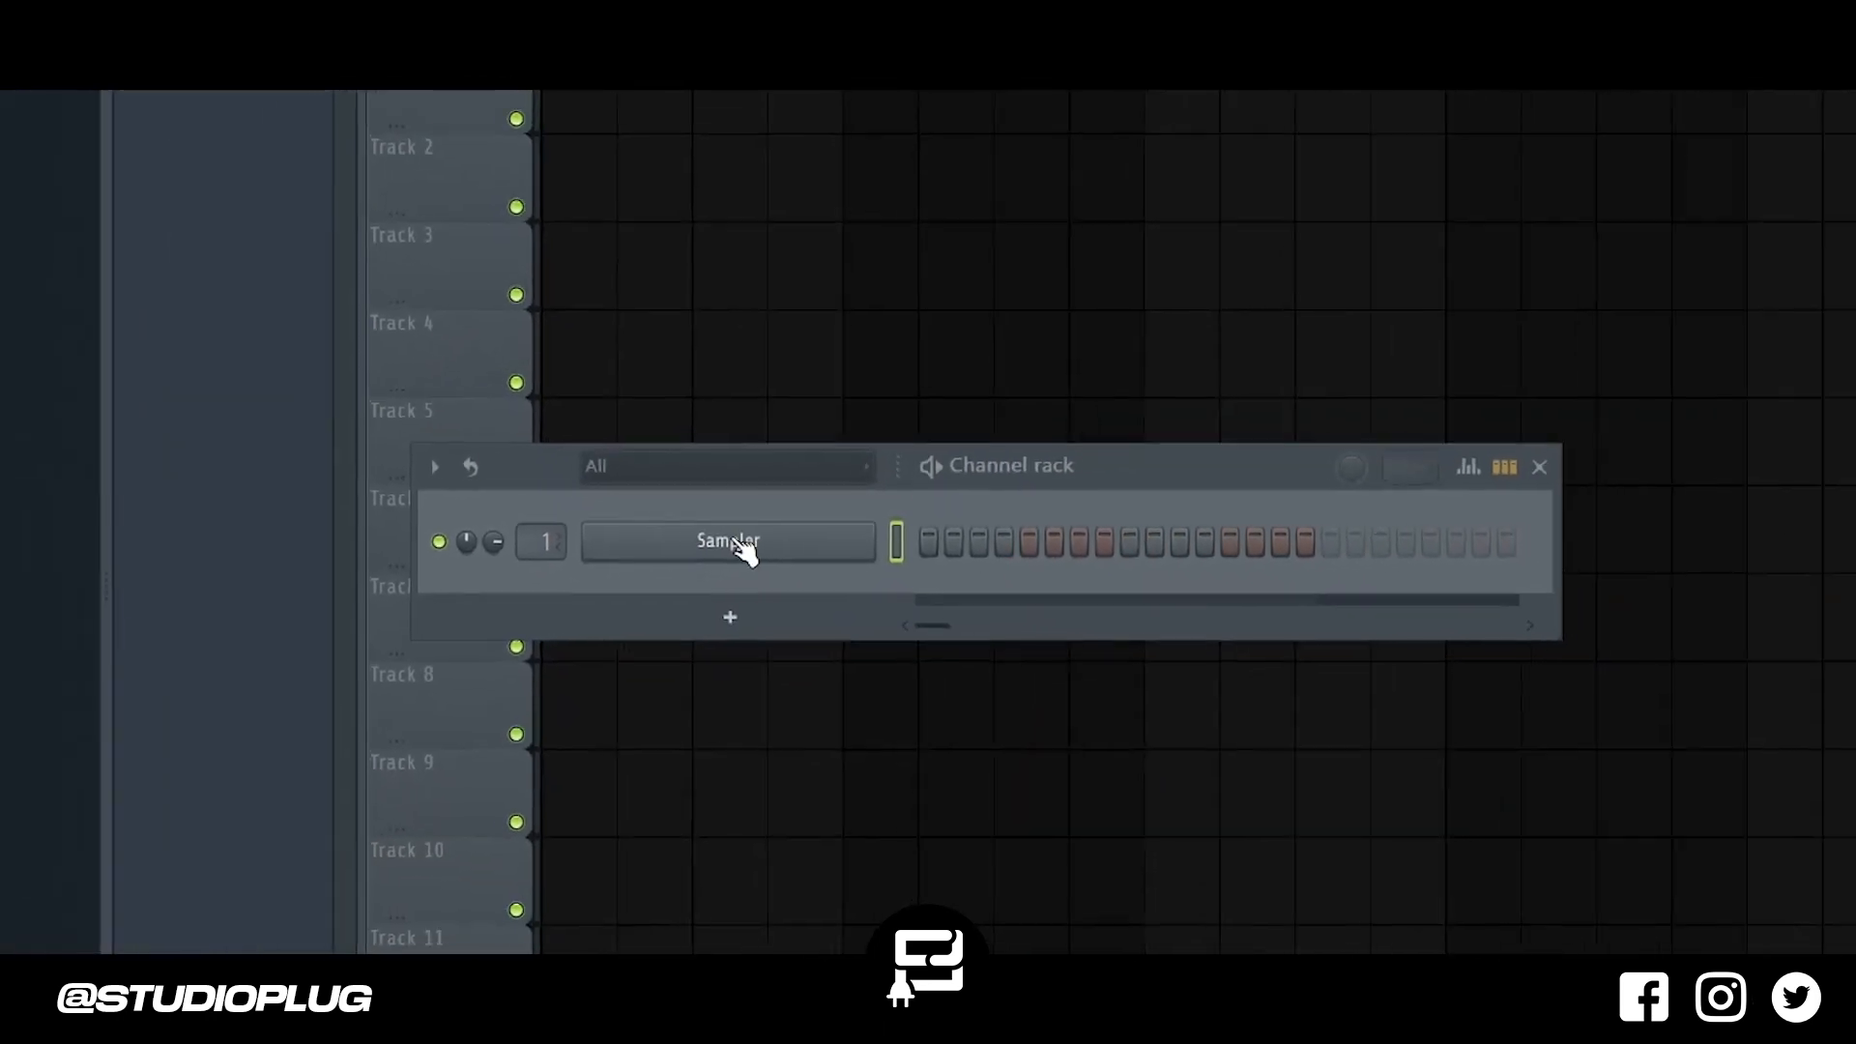
Replace the Sampler channel with Omnisphere and load the LA Custom C7 - Cinematic patch from the Keyscape Library.
right_click(702, 543)
mouse_move(976, 715)
mouse_move(1191, 835)
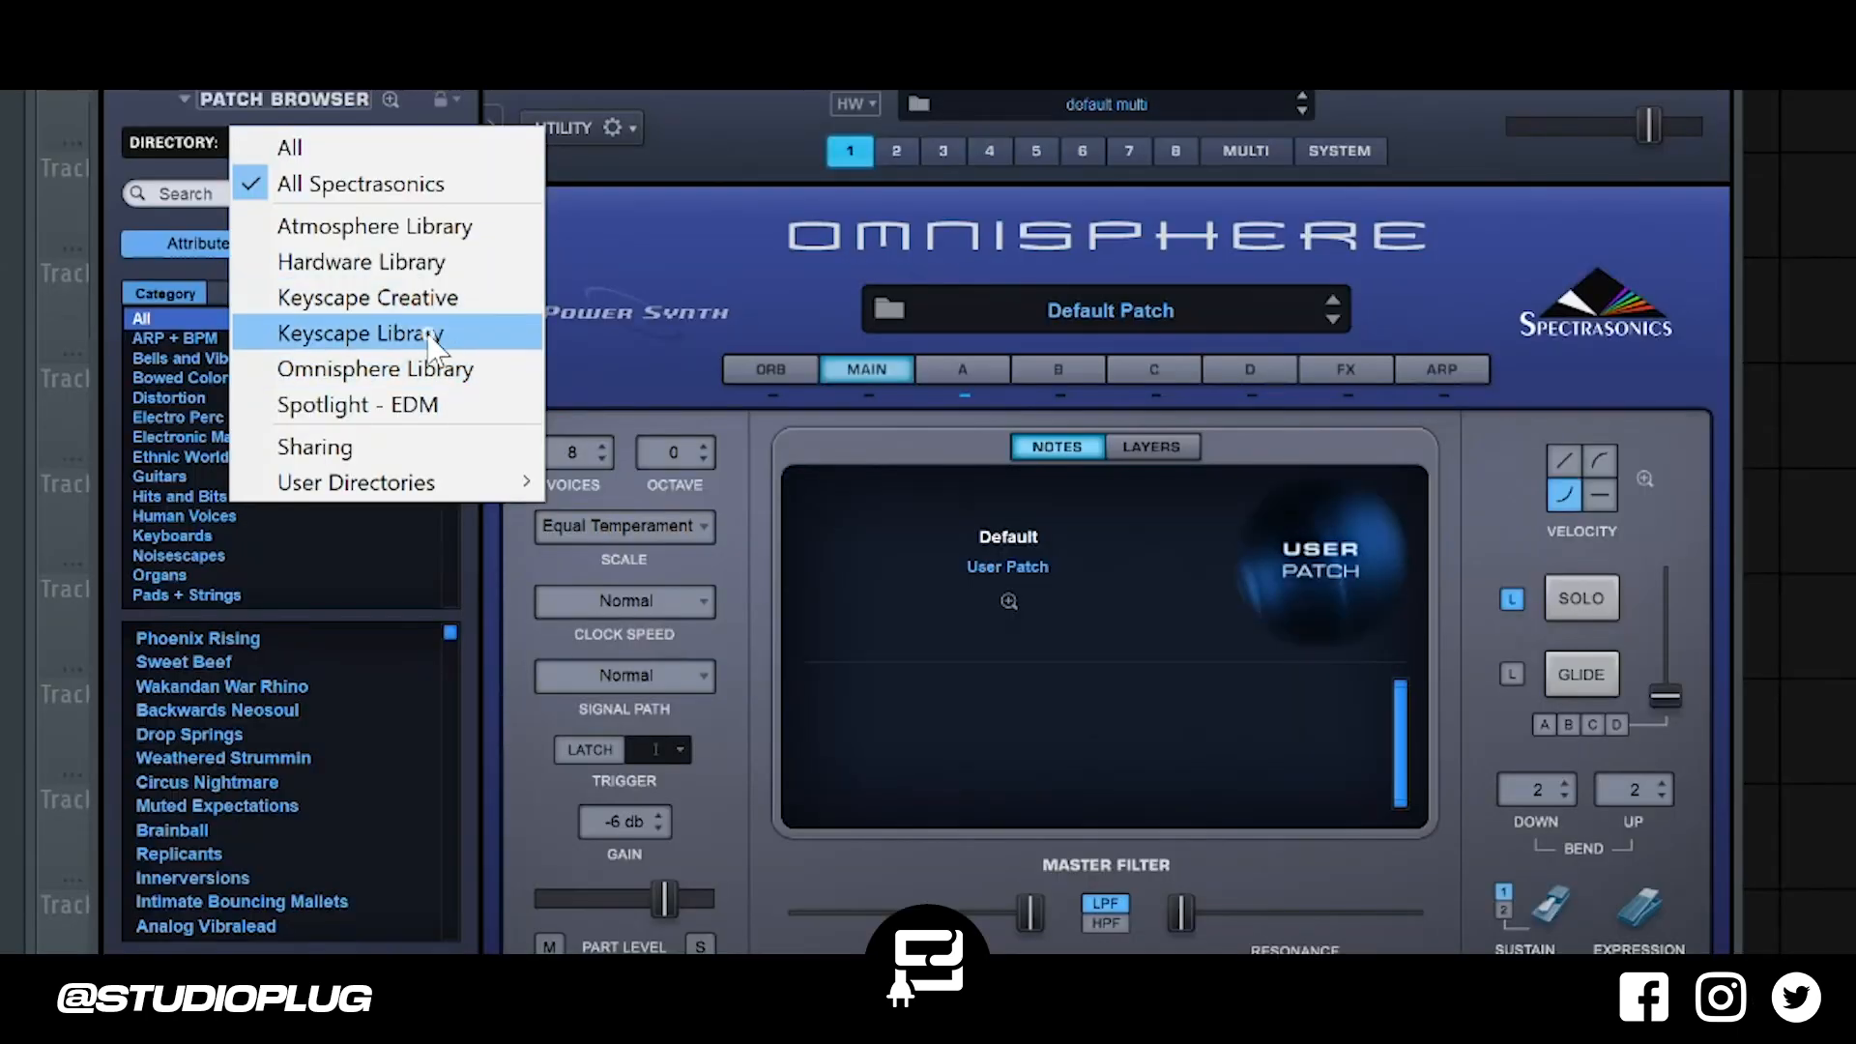
left_click(431, 333)
left_click(304, 686)
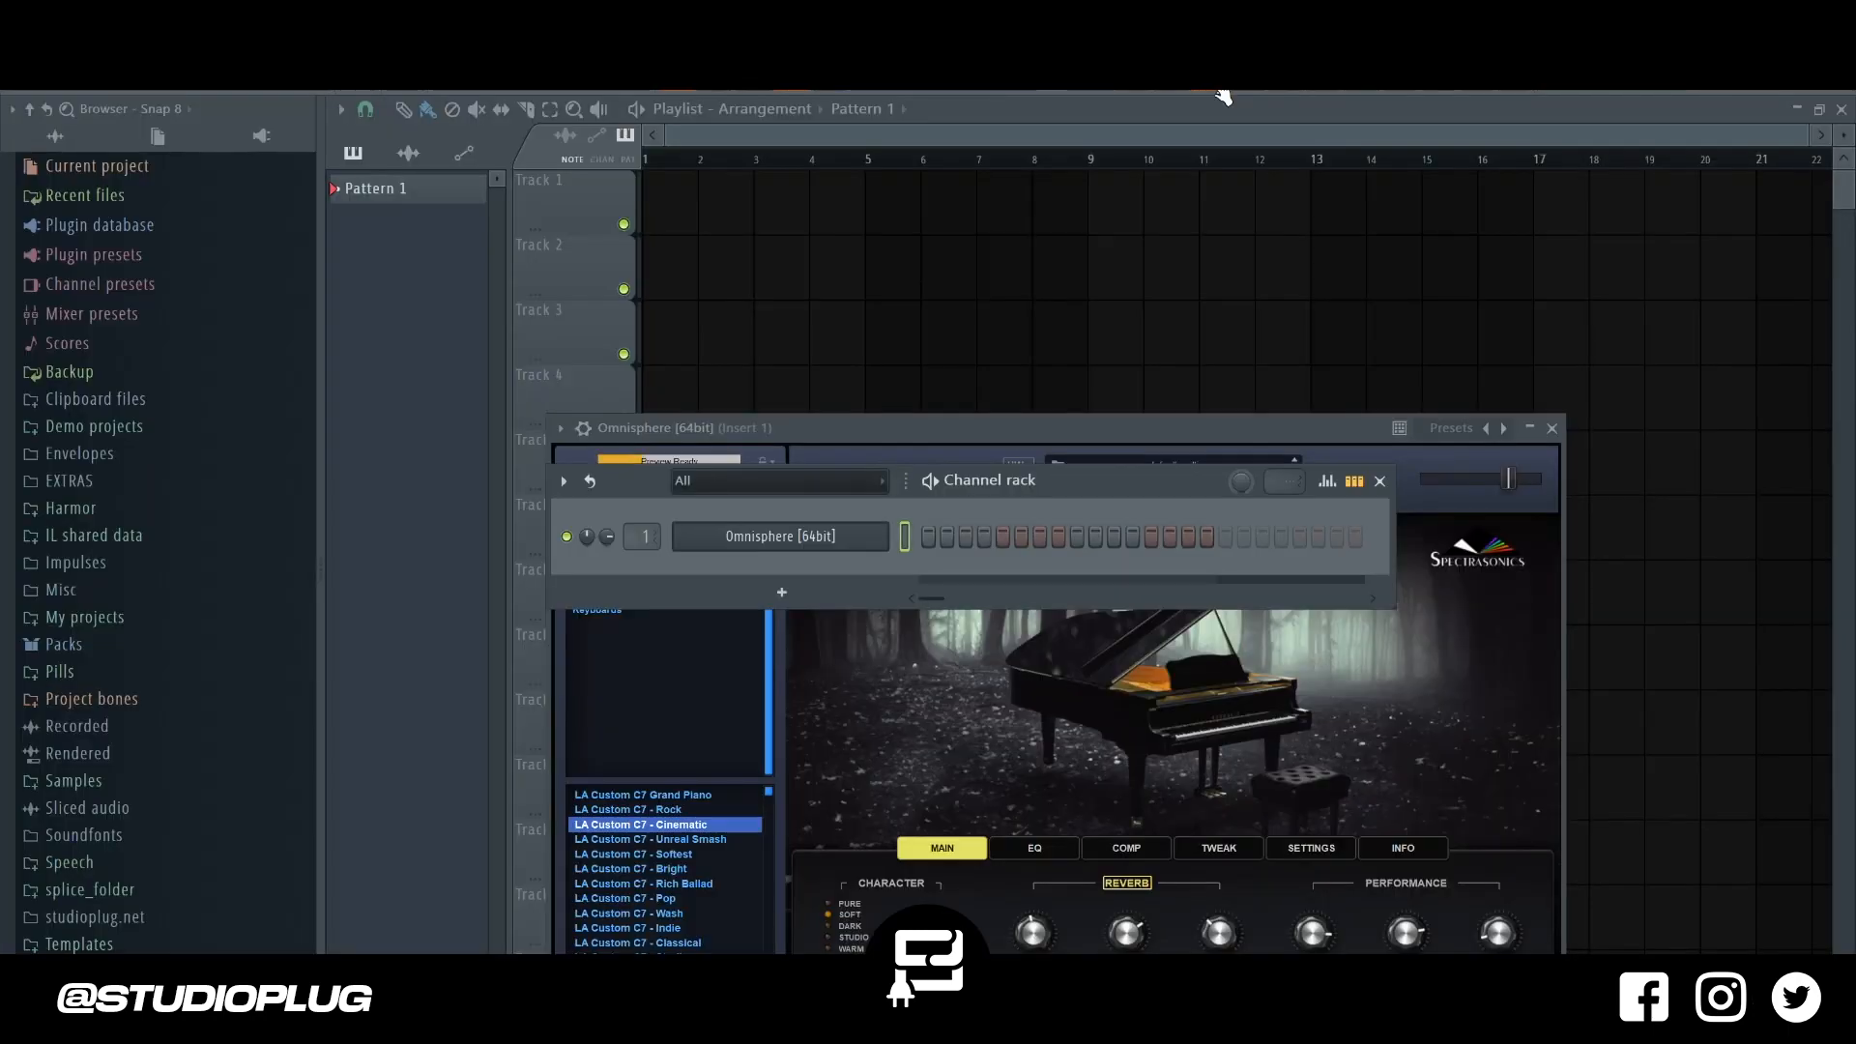
Open the Omnisphere channel's piano roll and set scale highlighting to root note E, Minor Natural (Aeolian).
right_click(891, 529)
left_click(928, 534)
left_click(339, 108)
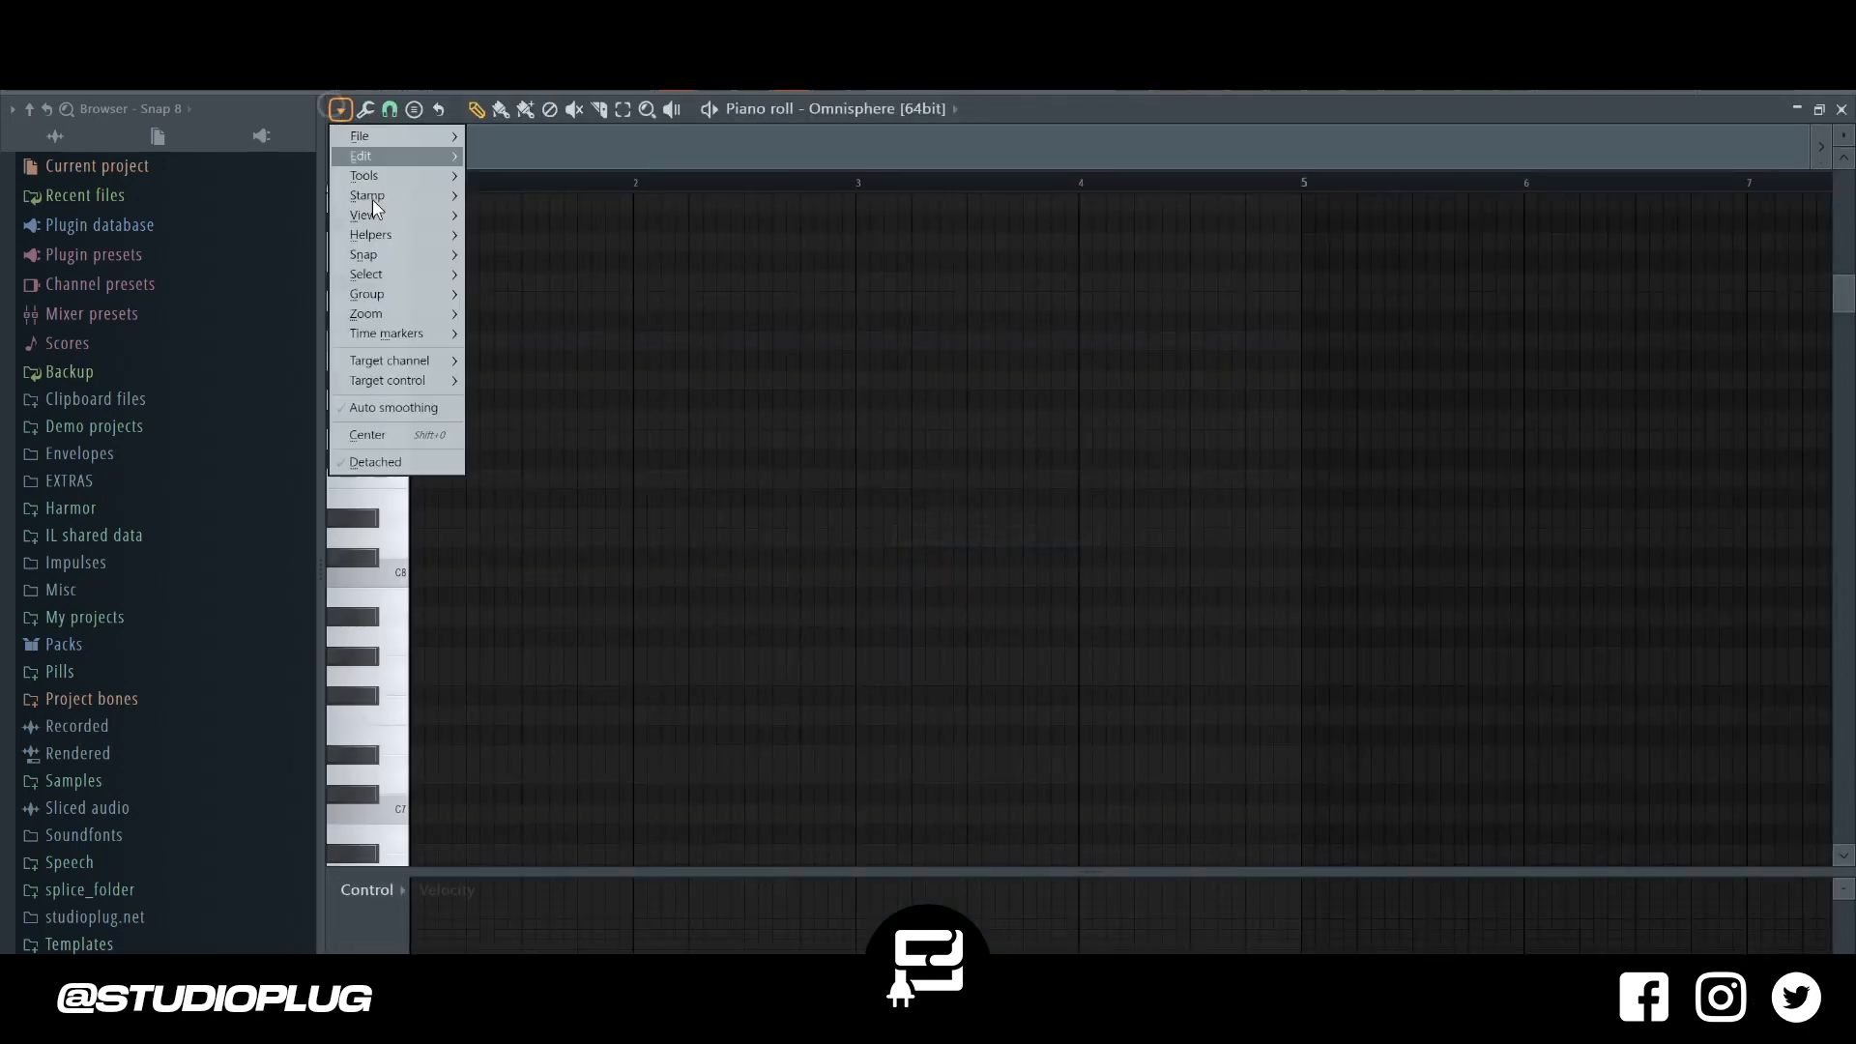
mouse_move(387, 228)
mouse_move(570, 255)
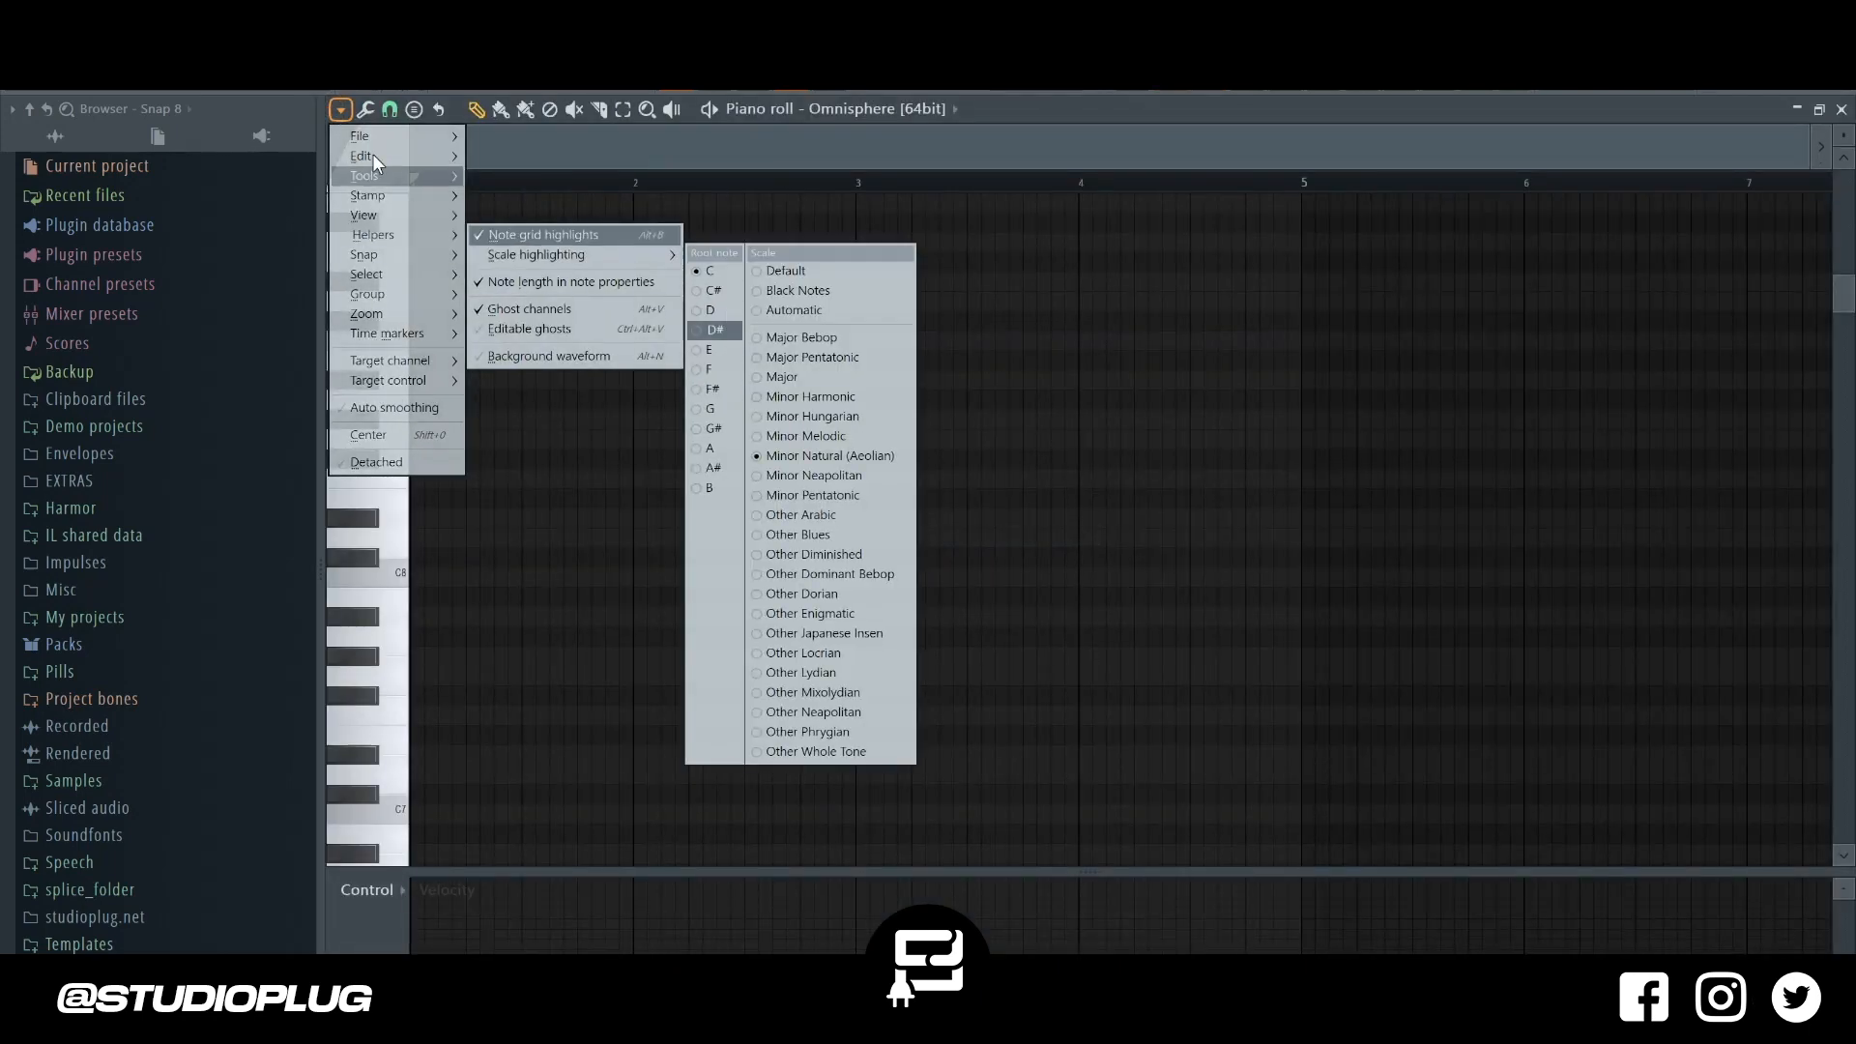
mouse_move(387, 234)
mouse_move(662, 253)
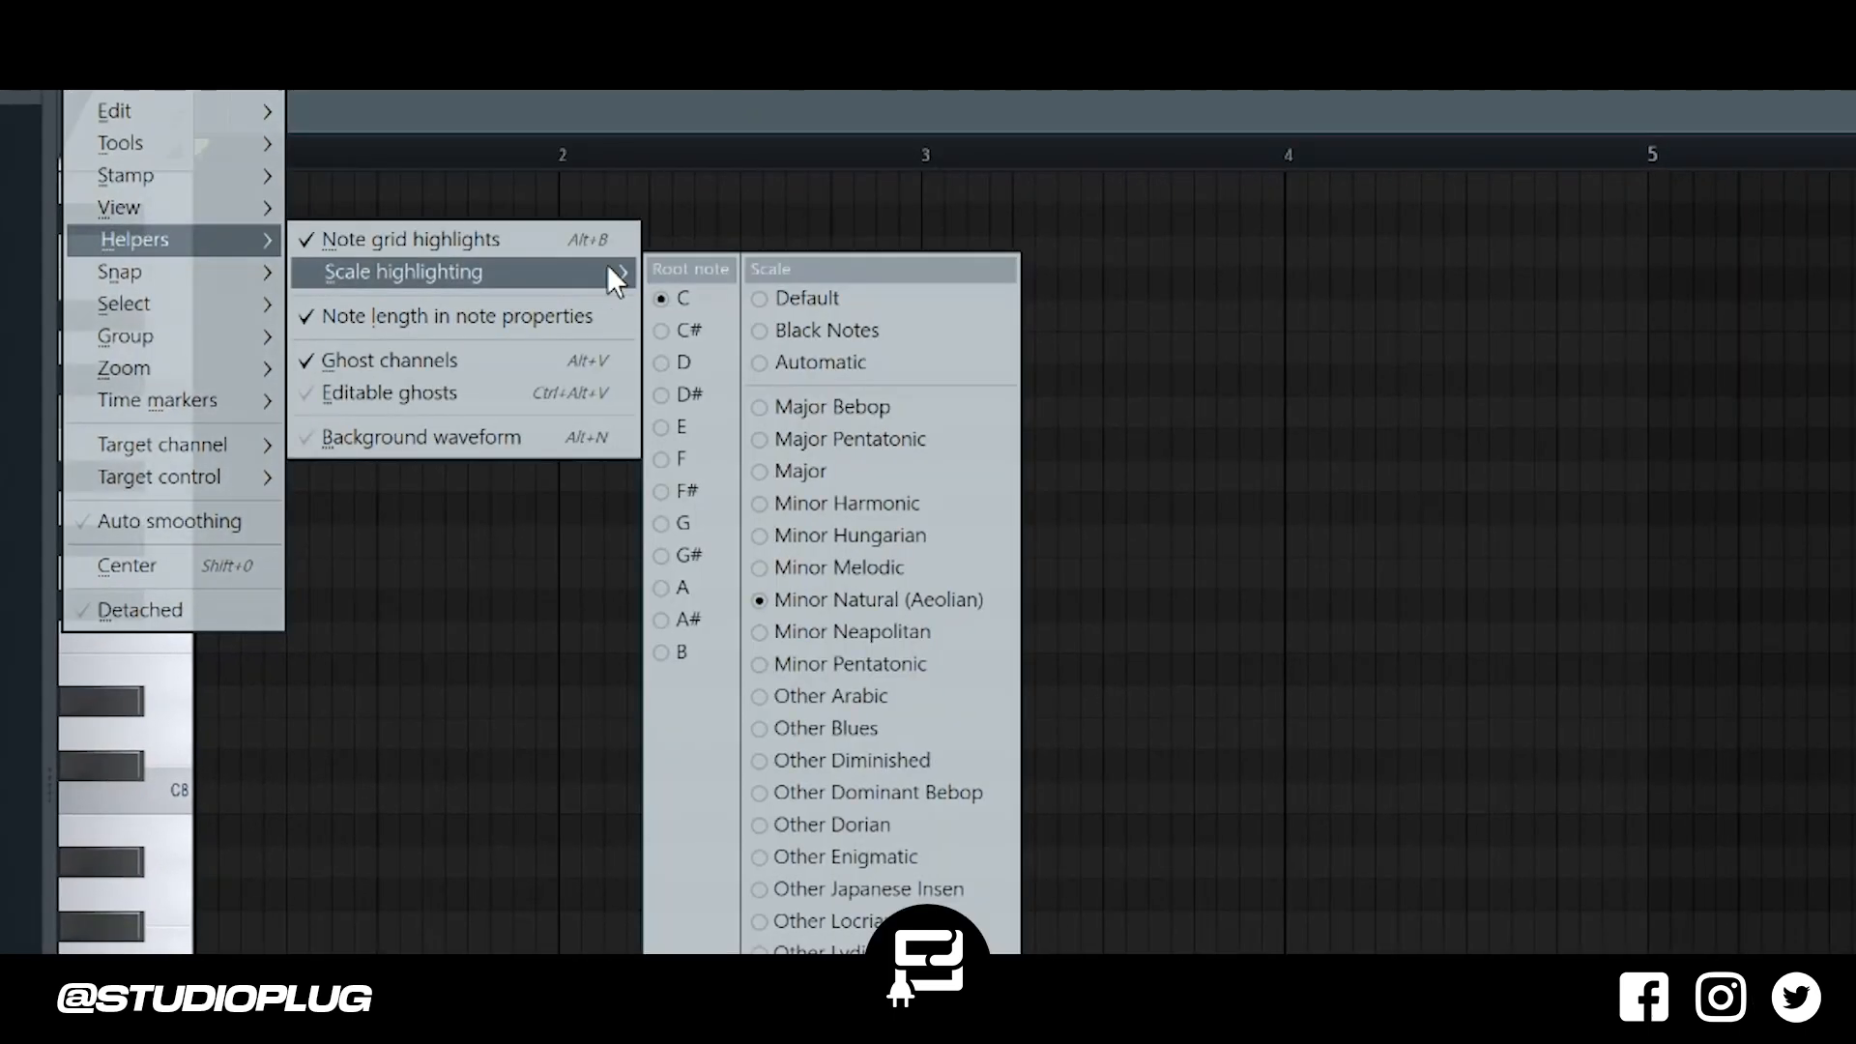
left_click(695, 432)
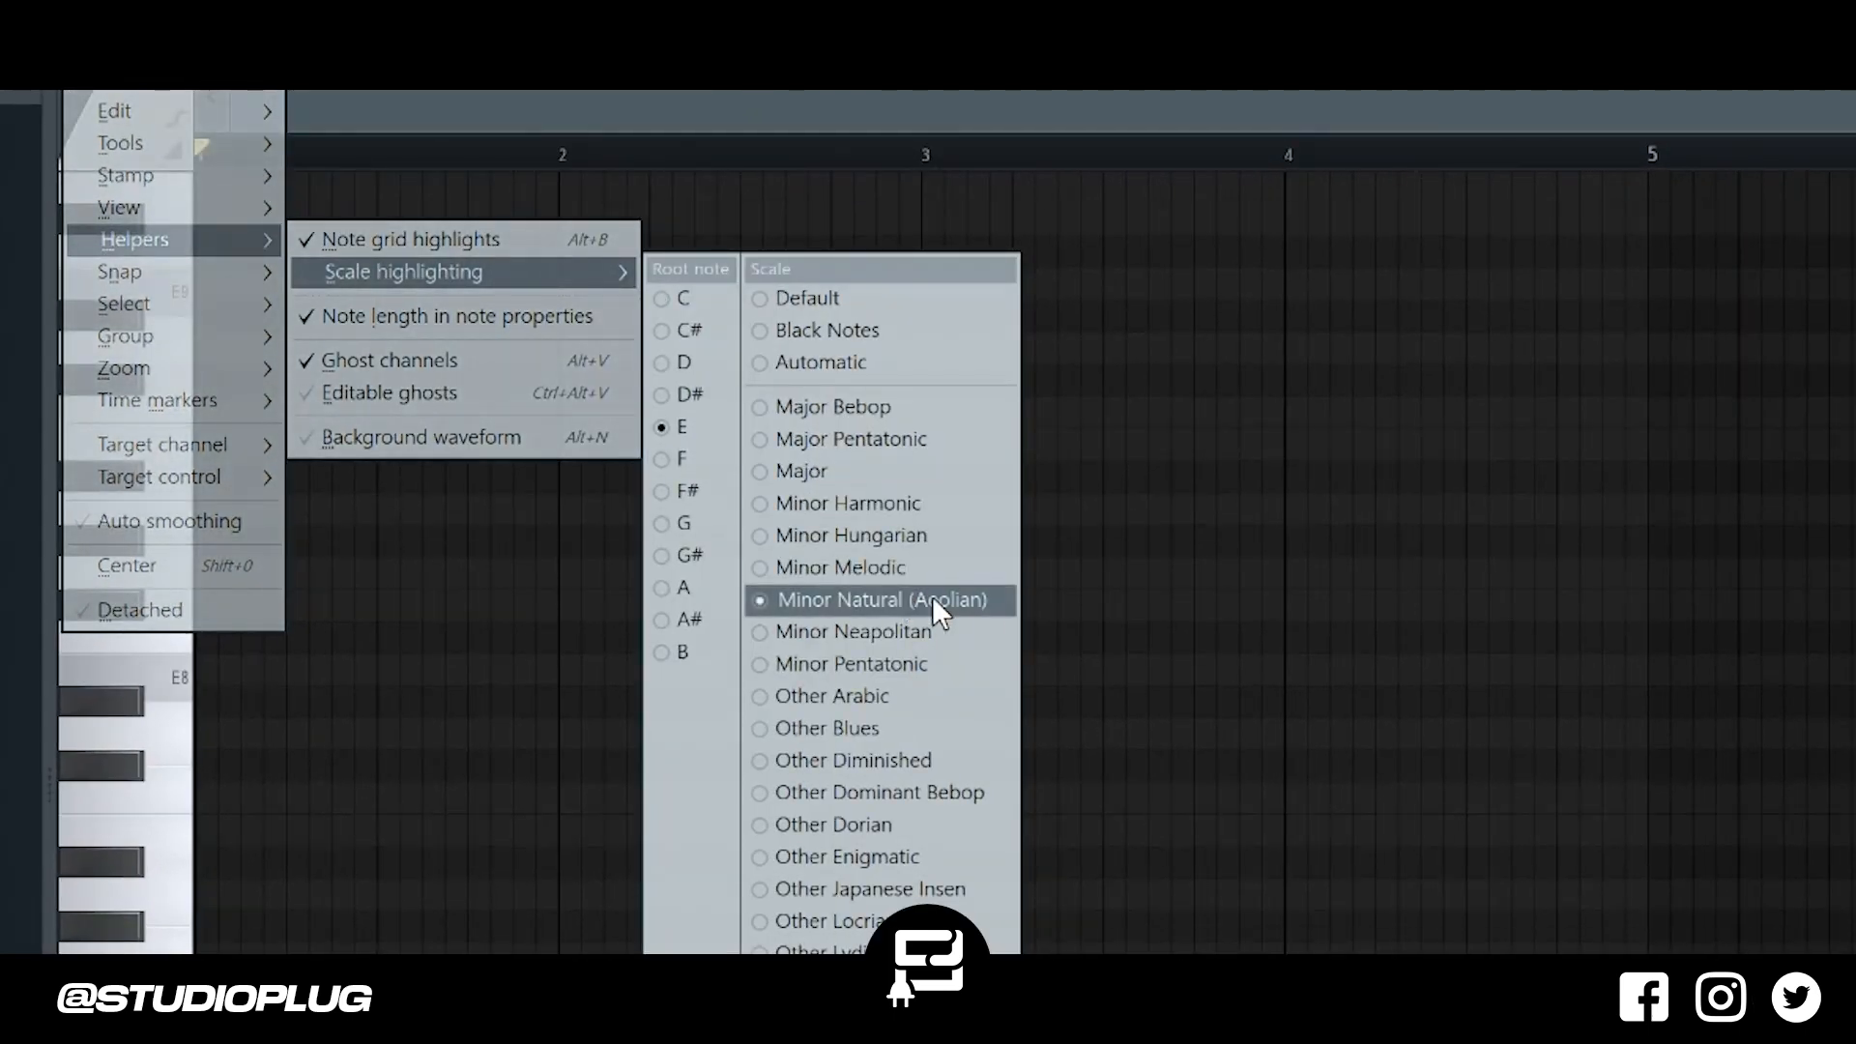
left_click(1192, 642)
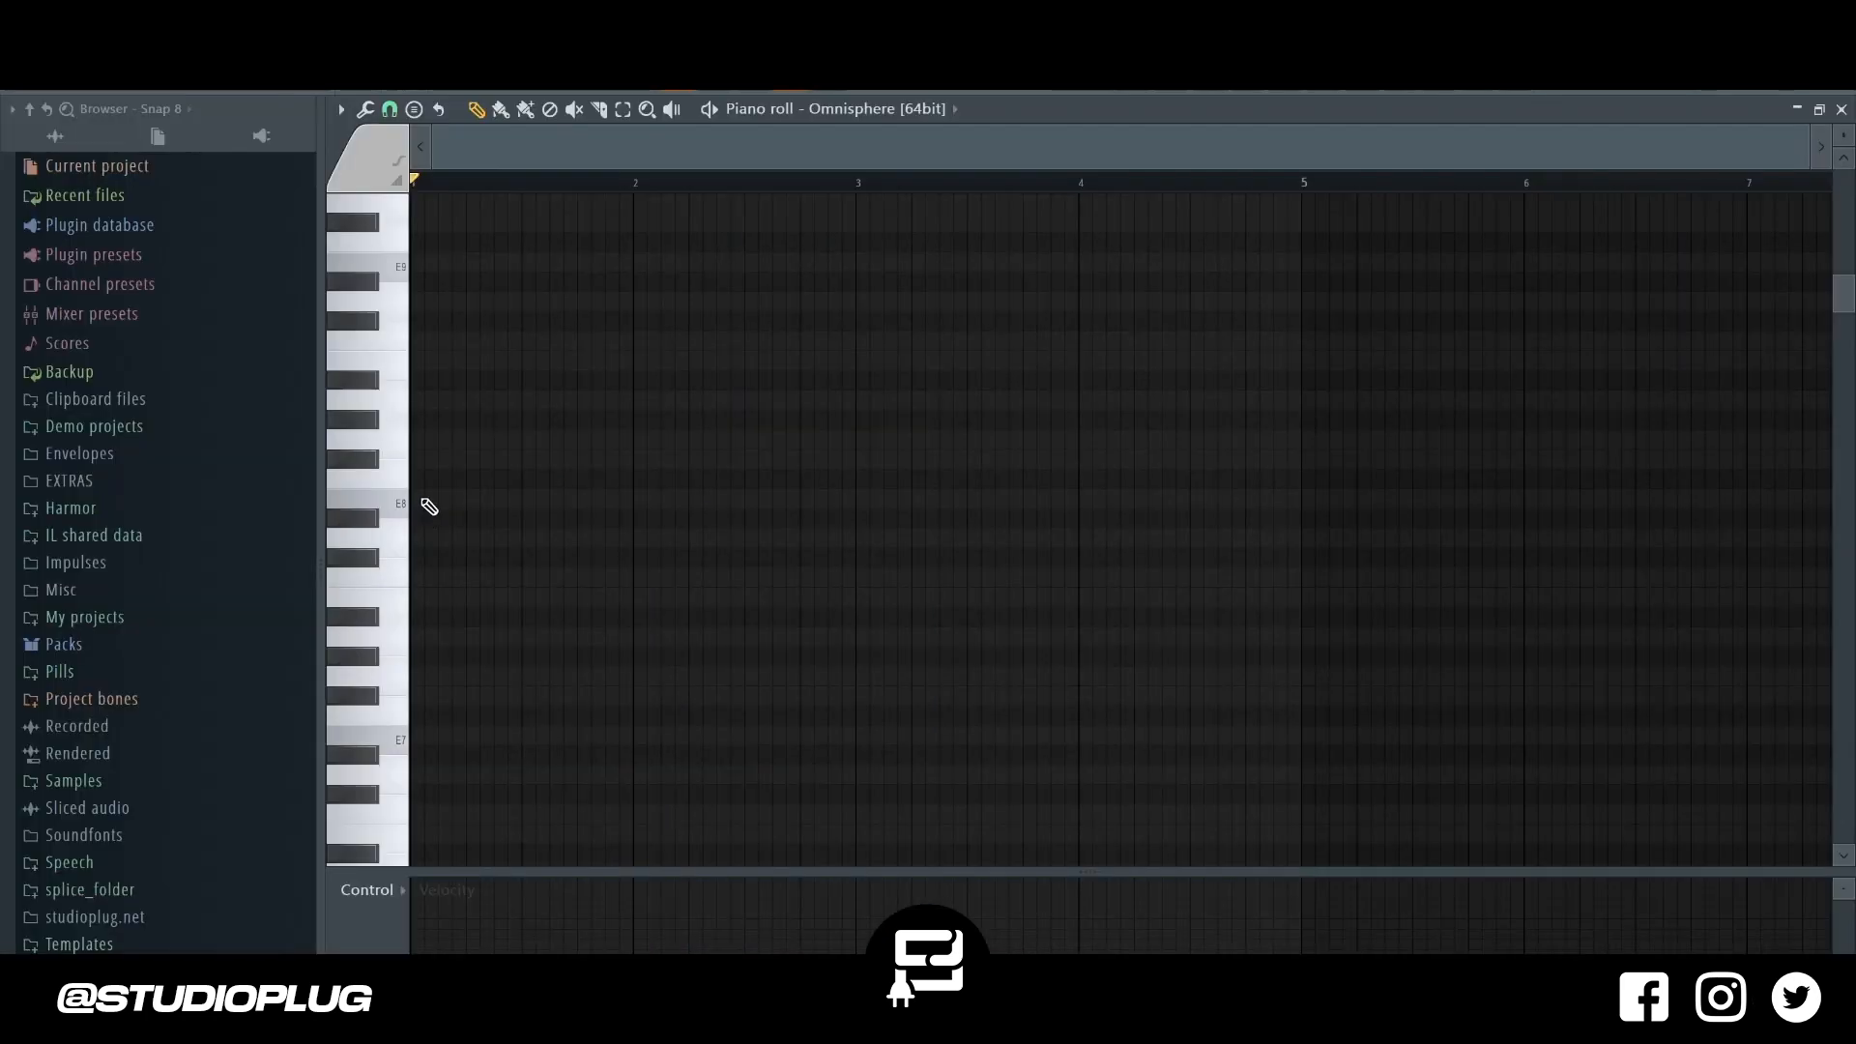
Draw consecutive bass notes E3, D3 and C3 from bar 1, extending the C3 to the start of bar 3.
scroll(429, 506, "down", 10)
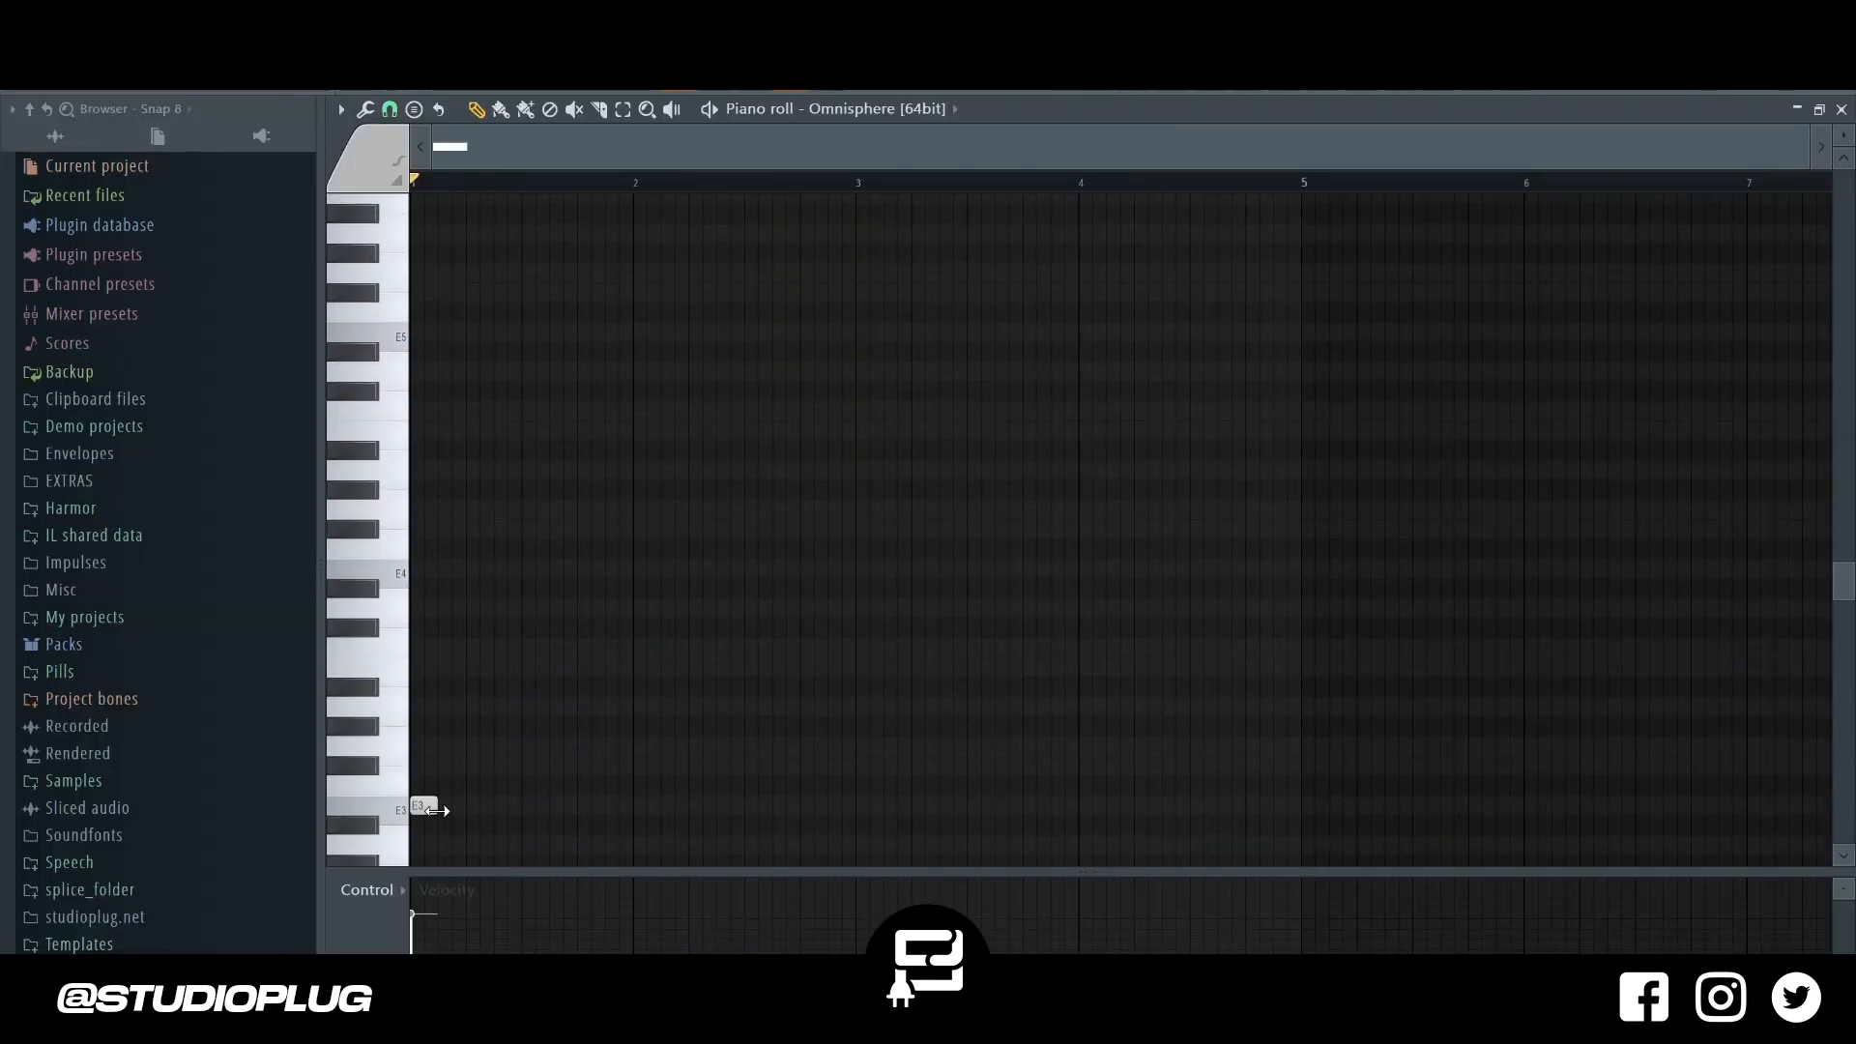
left_click_drag(440, 812, 494, 814)
key("space")
left_click(502, 845)
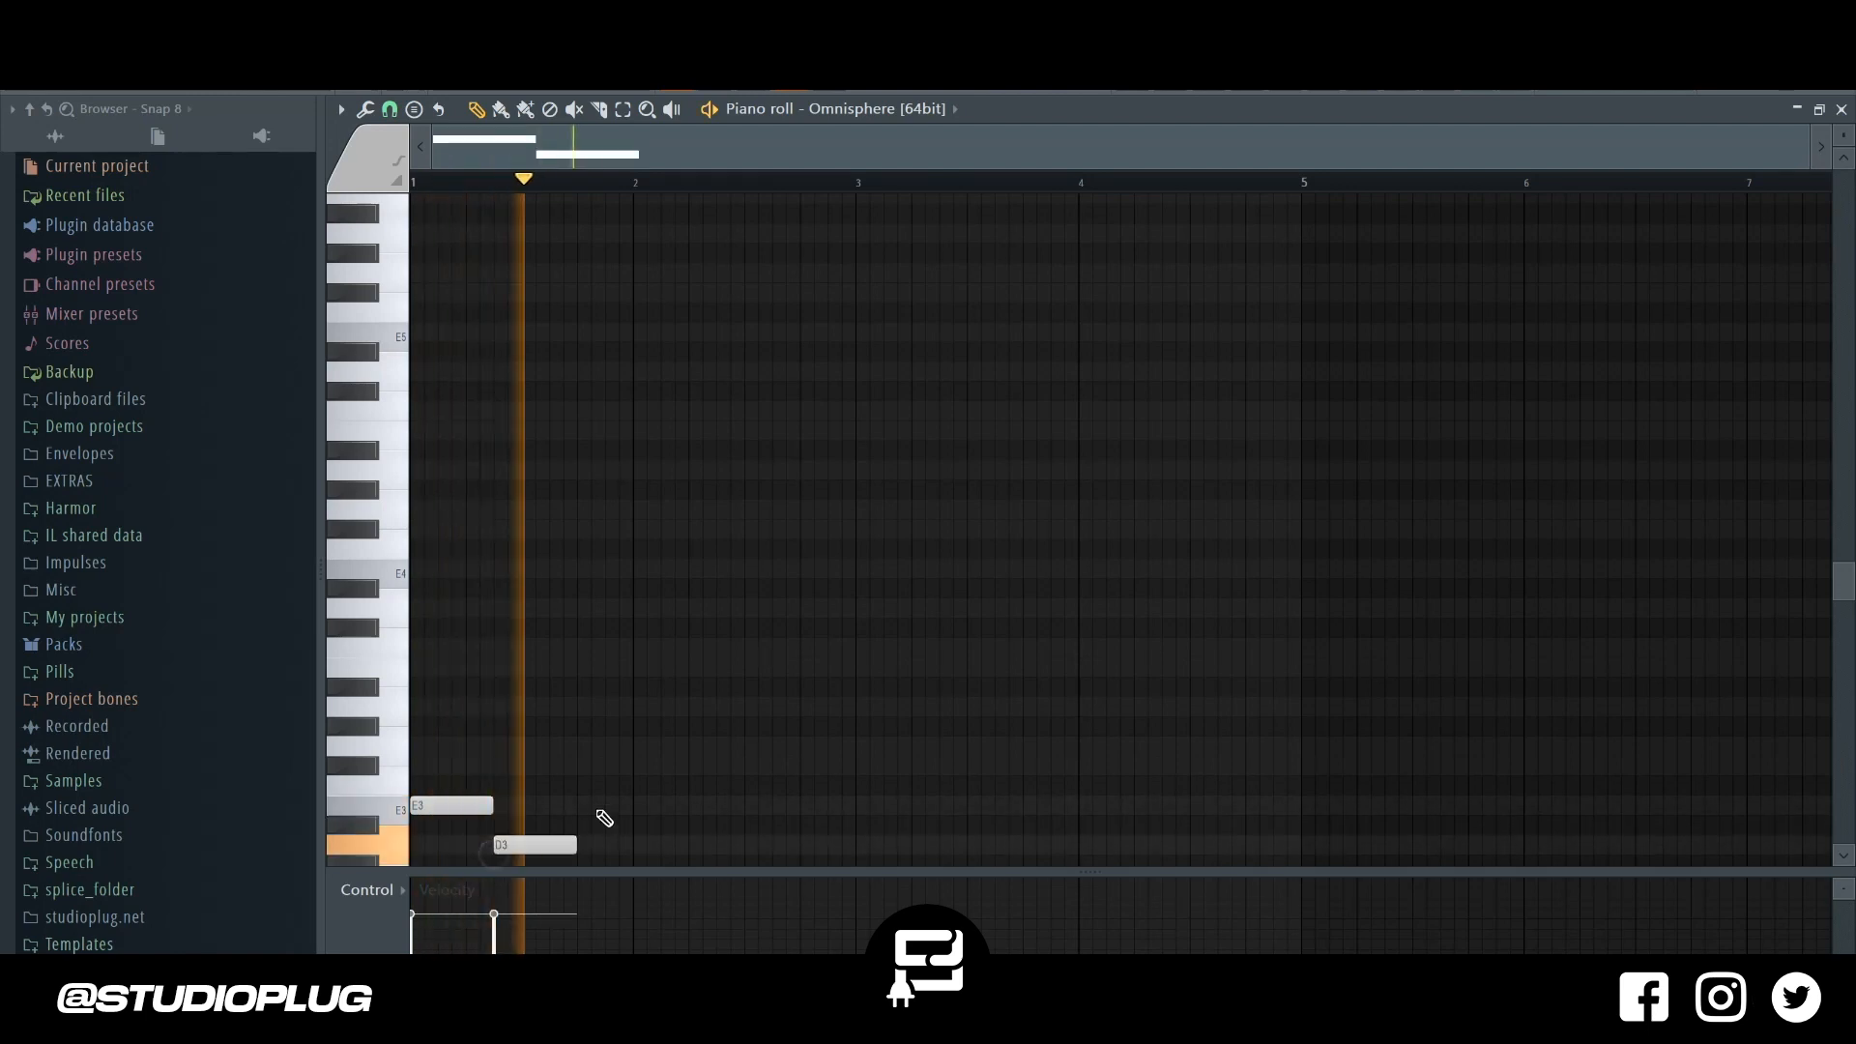
scroll(600, 820, "down", 3)
left_click(591, 611)
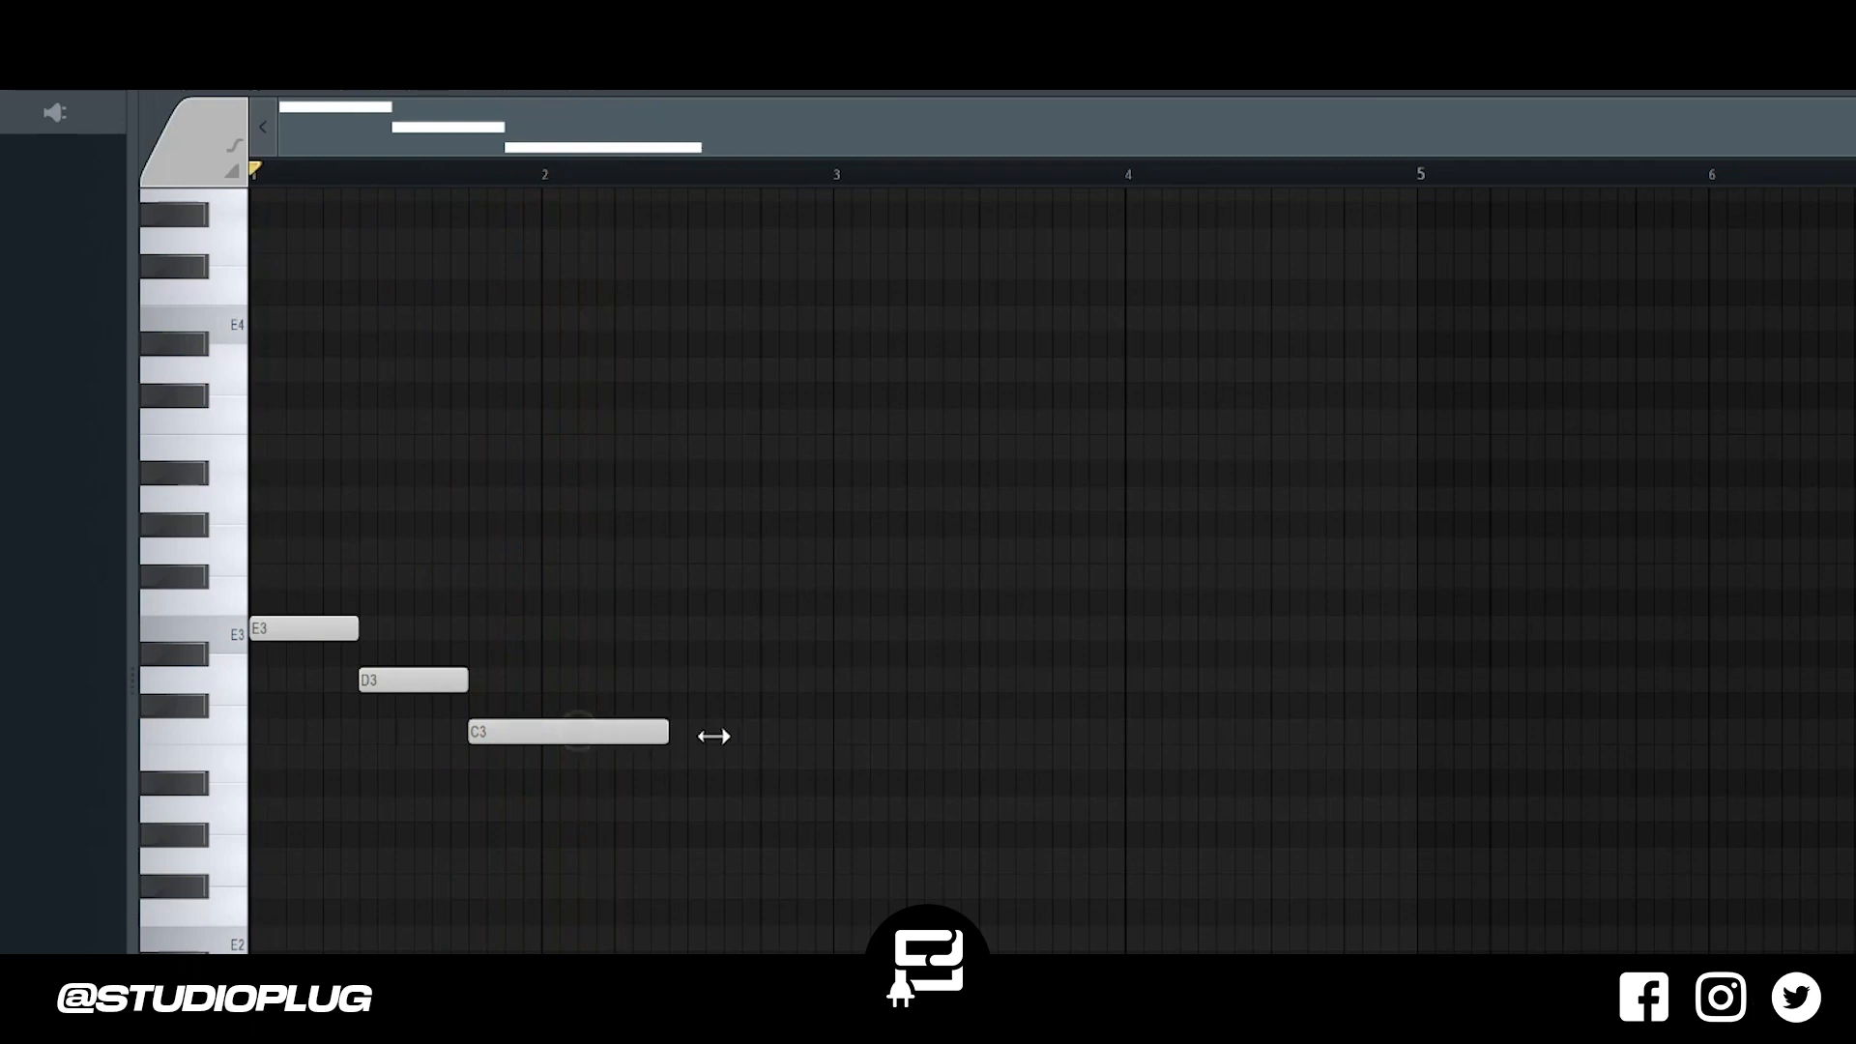
left_click_drag(713, 735, 828, 766)
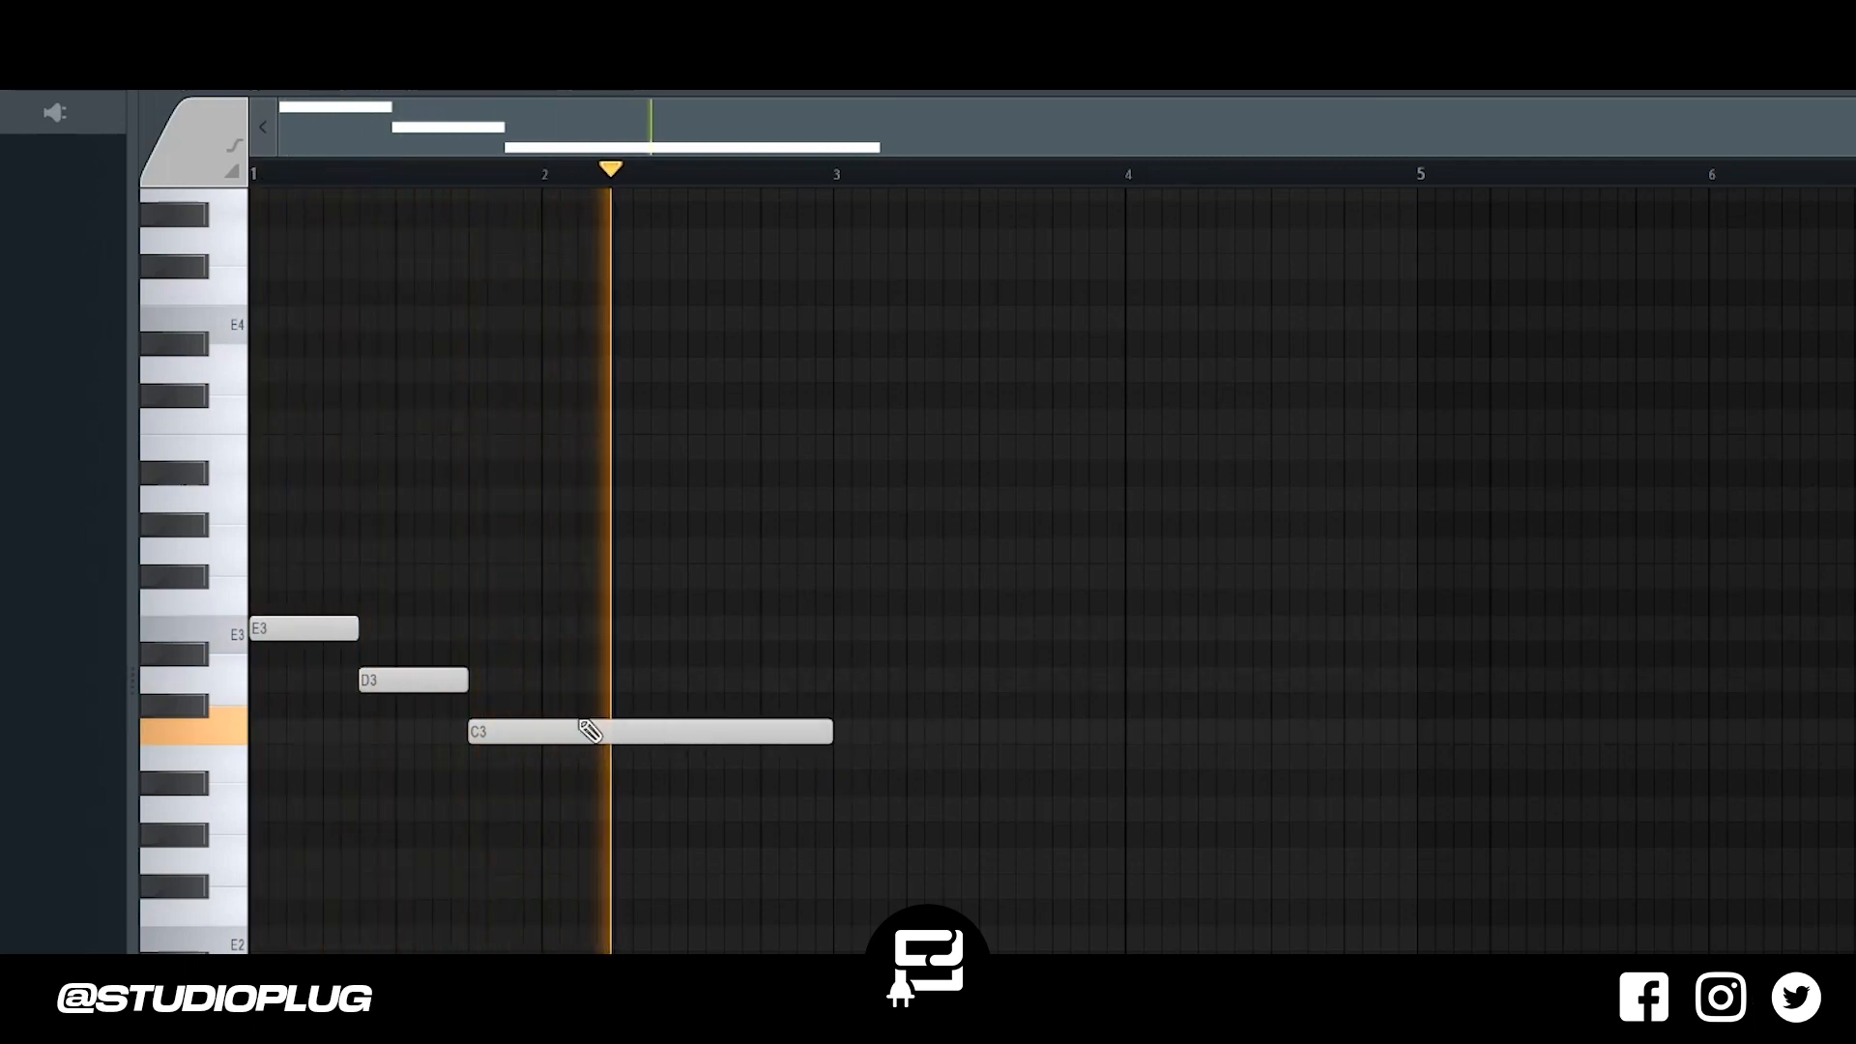
Continue the bass line from bar 3 with C3, D3 and E3, holding the last note until bar 5.
left_click(849, 737)
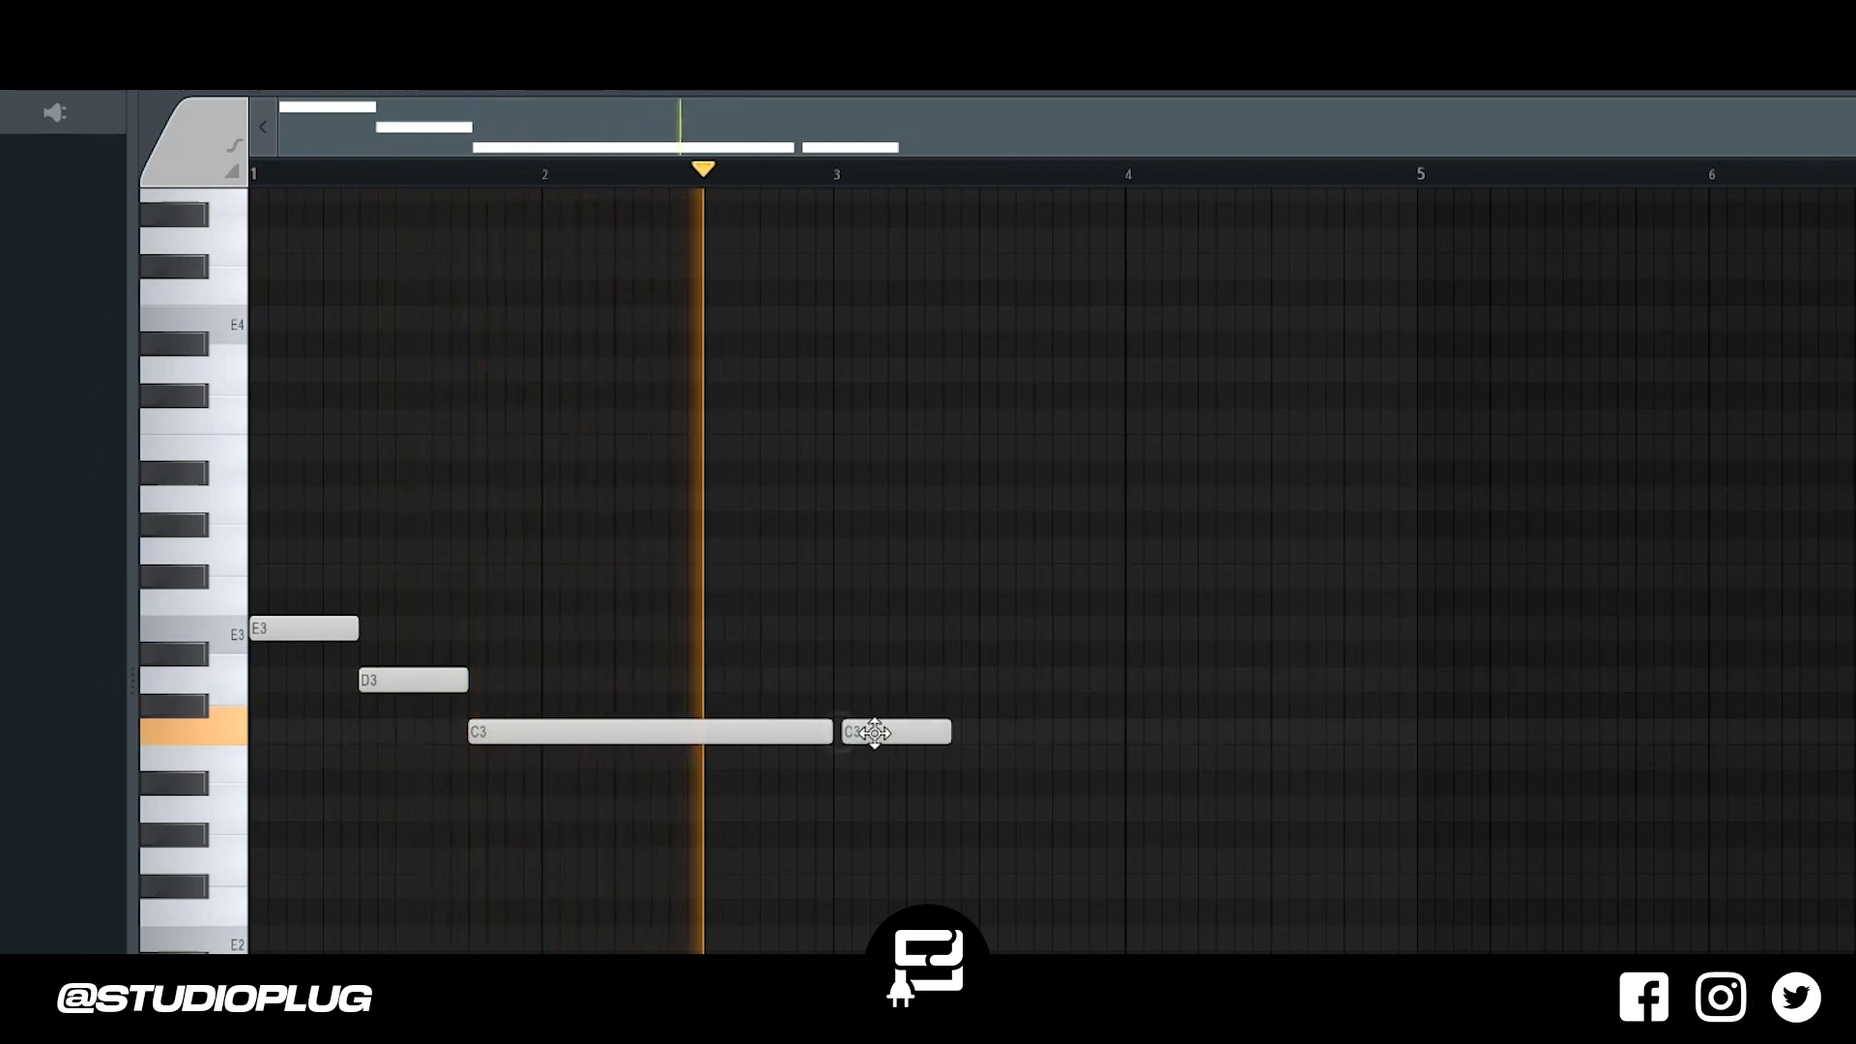
key("space")
key("space")
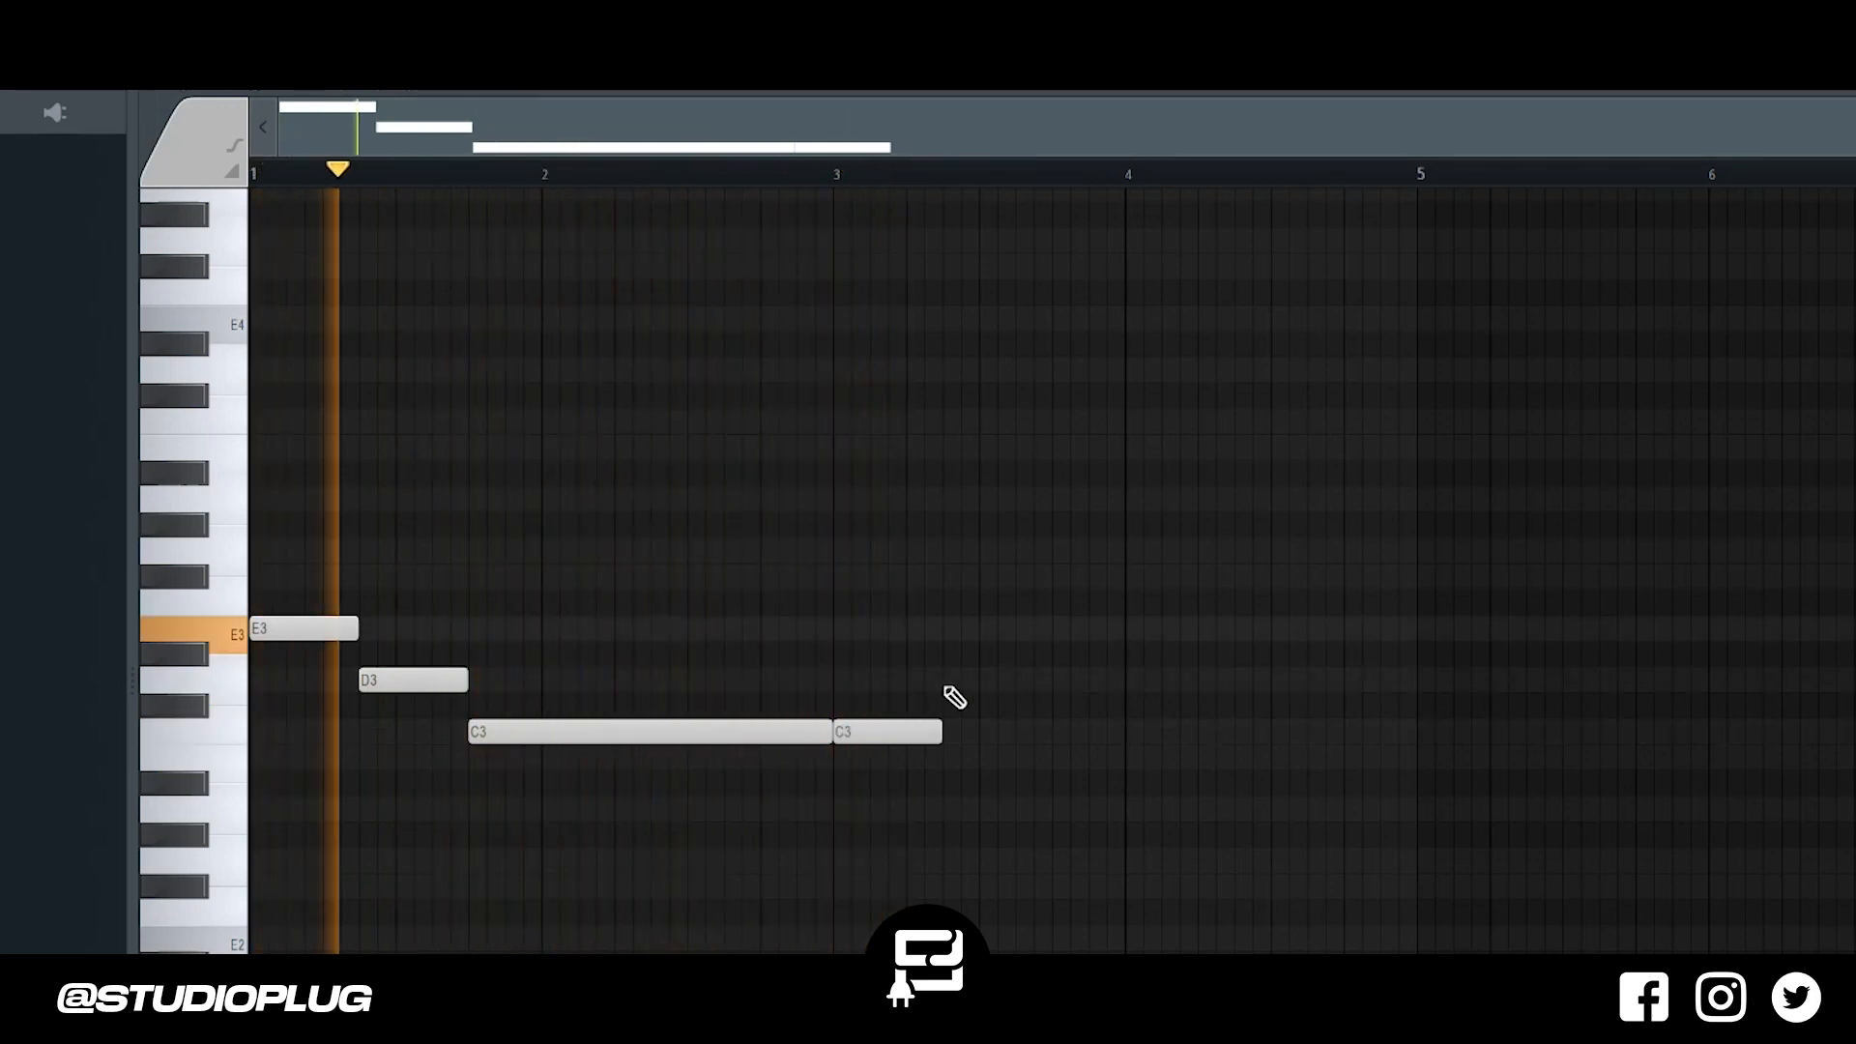
left_click(952, 683)
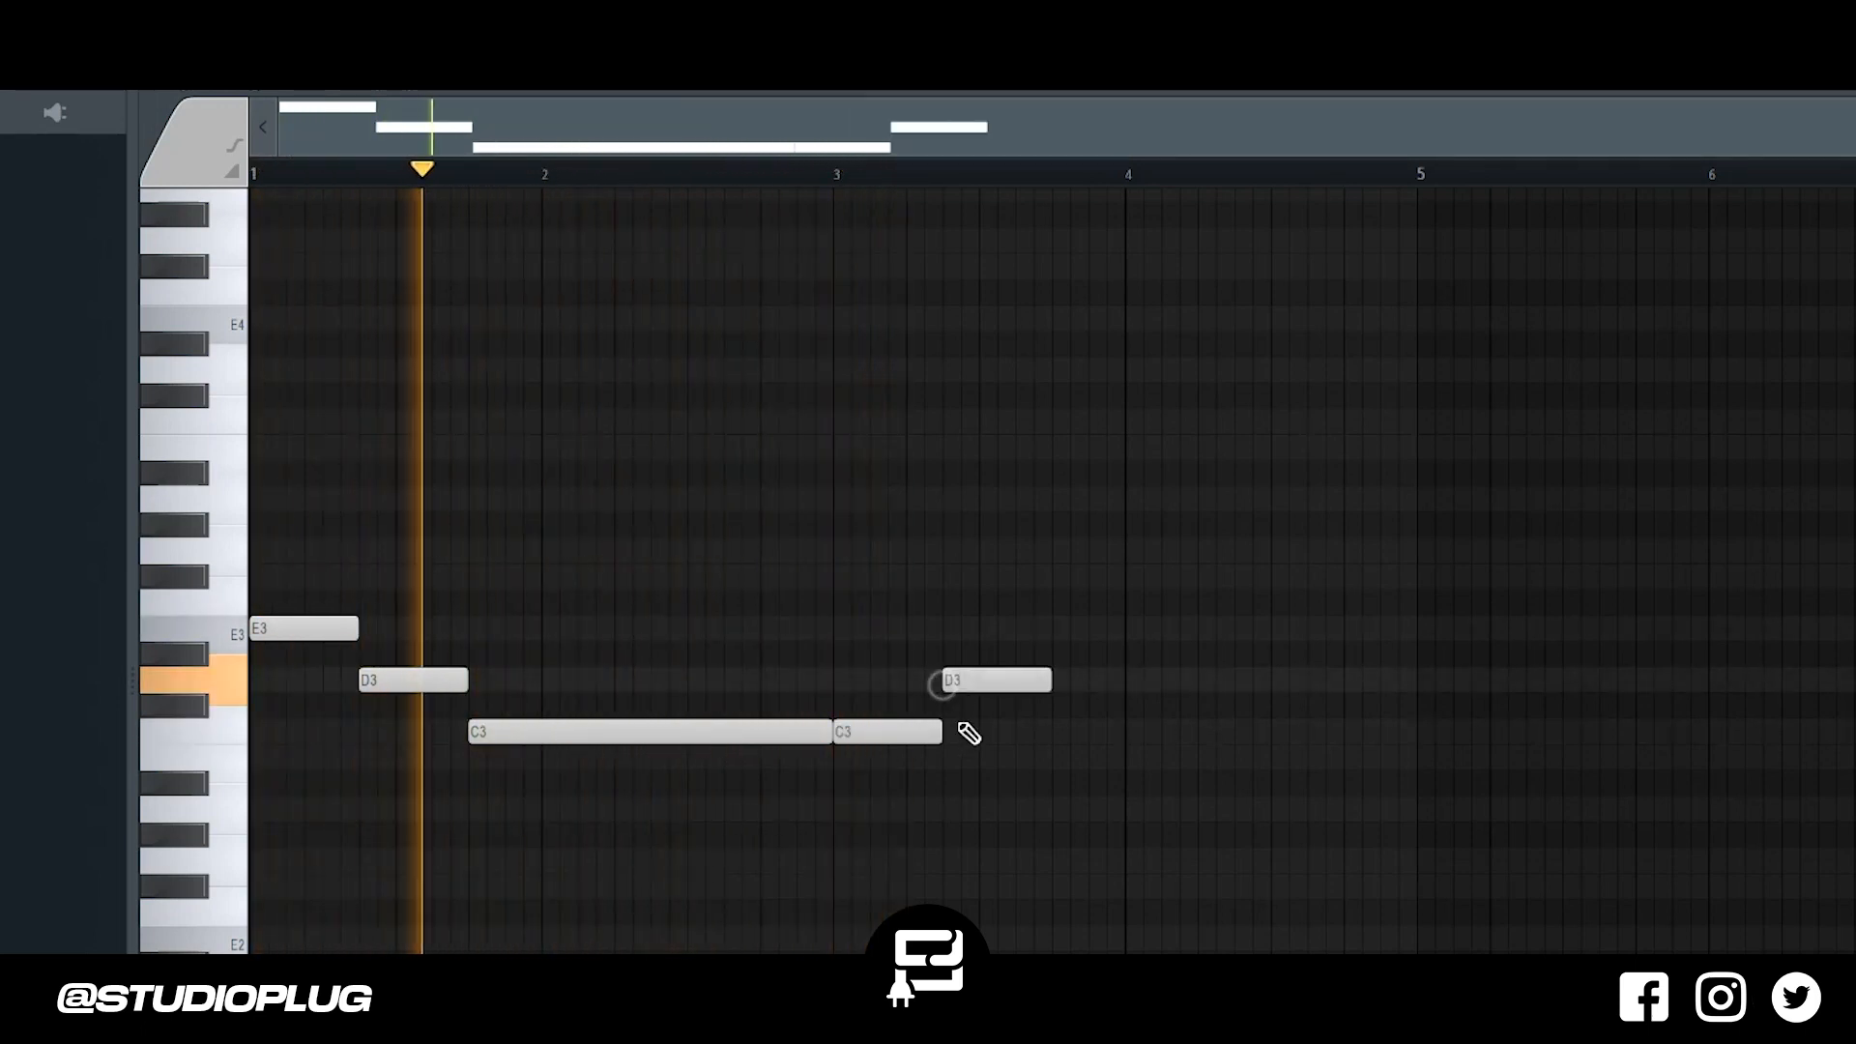
left_click(1058, 630)
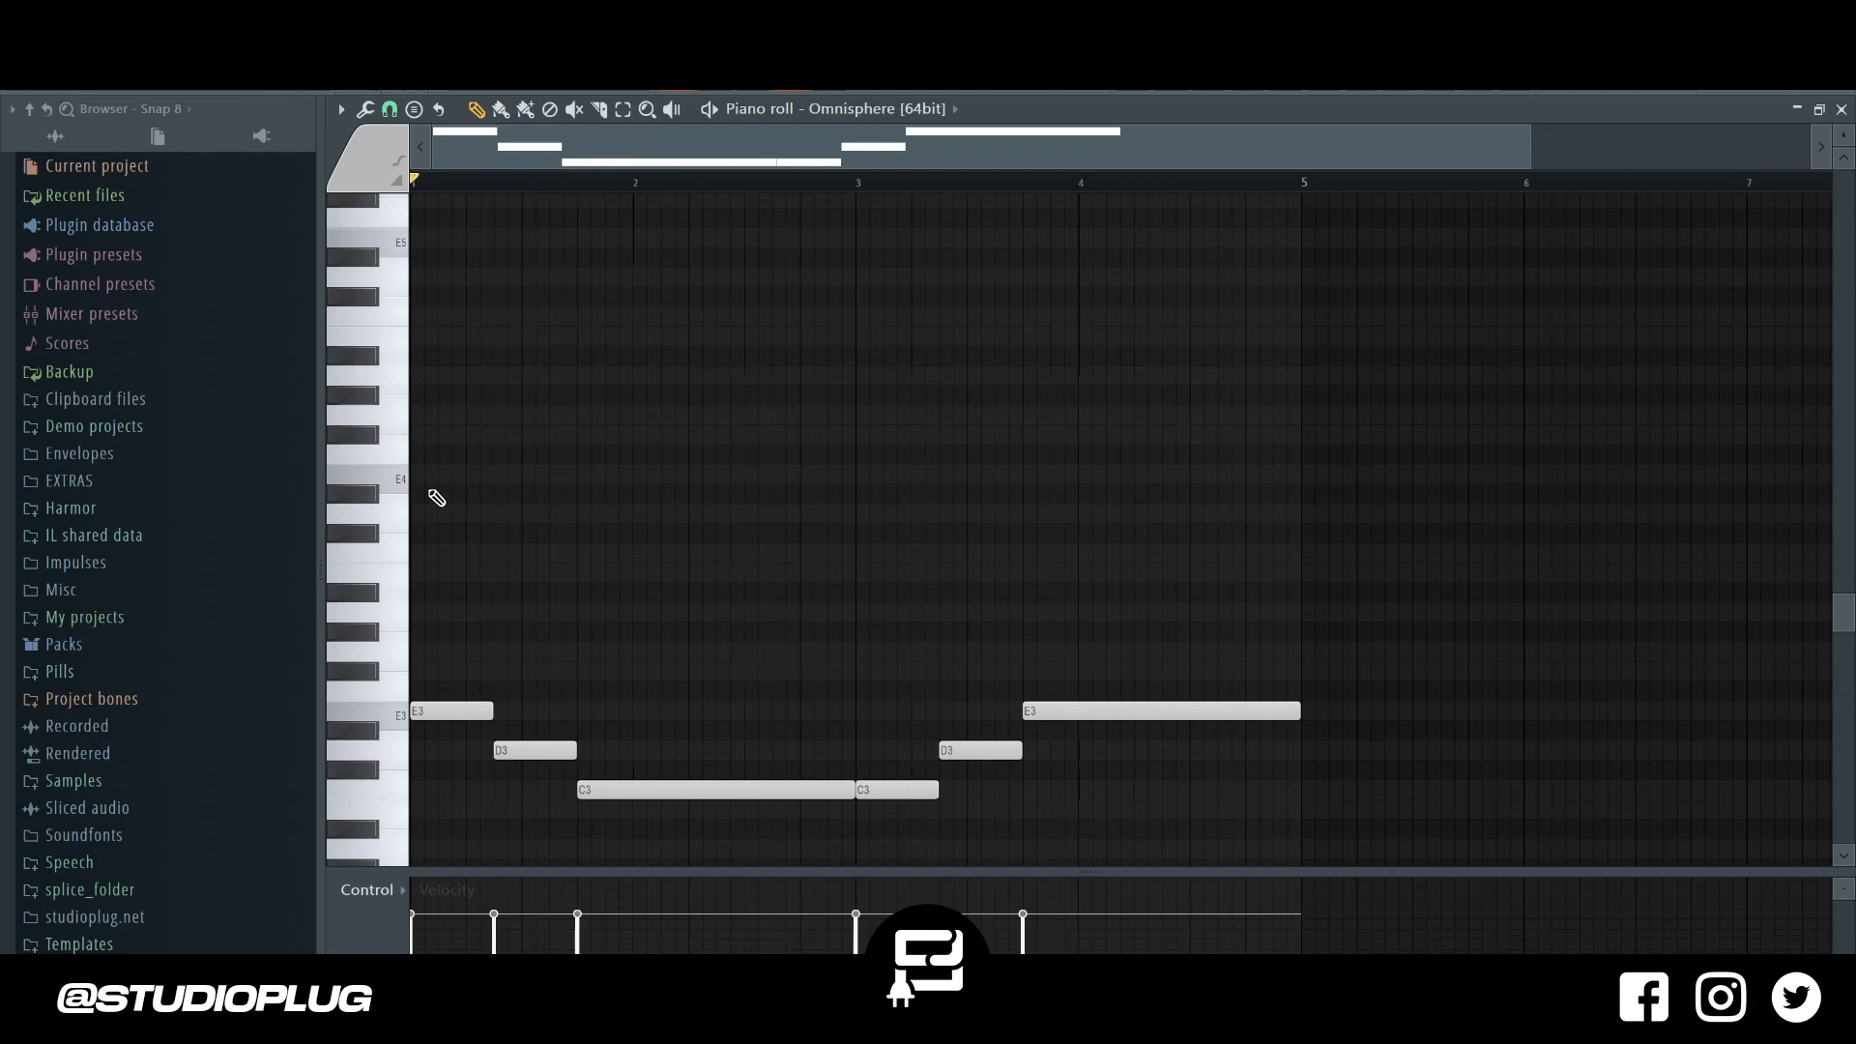
Stack E5, G5 and B5 as a chord at bar 1 and shorten it to the length of the first bass note.
scroll(437, 498, "up", 4)
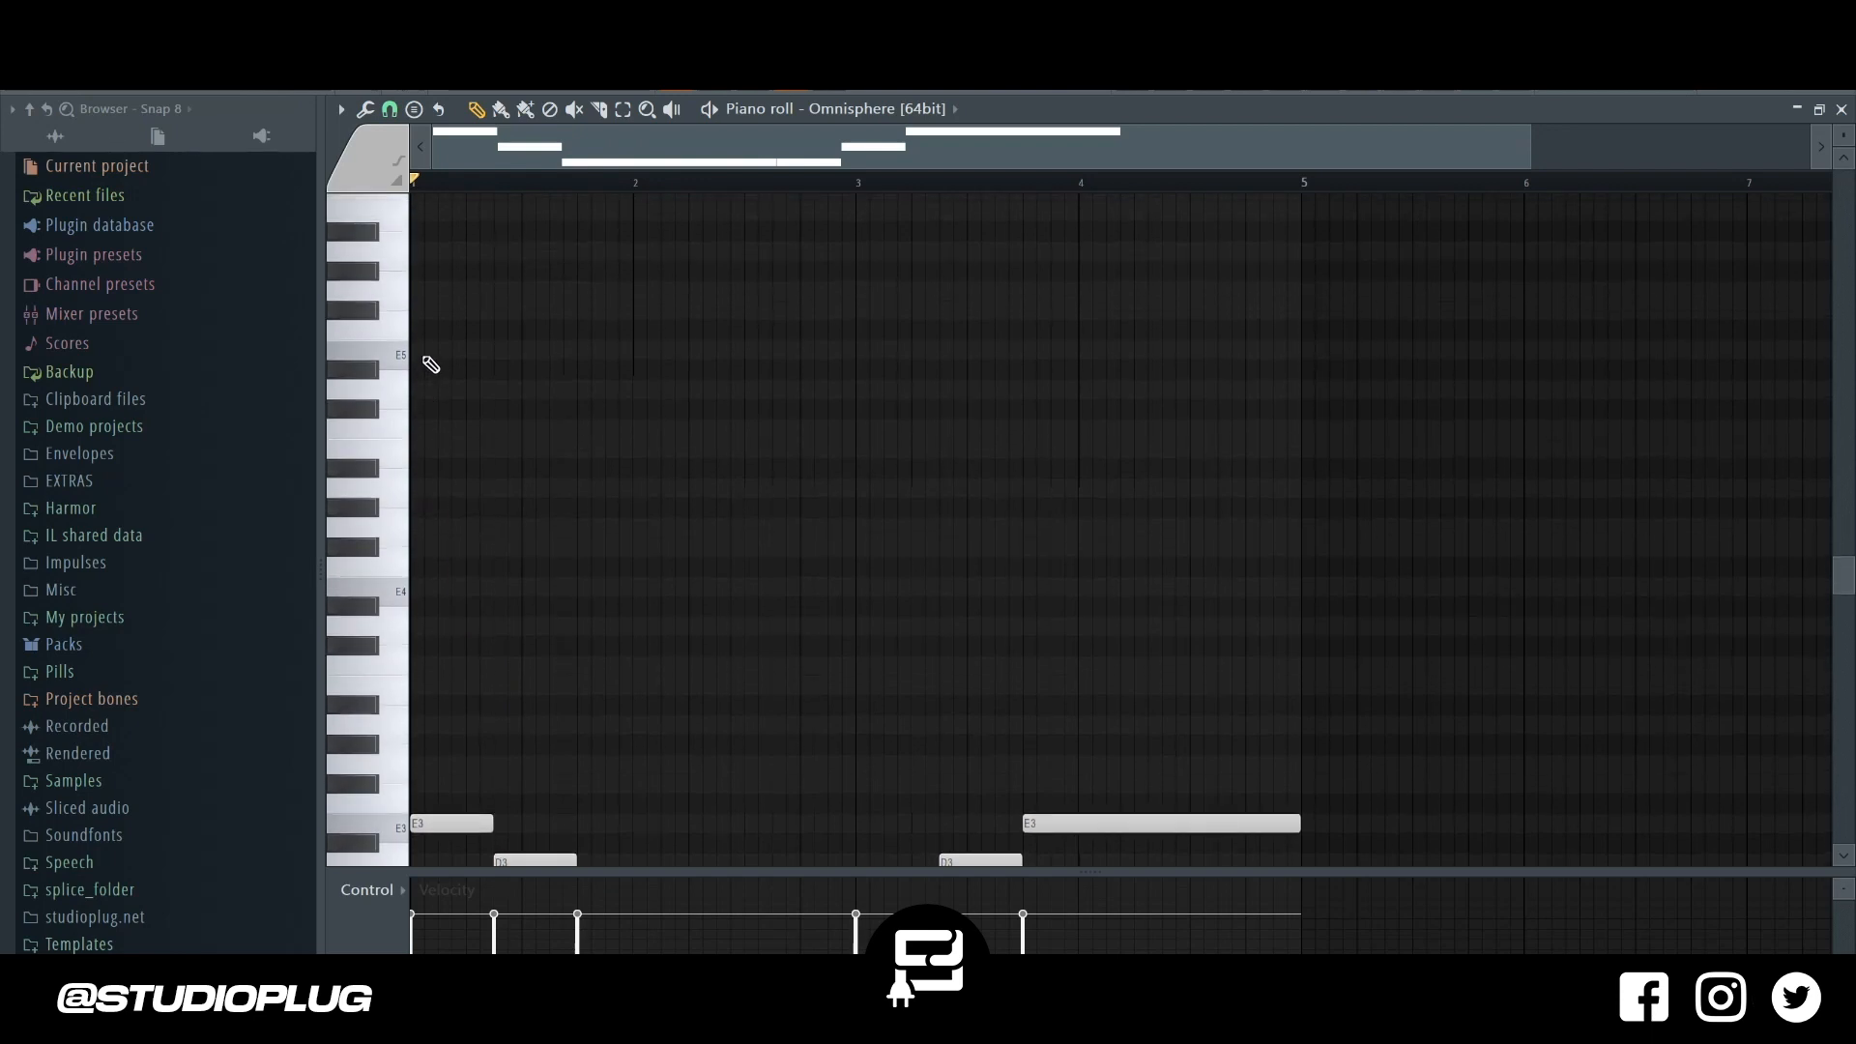
left_click(426, 353)
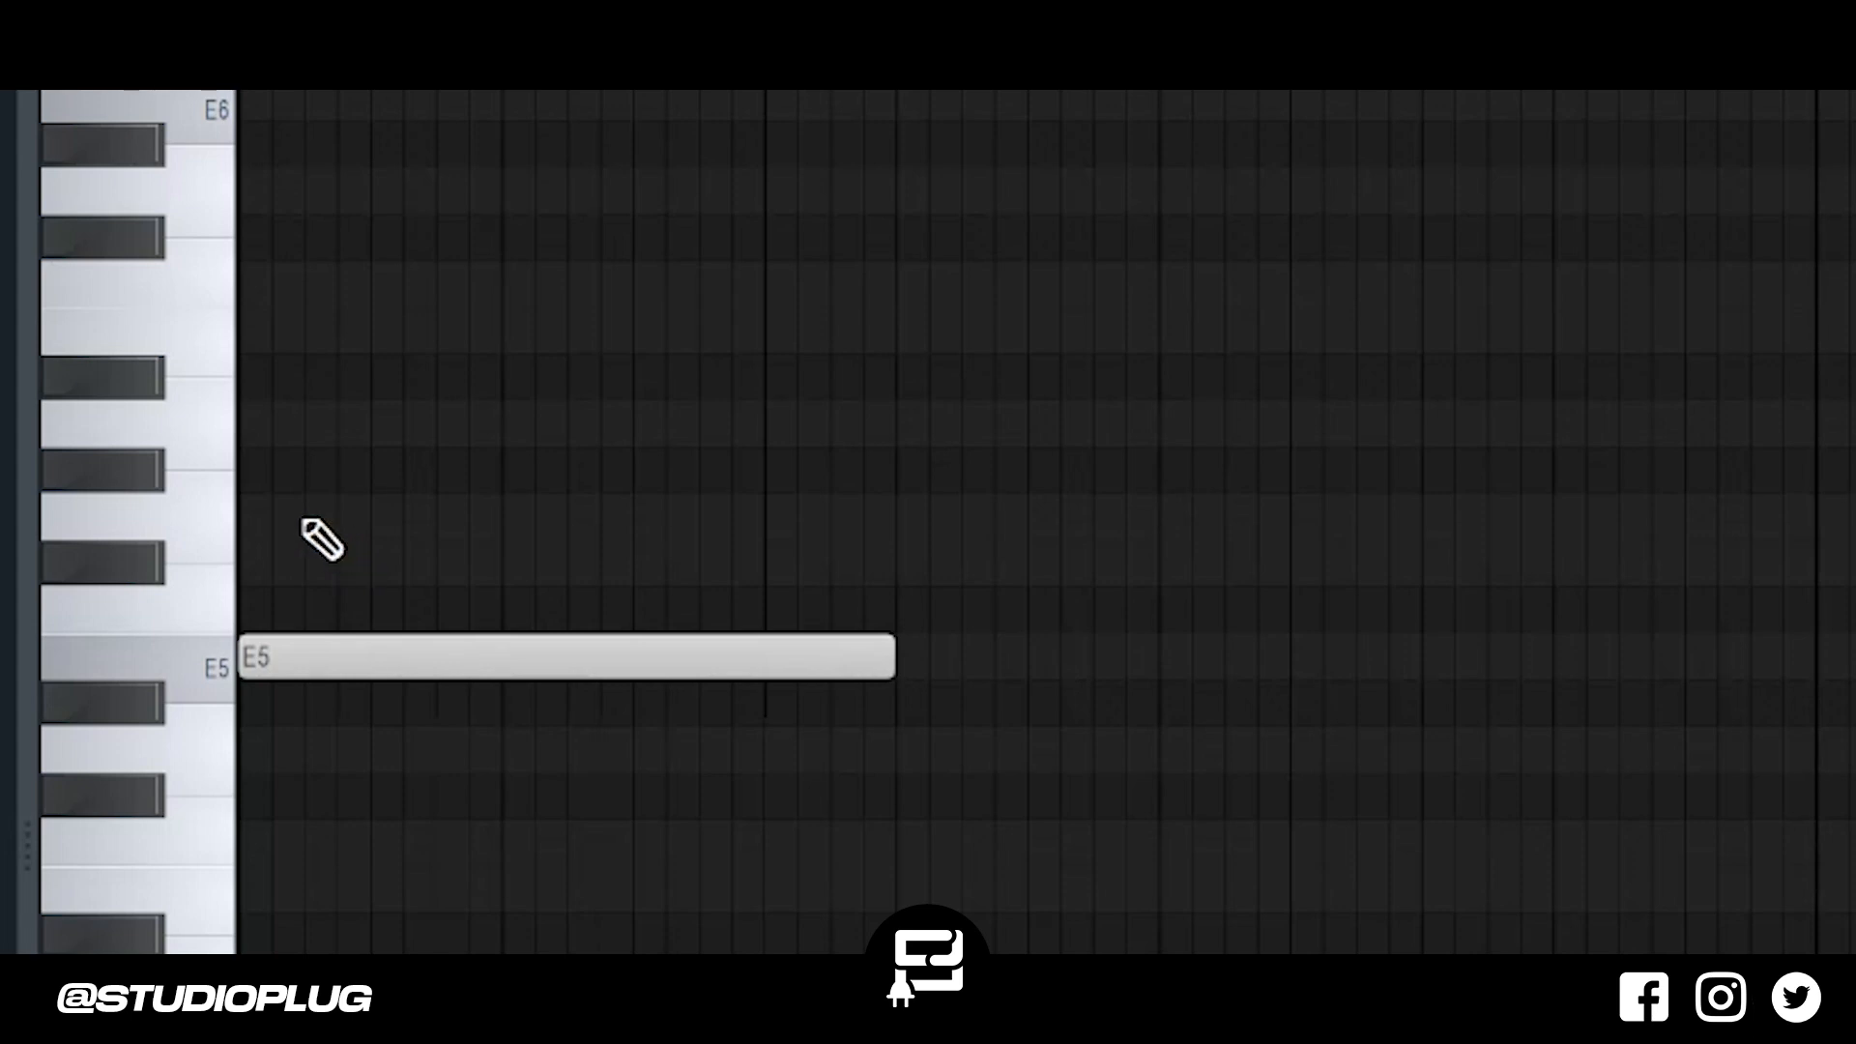
left_click_drag(208, 530, 19, 542)
mouse_move(220, 425)
left_mouse_down()
mouse_move(116, 454)
mouse_move(194, 450)
mouse_move(228, 394)
left_mouse_up()
left_click_drag(478, 359, 492, 747)
left_click_drag(573, 621, 290, 696)
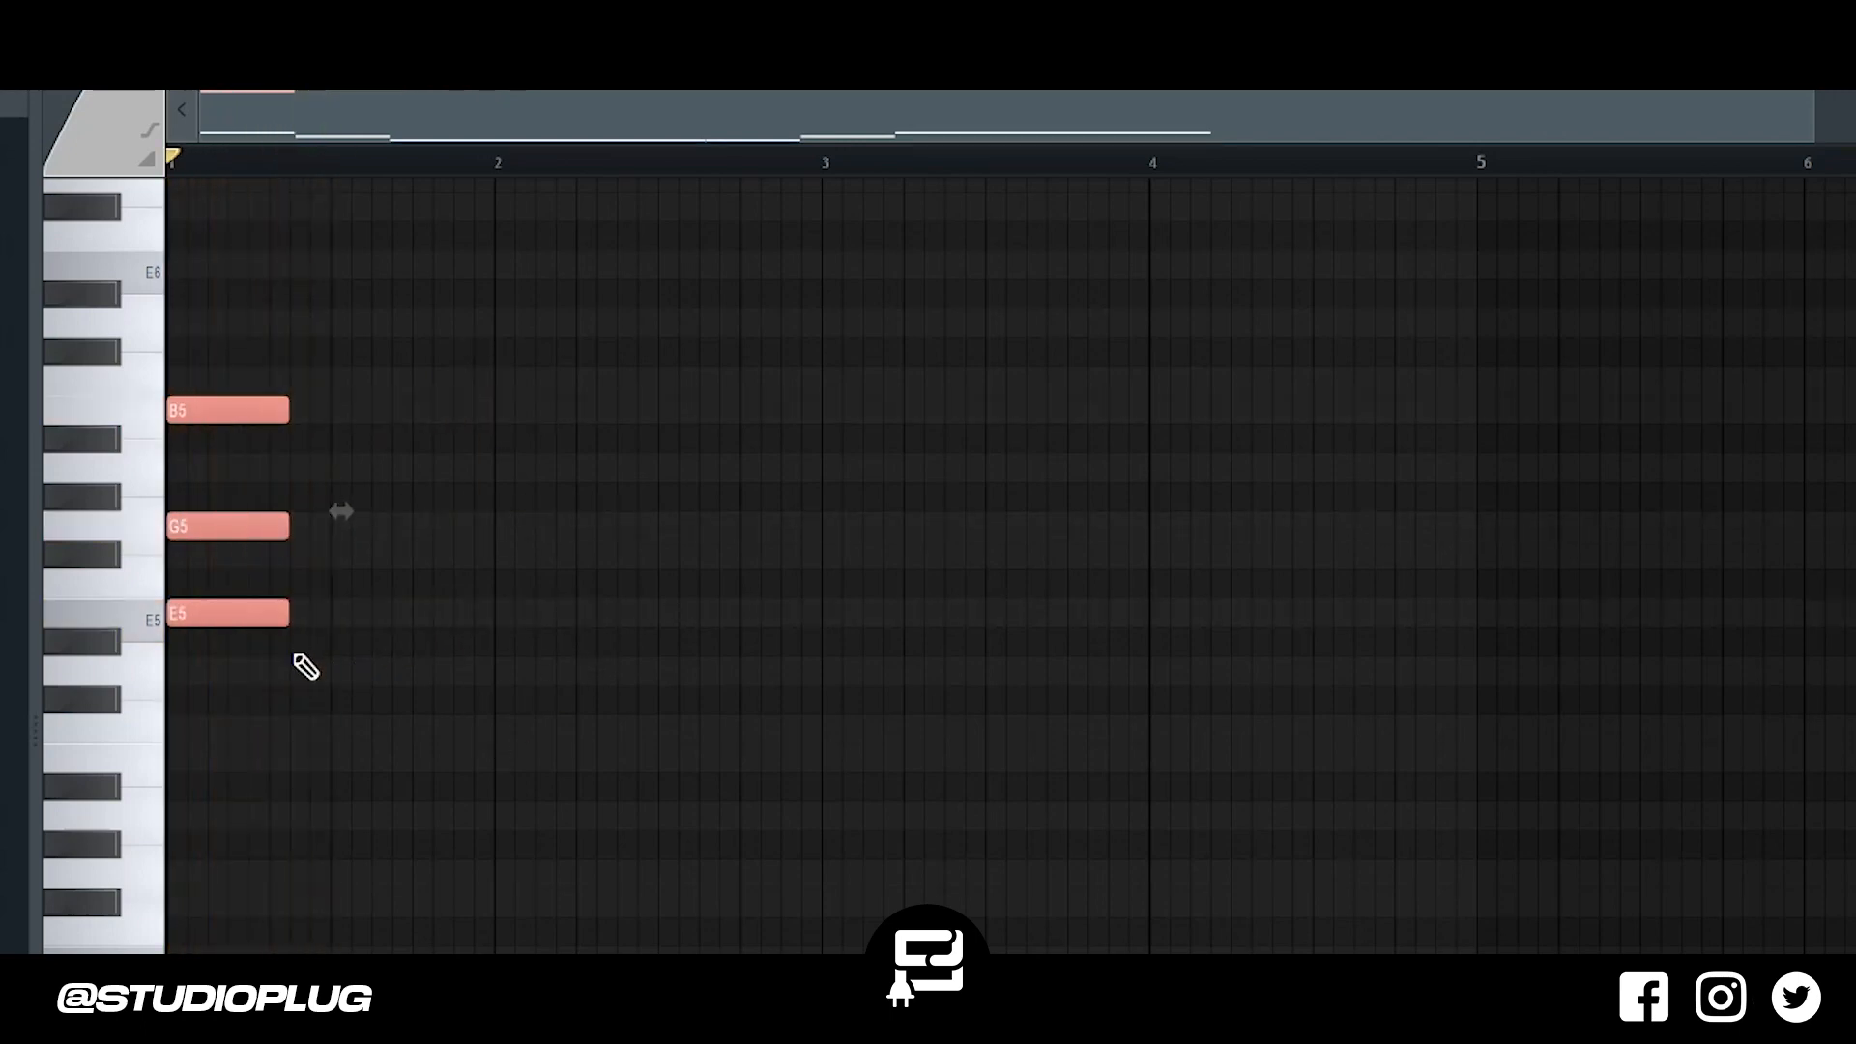
Add a second chord of D5, F#5 and A5 directly after the first chord.
left_click(301, 672)
left_click(291, 556)
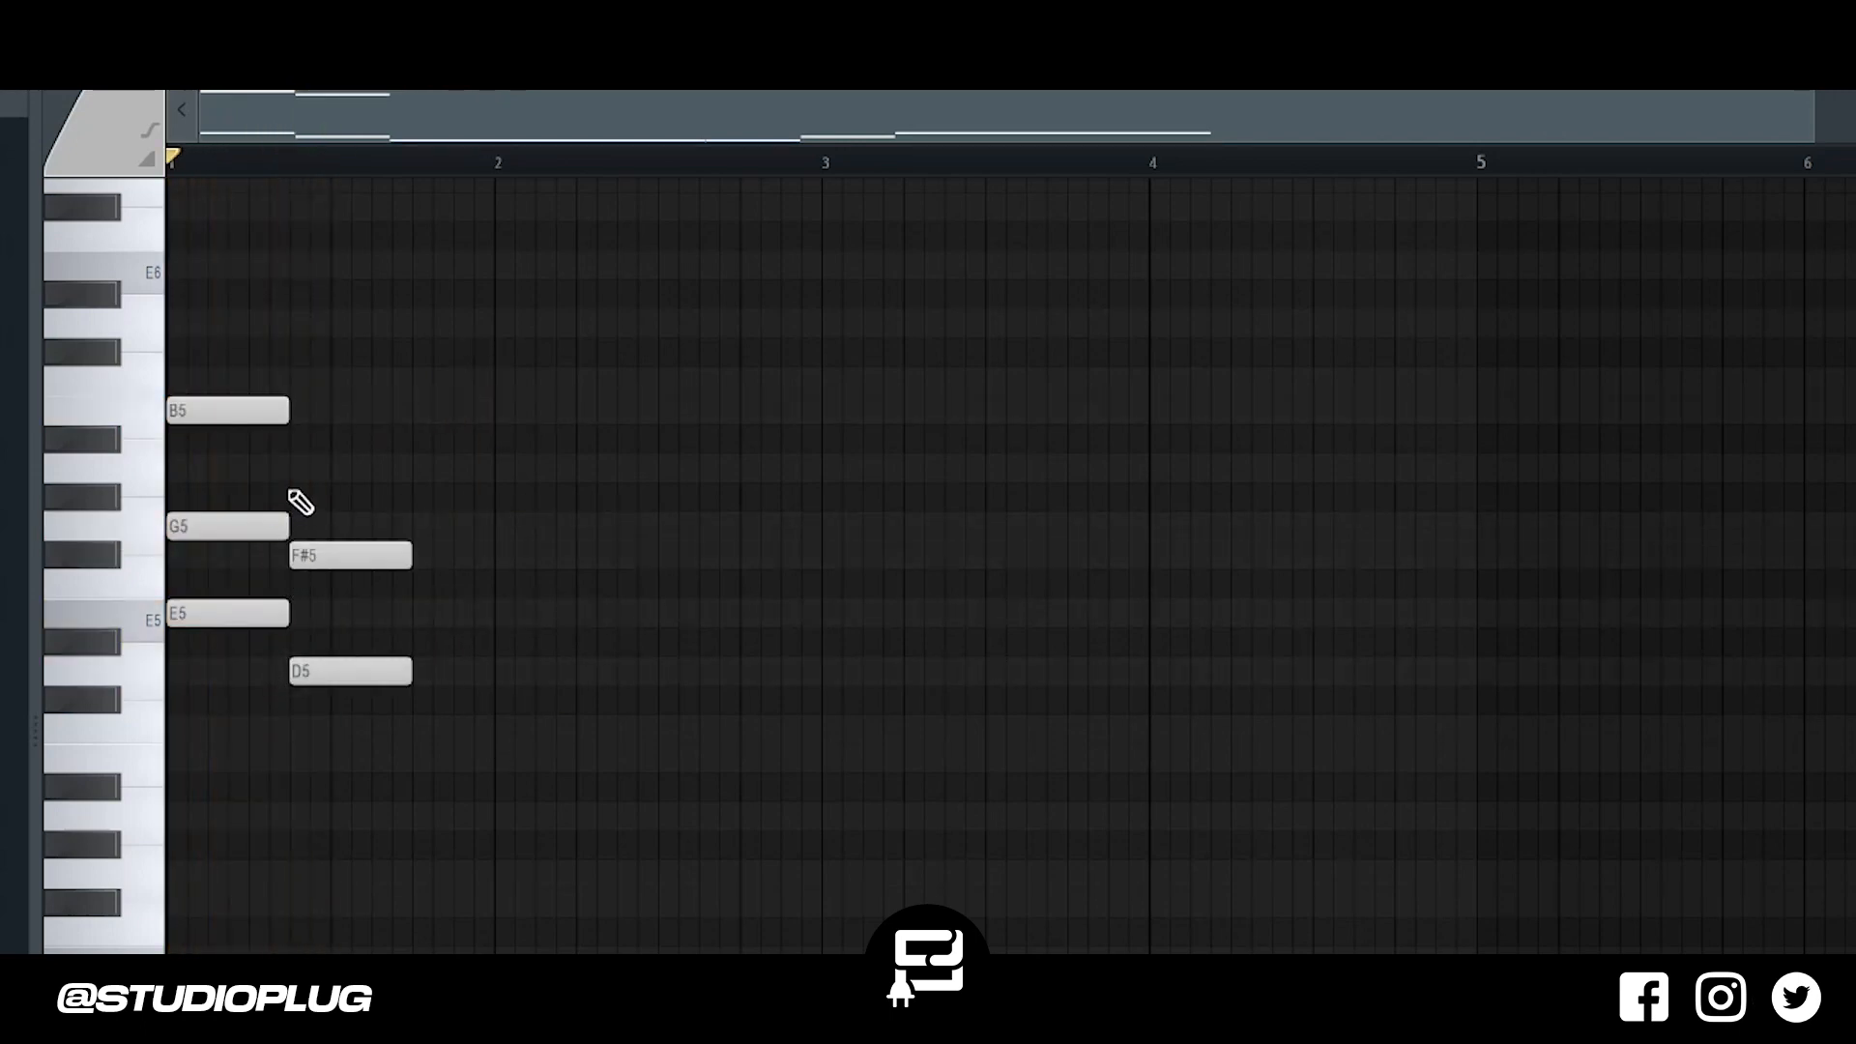
left_click(292, 467)
Copy the E5-G5-B5 chord to follow the second chord and extend it to the start of bar 3.
mouse_move(257, 402)
left_mouse_down()
mouse_move(244, 647)
mouse_move(493, 592)
left_mouse_up()
key("space")
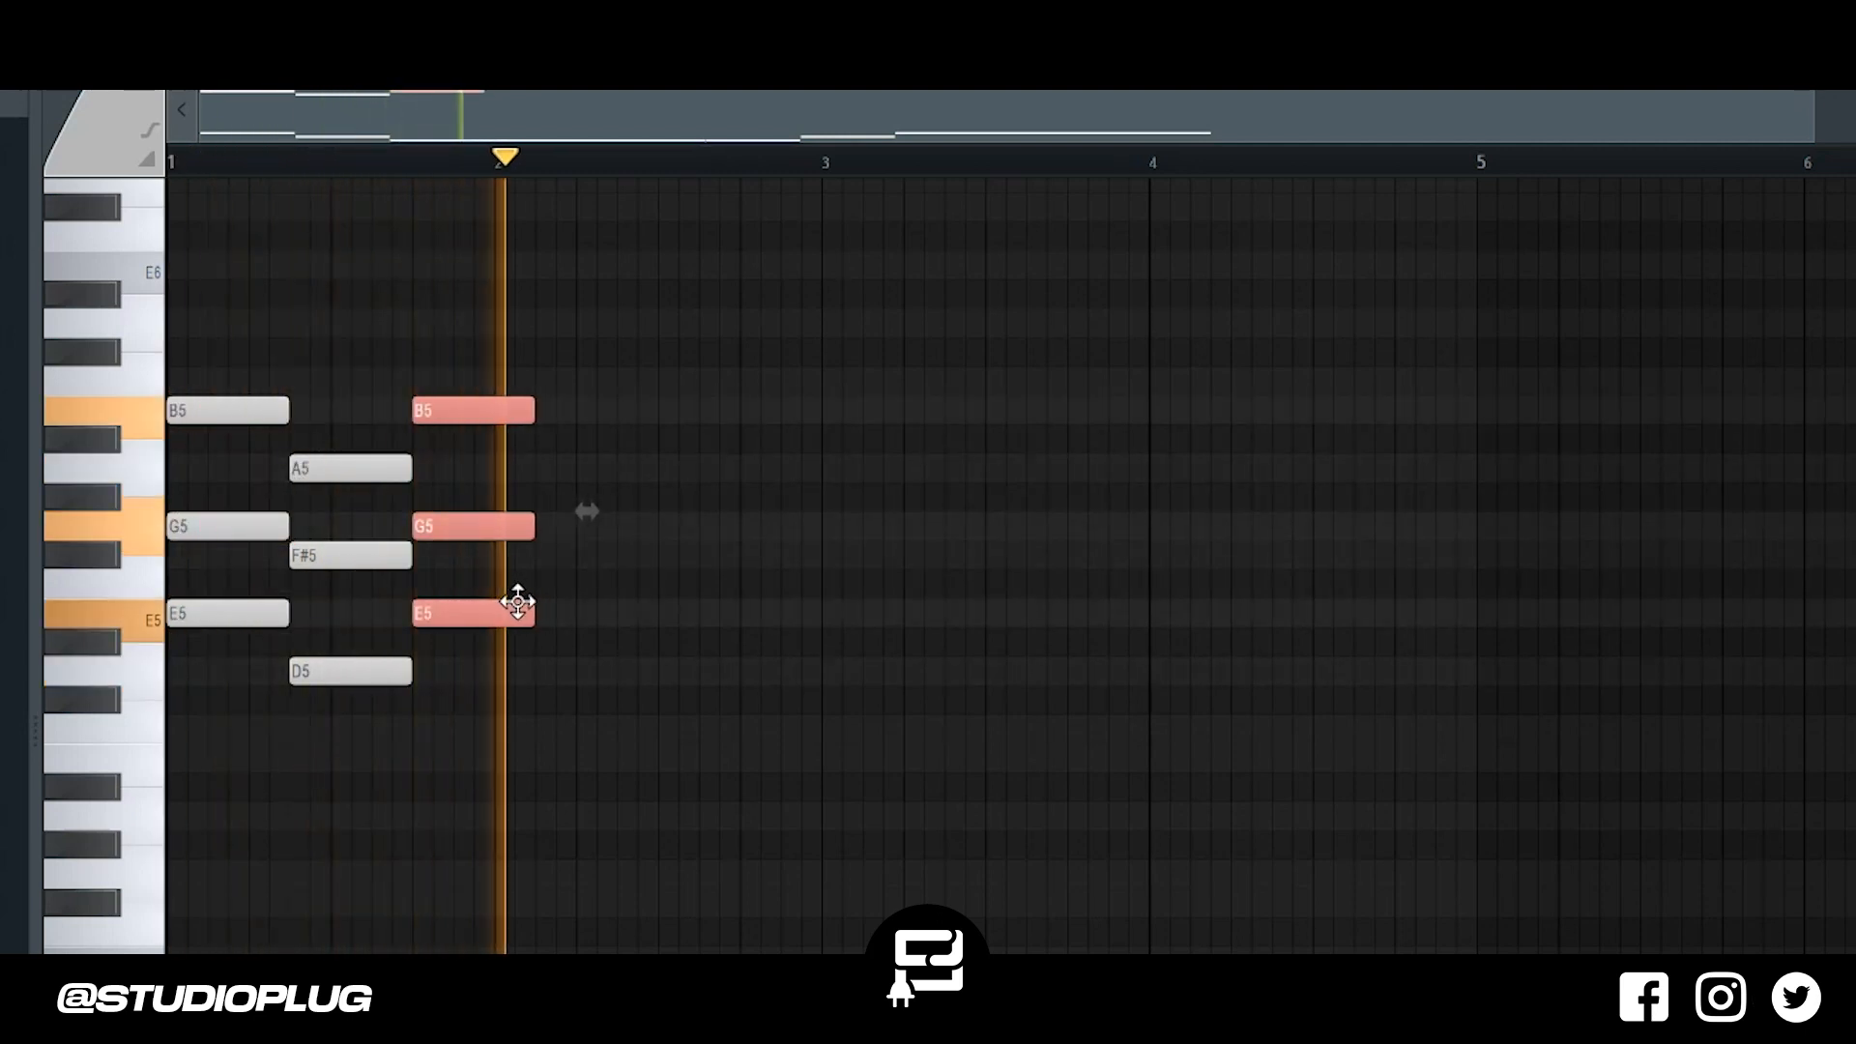
left_click_drag(534, 609, 832, 671)
left_click(829, 689)
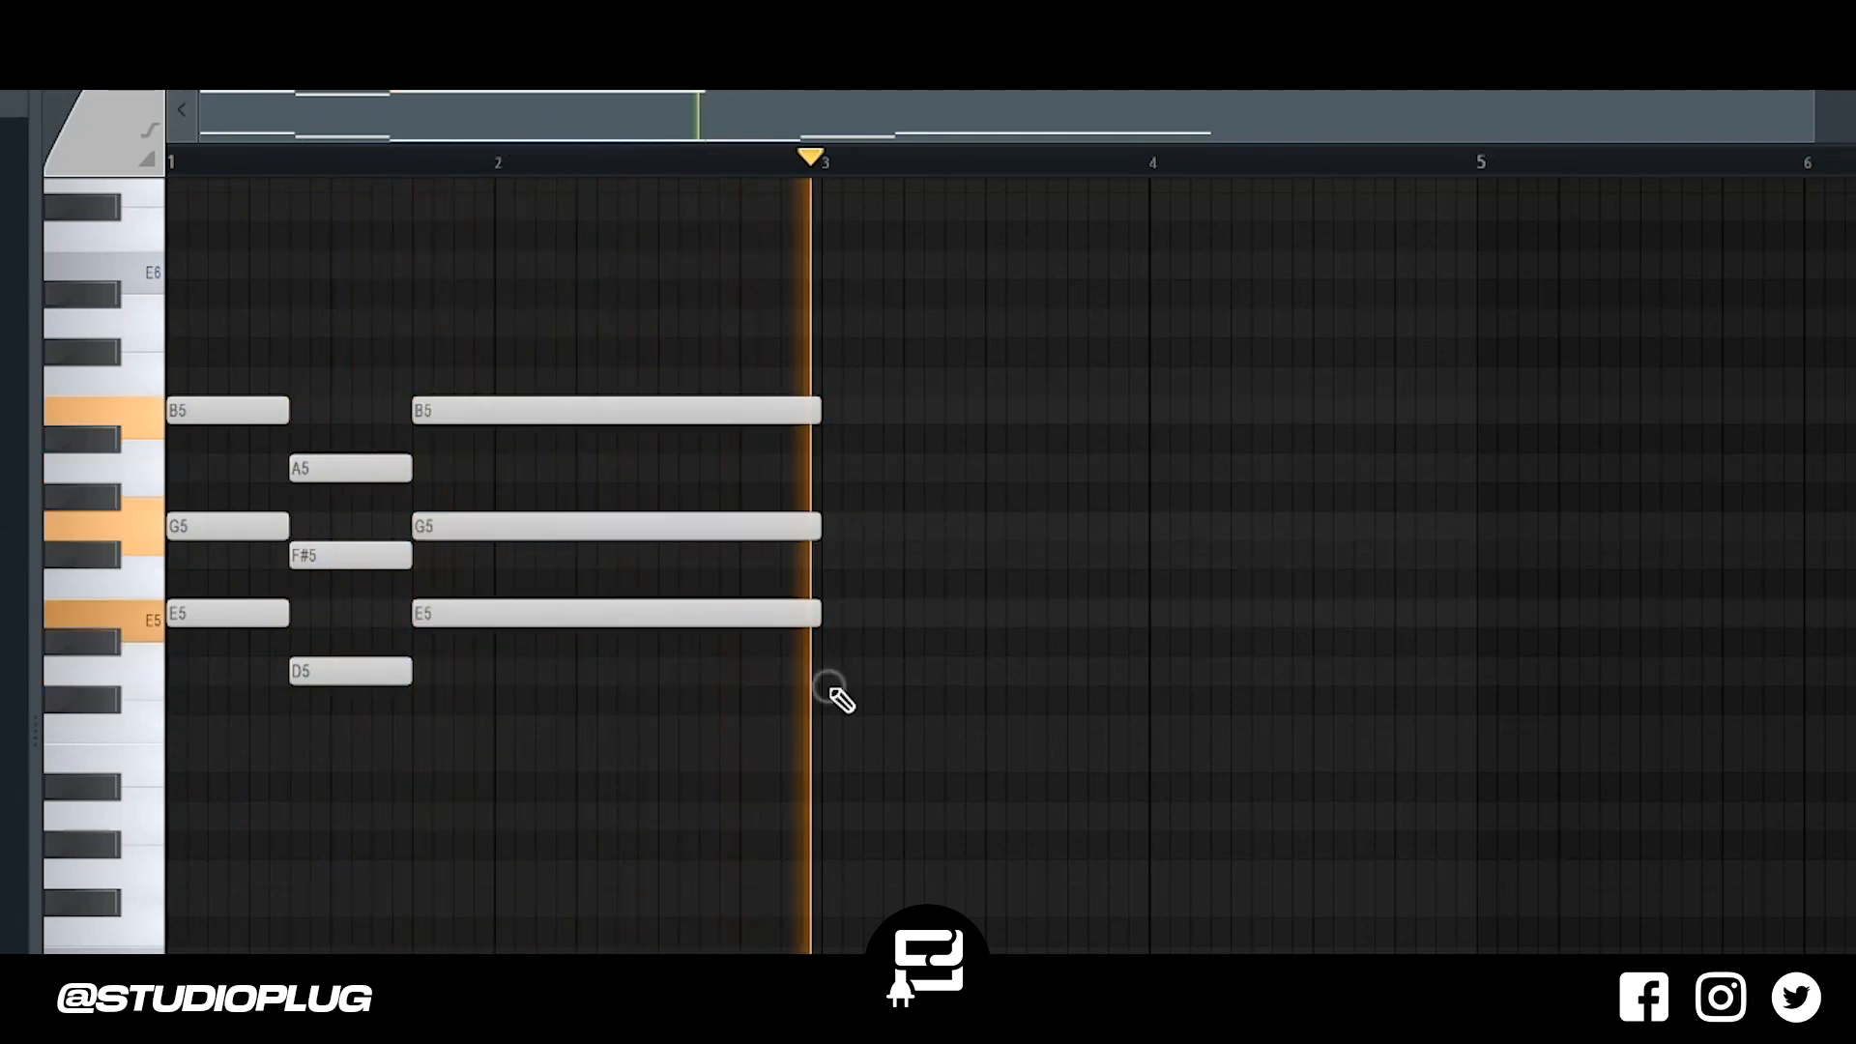
key("space")
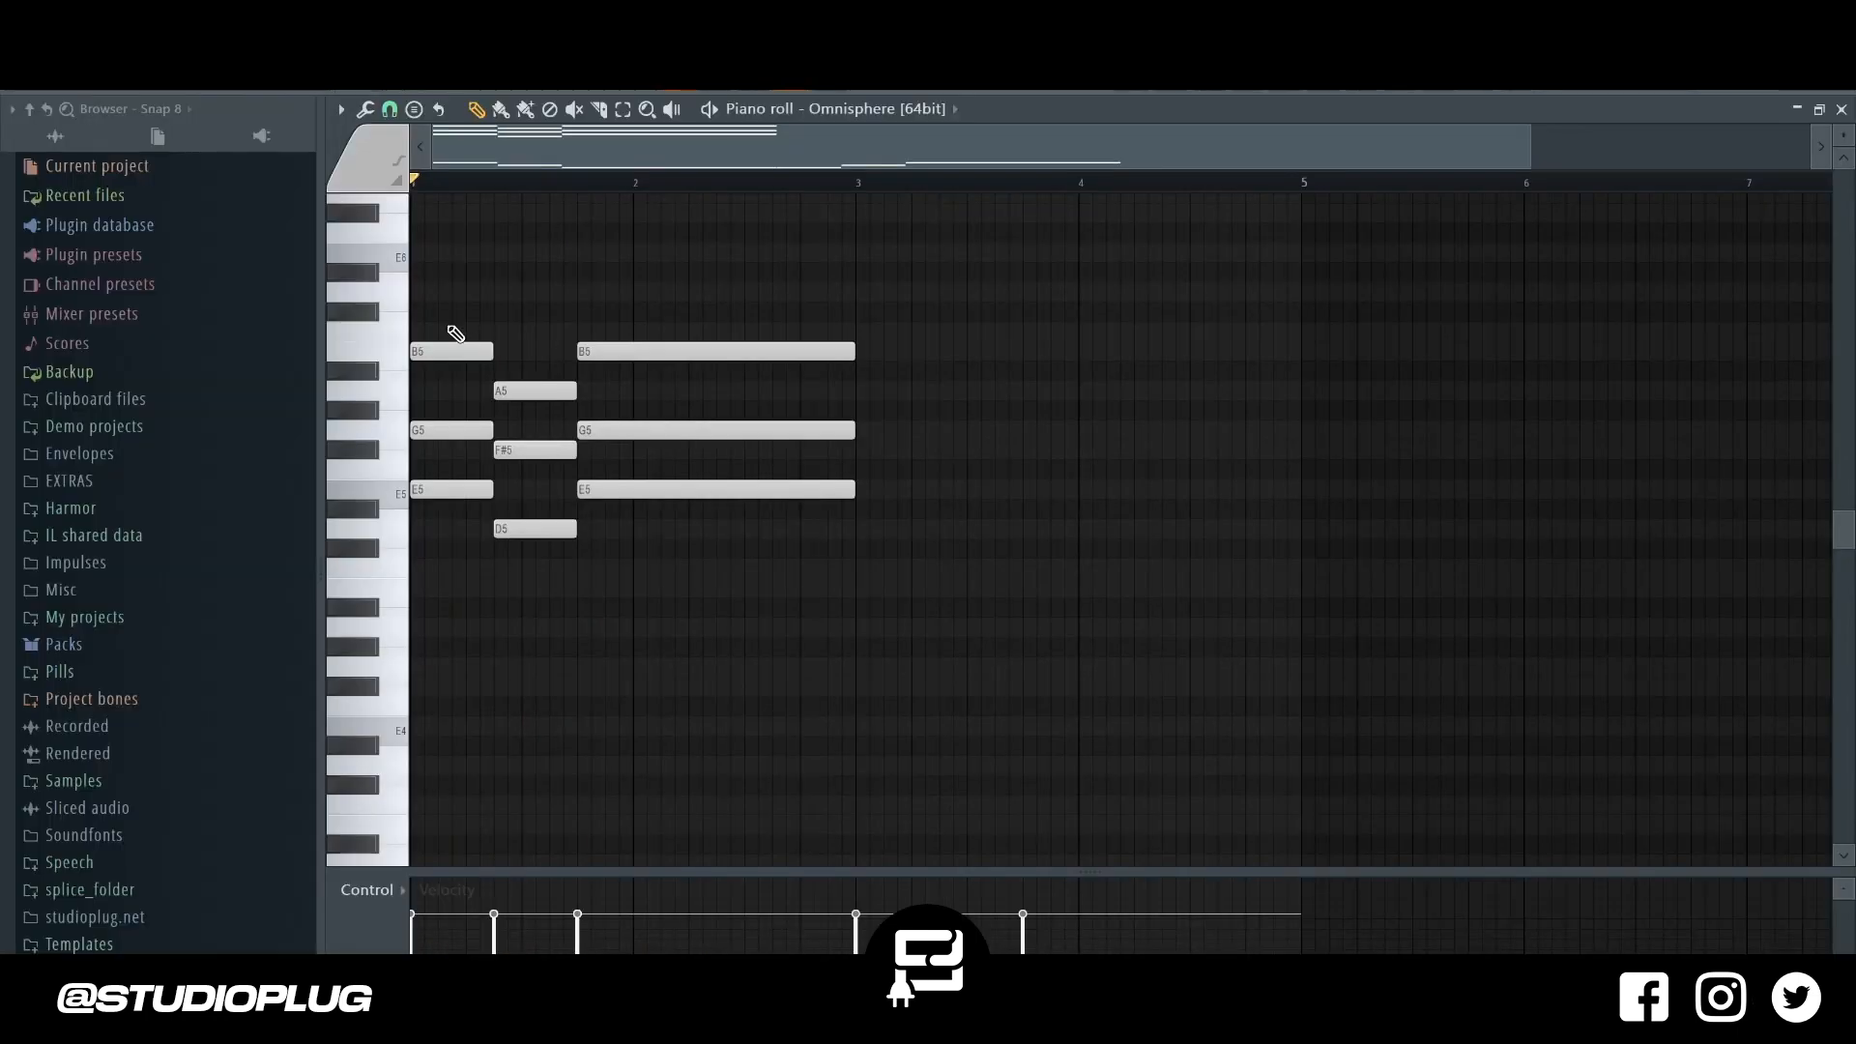
Duplicate all the upper chords into bars 3 and 4, then play back the pattern and deselect the notes.
left_click_drag(456, 334, 912, 564)
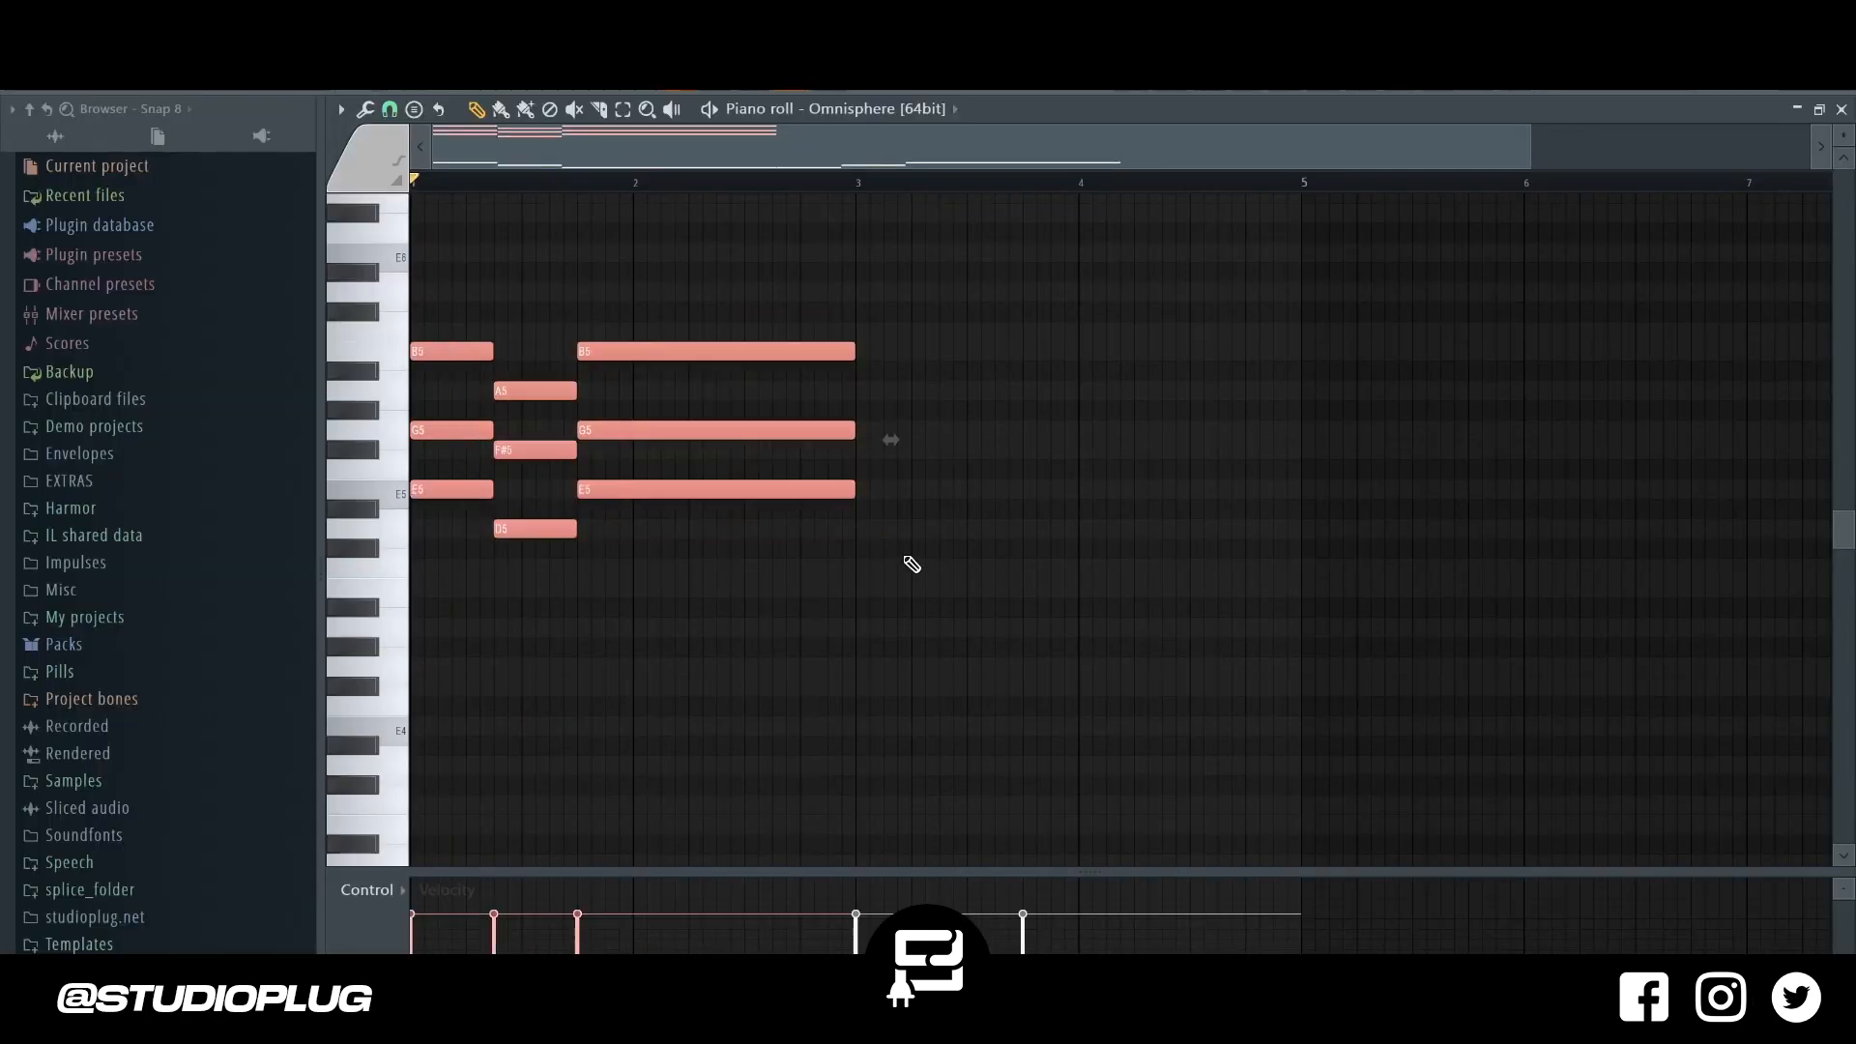
key("ctrl+b")
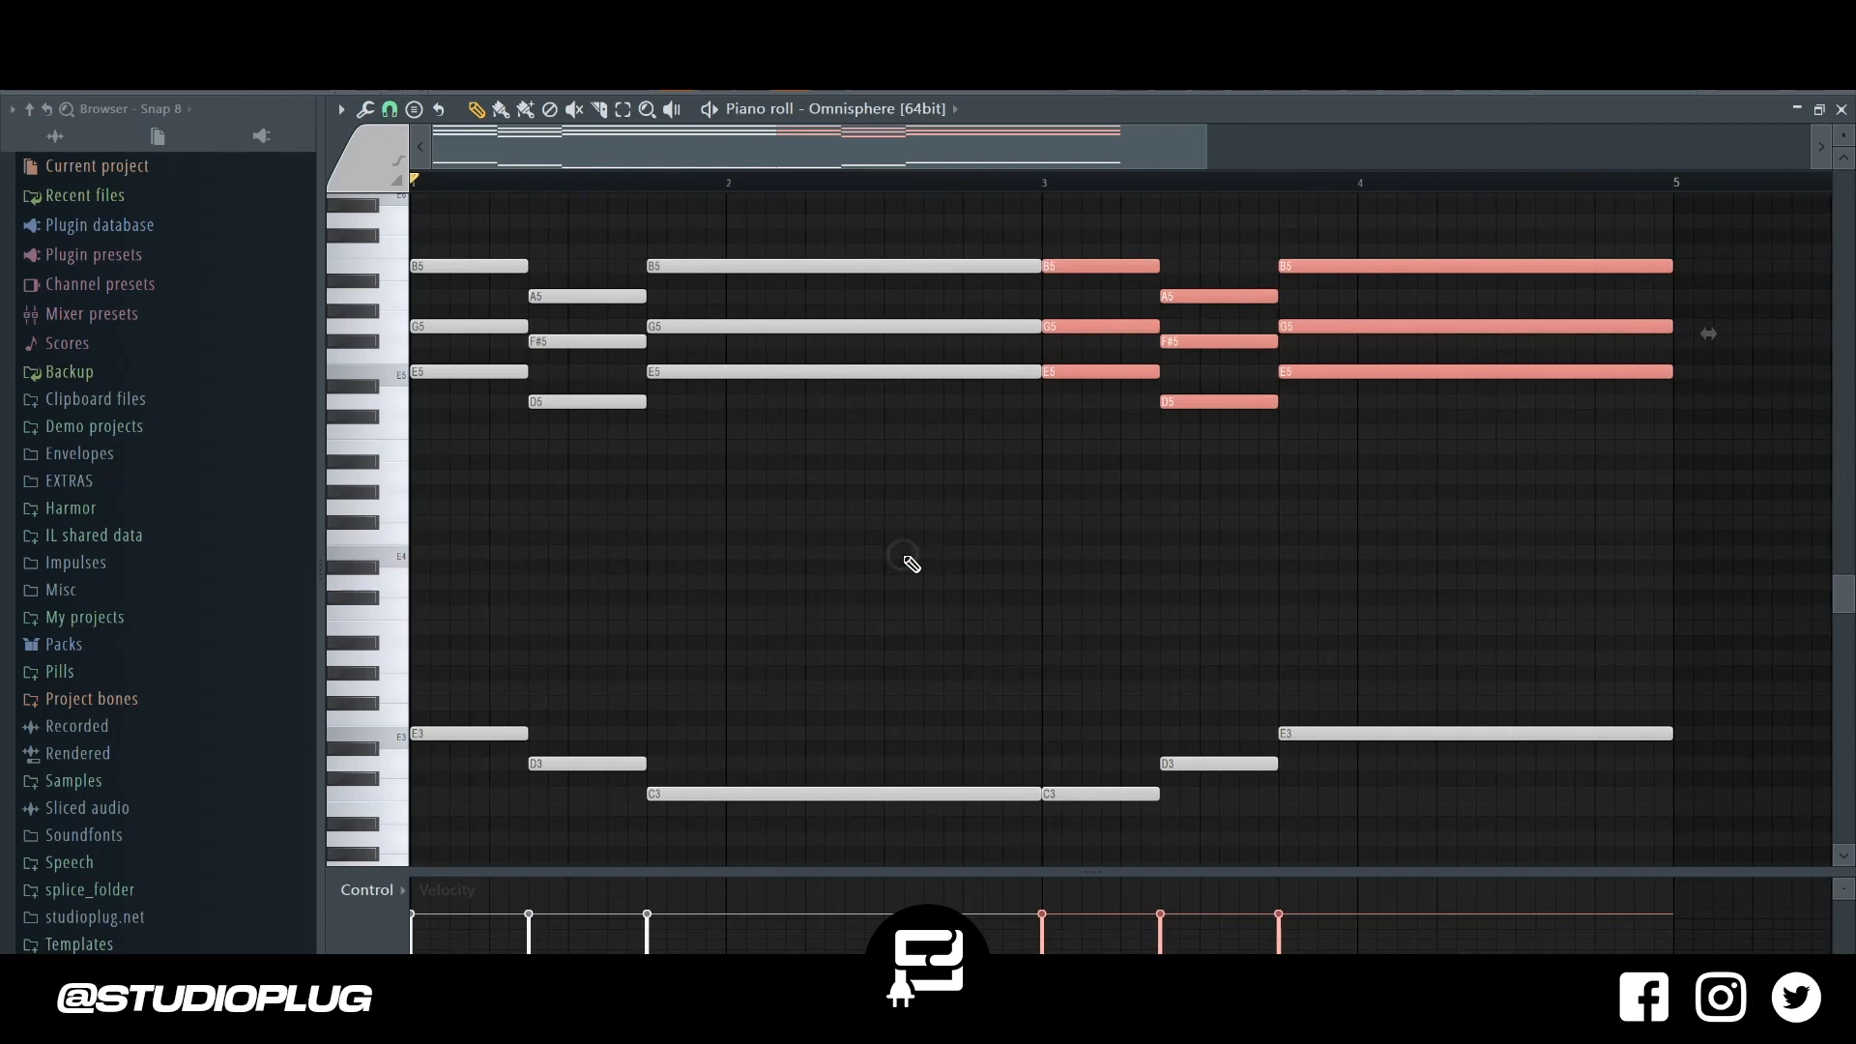
key("space")
key("ctrl+d")
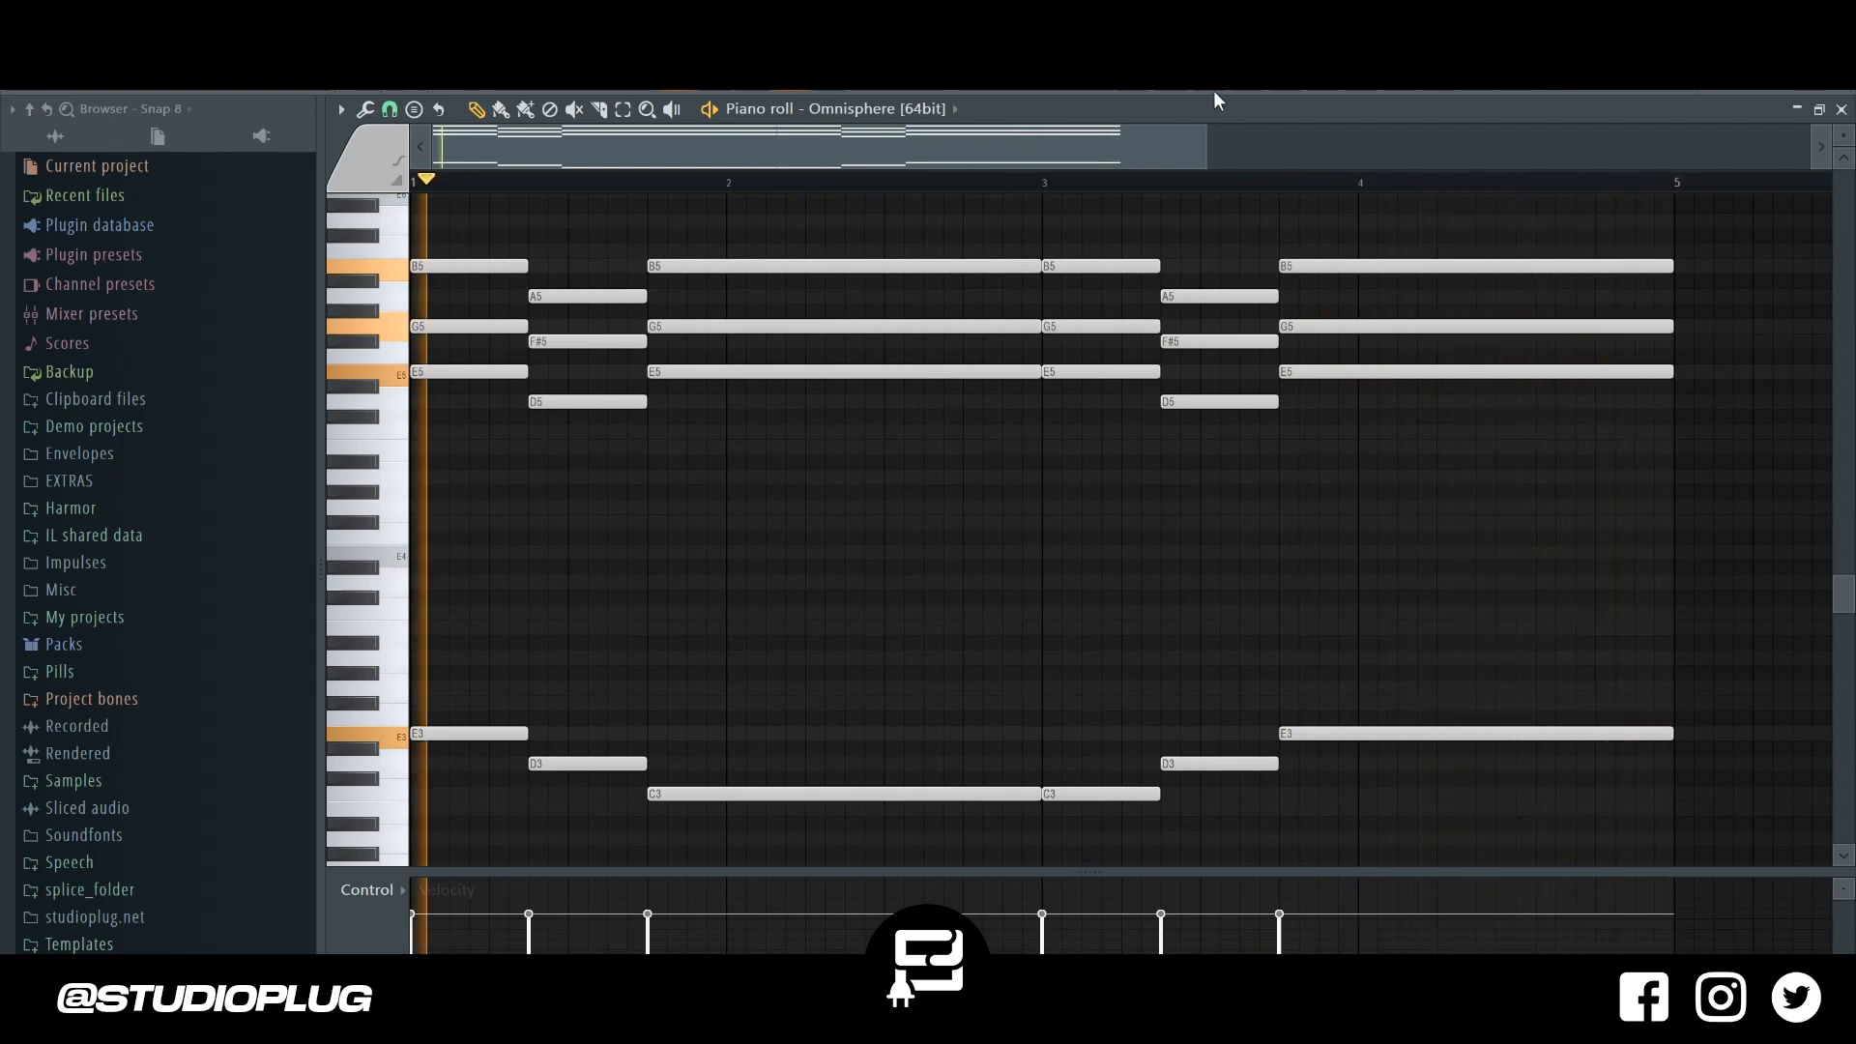
Stop playback and add a Kontakt channel to the channel rack.
key("F6")
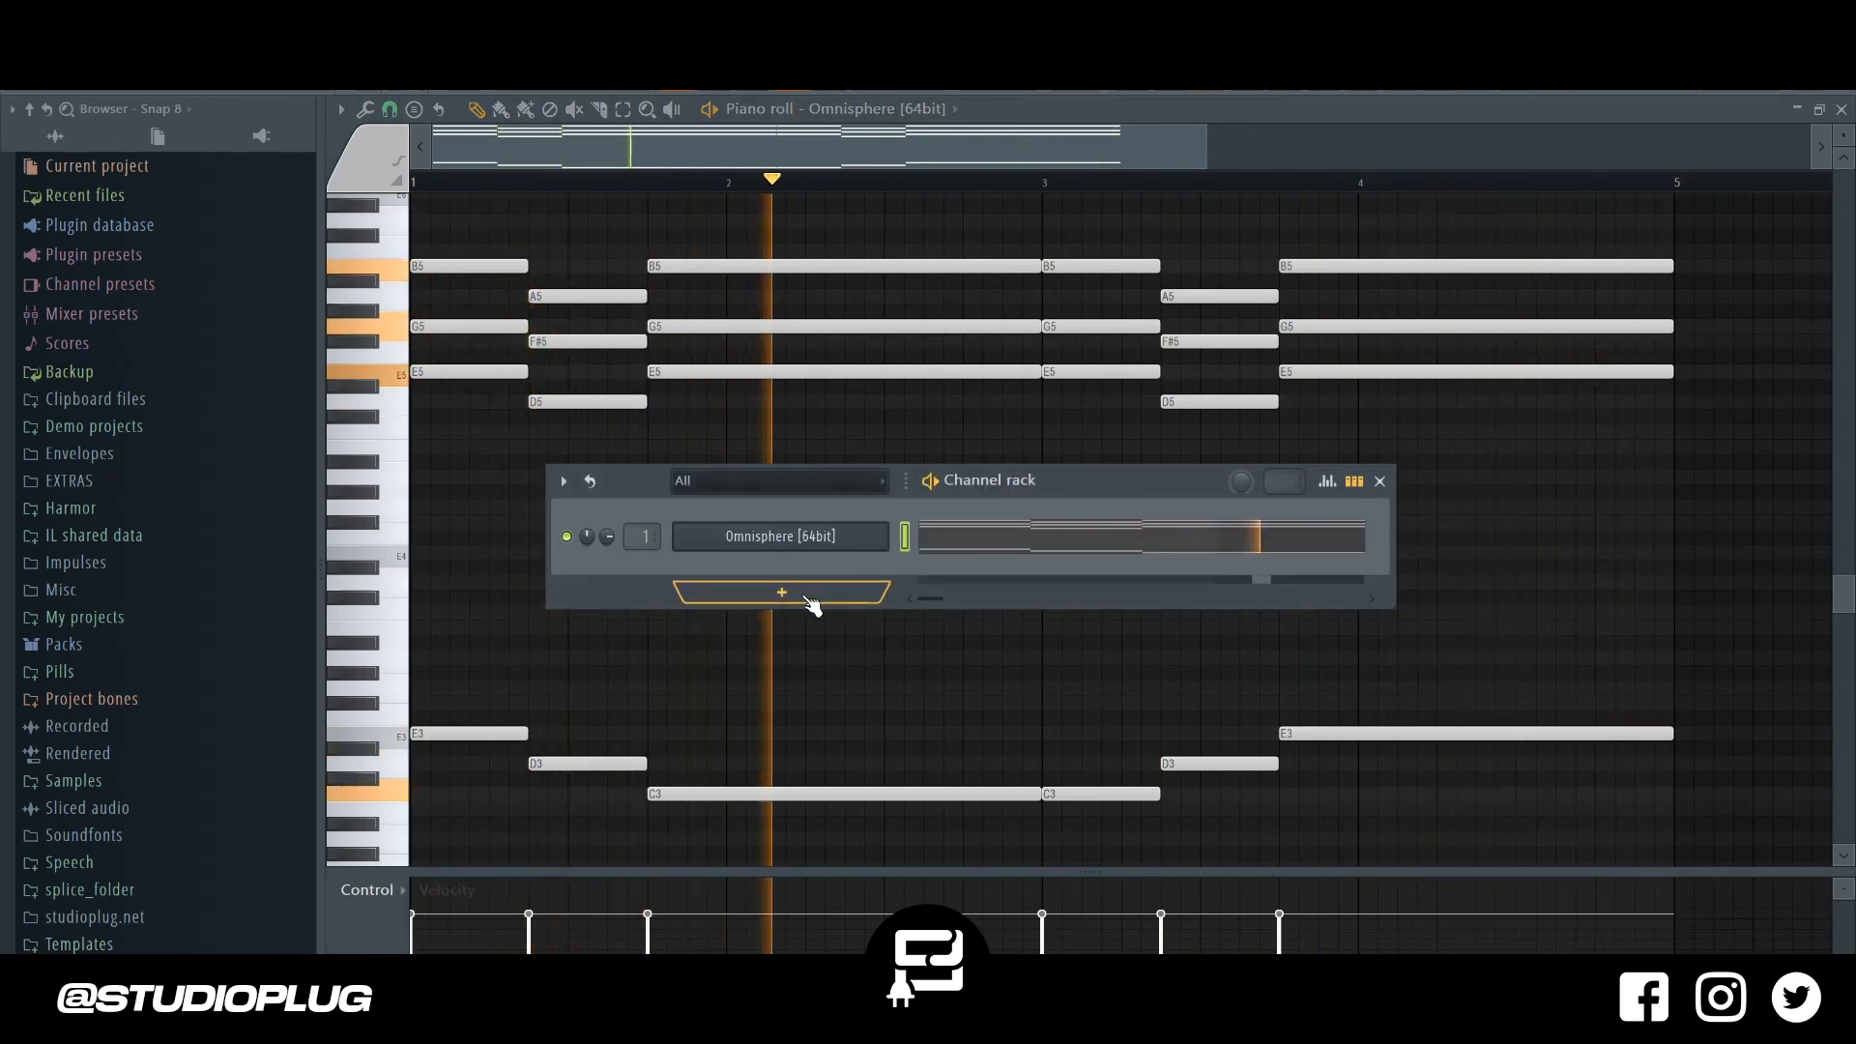
key("space")
left_click(808, 601)
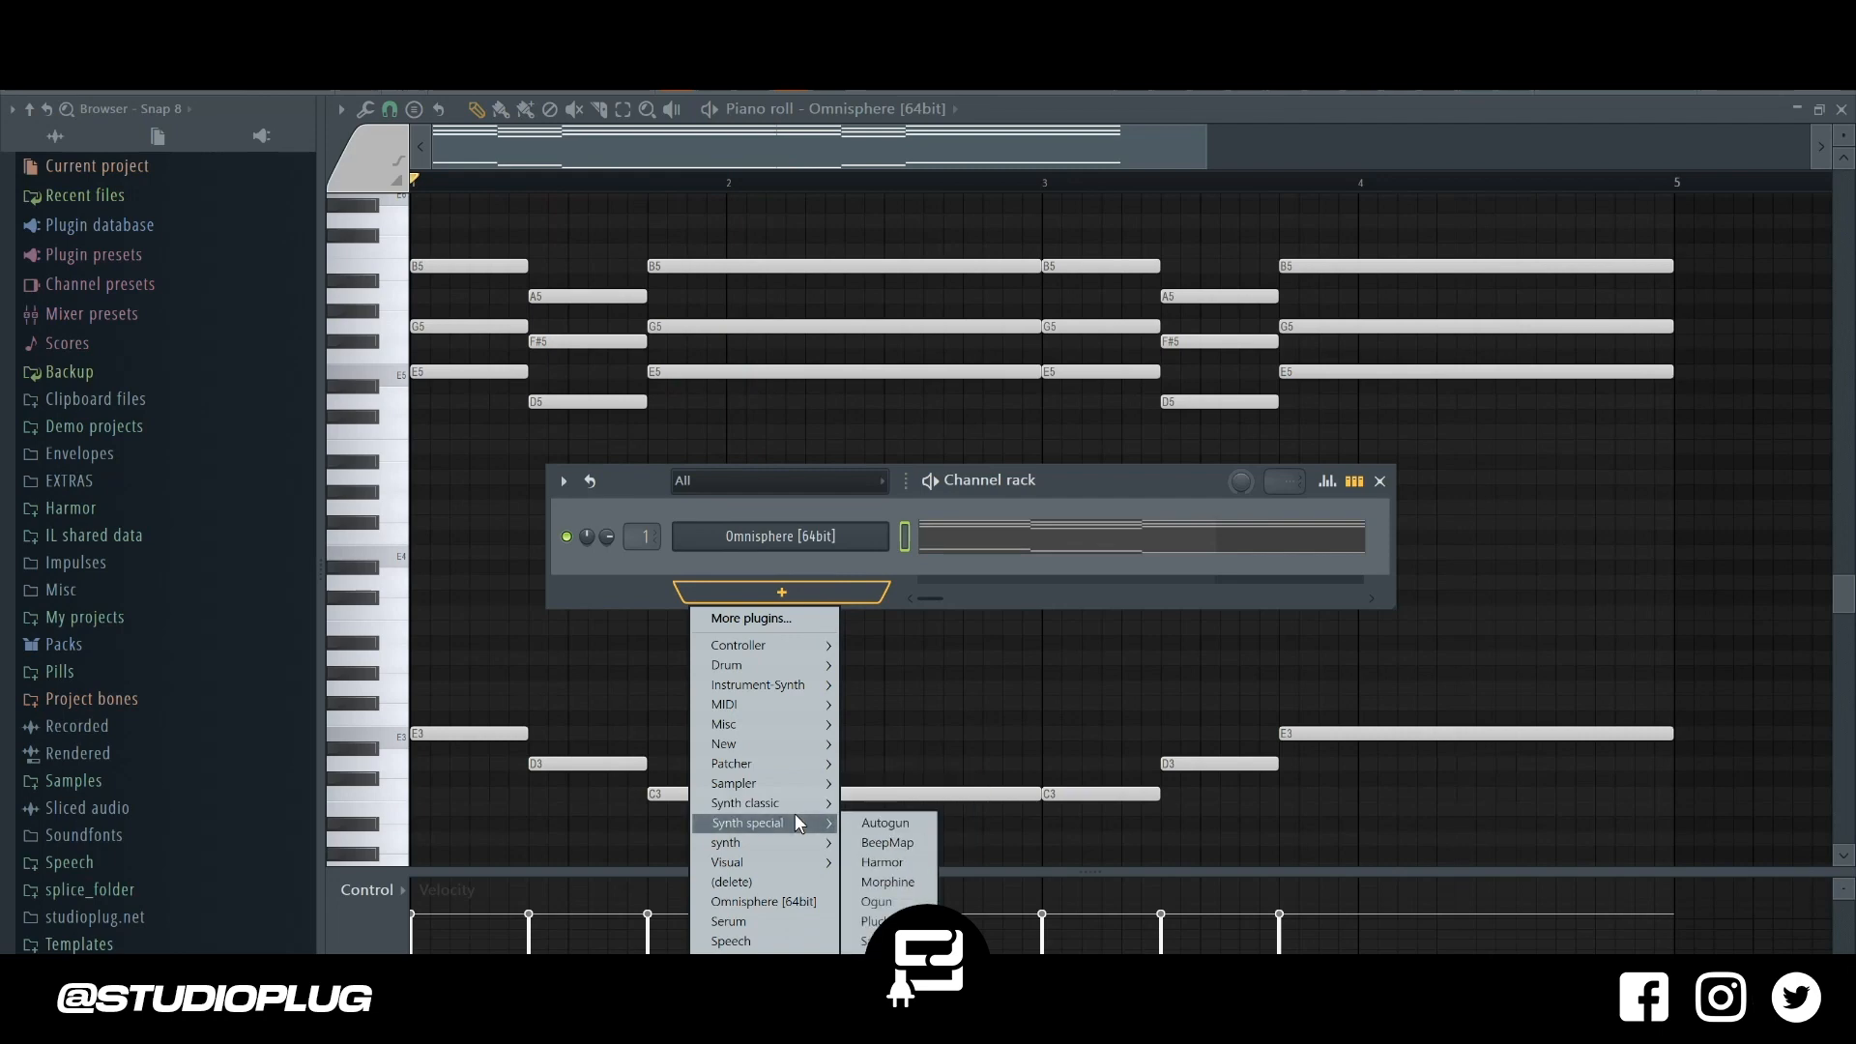
mouse_move(793, 848)
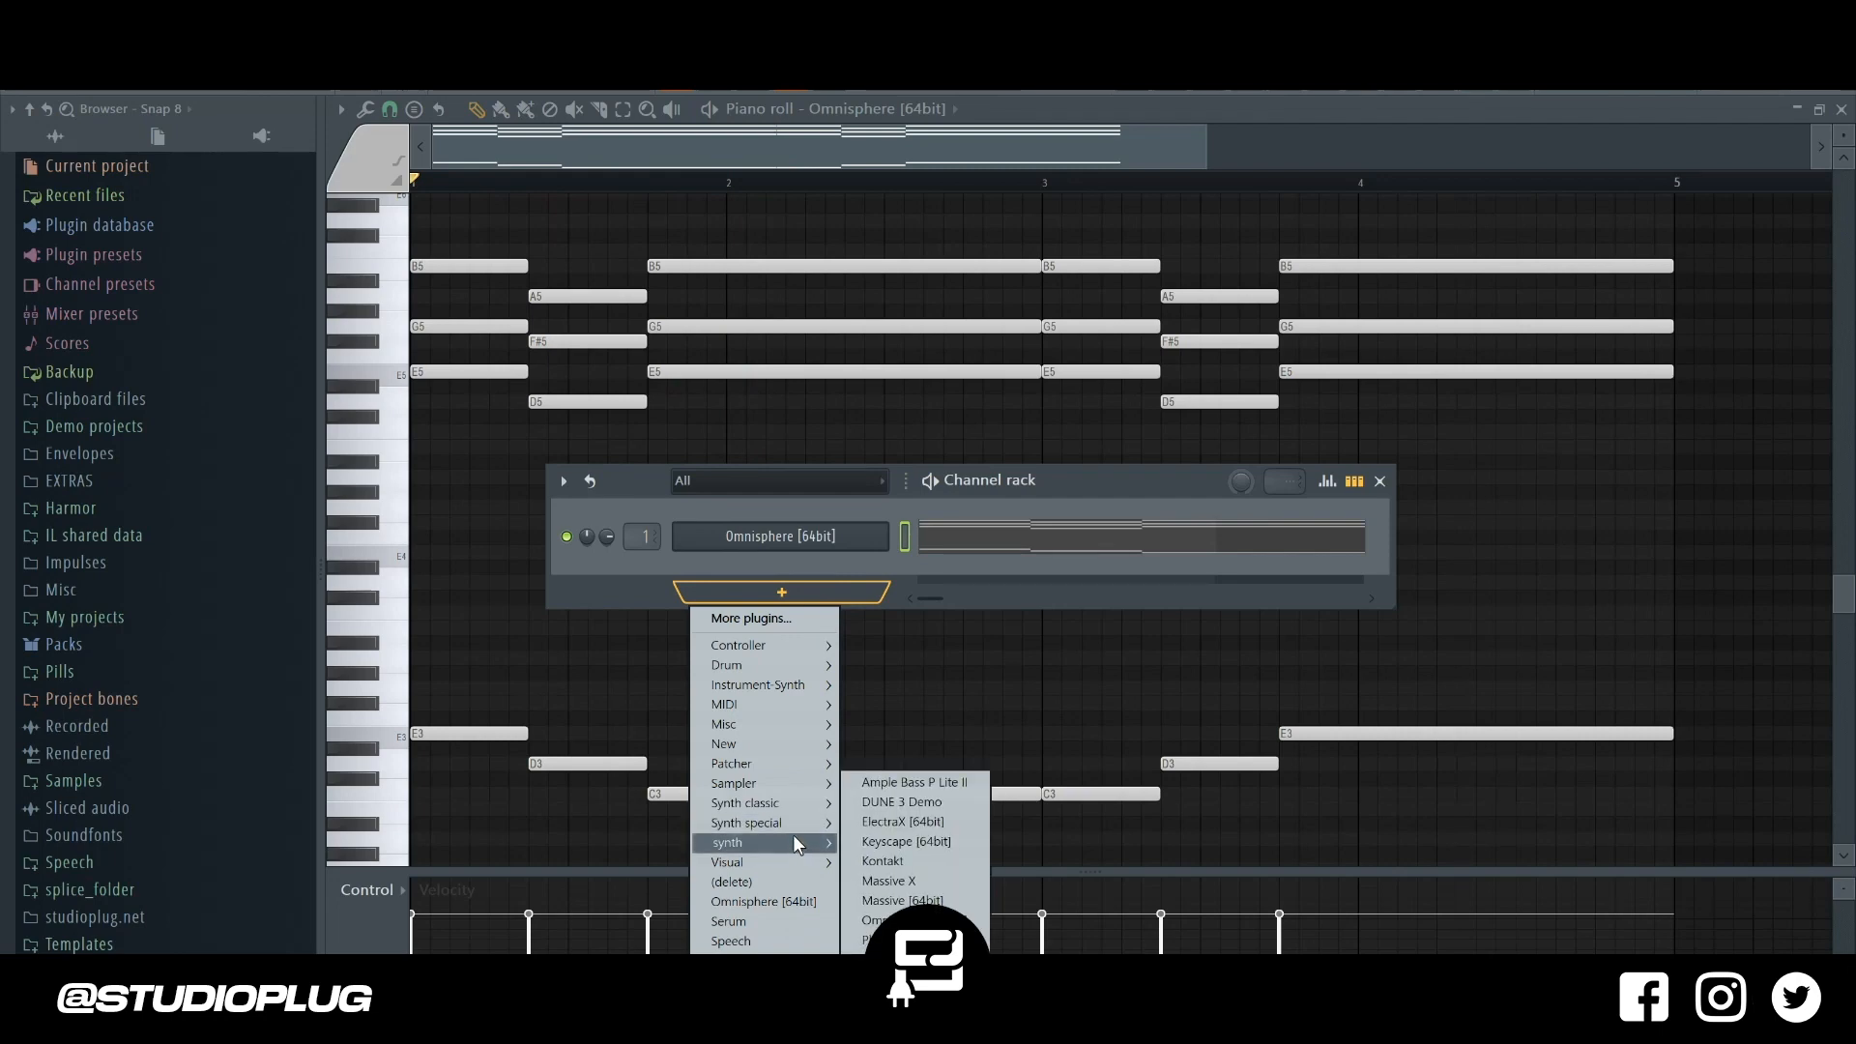
left_click(920, 866)
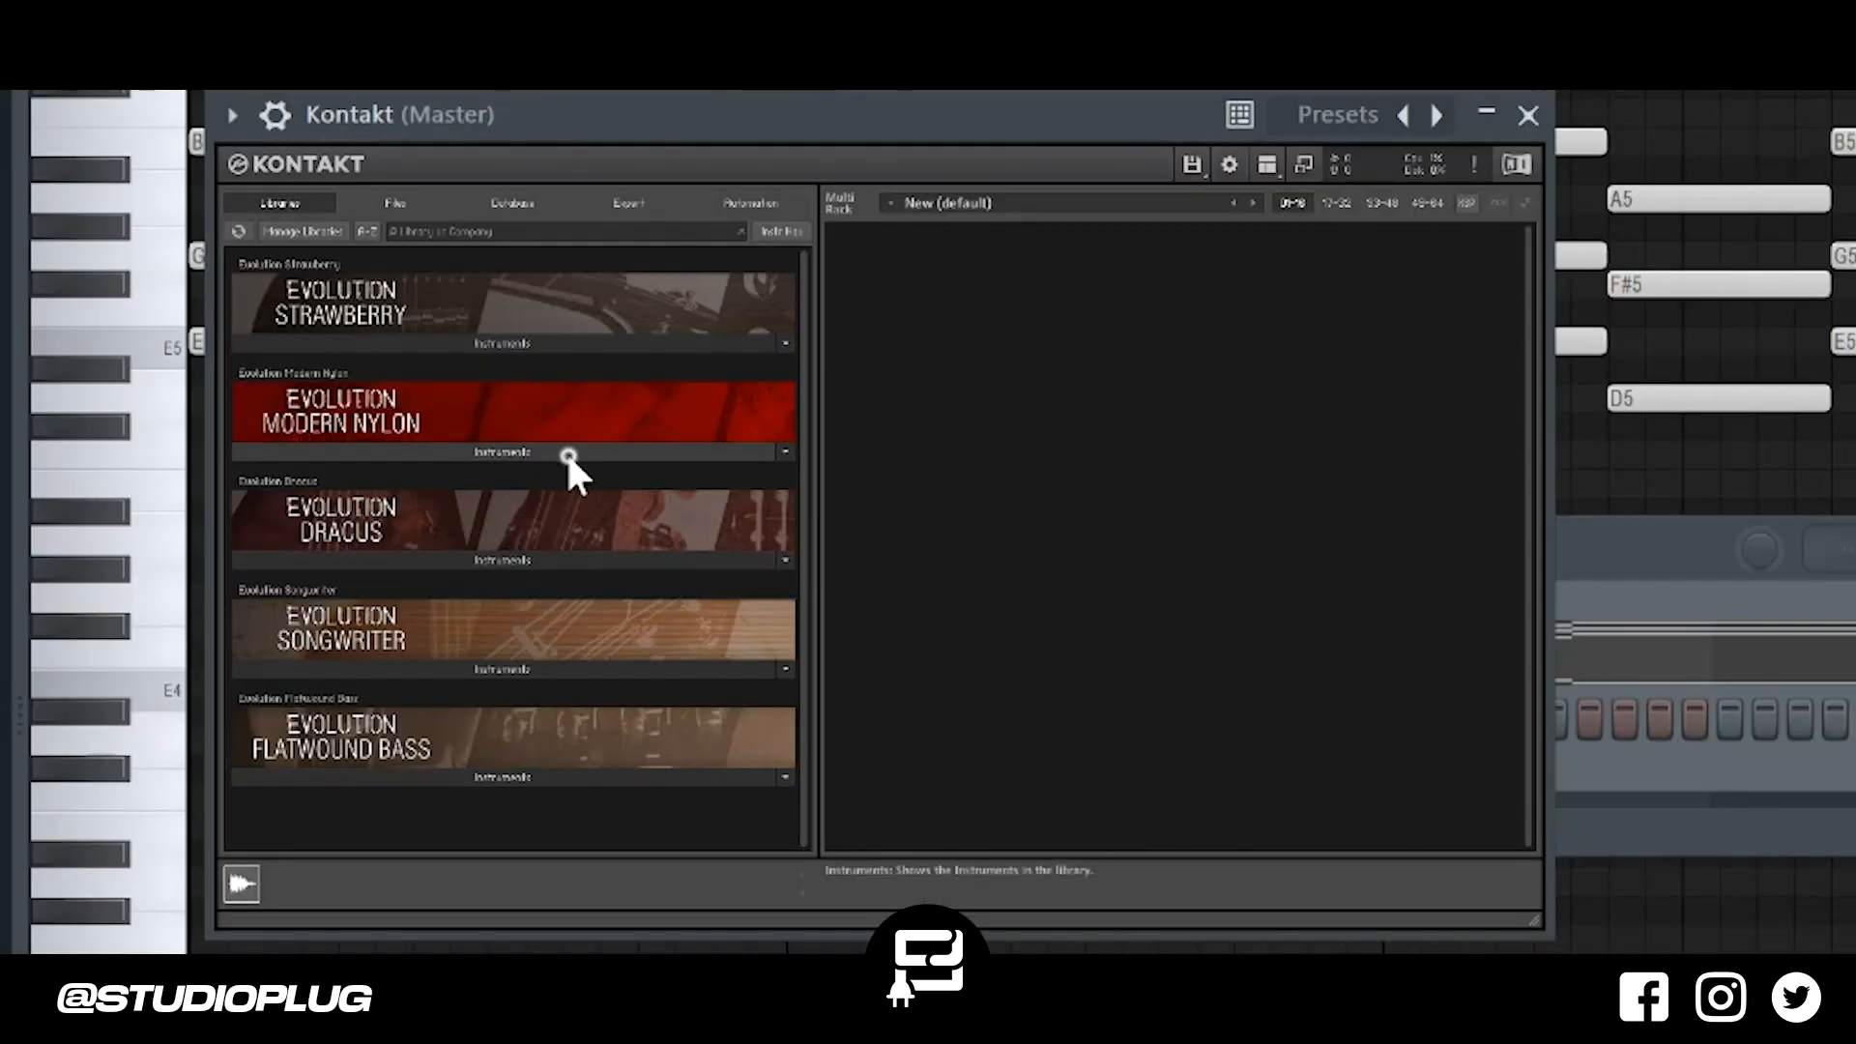
Load the Evolution Modern Nylon instrument in Kontakt and choose its Elegy snapshot.
left_click(565, 451)
double_click(483, 478)
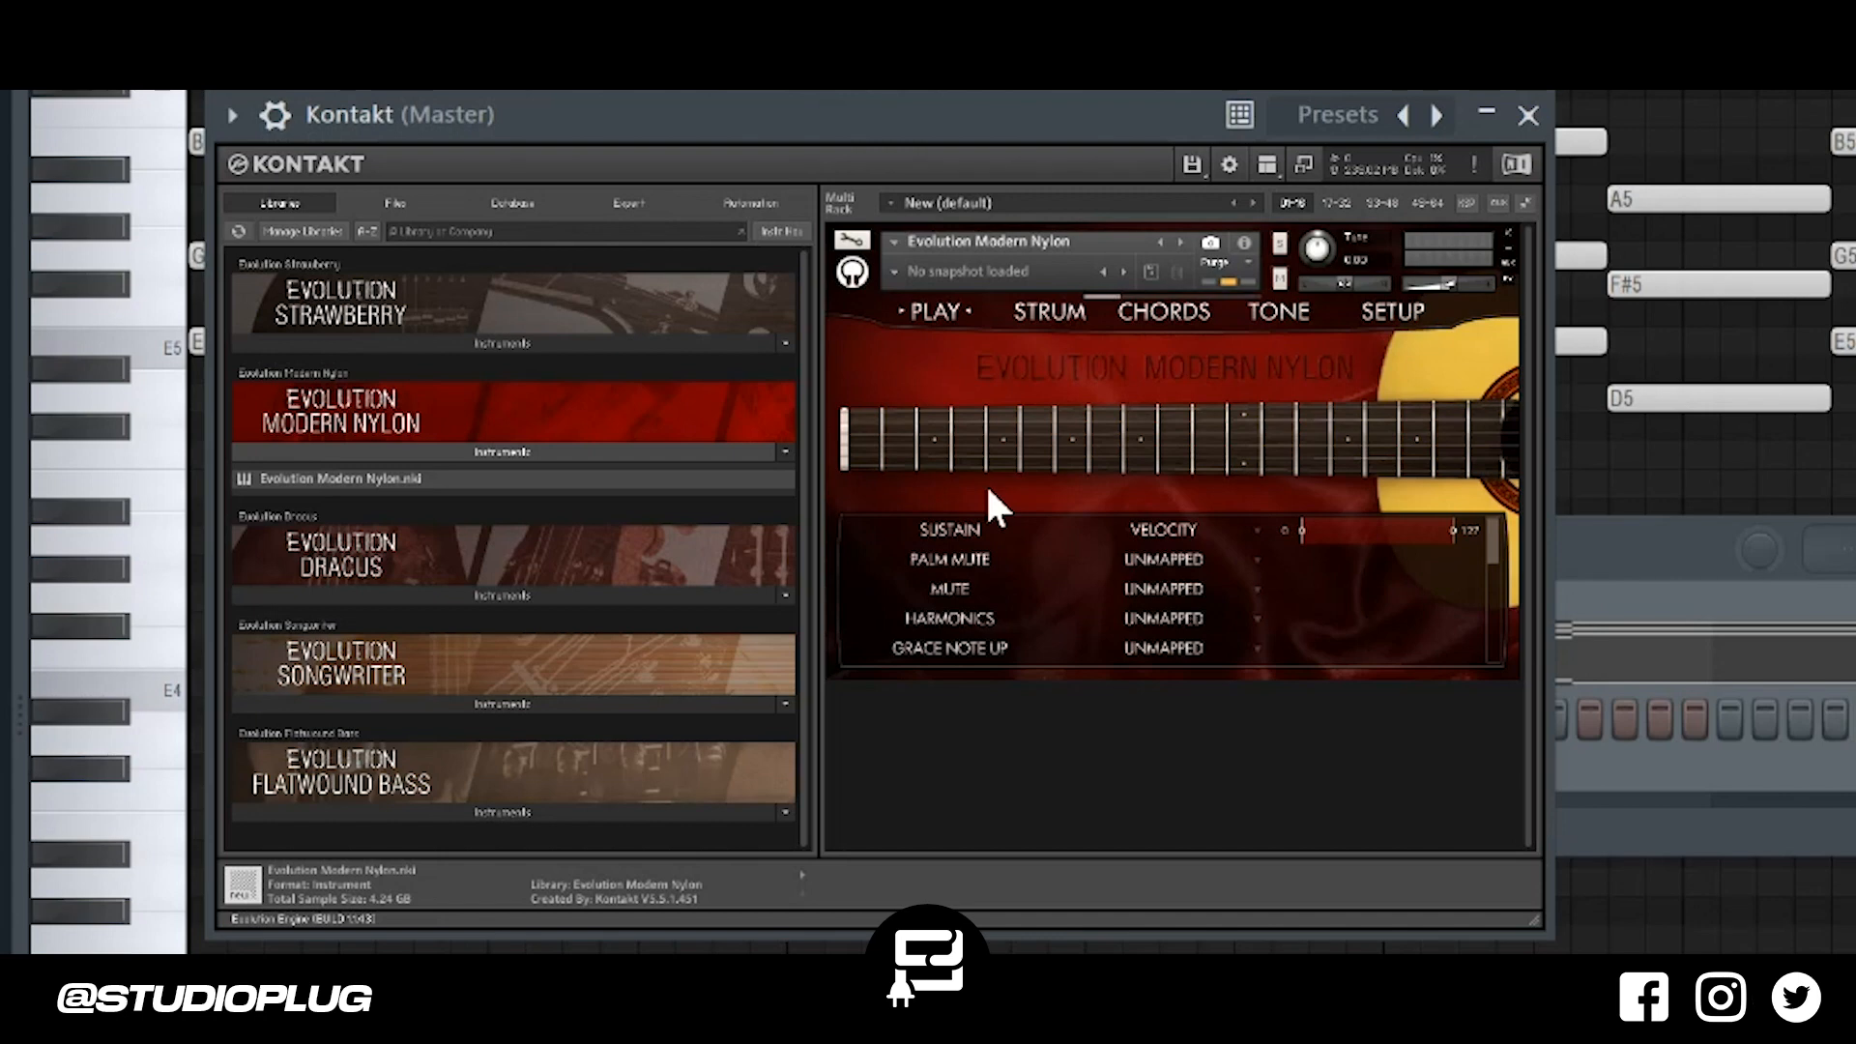
left_click(899, 271)
left_click(947, 410)
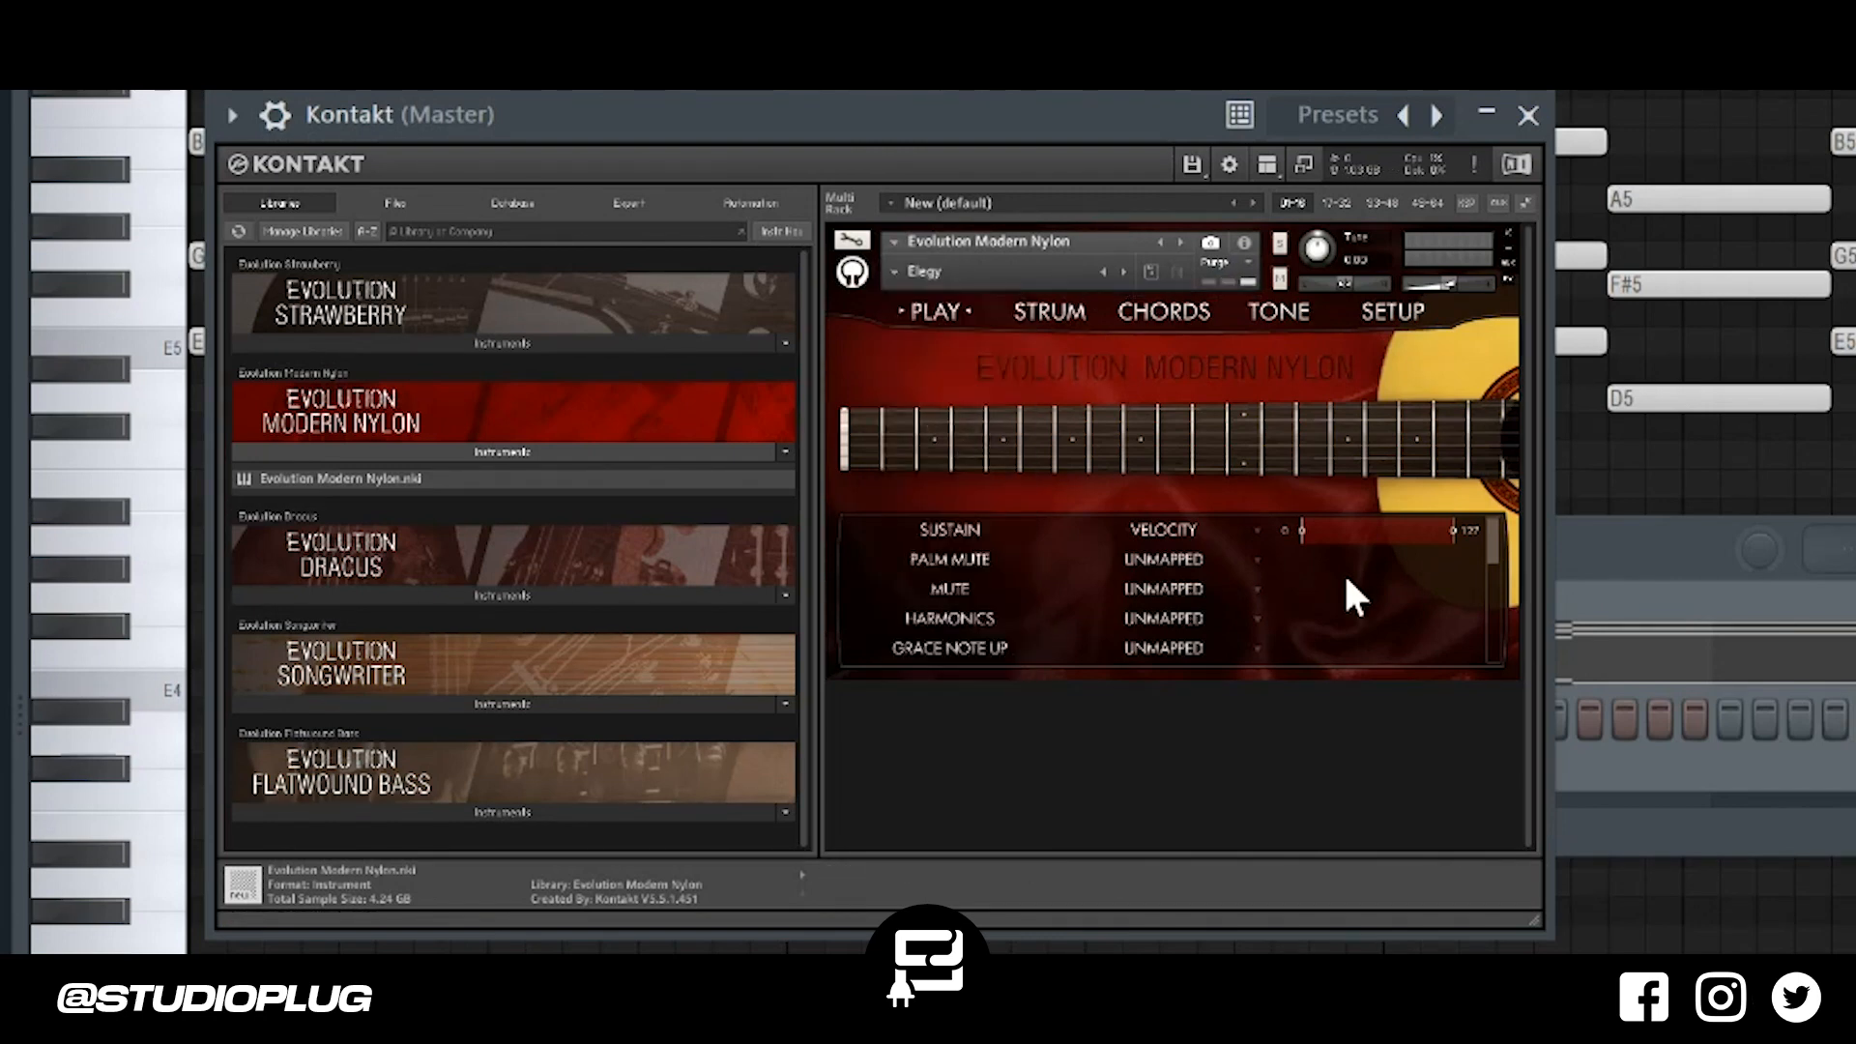
Open the Kontakt channel's piano roll and audition the pattern against the ghost chords.
left_click(1591, 559)
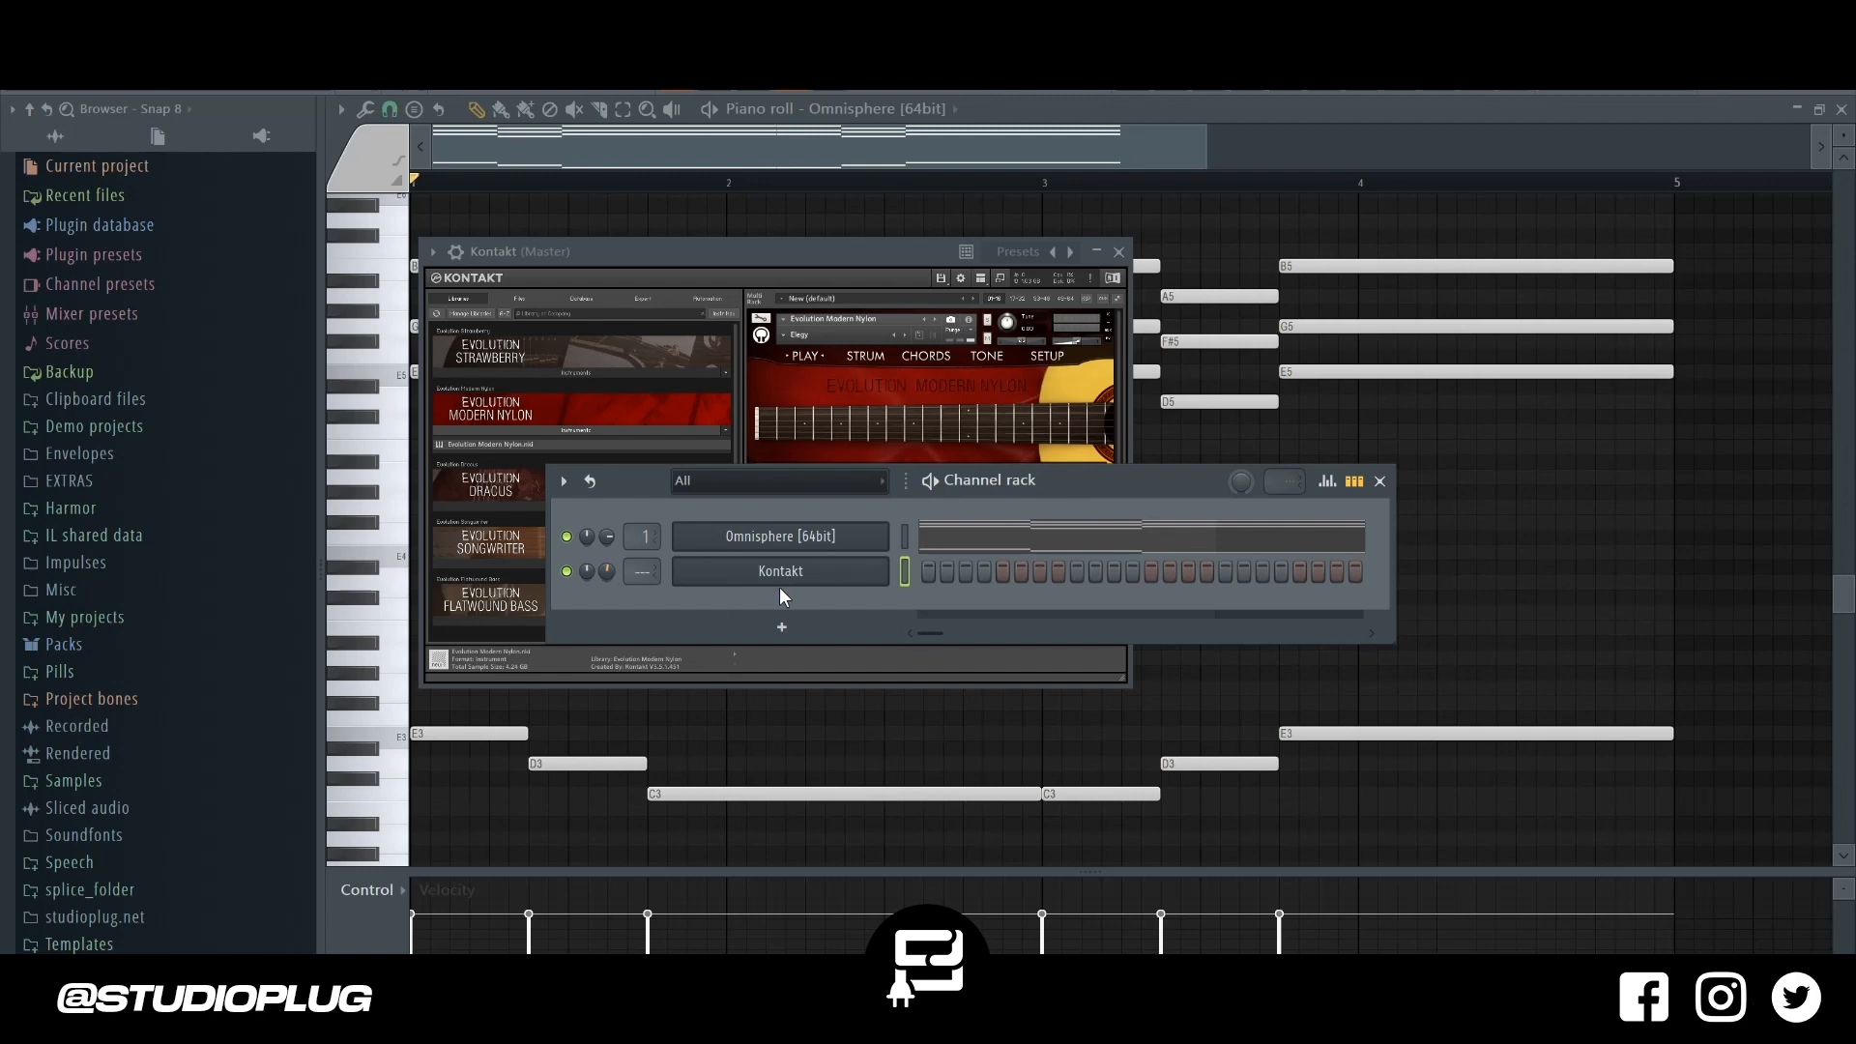
right_click(817, 575)
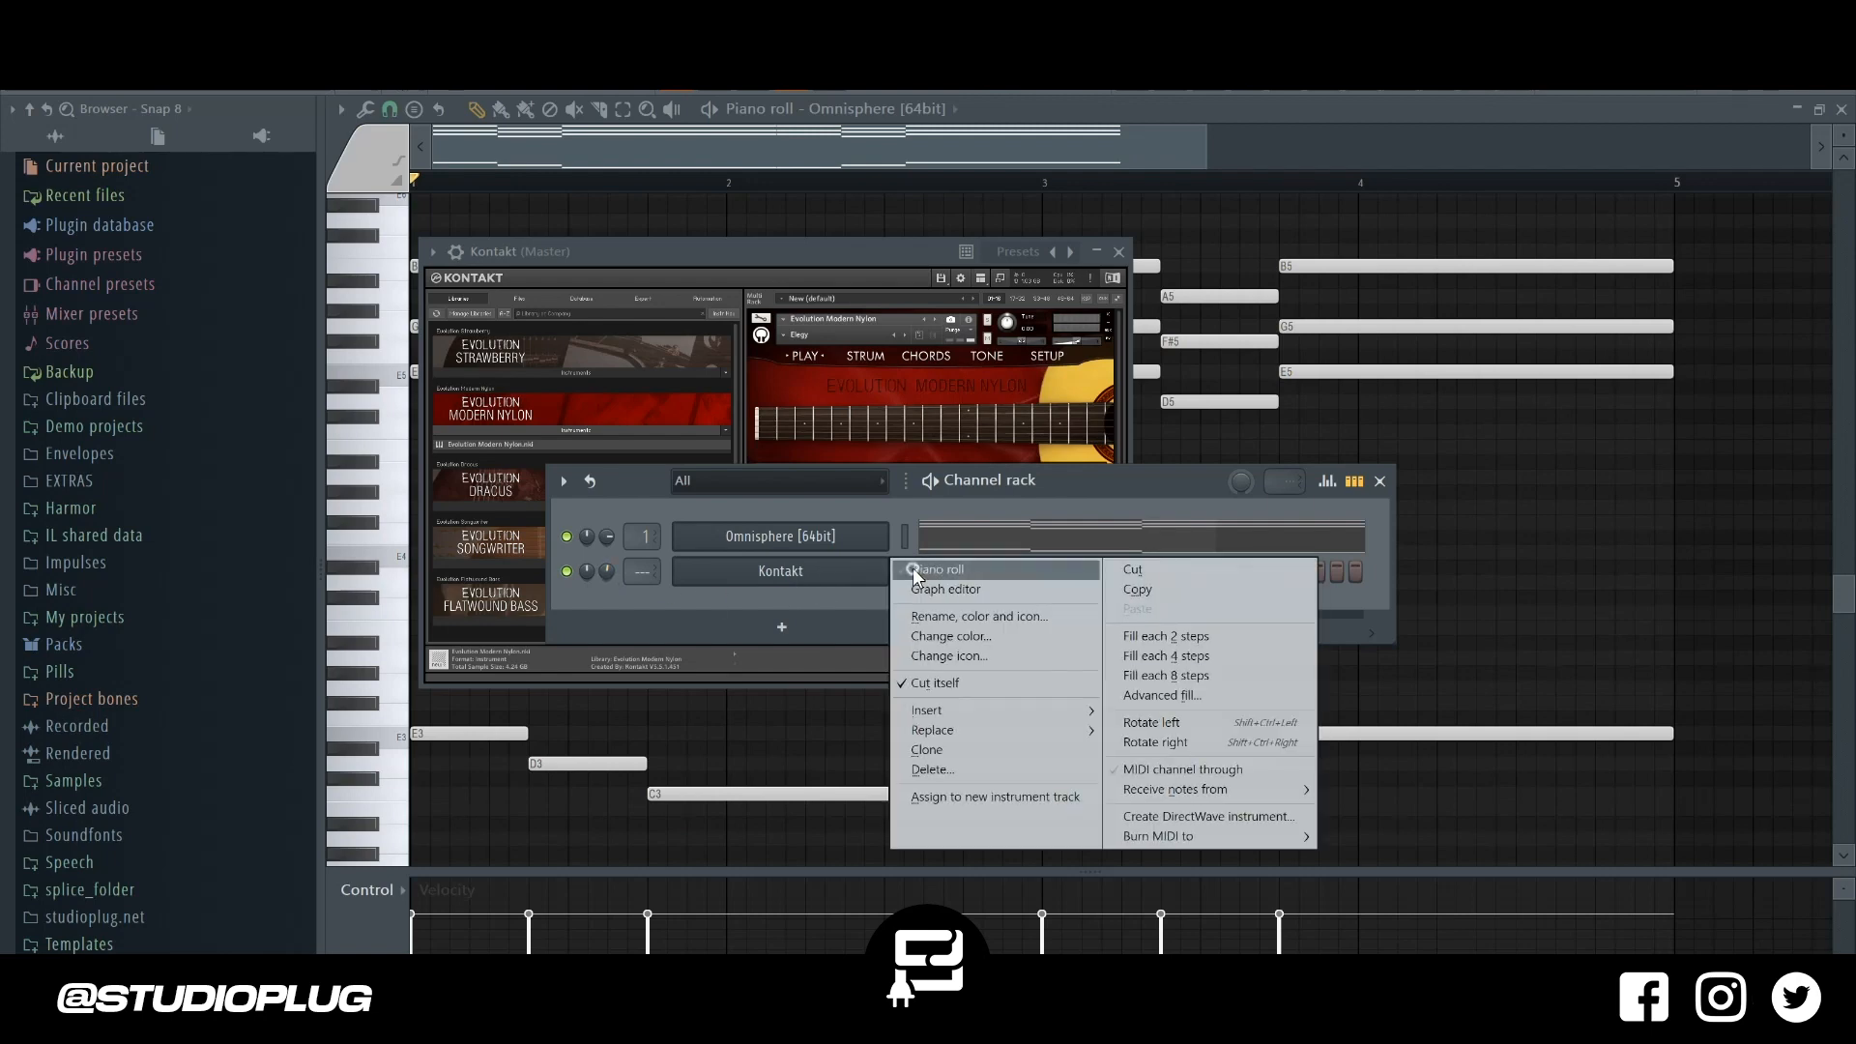
left_click(913, 568)
scroll(705, 464, "up", 1)
key("space")
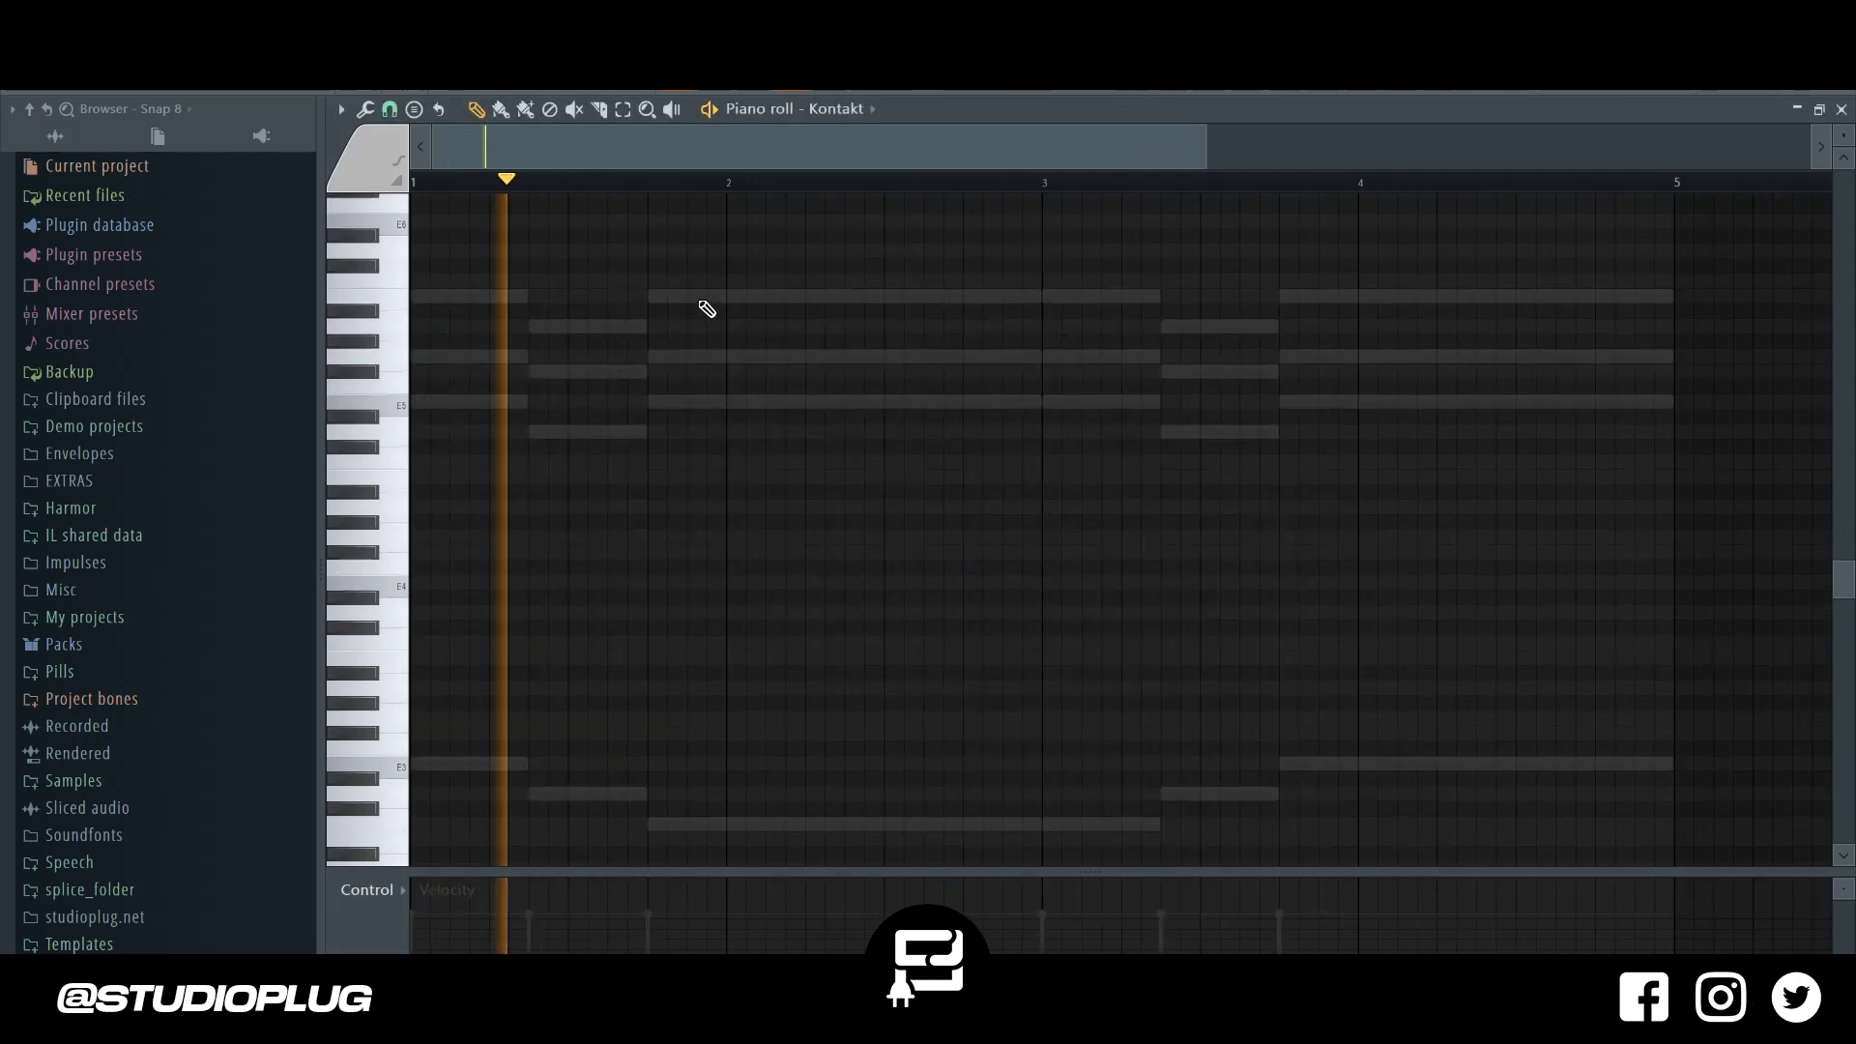
key("space")
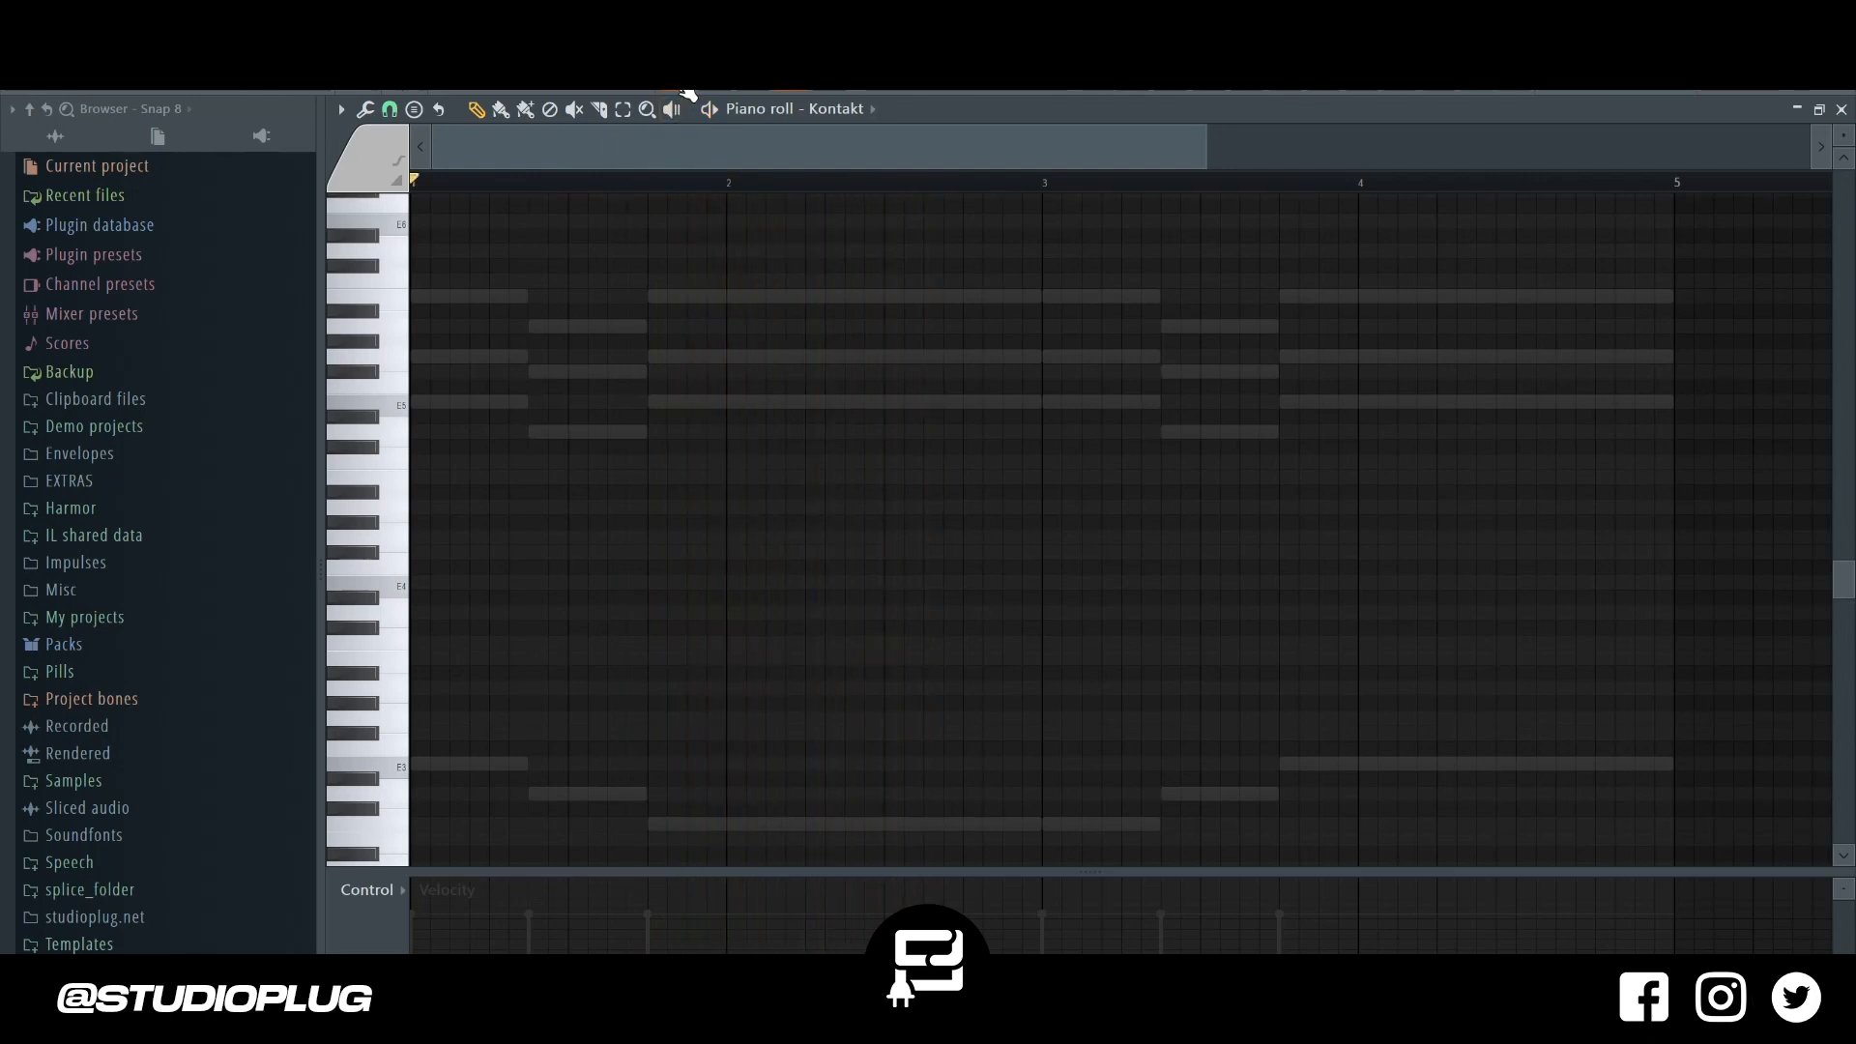
Set the typing keyboard to the Minor Natural (Aeolian) layout in the chosen root key and try out guitar notes.
left_click(686, 92)
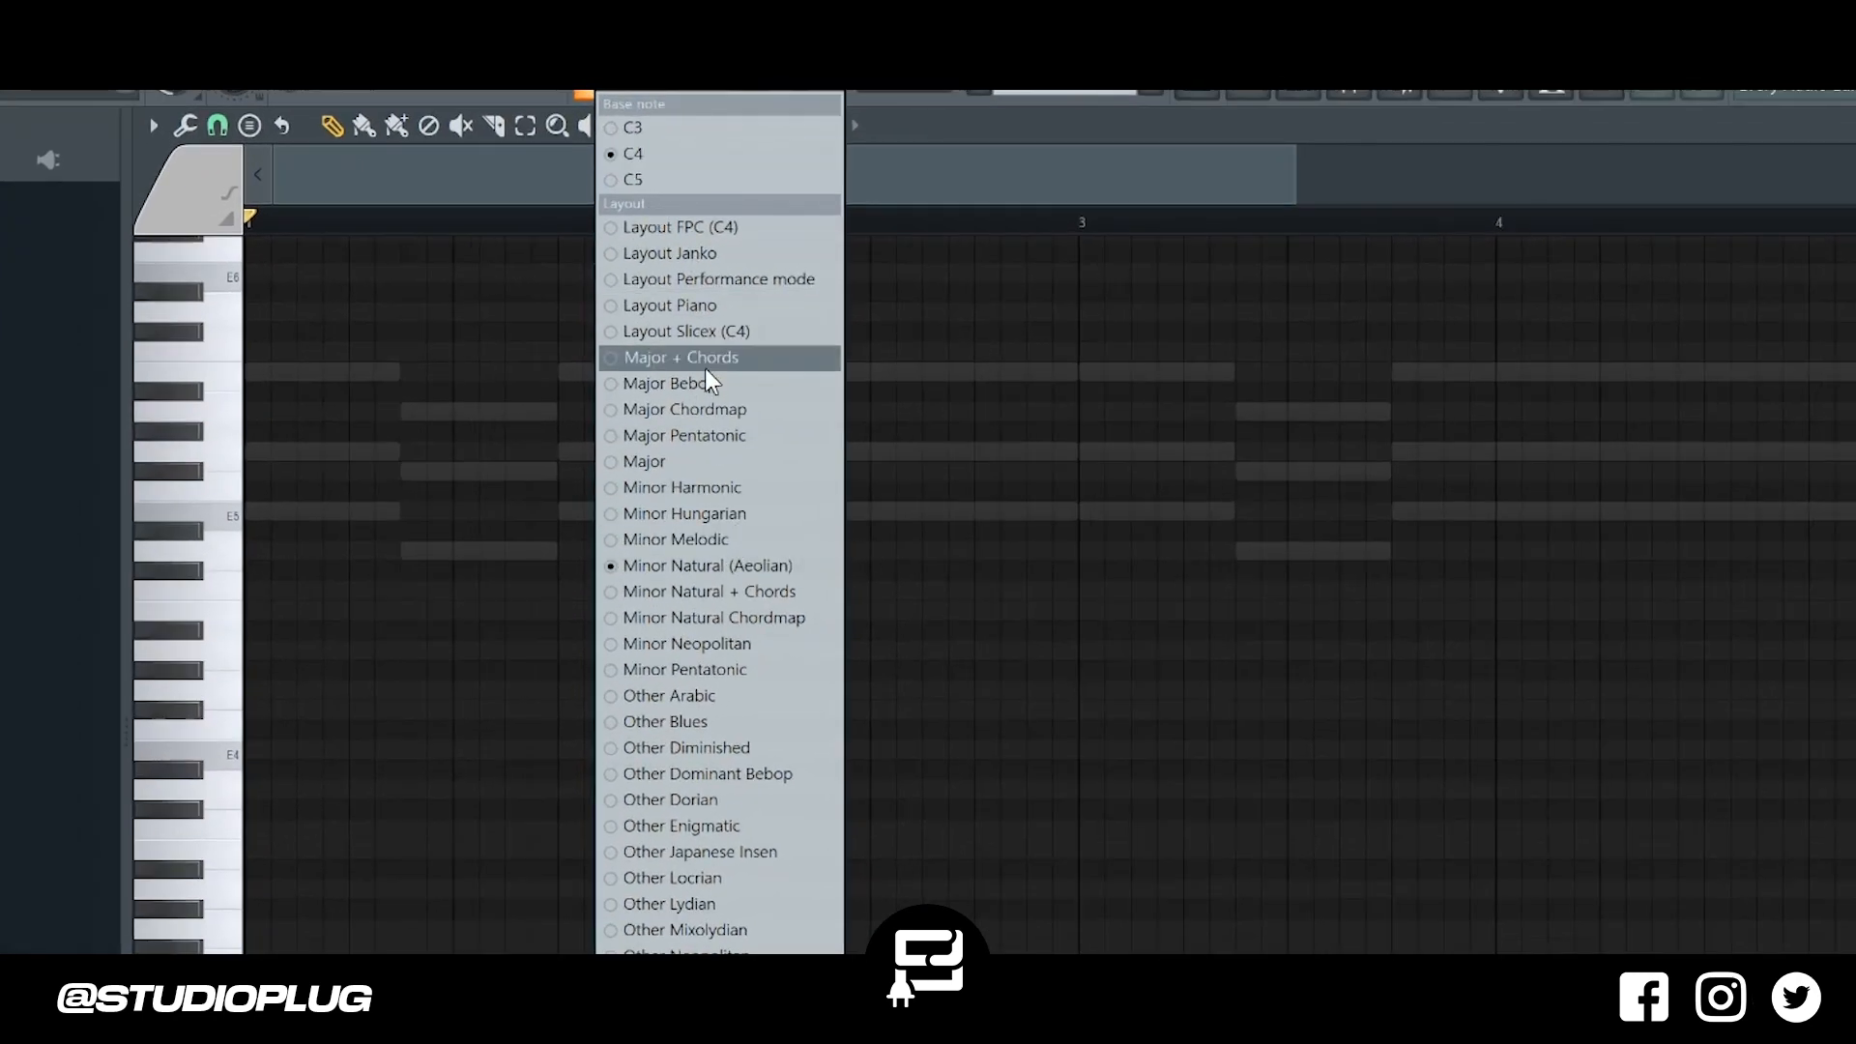
left_click(710, 306)
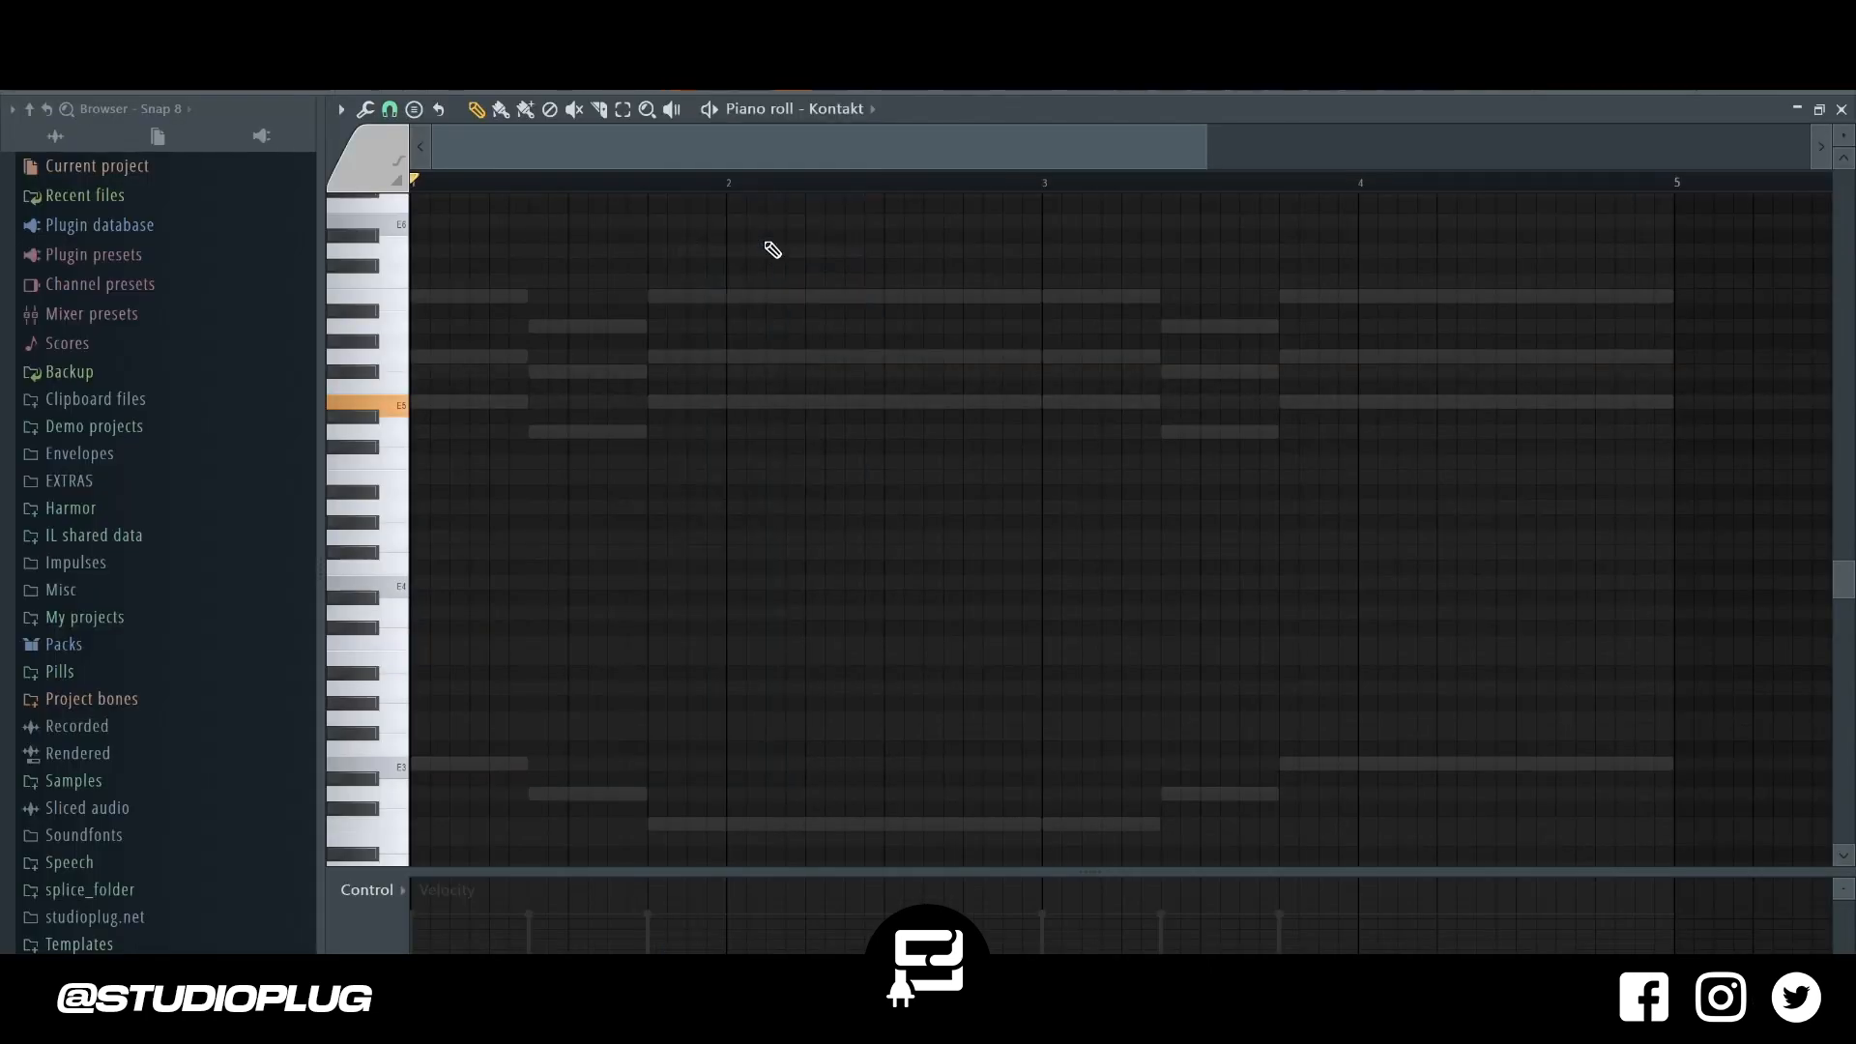
right_click(680, 81)
left_click(700, 141)
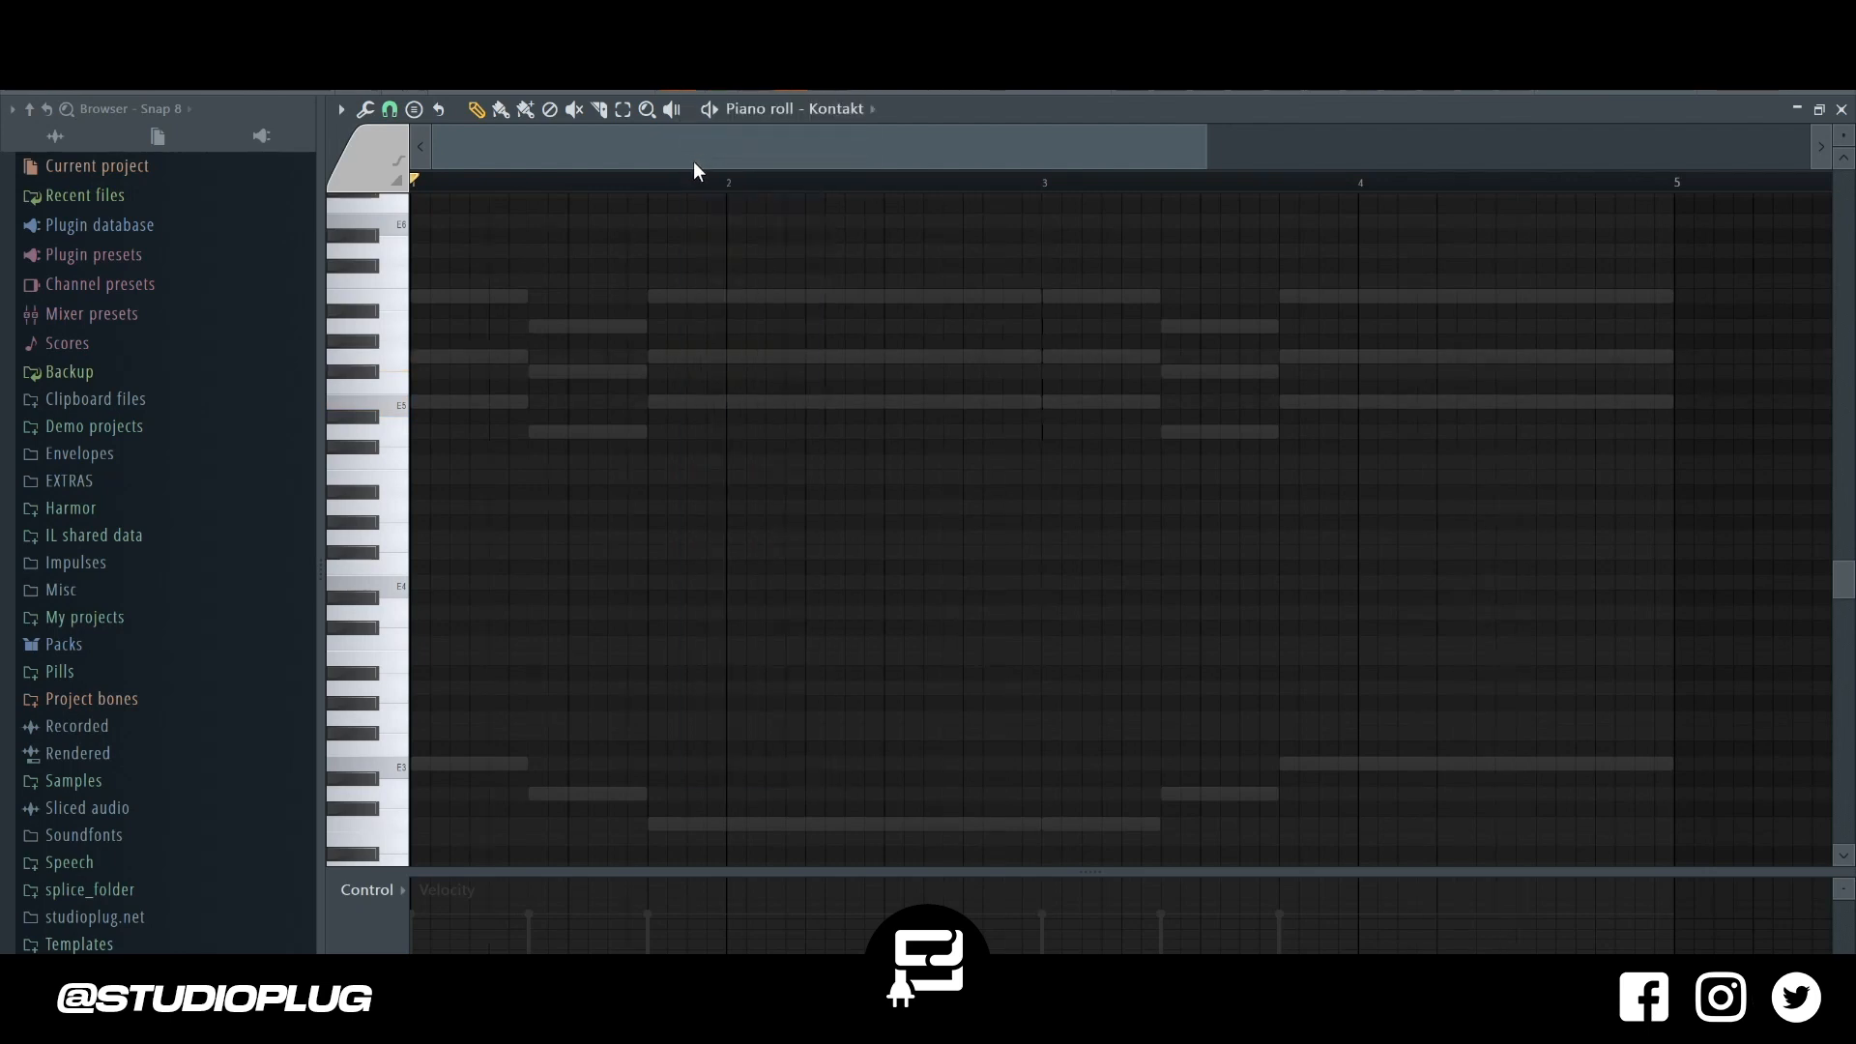
key("e")
key("w")
key("e")
key("w")
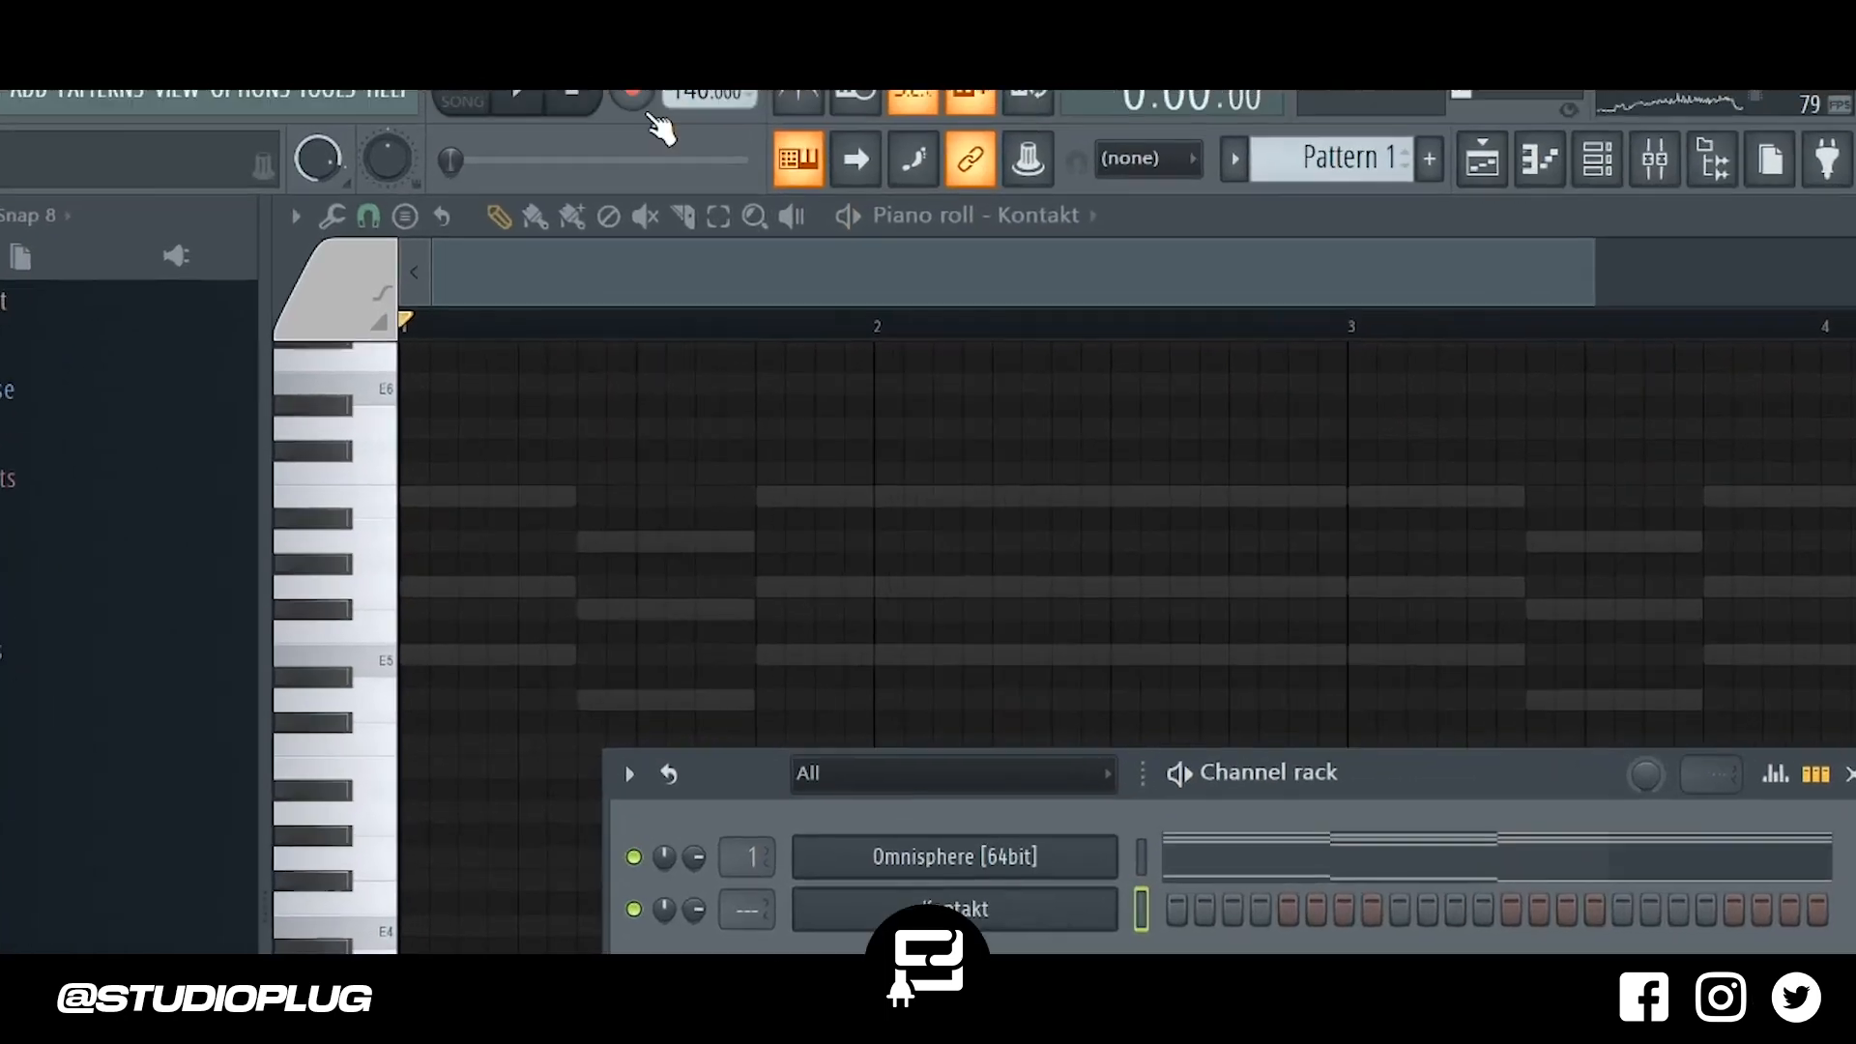
Arm recording with the metronome on and record a four-bar Kontakt guitar melody of G6, A6 and B6 notes.
left_click(639, 101)
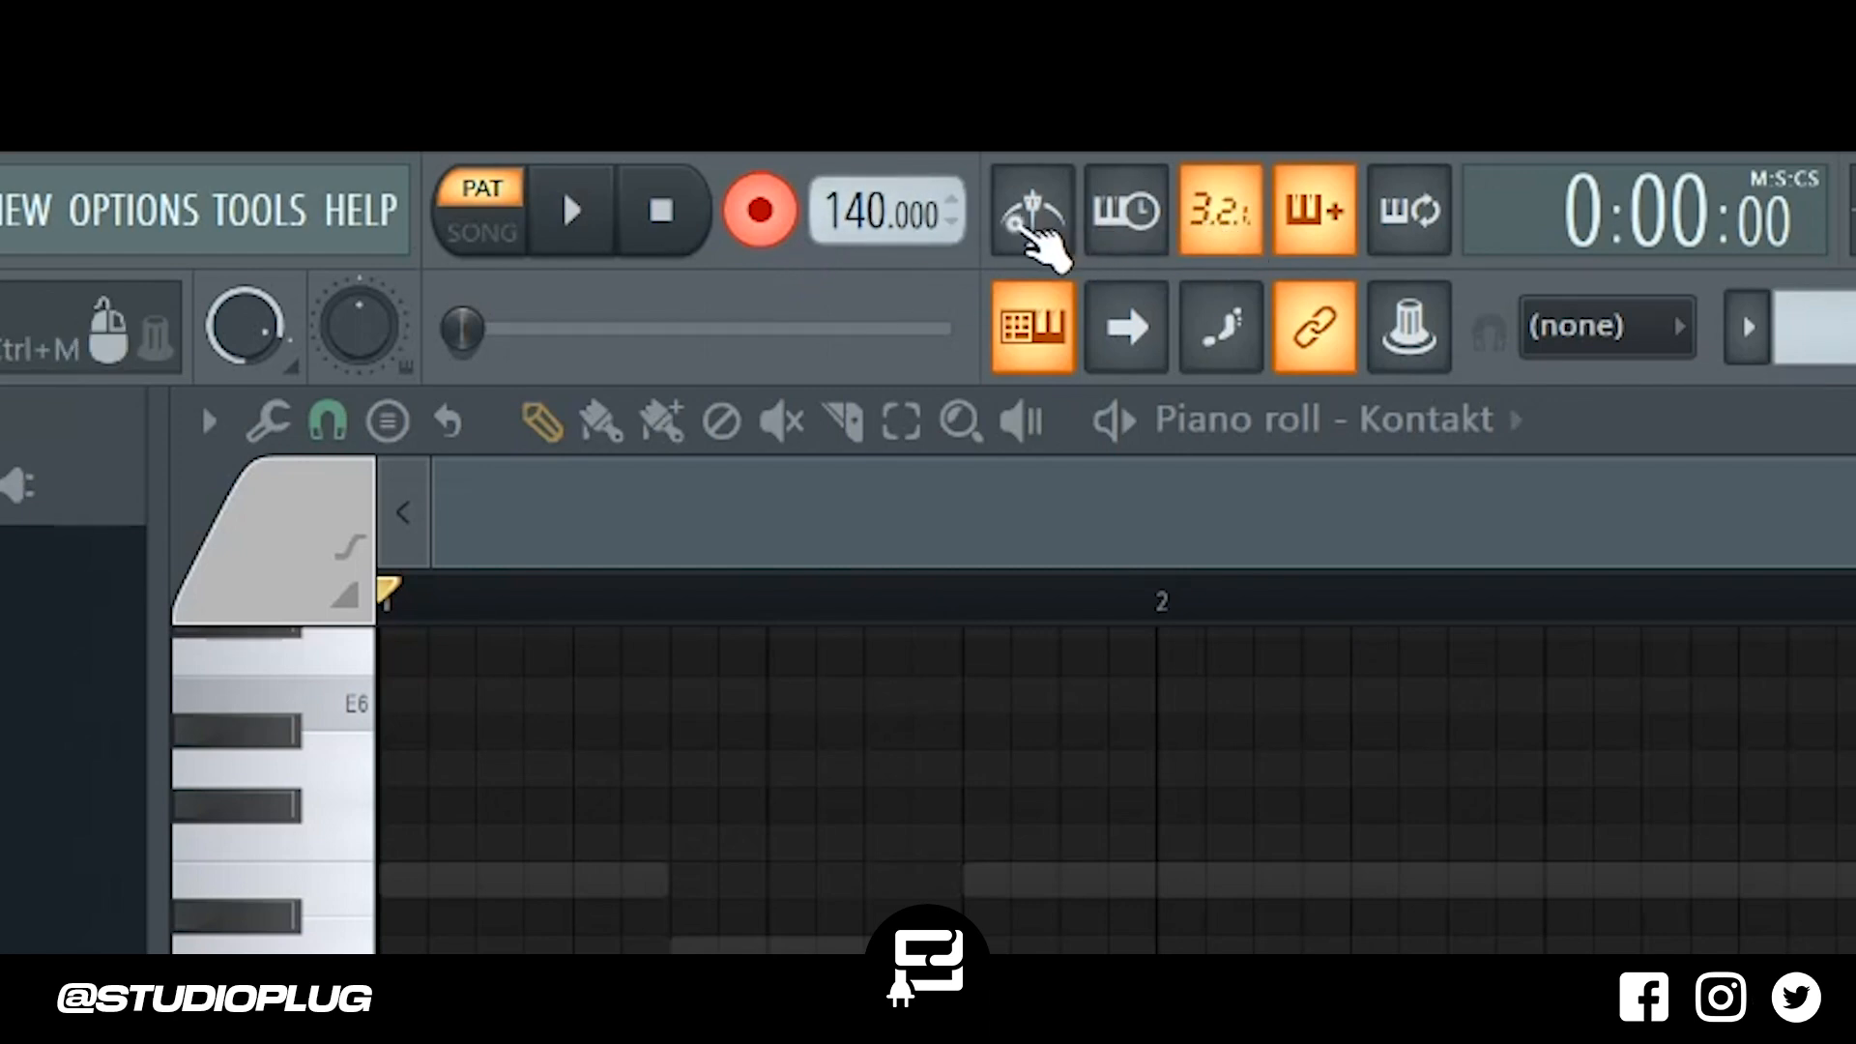
left_click(1033, 218)
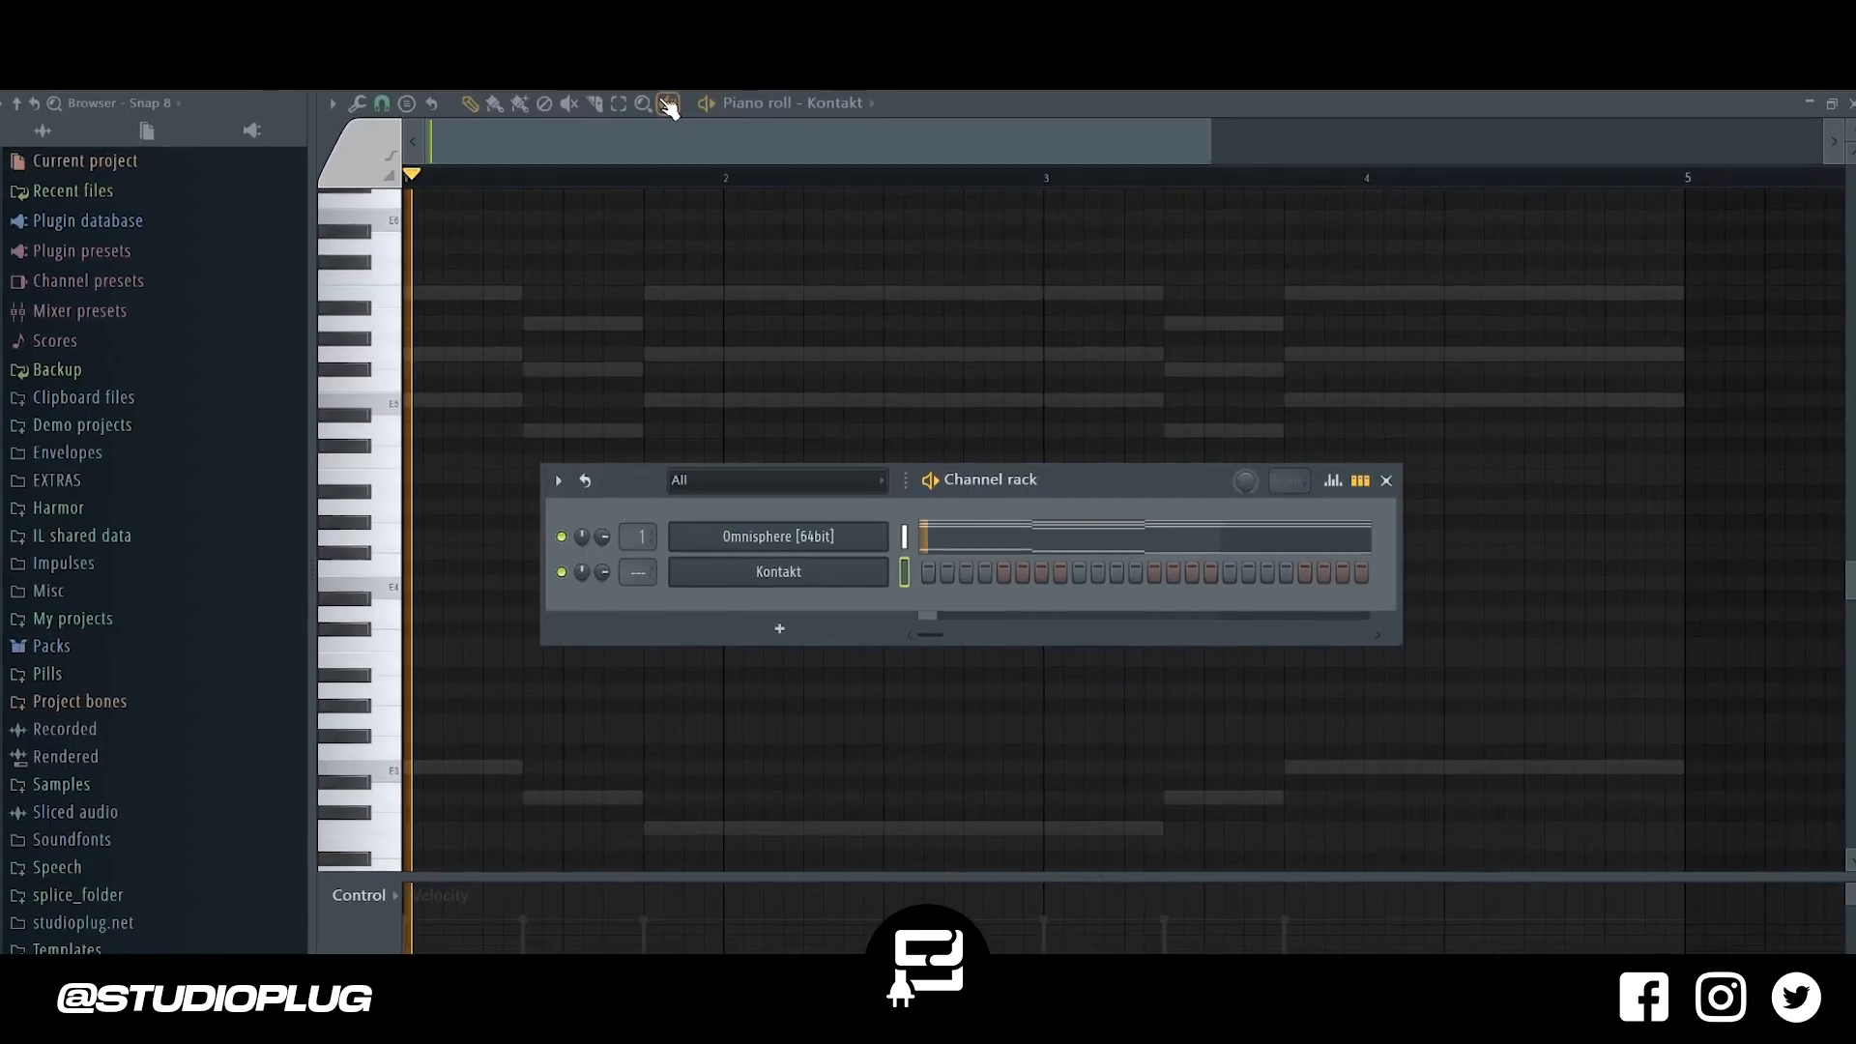
key("space")
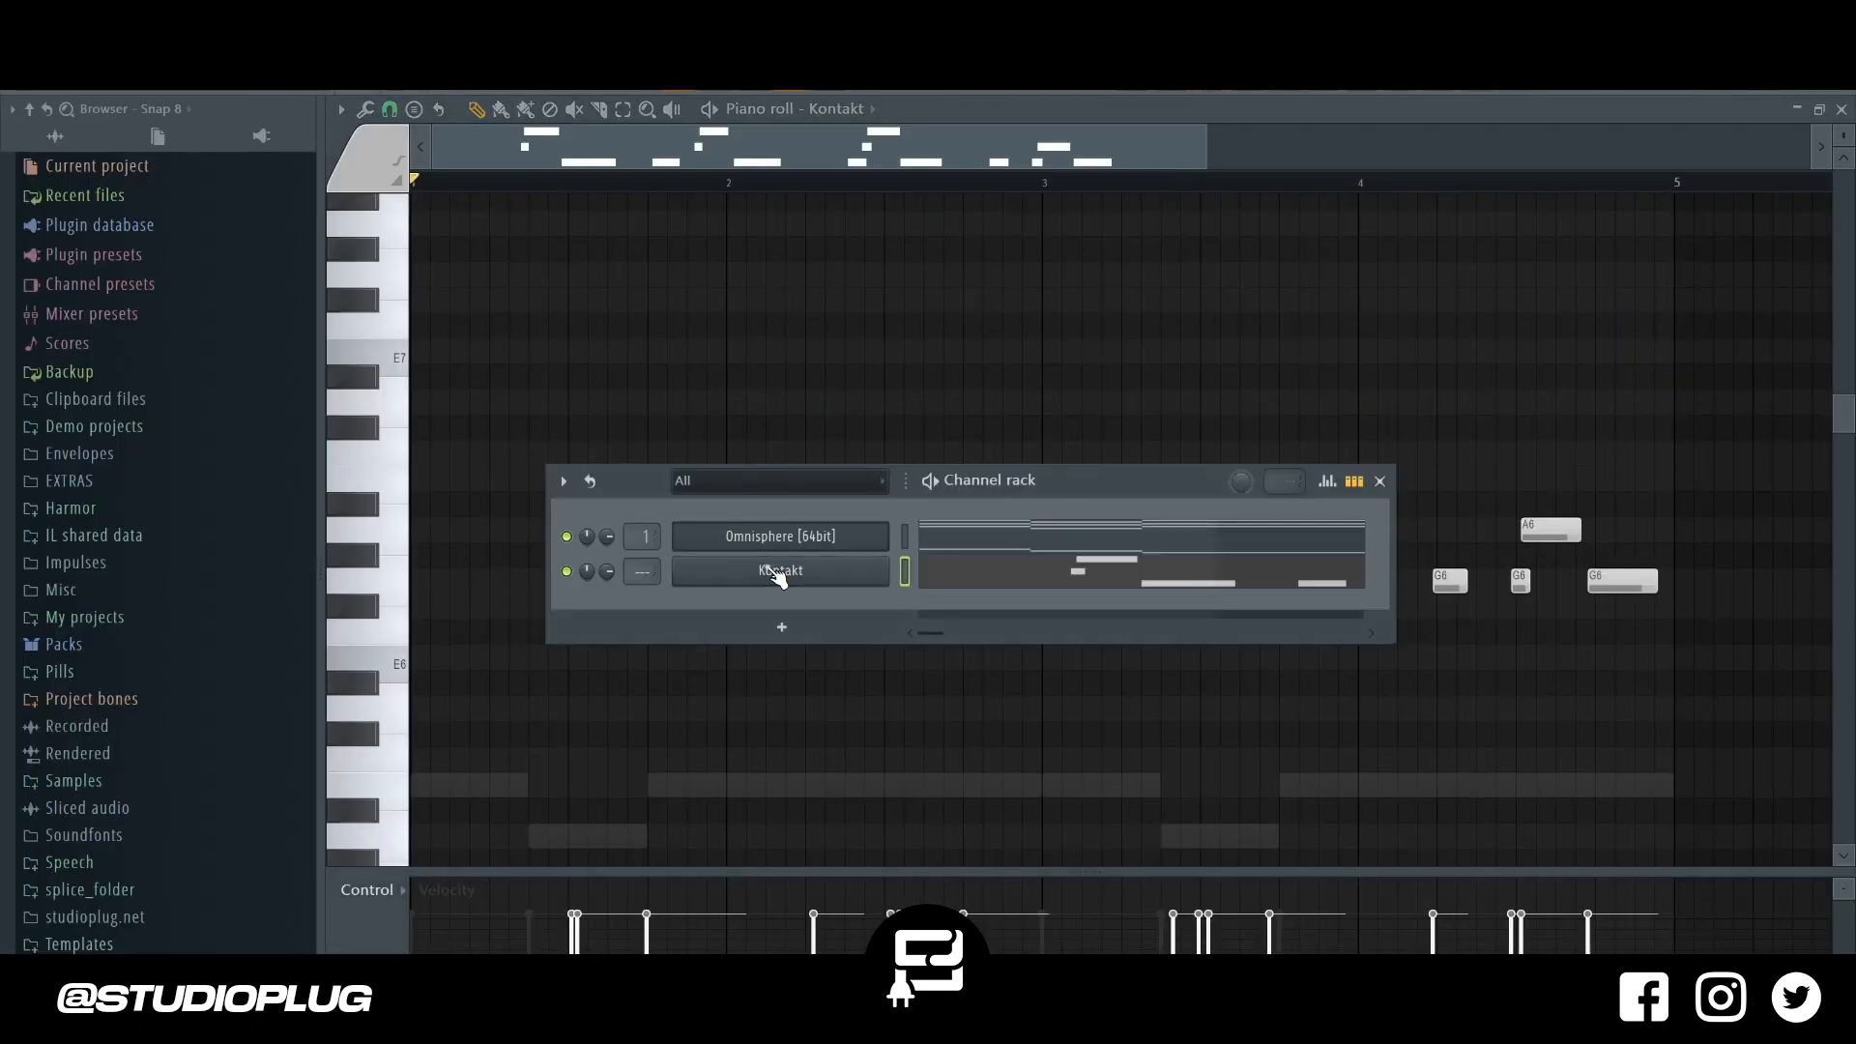
Lower the Legato Range Up setting in the Evolution Modern Nylon setup page and play back the melody.
left_click(776, 572)
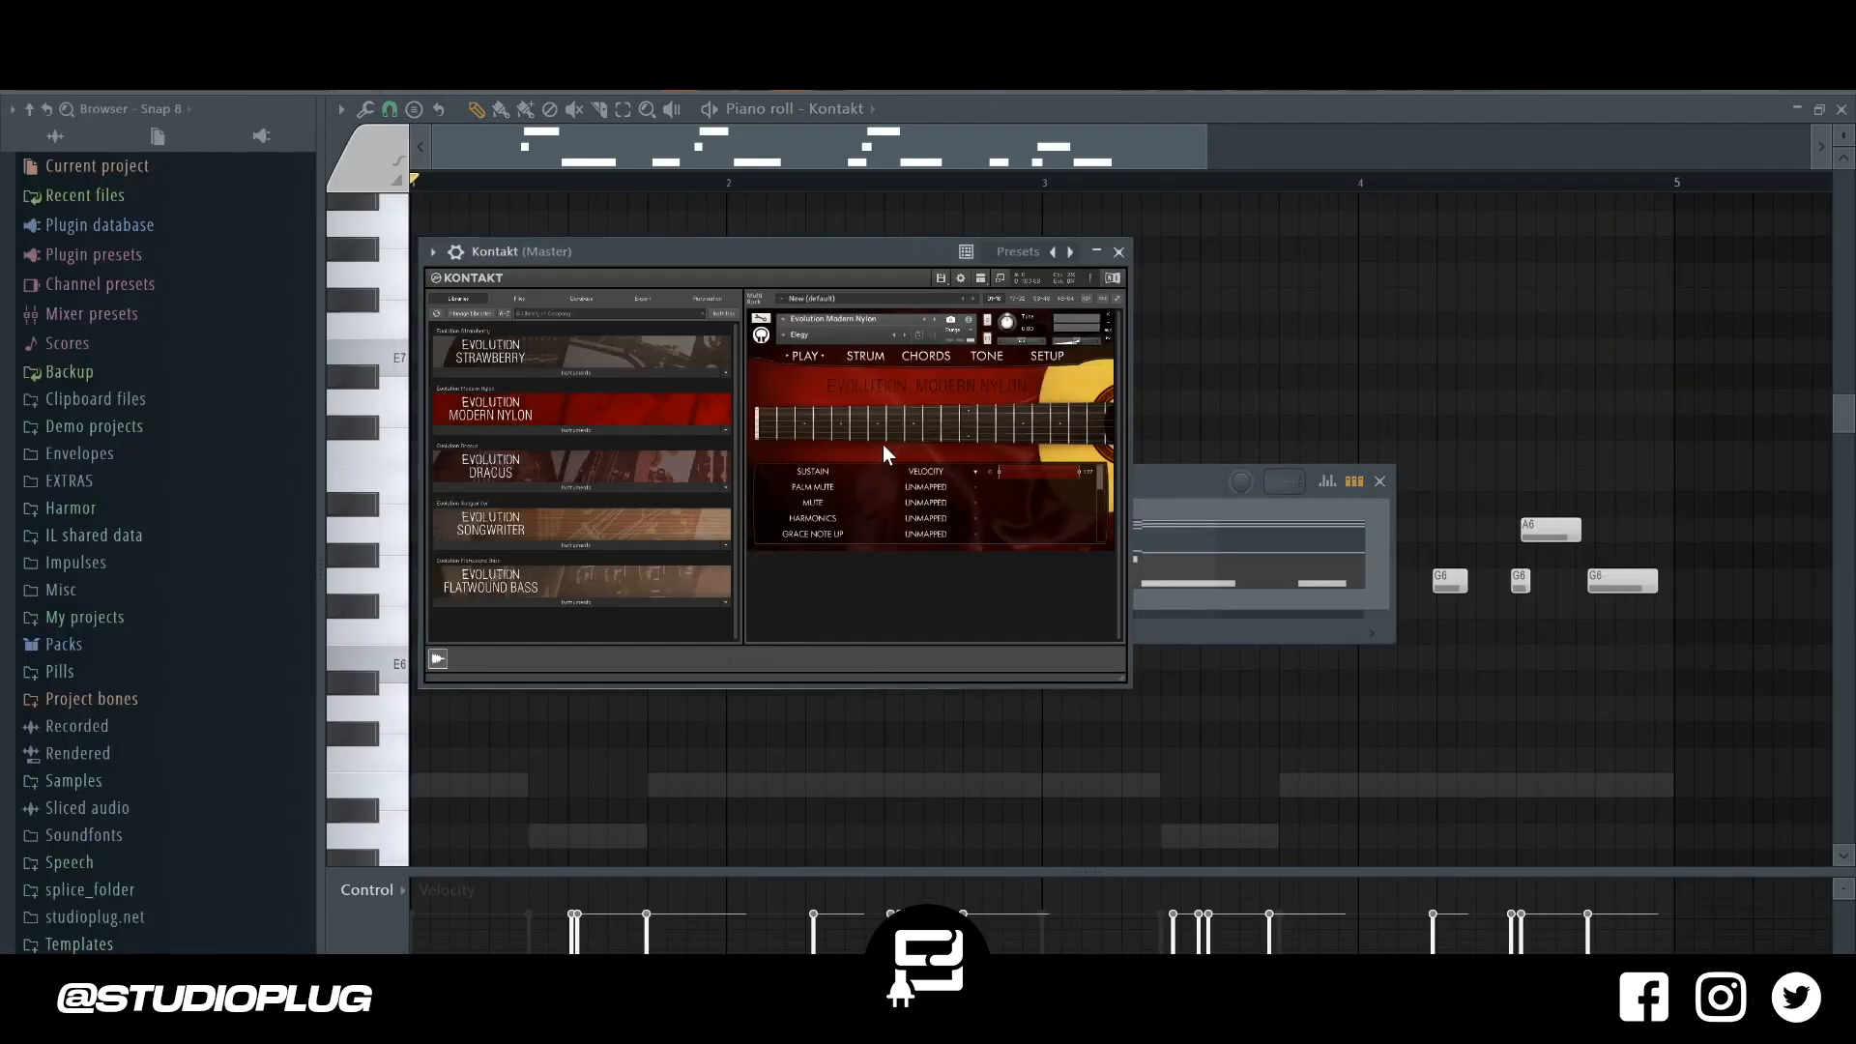
left_click(1047, 356)
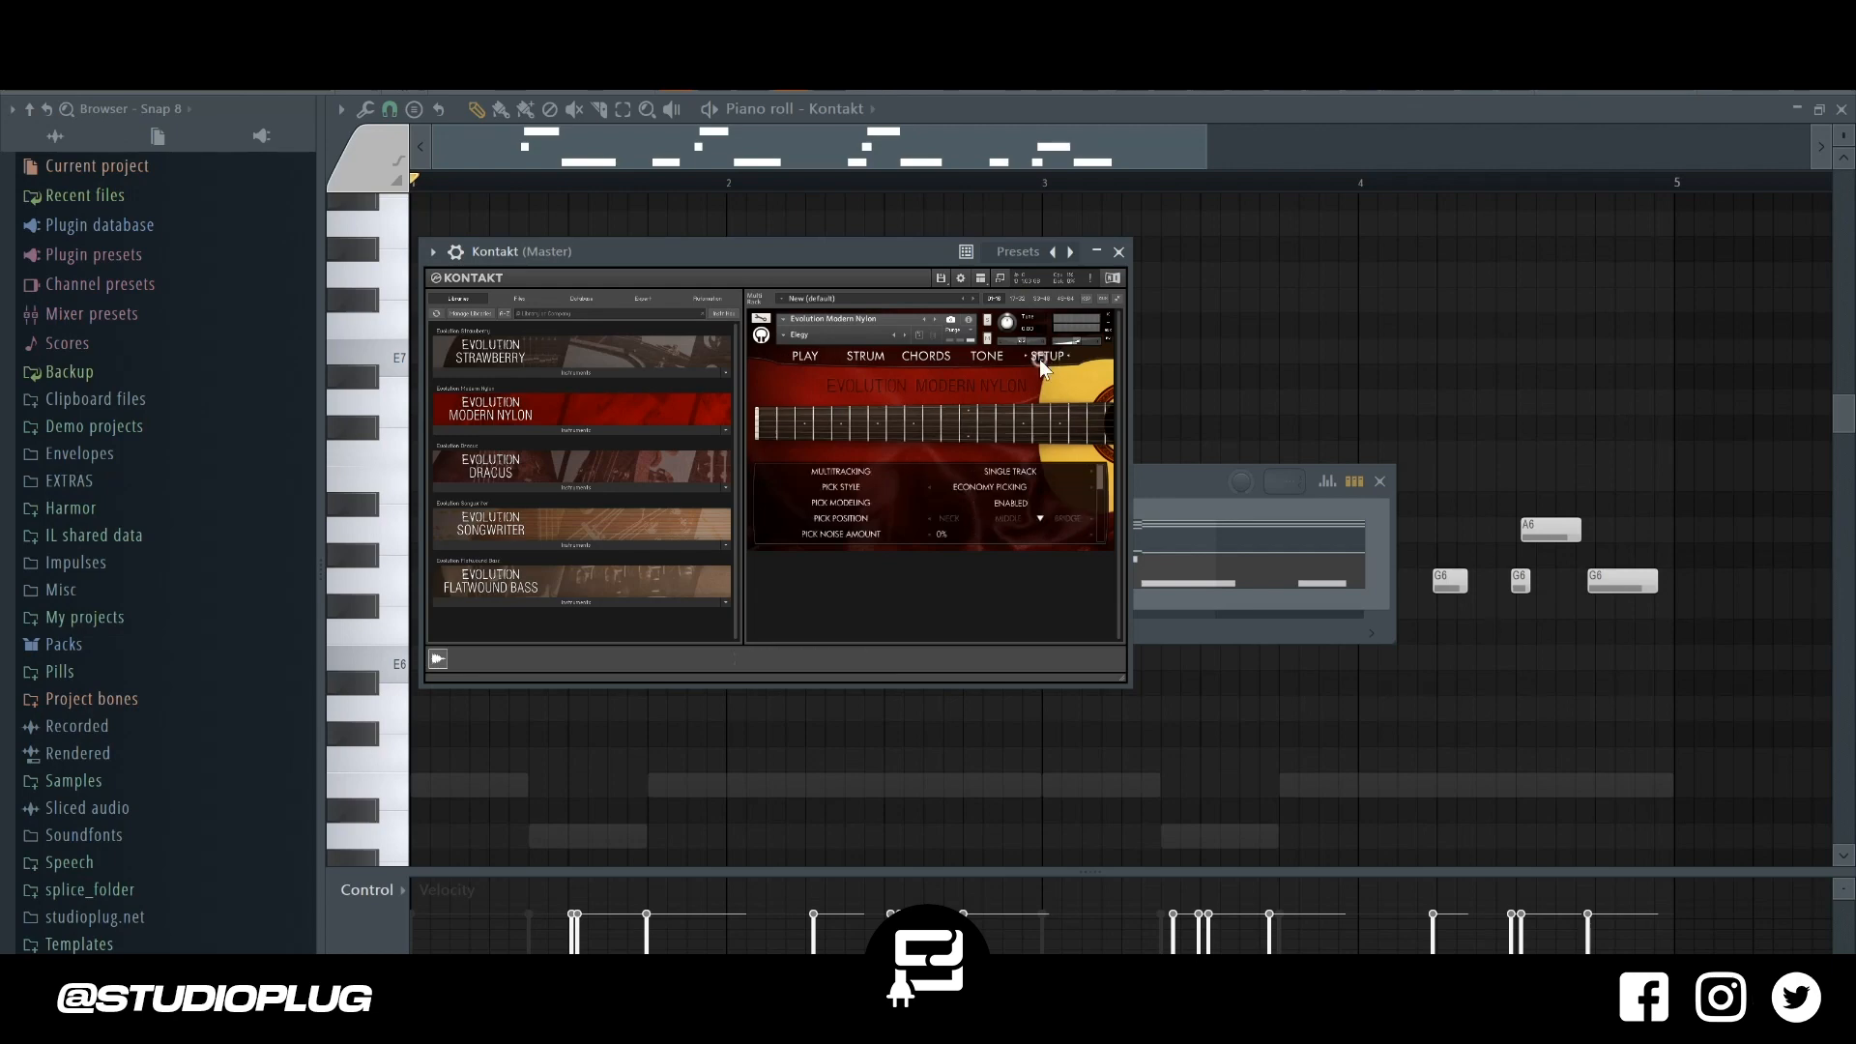
scroll(1090, 521, "down", 1)
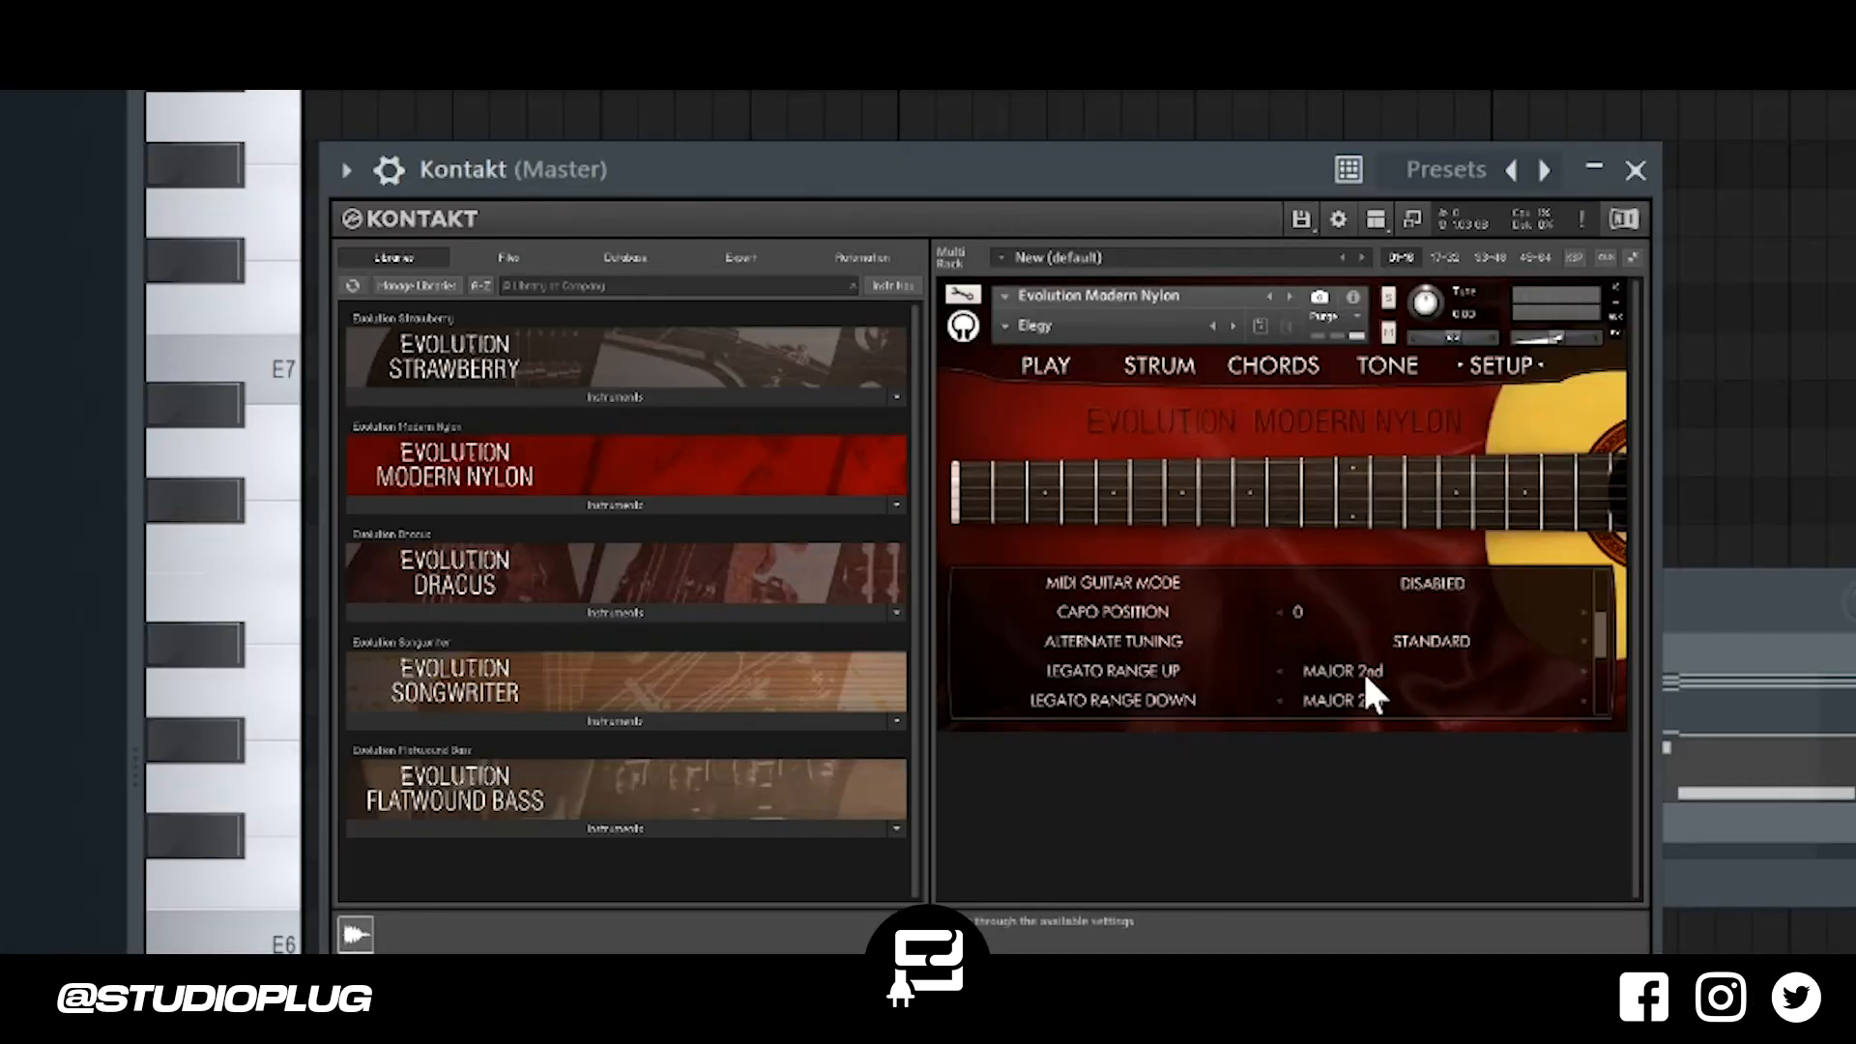
left_click(1279, 671)
key("space")
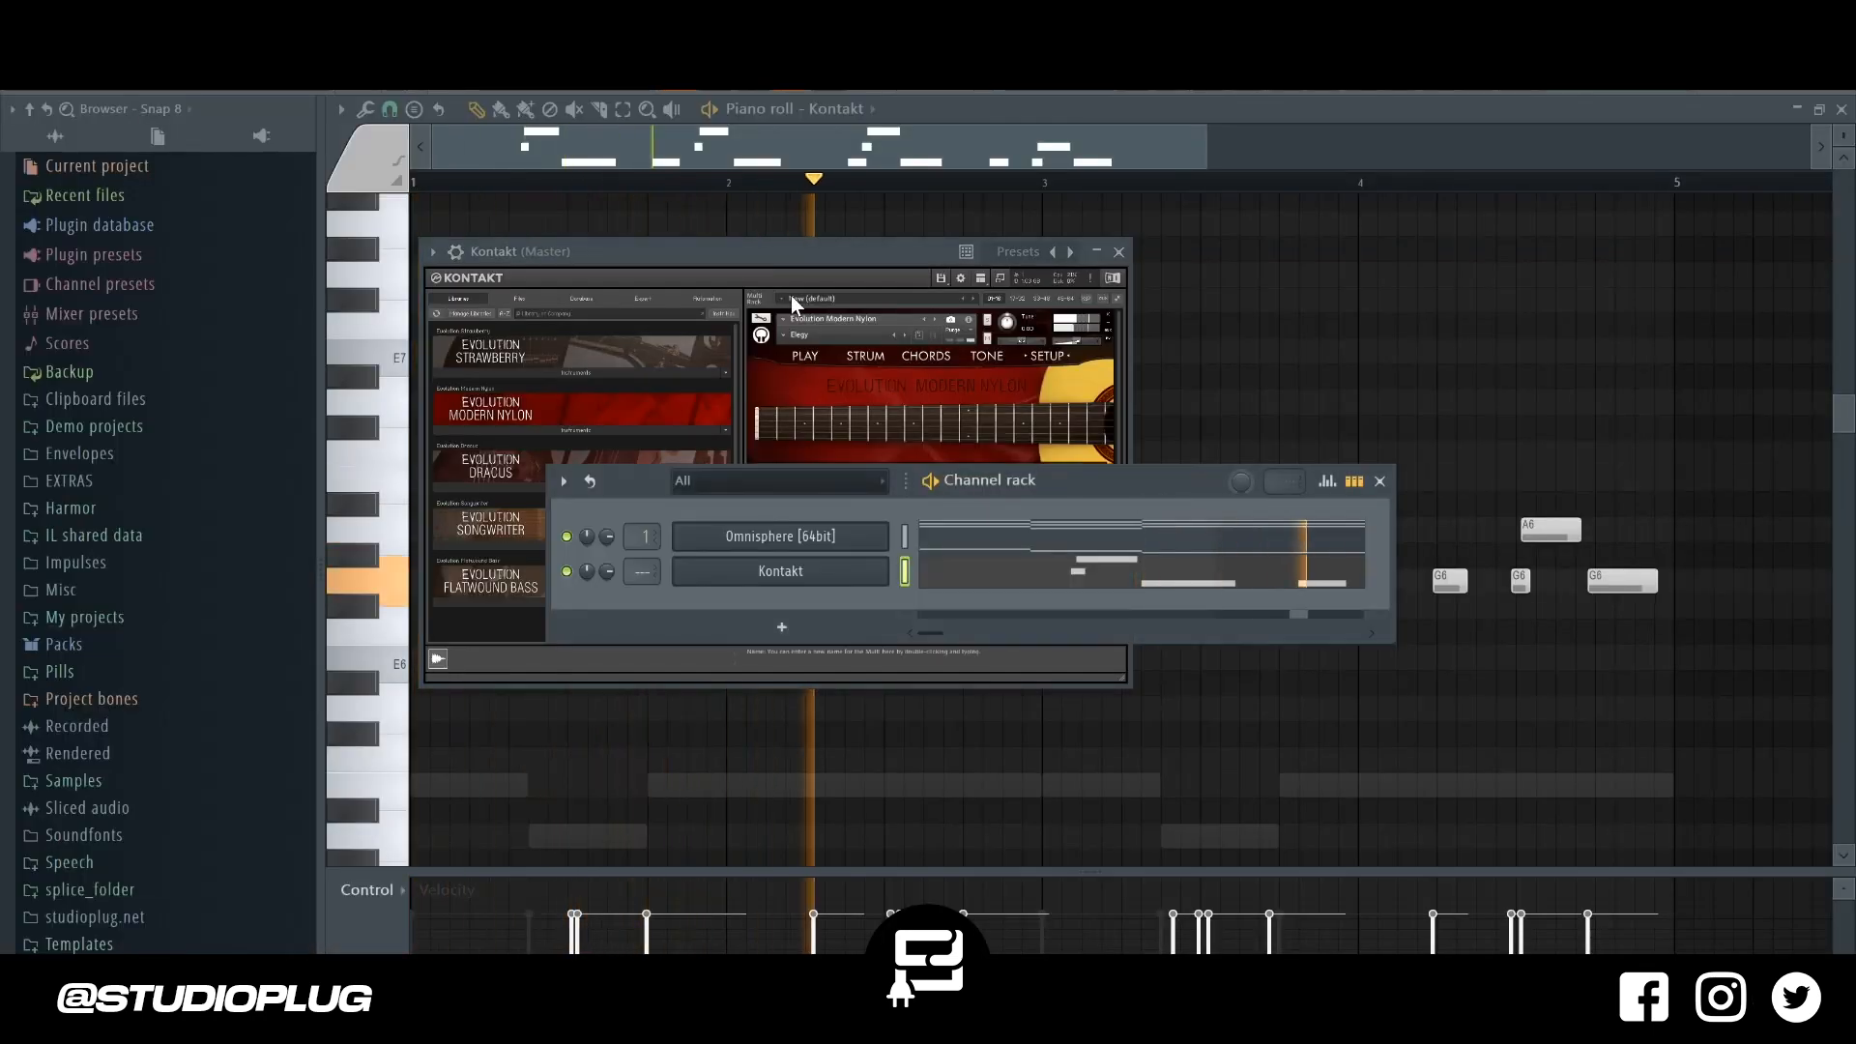
Delete the first G6 note in bar 3 and redraw it slightly earlier, where the chord changes.
right_click(1372, 323)
right_click(1190, 584)
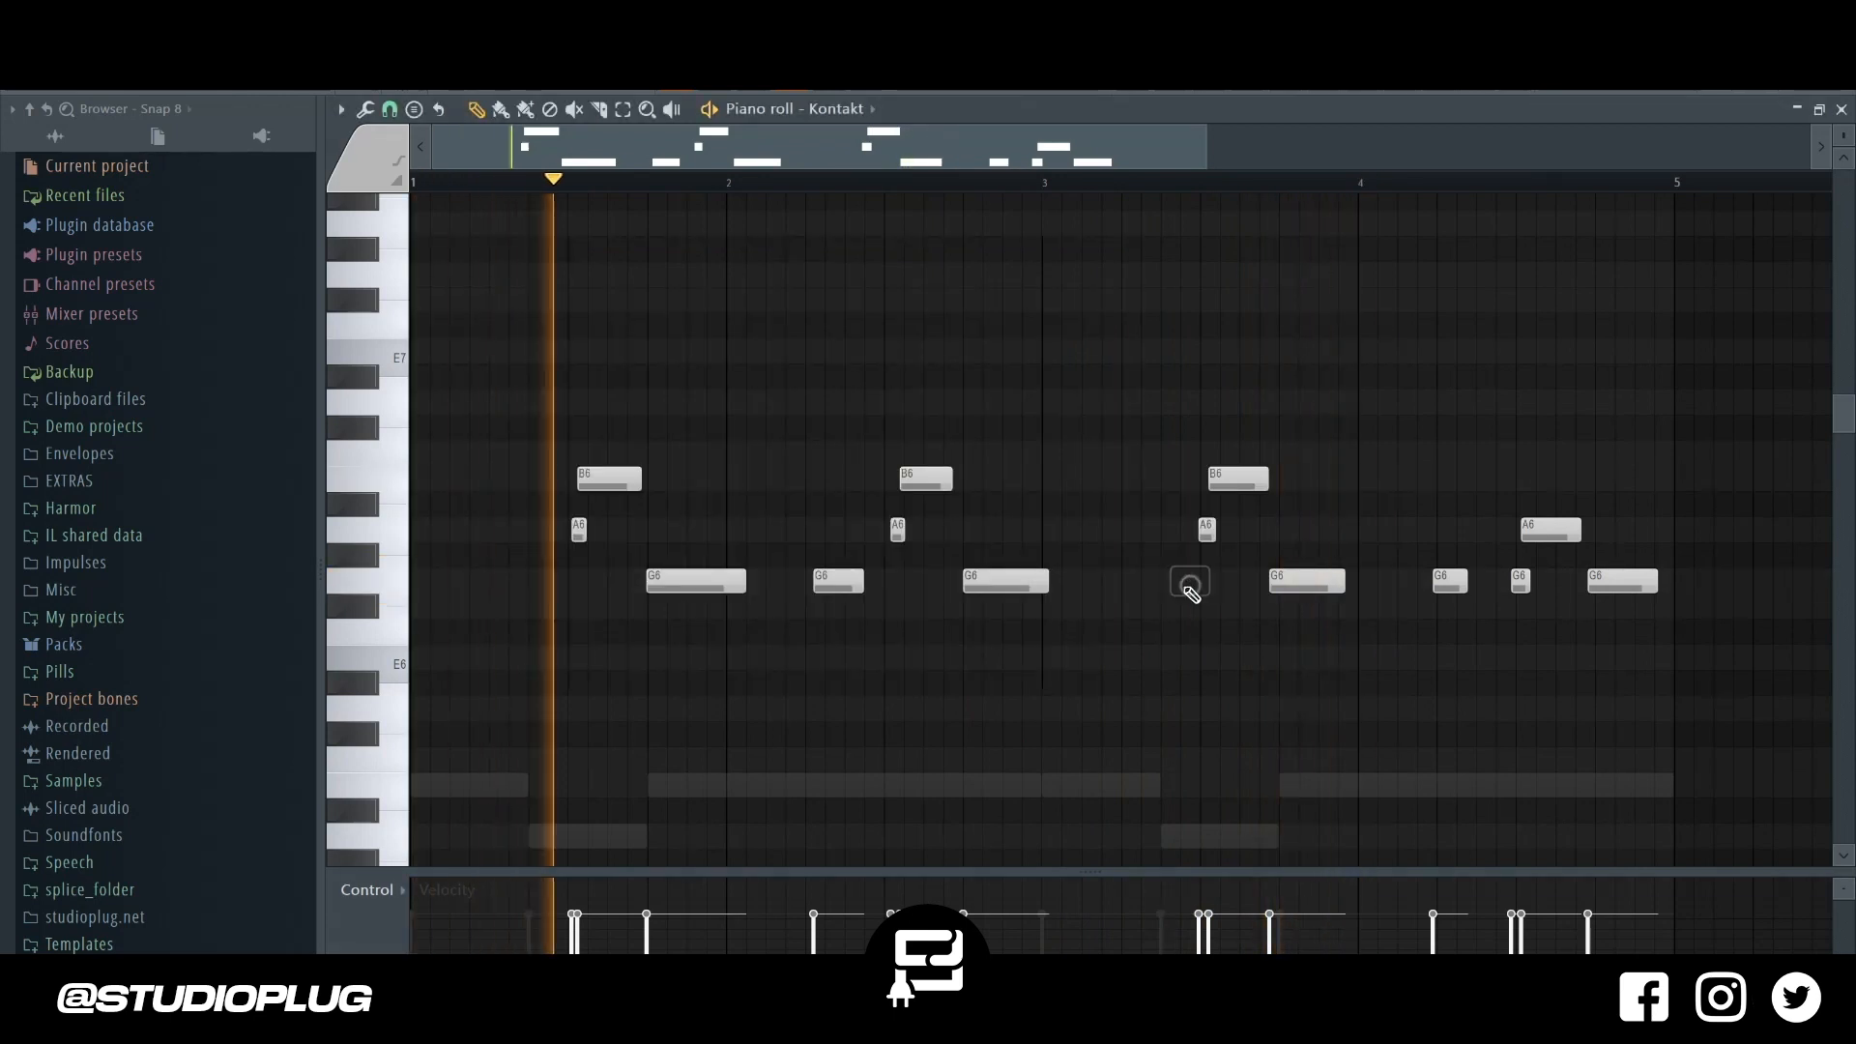
left_click(1165, 585)
right_click(1205, 590)
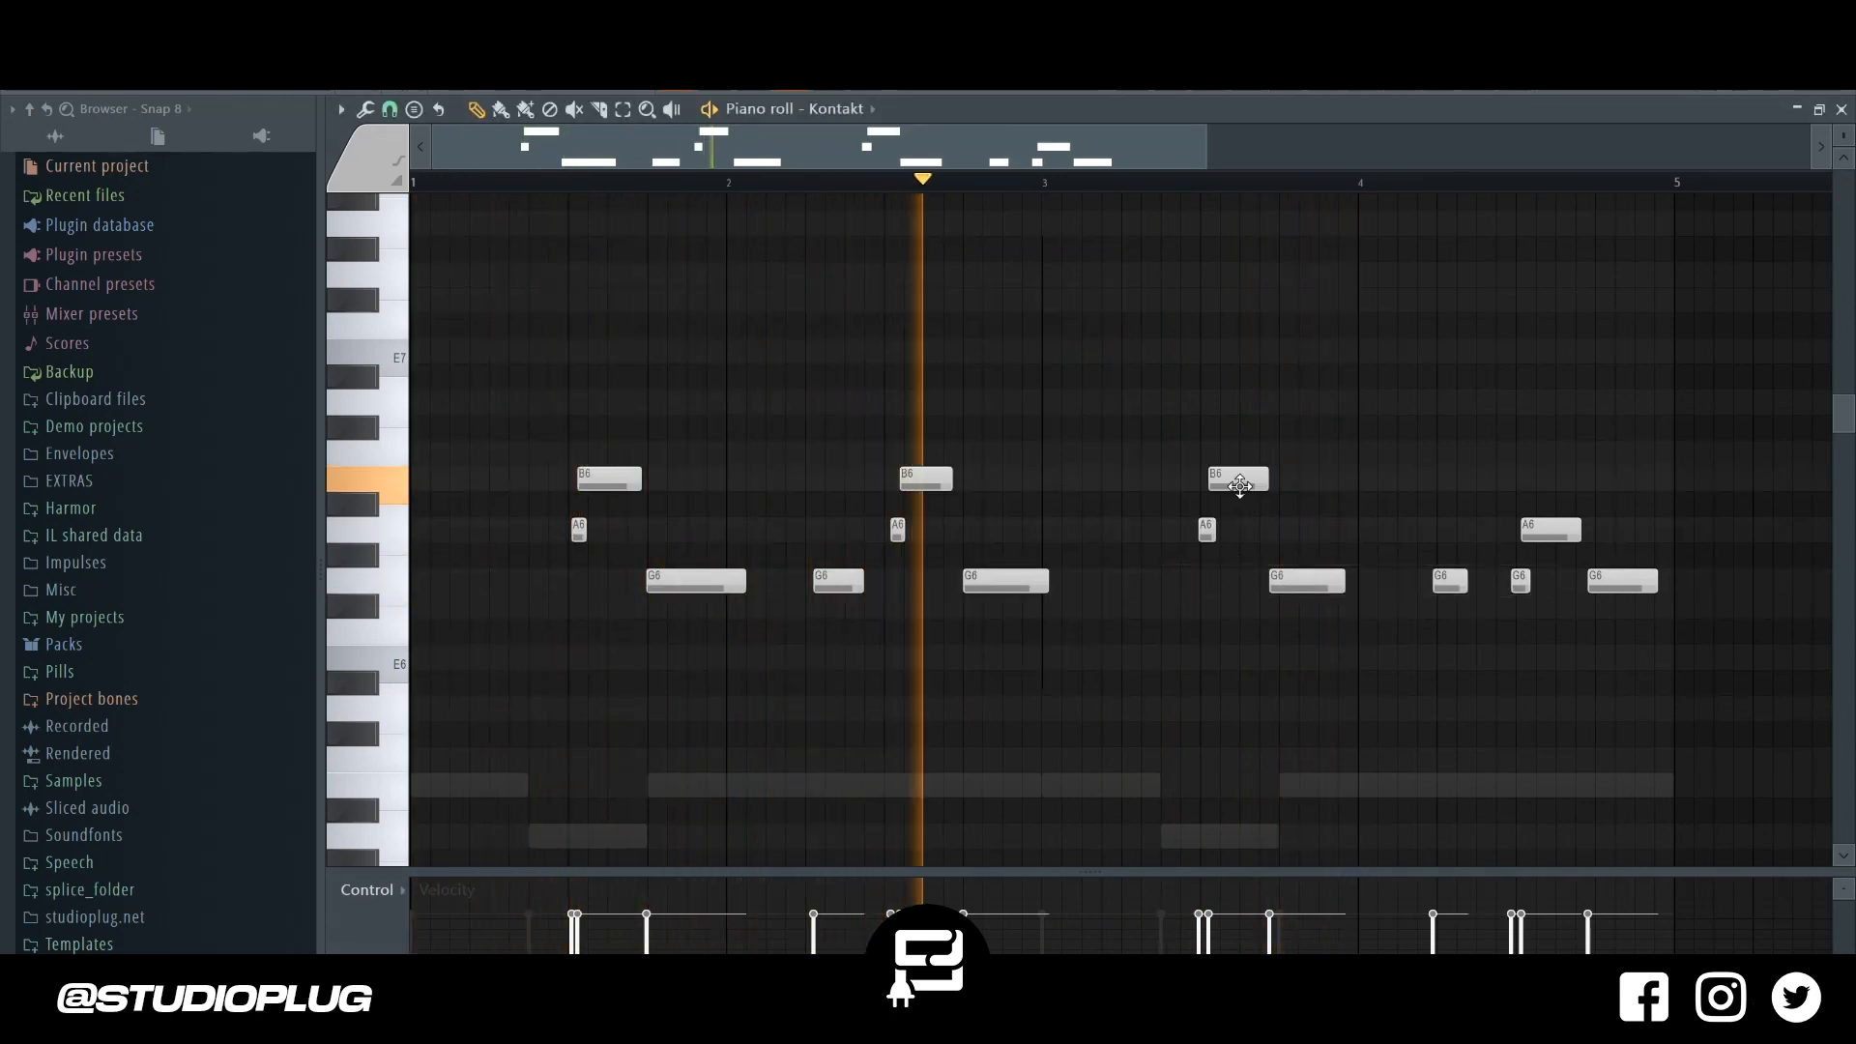
left_click(1163, 581)
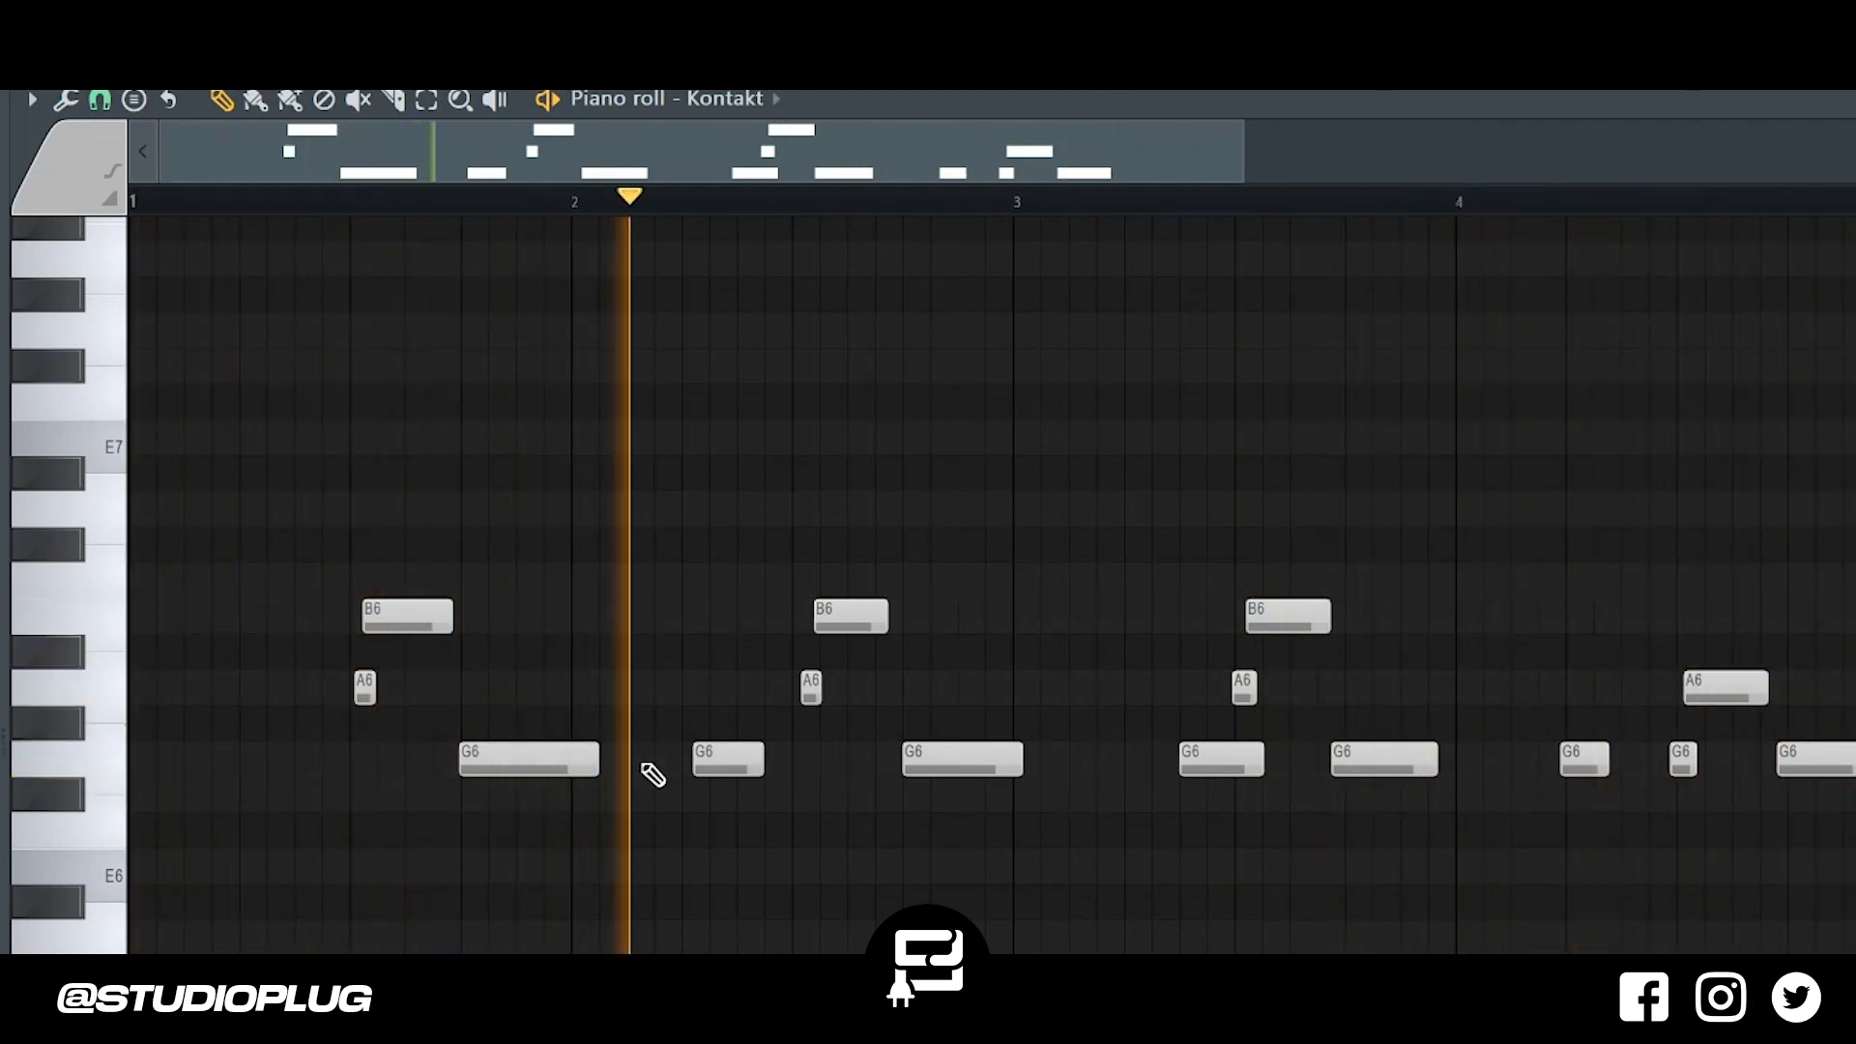
Shift the first G6 note and the A6 and B6 notes in bar 2 slightly earlier onto the grid.
key("space")
key("space")
left_click(728, 762)
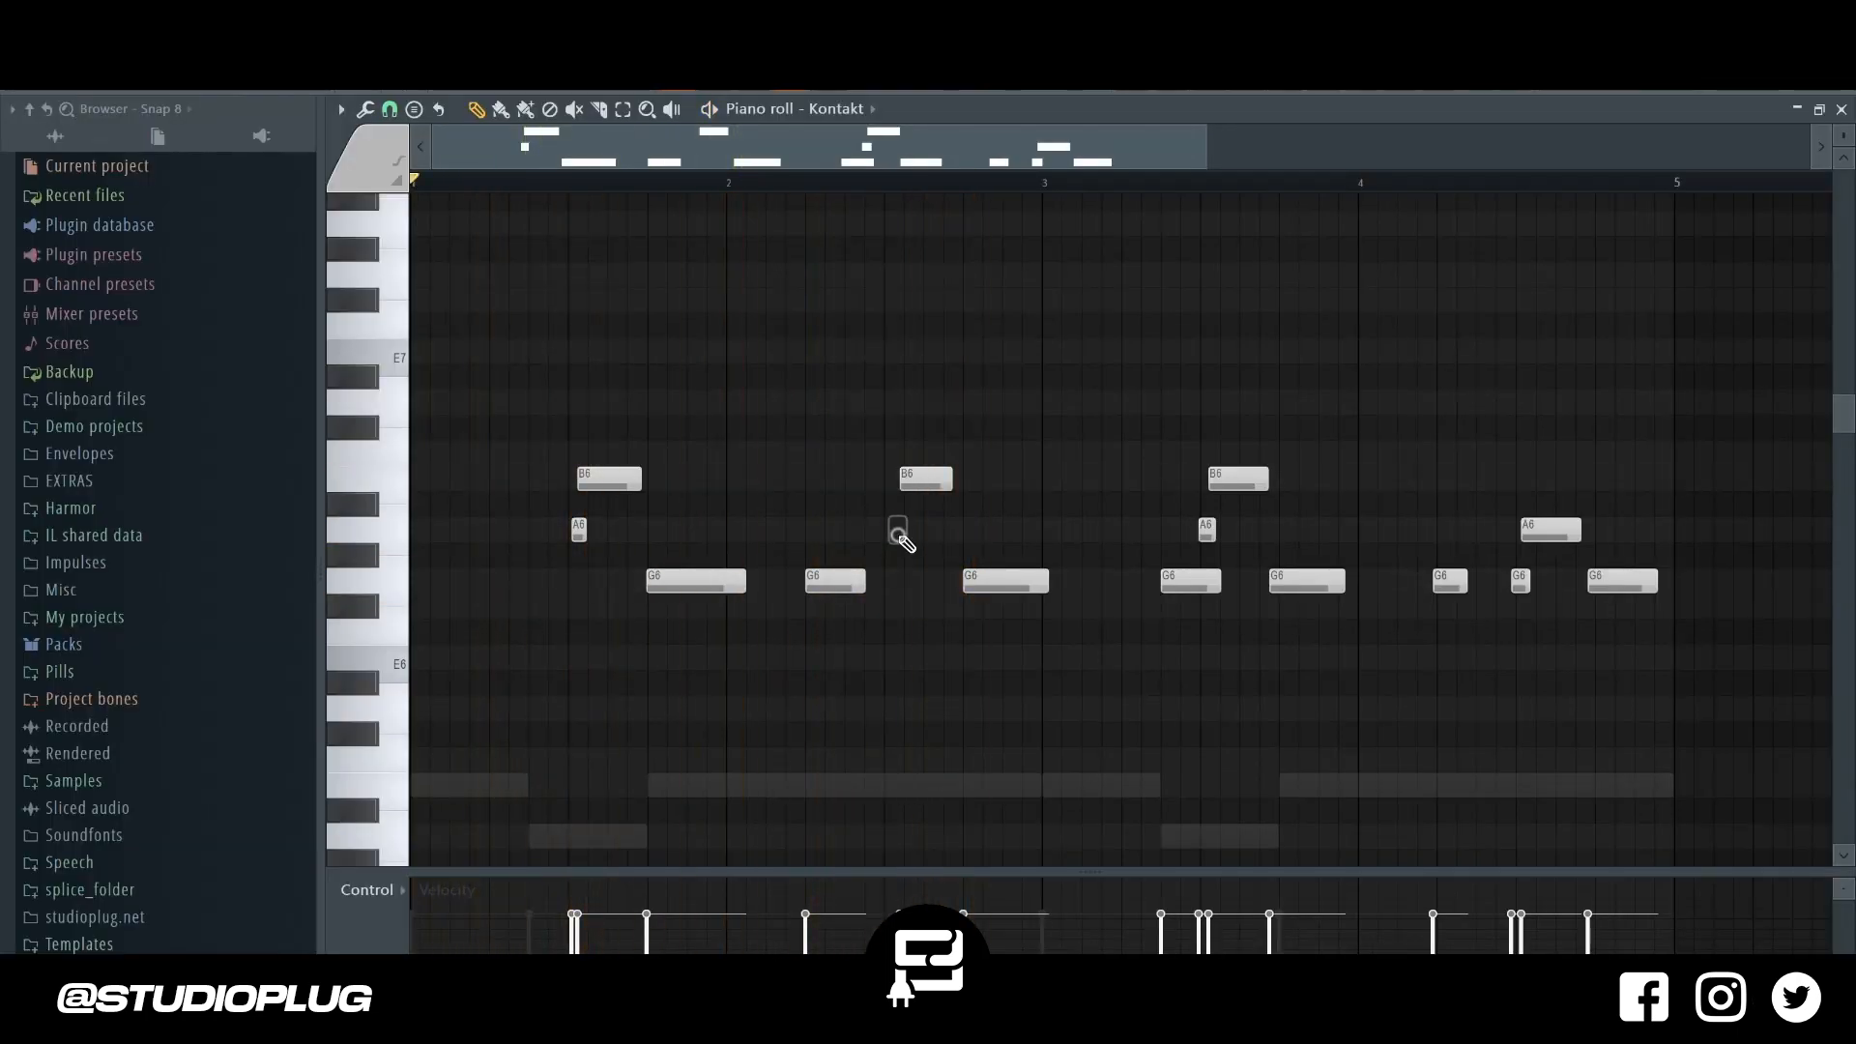
left_click_drag(915, 485, 912, 486)
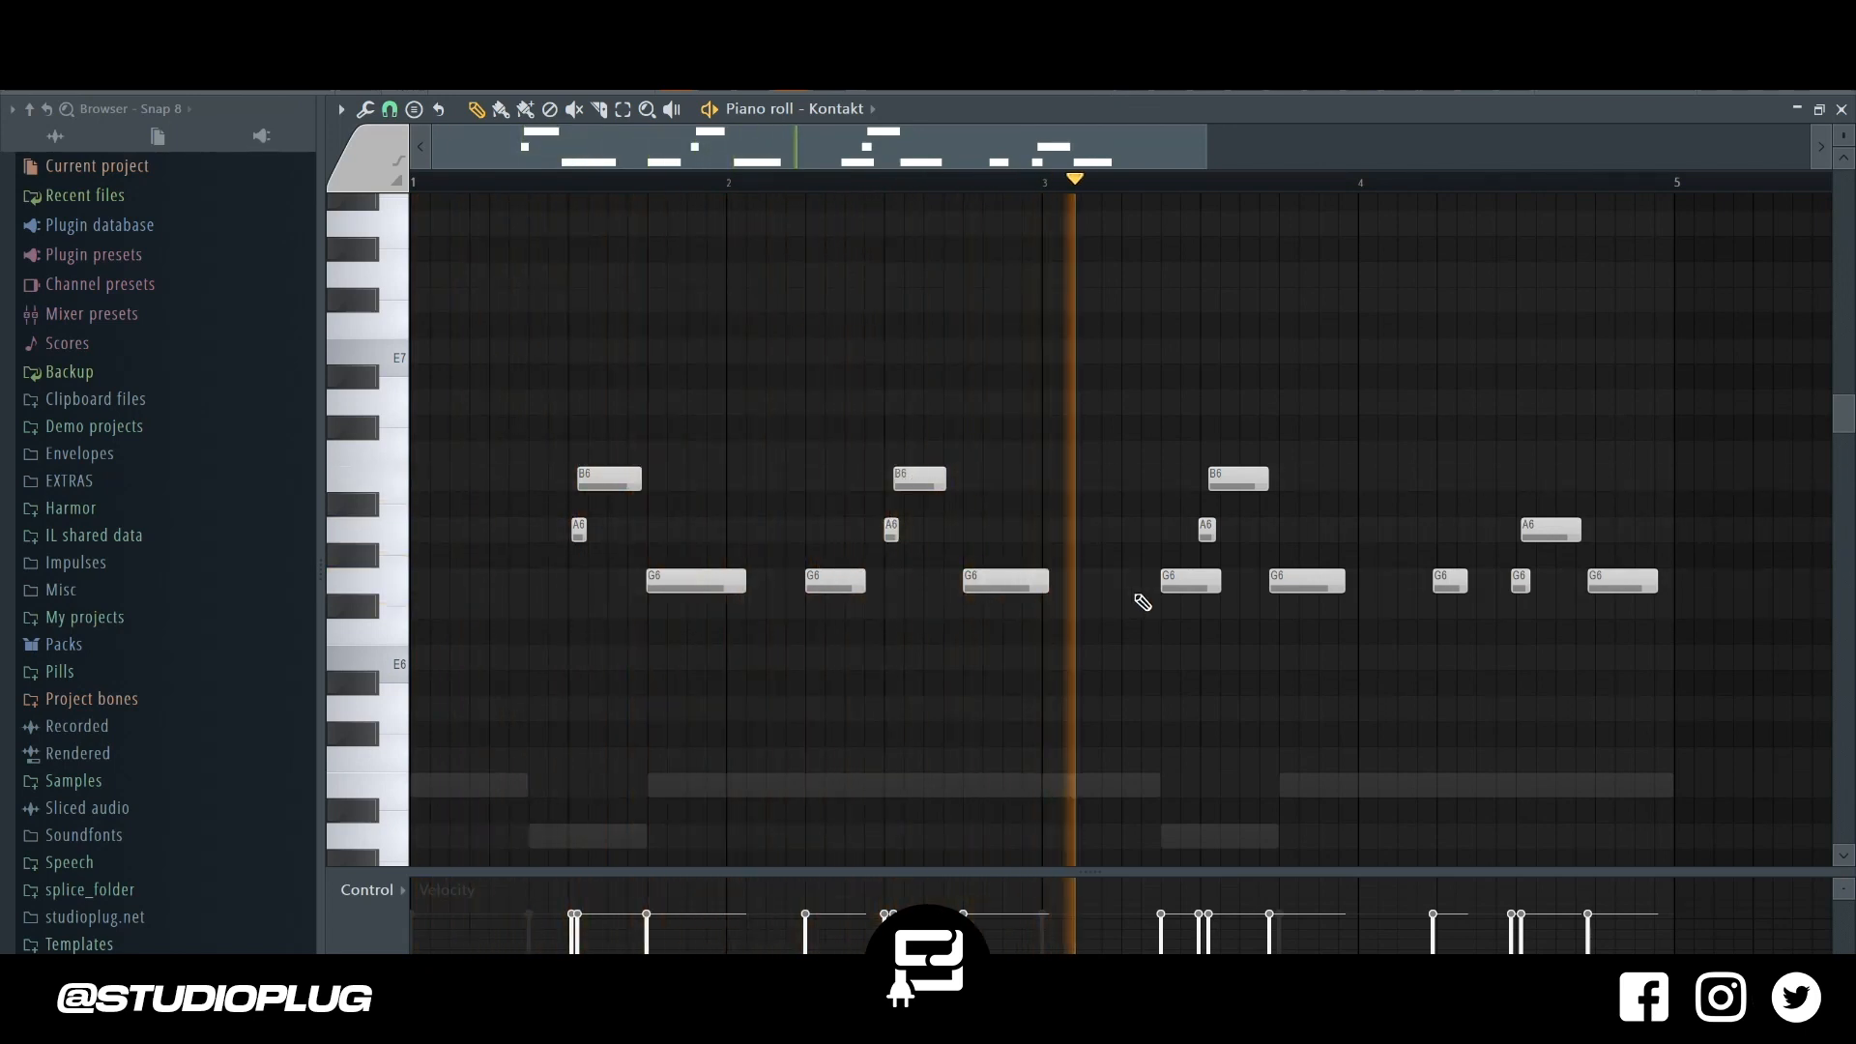
Redraw bar 3's short A6 and closing G6 notes on the grid, extending the G6 to just past the start of bar 4.
right_click(1208, 530)
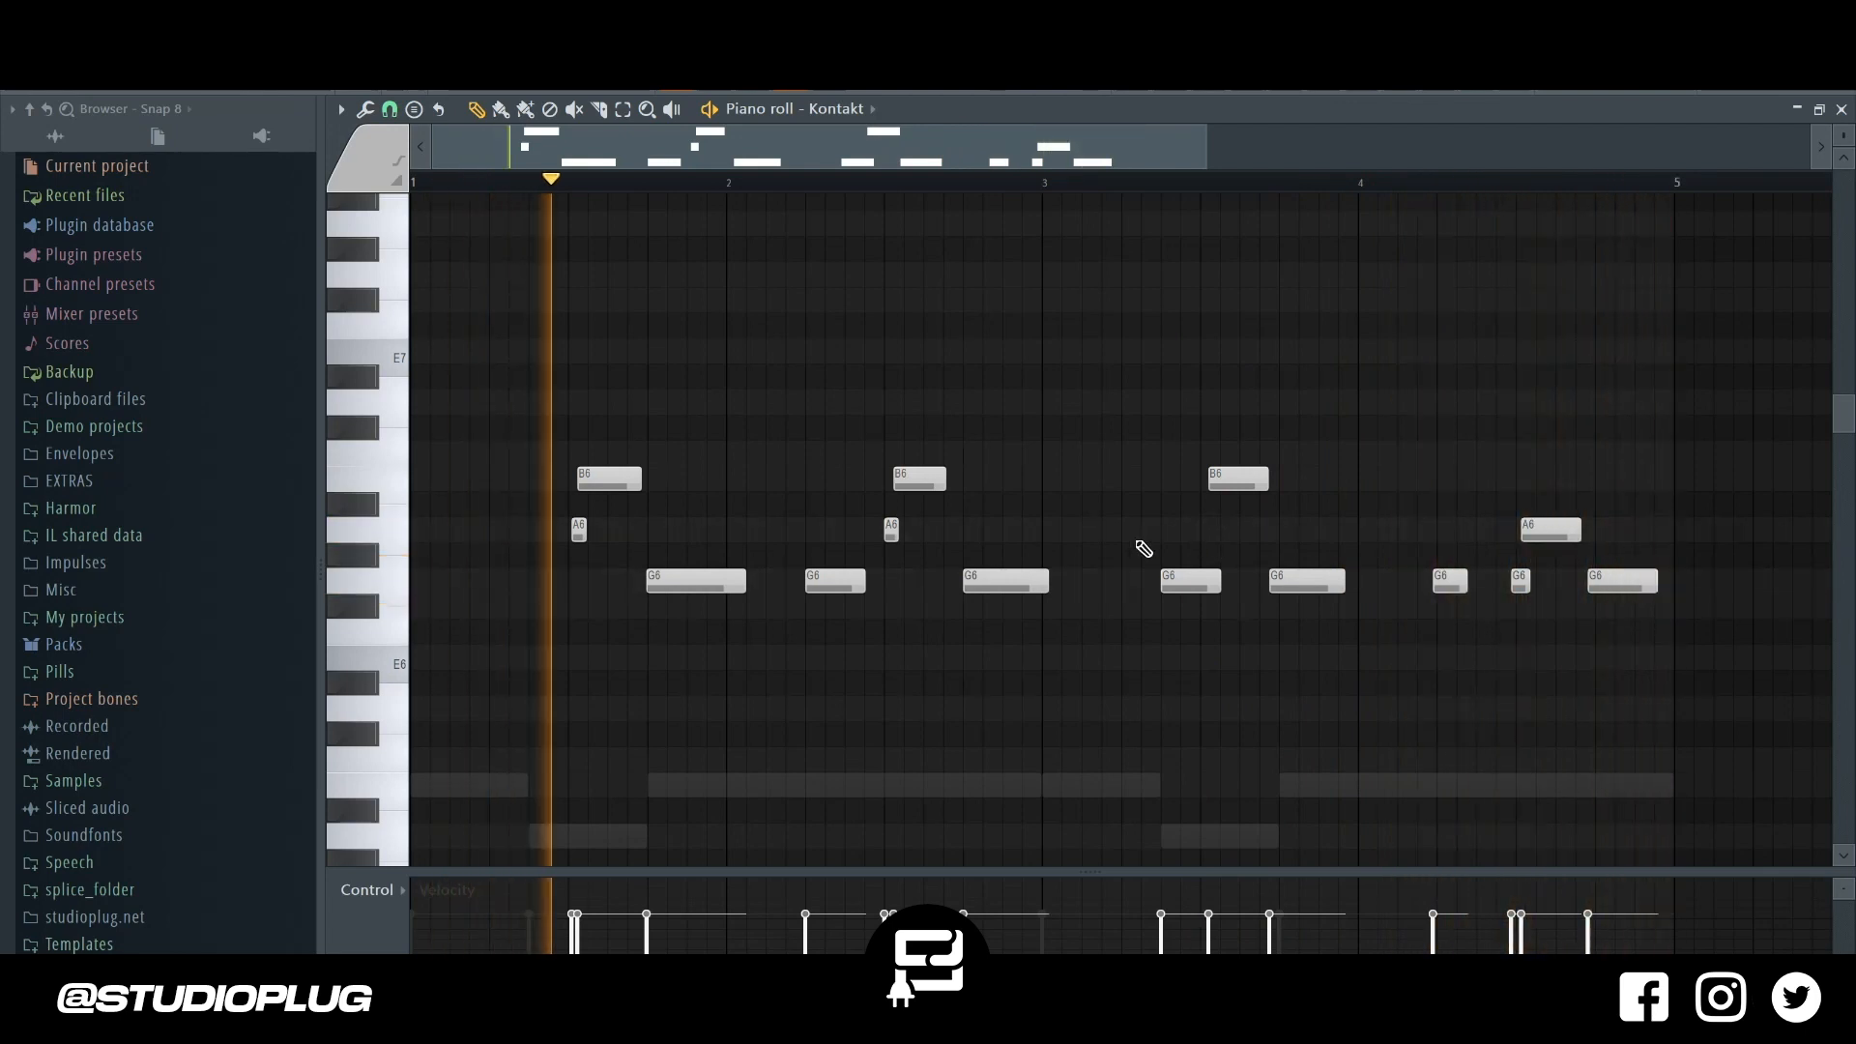
left_click(1207, 530)
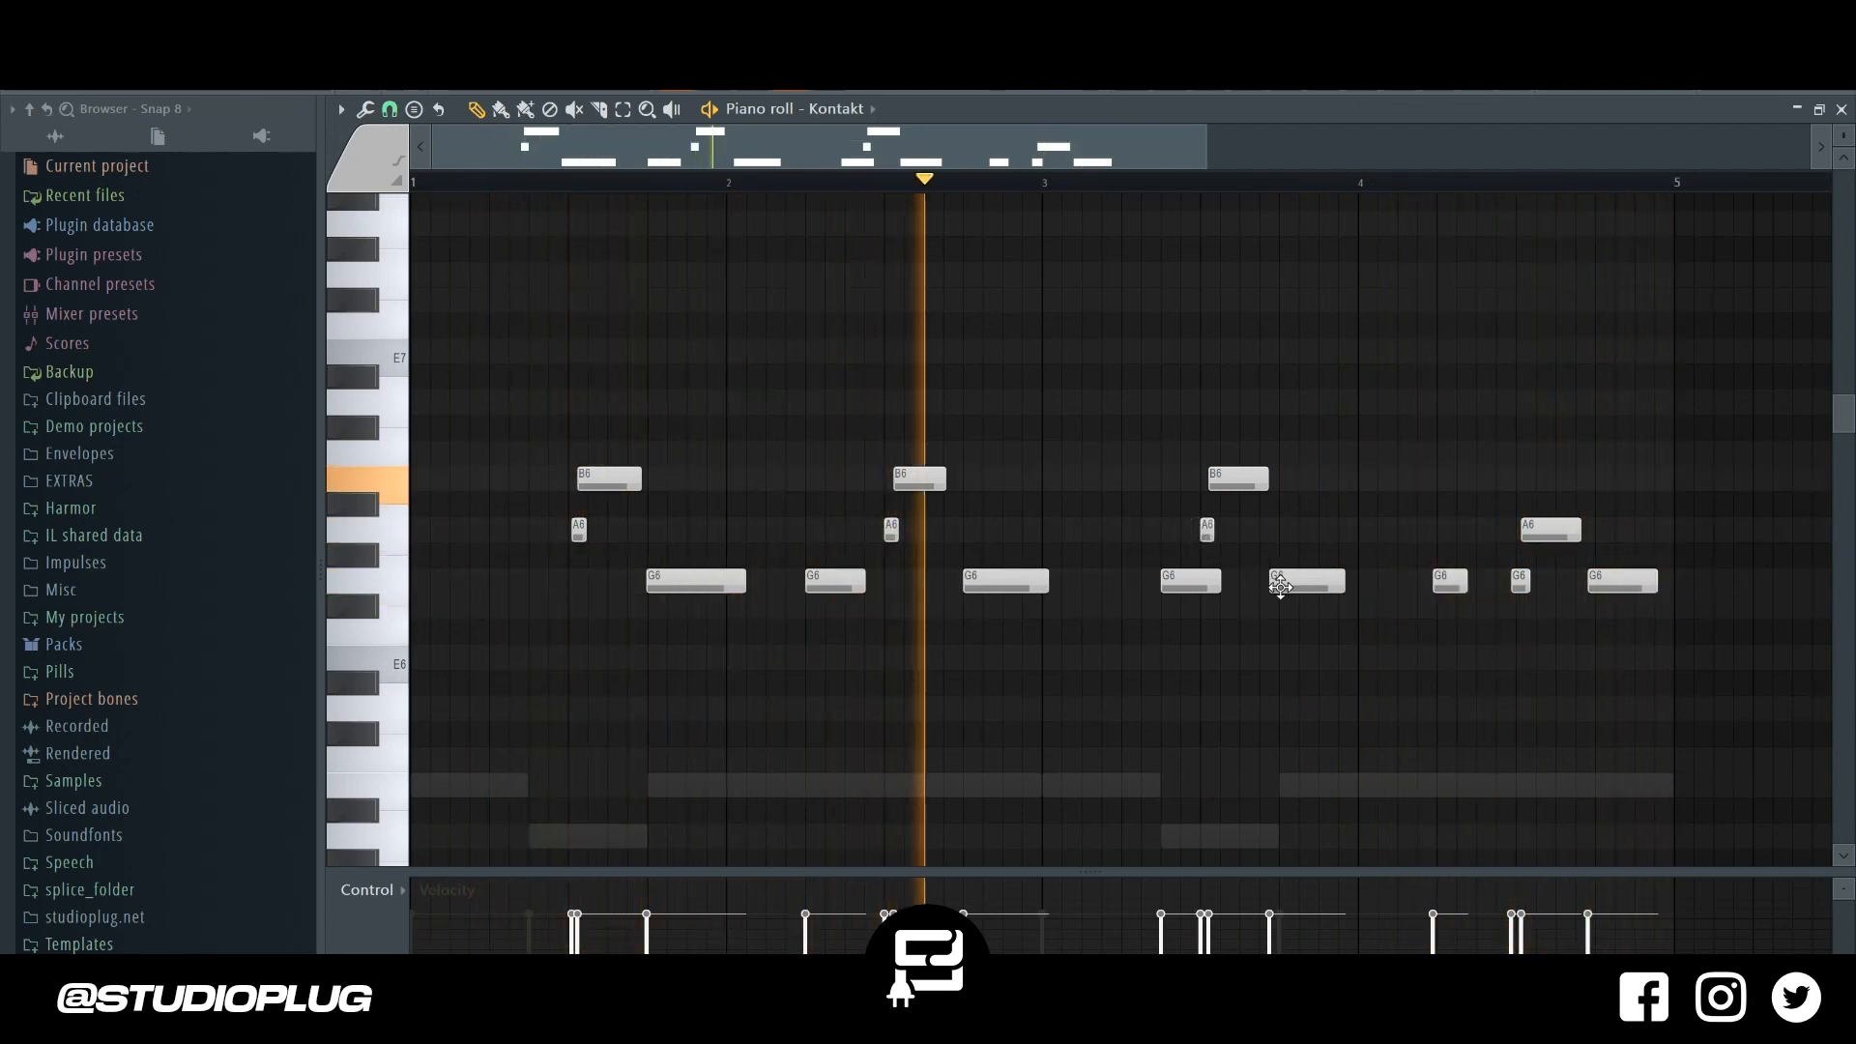
right_click(1300, 583)
left_click(1293, 586)
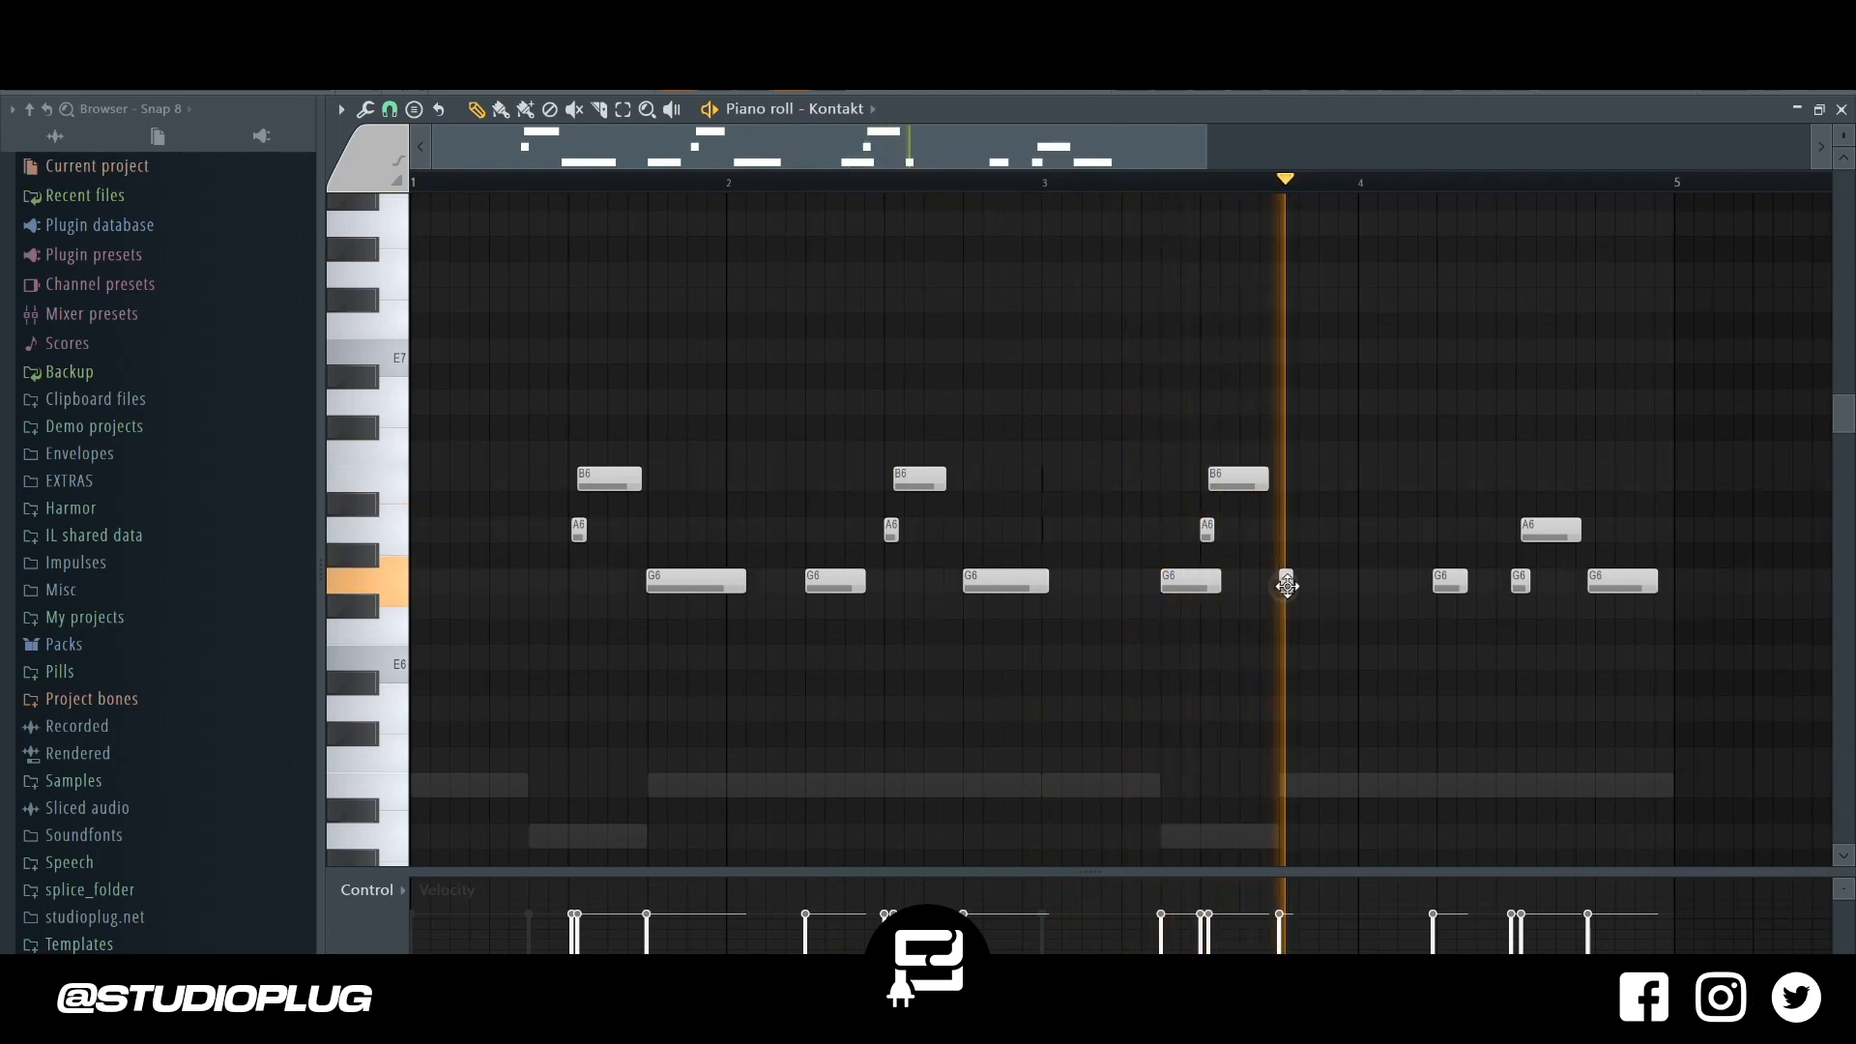
left_click_drag(1348, 589, 1363, 586)
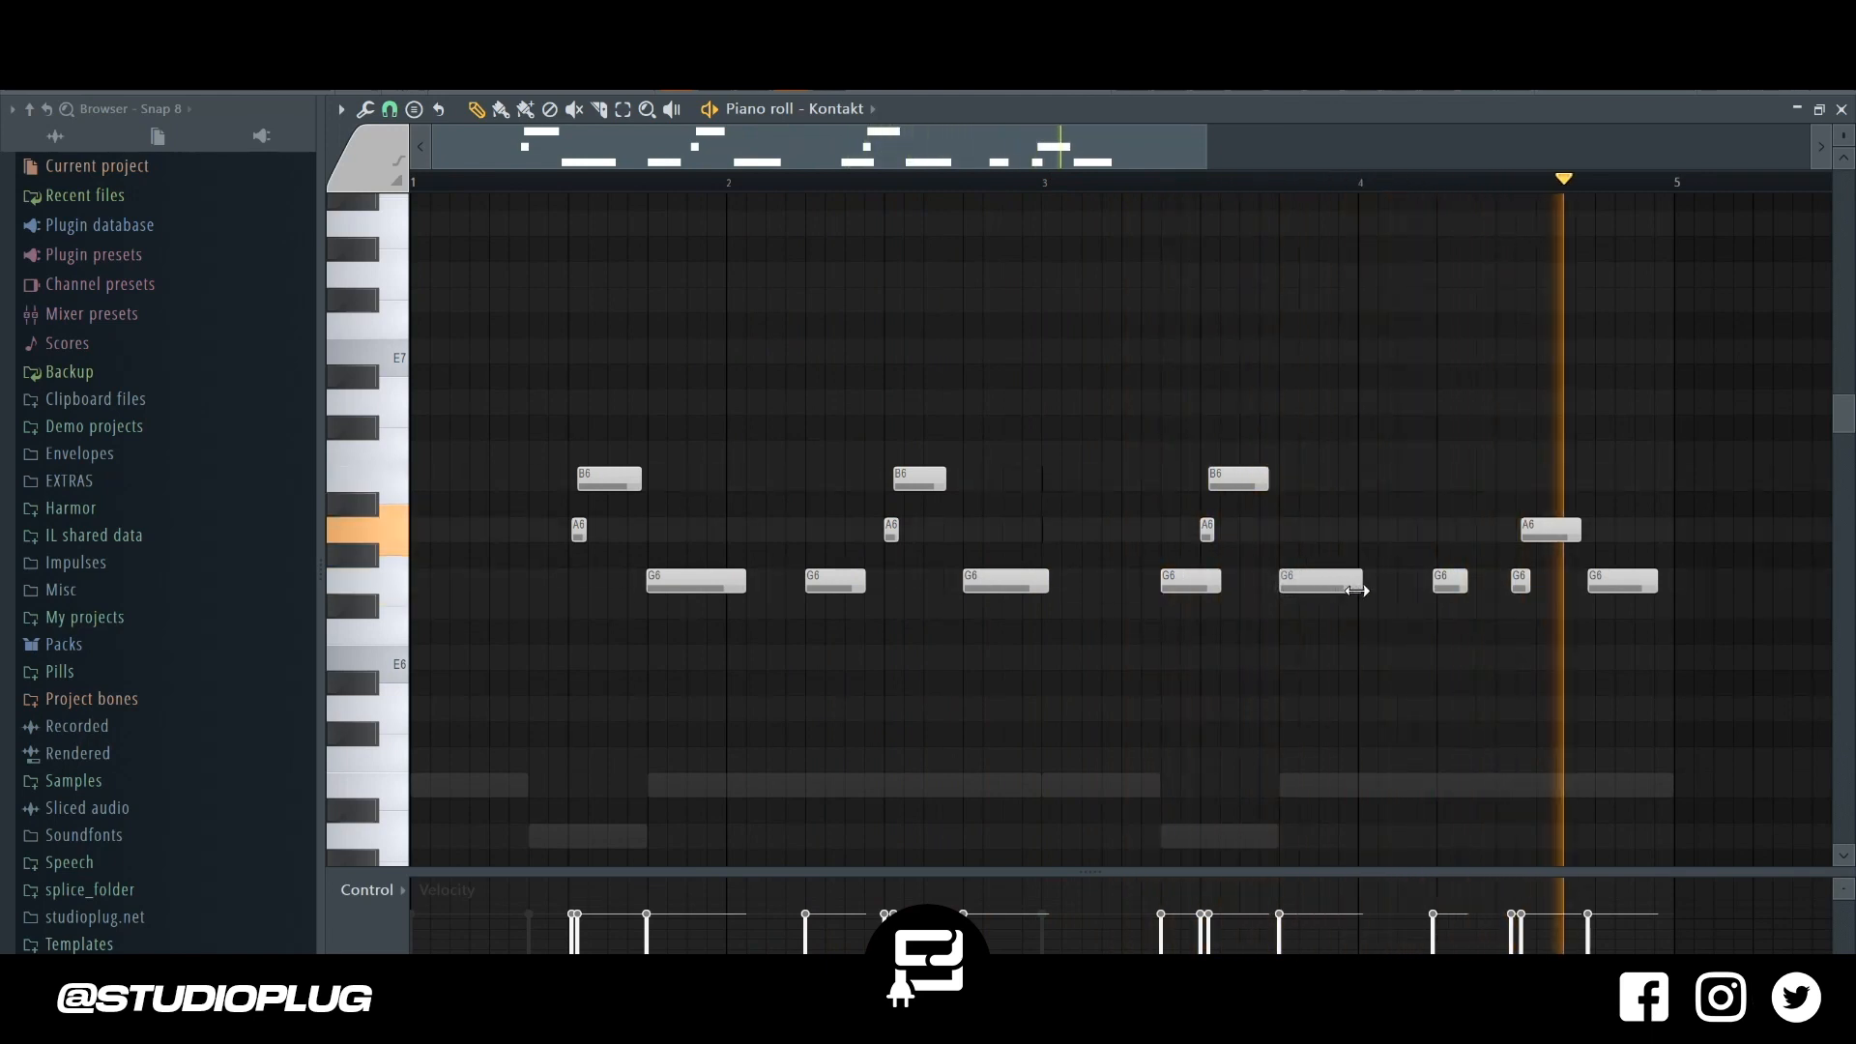
Redraw bar 4's first G6 note slightly later and align the remaining G6 notes in that bar.
right_click(1449, 583)
left_click(1450, 586)
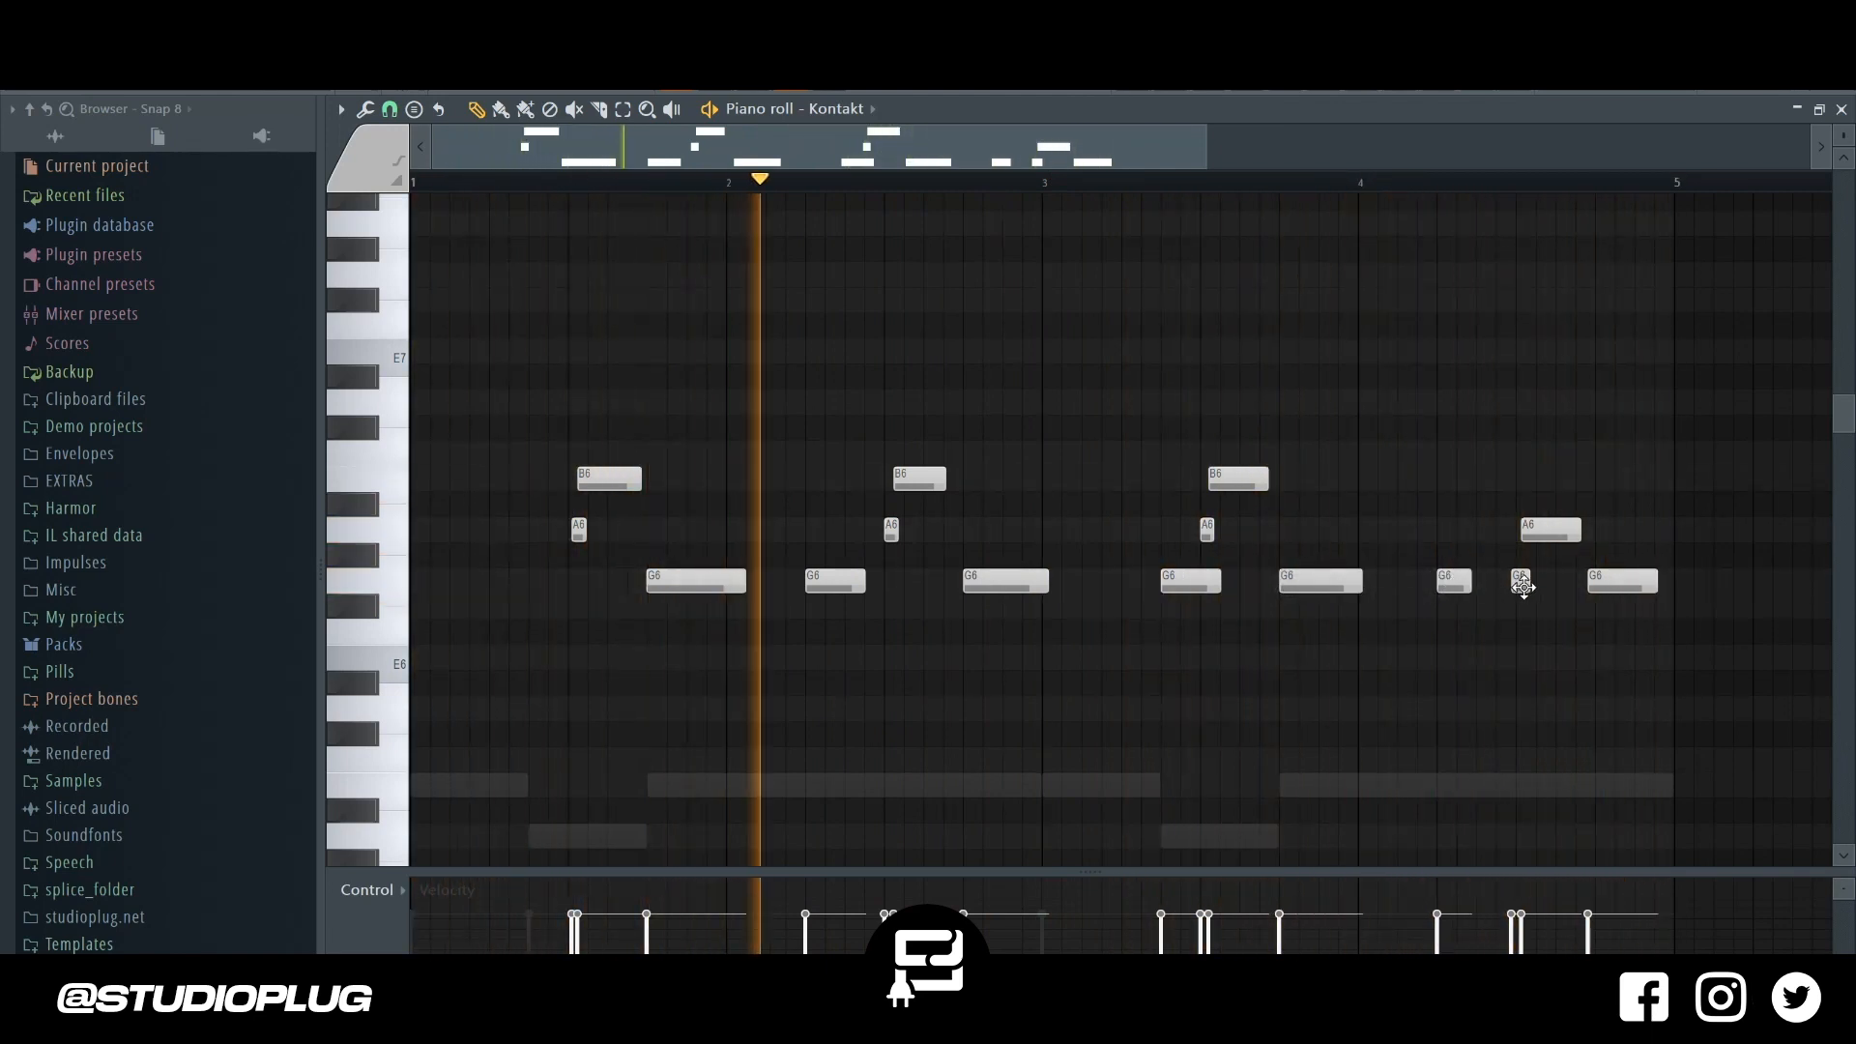
left_click_drag(1524, 591, 1624, 591)
key("ctrl+q")
left_click(1633, 532)
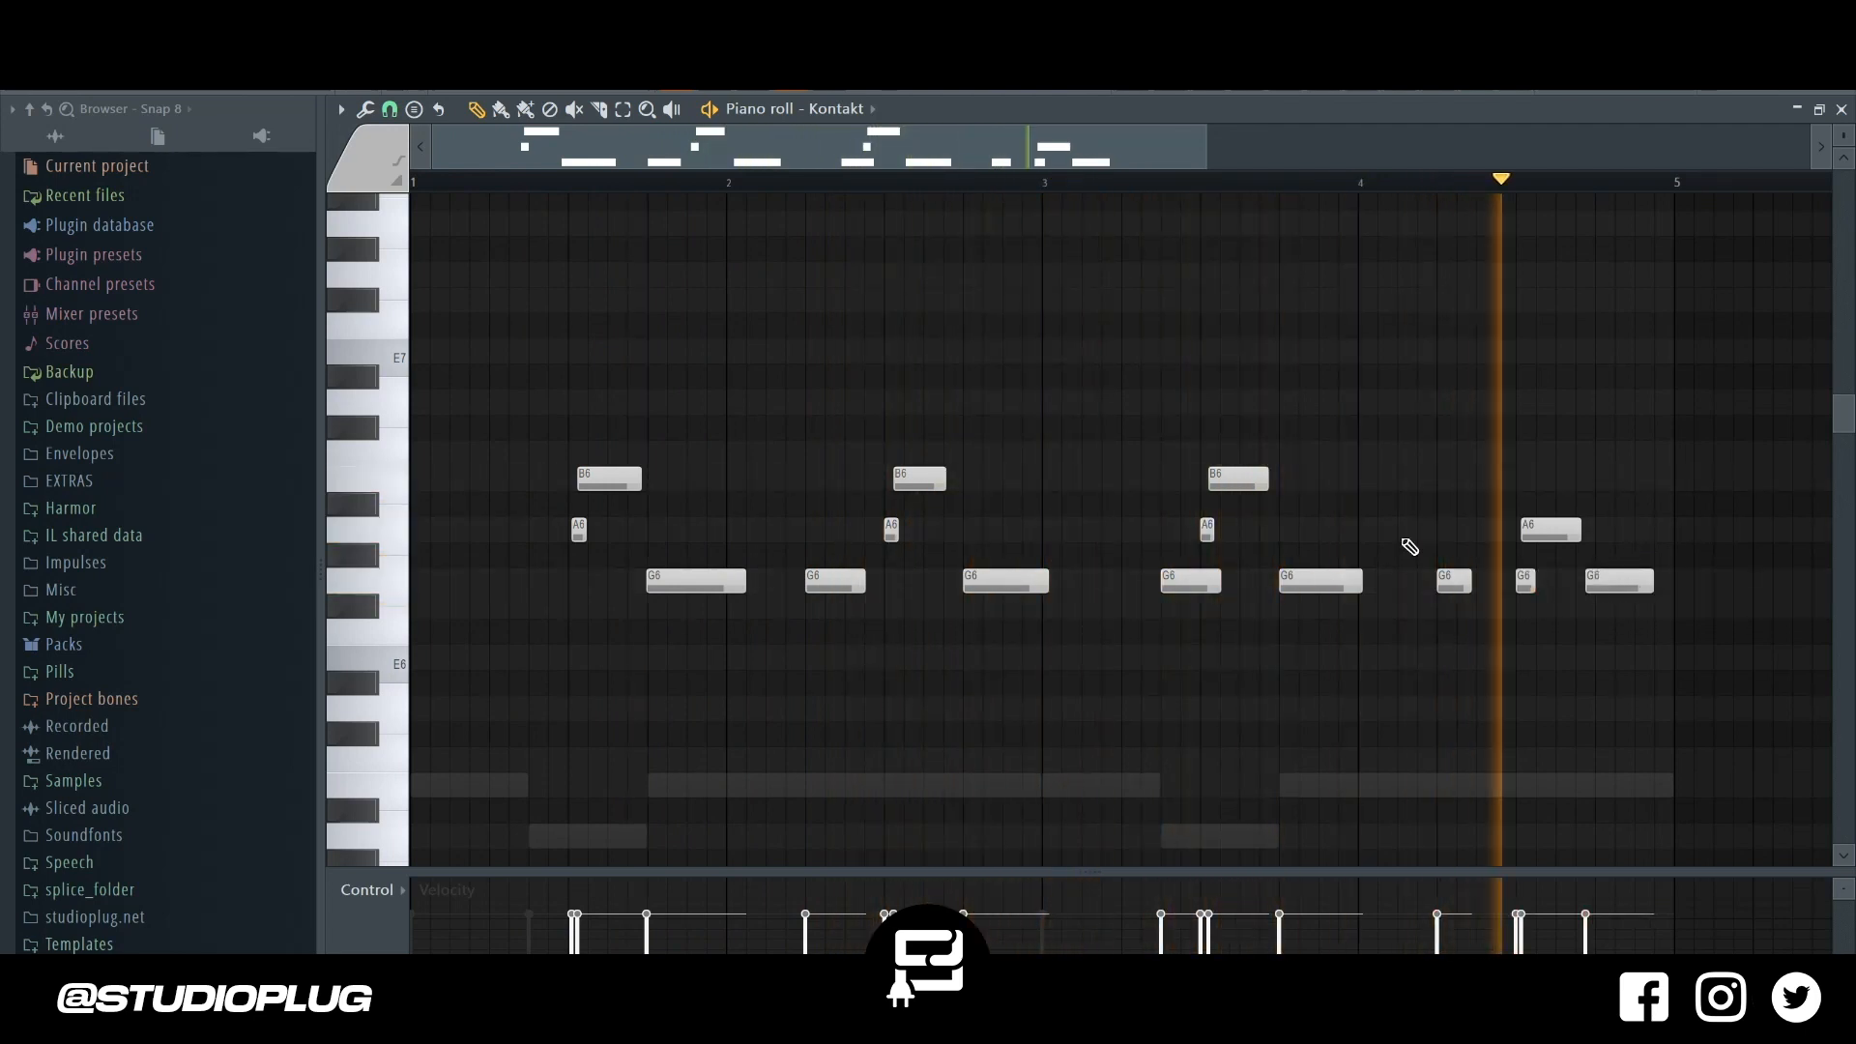
Add a second Kontakt channel with the Evolution Modern Nylon Elegy snapshot and record a melody of D5, E5 and G5 notes.
key("F6")
left_click(906, 624)
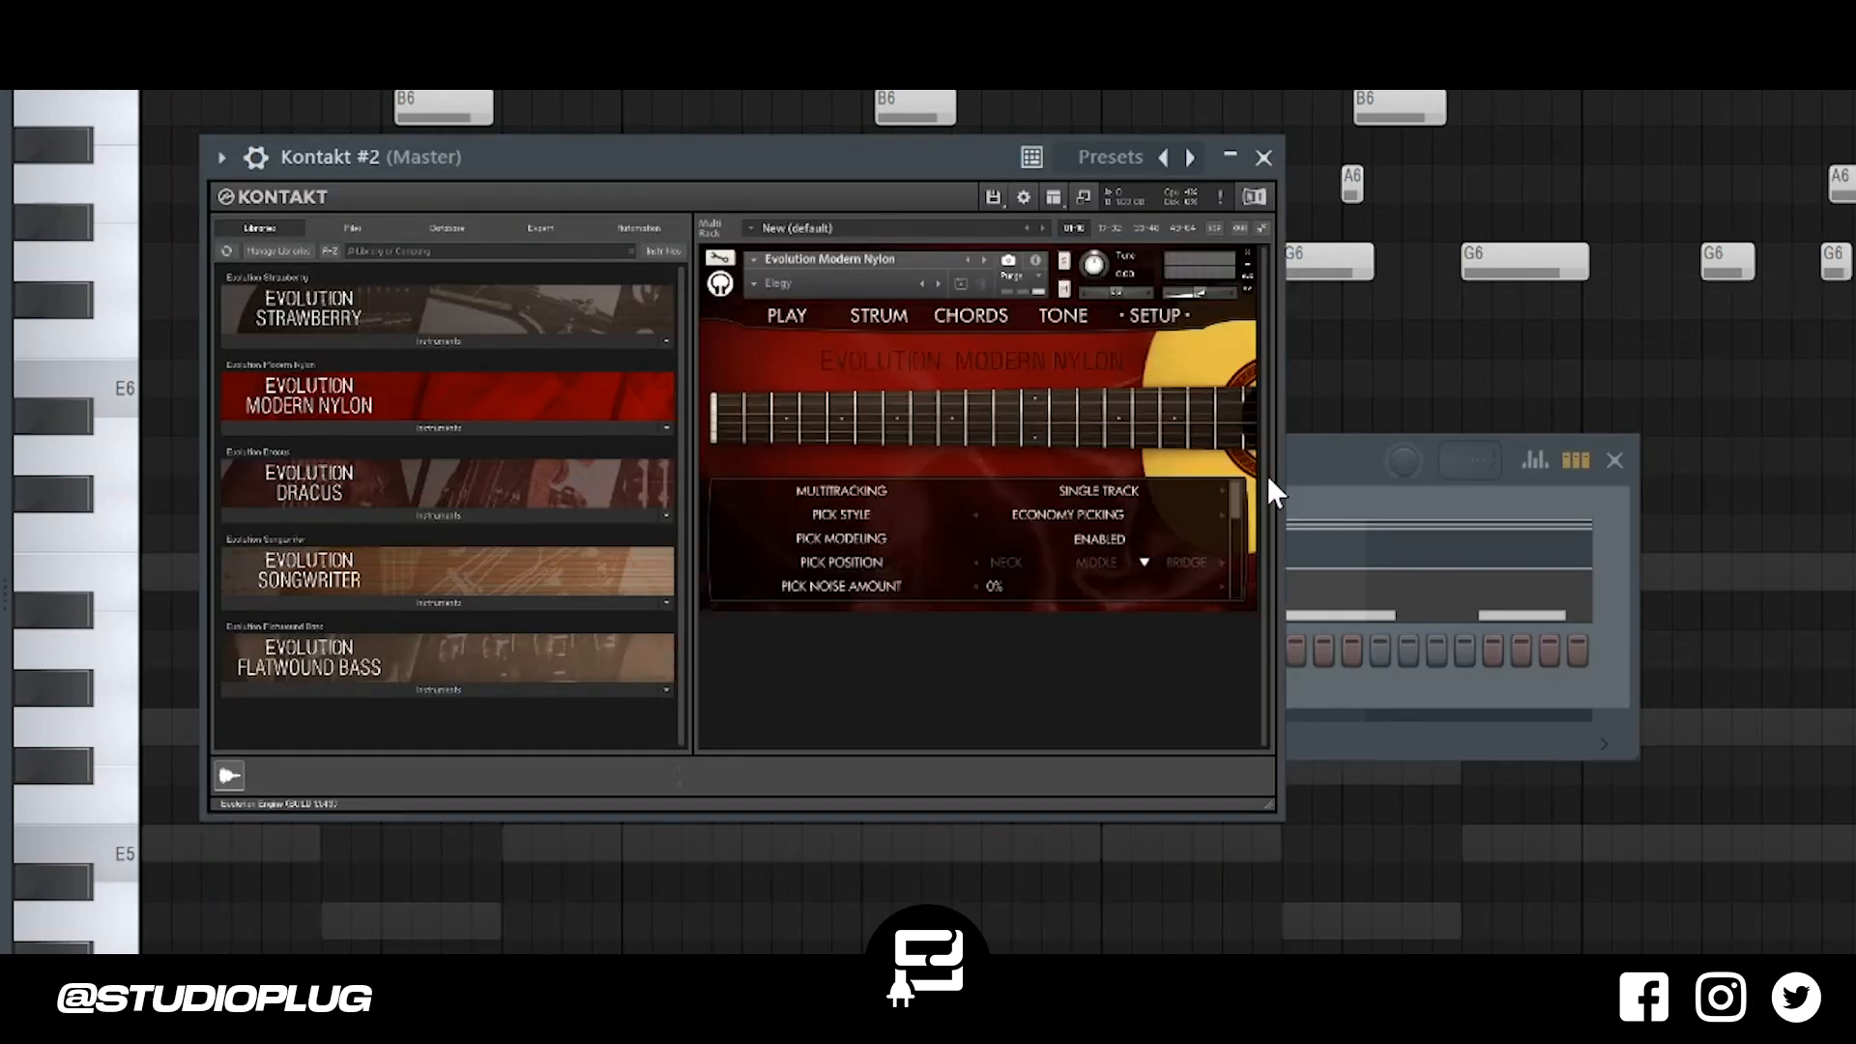
left_click(1344, 482)
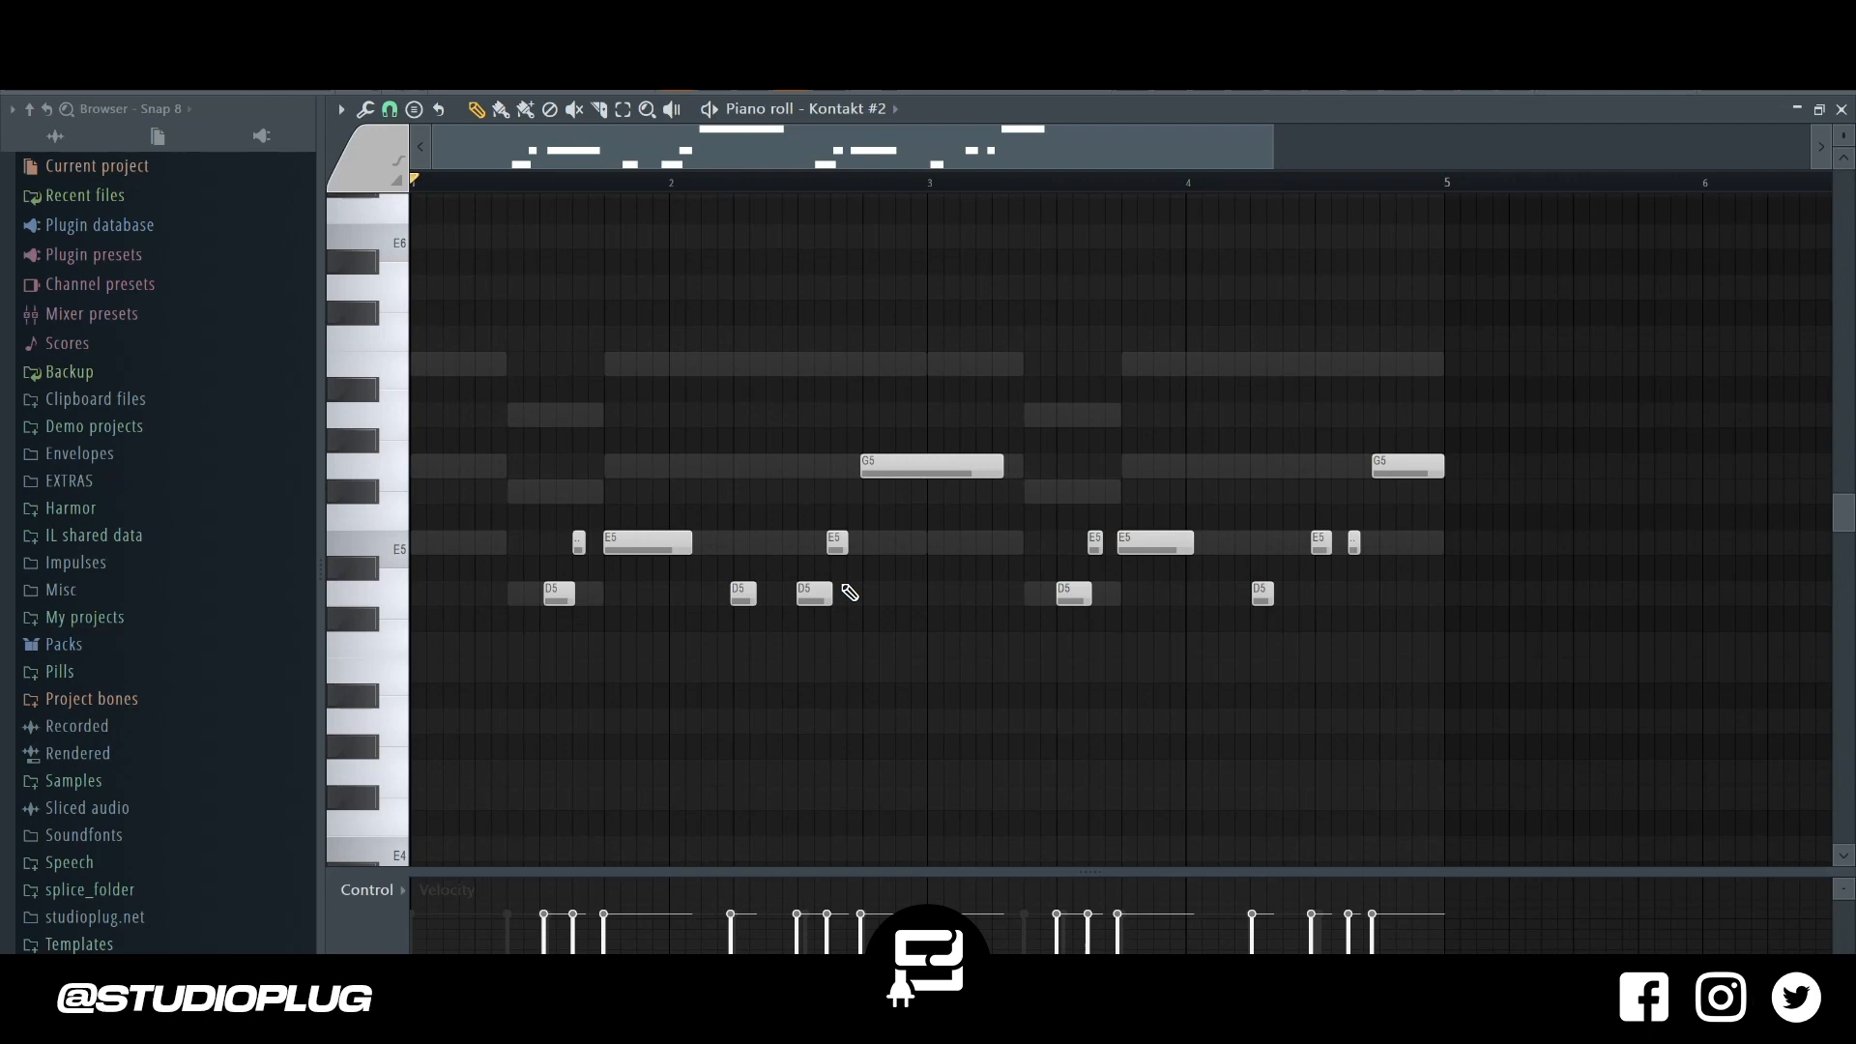
Quantize the second guitar's melody with the snap set to 1/4 beat, then play it back.
key("ctrl+q")
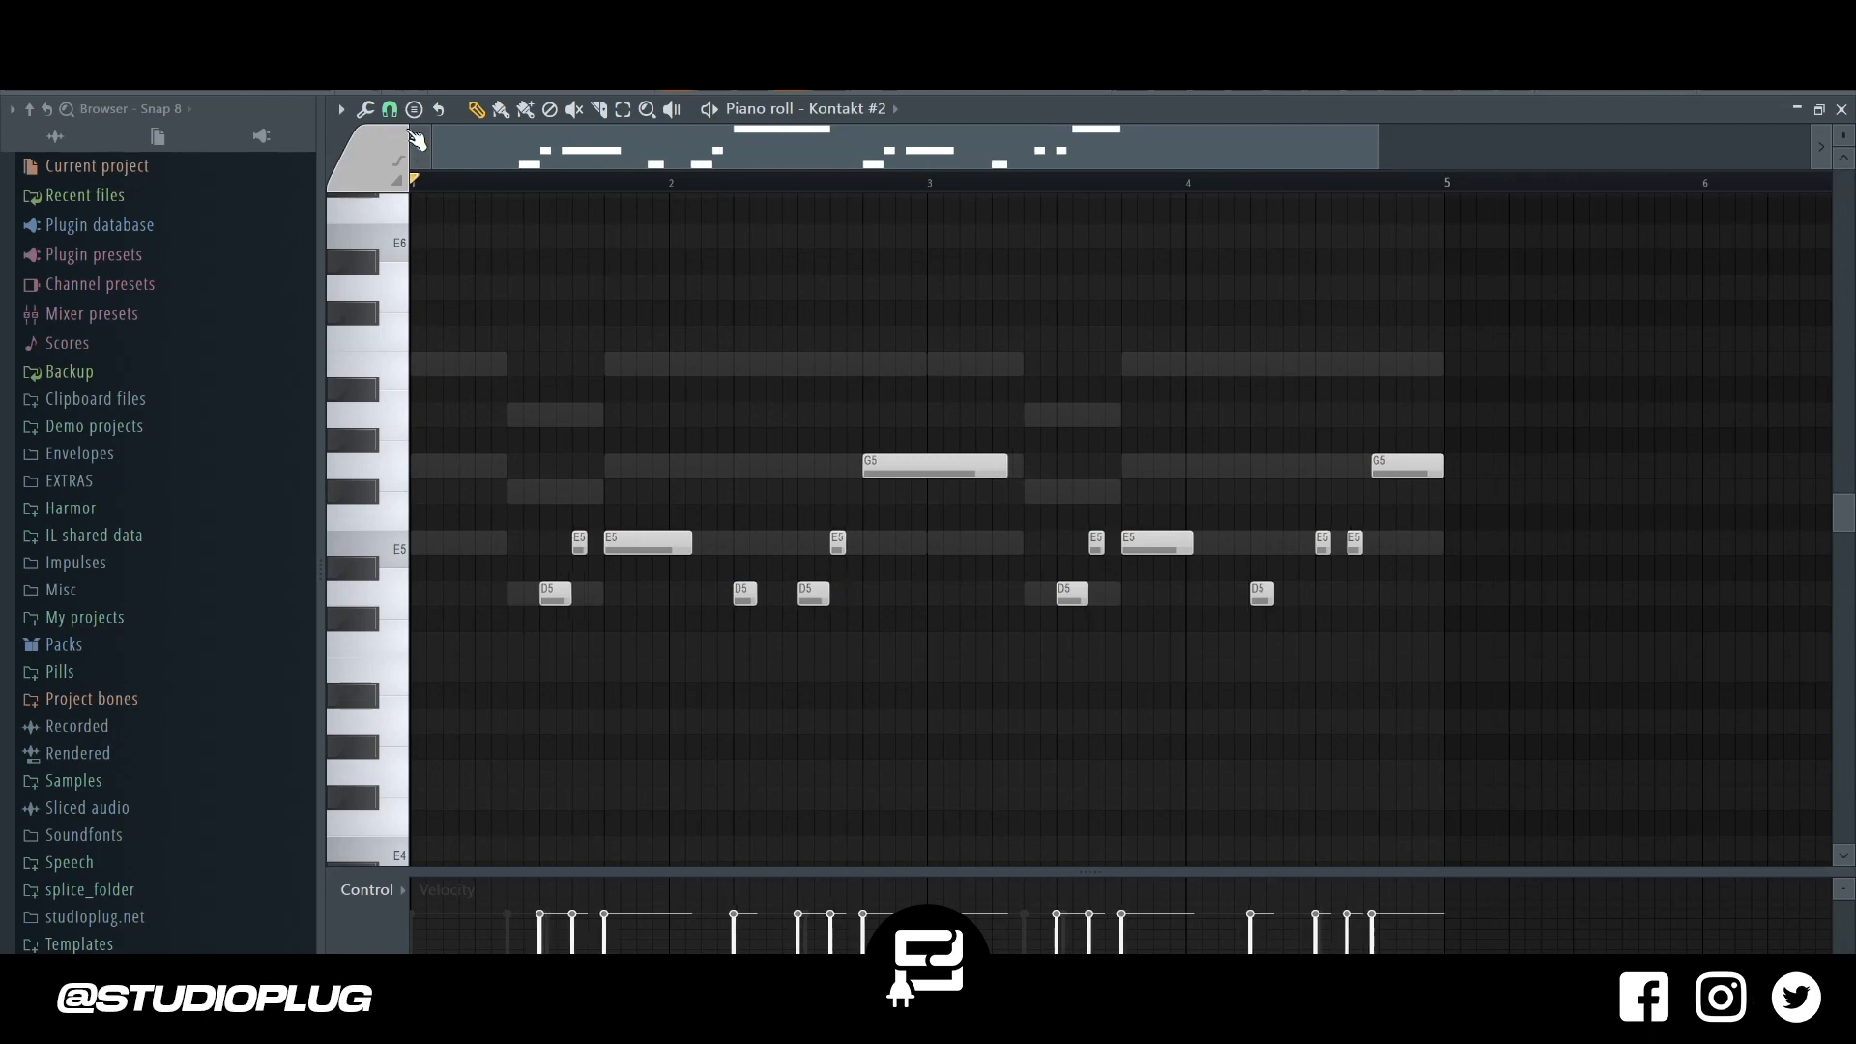
left_click(390, 109)
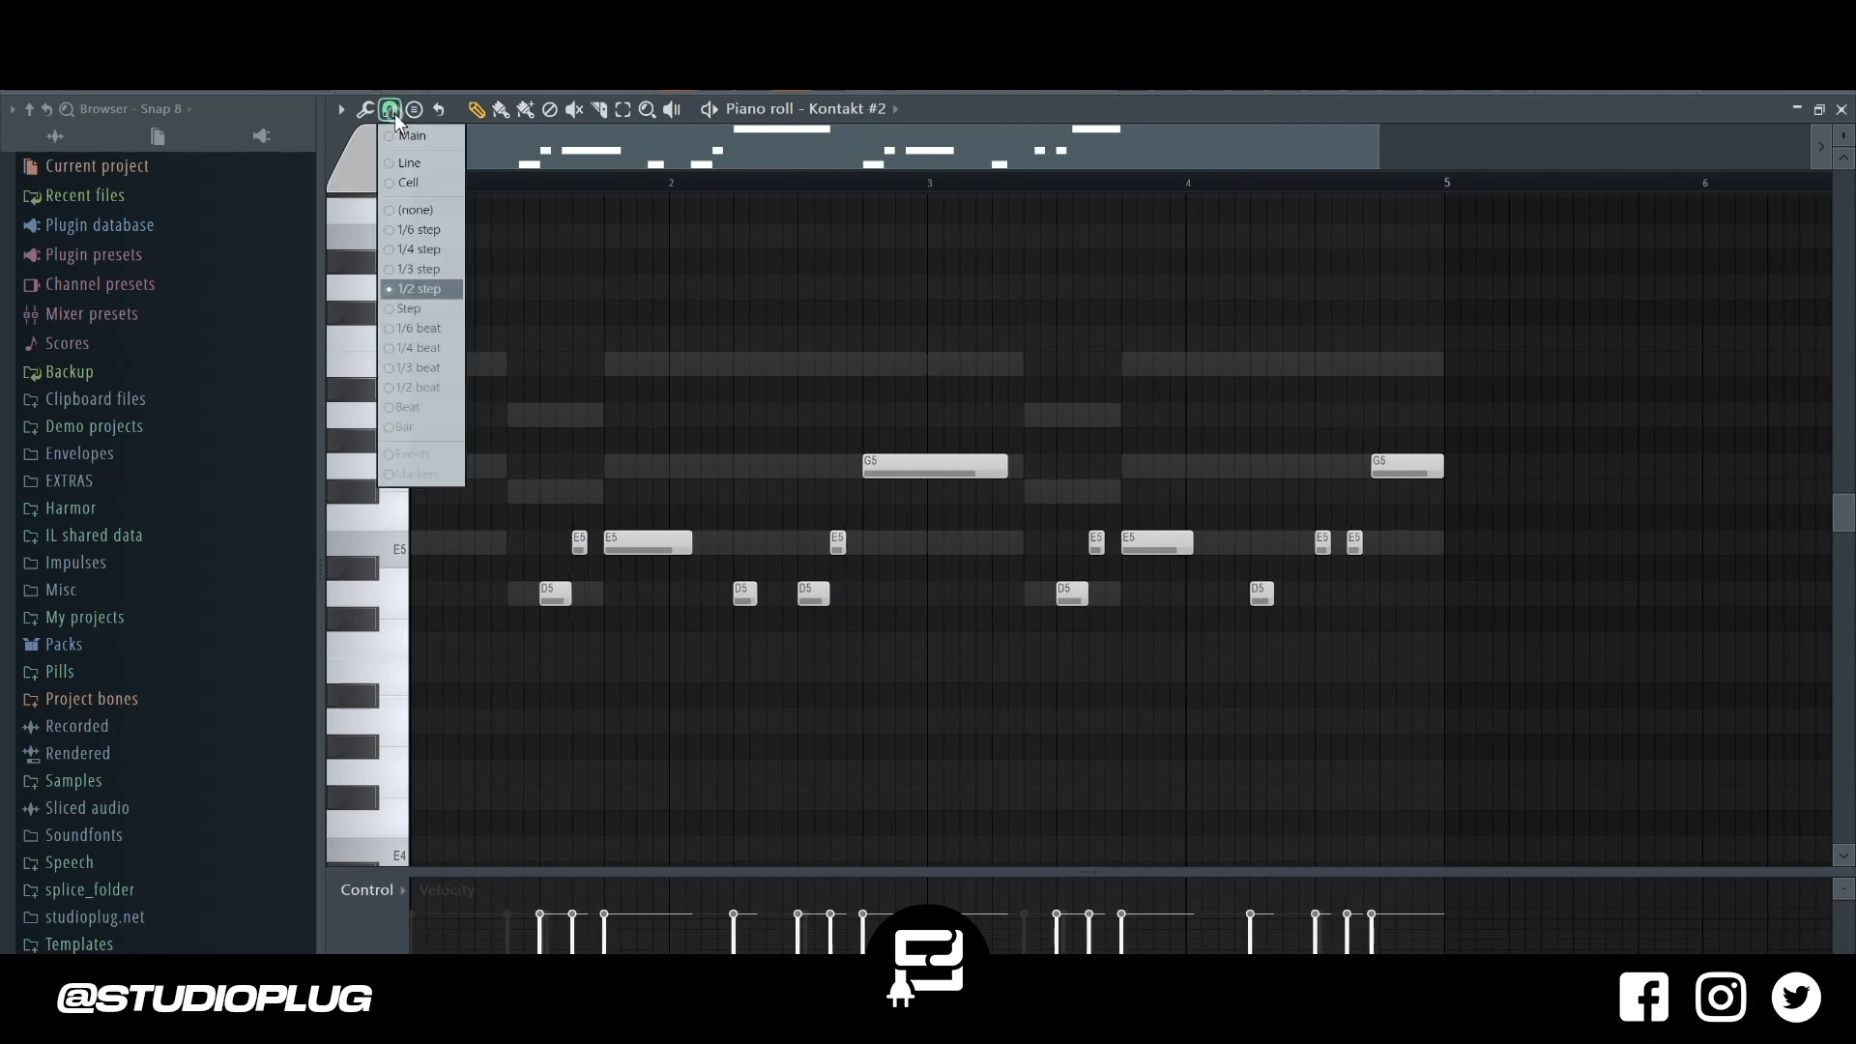
left_click(421, 348)
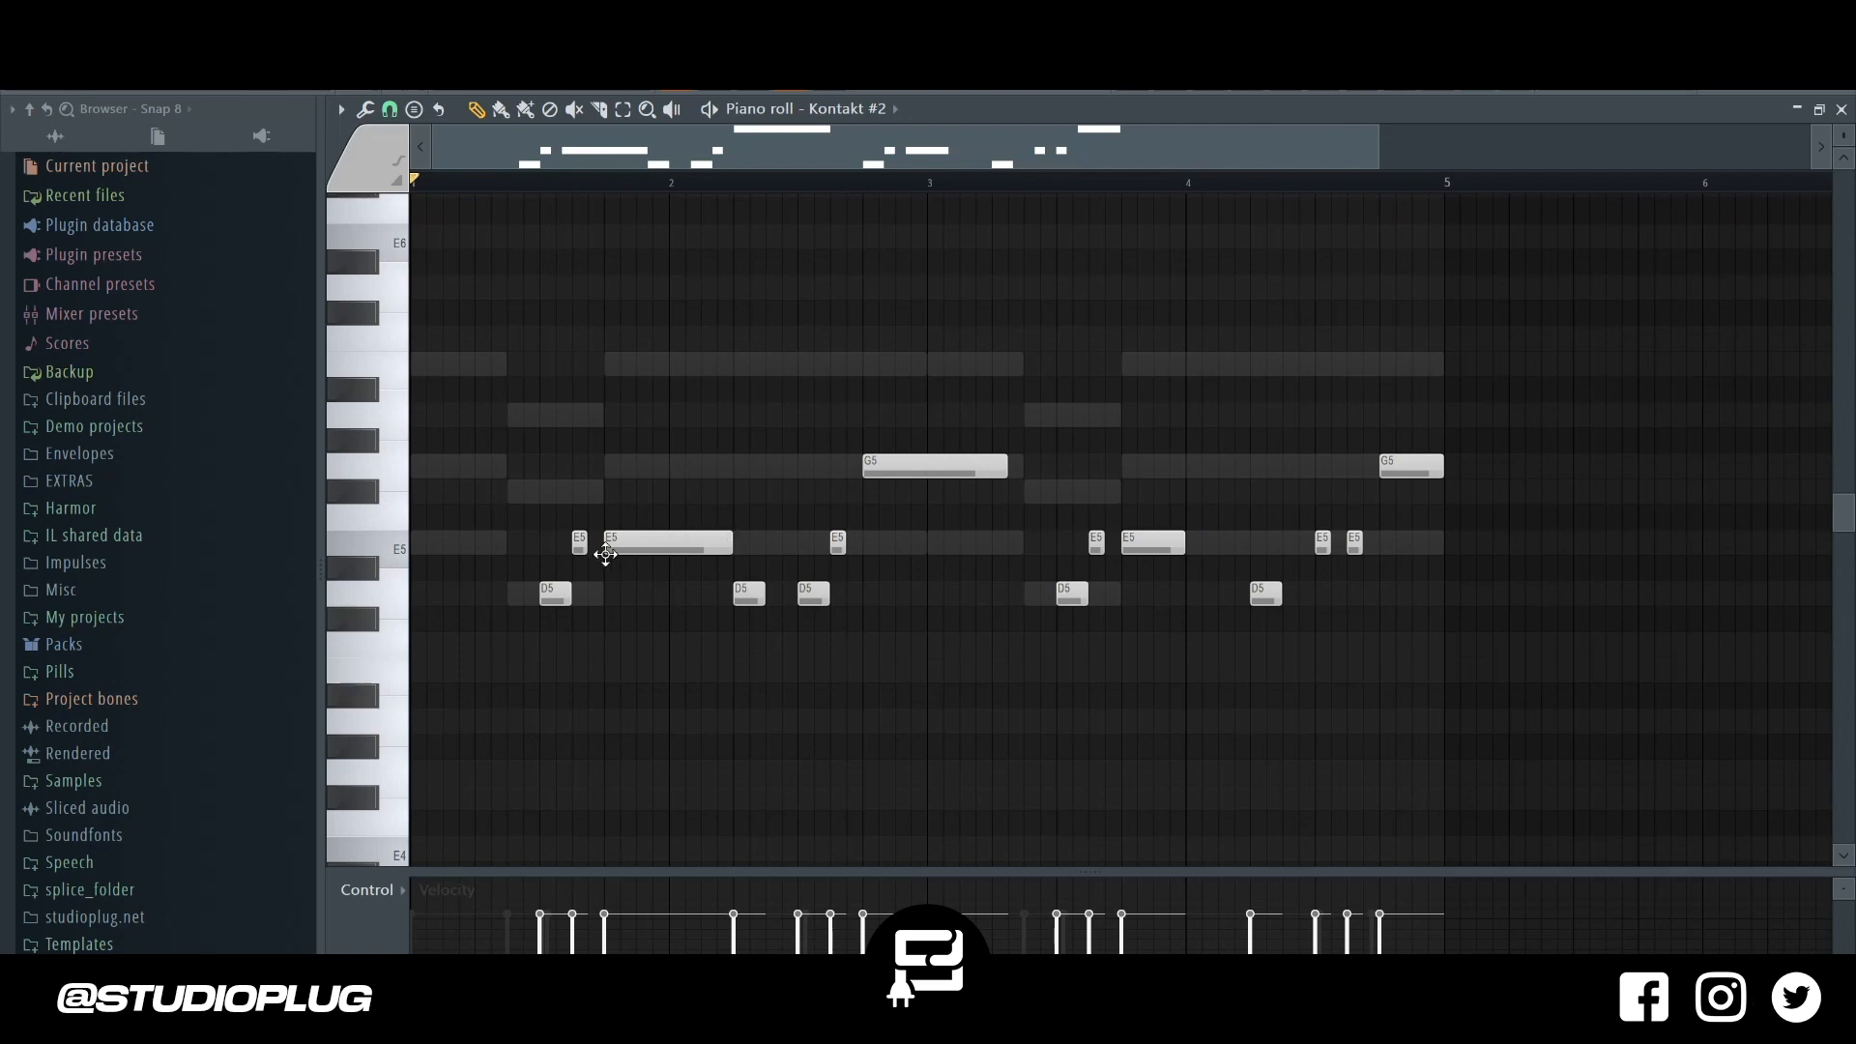
key("space")
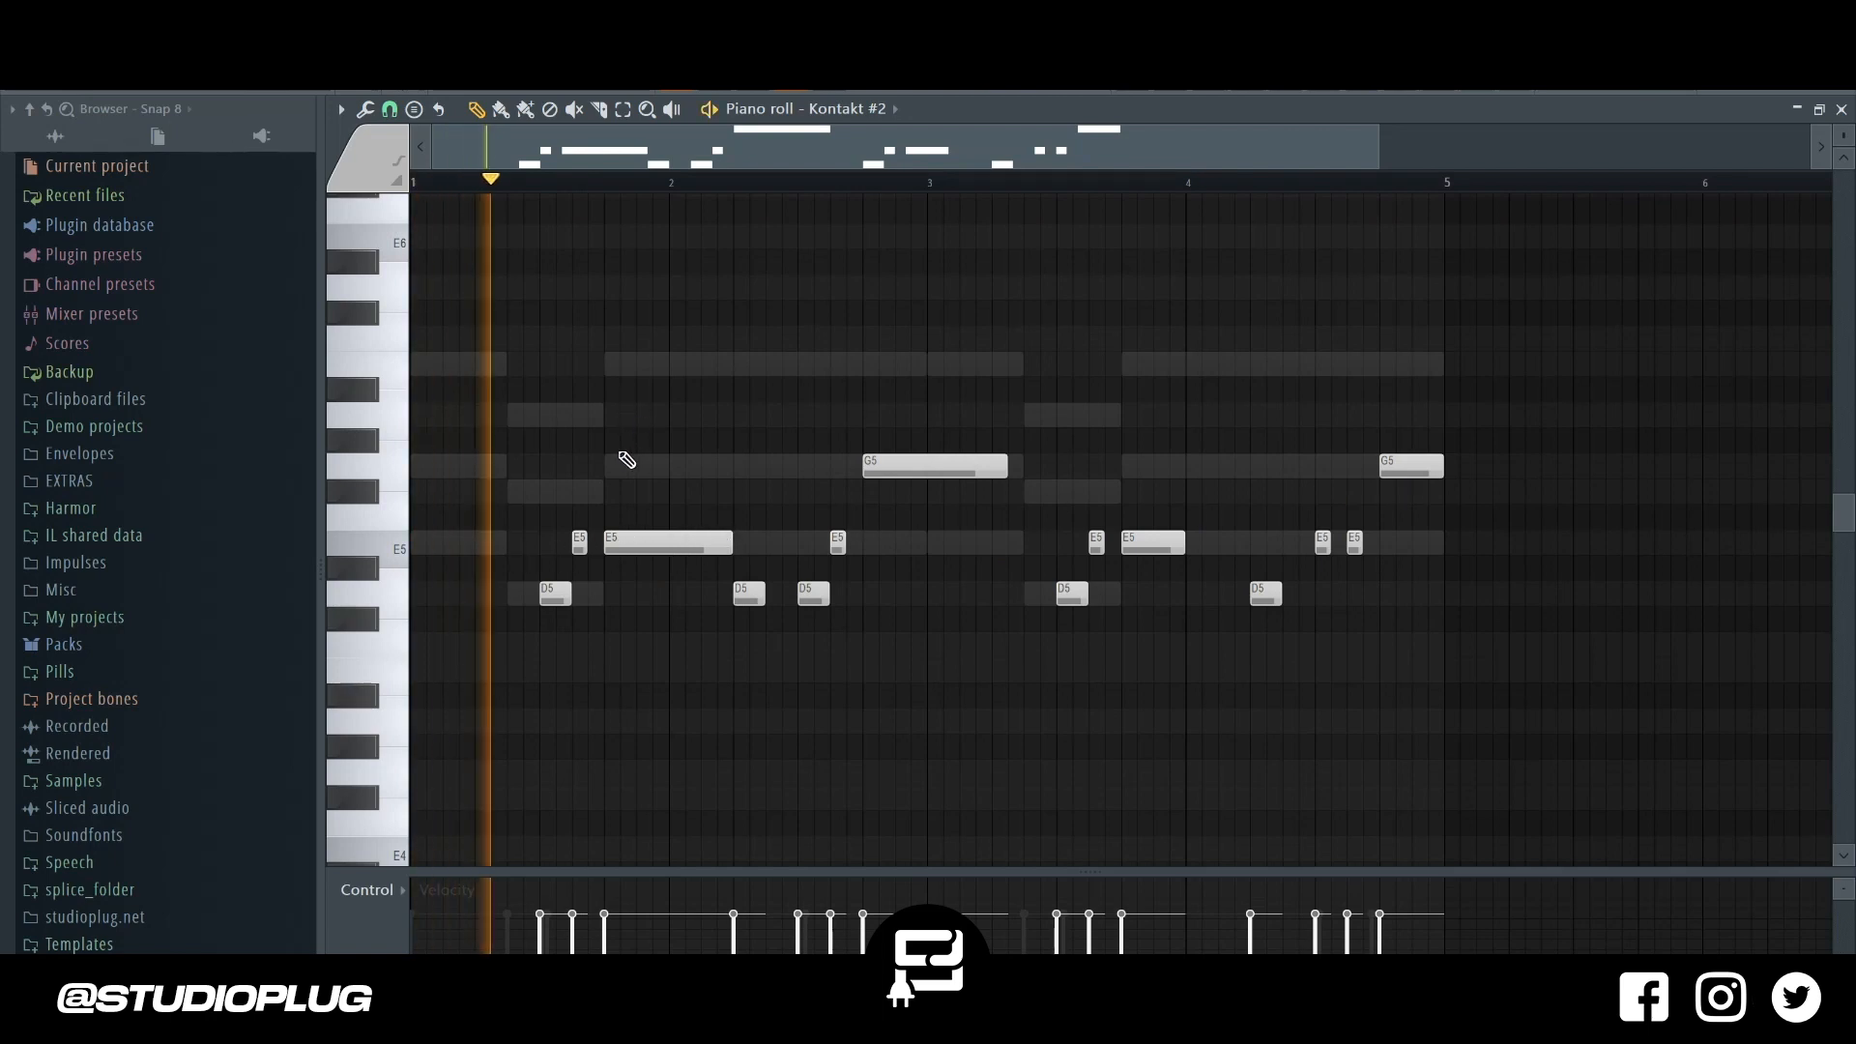
With the first guitar muted, lower bar 4's first E5 to D5 and lengthen the D5 and E5 notes around it.
key("F6")
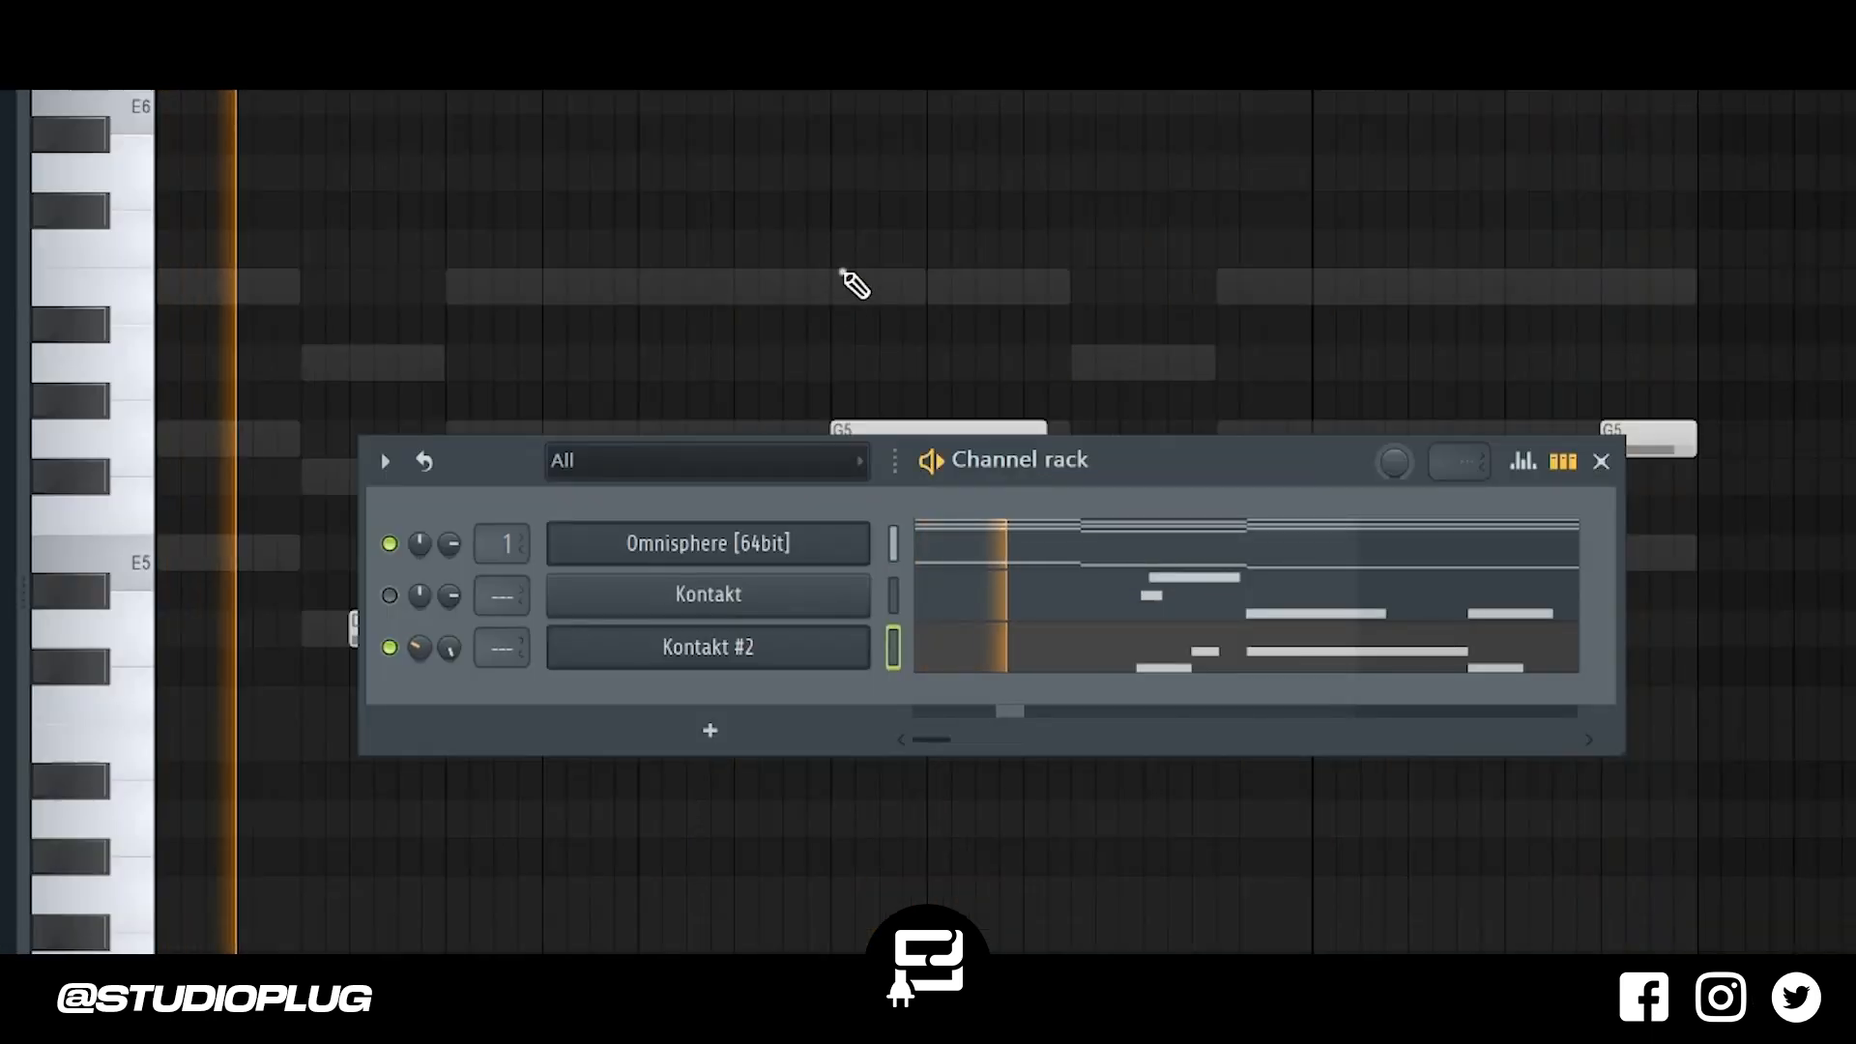
key("F6")
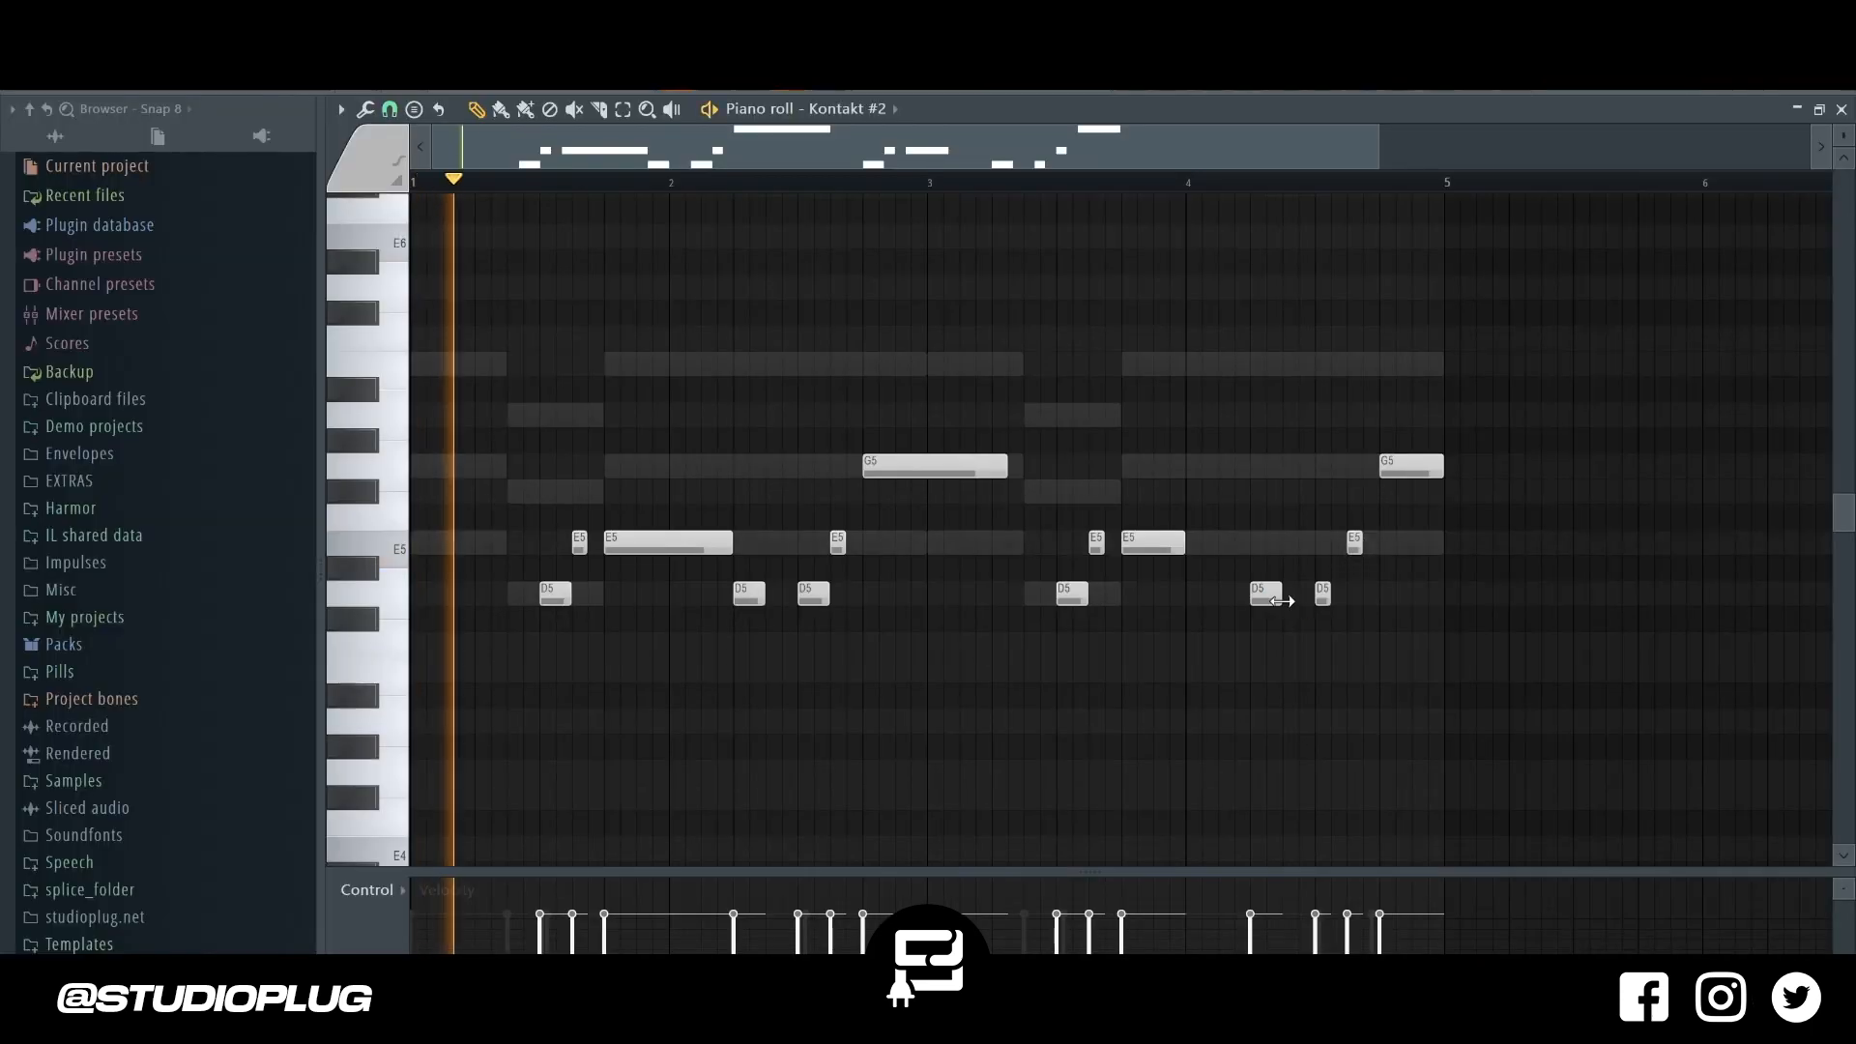
left_click_drag(1282, 601, 1374, 538)
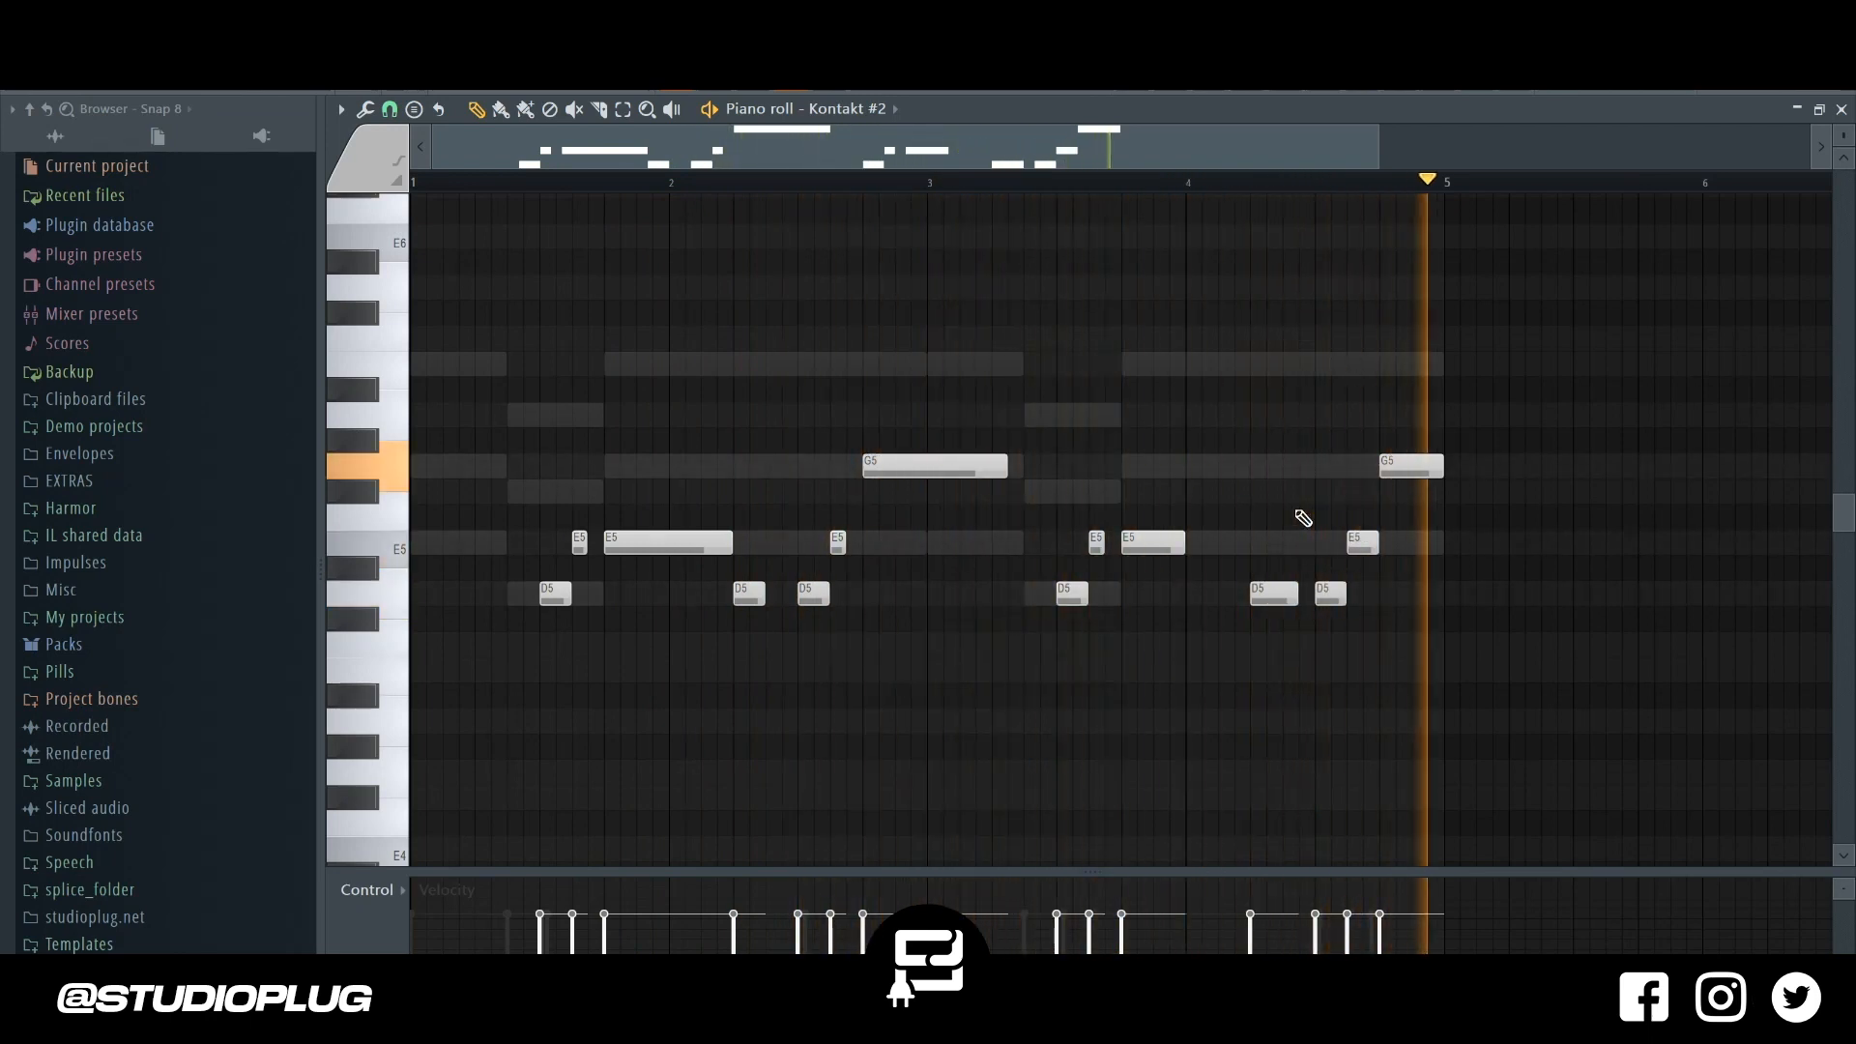
Unmute the first Kontakt guitar channel and pan it to the right.
key("F6")
left_click(568, 571)
left_click_drag(588, 573, 588, 541)
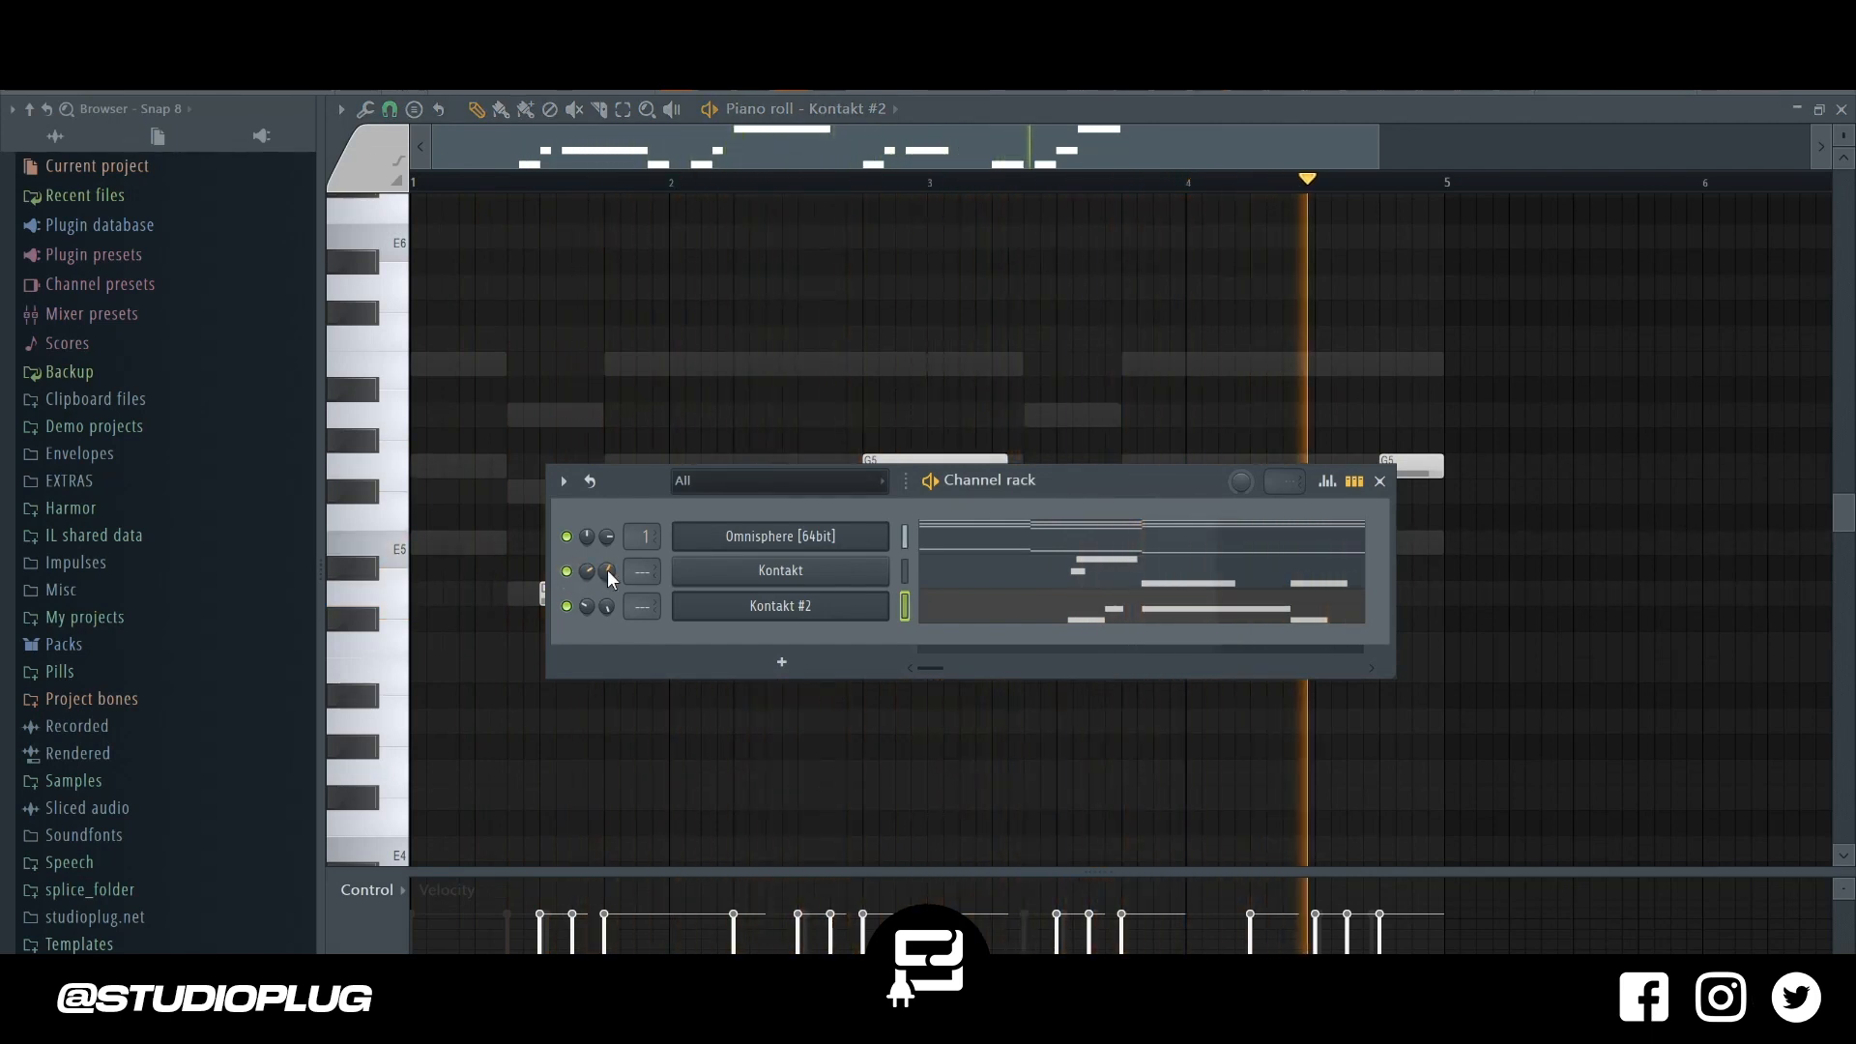
Open the StudioPlug - Limits (Mini Kit) folder within the studioplug.net Mini Kits.
left_click(147, 918)
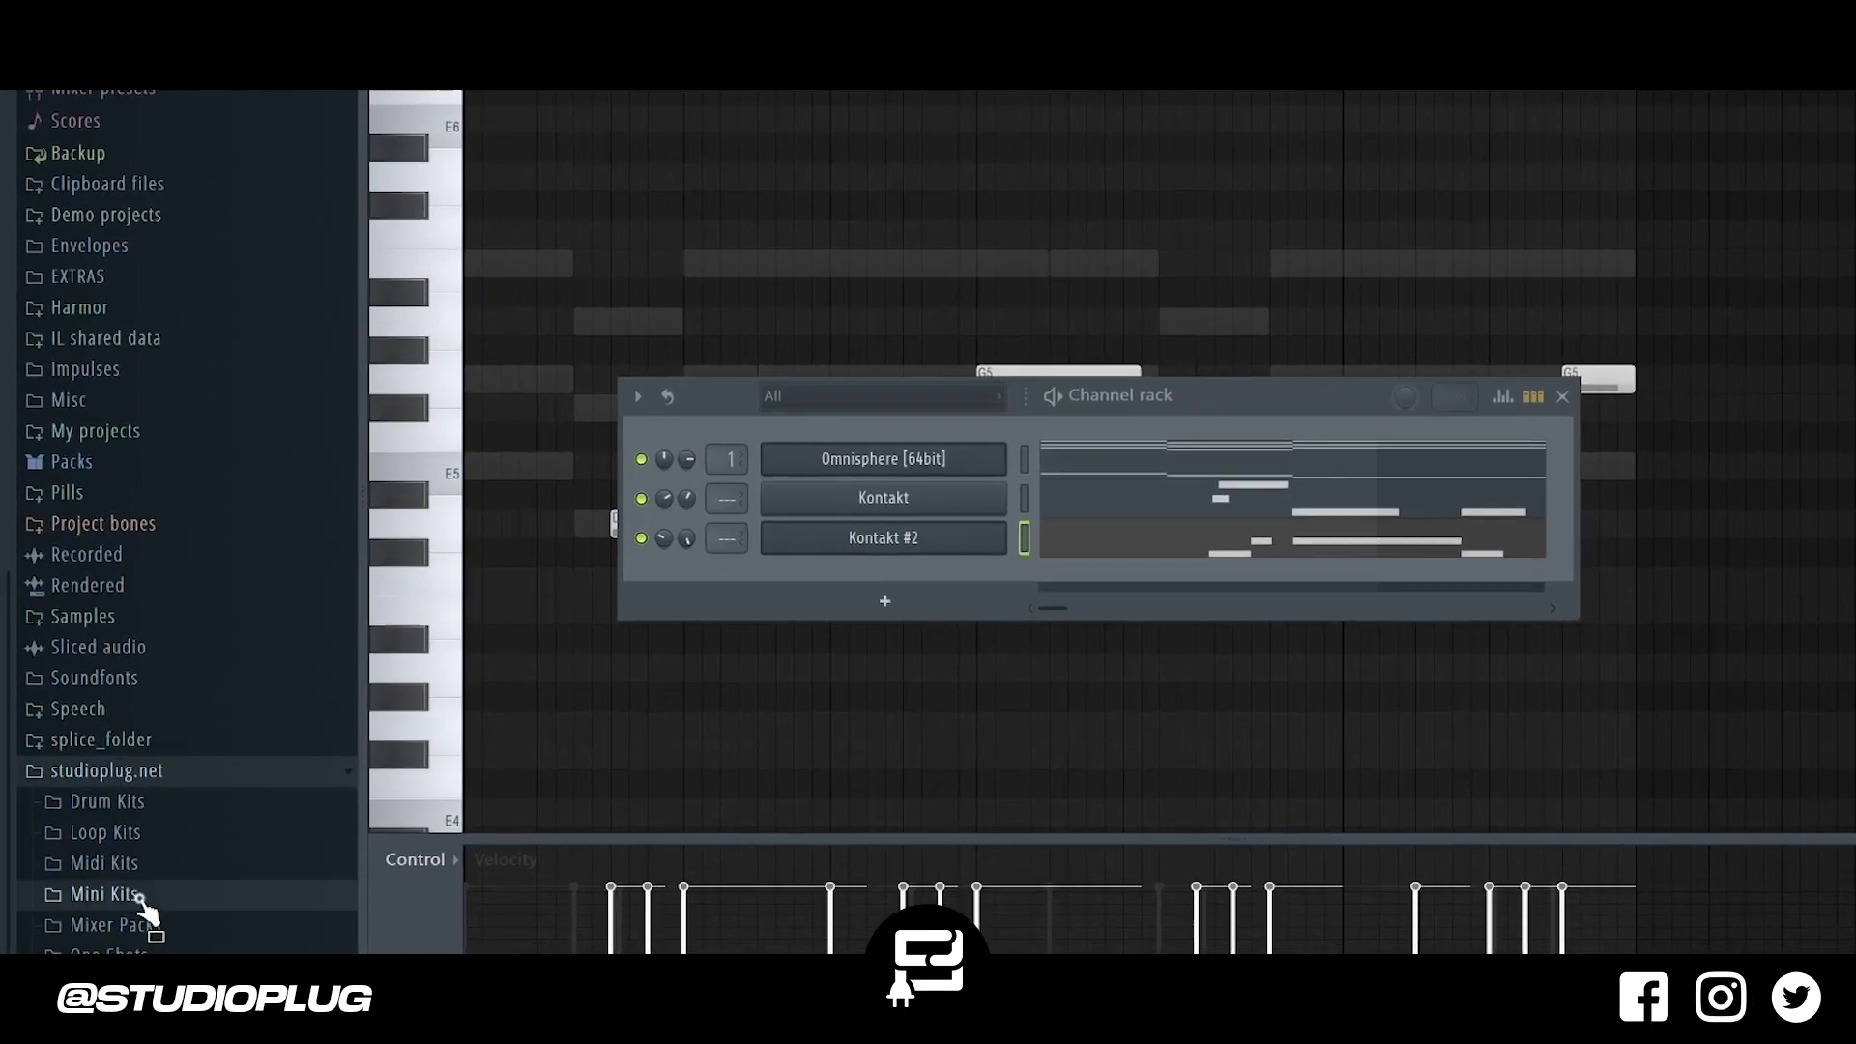
left_click(145, 909)
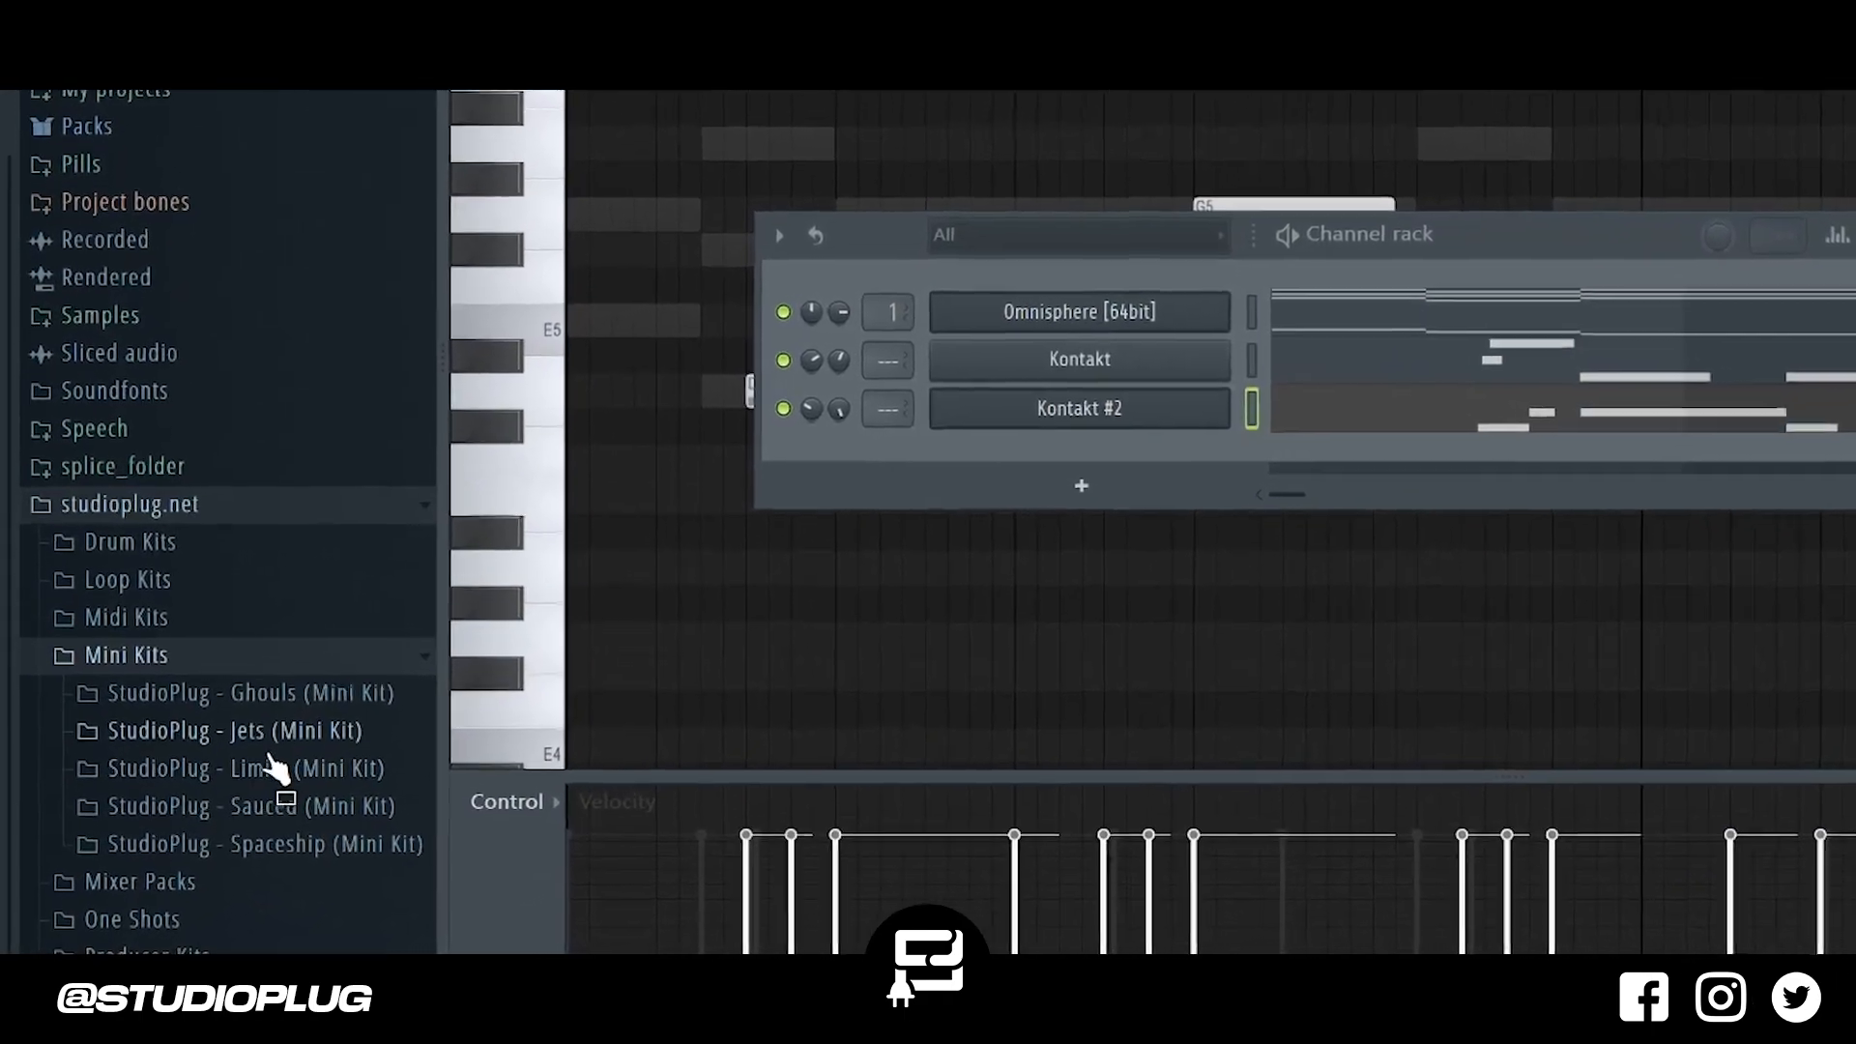
left_click(228, 786)
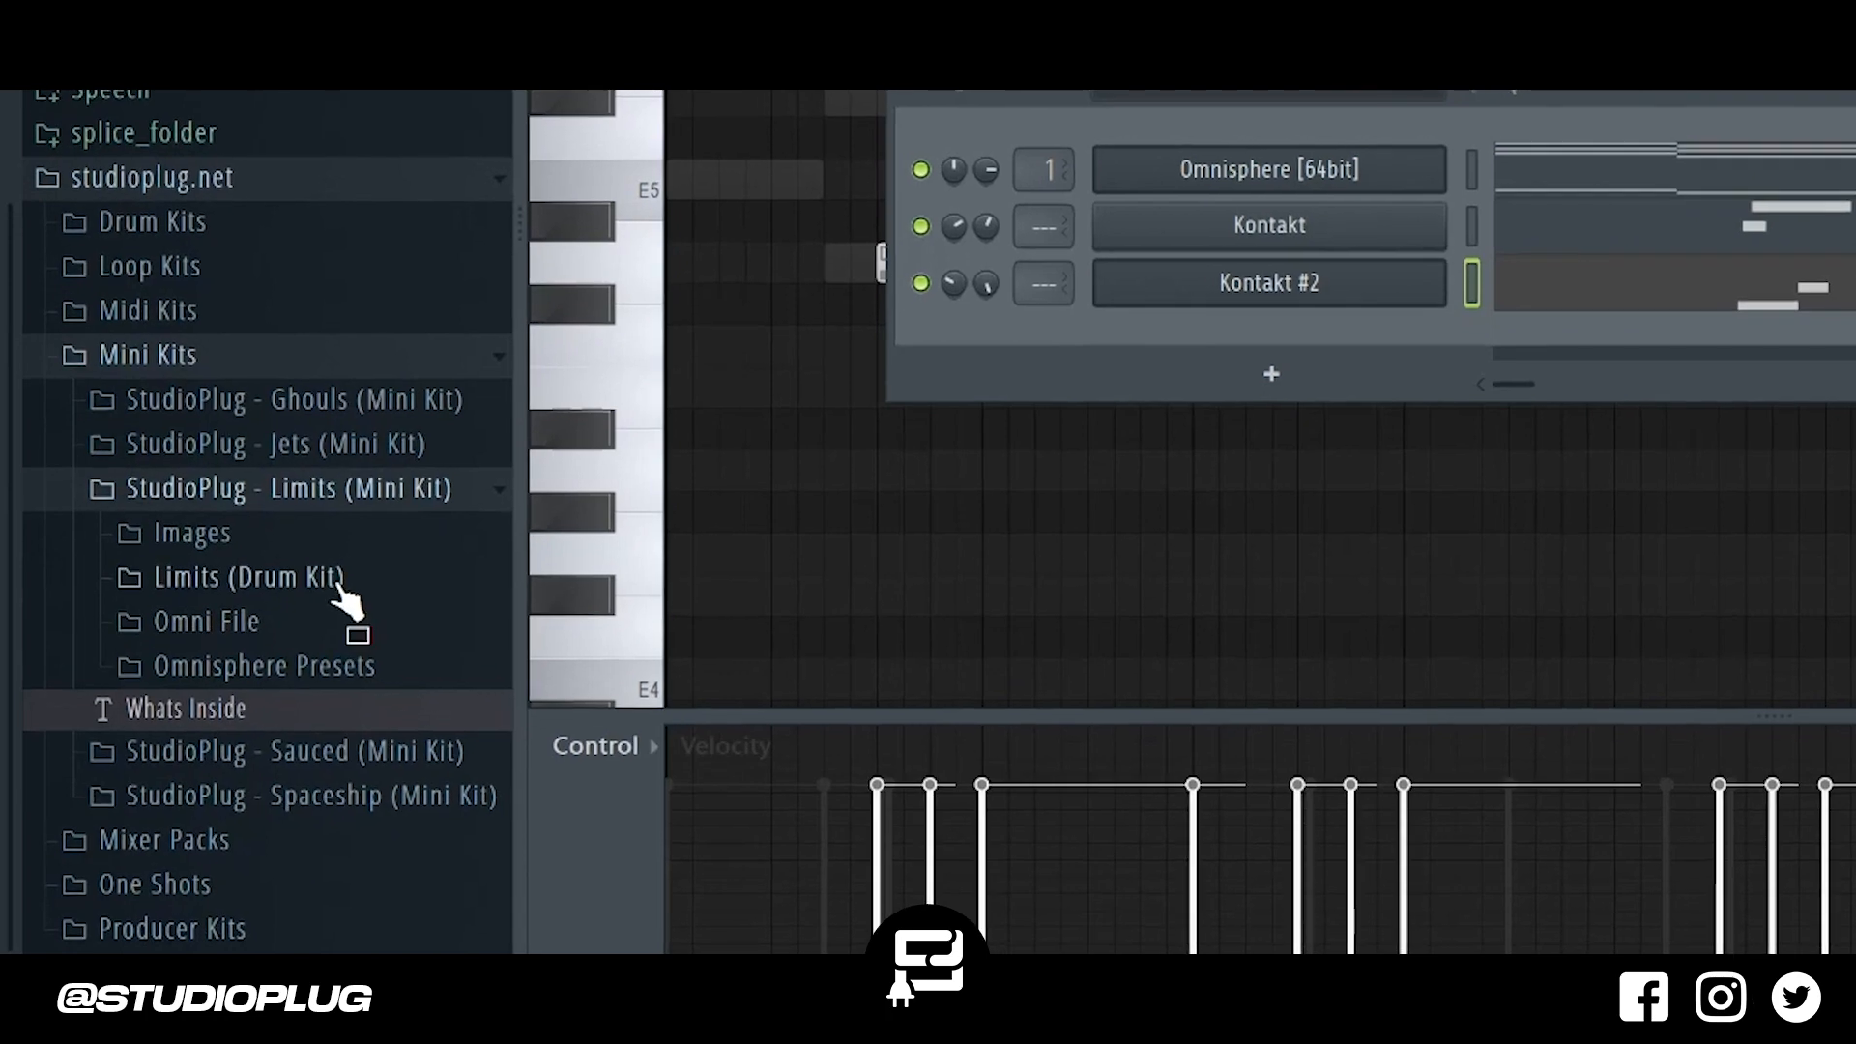
Play the beat and add sp - hounds (clap) from the Limits drum kit's Claps folder as a new channel.
left_click(320, 600)
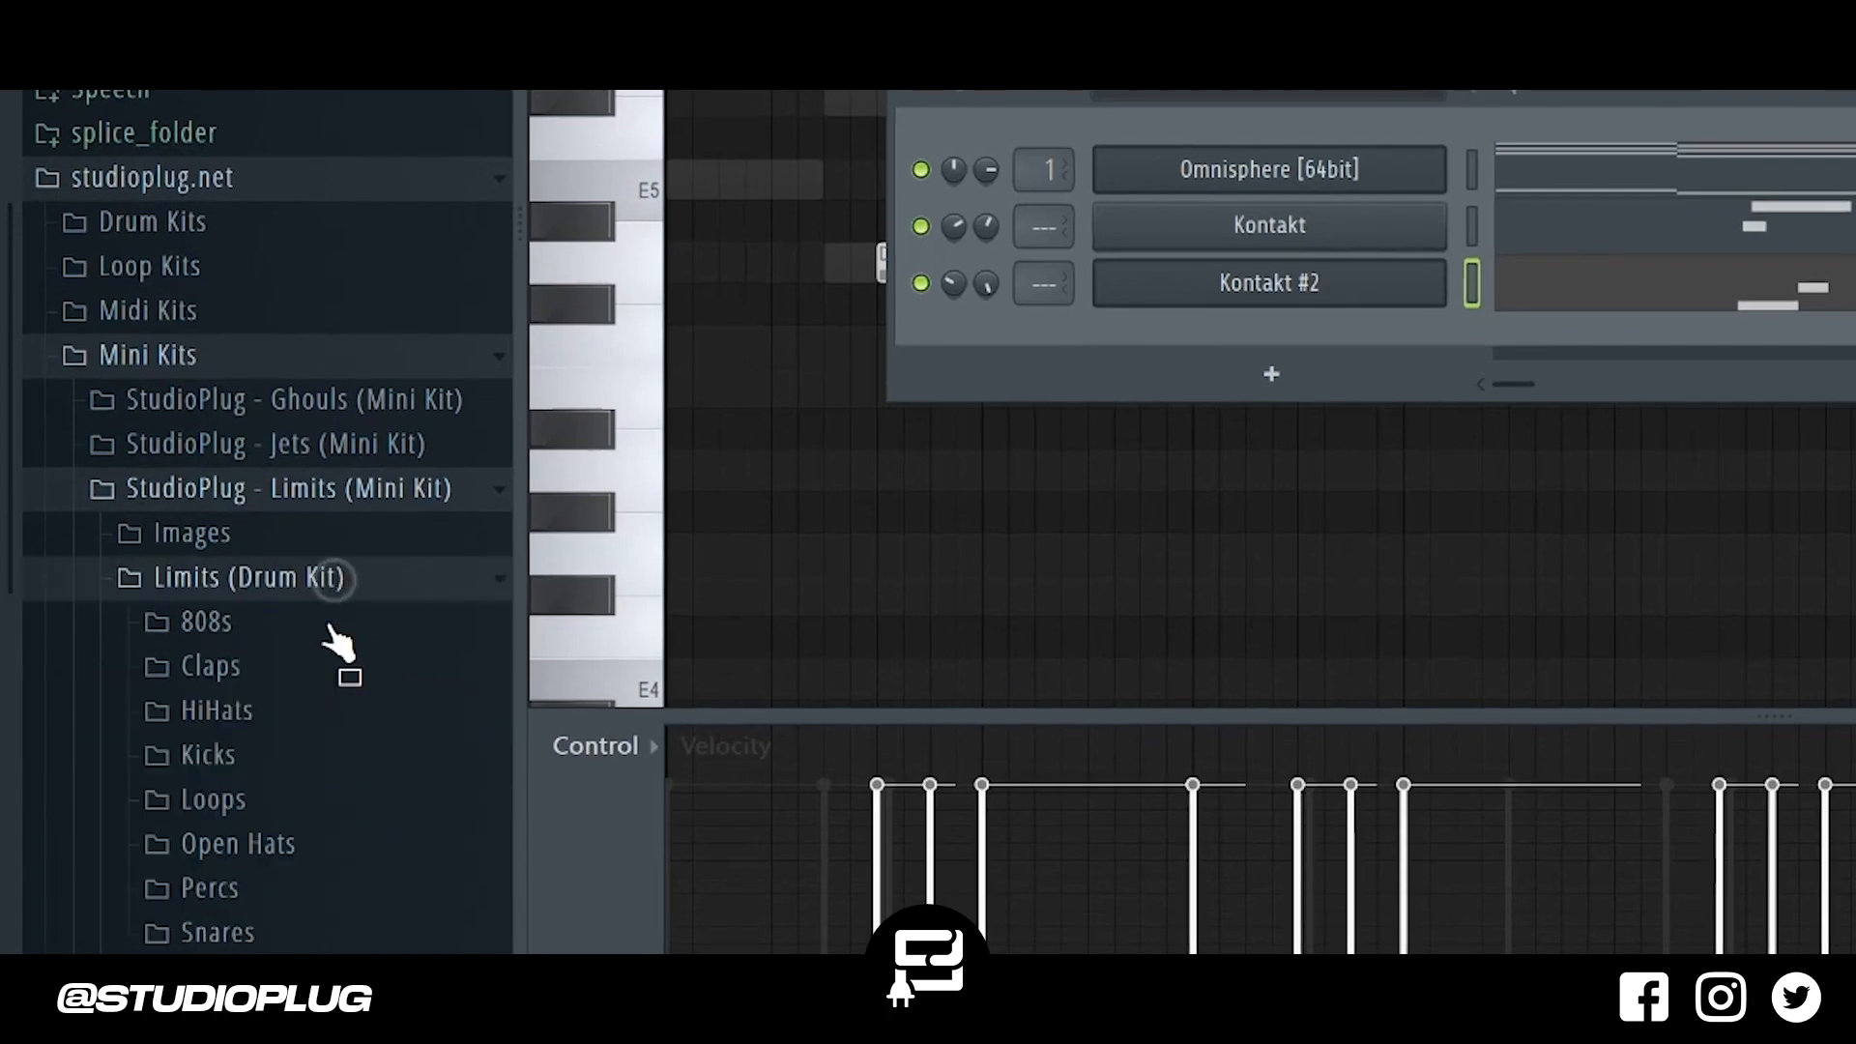
left_click(295, 677)
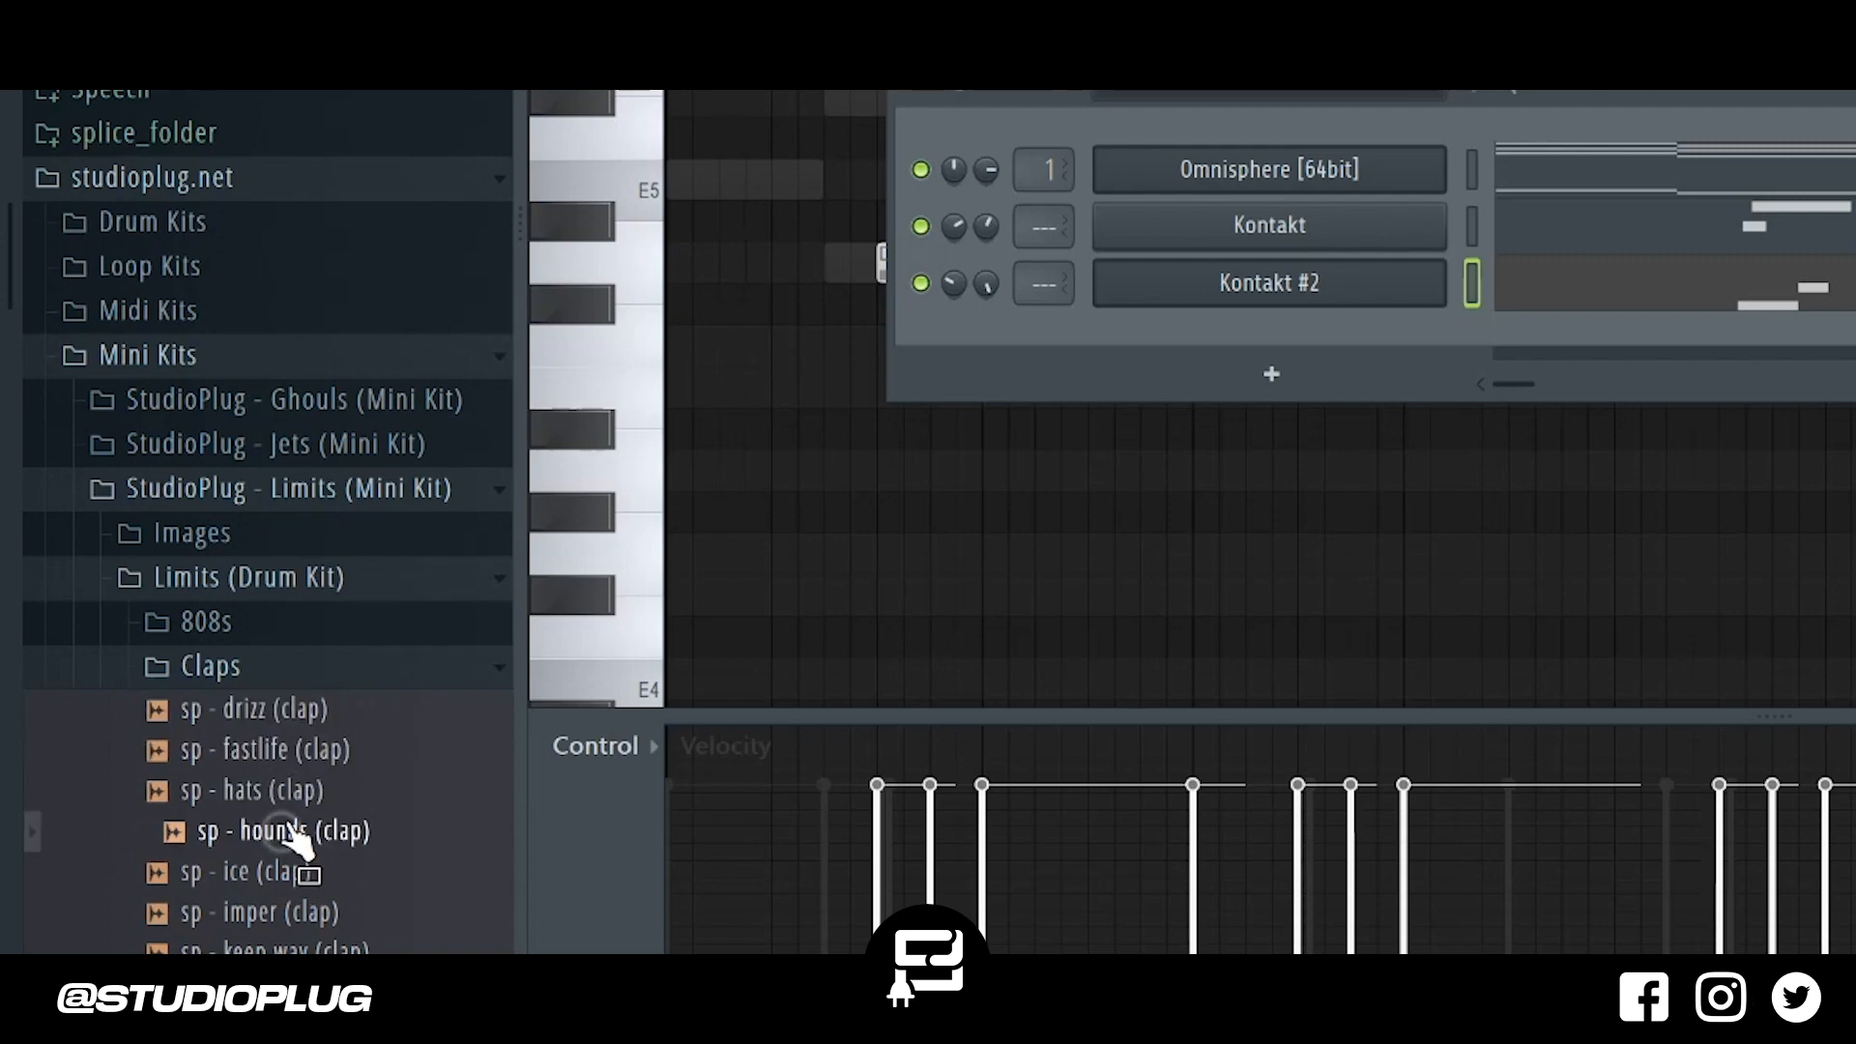
key("space")
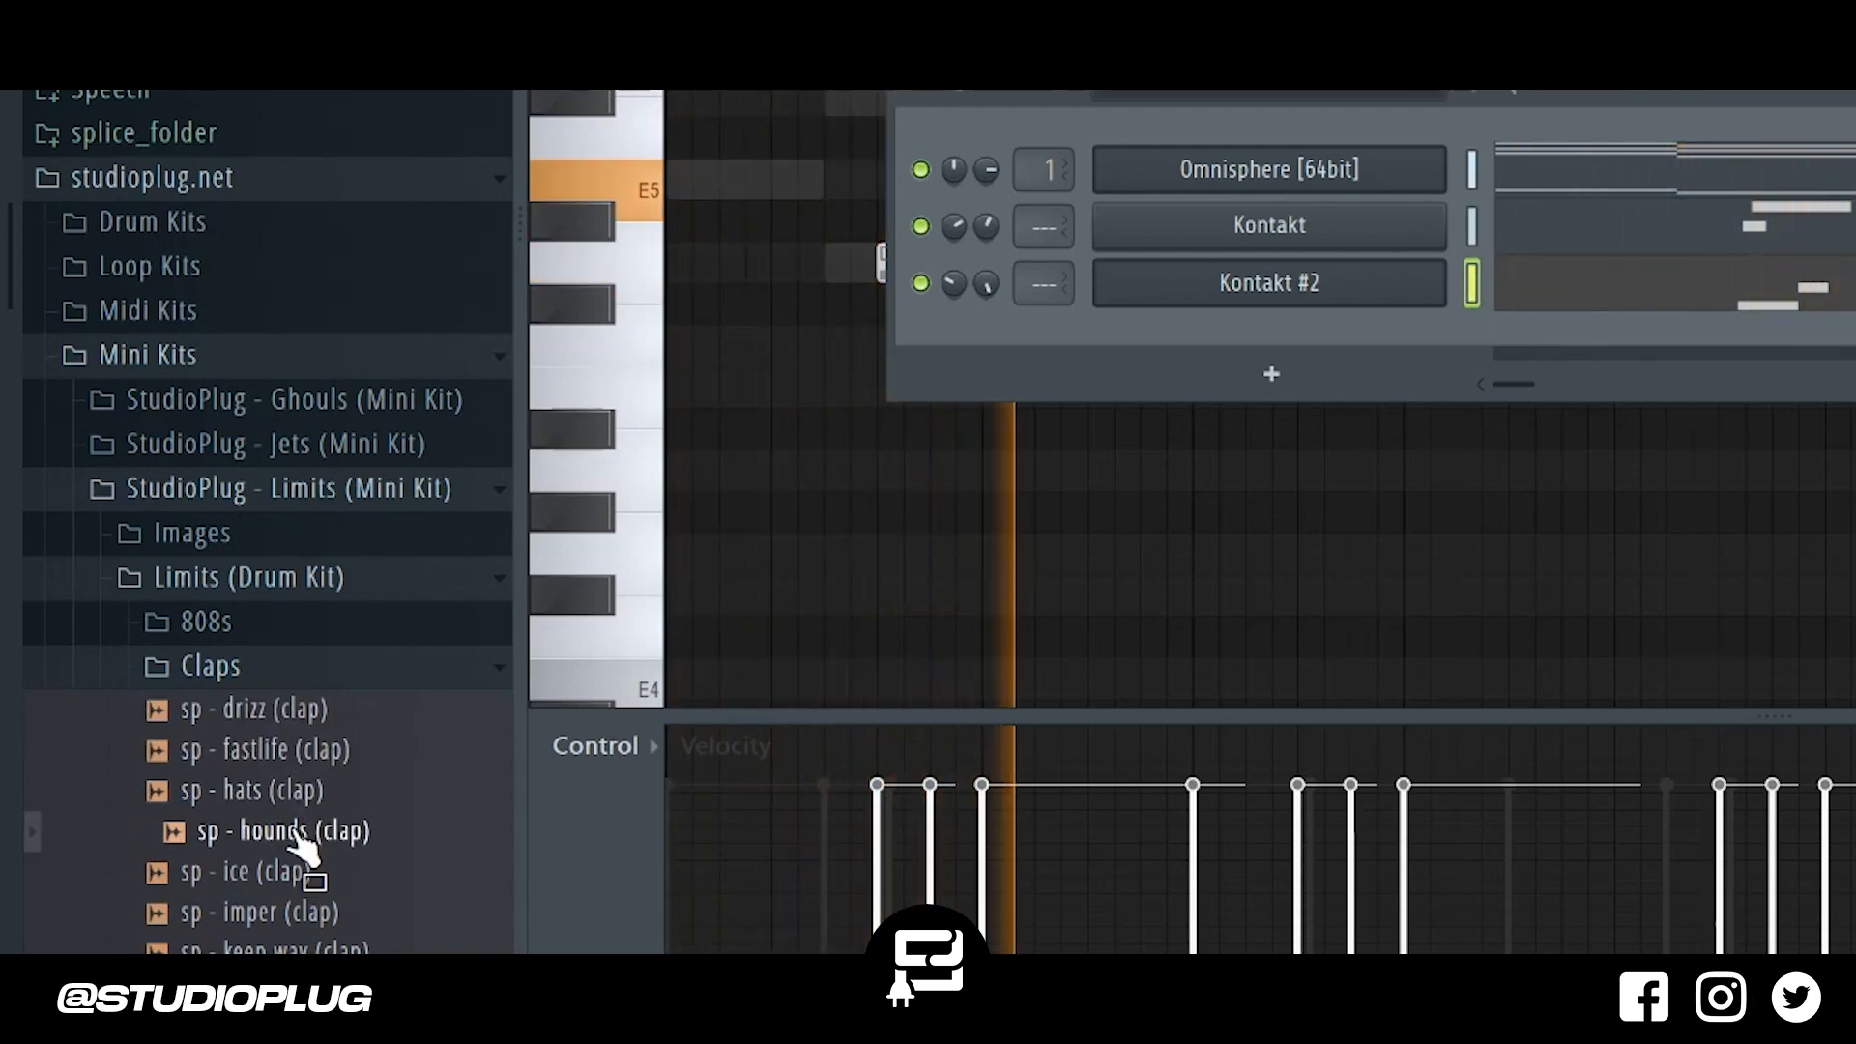
left_click_drag(302, 841, 1117, 348)
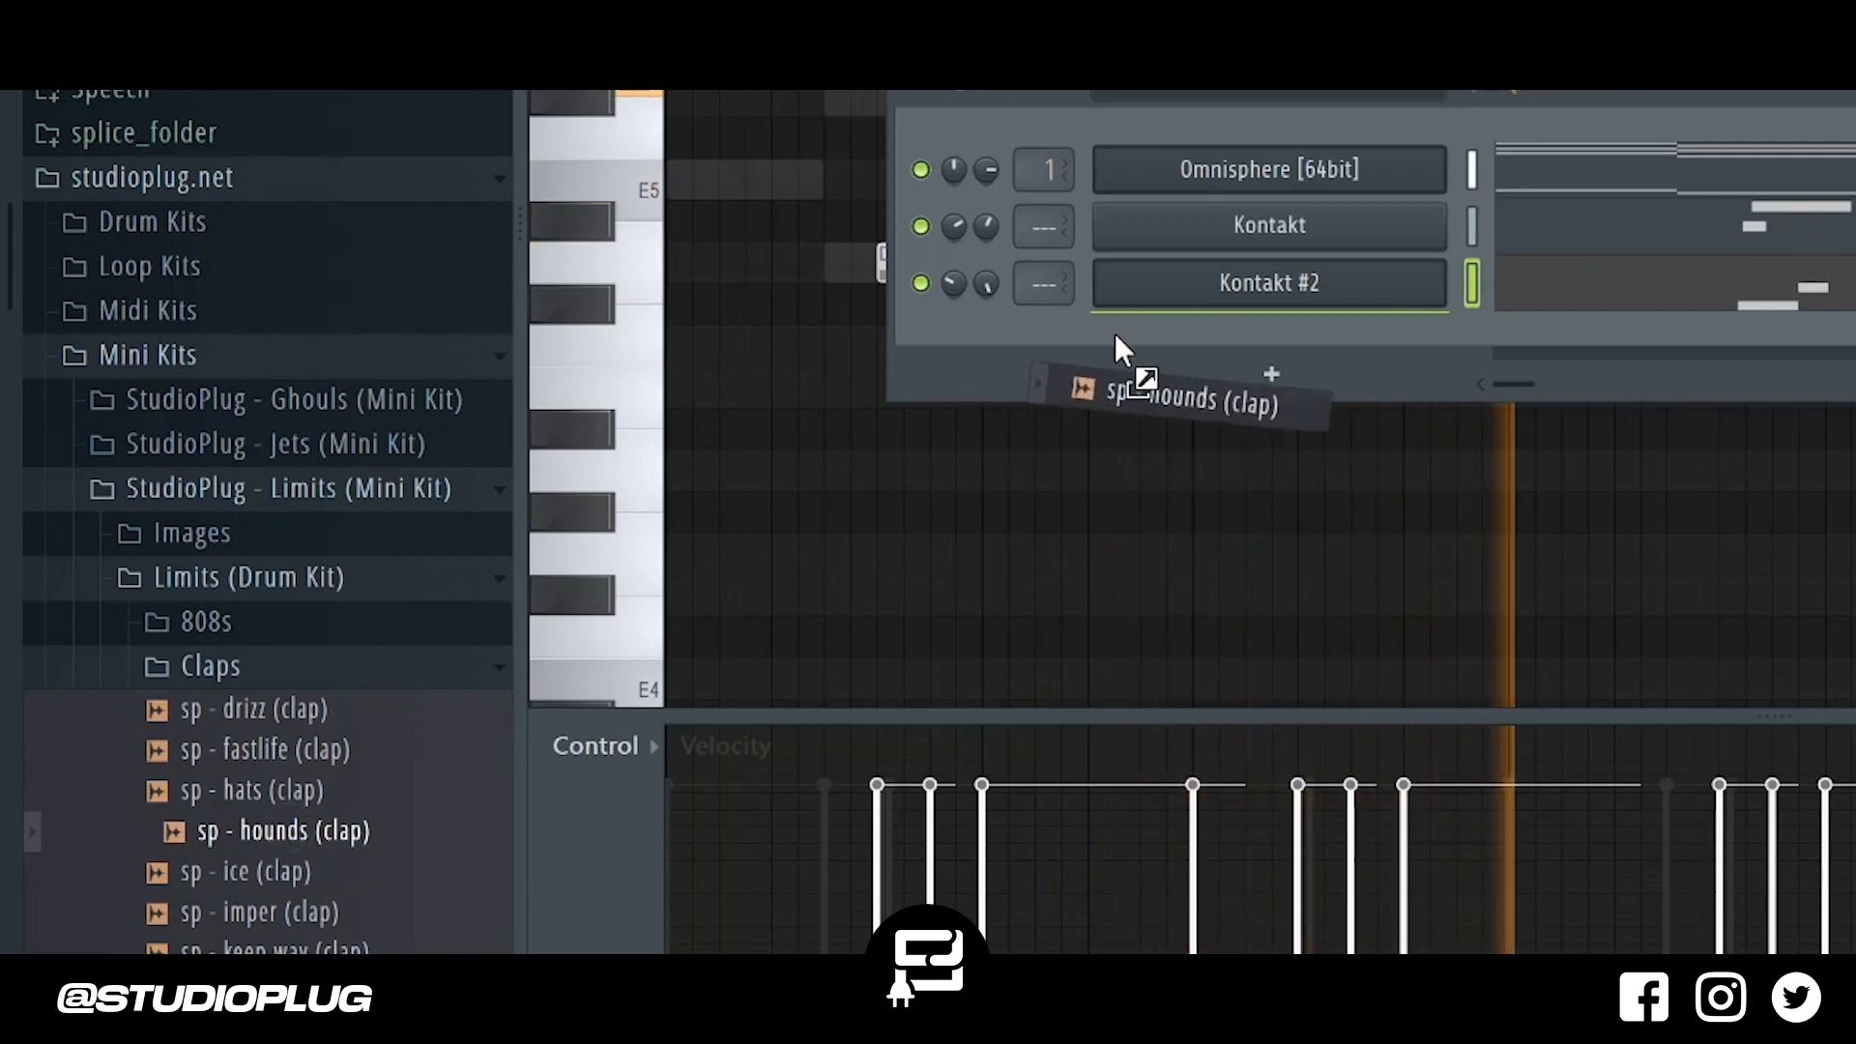
Place a clap on the third beat of each of the four bars in the piano roll, then play it back.
left_click(1749, 340)
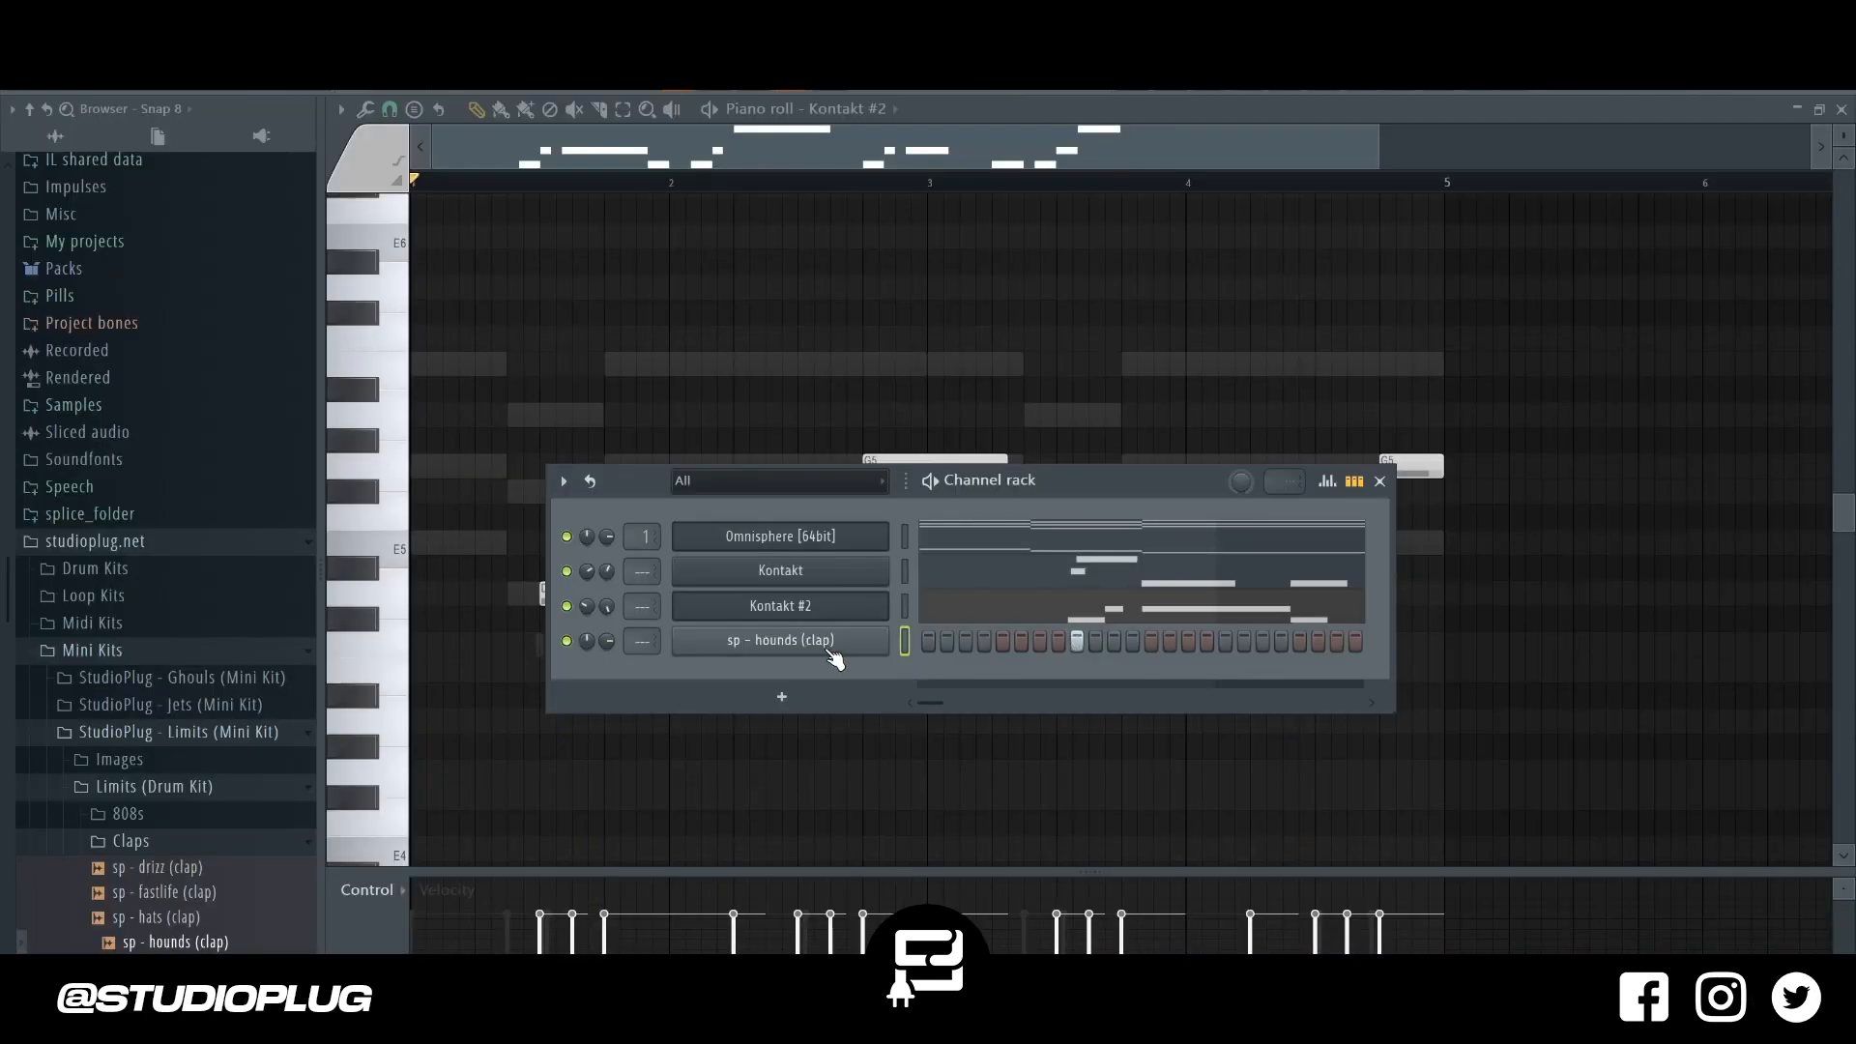
right_click(831, 653)
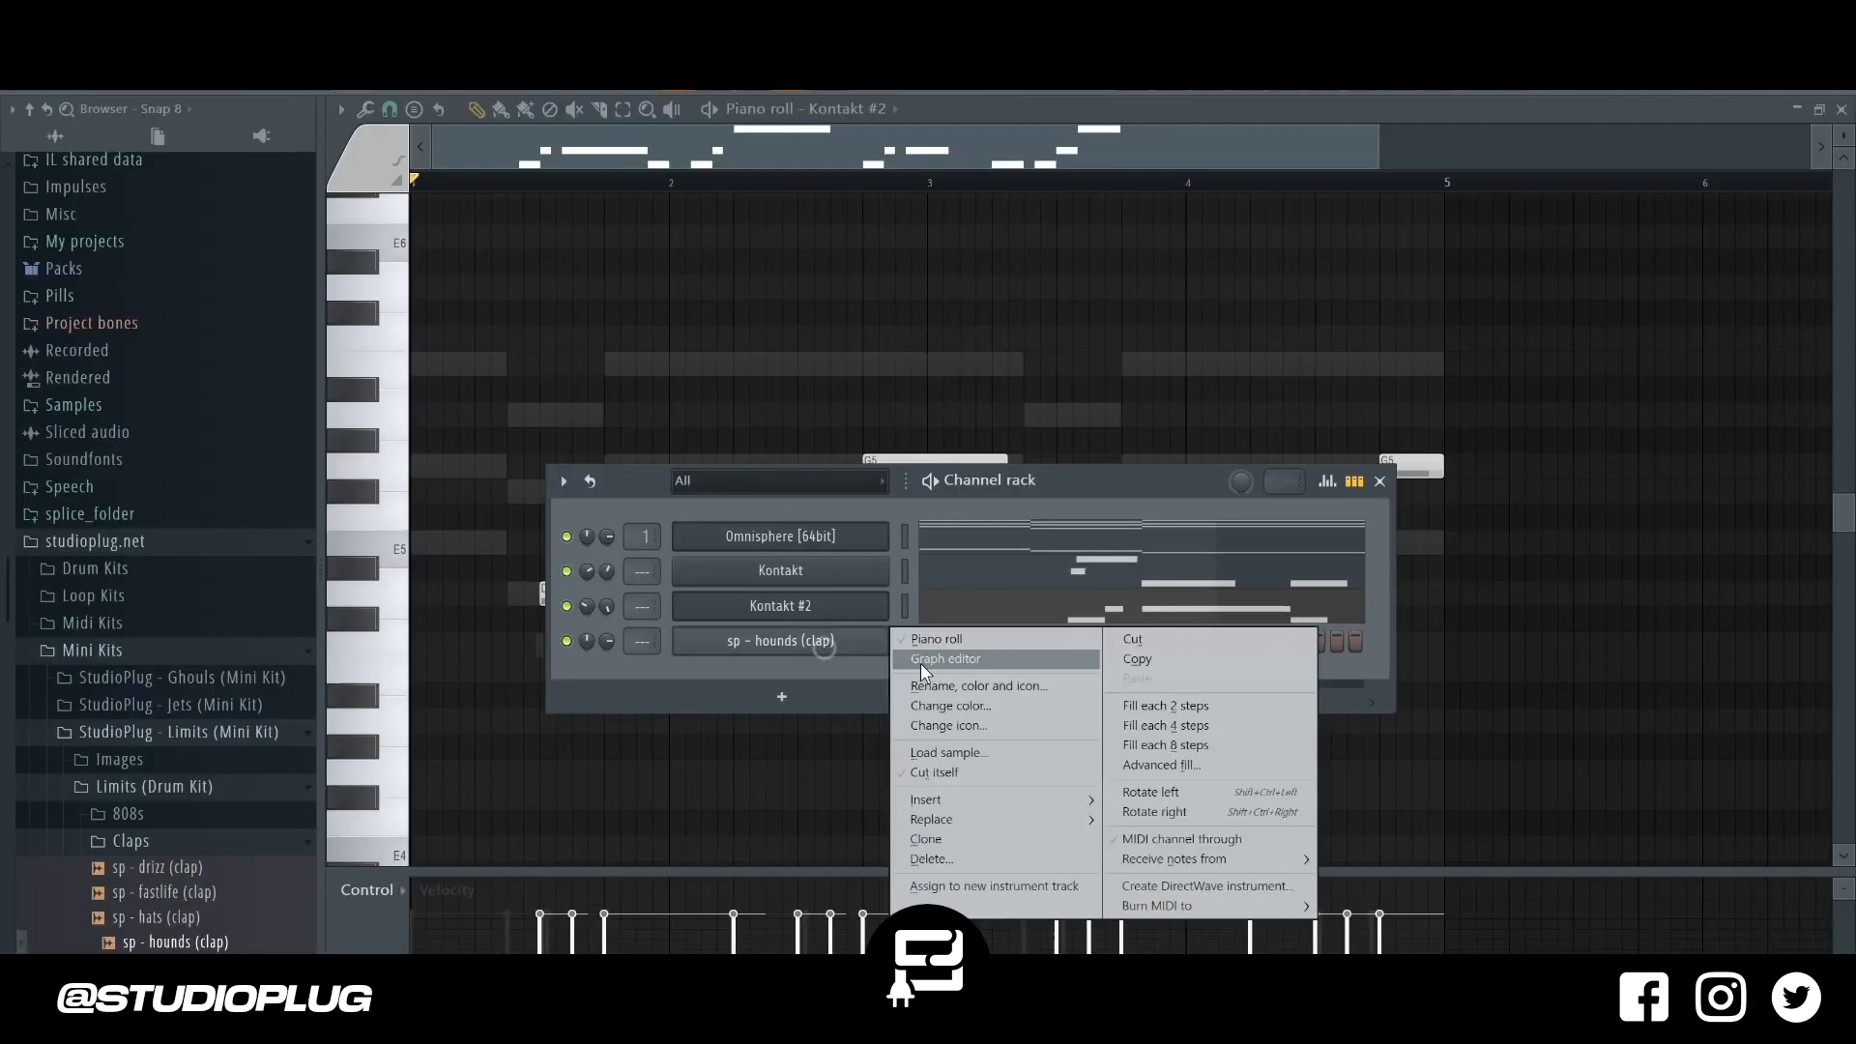
left_click(933, 640)
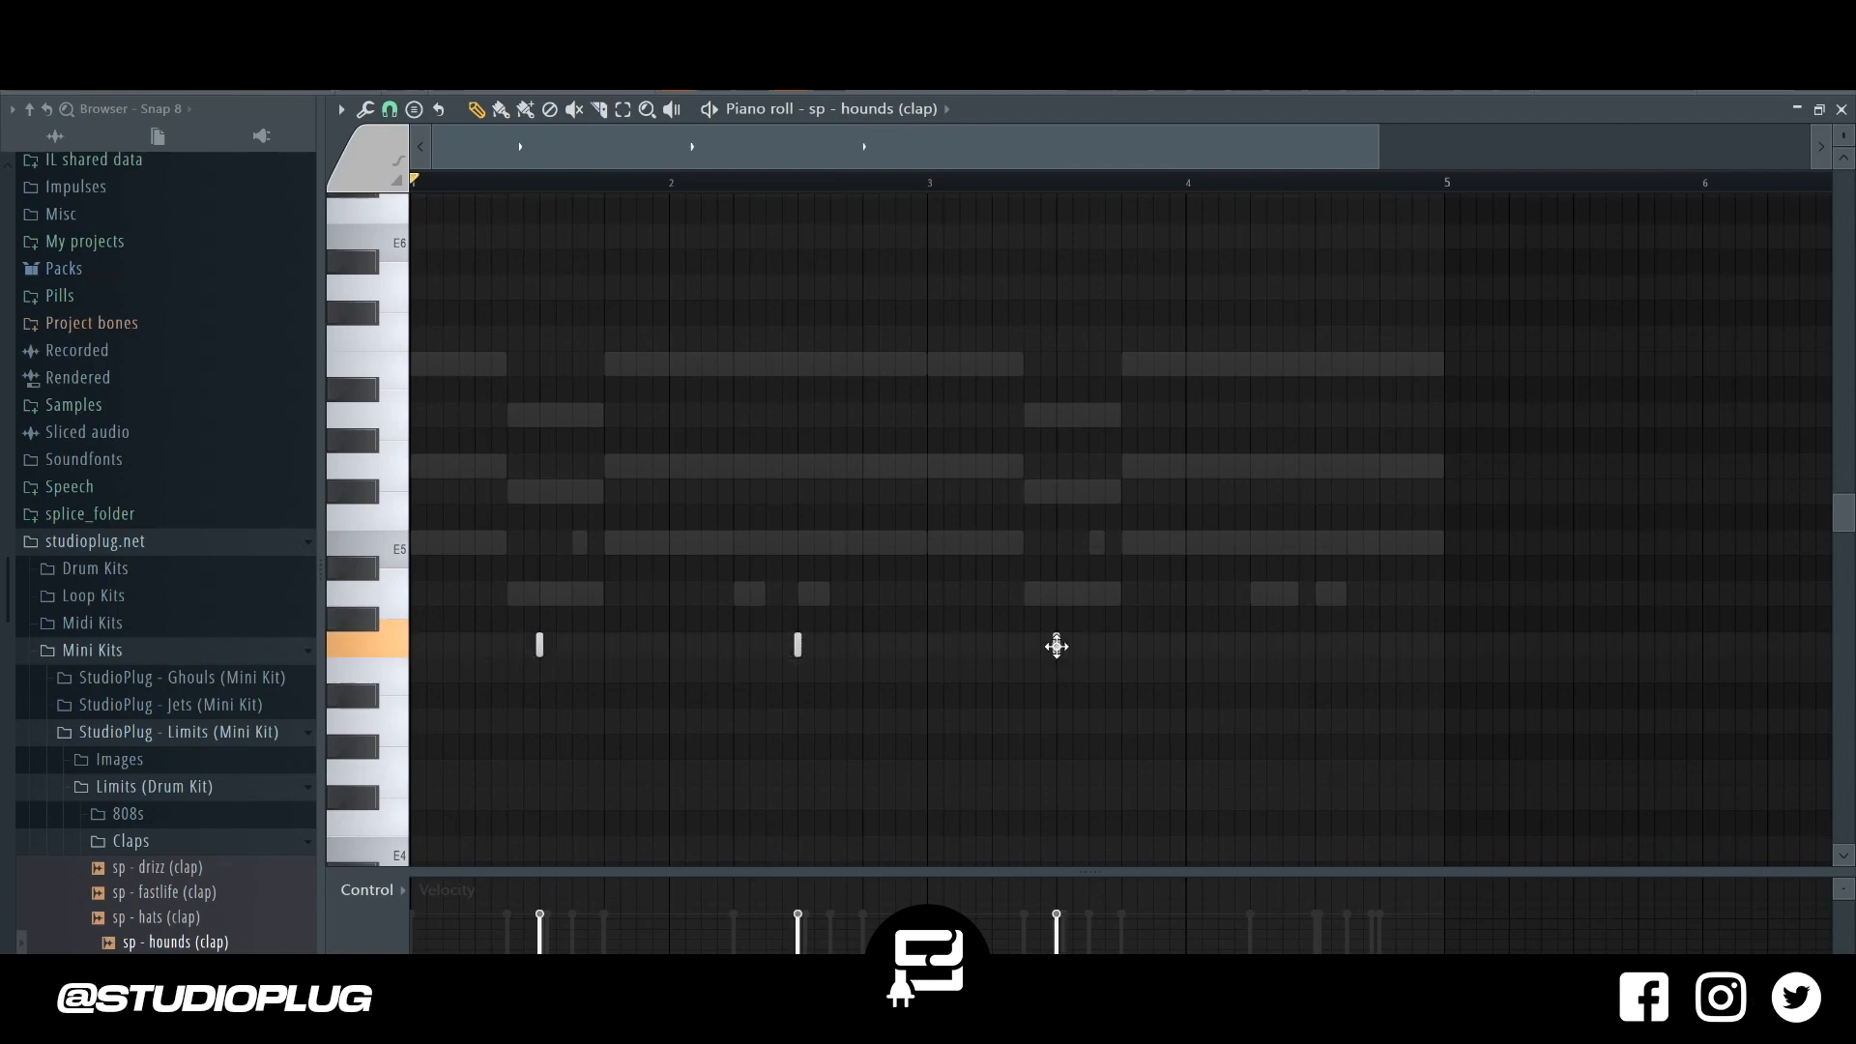
key("space")
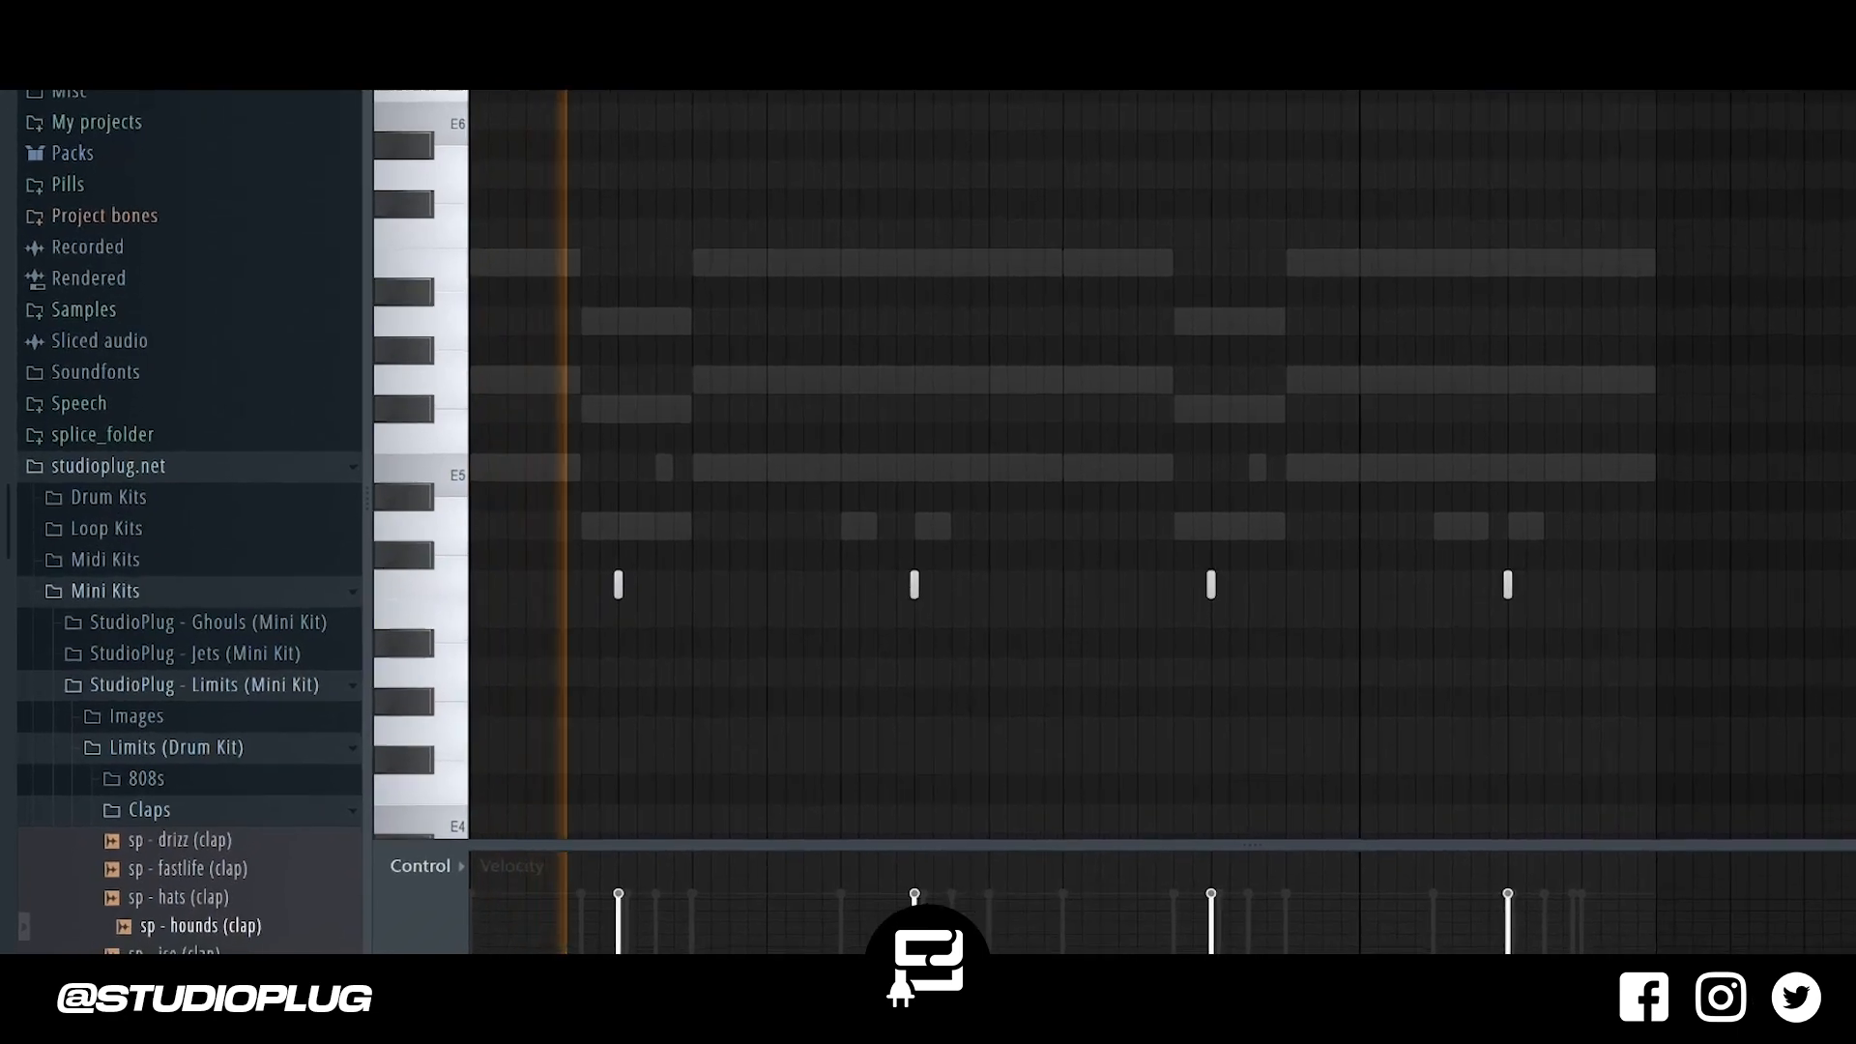
Add sp - docks (hihat) from the Limits drum kit as a new channel and fill it every 2 steps.
key("F6")
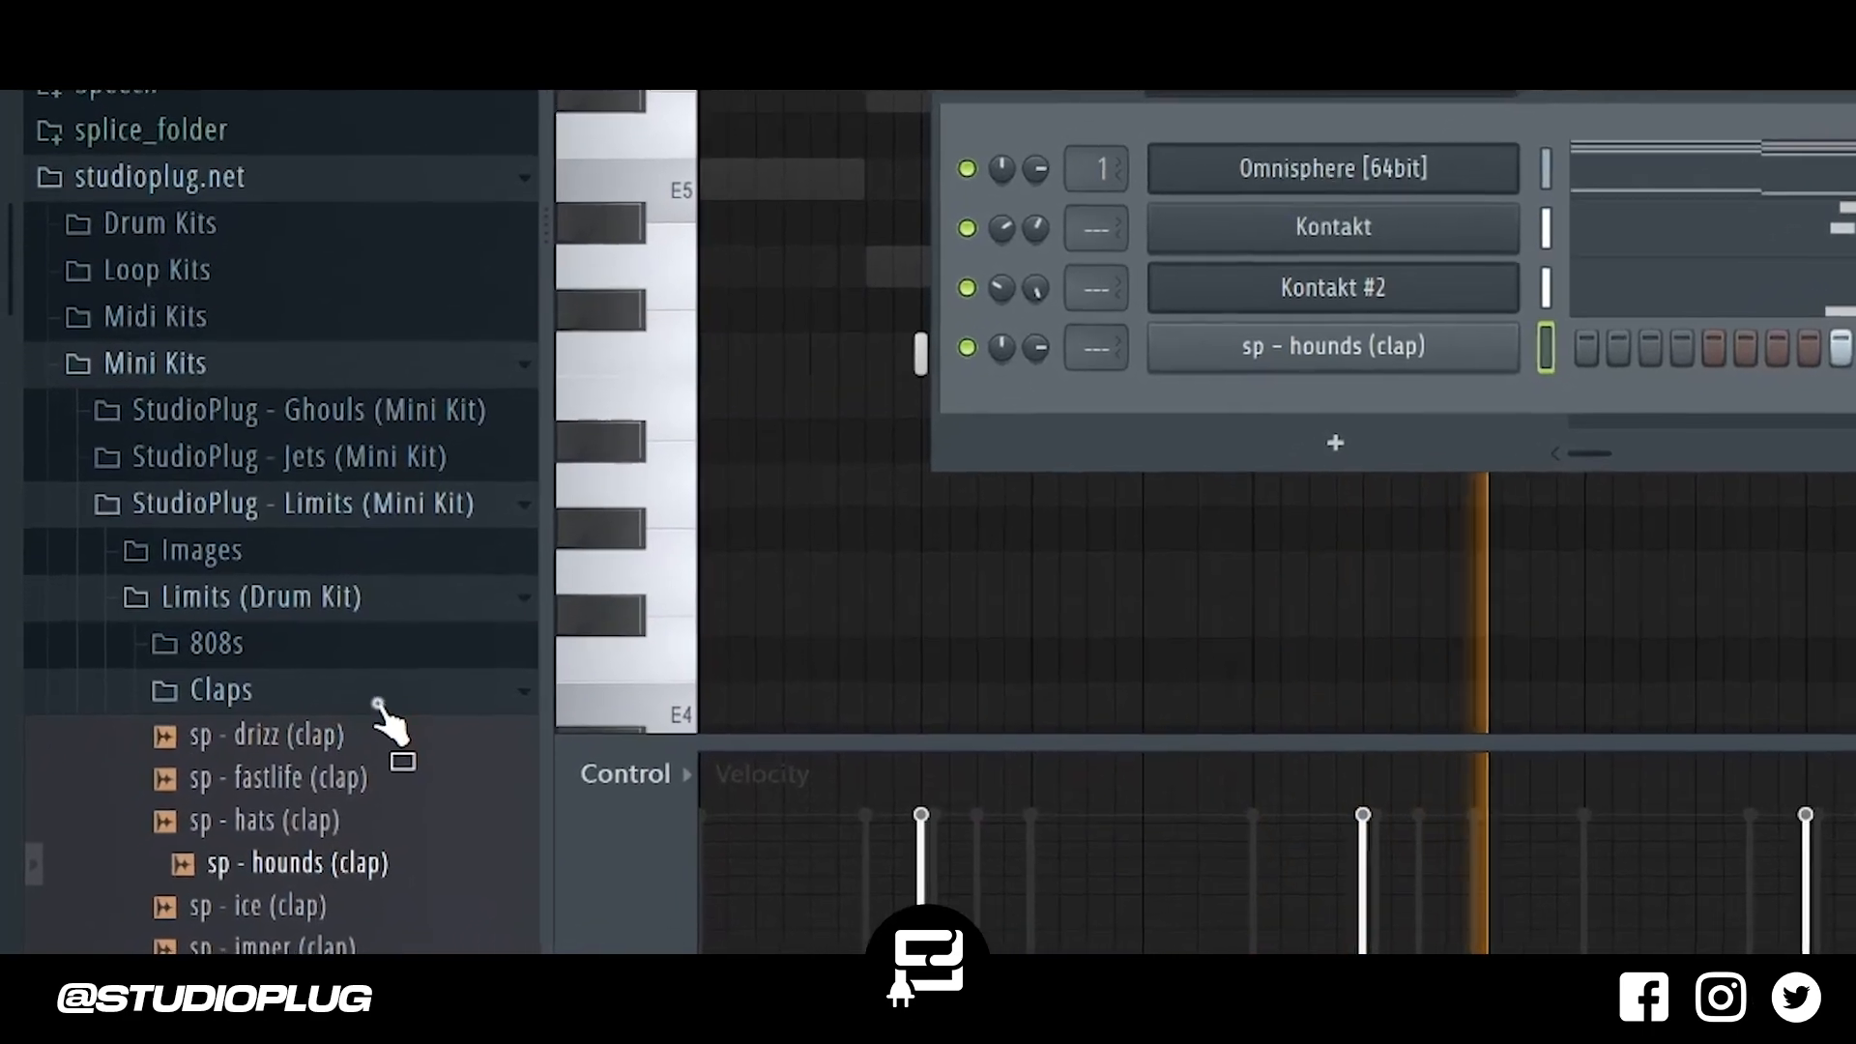
left_click(292, 762)
left_click(309, 716)
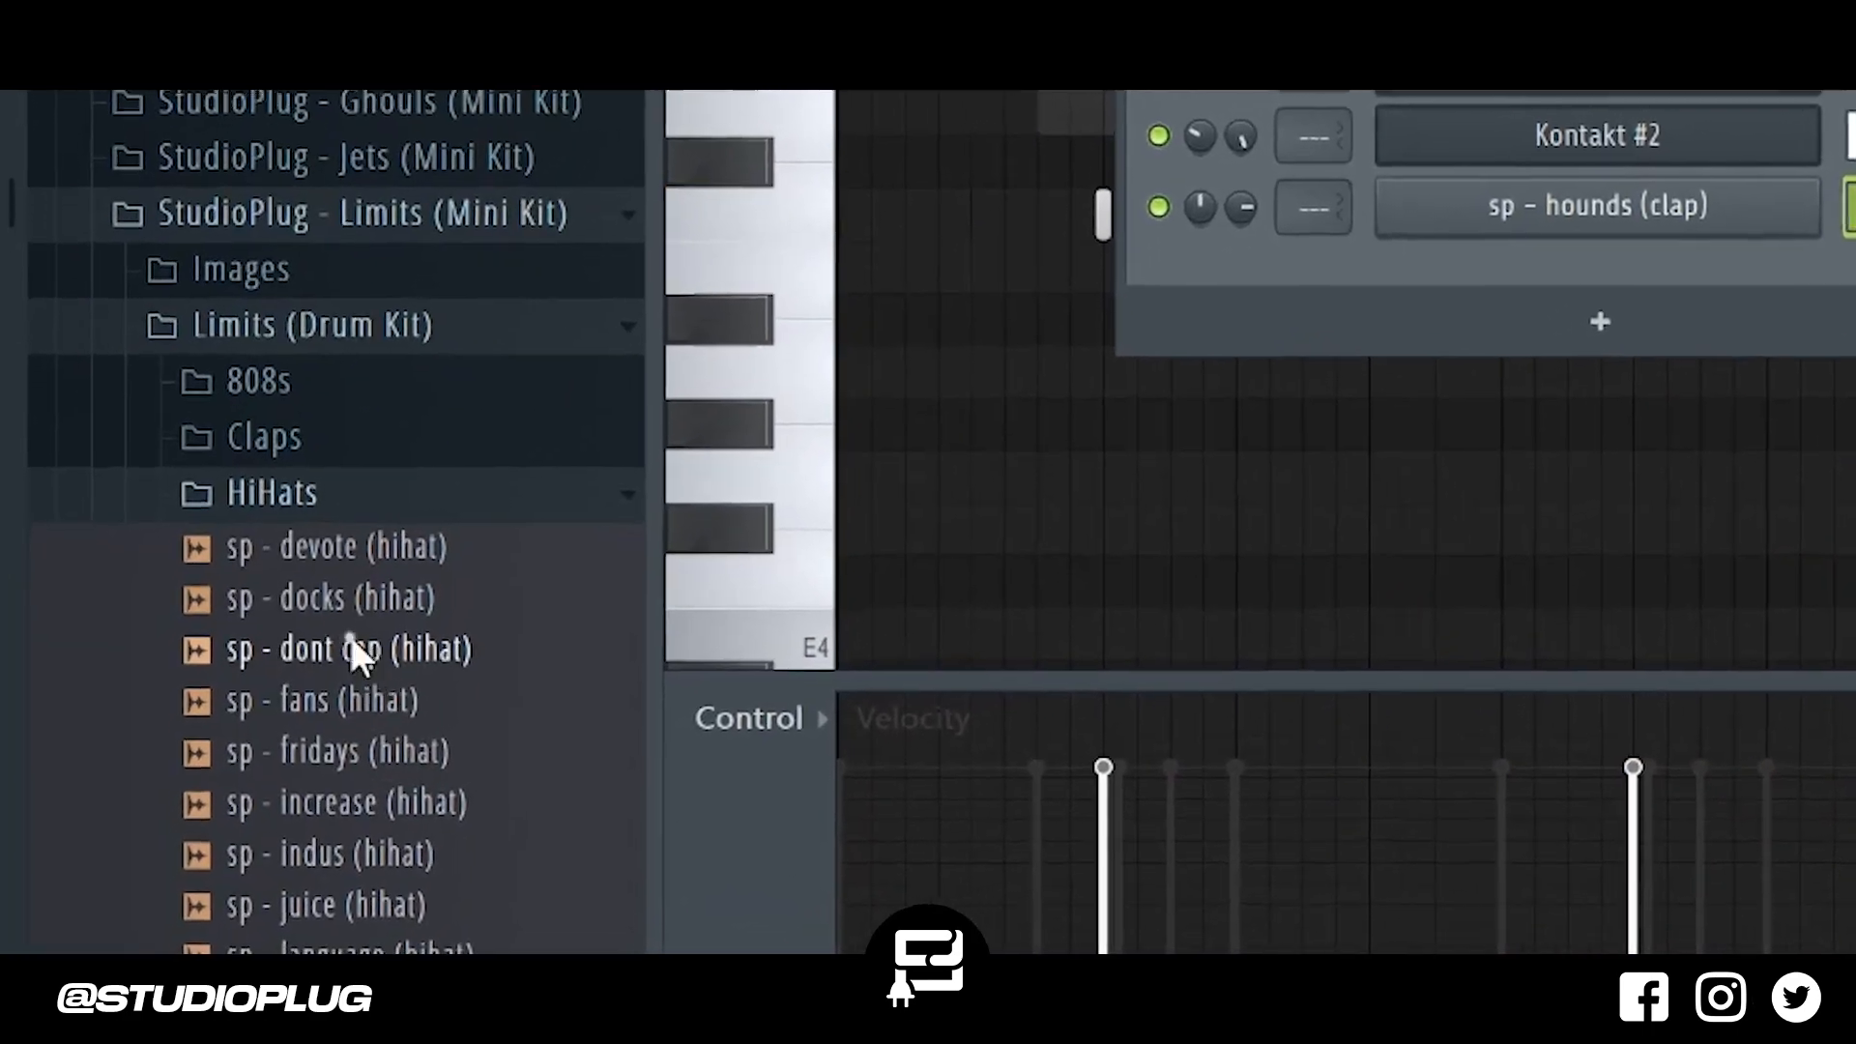
left_click(401, 530)
left_click_drag(401, 580, 692, 671)
right_click(692, 670)
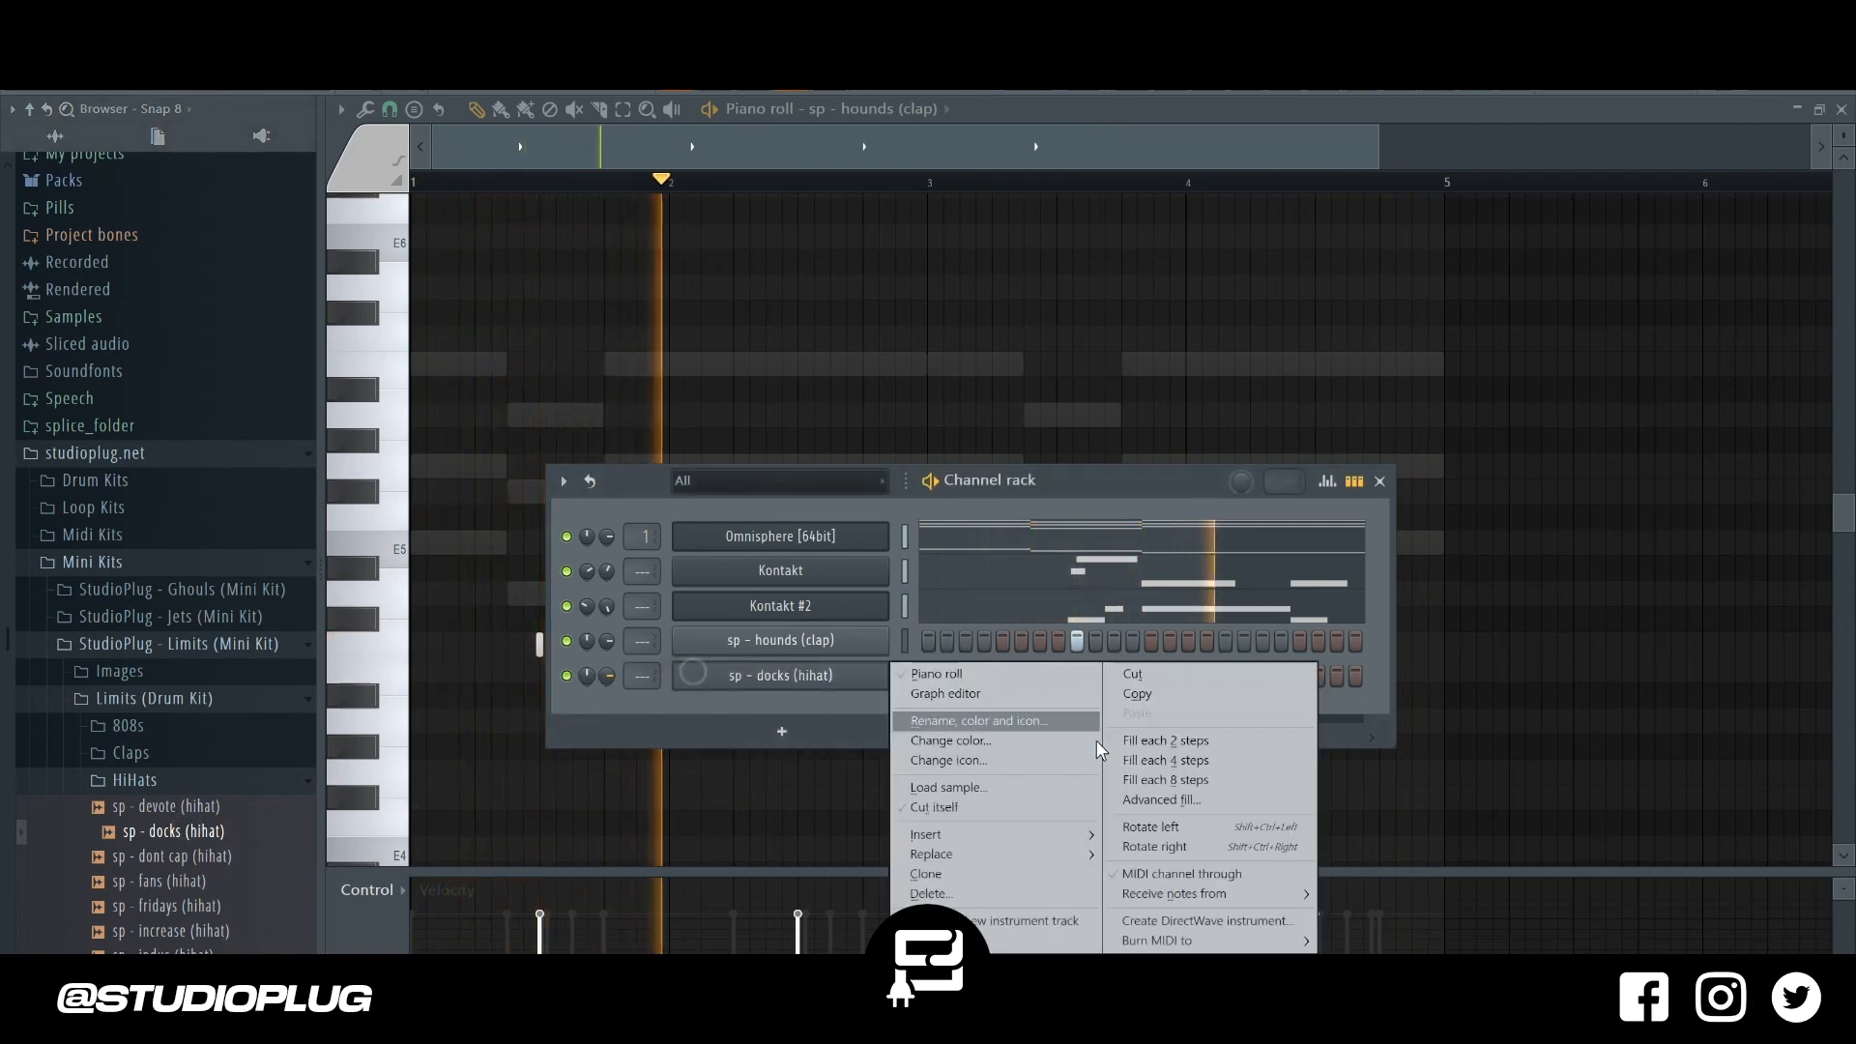
left_click(1157, 741)
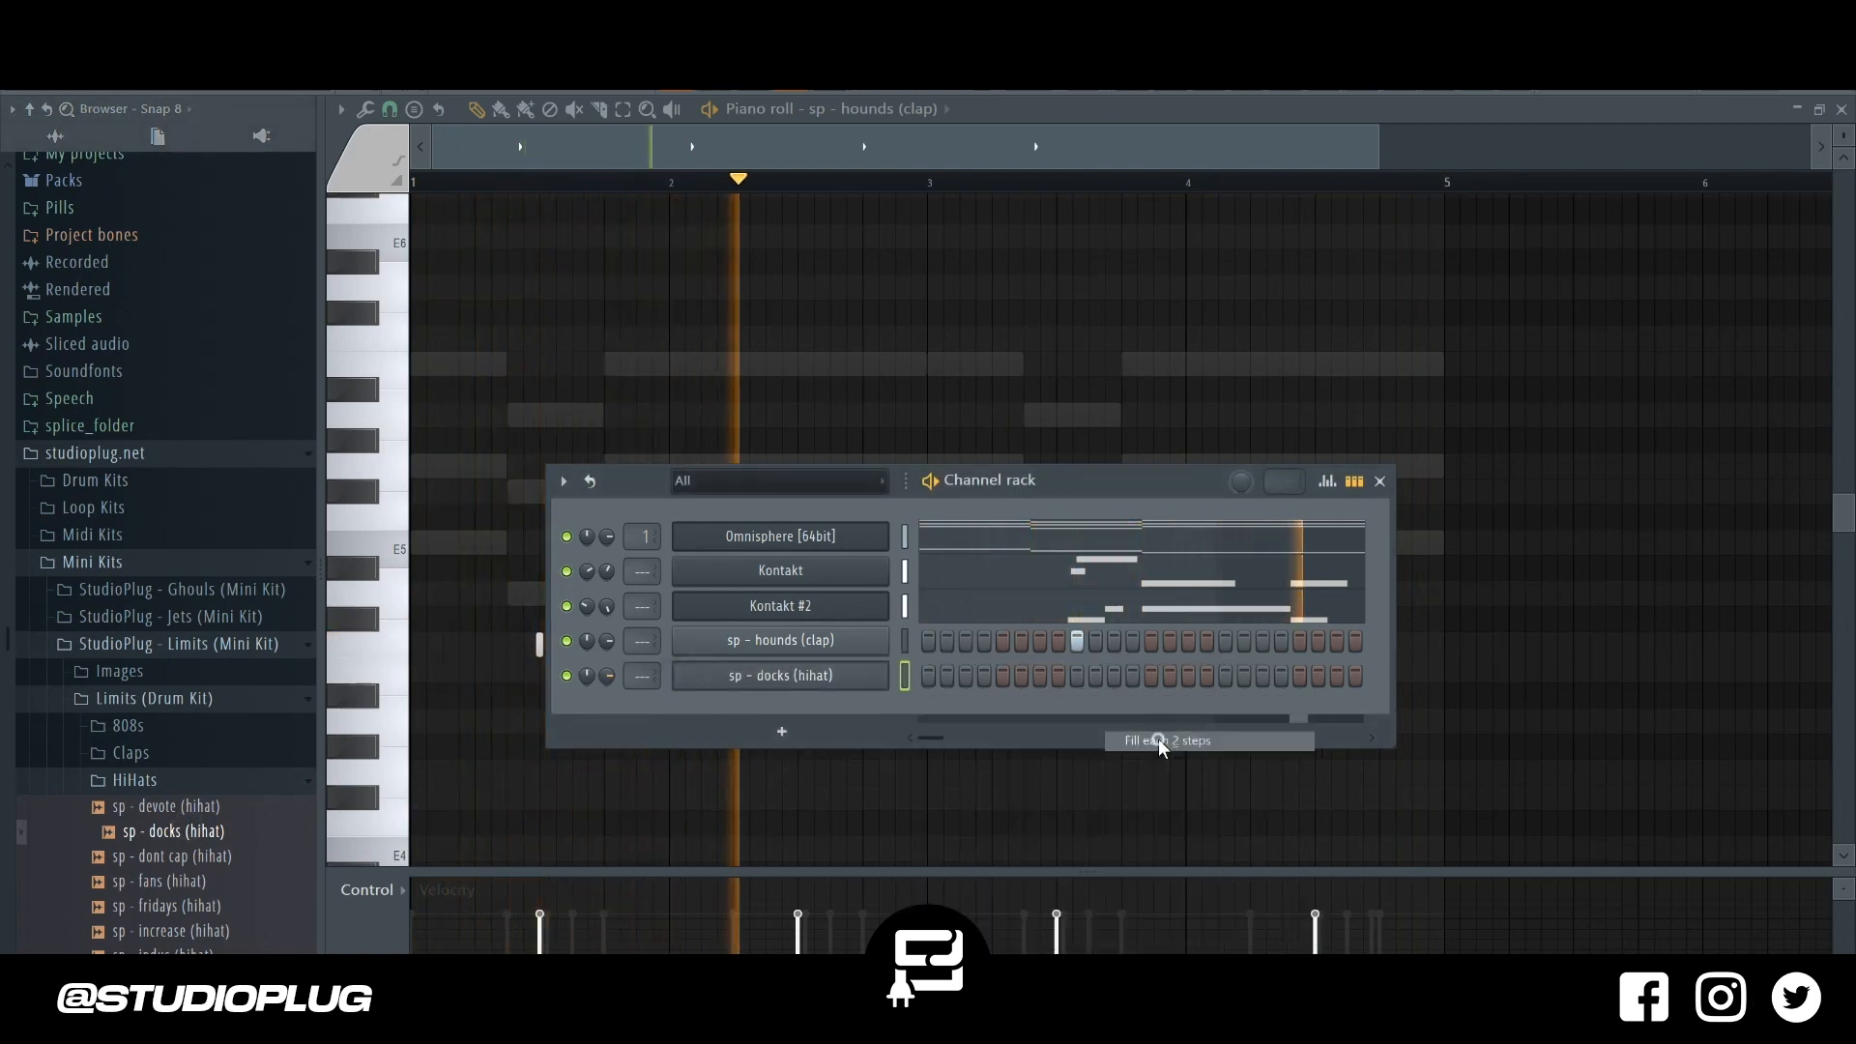
Try sp - devote (hihat) on the hi-hat channel, view its sampler settings, and switch back to sp - docks (hihat).
right_click(221, 810)
left_click(235, 794)
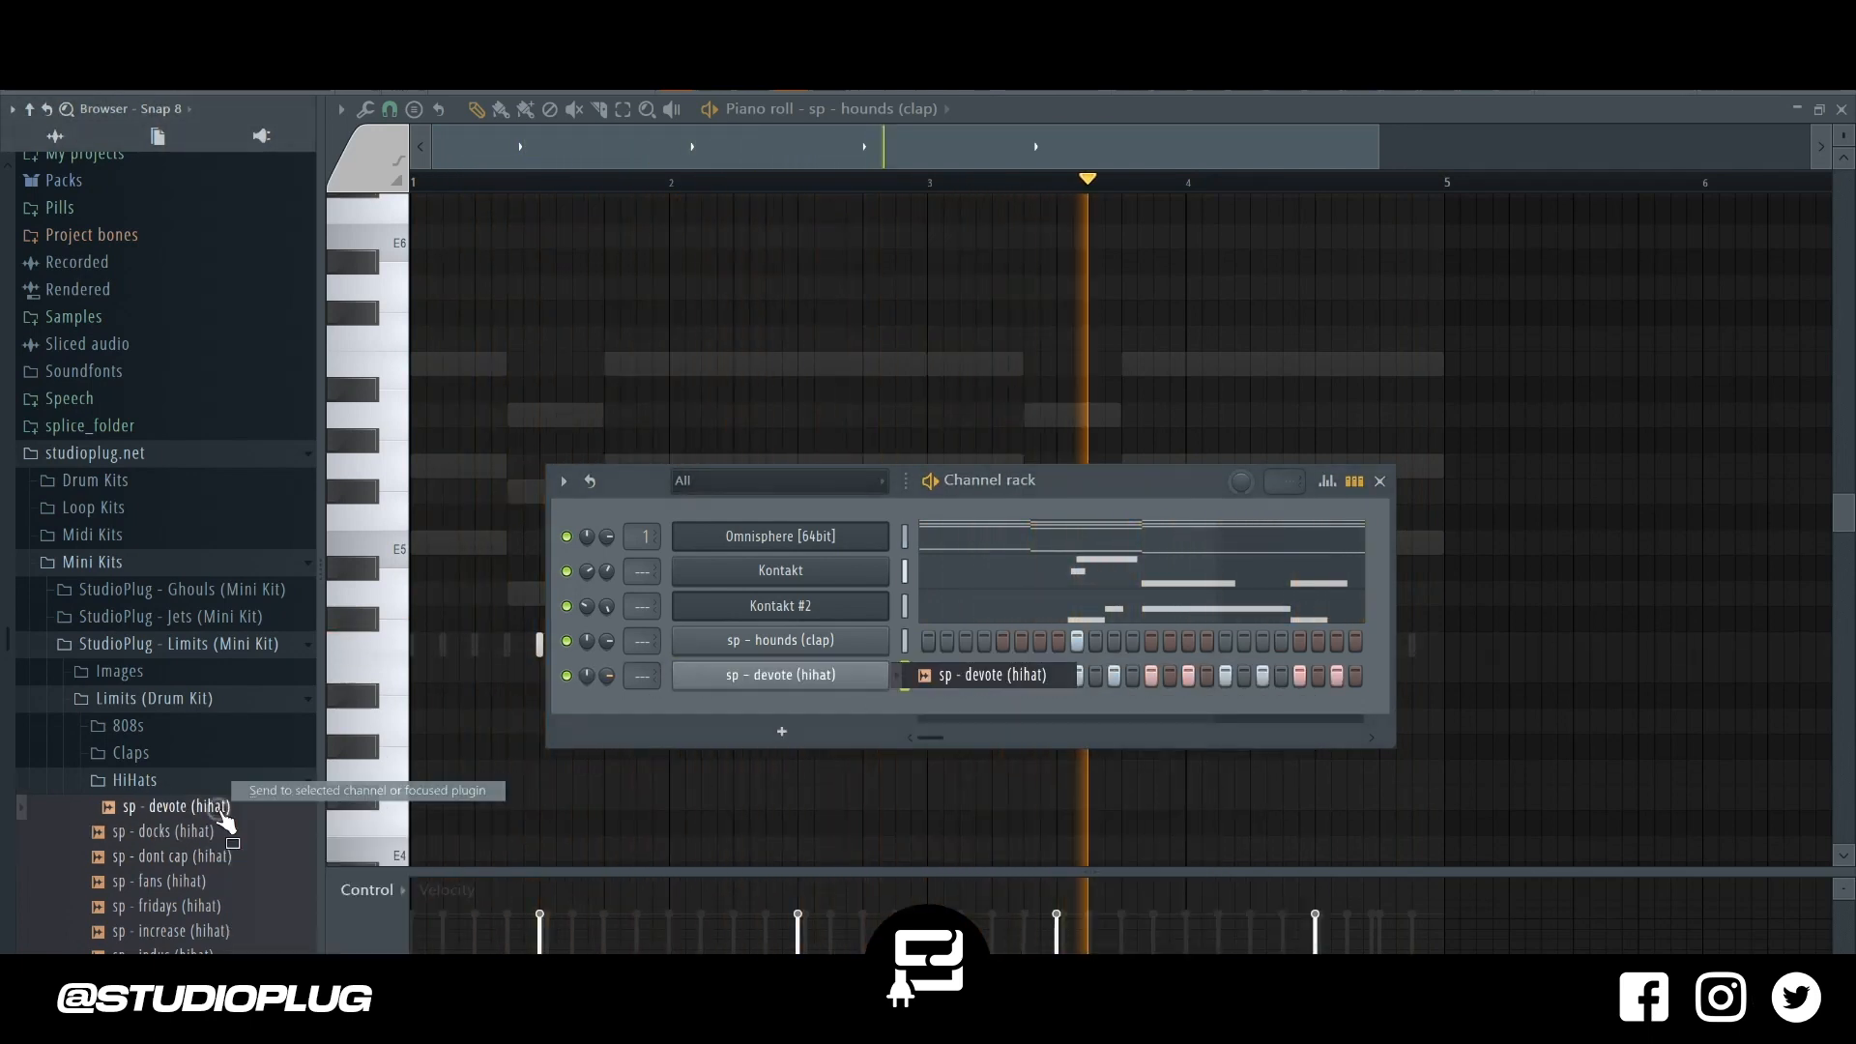
left_click(834, 684)
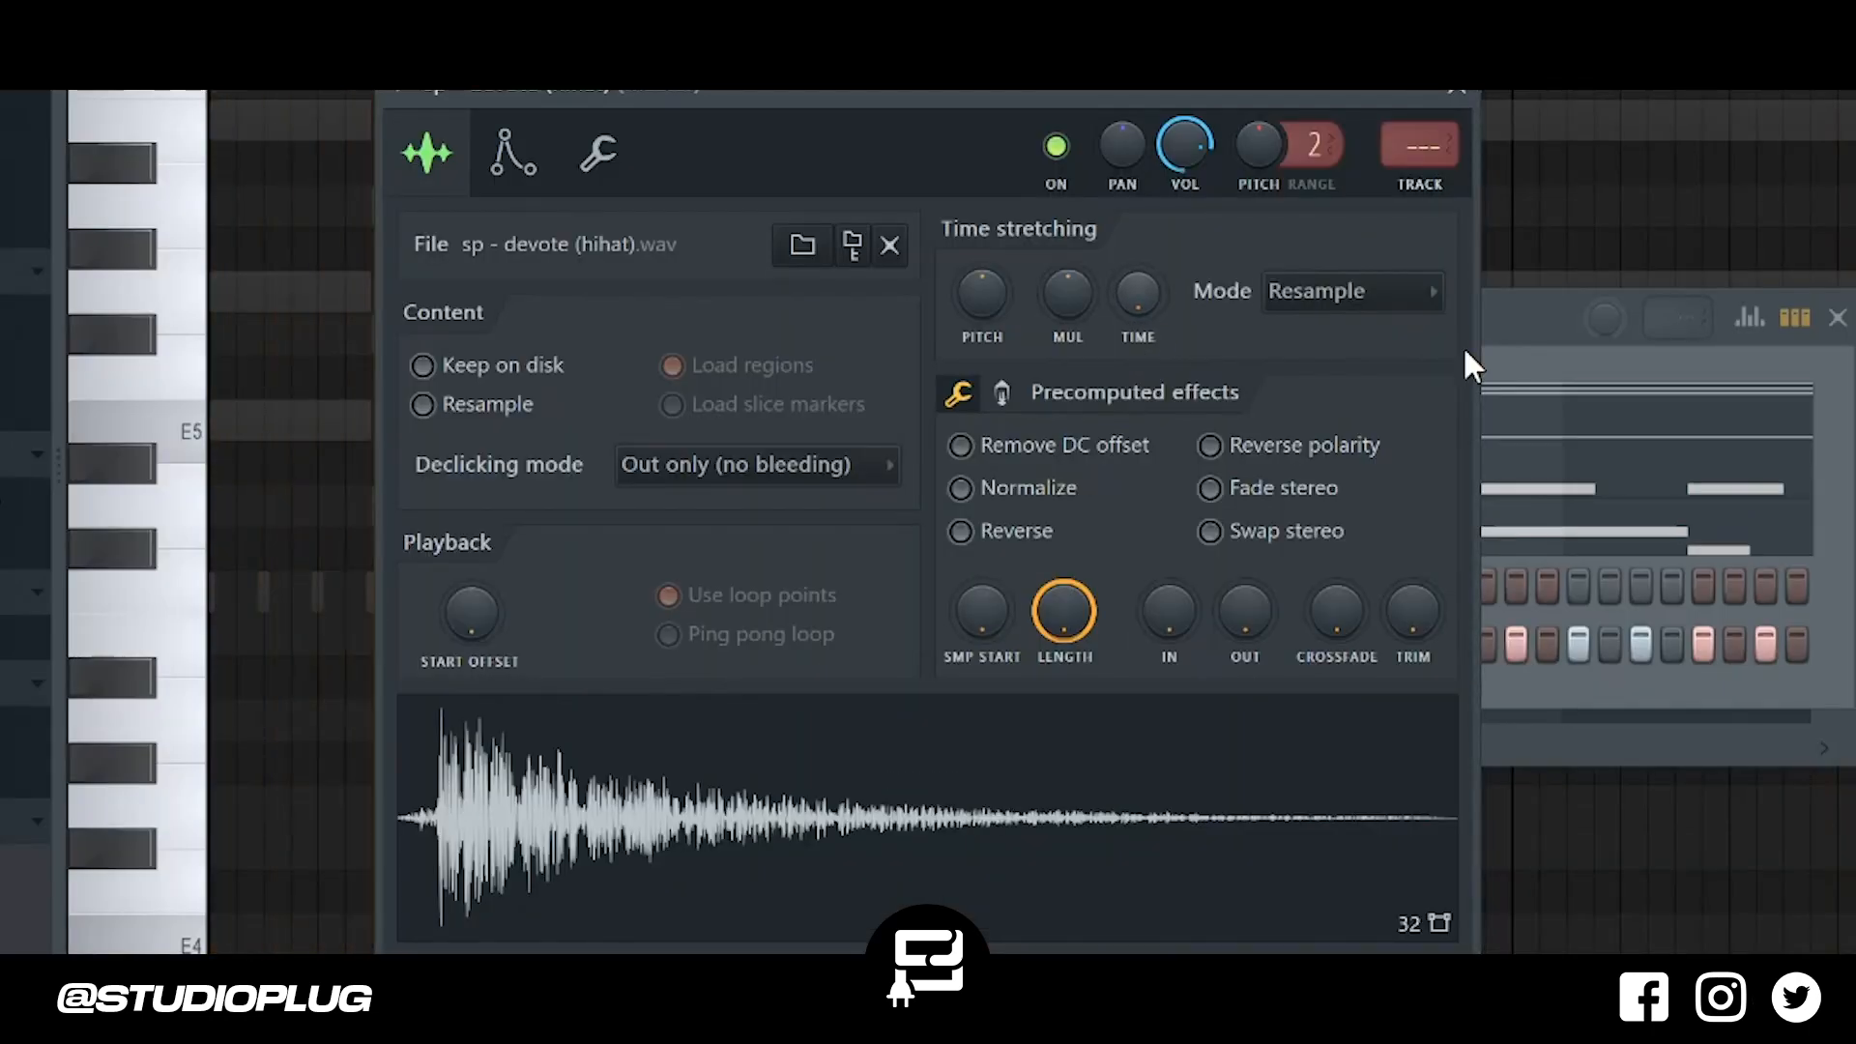
left_click(1092, 532)
right_click(232, 833)
left_click(253, 791)
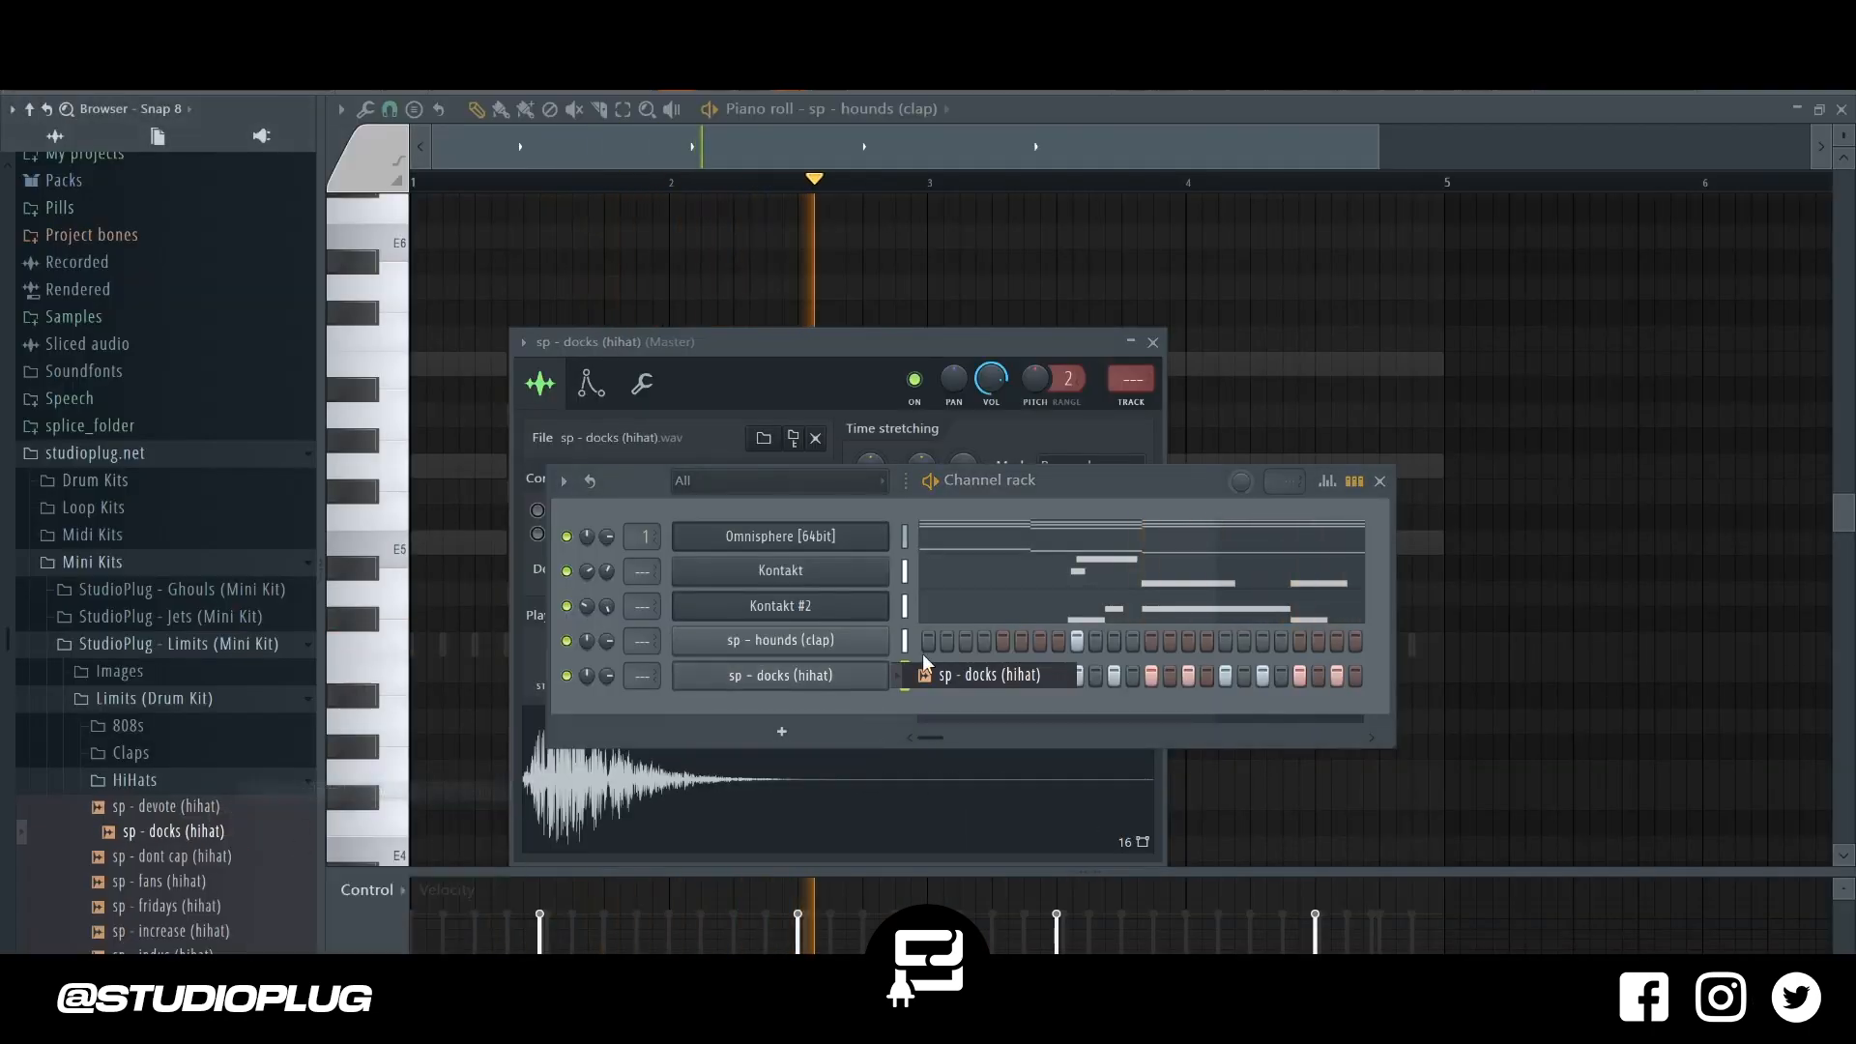
Audition the kicks in the Limits drum kit and add sp - hip (kick) as a new channel.
left_click(1012, 578)
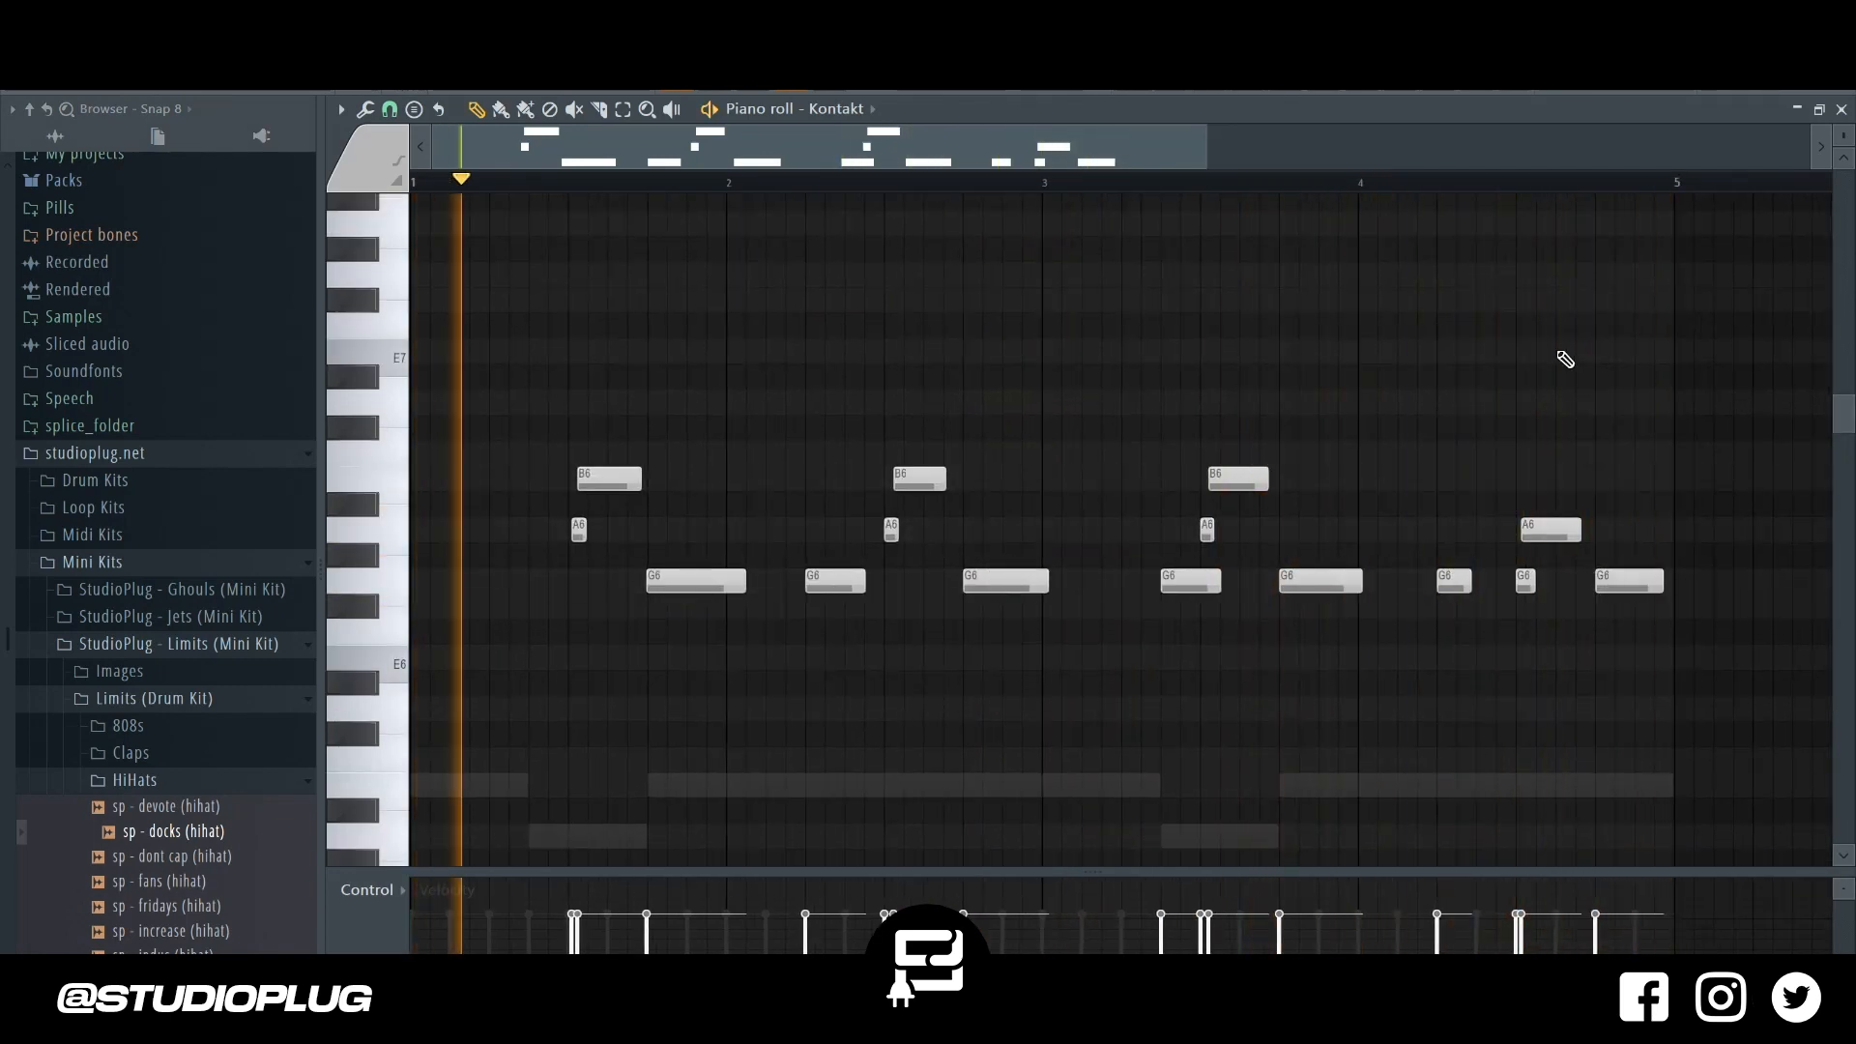
key("F6")
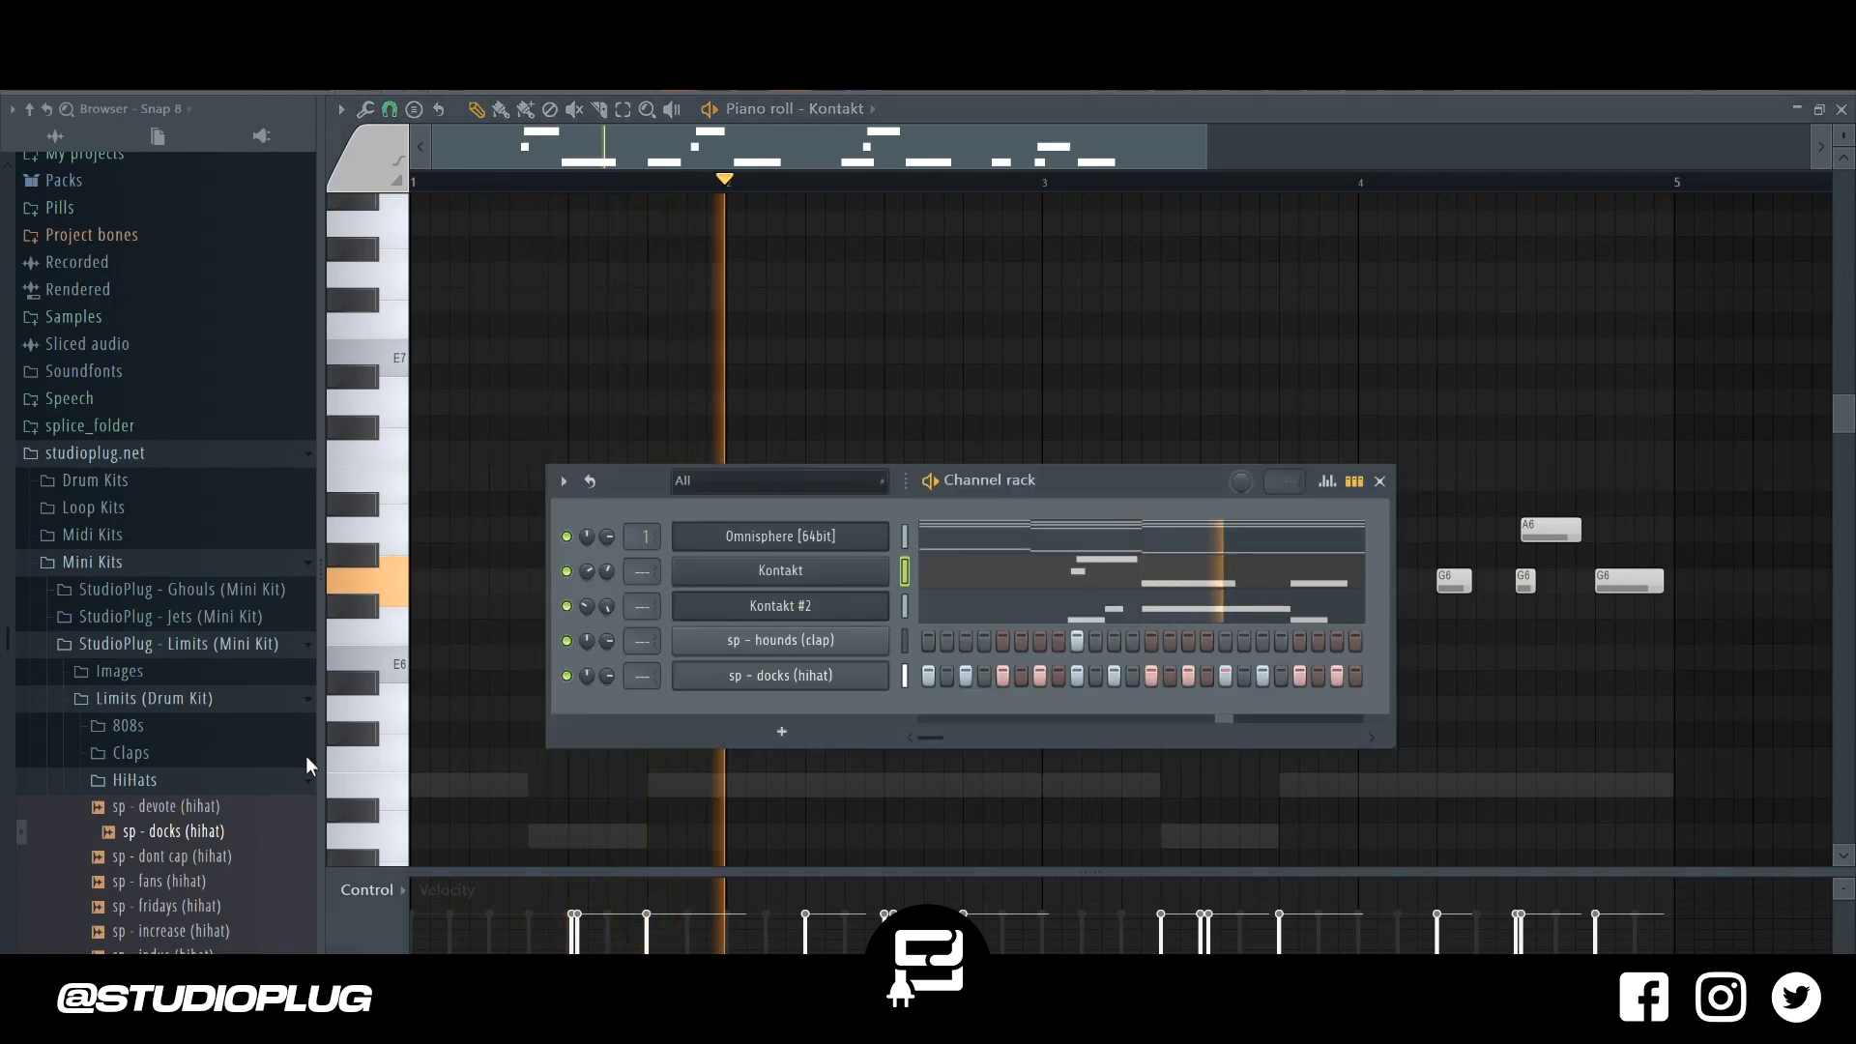
left_click(219, 781)
left_click(154, 807)
left_click(163, 836)
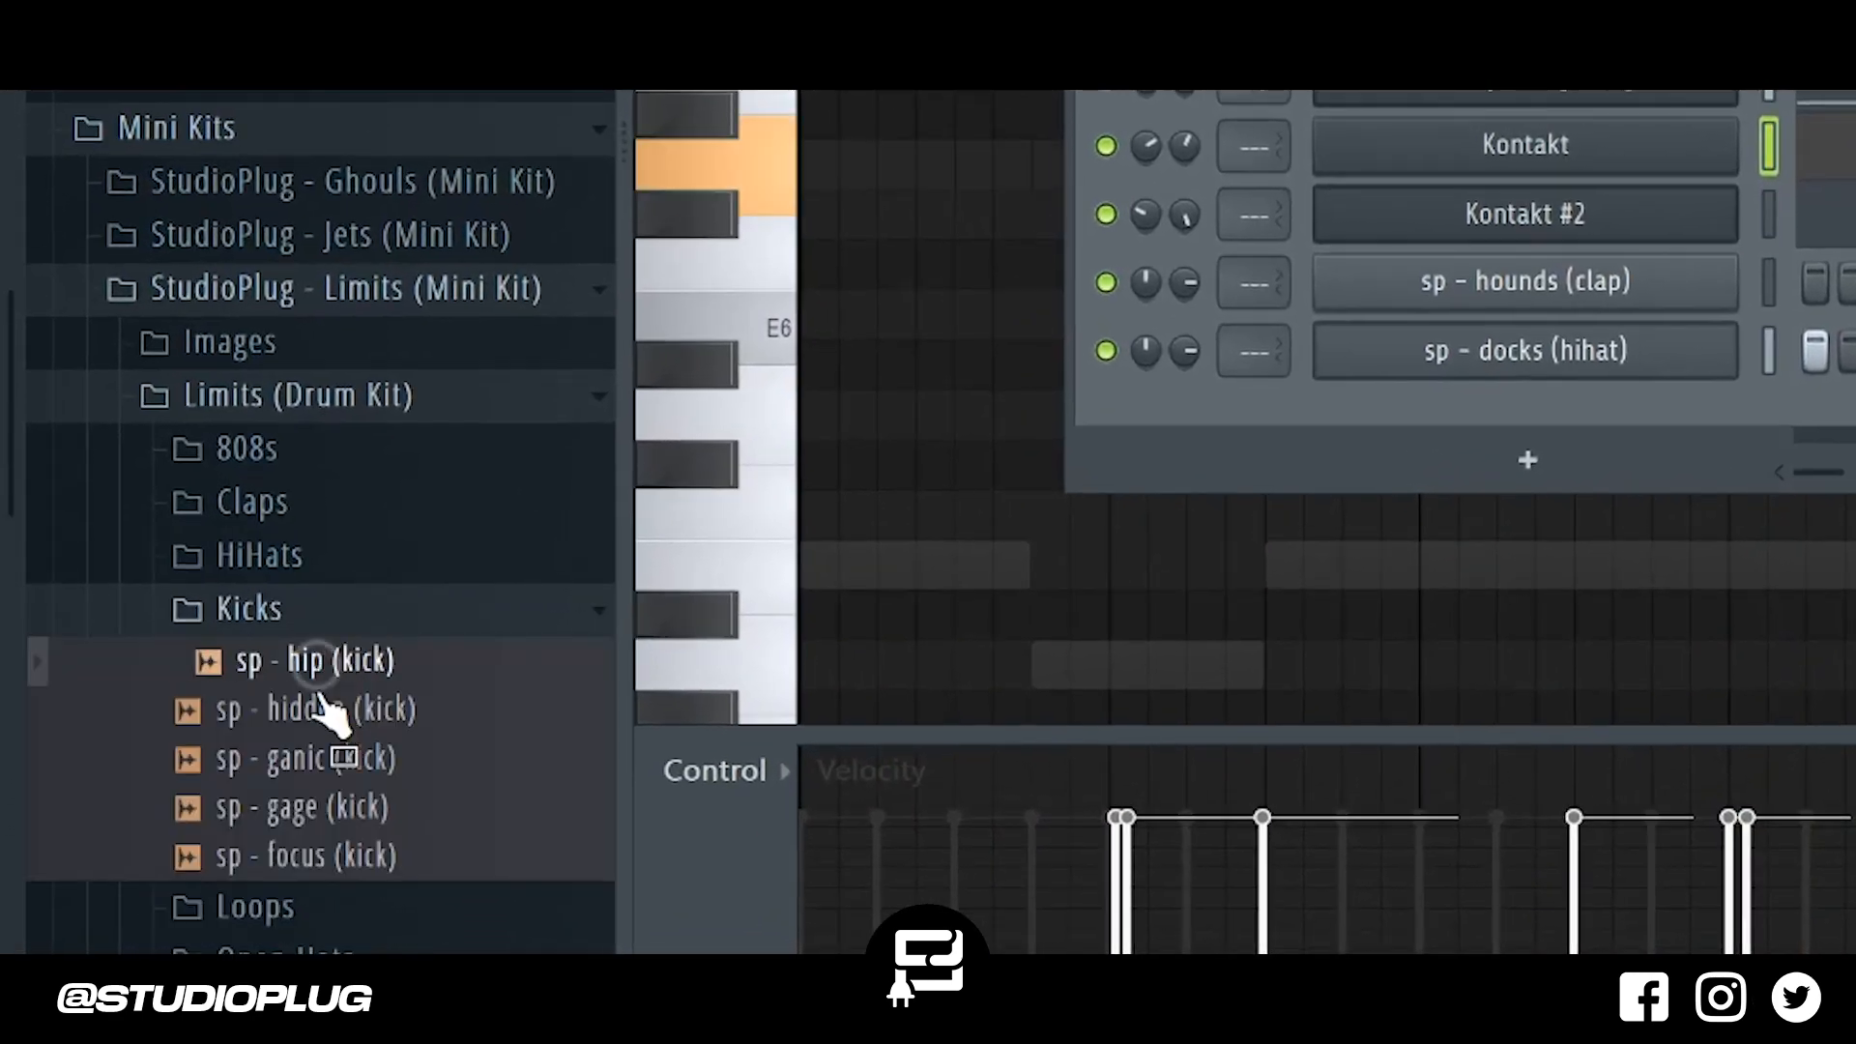
left_click_drag(324, 700, 328, 682)
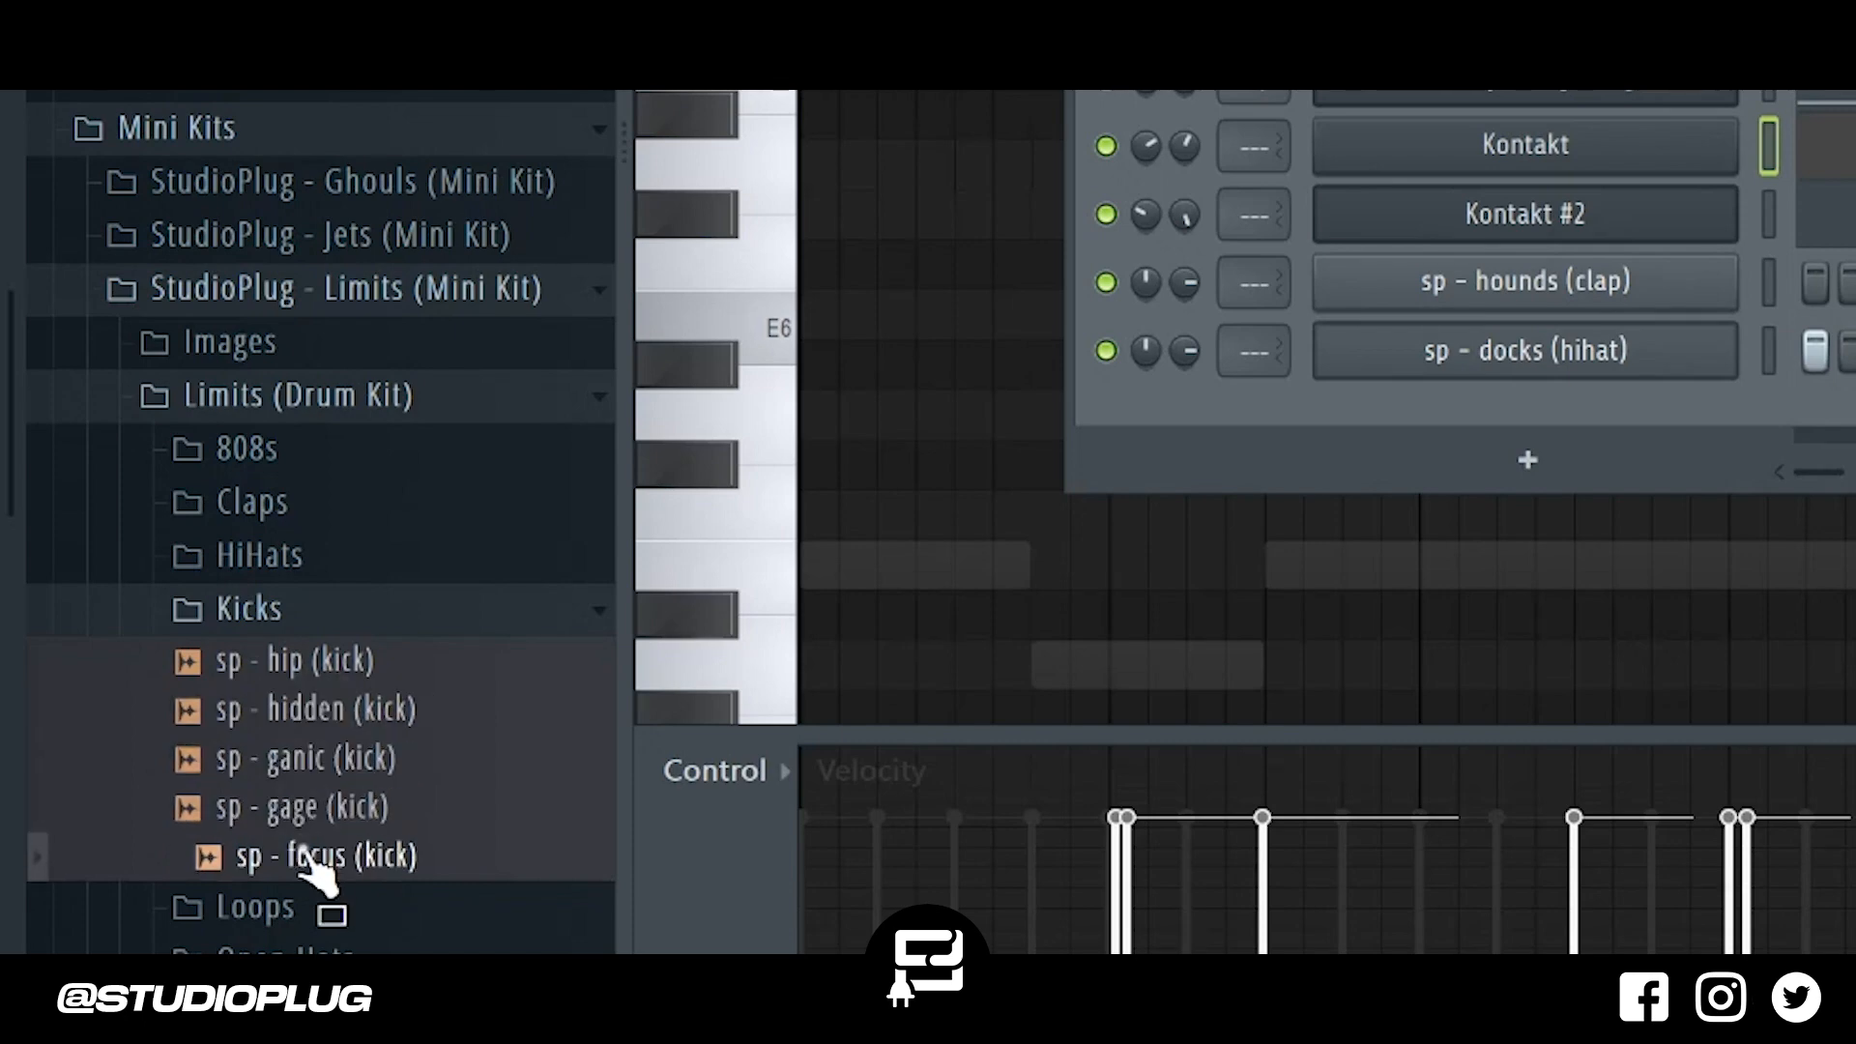
left_click_drag(363, 682, 1367, 423)
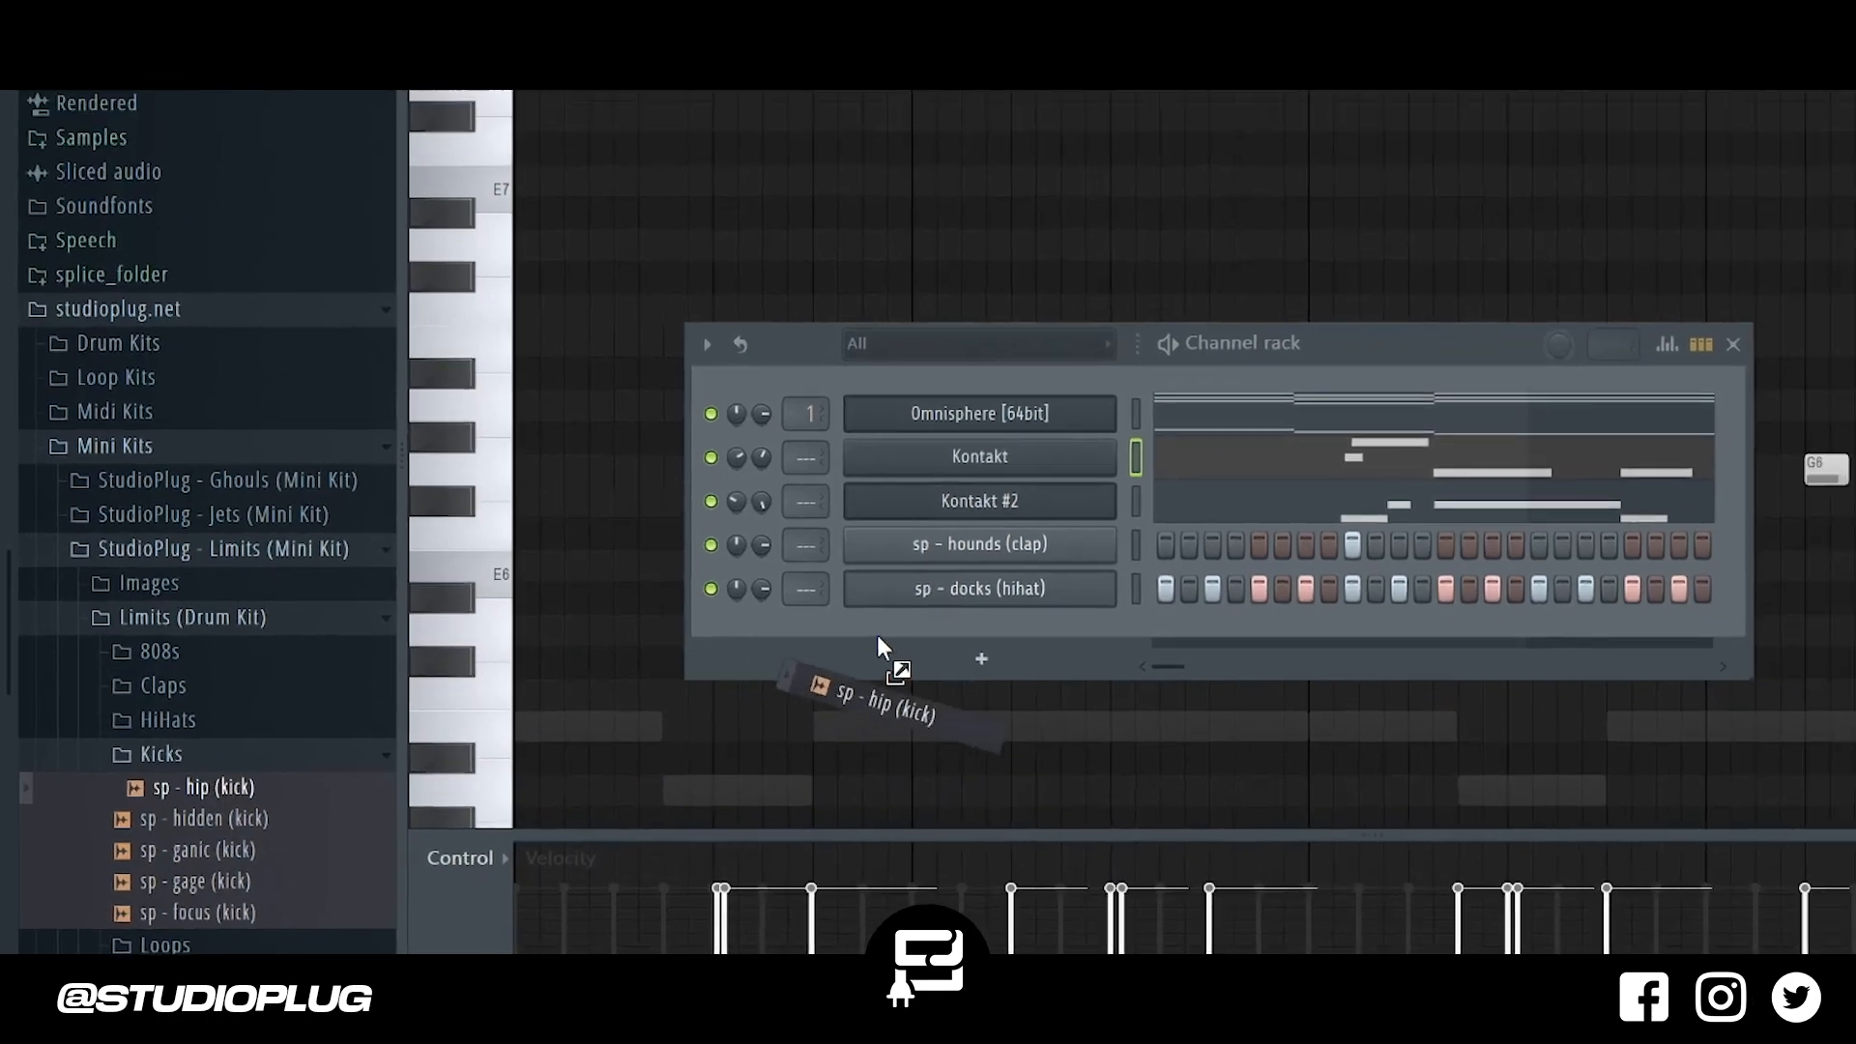
left_click_drag(877, 634, 741, 711)
Boost the sp - hip (kick) sample in its precomputed effects and record a four-bar kick pattern.
left_click(742, 711)
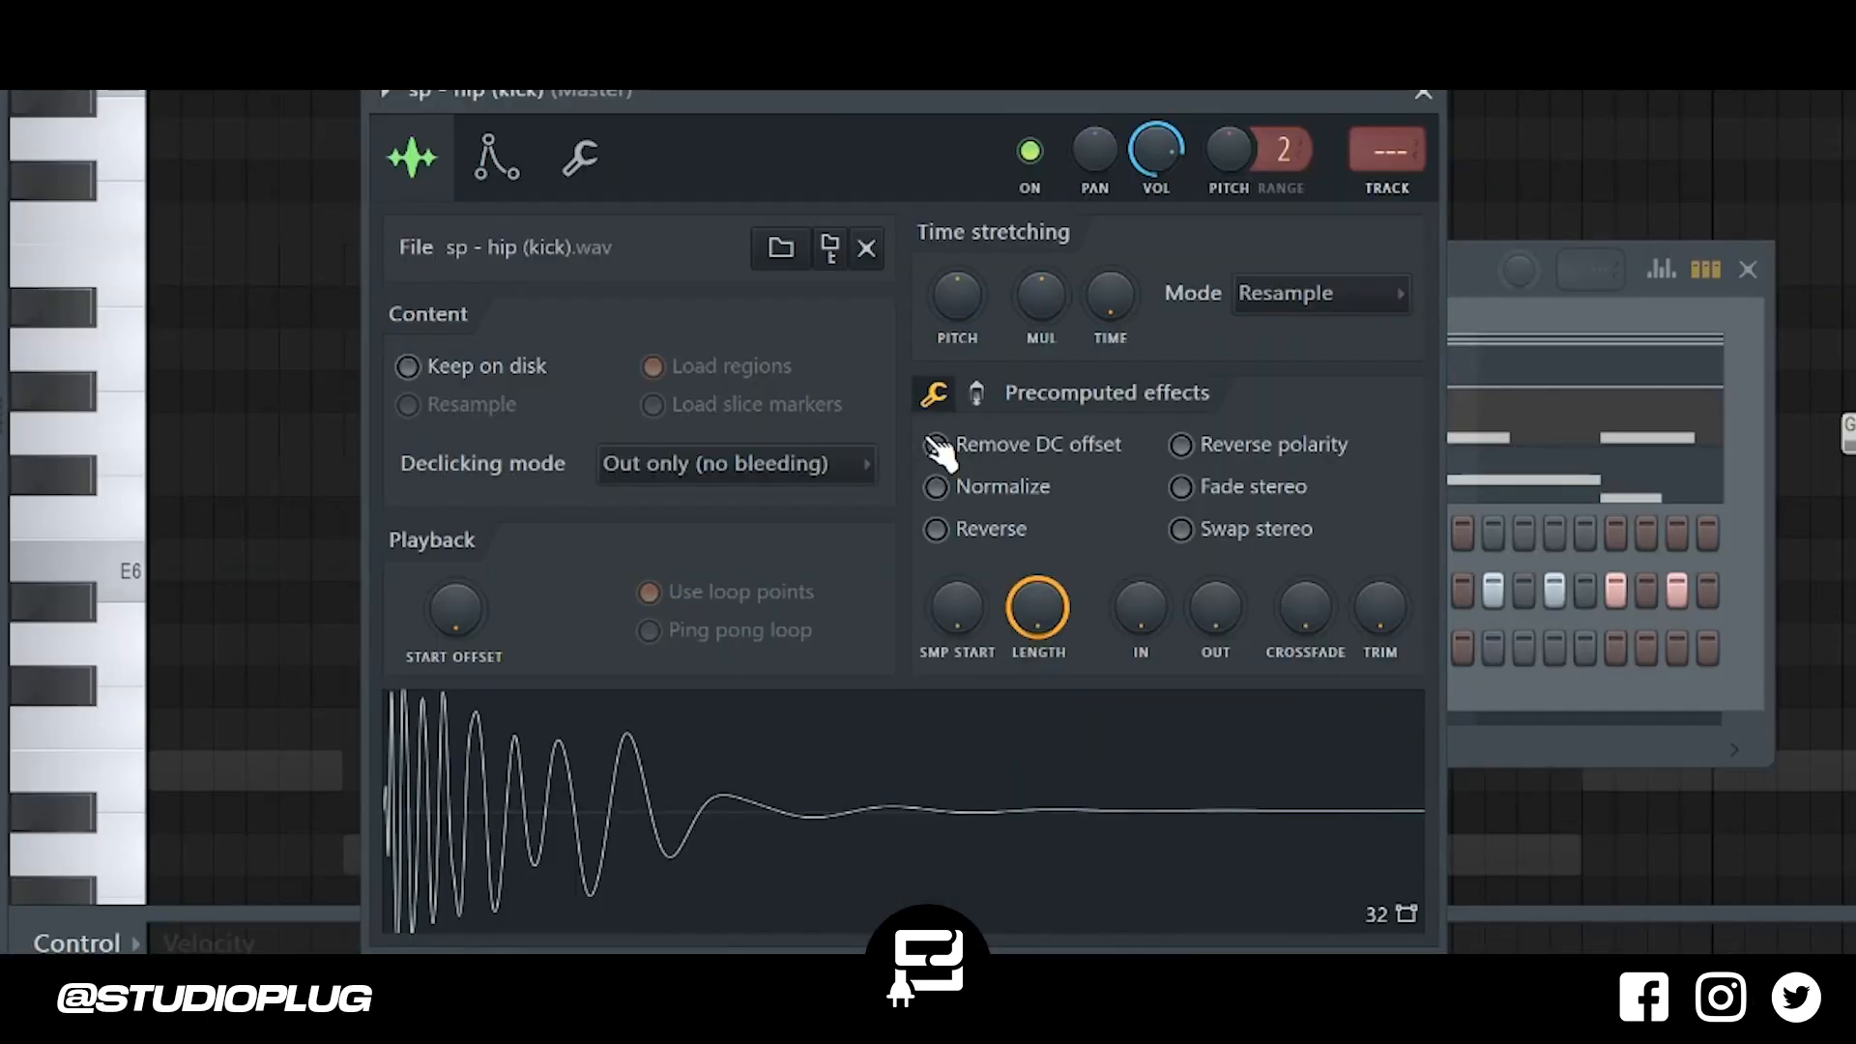
left_click(976, 394)
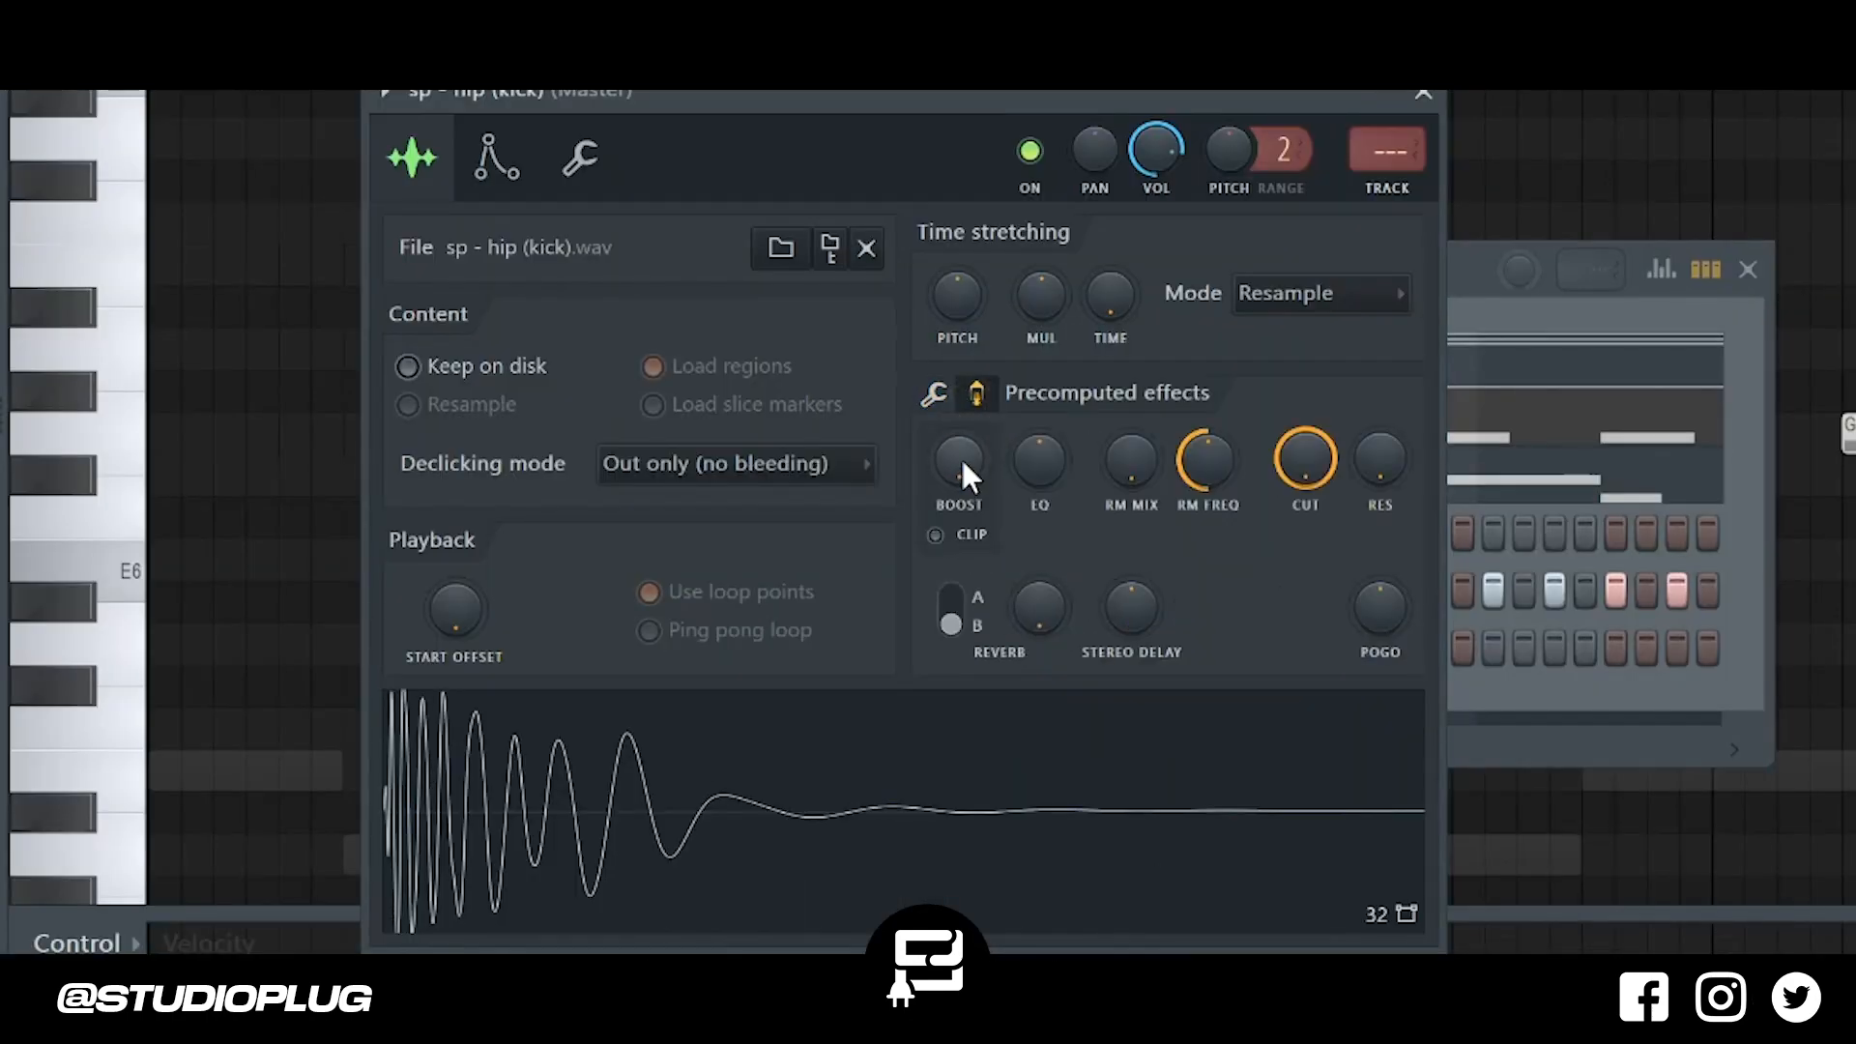
left_click(1477, 301)
key("space")
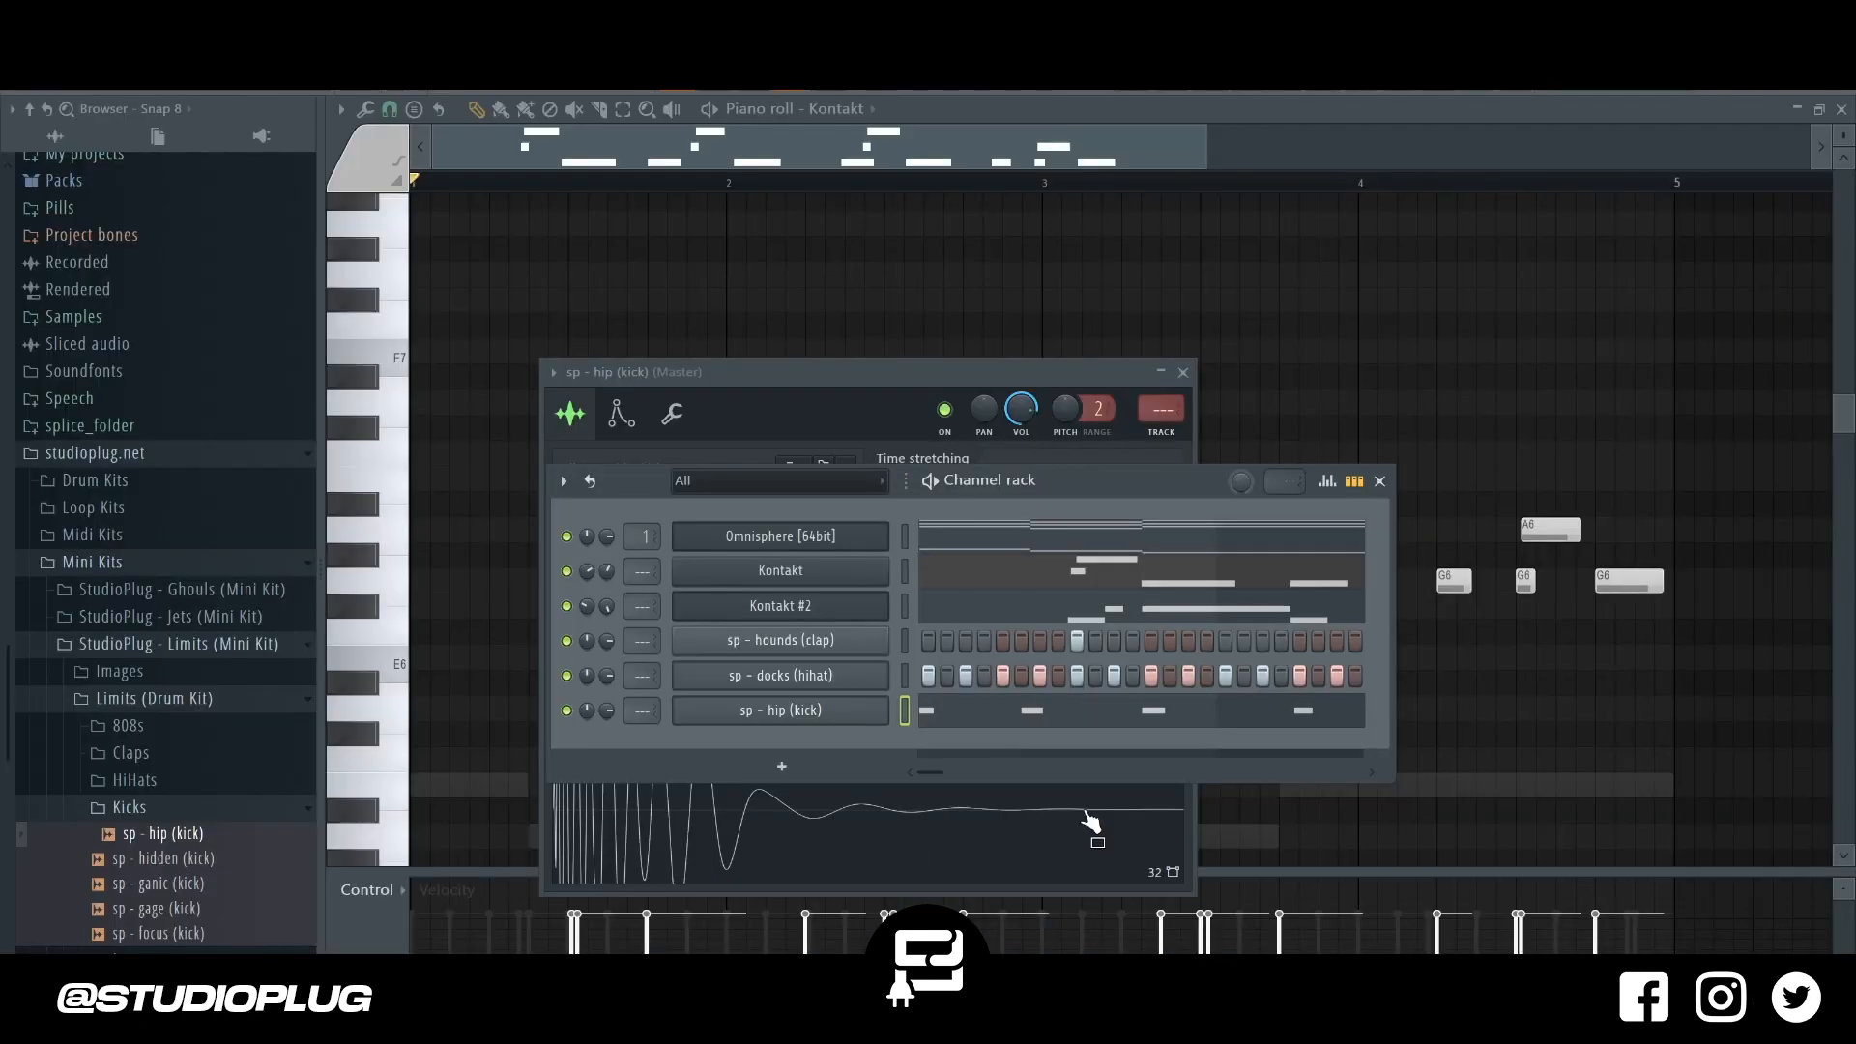
Quantize the recorded C5 kick notes to the grid in the kick's piano roll.
left_click(1262, 700)
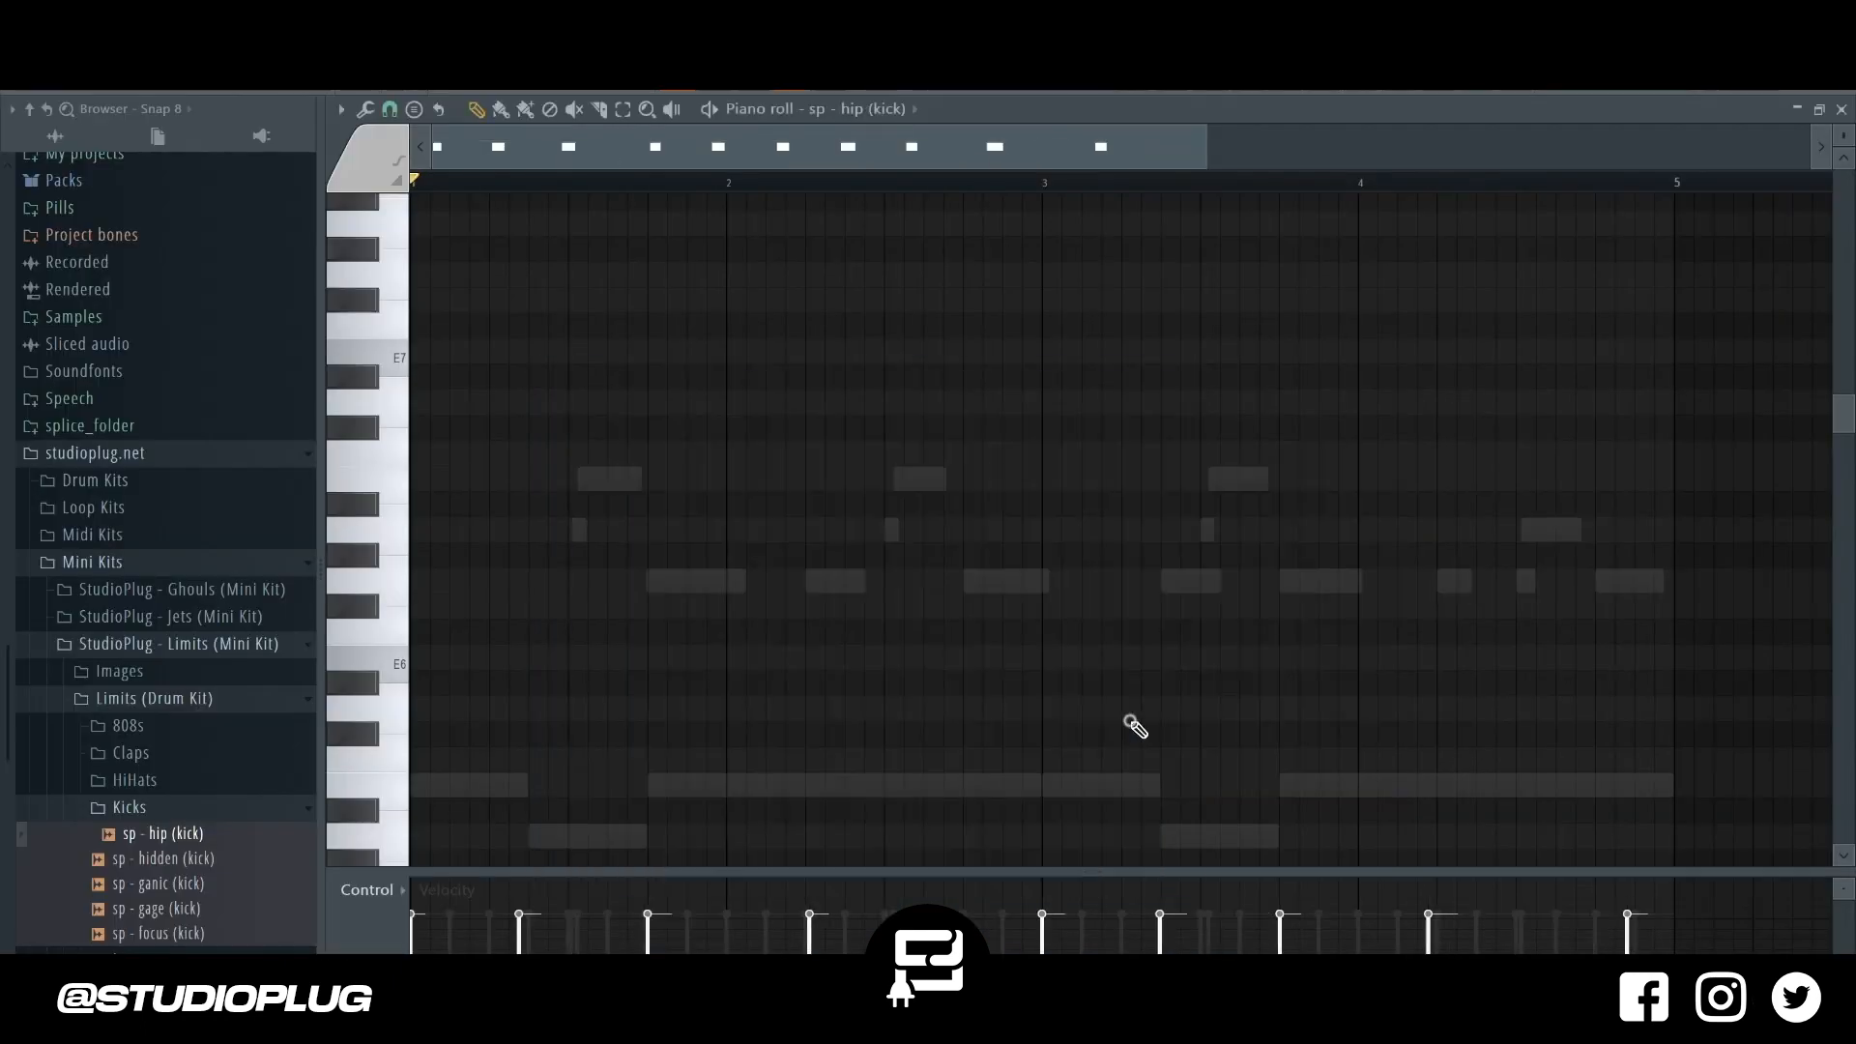
scroll(949, 748, "down", 7)
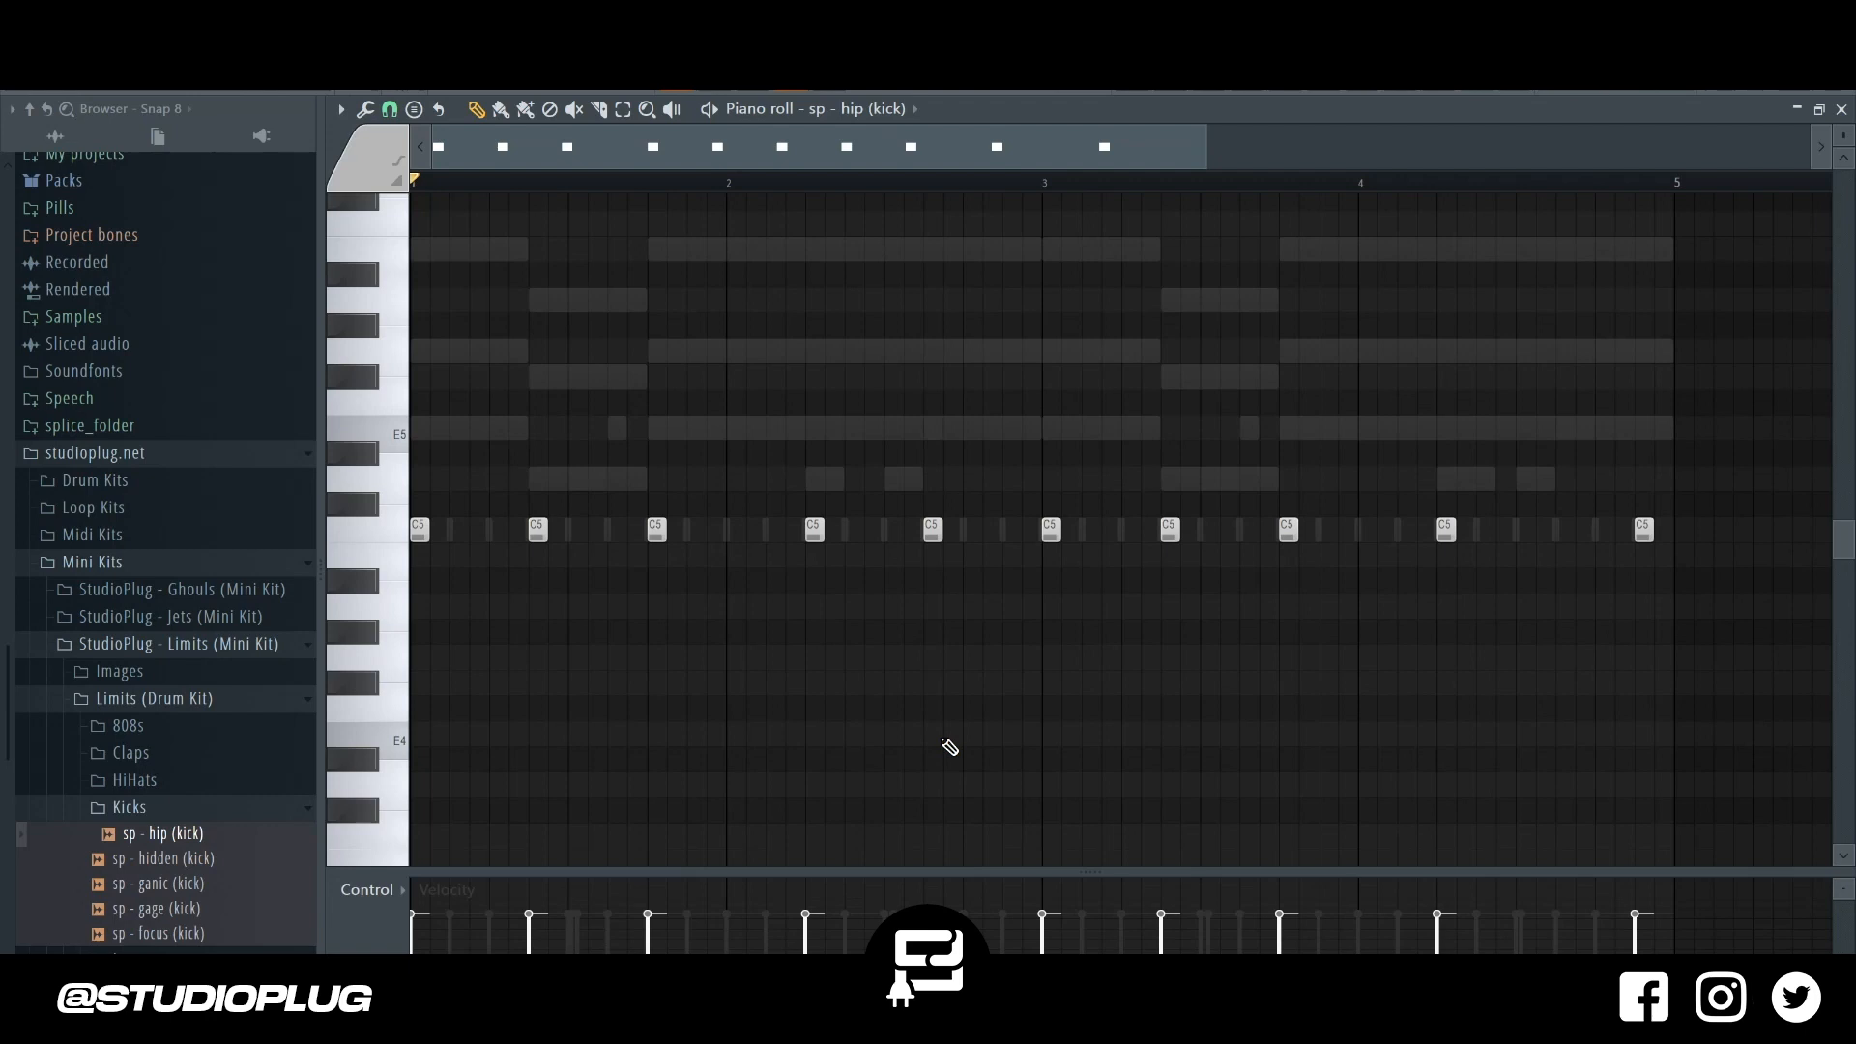
scroll(949, 747, "up", 6)
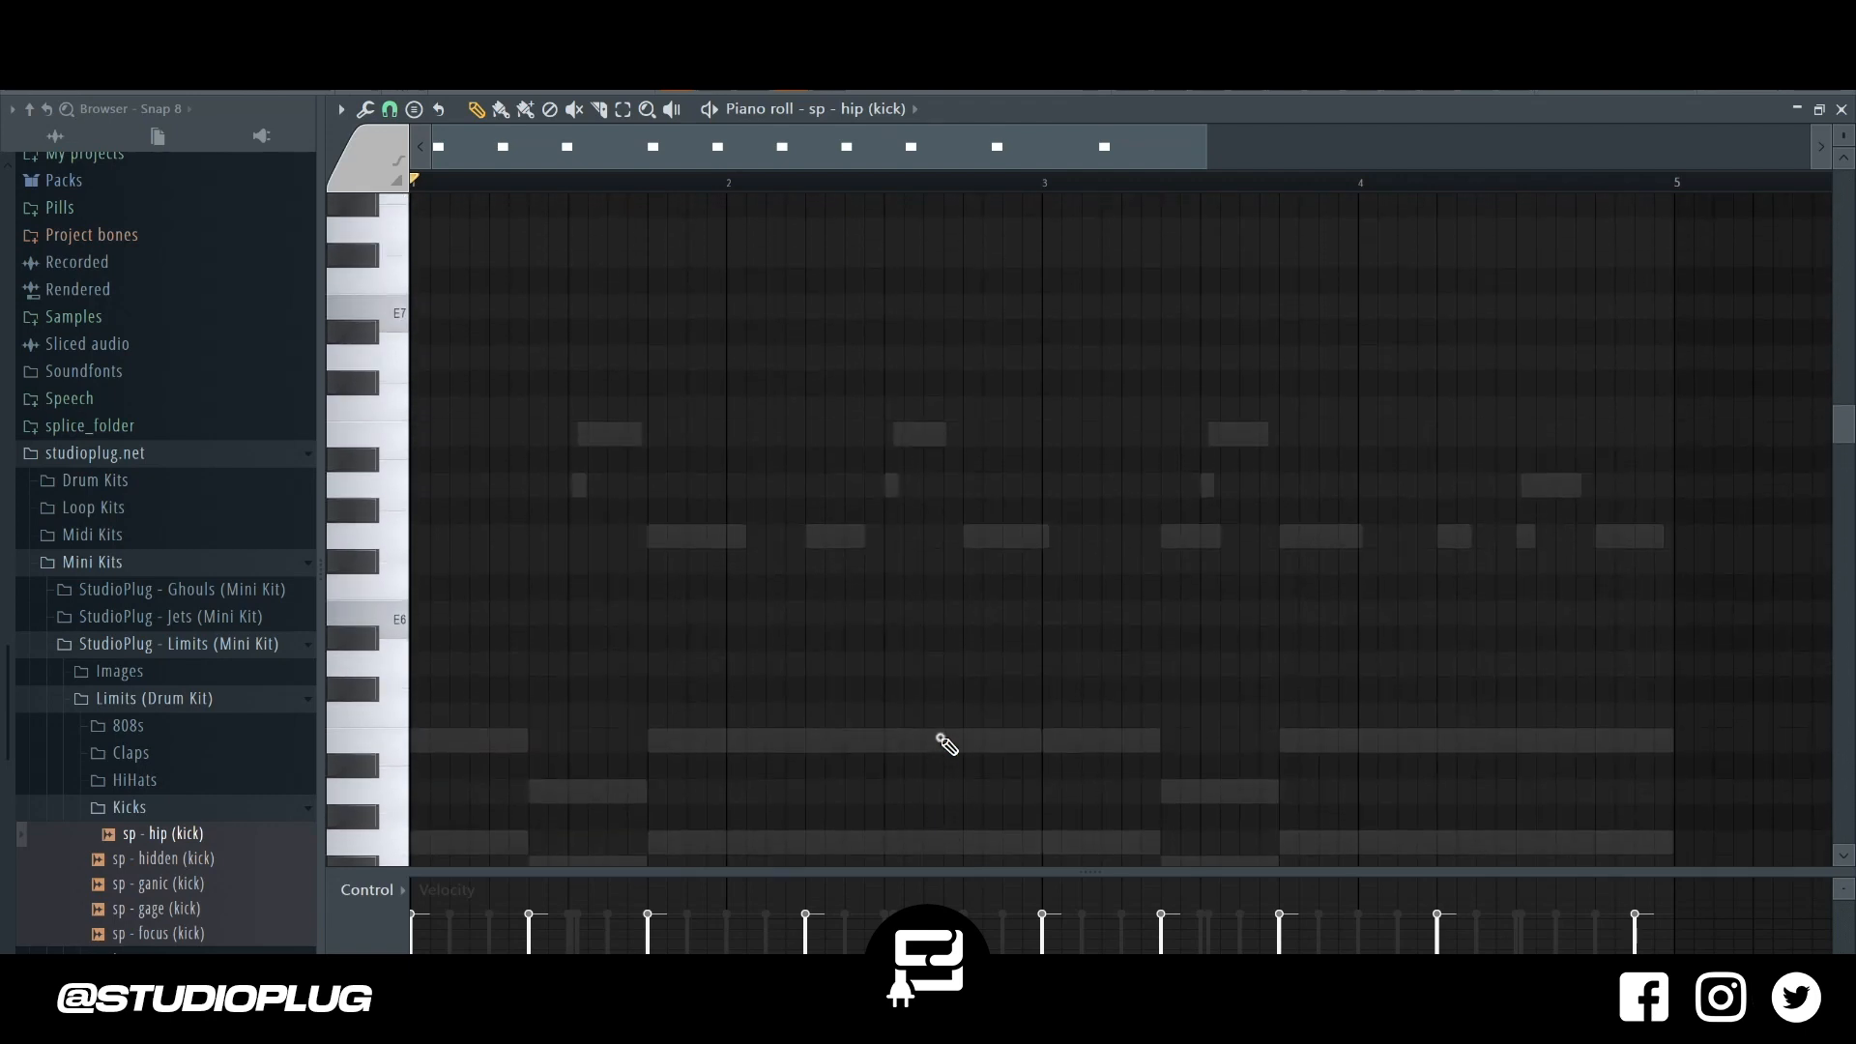
scroll(949, 747, "down", 6)
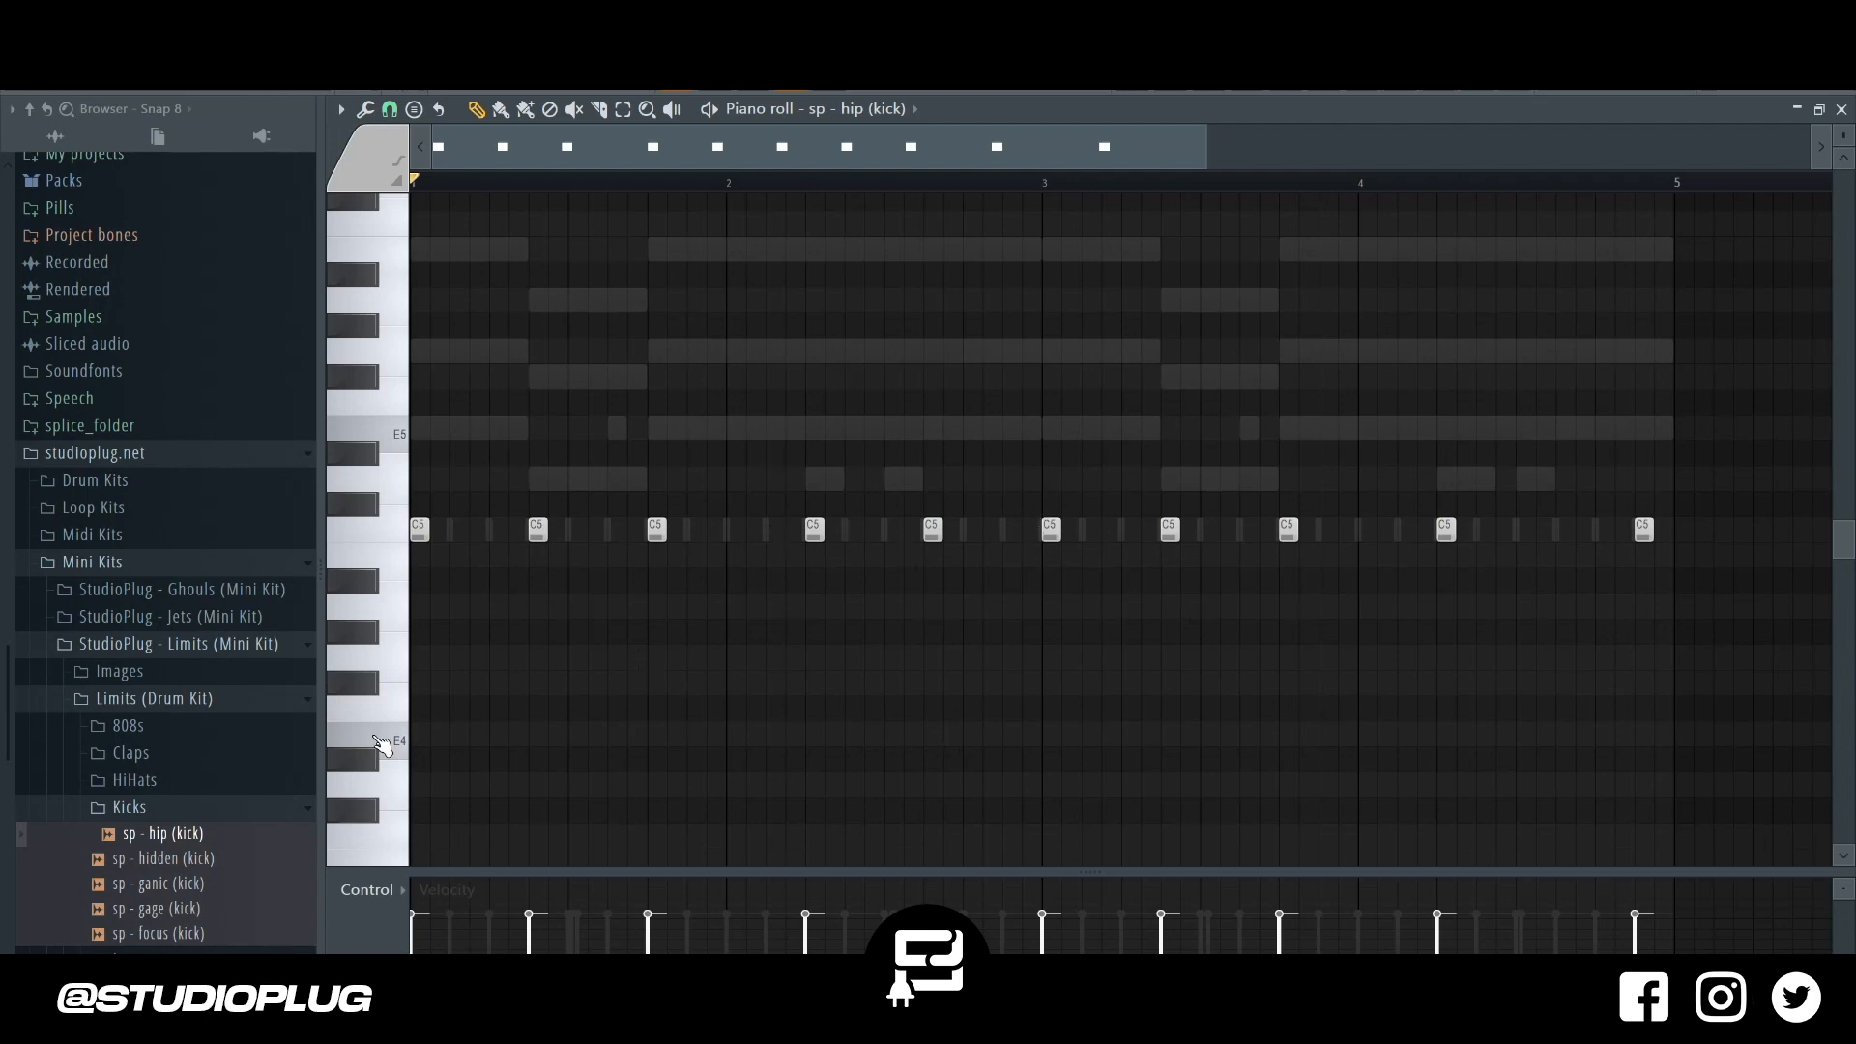
Play the beat with the kick and audition the 808 samples in the Limits drum kit.
left_click_drag(184, 859, 178, 909)
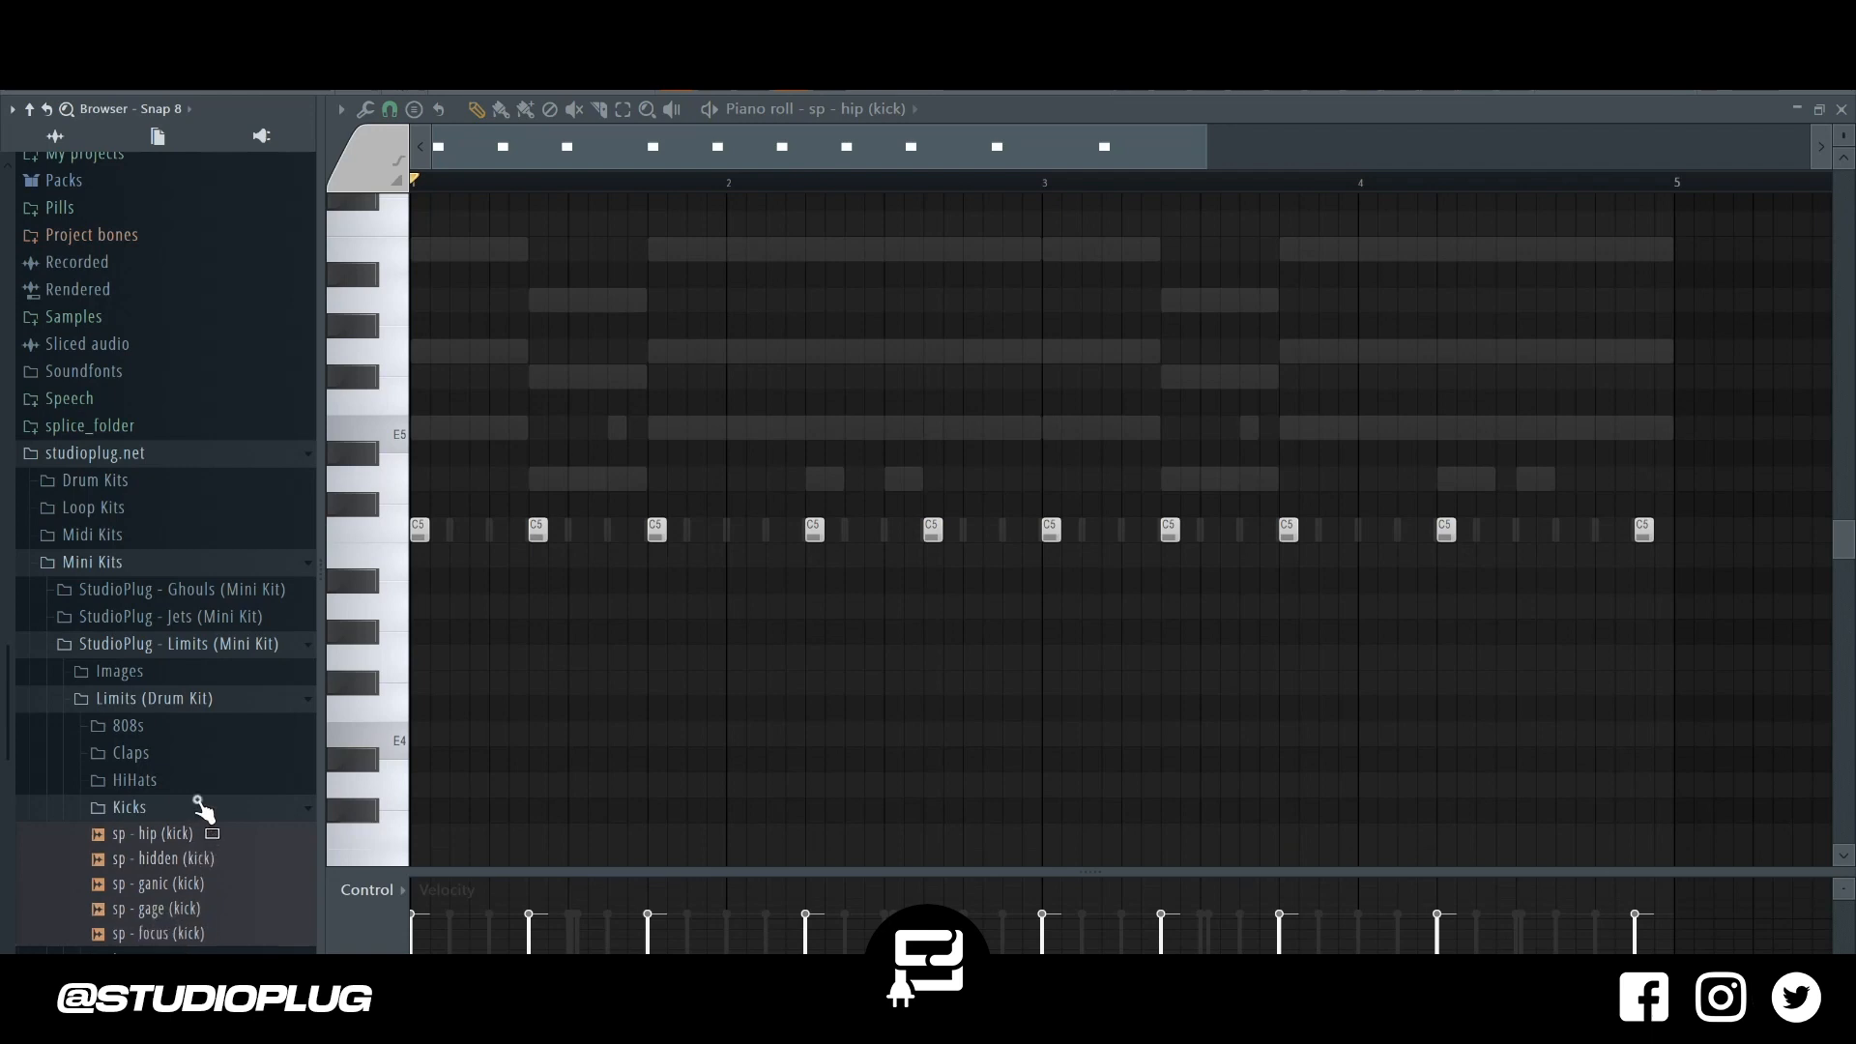
left_click(199, 802)
key("space")
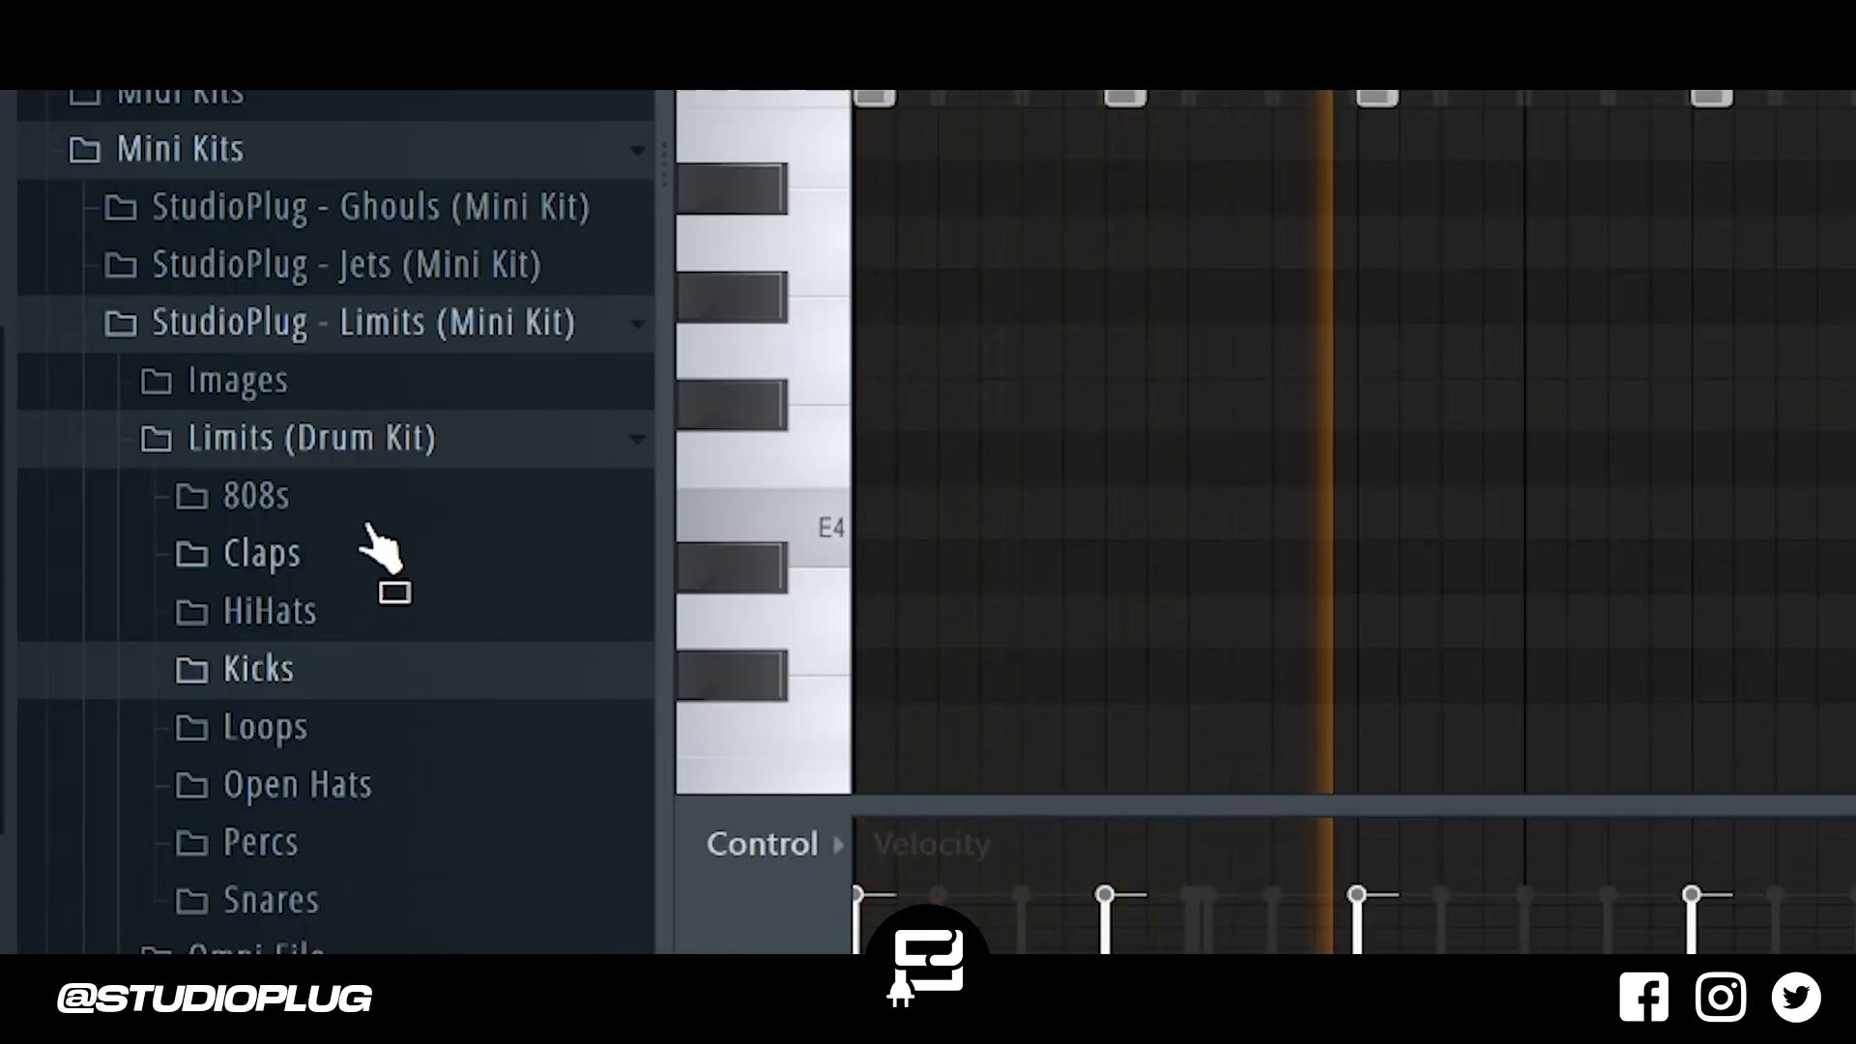
left_click(365, 497)
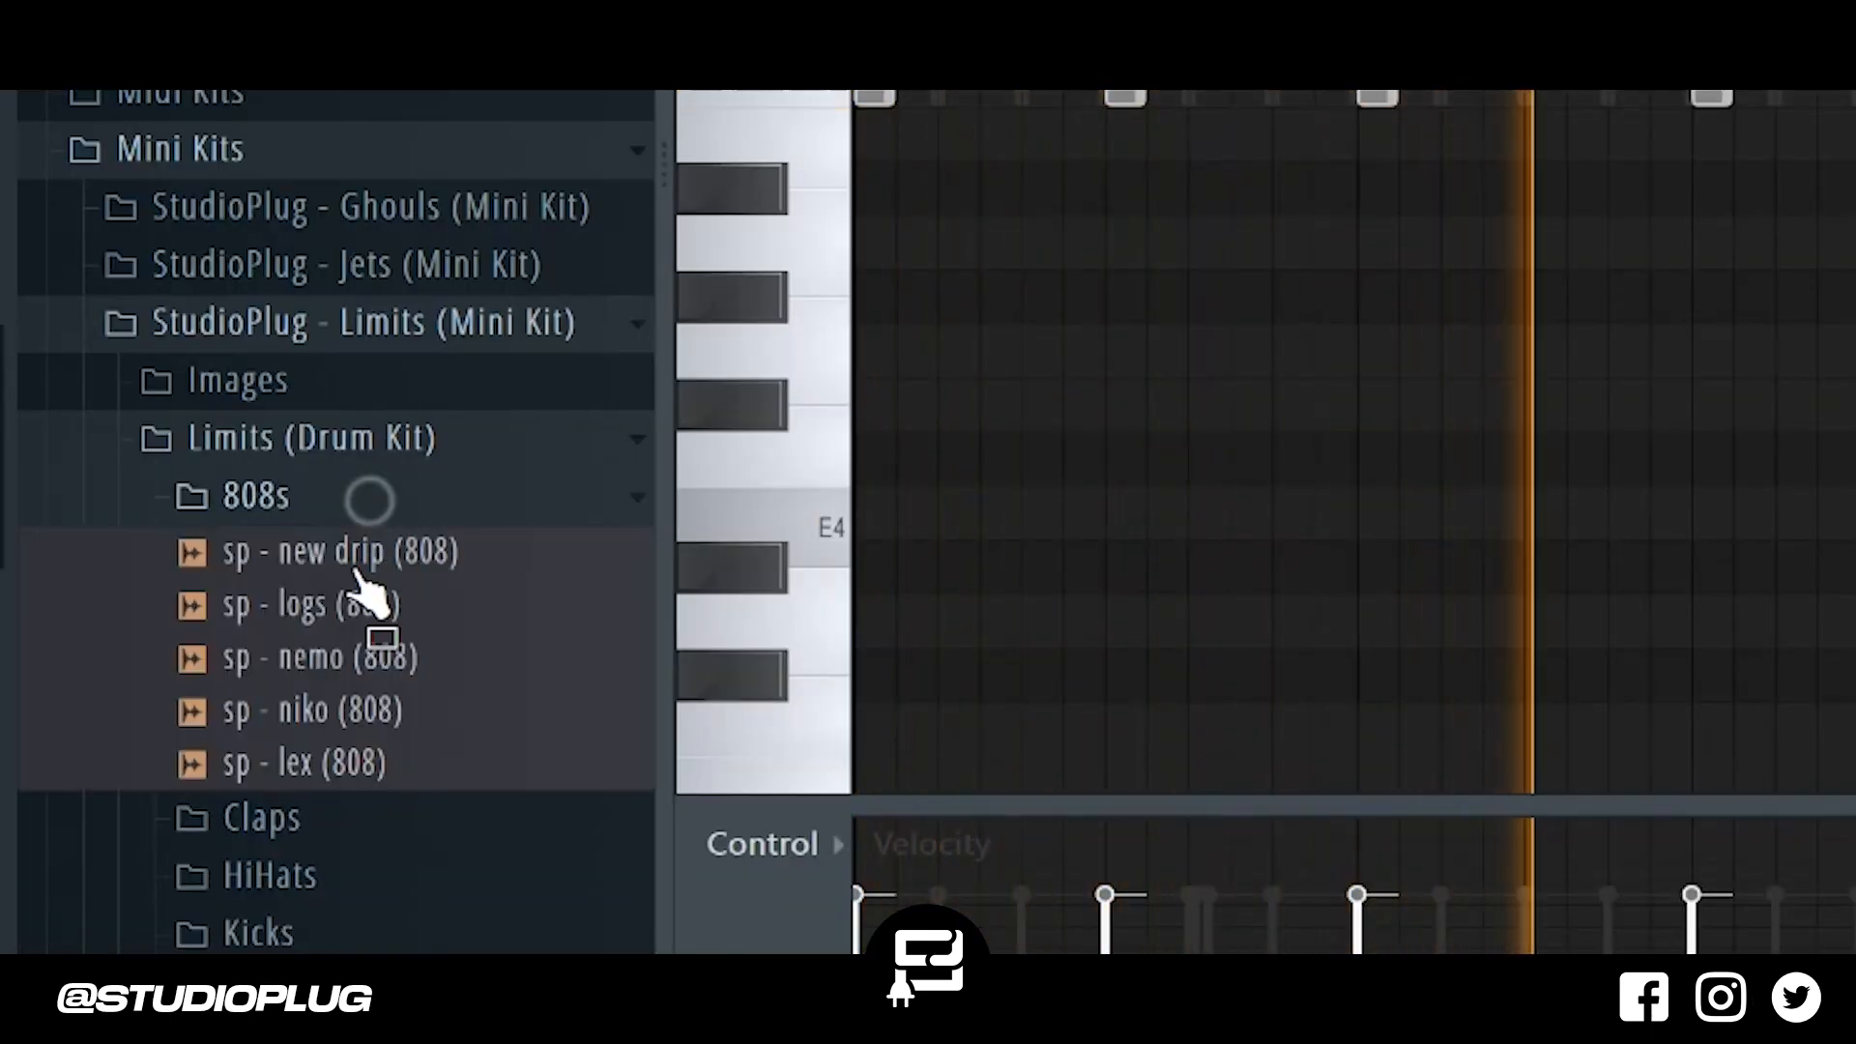
key("Down")
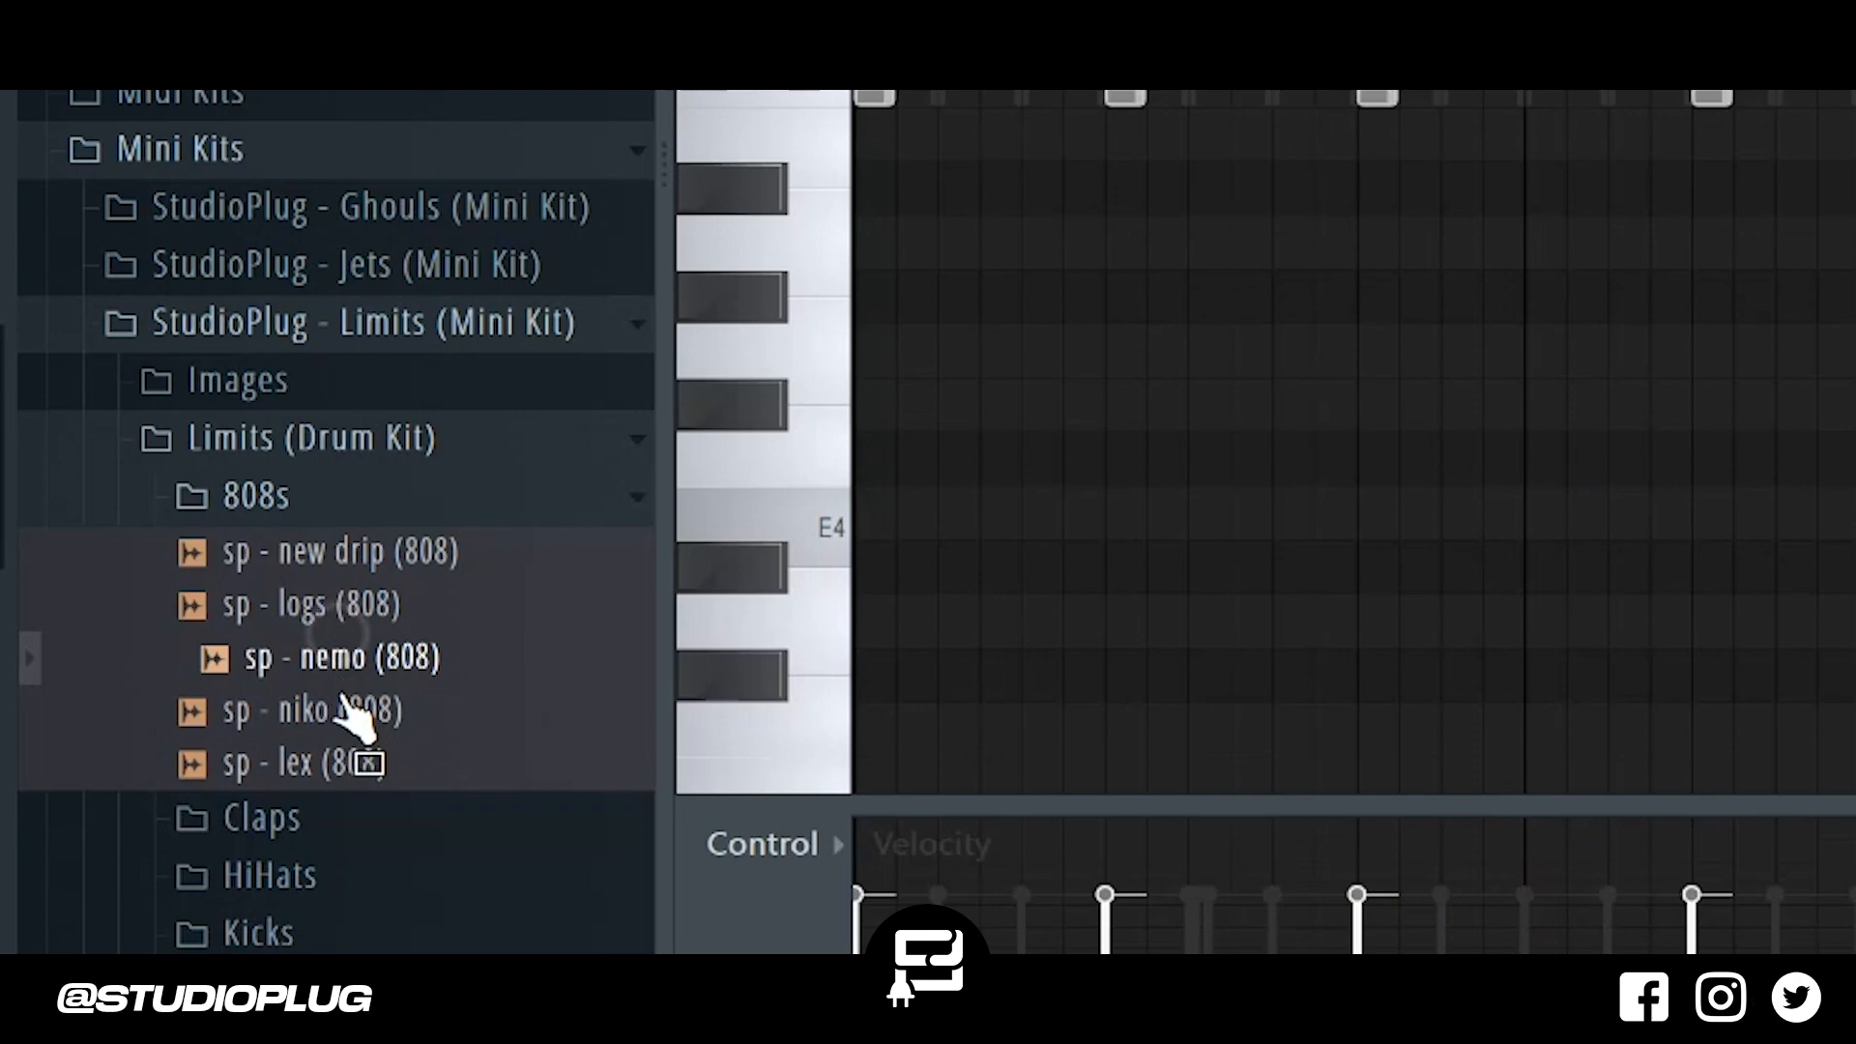
key("Down")
Add sp - wish (808) from the Ghouls drum kit as a new channel and open its piano roll.
left_click(426, 435)
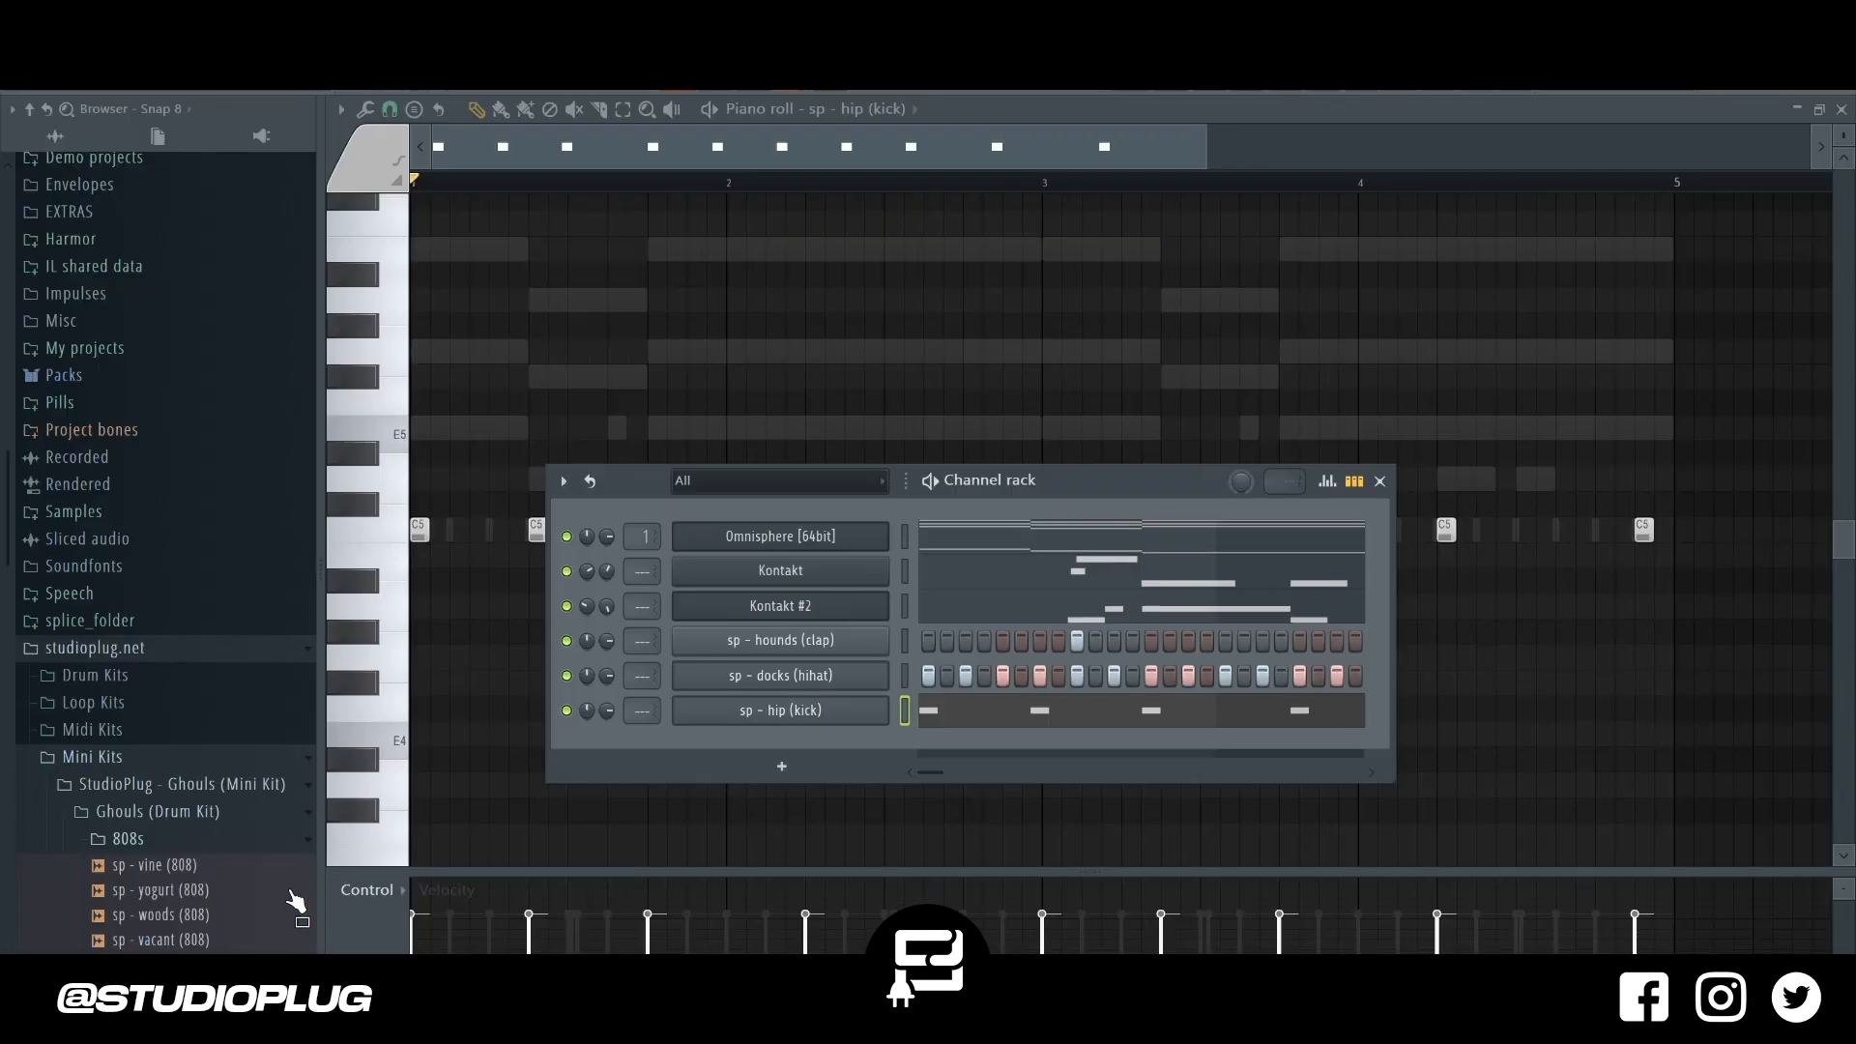
left_click_drag(750, 694, 755, 739)
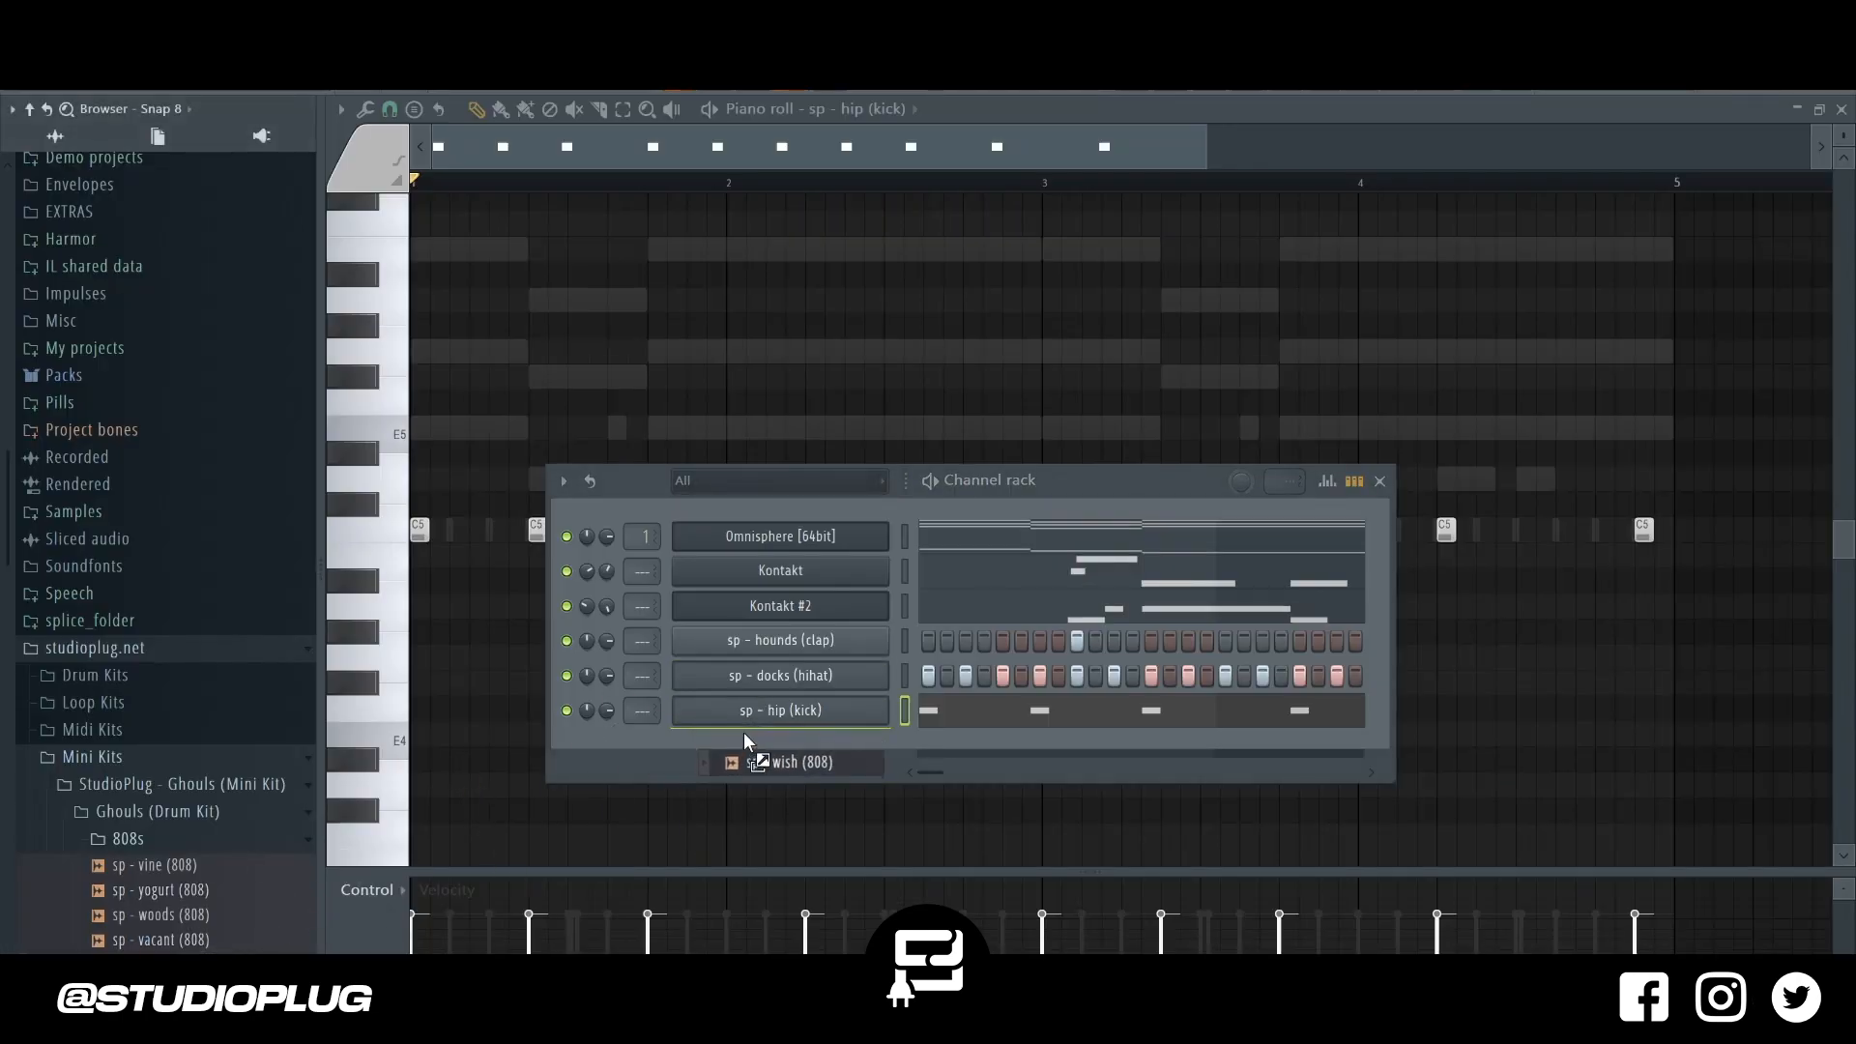
key("F6")
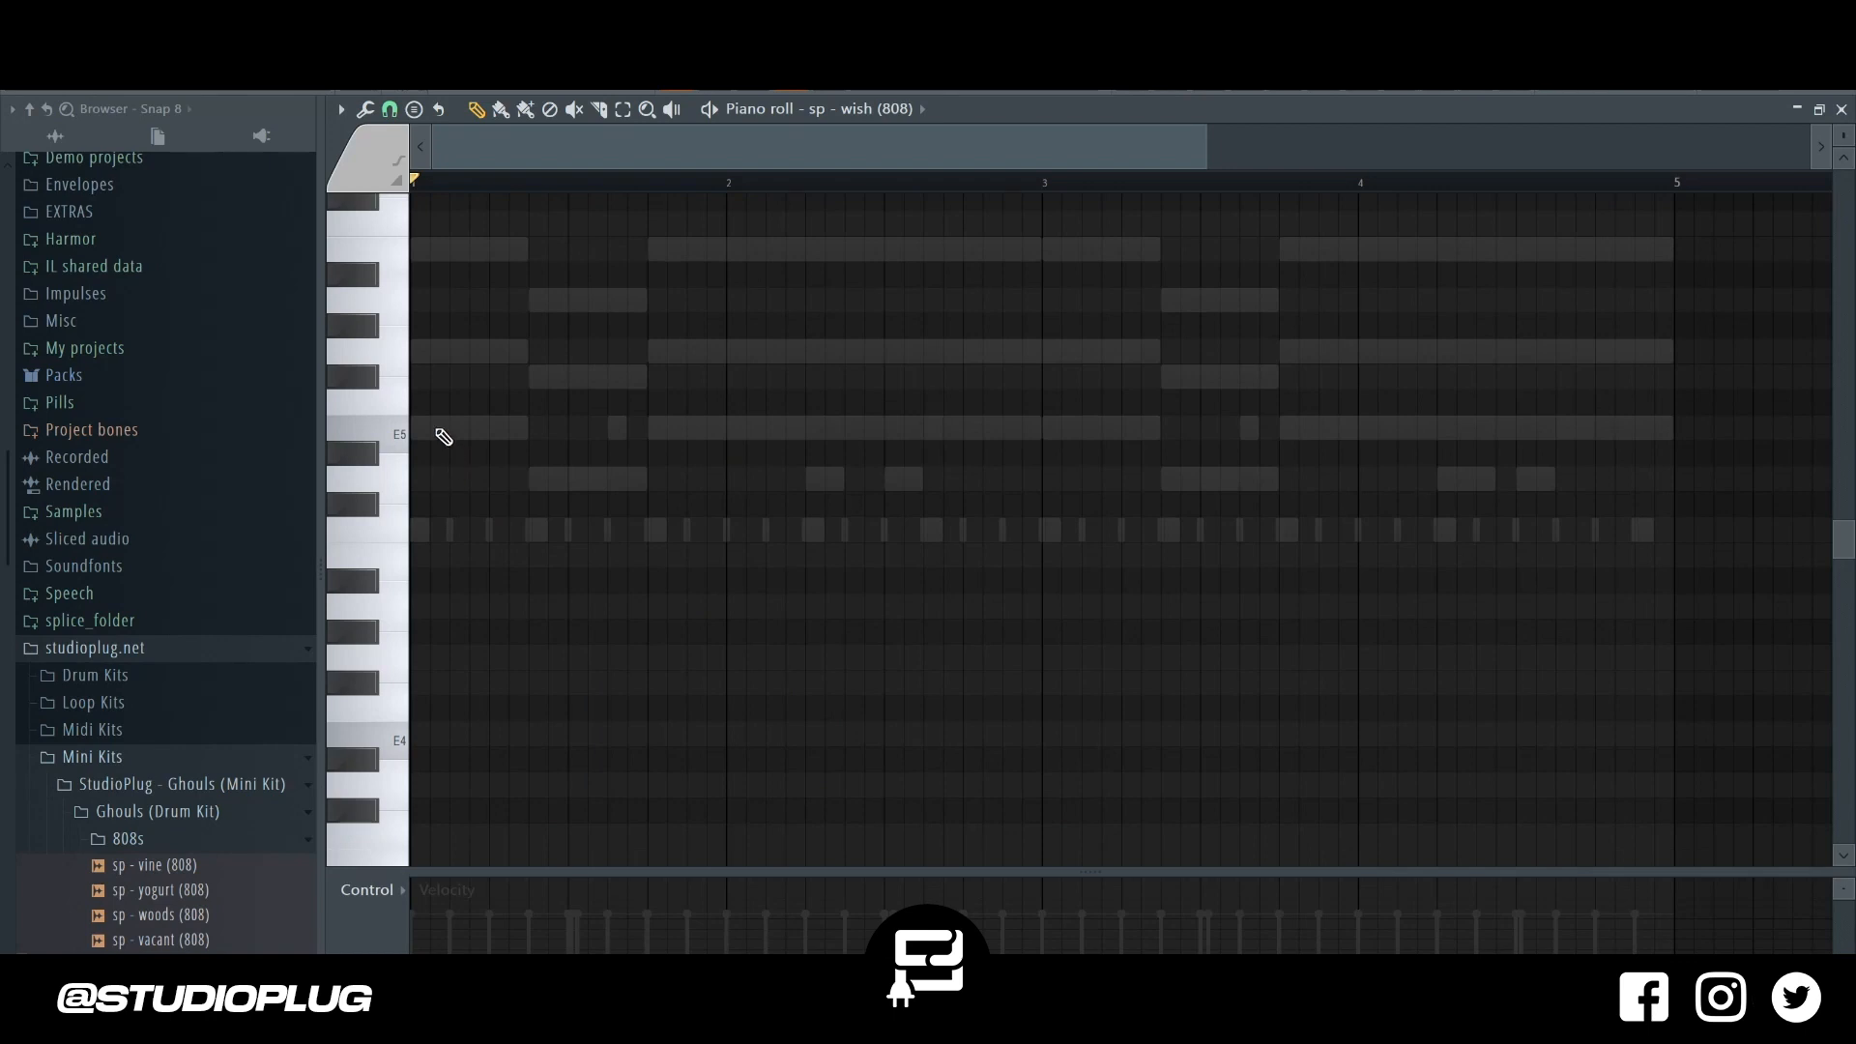
Draw 808 notes E3, D3, C3, C3, D3, E3 across bars 1 to 3, following the chord roots.
left_click(444, 437)
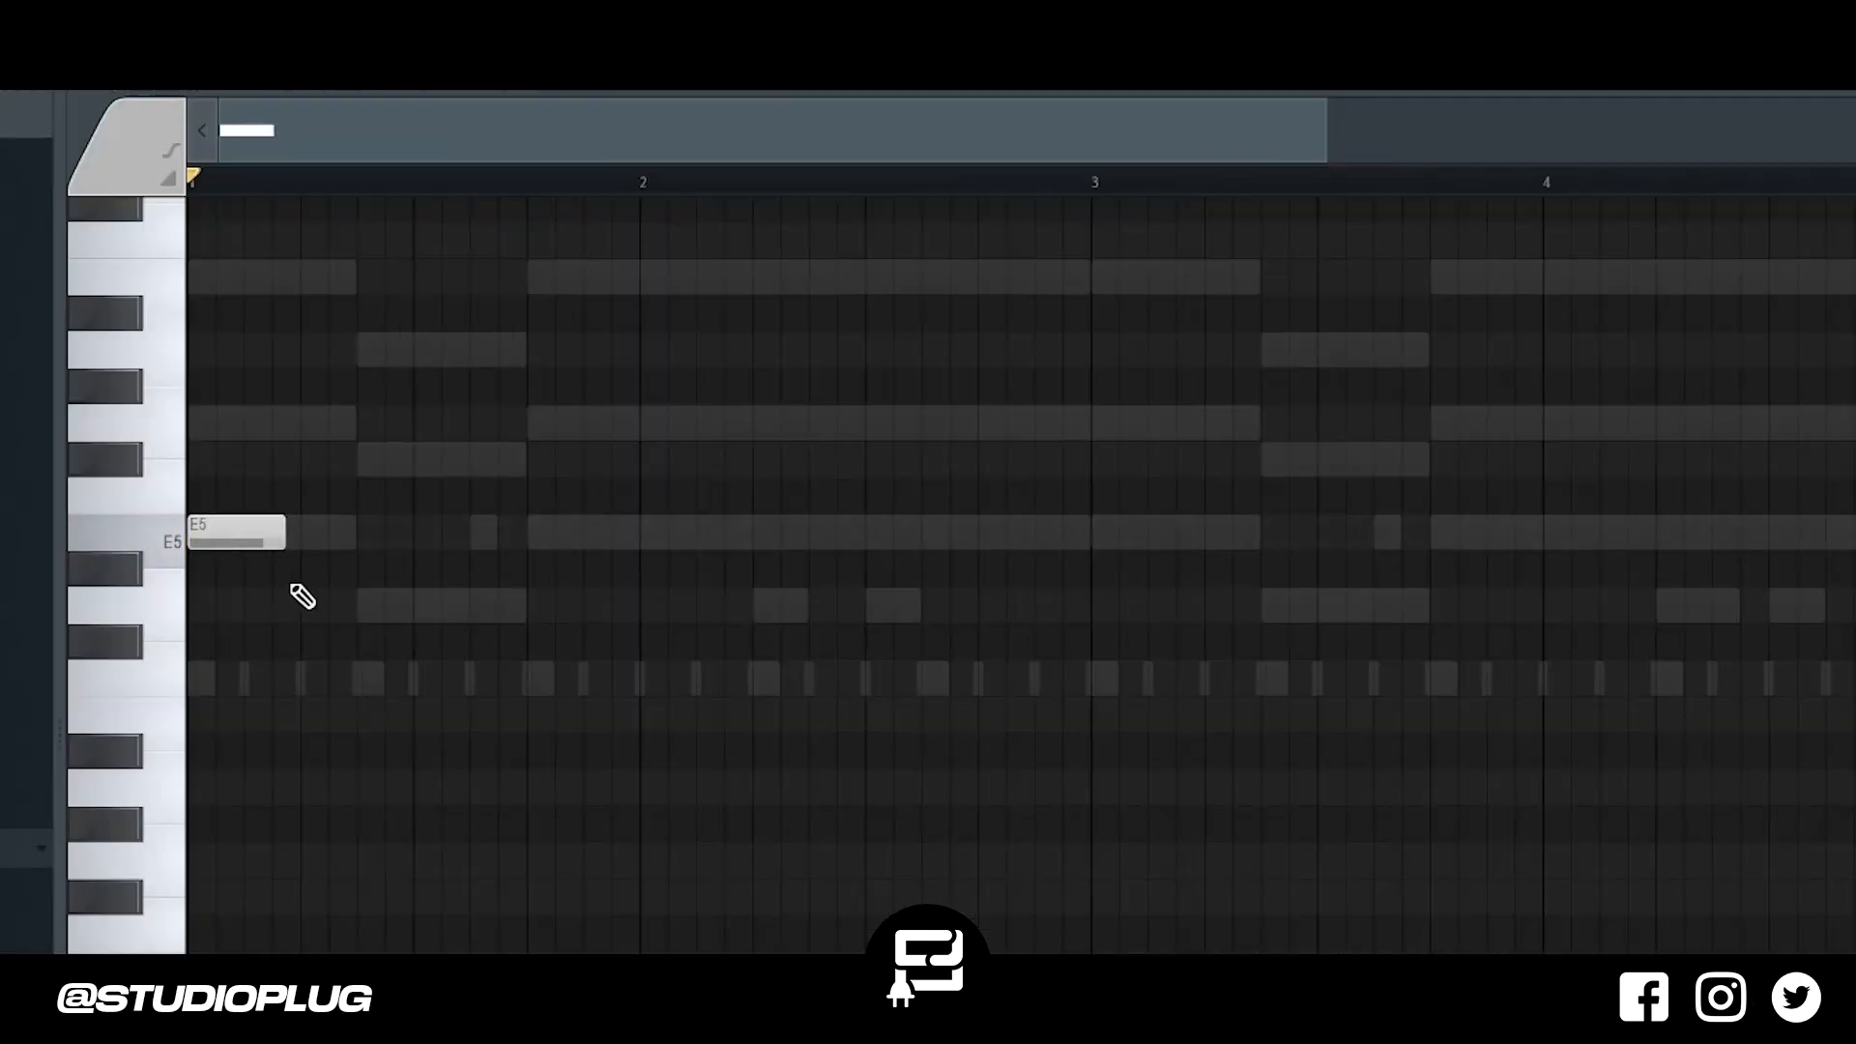
left_click(362, 604)
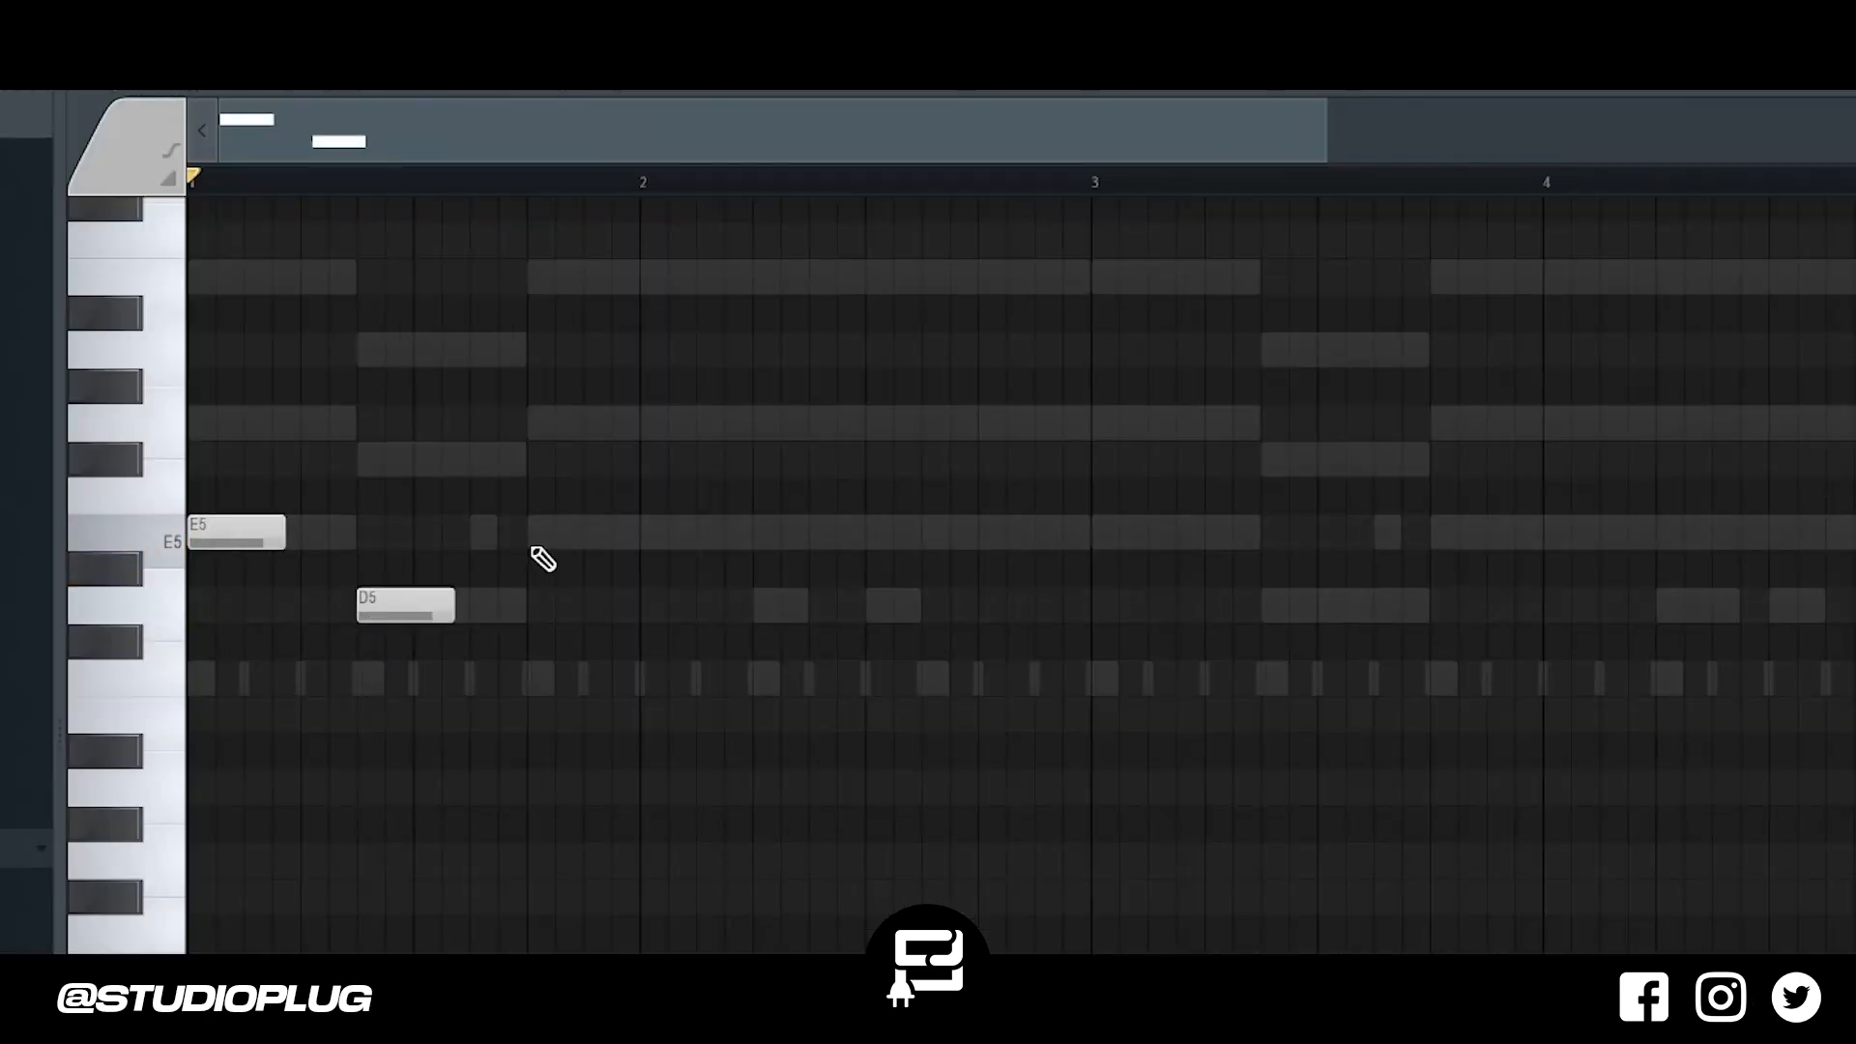
scroll(542, 559, "down", 3)
key("ctrl+Down")
key("ctrl+Down")
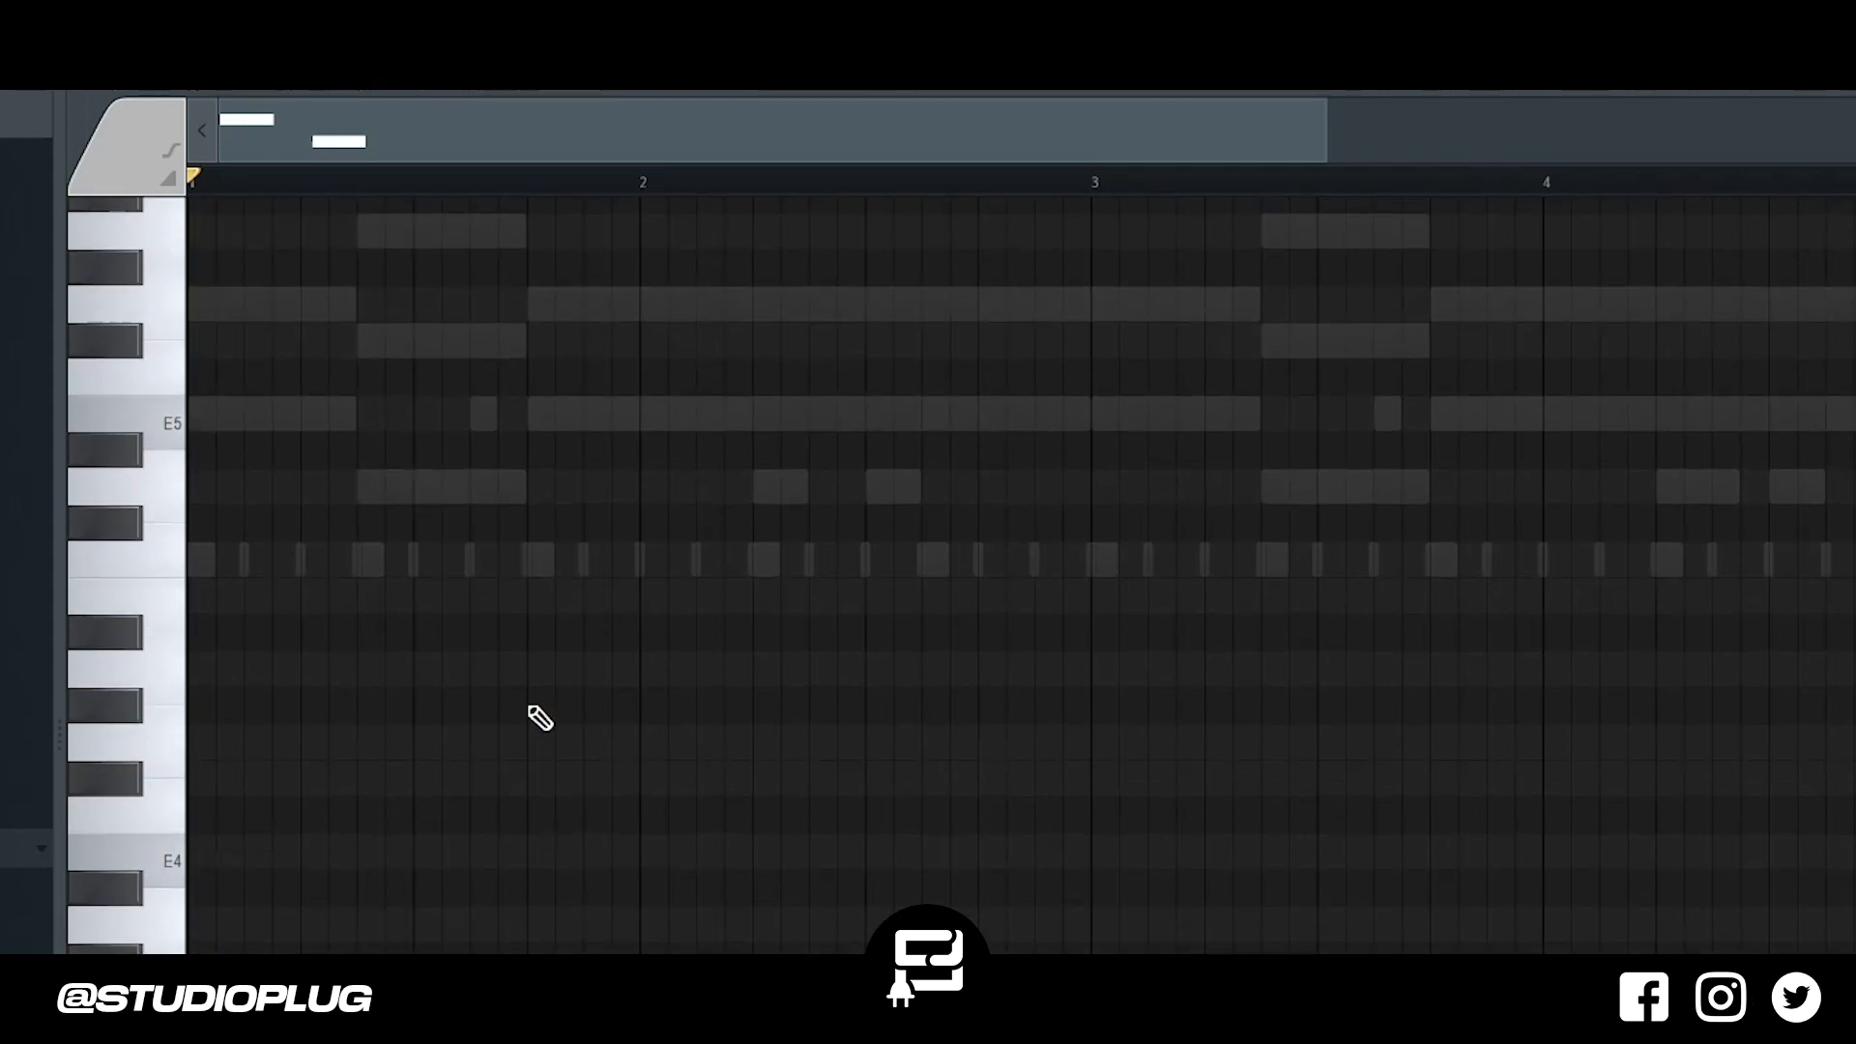
scroll(540, 717, "down", 15)
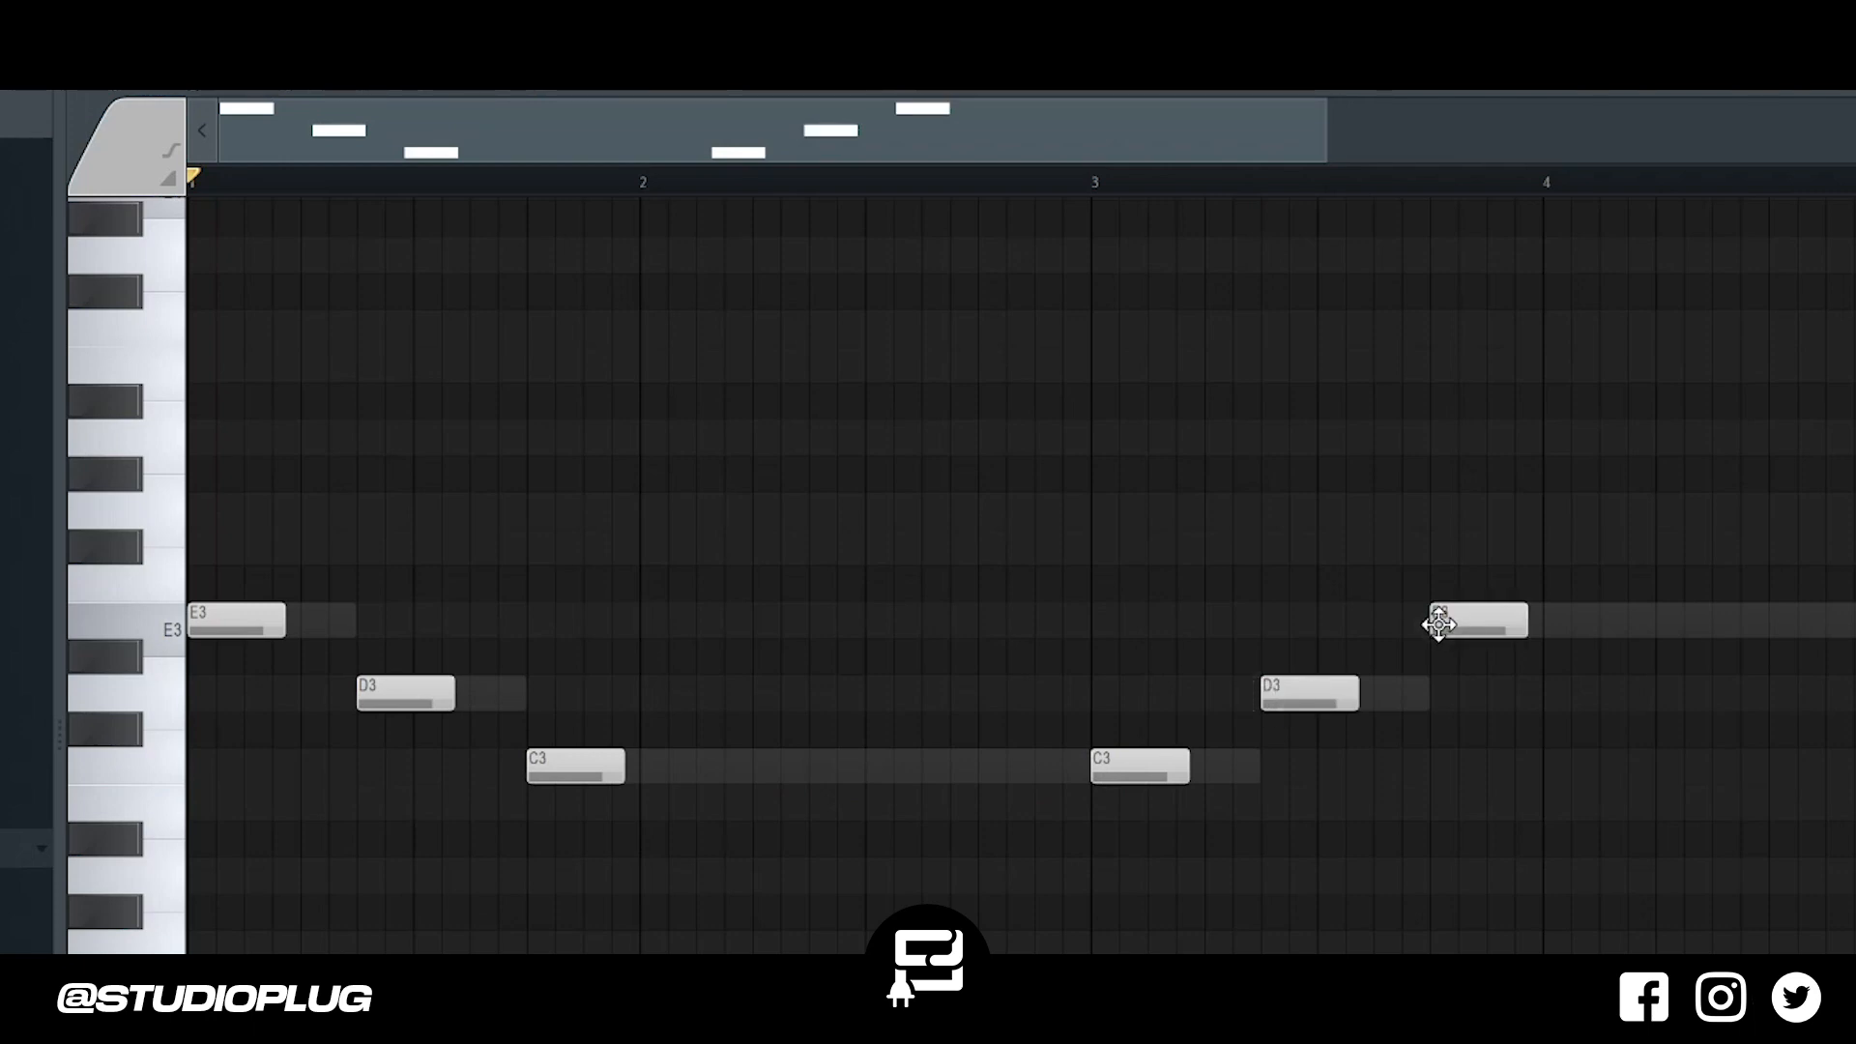
Transpose all the 808 notes up two octaves.
key("ctrl+Up")
key("ctrl+Up")
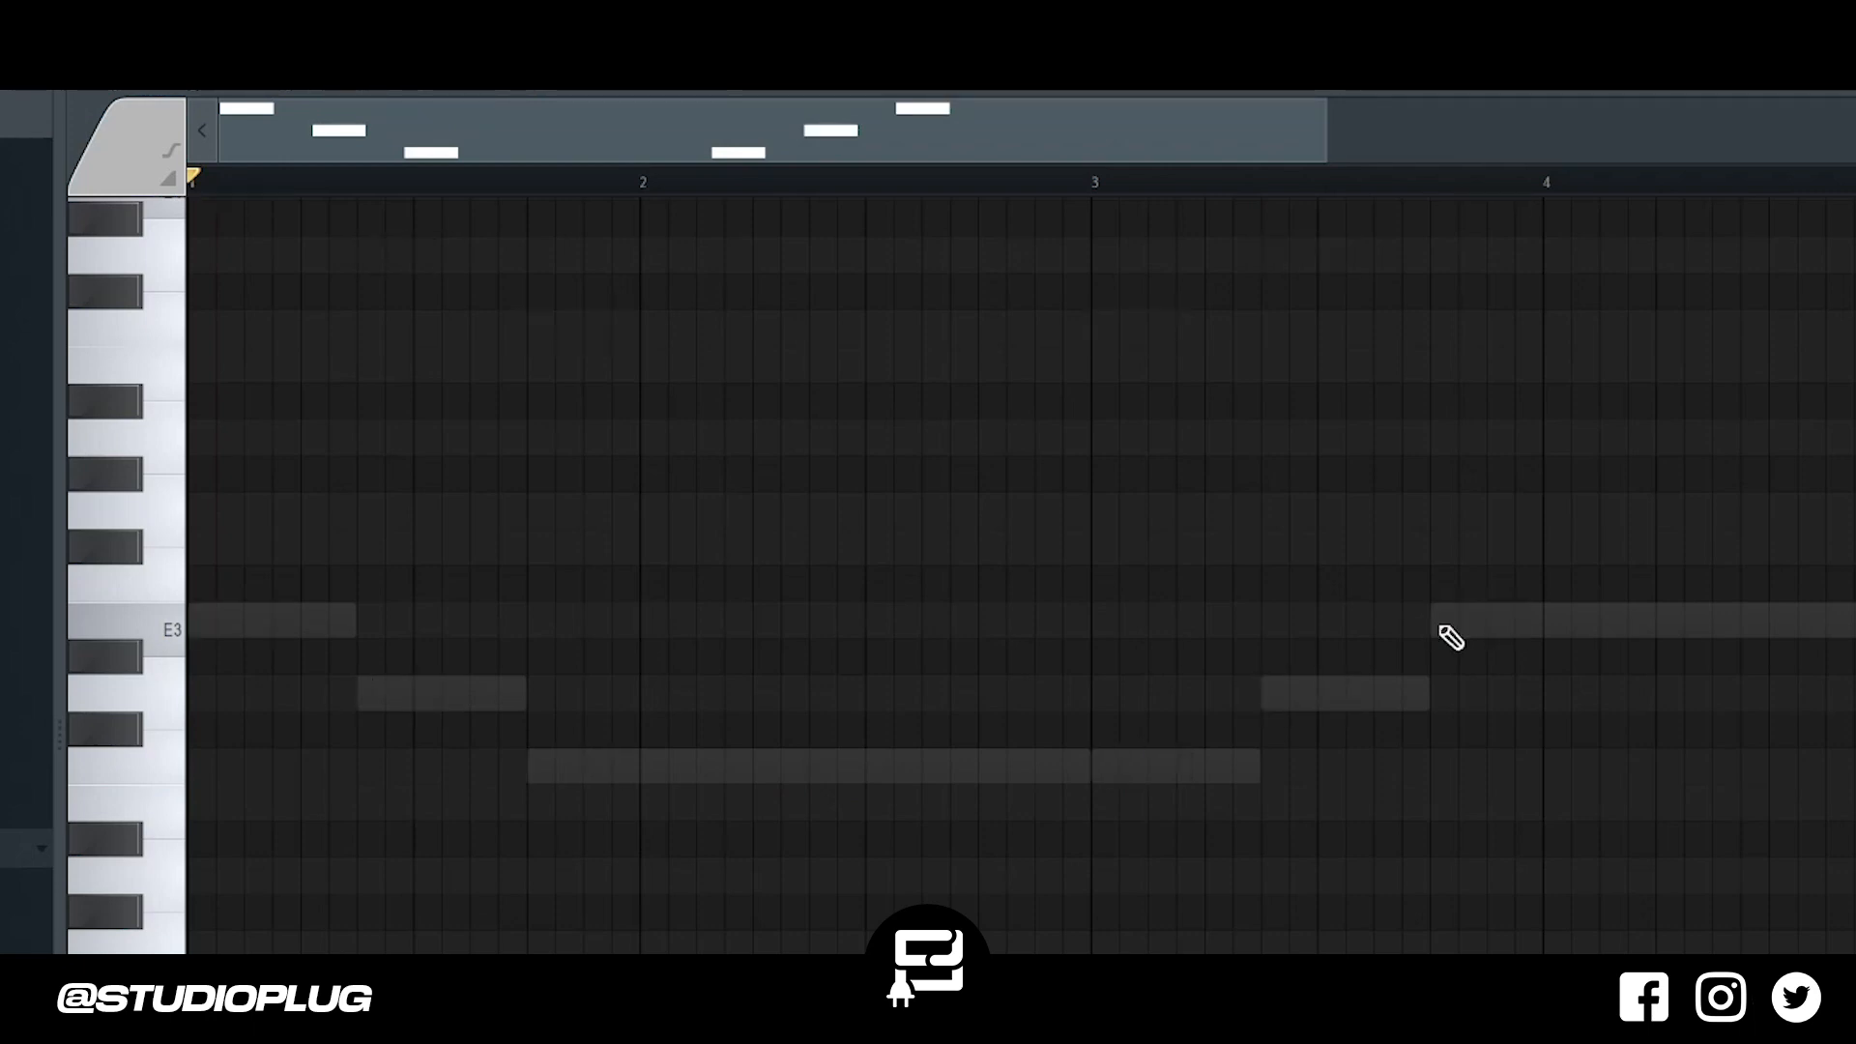
scroll(1444, 633, "up", 15)
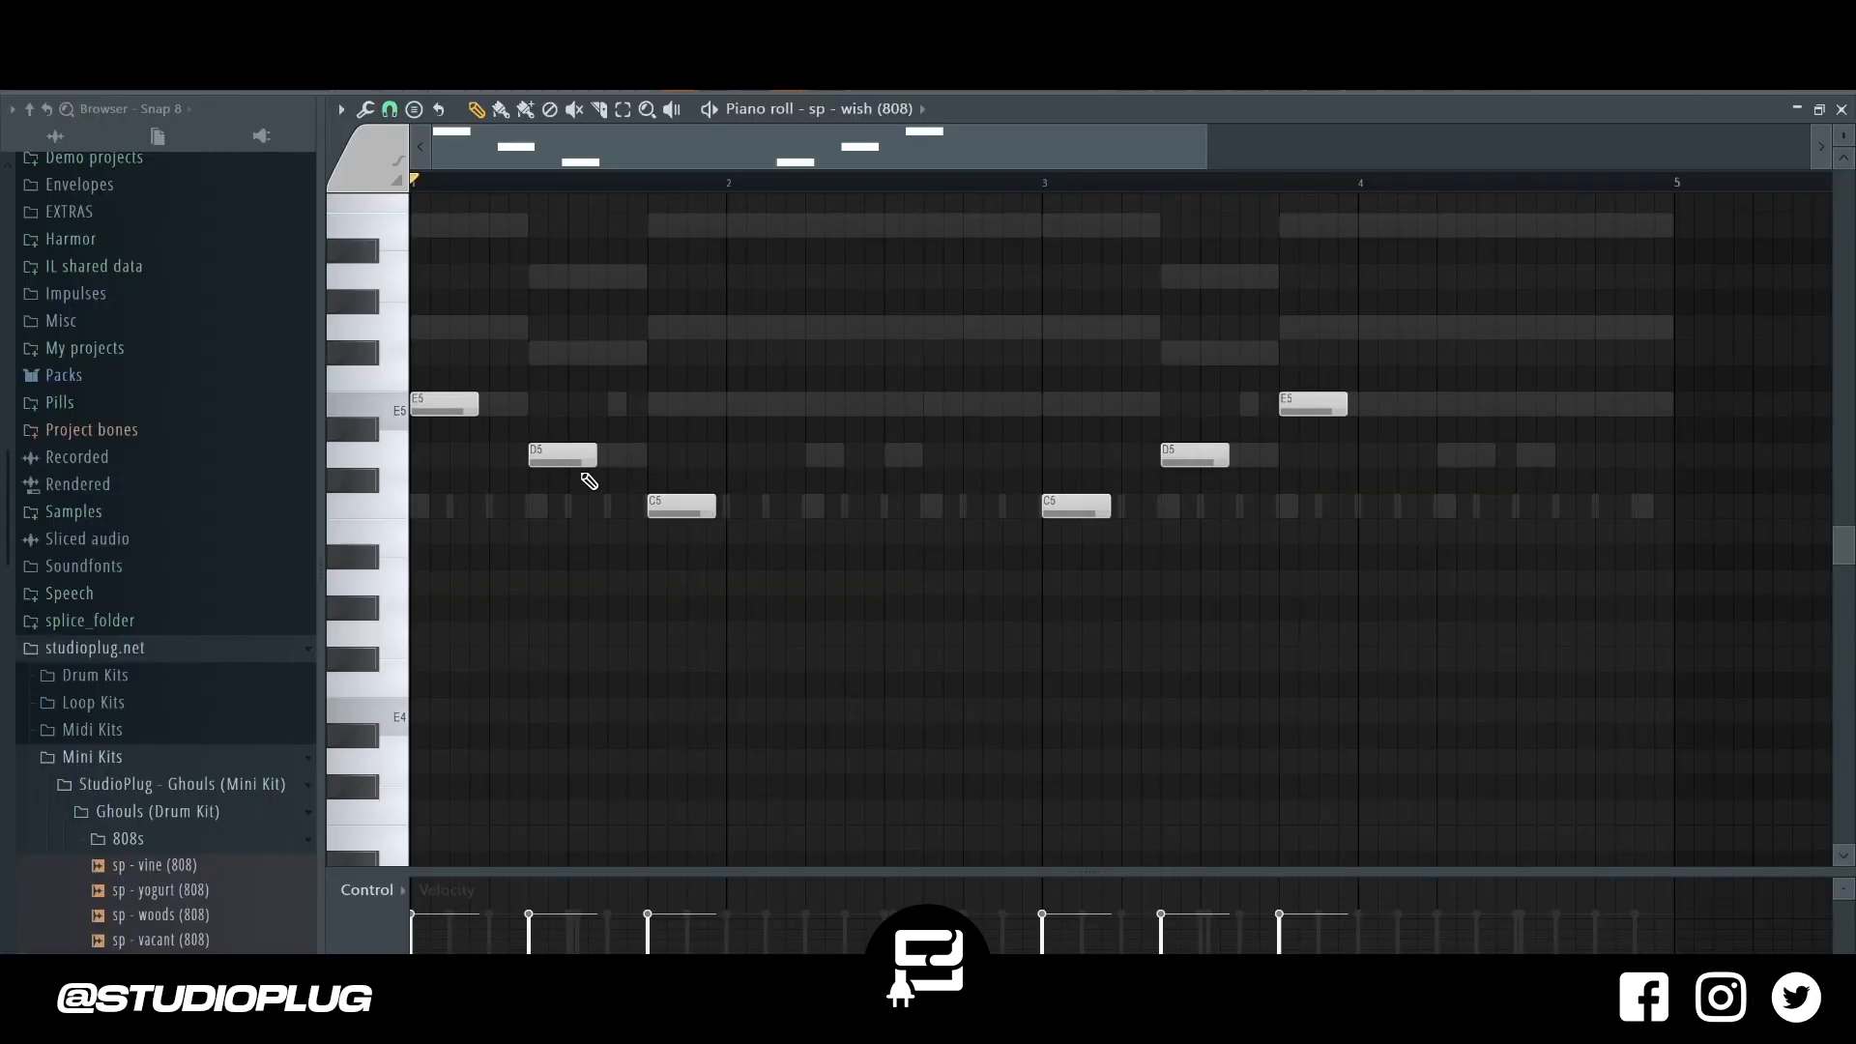
Mute the Omnisphere piano channel and play the beat to check the 808.
key("space")
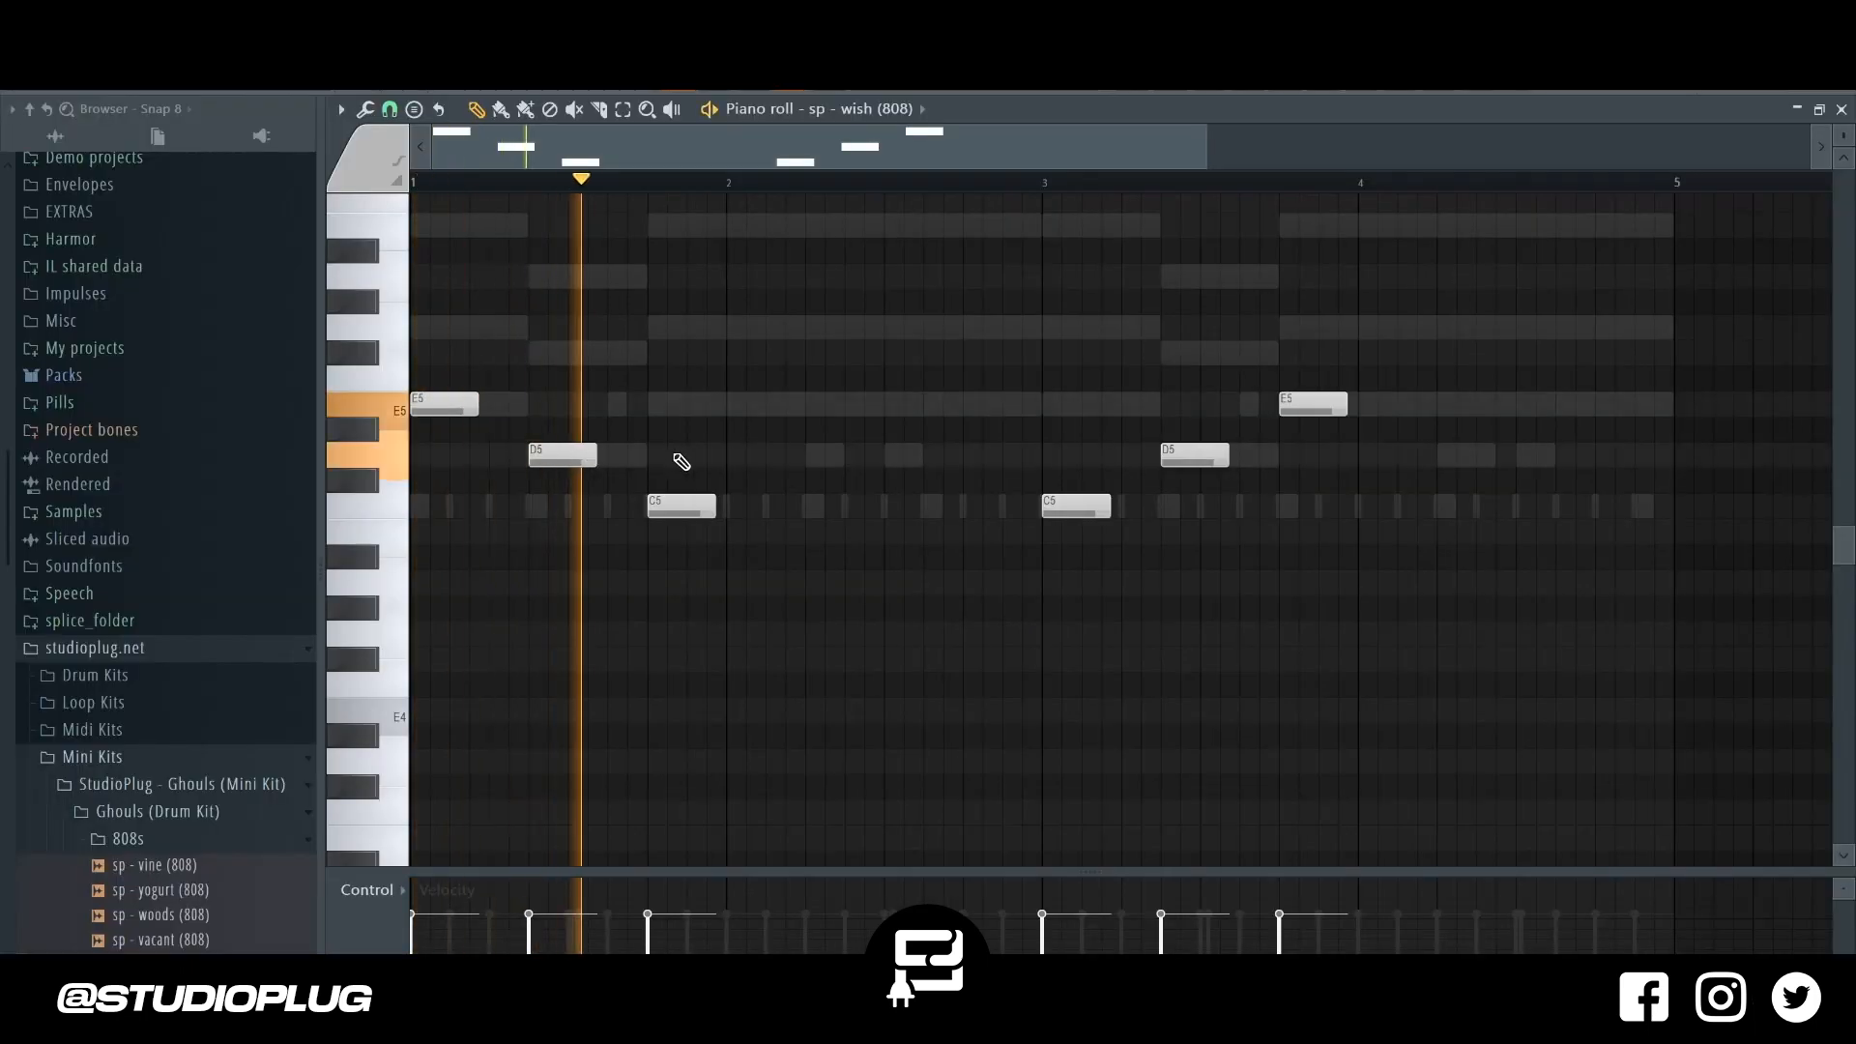
key("F6")
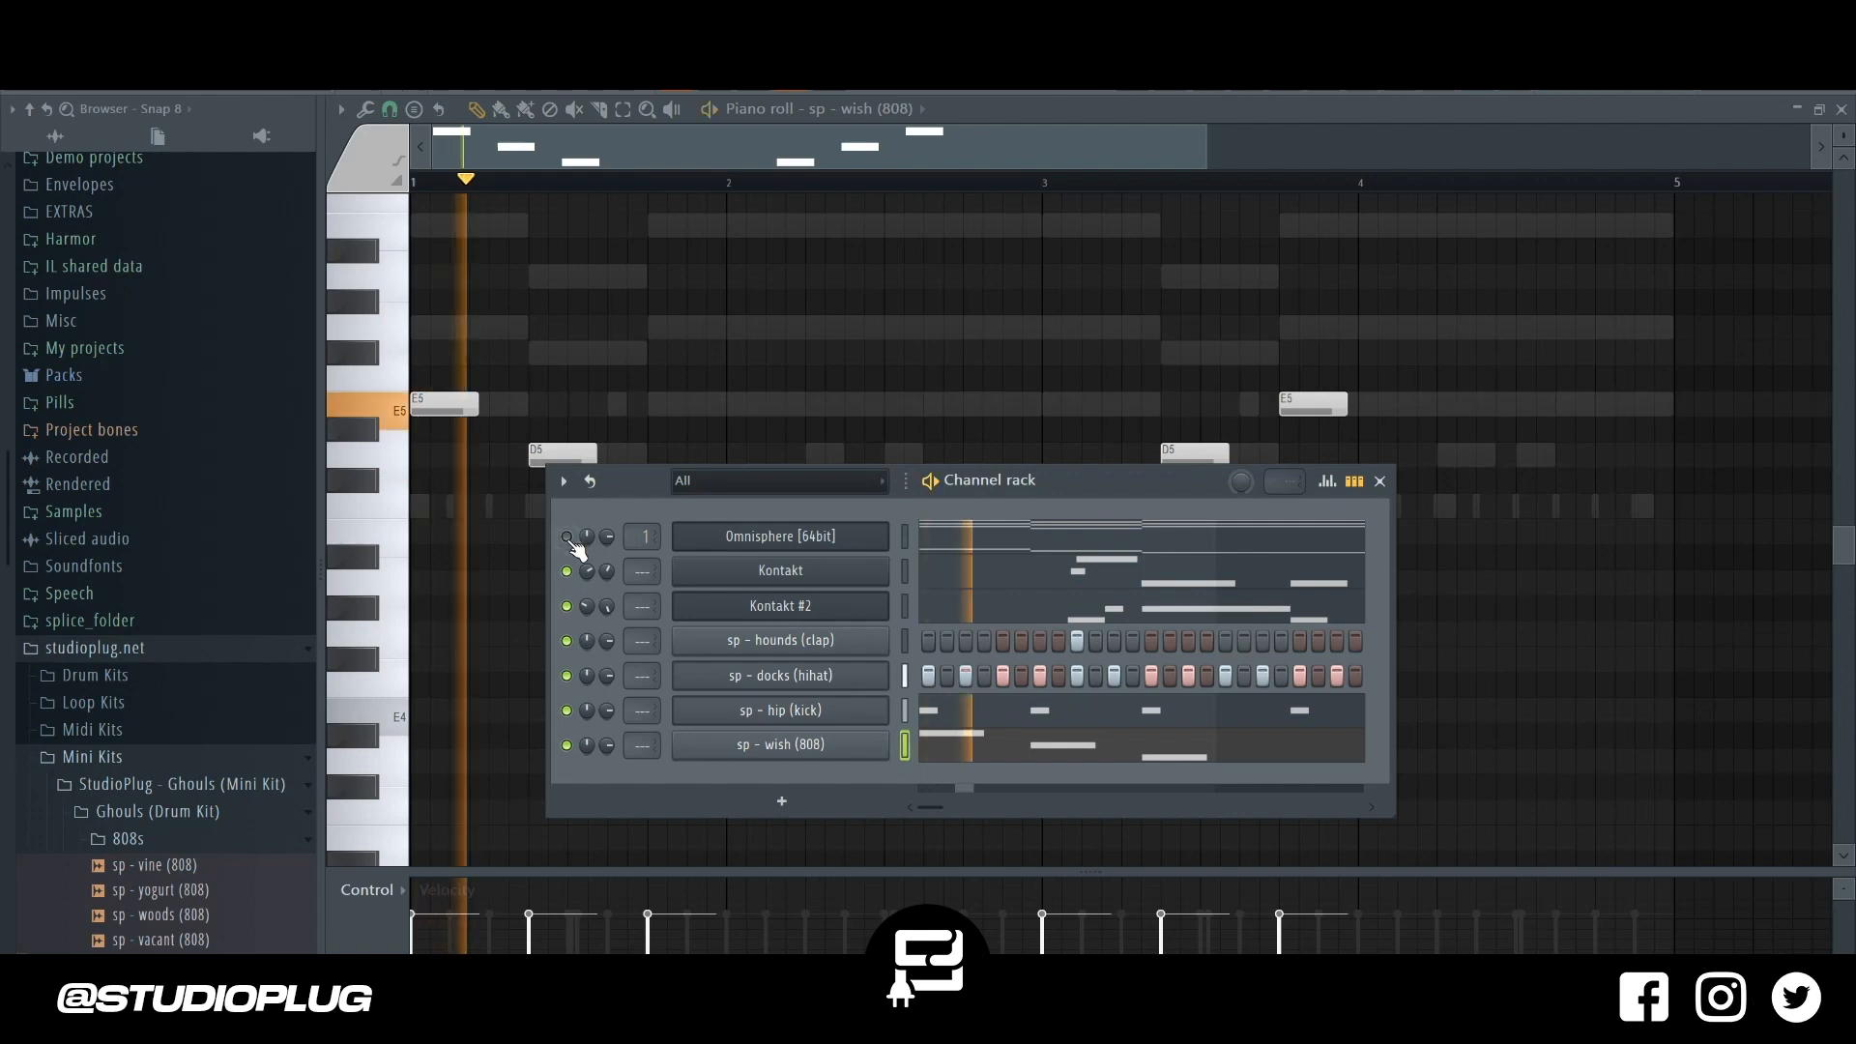
key("F6")
key("space")
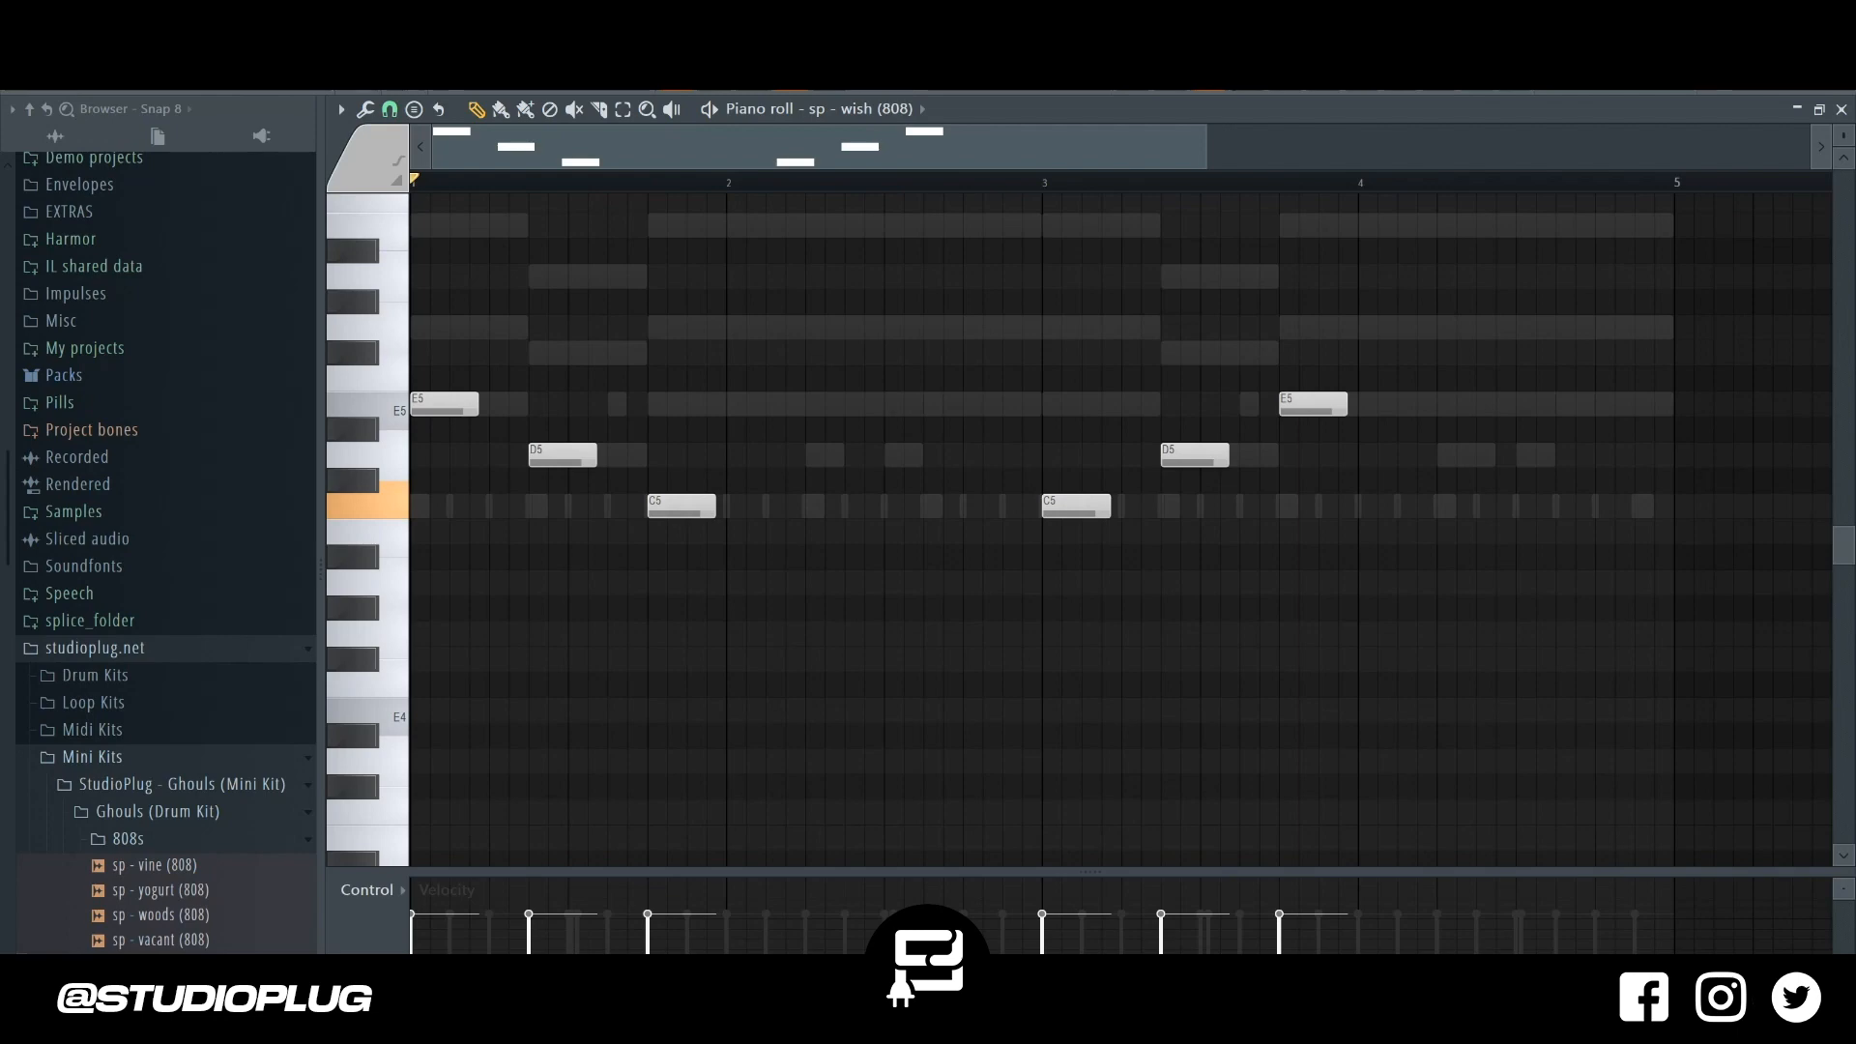
Enable the volume envelope of sp - wish (808), with hold turned up and delay, attack, decay, sustain and release at minimum.
key("F6")
left_click(776, 746)
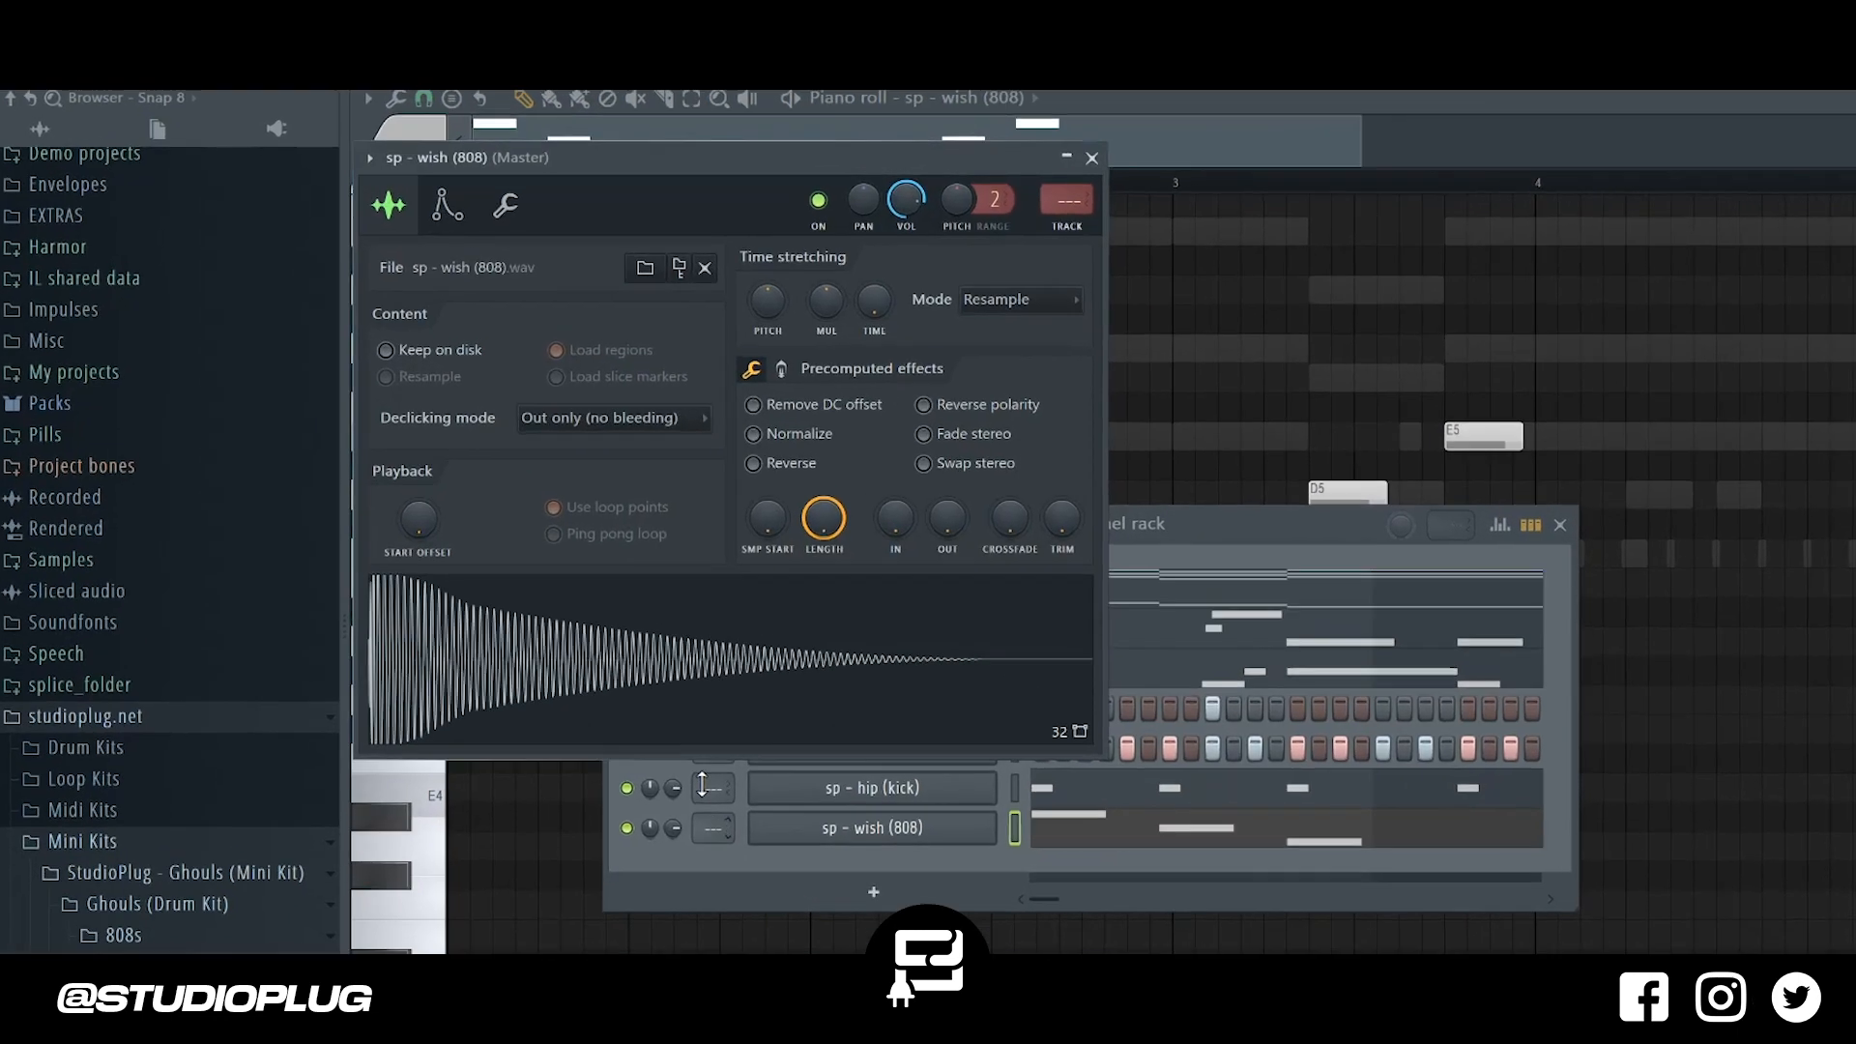
left_click(422, 214)
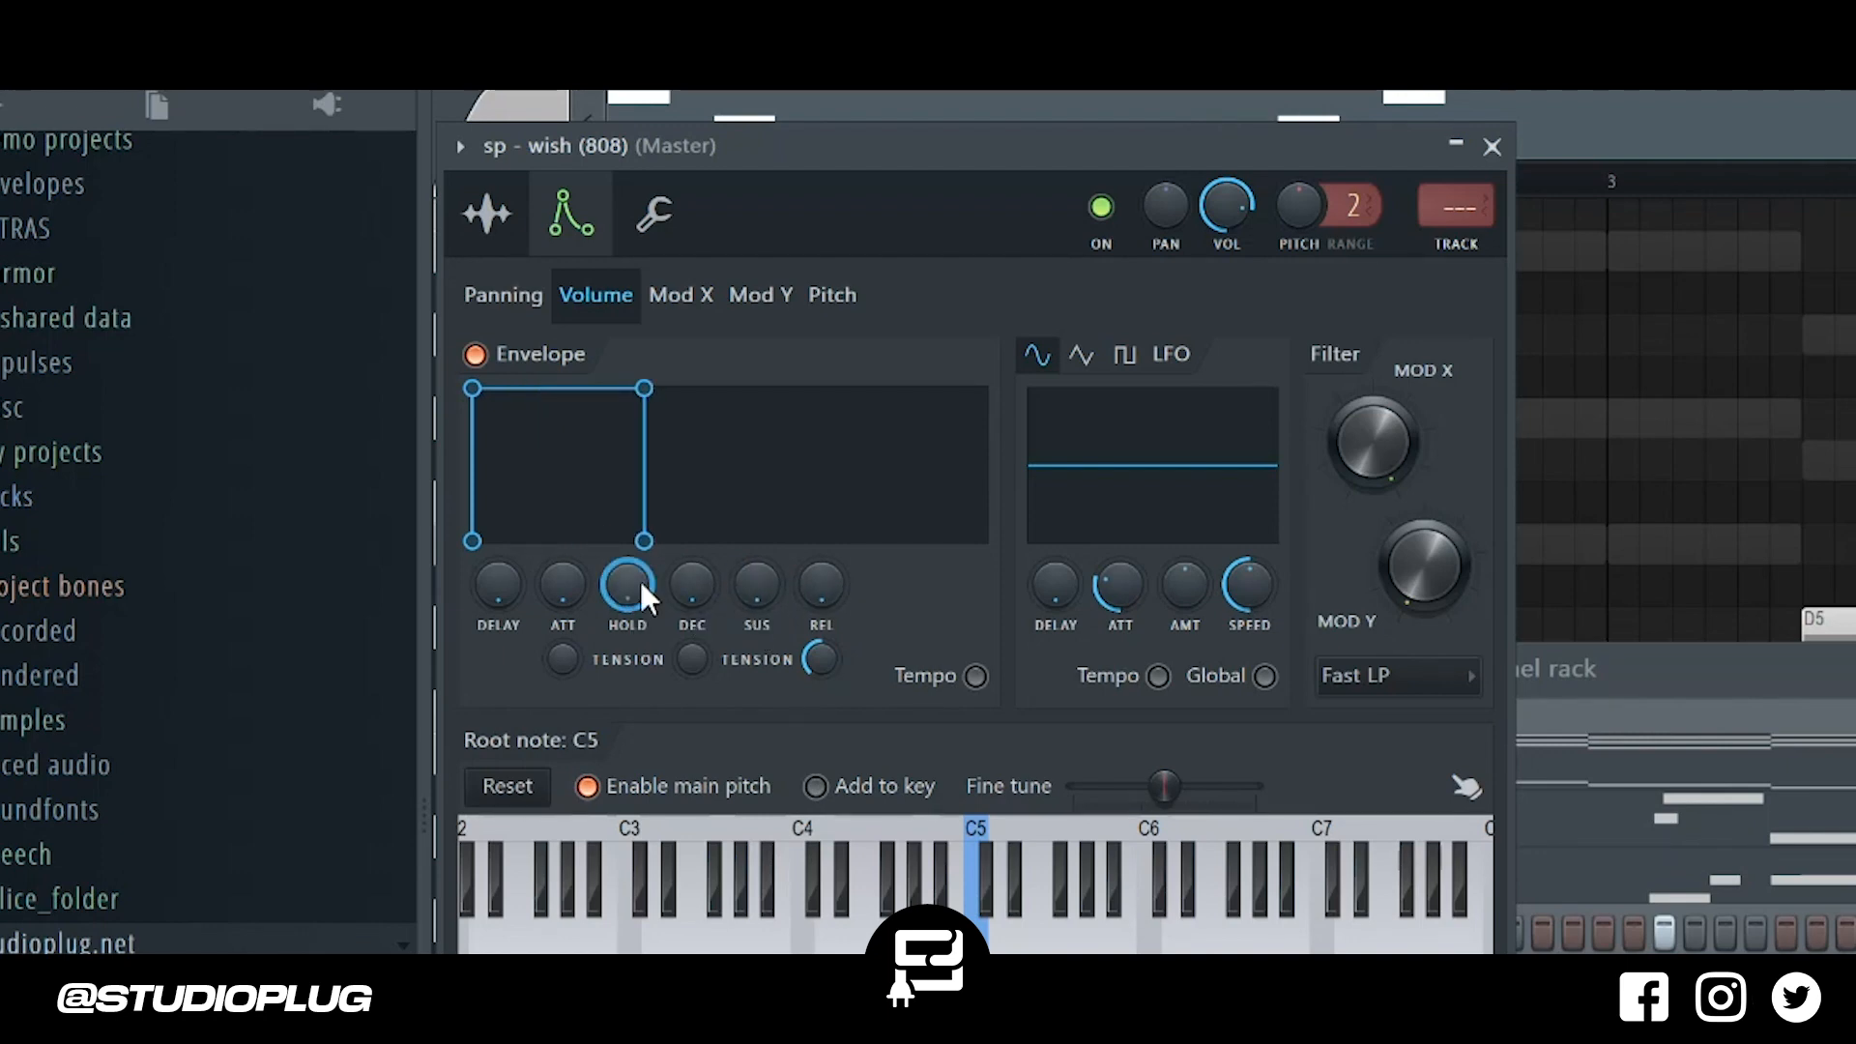
left_click(1727, 659)
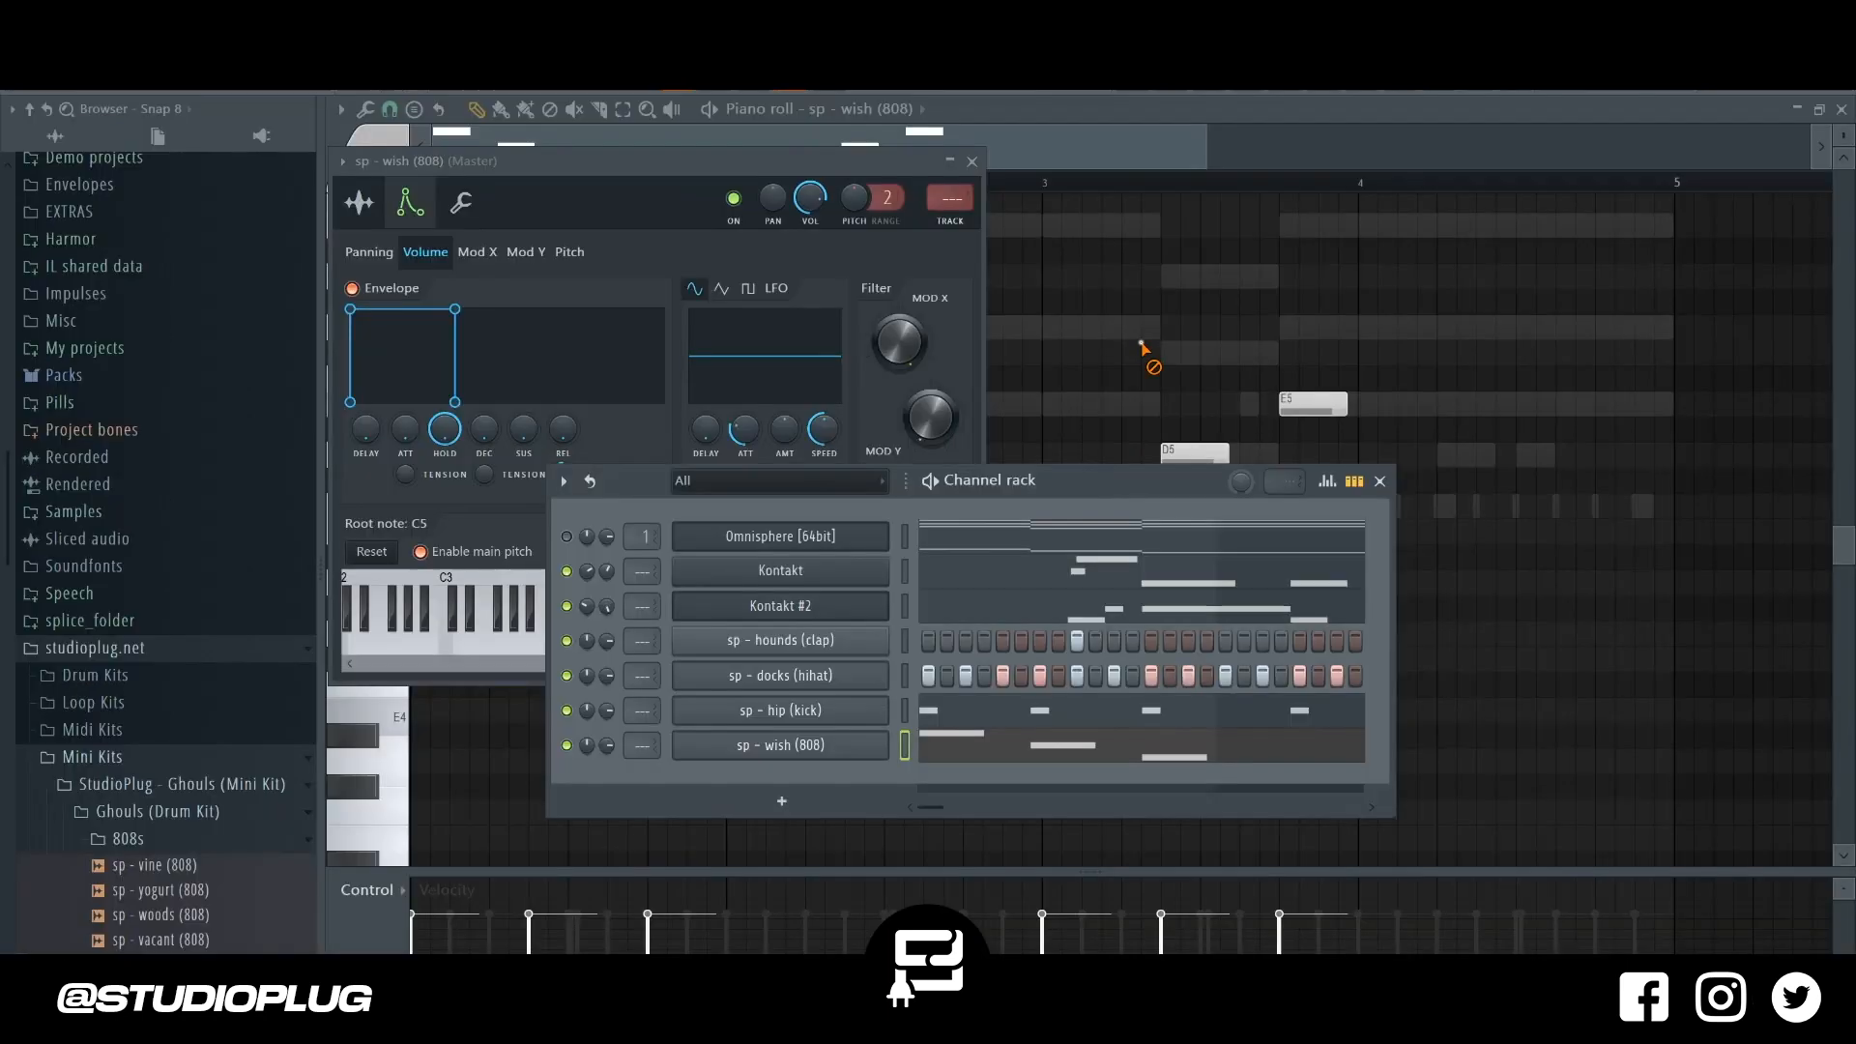
key("F7")
key("space")
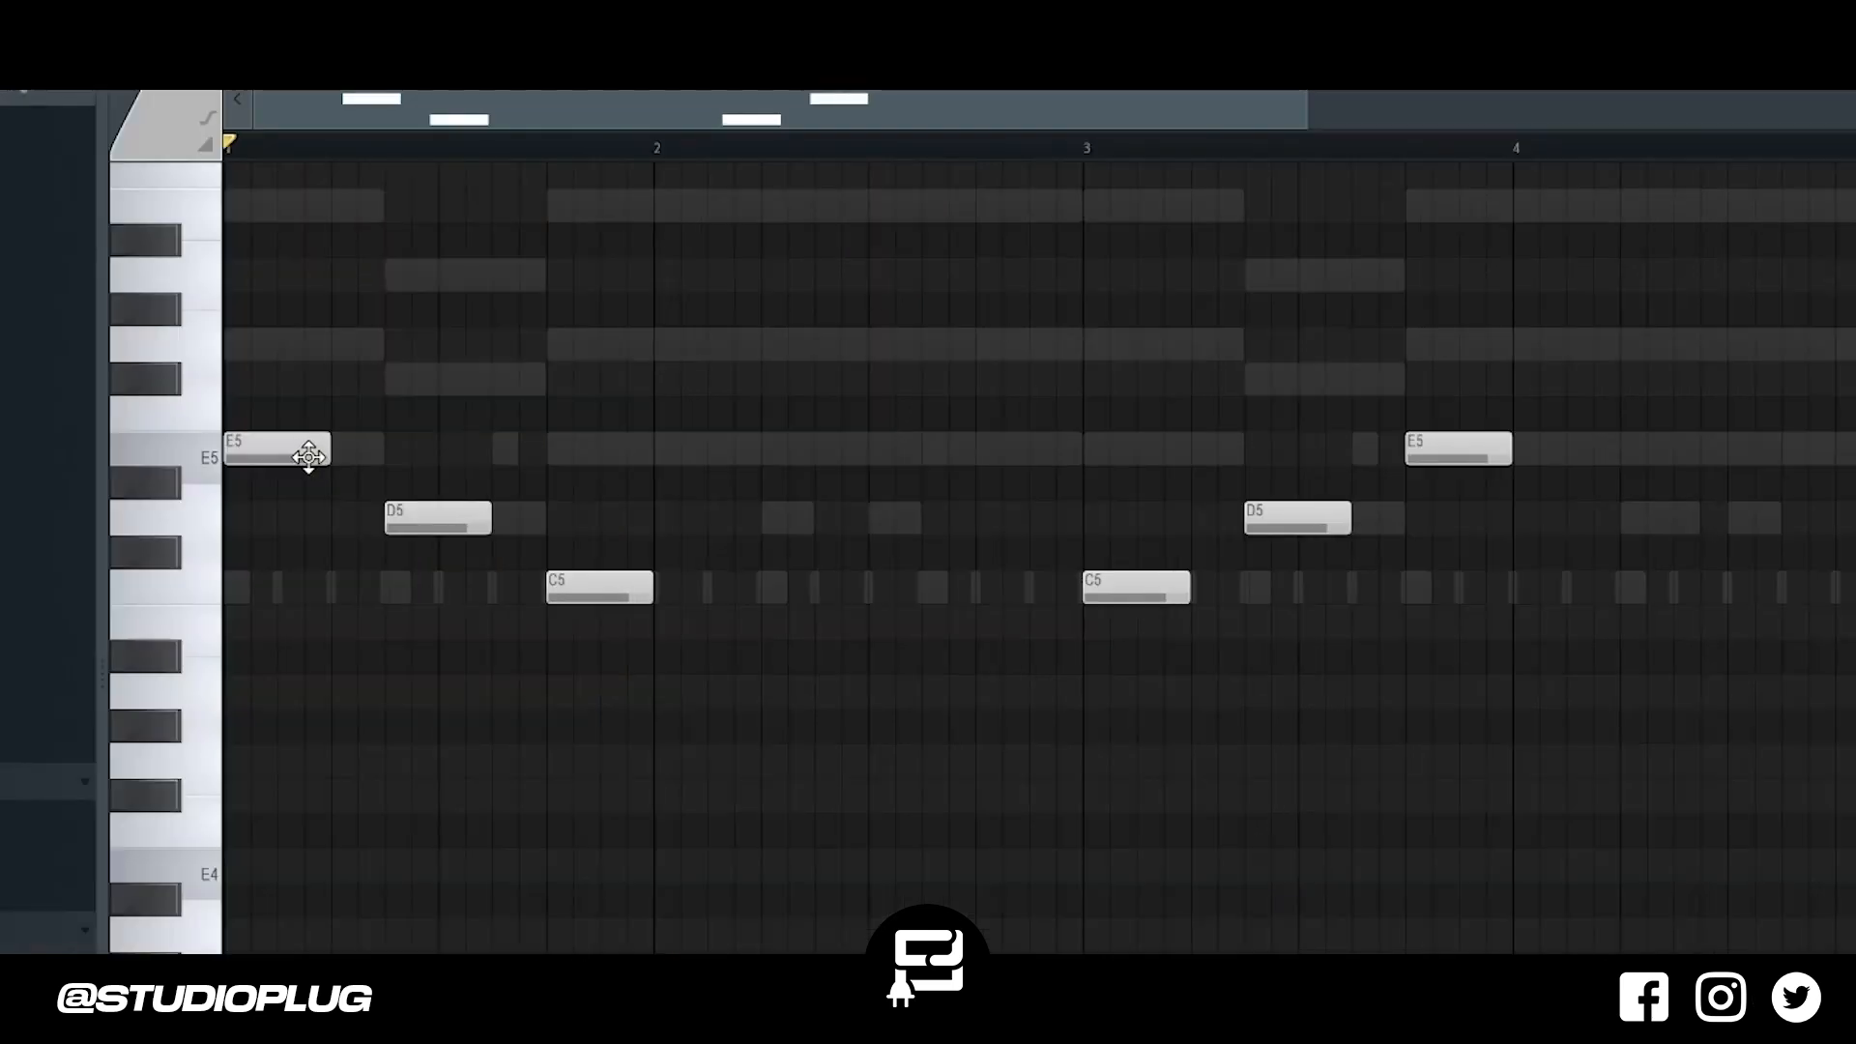
Add two C5 808 notes in bar 2, on beat 2 and halfway through beat 3, checking them during playback.
key("space")
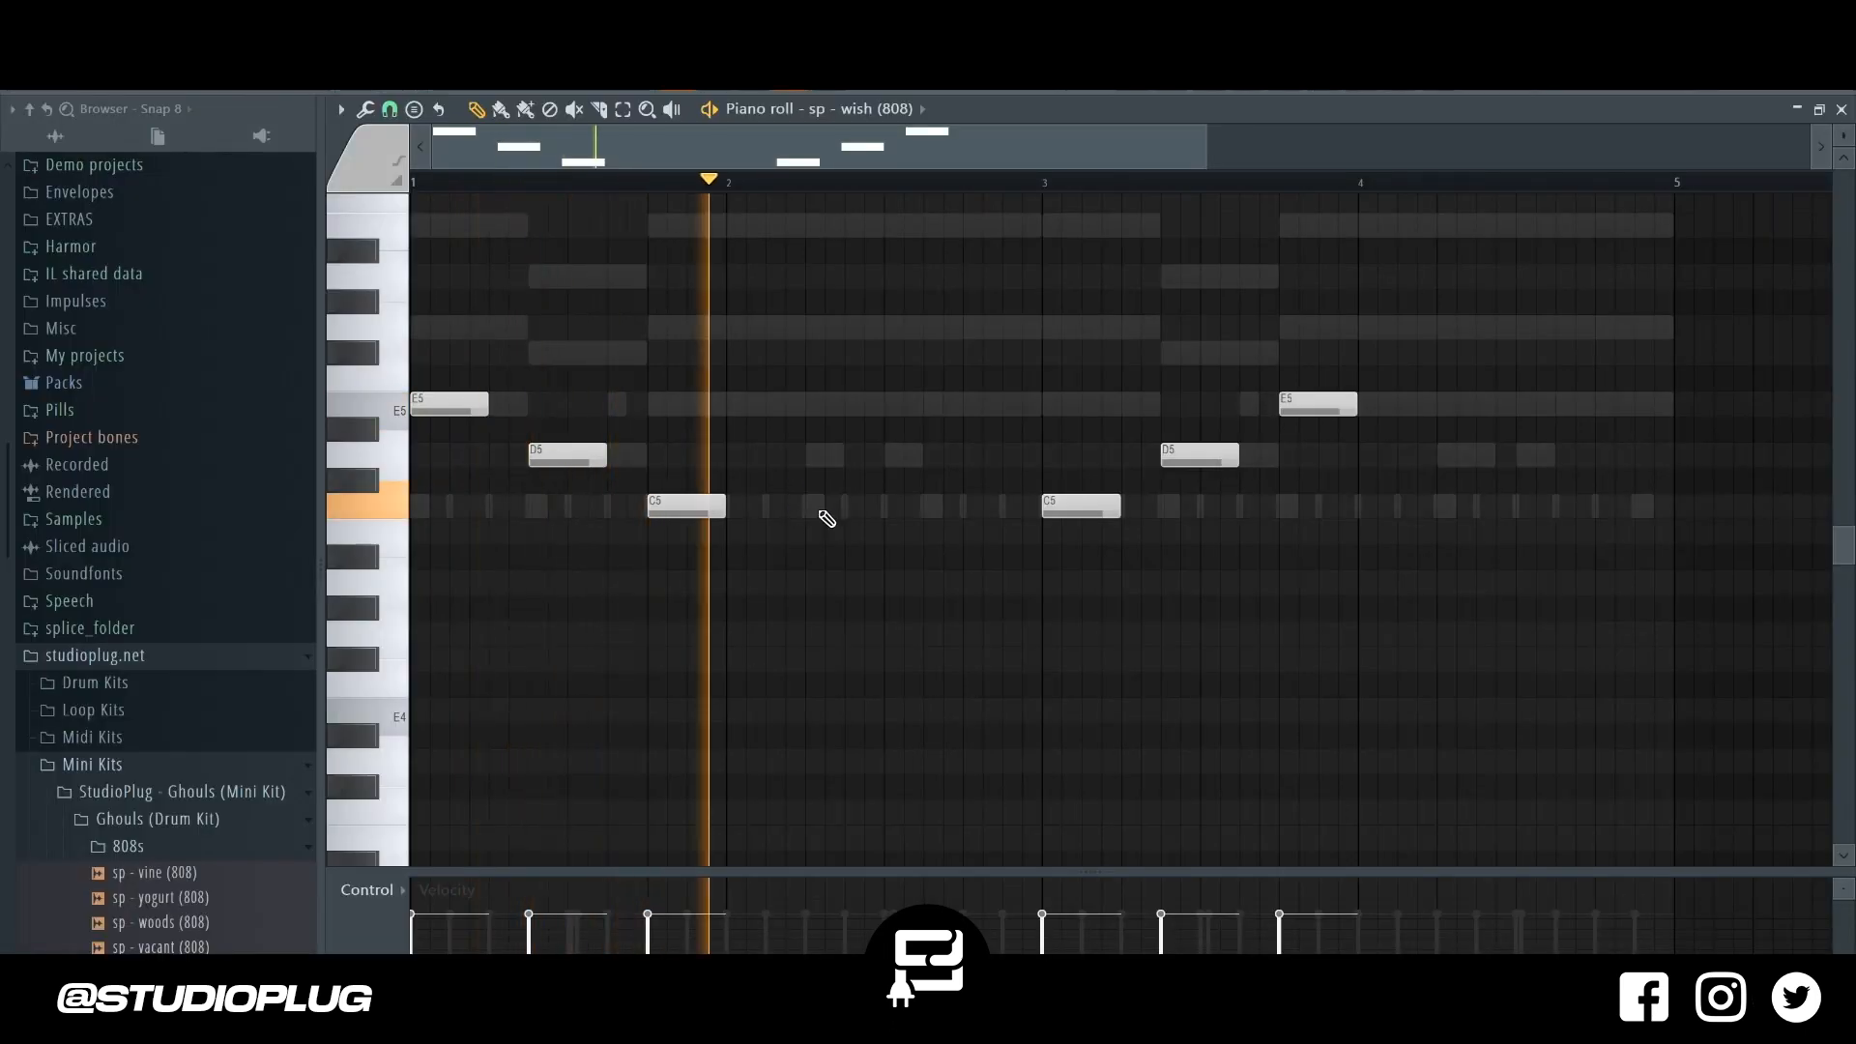
left_click(820, 506)
left_click(920, 505)
key("space")
key("space")
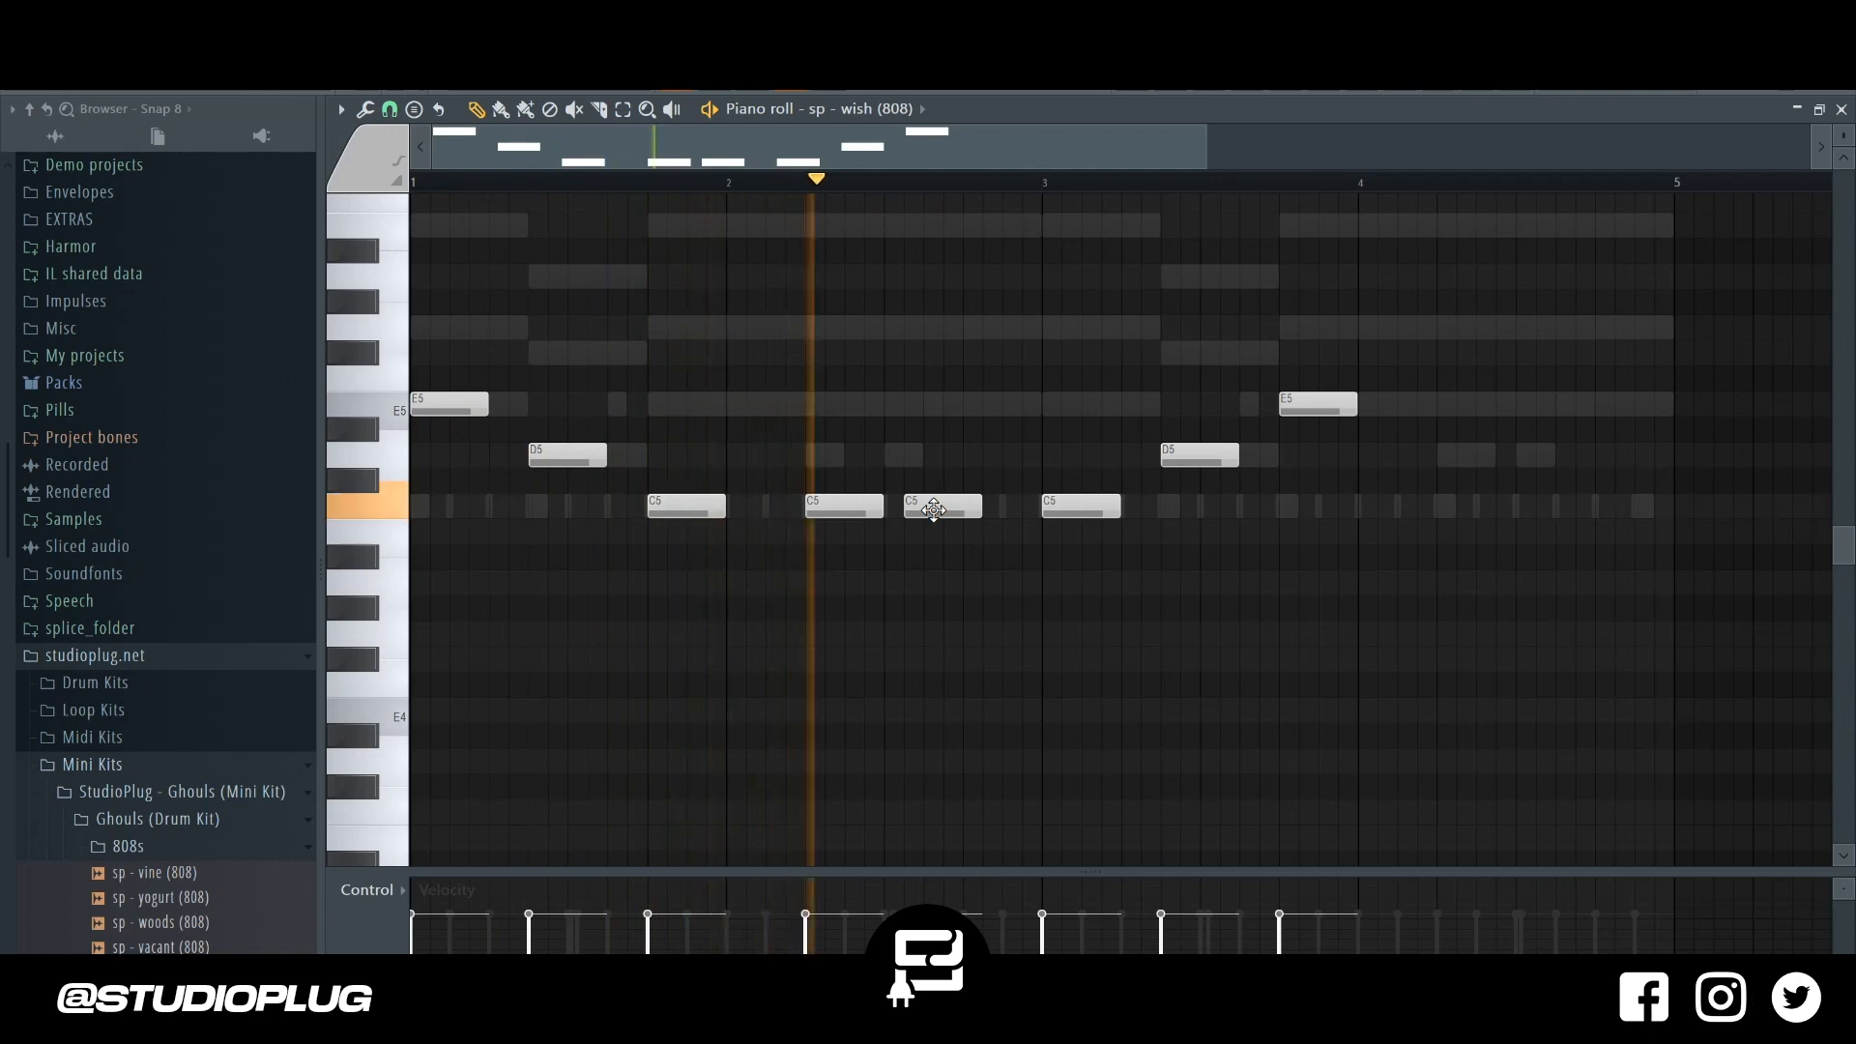
left_click_drag(933, 509, 945, 510)
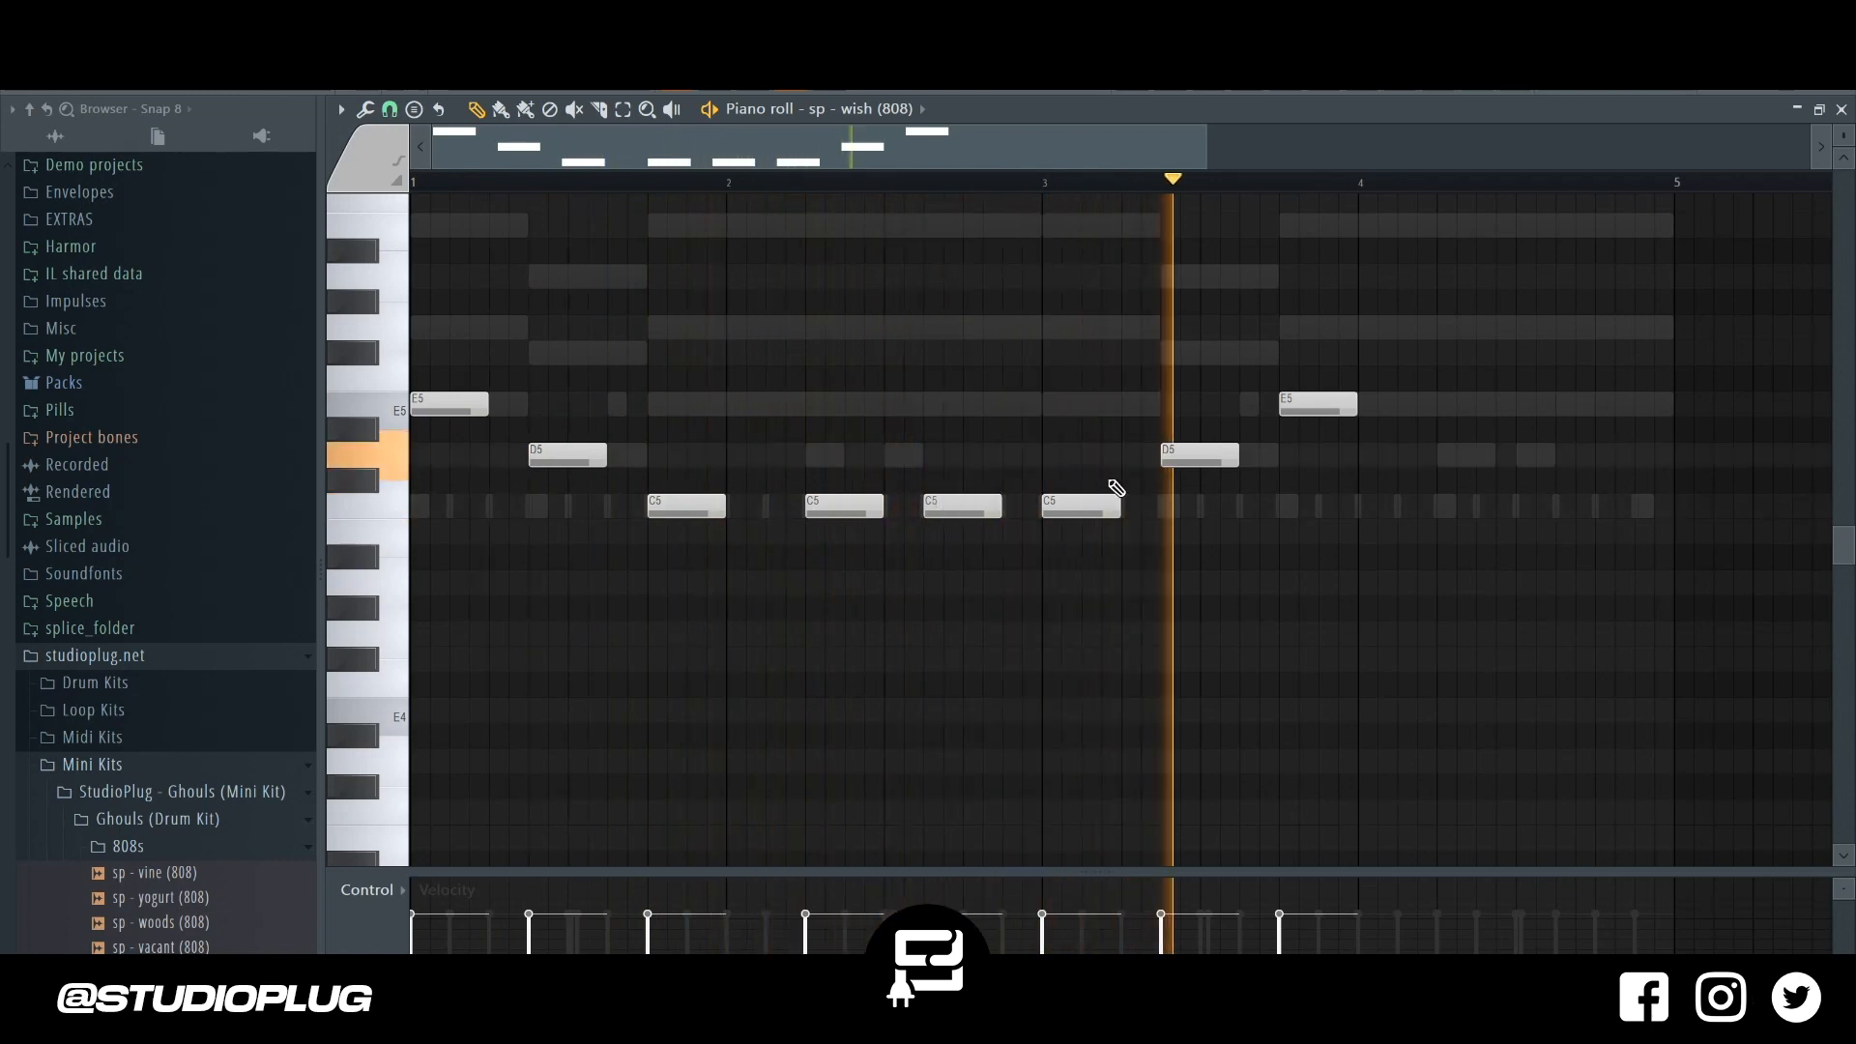
Add three more E 808 notes in bar 4, dropping the last one an octave to E4 and ending it at the bar line.
key("space")
left_click(1440, 406)
key("space")
left_click(1046, 184)
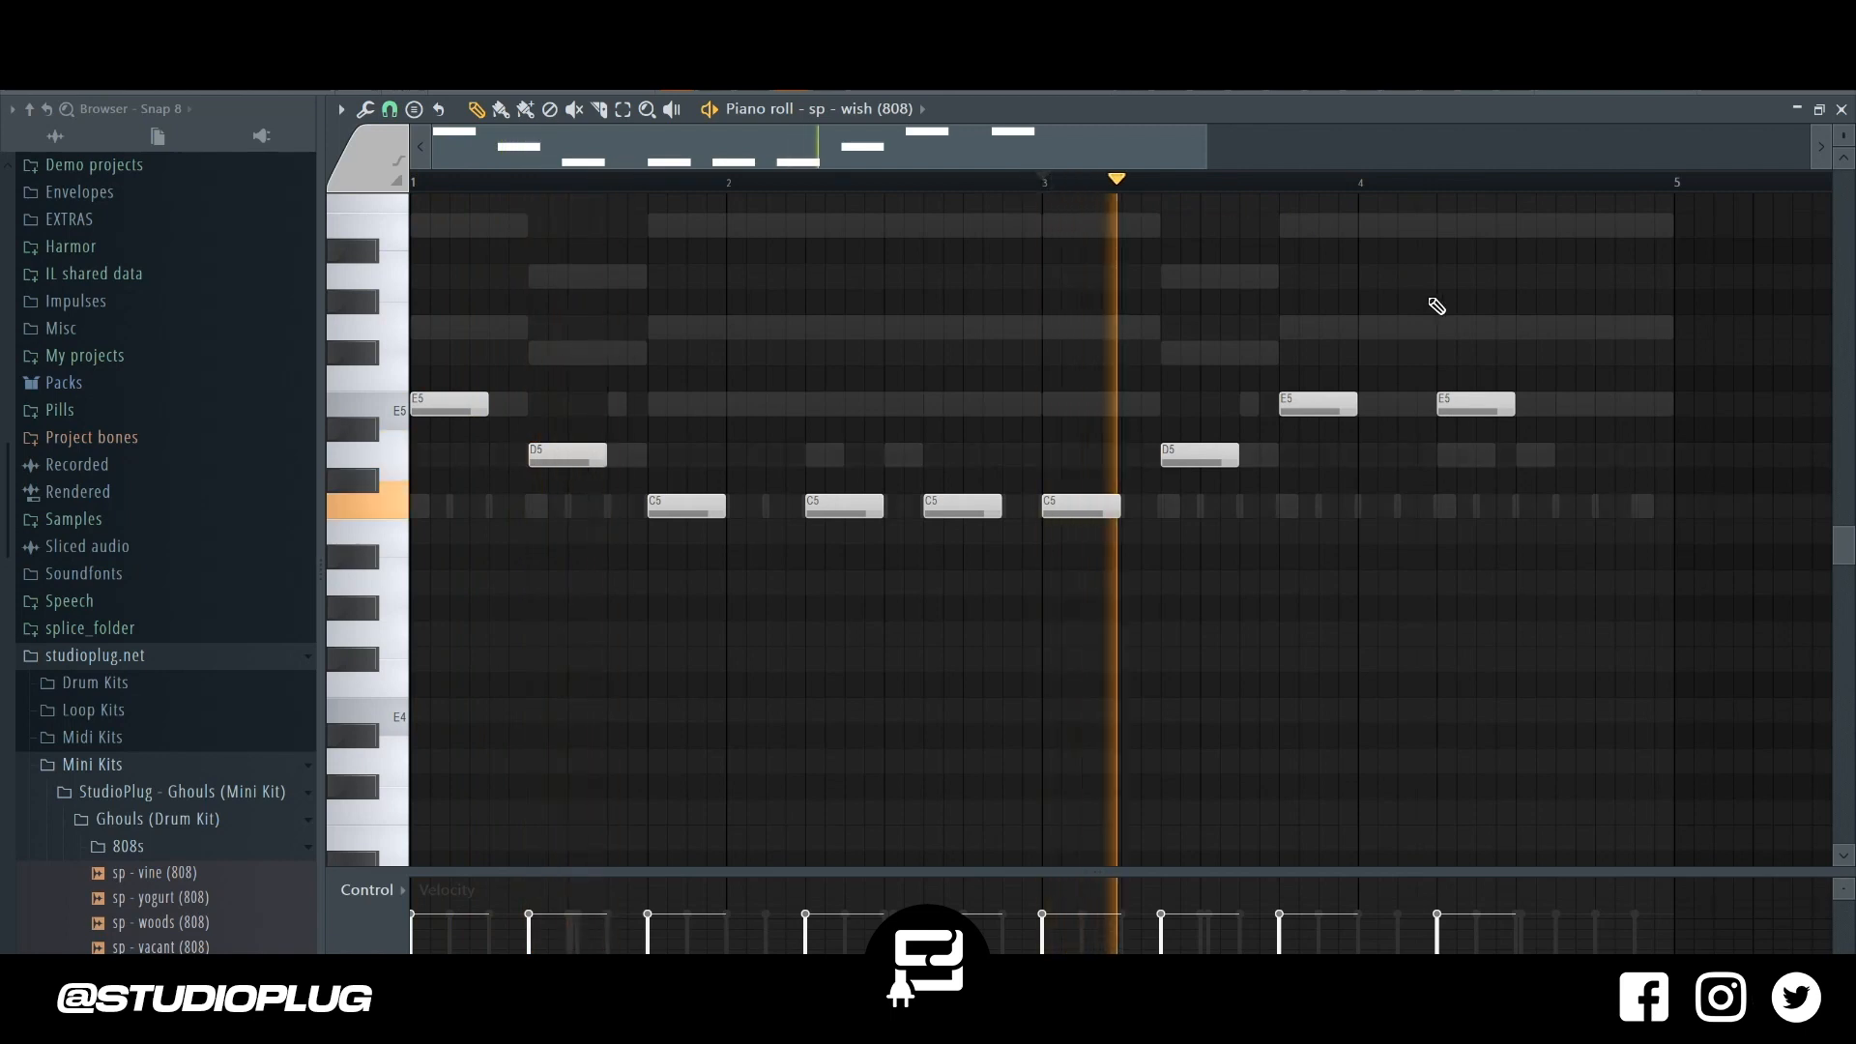
left_click(1595, 405)
key("space")
left_click(1637, 409)
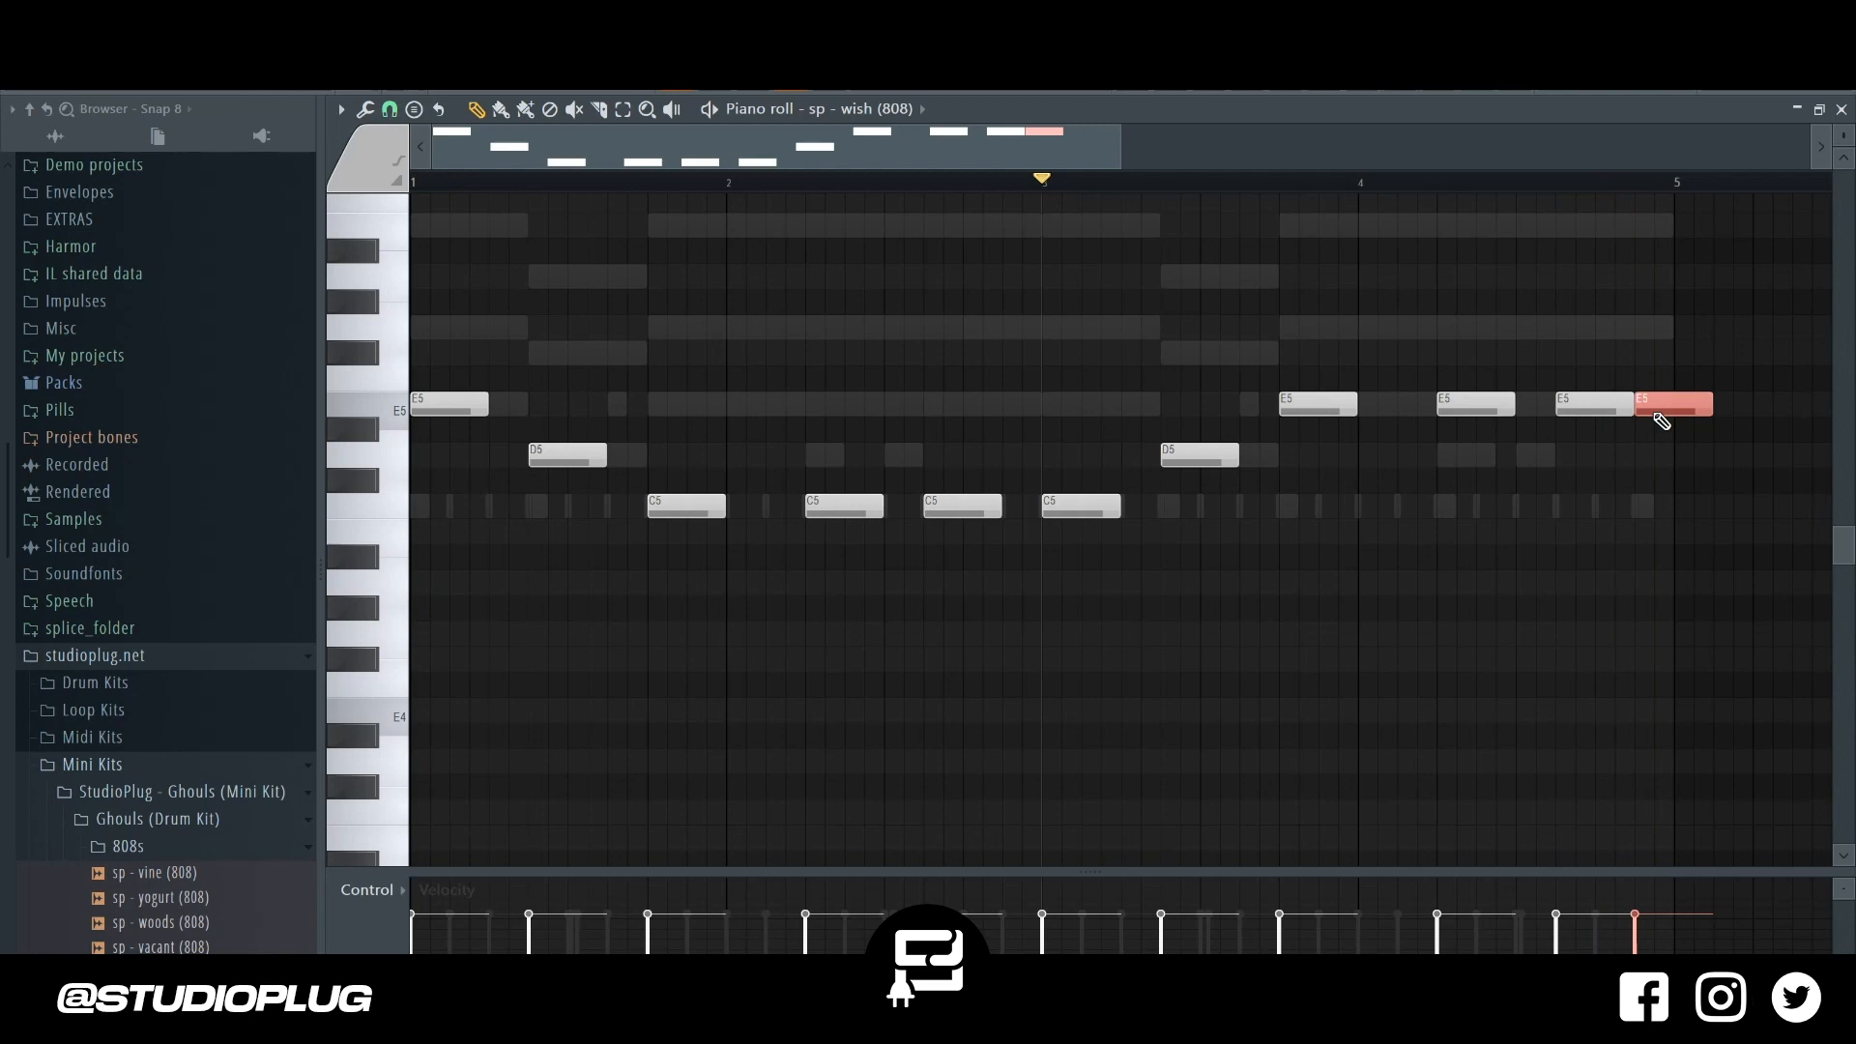
key("ctrl+Down")
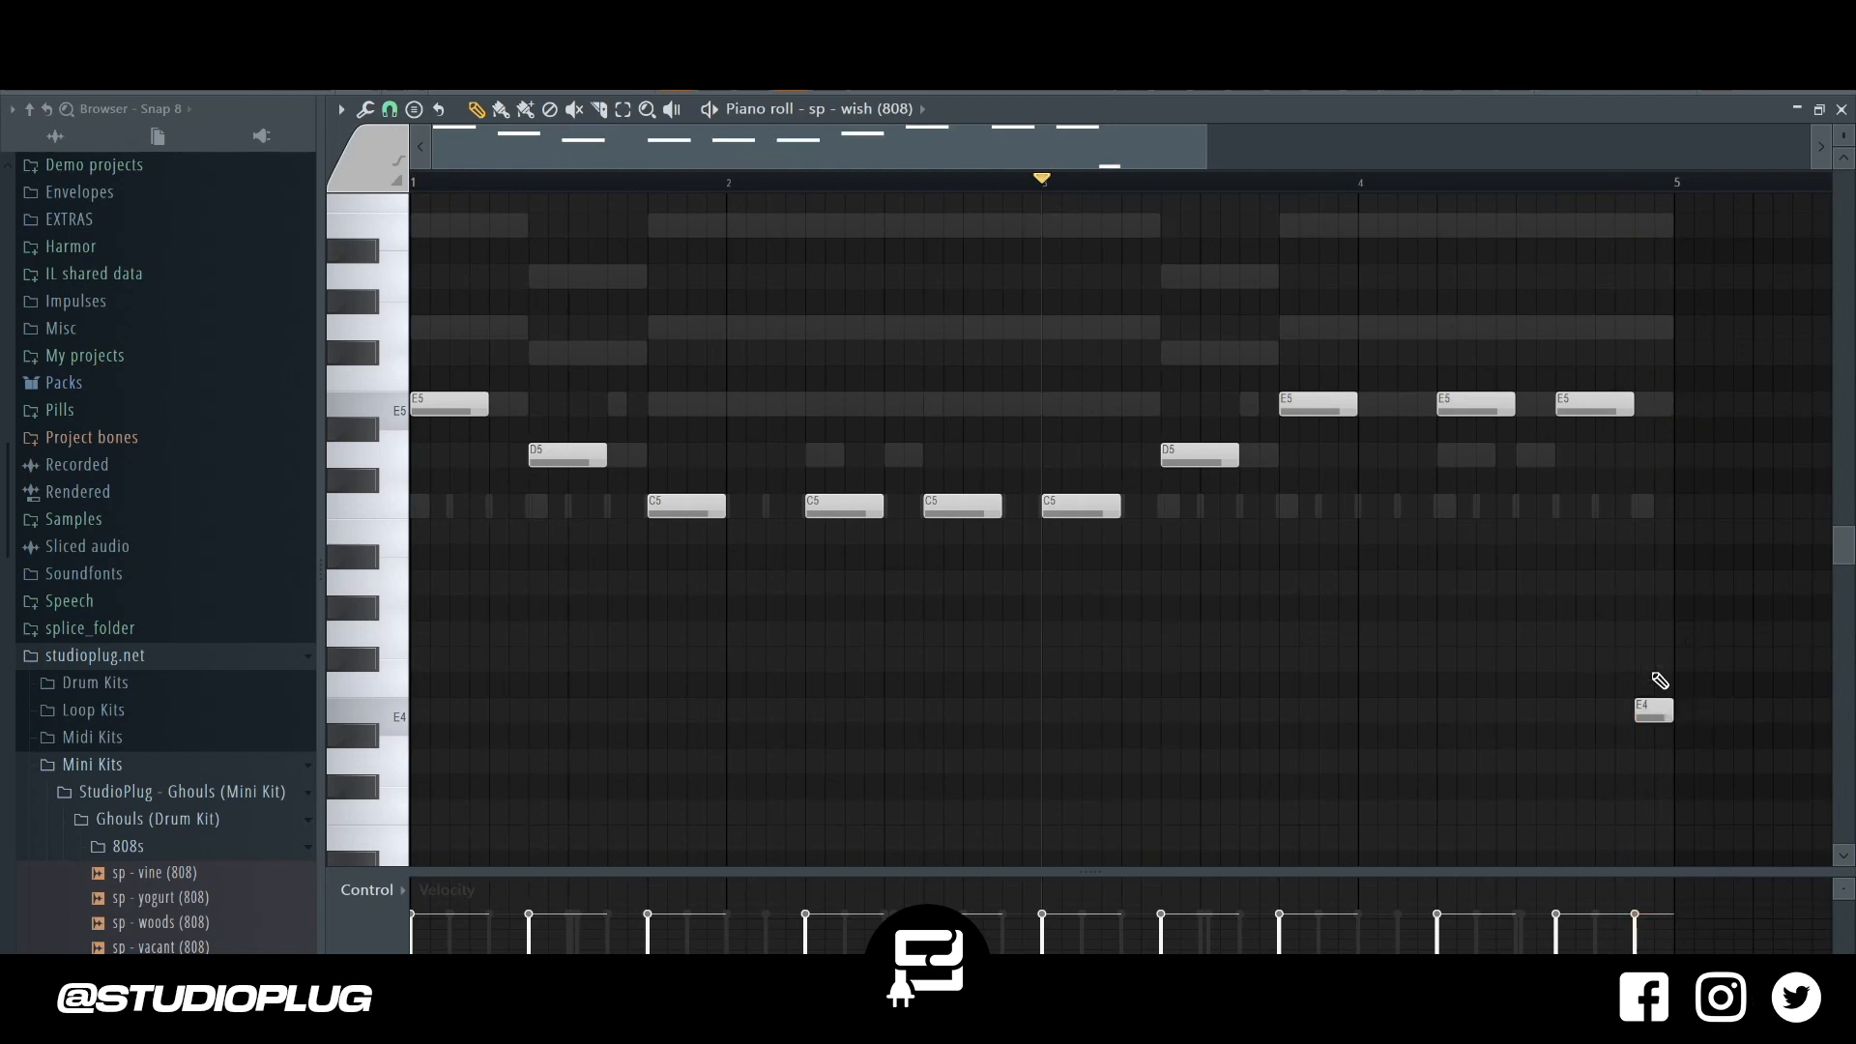
Extend the 808 notes legato so each one reaches the following note, and play the pattern.
key("ctrl+l")
key("Return")
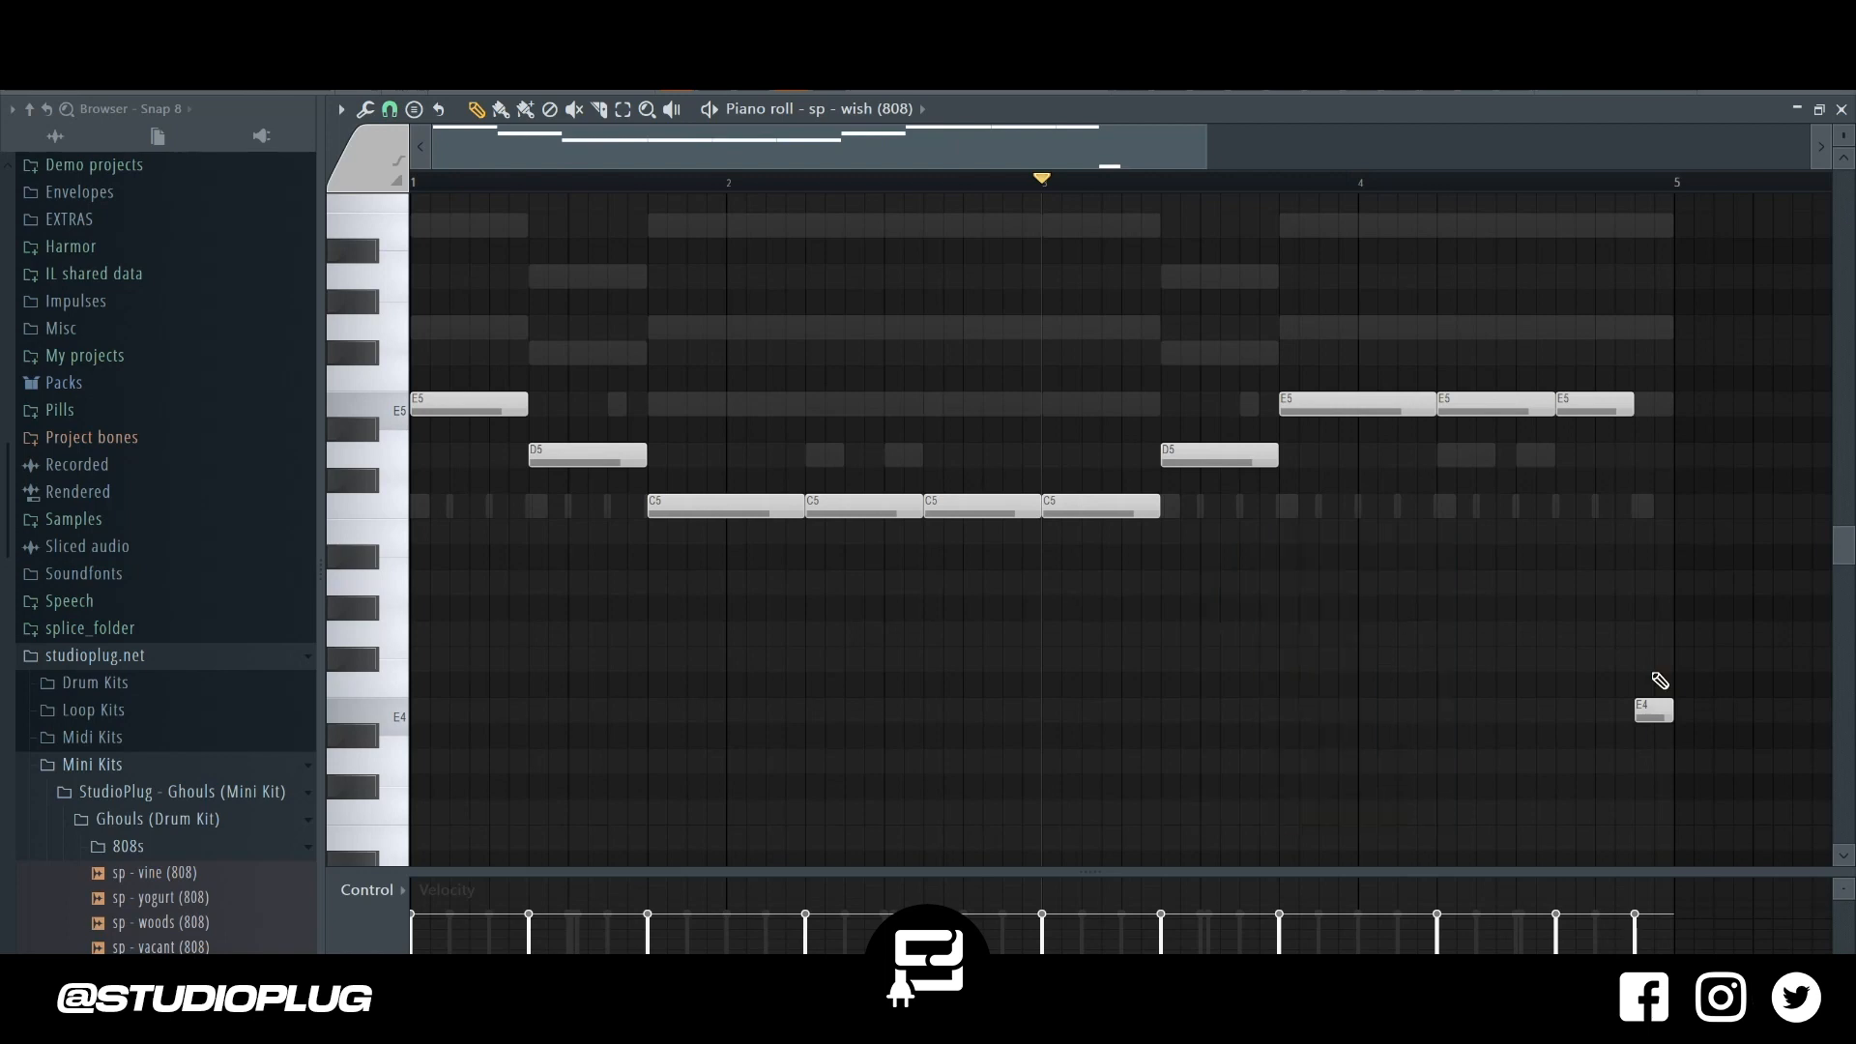
key("space")
Unmute the Omnisphere piano channel and lower its volume slightly.
key("F6")
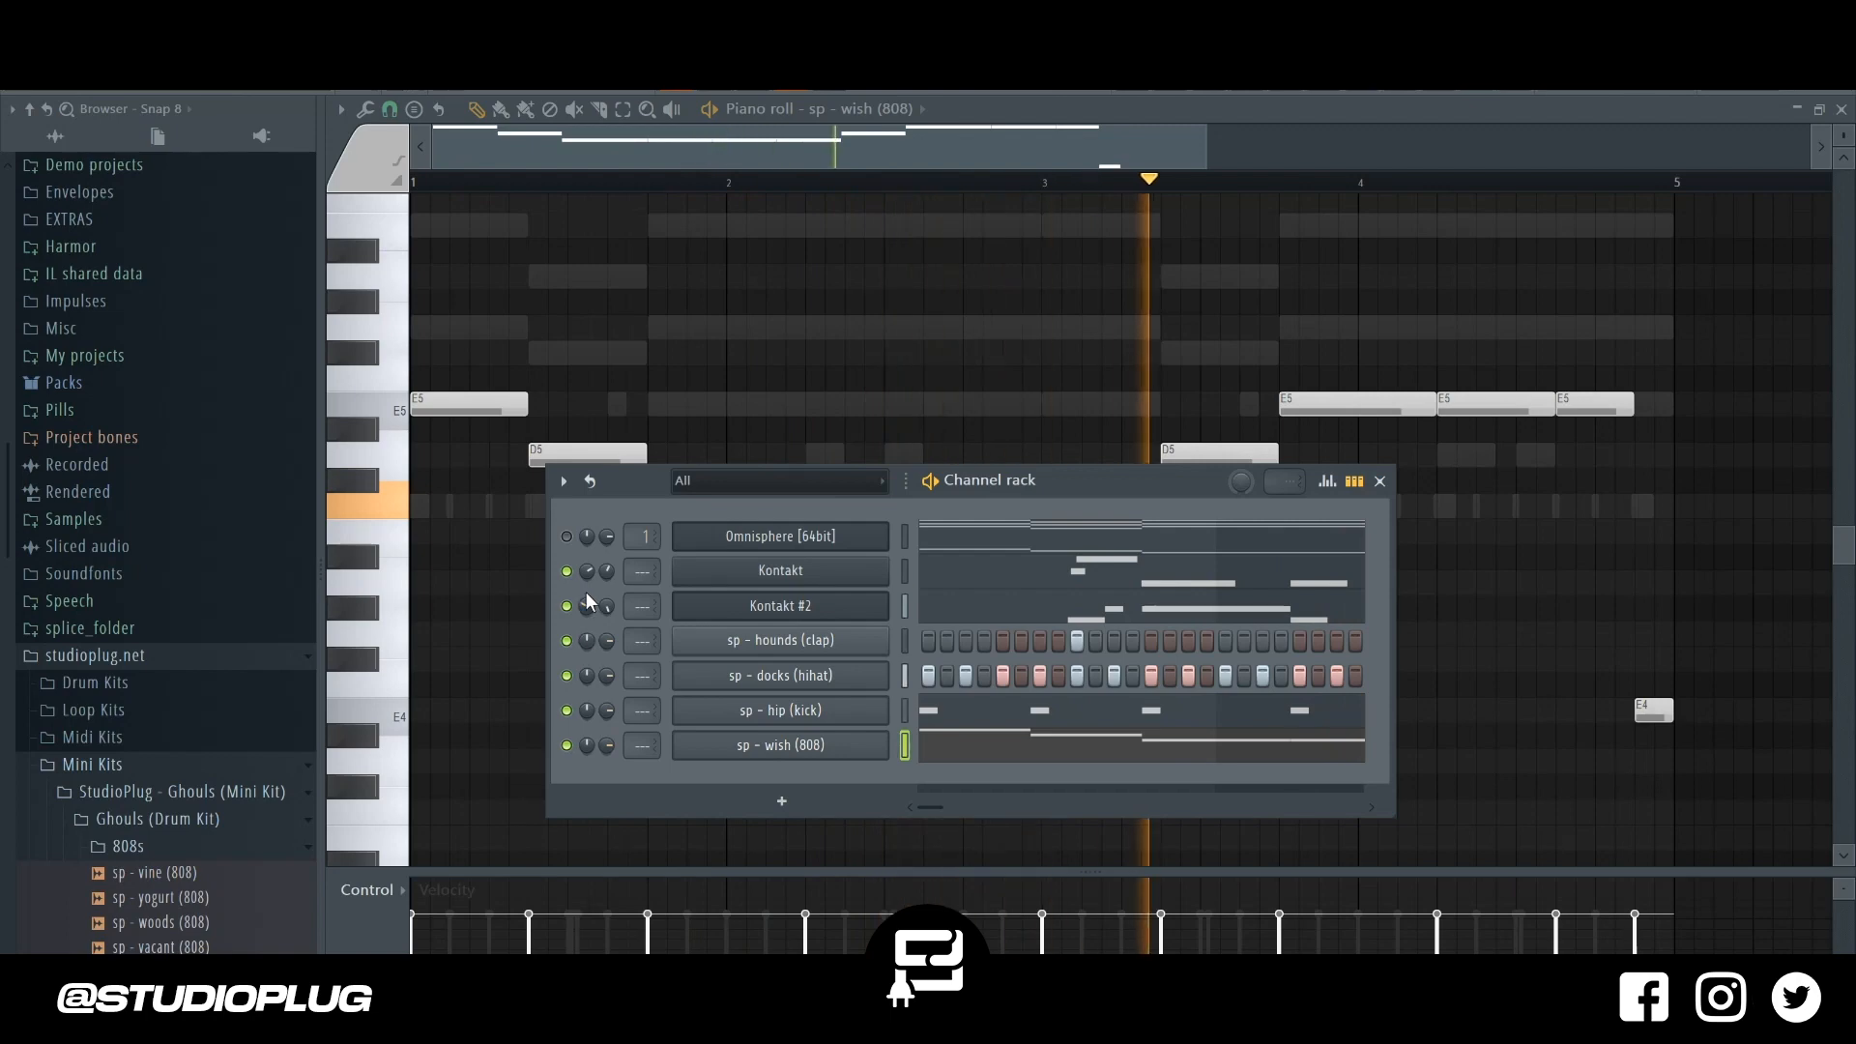
left_click(567, 536)
left_click_drag(605, 538, 603, 546)
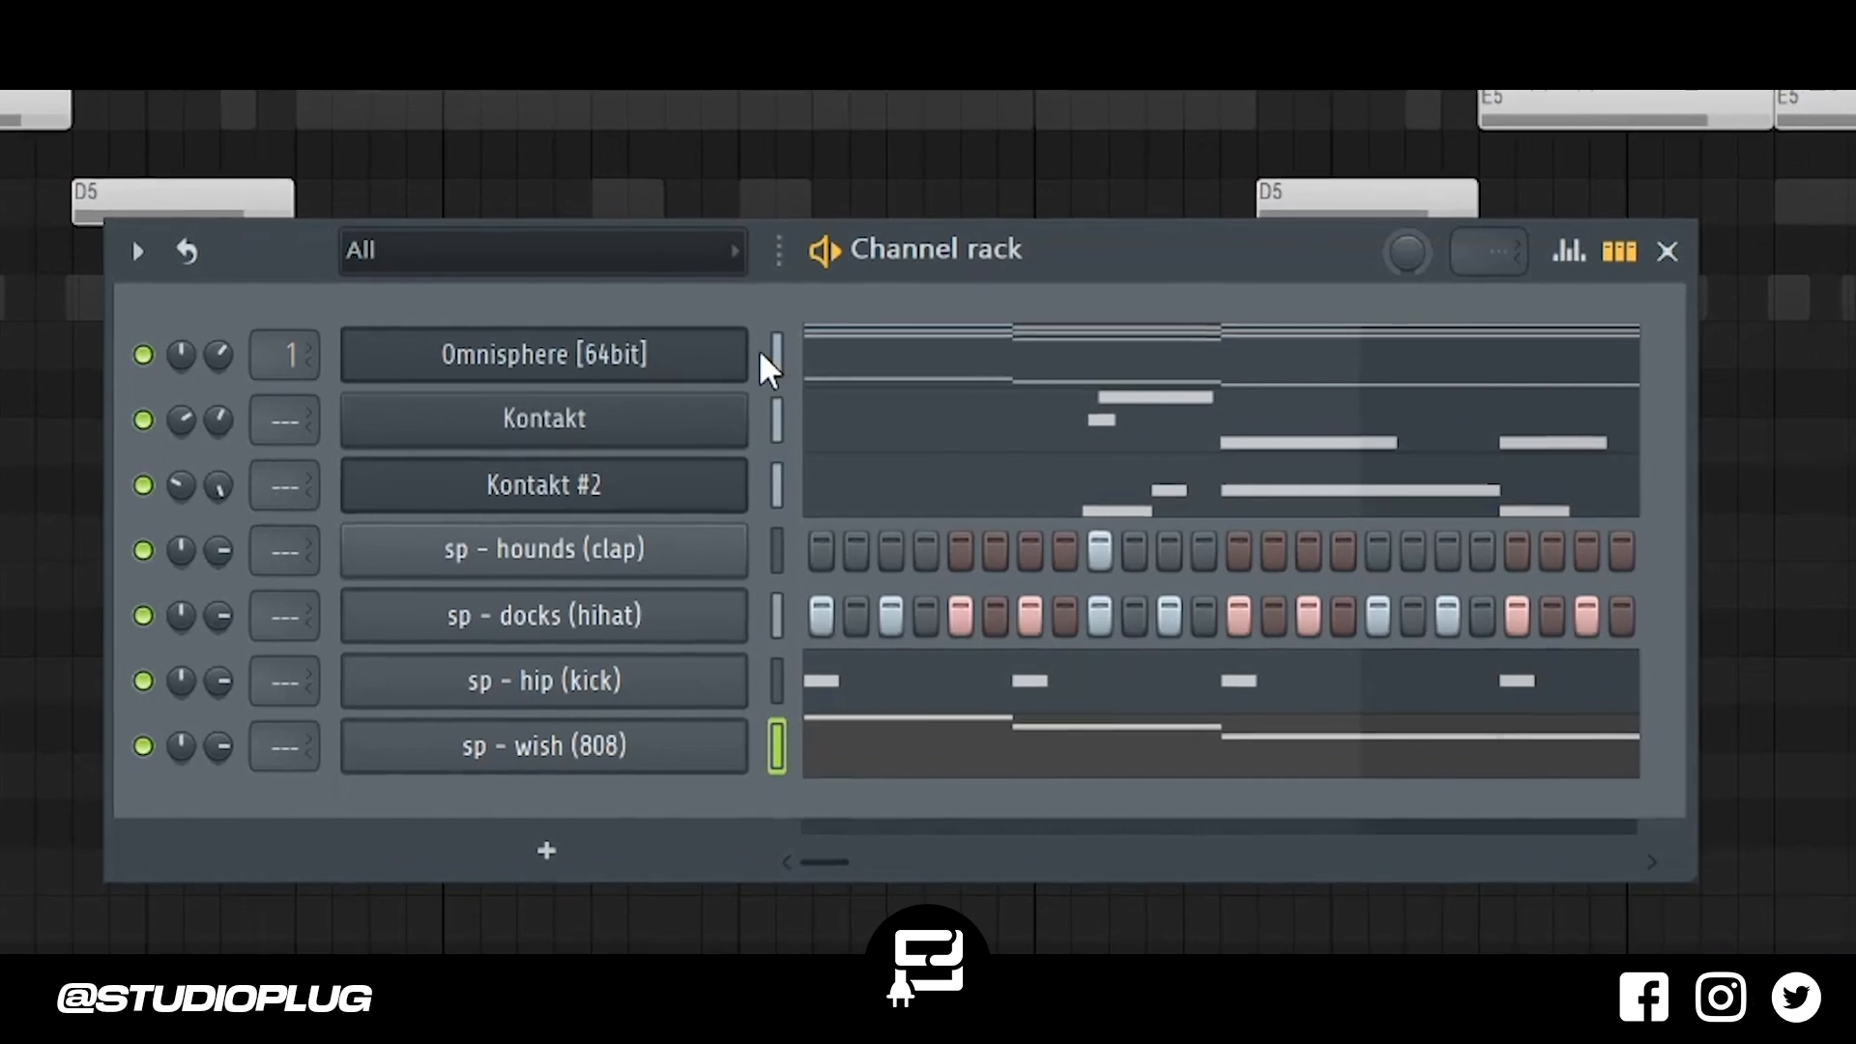
Clone the Omnisphere channel and switch the copy's patch browser directory to Sharing.
left_click(775, 355)
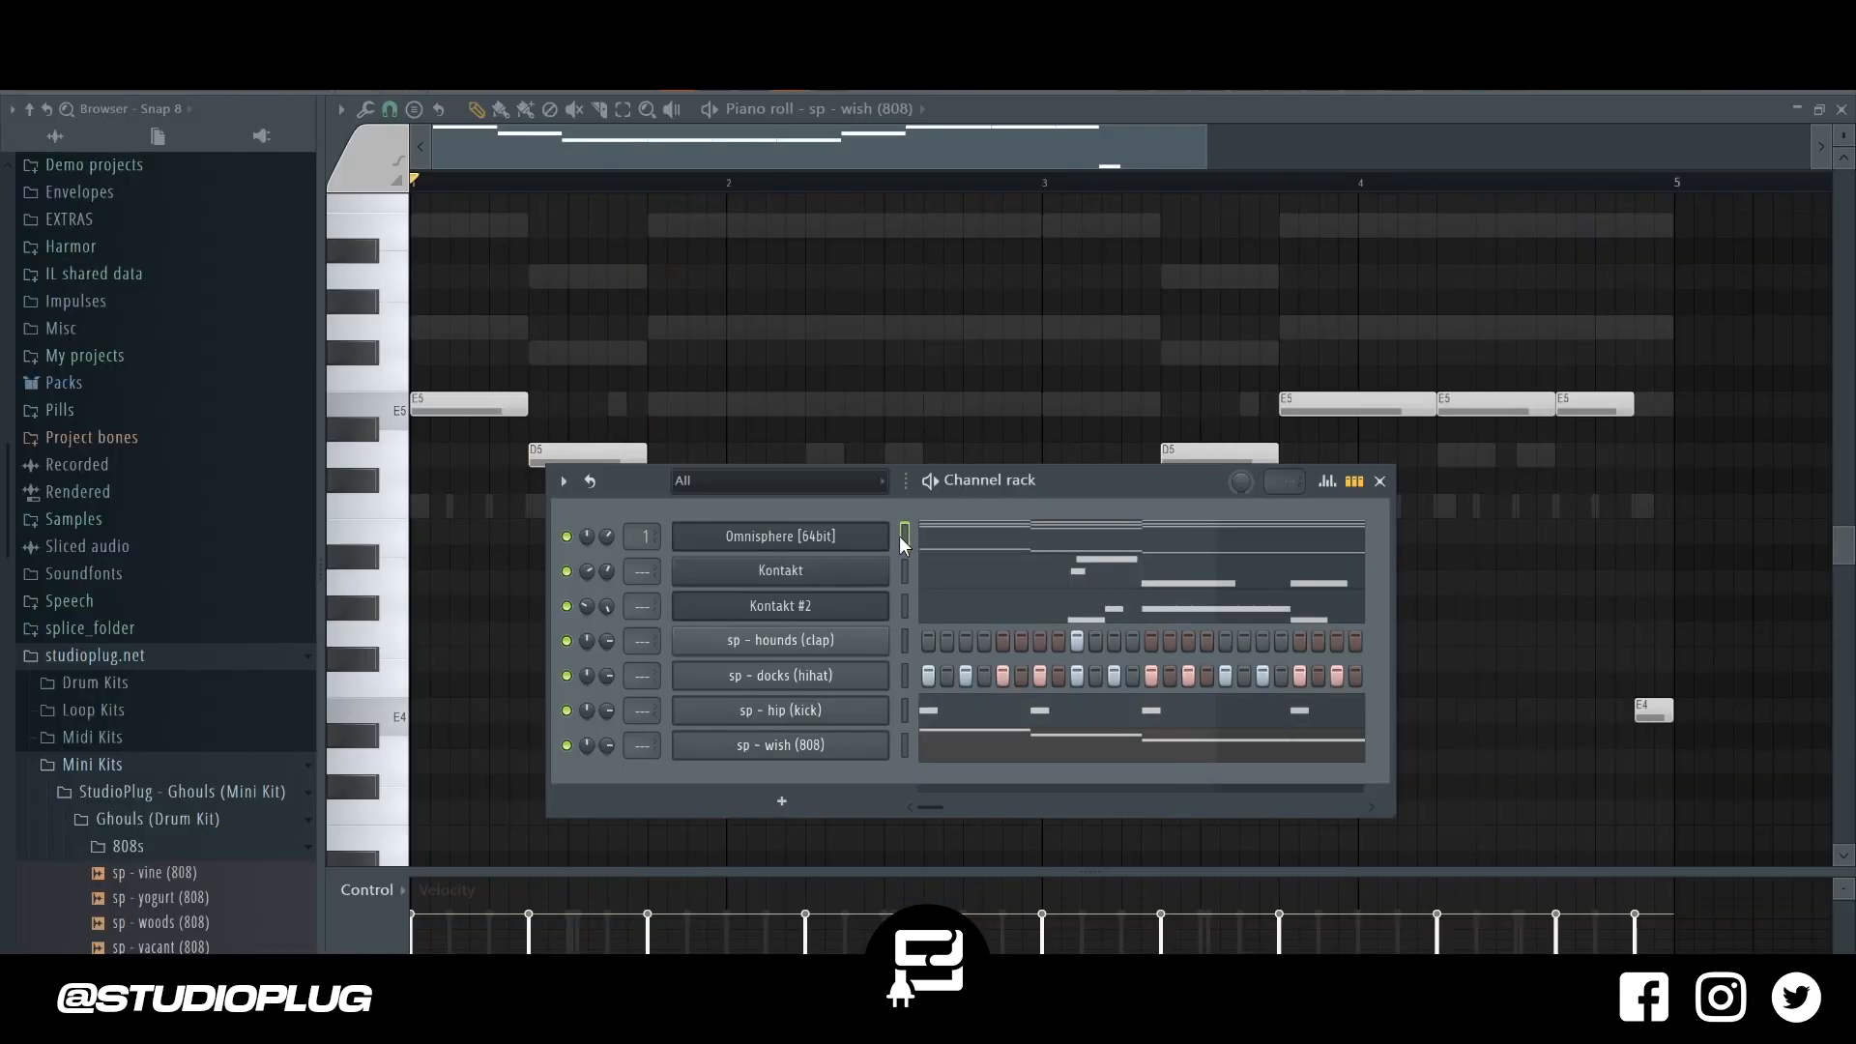
left_click(899, 537)
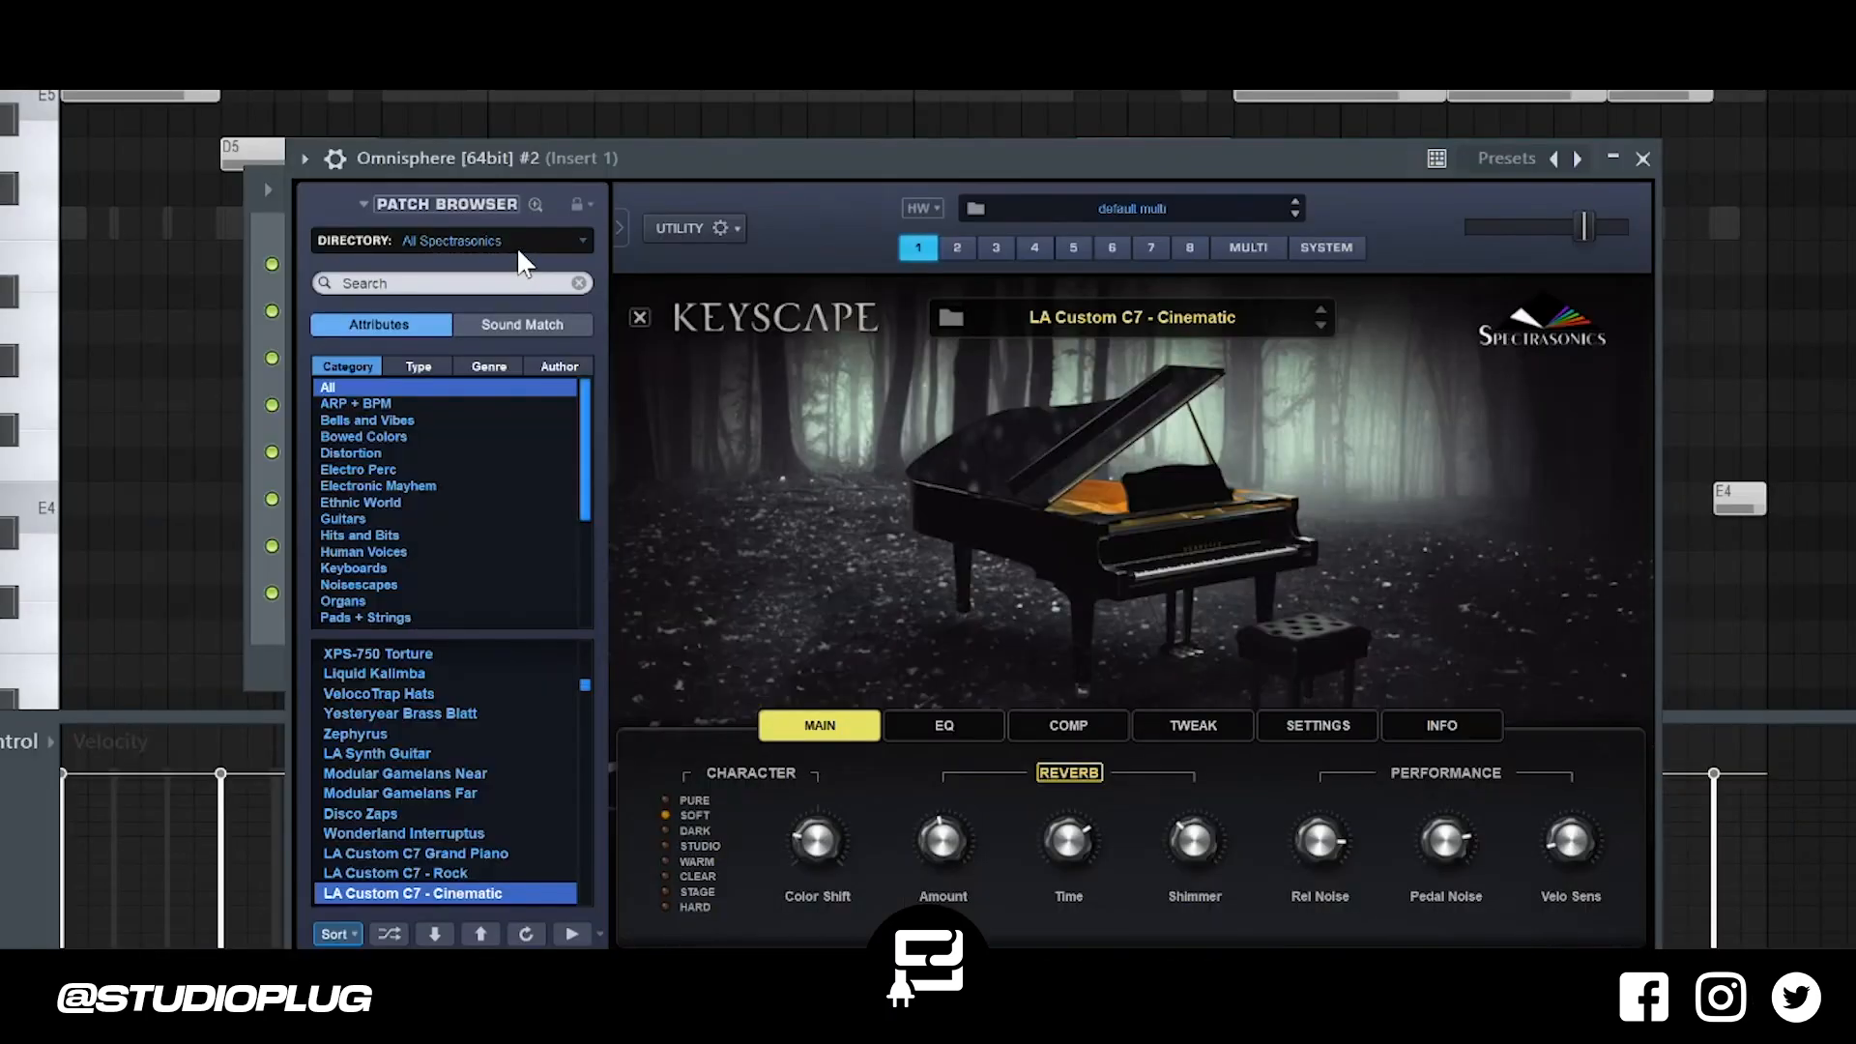
left_click(518, 249)
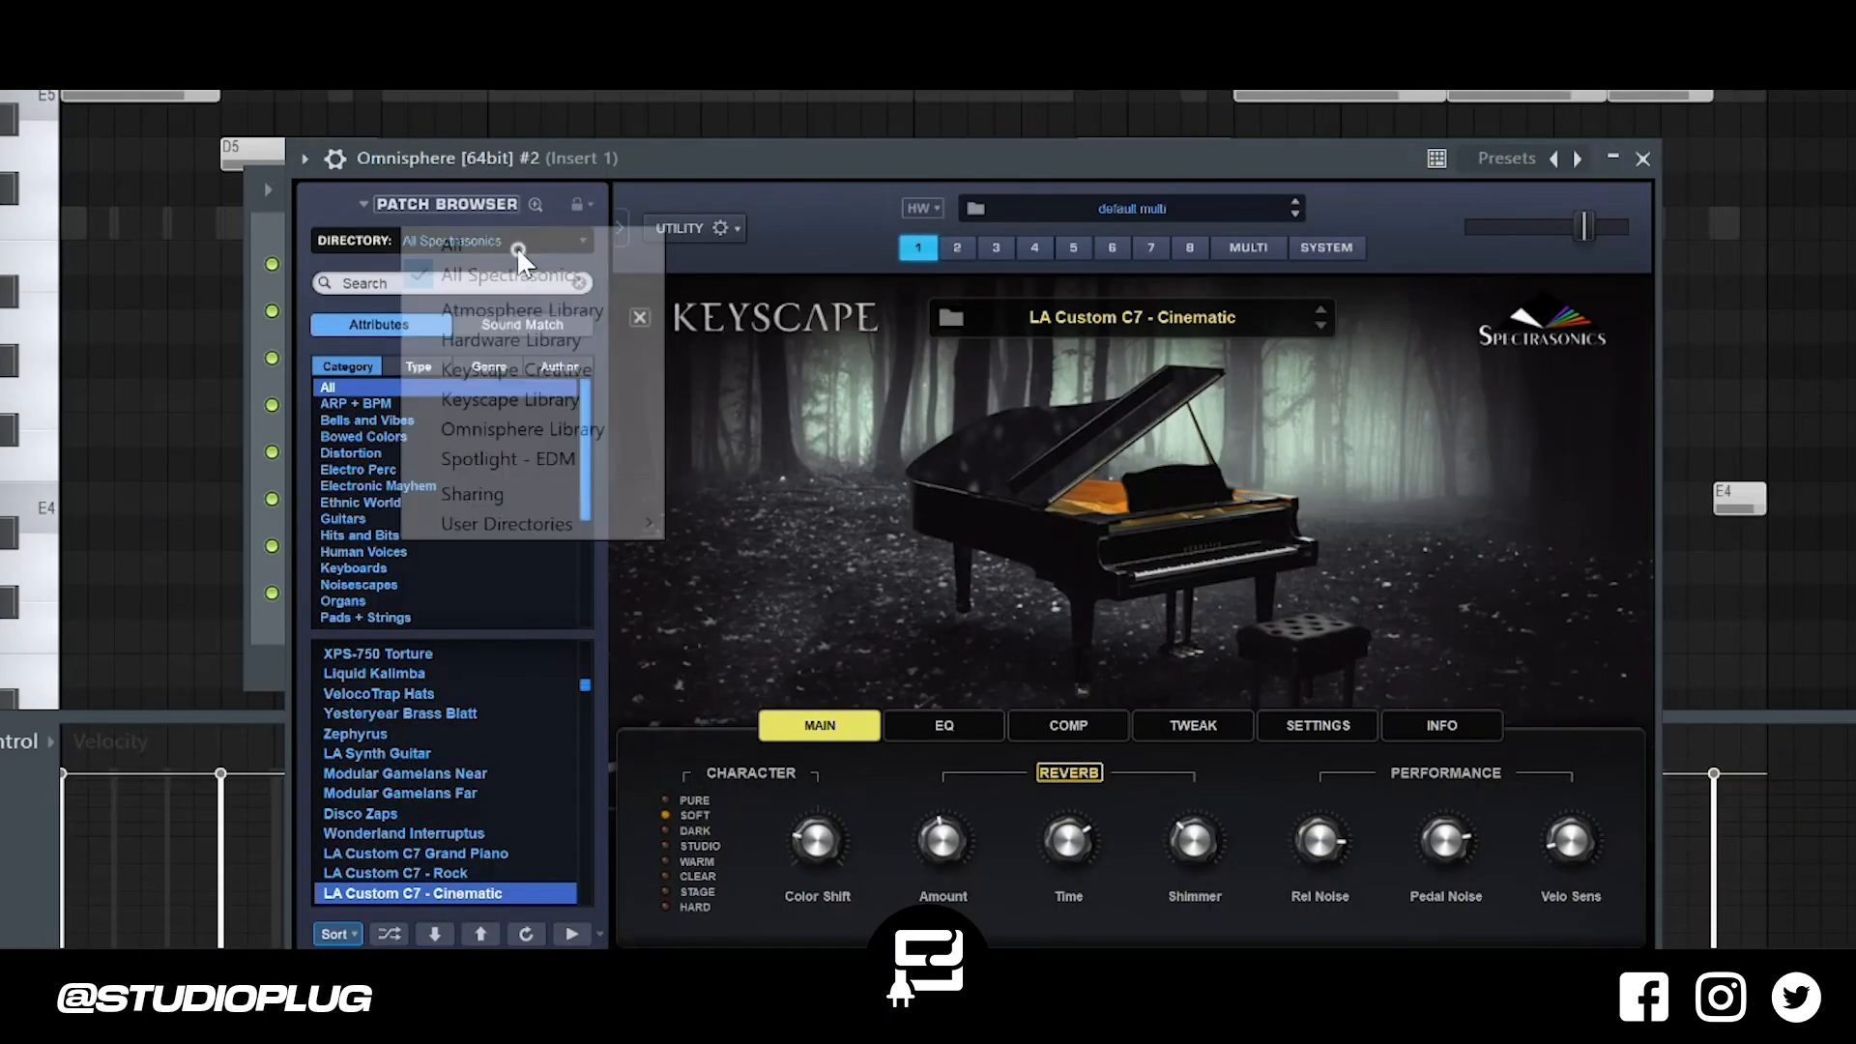
left_click(528, 502)
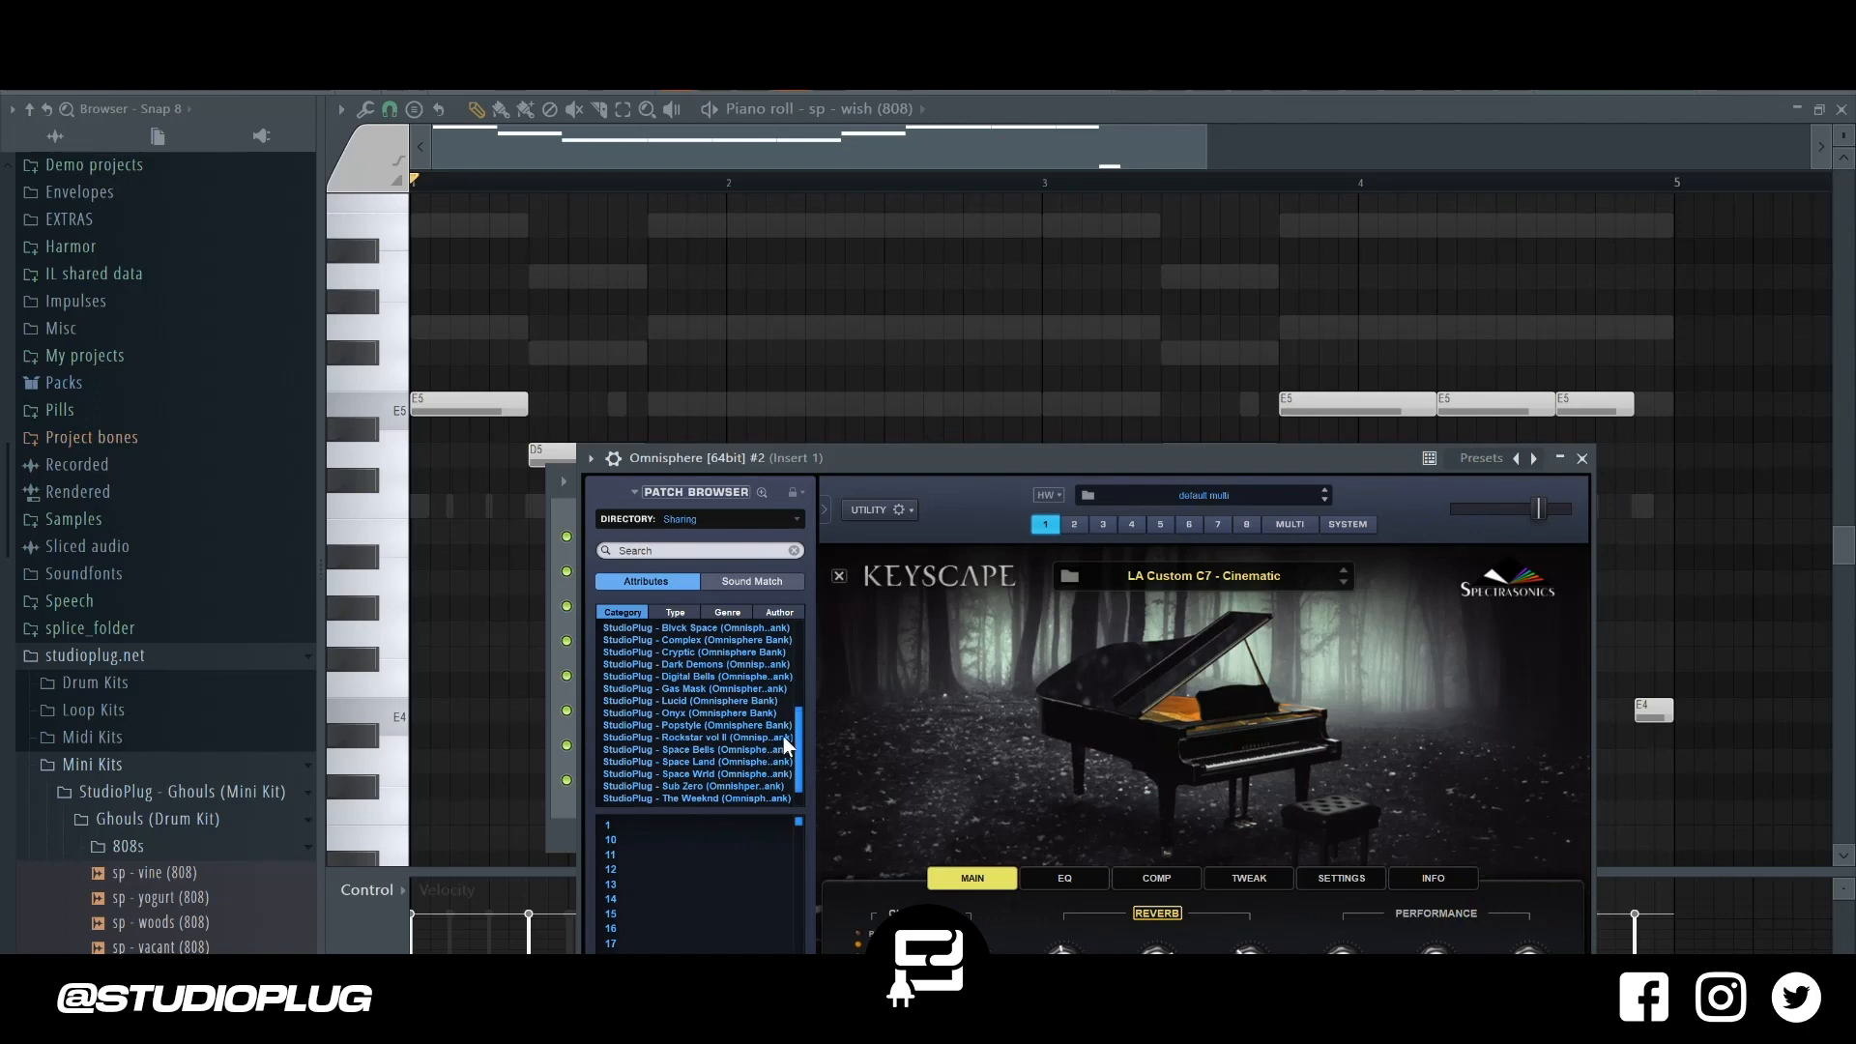
Load the Pad - Outter patch from the StudioPlug - Blvck Space bank in Omnisphere #2.
scroll(796, 723, "up", 2)
left_click(710, 628)
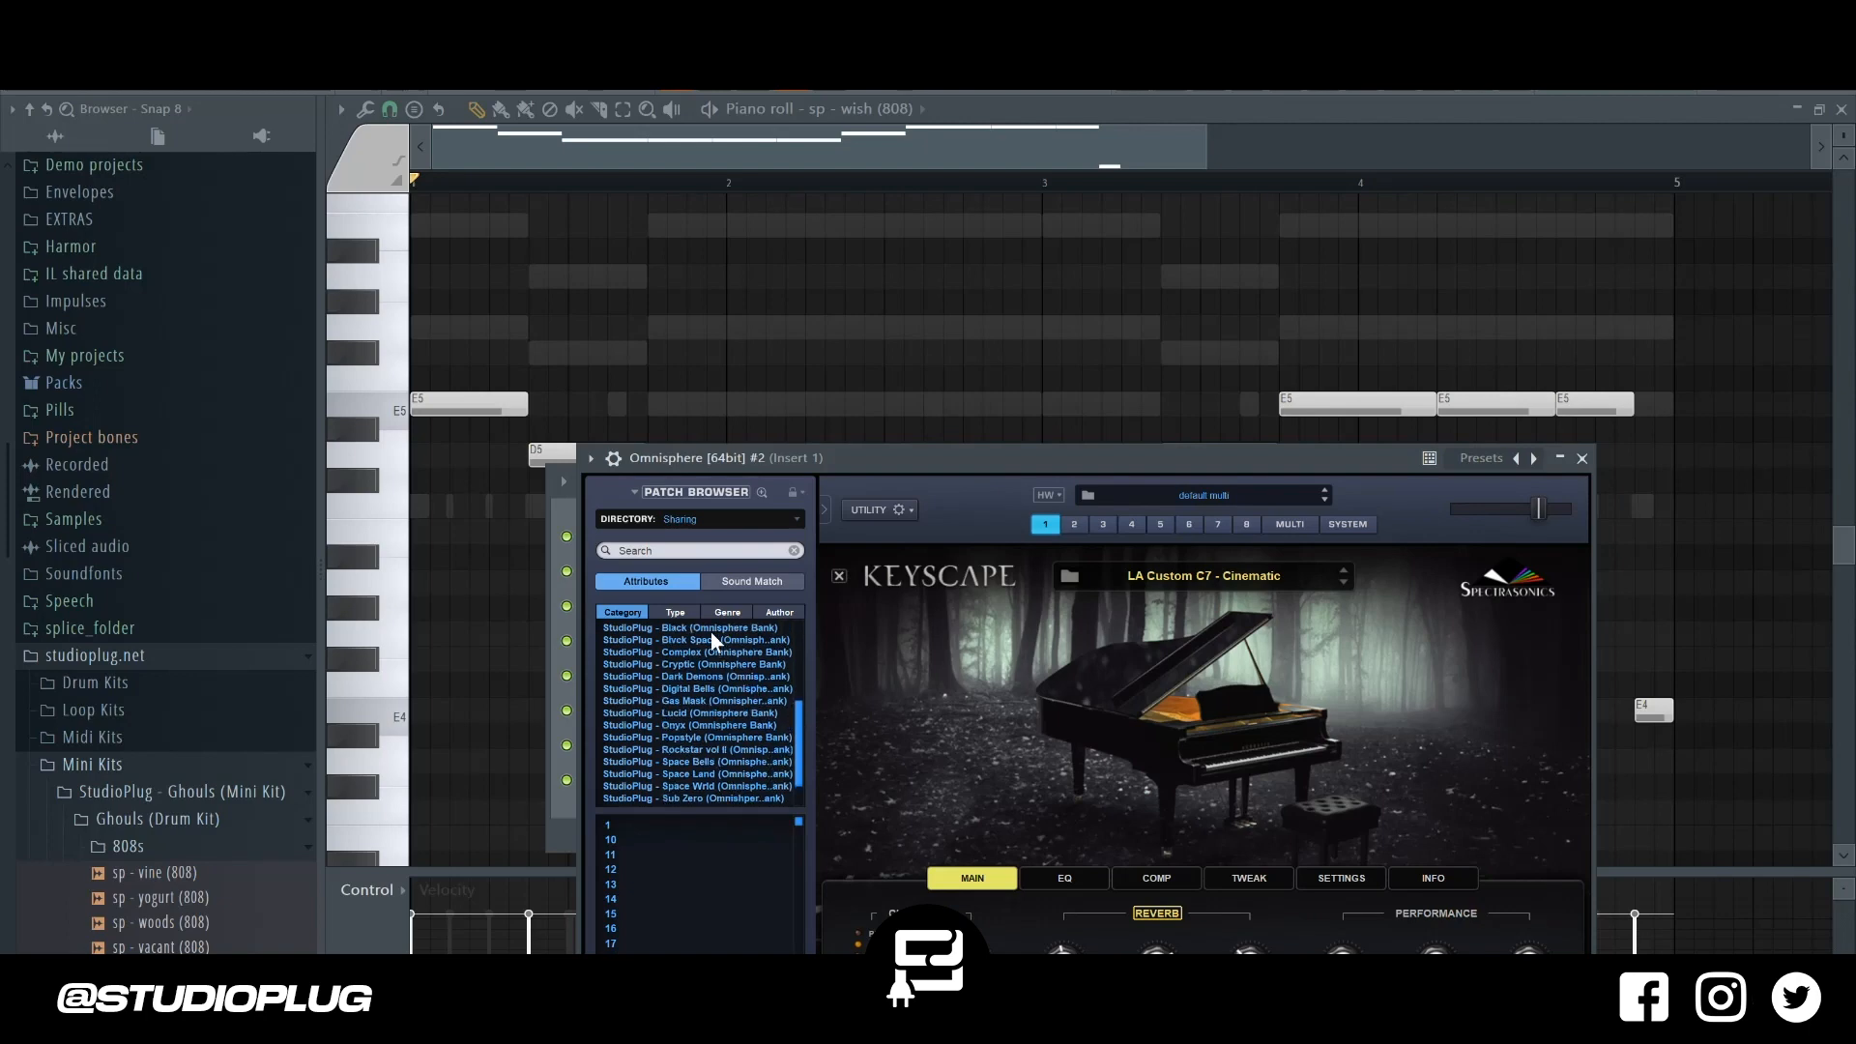
left_click_drag(555, 698, 559, 839)
scroll(440, 462, "up", 2)
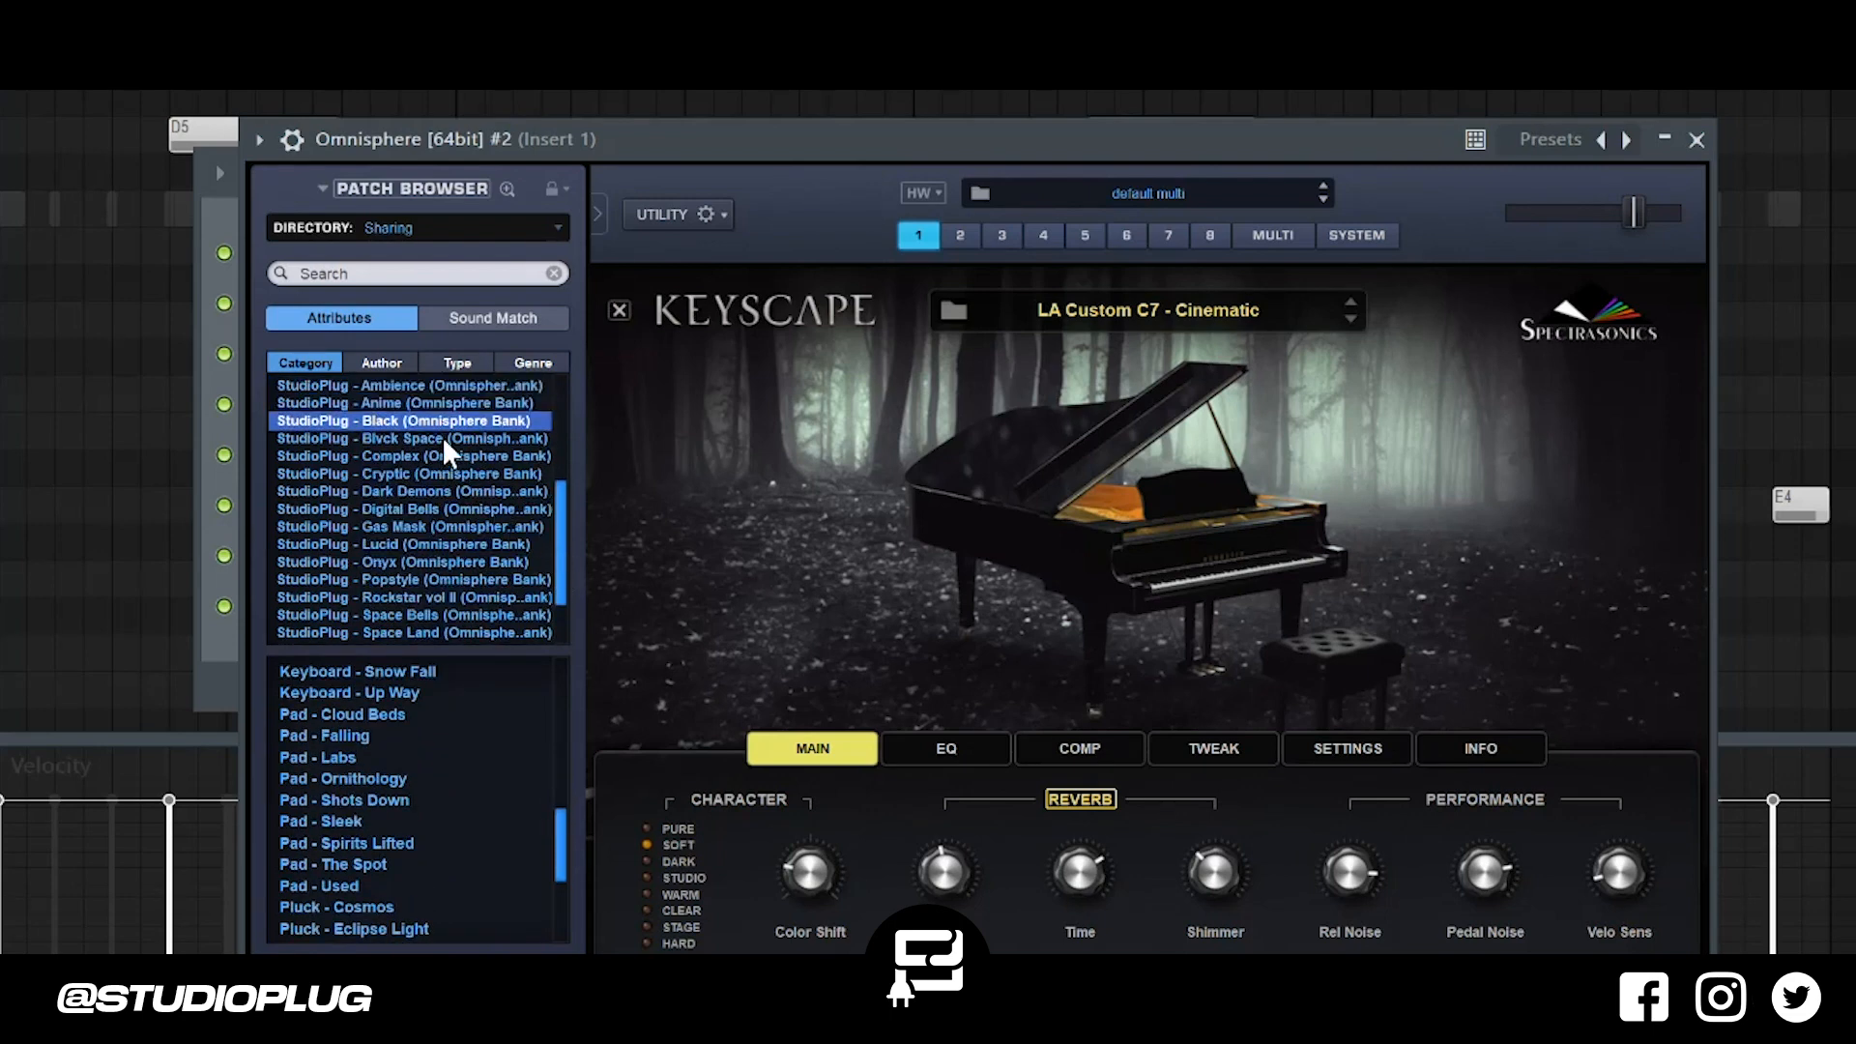
left_click(442, 438)
left_click(619, 309)
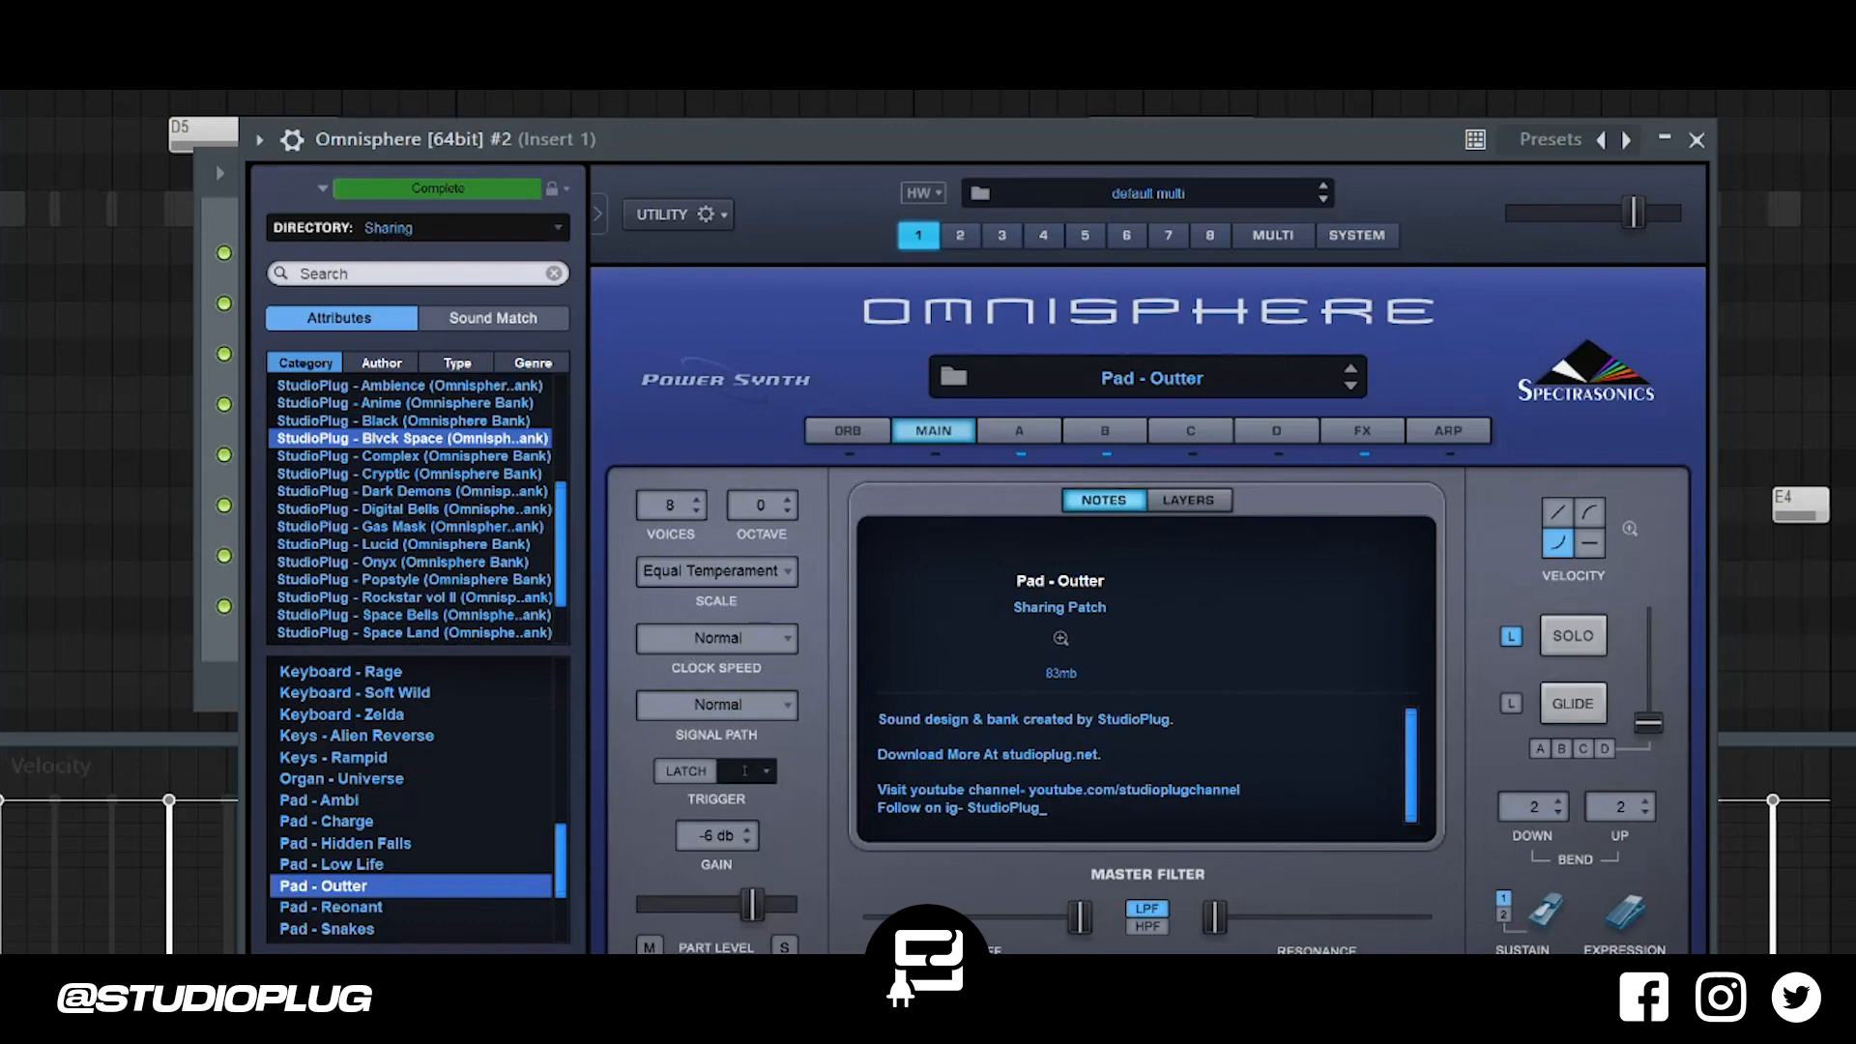
Copy the Omnisphere chords into the Omnisphere #2 channel and play the beat with the original Omnisphere muted.
key("F6")
left_click(714, 252)
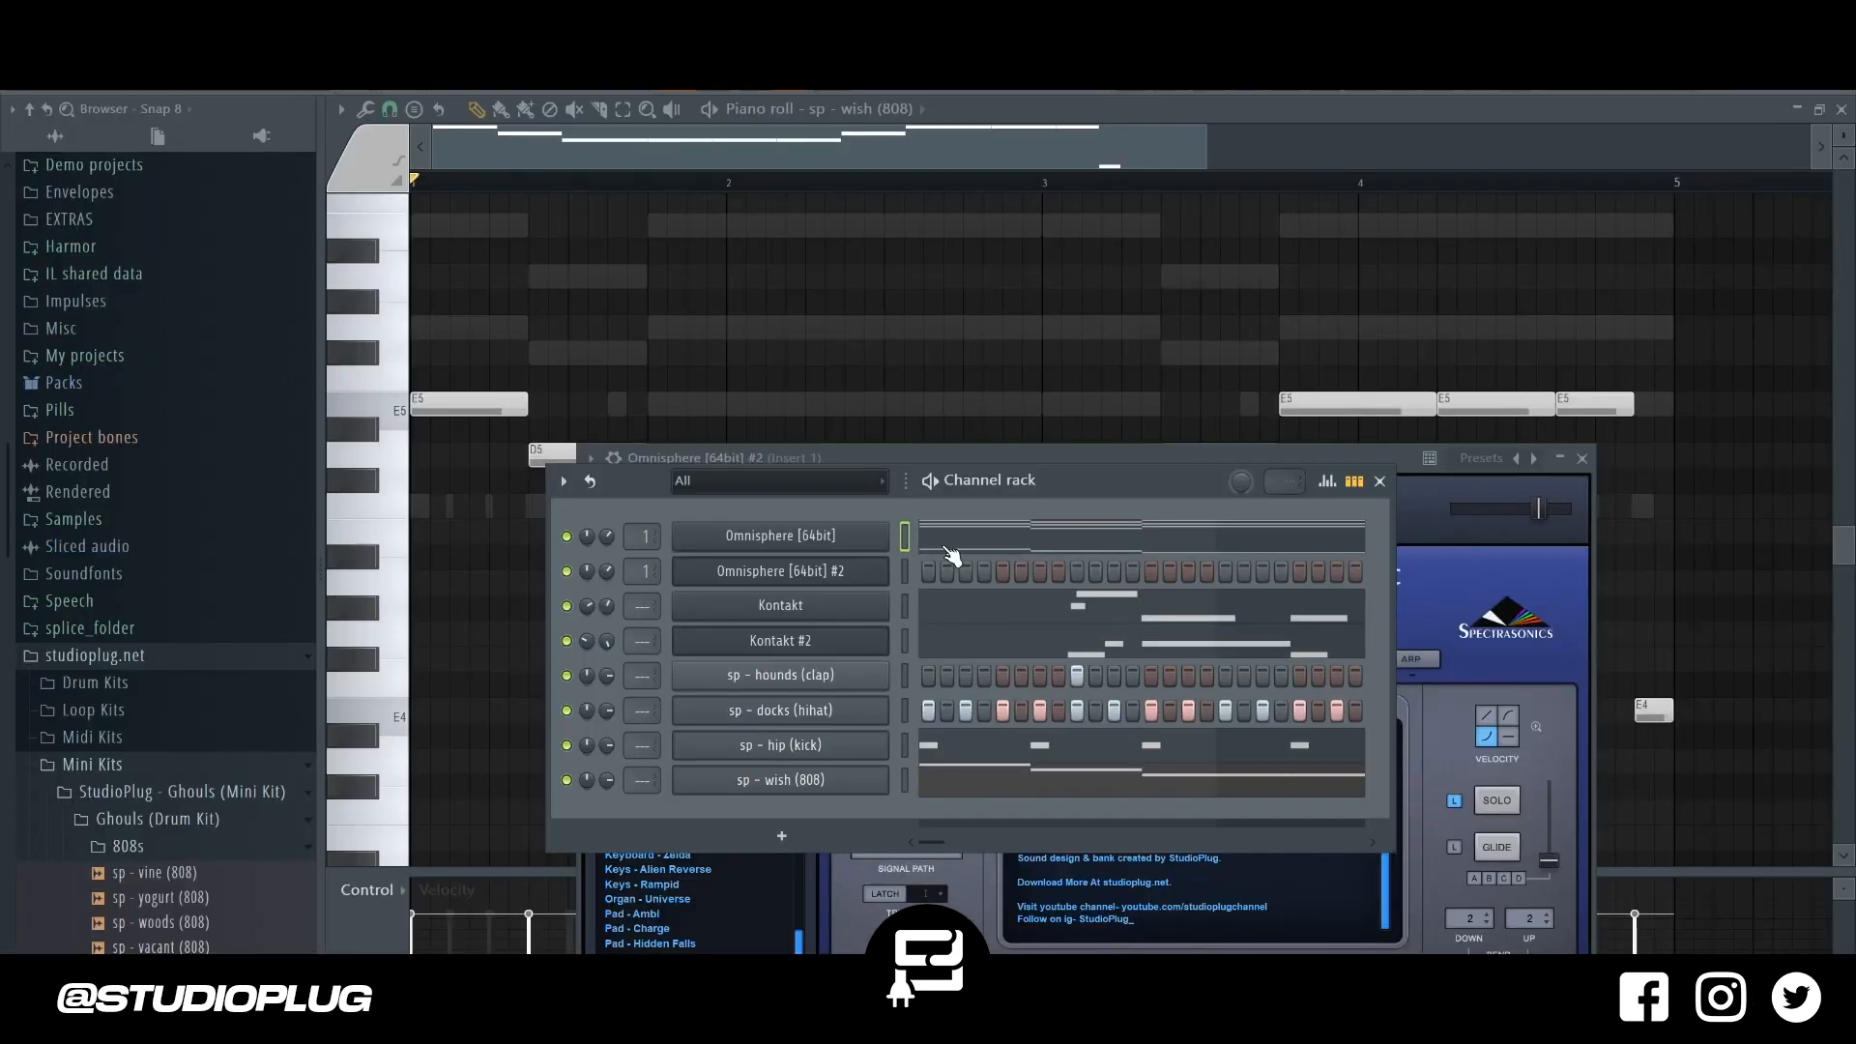
key("ctrl+v")
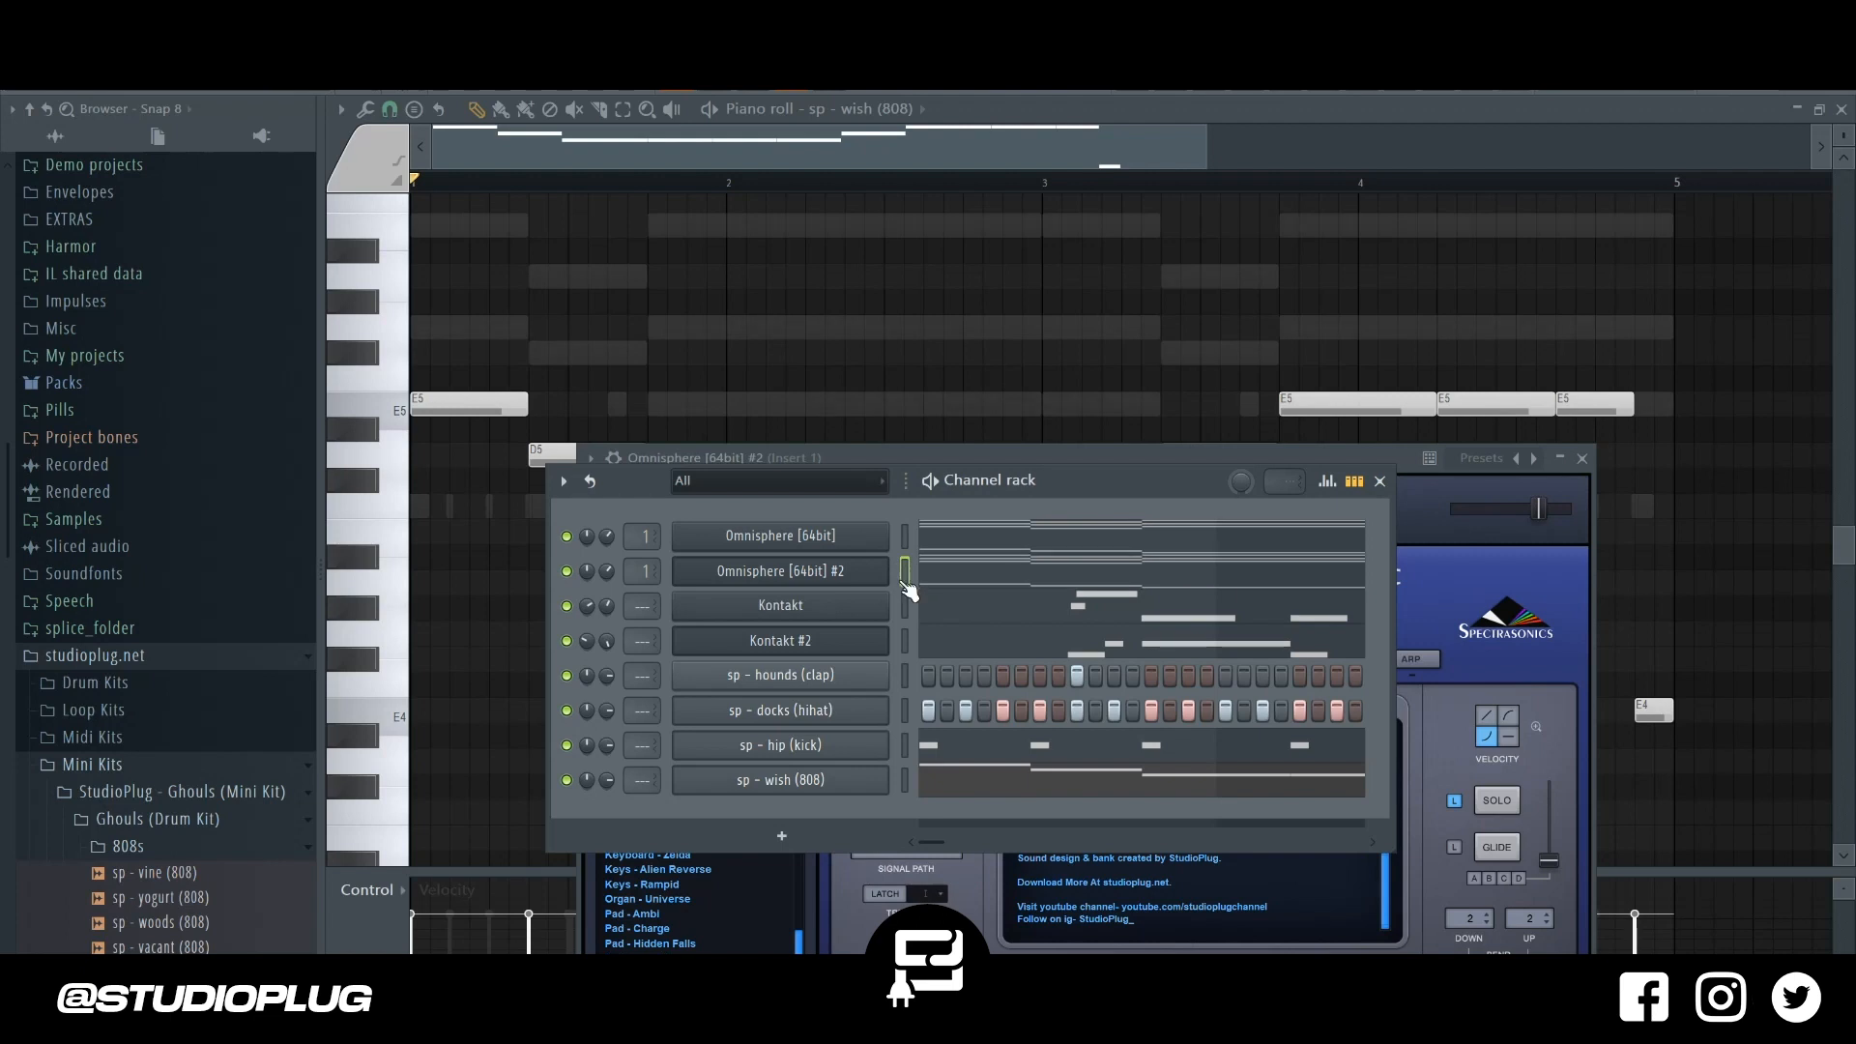
key("space")
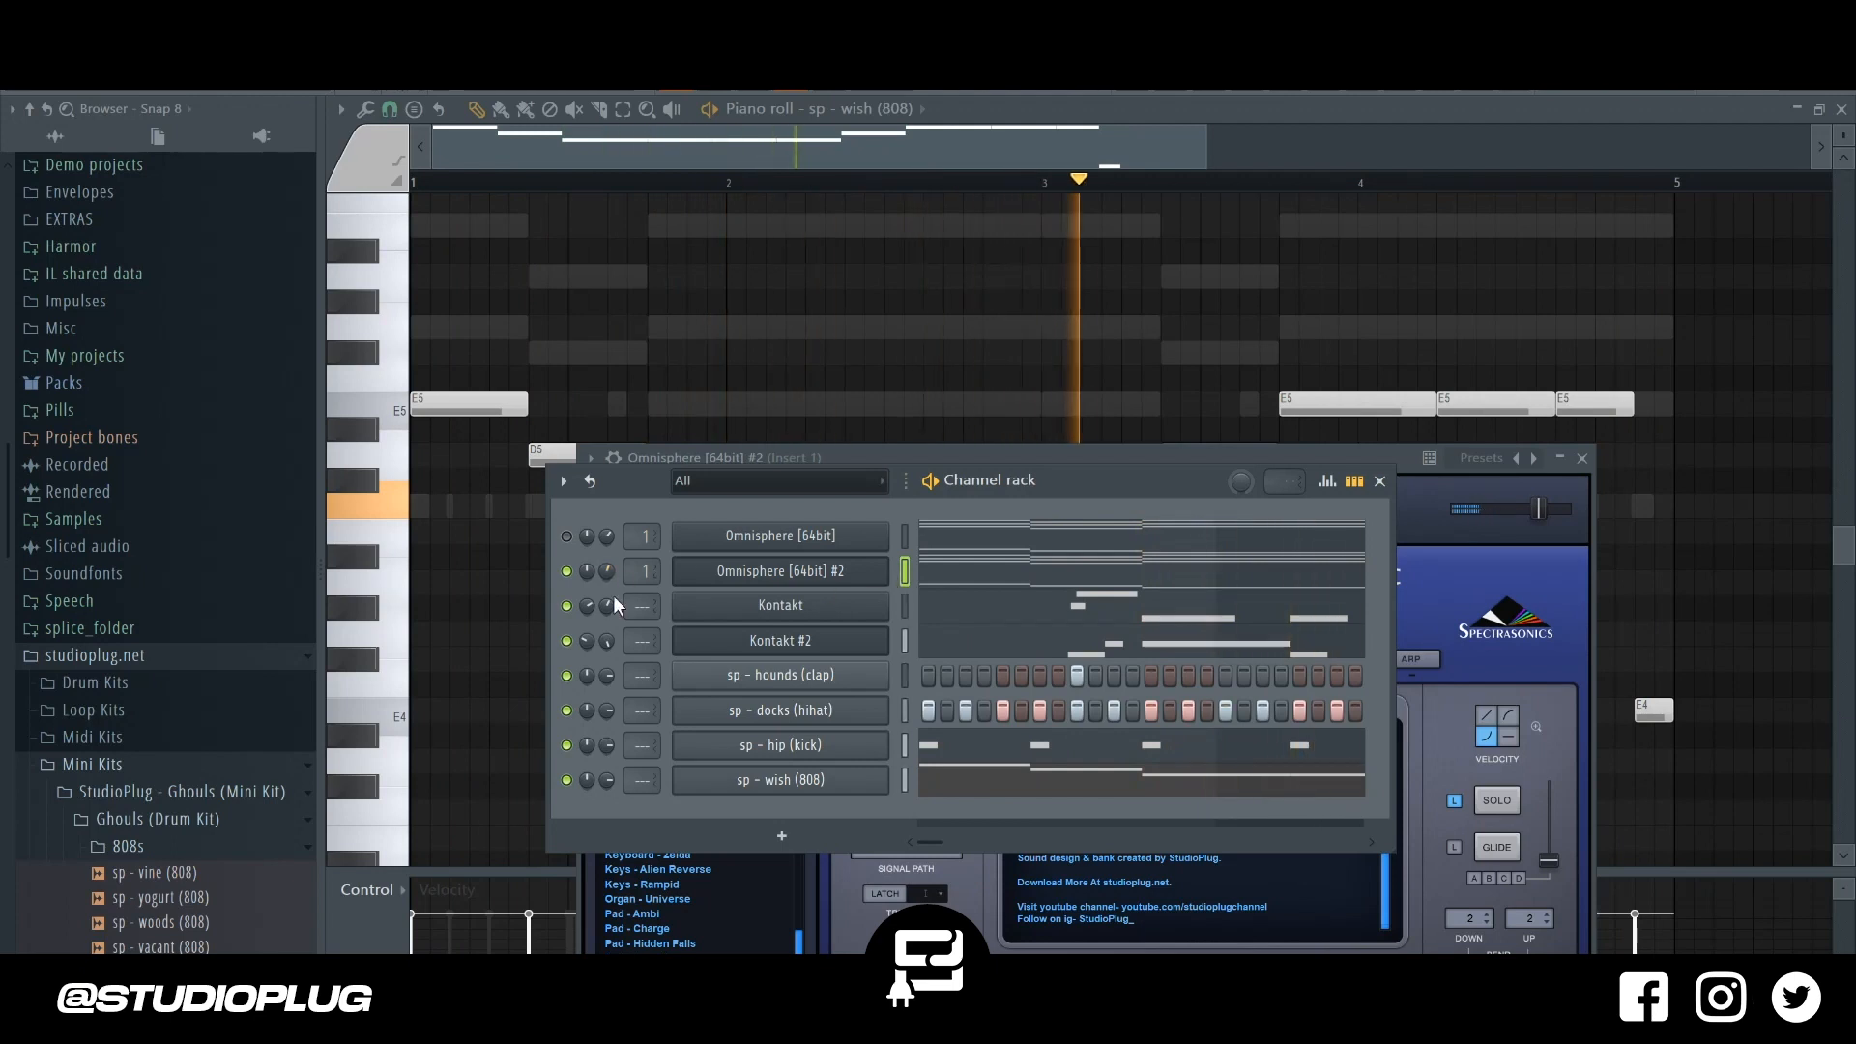
Delete the low bass notes from the Omnisphere #2 chords and return the remaining chords to their original octave.
left_click(933, 578)
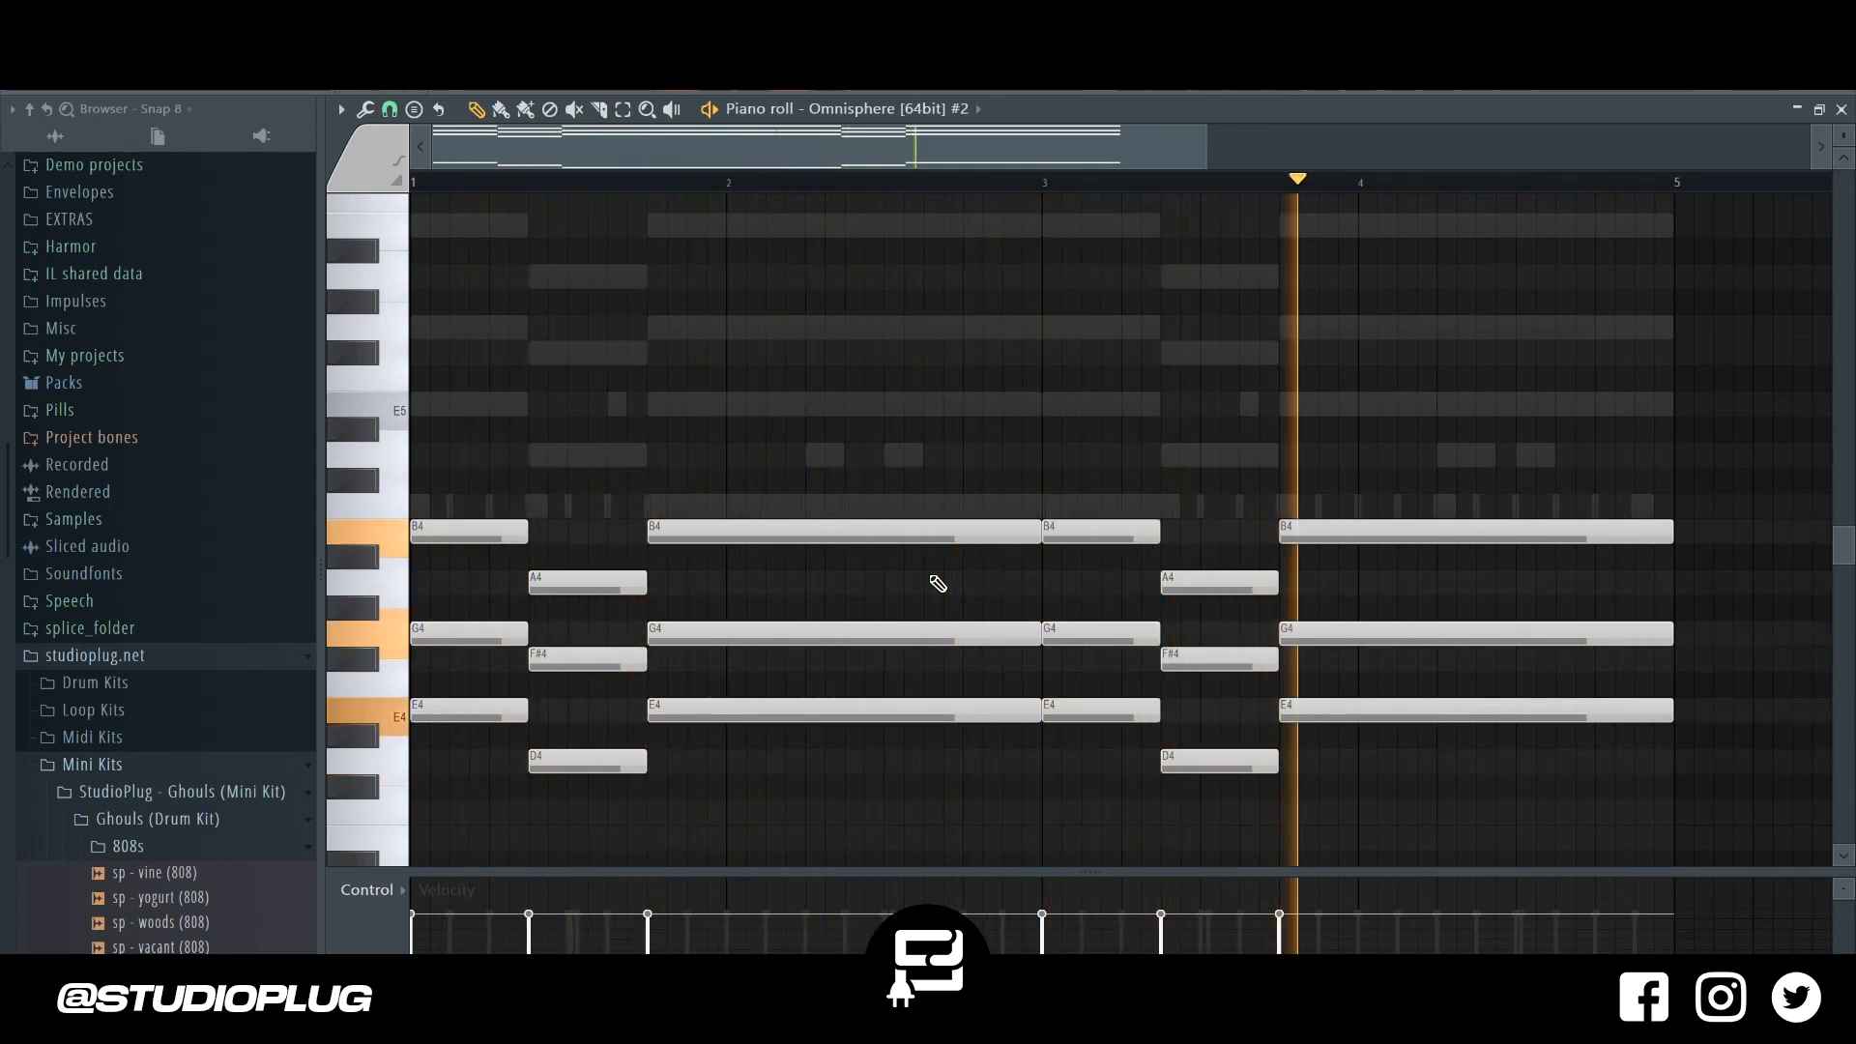
key("ctrl+Up")
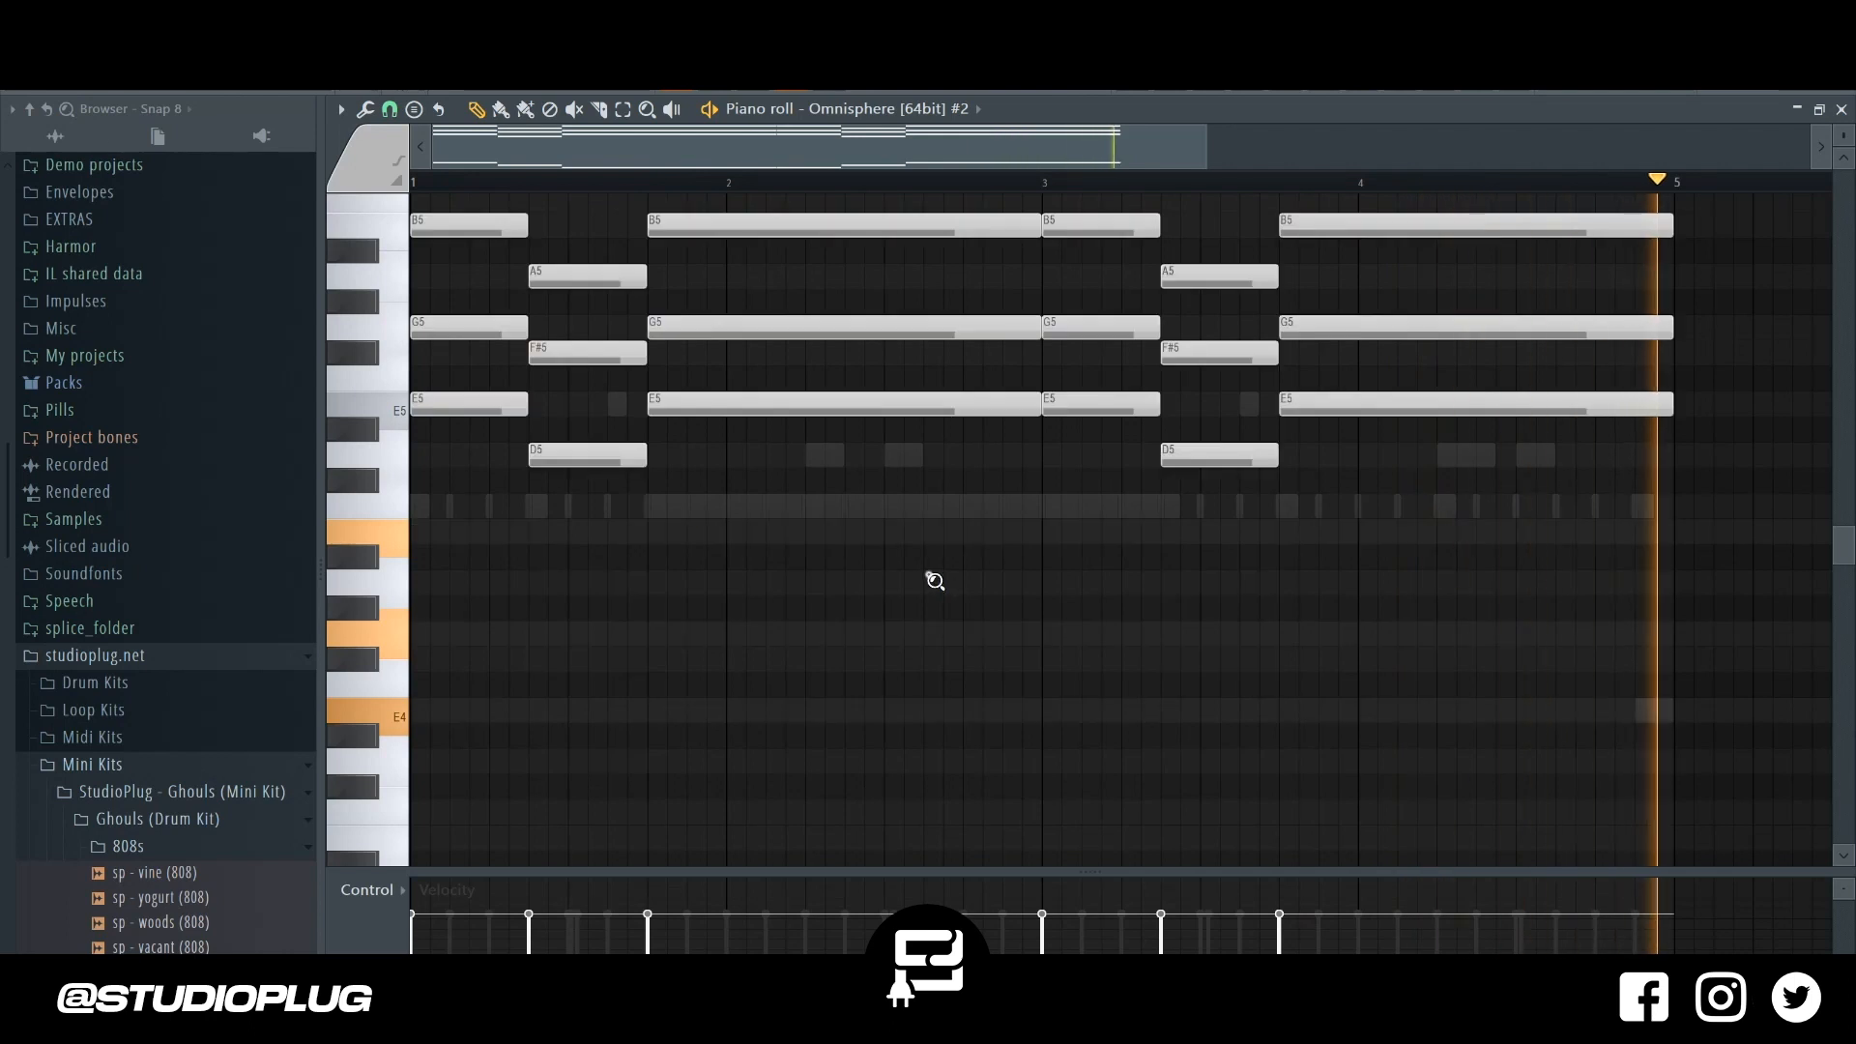
right_click(933, 580, "ctrl")
left_click_drag(386, 671, 440, 857, "ctrl")
key("Delete")
key("ctrl+Down")
Audition the Ghouls kit's open hats and add sp - trapped (open hat) as a new channel.
key("F6")
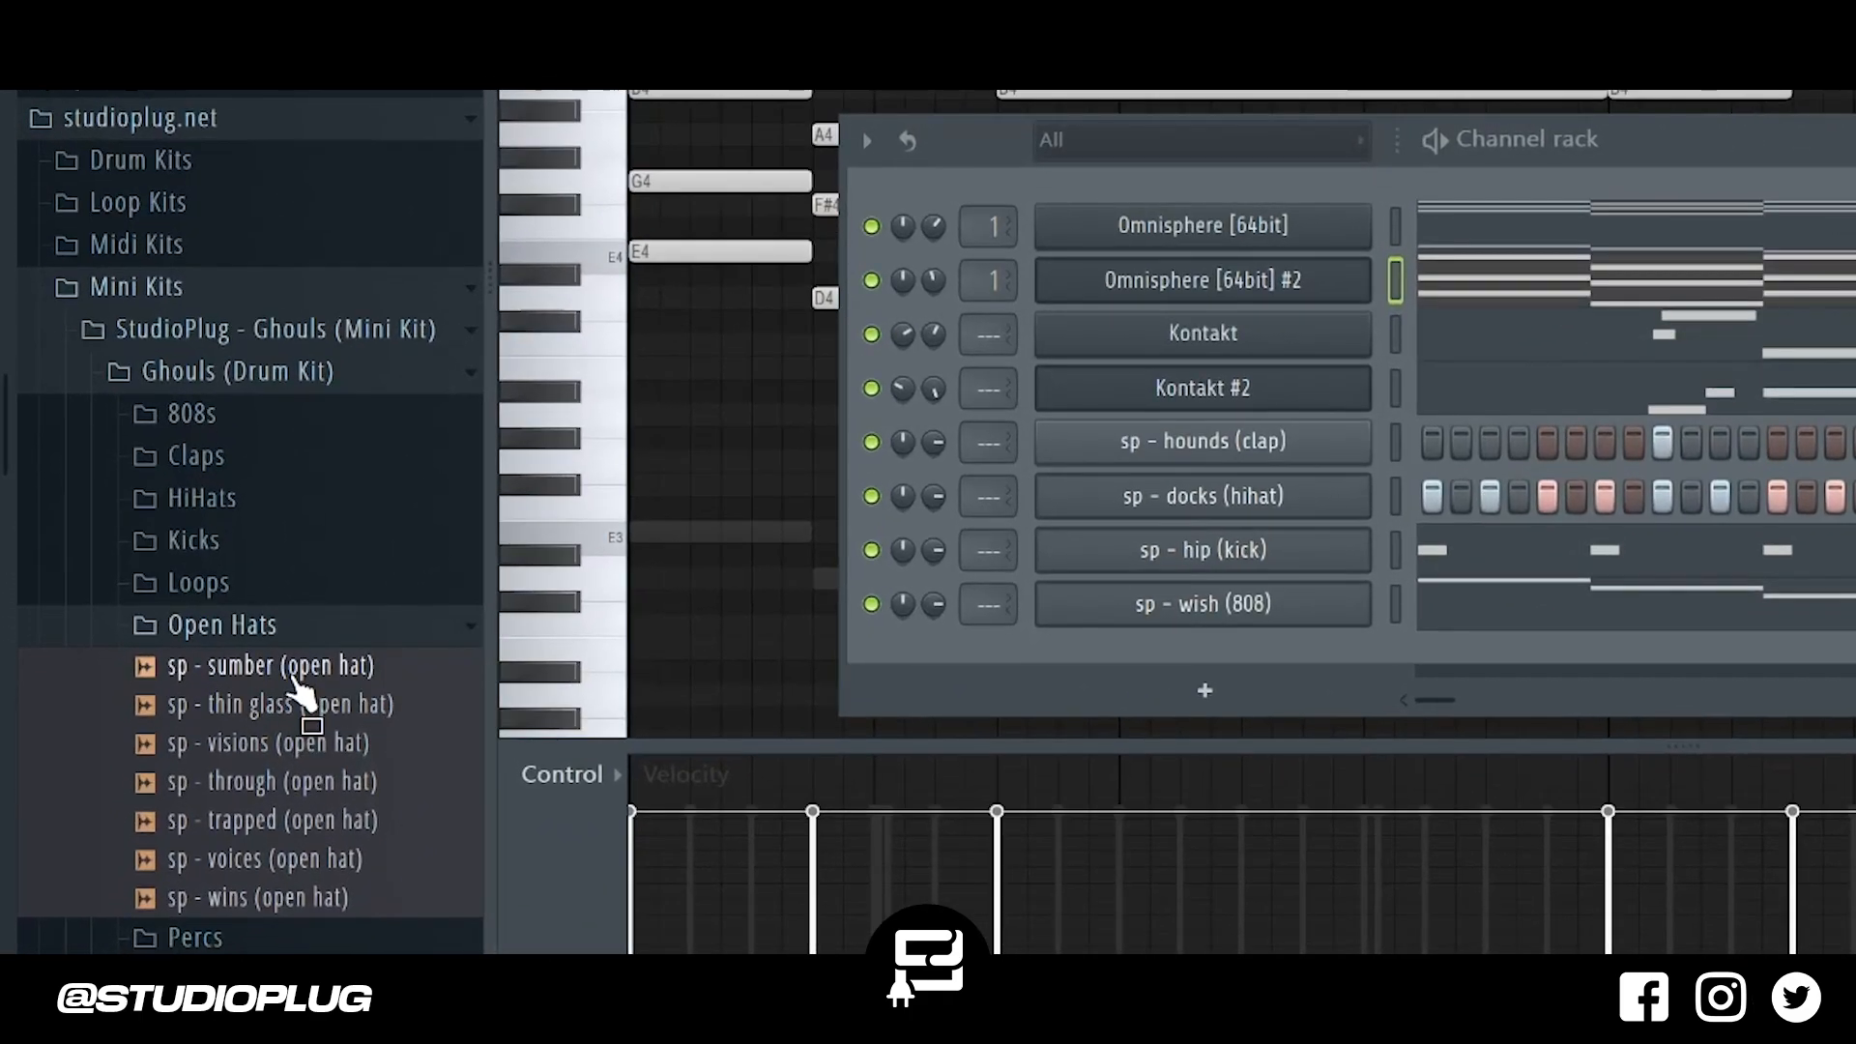
left_click(290, 706)
left_click(290, 744)
left_click(285, 781)
left_click(292, 822)
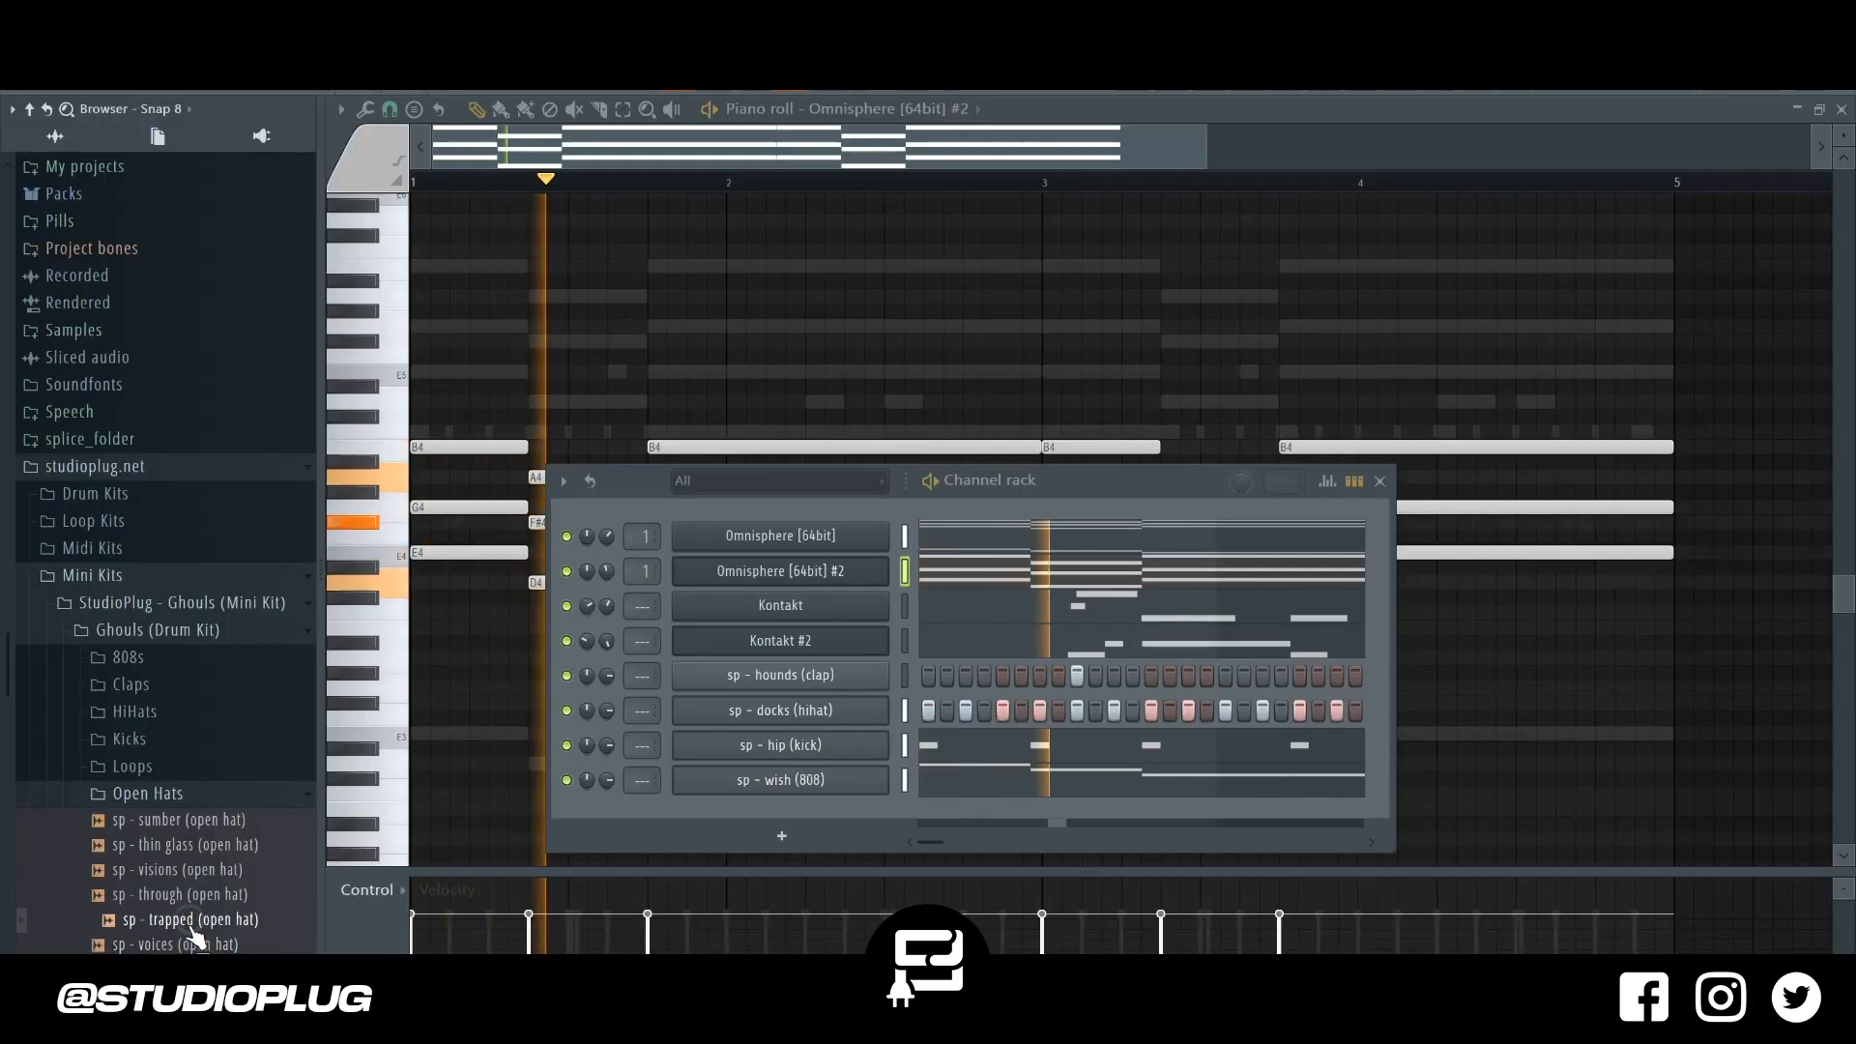
left_click_drag(198, 923, 877, 804)
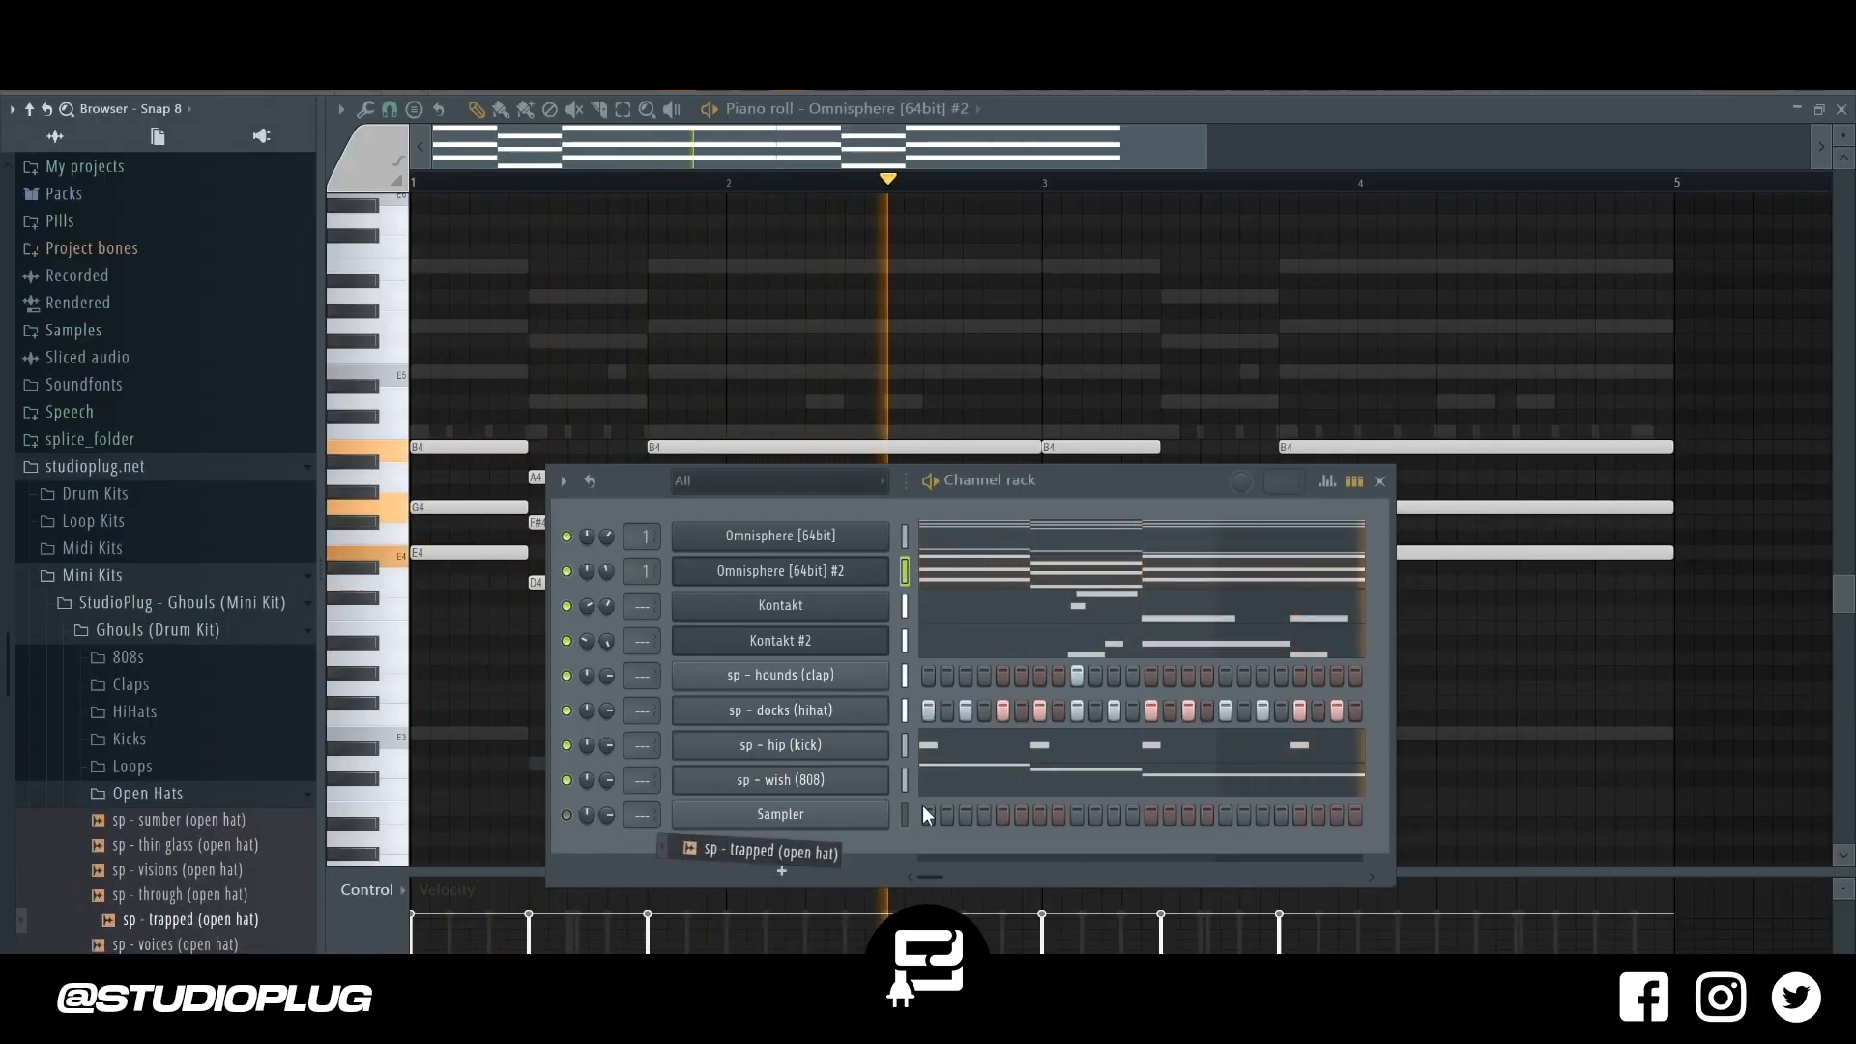
Place one sp - trapped (open hat) hit on beat two of each of the four bars.
left_click(1002, 815)
left_click(1298, 818)
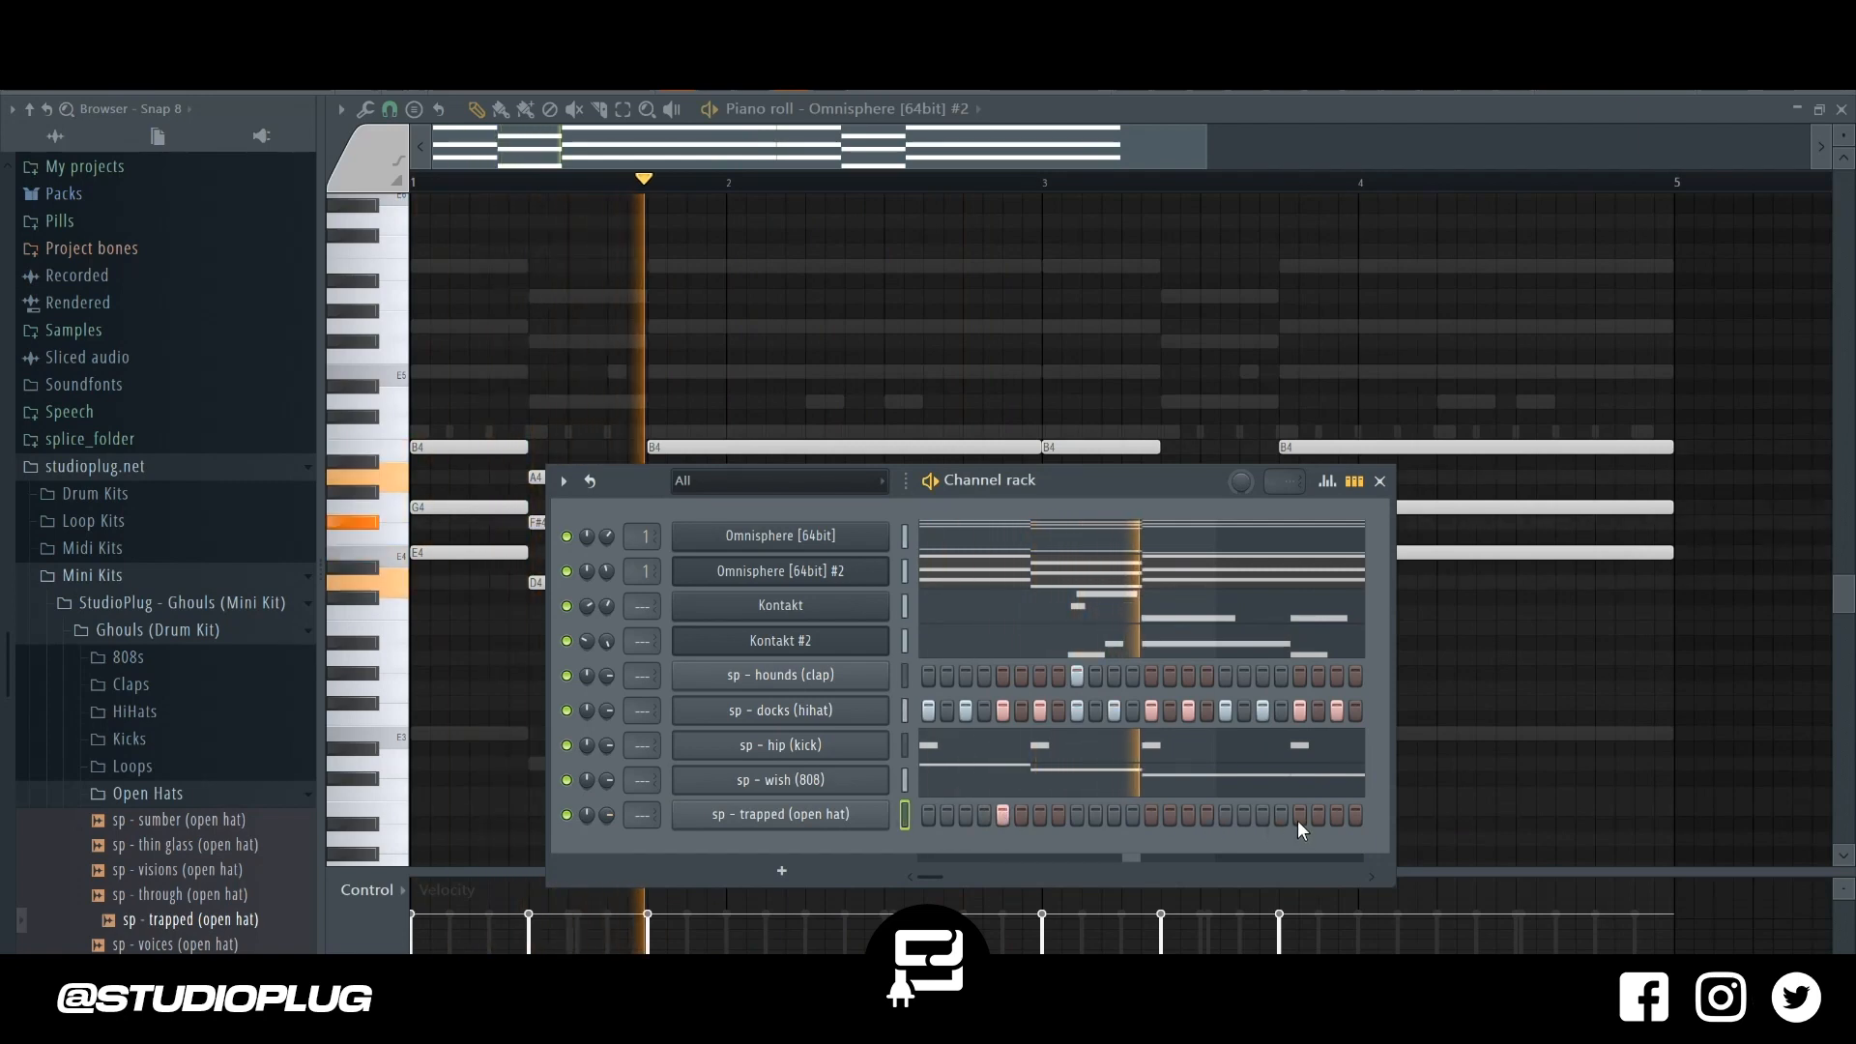
left_click(793, 814)
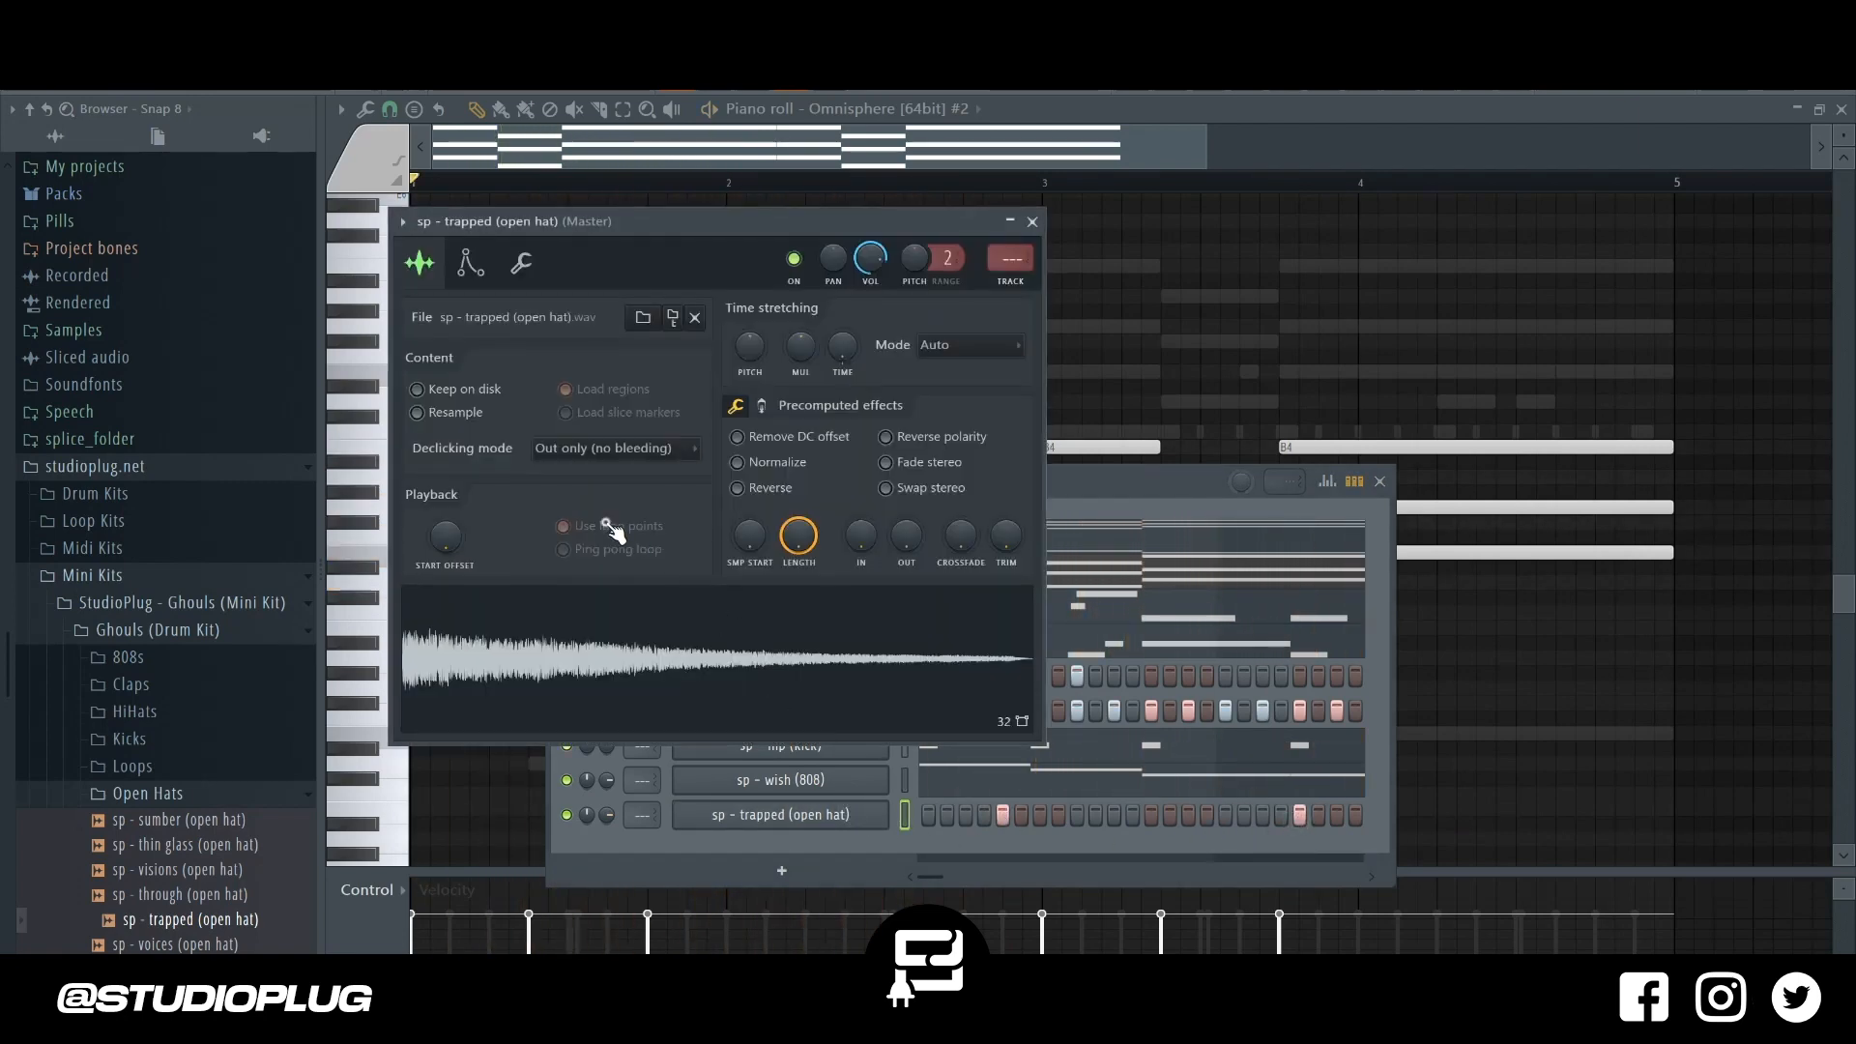
right_click(763, 817)
left_click(964, 756)
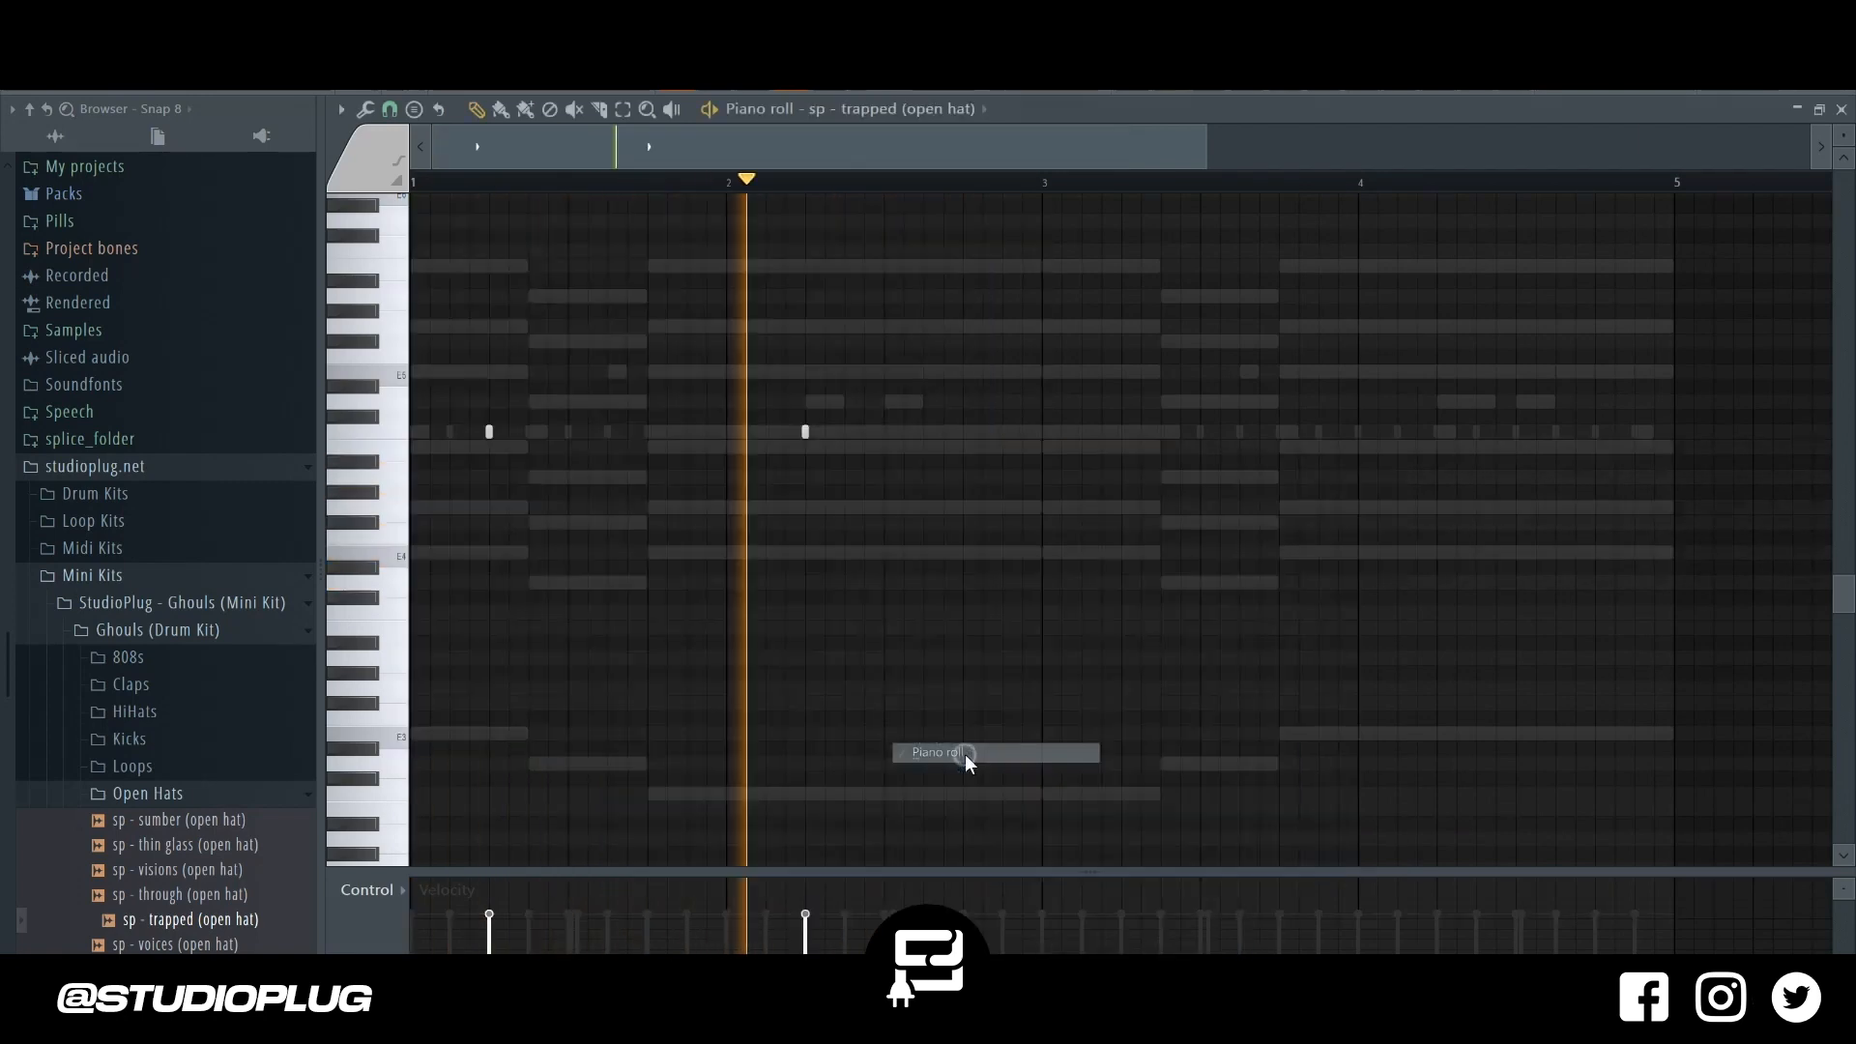
left_click(1121, 433)
left_click(1438, 432)
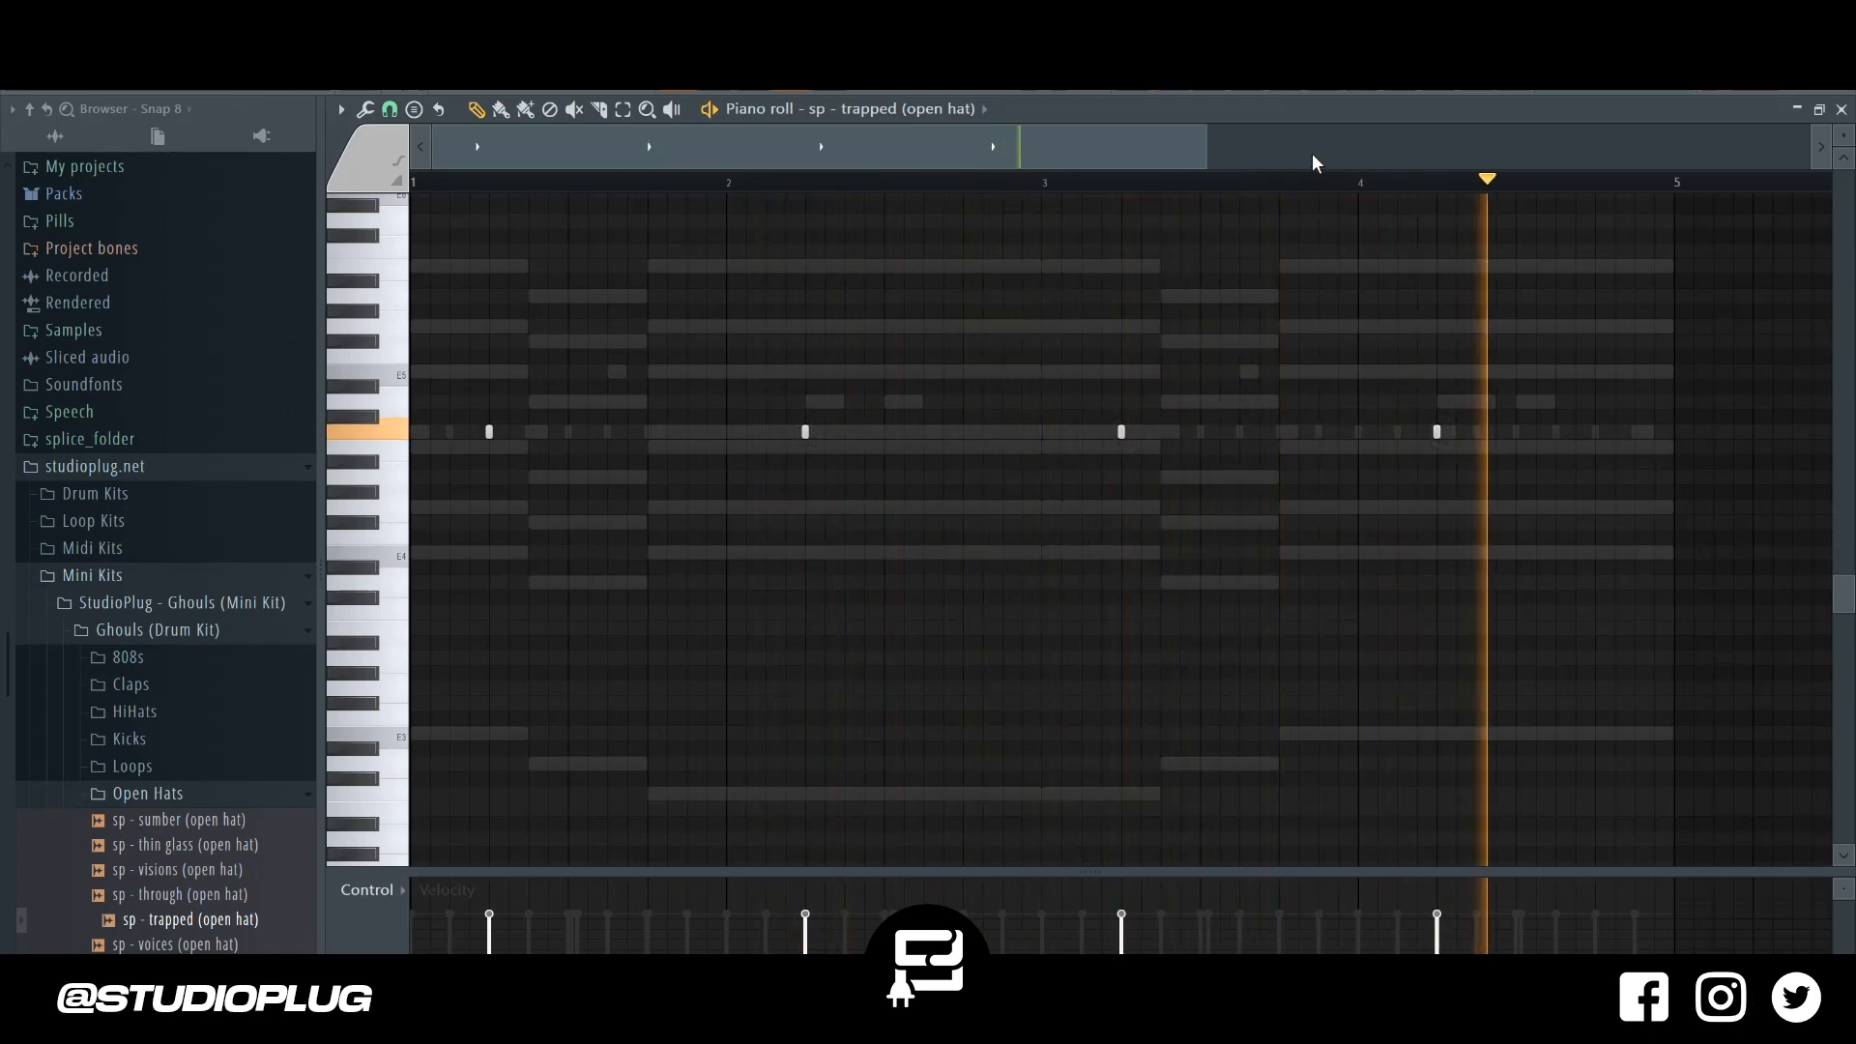
Apply legato to the Kontakt guitar melody so each note extends to the next one.
key("F6")
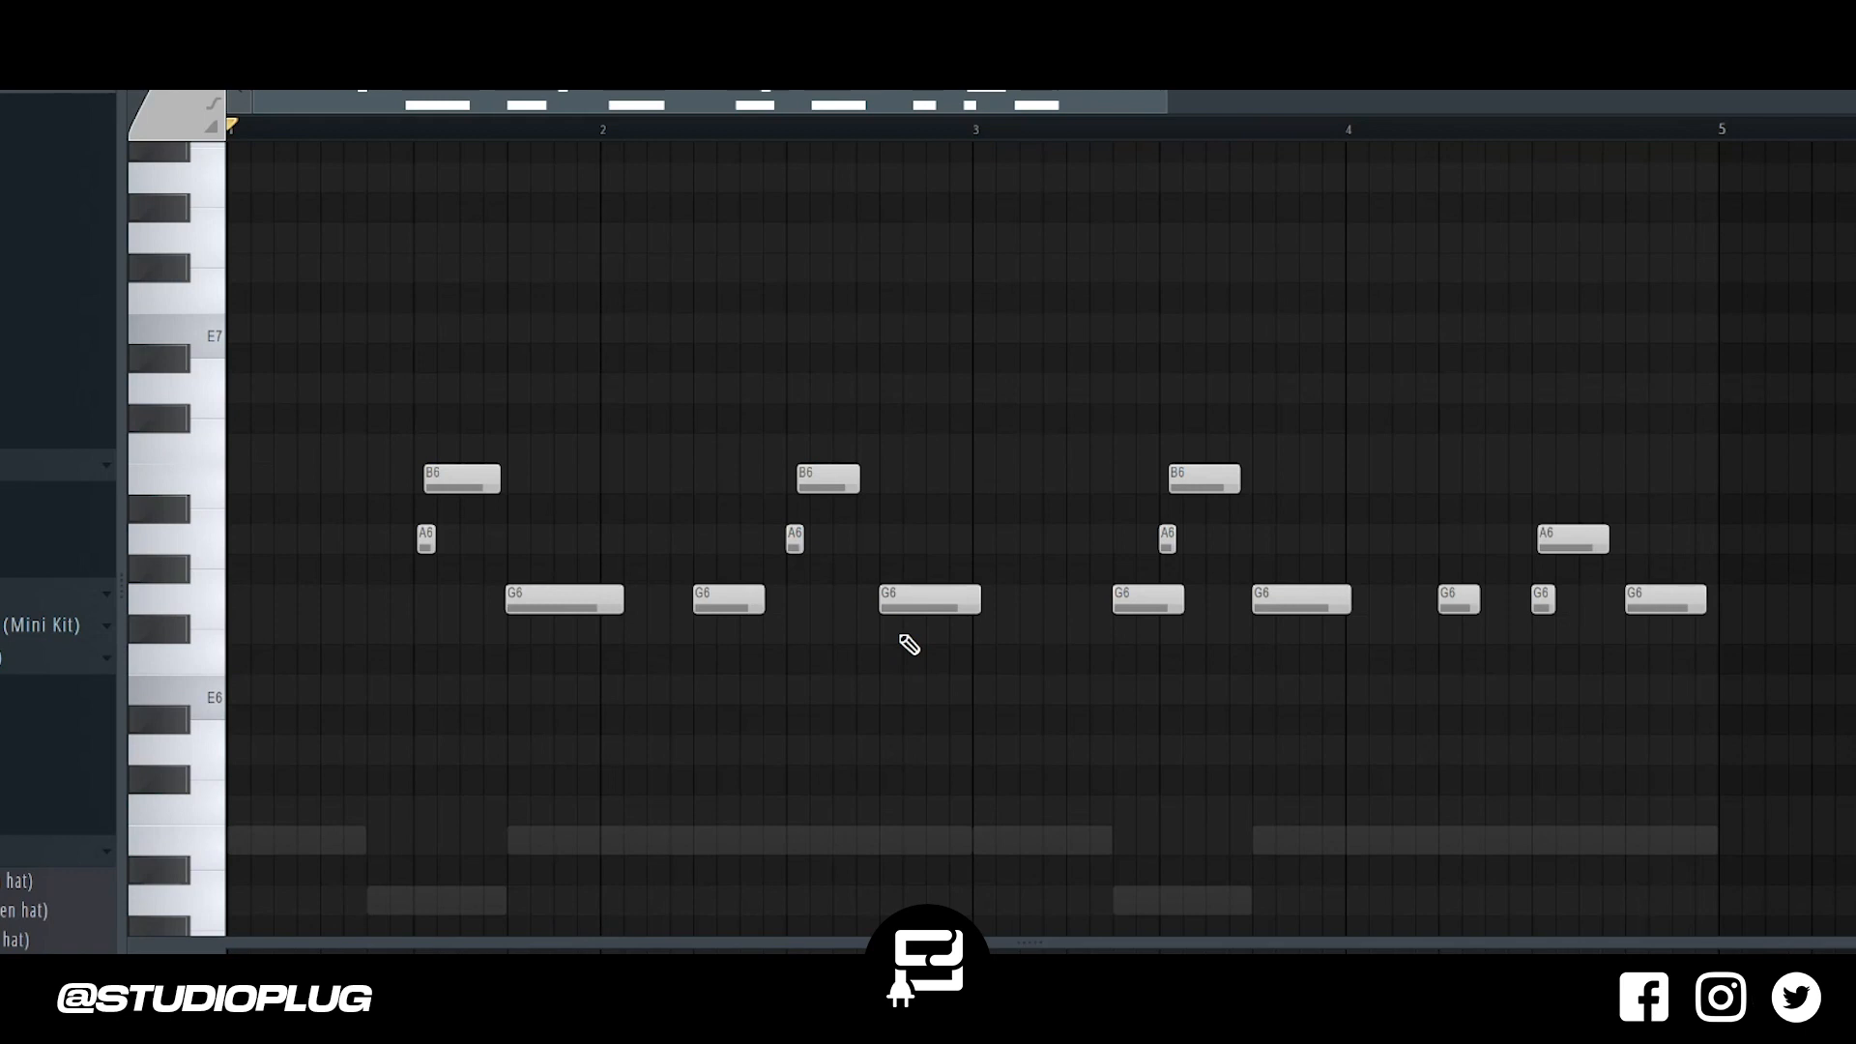
key("alt+l")
key("Return")
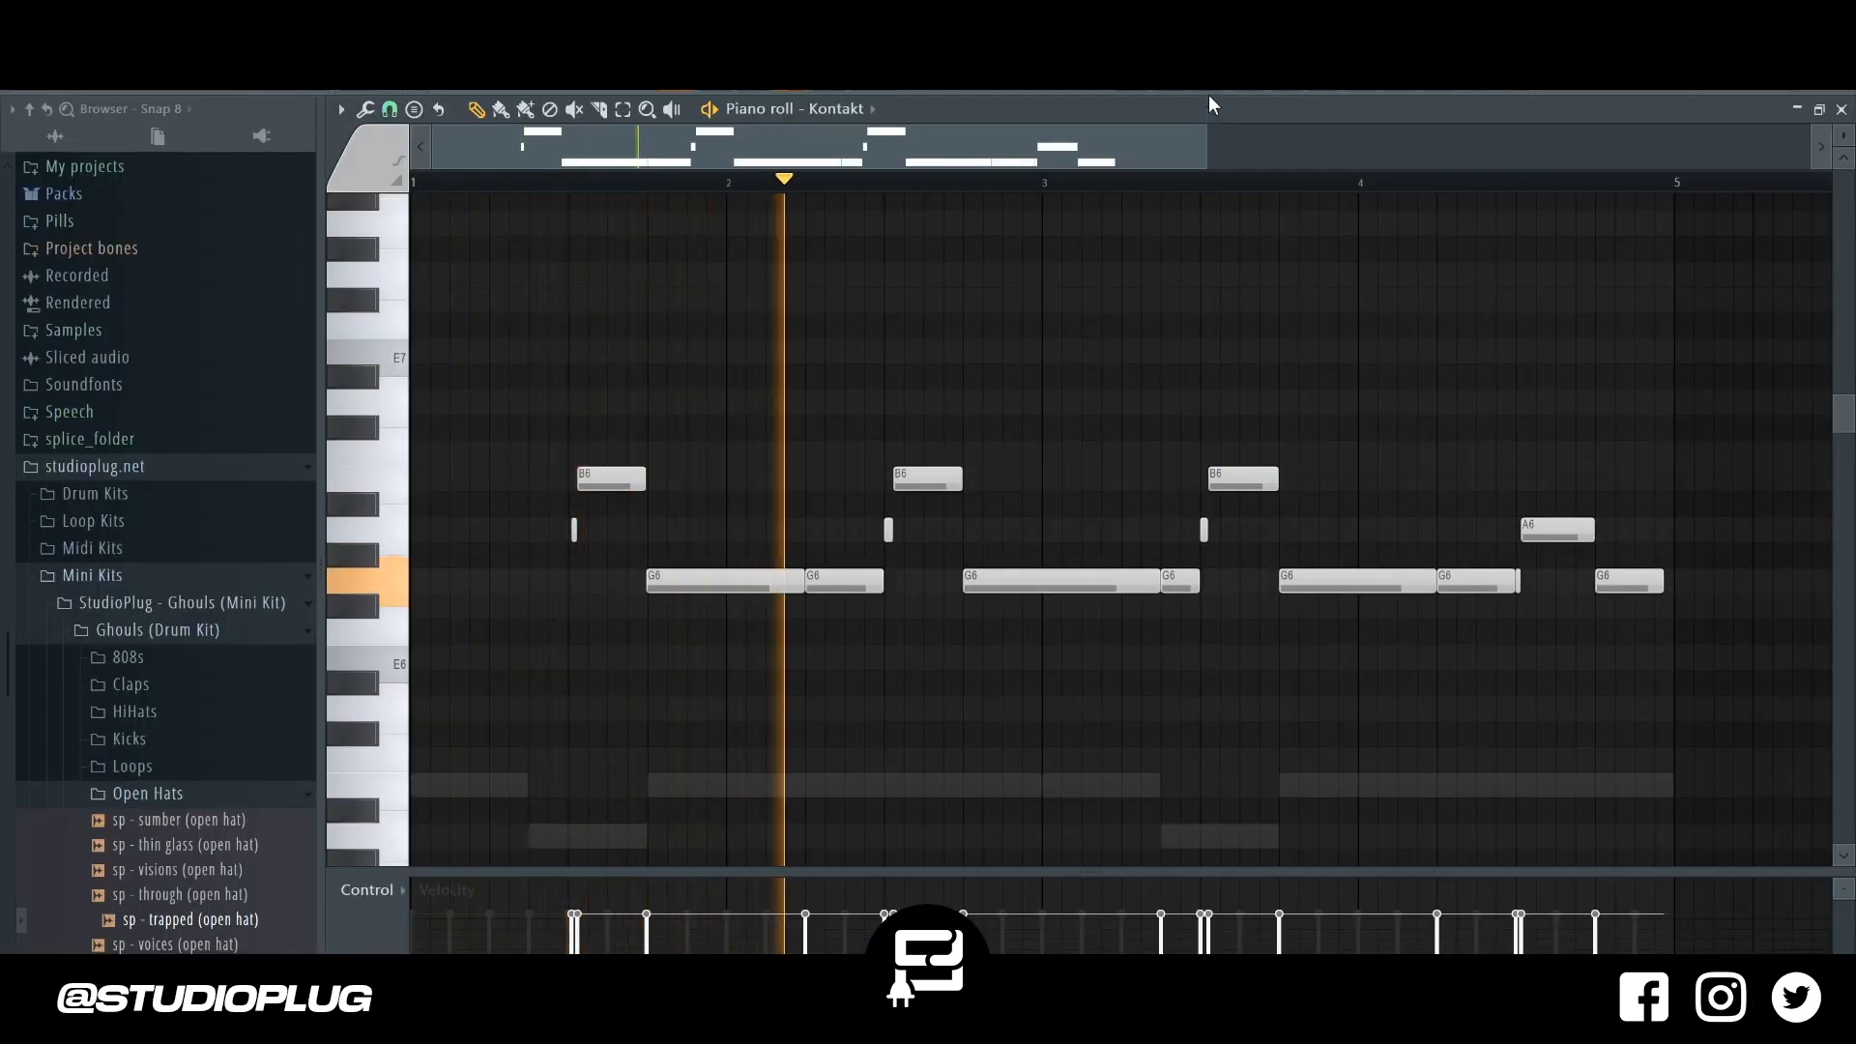
Apply quick legato to the Kontakt #2 melody notes and unmute all the other channels.
key("F6")
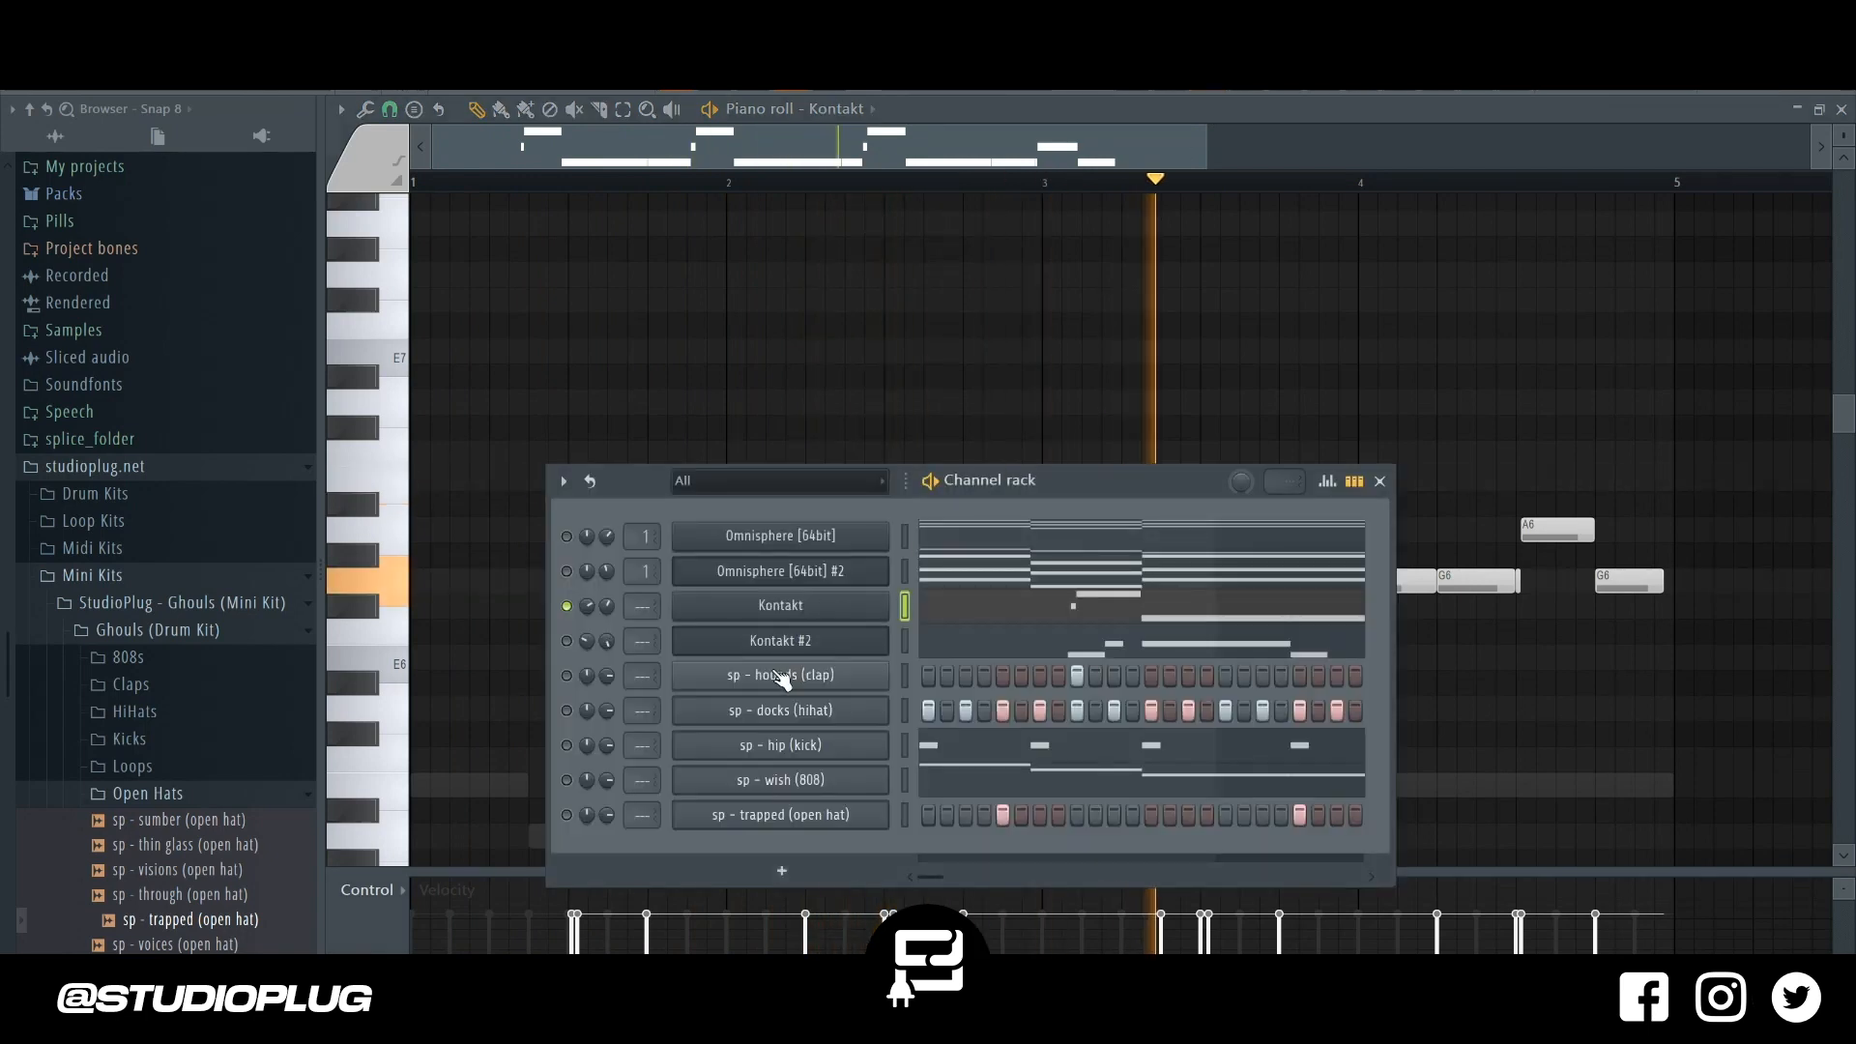
left_click(959, 647)
key("space")
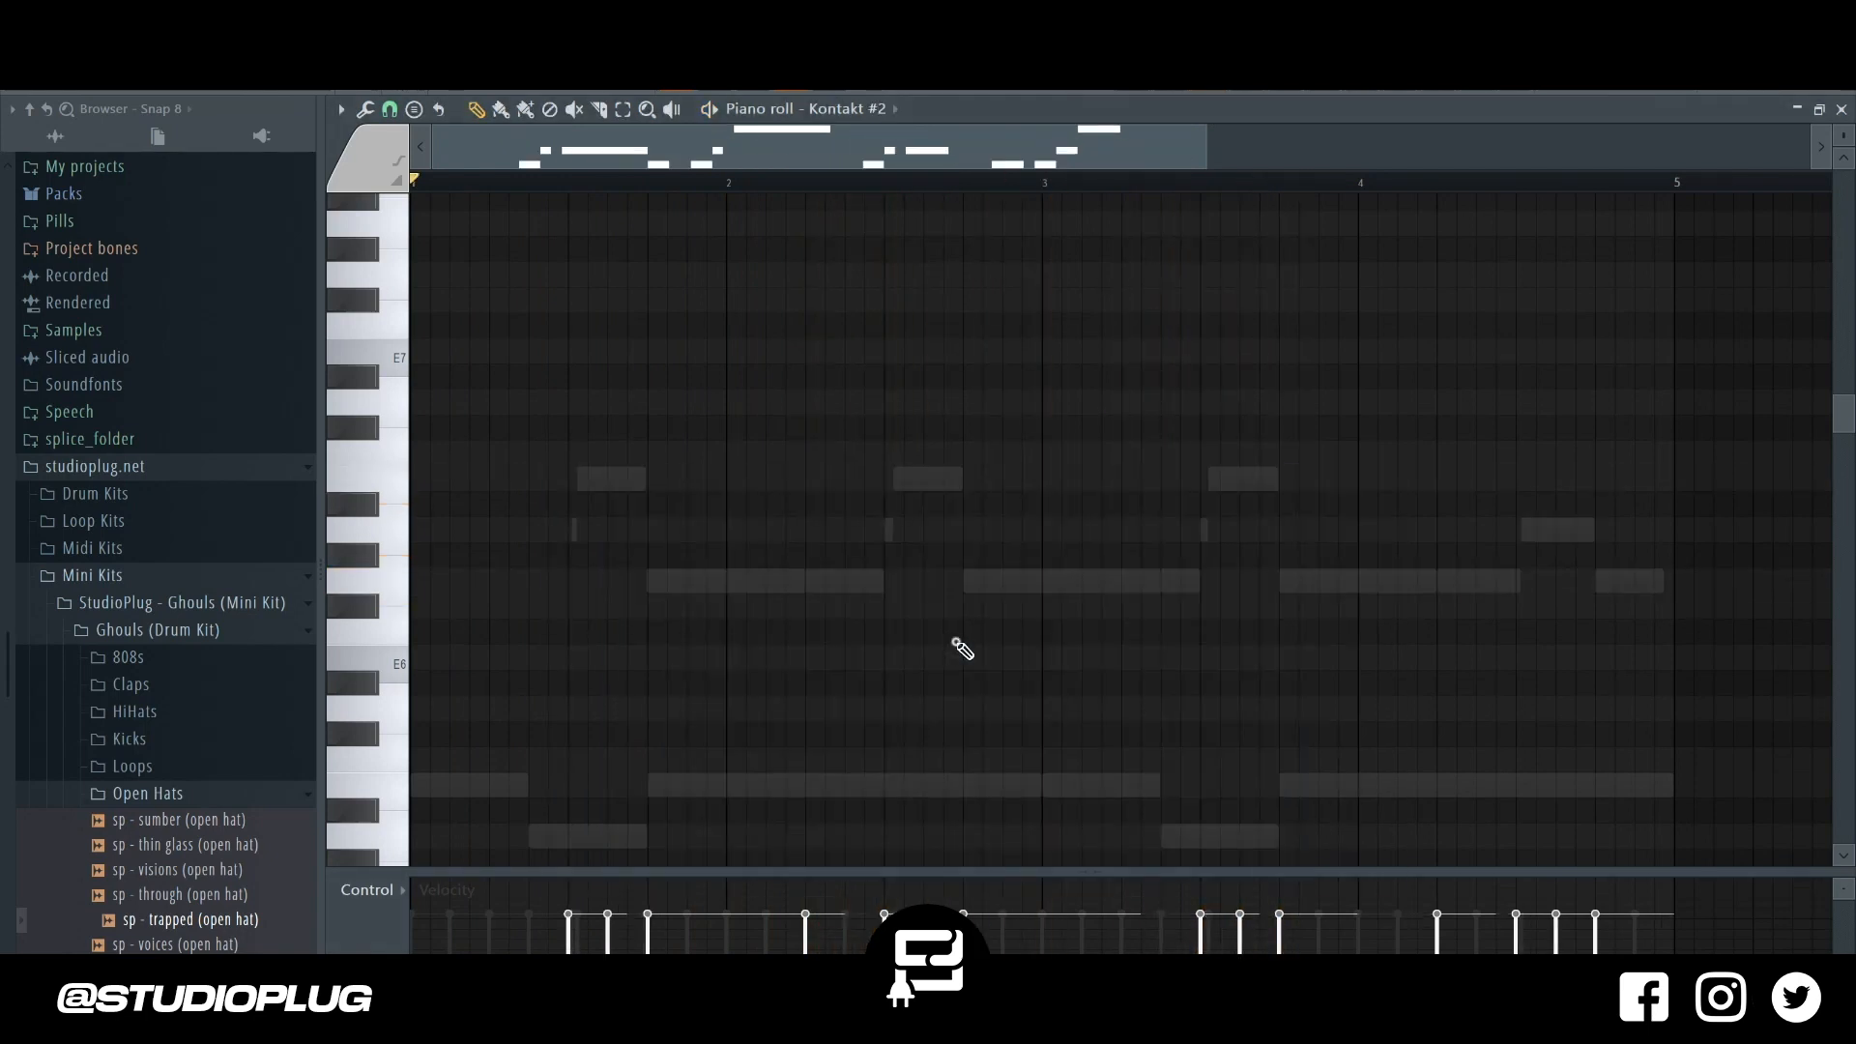
scroll(962, 648, "down", 5)
key("ctrl+l")
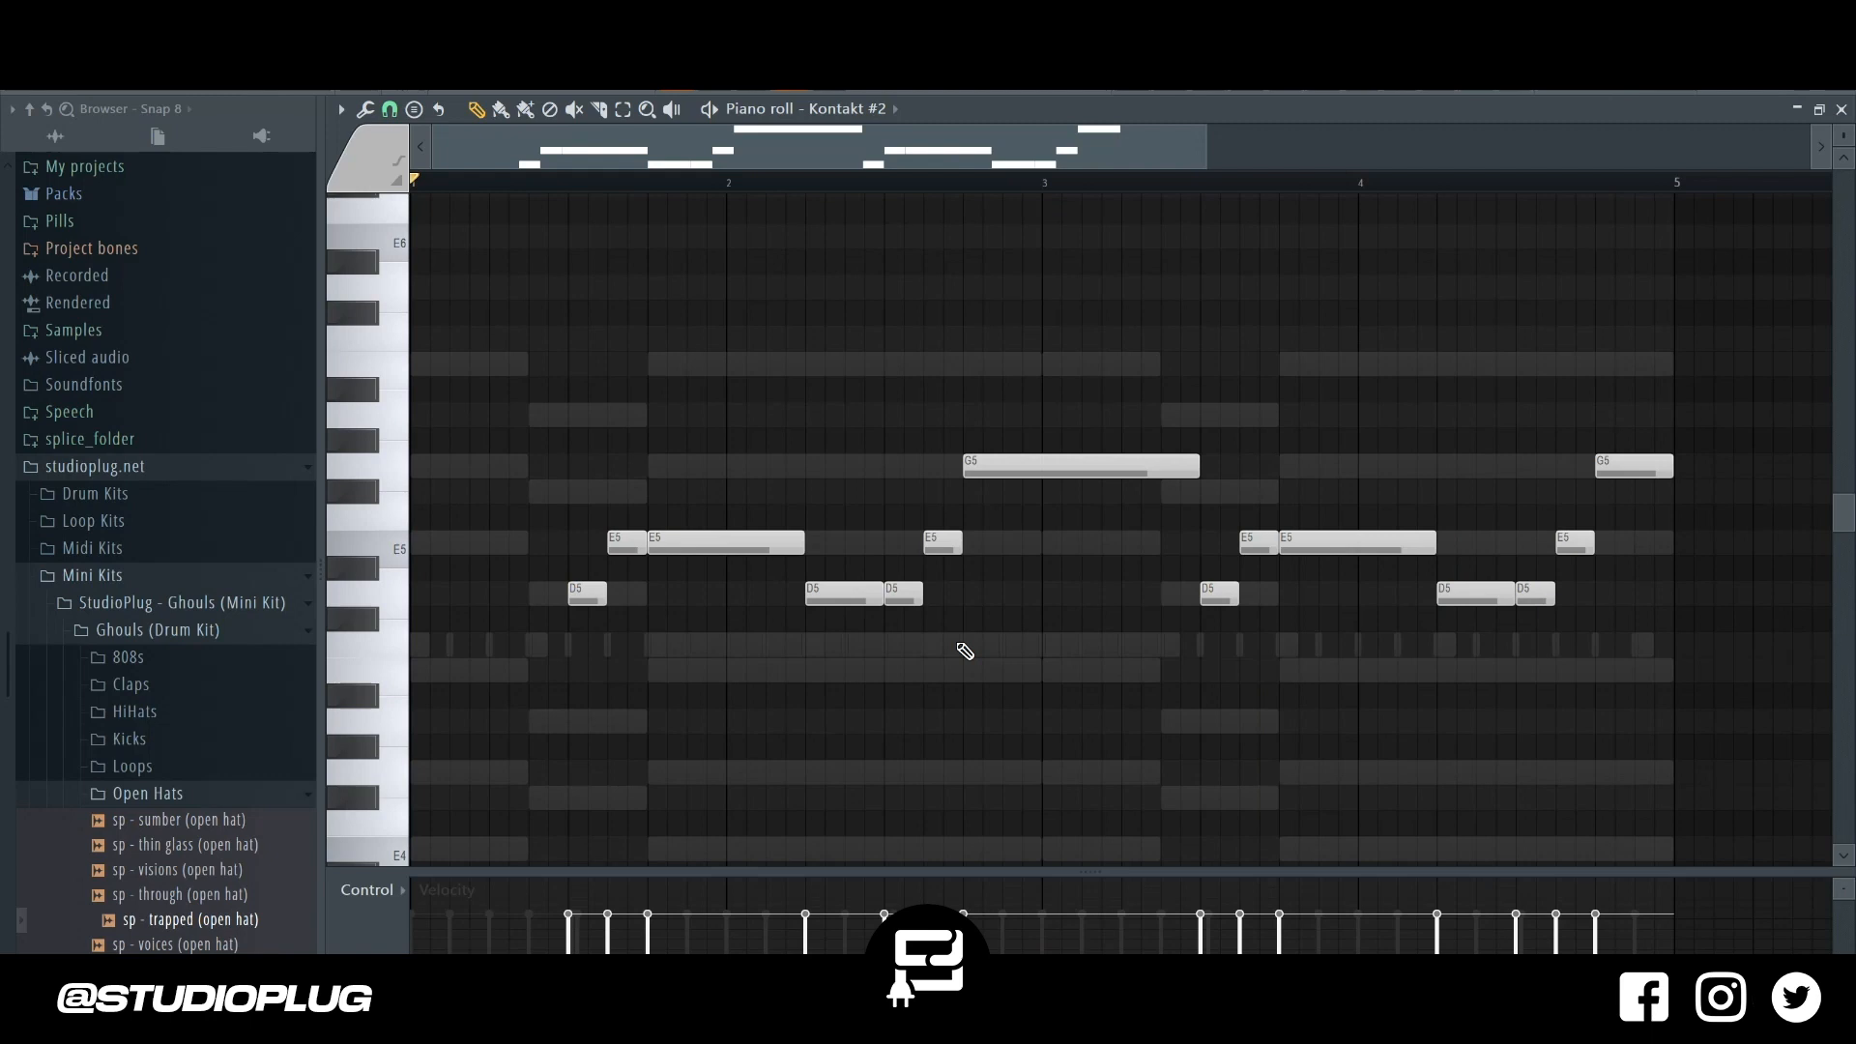
left_click(569, 642)
key("space")
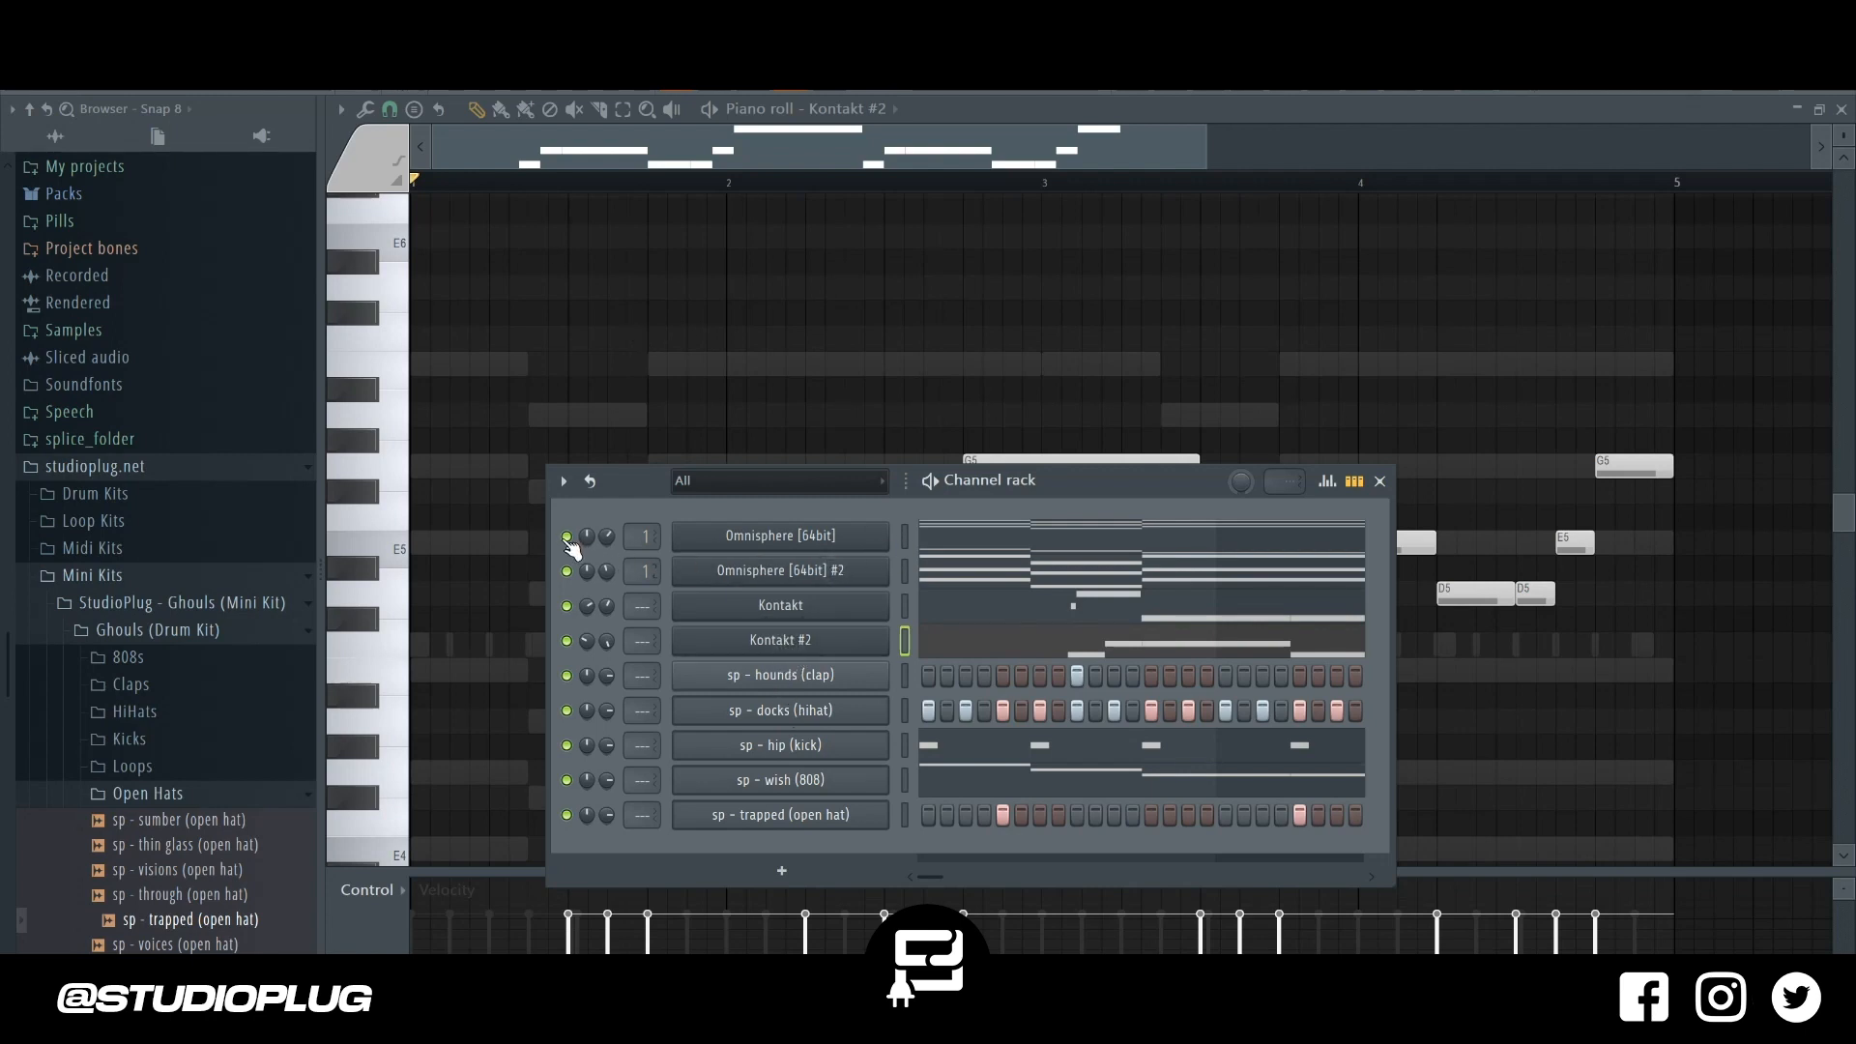
Rename the two Omnisphere channels Piano and Pad, and the two Kontakt channels Guitar and Guitar 2.
left_click(831, 537, "shift")
type("Piano")
key("Tab")
type("Pad")
key("Return")
left_click(793, 618, "shift")
type("Guitar")
key("Return")
left_click(790, 642, "shift")
type("Guitar 2")
key("Return")
Select all nine channels and colour them with a green-to-blue gradient.
double_click(904, 537)
left_click(565, 481)
mouse_move(776, 630)
left_click(897, 637)
left_click_drag(1389, 528, 1420, 760)
left_click(1167, 588)
left_click(1328, 754)
left_click(1546, 1005)
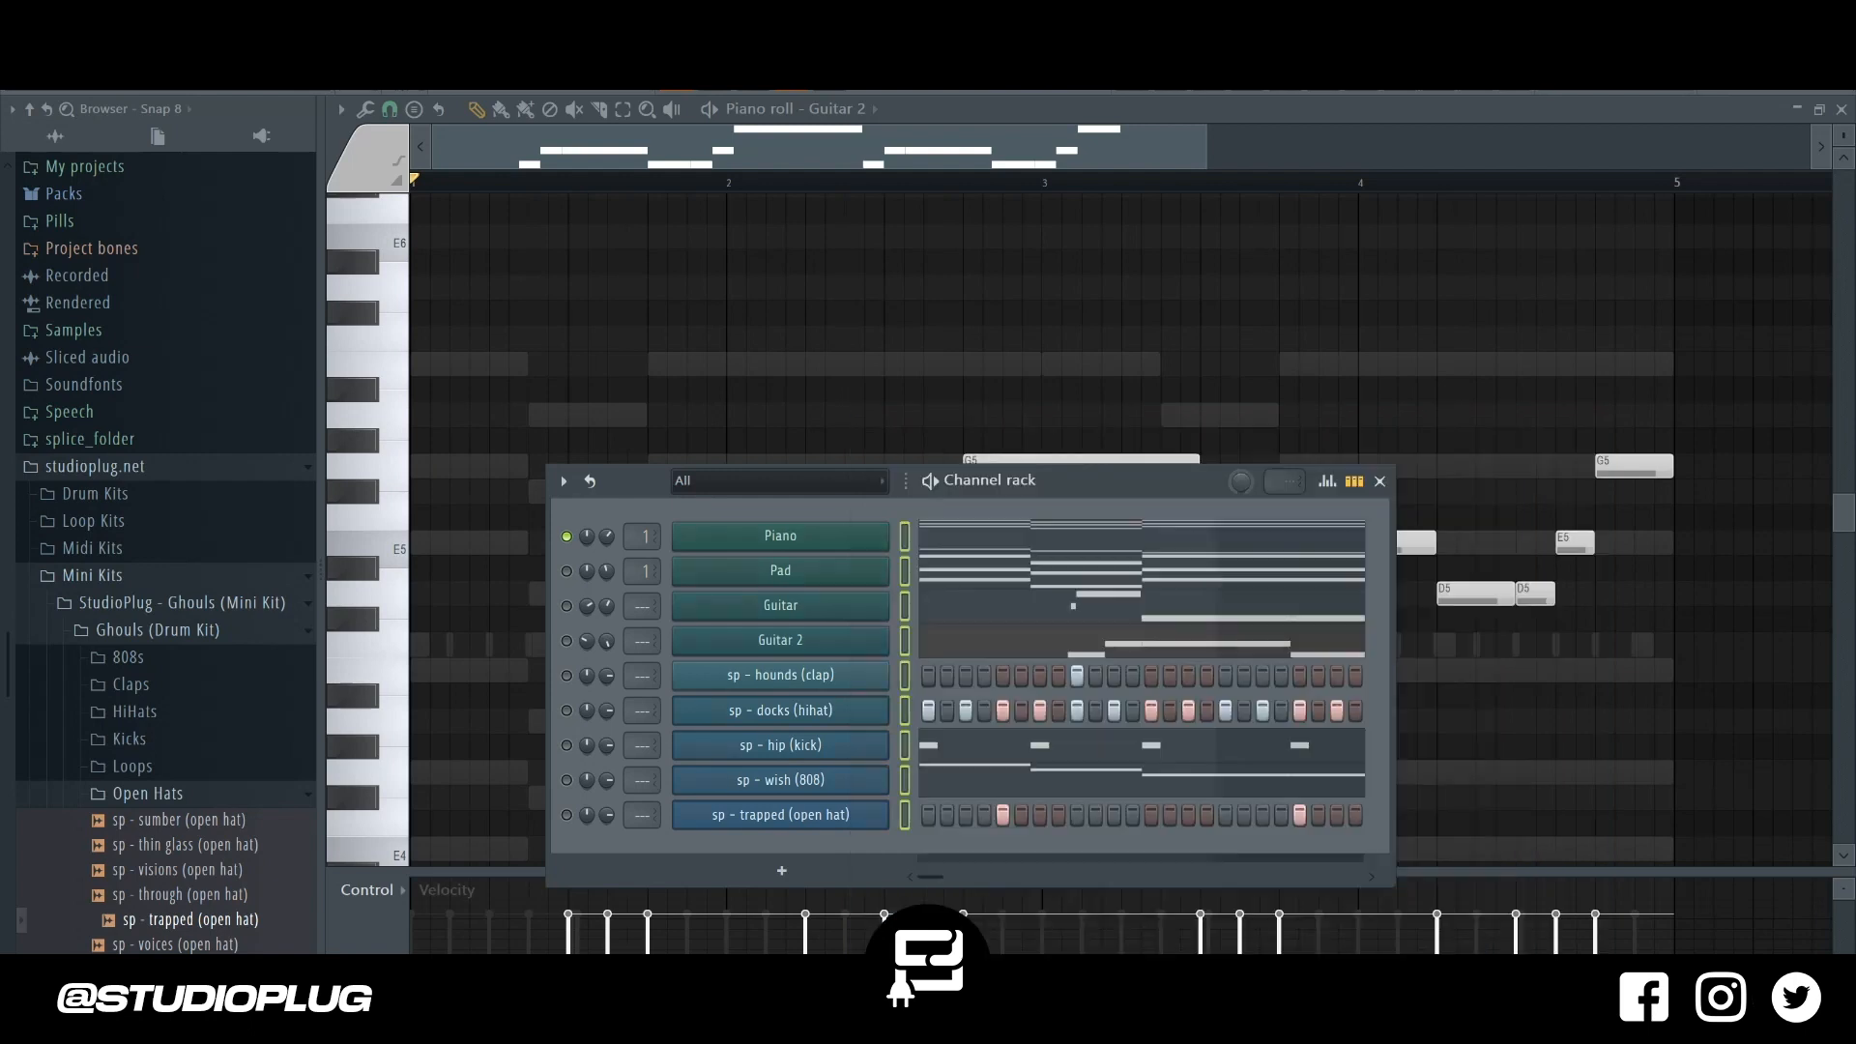
Route the nine selected channels to mixer tracks starting at Insert 1 and pull all their faders down to the minimum.
left_click(1265, 91)
left_click(529, 159)
key("F6")
left_click(906, 538)
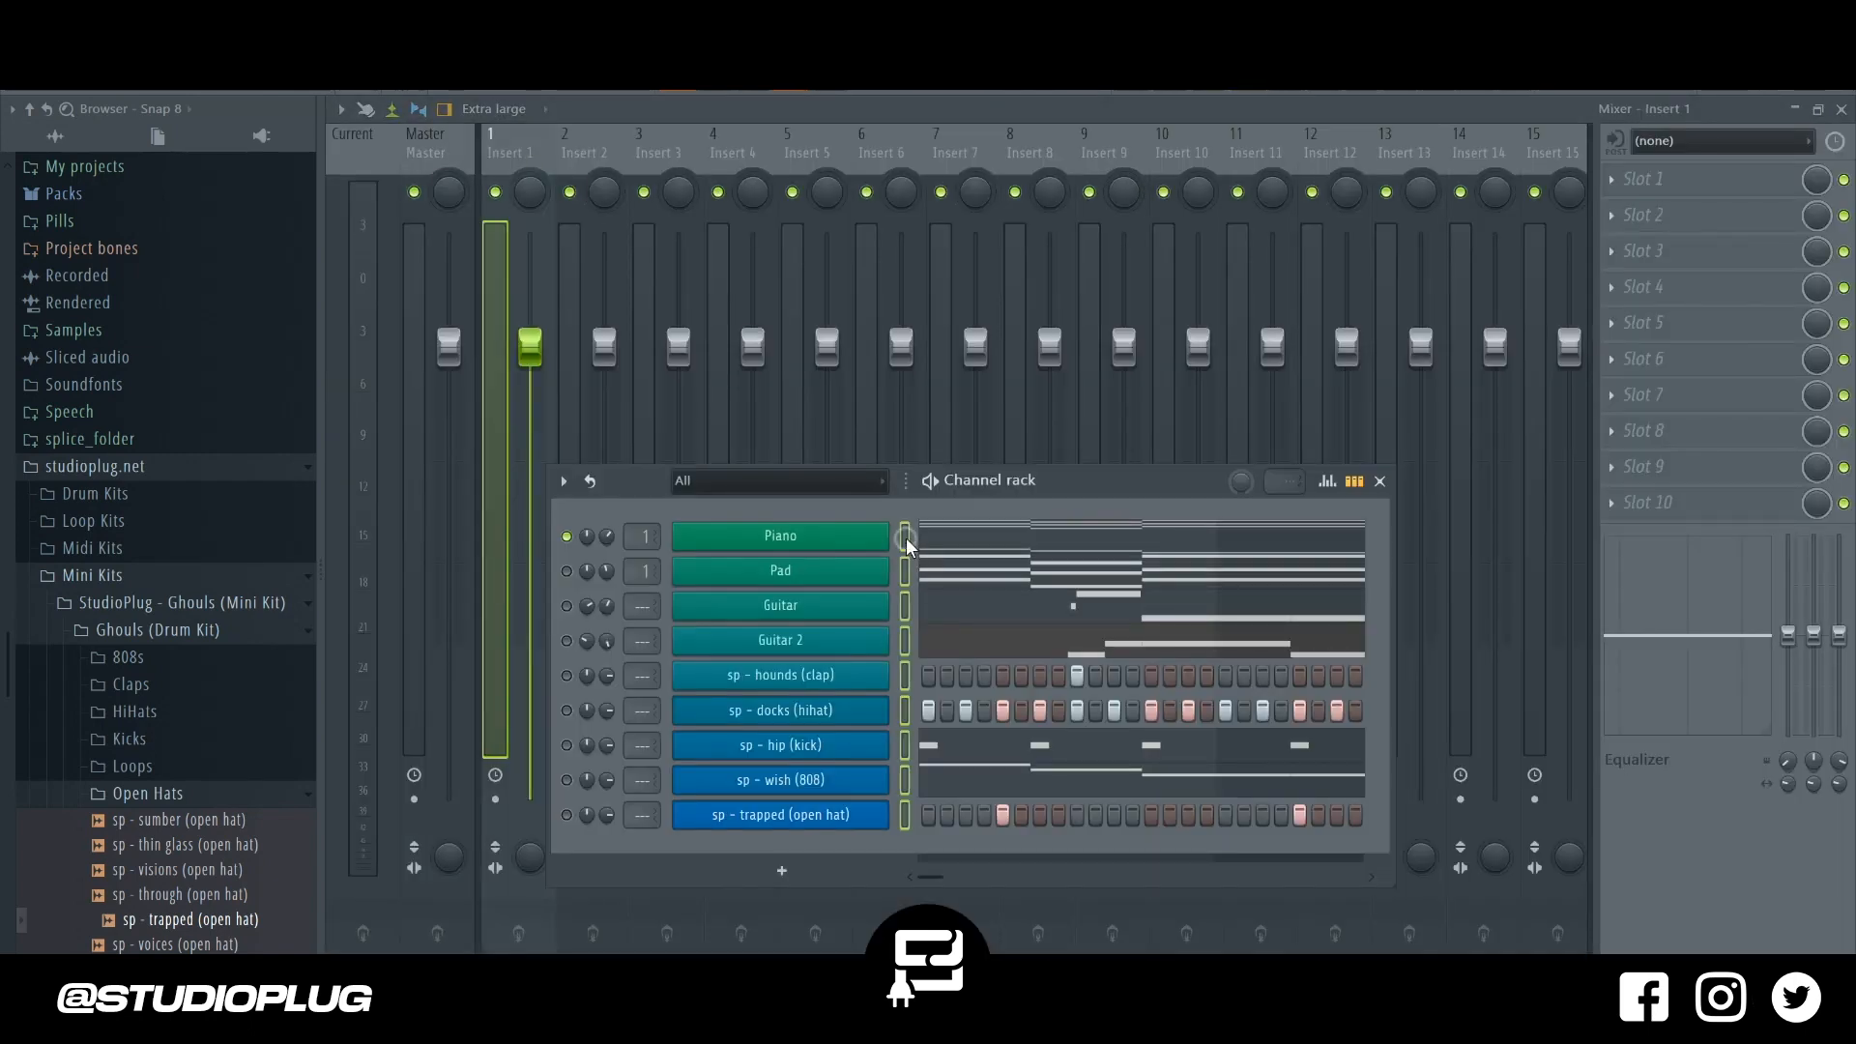
left_click(524, 159)
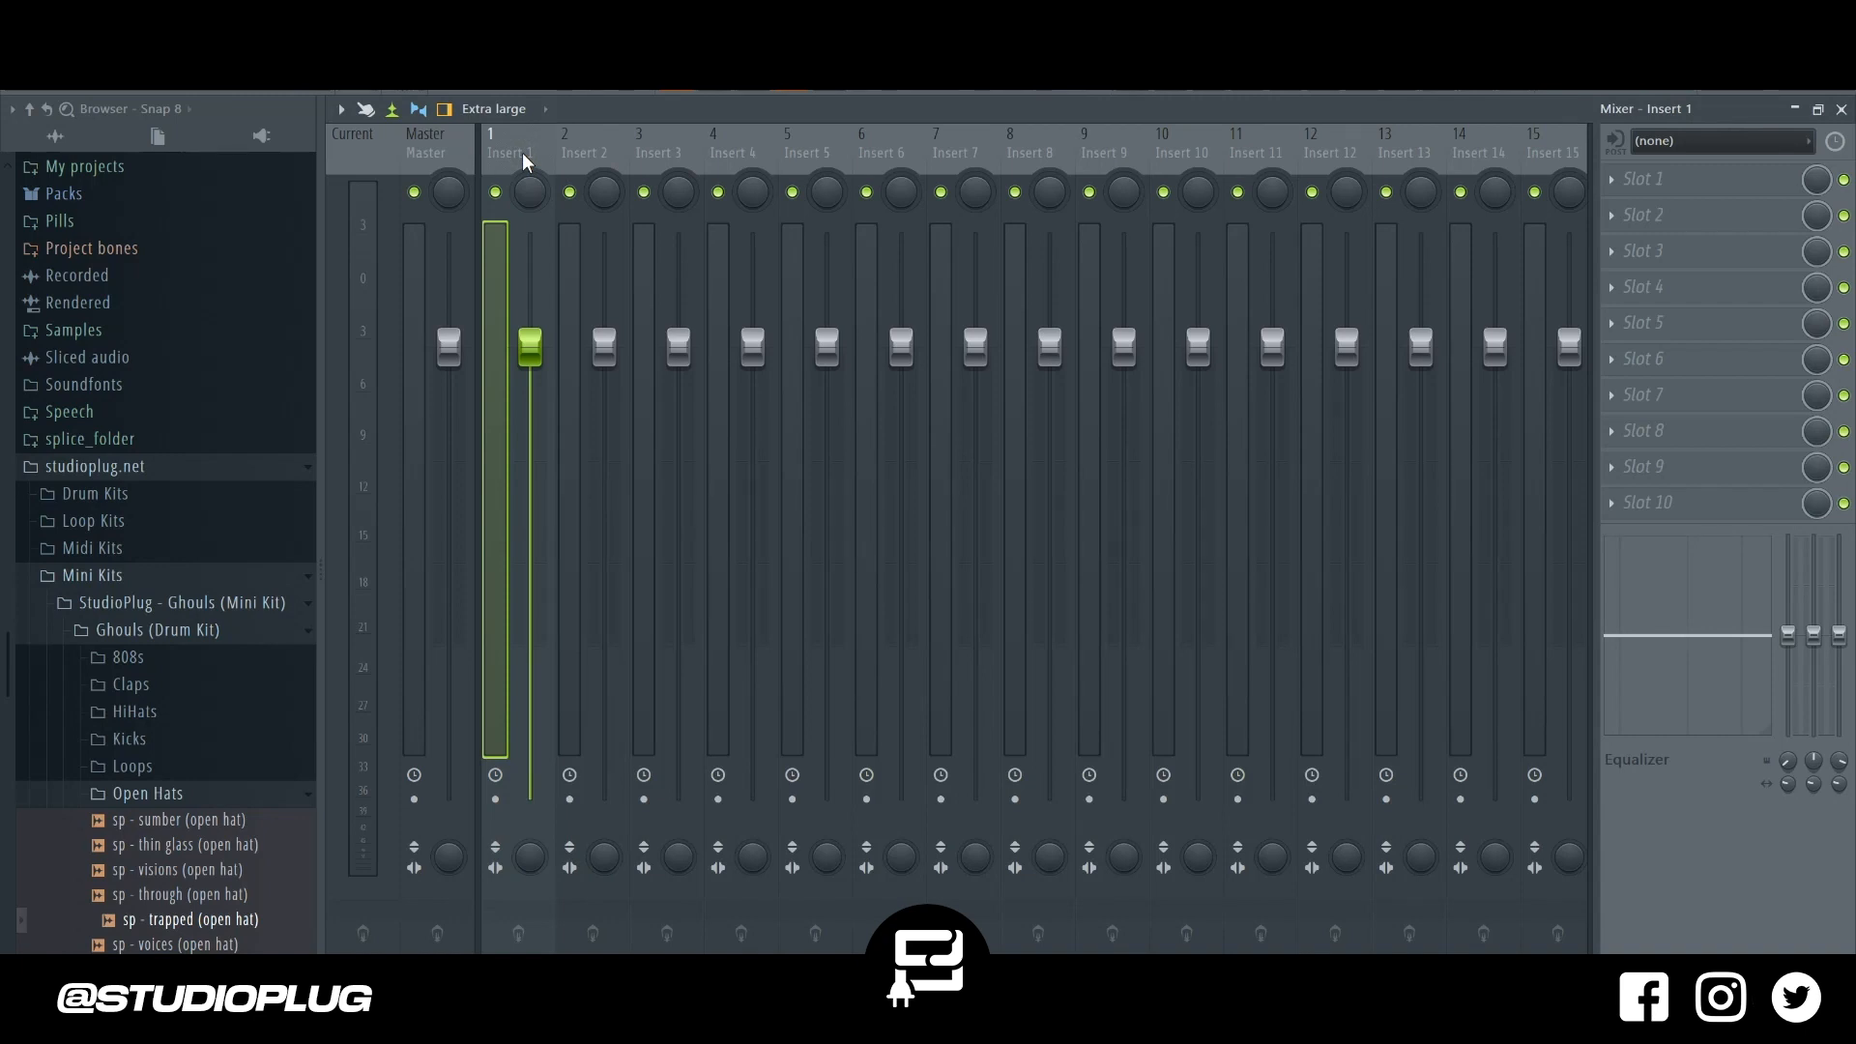
key("ctrl+shift+l")
left_click_drag(1105, 155, 510, 215)
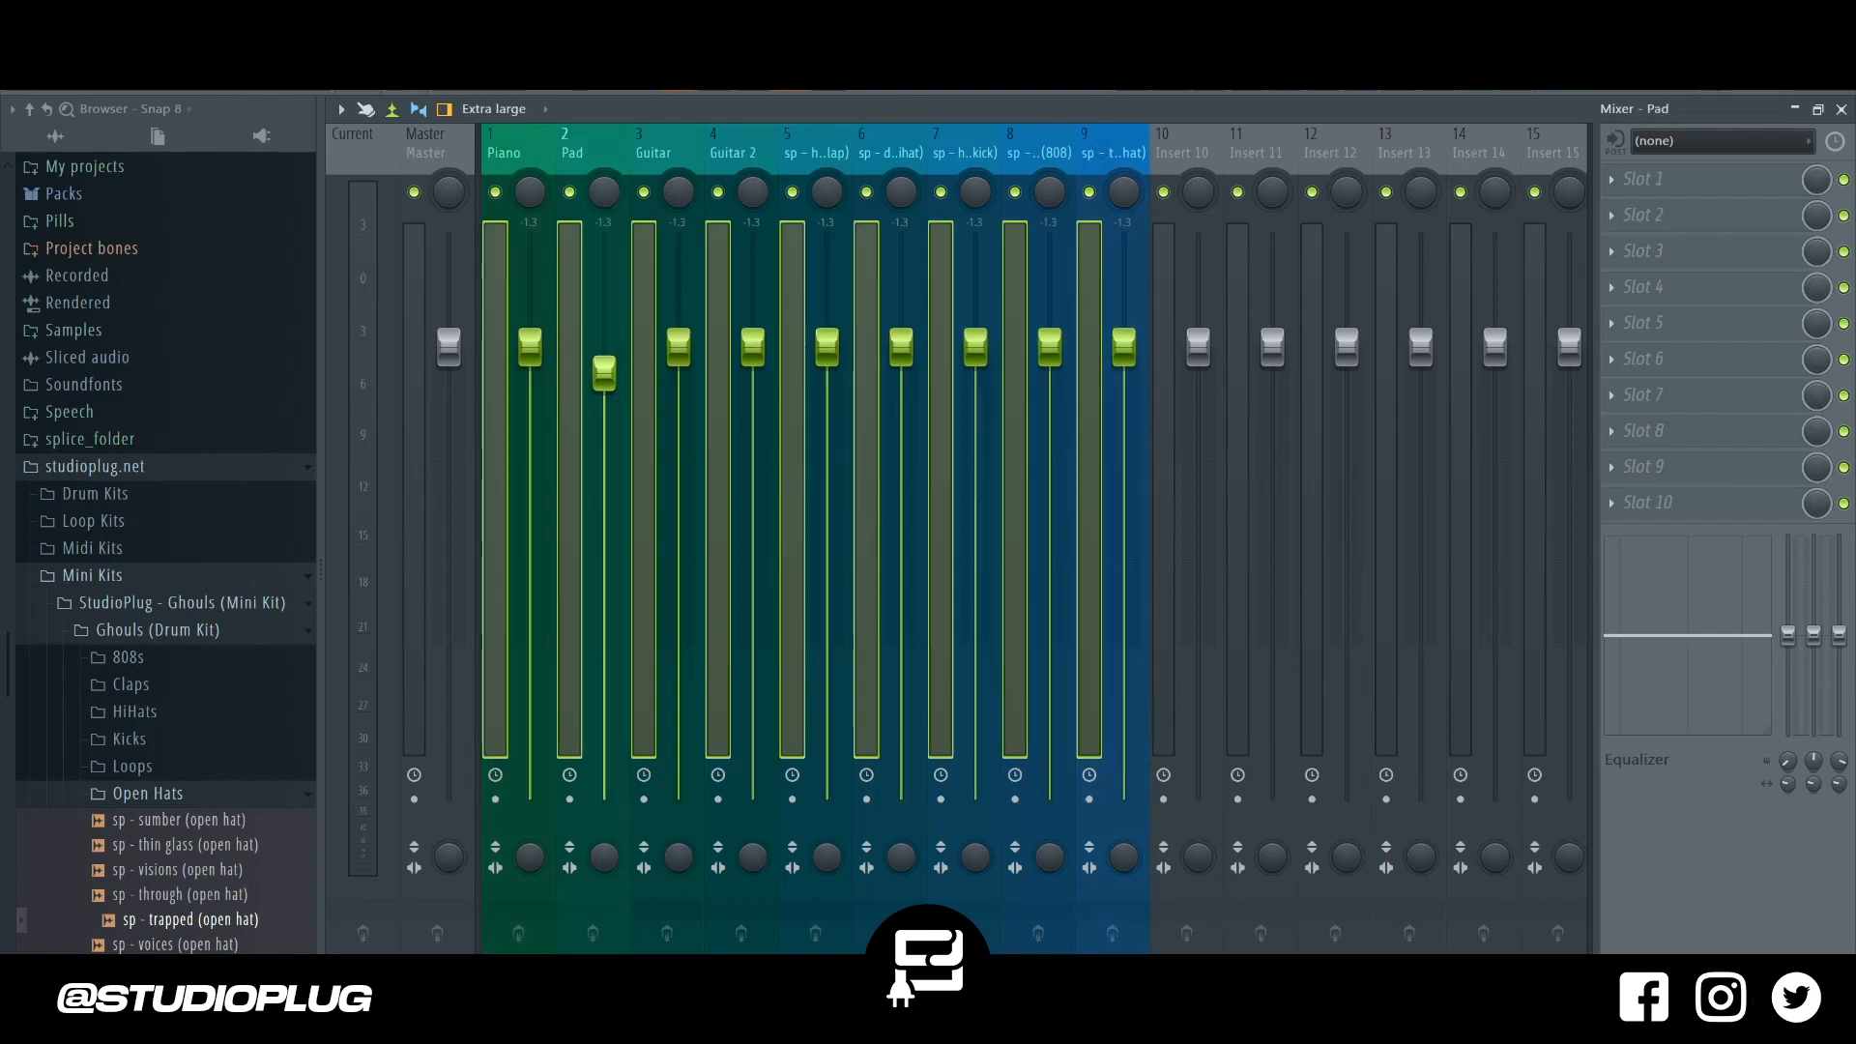
left_click_drag(603, 346, 603, 807)
Load the StudioPlug Official Master preset on the mixer's Master track.
left_click(409, 143)
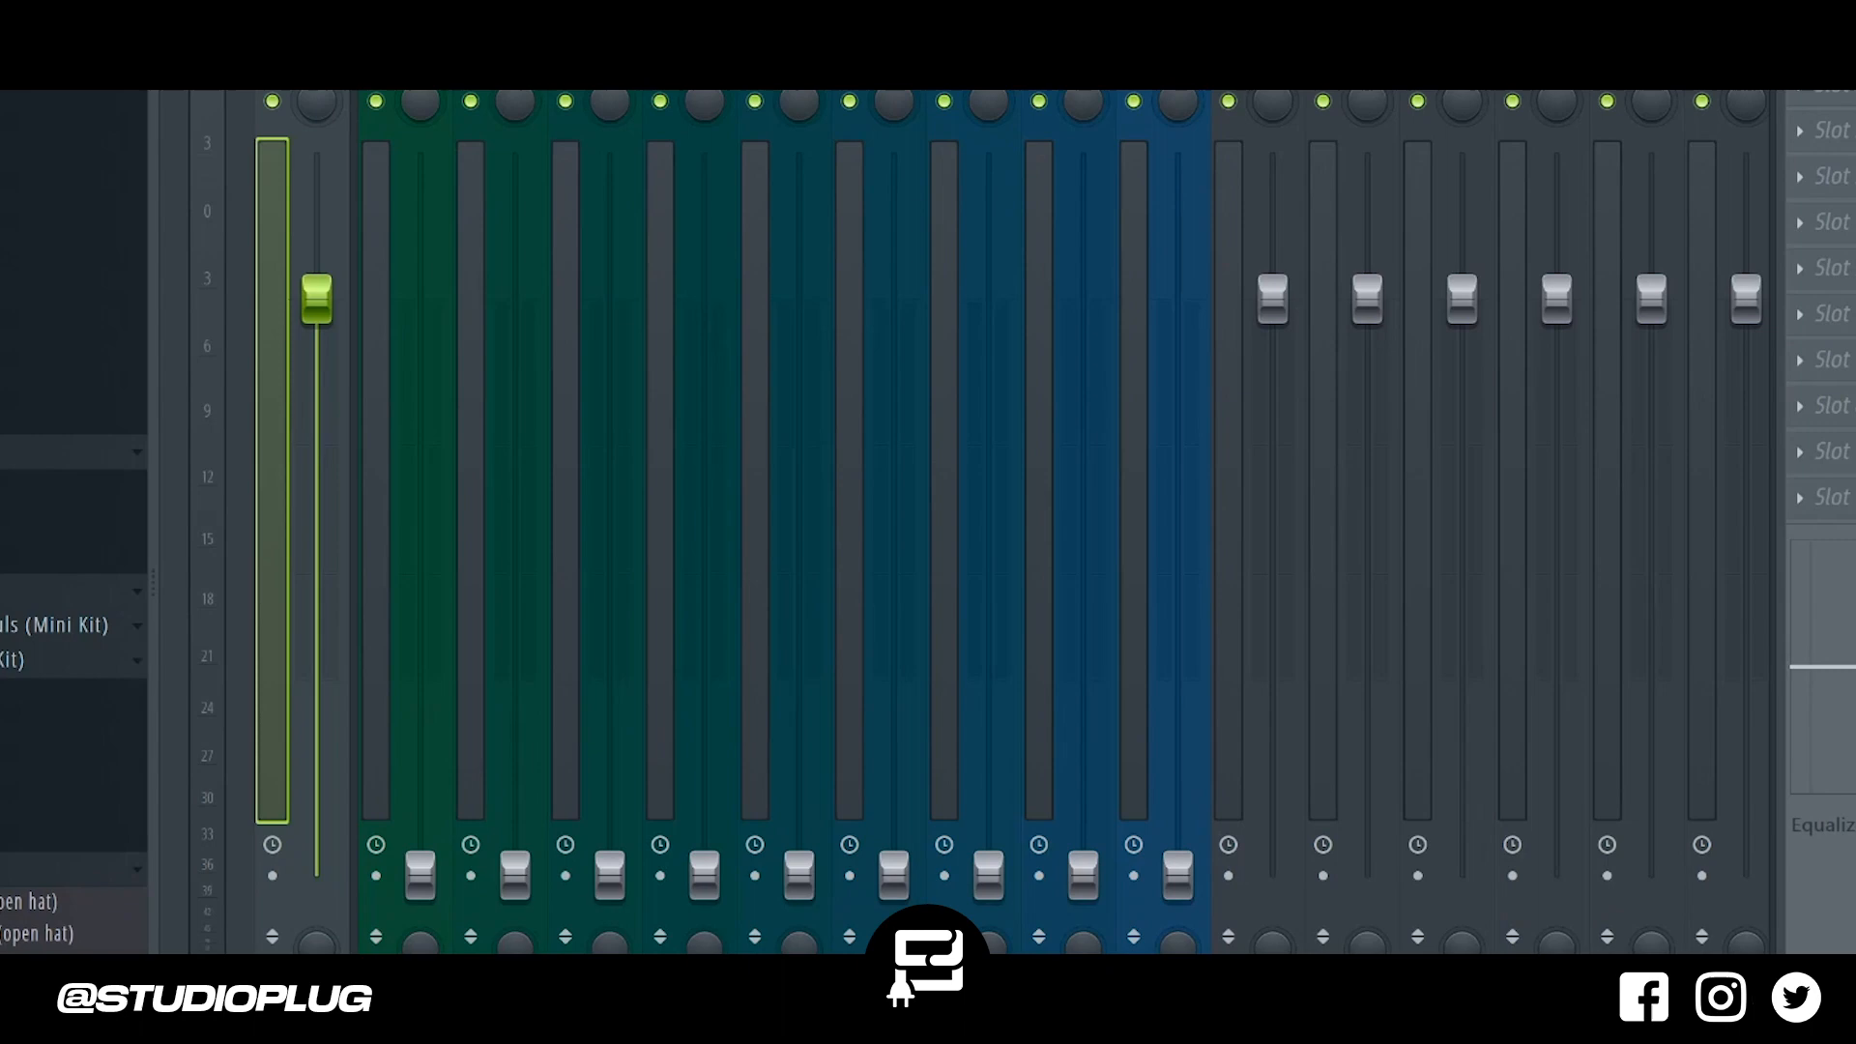
right_click(475, 227)
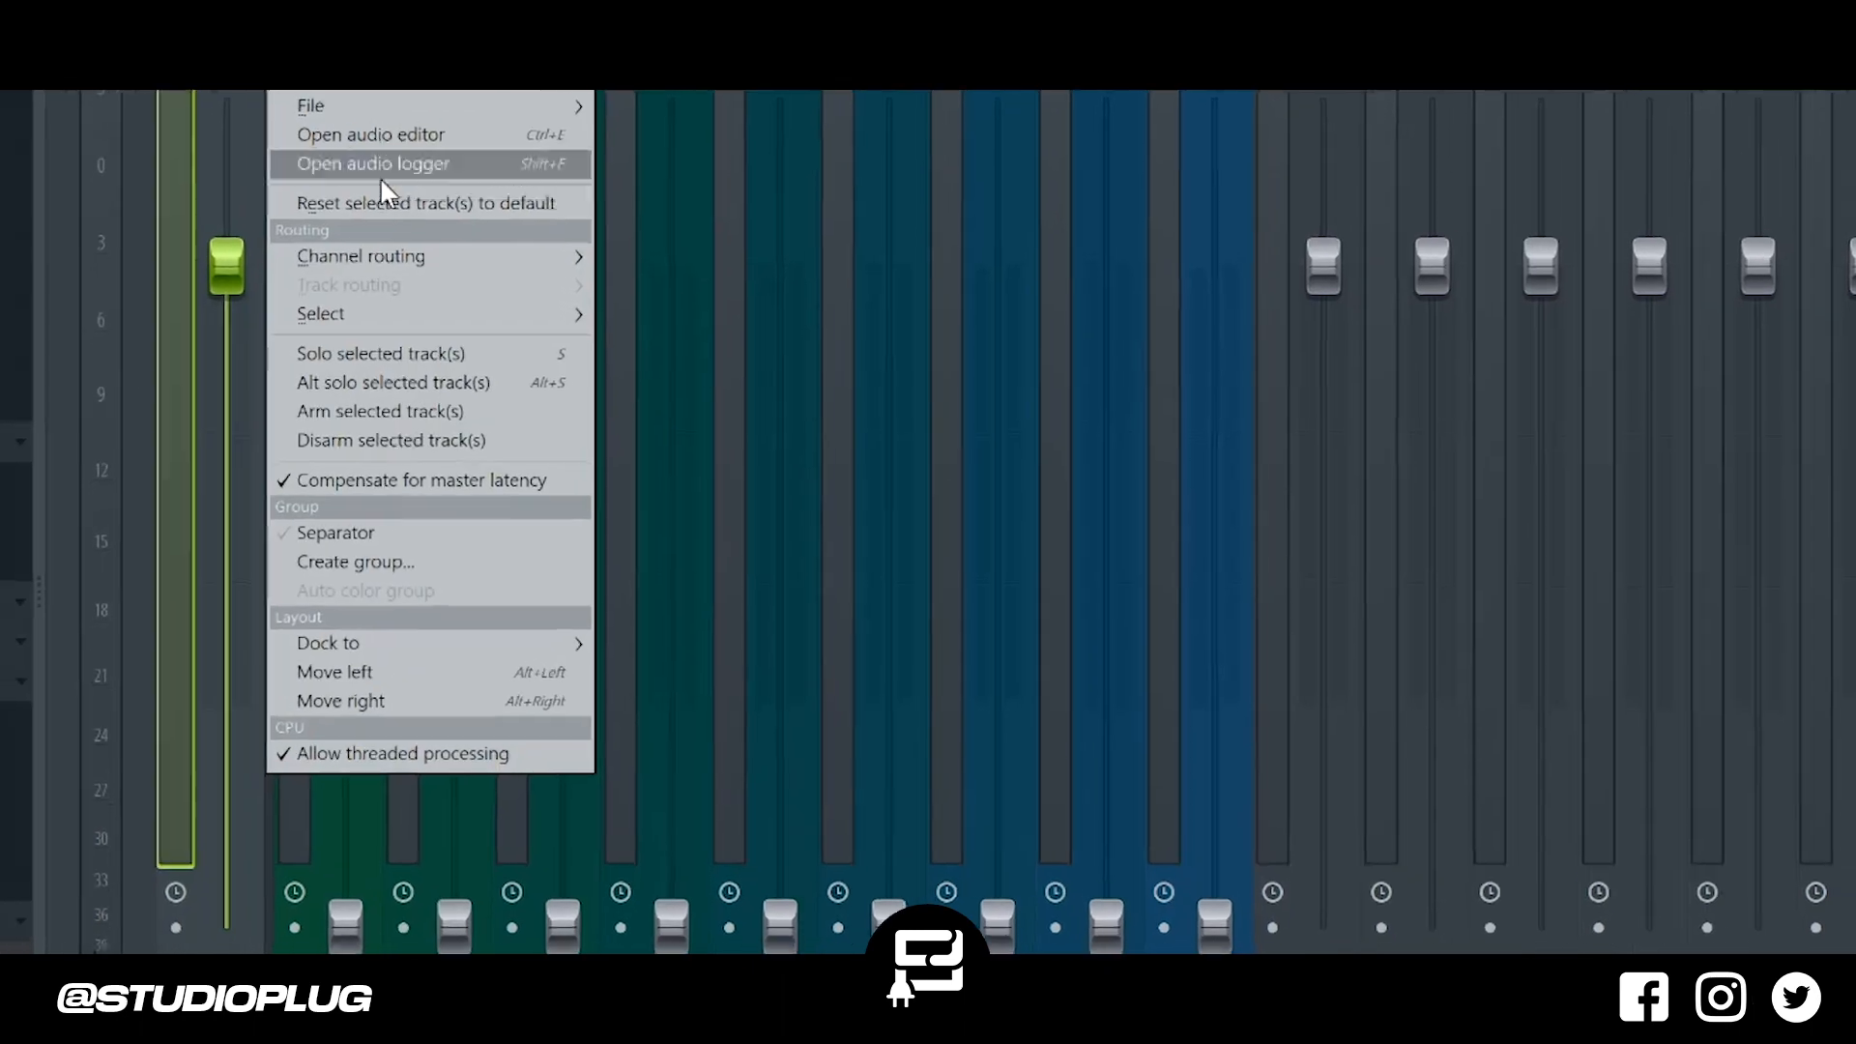
mouse_move(430, 92)
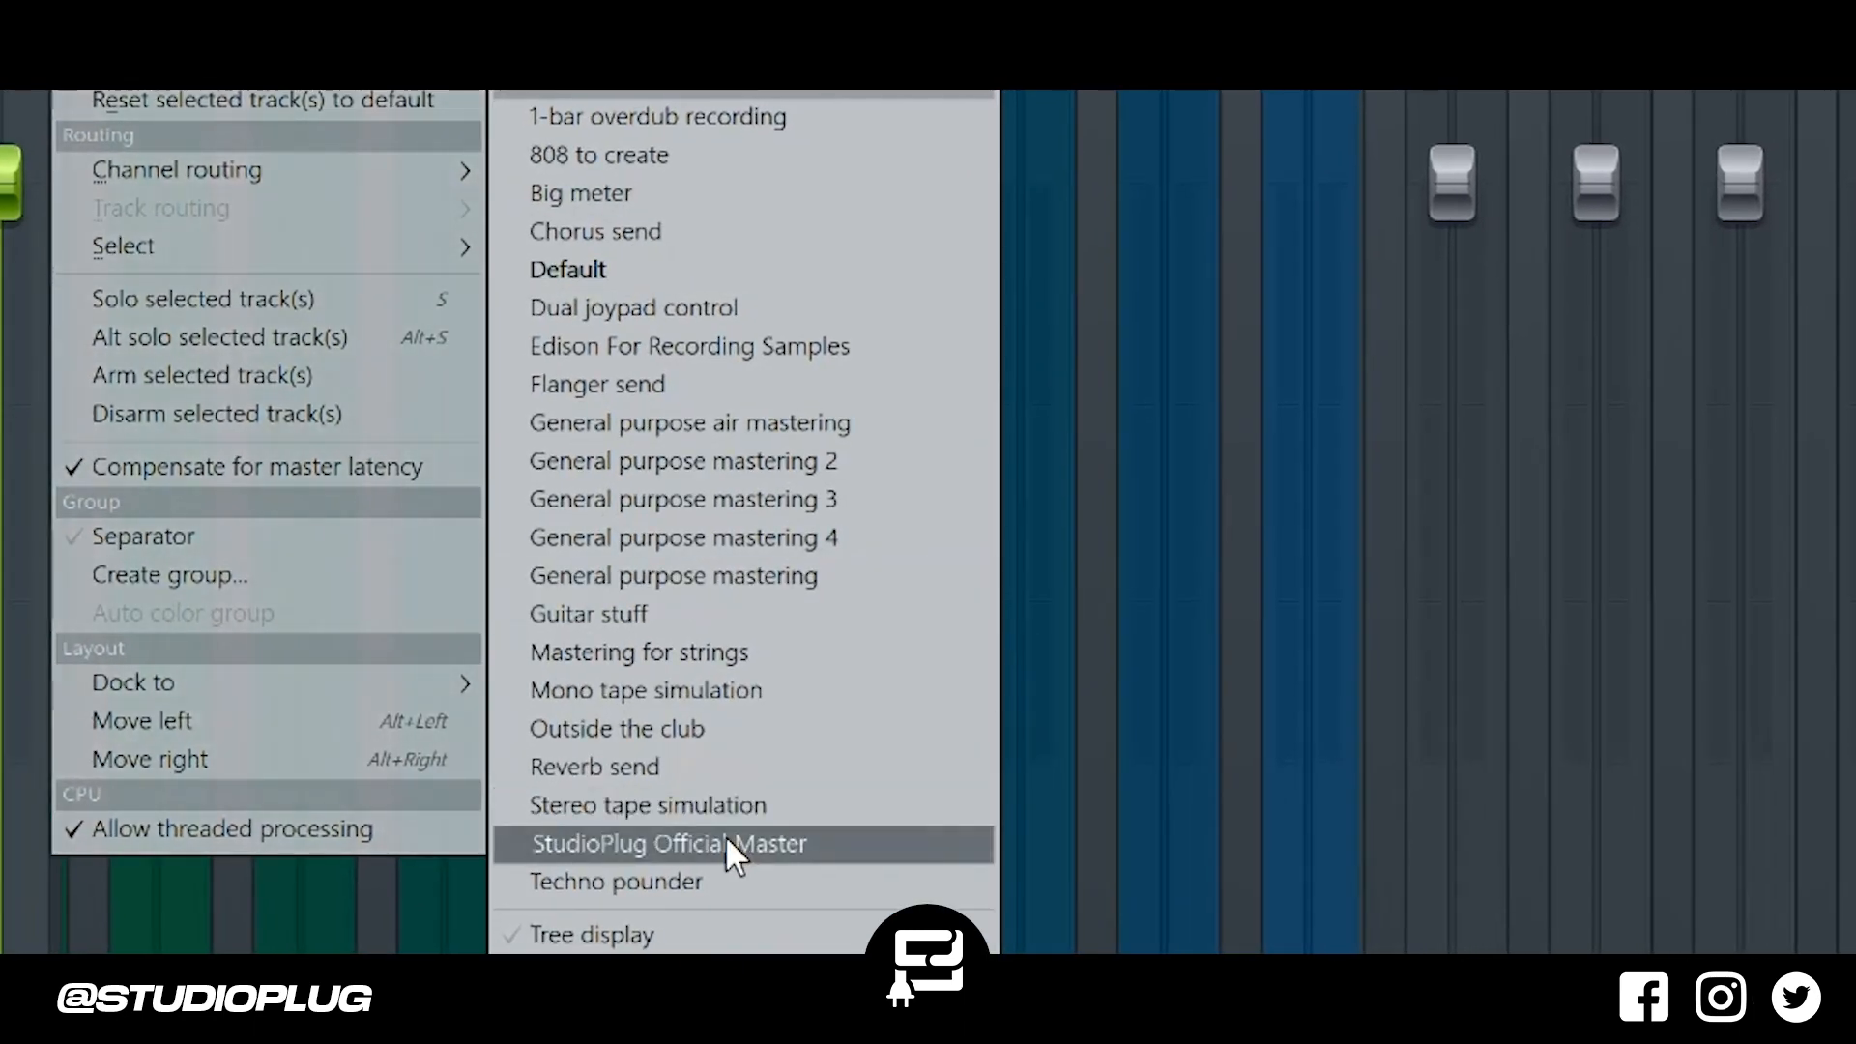
left_click(726, 839)
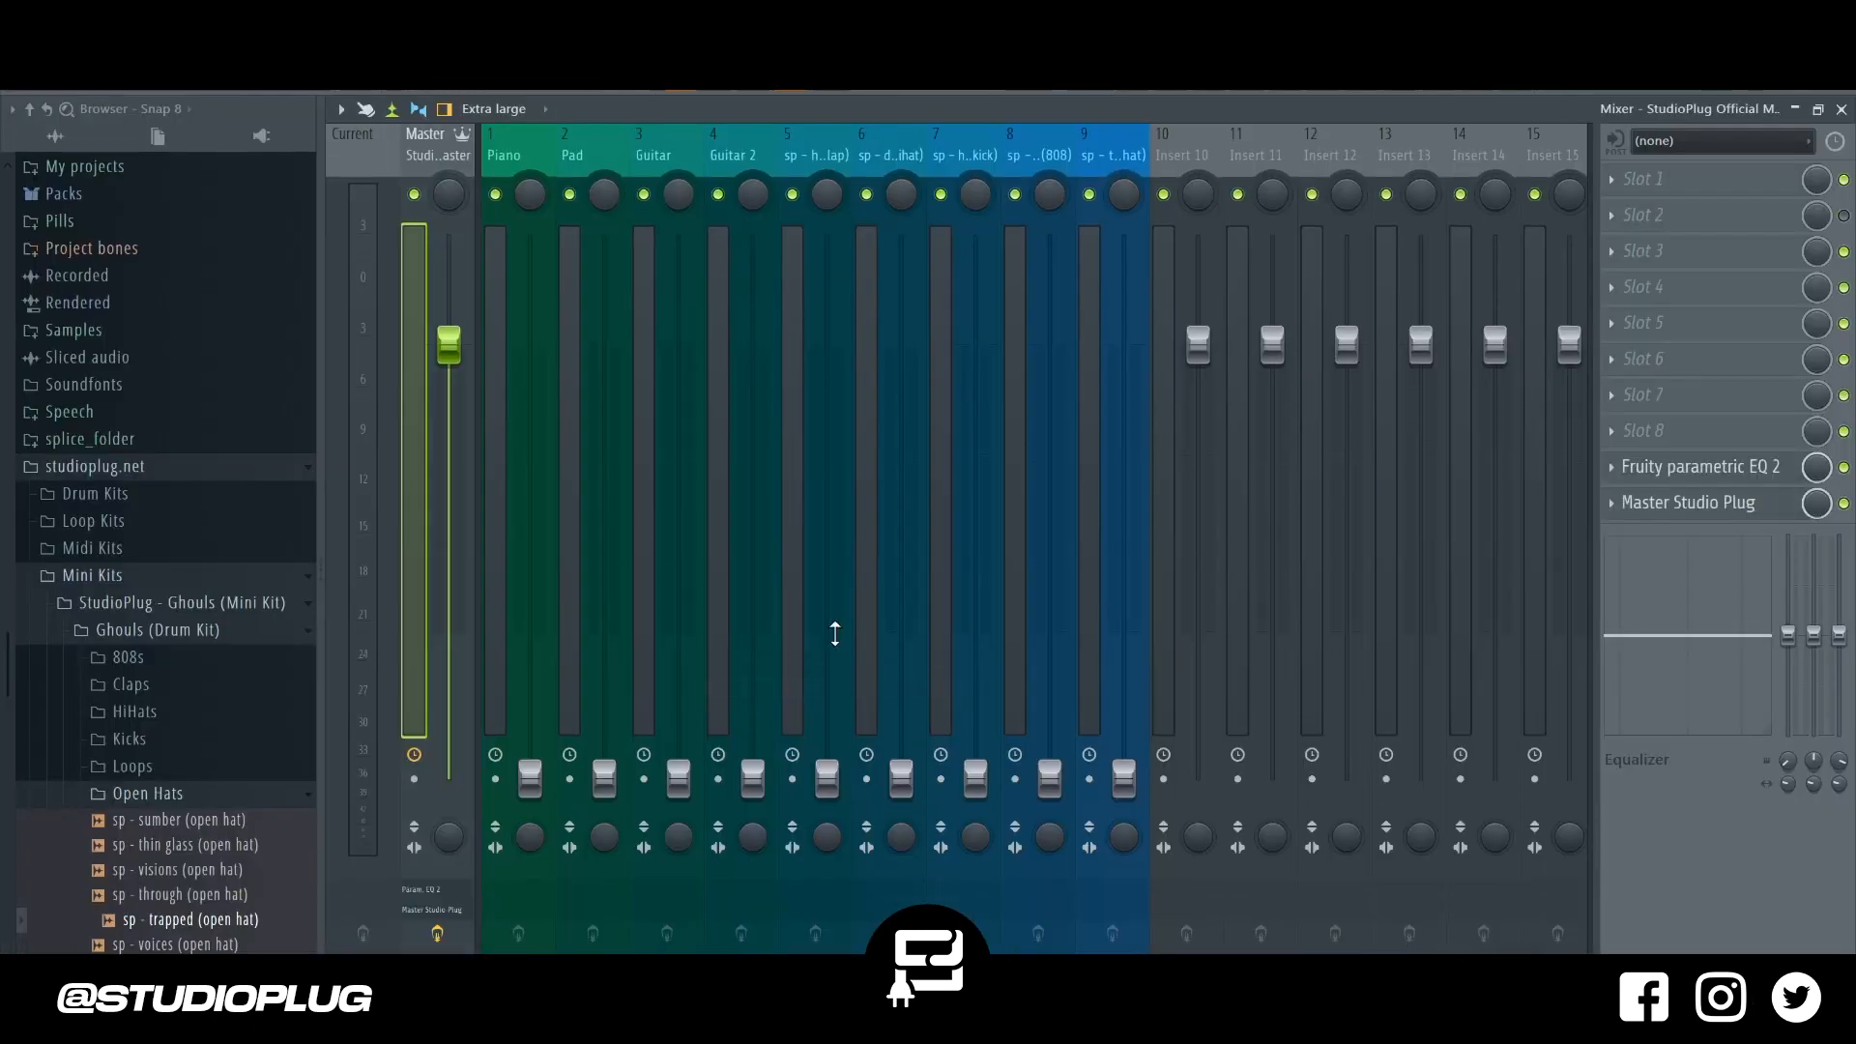
Raise the Piano track's fader about a quarter of the way up and add FabFilter Pro-Q 3 to the track.
left_click(524, 151)
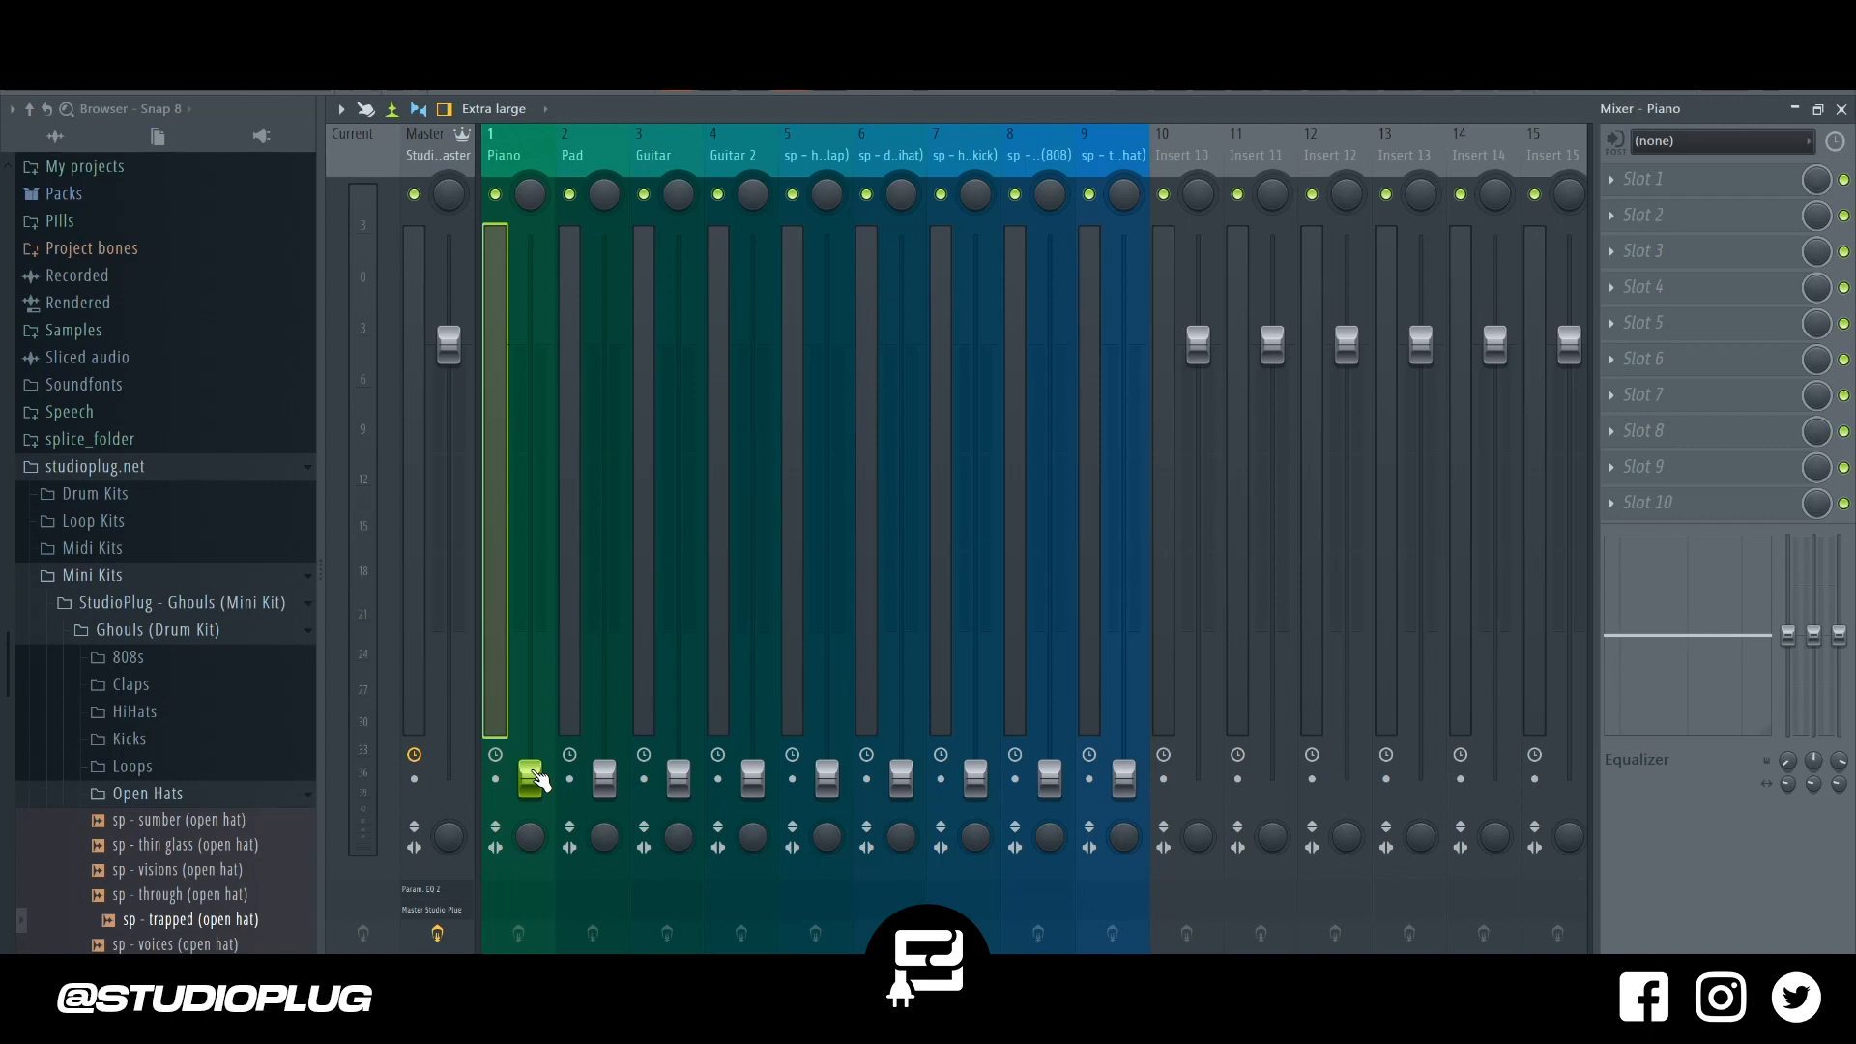
left_click_drag(539, 779, 638, 657)
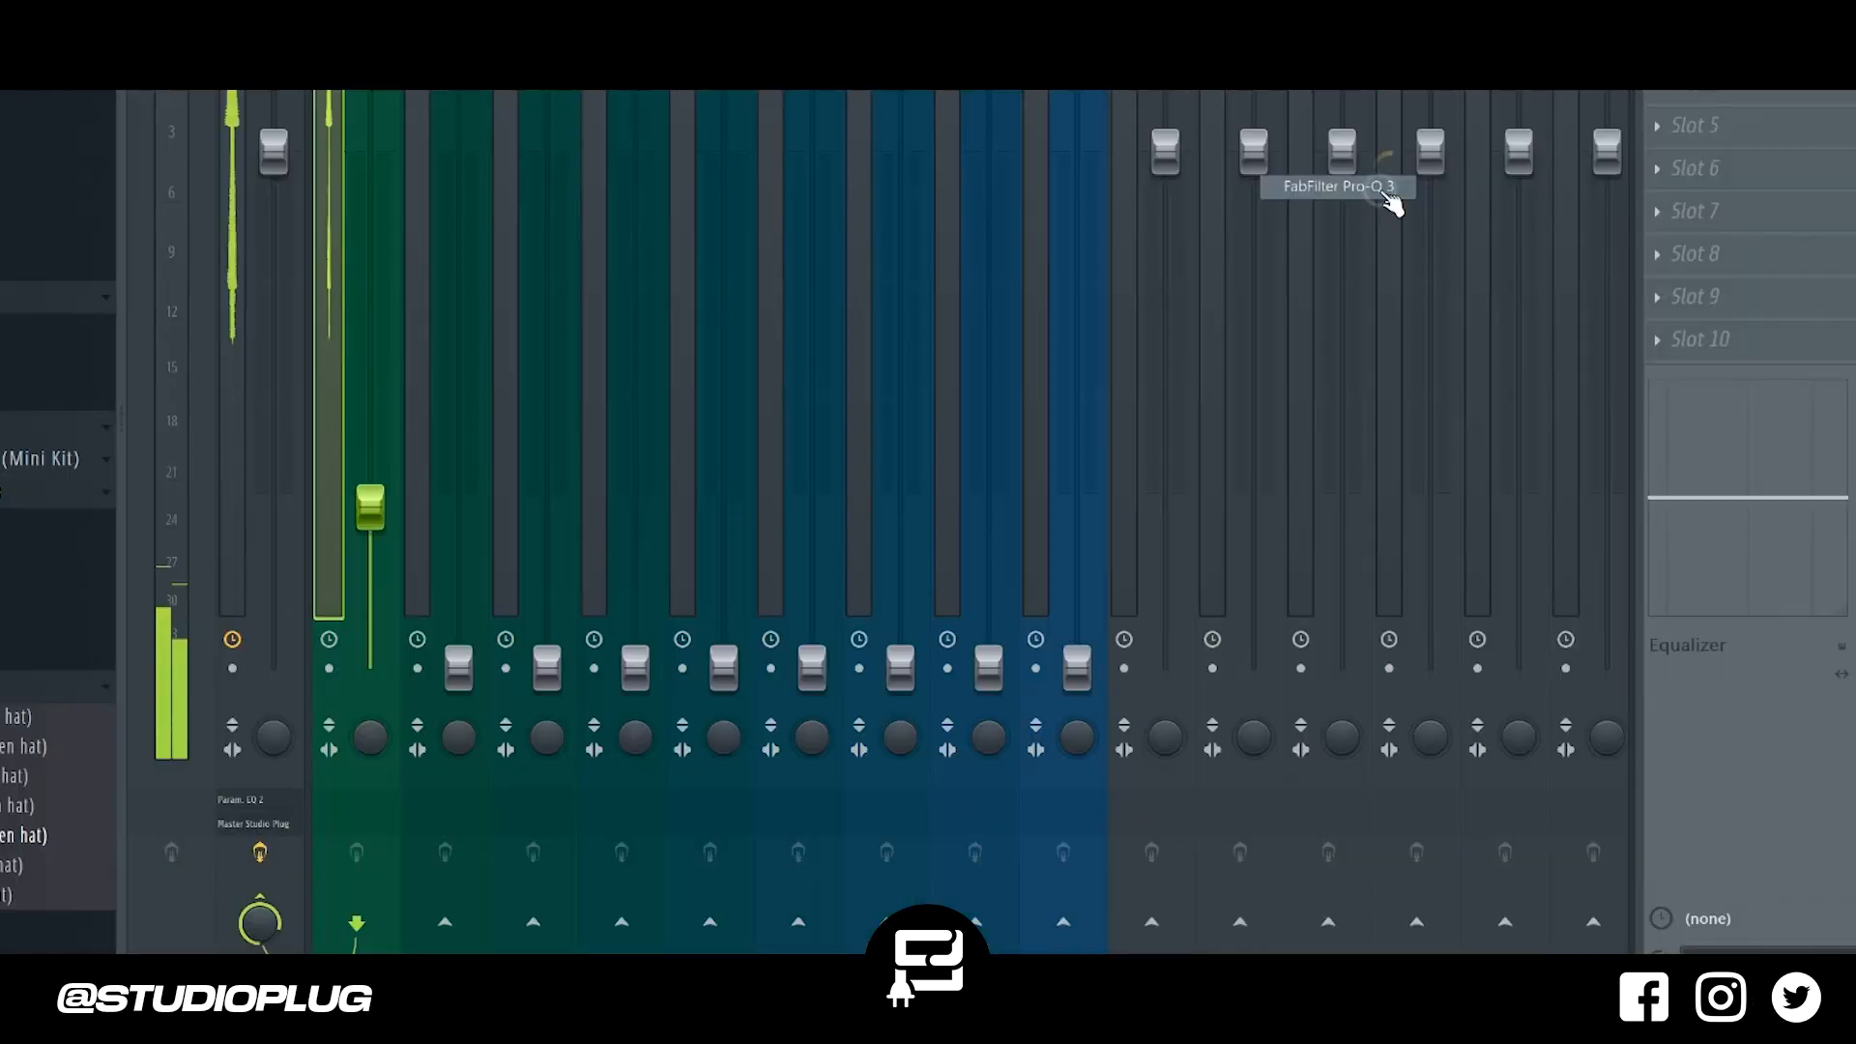
left_click(1317, 203)
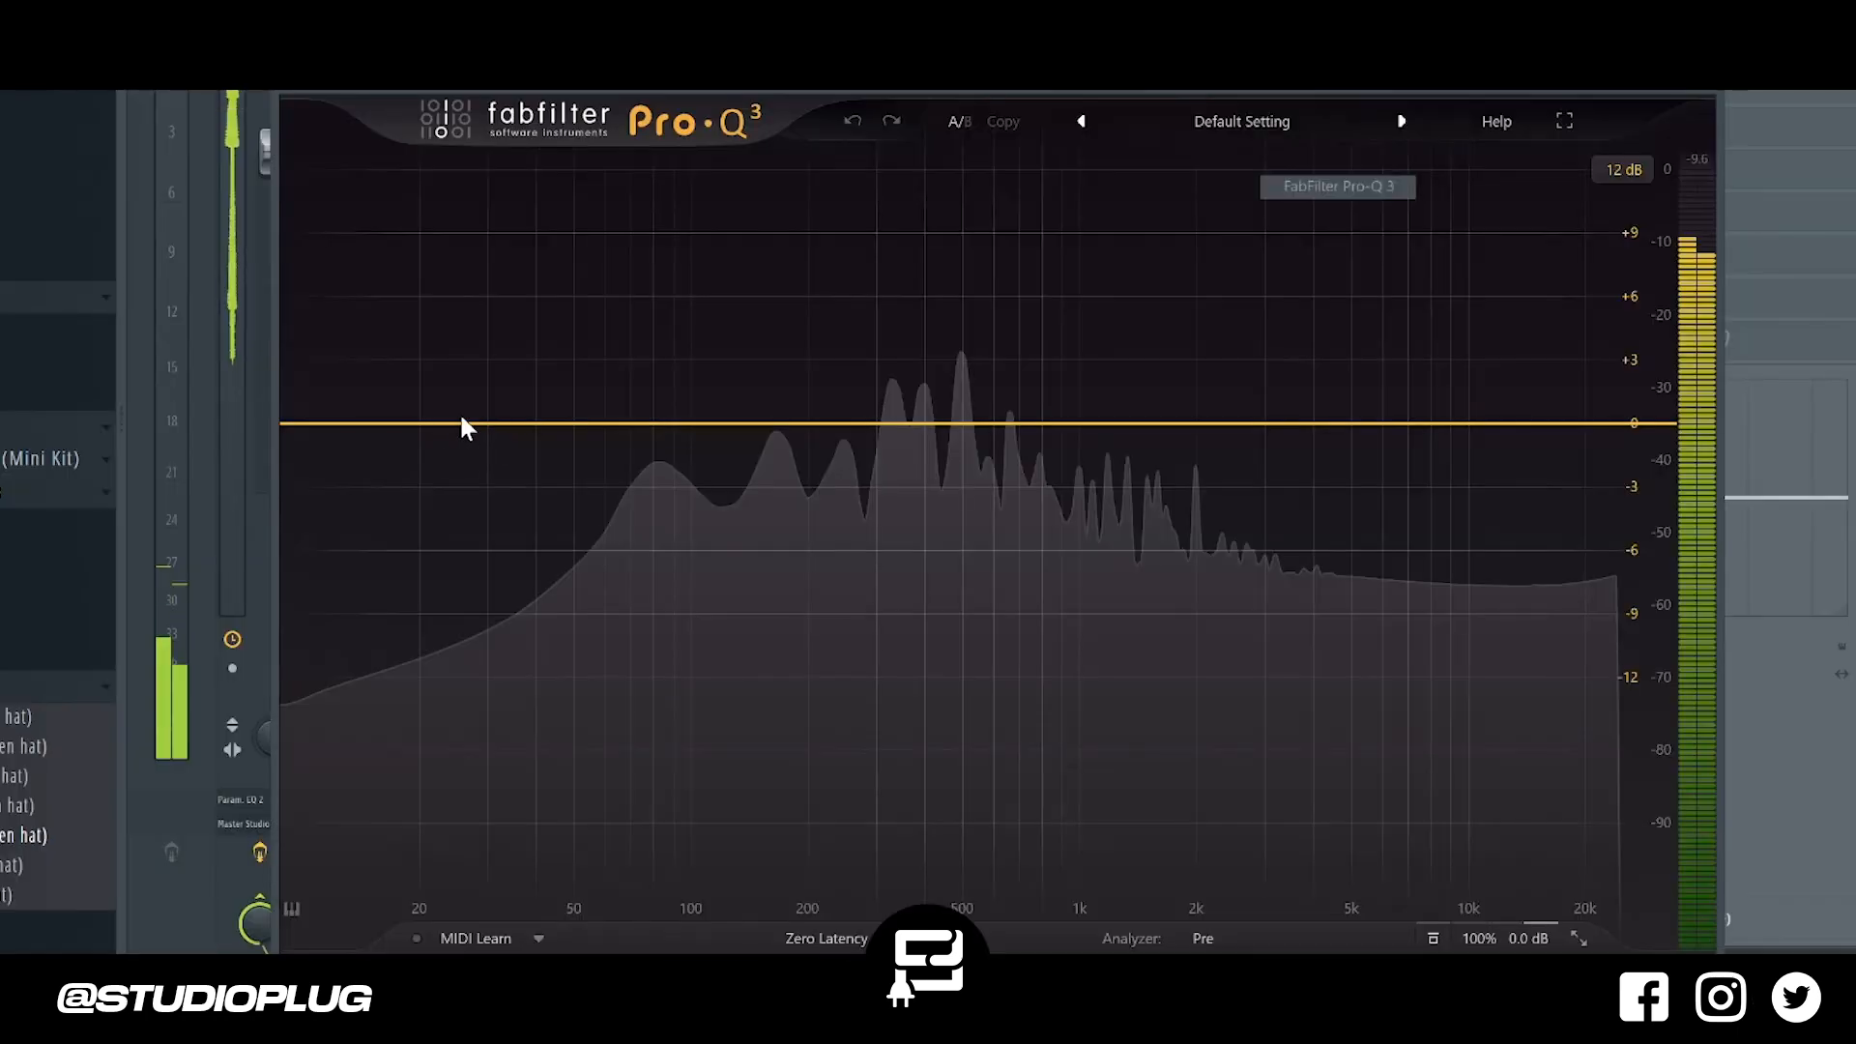
Add a low cut band at 245 Hz with a 6 dB/oct slope in the Piano track's equalizer.
left_click(356, 423)
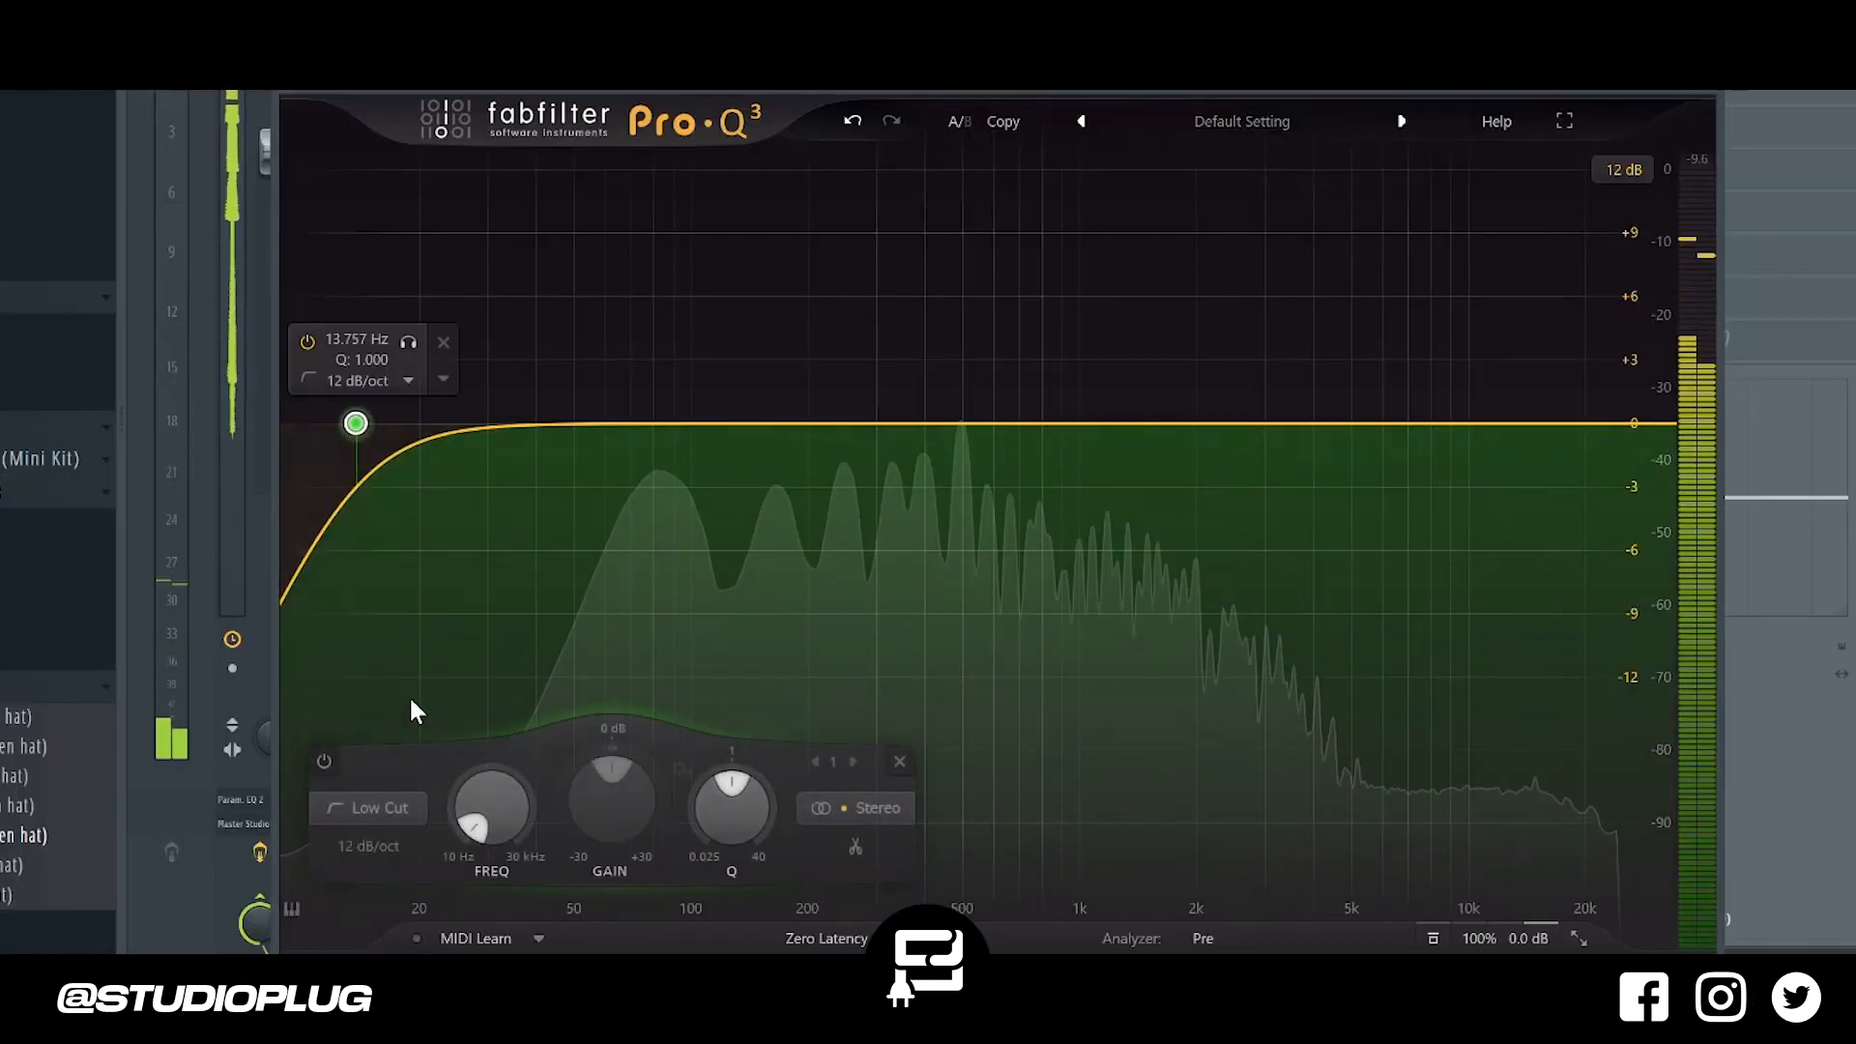
double_click(499, 820)
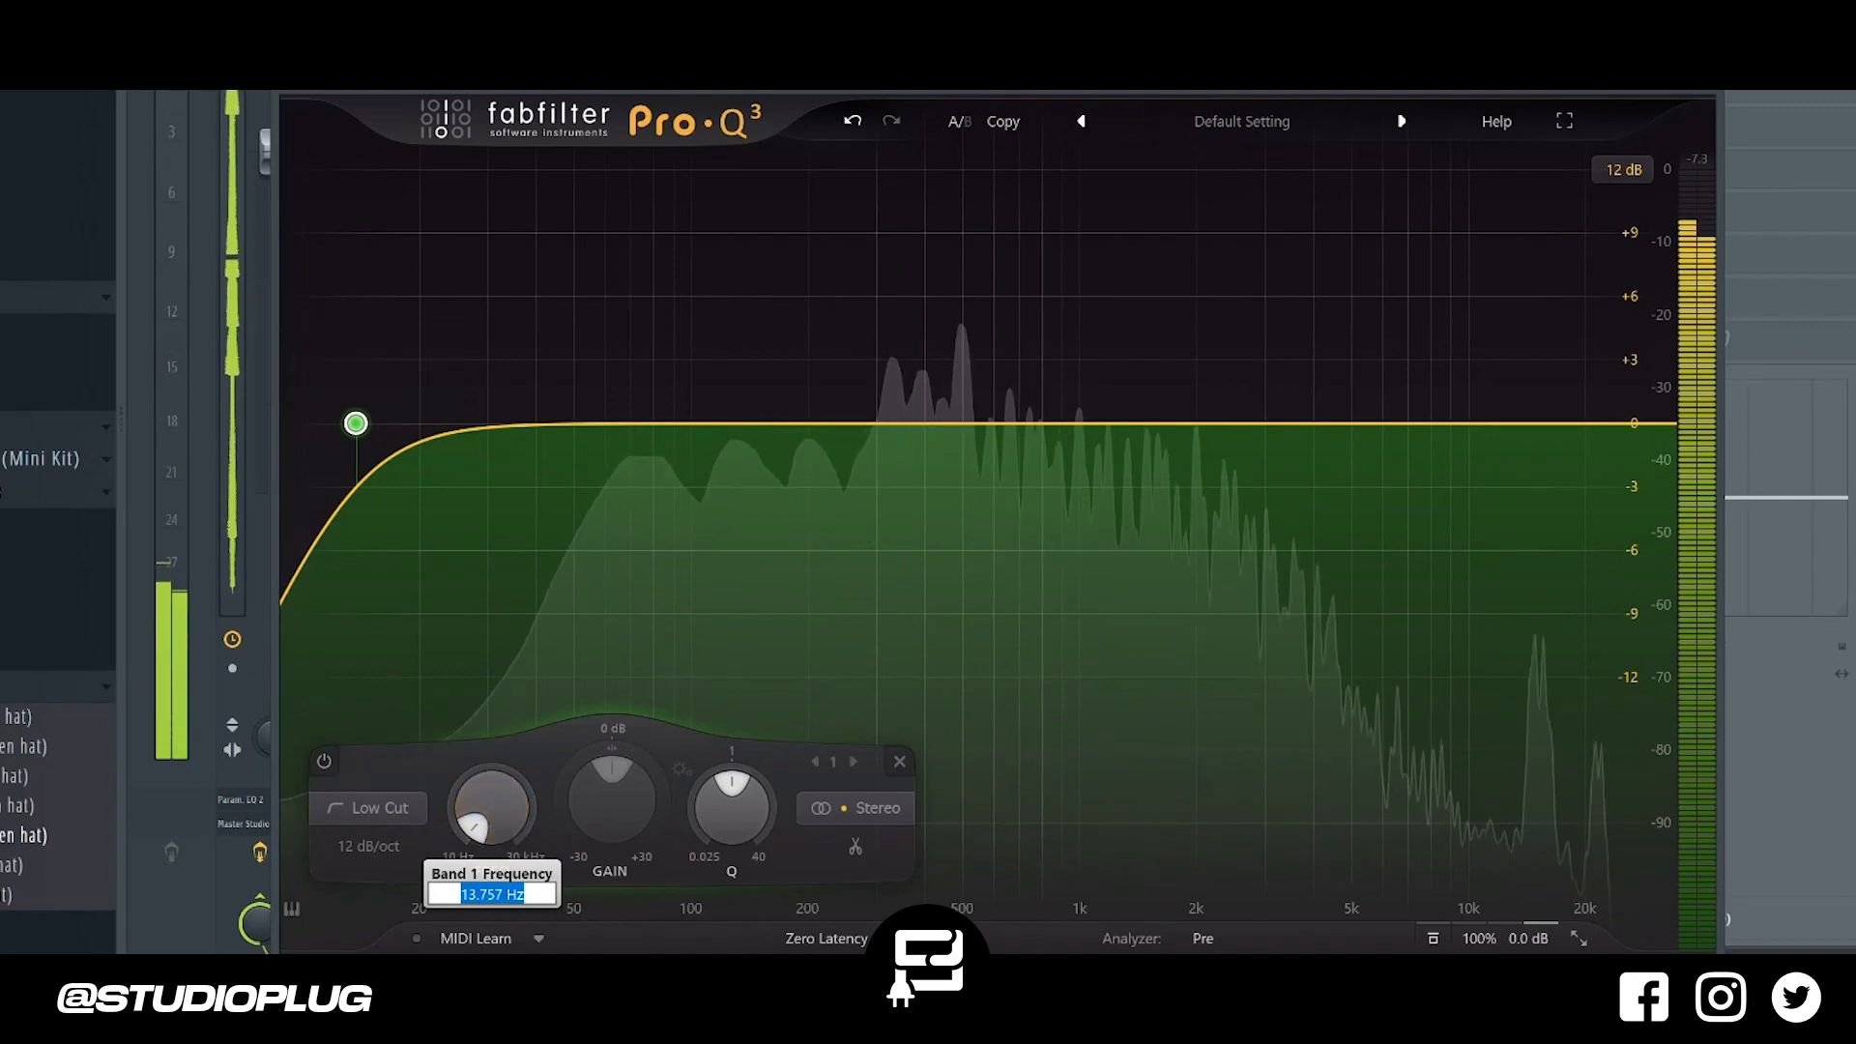
type("245")
key("Return")
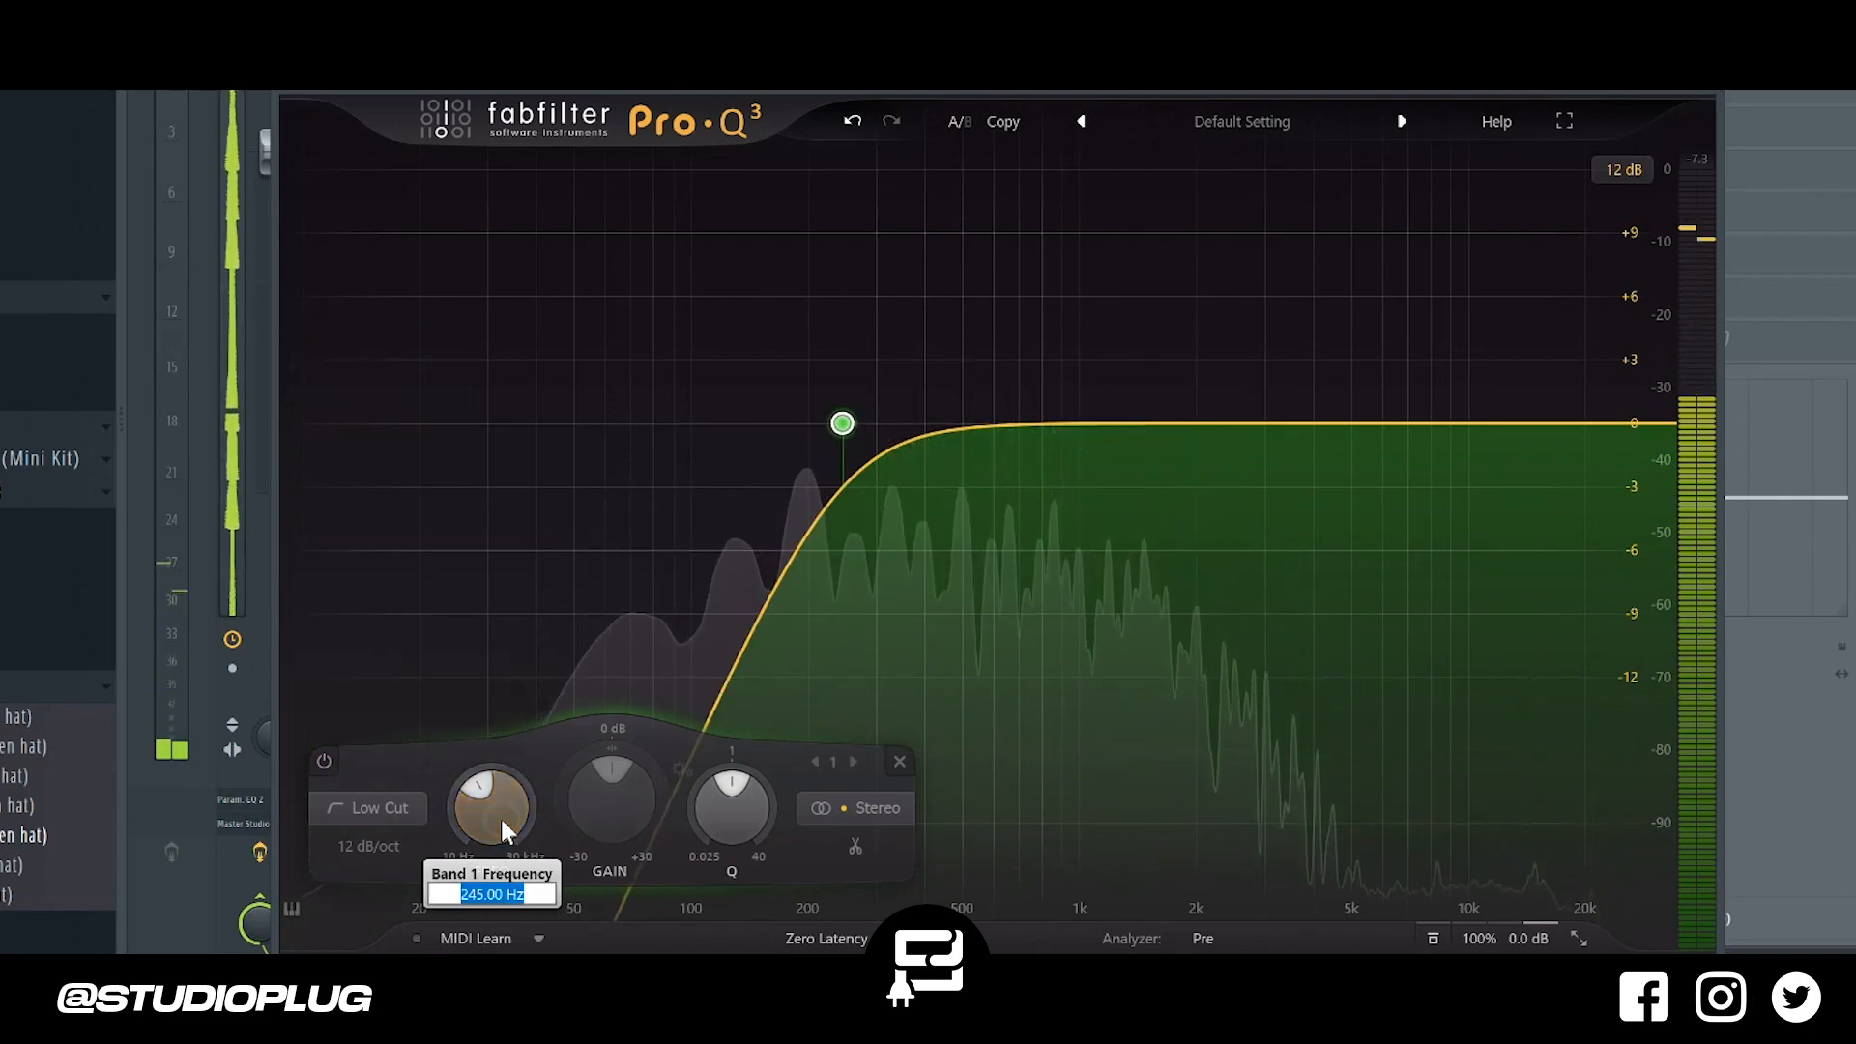
left_click(377, 848)
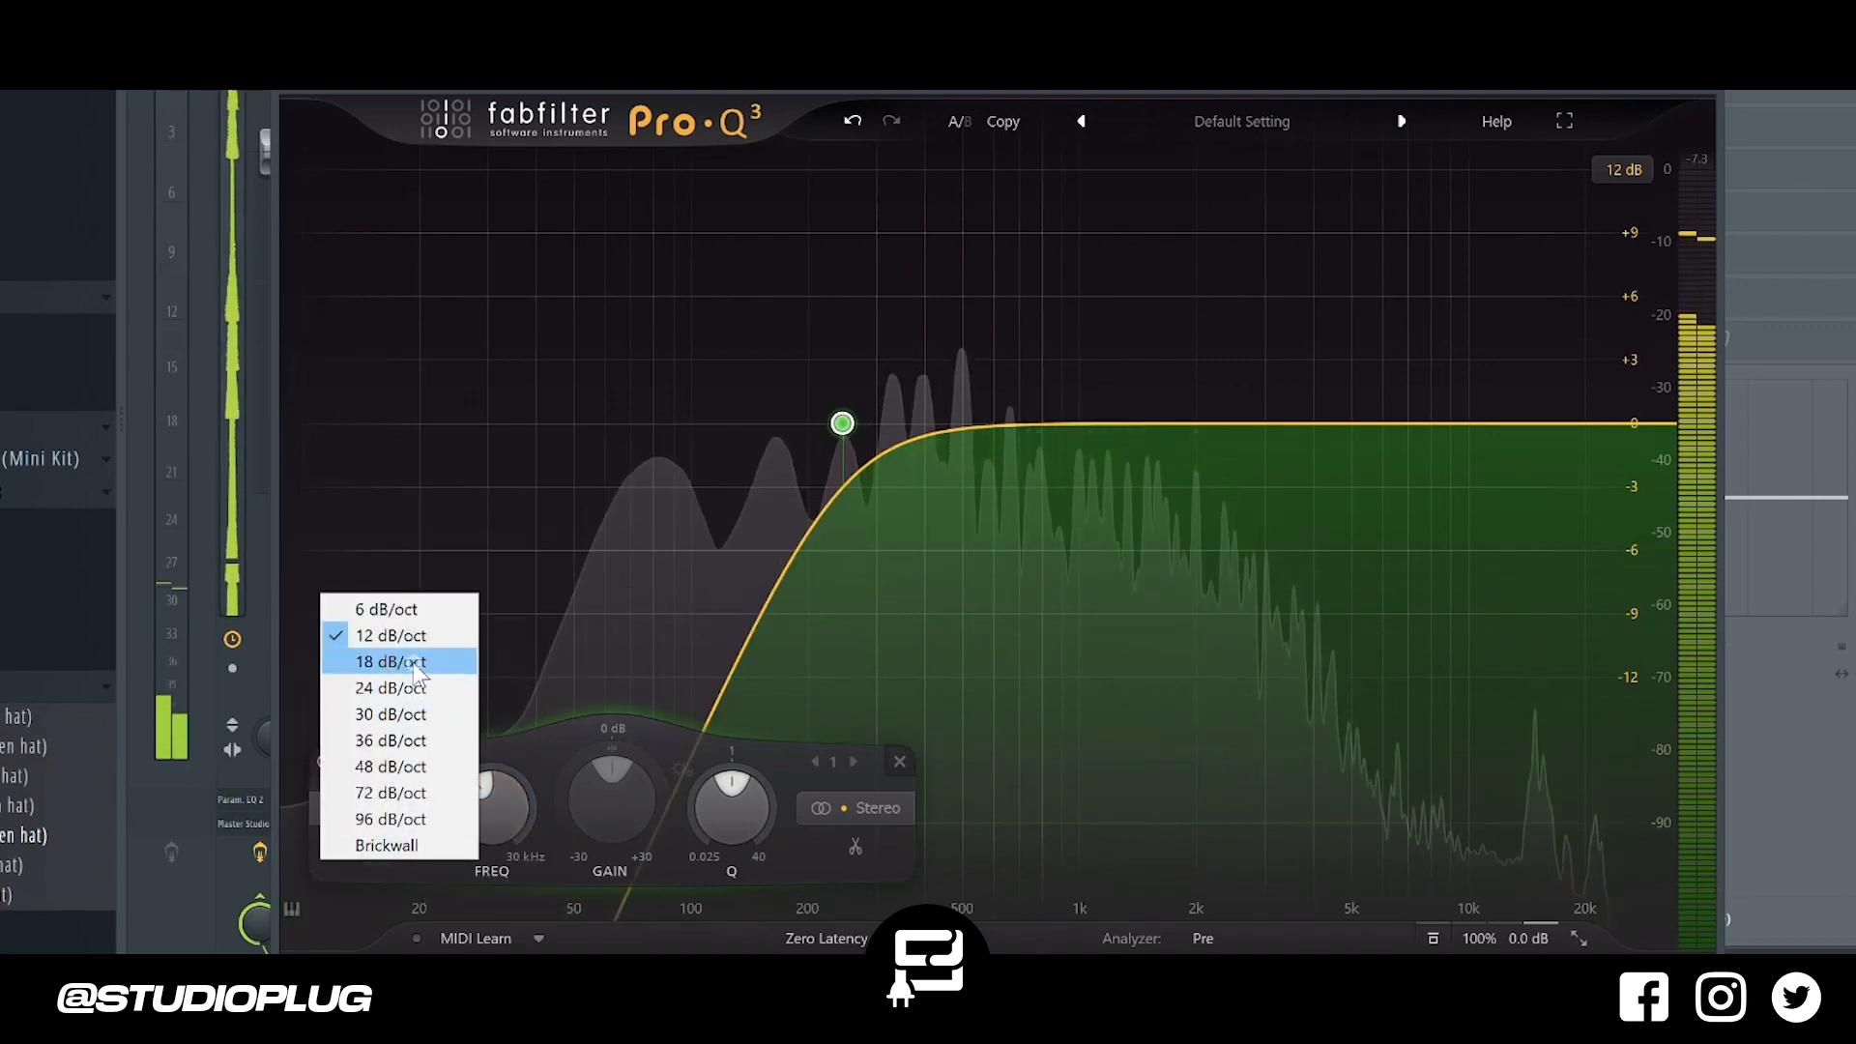
left_click(410, 658)
left_click(569, 837)
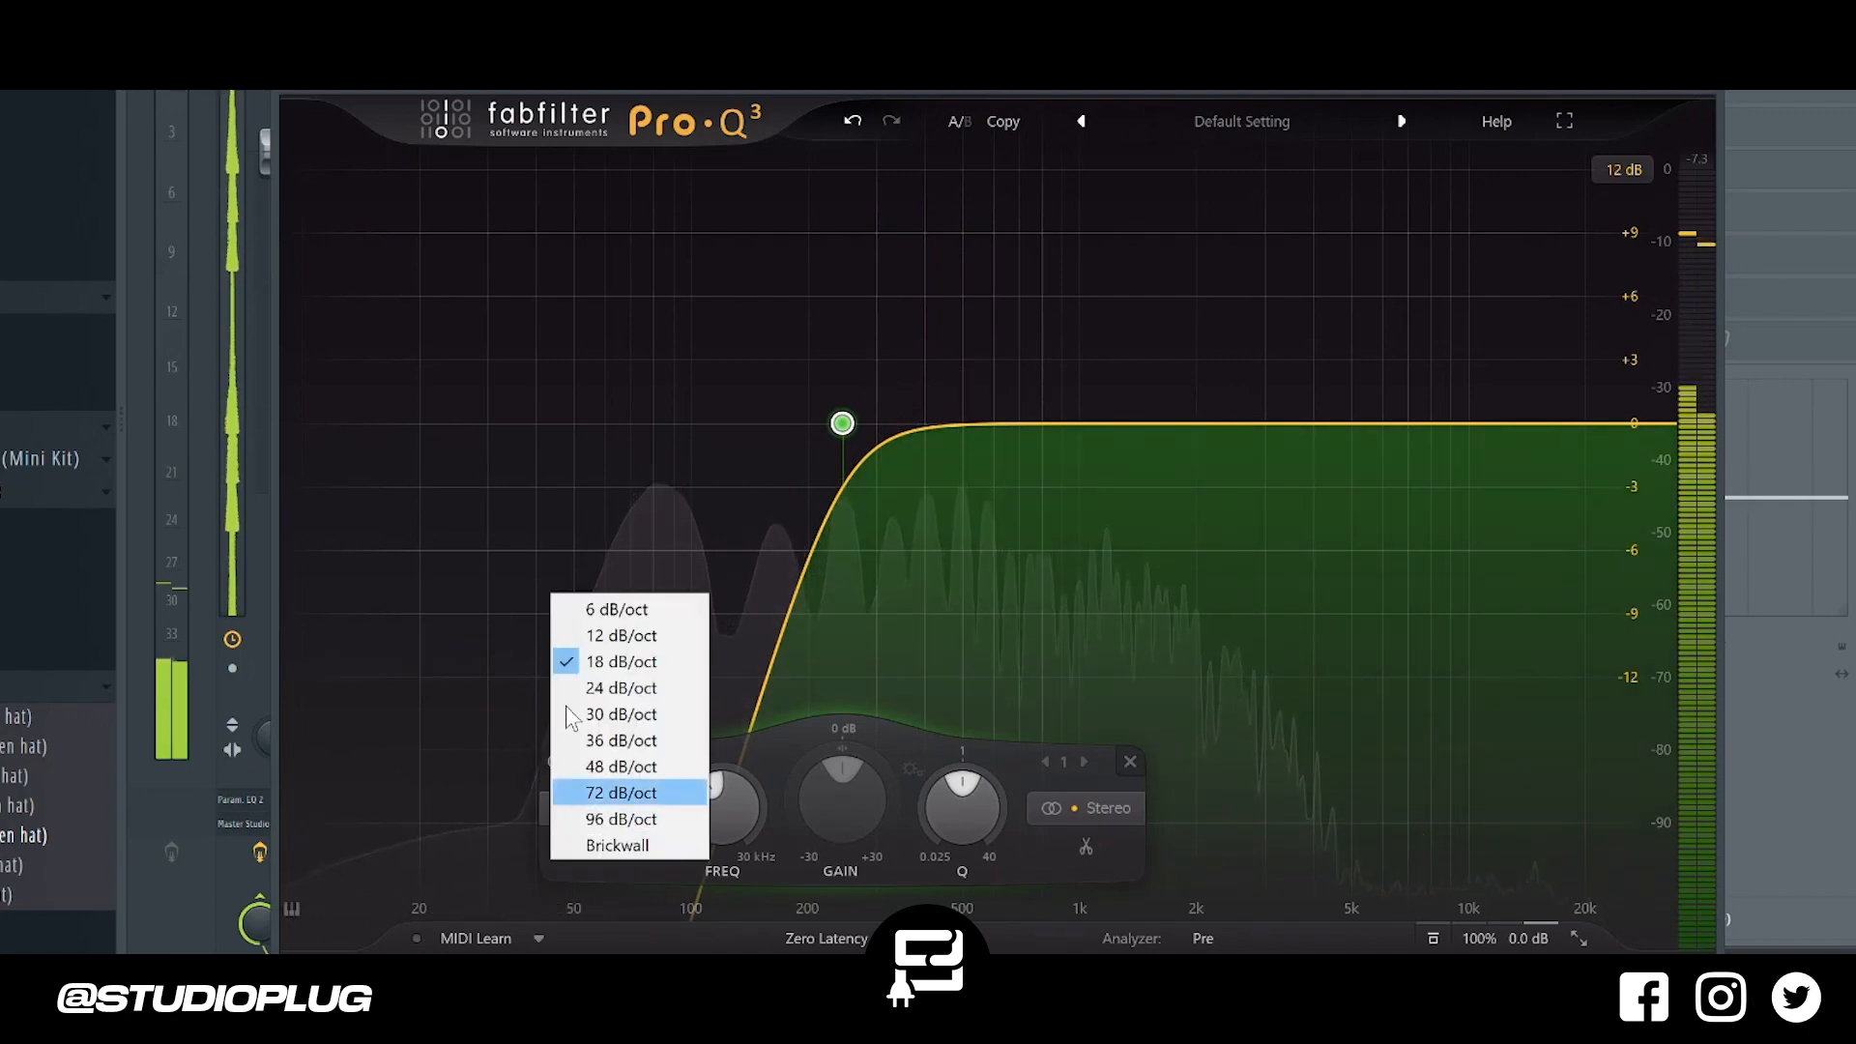
left_click(590, 607)
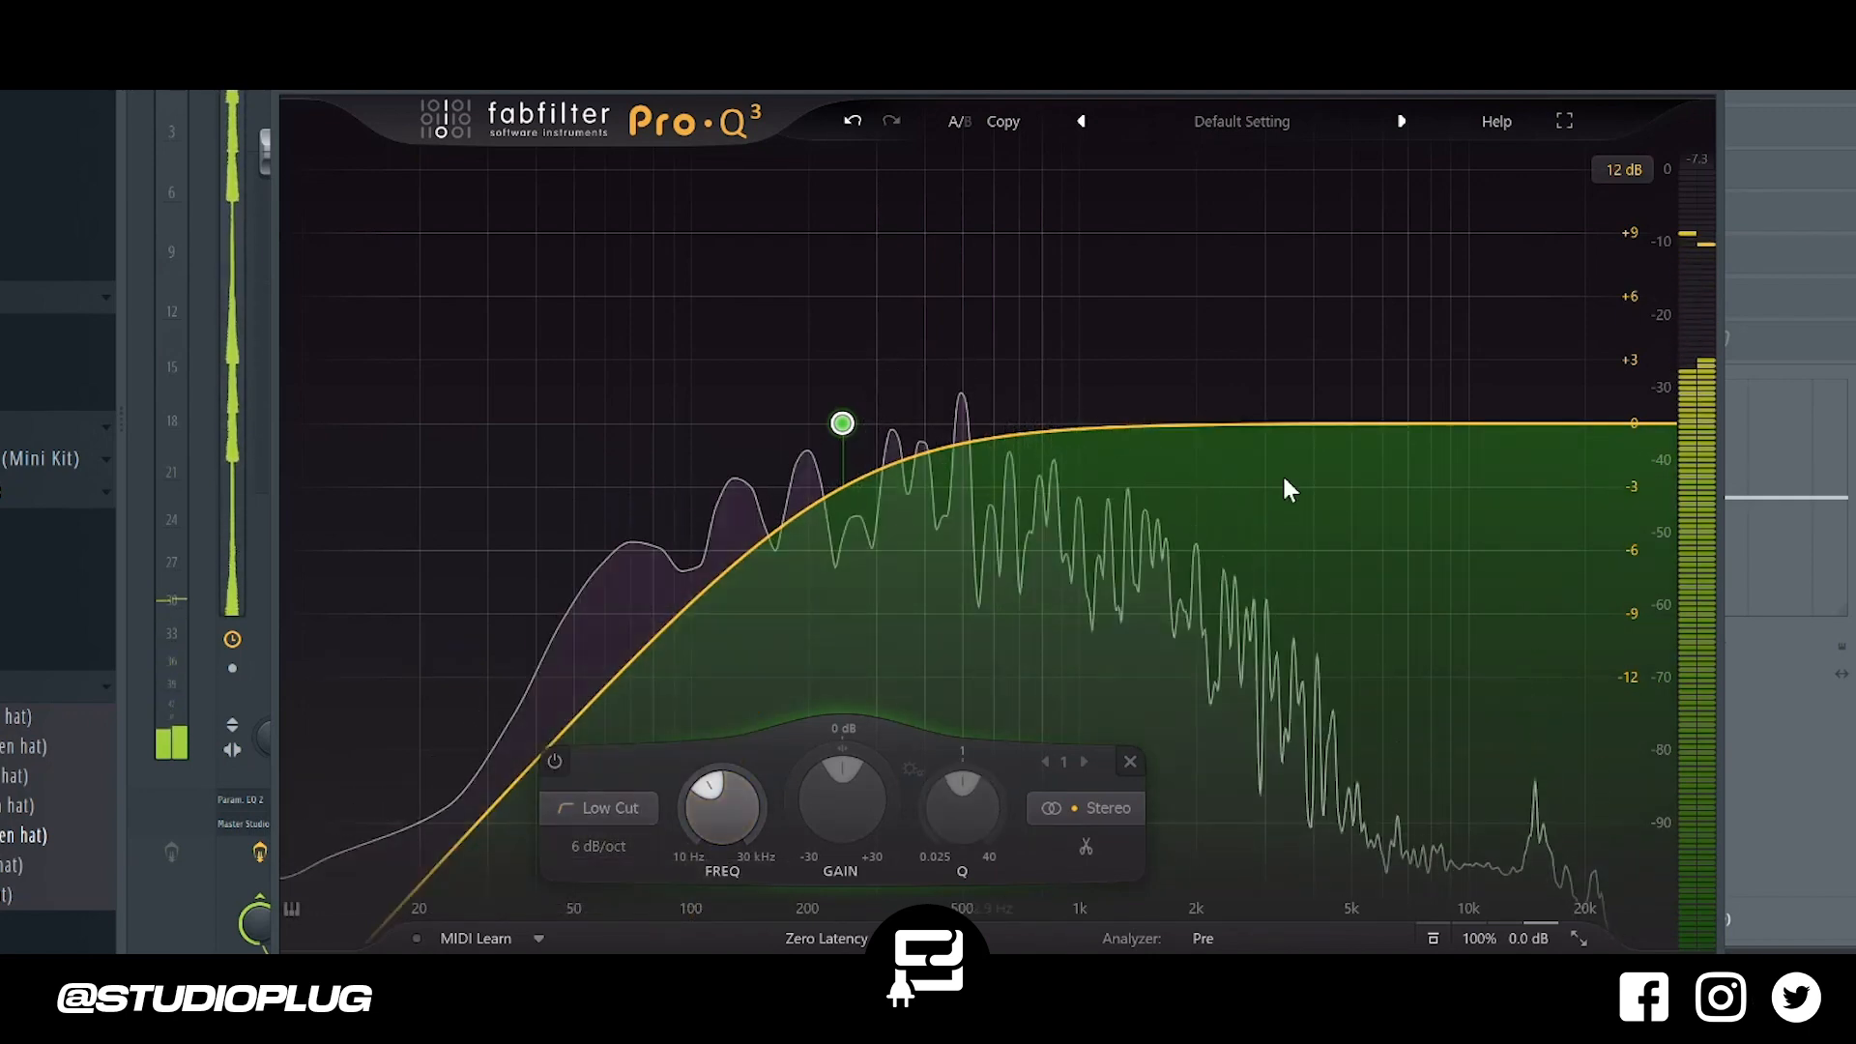
Add a high shelf to the Piano equalizer at about 866 Hz with about +4.8 dB gain and Q 0.3.
left_click(1384, 423)
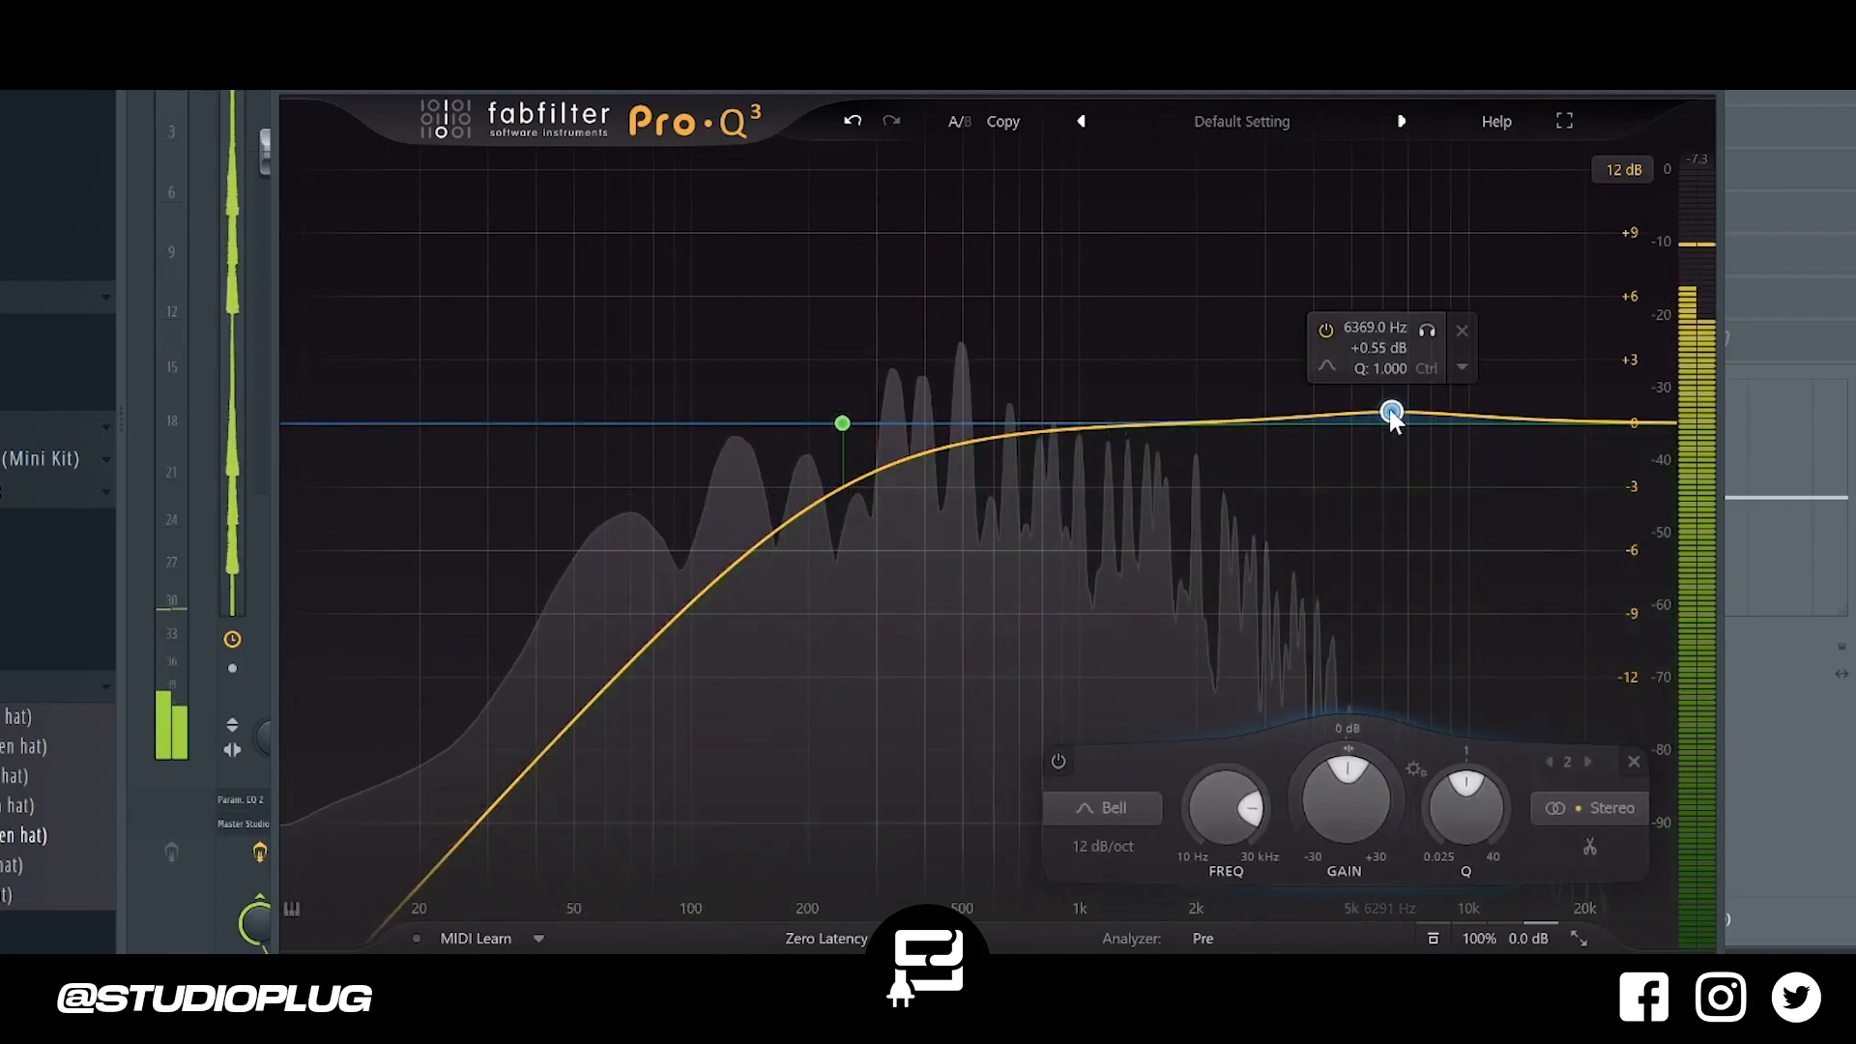
left_click(1459, 322)
left_click_drag(1633, 425, 1055, 322)
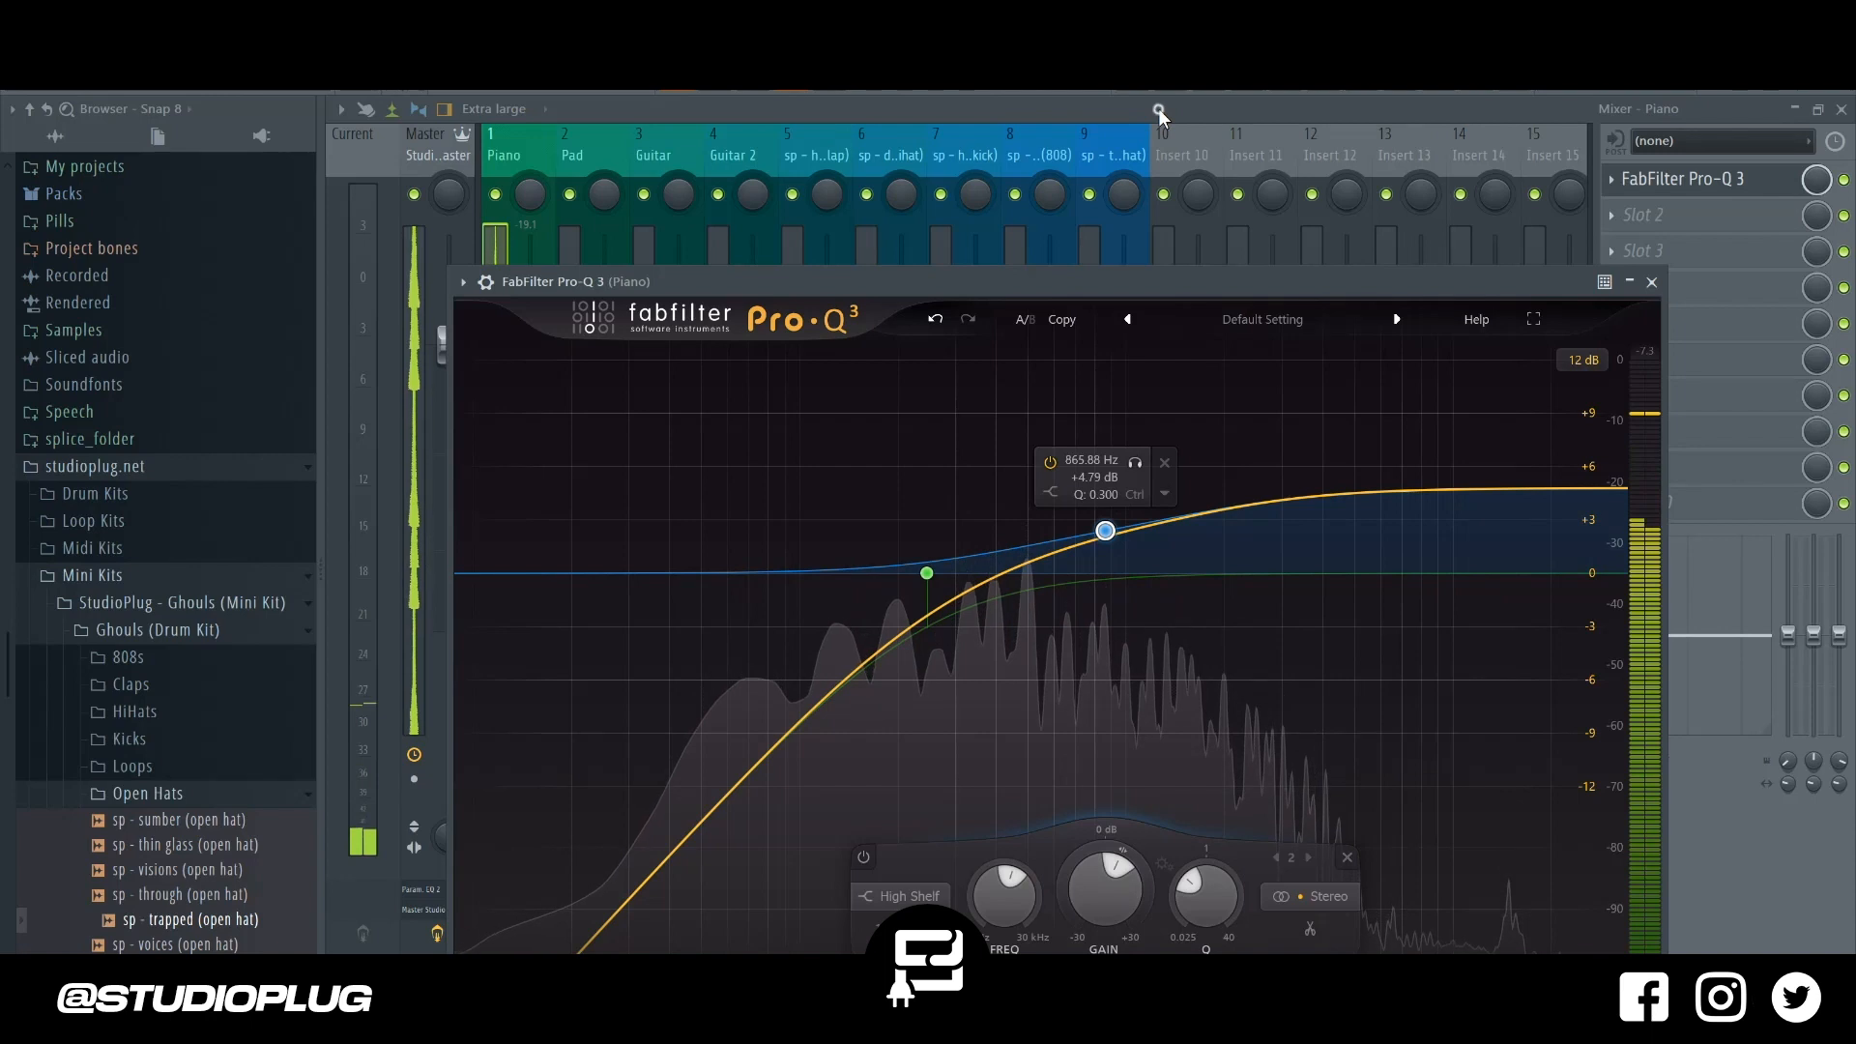
left_click(1158, 109)
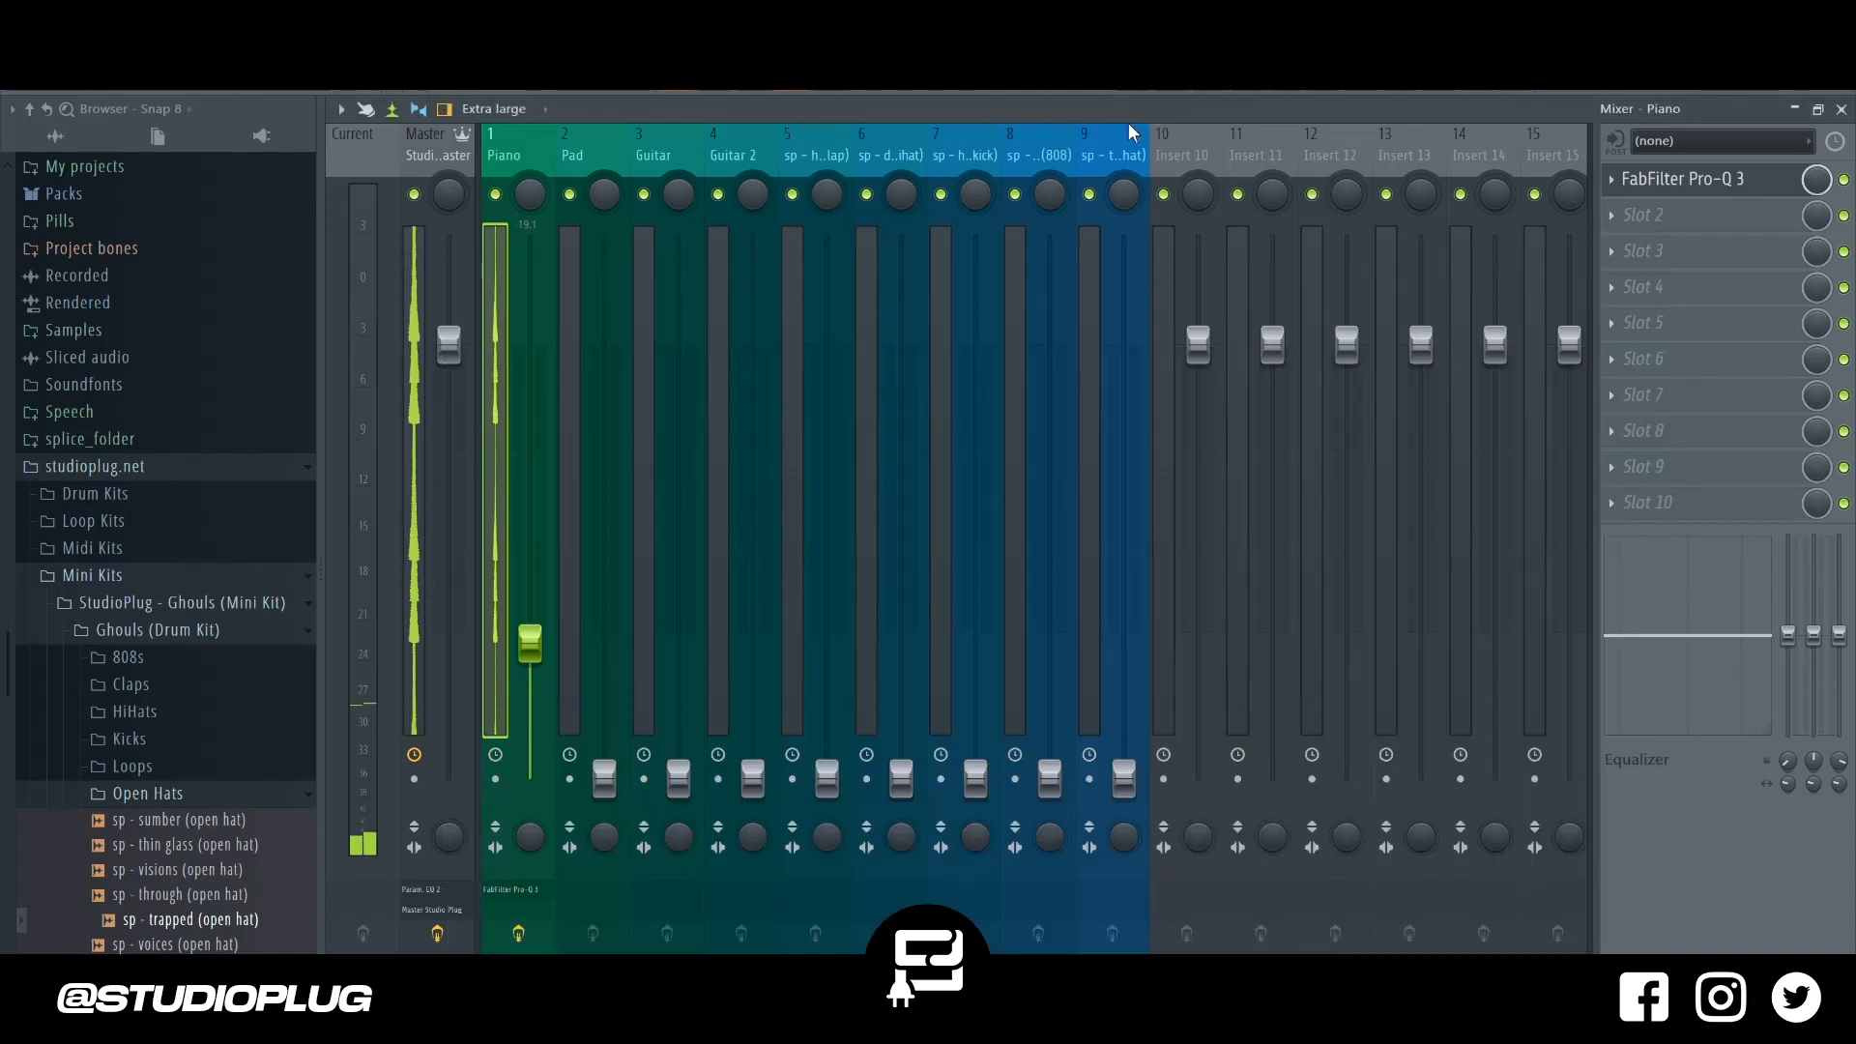
Solo the Piano channel and lower the Piano track's fader slightly to about -19.6 dB.
left_click(1214, 83)
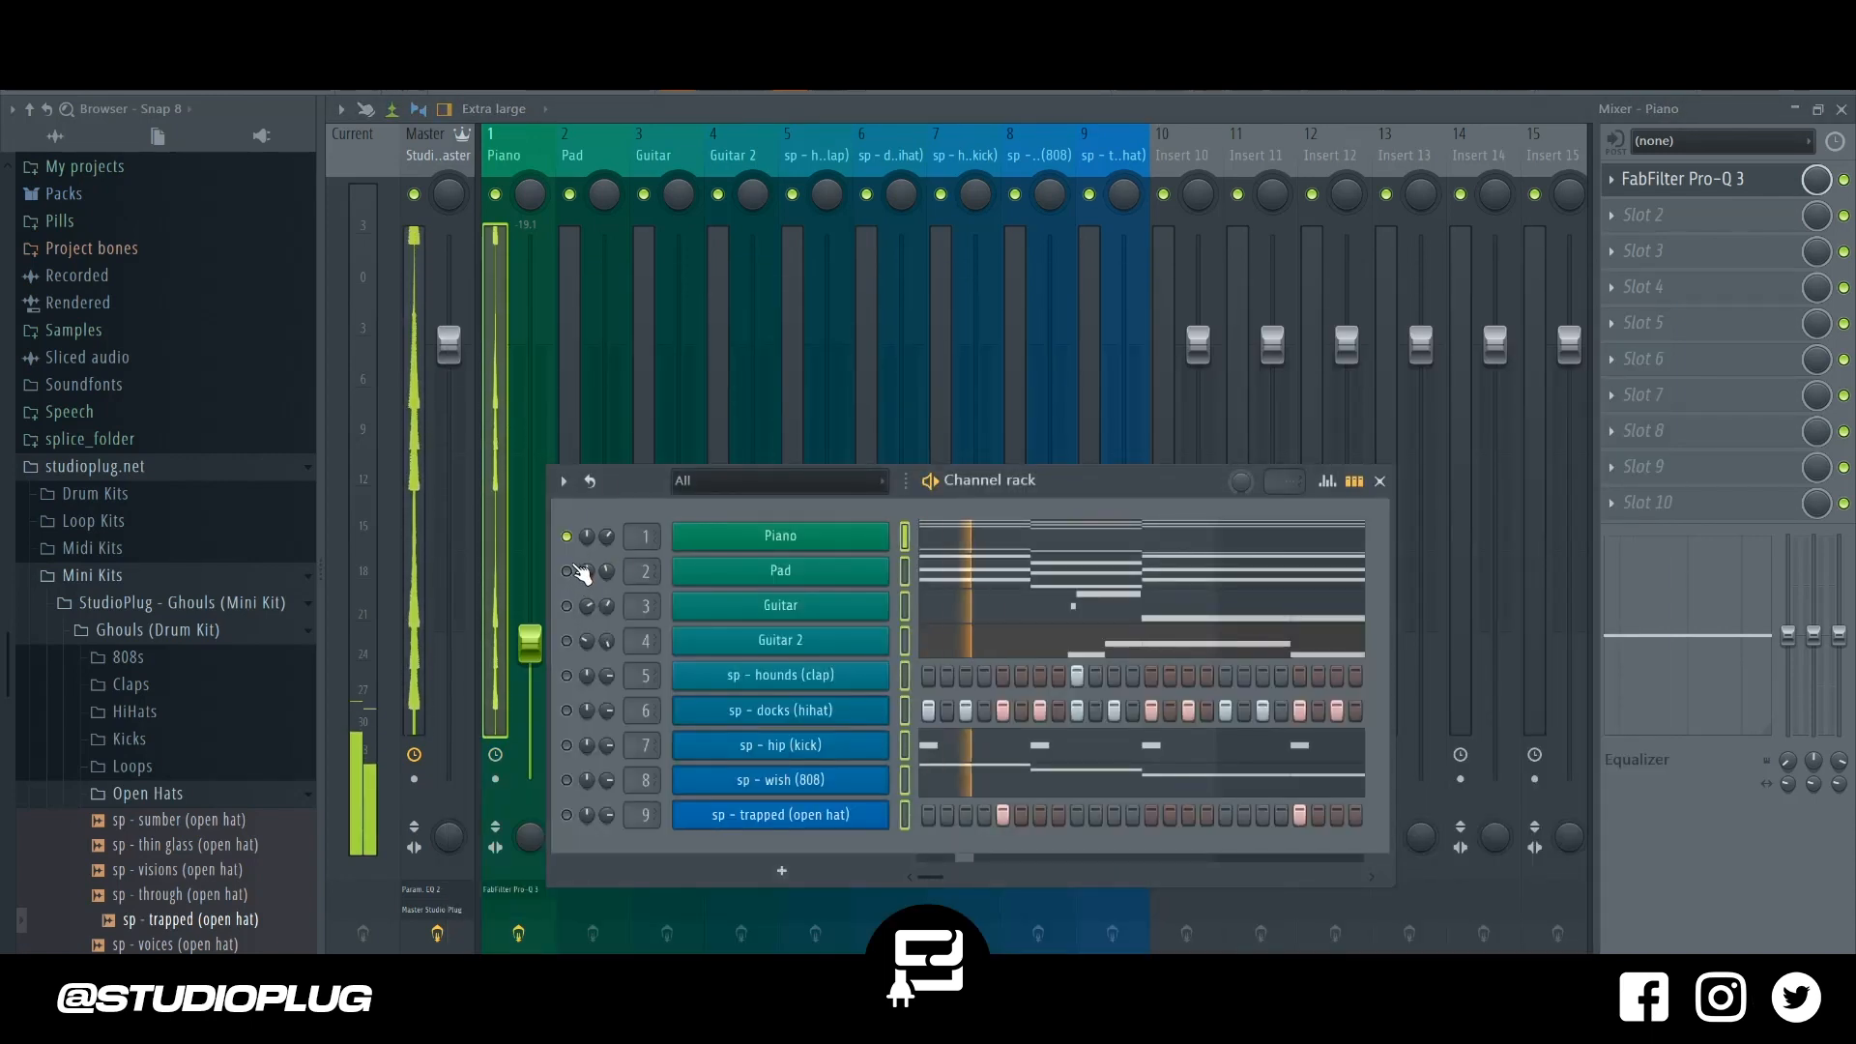
left_click(904, 537)
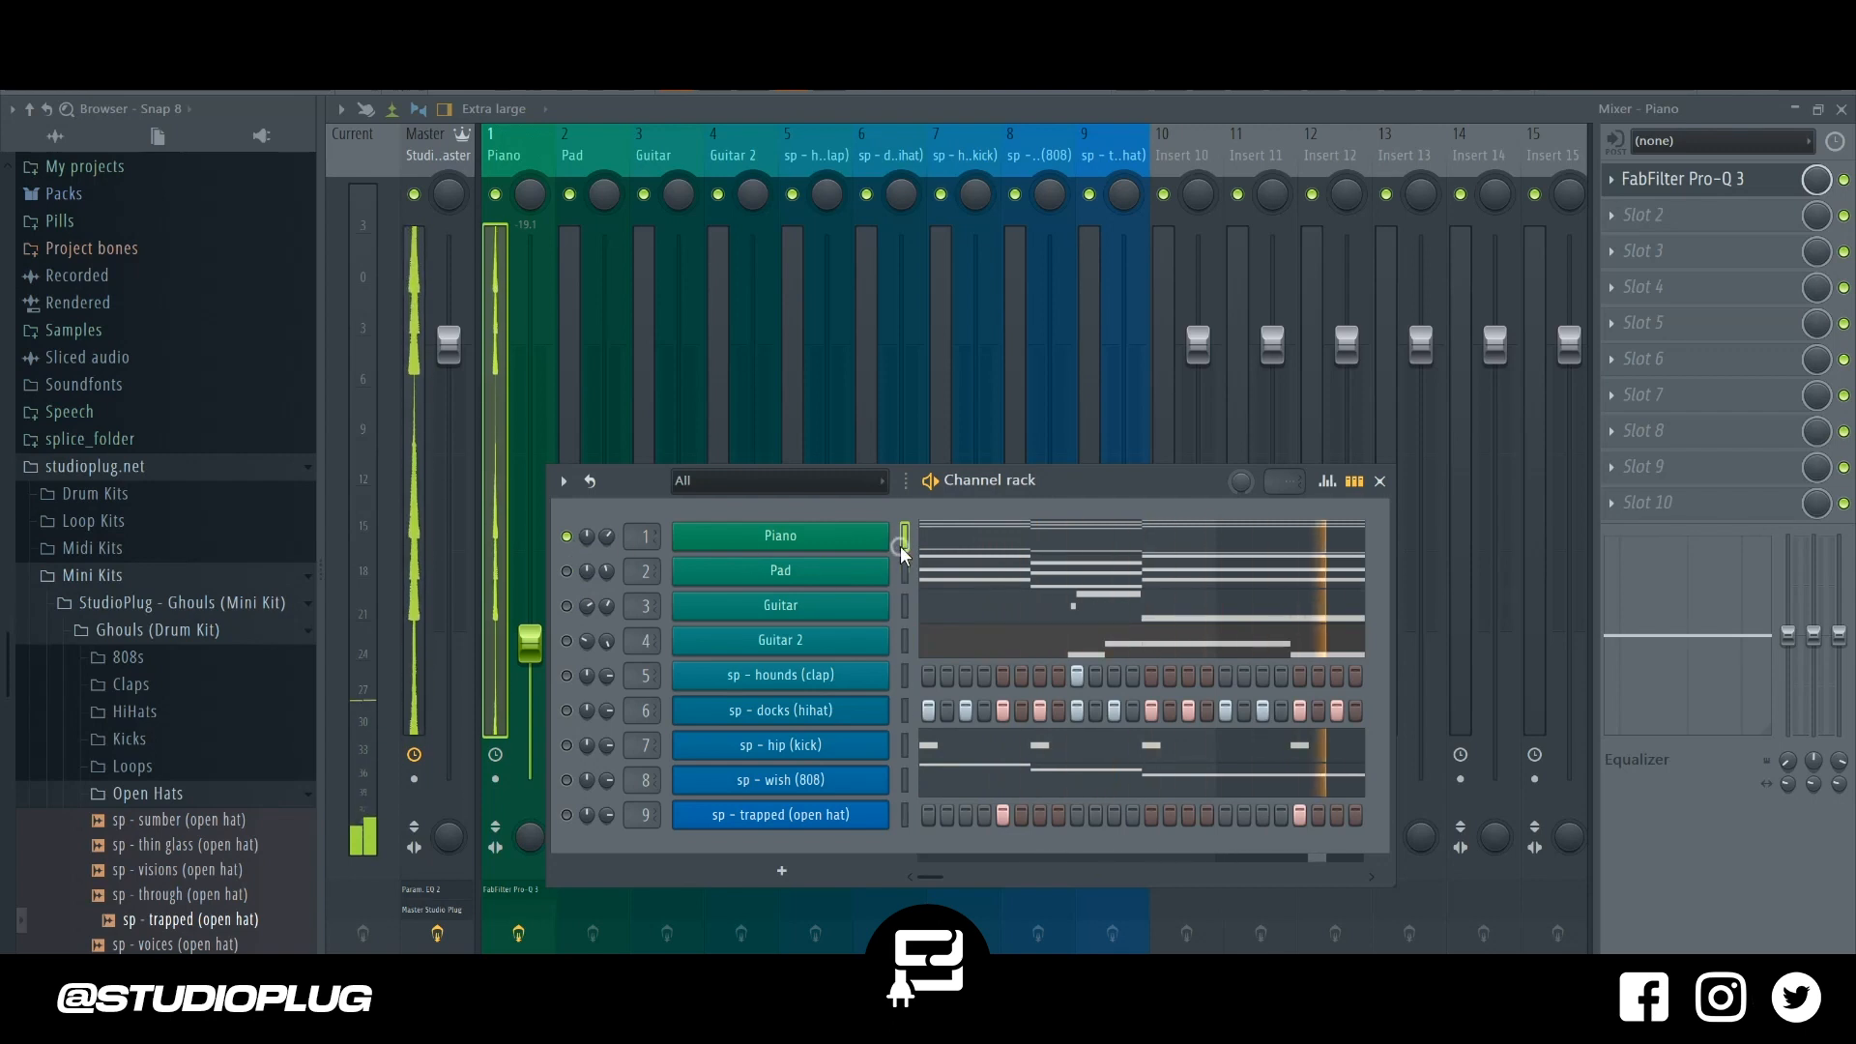
left_click(596, 139)
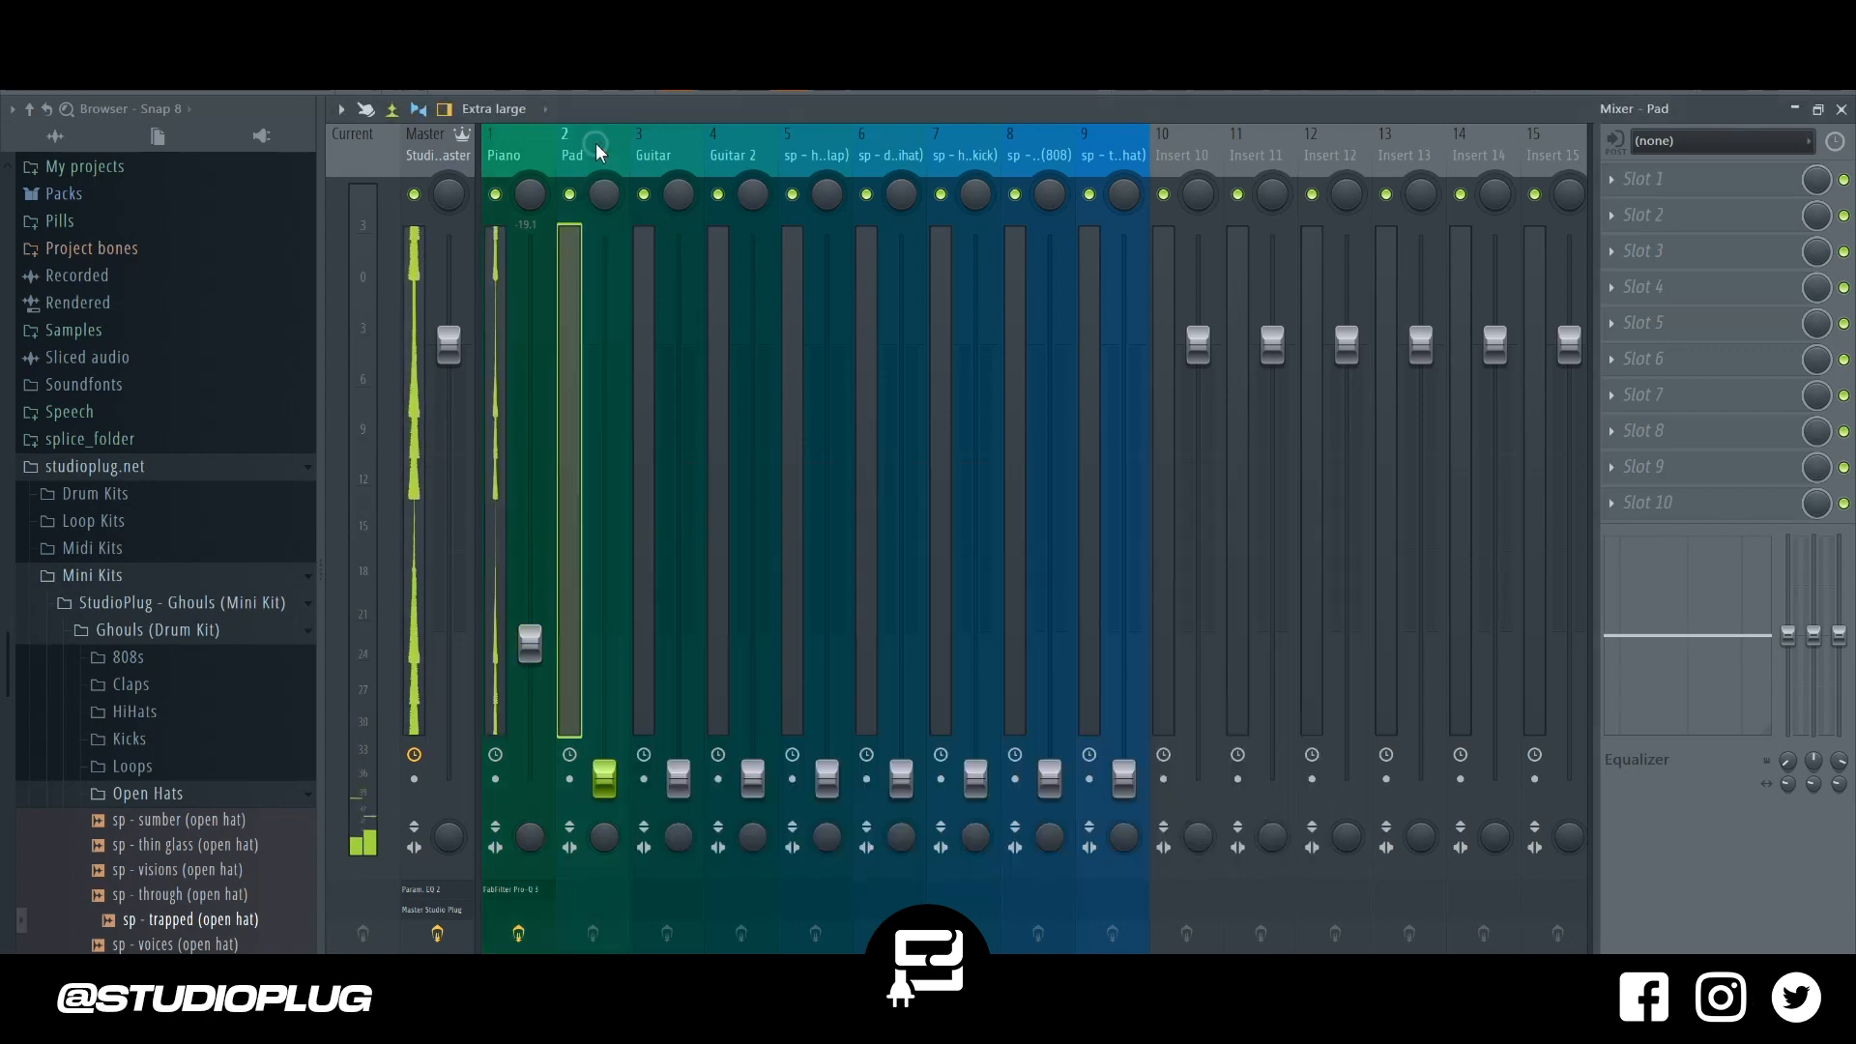
left_click(535, 646)
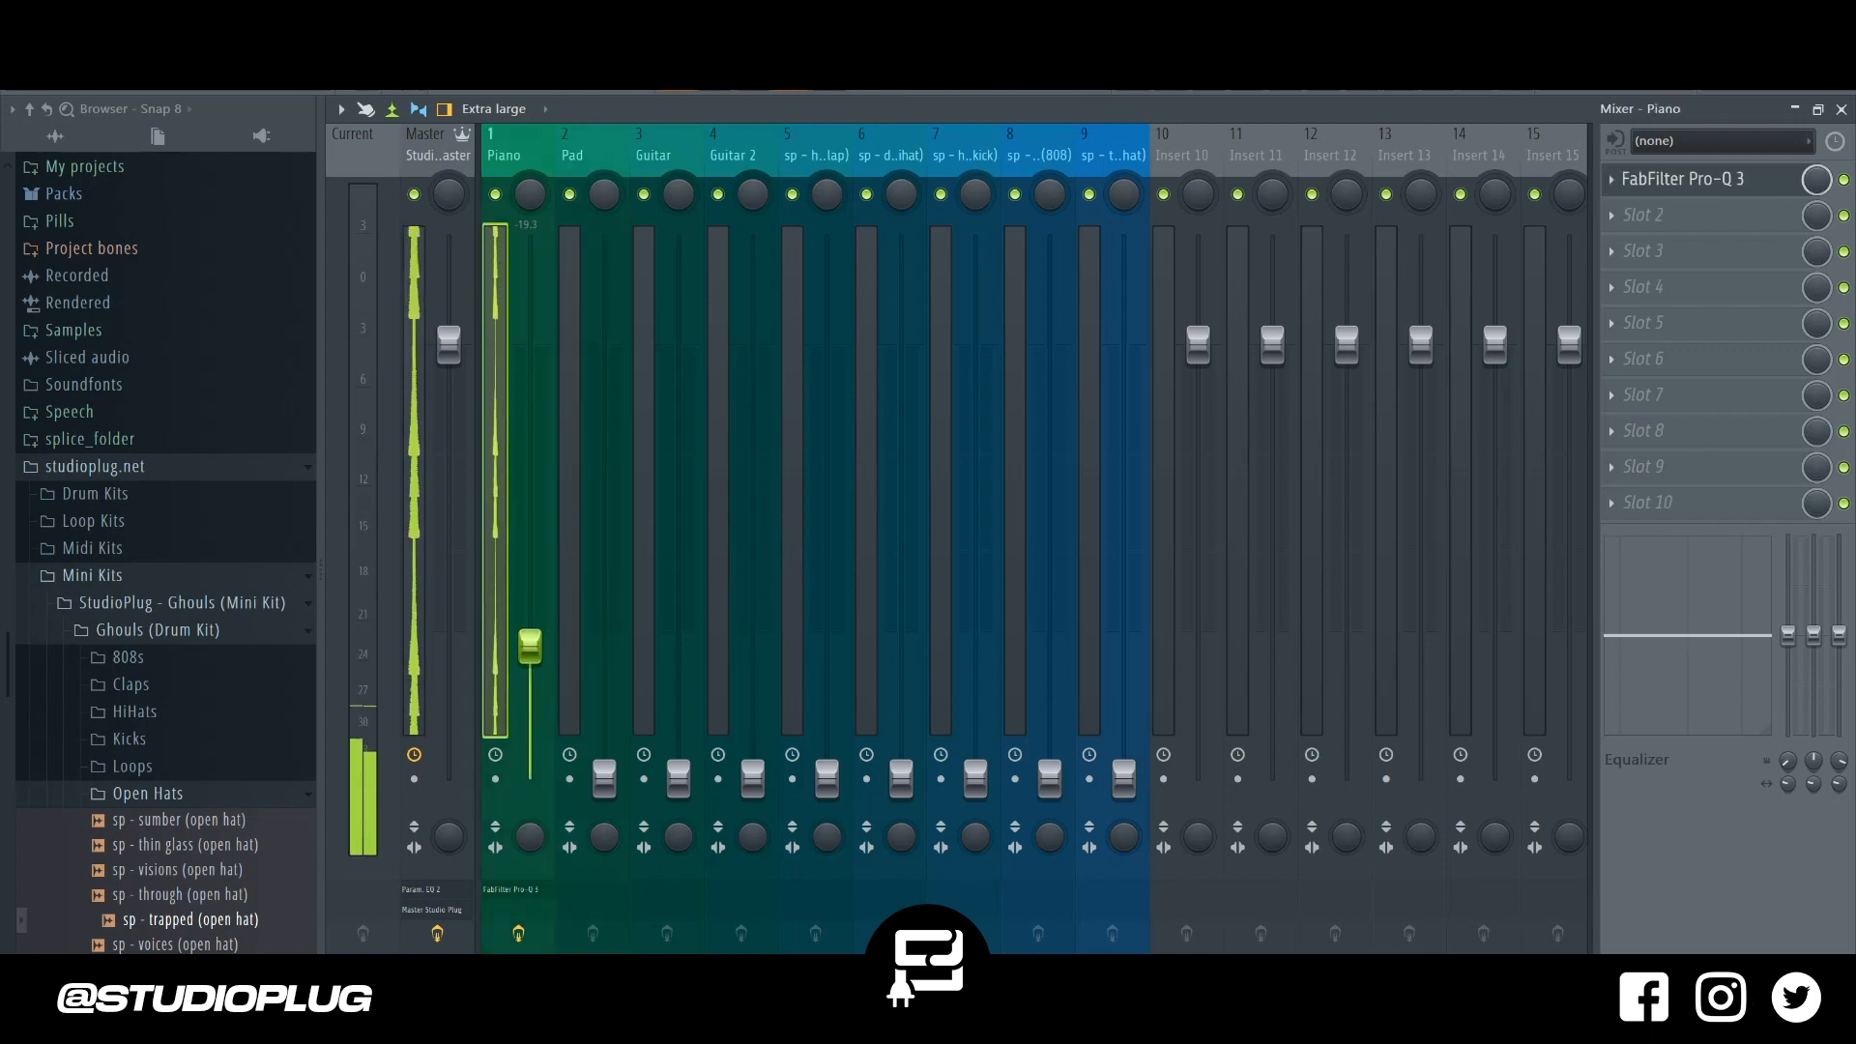
key("F6")
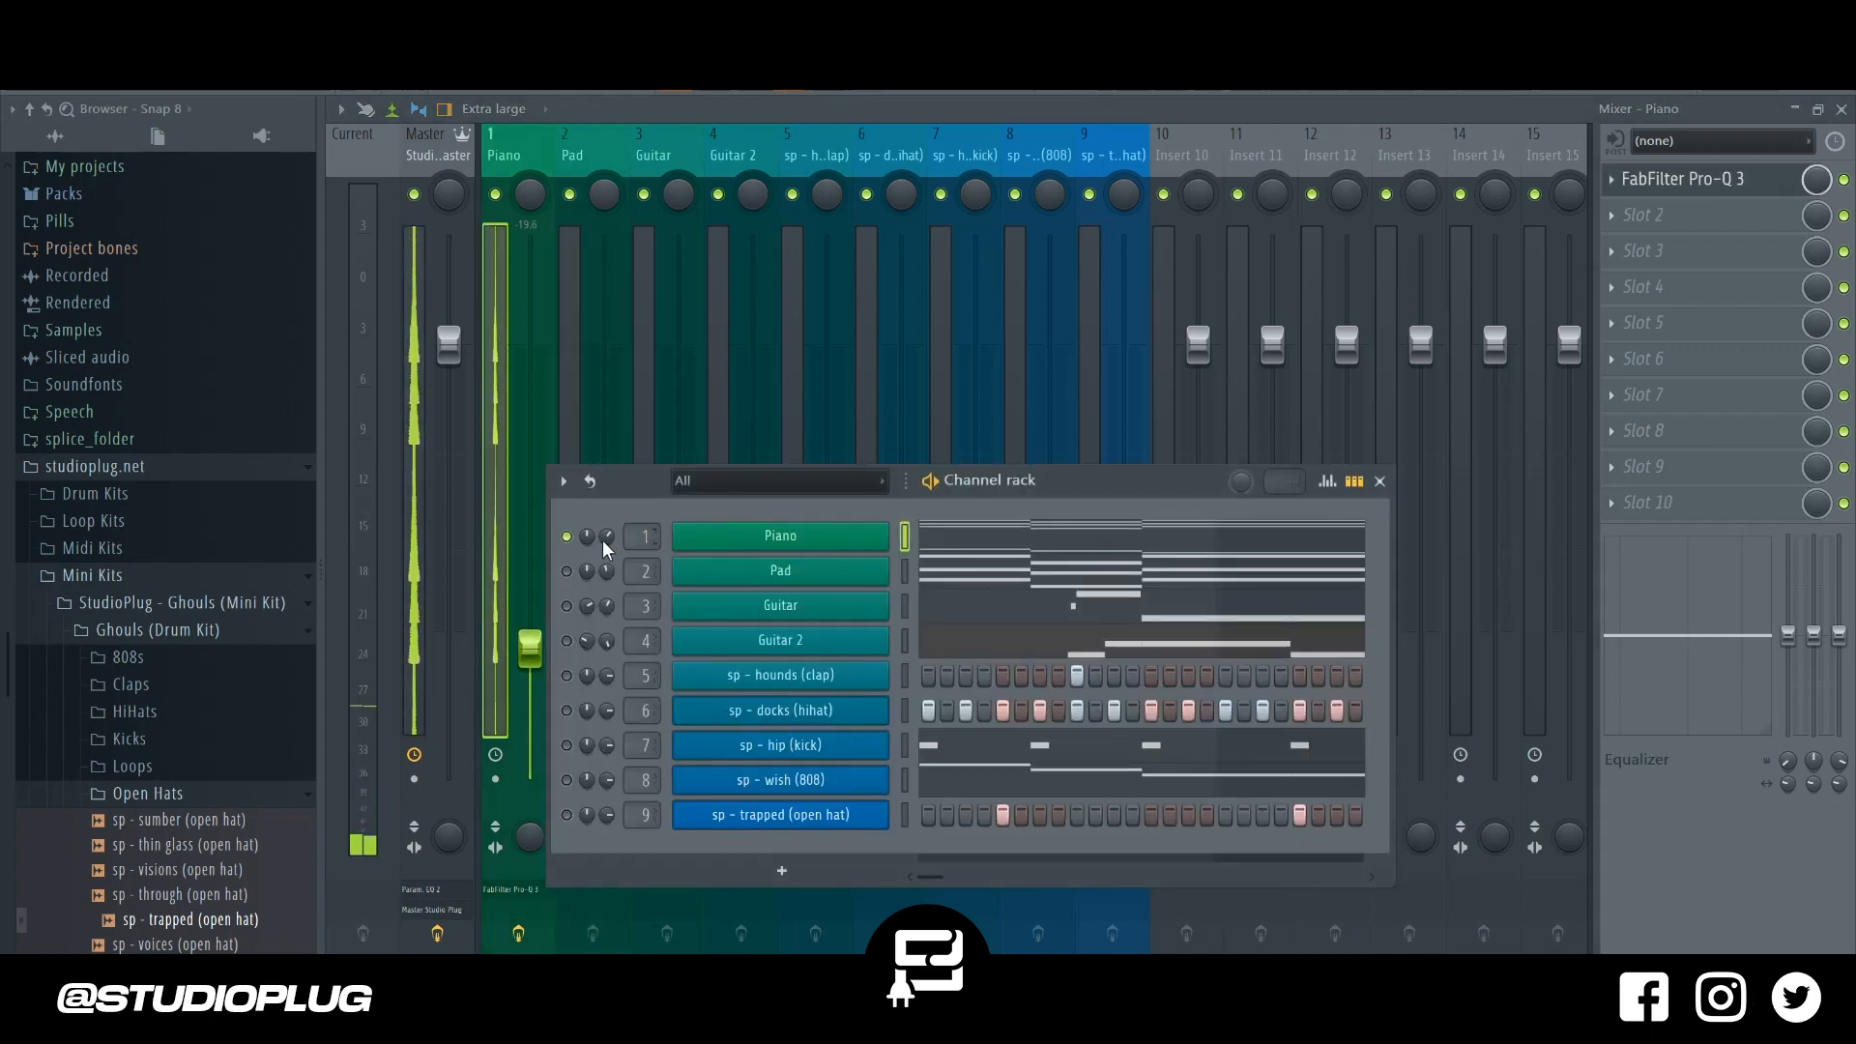
Switch solo between the Pad and Piano channels and play the Piano on its own.
right_click(566, 536)
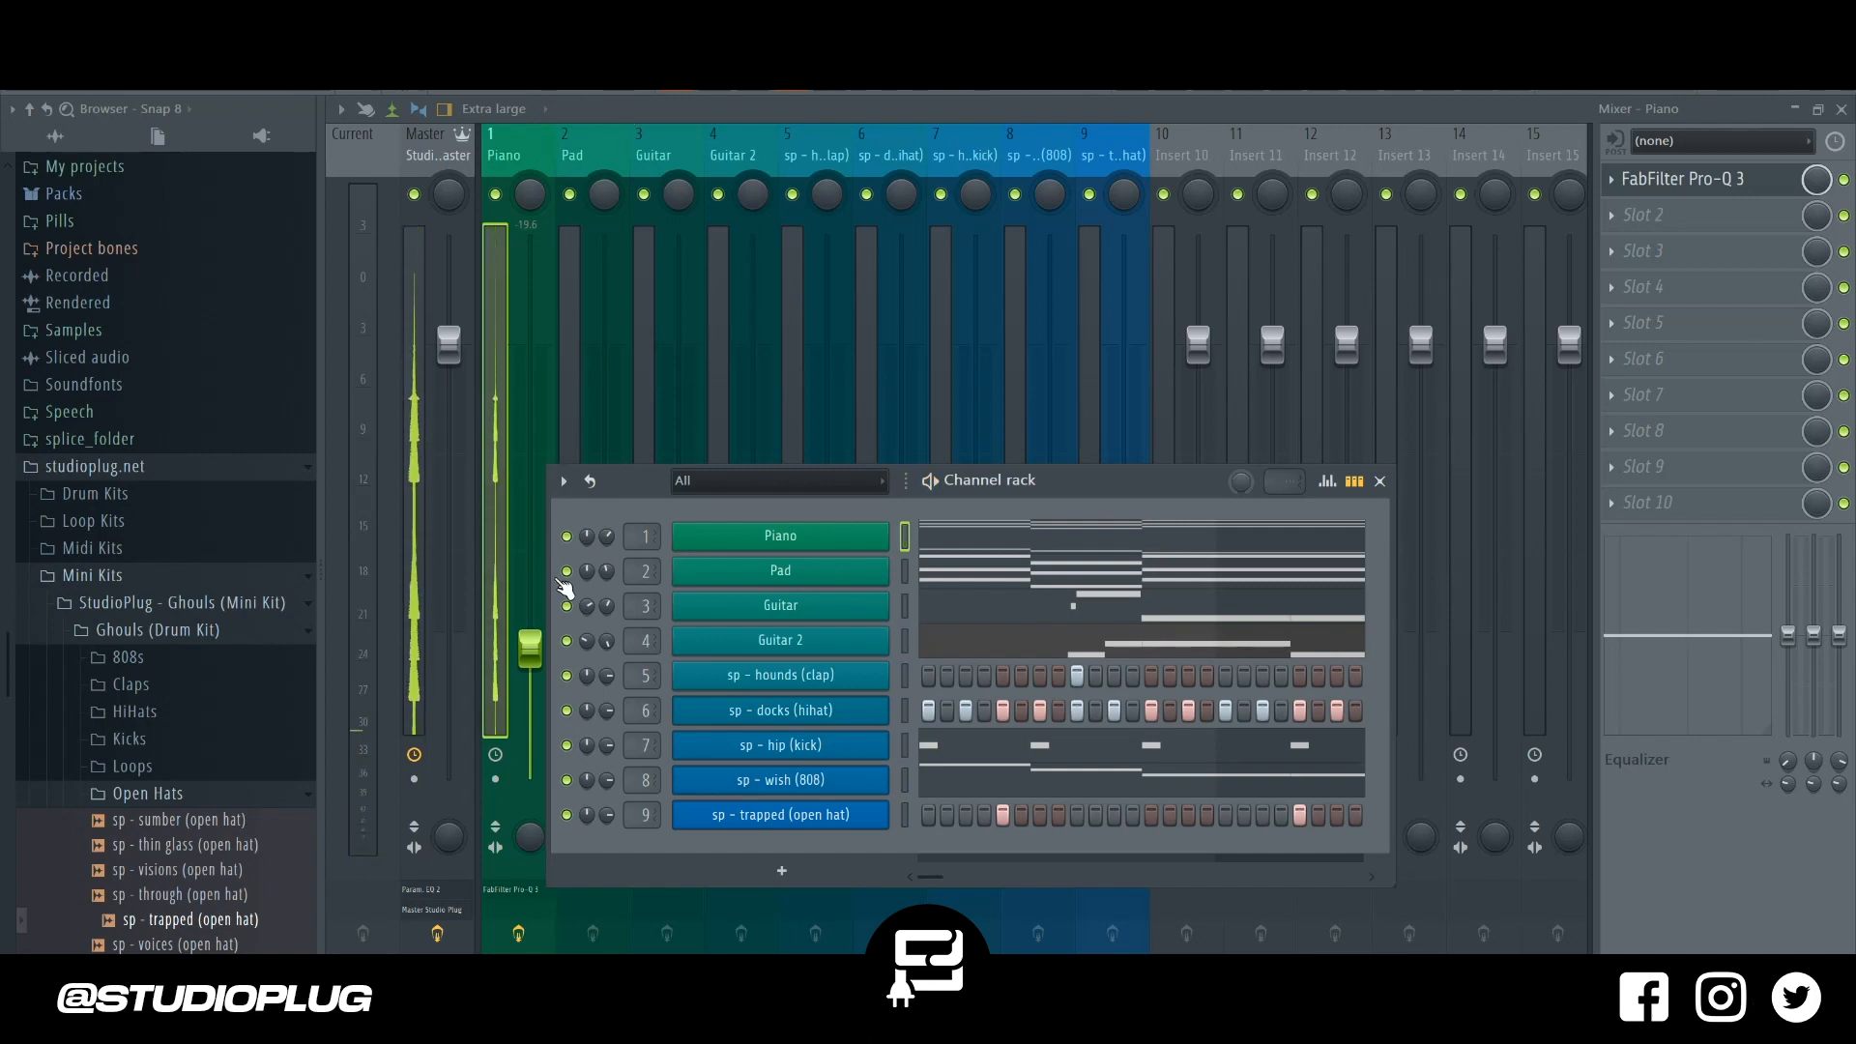
left_click(907, 574)
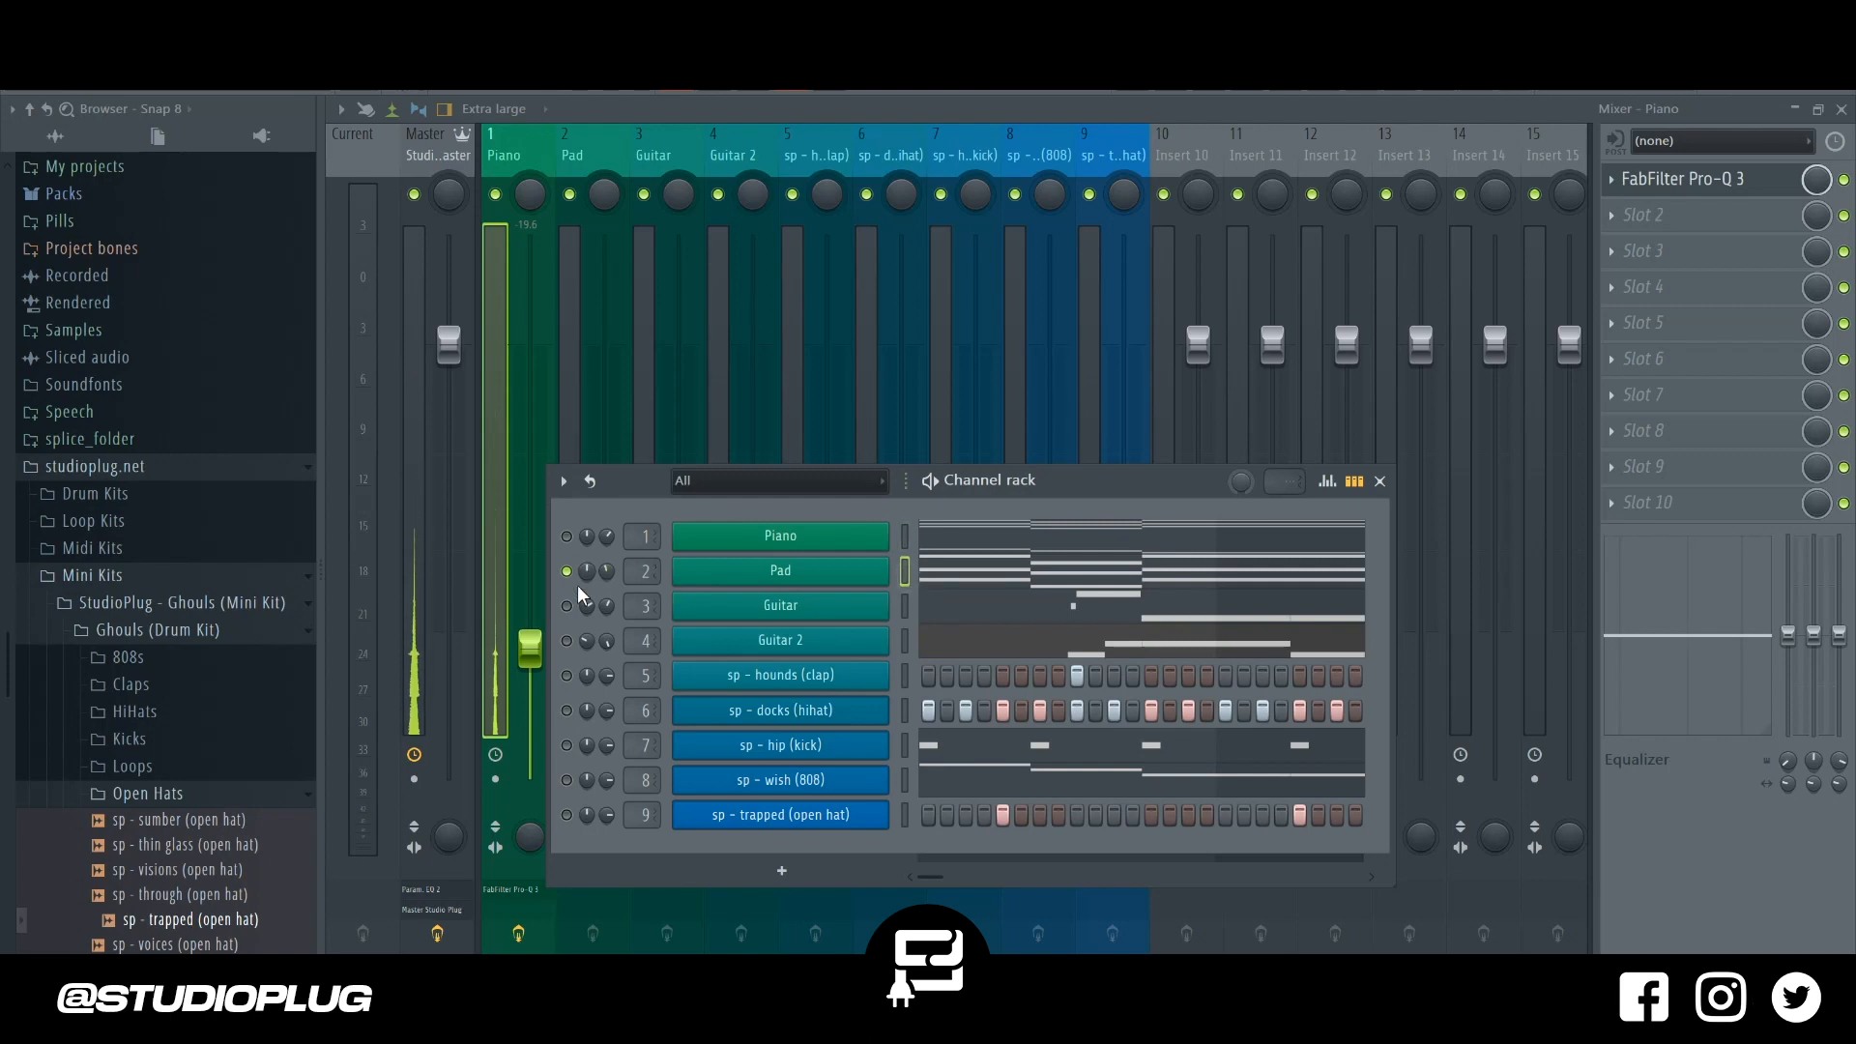
right_click(566, 536)
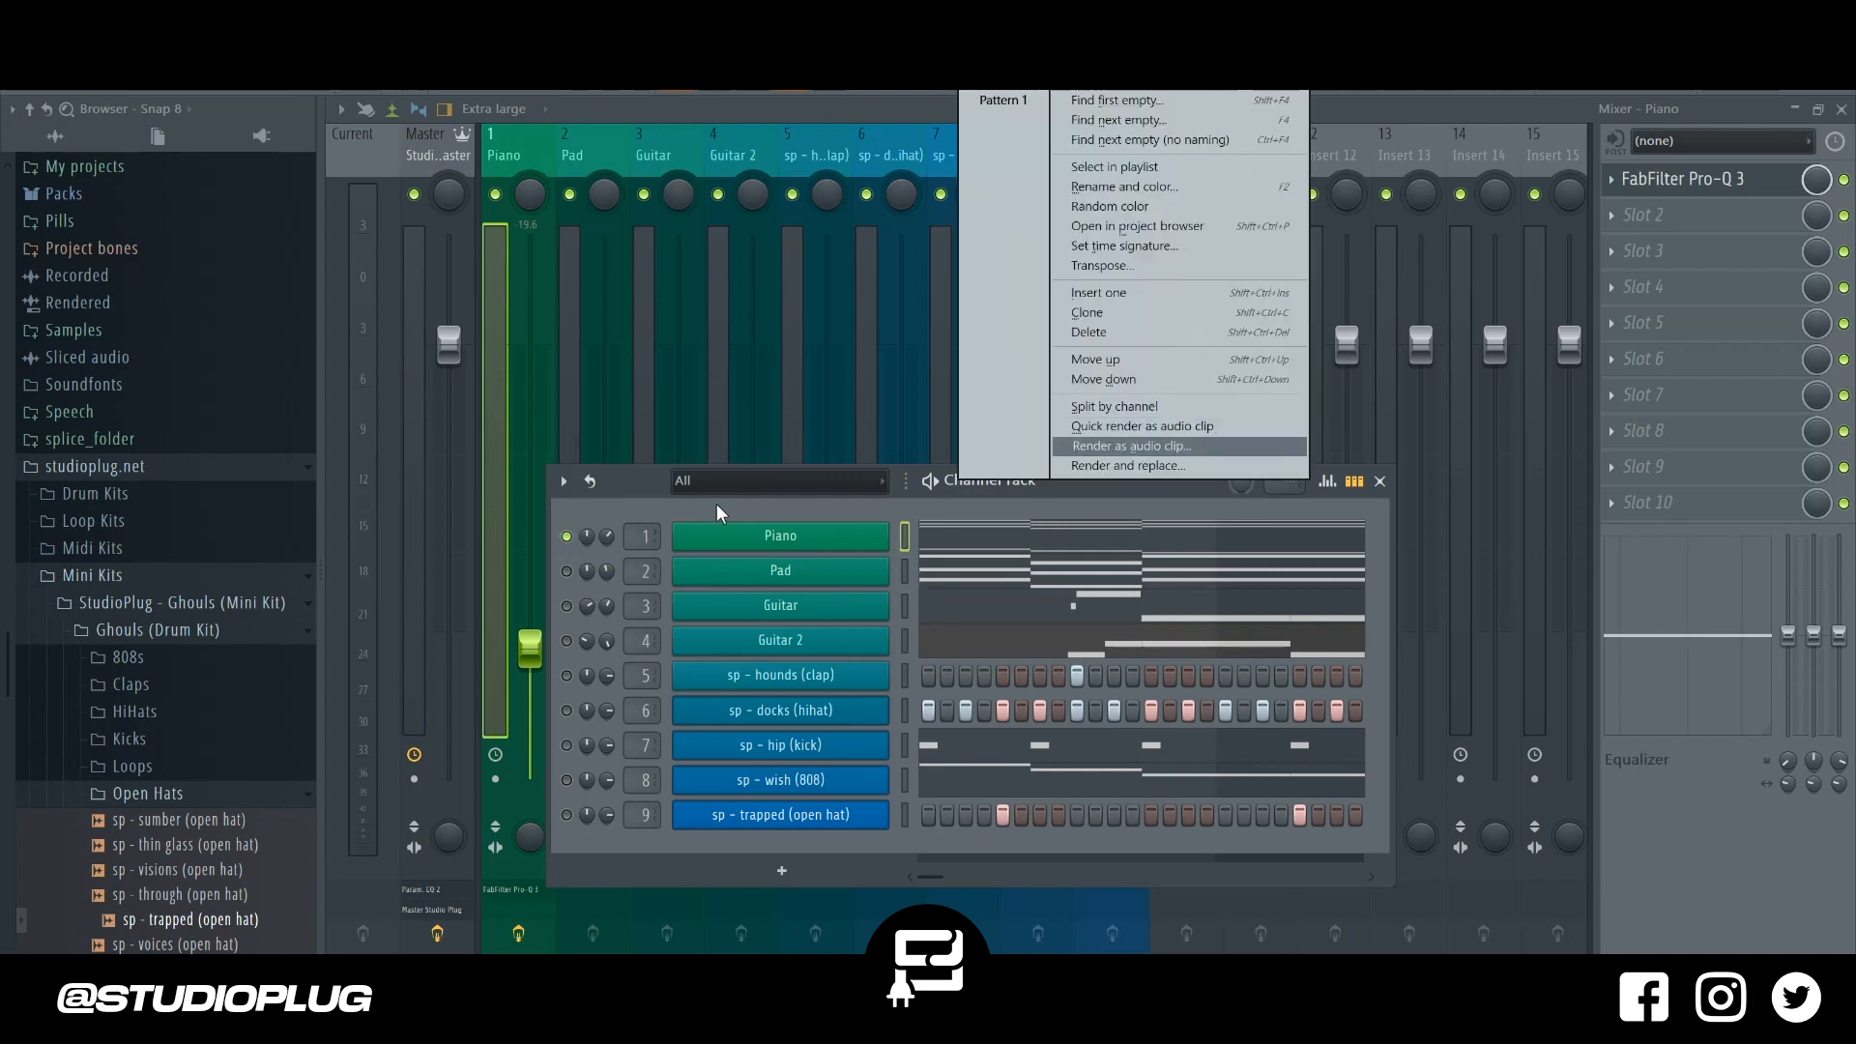
left_click(1131, 446)
key("space")
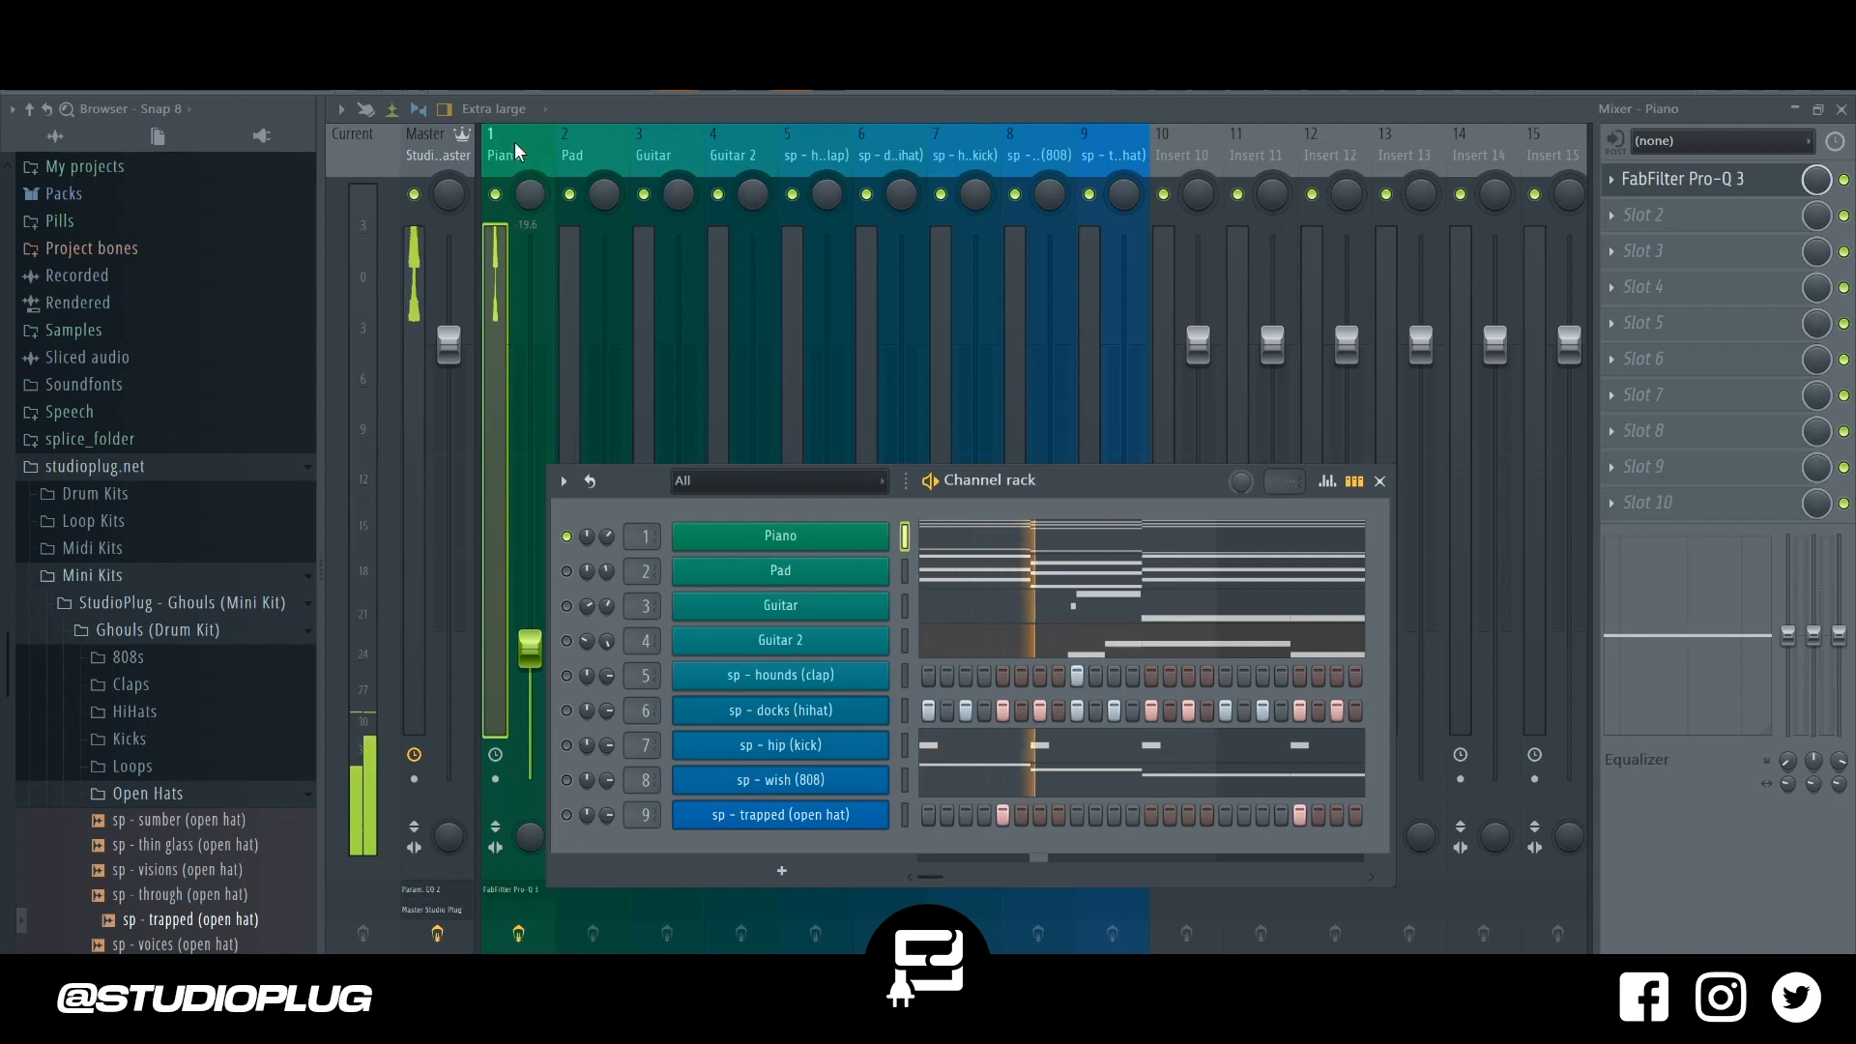
key("space")
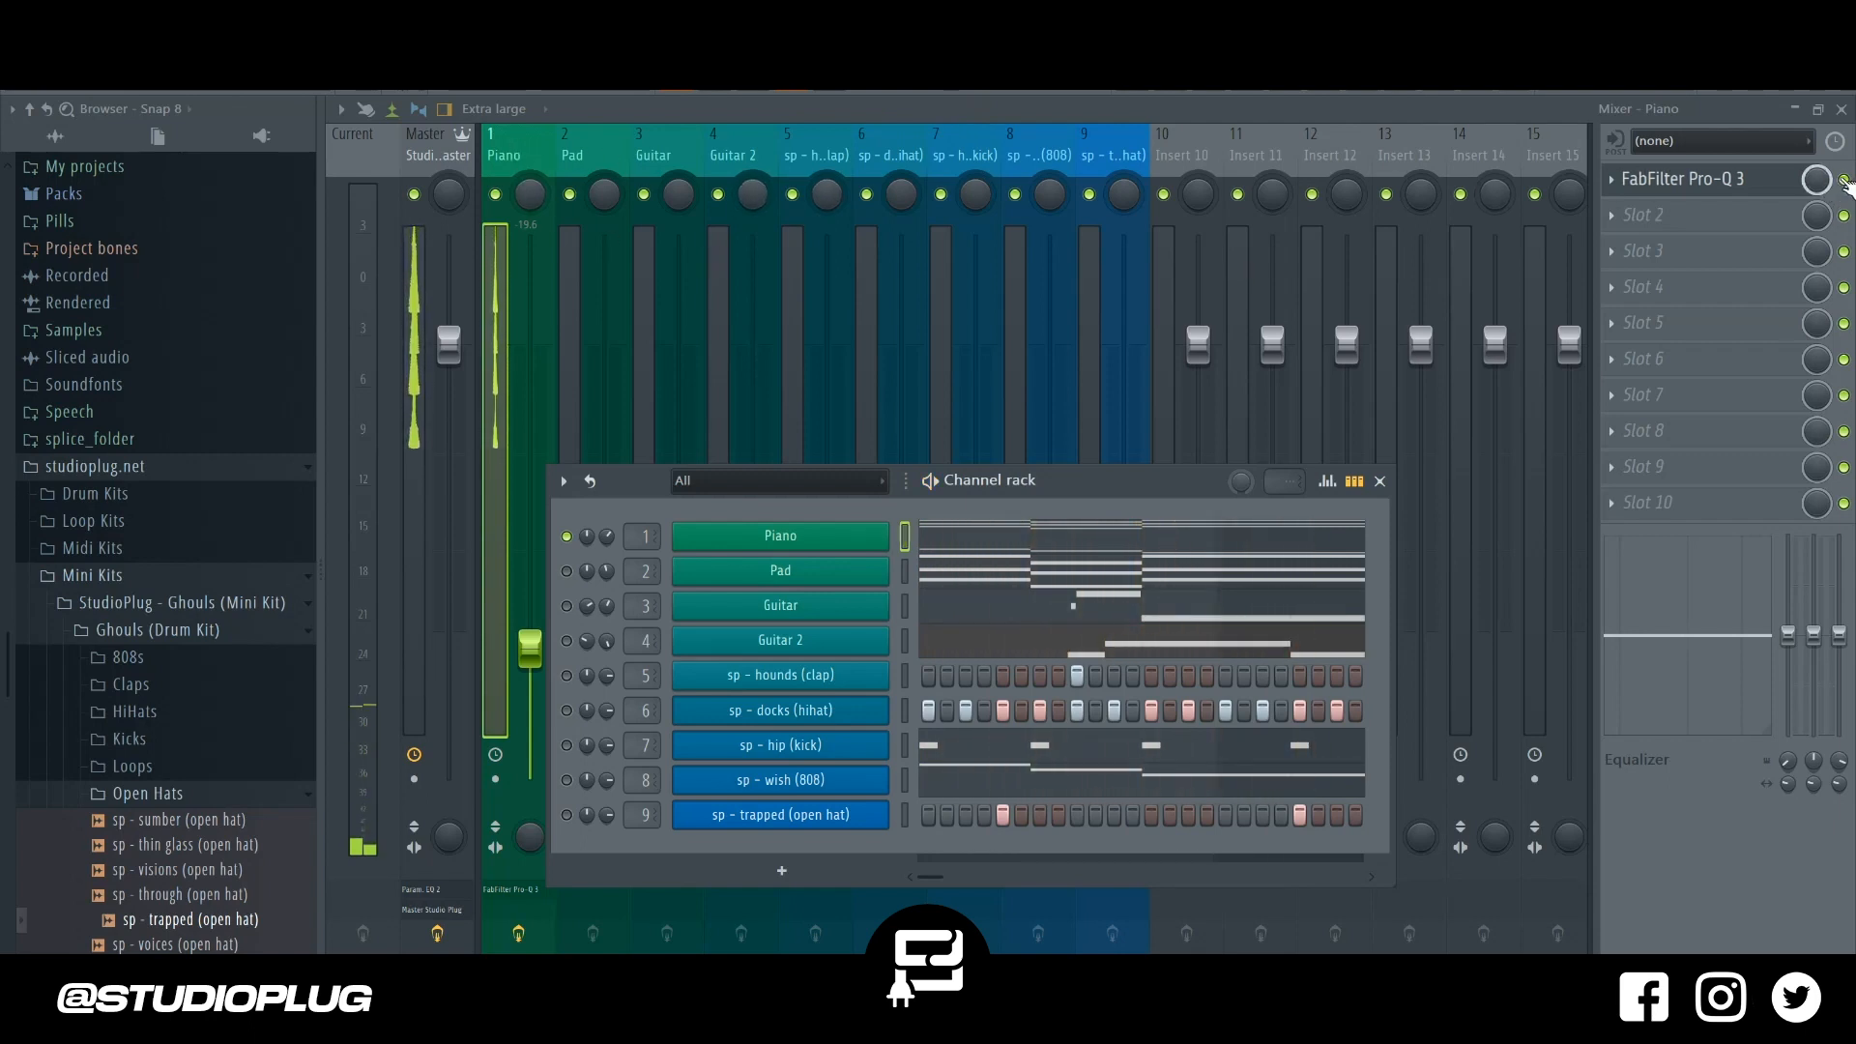
Bypass Pro-Q 3 on the Piano track and render the soloed Piano as an audio clip with the tail set to Leave remainder.
left_click(1843, 180)
left_click(982, 91)
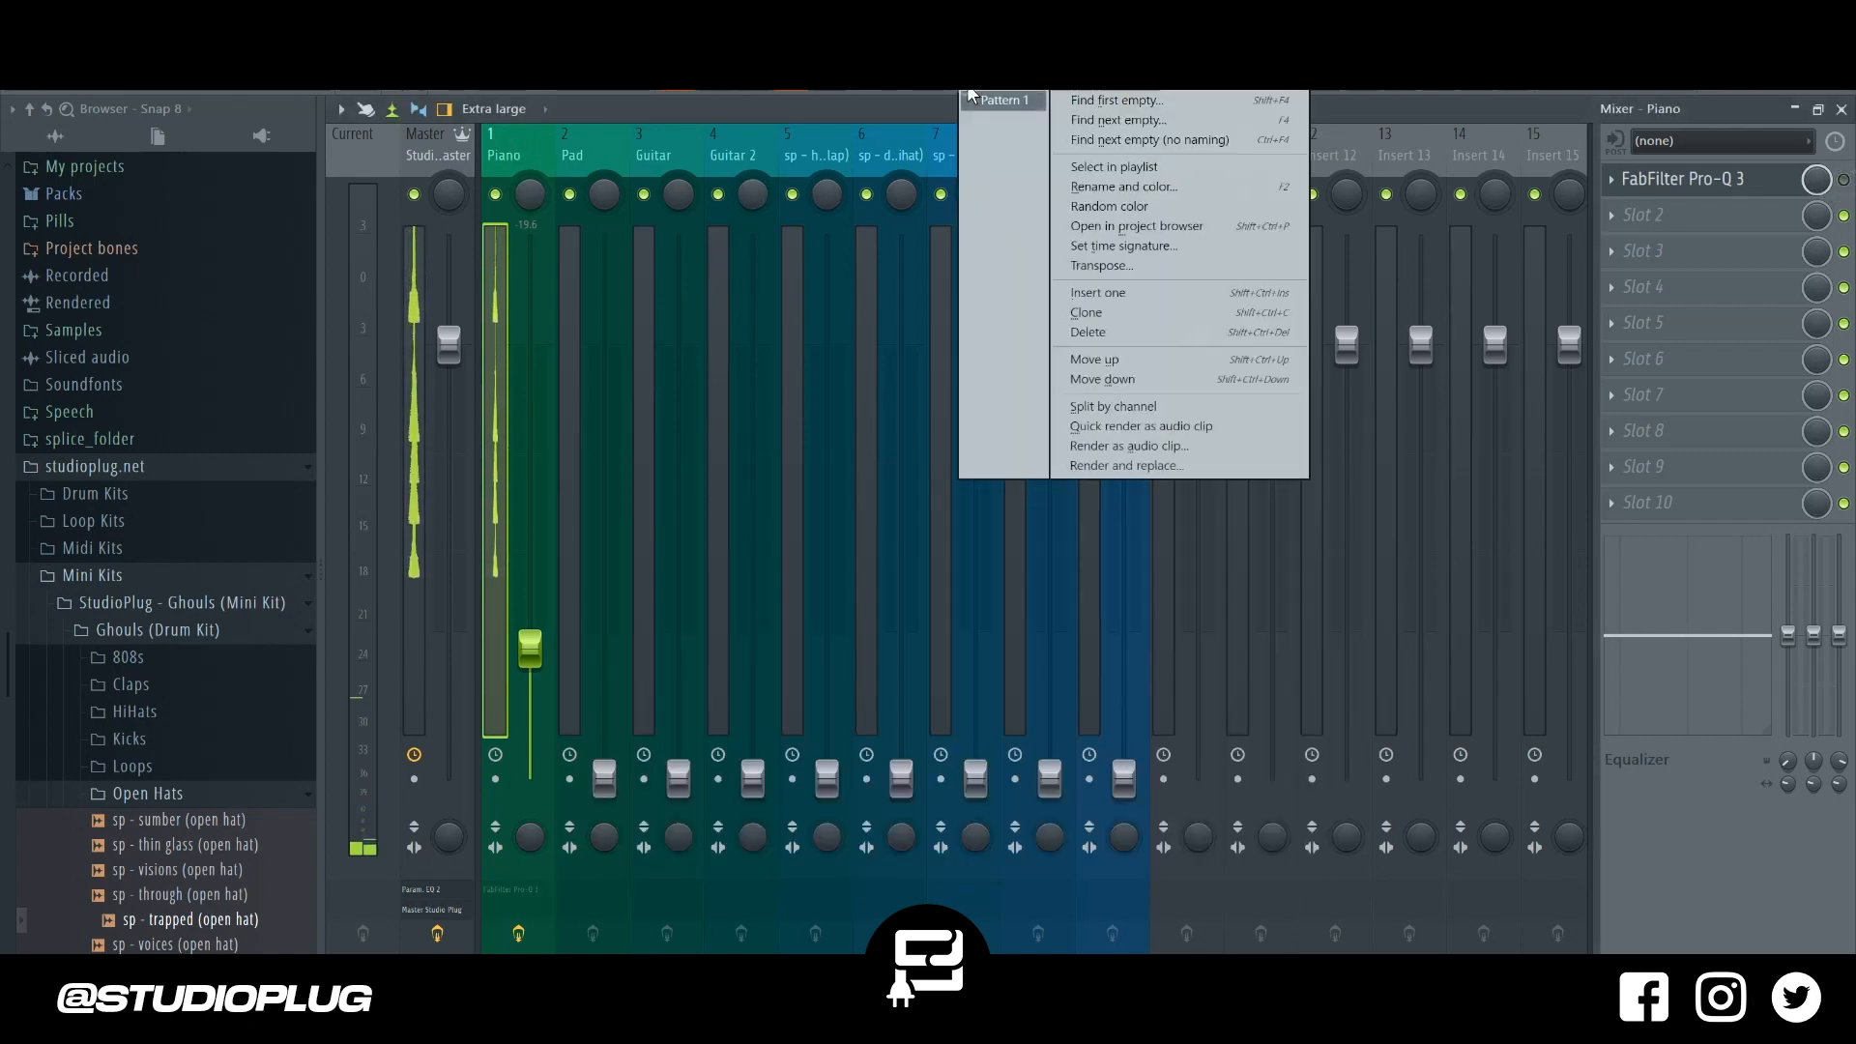
left_click(1146, 446)
left_click(1053, 246)
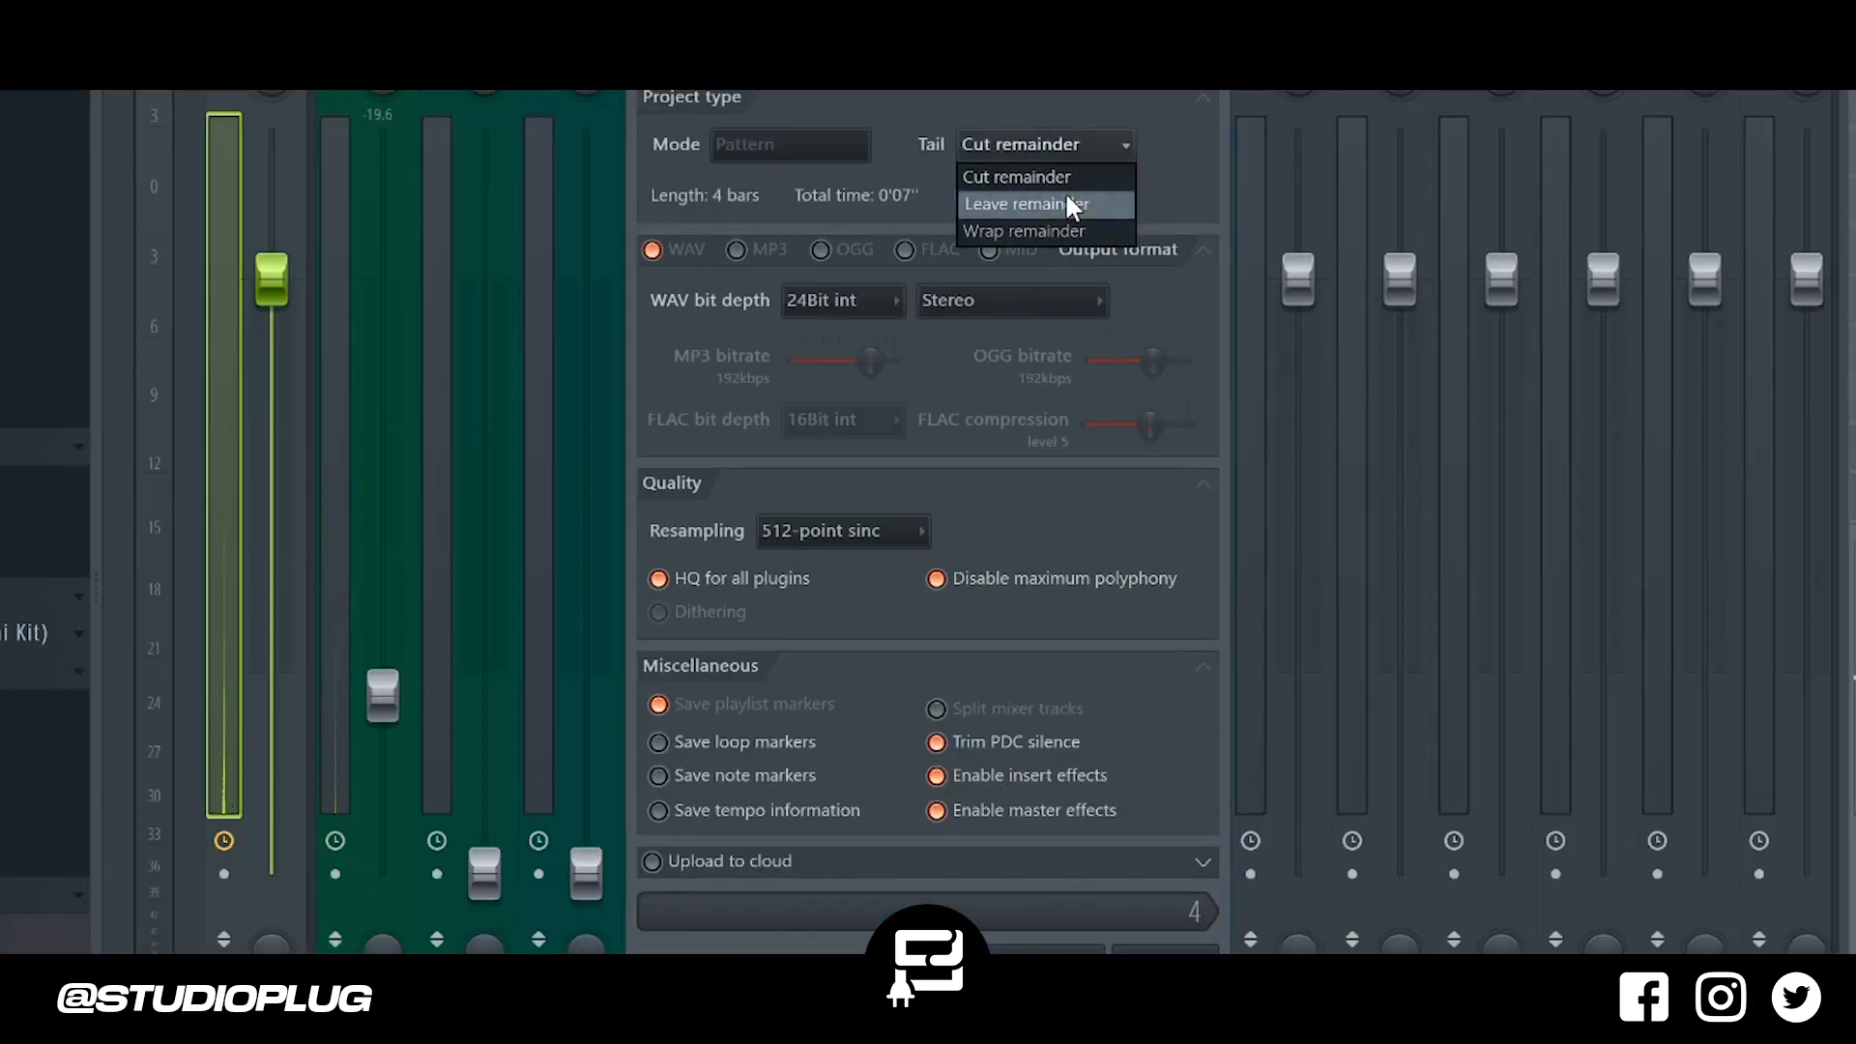
left_click(1029, 285)
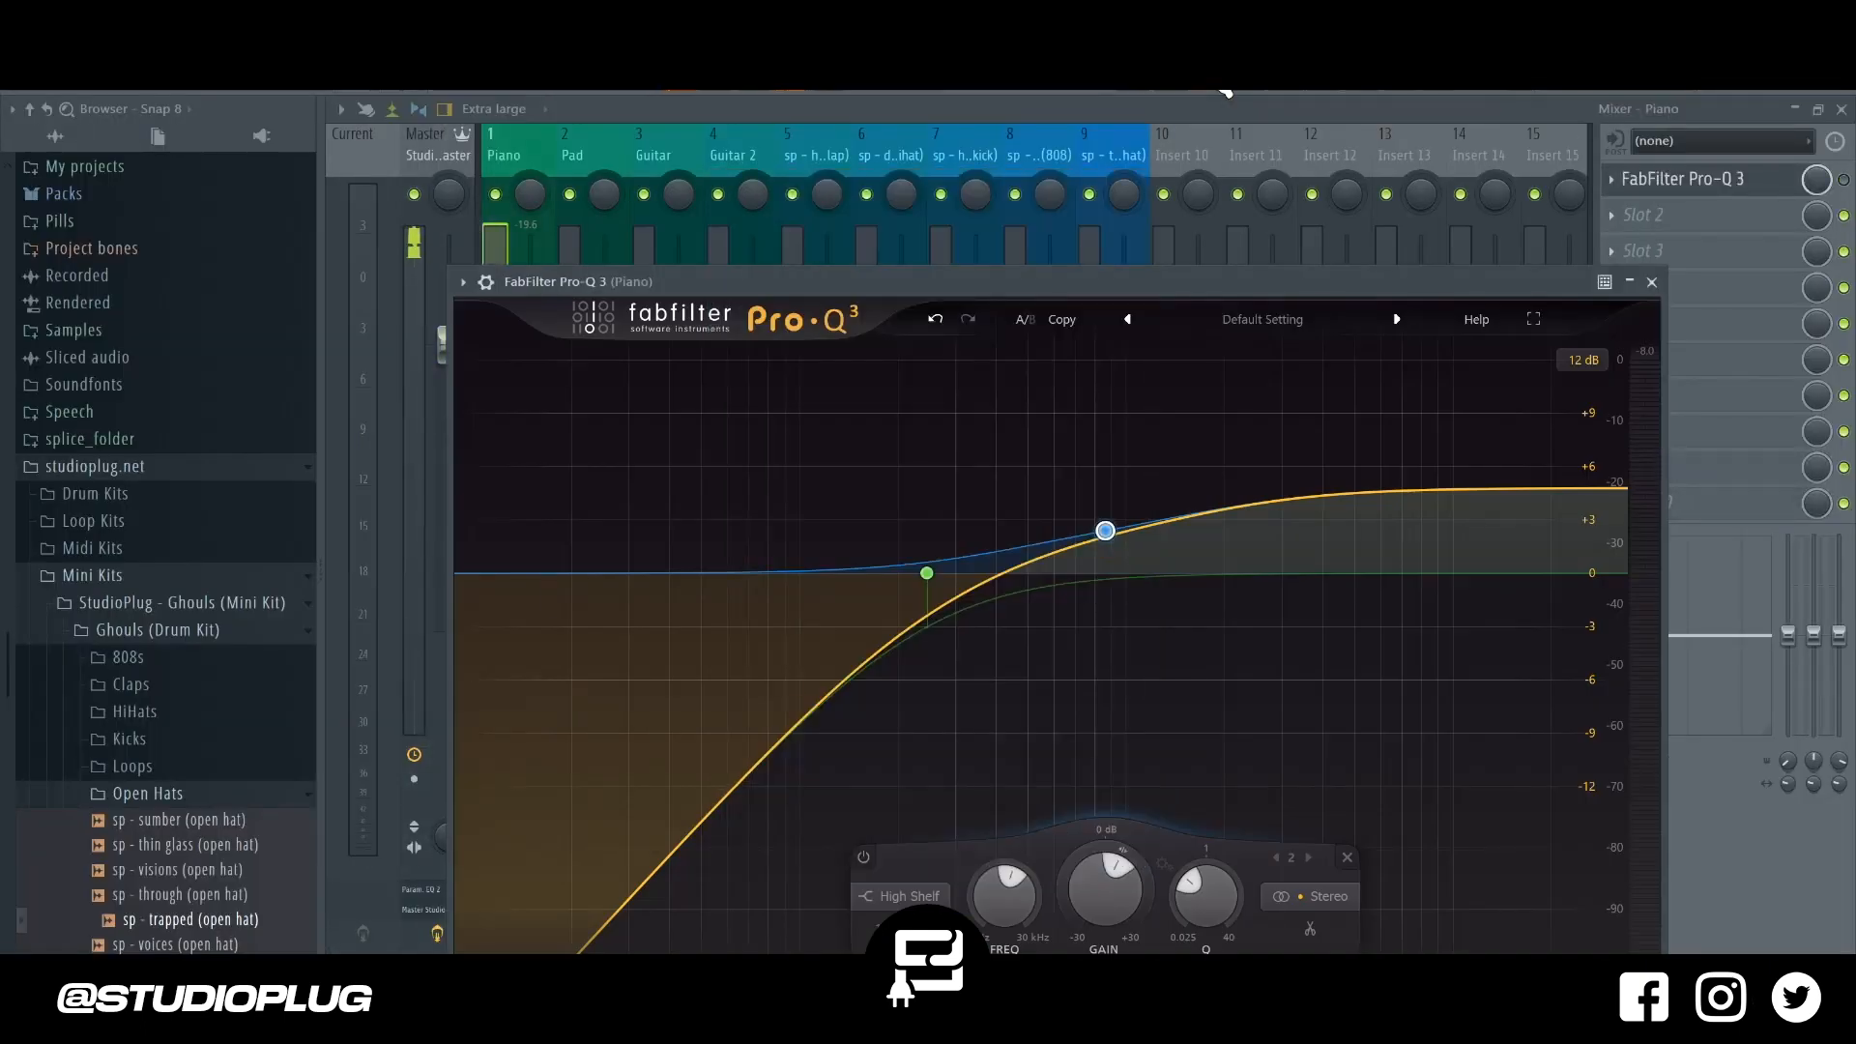
Show all channels in the Channel rack and solo the Pad channel.
key("F6")
left_click(812, 480)
left_click(810, 511)
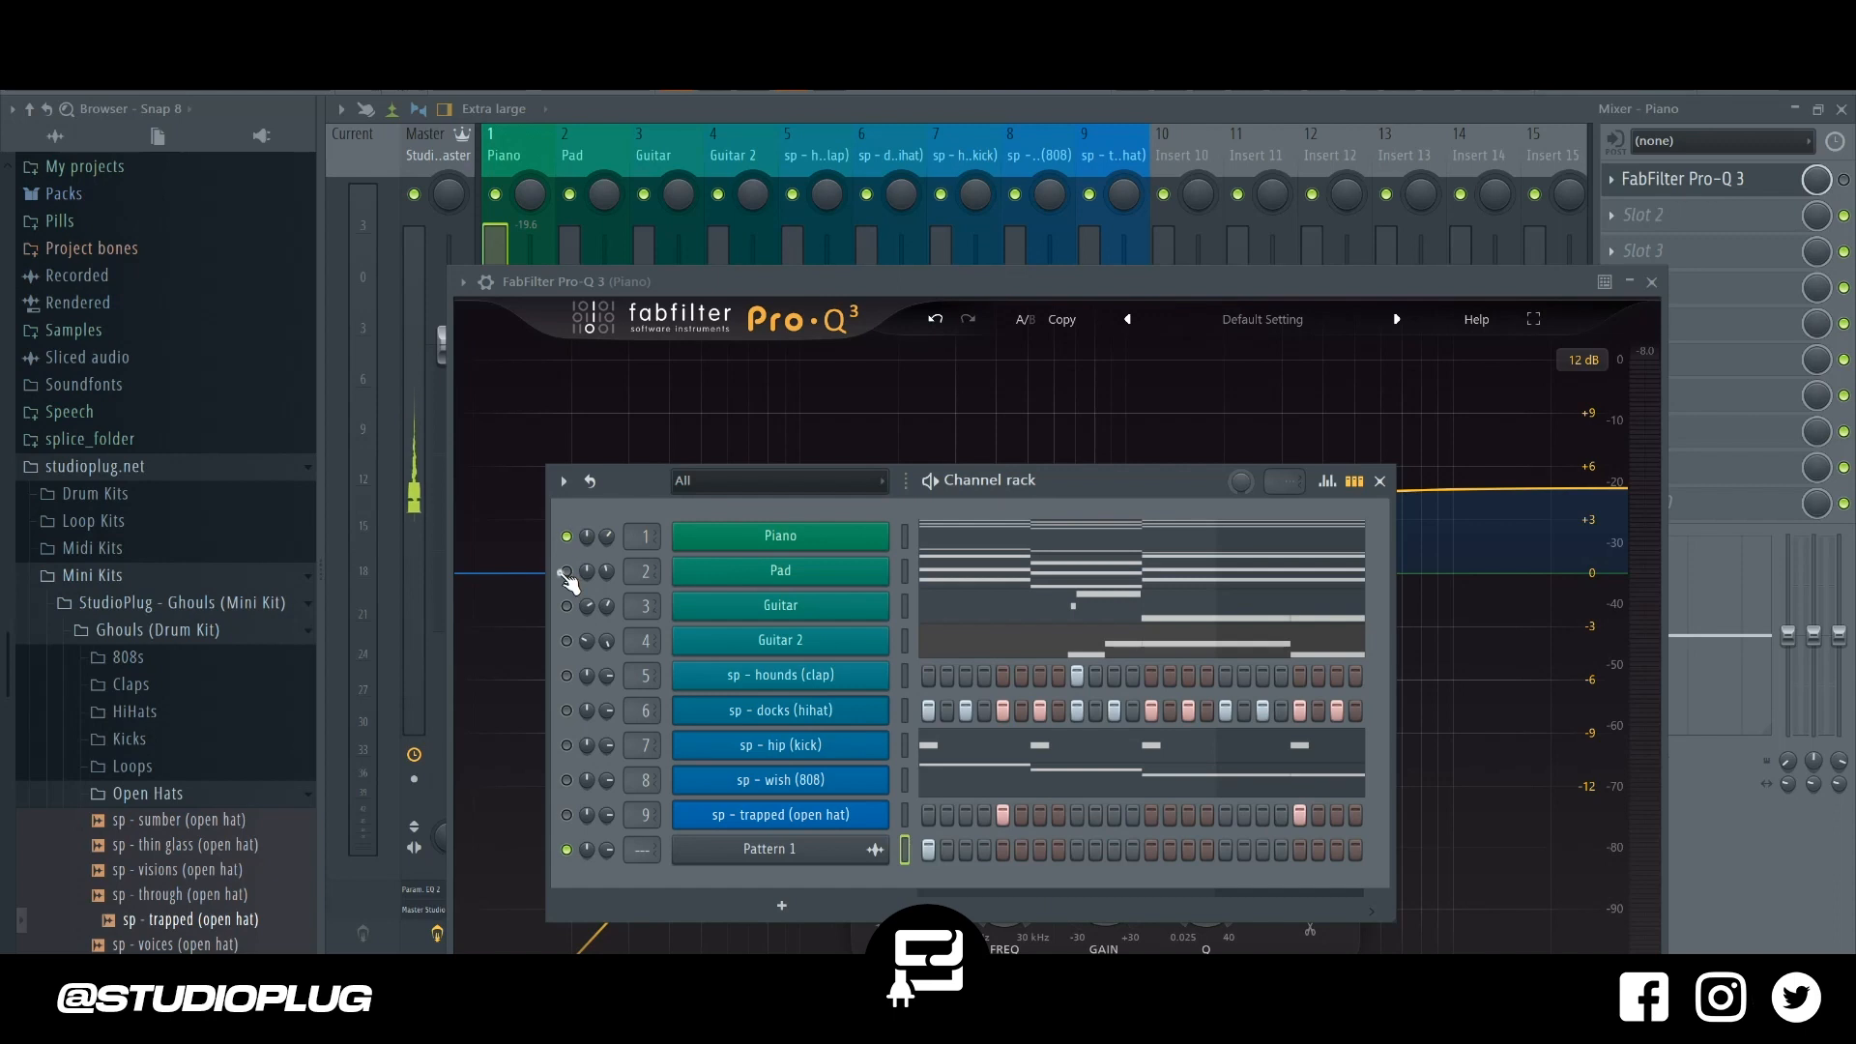
left_click(906, 572)
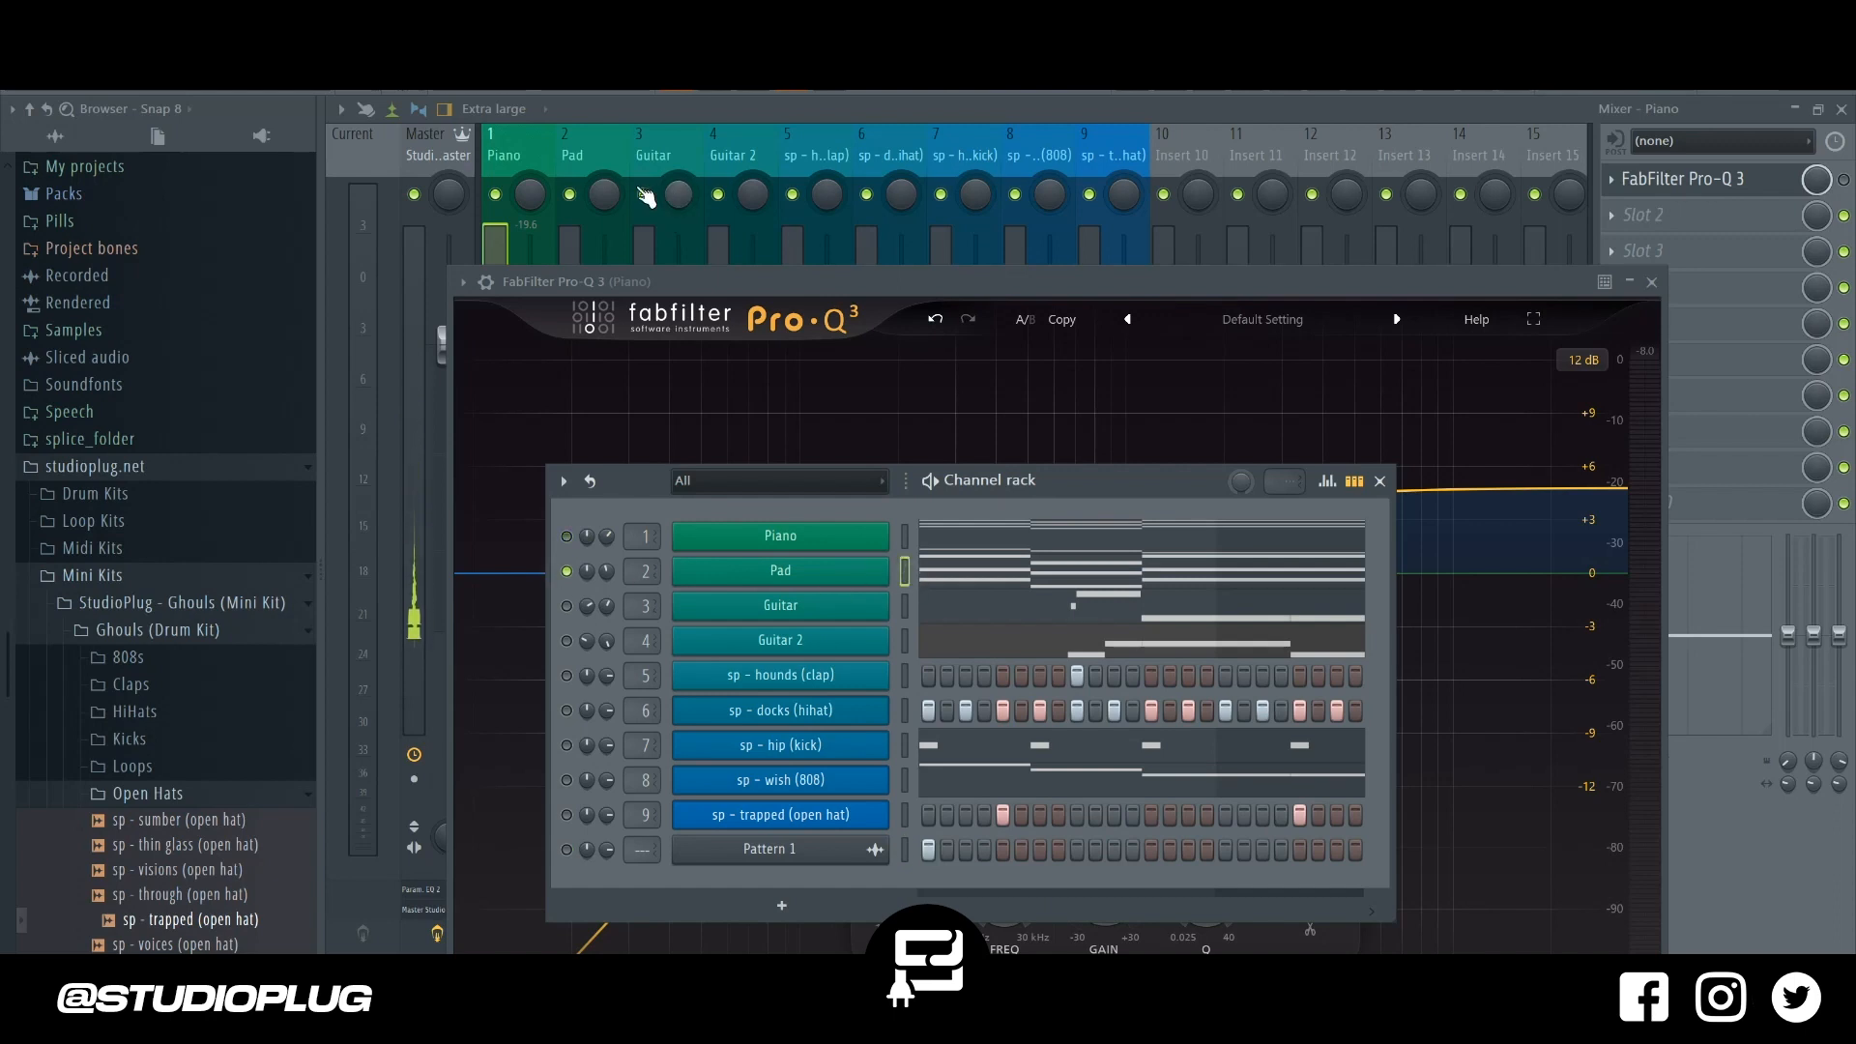
Raise the Pad track's mixer fader to about -17.6 dB.
left_click(583, 147)
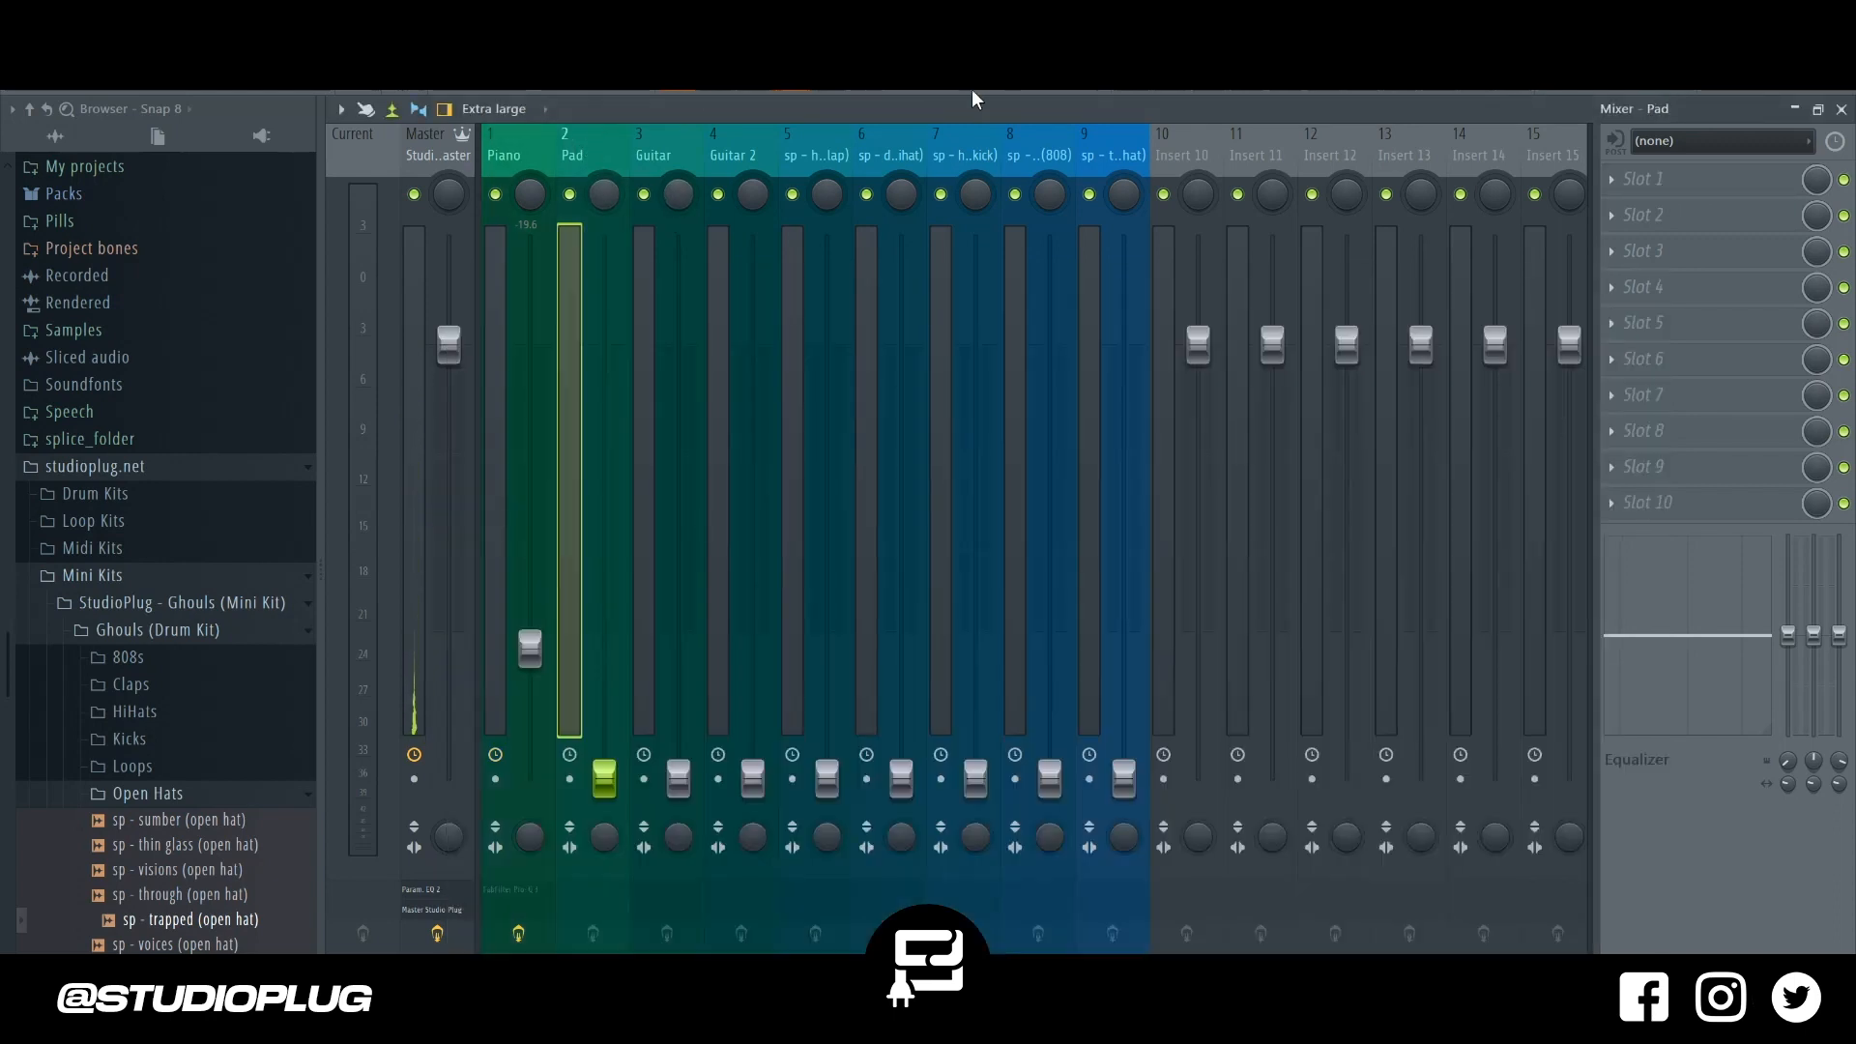
key("F6")
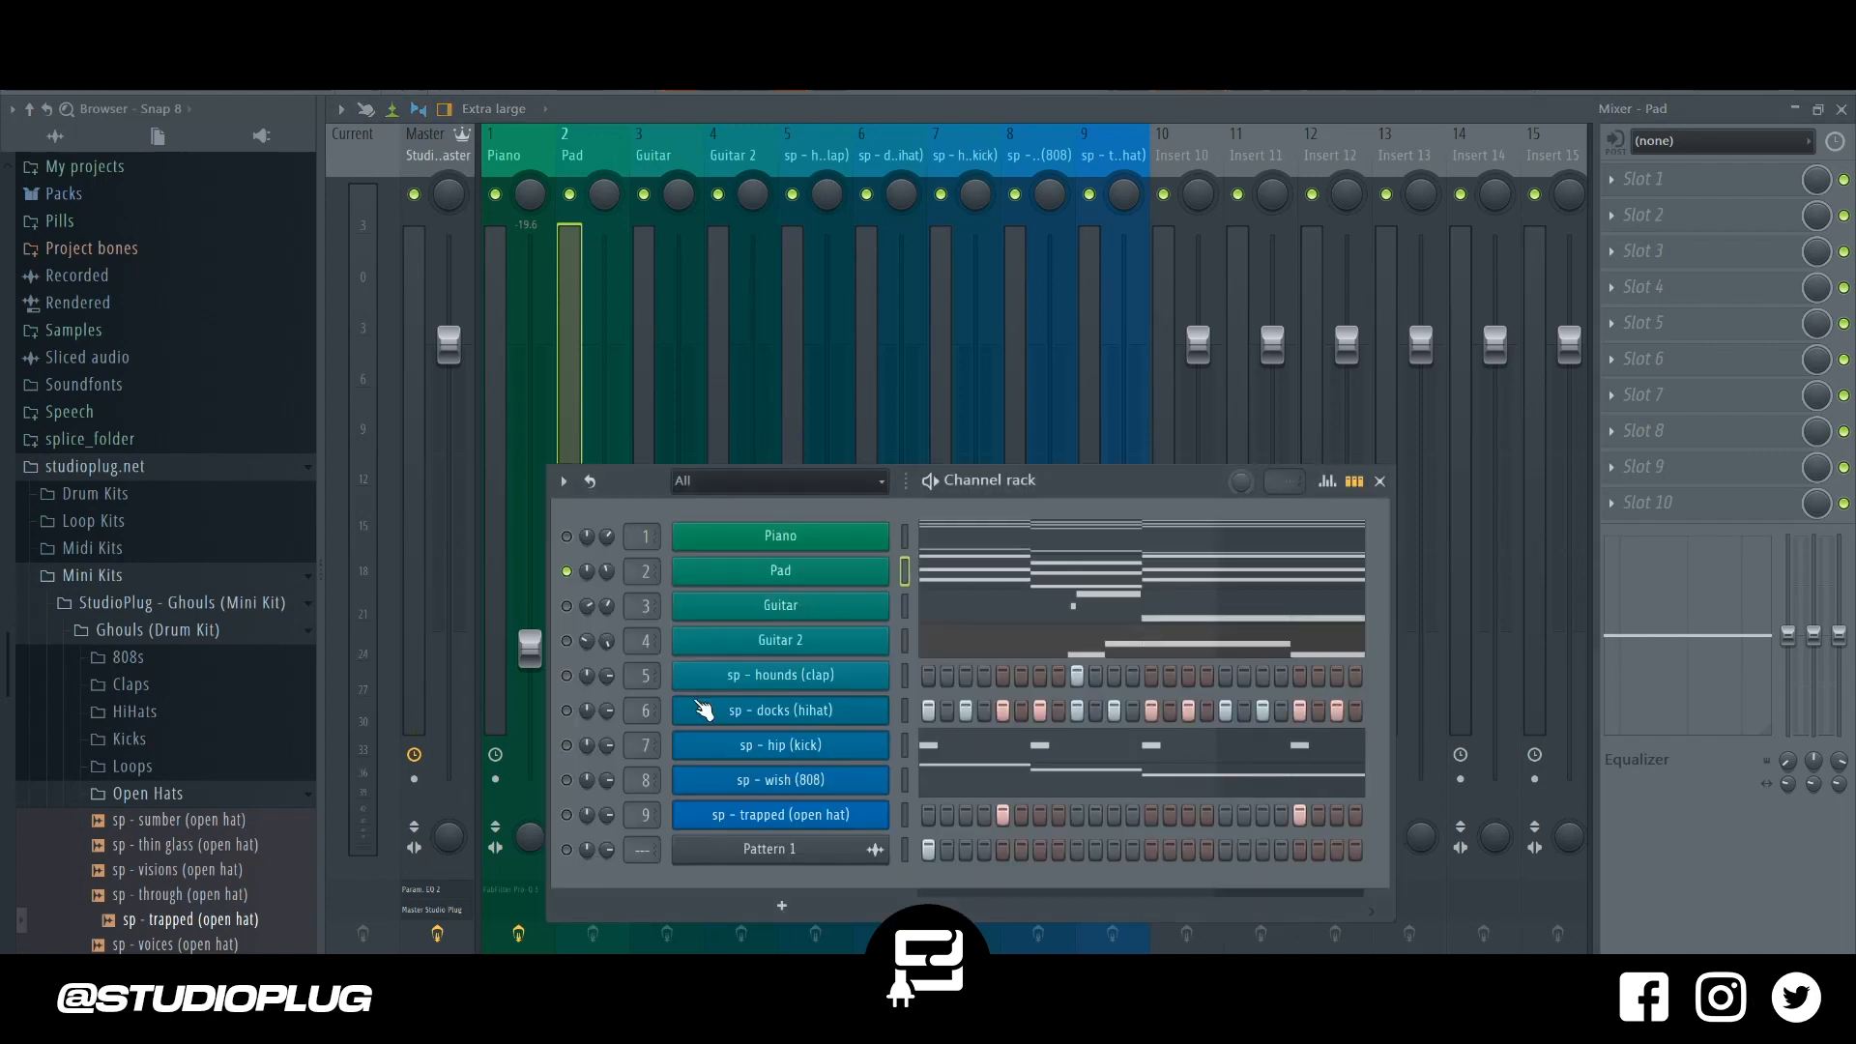
key("F6")
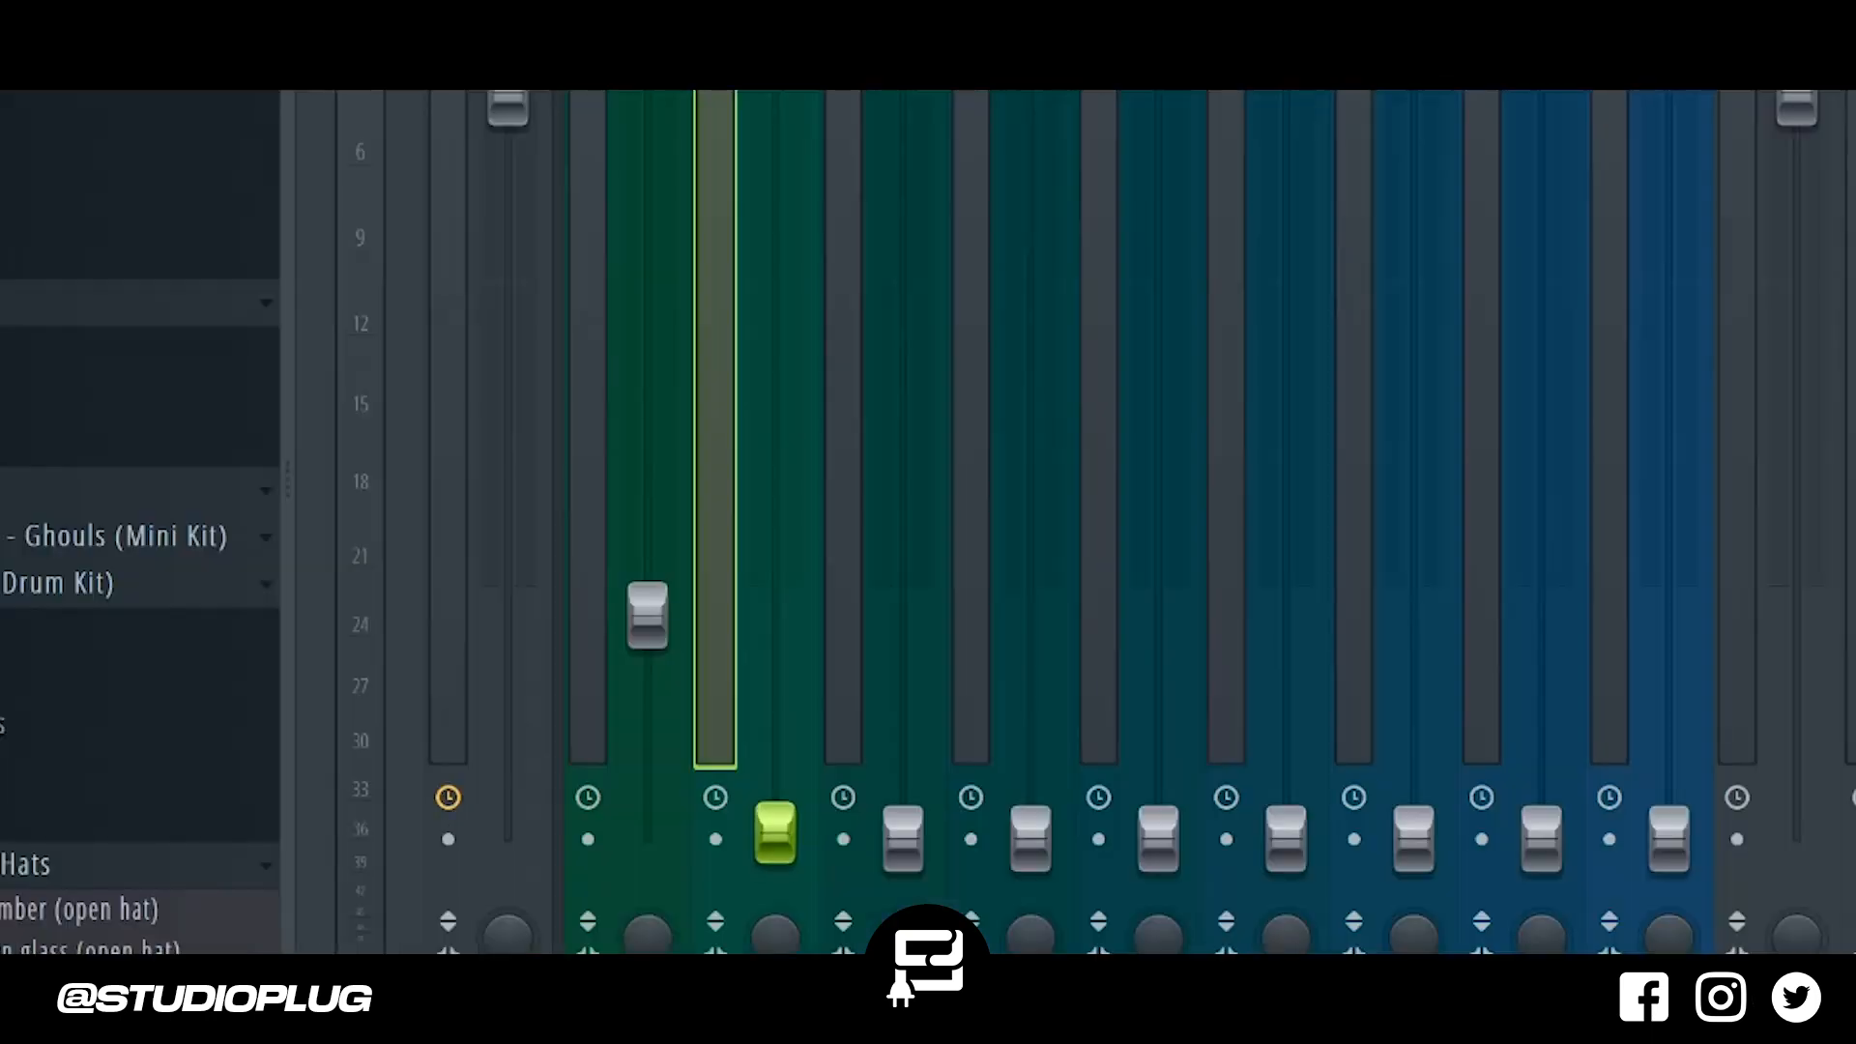
left_click_drag(603, 773, 604, 645)
left_click_drag(775, 610, 775, 577)
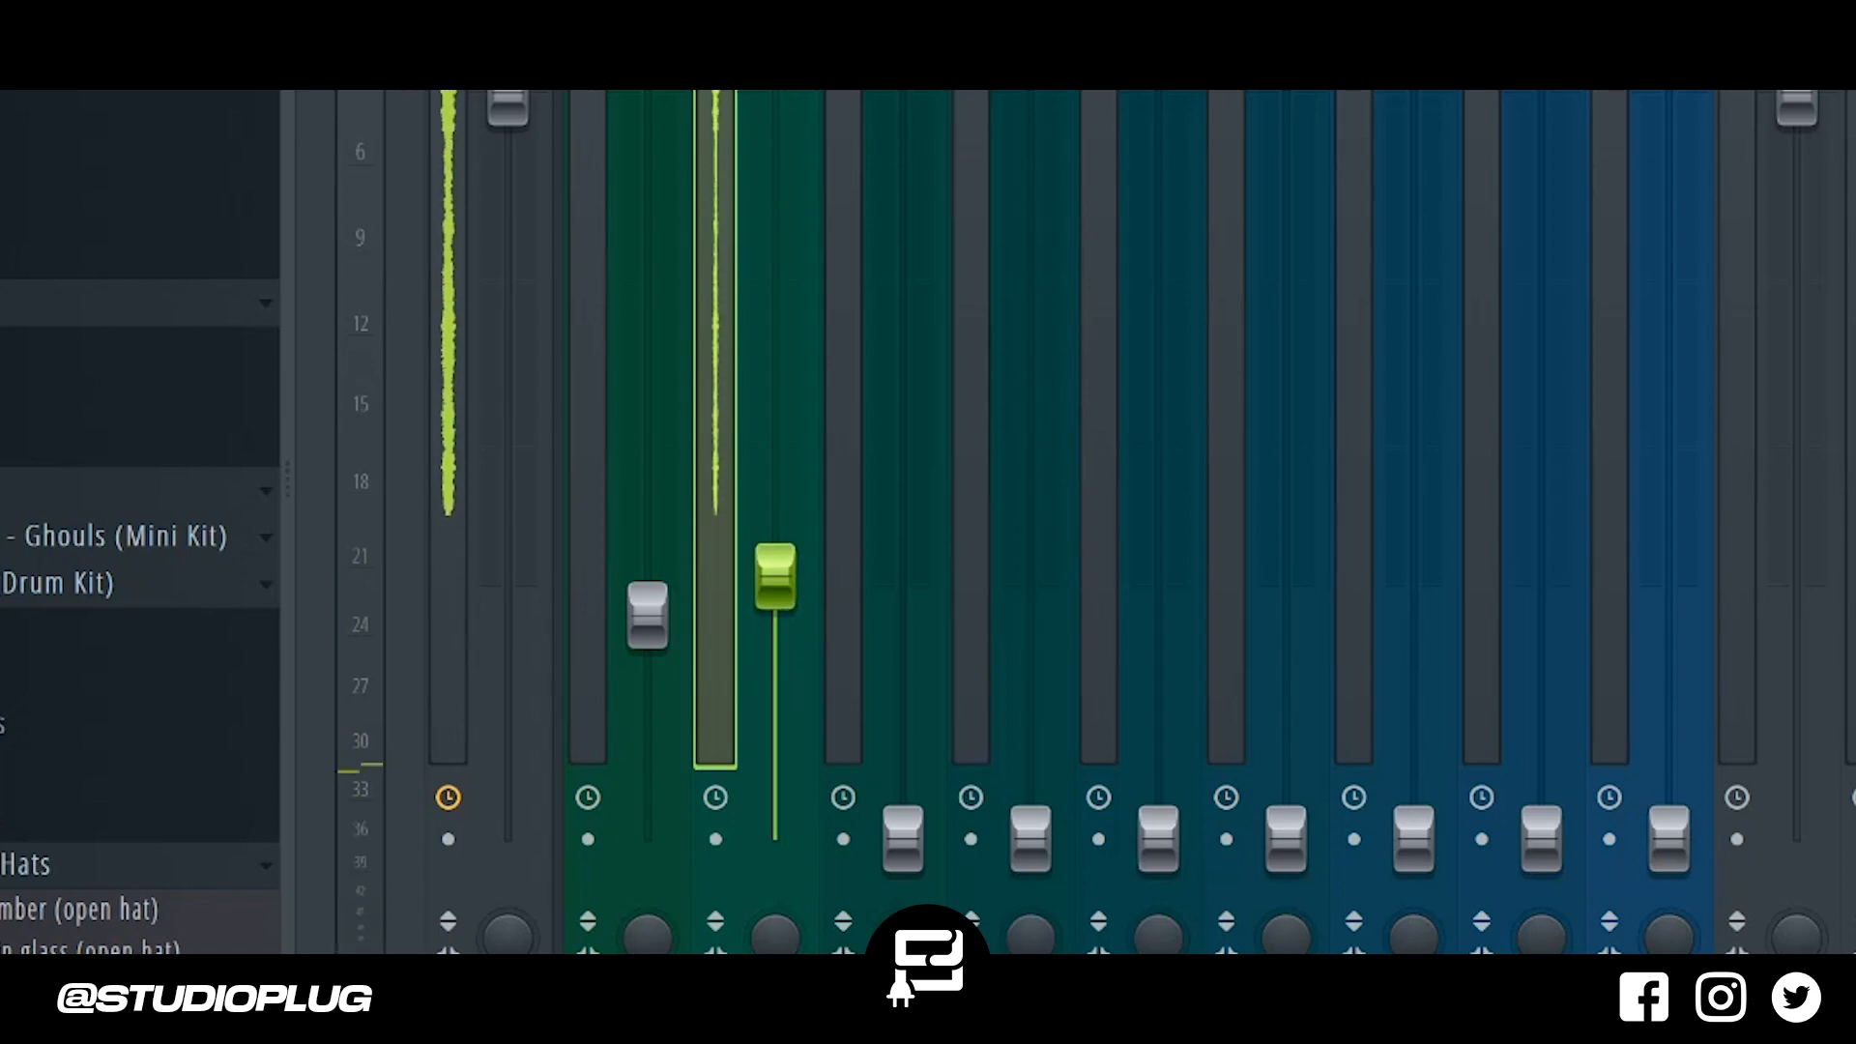
Render the soloed Pad as a 24-bit WAV audio clip with Leave remainder, and show all channels in the rack.
left_click(967, 81)
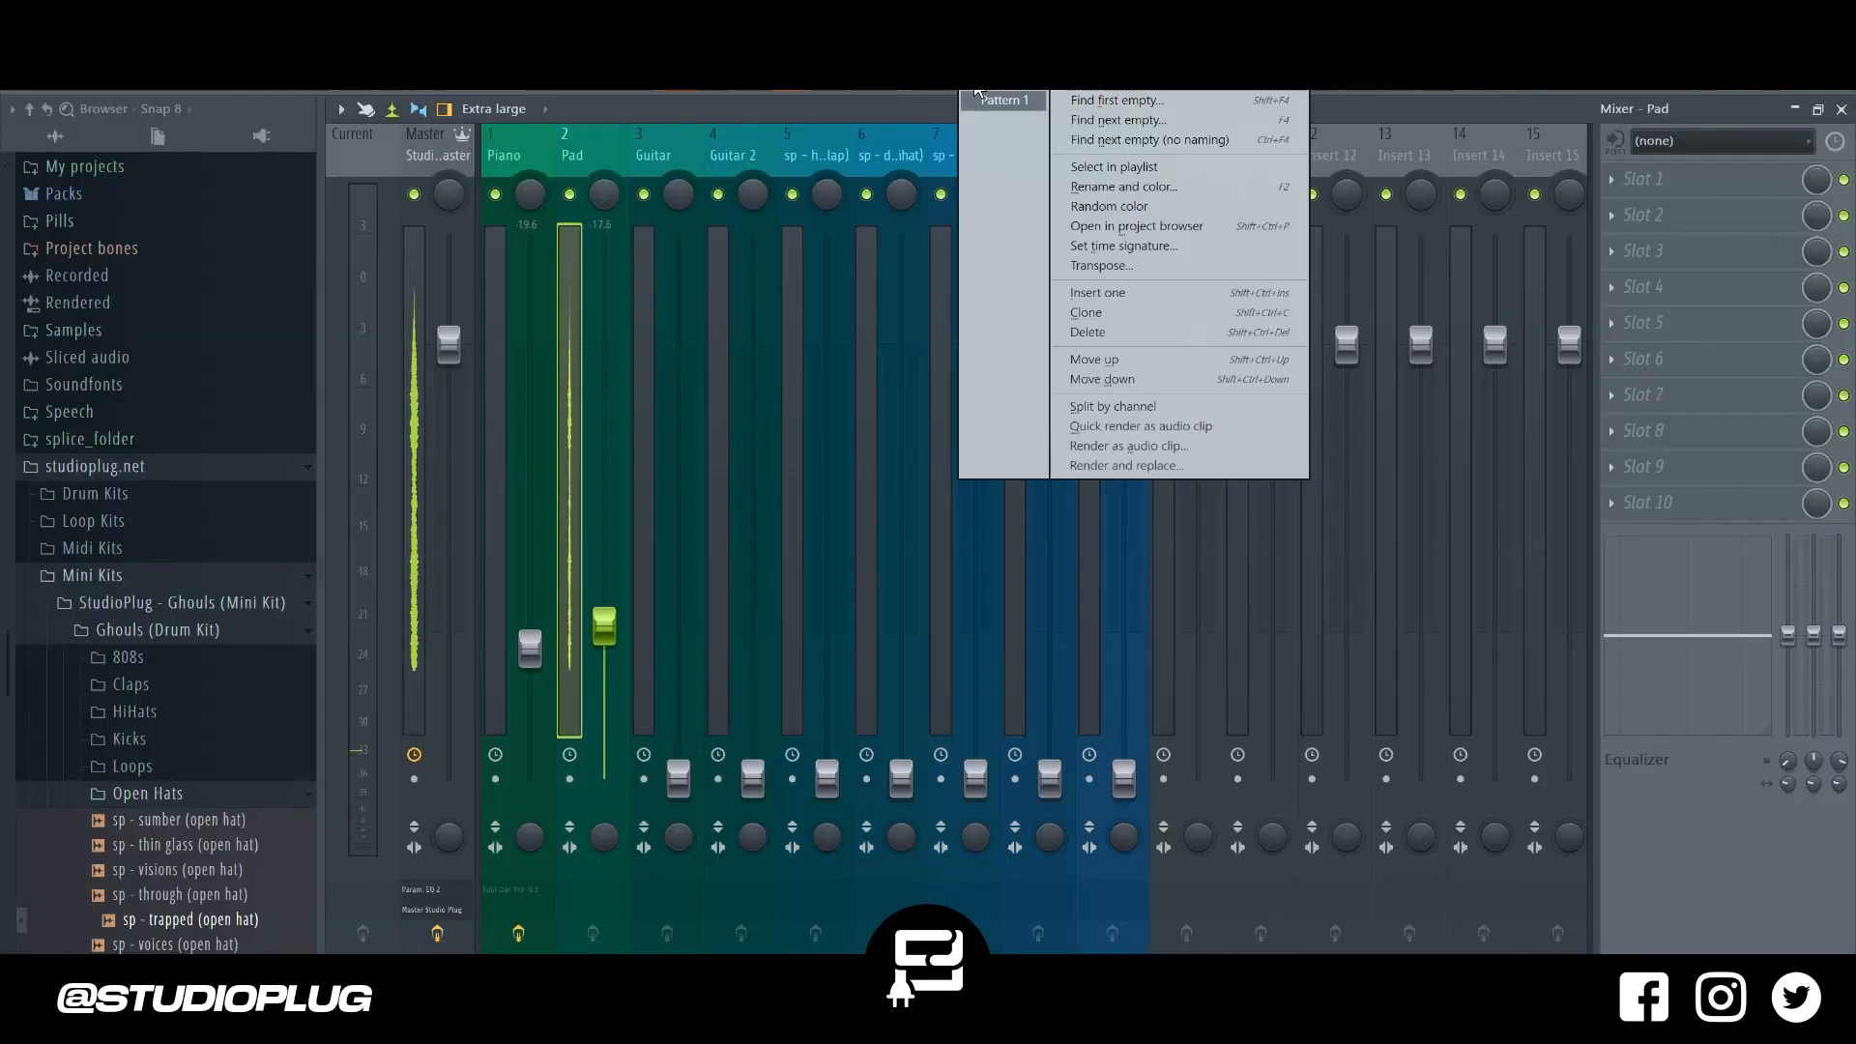
left_click(1146, 426)
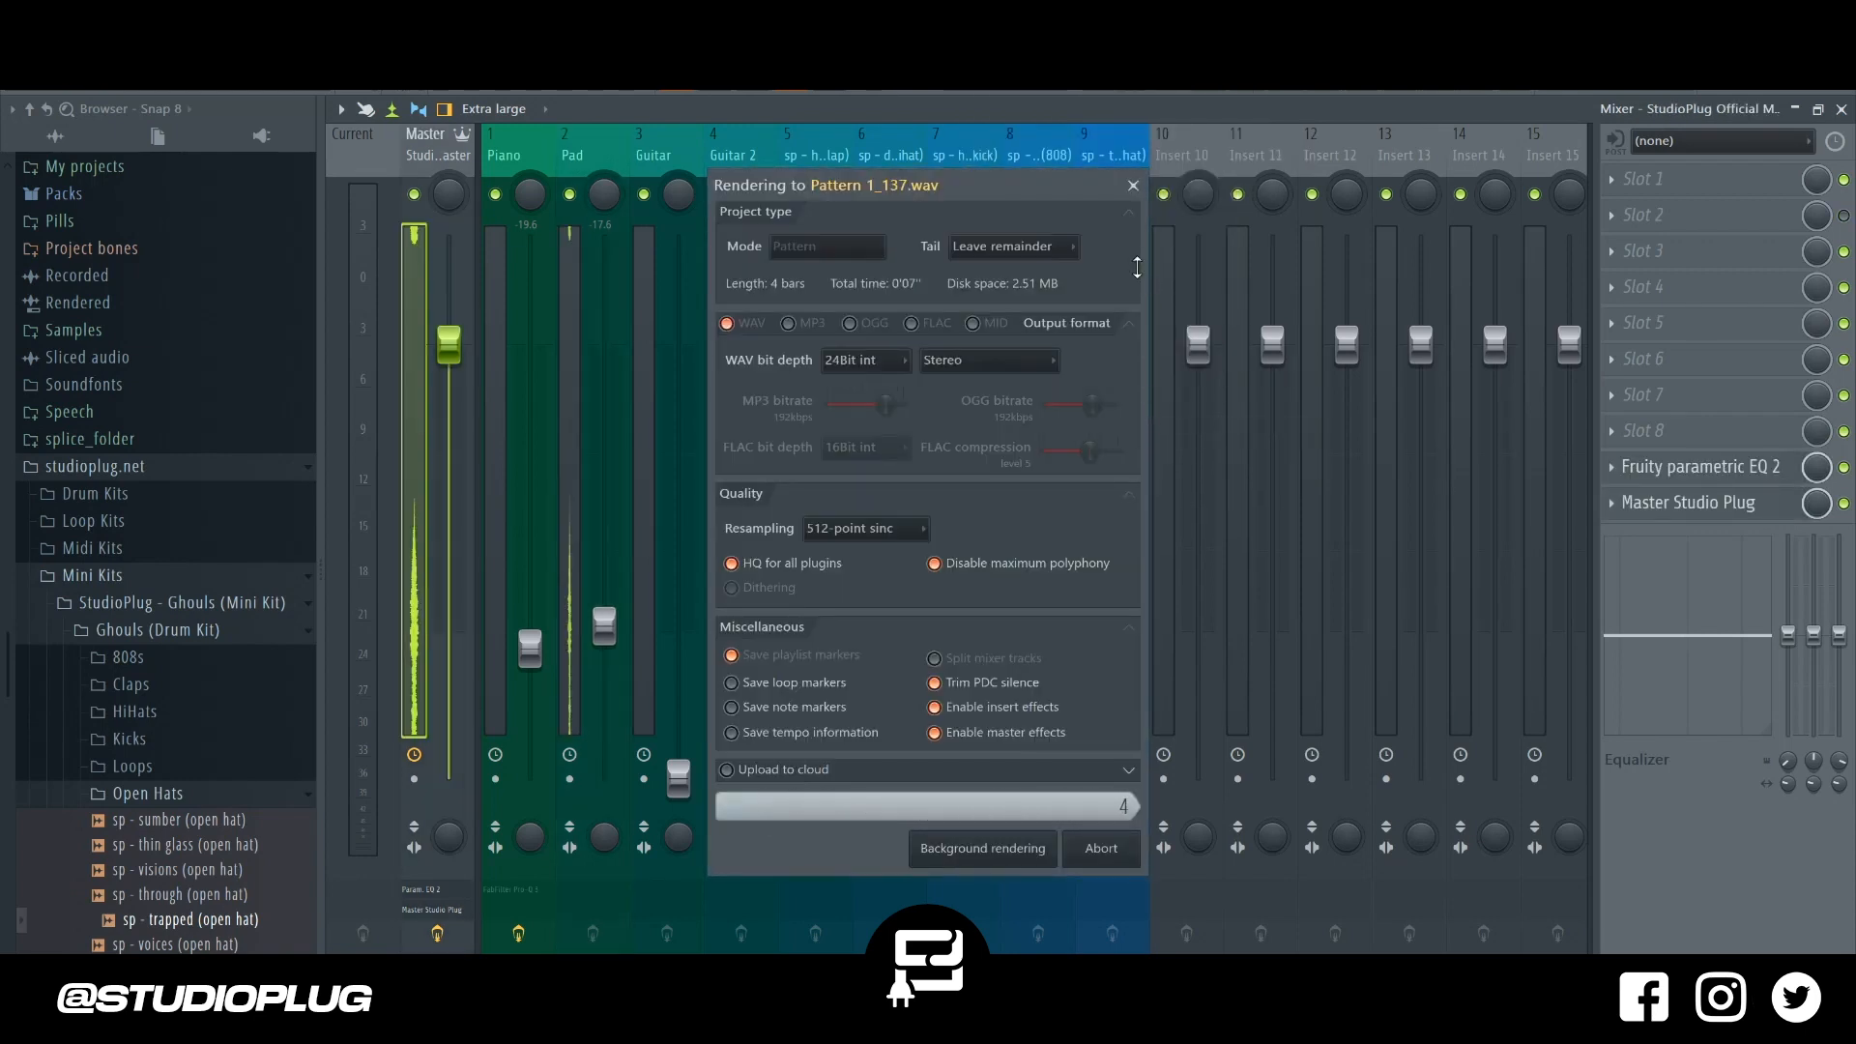
key("F6")
left_click(874, 482)
left_click(843, 507)
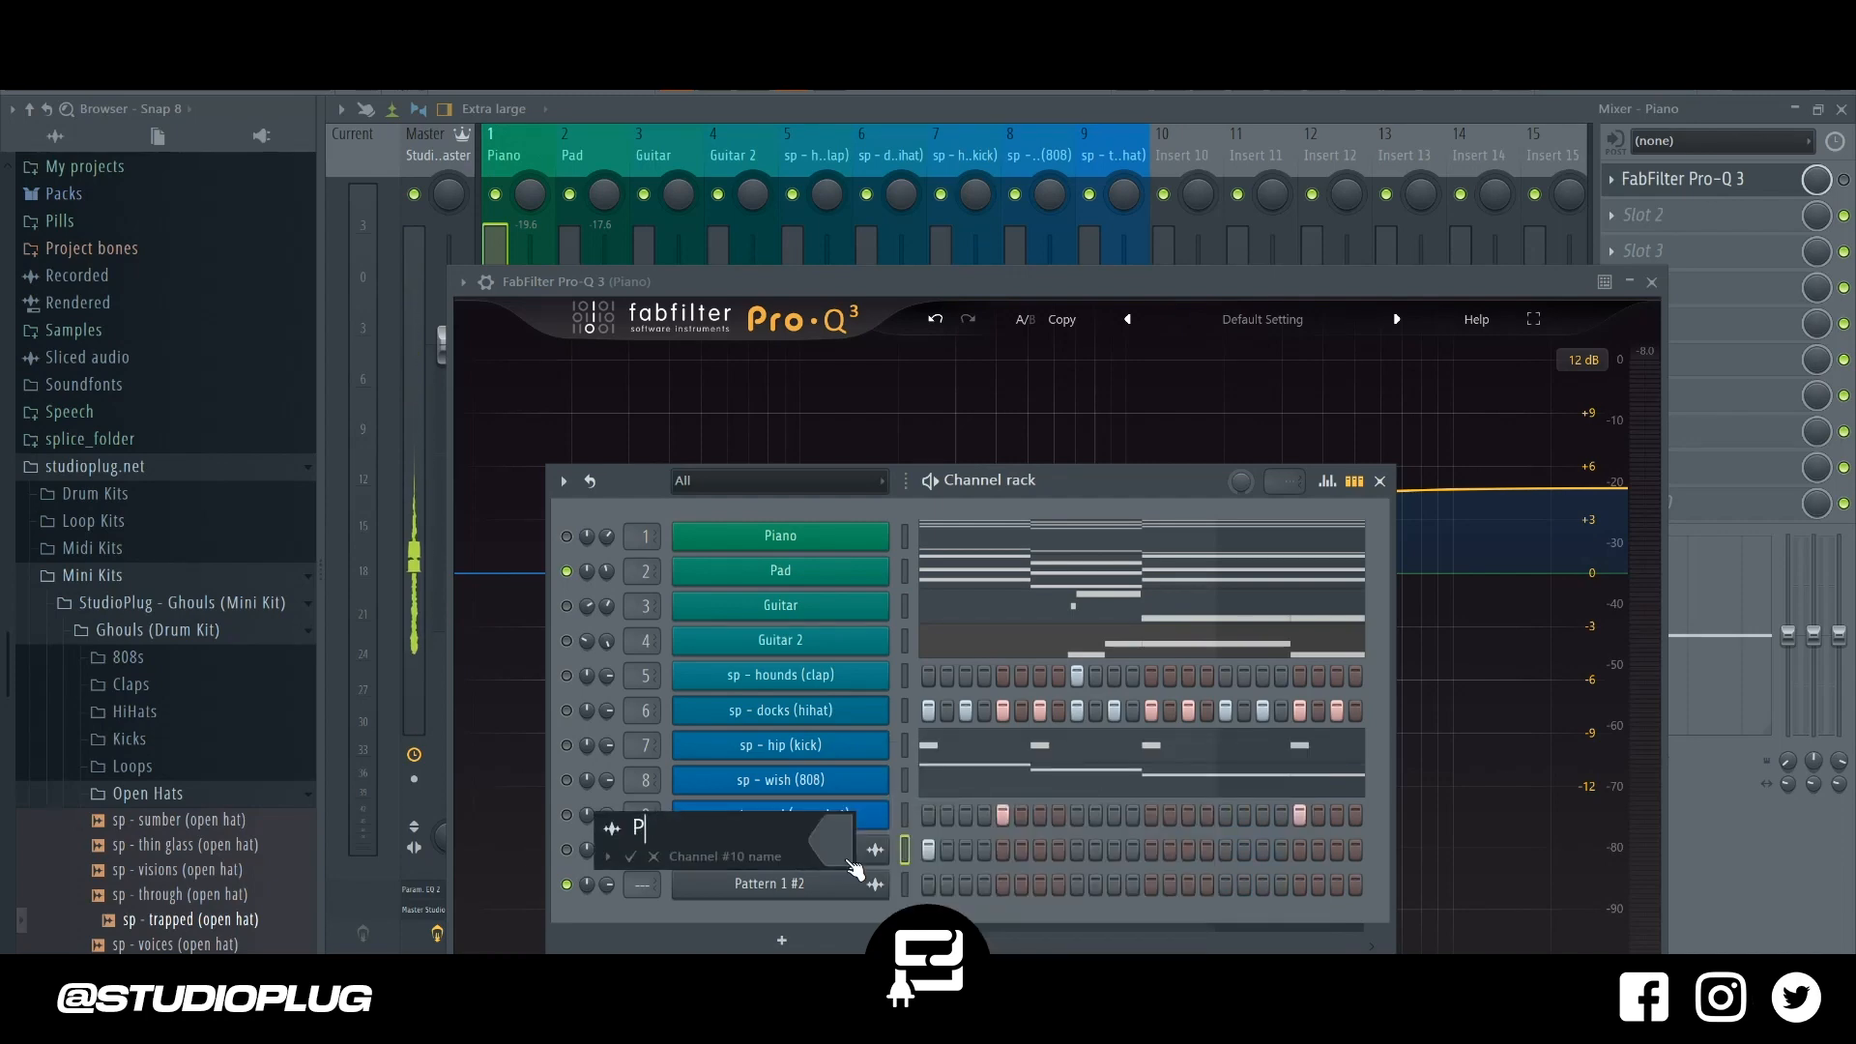
Rename the two rendered audio clip channels as Piano and Guitar.
middle_click(839, 883)
type("Guitar")
key("Return")
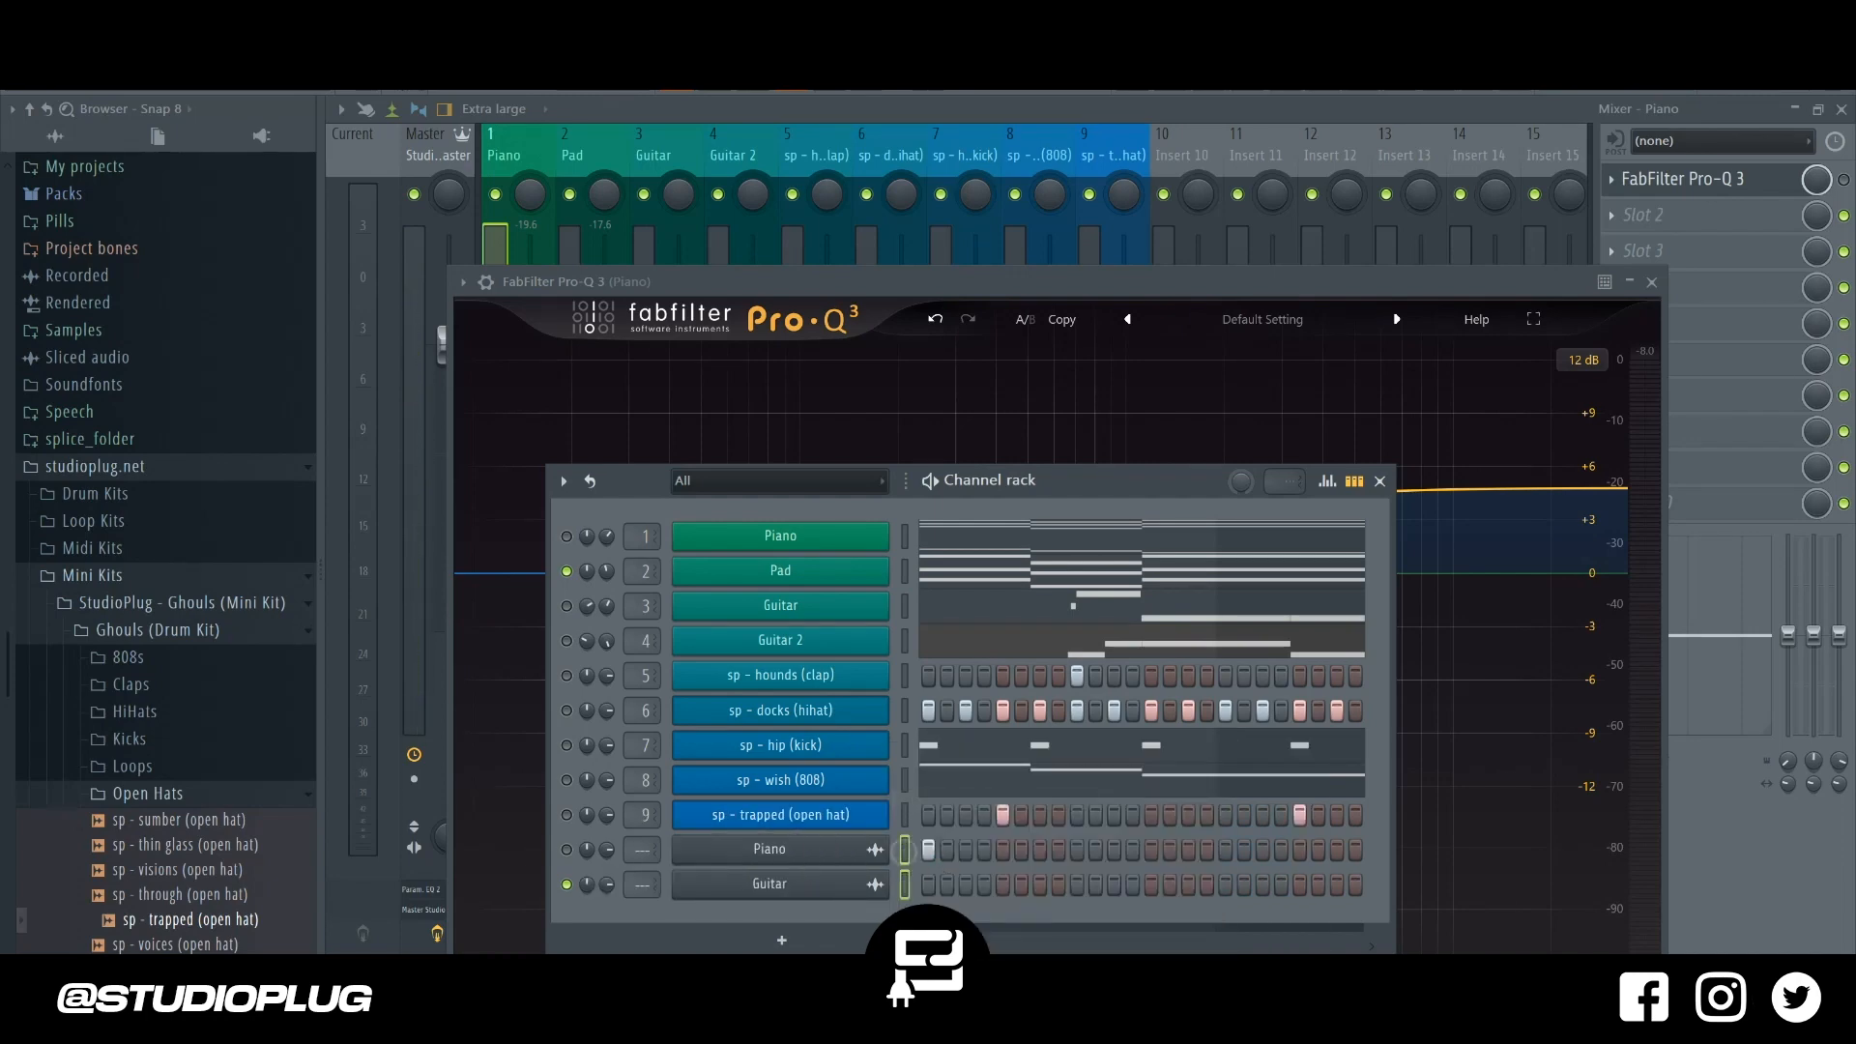
Move the Piano and Guitar audio clip channels directly below the Pad instrument channel in the rack.
key("alt+Up")
key("alt+Up")
key("alt+Up")
key("alt+Up")
key("alt+Up")
key("alt+Up")
key("alt+Up")
key("alt+Up")
key("alt+Up")
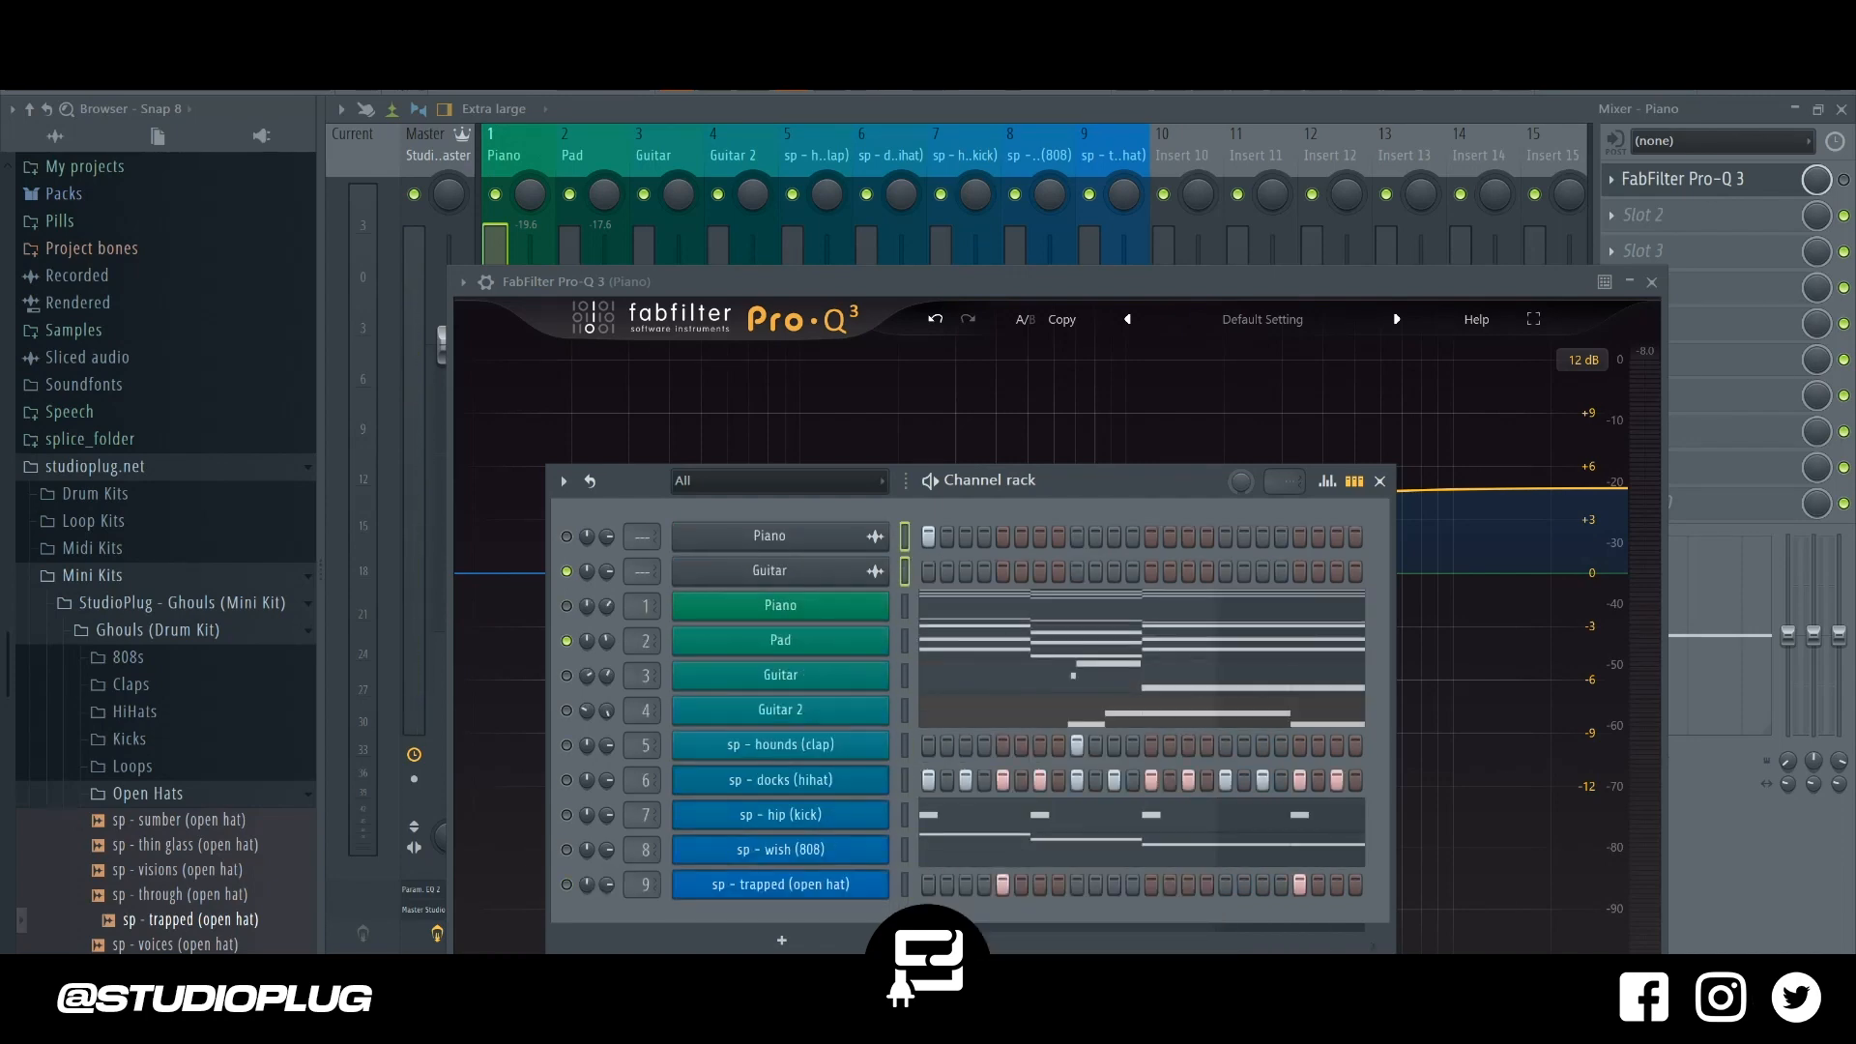
key("alt+Down")
key("alt+Down")
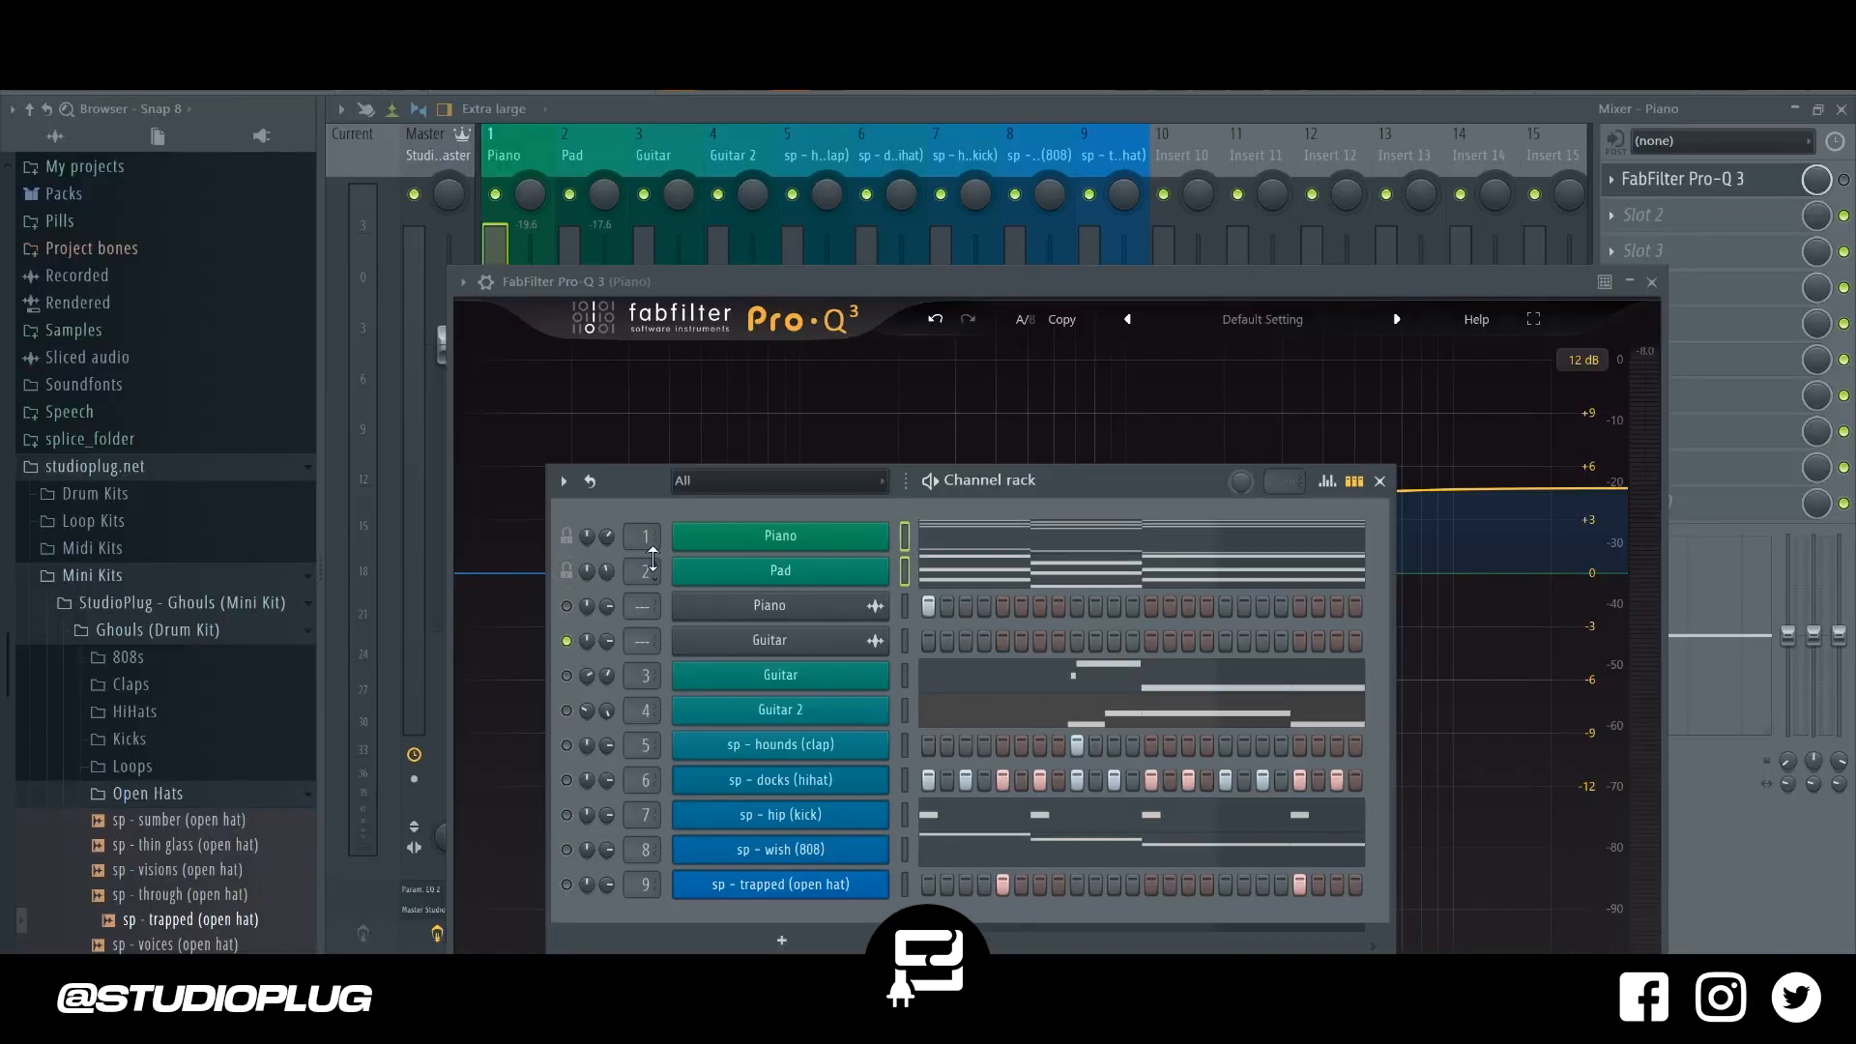
Recolor the Piano audio clip channel green to match the Piano instrument channel.
left_click(906, 564)
left_click(906, 564)
right_click(879, 549)
key("Escape")
right_click(845, 615)
left_click(837, 609)
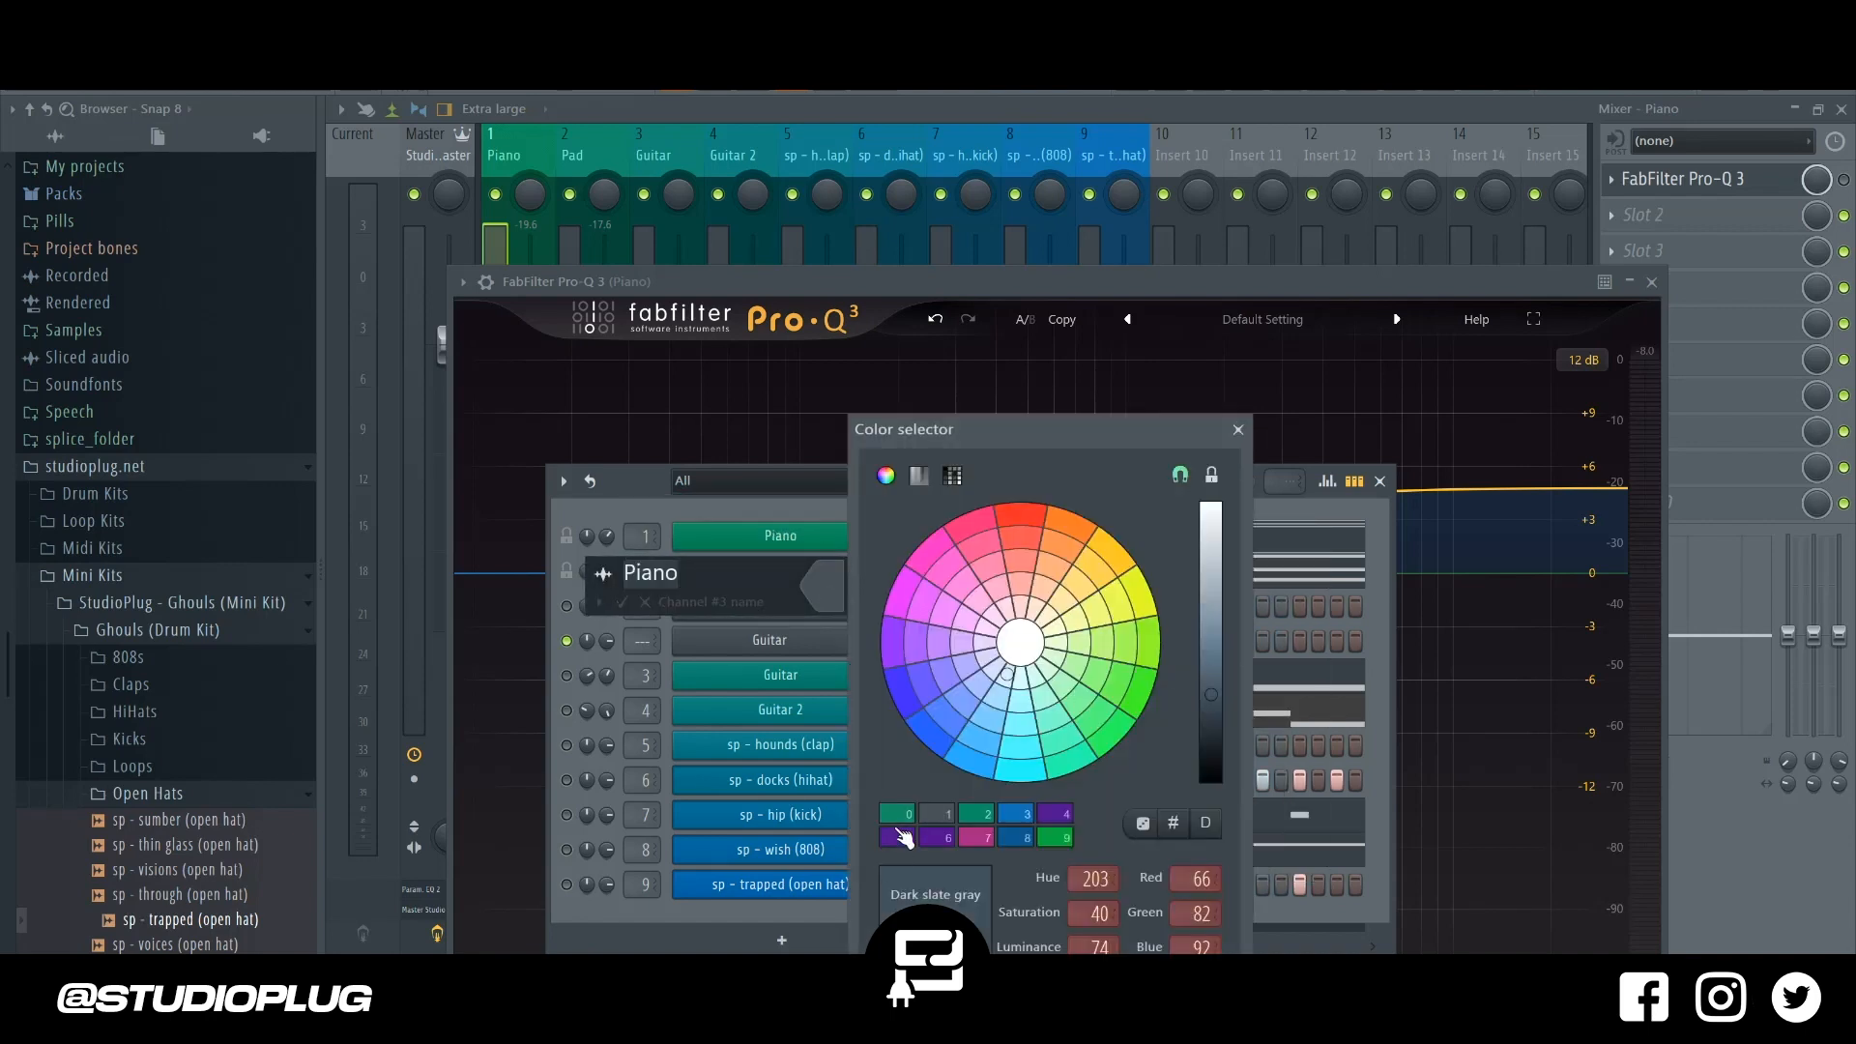
key("Return")
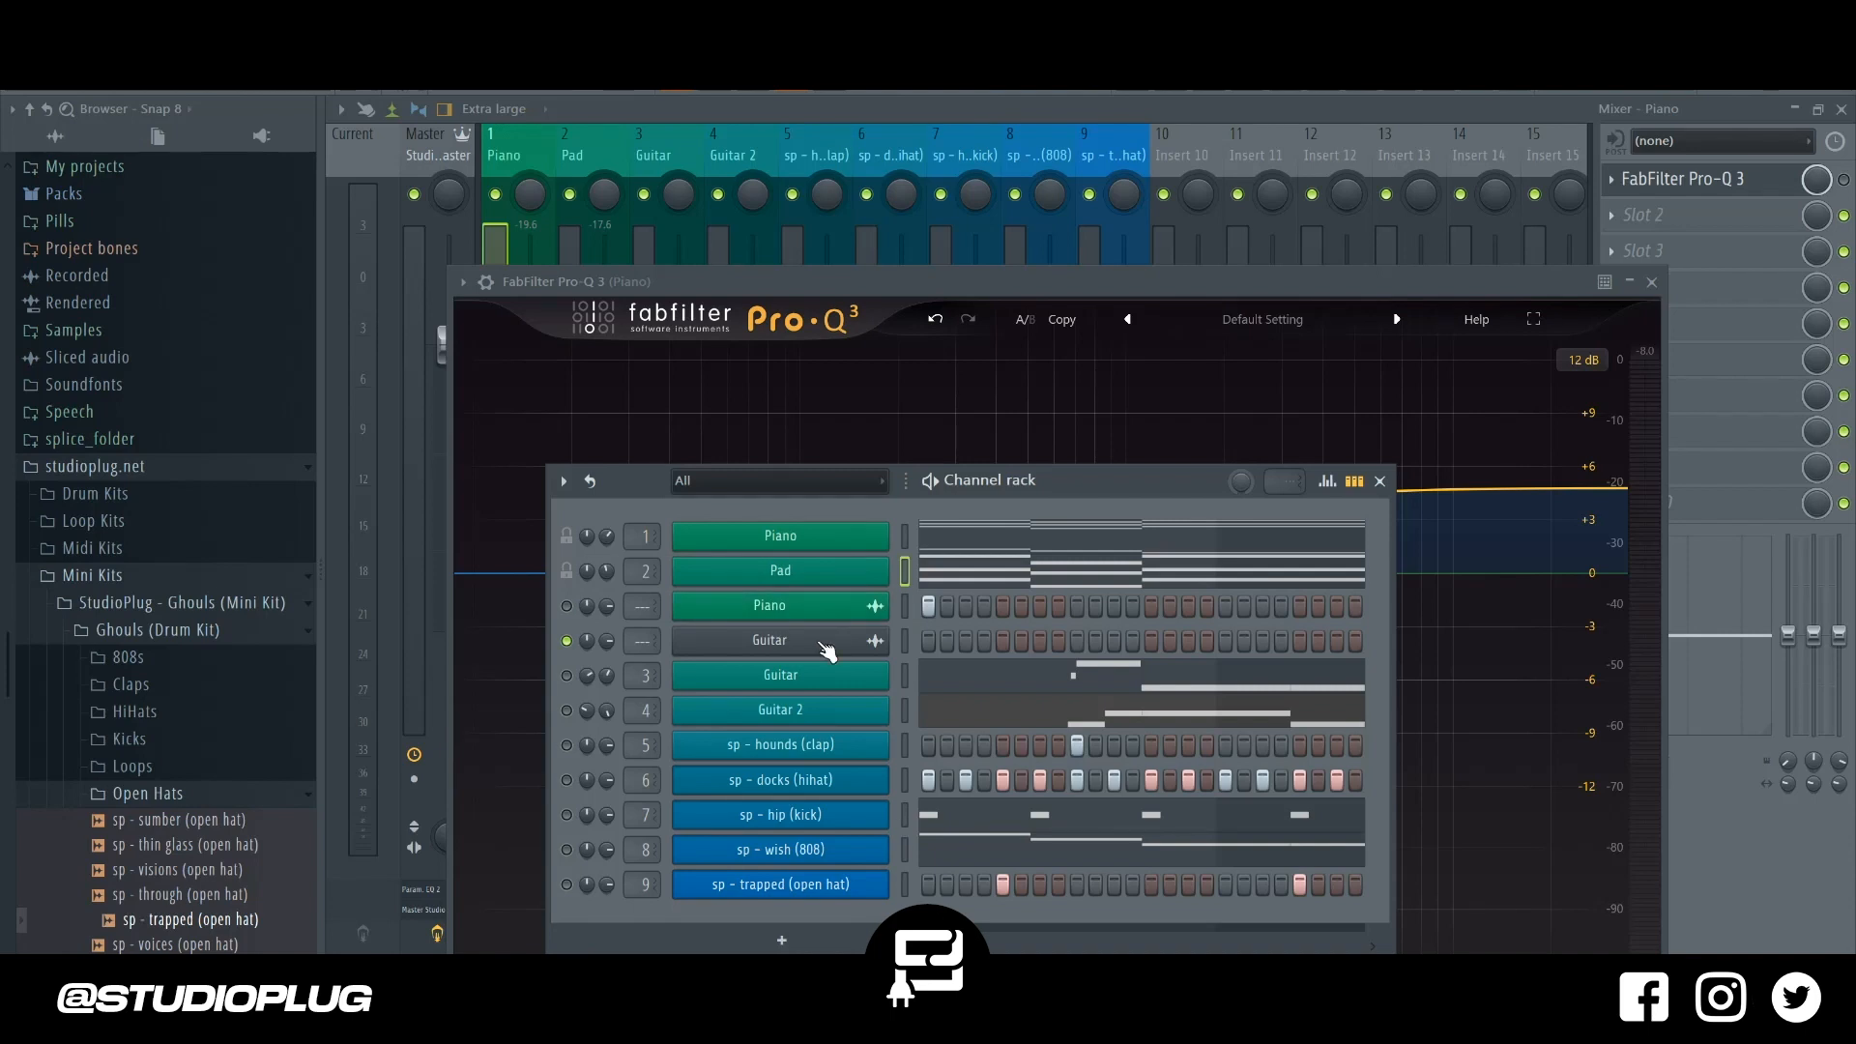
Rename the Guitar audio clip channel as Pad and color it sea green.
key("F2")
type("Pad")
key("Return")
key("F2")
left_click(916, 813)
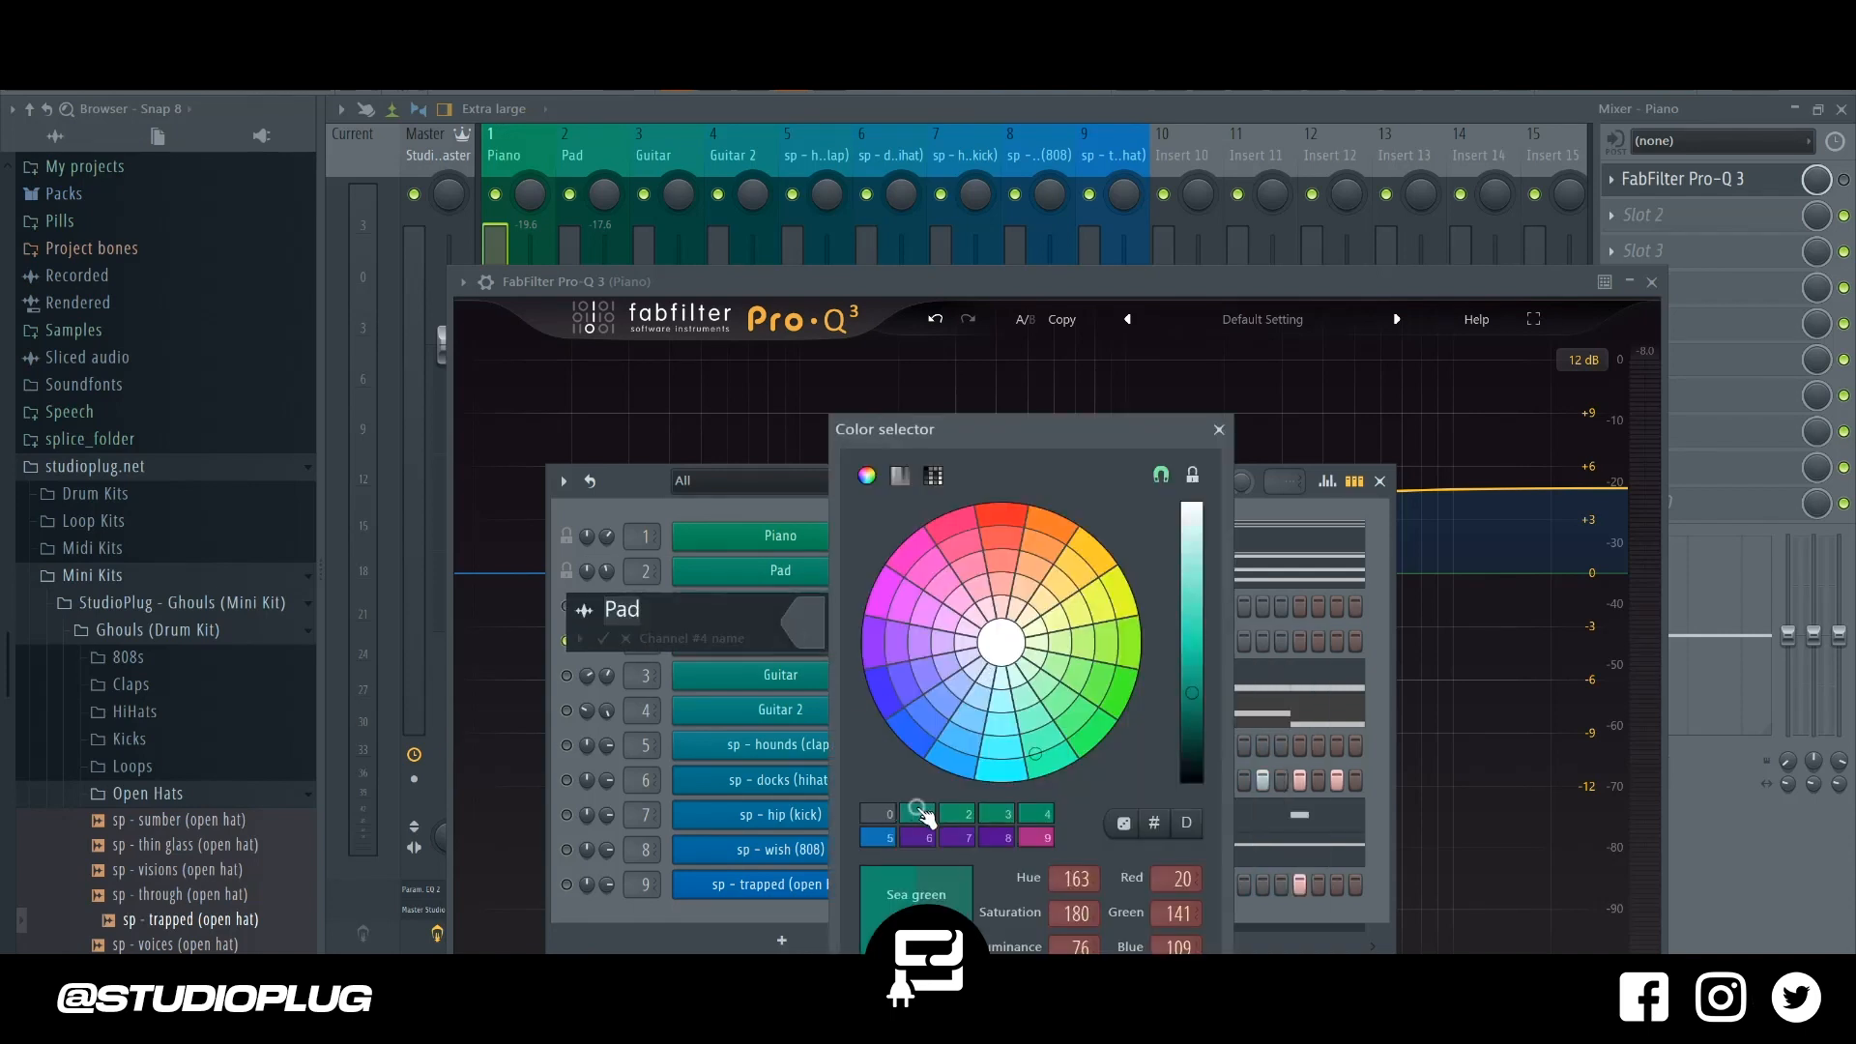
key("Return")
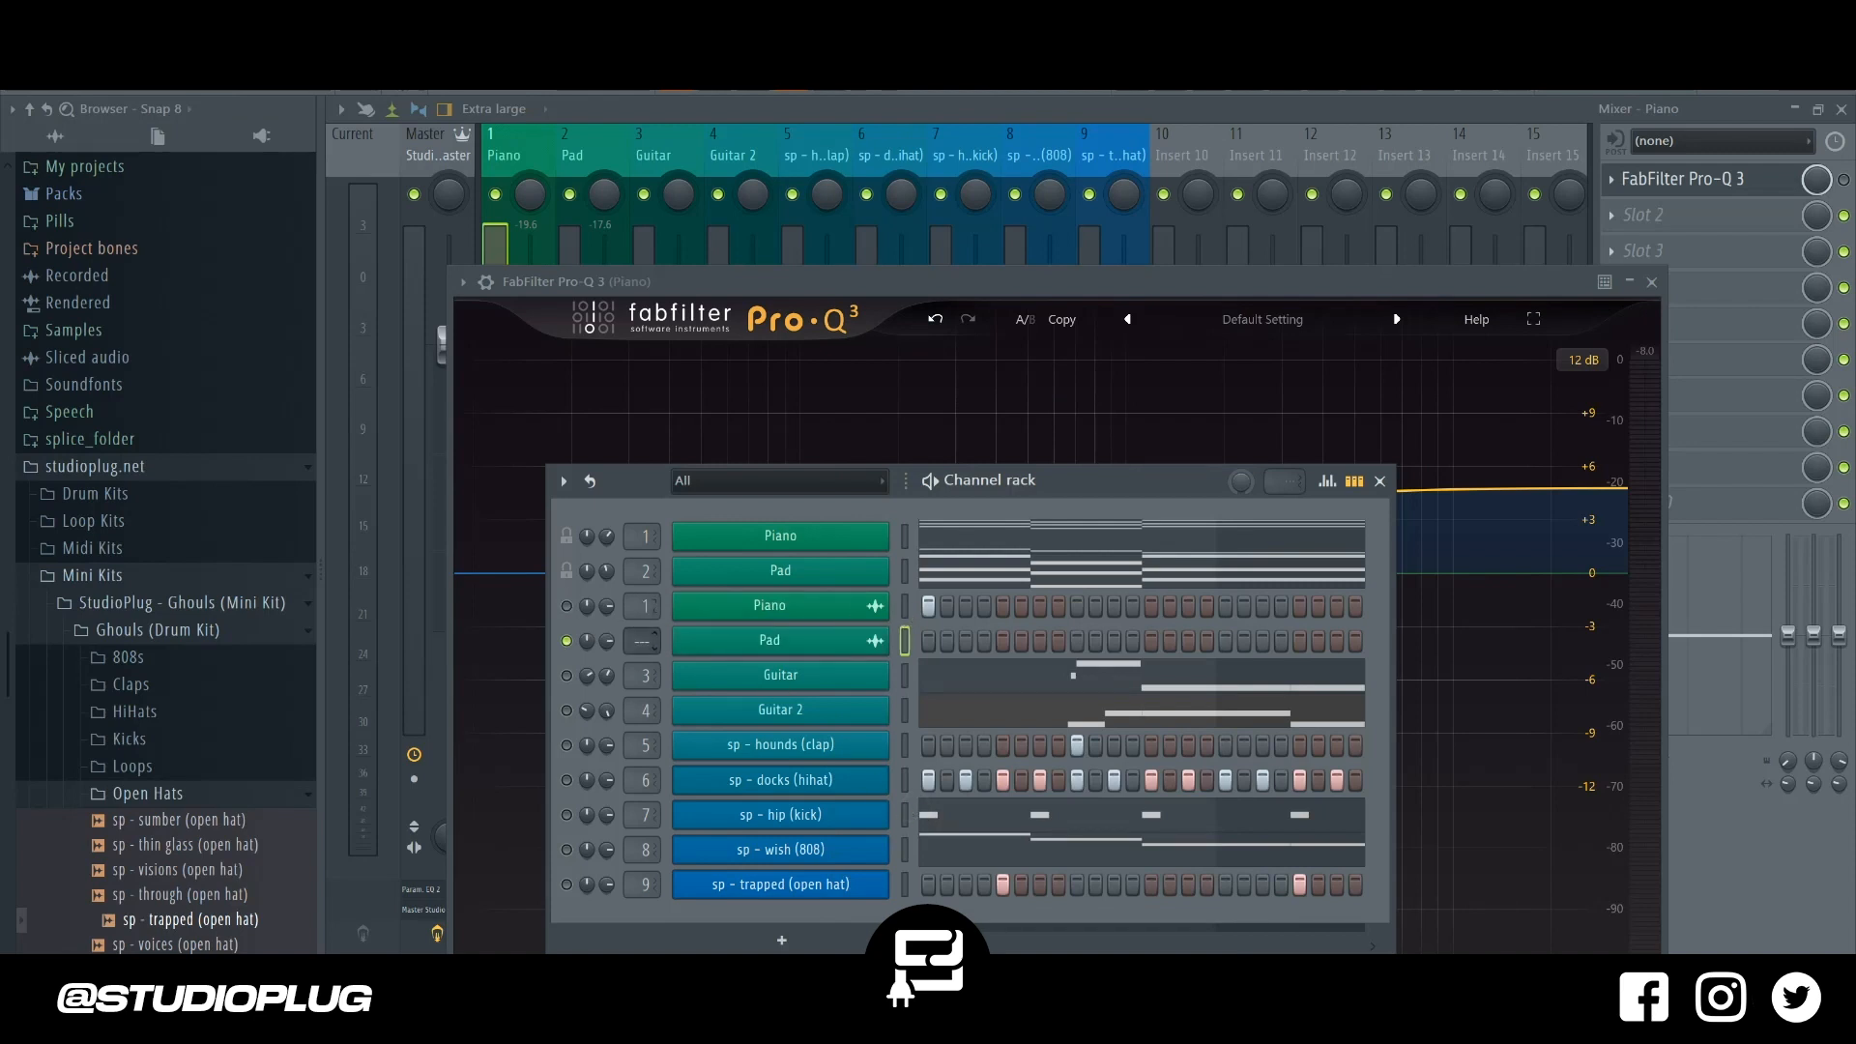
Route the Pad audio clip to mixer track 2 and unmute every channel except the original Piano and Pad instruments.
left_click_drag(639, 641, 639, 635)
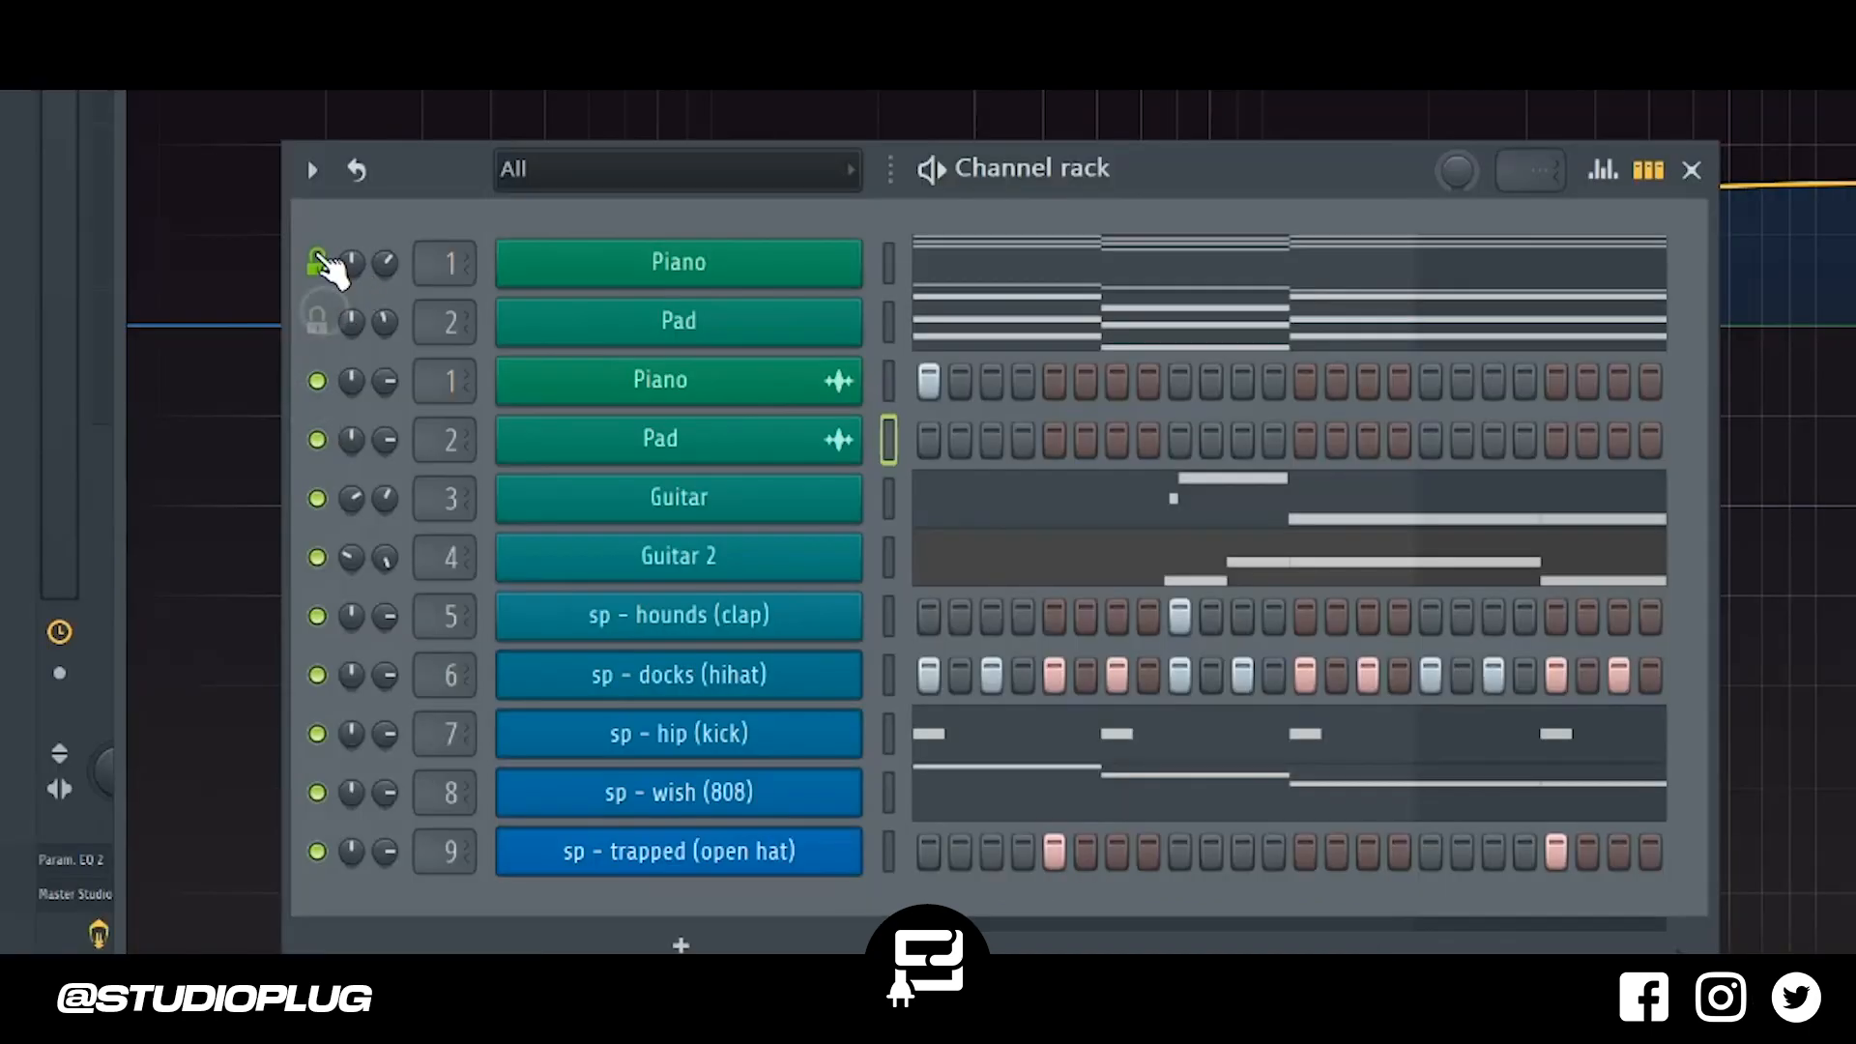
key("space")
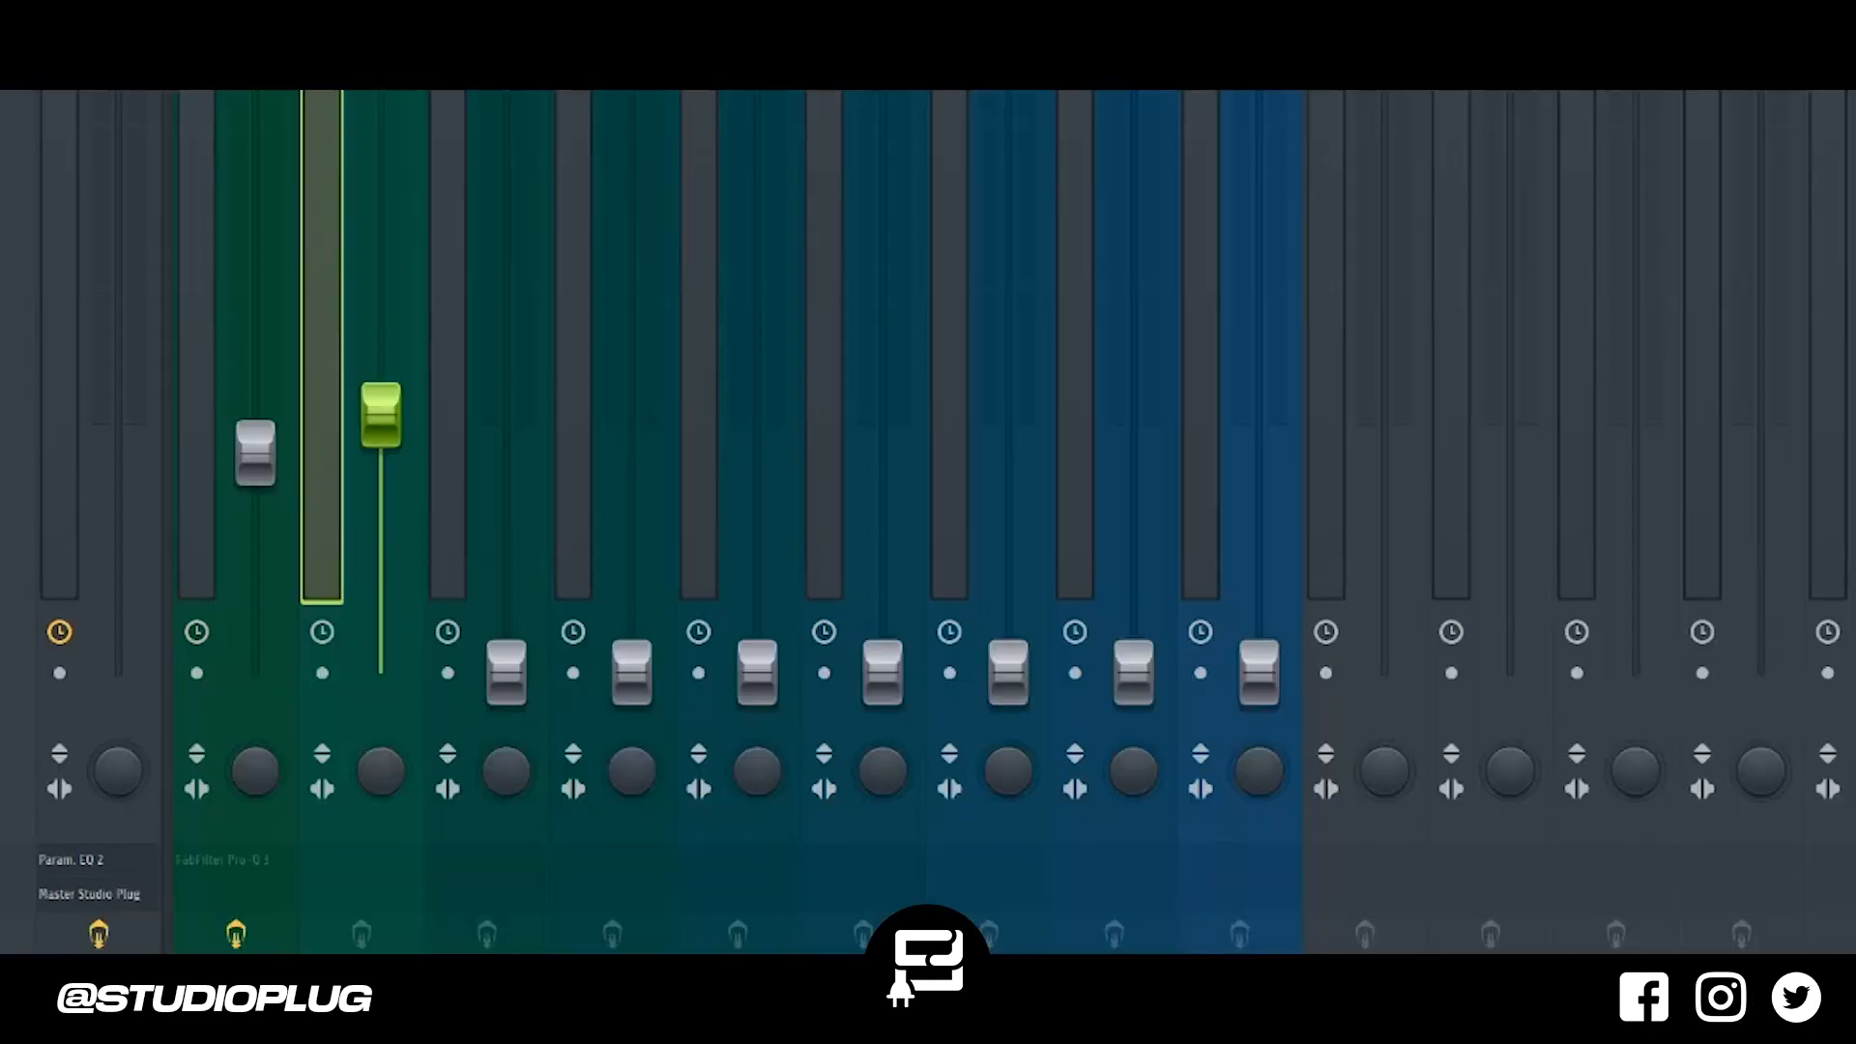
left_click(537, 642)
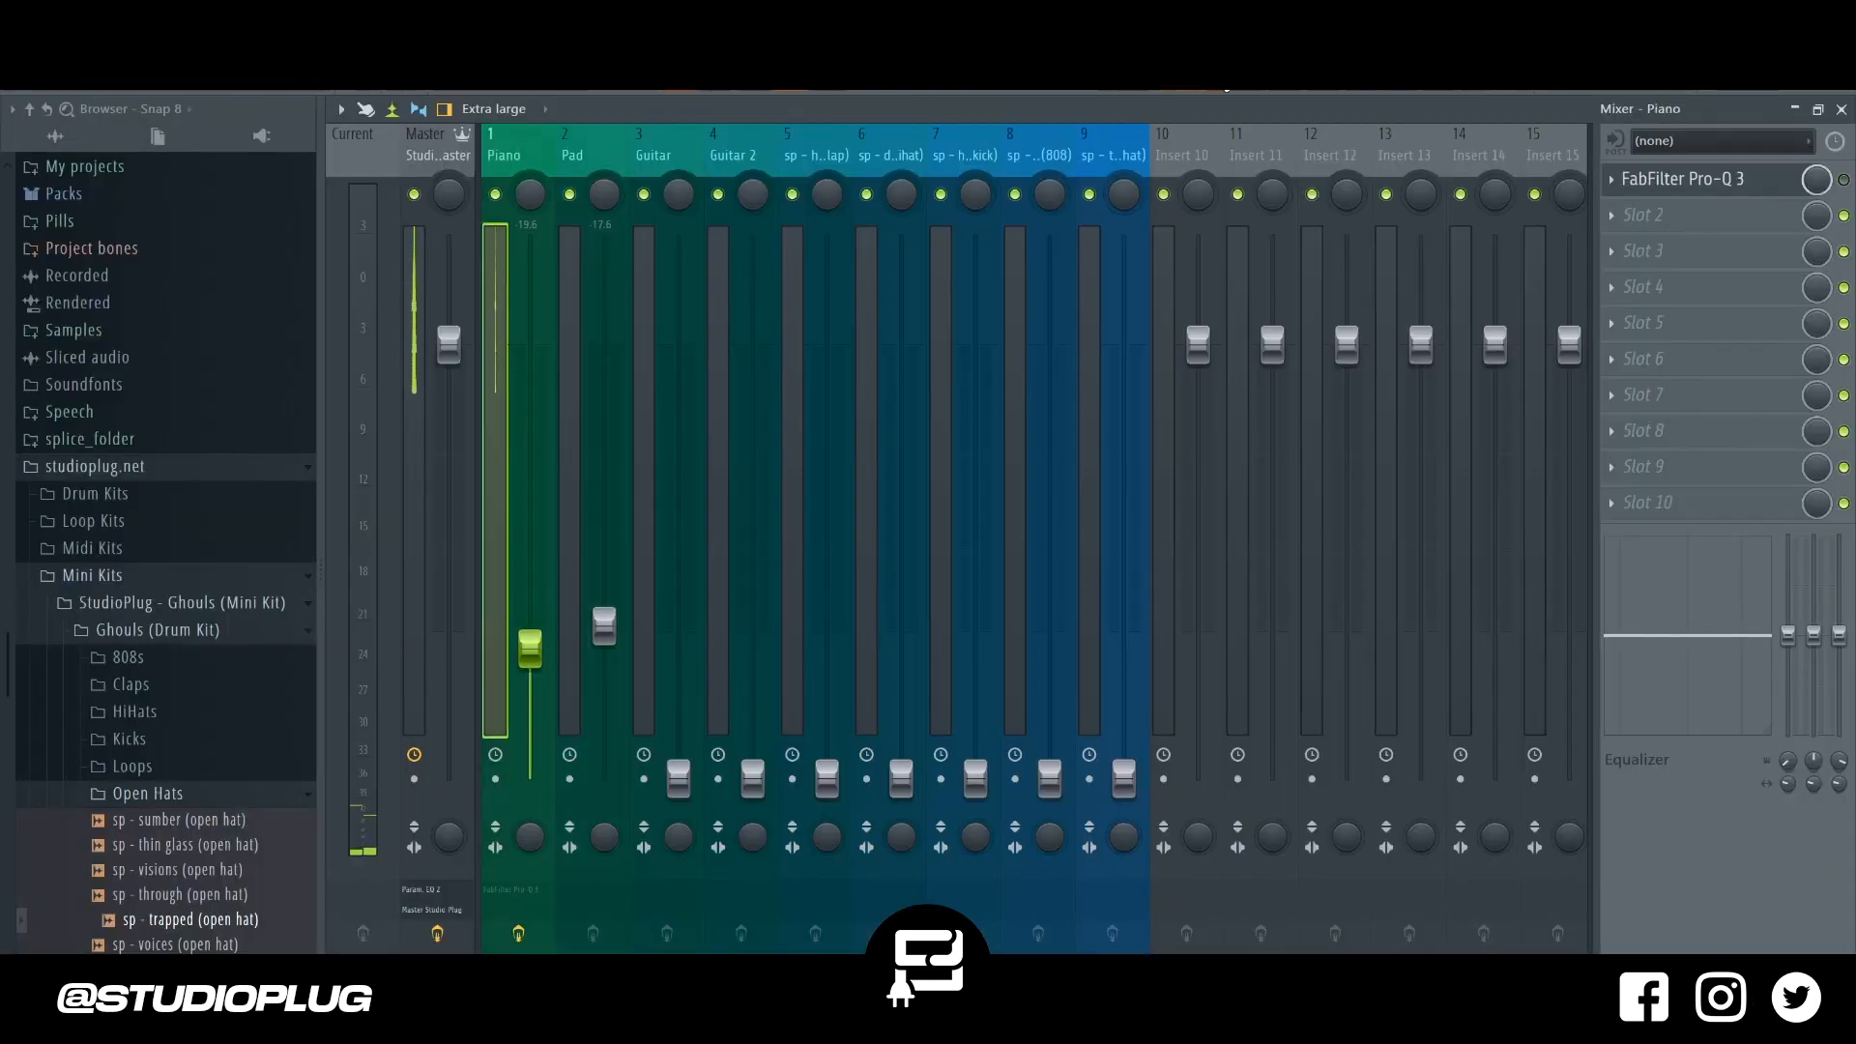
key("F6")
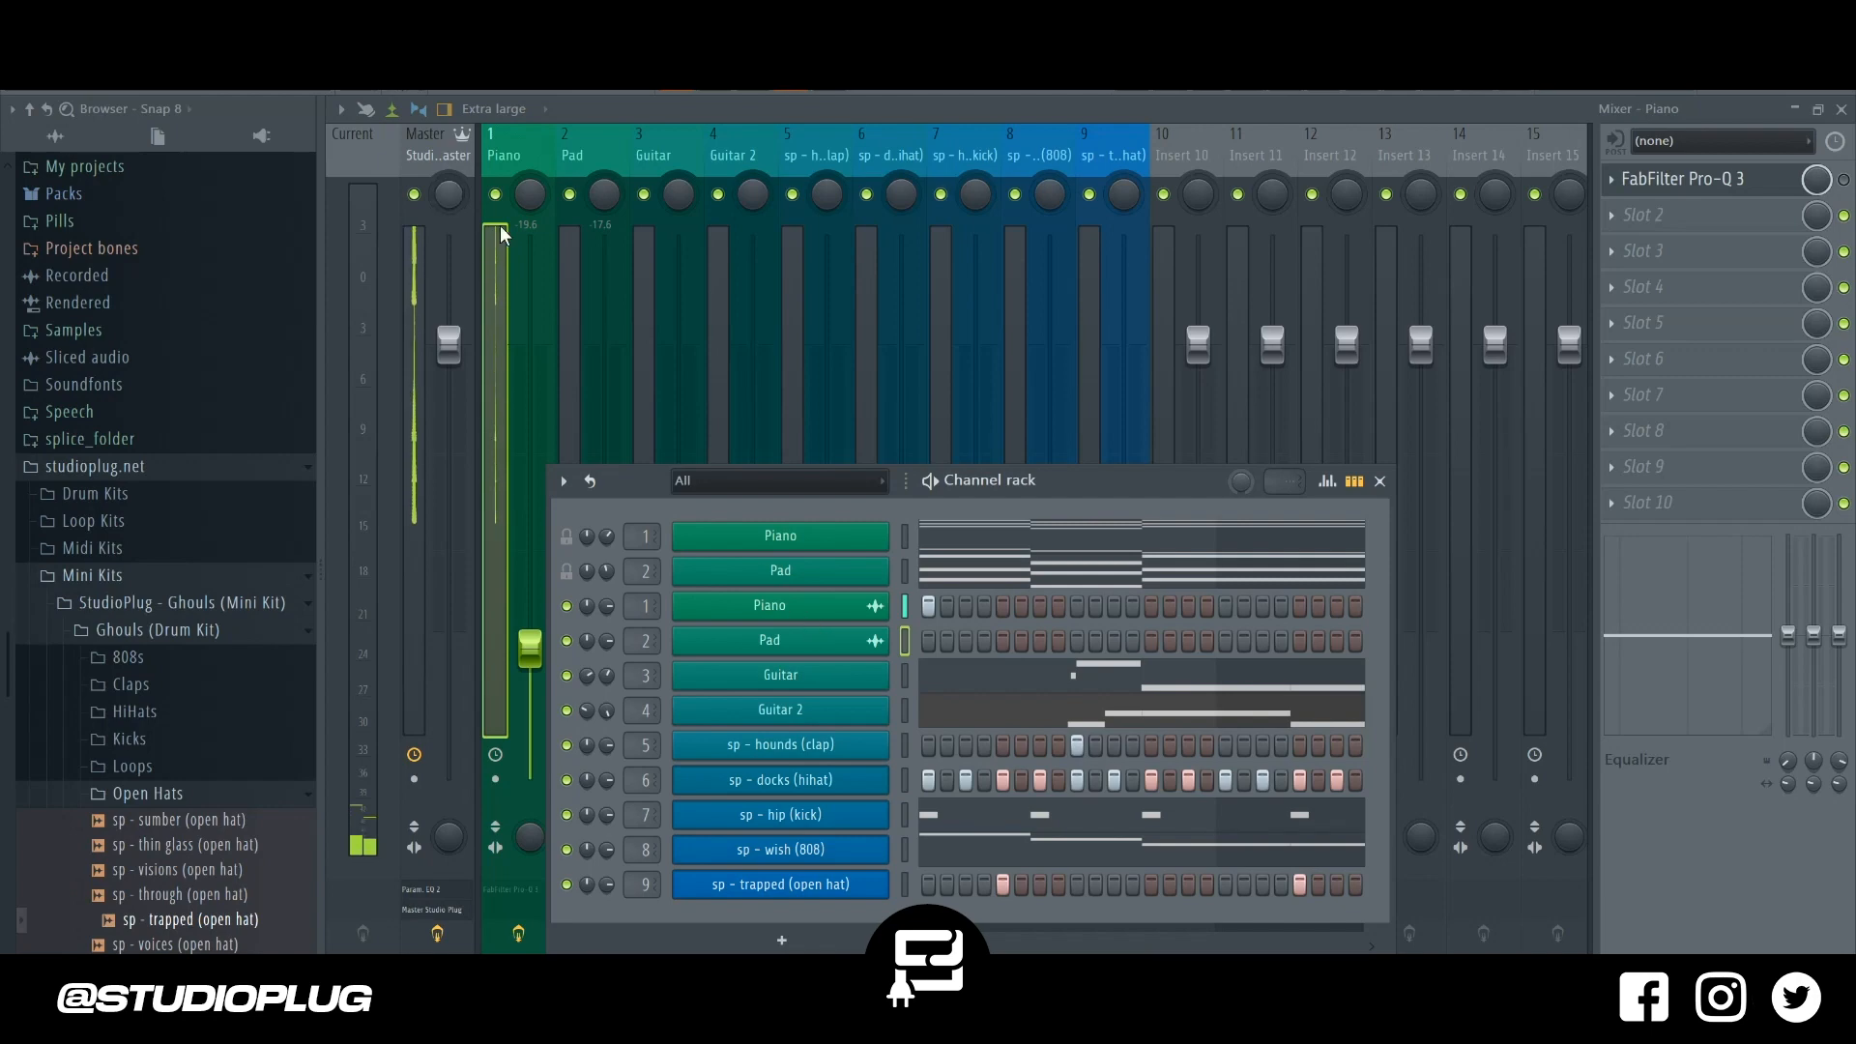
Turn on Normalize for the Pad and Piano audio clips in their channel settings.
left_click(820, 642)
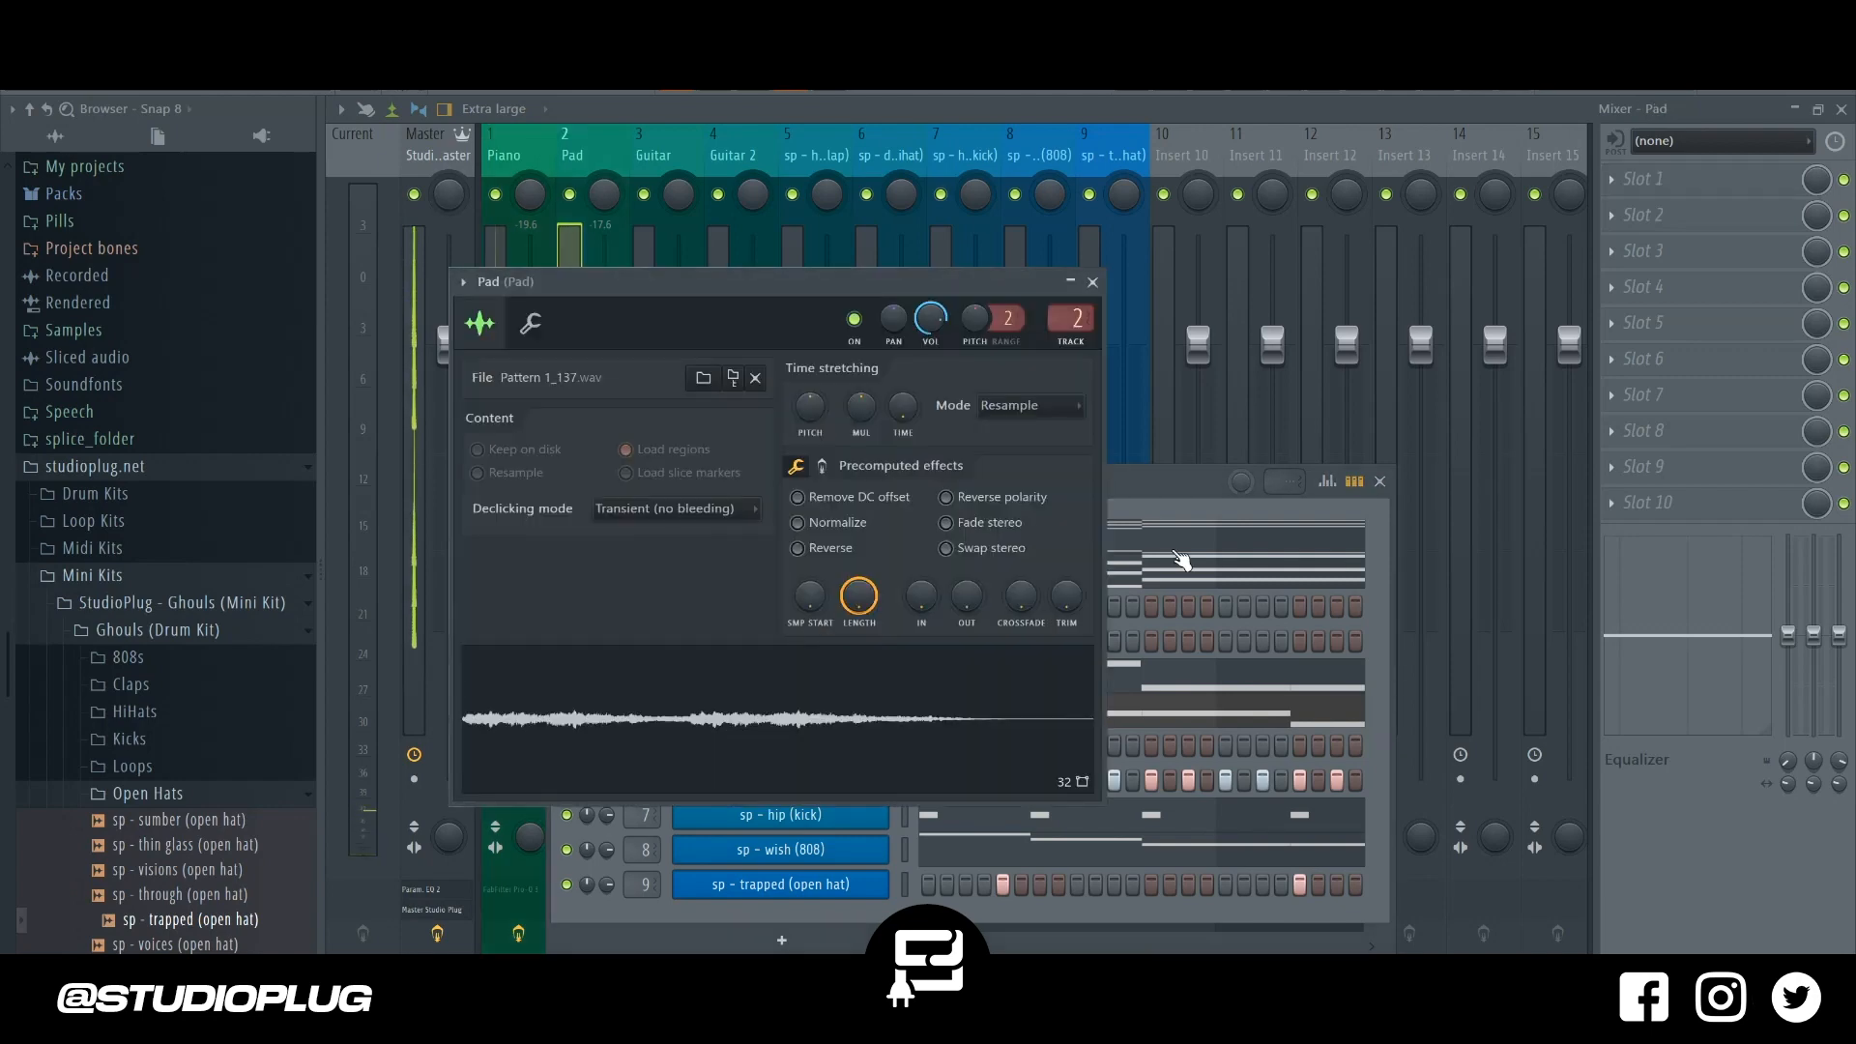
left_click(837, 520)
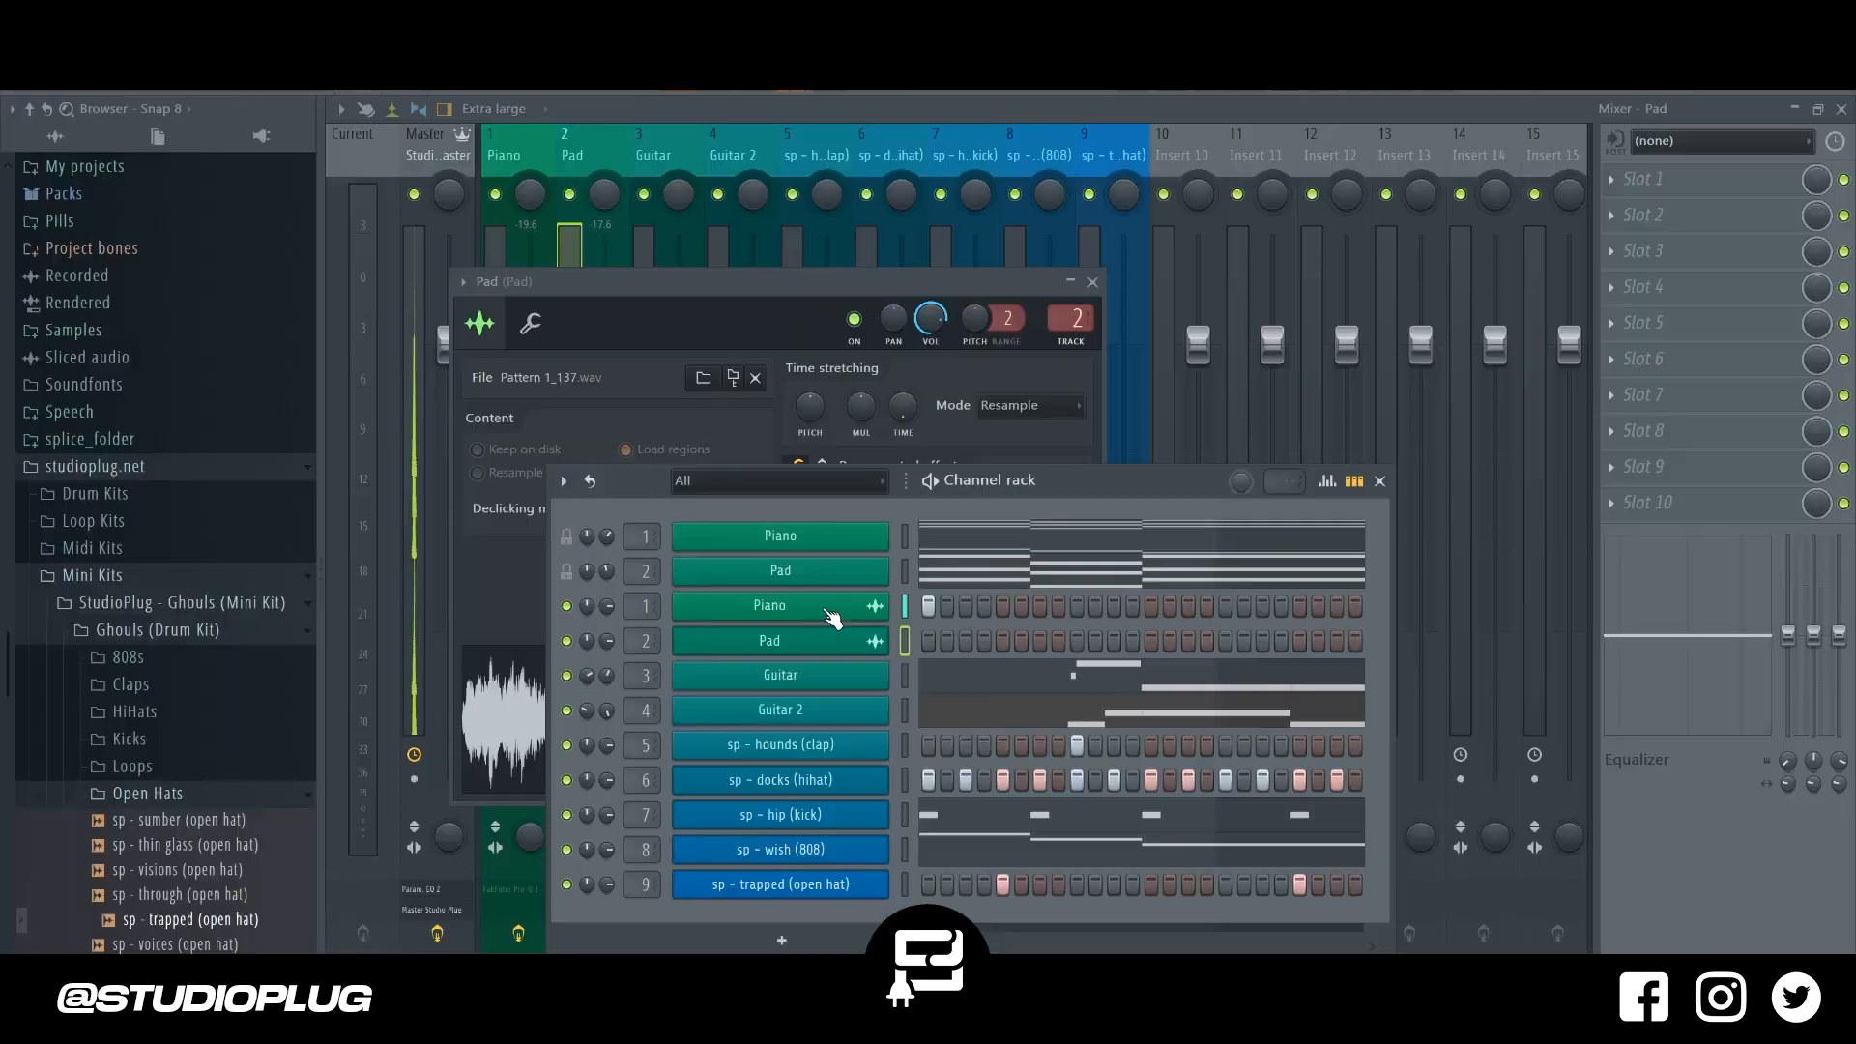
left_click(824, 607)
left_click(1050, 476)
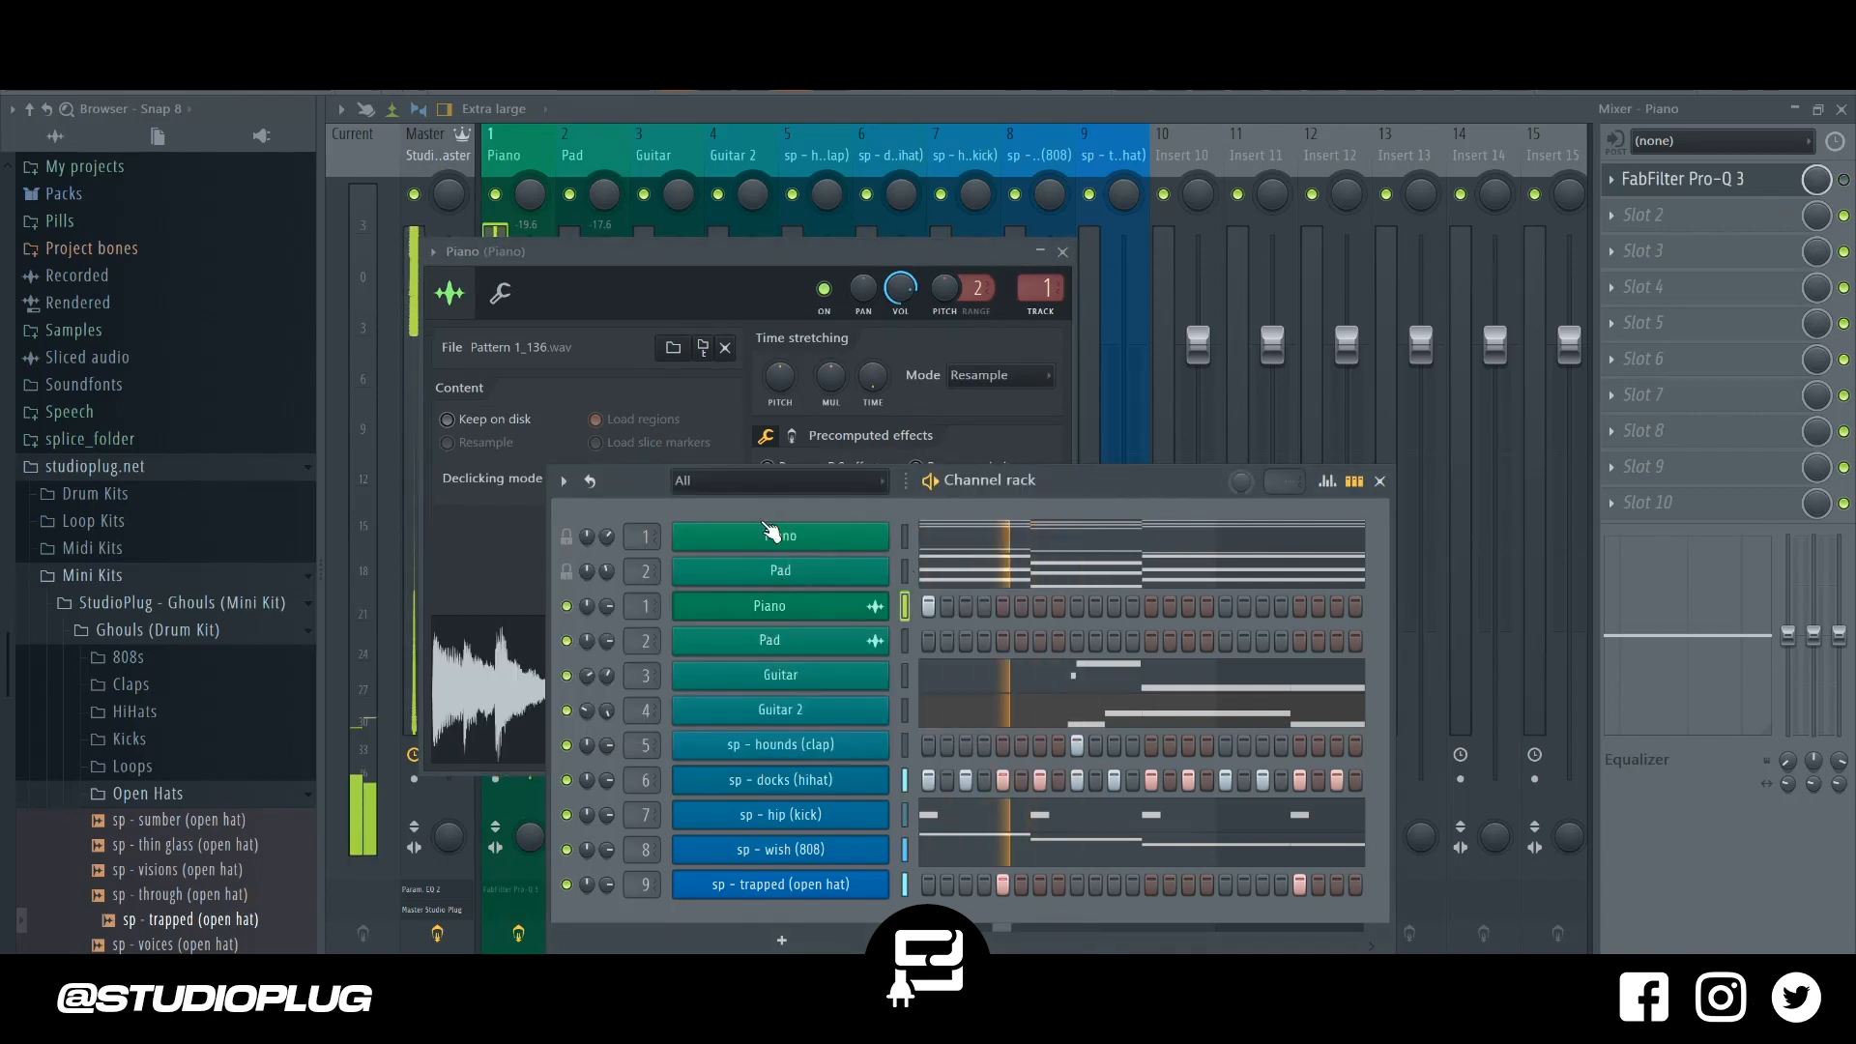
left_click(759, 610)
left_click(759, 610)
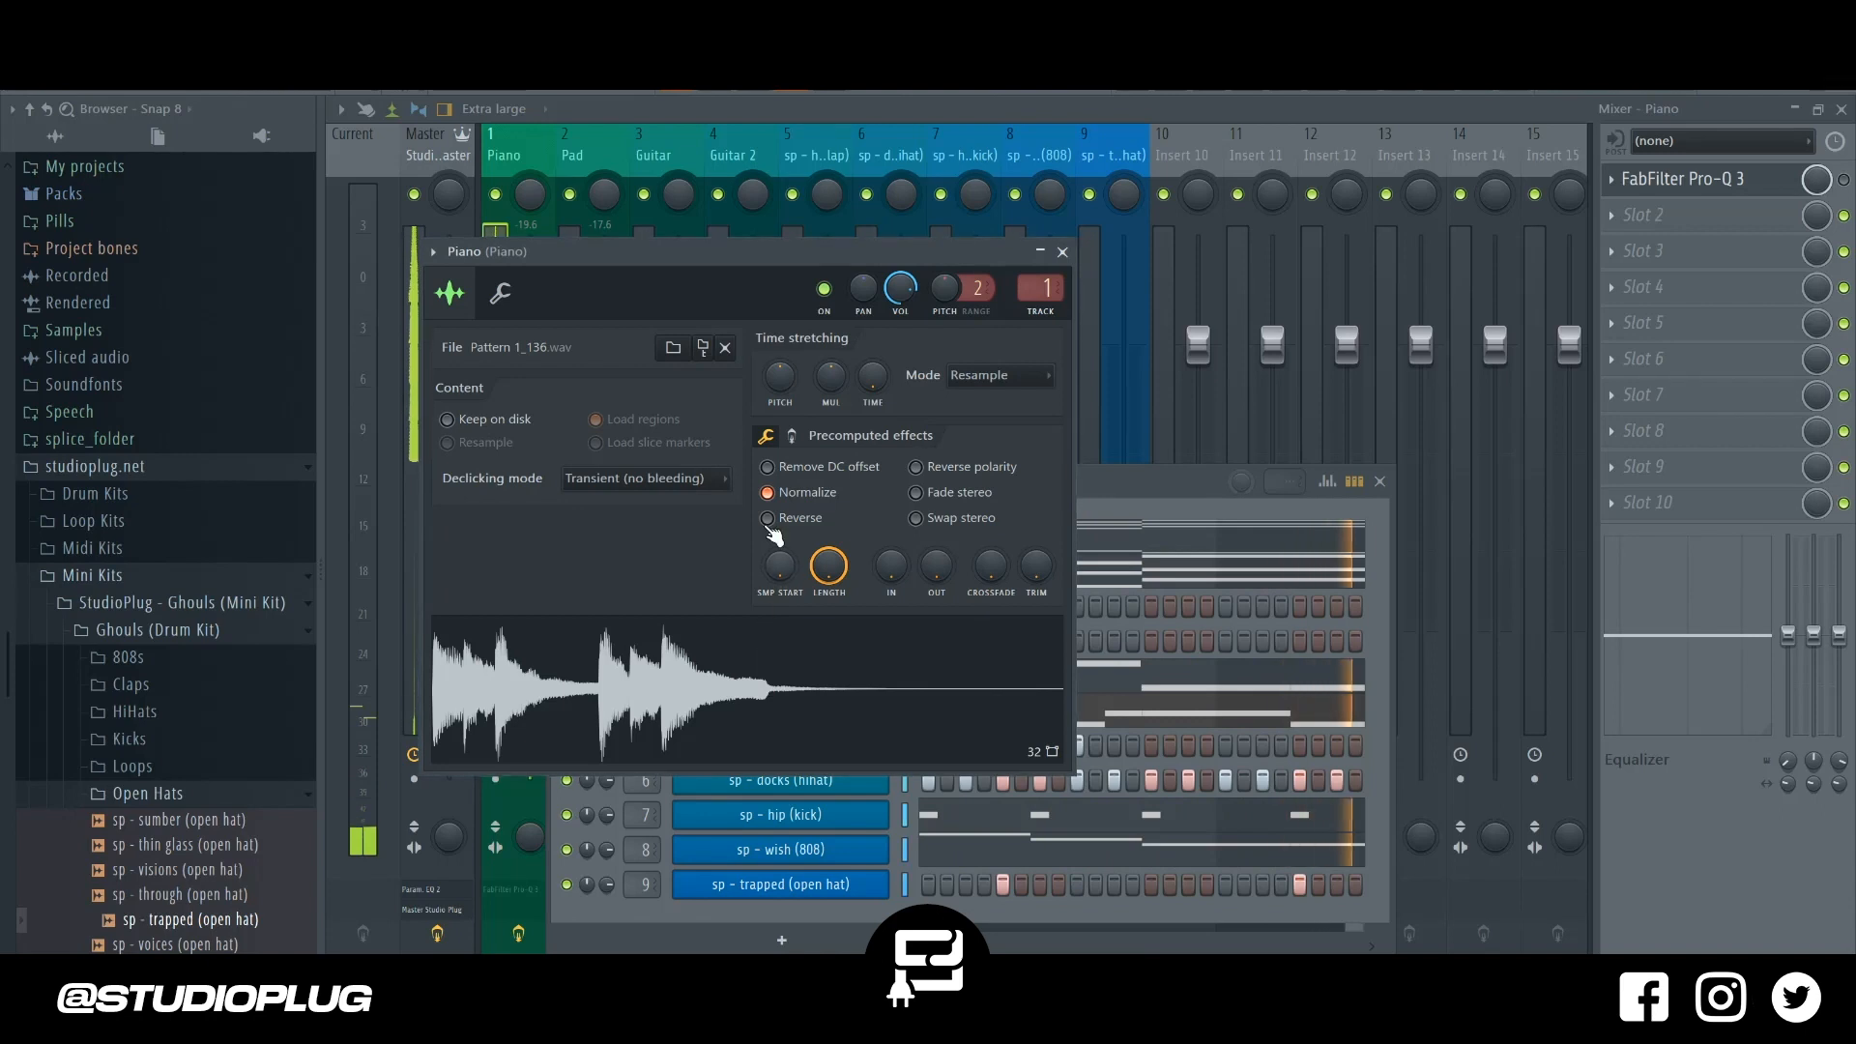
Inspect the Piano audio channel's miscellaneous settings and its sample settings.
left_click(500, 292)
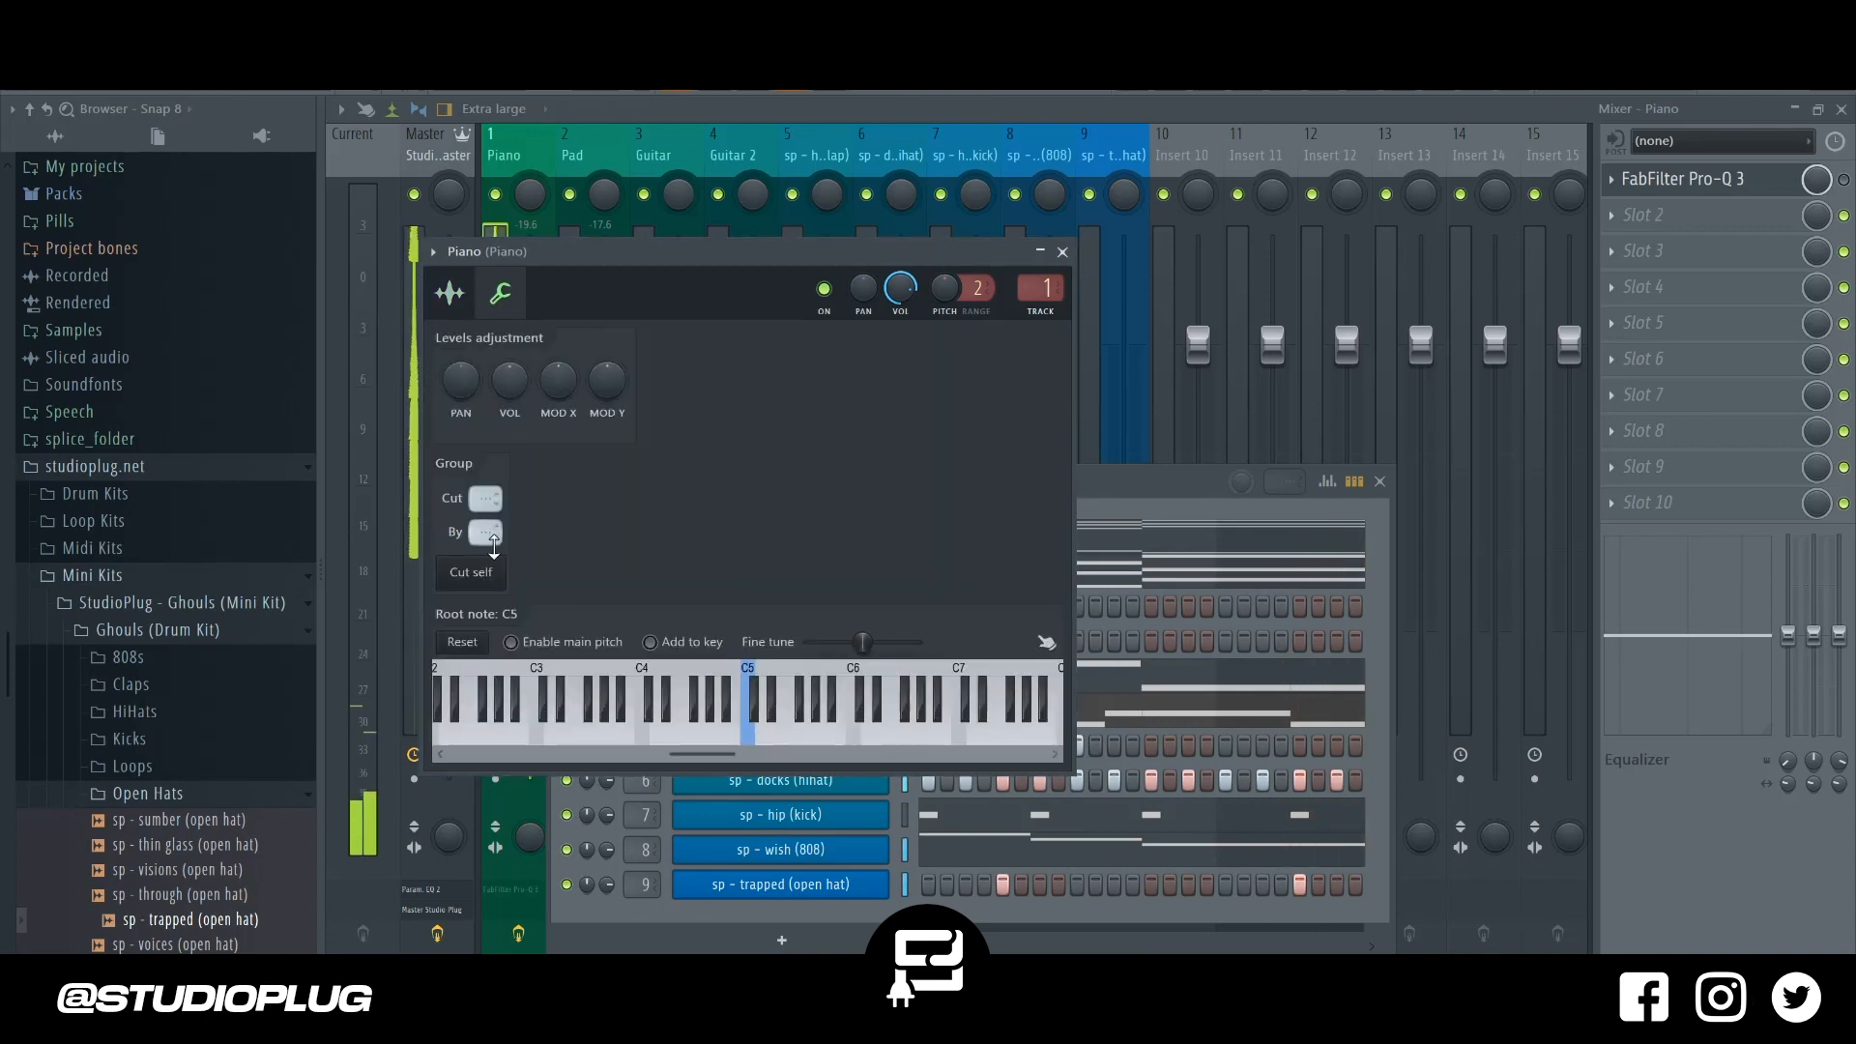
left_click(451, 293)
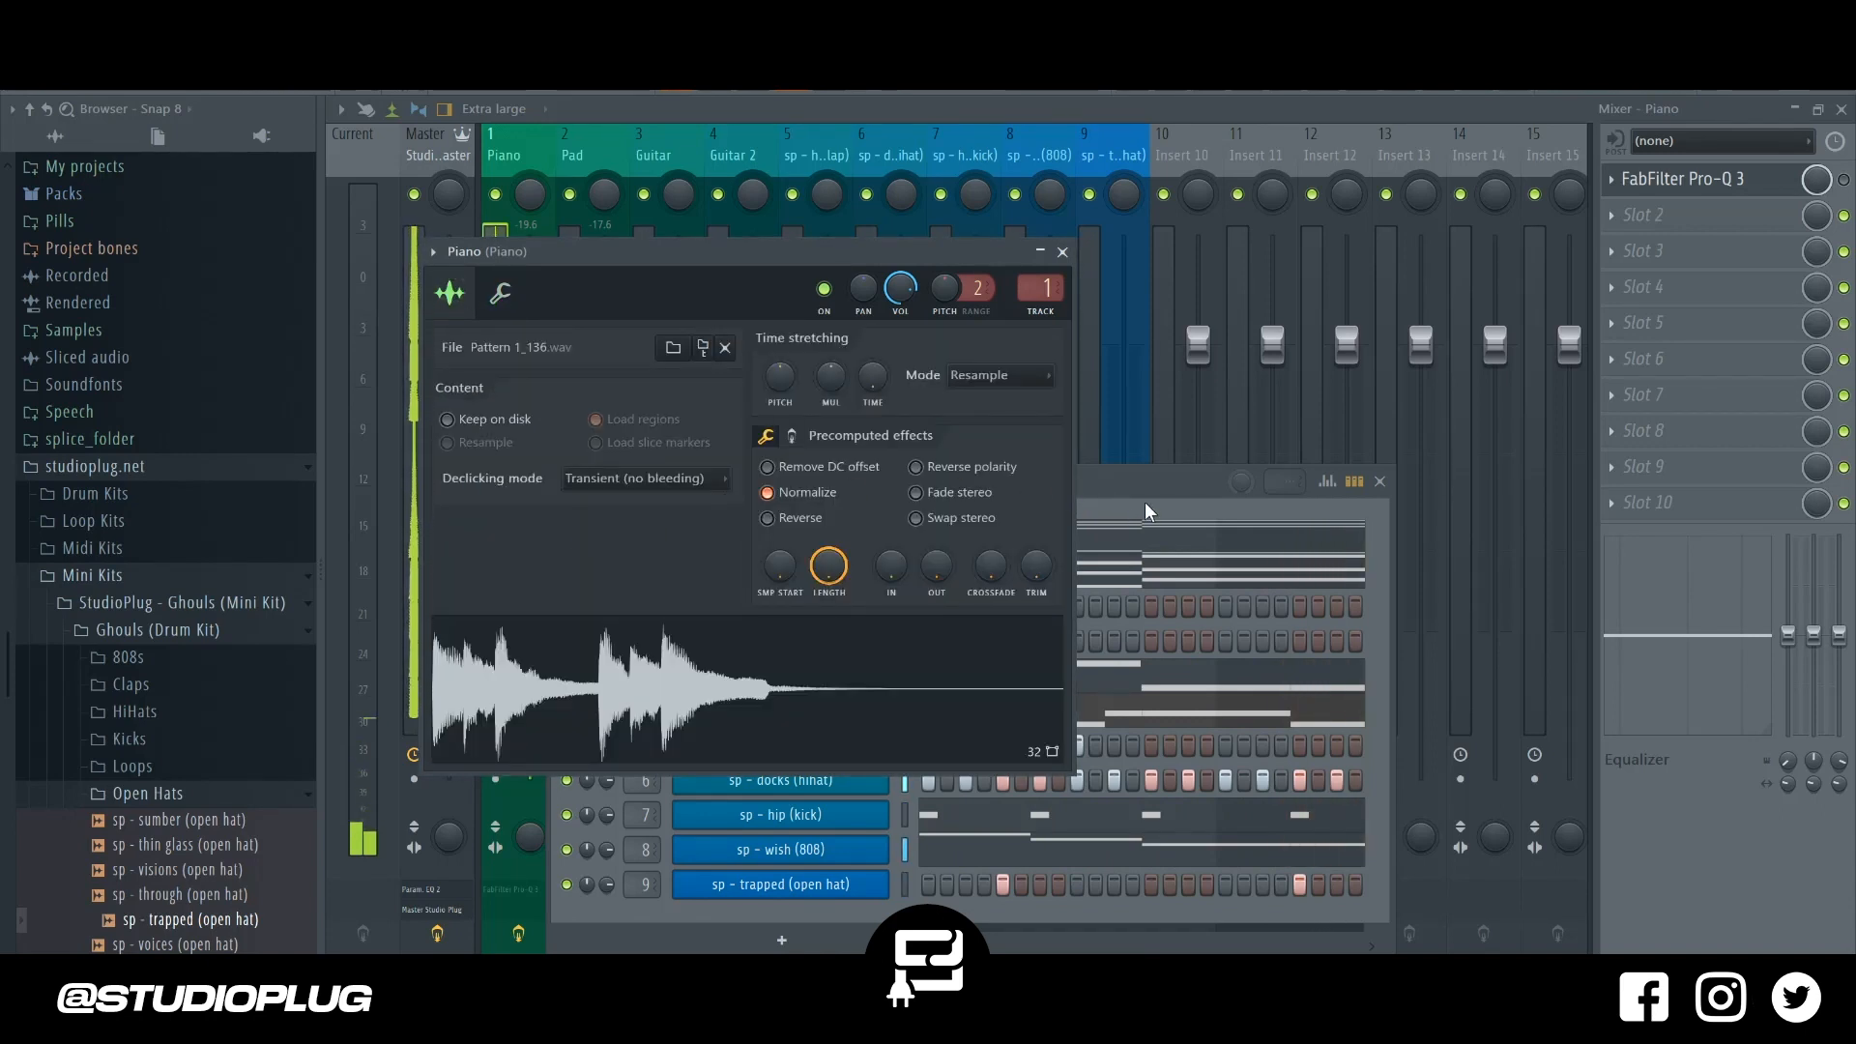
left_click(1177, 509)
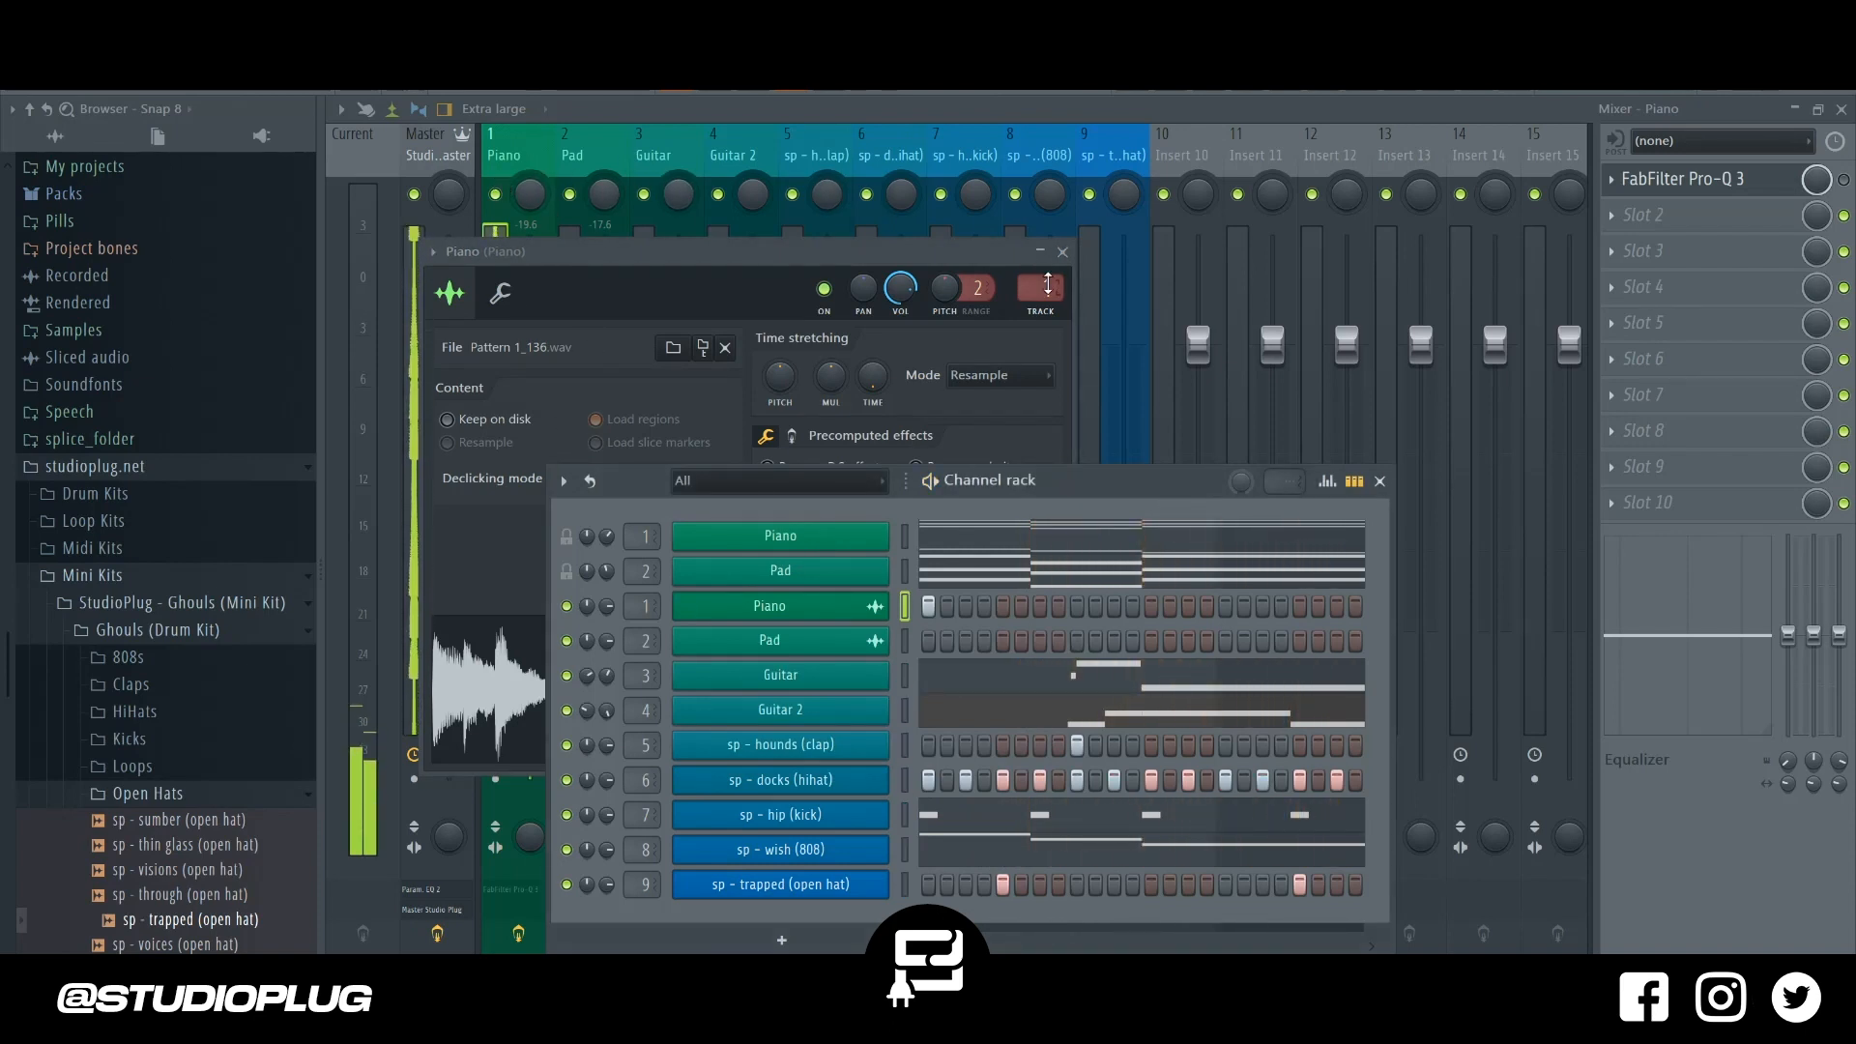
Enable FabFilter Pro-Q 3 on the Piano mixer track and add a High Cut band with an 18 dB/oct slope and lowered frequency.
left_click(1841, 182)
left_click(1761, 189)
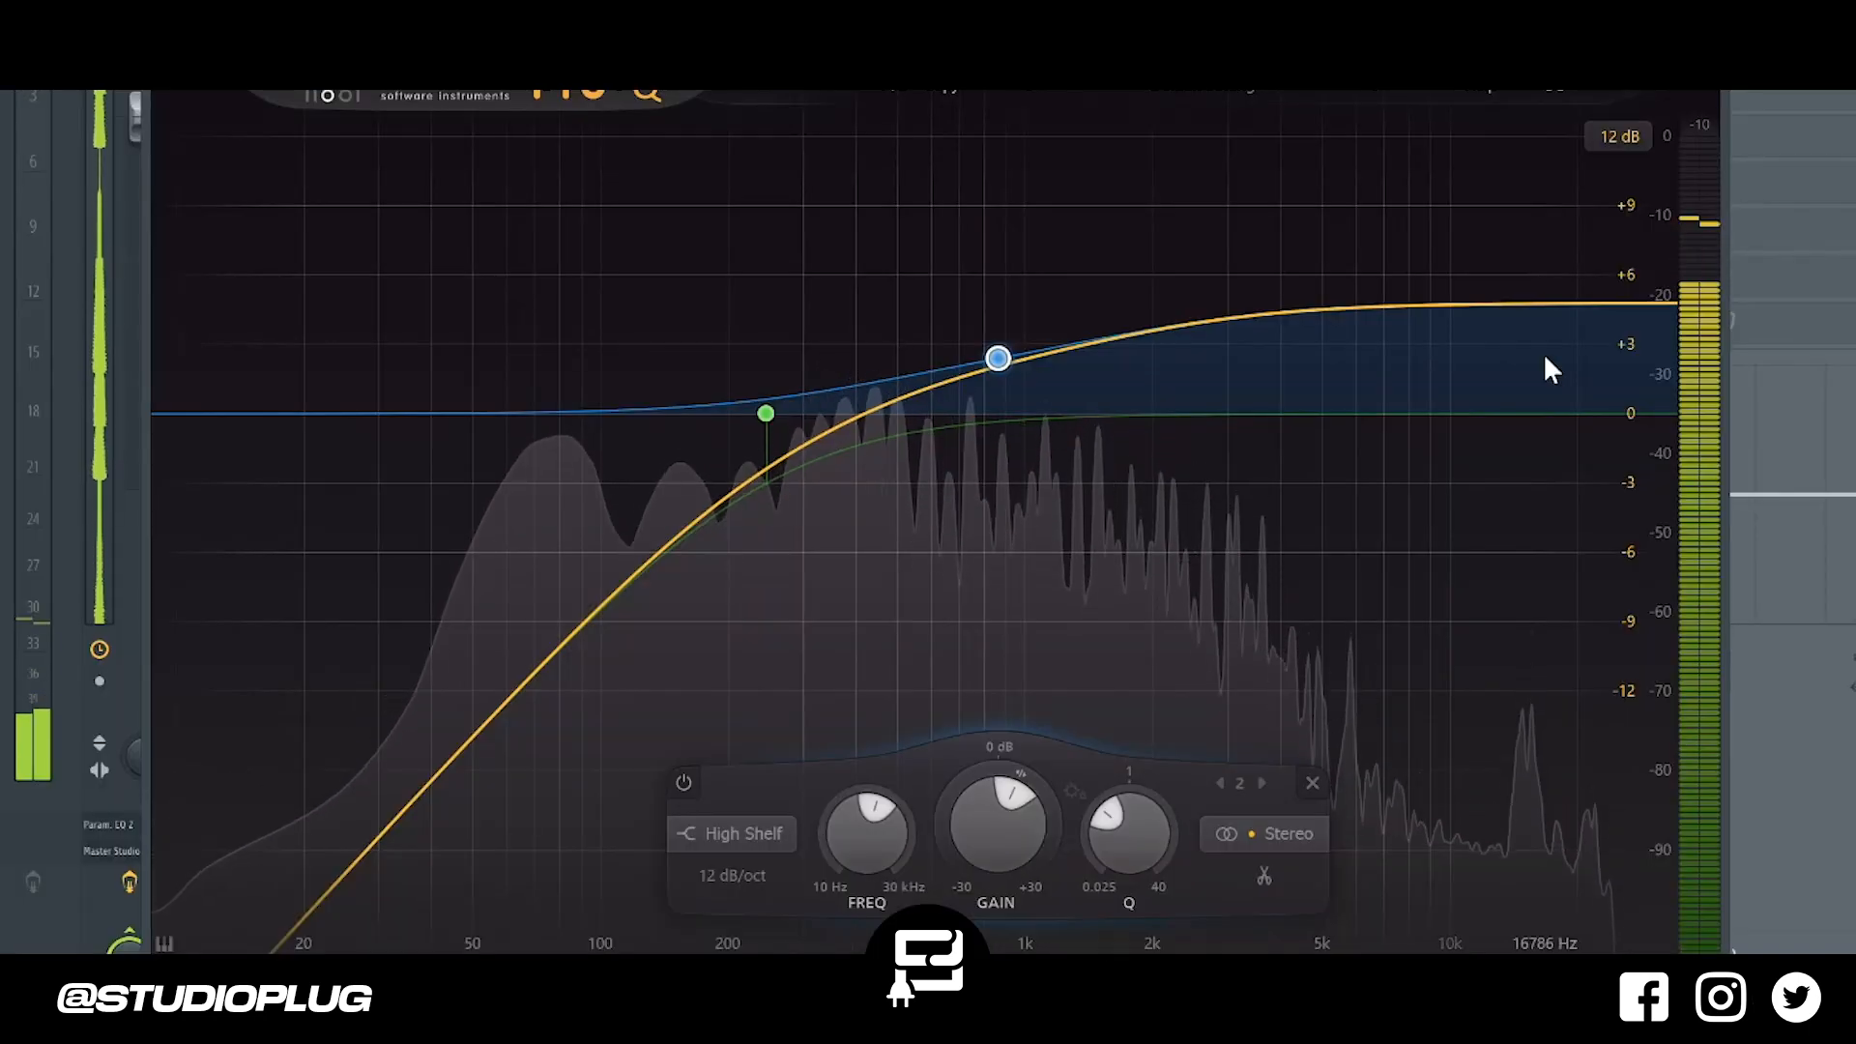
double_click(1655, 310)
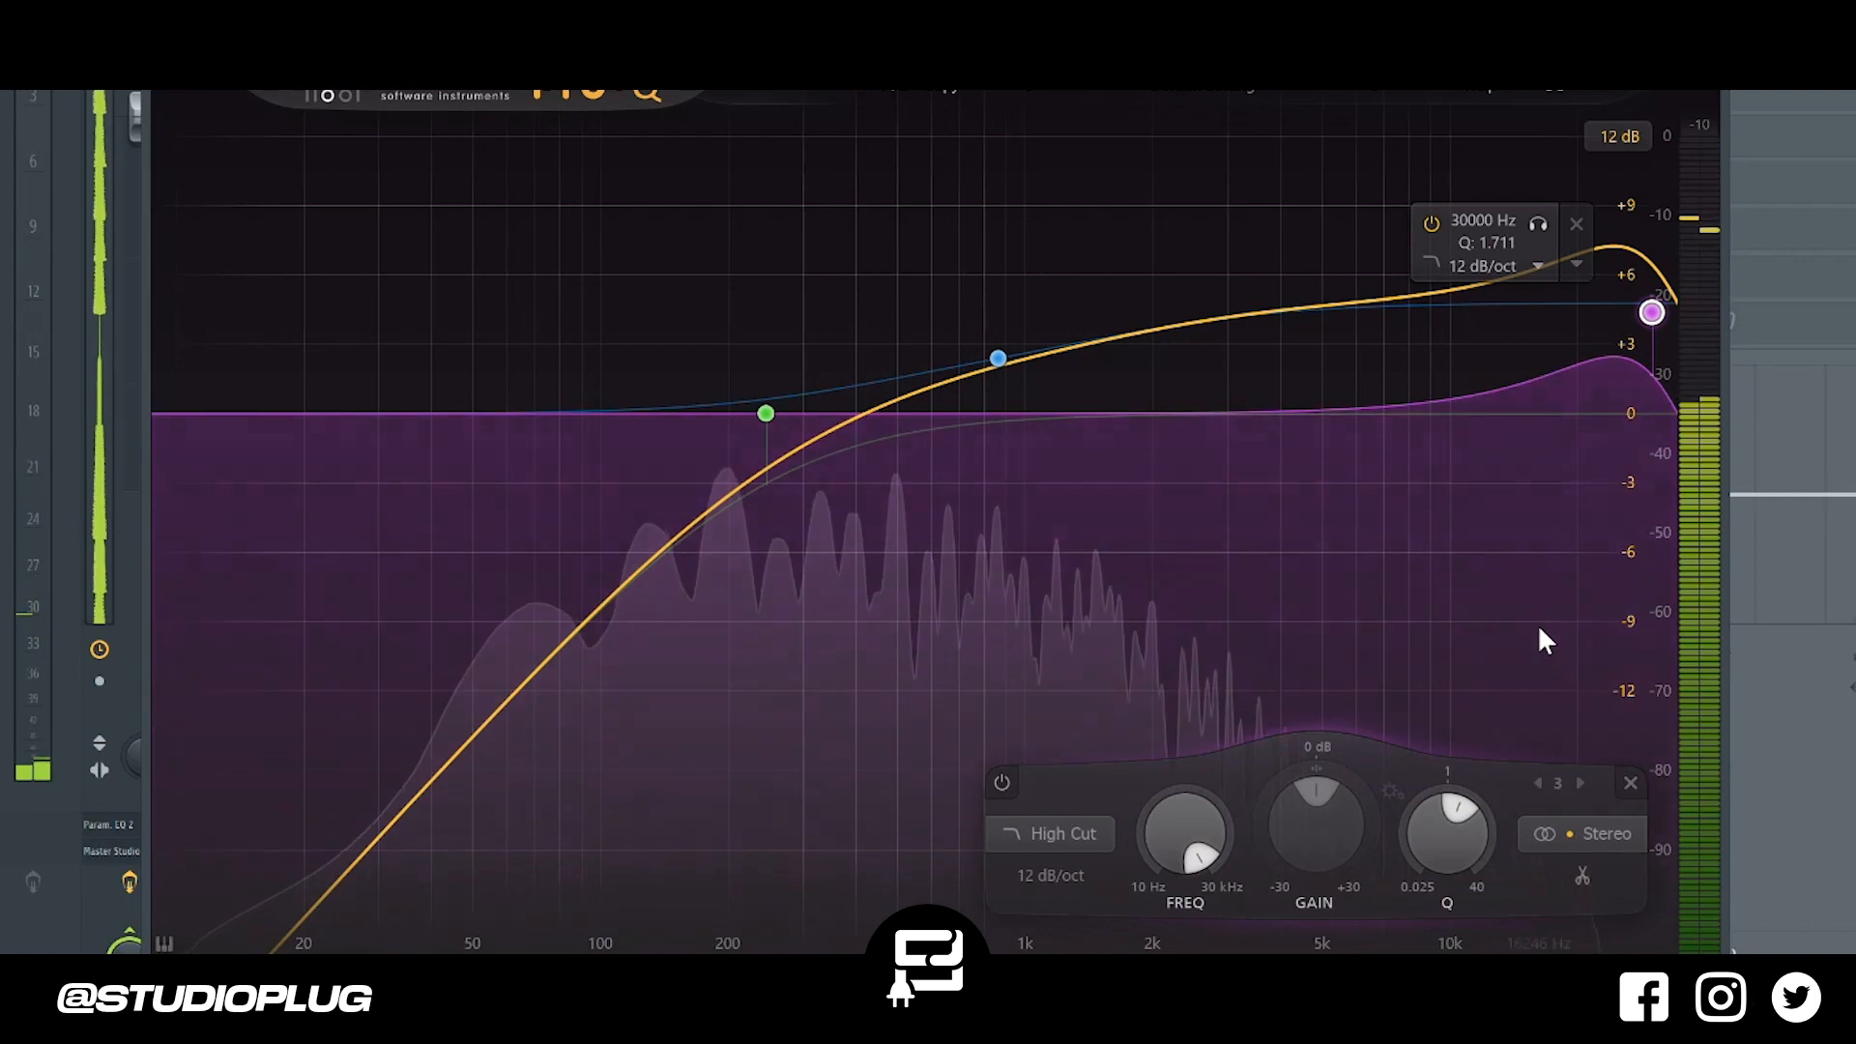
mouse_move(1204, 916)
left_click_drag(1204, 917, 1204, 961)
left_click(1074, 876)
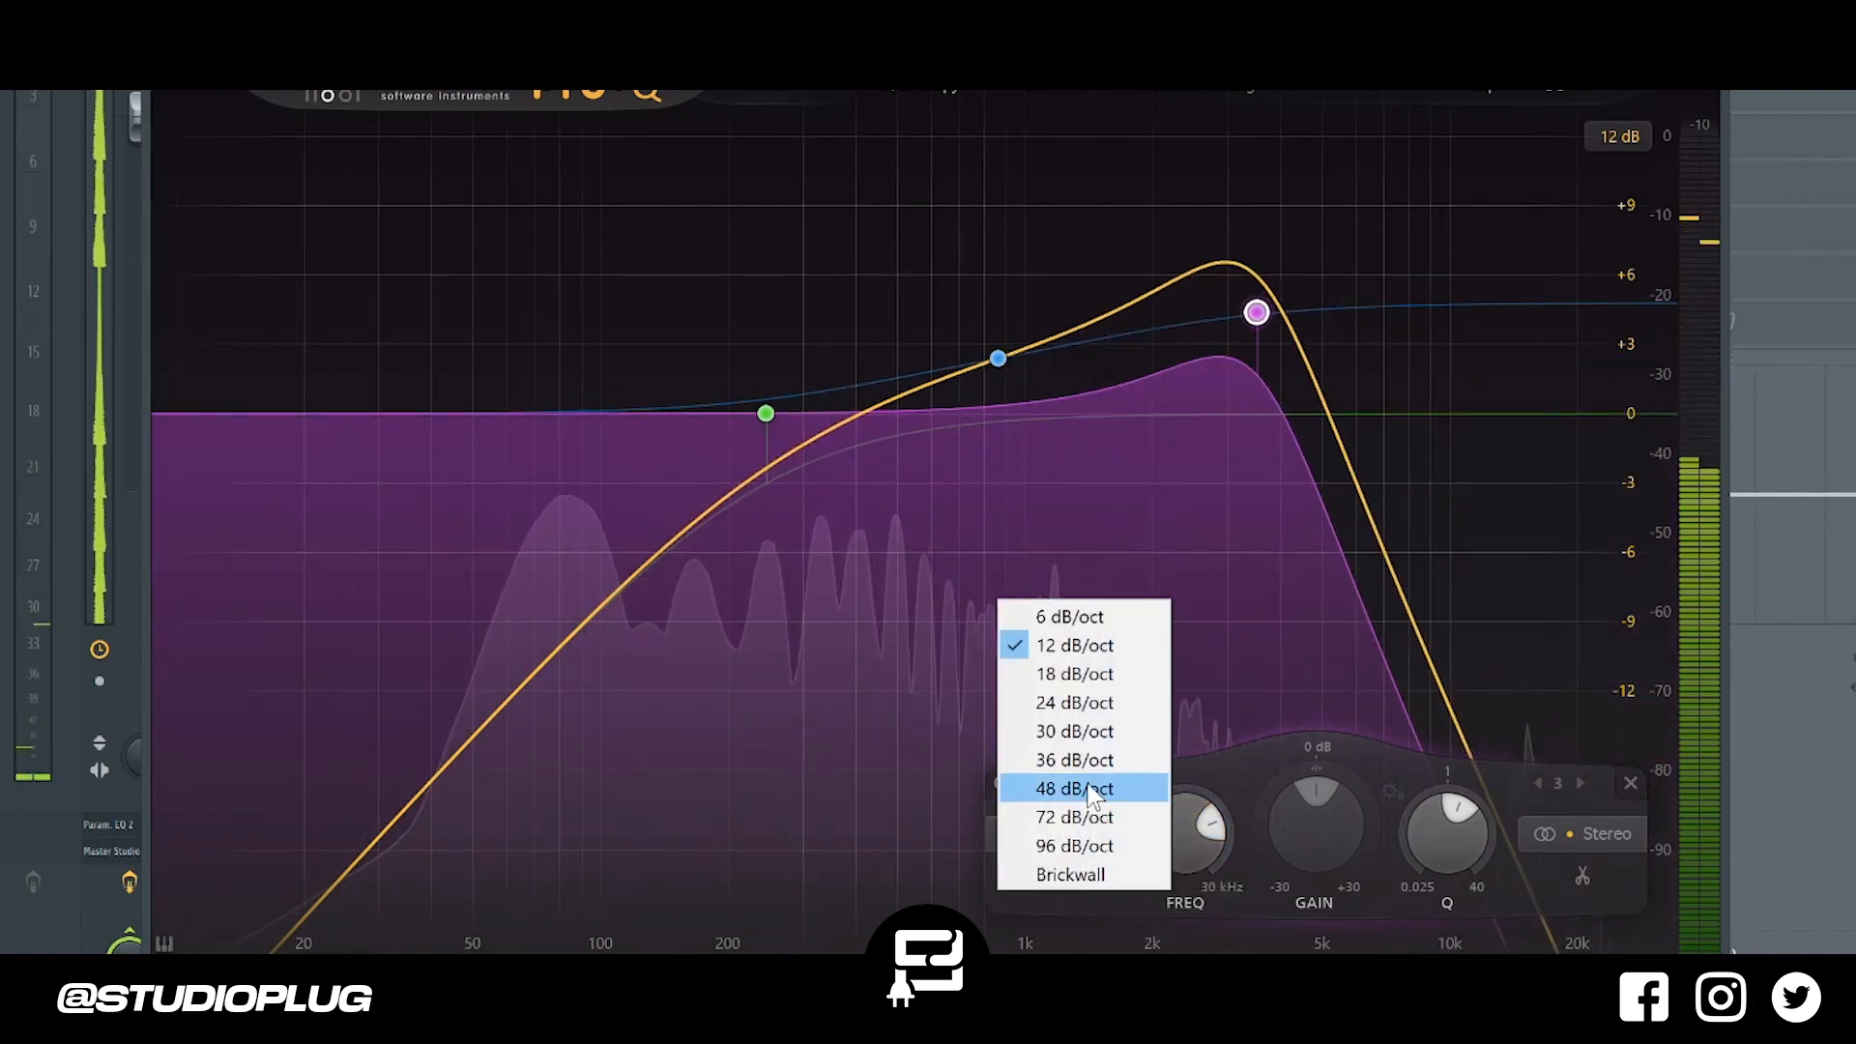
left_click(1084, 676)
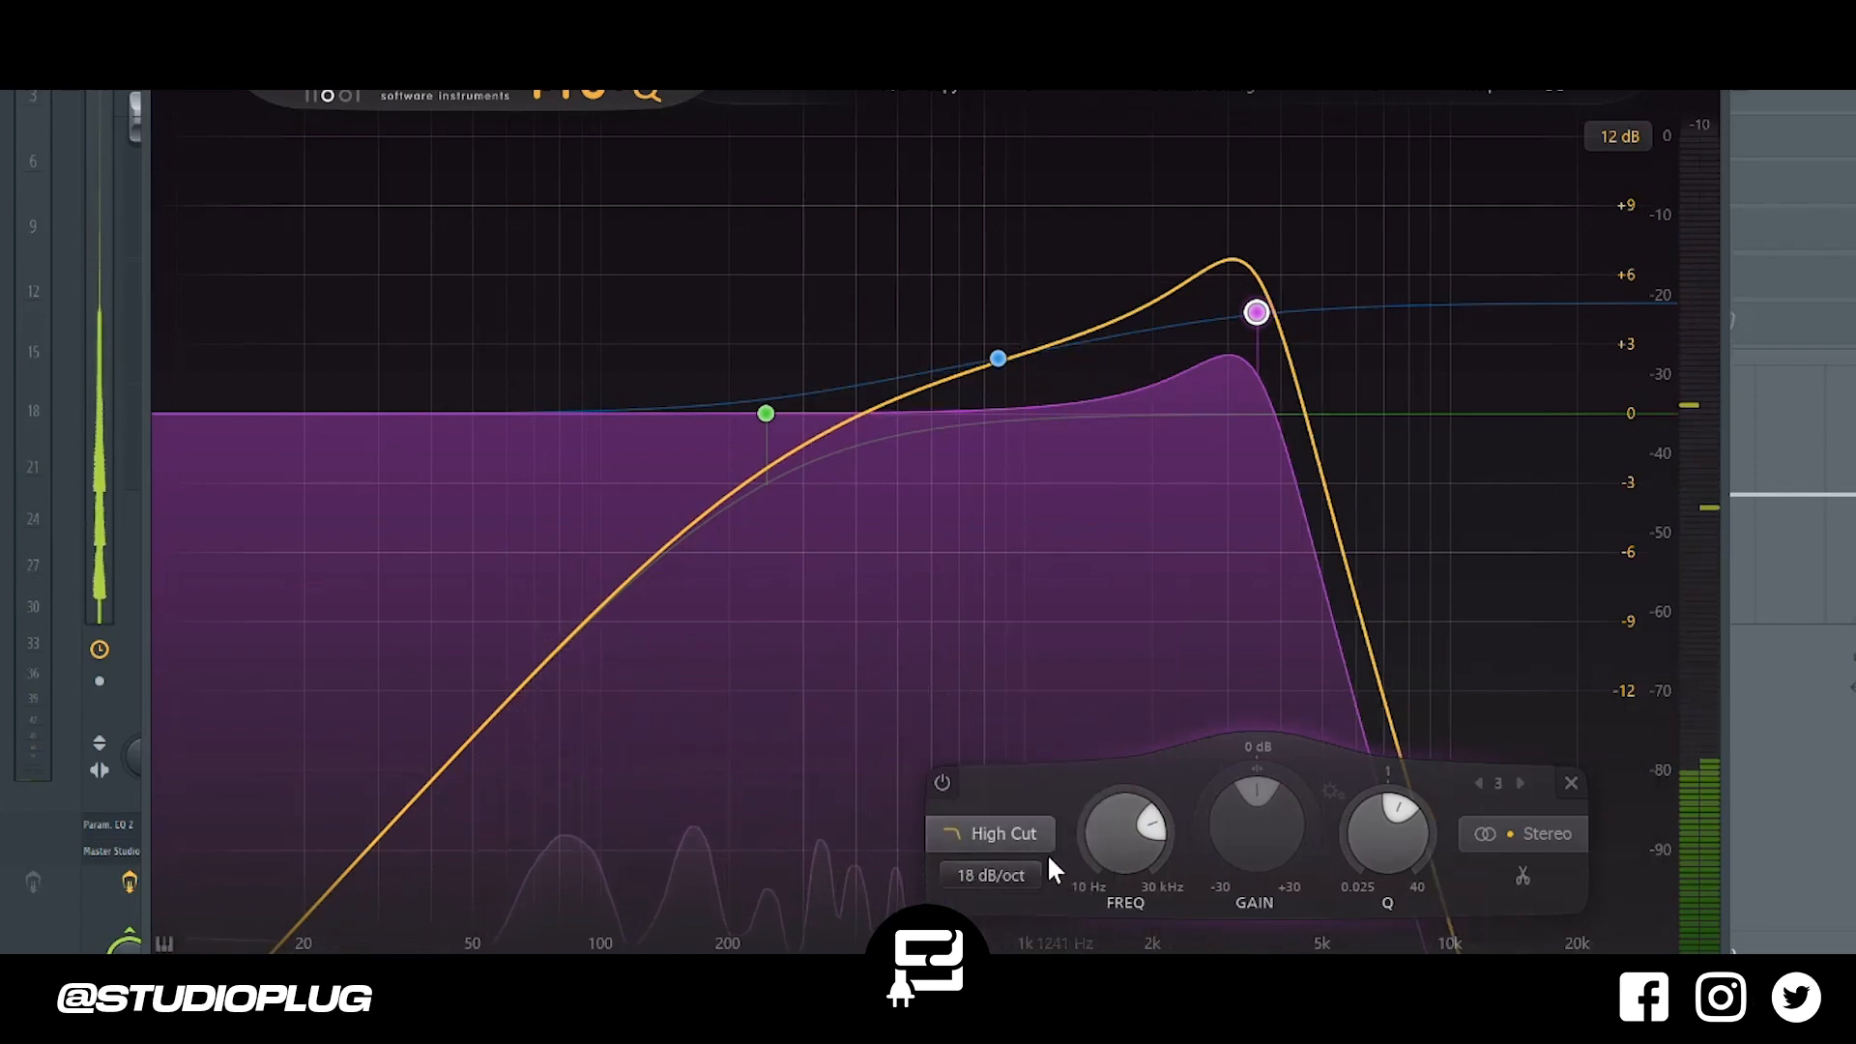
Set the High Cut band's slope to Brickwall and raise its cutoff frequency above 10 kHz.
left_click_drag(1128, 839, 1192, 752)
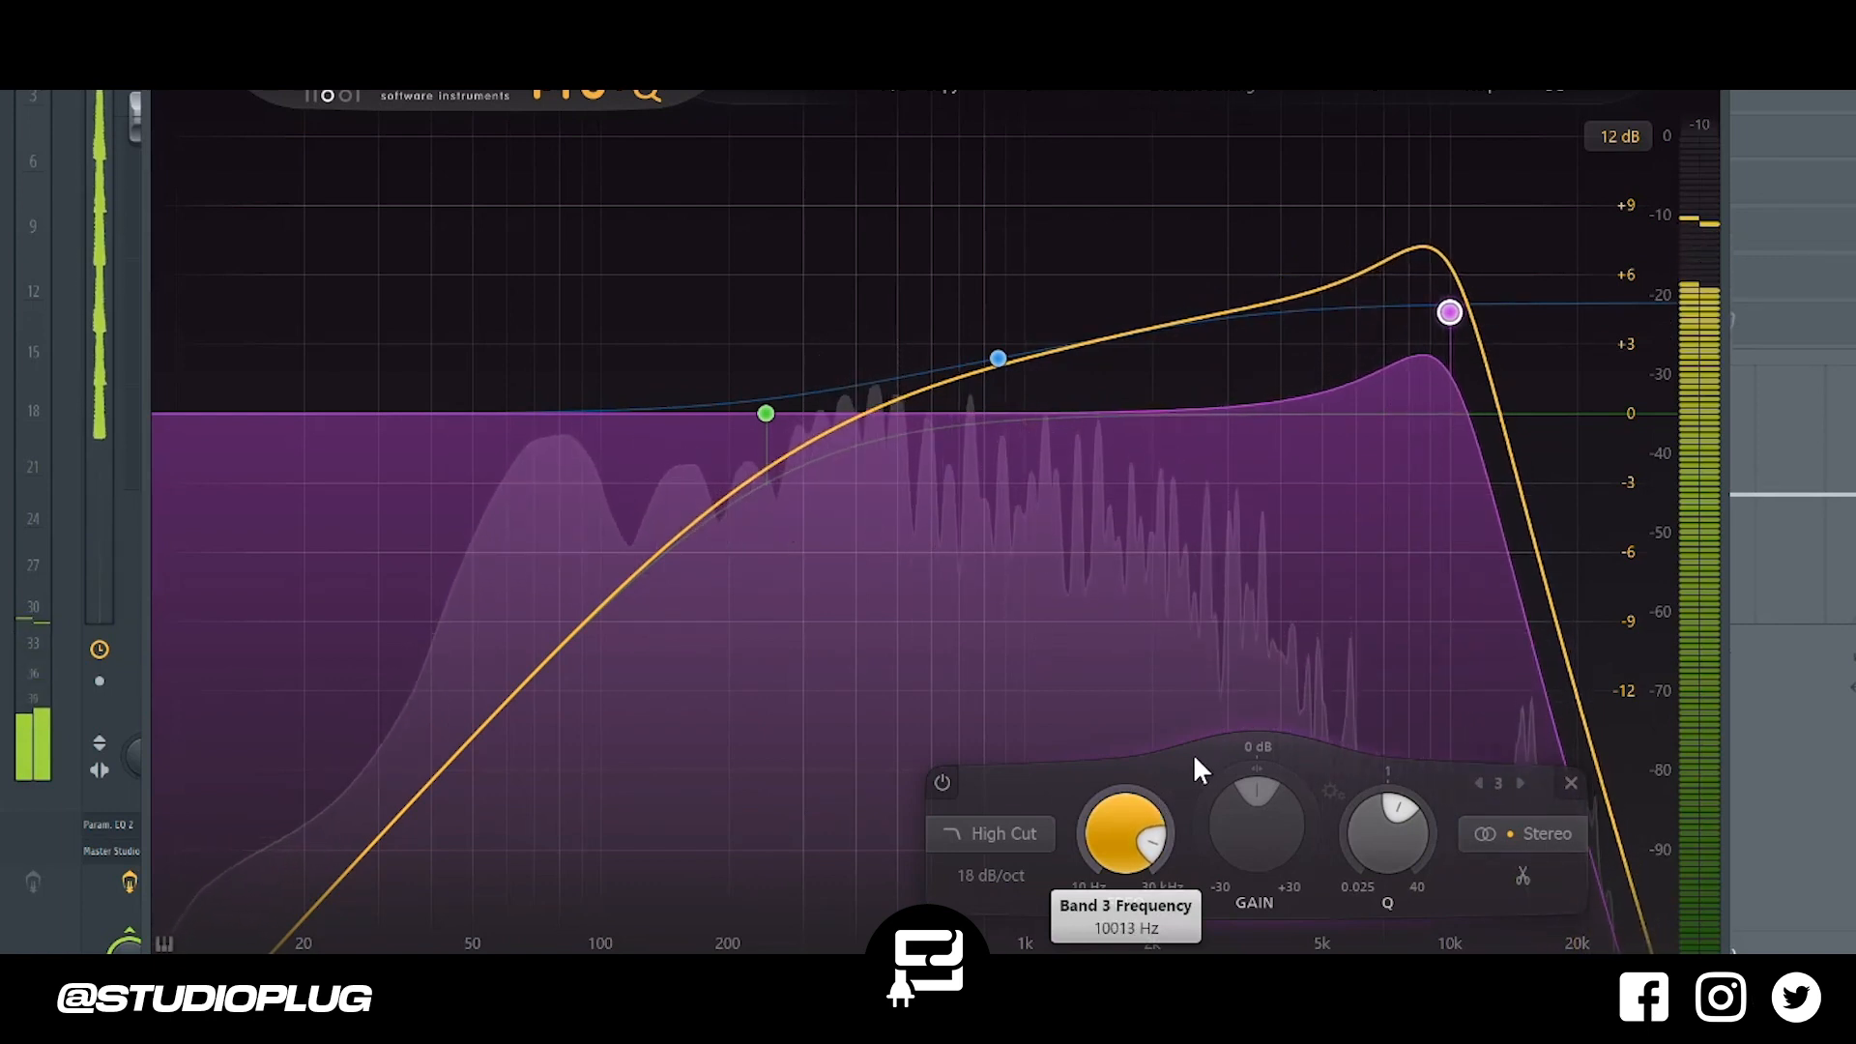
left_click(1005, 874)
left_click(1023, 870)
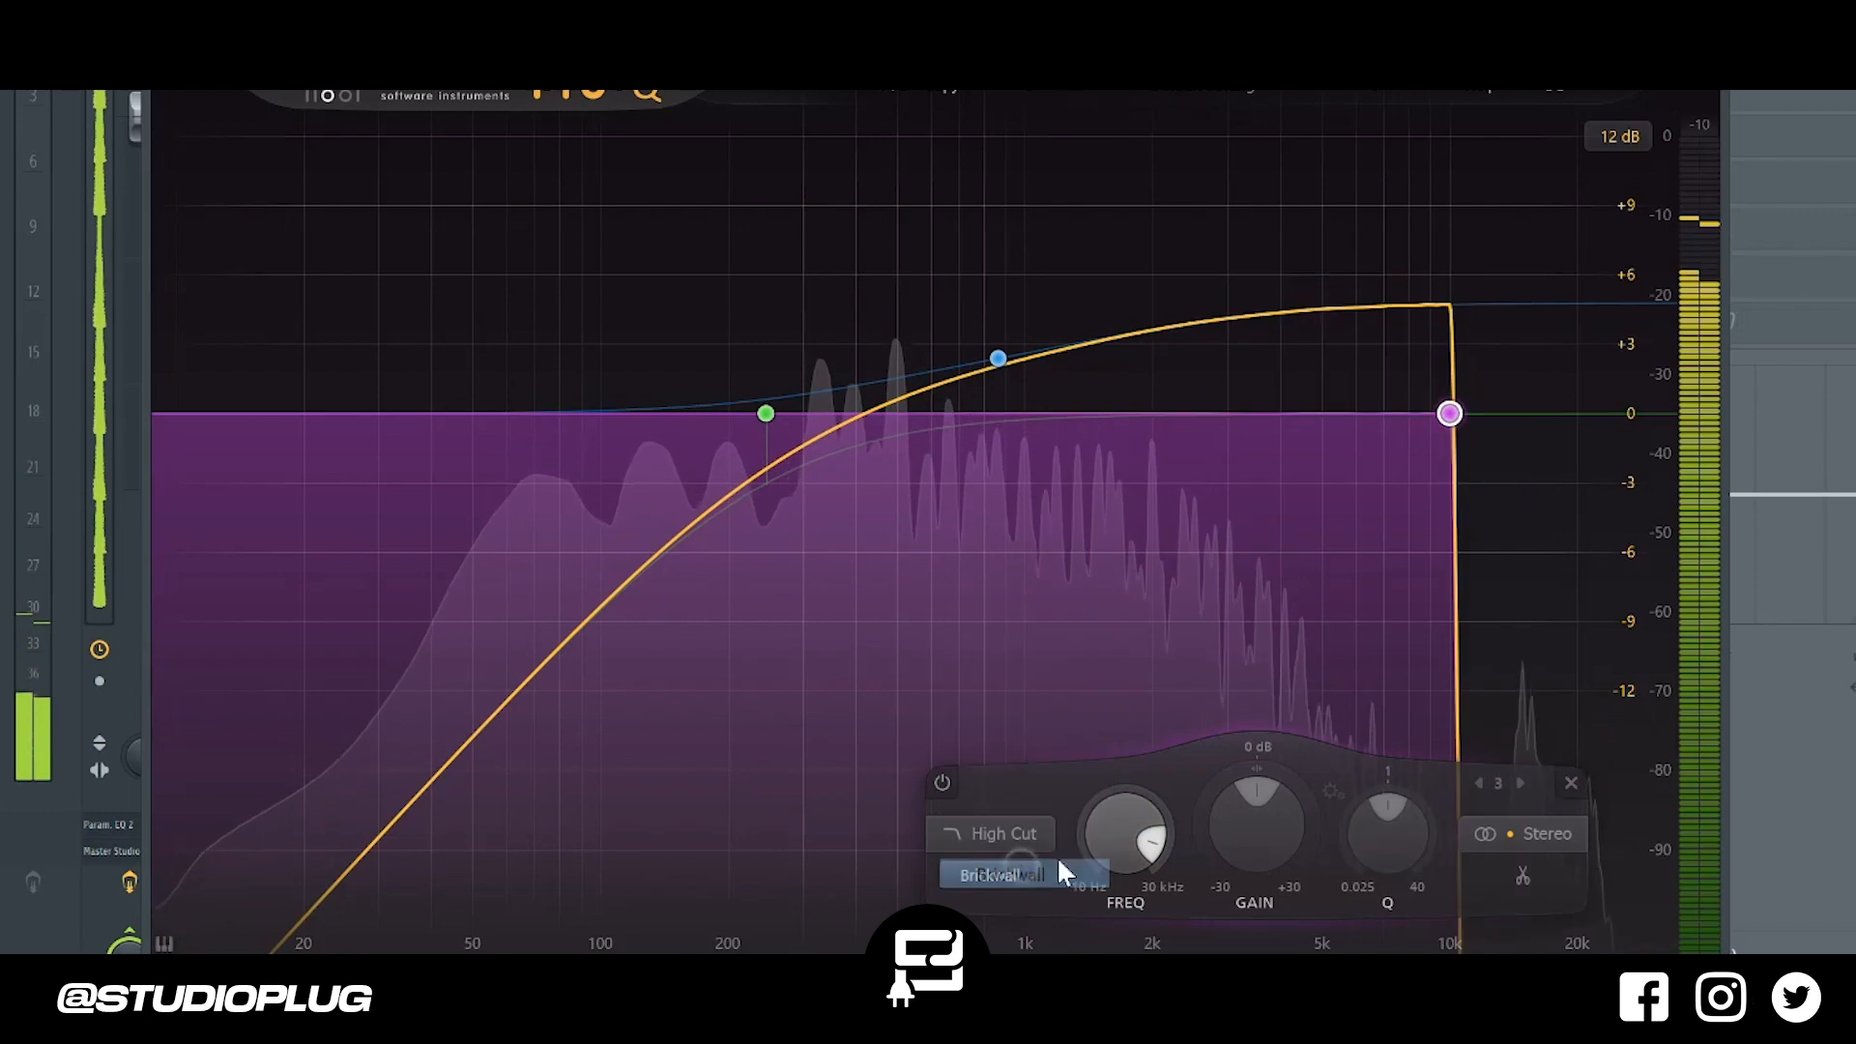
left_click_drag(1131, 818, 1337, 708)
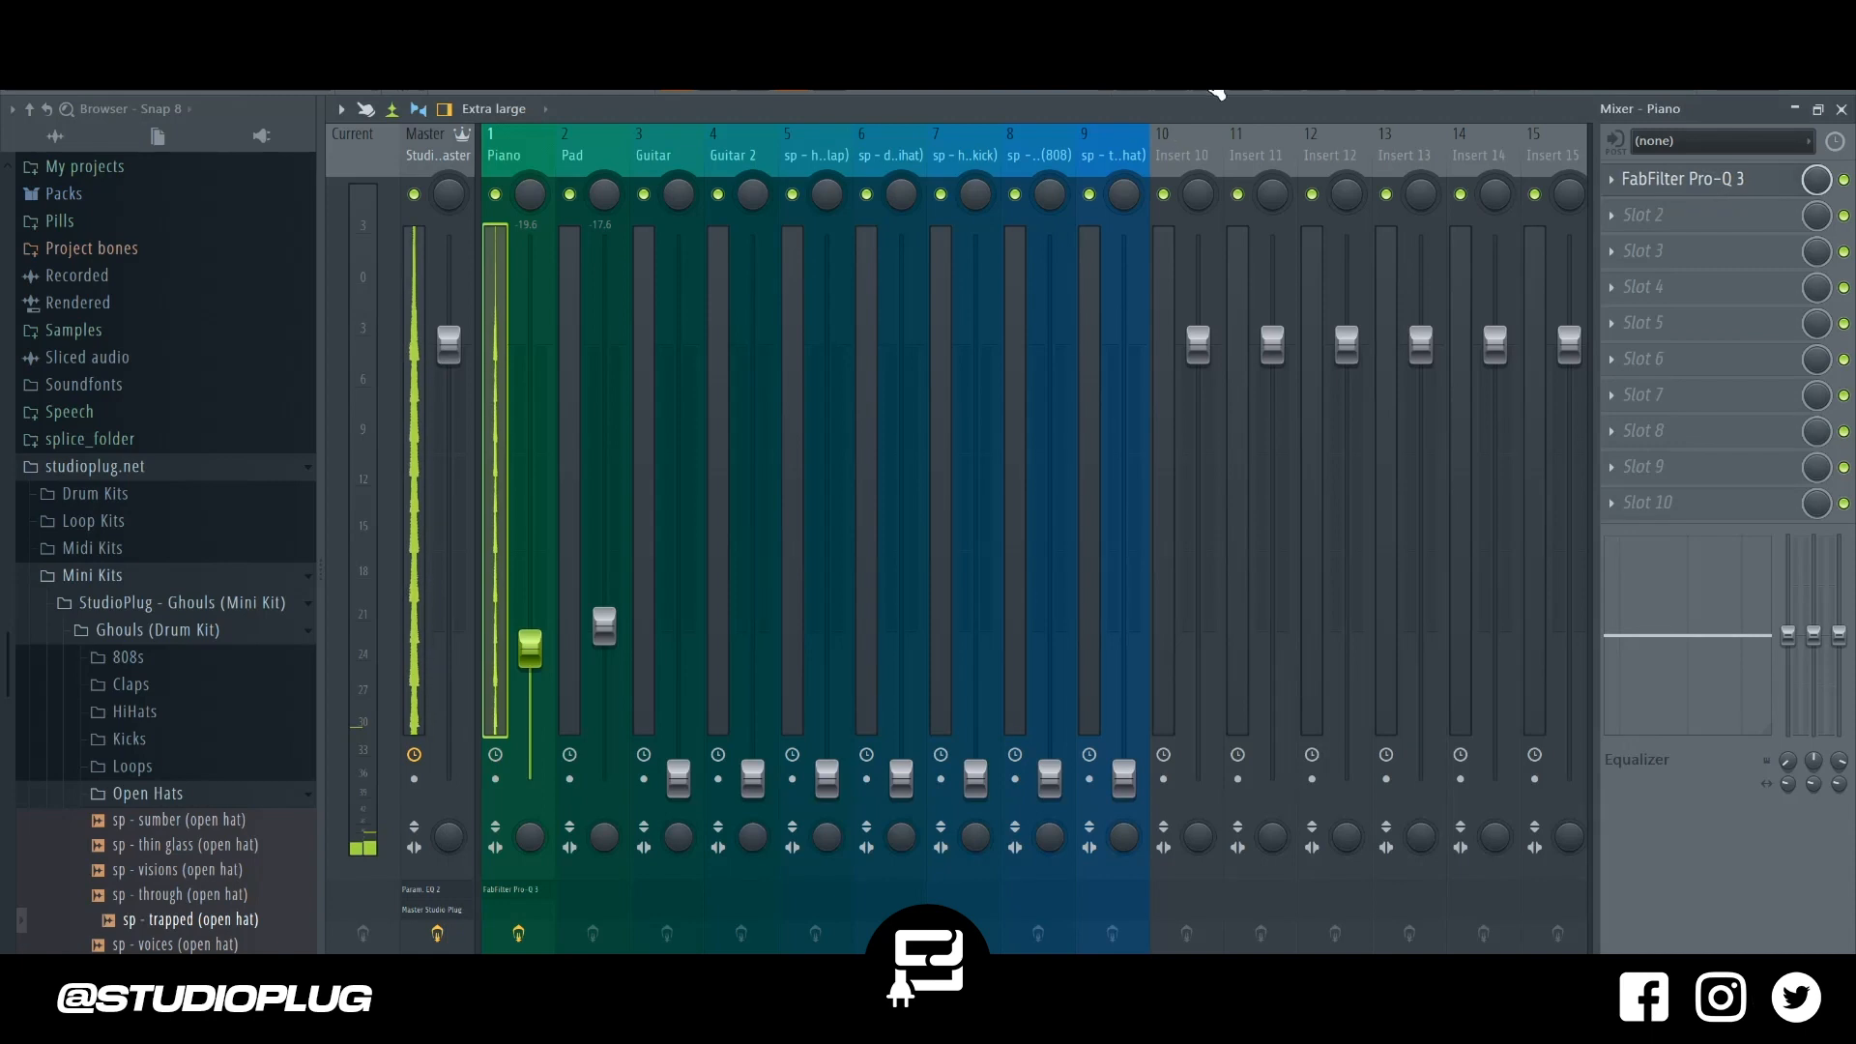
Delete the rendered Piano audio channel from the channel rack.
key("F6")
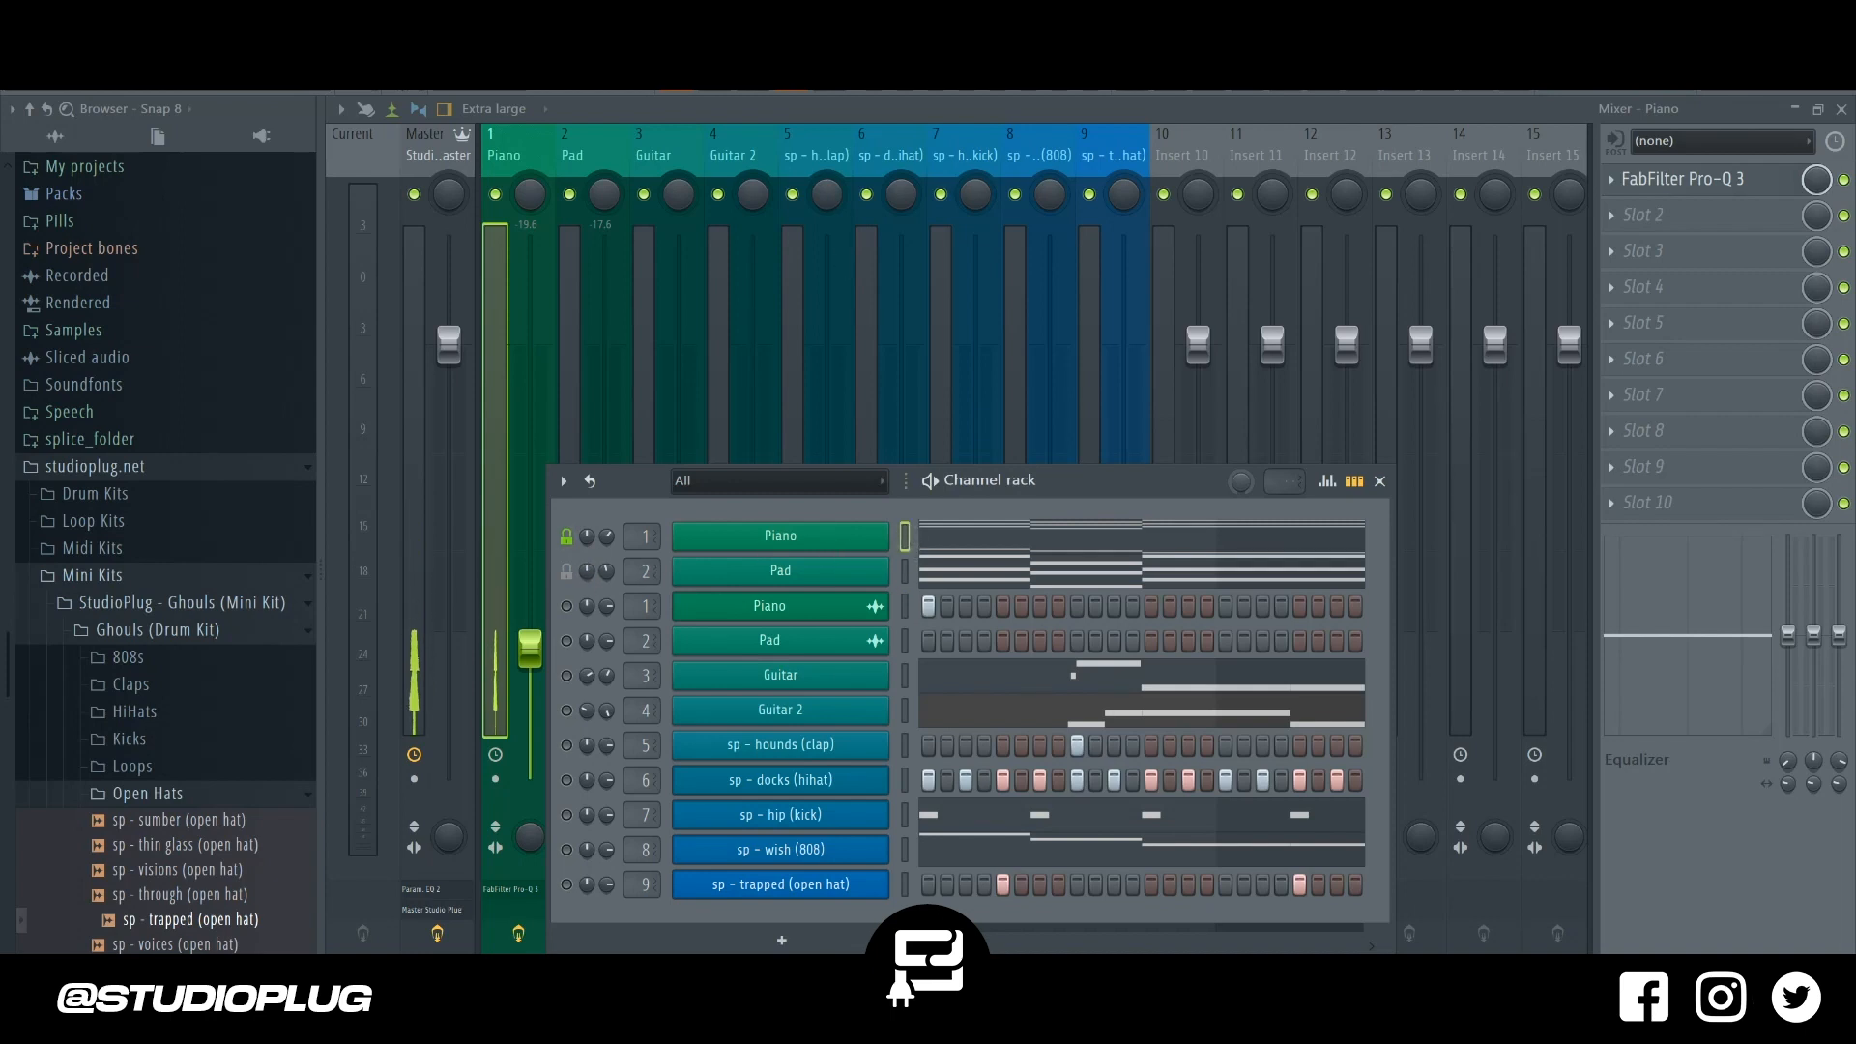
left_click(837, 617)
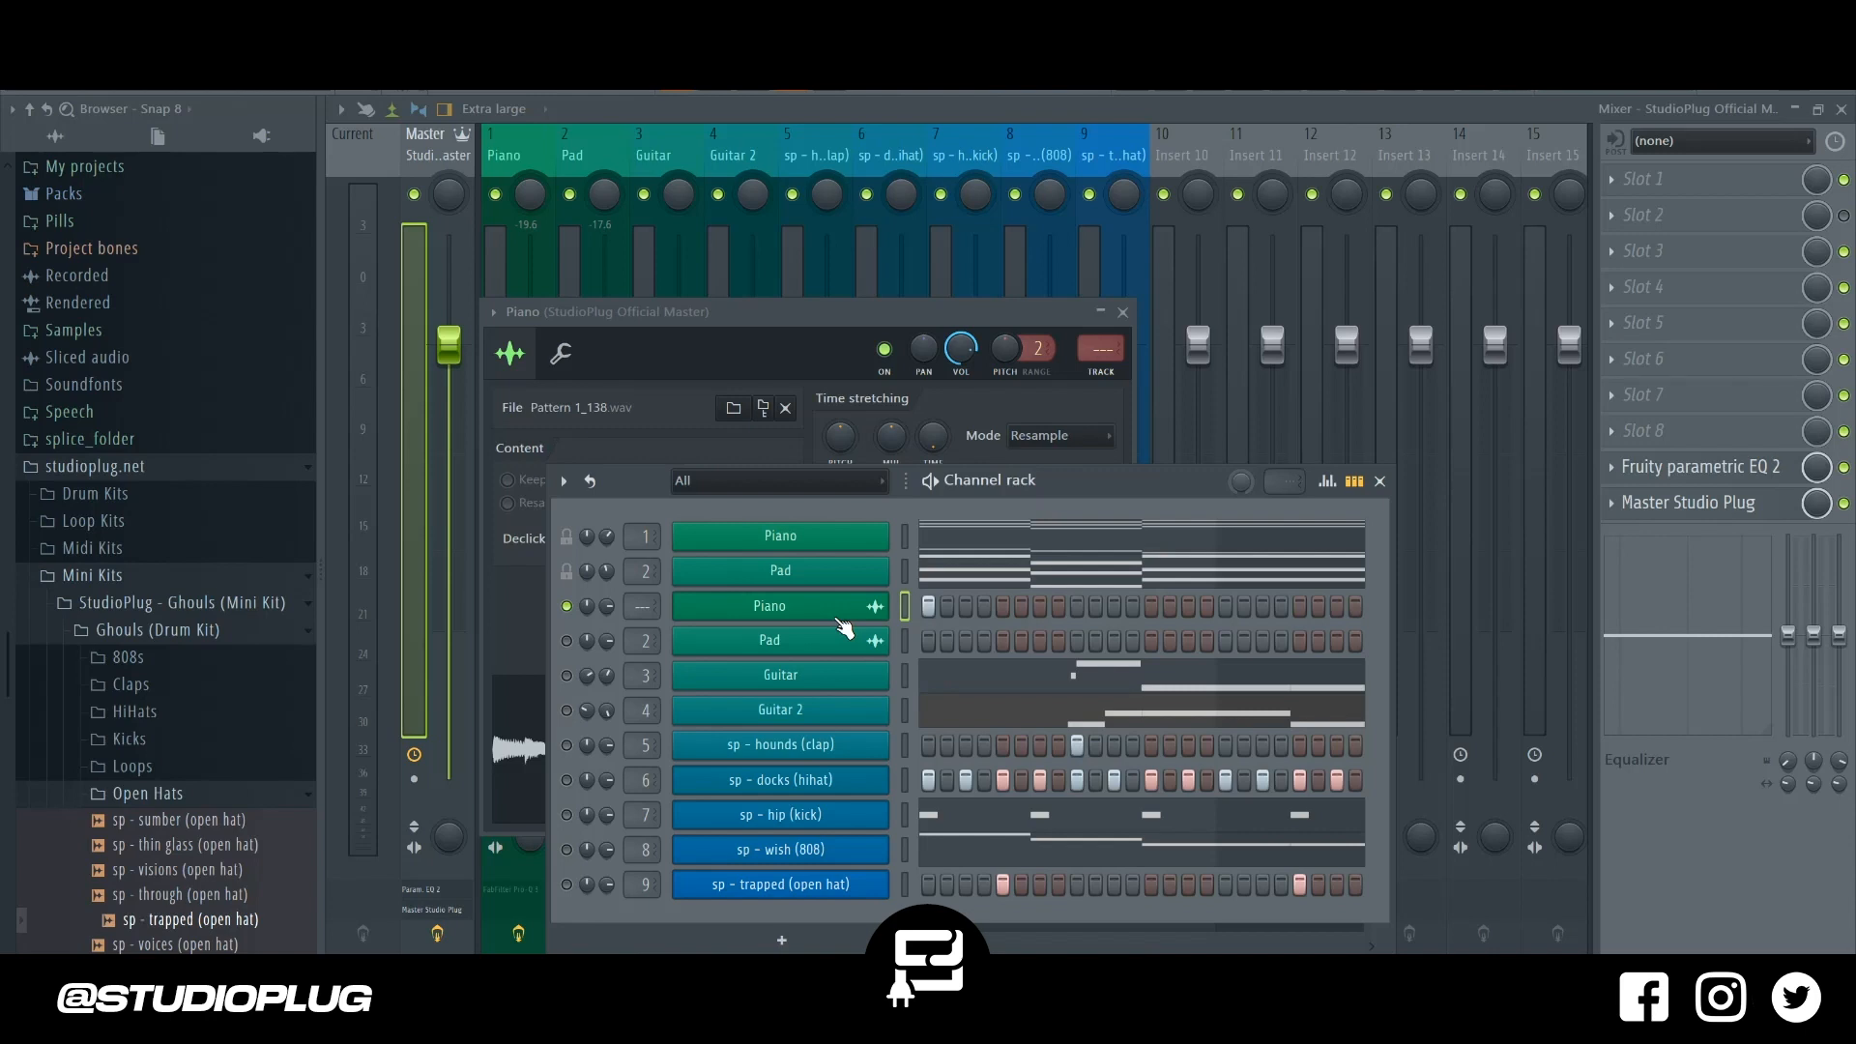
key("alt+Delete")
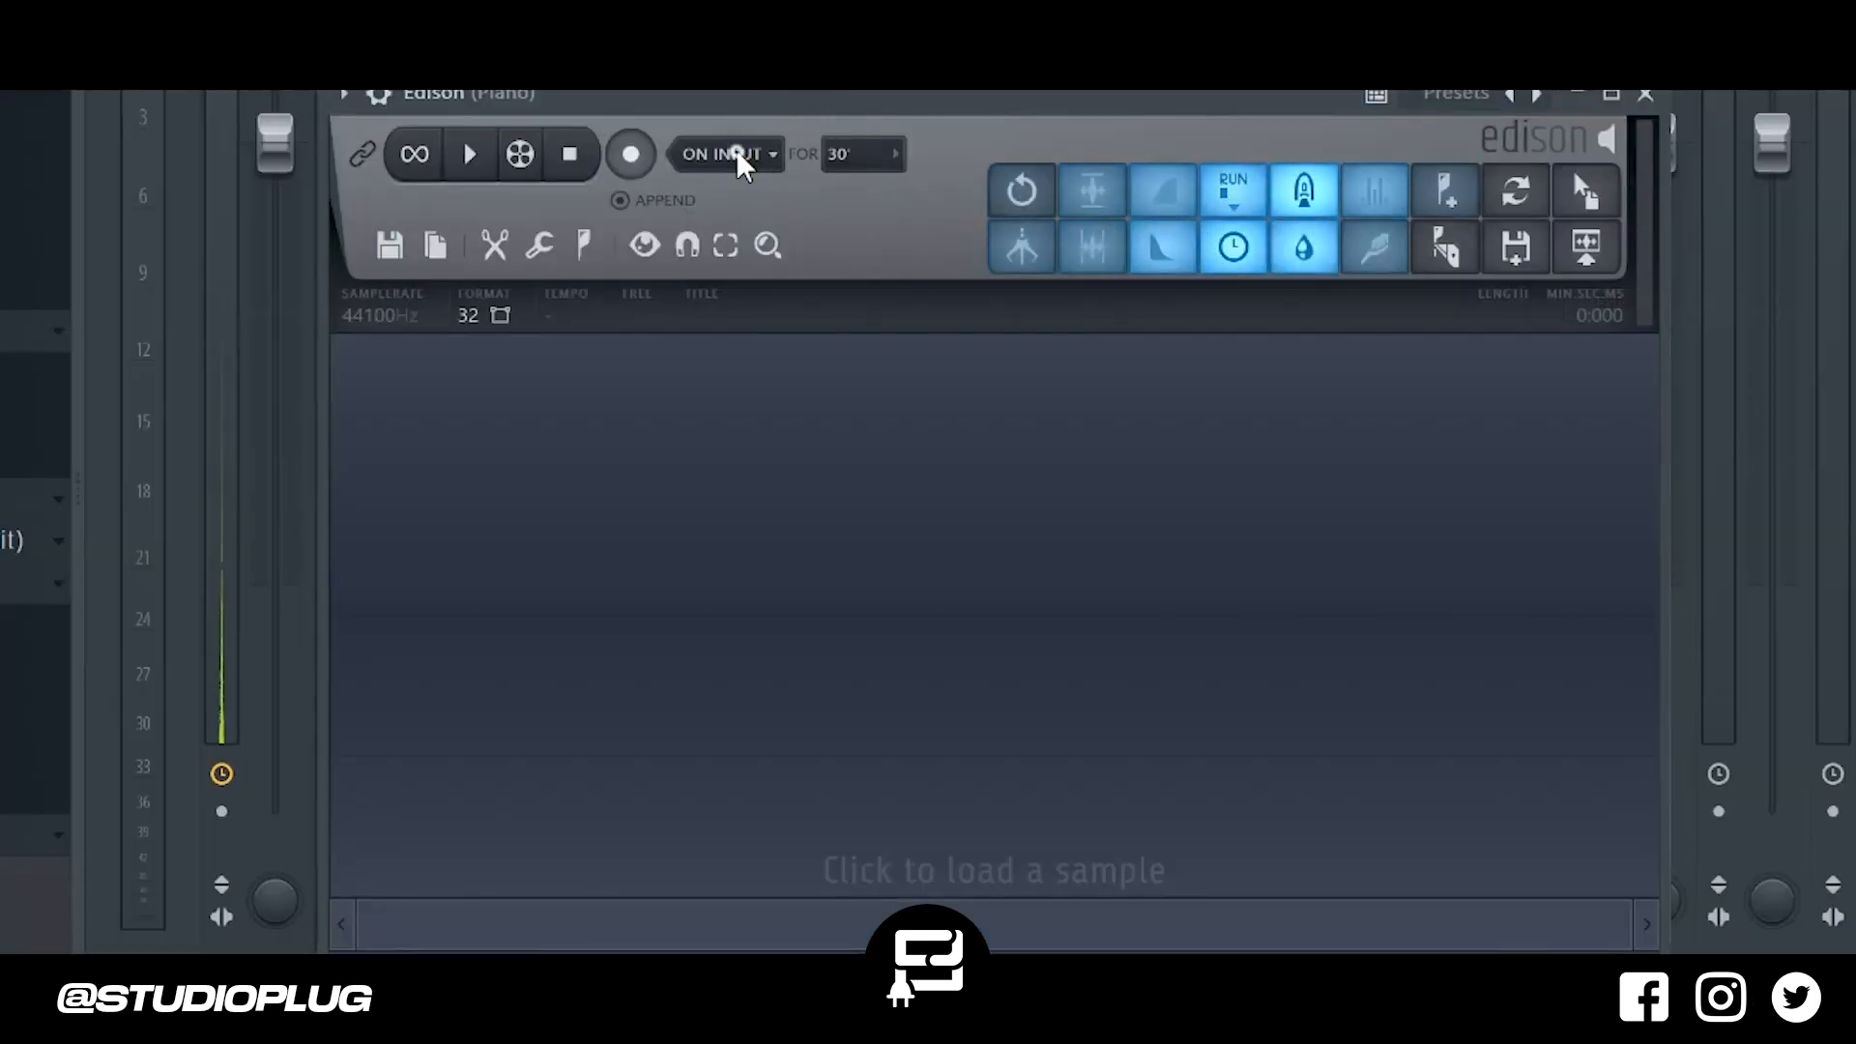
Record the Piano playback in Edison using On Play mode and sync the recording to the 140 BPM tempo.
left_click(745, 156)
left_click(746, 285)
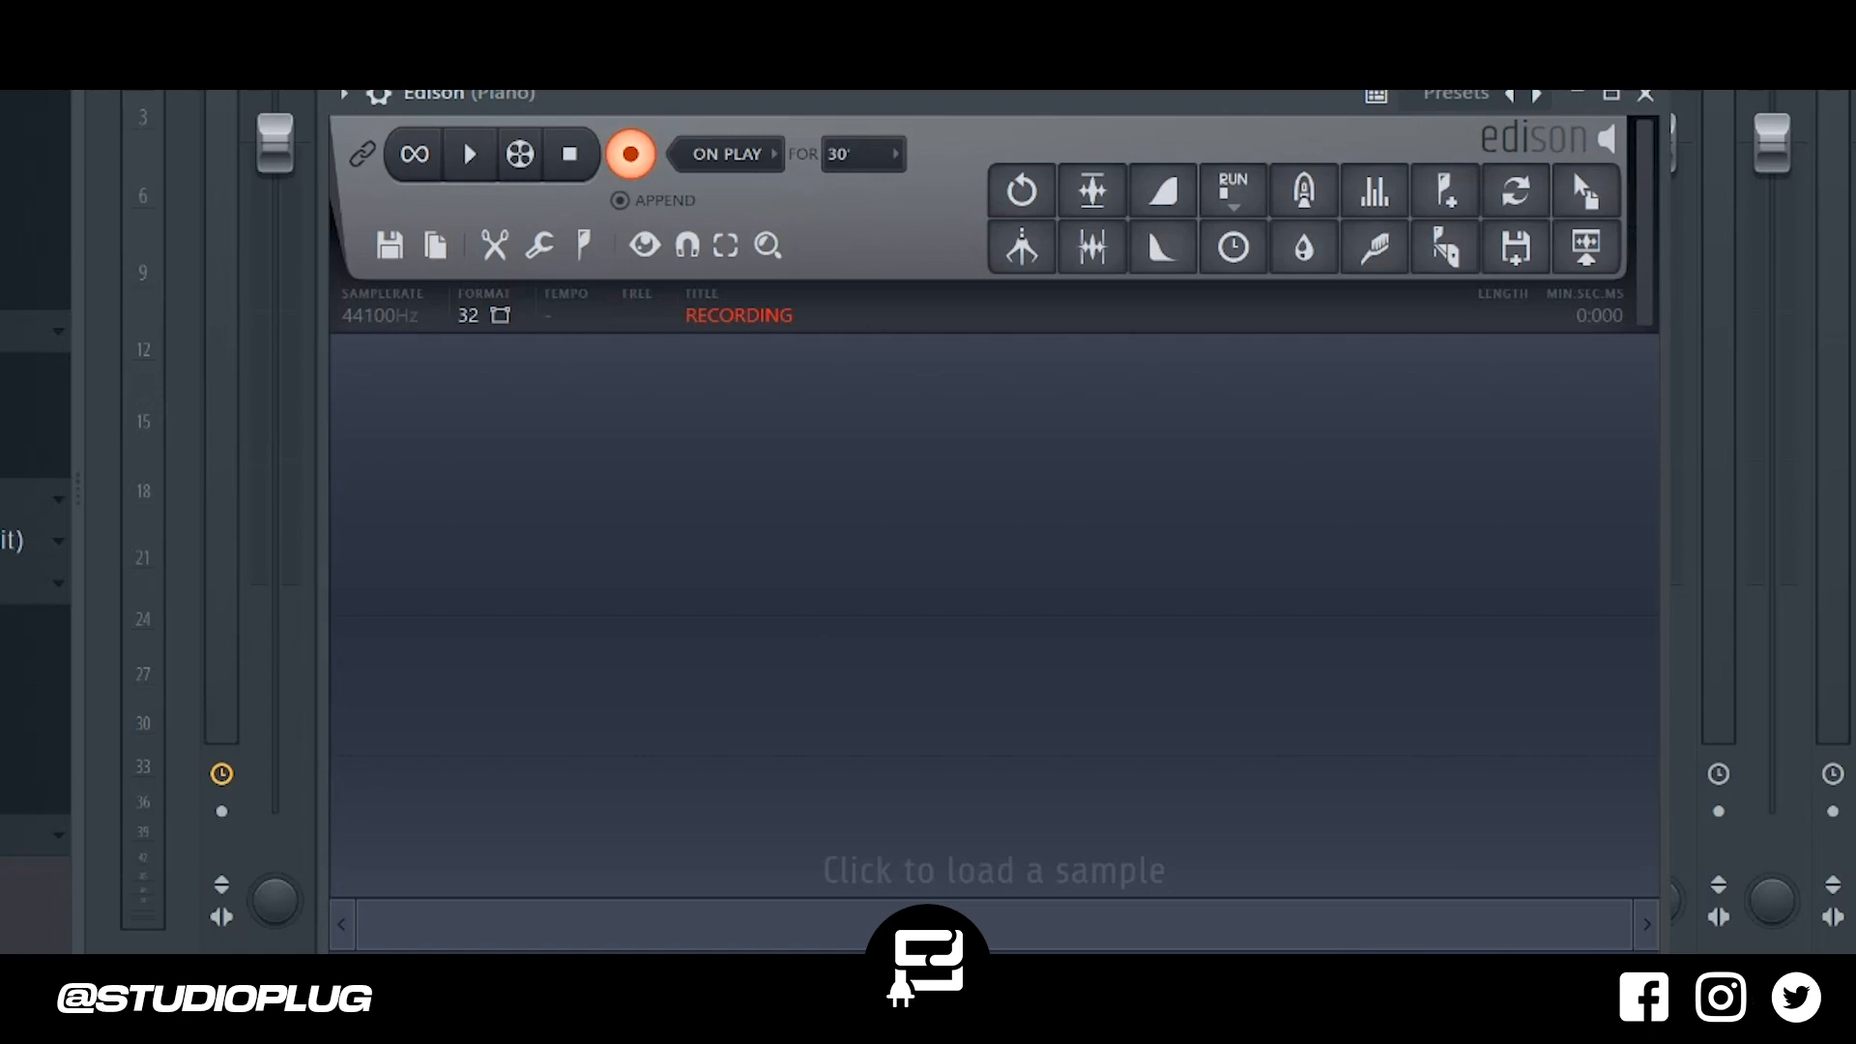
key("space")
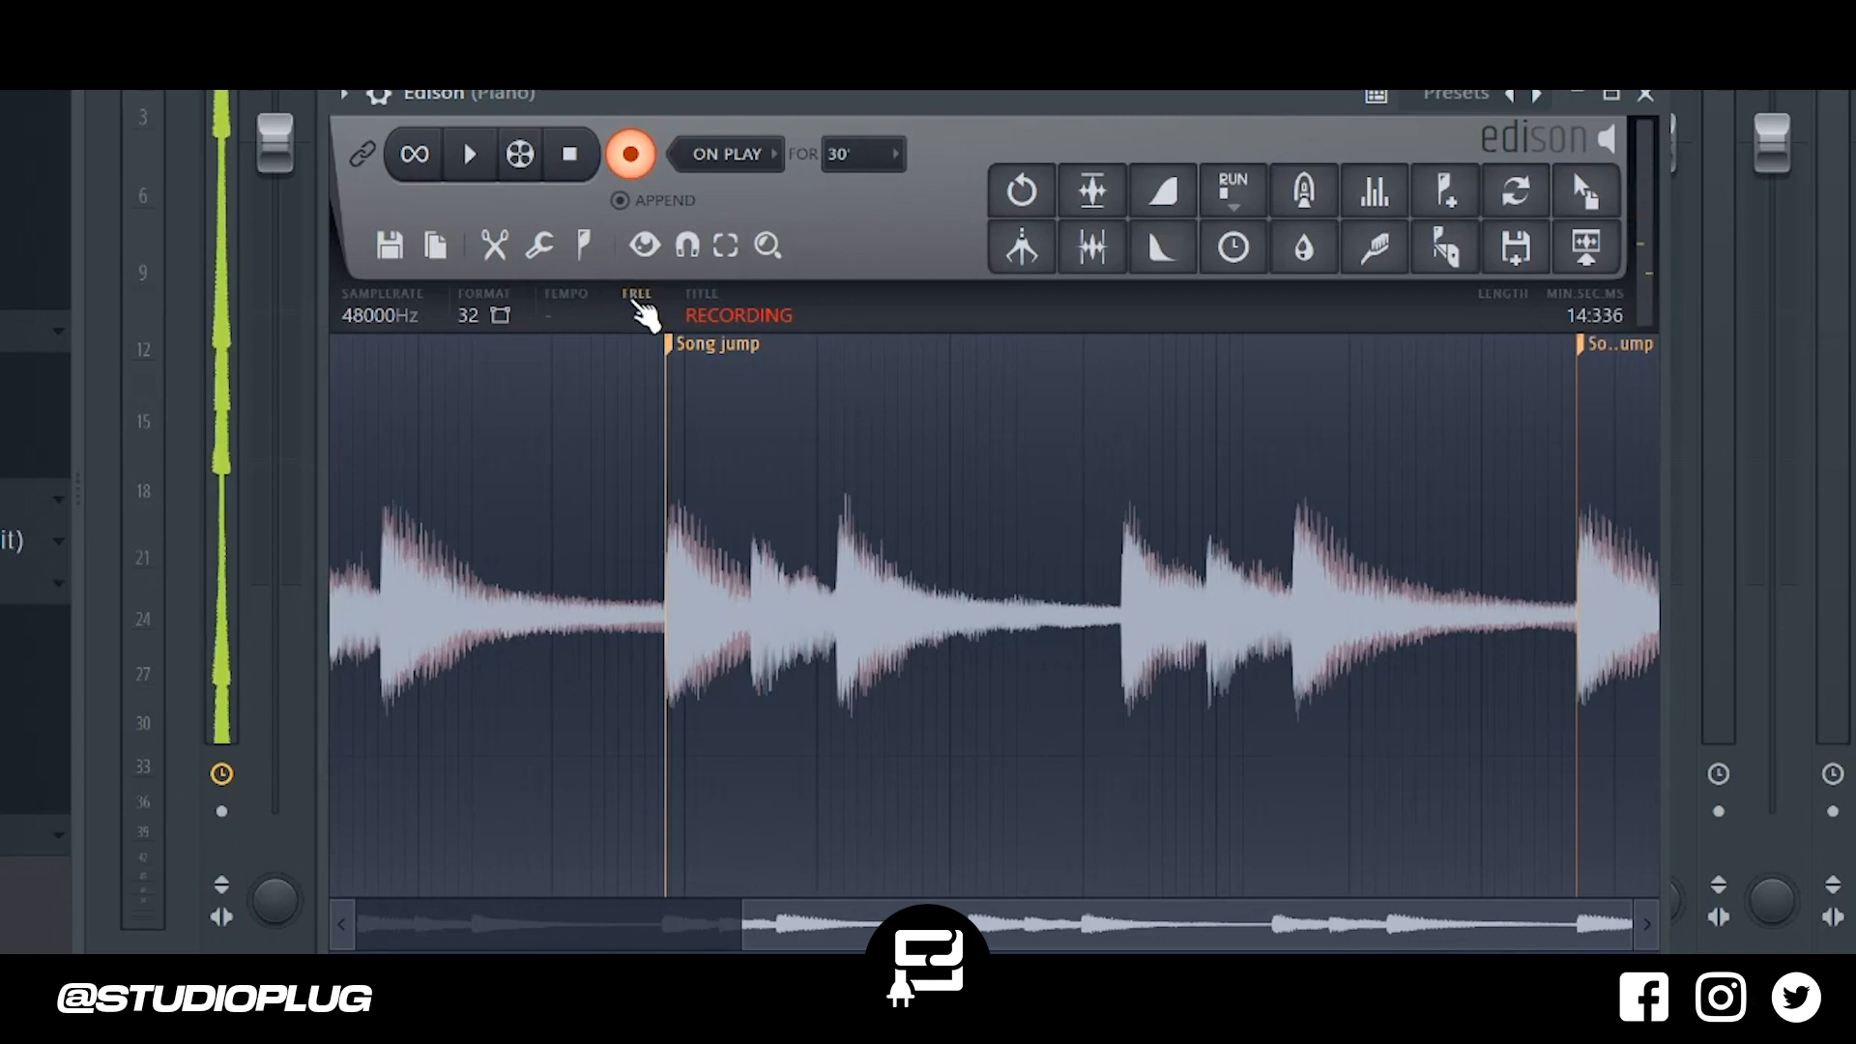
left_click(642, 307)
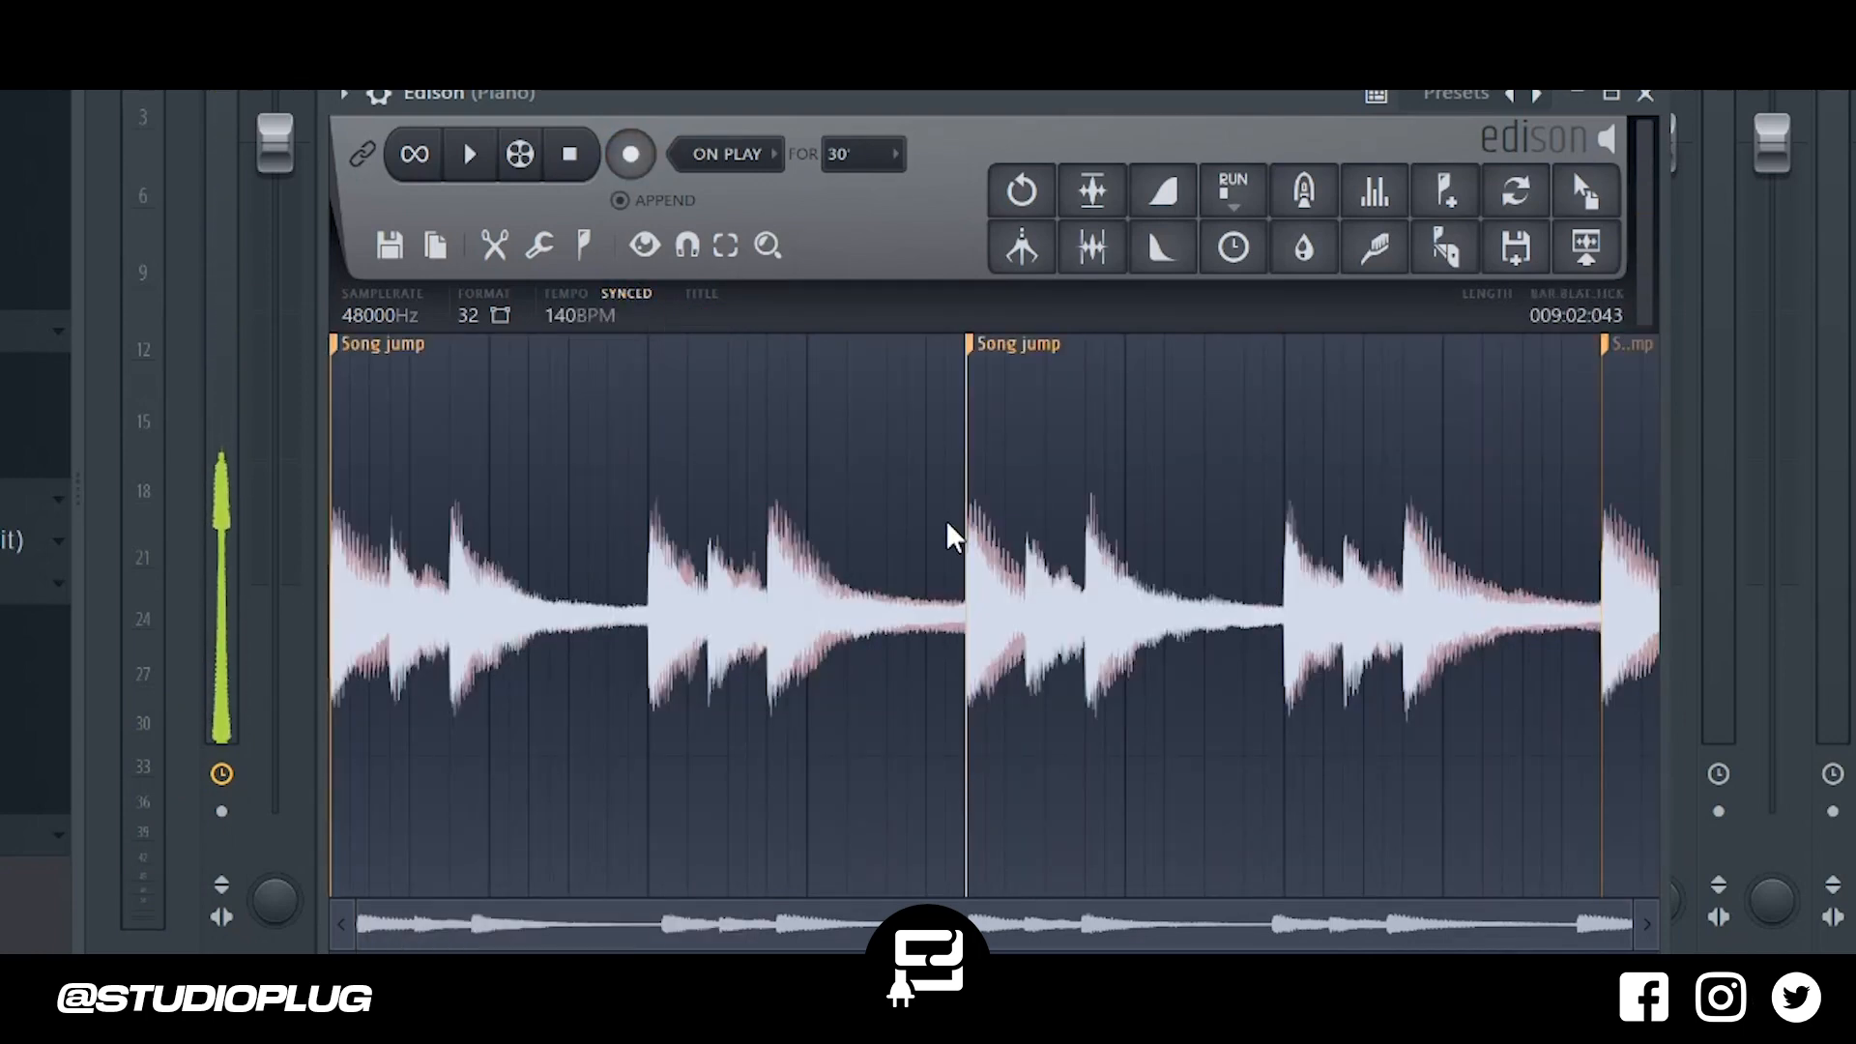
Trim the recording to its second four-bar pass between the song jumps and delete the remaining Song jump marker.
left_click_drag(831, 508, 294, 559)
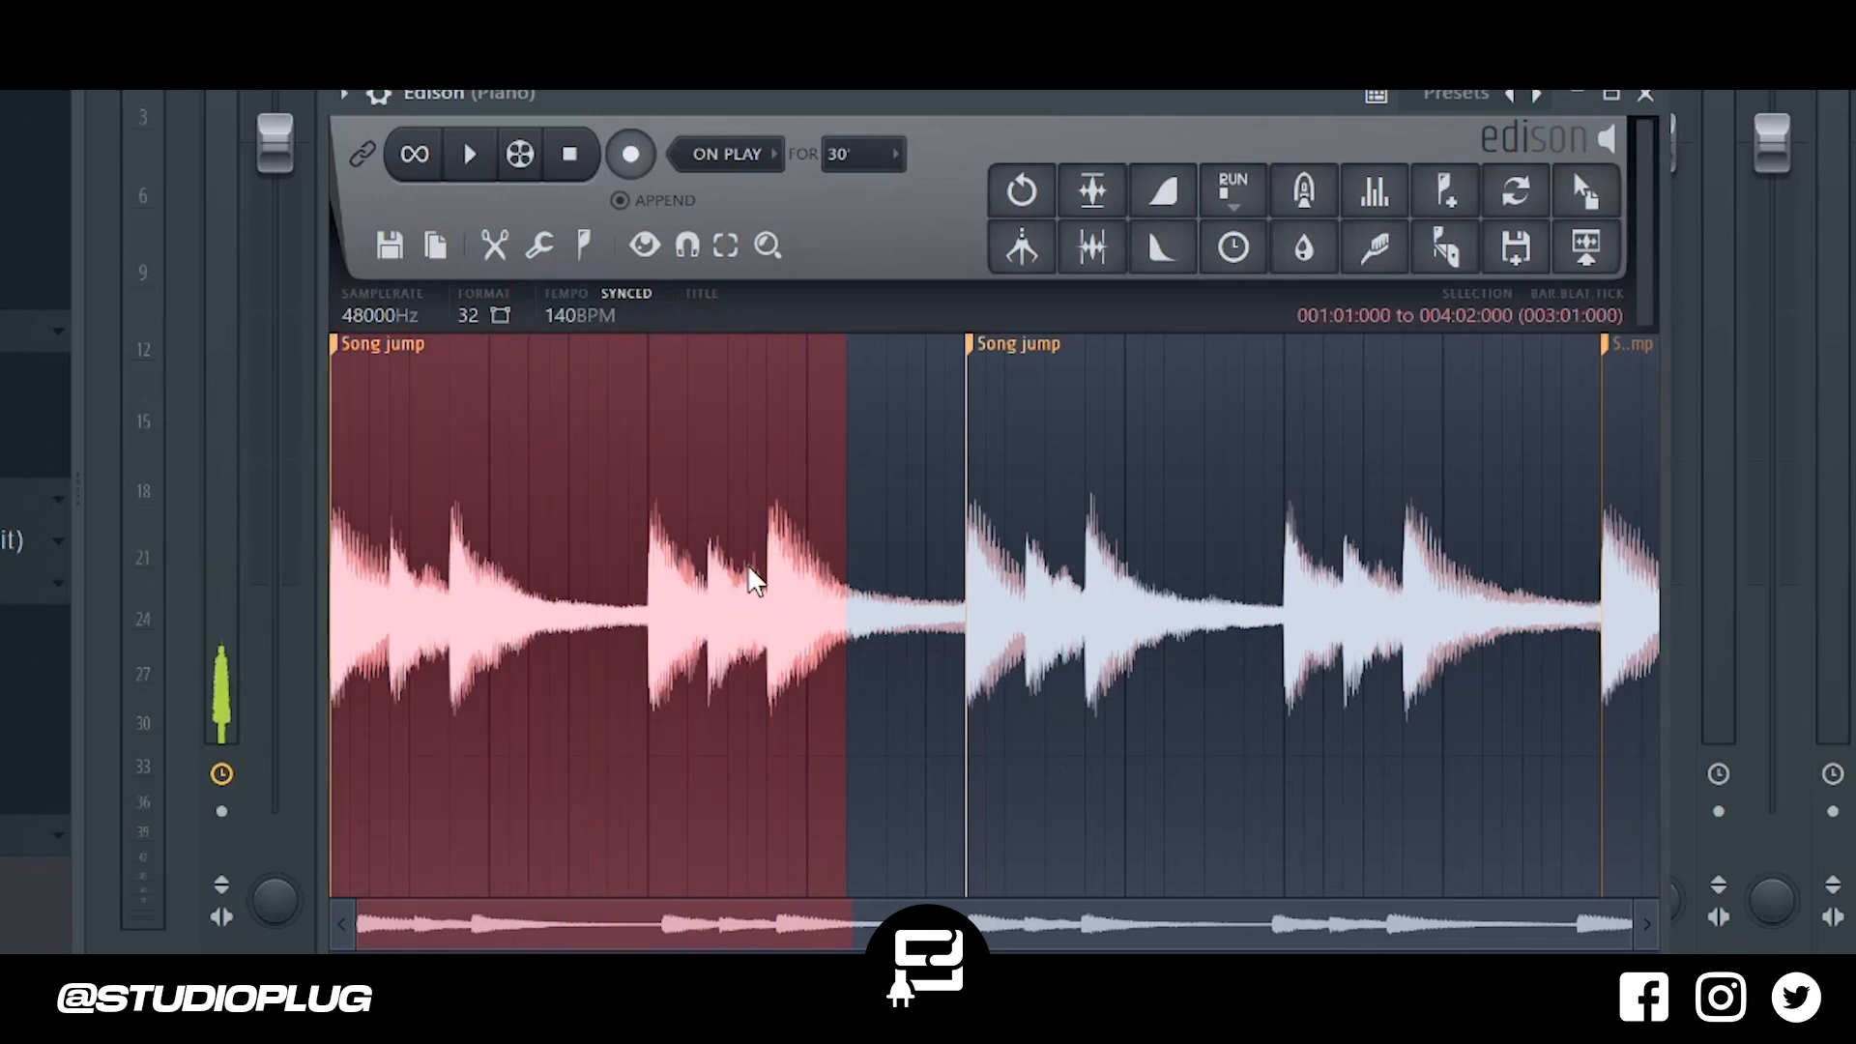
left_click_drag(858, 585, 966, 618)
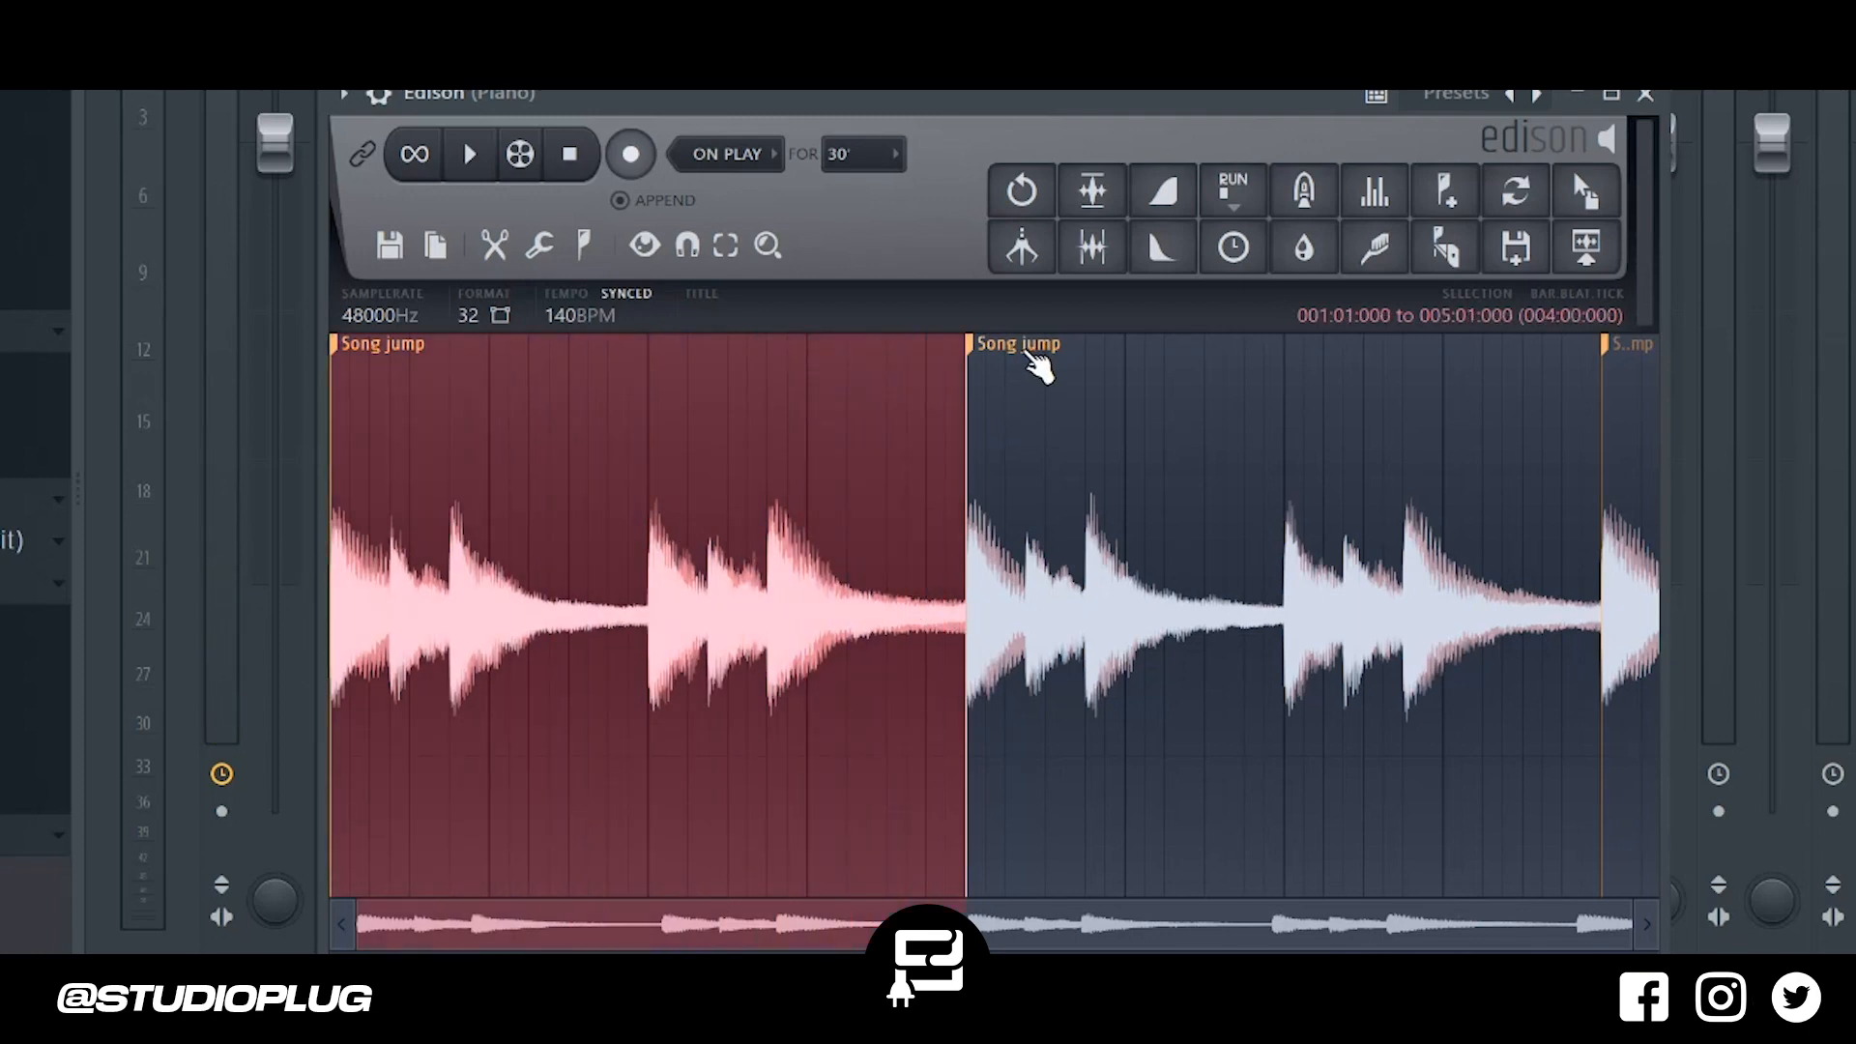
key("Delete")
left_click_drag(1550, 488, 1756, 521)
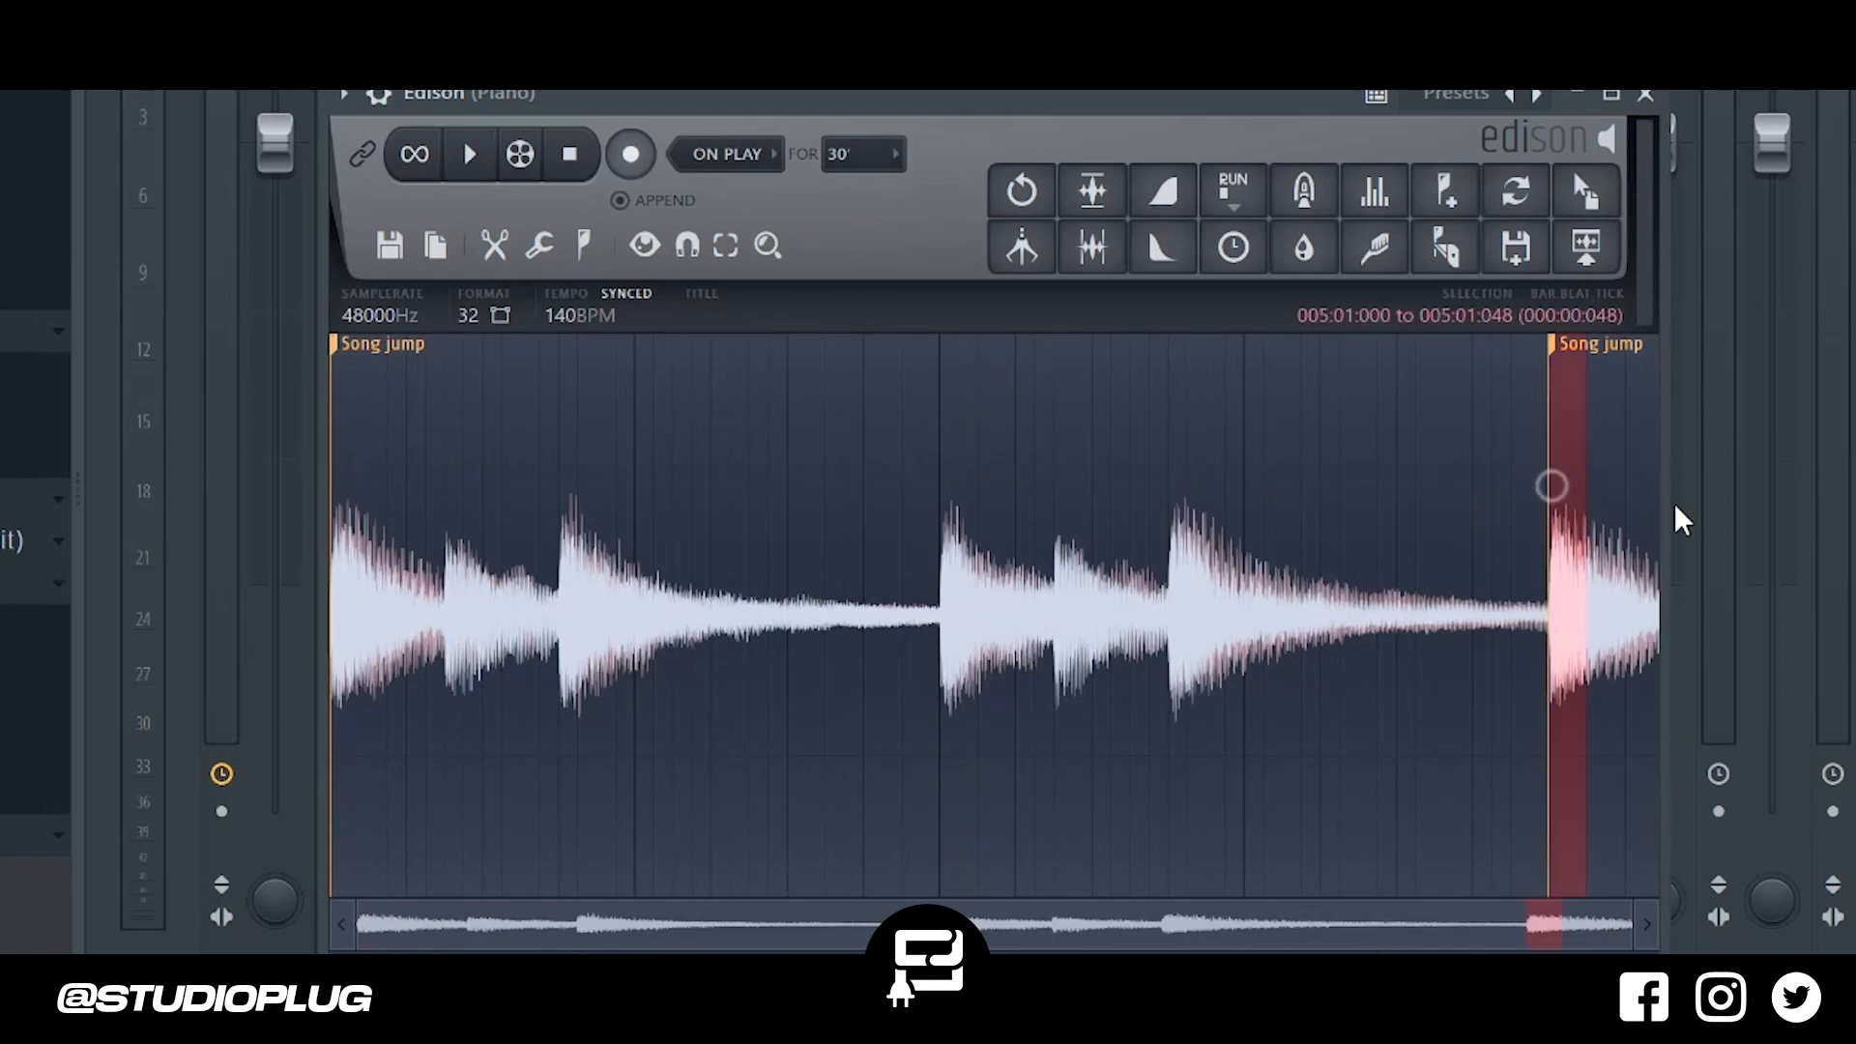
key("Delete")
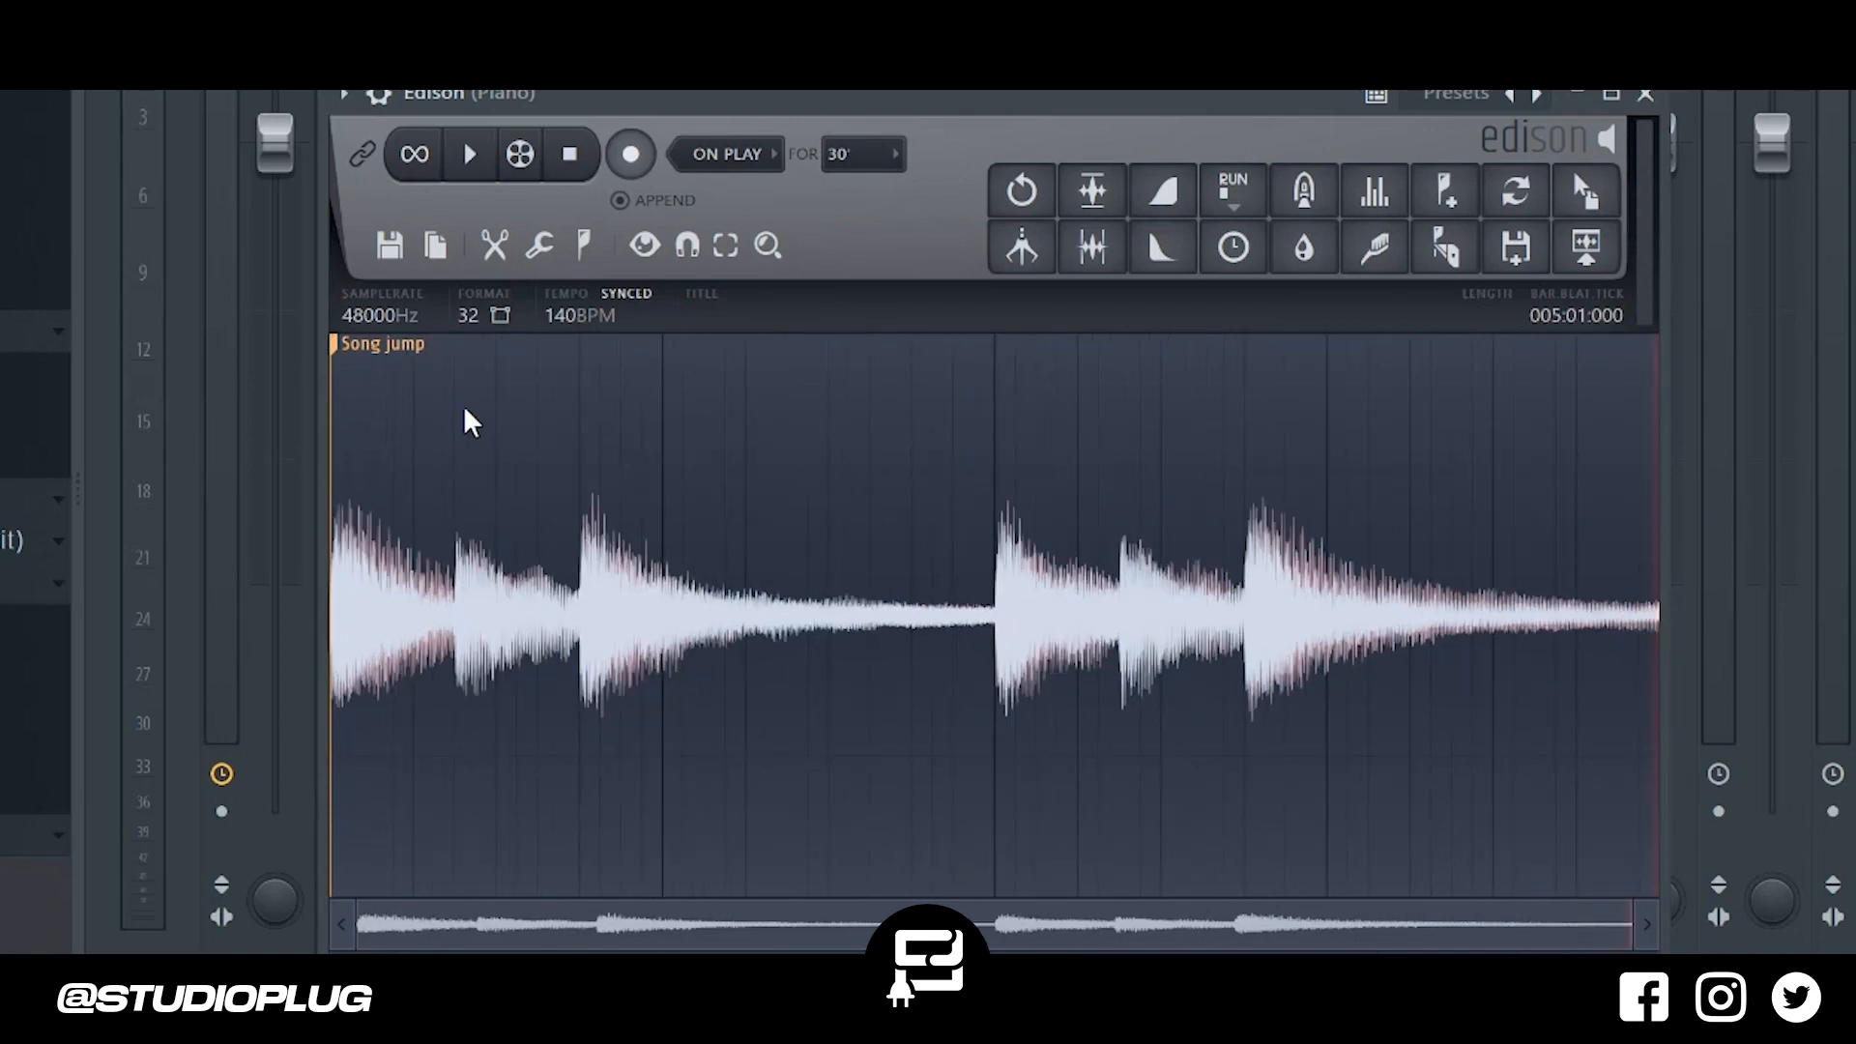
right_click(419, 358)
left_click(484, 401)
Place the trimmed Edison recording in the channel rack as a new channel directly below the Pad instrument.
mouse_move(1585, 186)
left_mouse_down()
mouse_move(1187, 126)
mouse_move(1025, 440)
mouse_move(952, 532)
mouse_move(897, 564)
left_mouse_up()
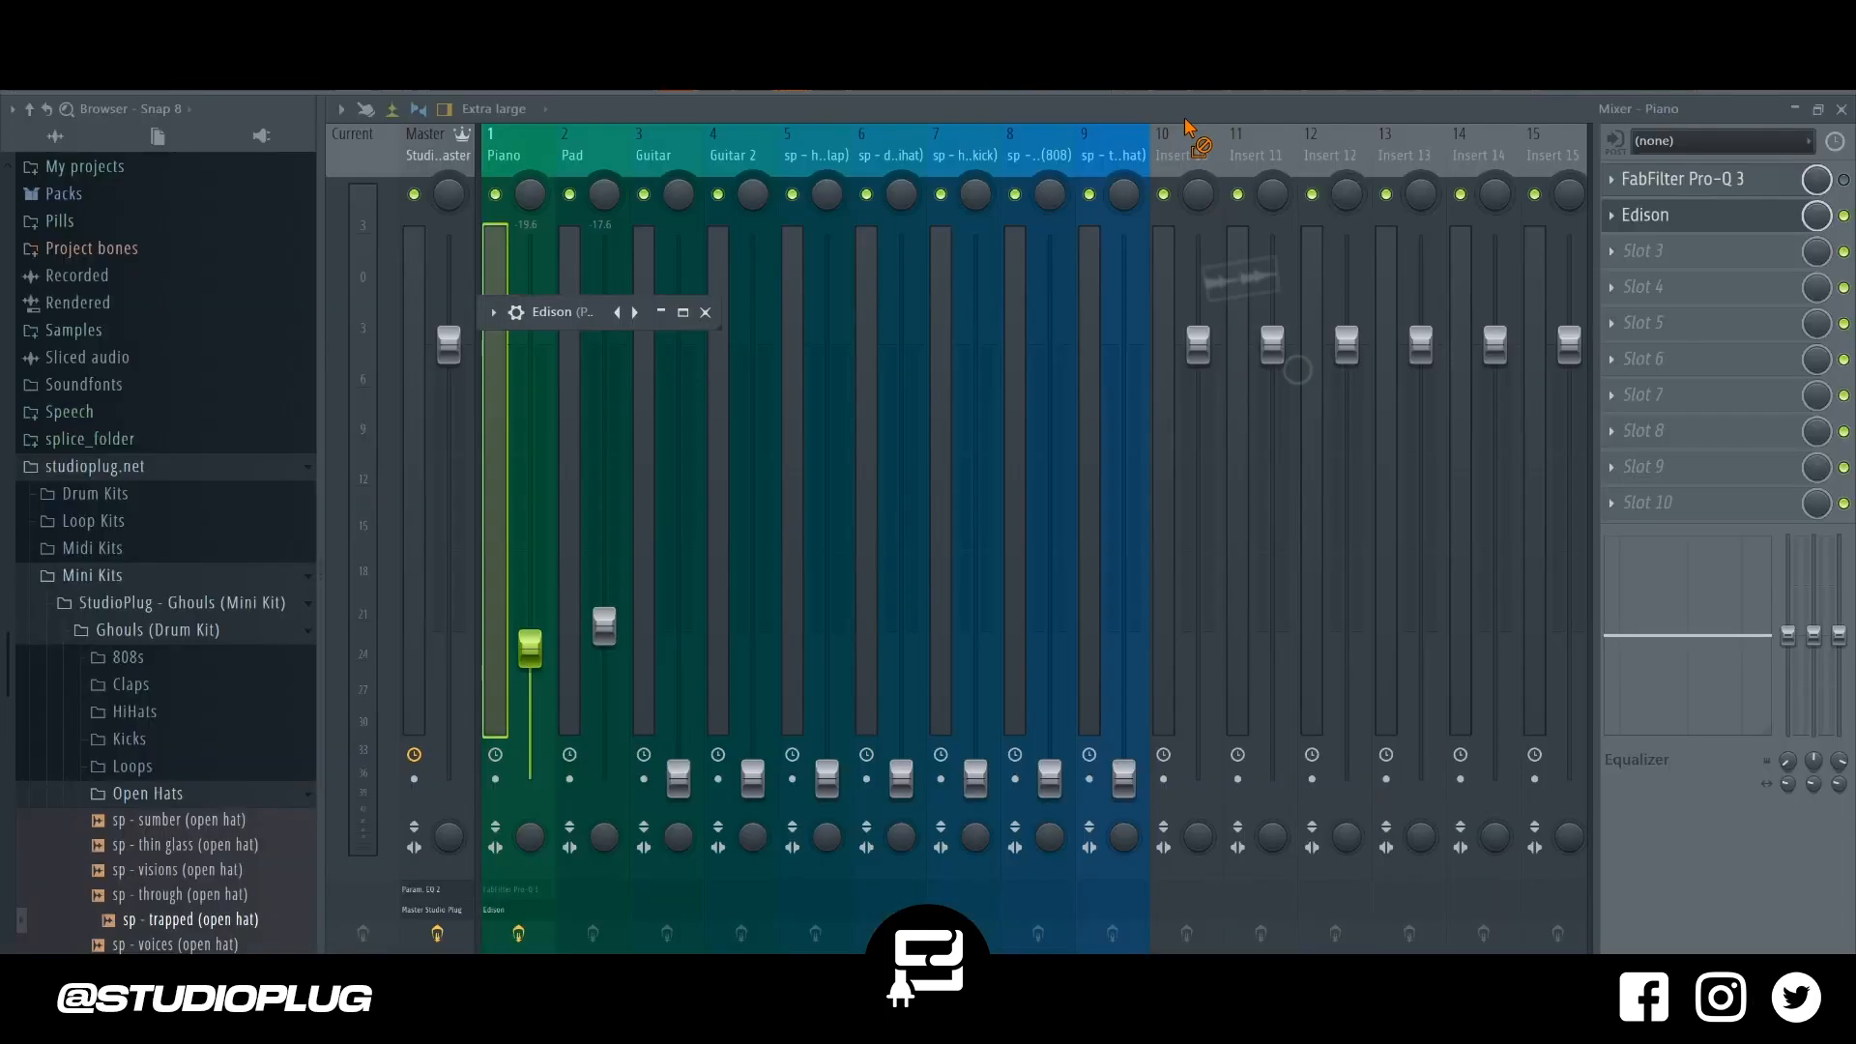
key("F6")
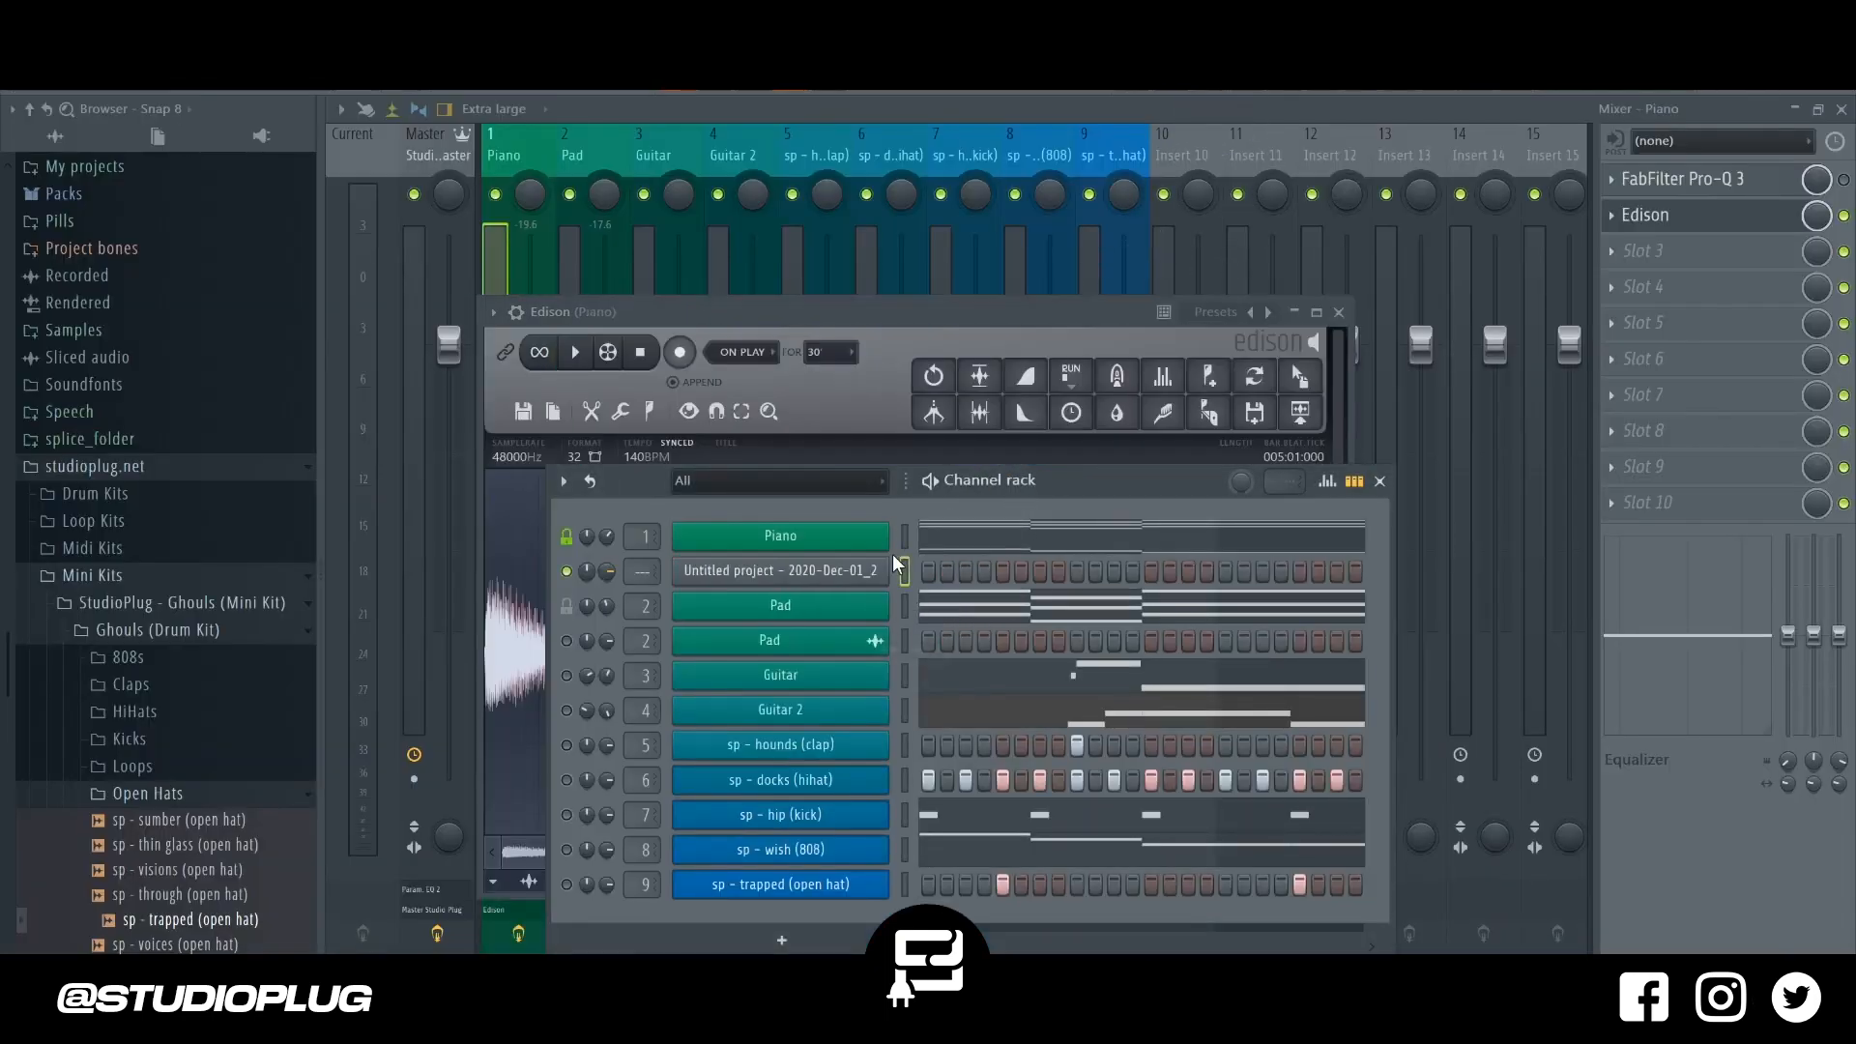
key("alt+Down")
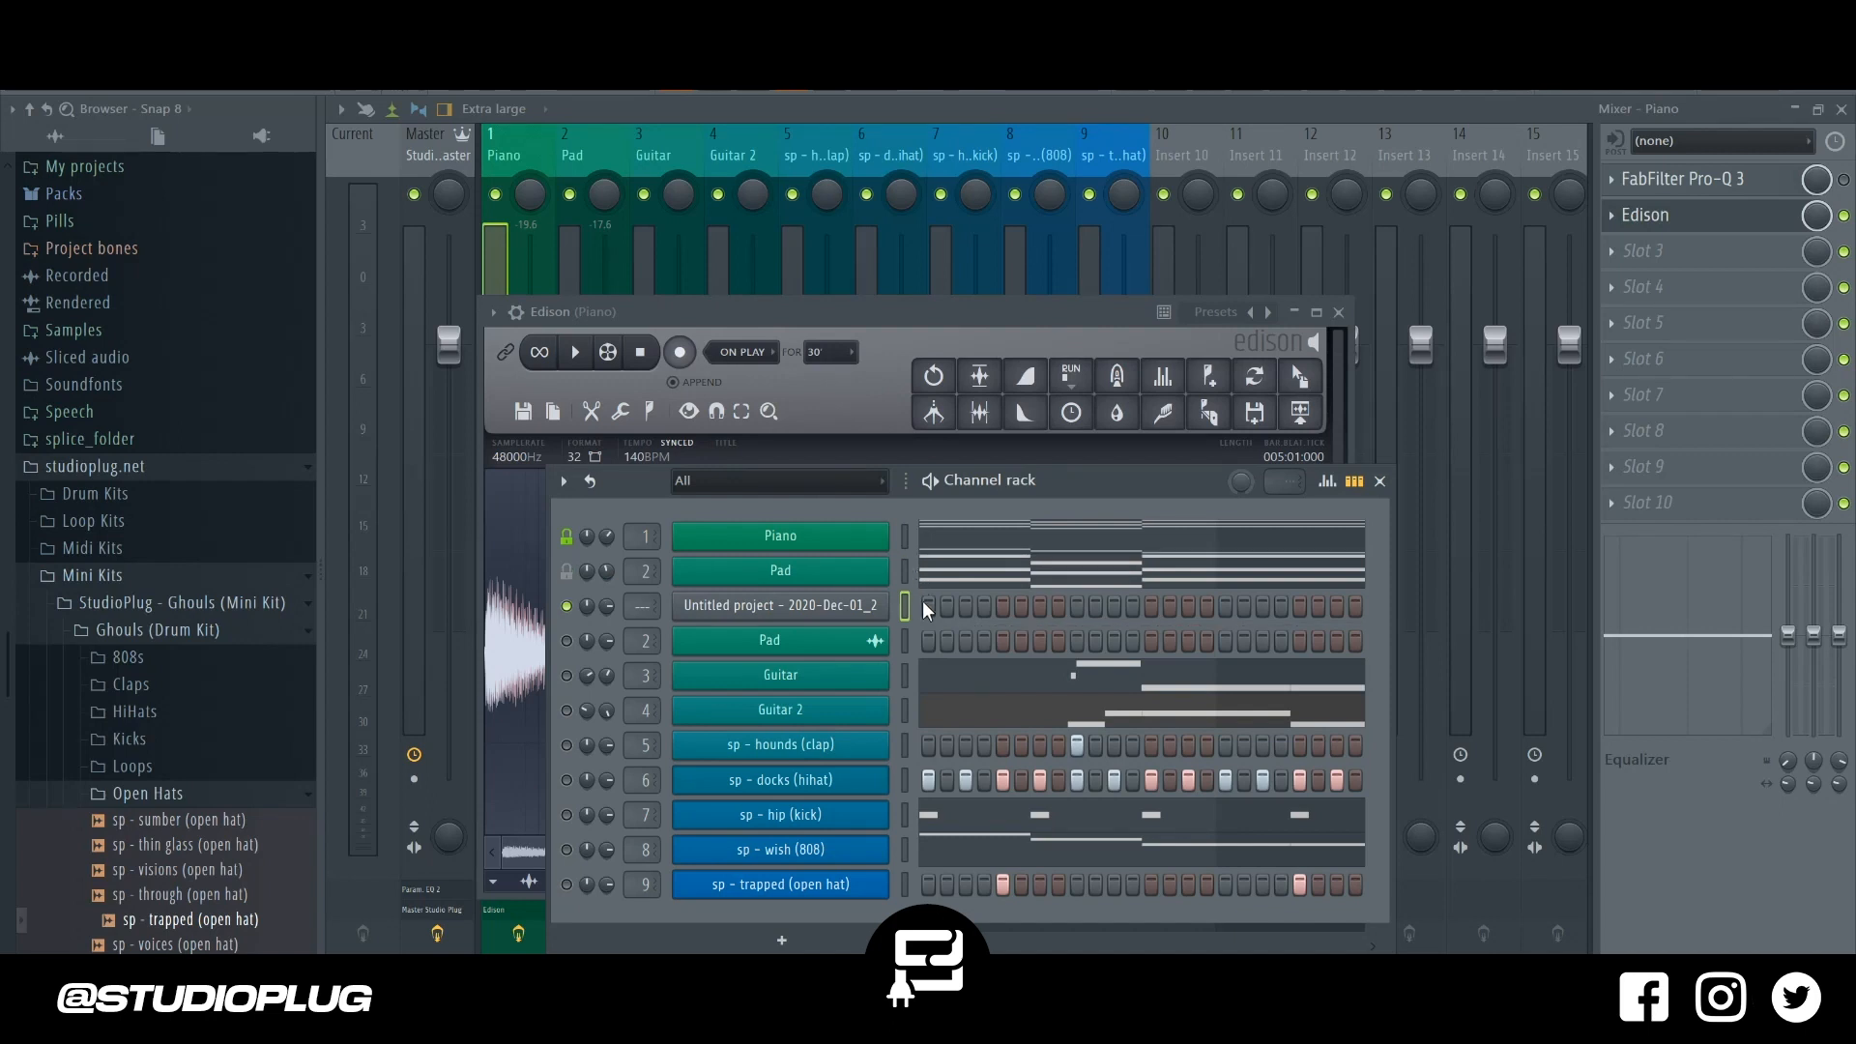
Trigger the recorded channel on its first step and rename it Piano.
left_click(924, 605)
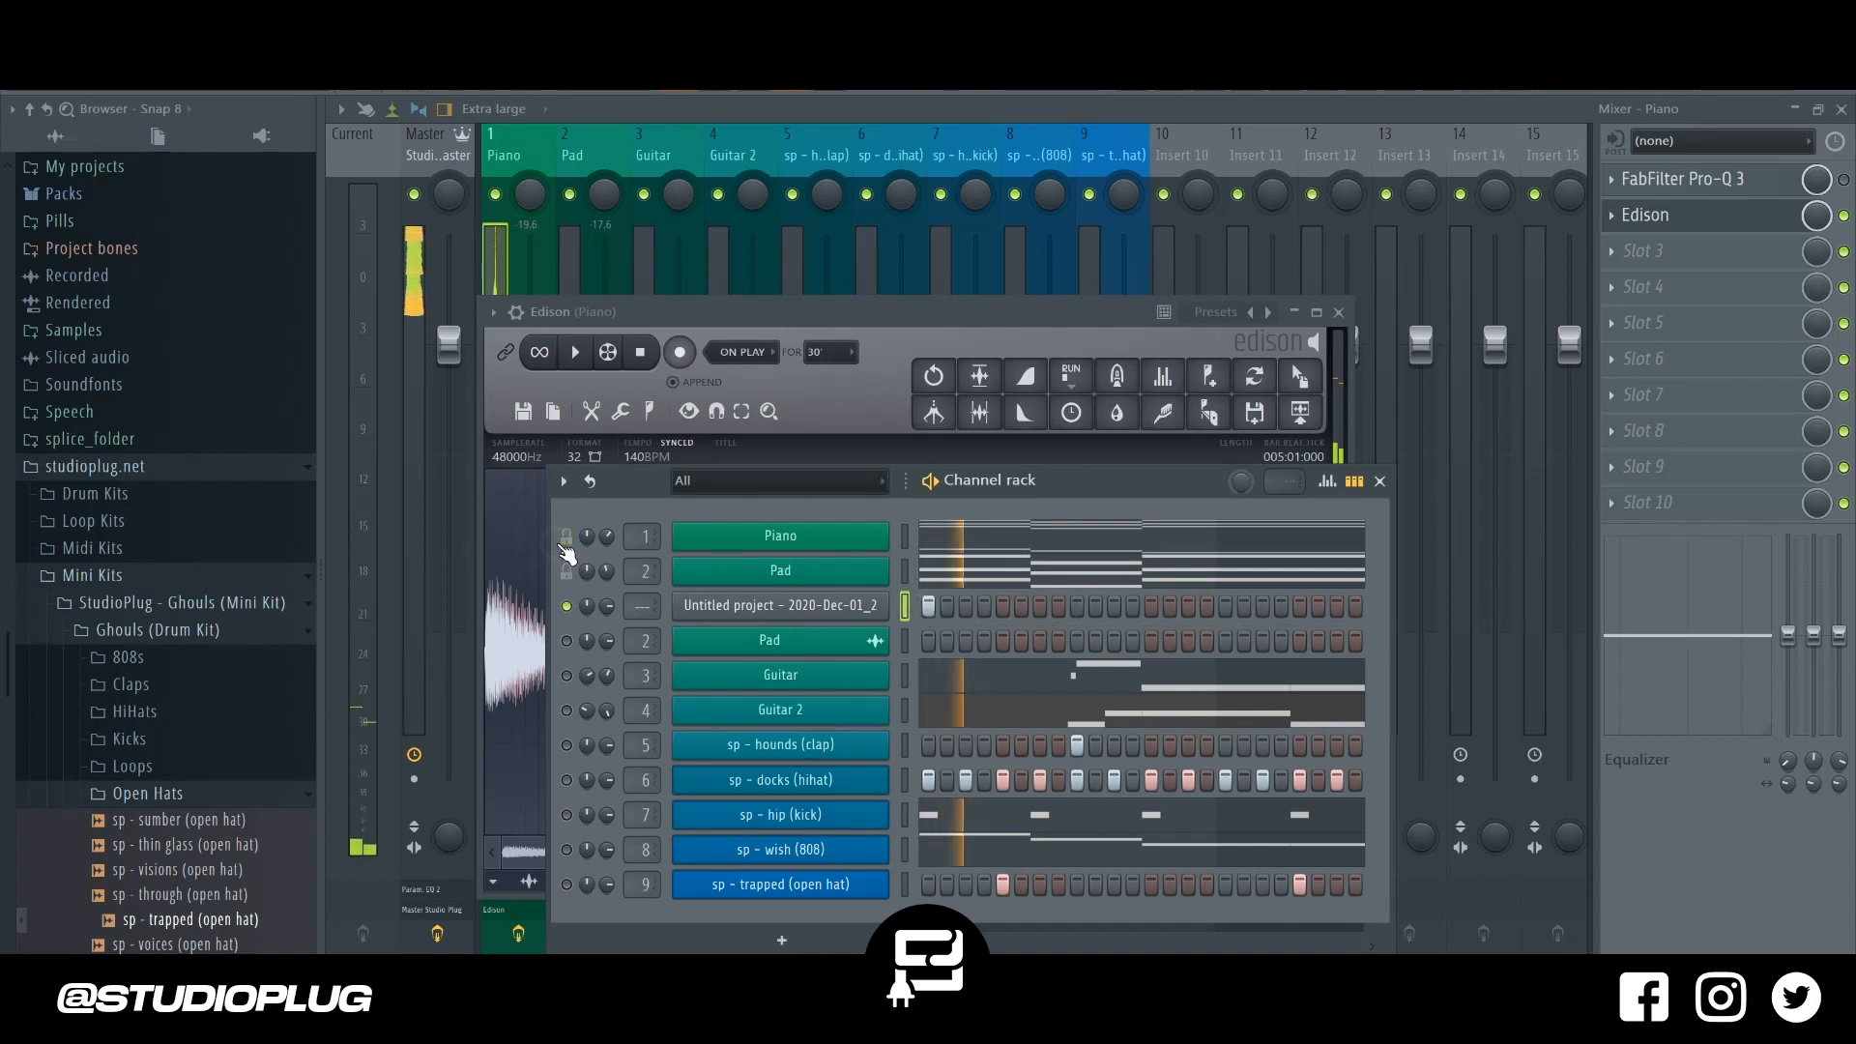
right_click(794, 604)
type("rPiano")
key("Return")
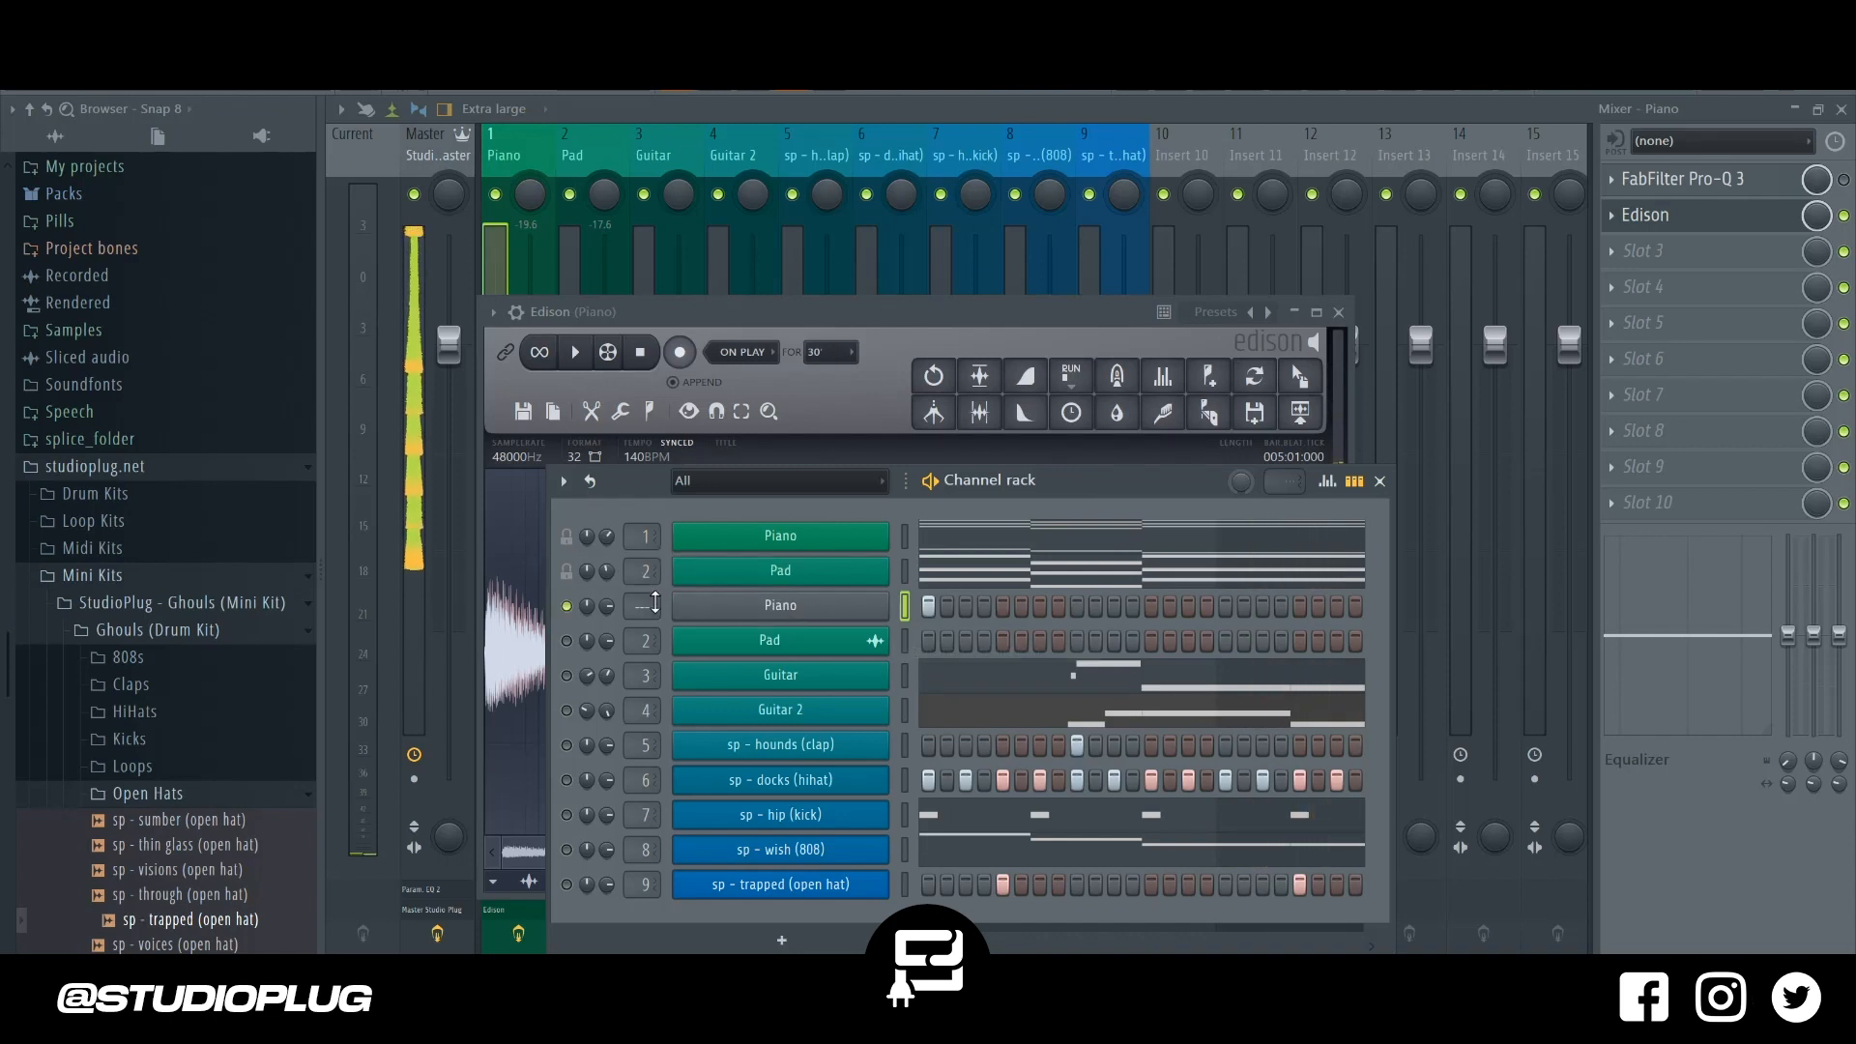
Route the recorded Piano channel to mixer track 1 and enable that track's FabFilter Pro-Q 3 during playback.
key("space")
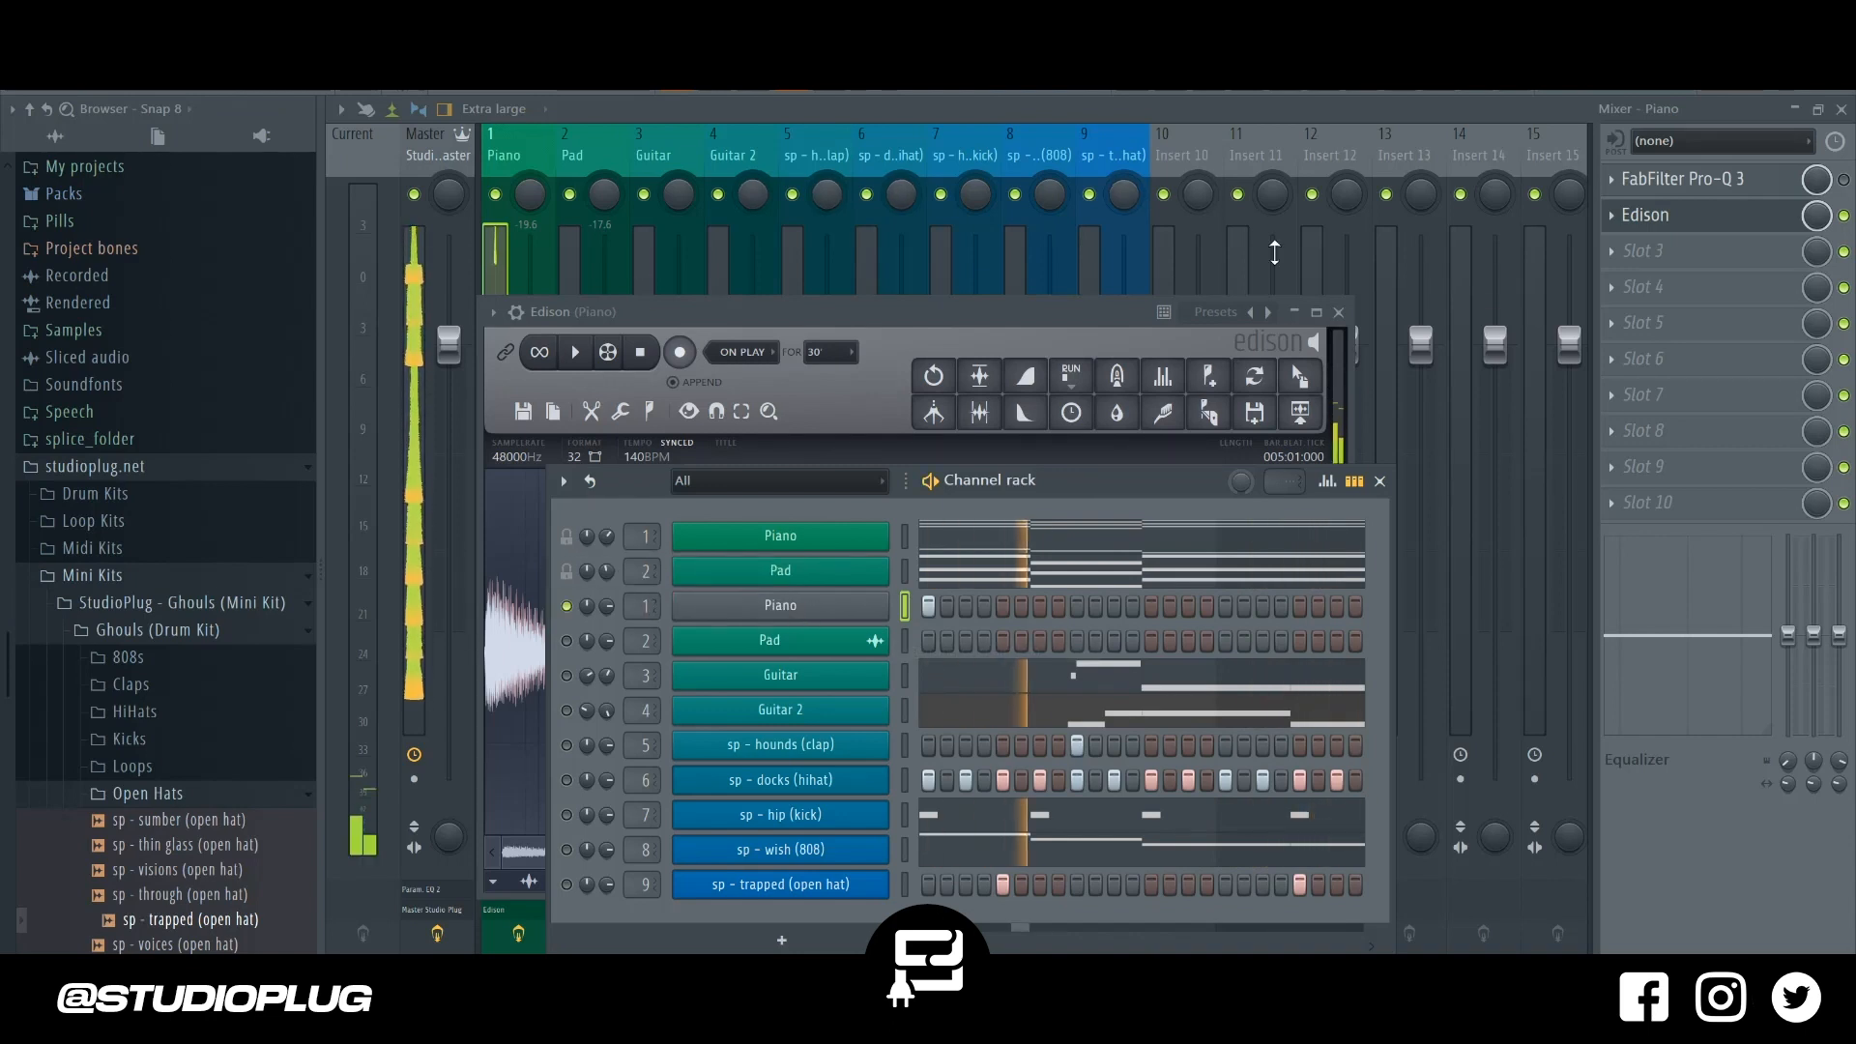
left_click(1843, 180)
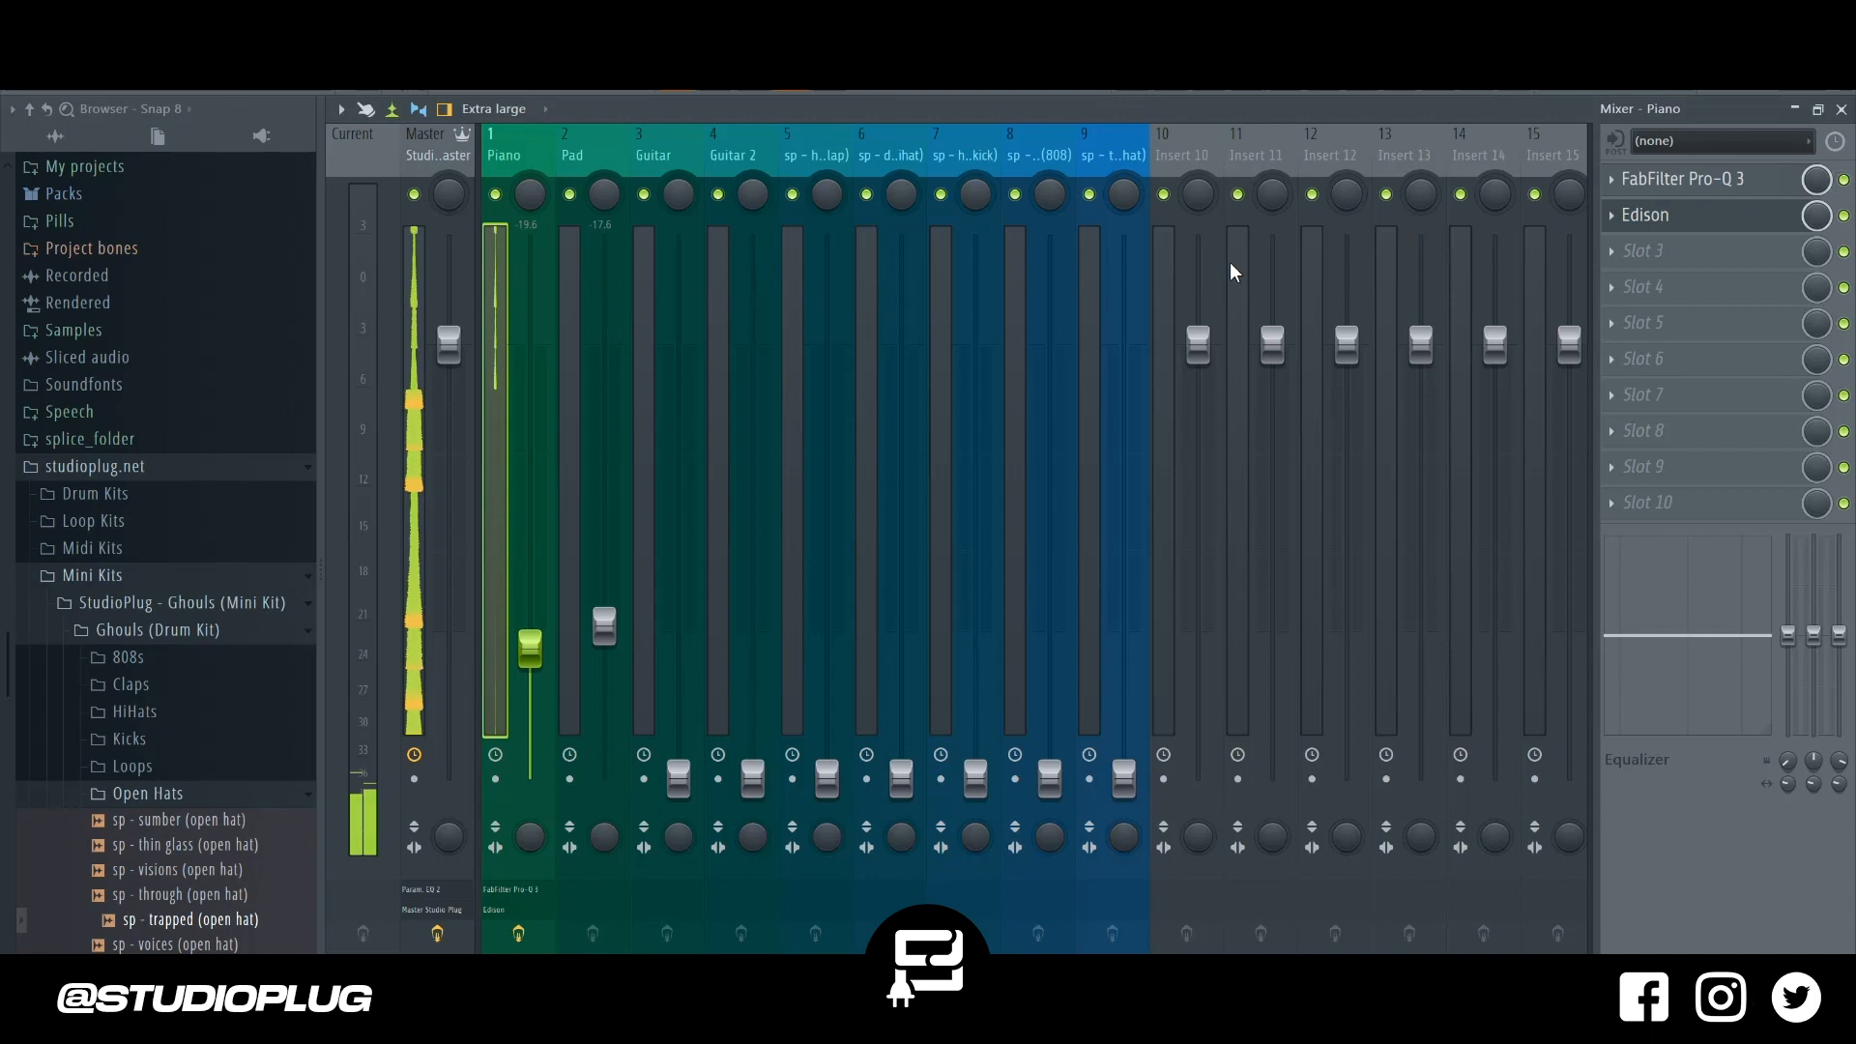
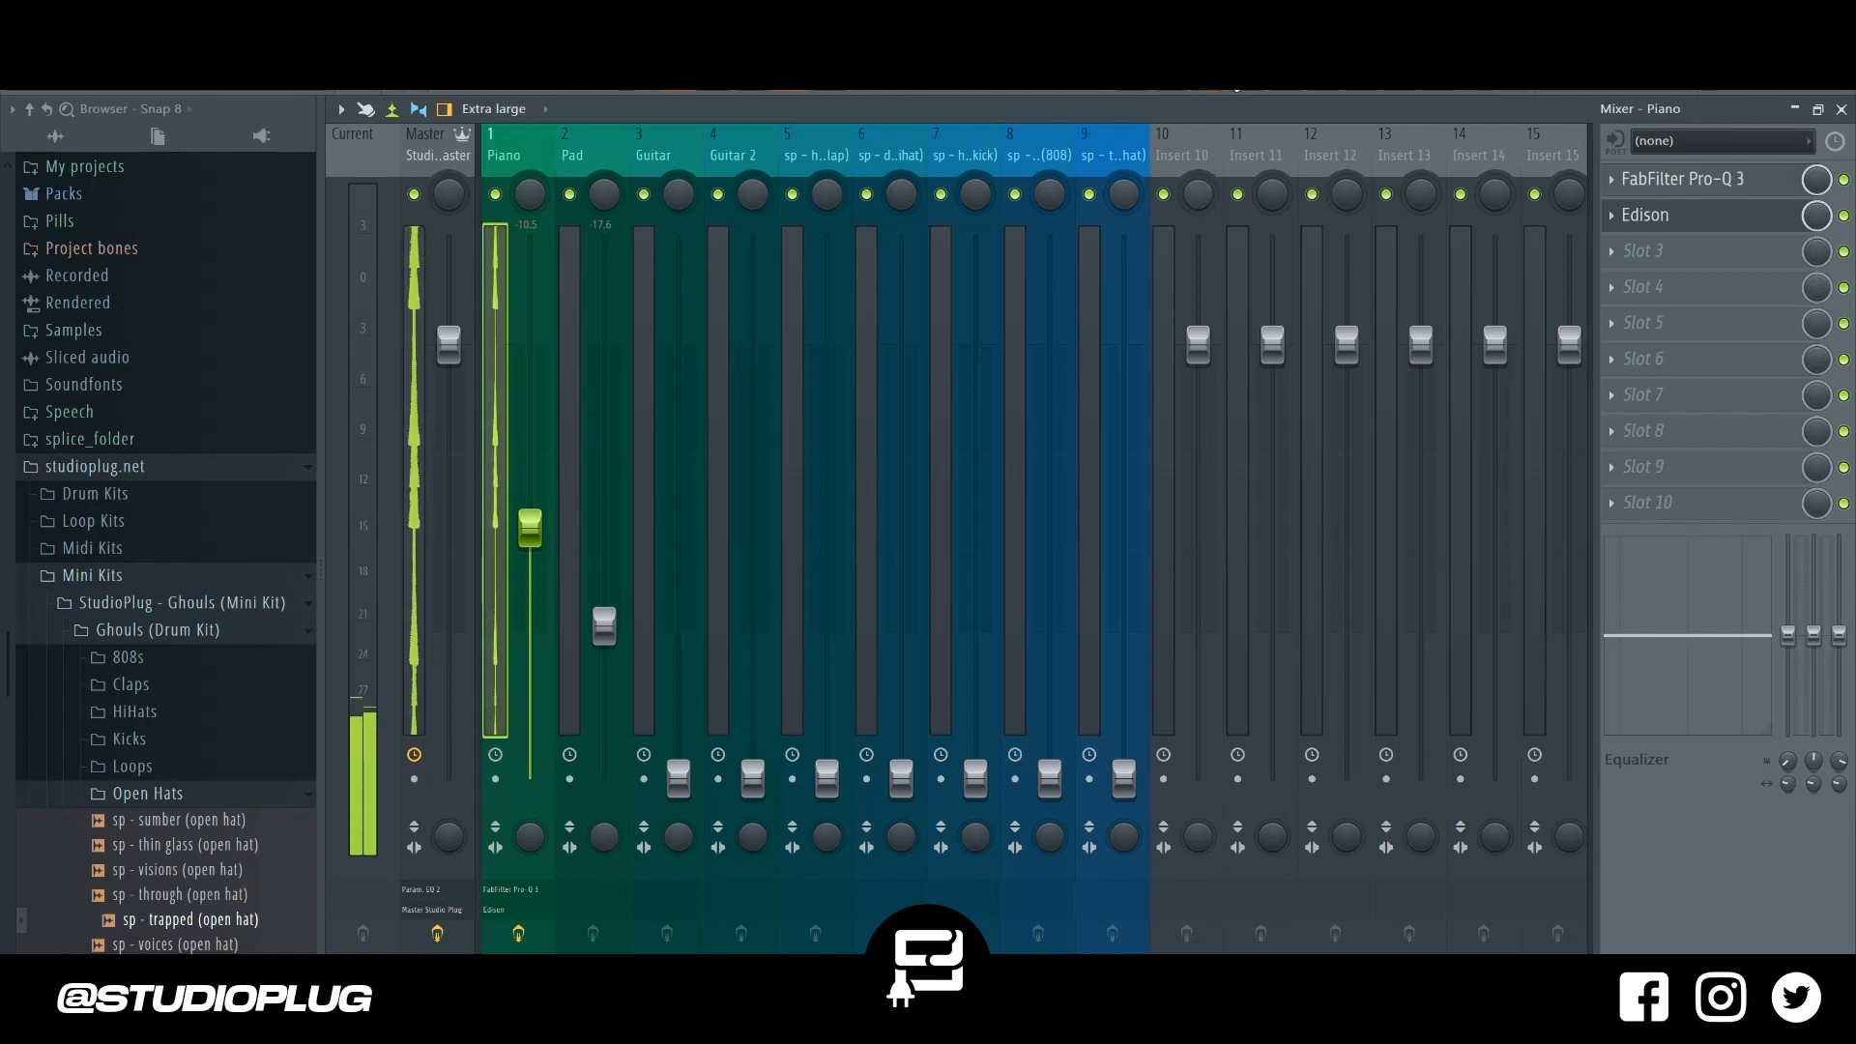
Open the recorded Piano channel's volume envelope settings and return to the channel rack.
left_click(1233, 90)
left_click(771, 535)
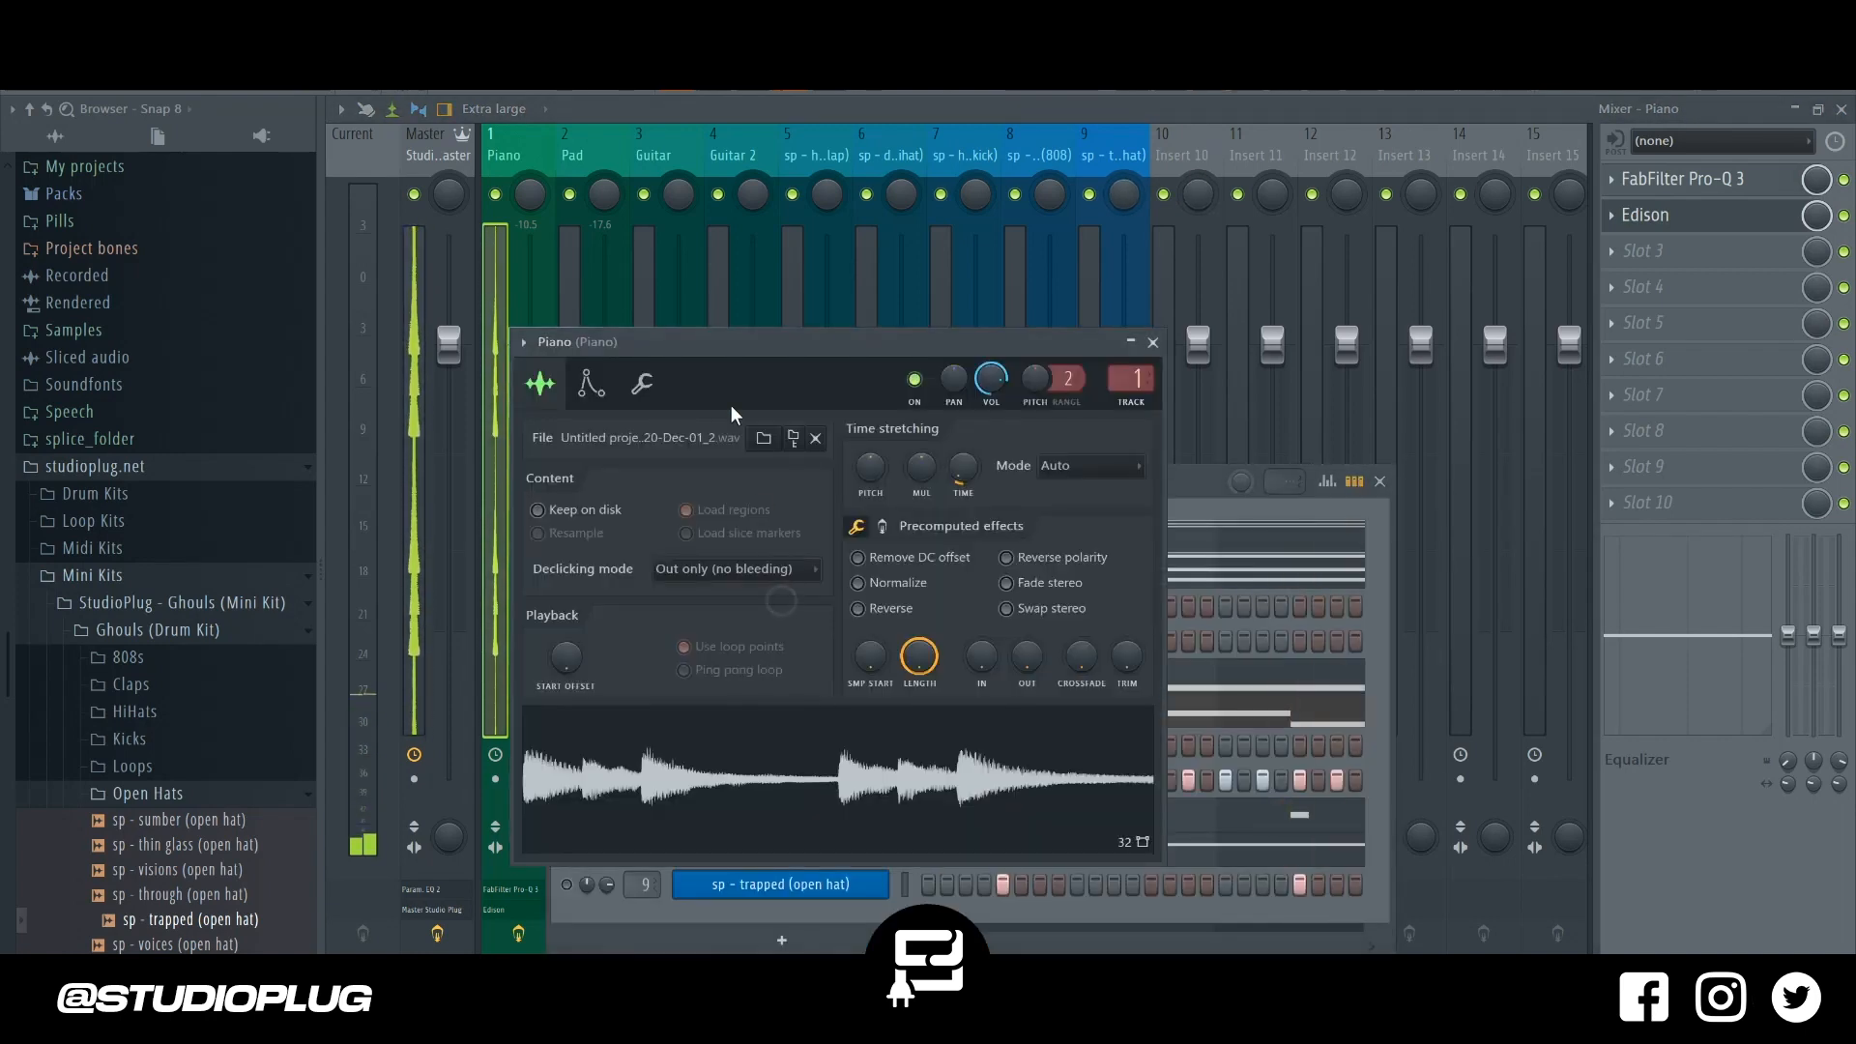
left_click(591, 385)
left_click(1192, 510)
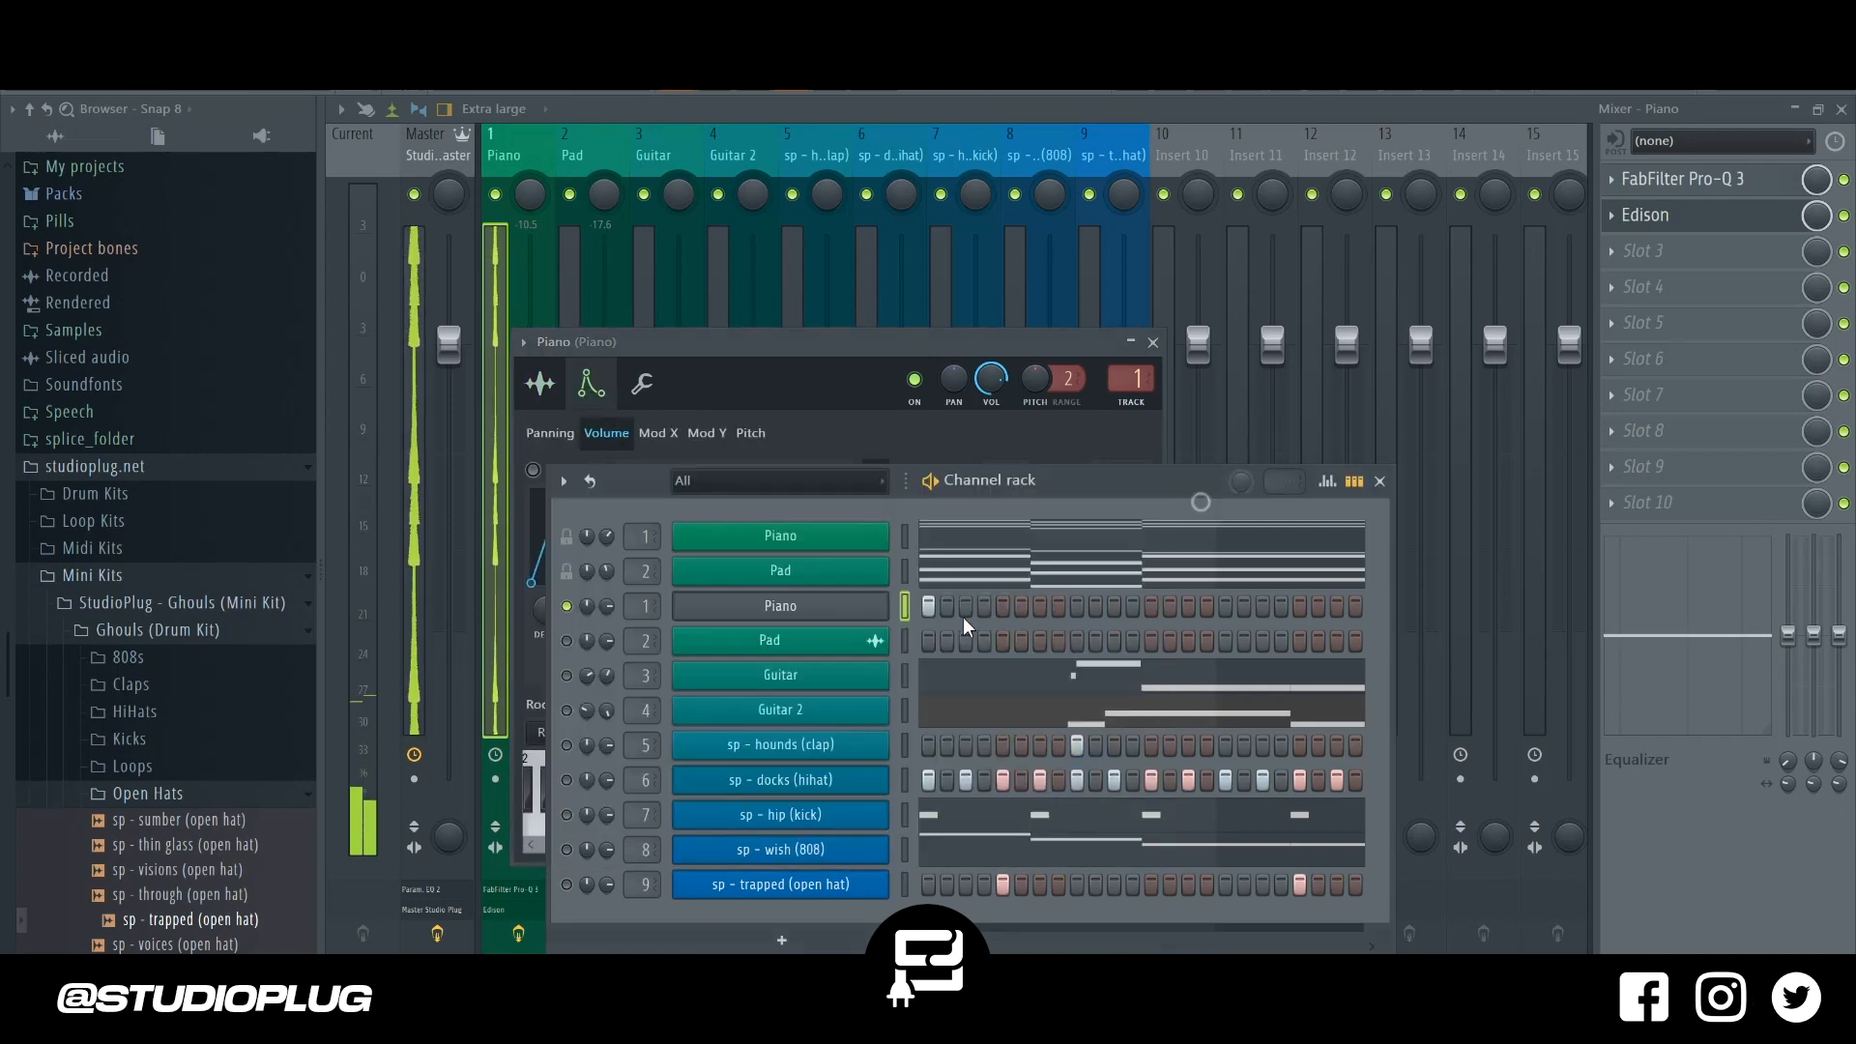
Extend the recorded Piano channel's C5 note across the full four bars in the piano roll.
right_click(855, 615)
left_click(954, 602)
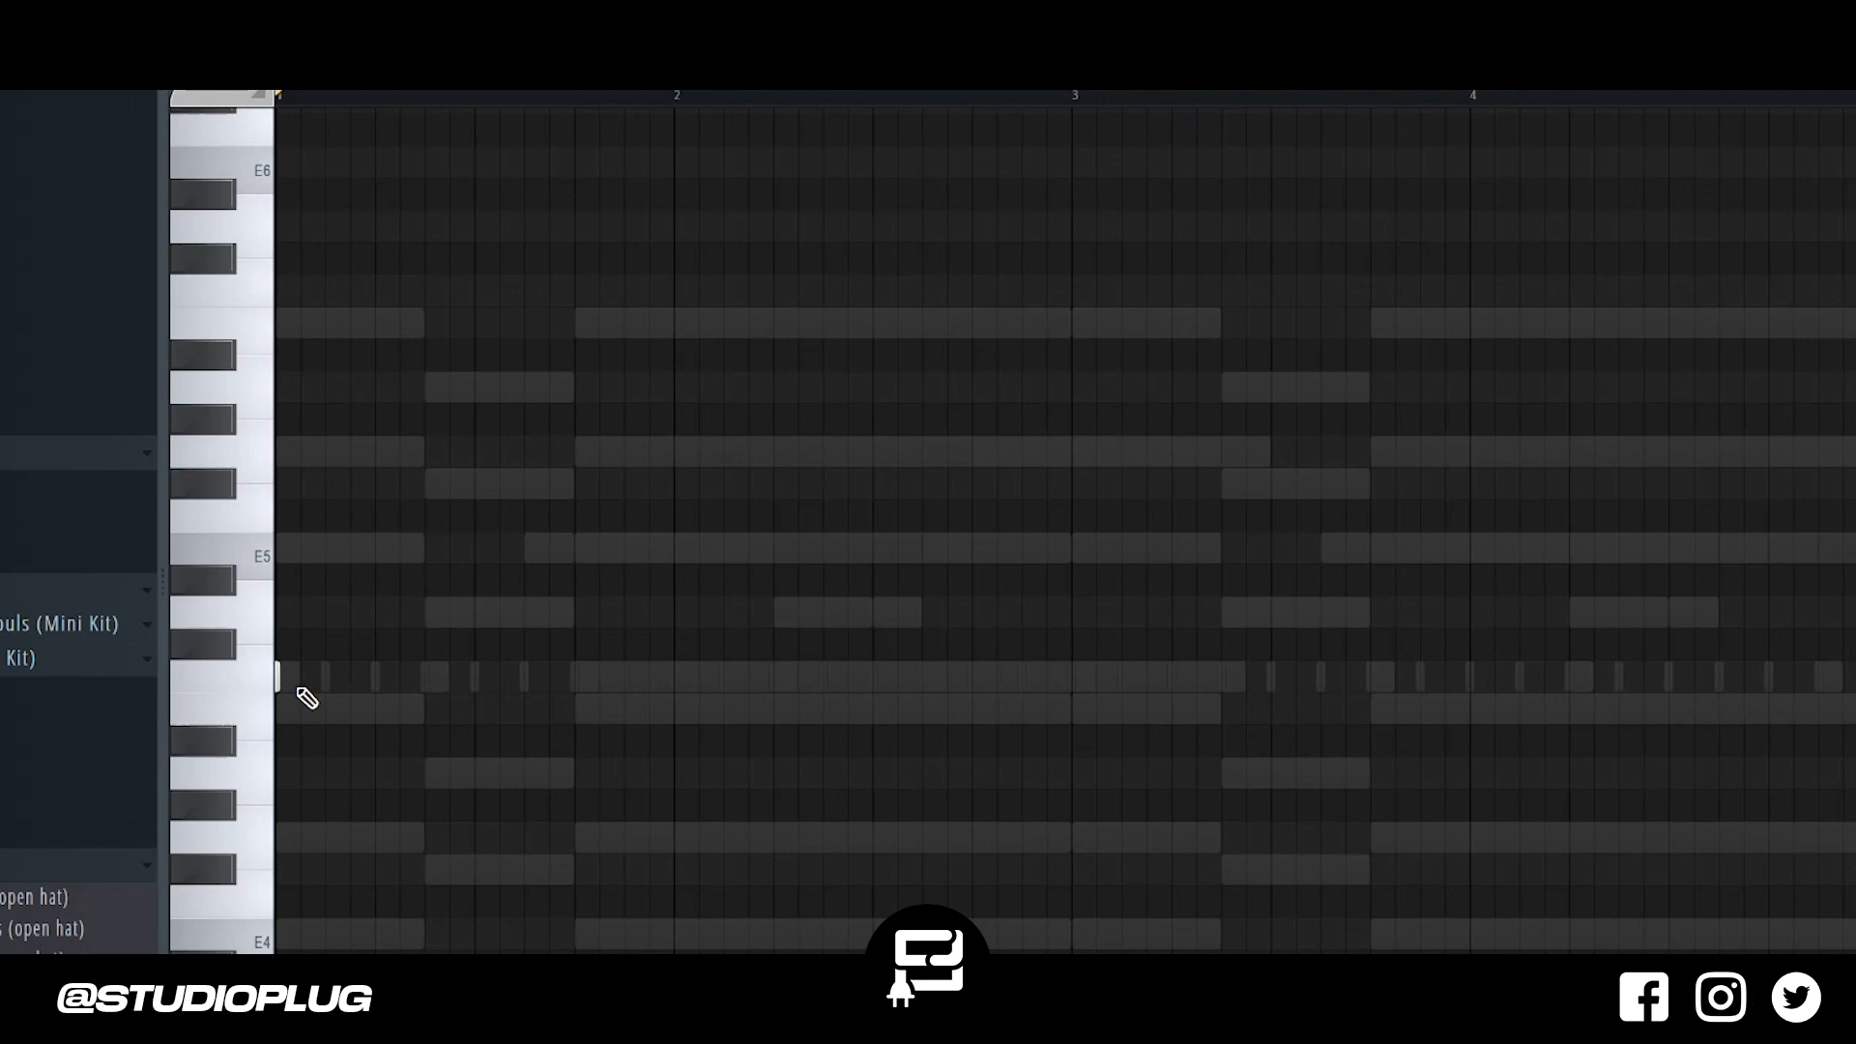
left_click_drag(295, 681, 1837, 727)
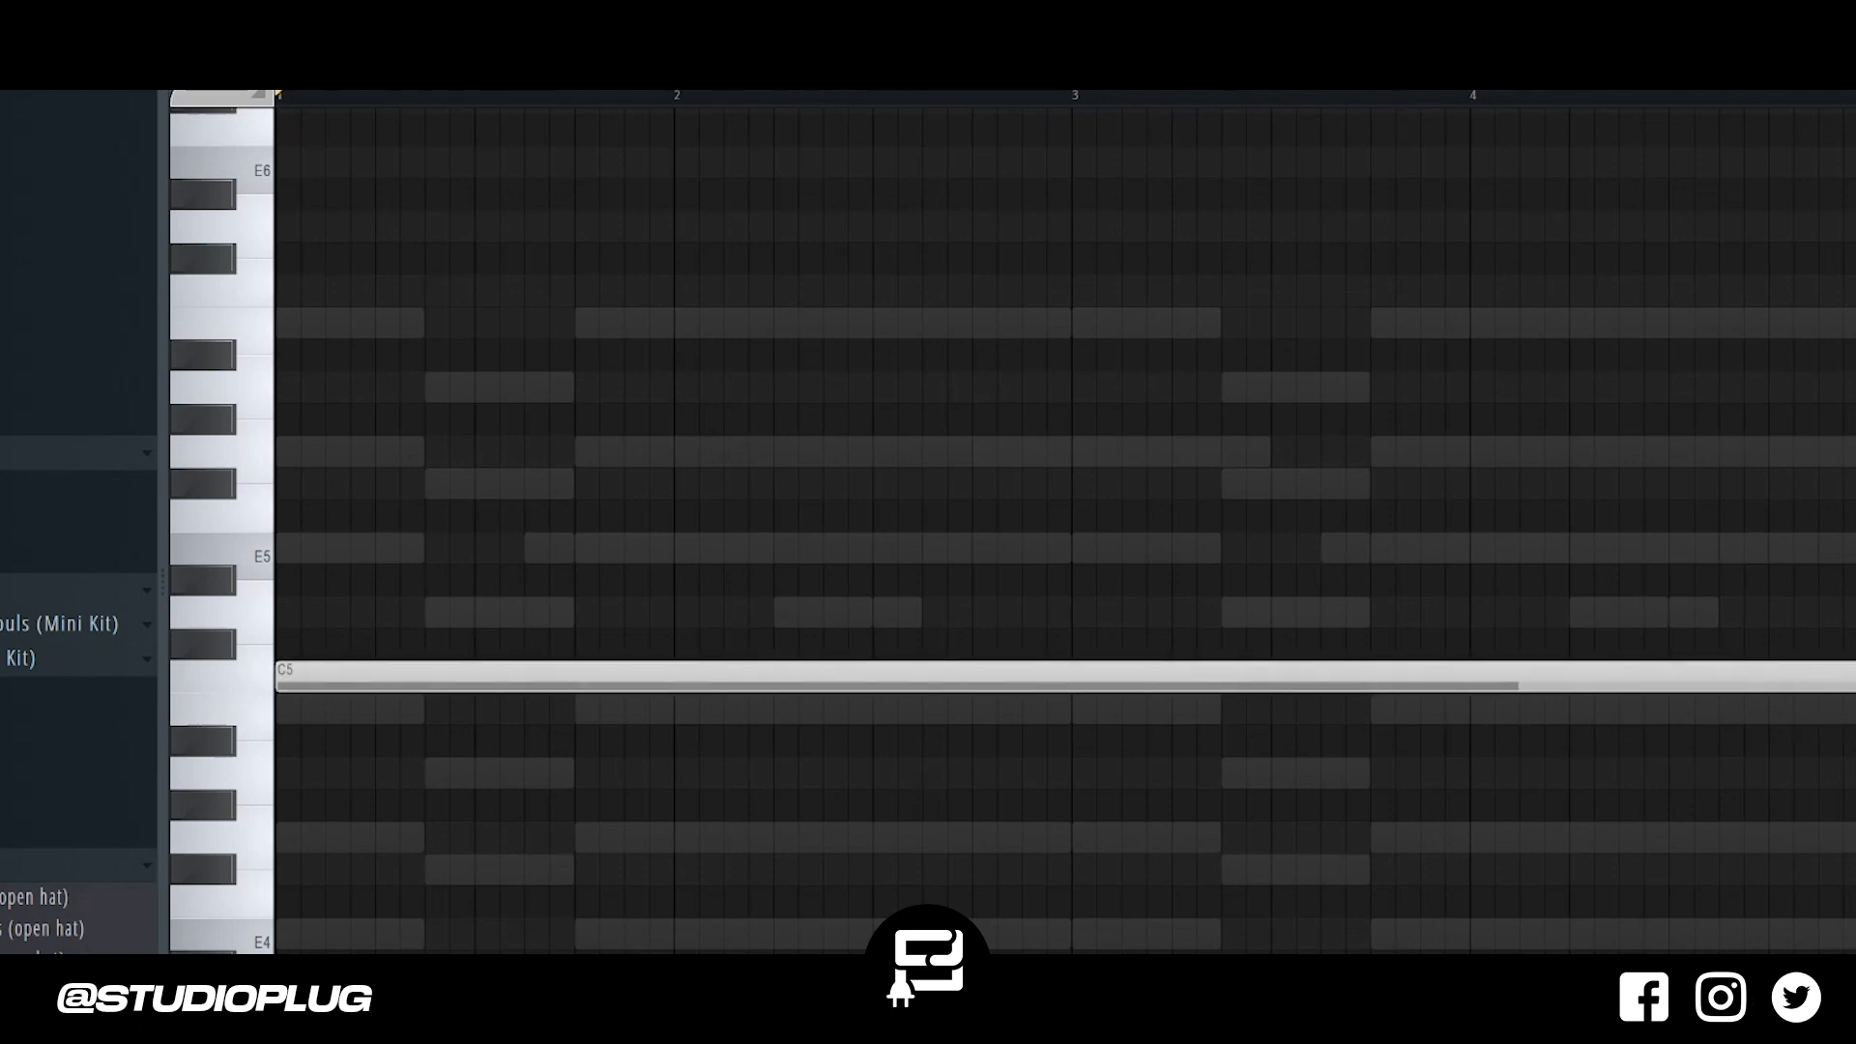
Customize the recorded Piano channel's color and icon.
key("F6")
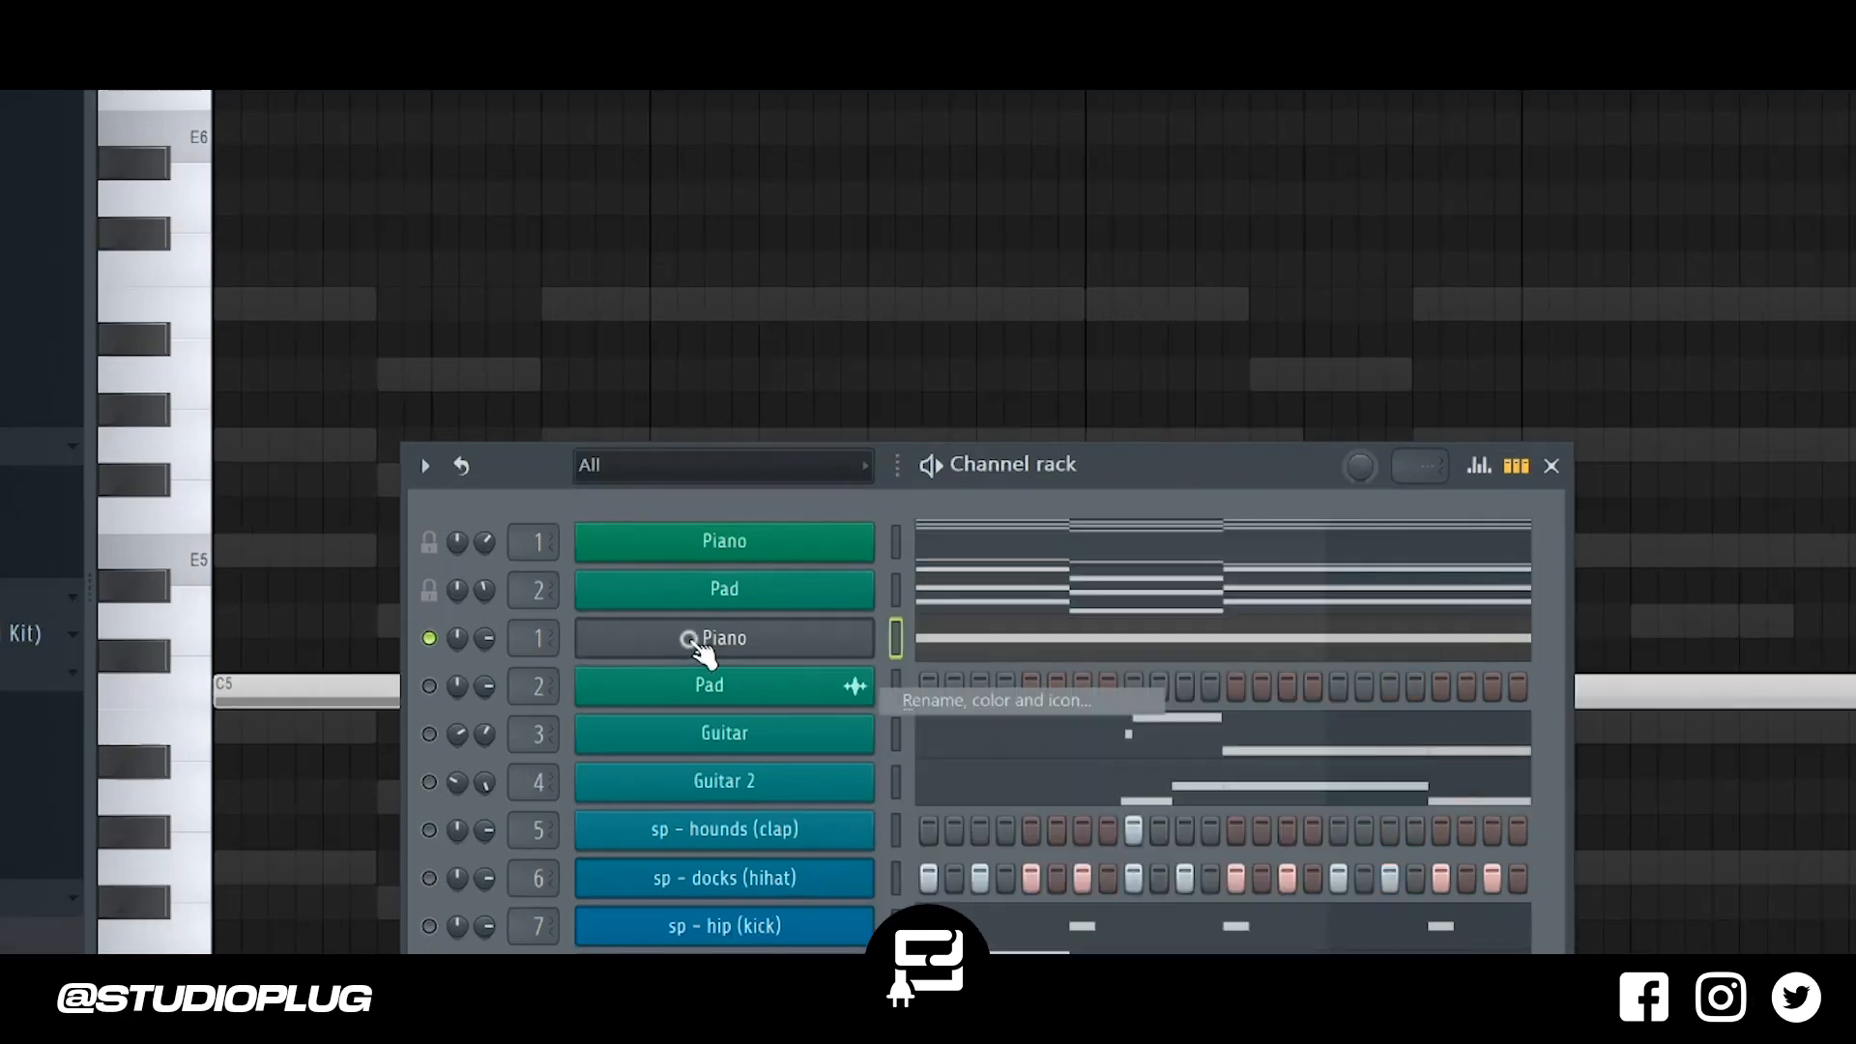
left_click(712, 638, "shift")
left_click(828, 927)
key("Return")
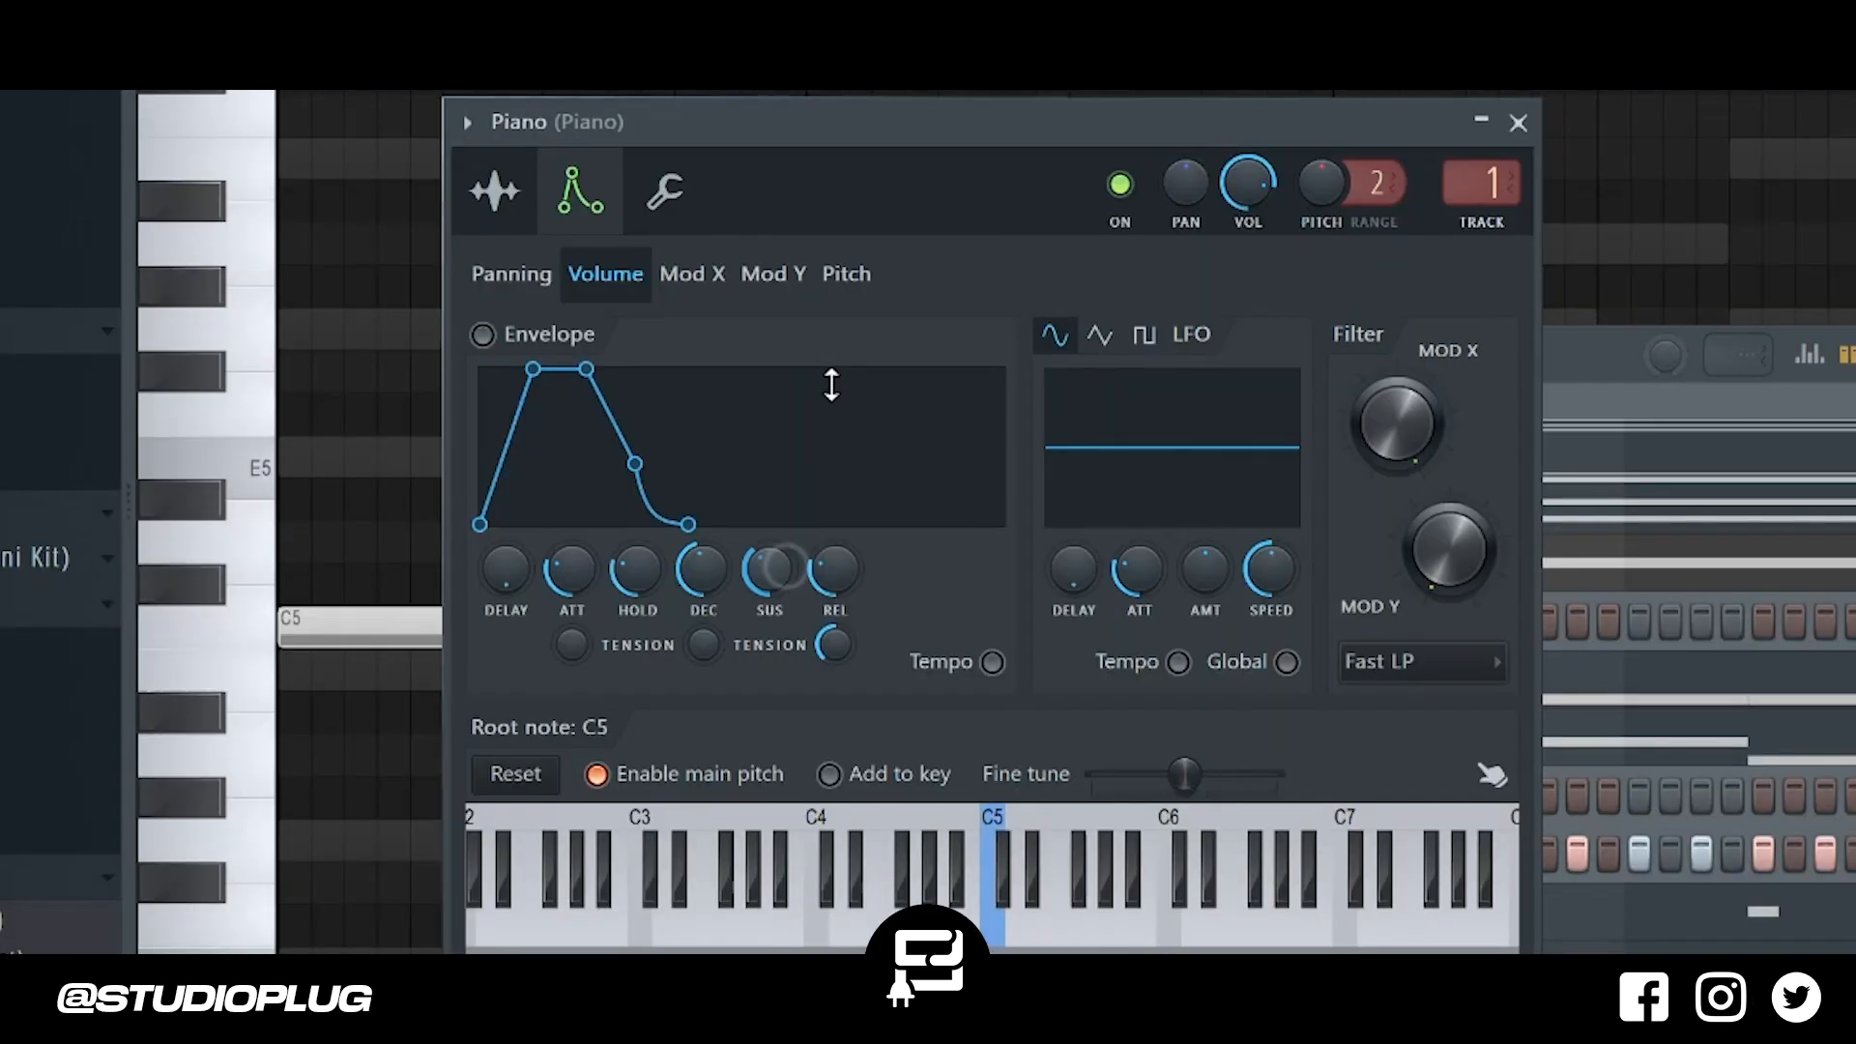
Enable the Piano channel's volume envelope with attack, decay, sustain and release at minimum and hold at maximum.
key("space")
left_click_drag(568, 590, 568, 638)
left_click_drag(623, 578, 837, 621)
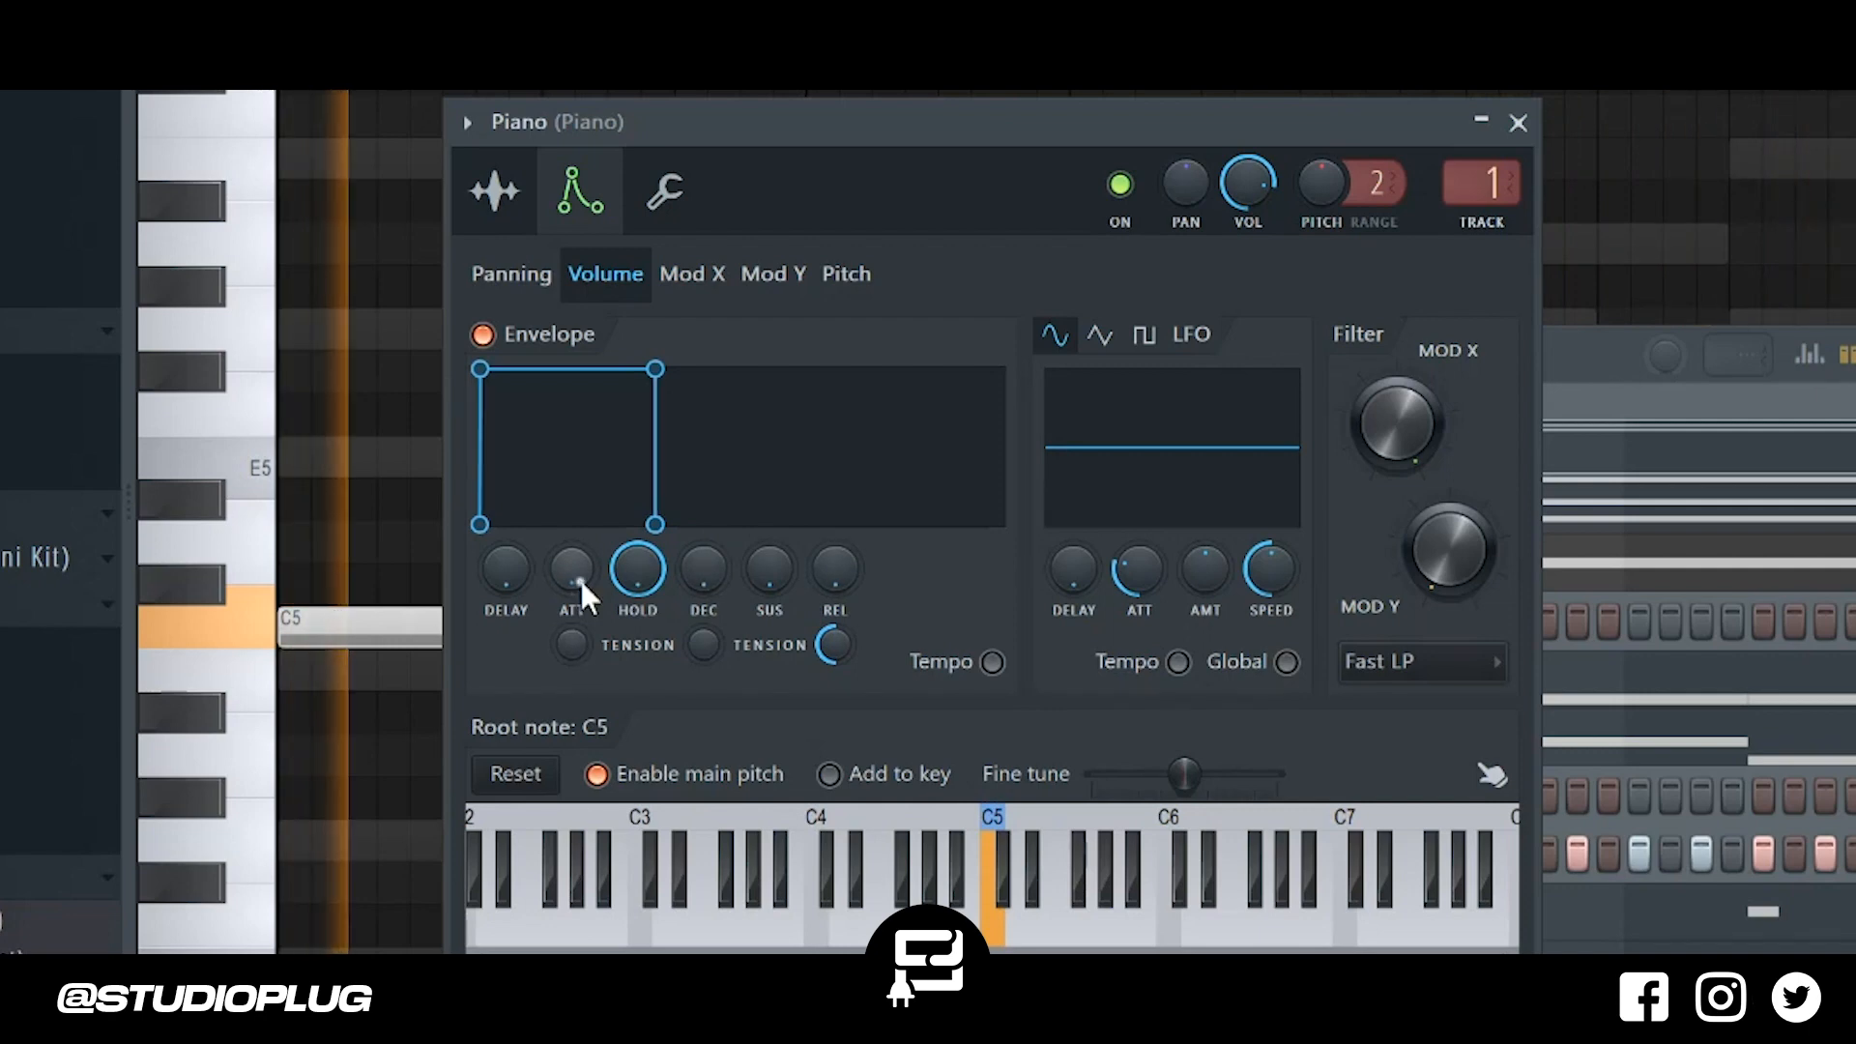
Unsolo the recorded Piano channel so the other sample channels play, and bring up the mixer.
left_click(1557, 401)
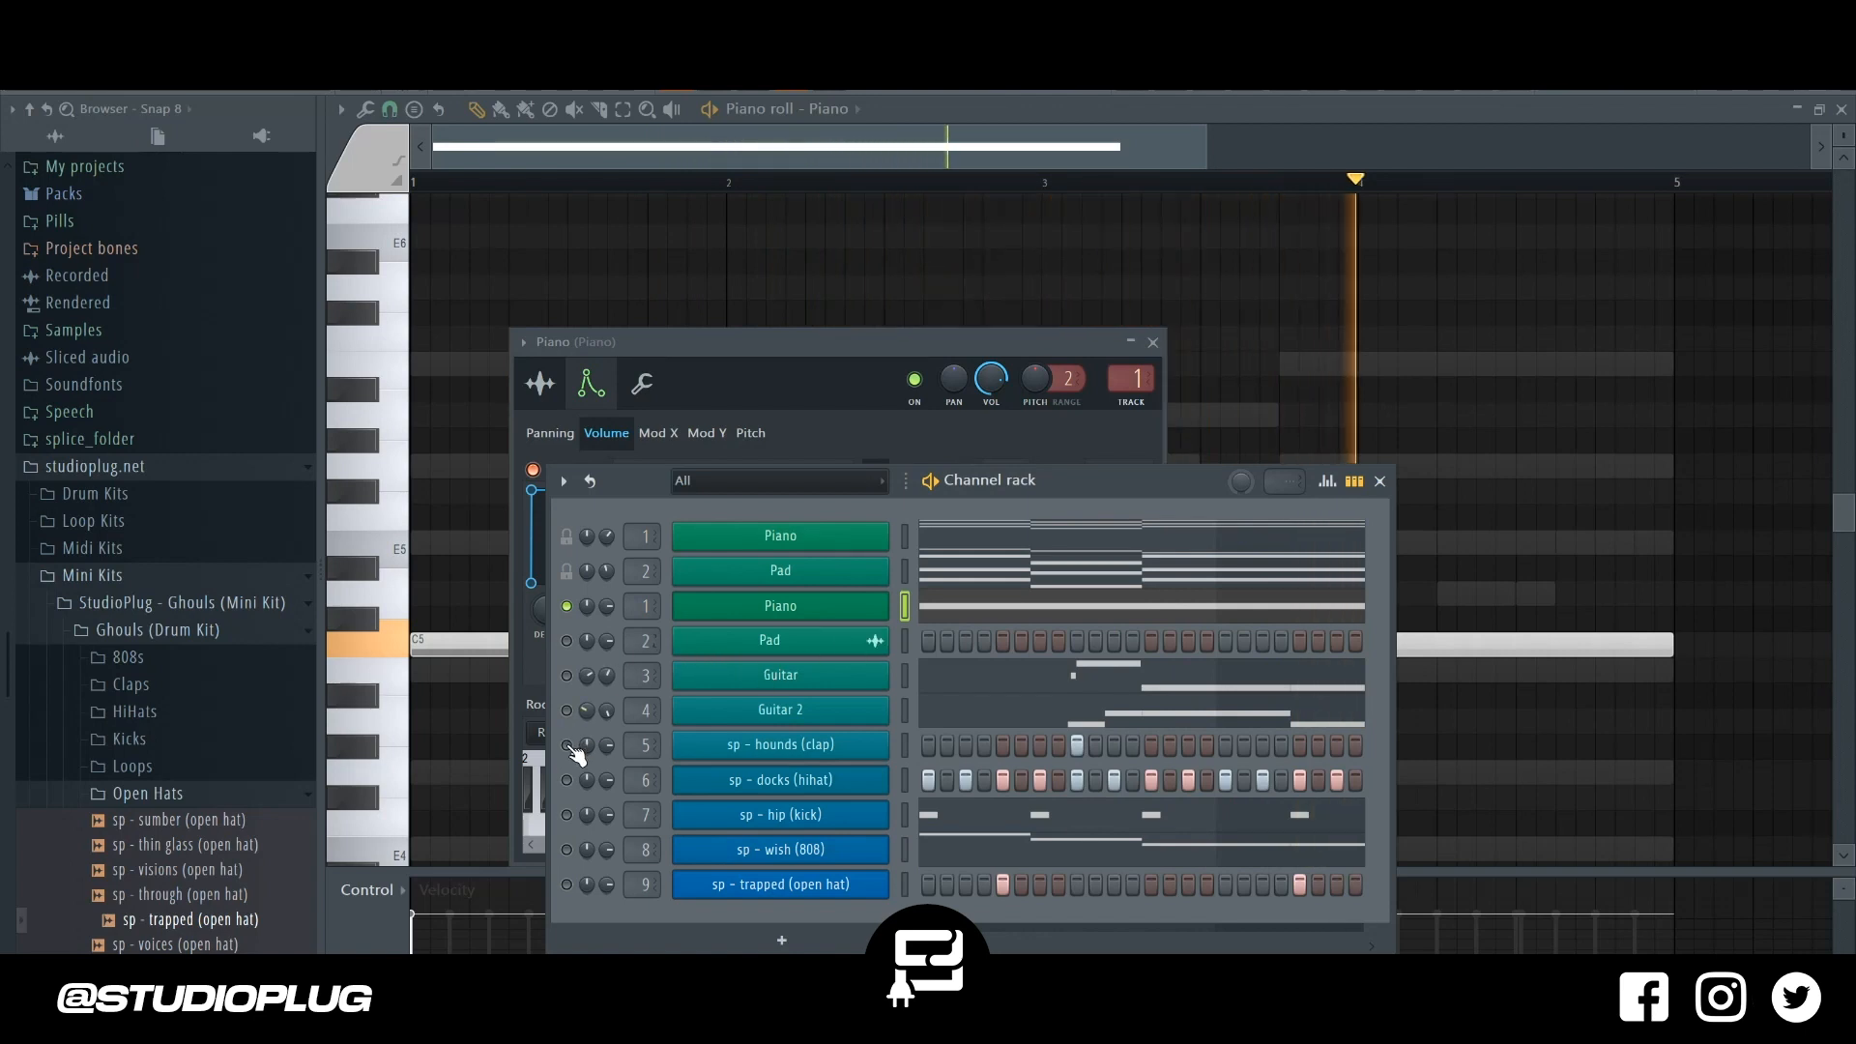
right_click(567, 606)
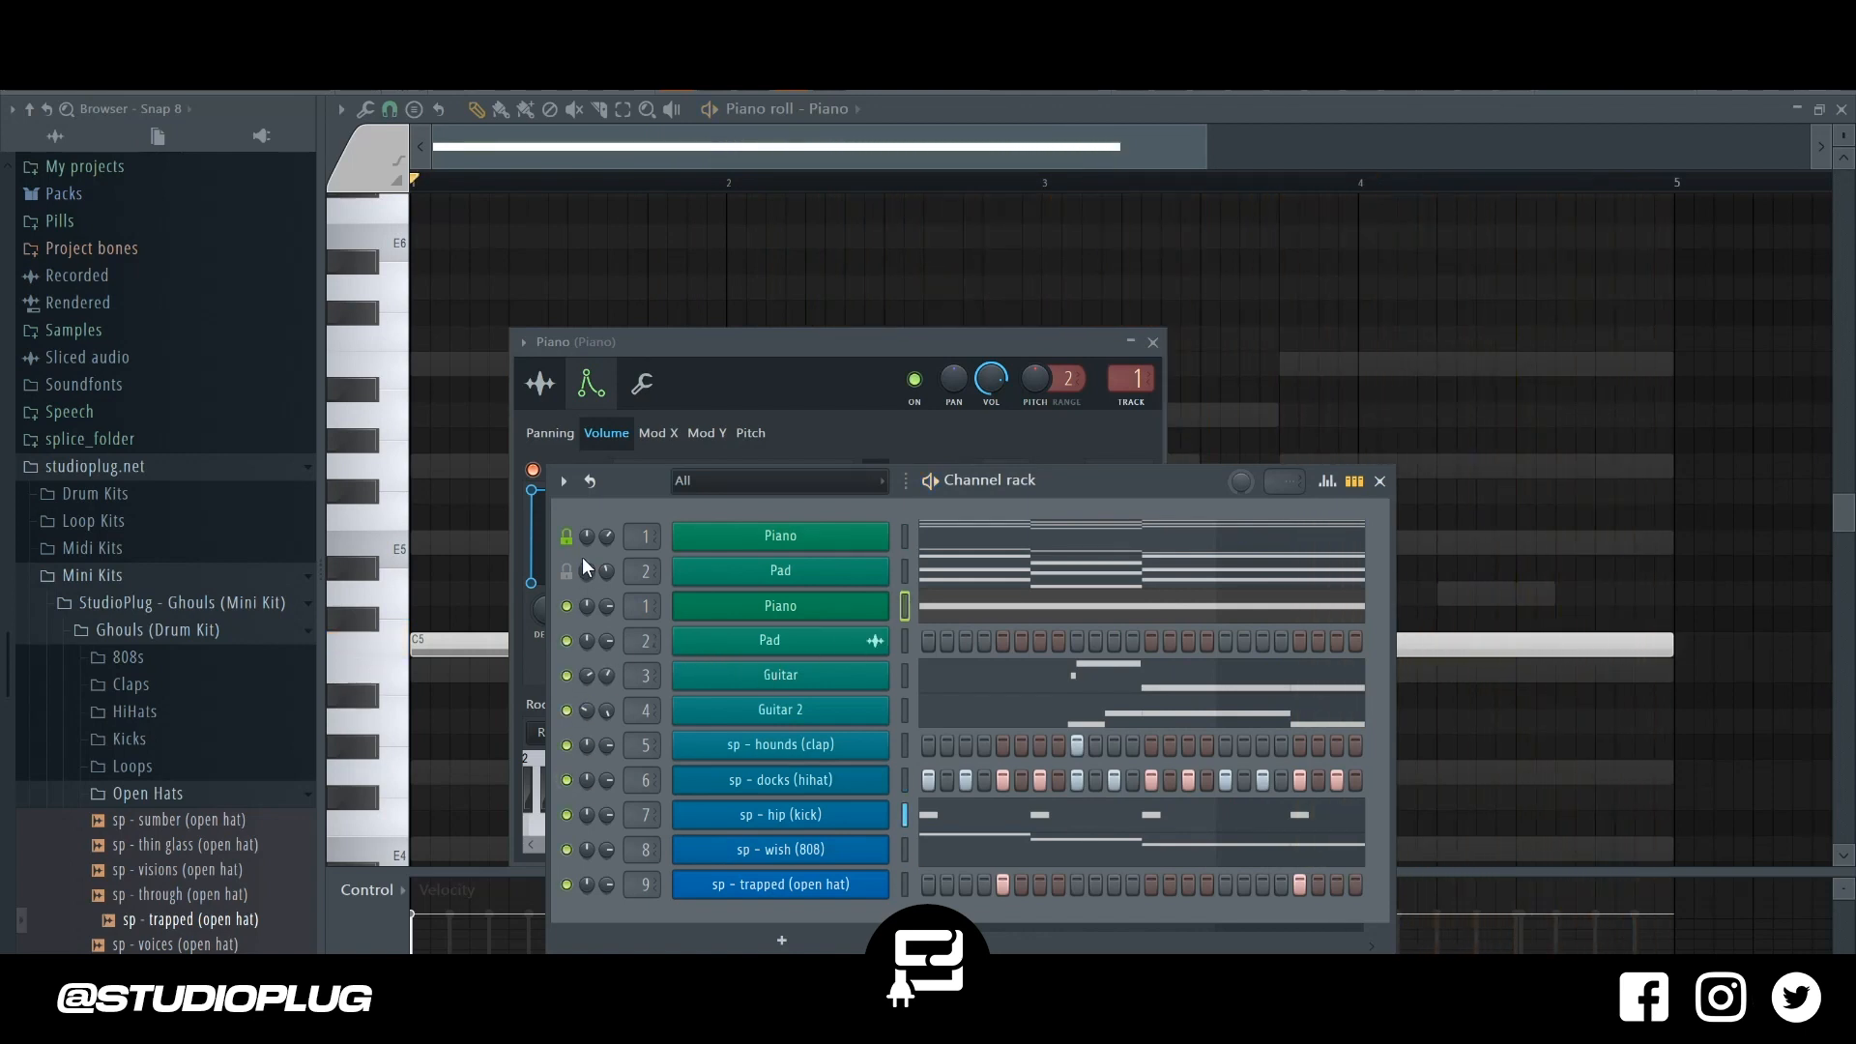
key("F9")
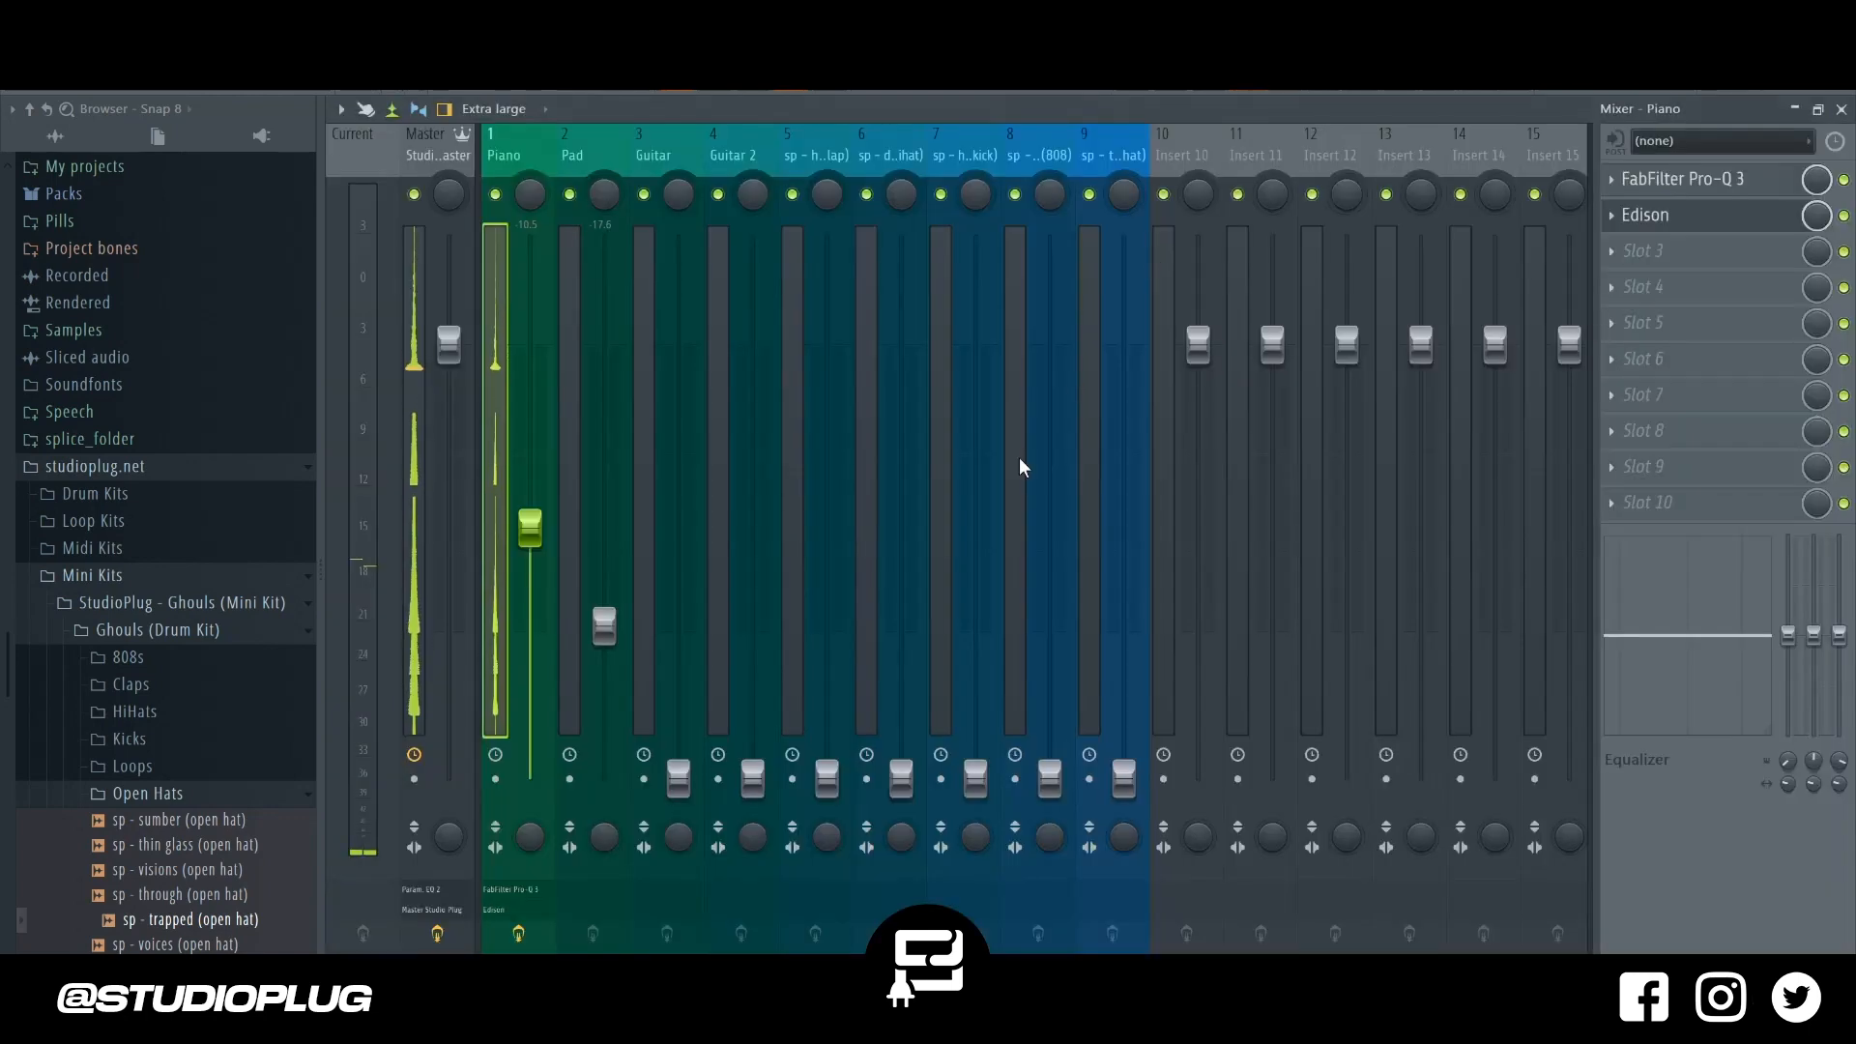
Select the Pad mixer track and give the recorded Pad channel a note spanning the whole pattern.
left_click(607, 160)
key("F6")
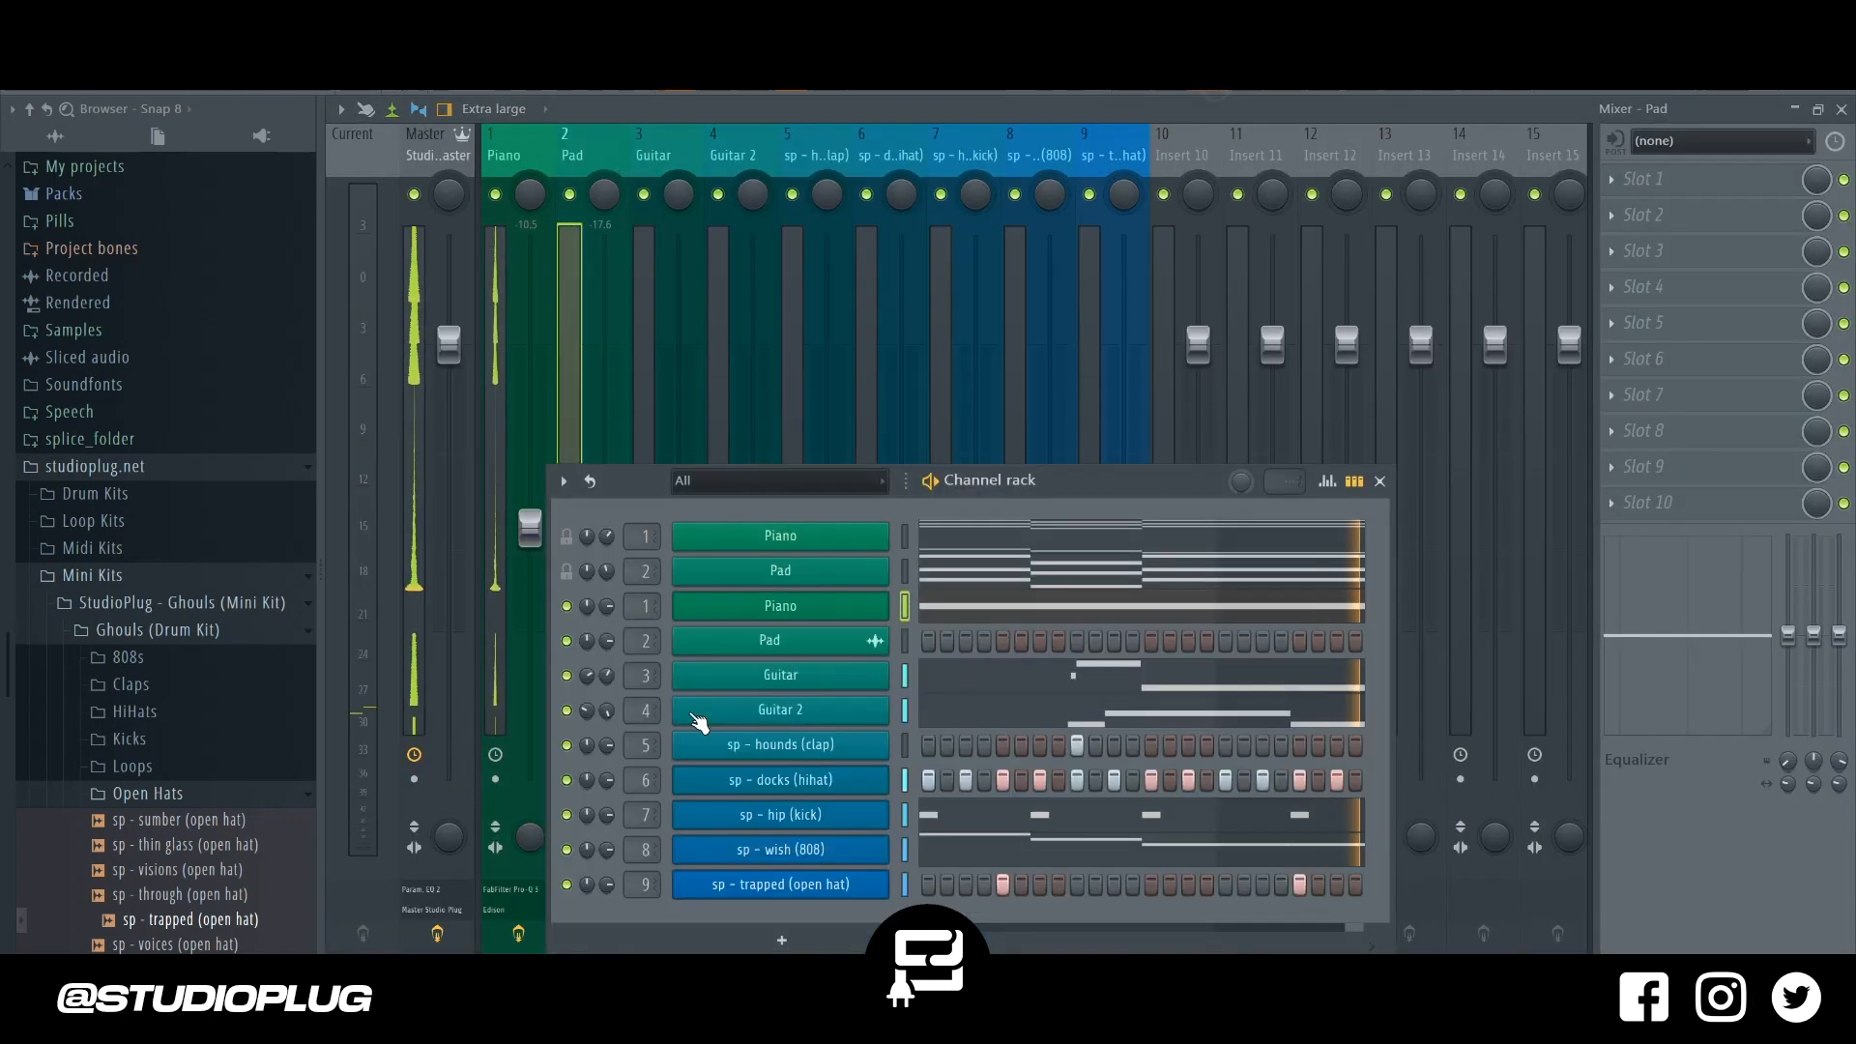
left_click(903, 641)
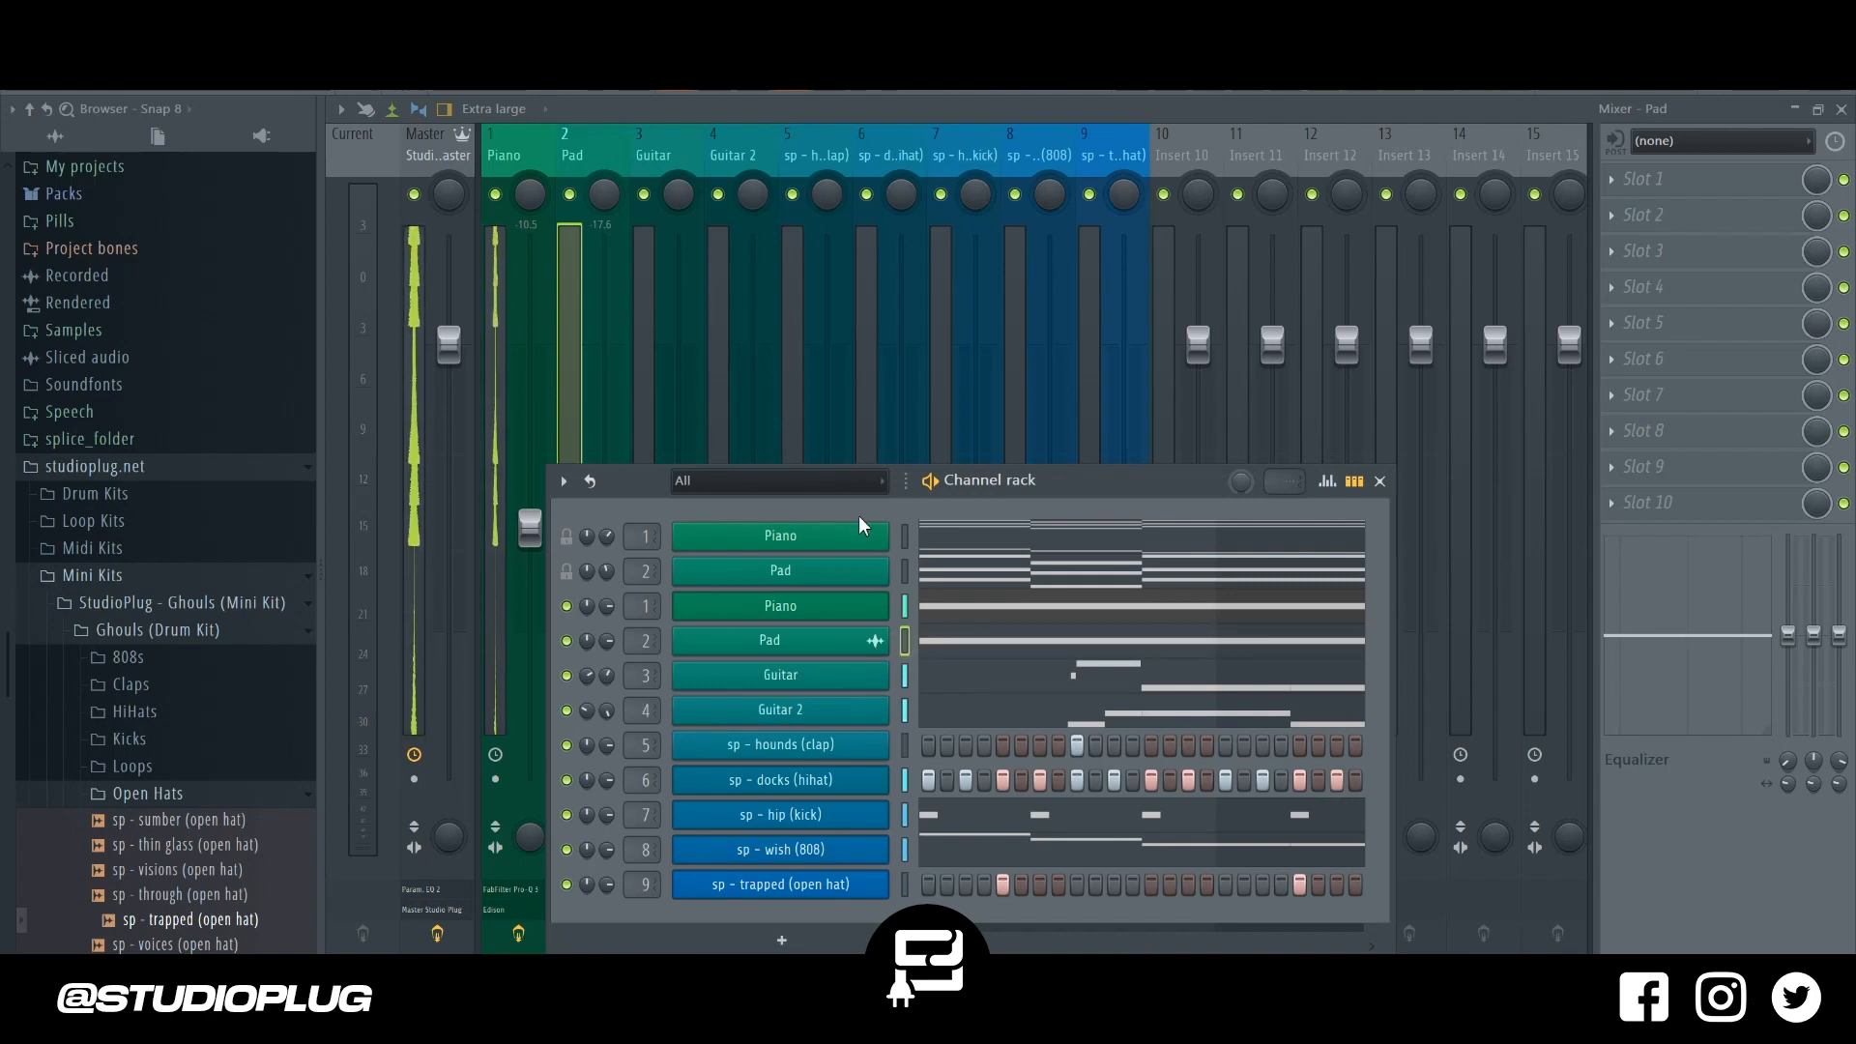
Cut the Pad track's low EQ band by 18 dB at 175 Hz and set its fader to -20.1 dB.
left_click(599, 140)
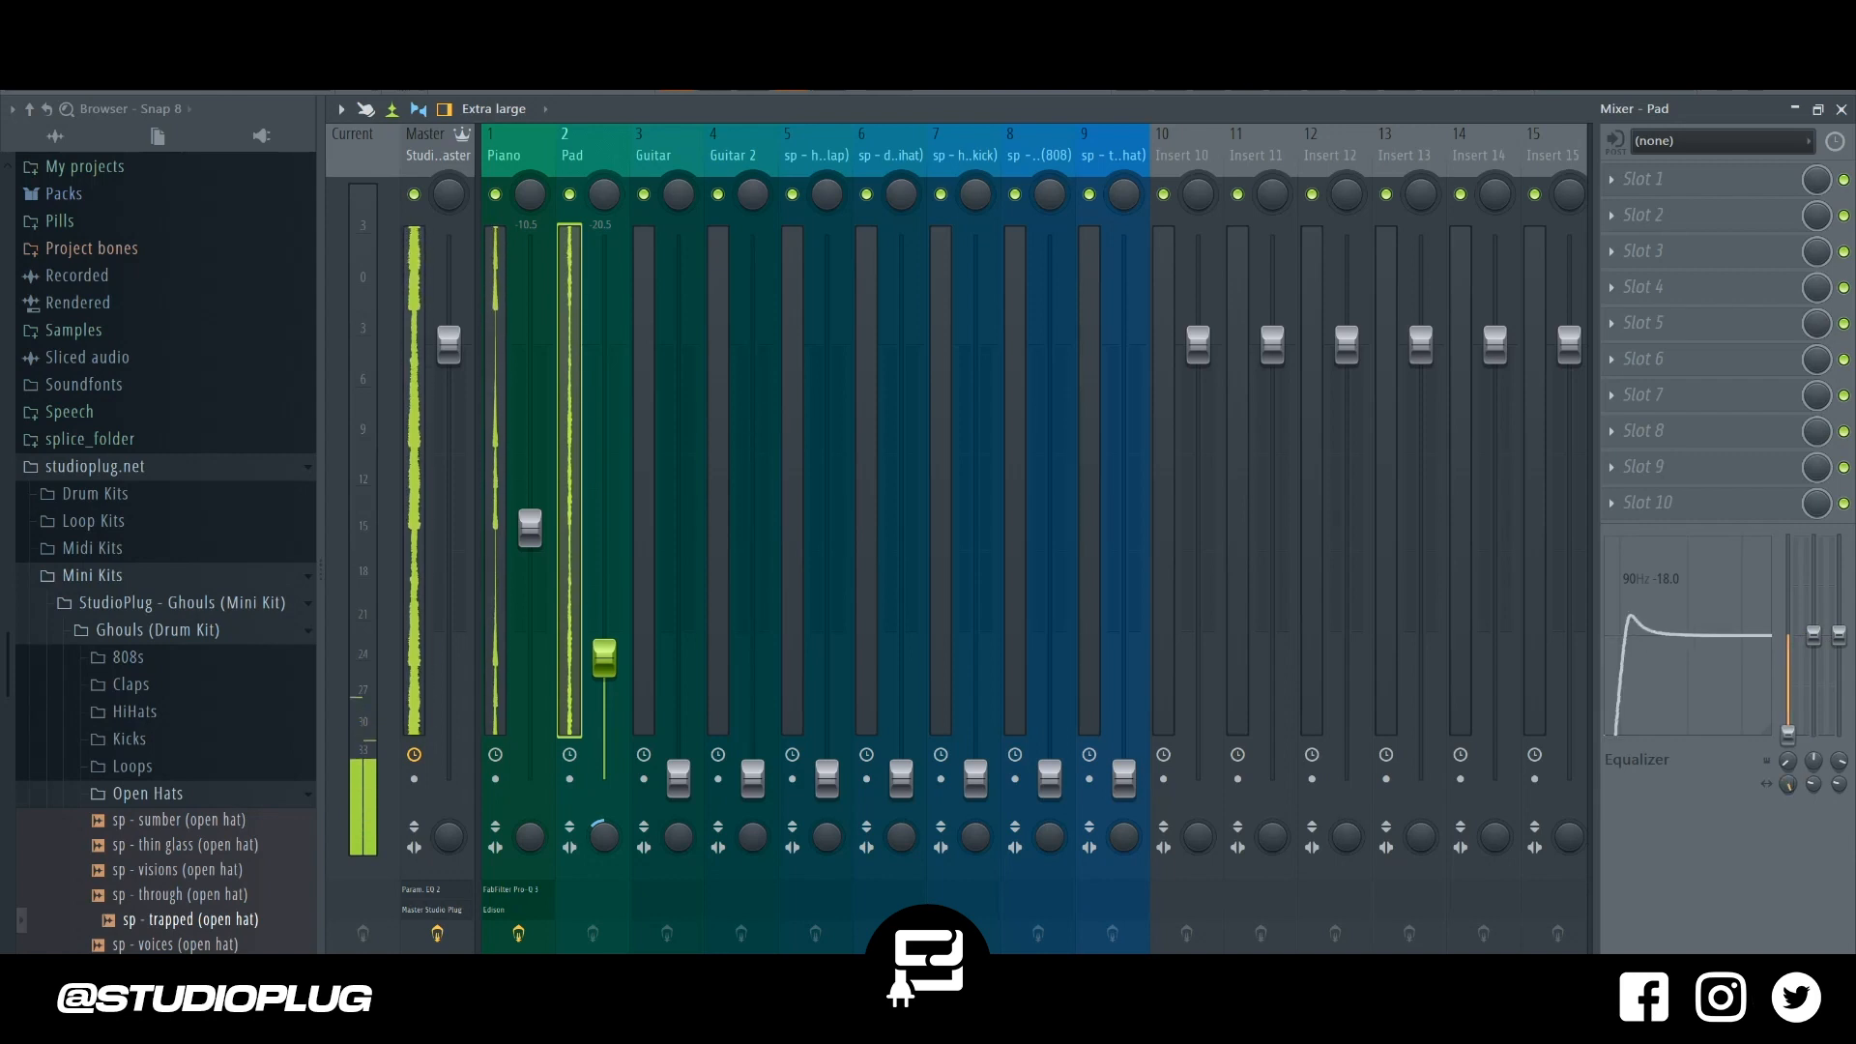
left_click_drag(1788, 762, 1788, 739)
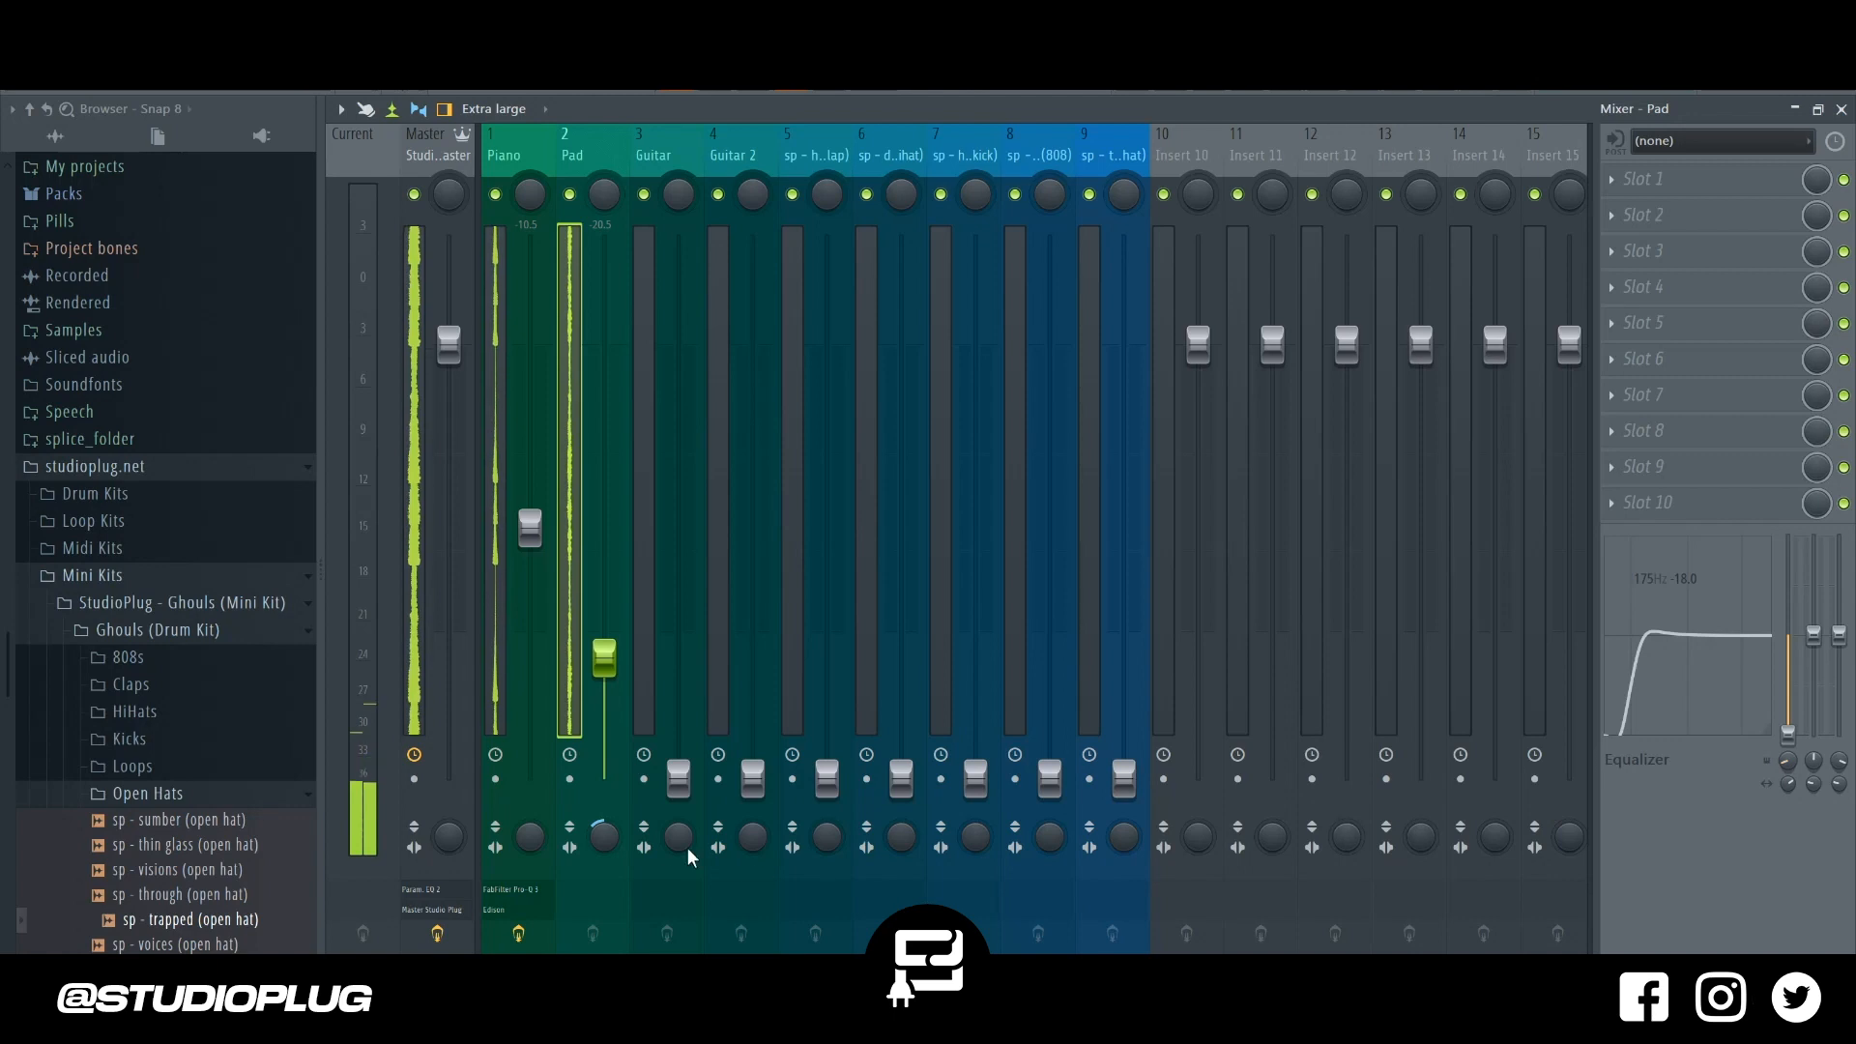
left_click_drag(612, 662, 611, 659)
Raise the Guitar track's level to -14.4 dB and load FabFilter Pro-Q 3 in its first effect slot.
left_click_drag(681, 778, 678, 585)
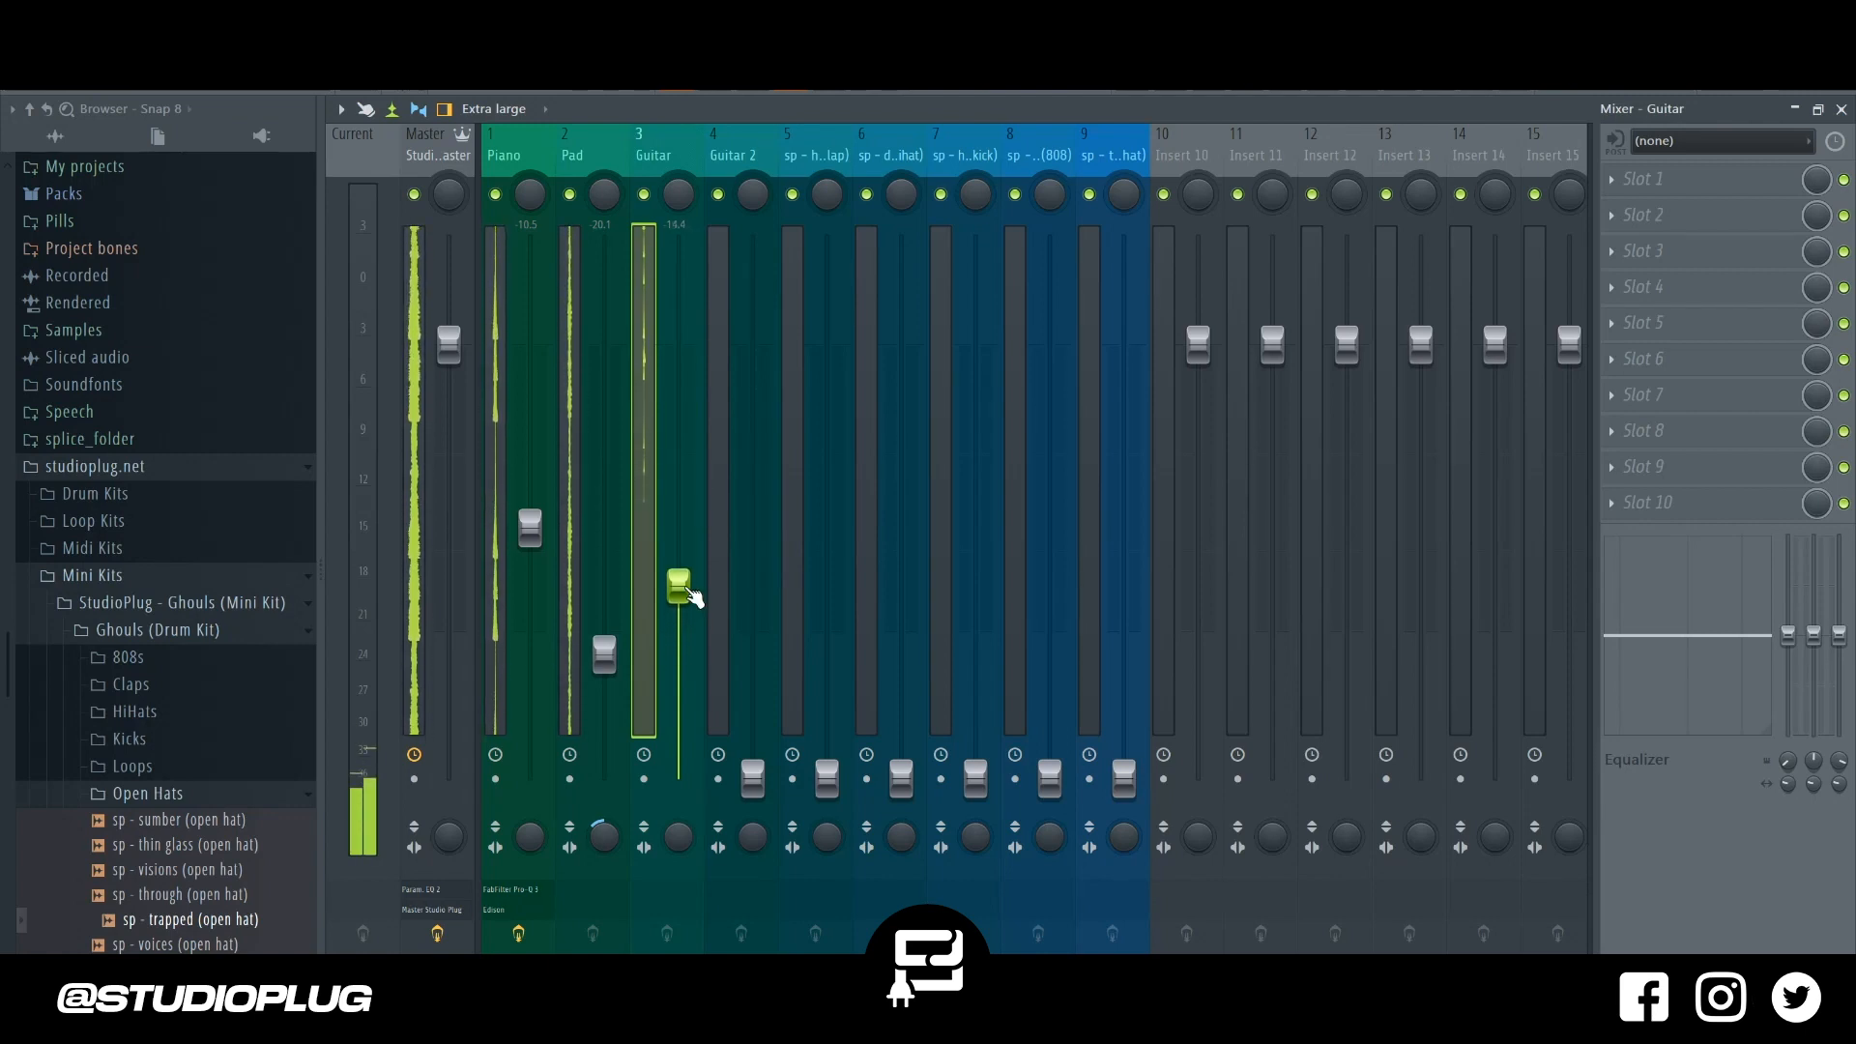
left_click(1627, 189)
mouse_move(1643, 209)
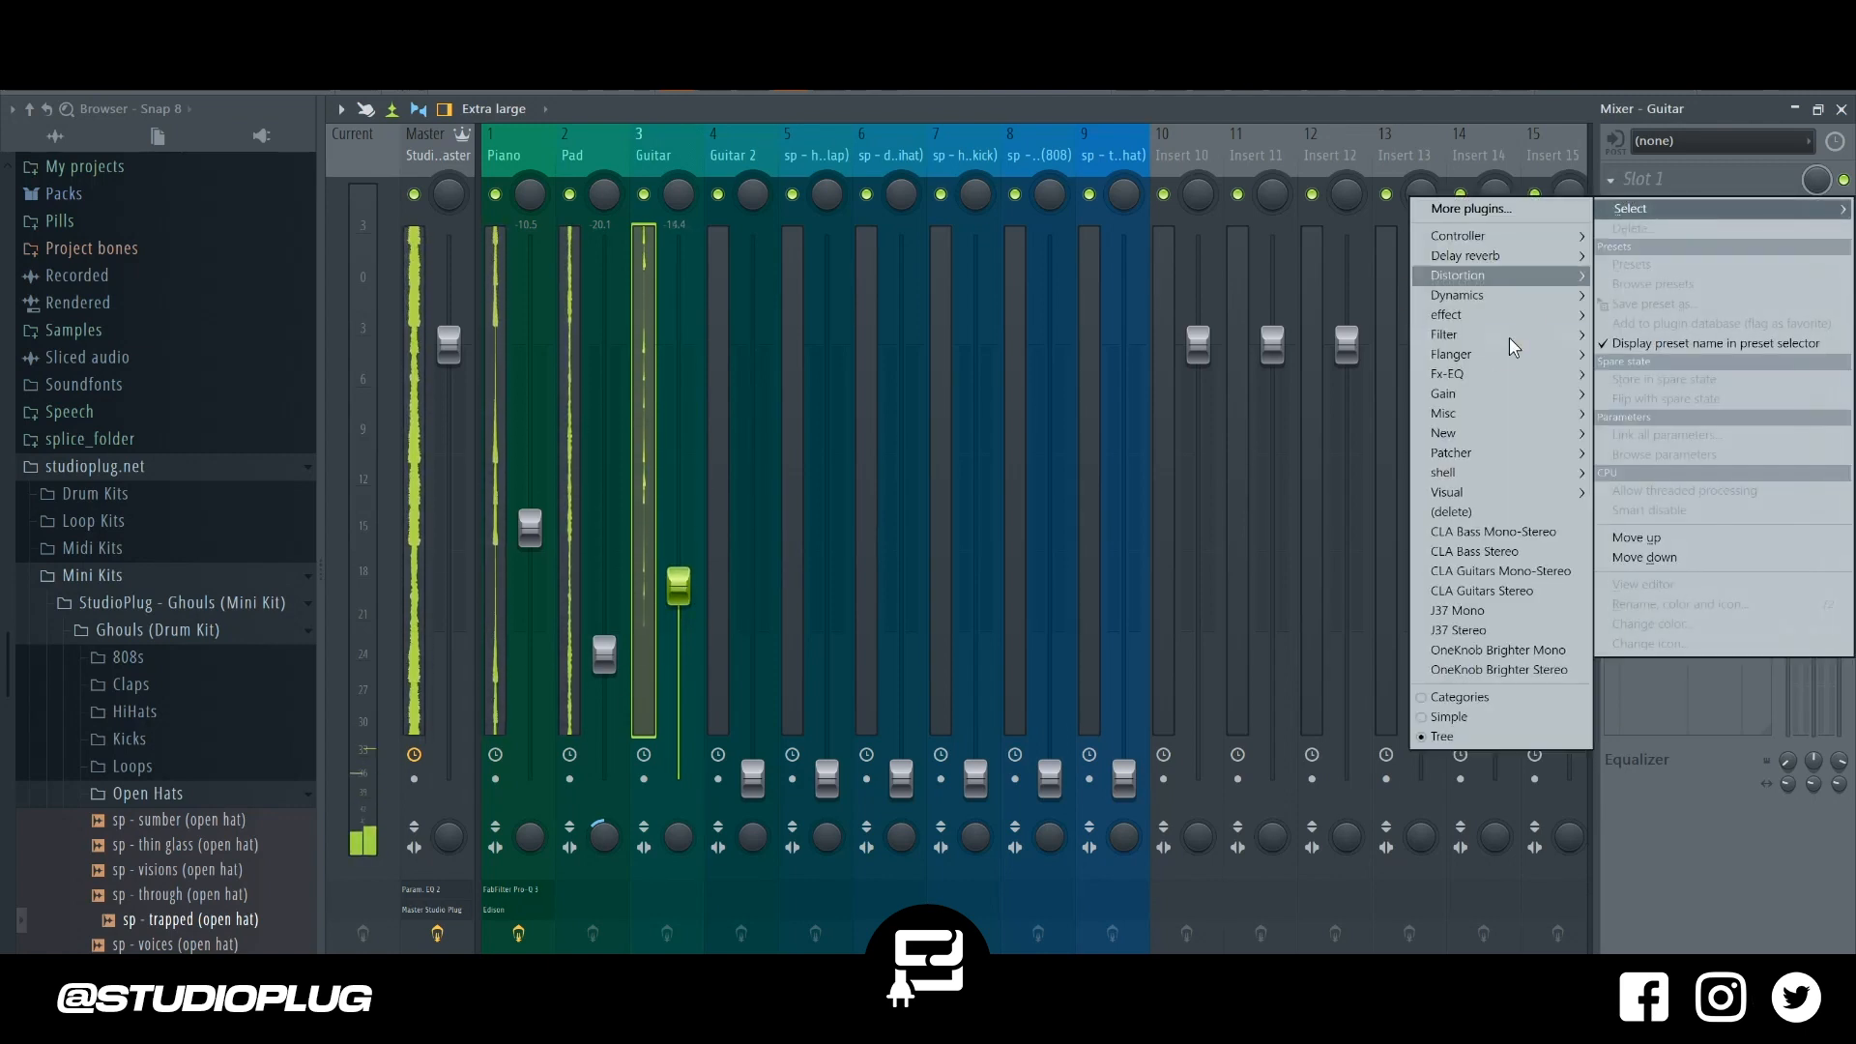
mouse_move(1478, 374)
left_click(1388, 379)
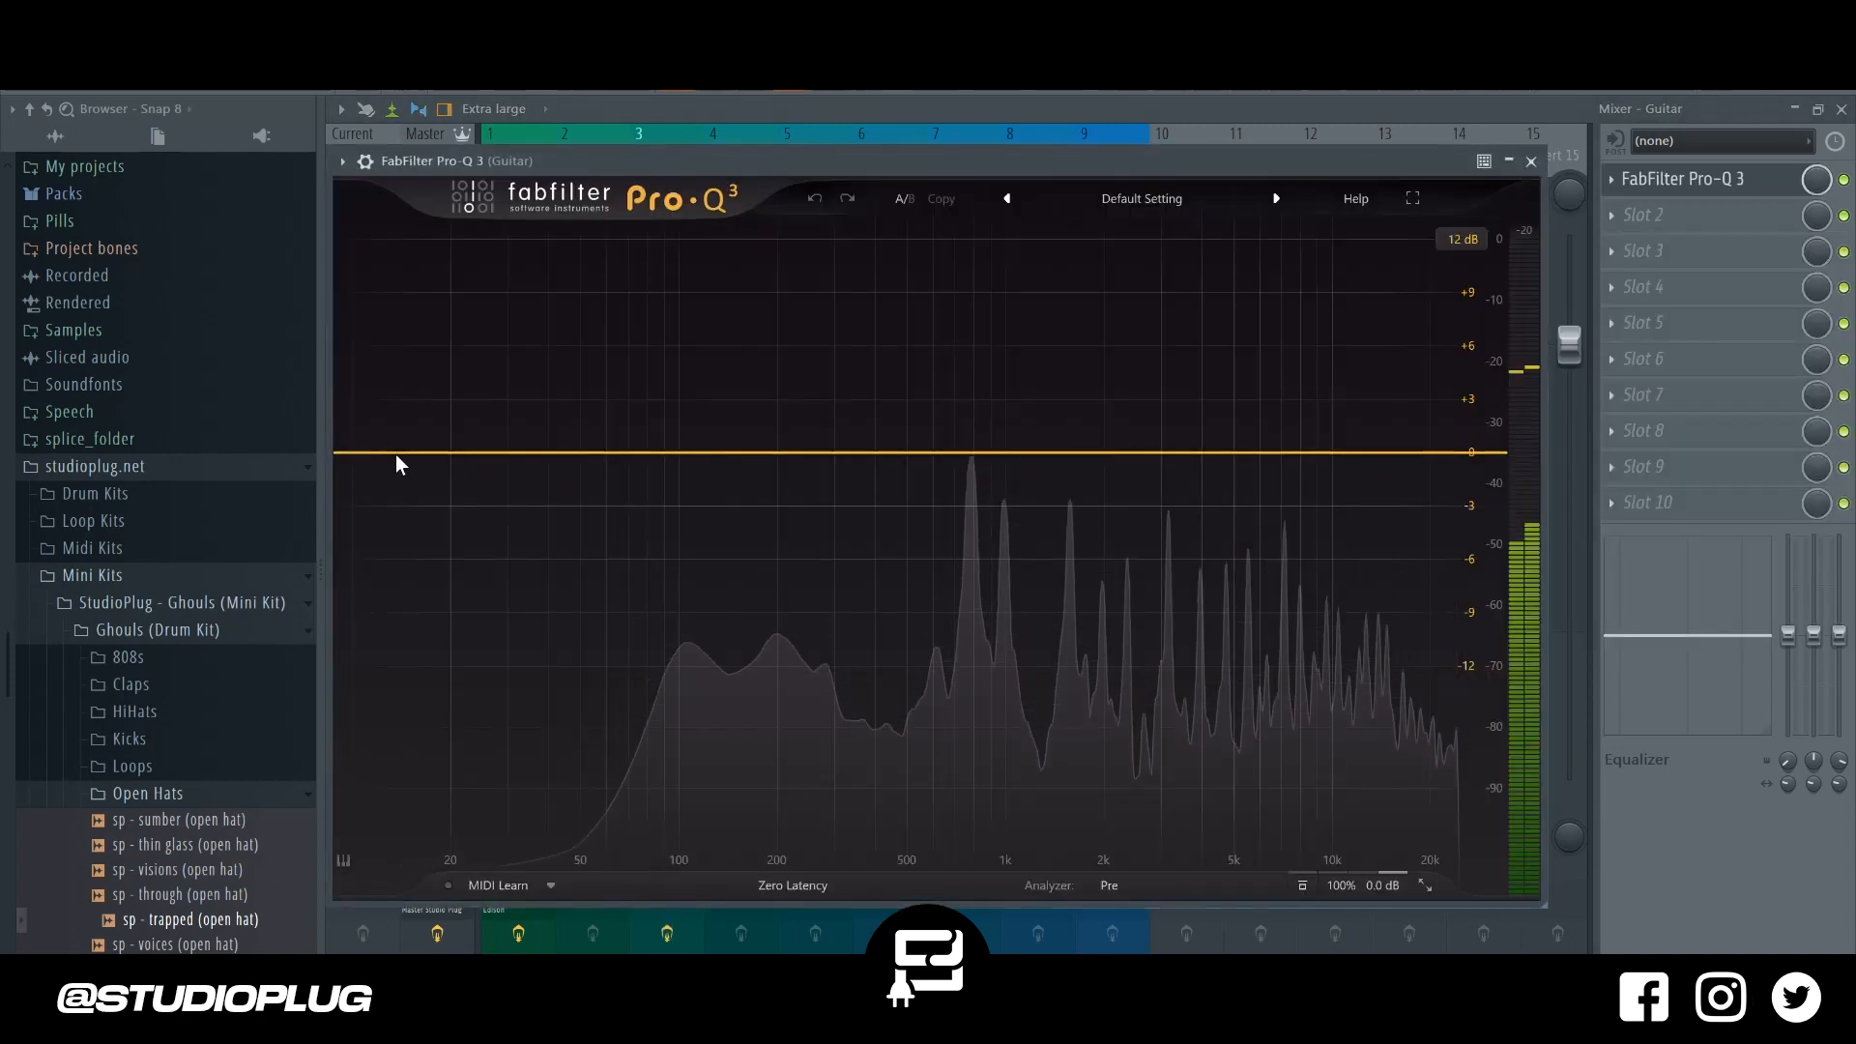
Add a Low Cut band to the Guitar's EQ, trying 250 Hz and 400 Hz before settling on about 650 Hz.
left_click(397, 454)
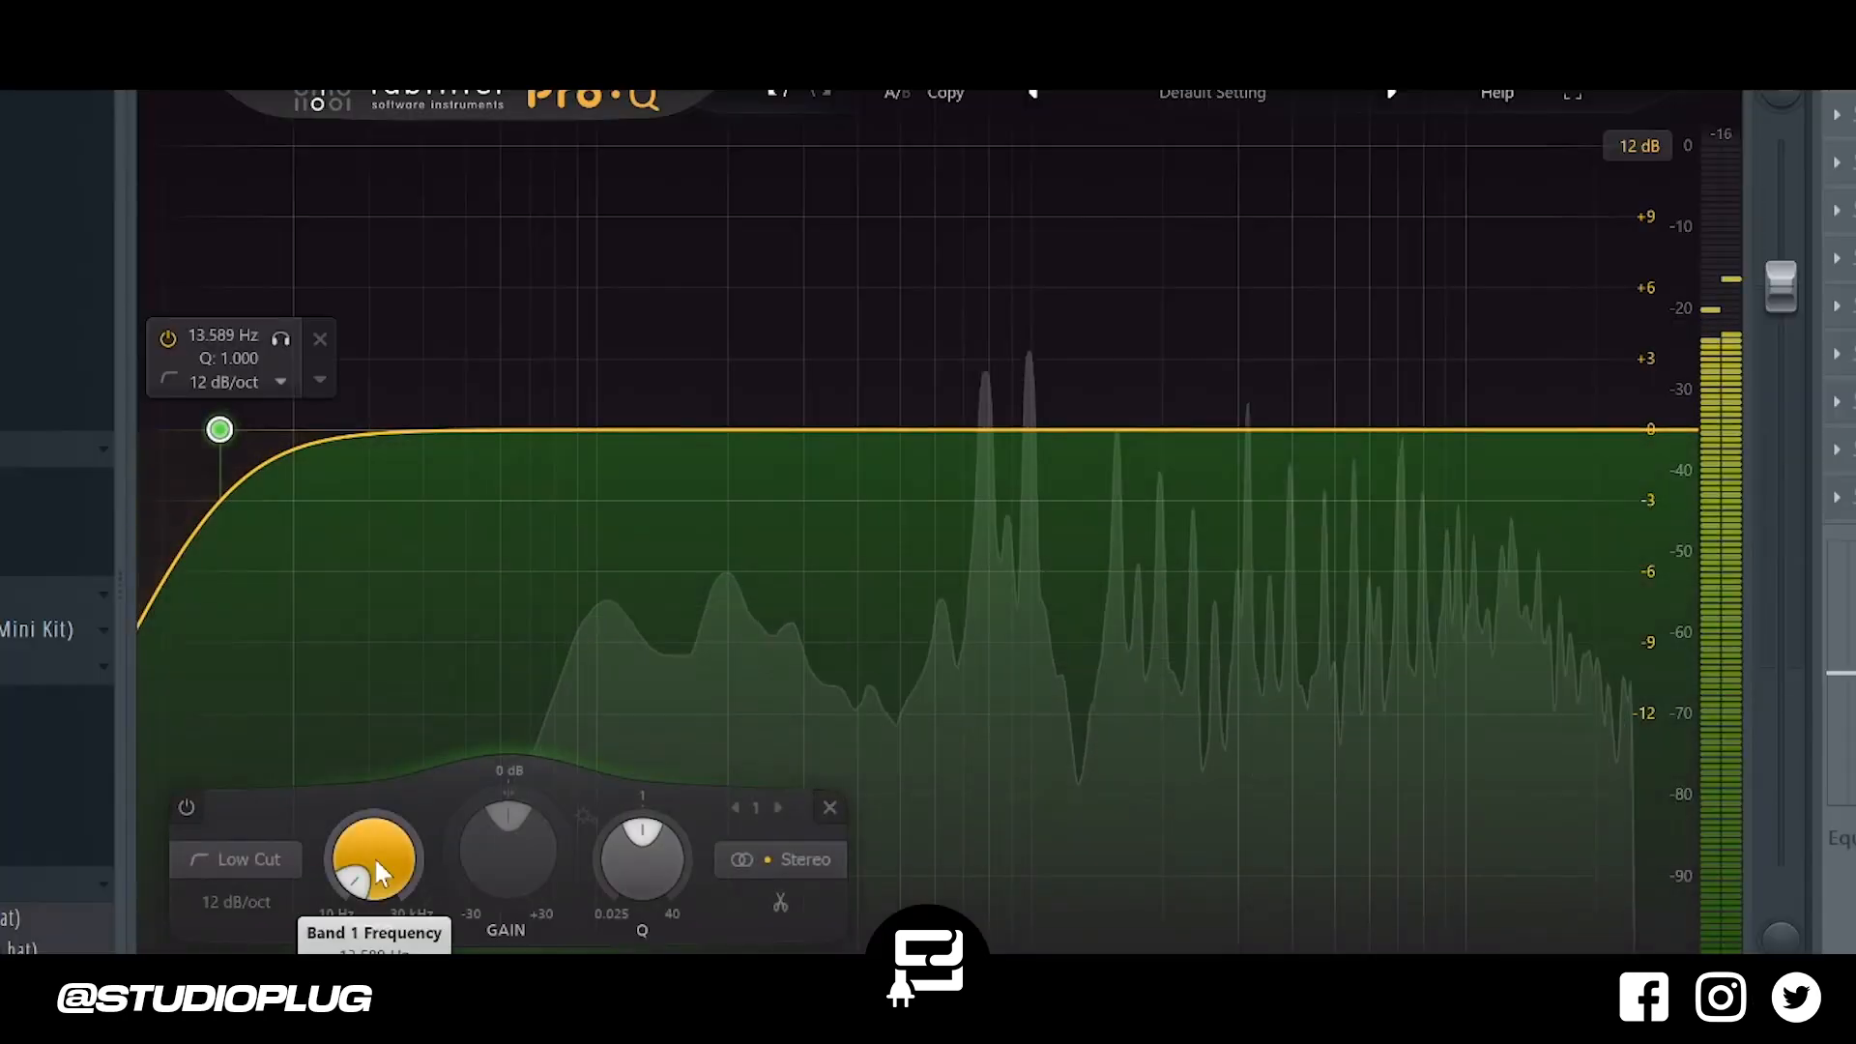
double_click(511, 773)
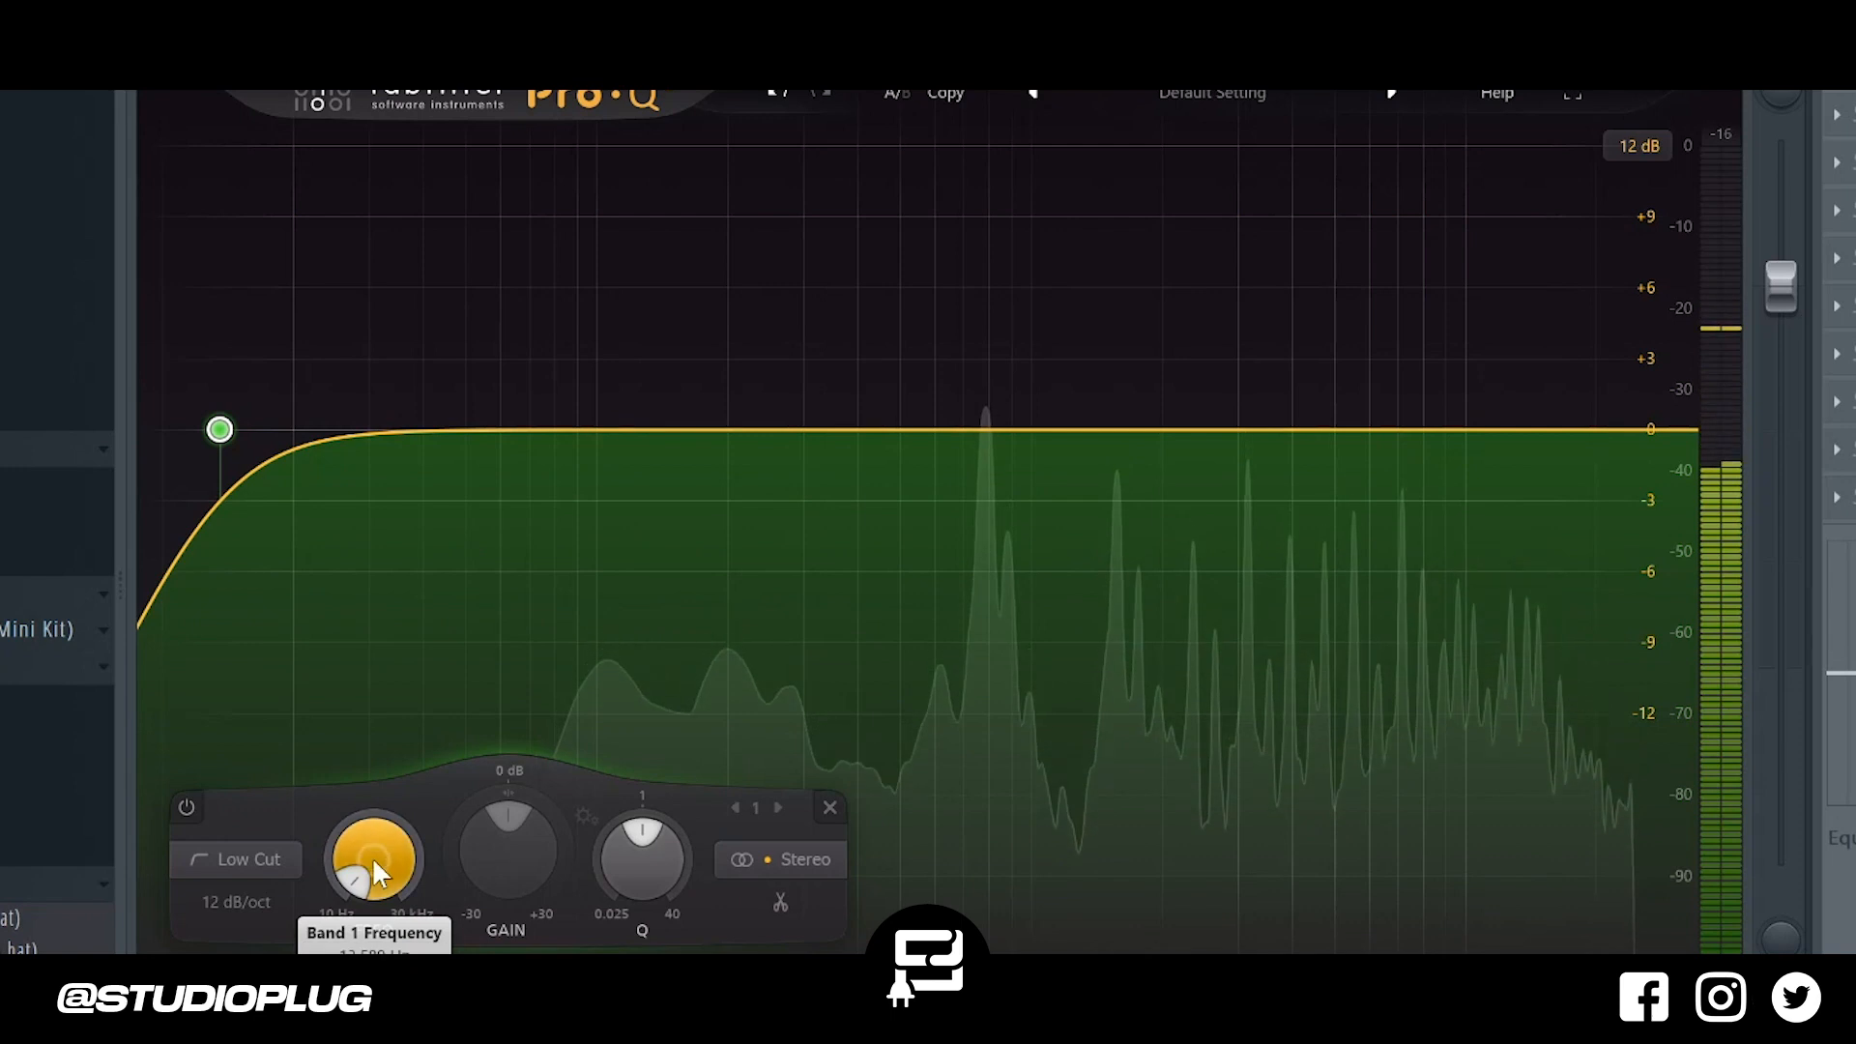
type("250")
key("Return")
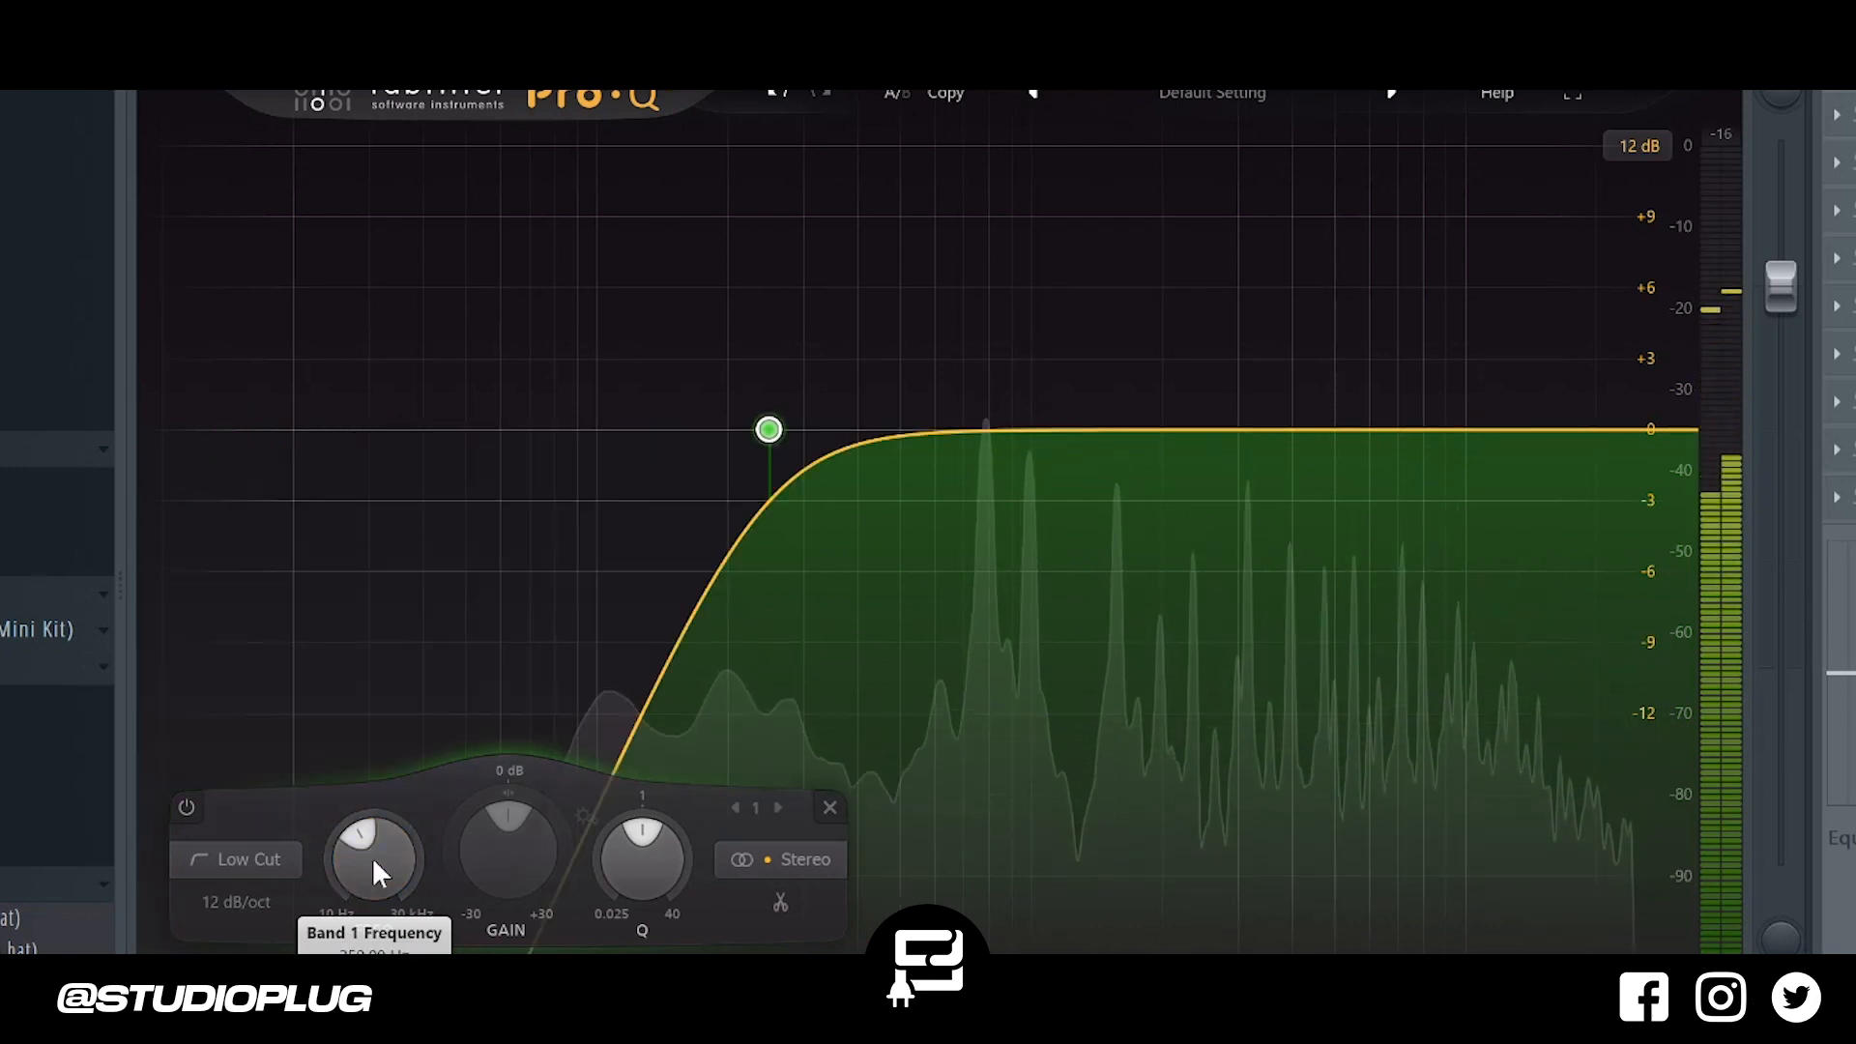
type("400")
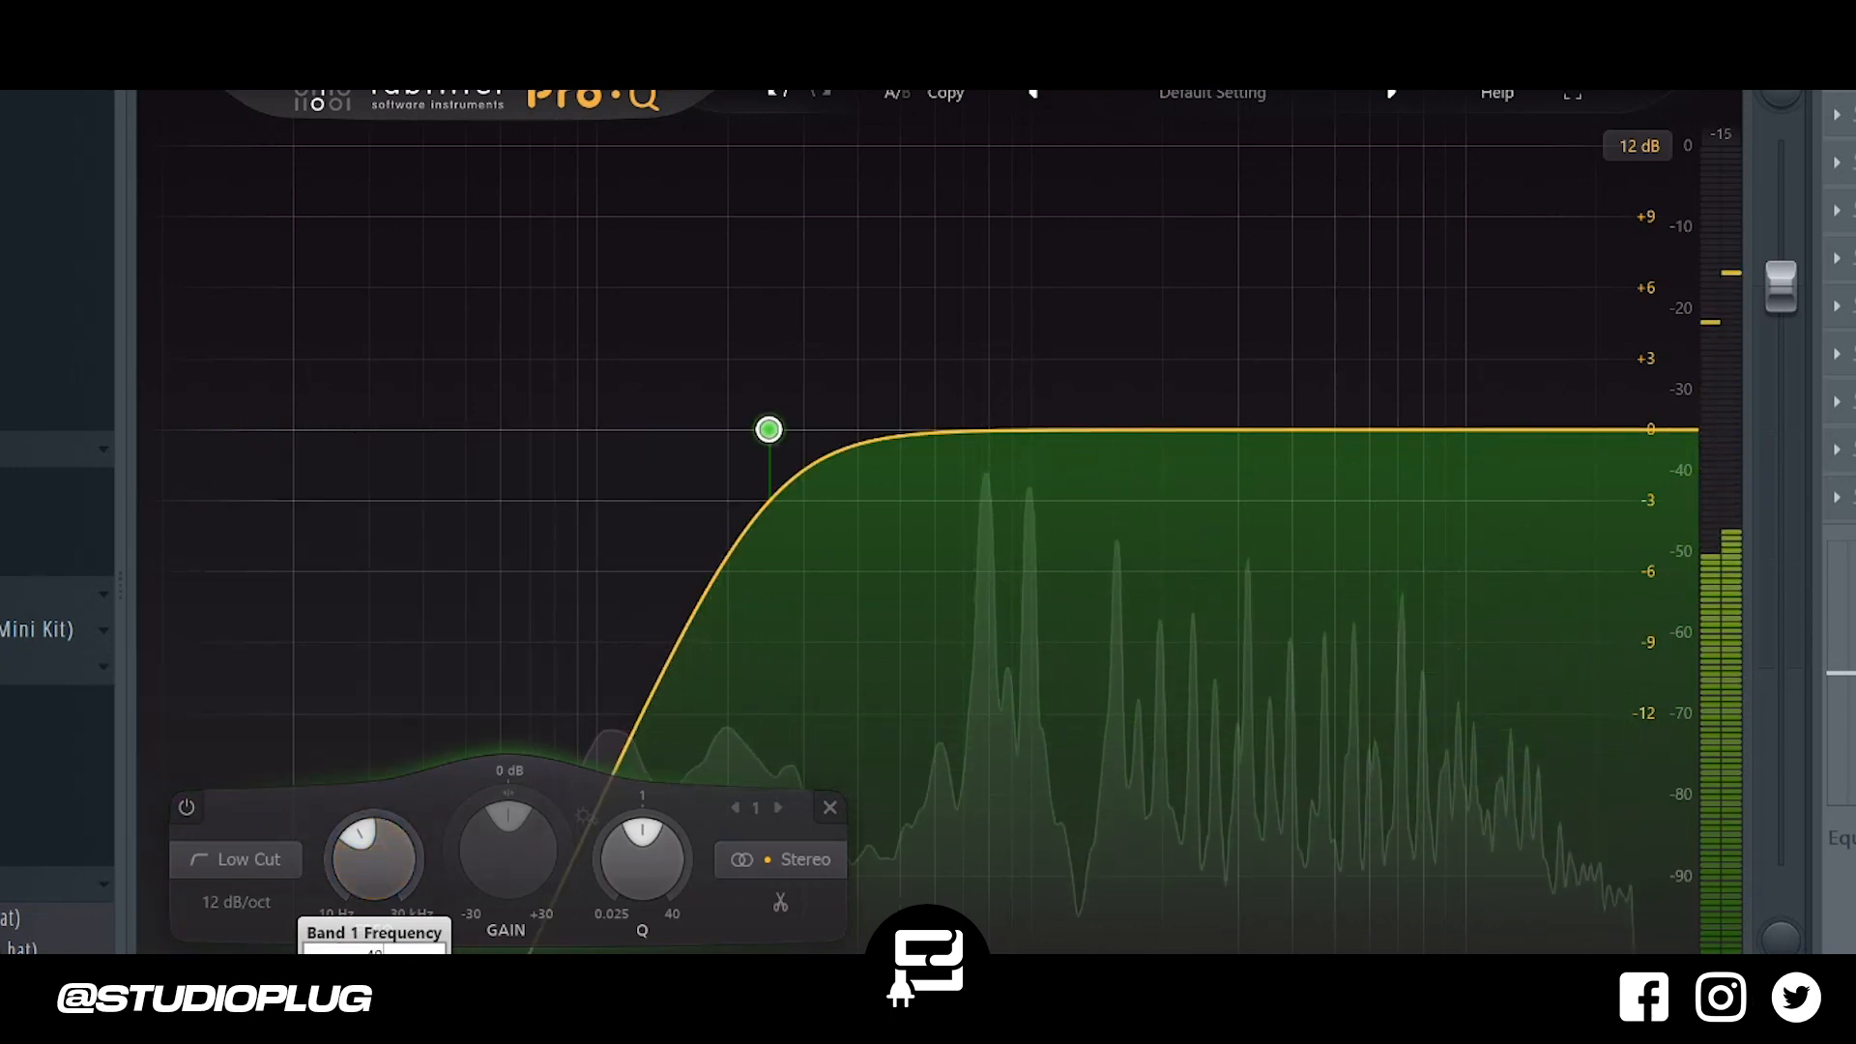
key("Return")
left_click_drag(367, 857, 381, 837)
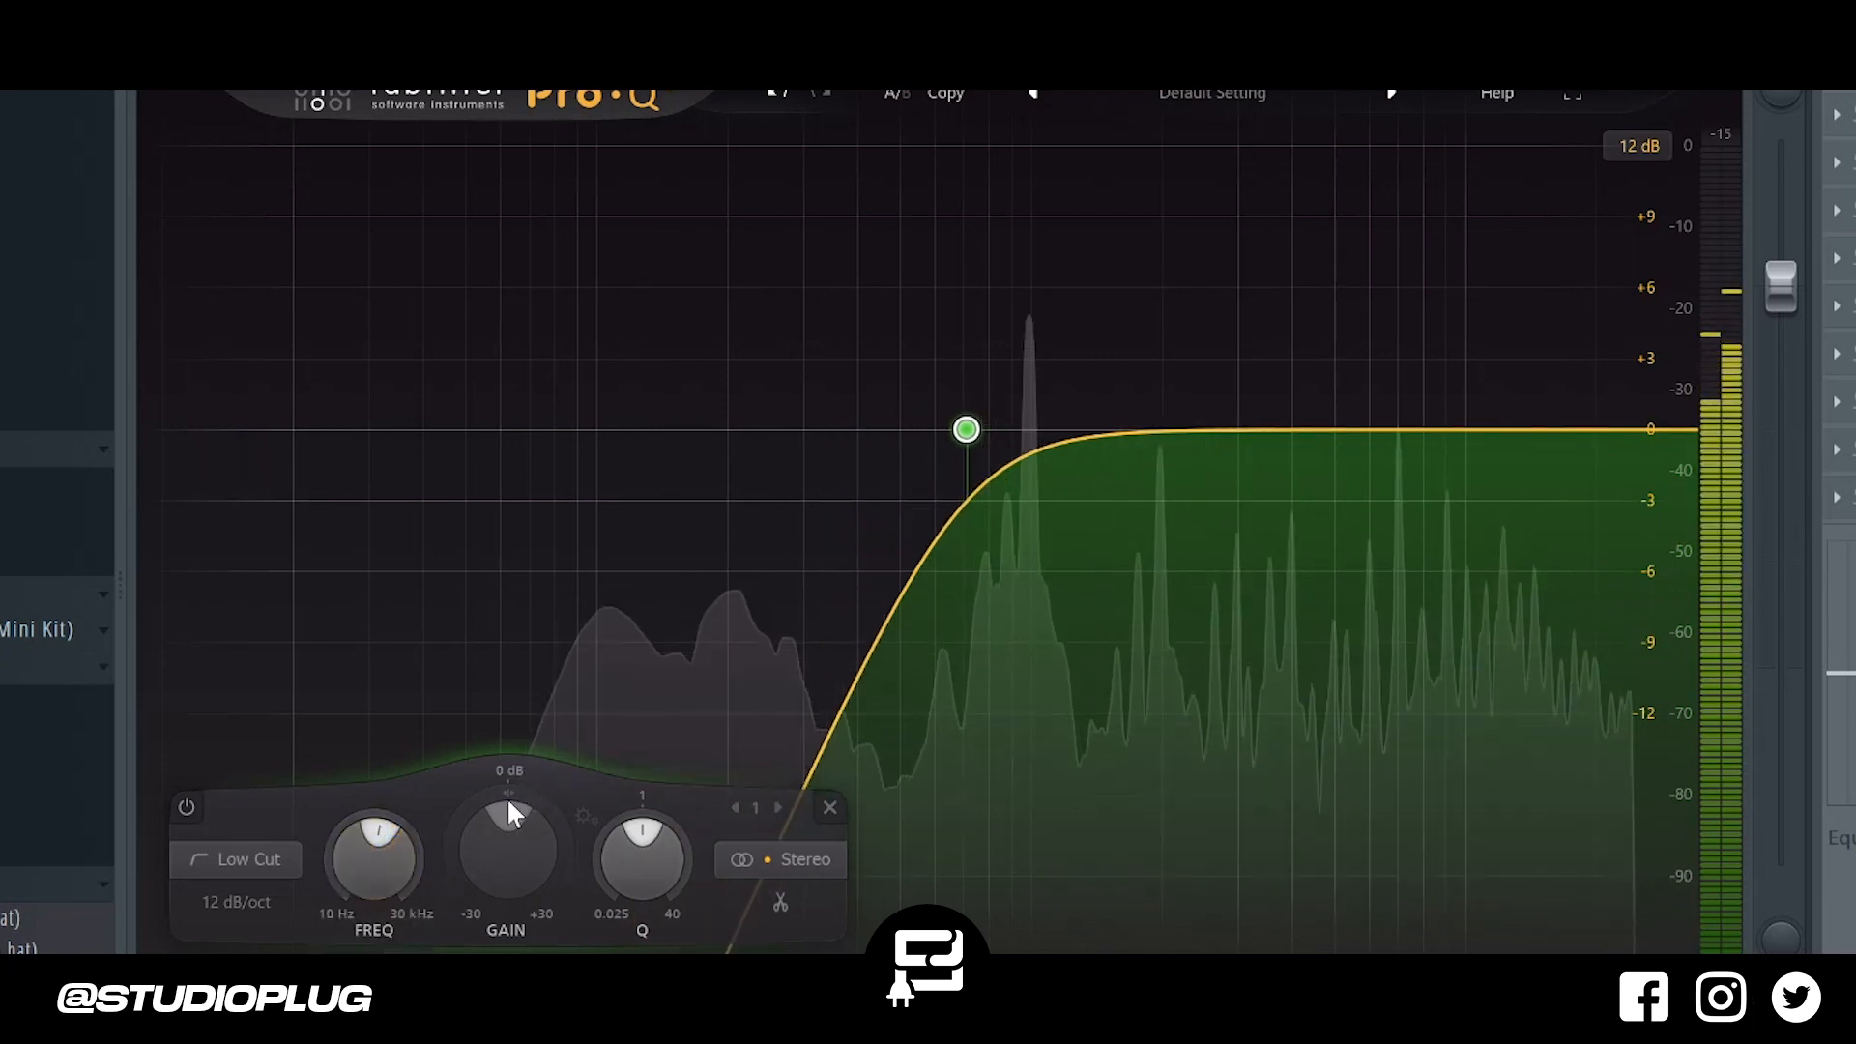
left_click_drag(379, 872, 375, 885)
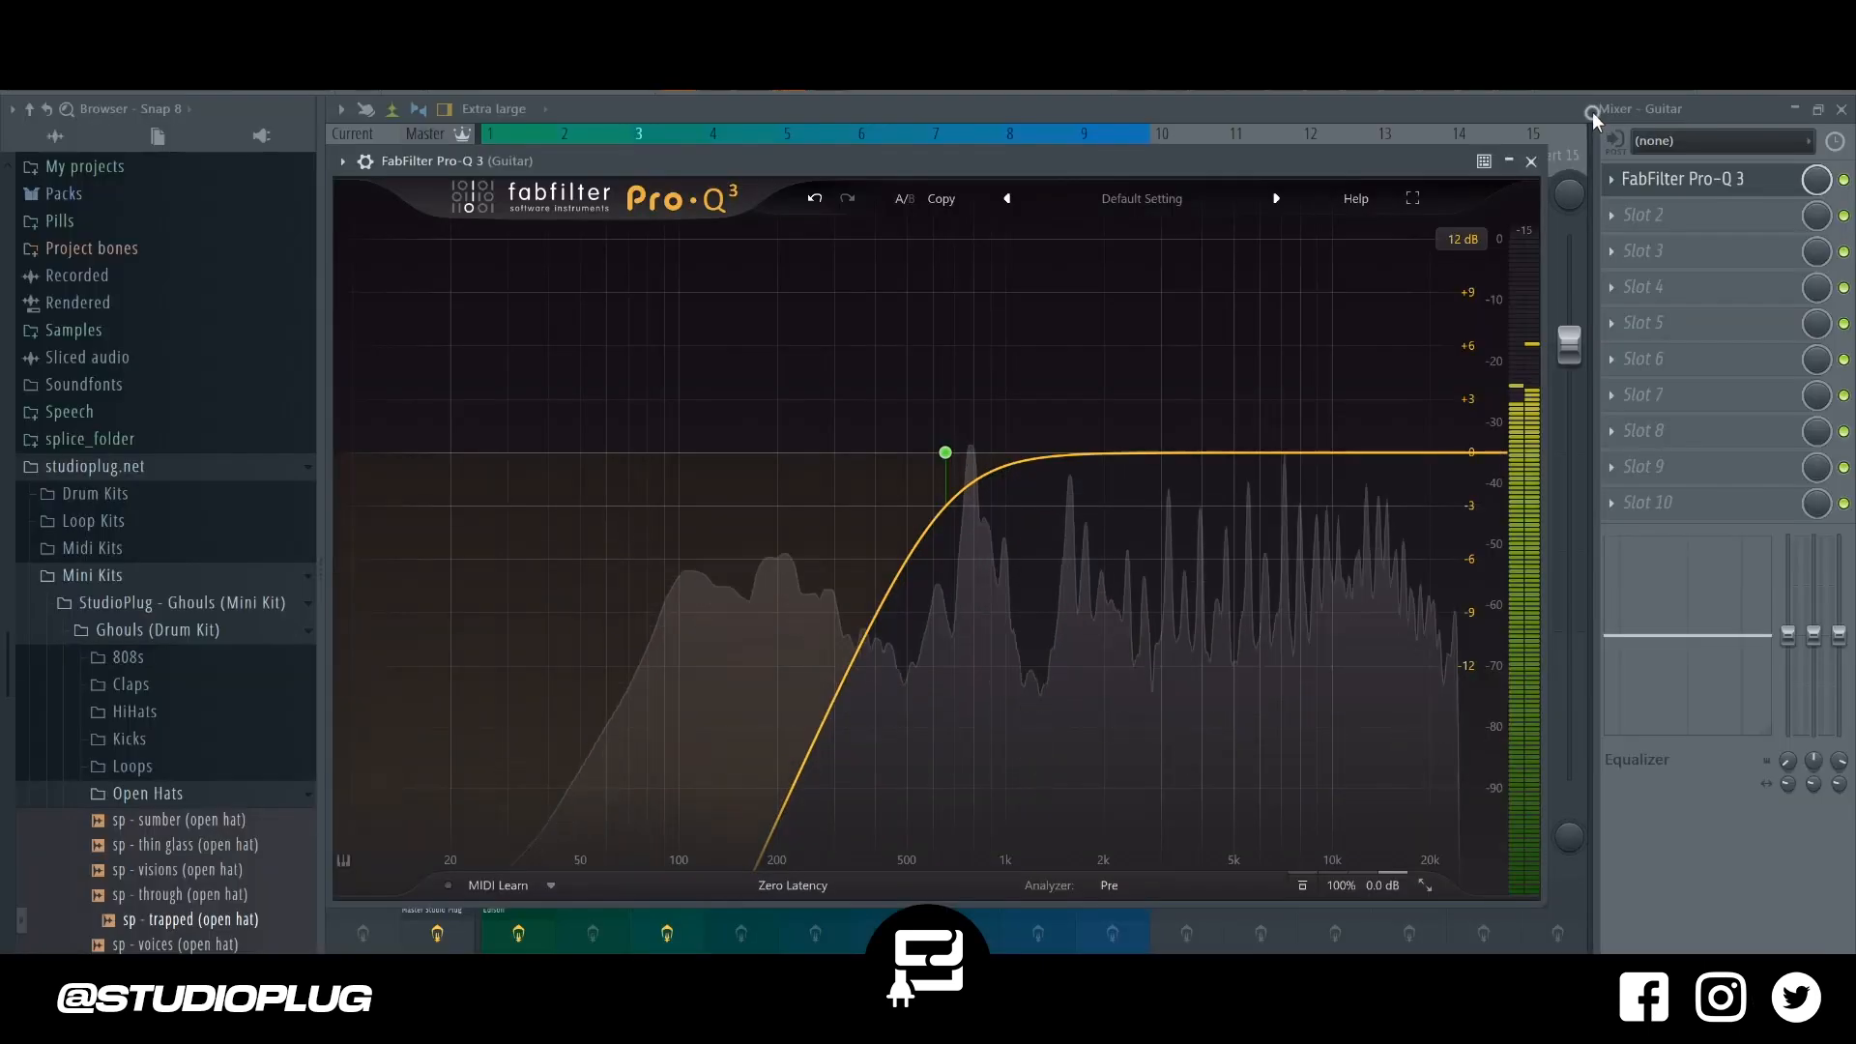
left_click(1592, 112)
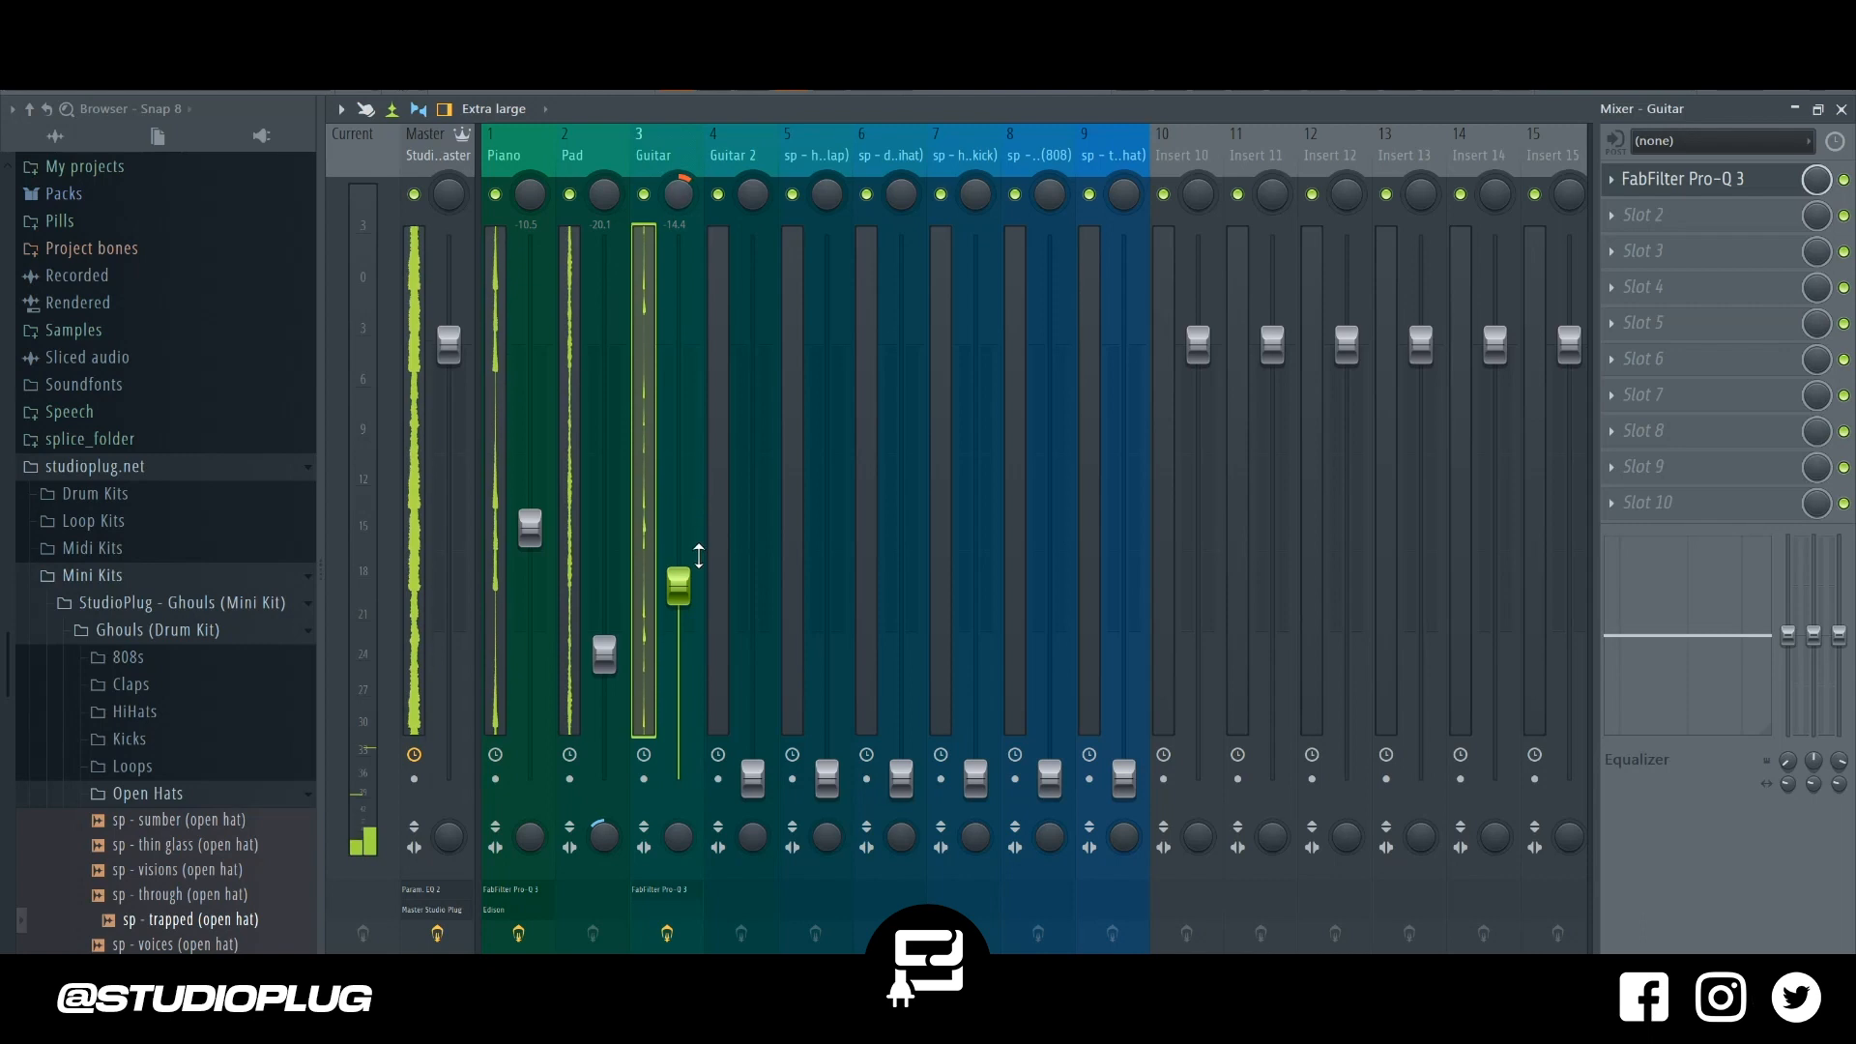
Set the Guitar fader to -13.8 dB and the Guitar 2 fader to -15.7 dB.
left_click_drag(683, 601, 684, 610)
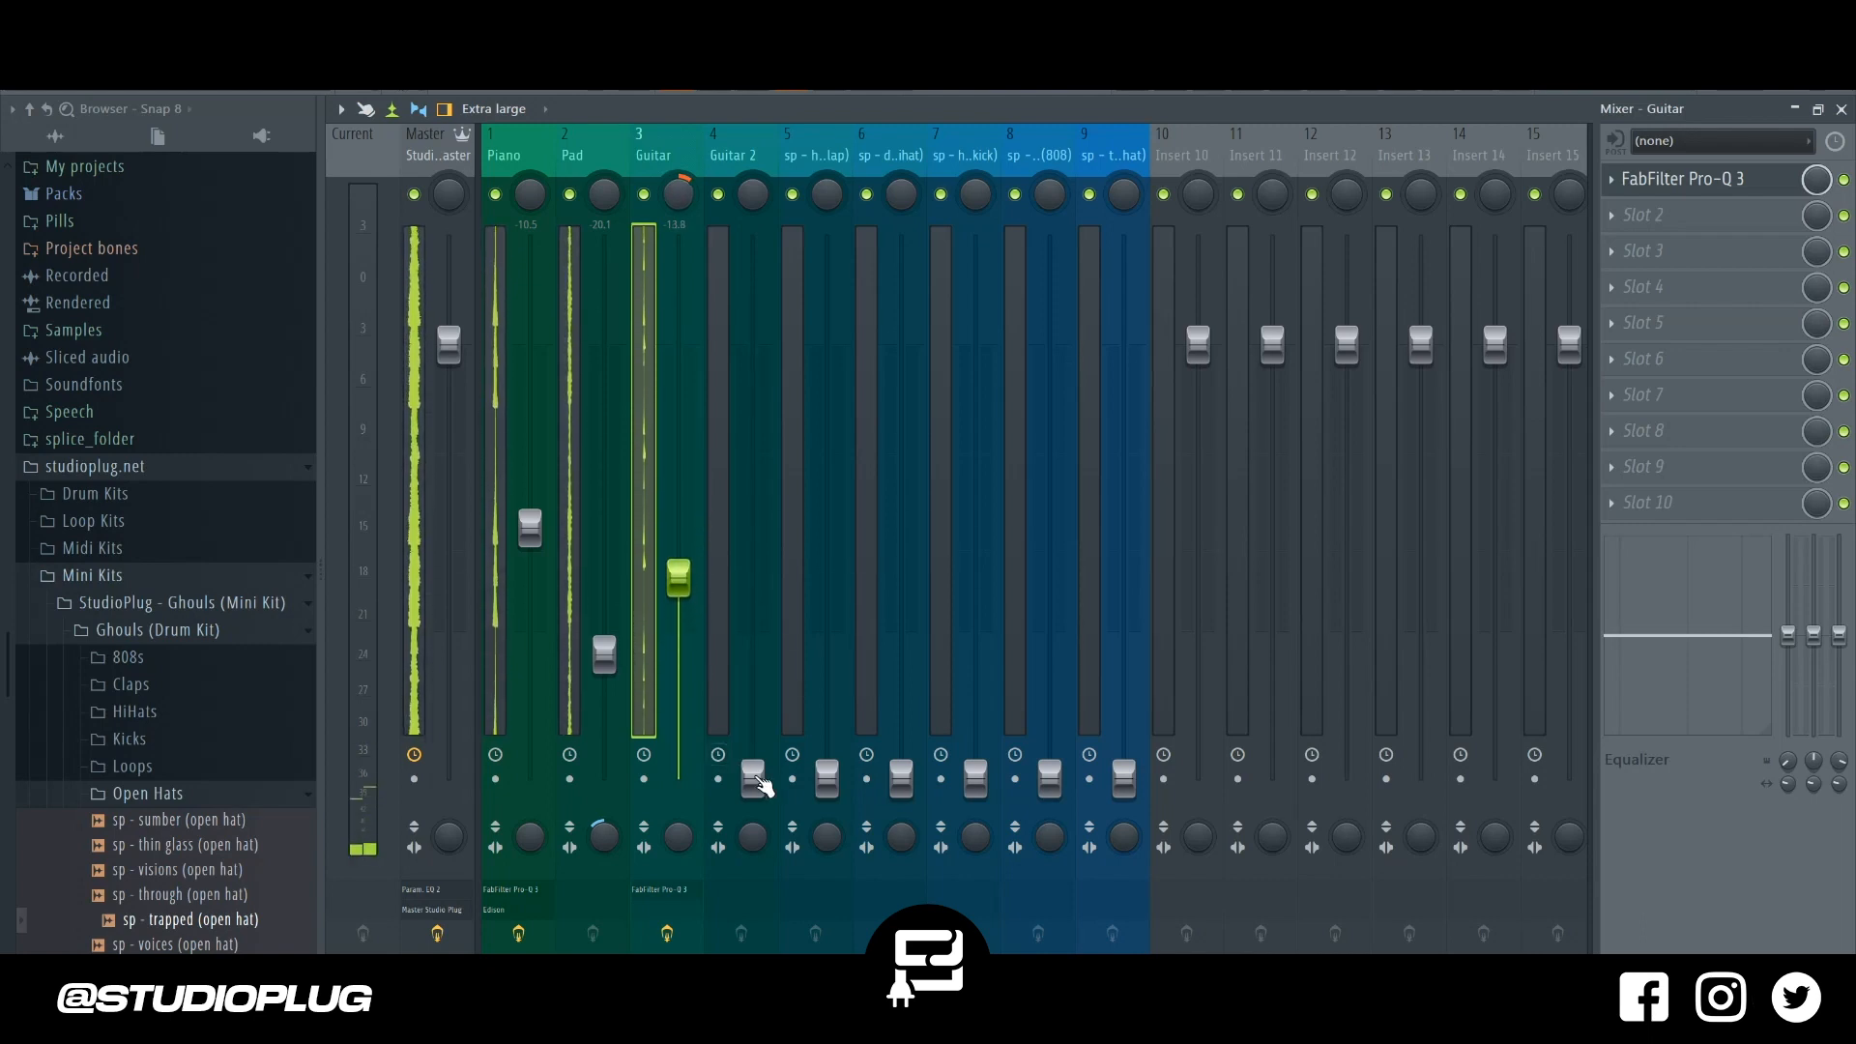
left_click_drag(758, 779, 753, 714)
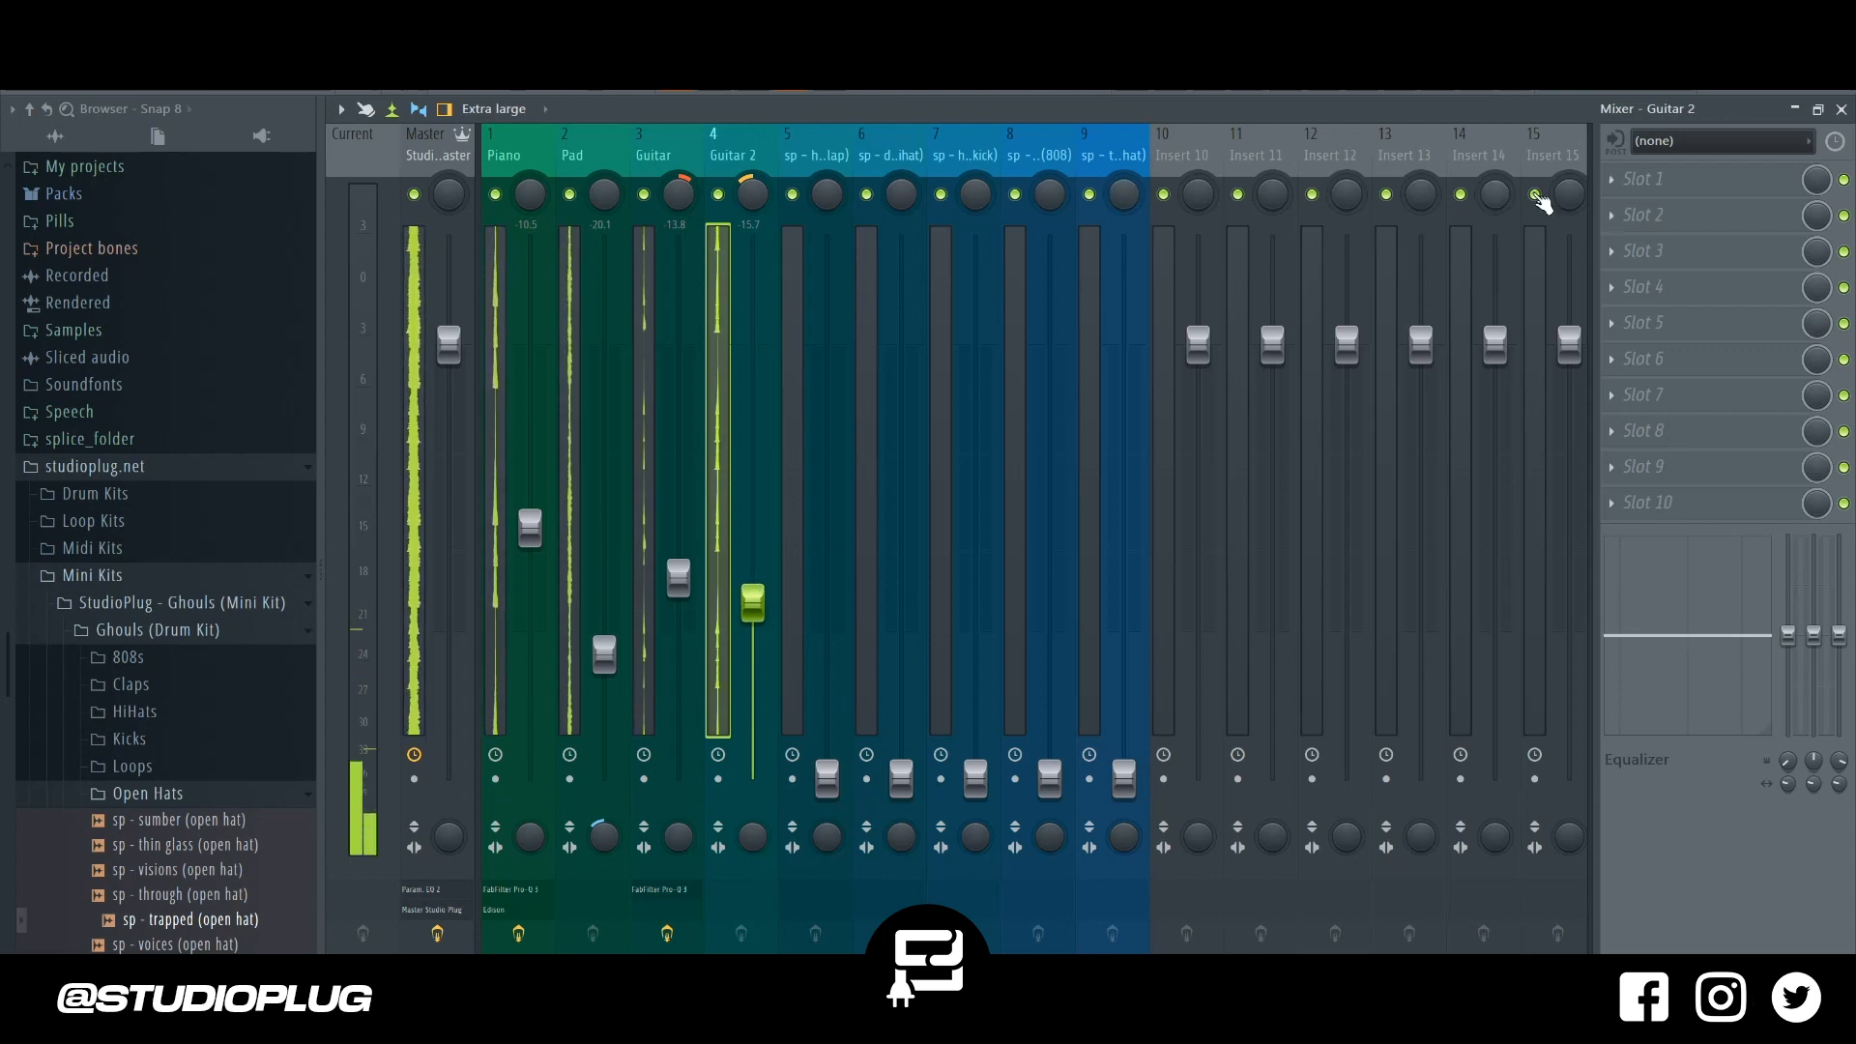
Load FabFilter Pro-Q 3 on Guitar 2 and add a Low Cut band at 250 Hz, fine-tuning its frequency by ear.
left_click(1617, 182)
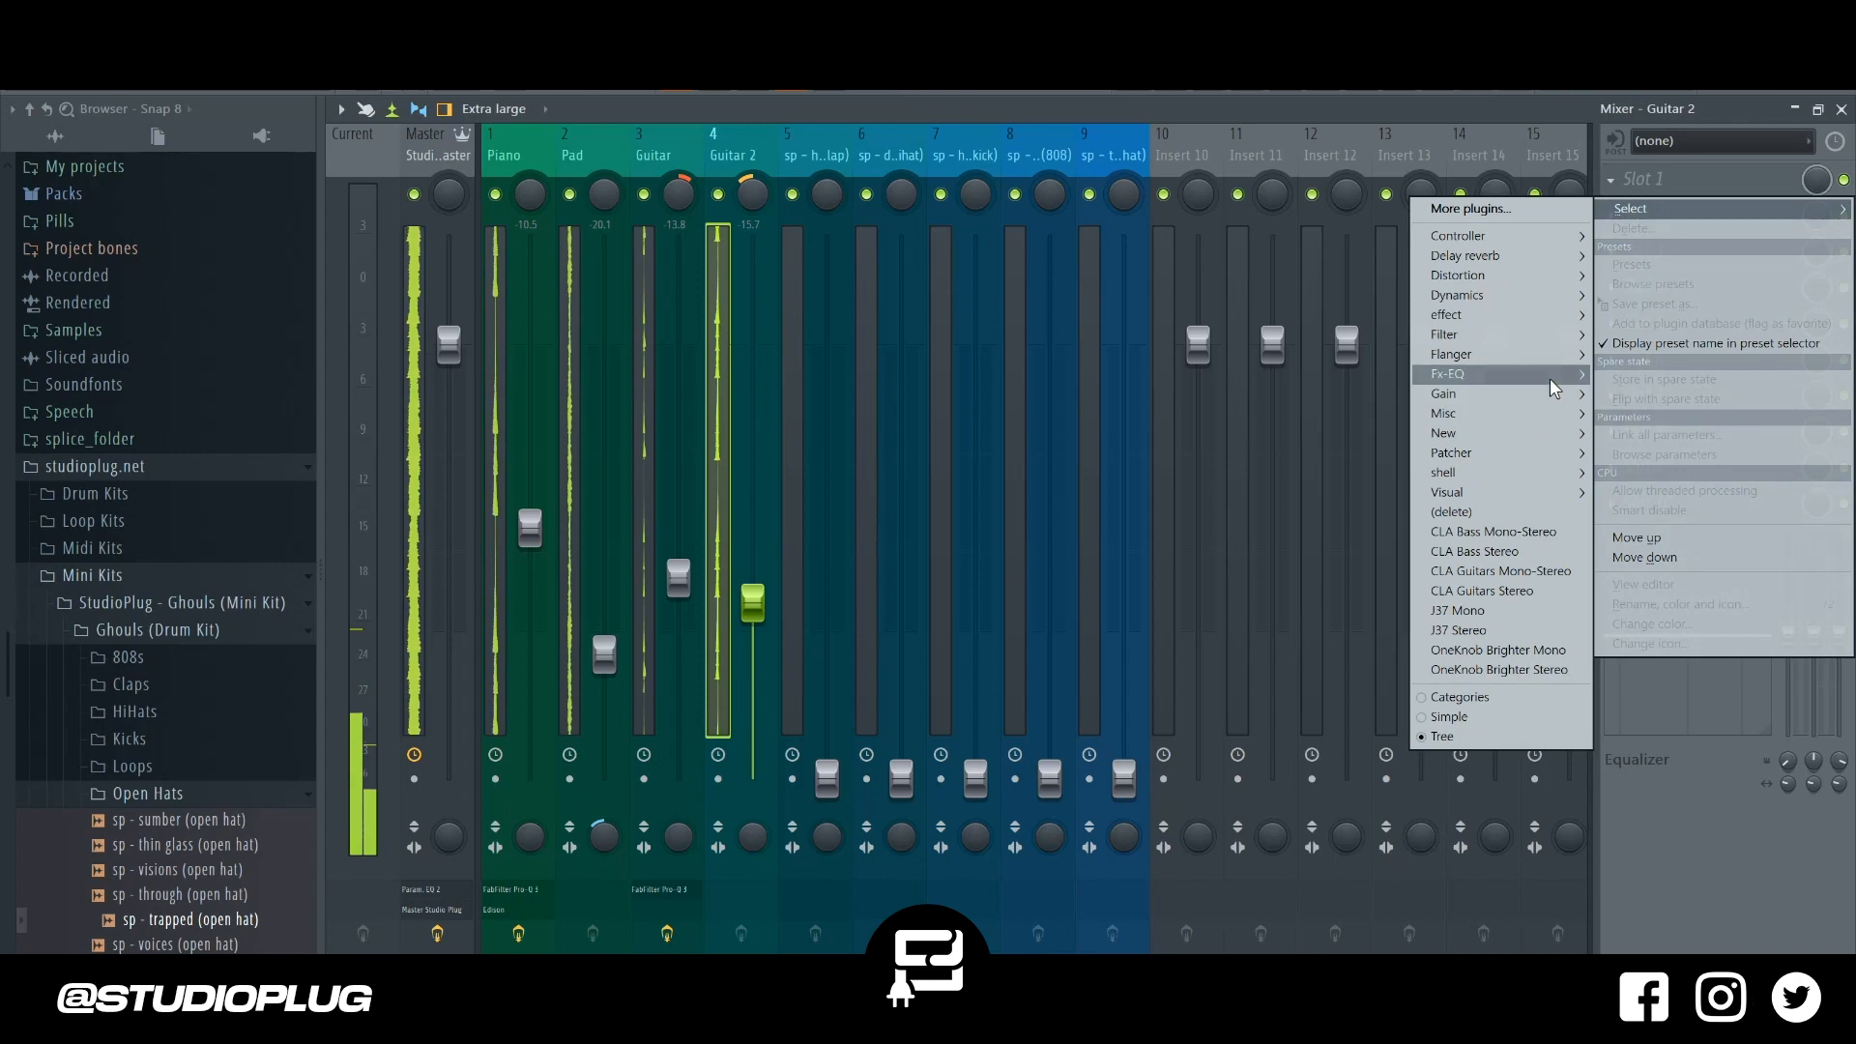
left_click(1390, 384)
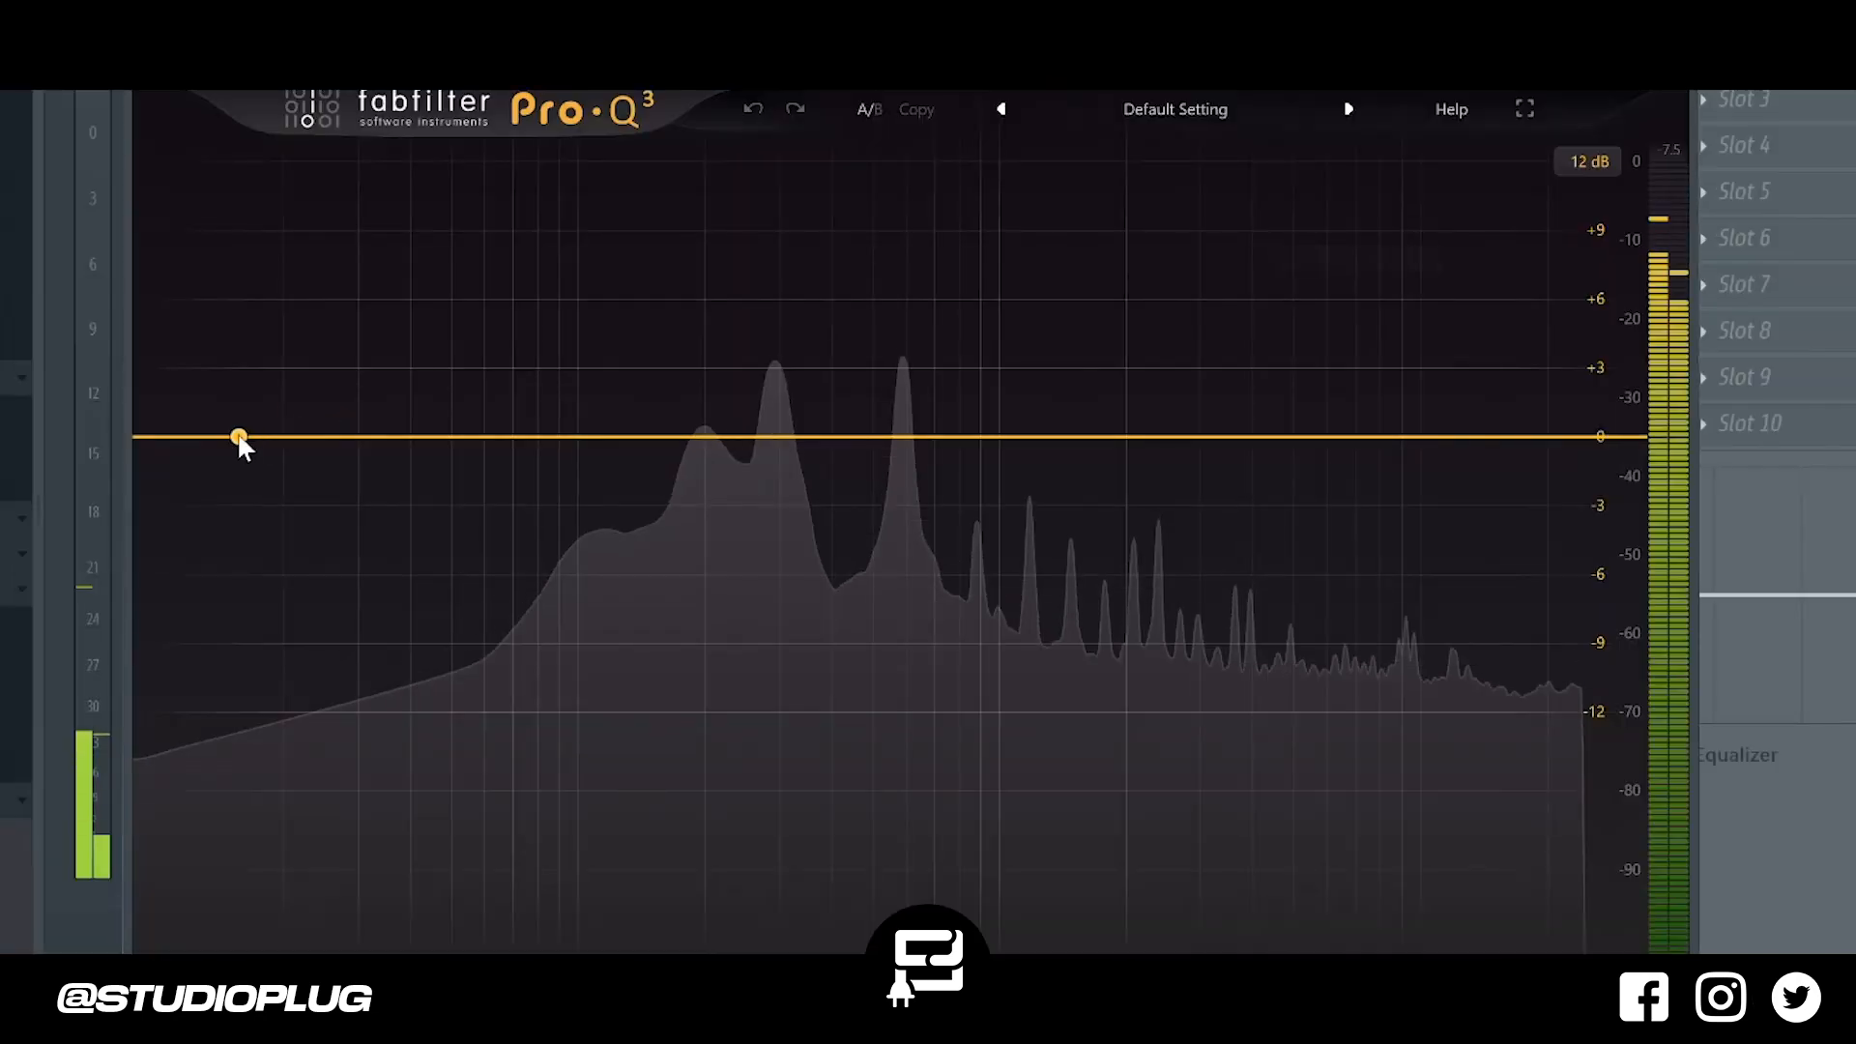
left_click(473, 513)
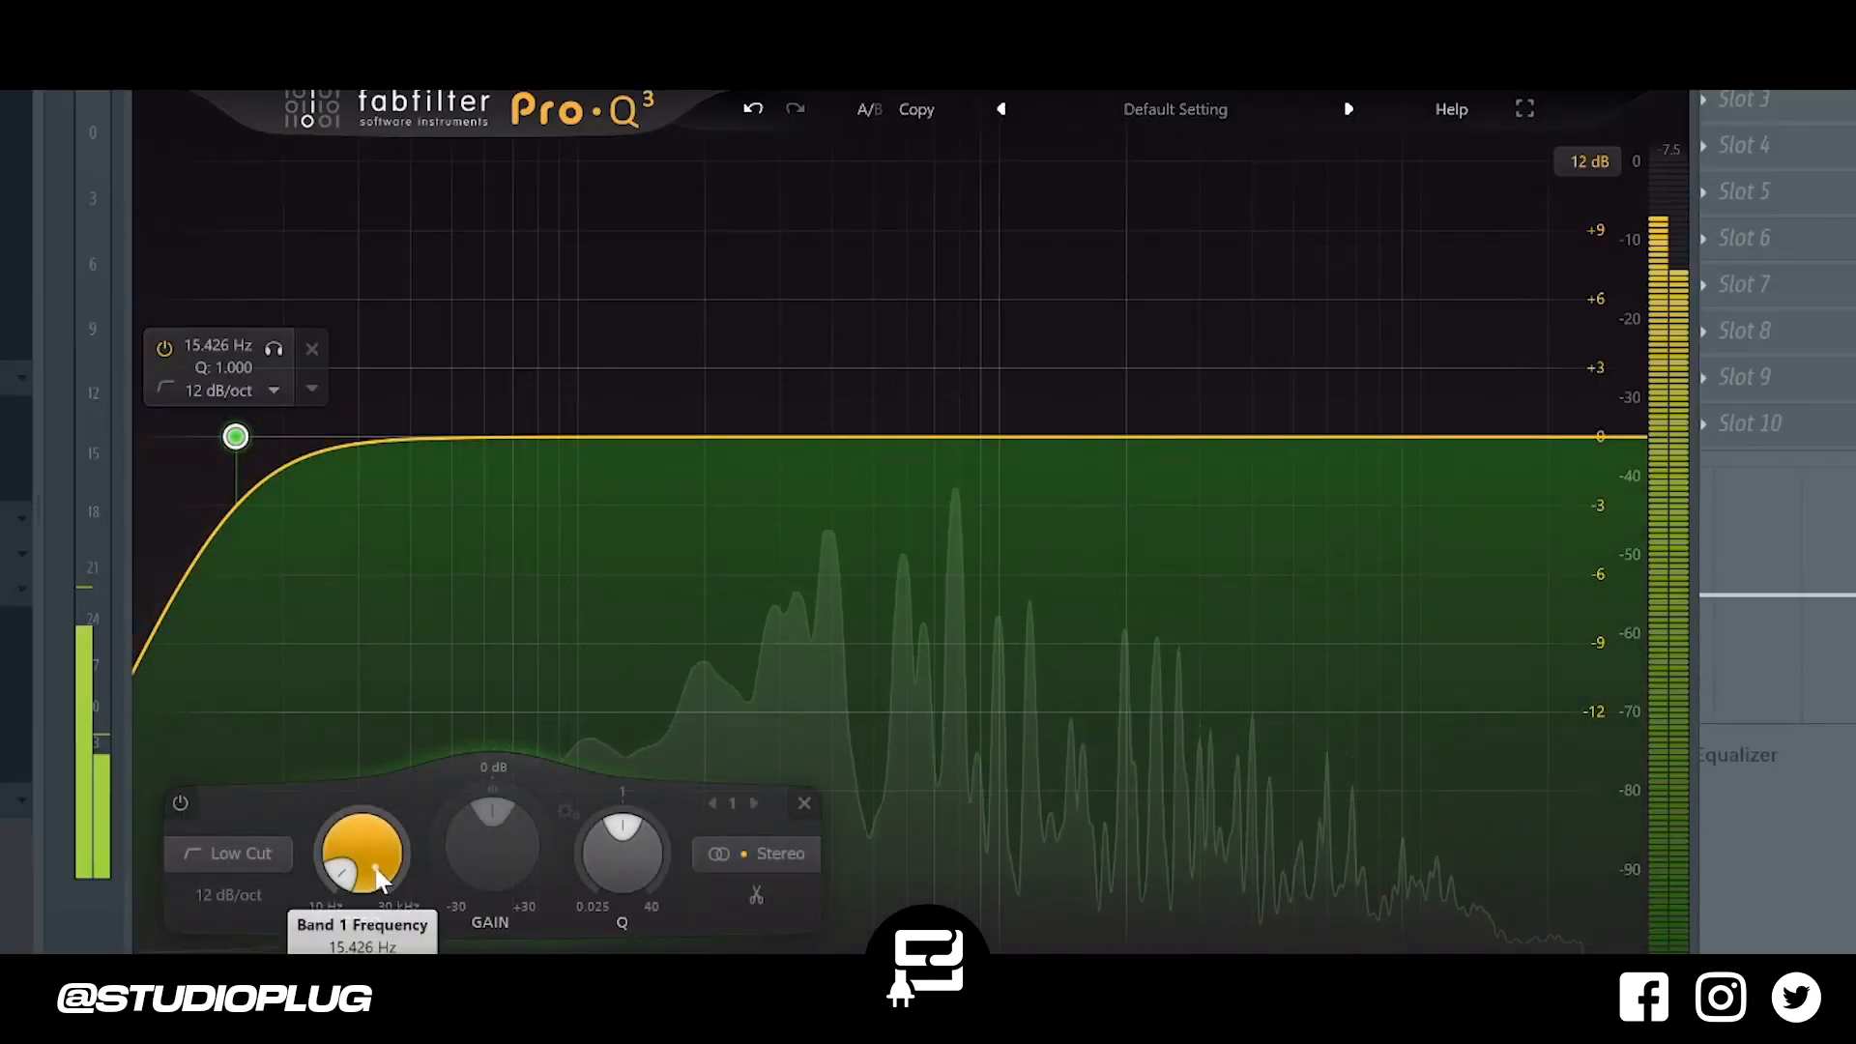
double_click(373, 862)
type("250")
key("Return")
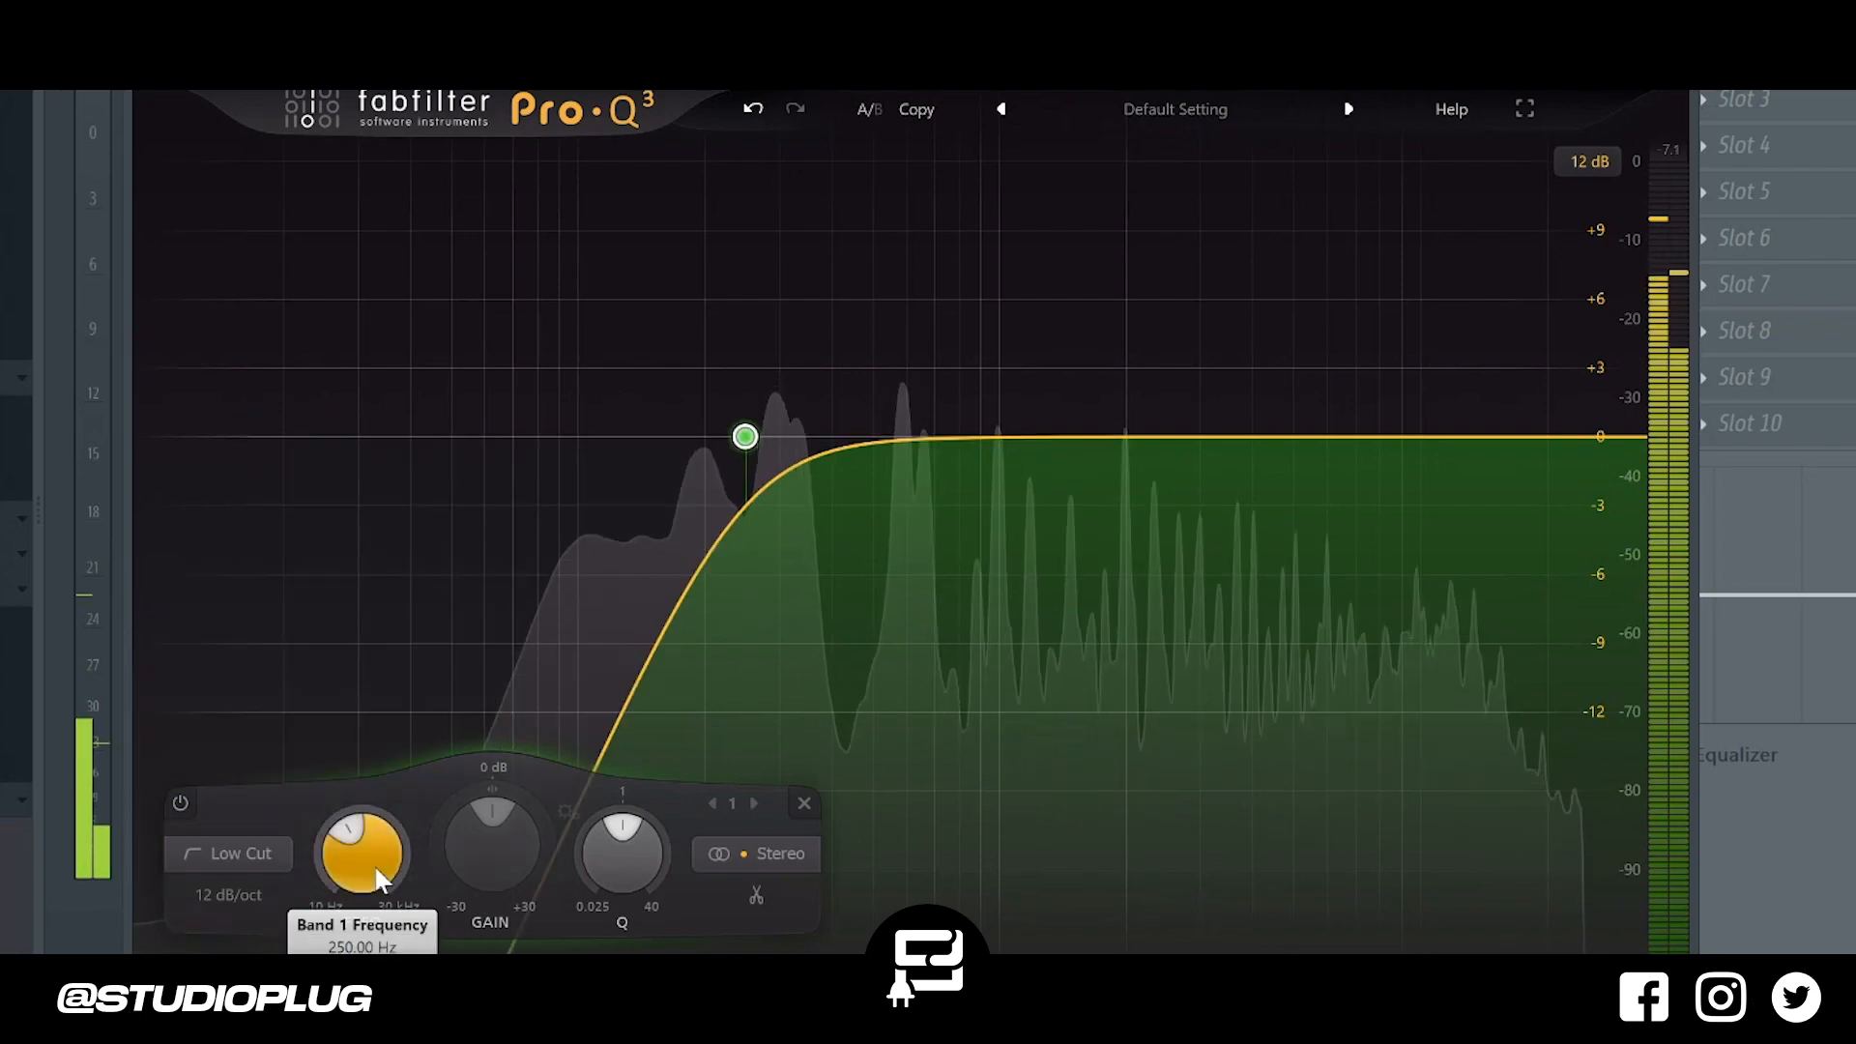
left_click_drag(379, 880, 380, 898)
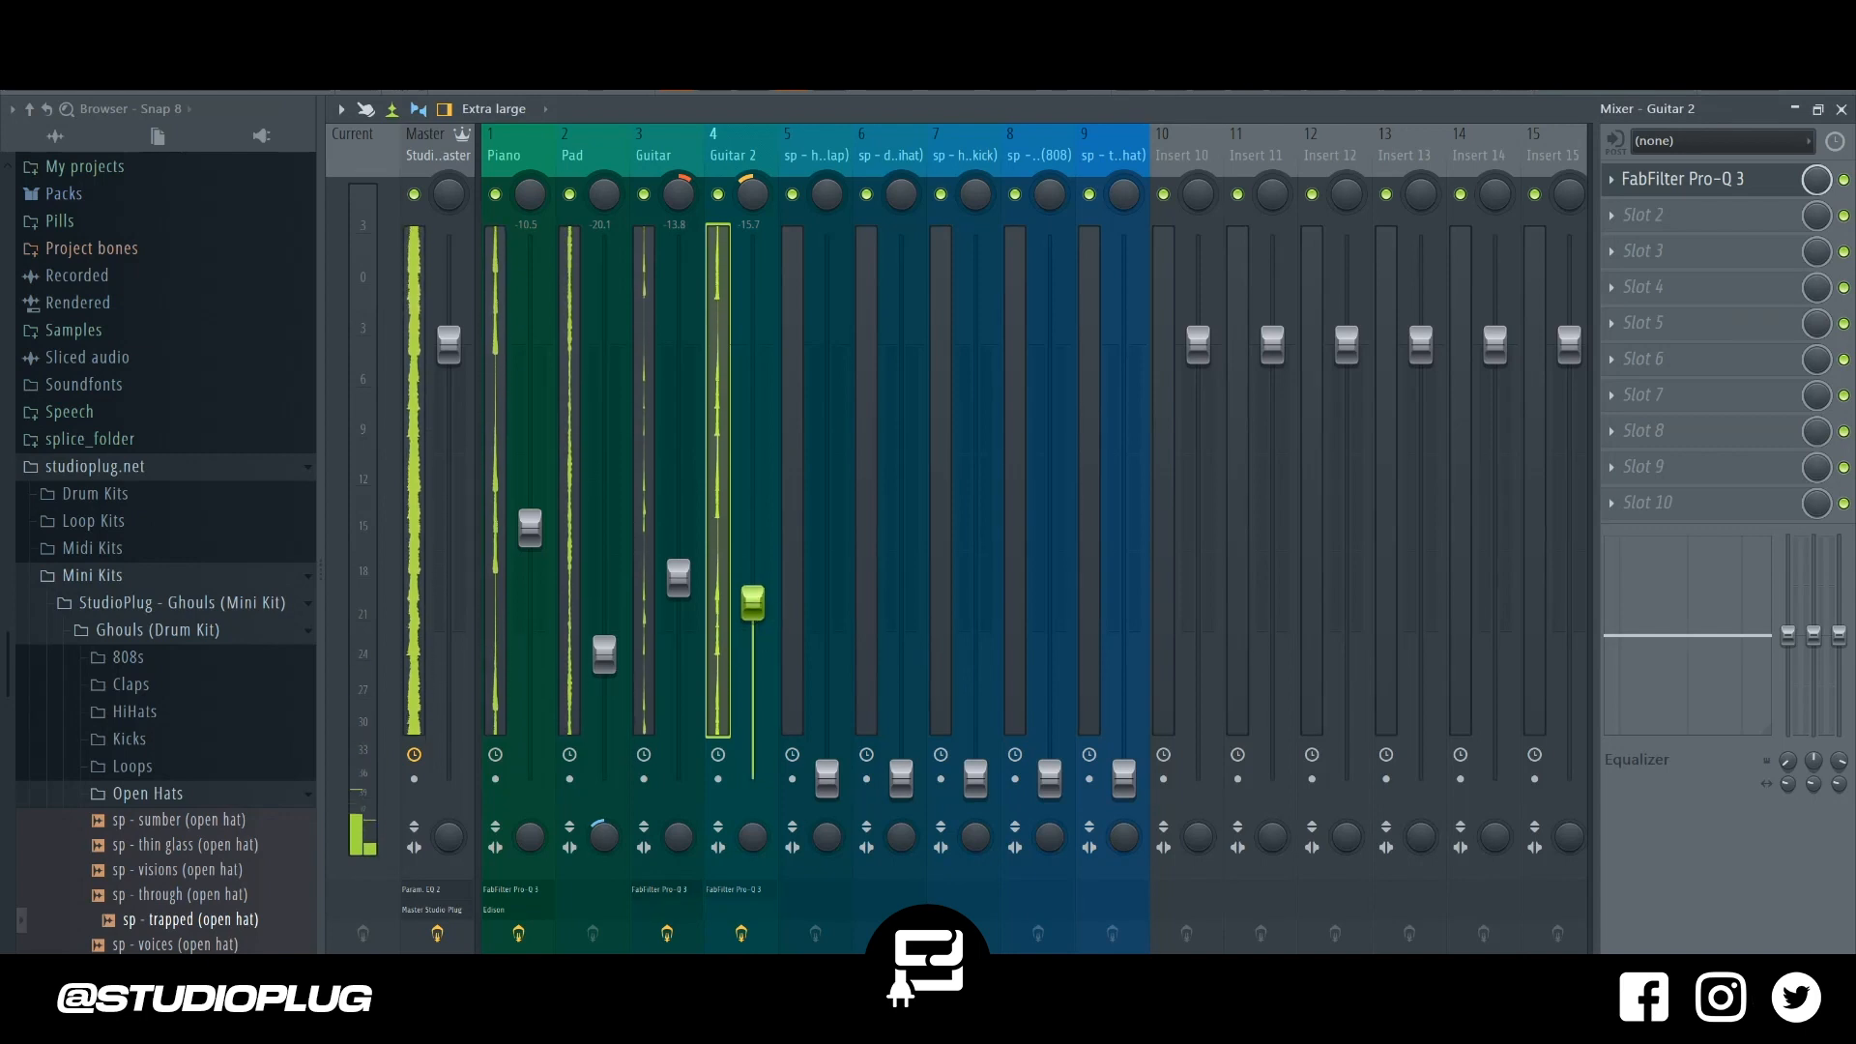
Balance the drum levels, setting the clap to -19.7 dB, the hihat to -20.5 dB and the kick to -13.6 dB.
left_click_drag(838, 773, 839, 745)
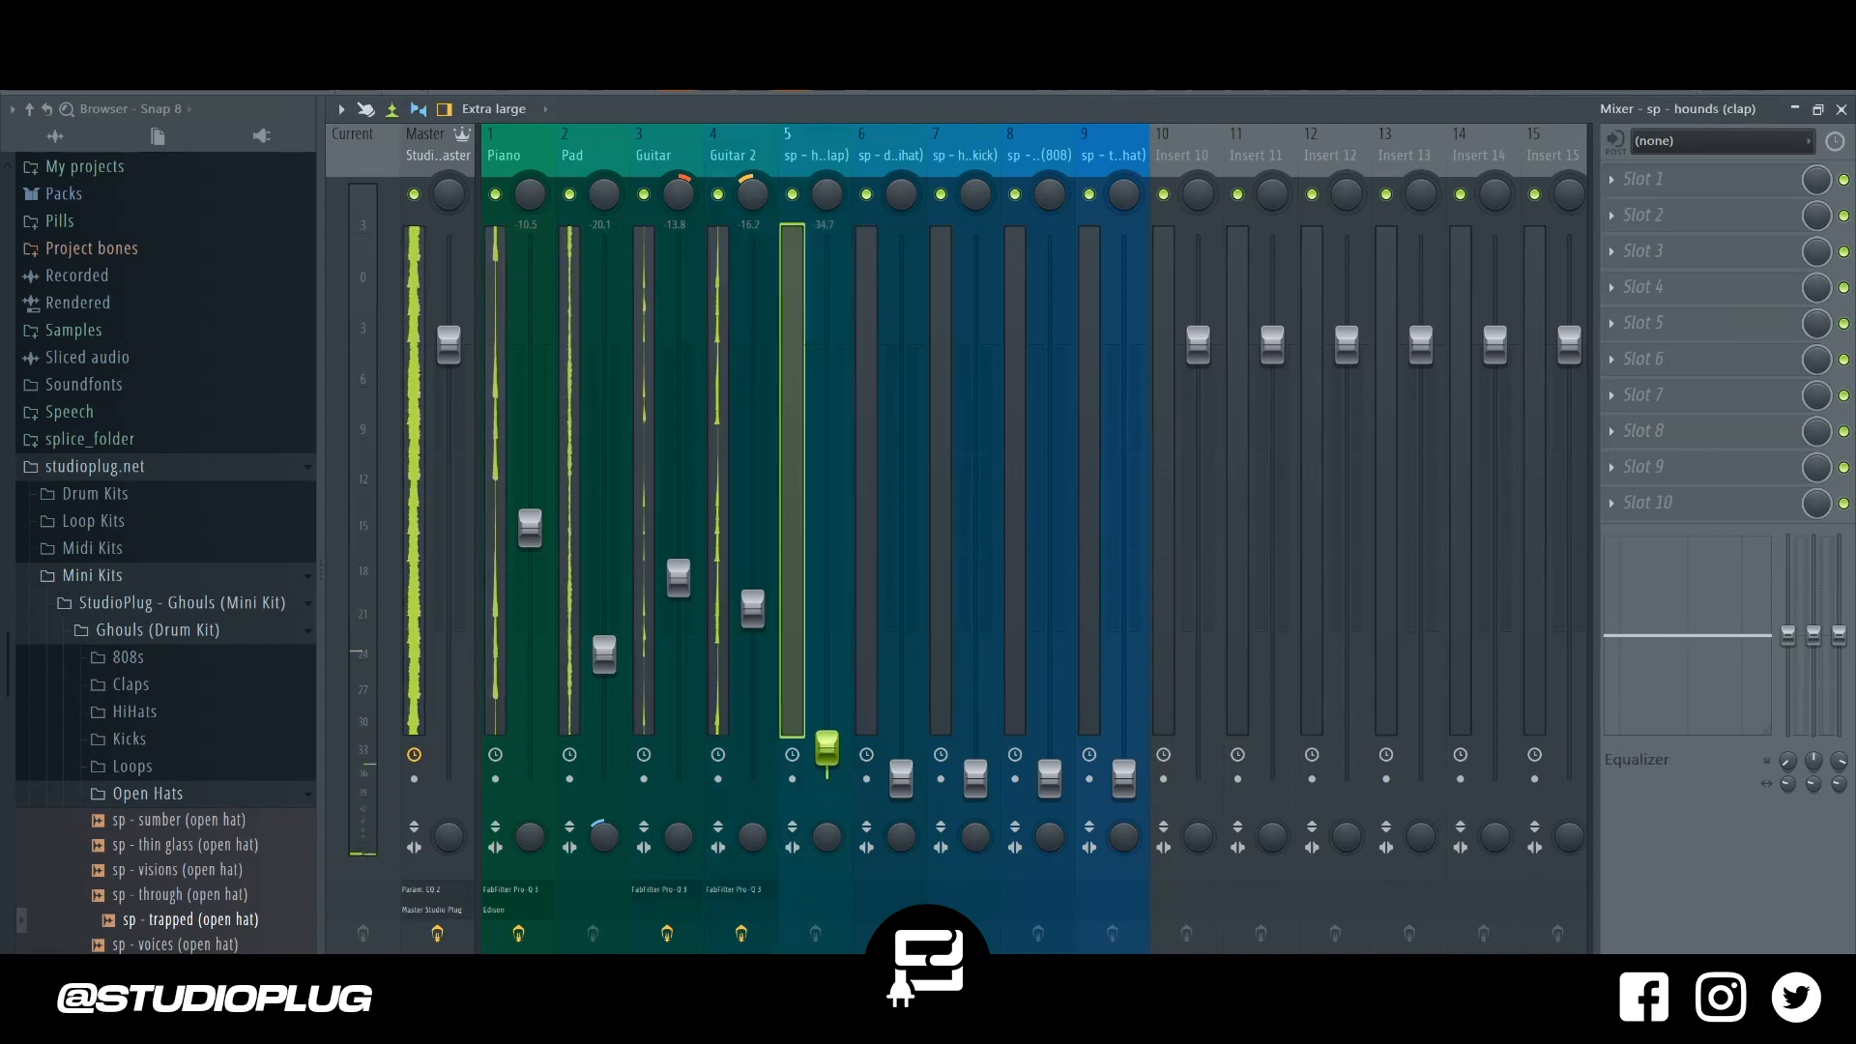
left_click_drag(826, 641, 826, 649)
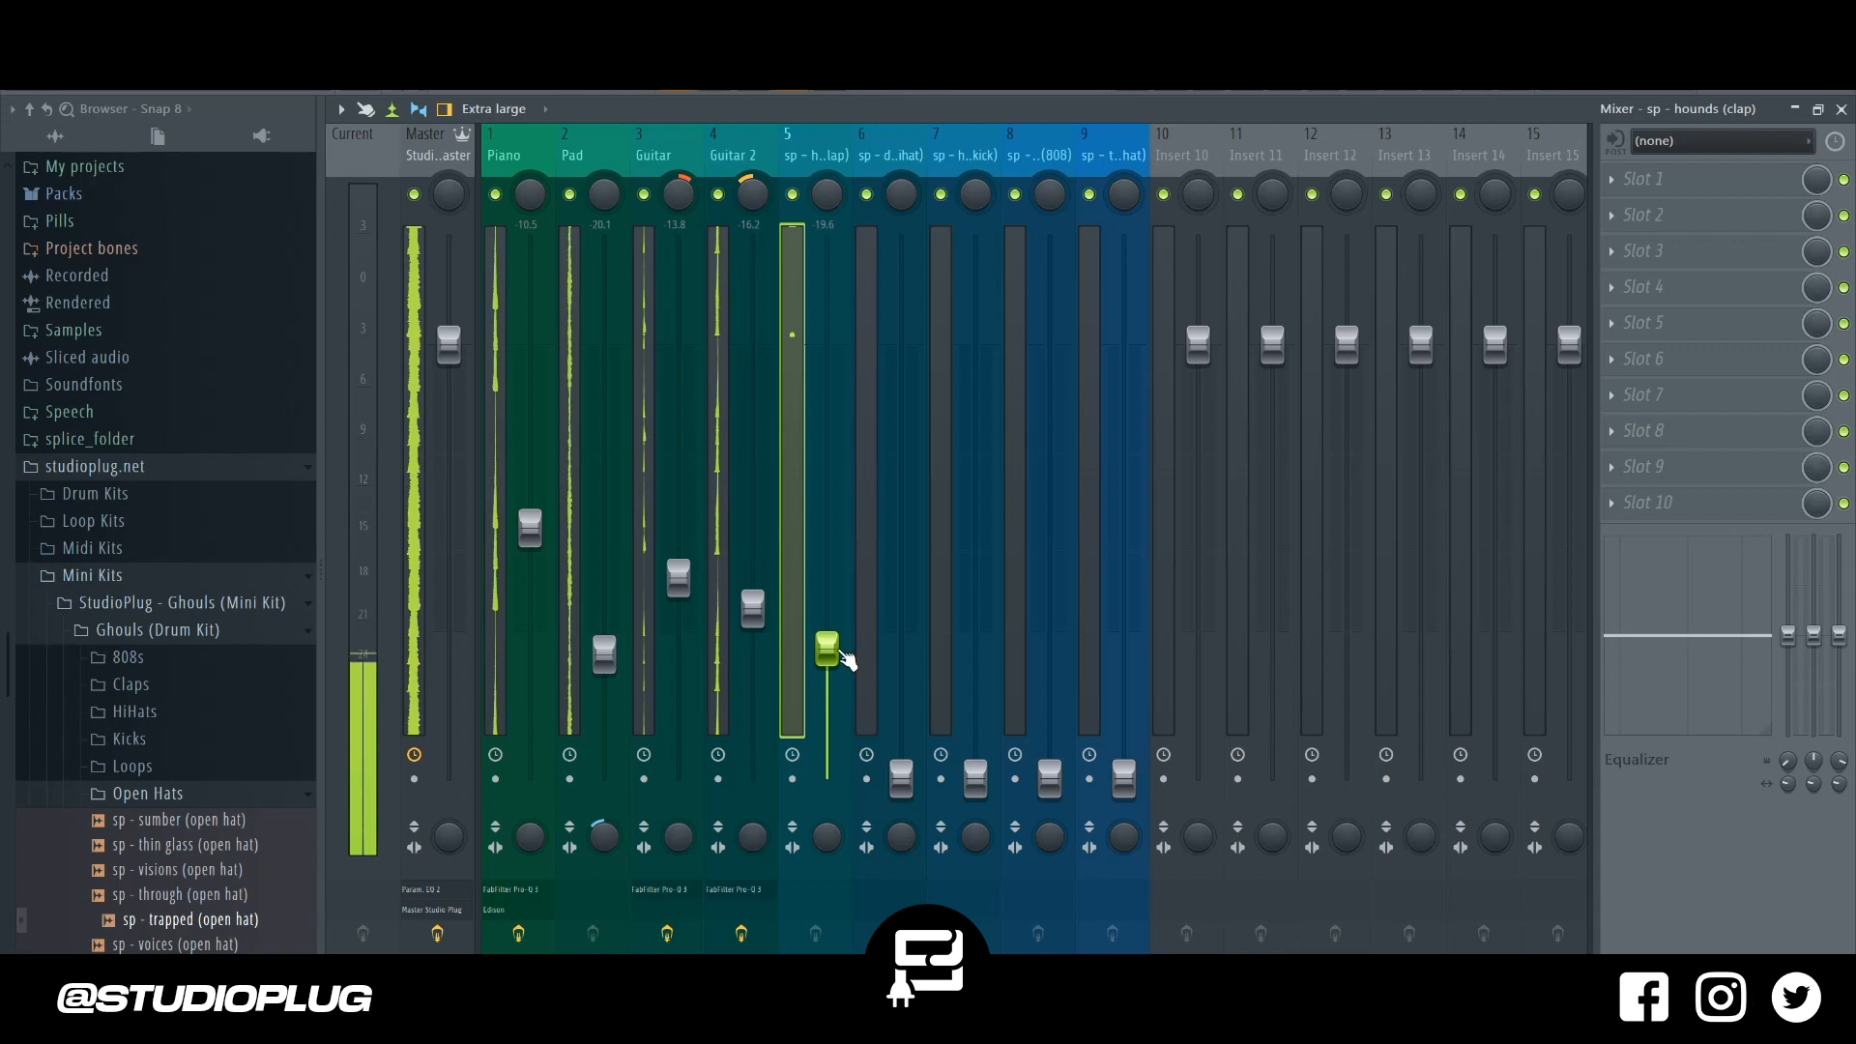
left_click_drag(901, 778, 912, 663)
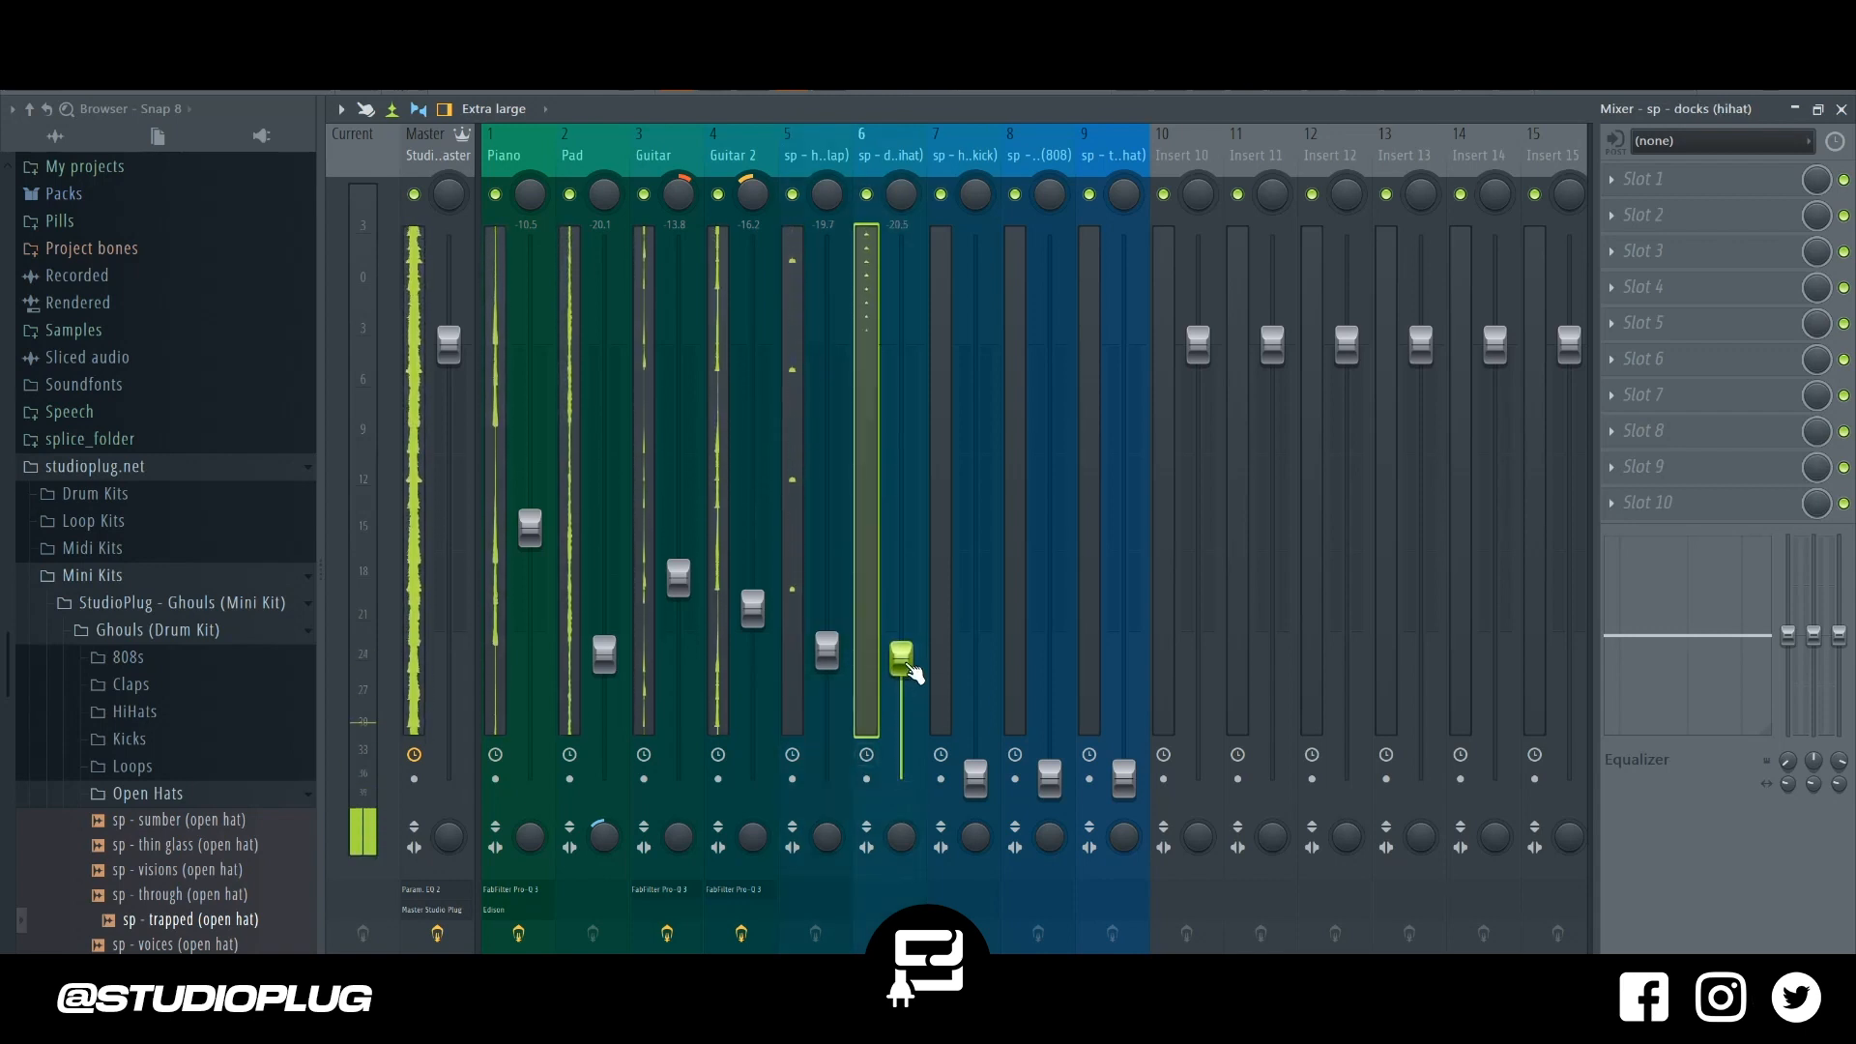
left_click_drag(981, 778, 975, 575)
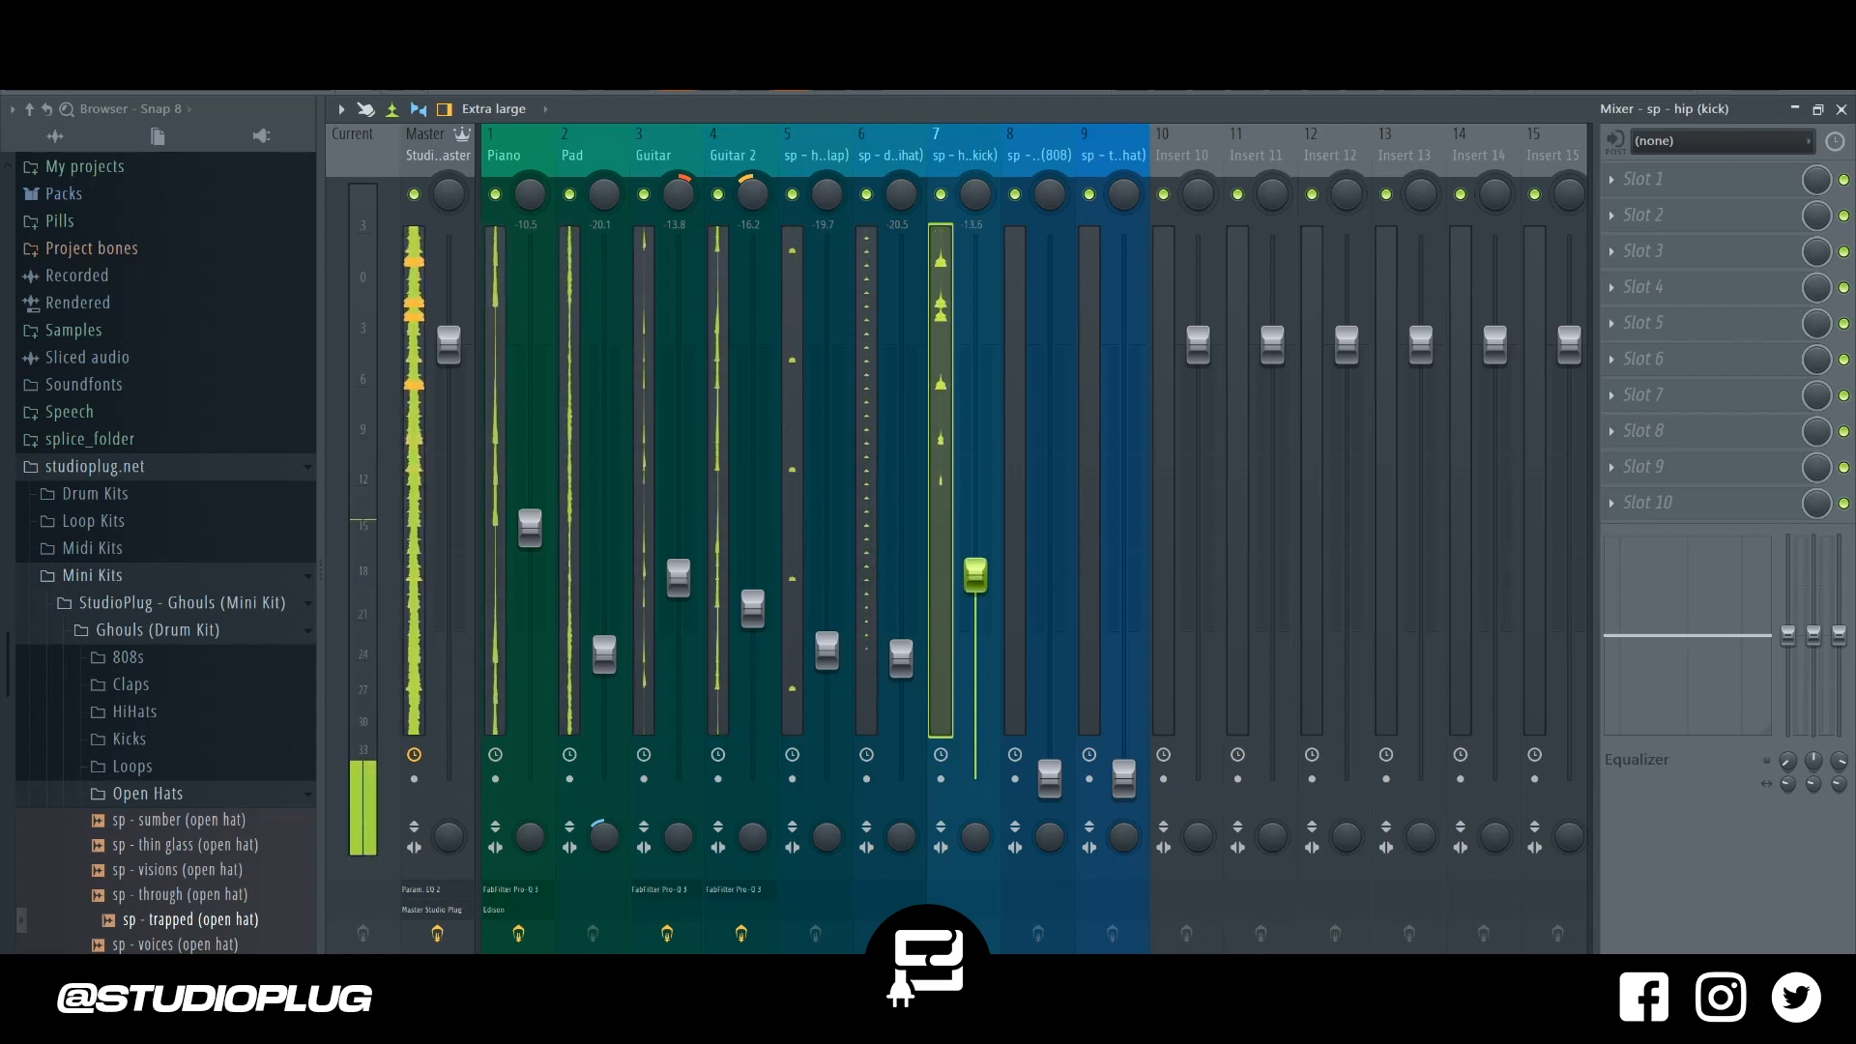
Load FabFilter Pro-Q 3 on the kick track and add a Low Cut band at 30 Hz with an 18 dB/oct slope.
left_click(1643, 181)
mouse_move(1466, 455)
left_click(1273, 229)
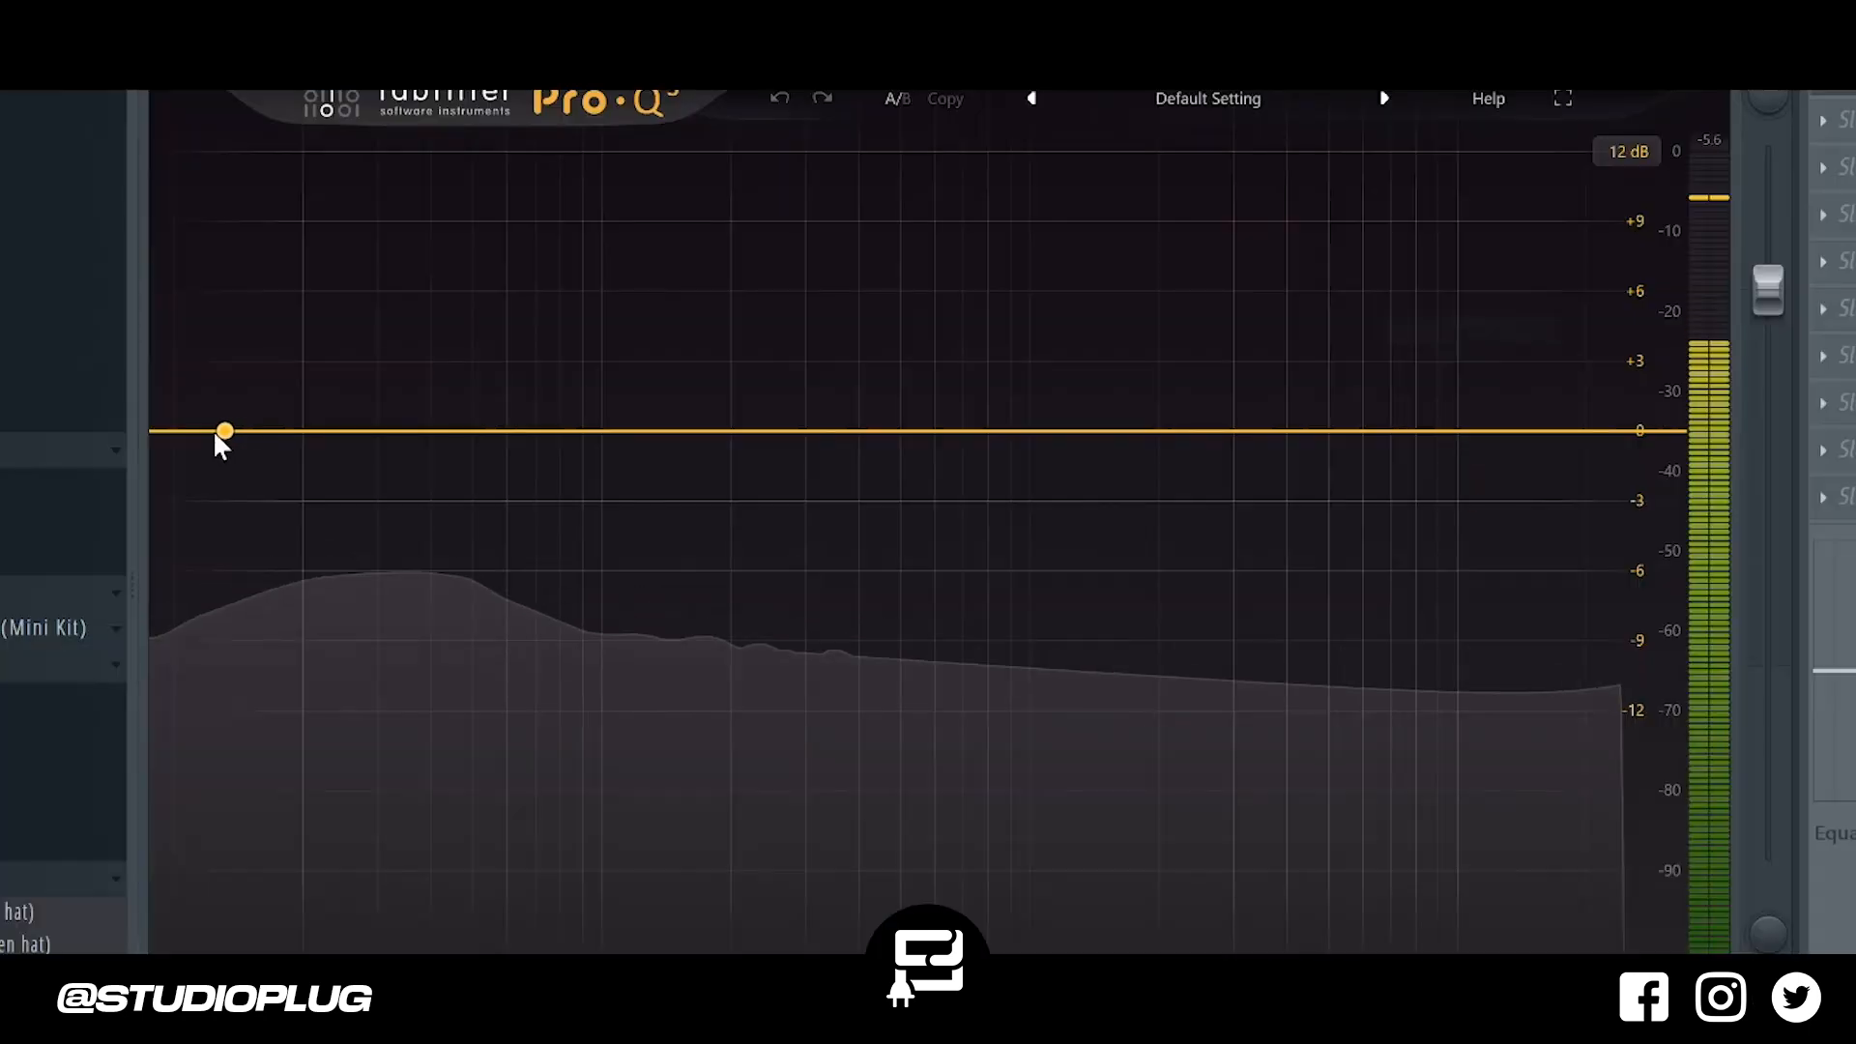
left_click(379, 451)
double_click(386, 854)
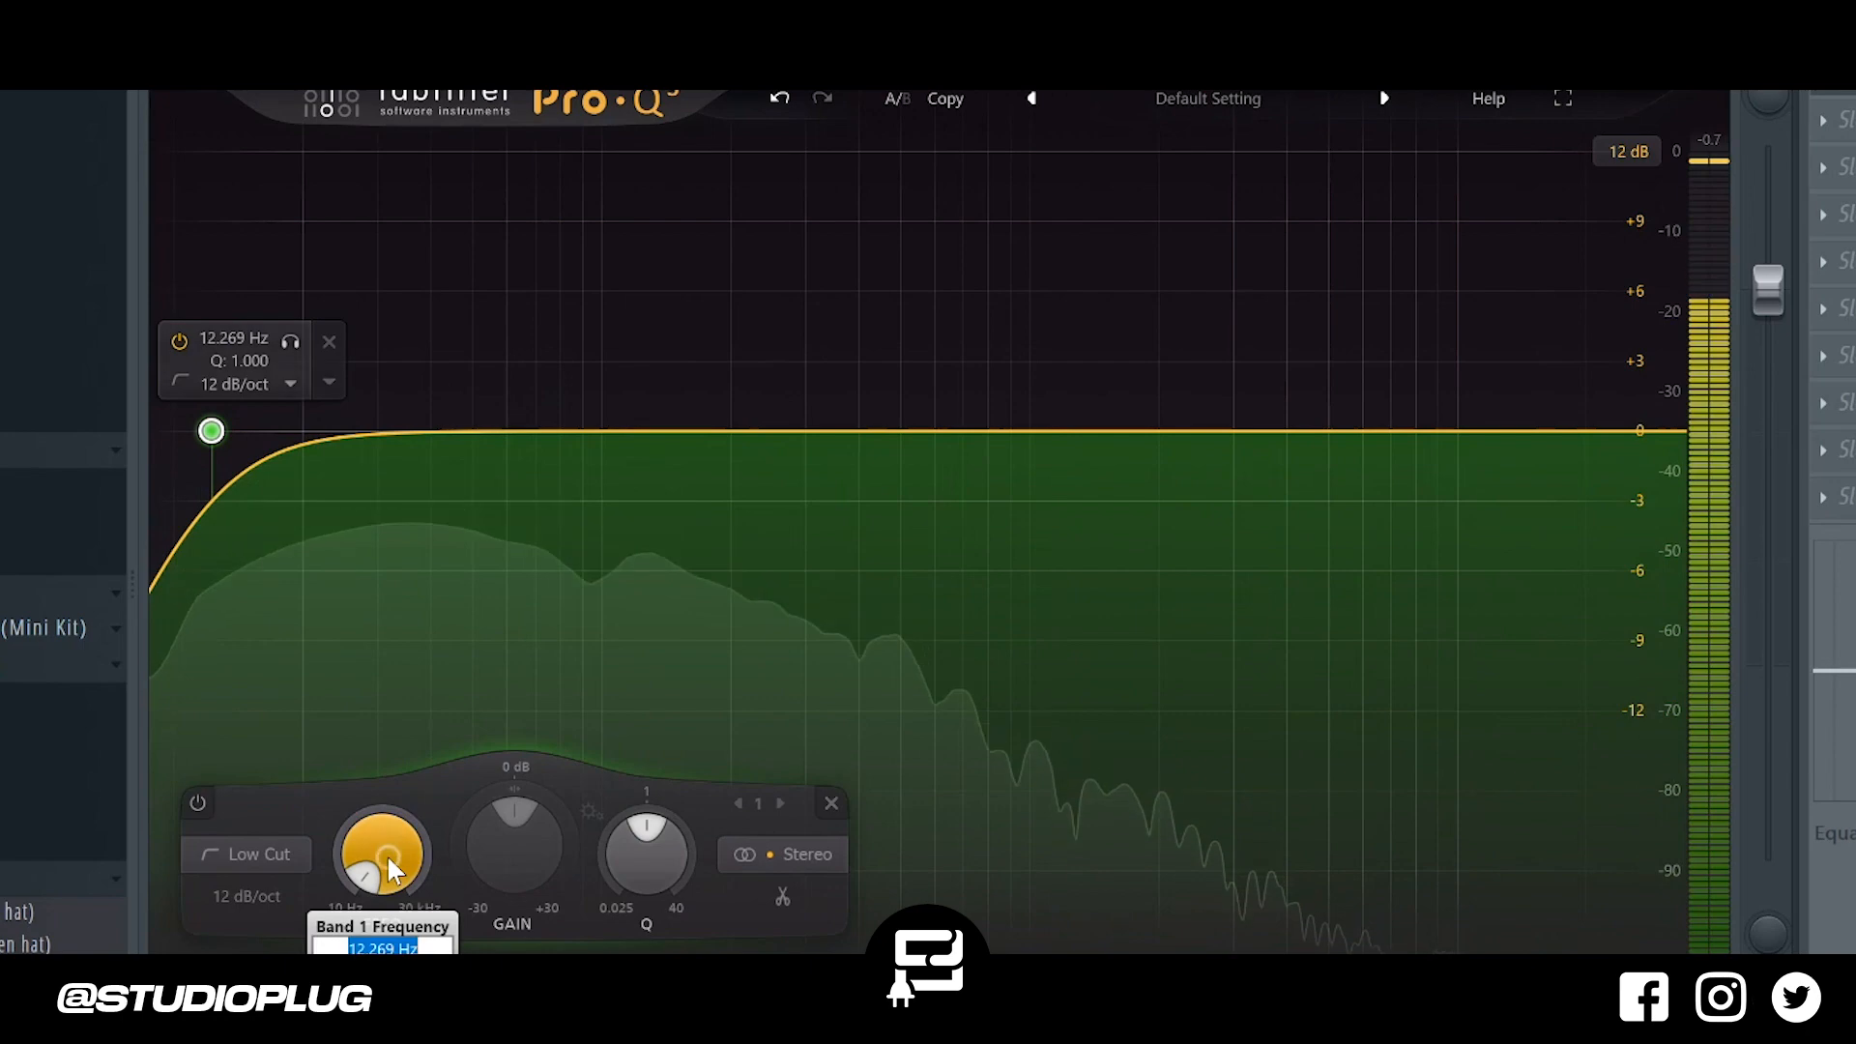
type("30")
key("Return")
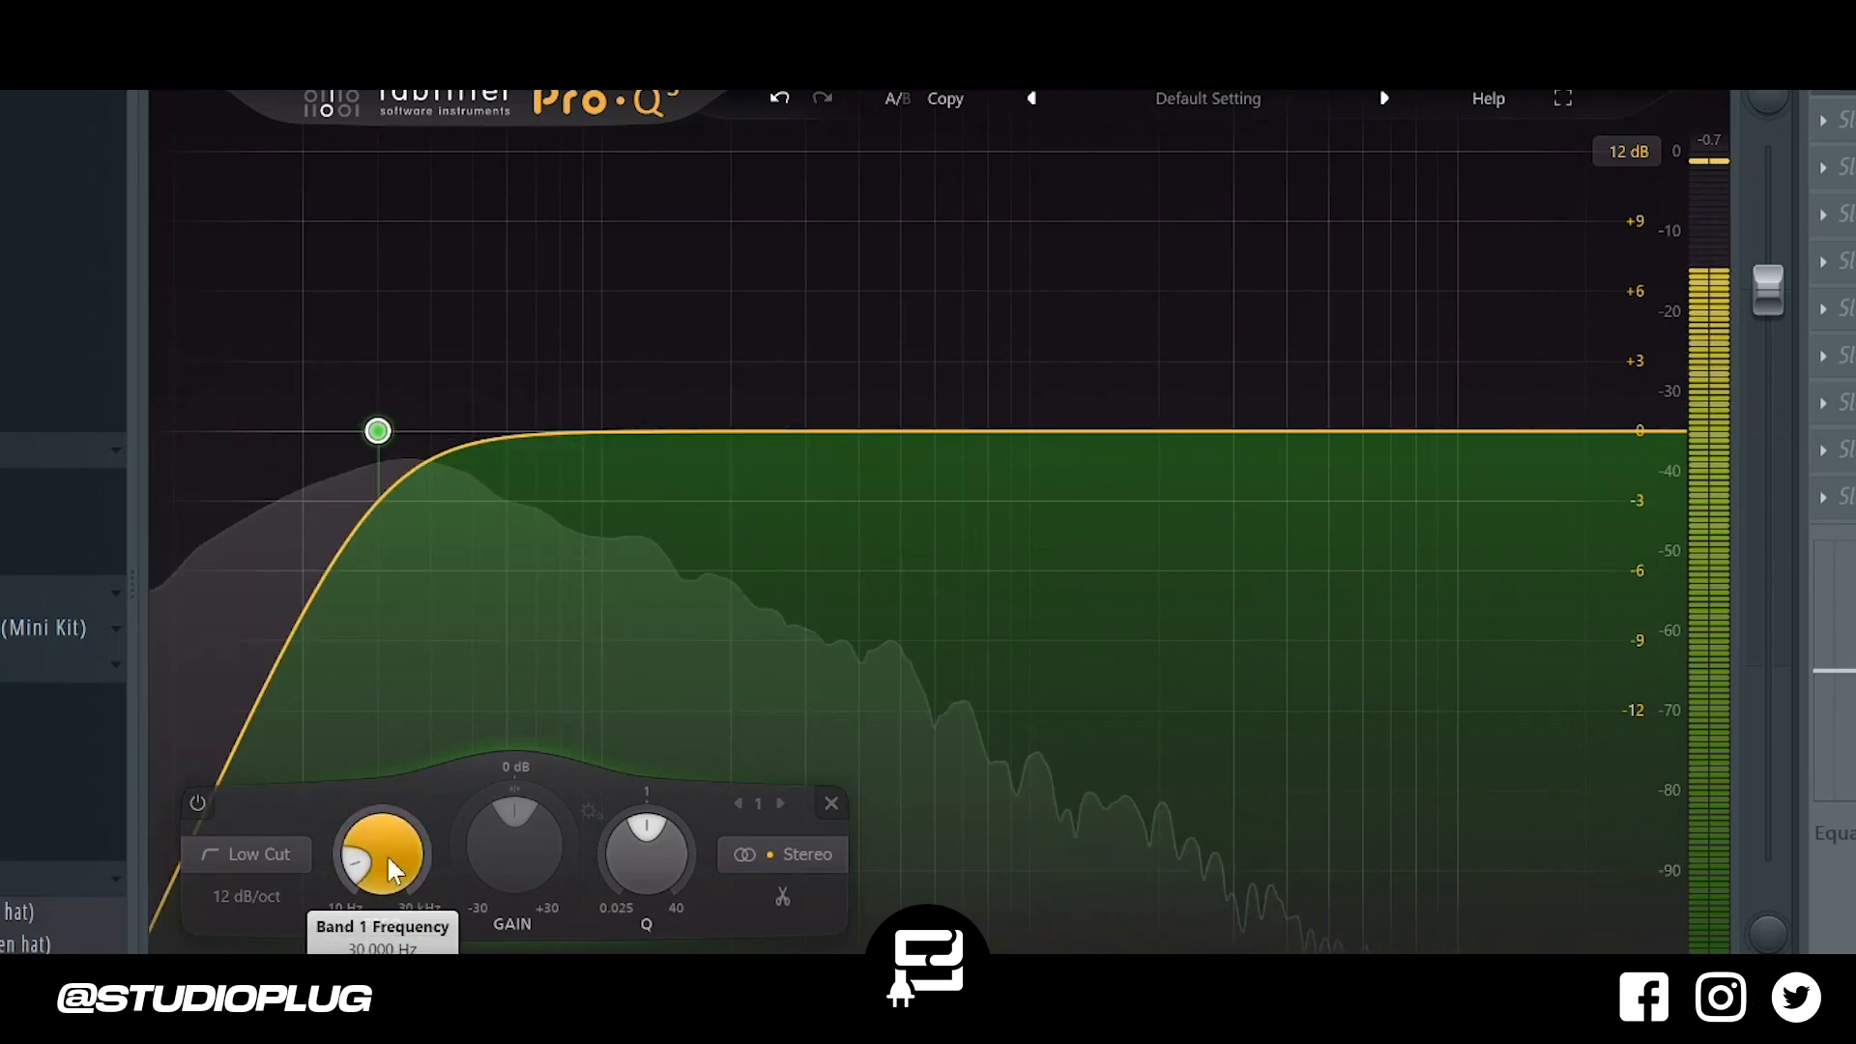
left_click(259, 895)
left_click(247, 926)
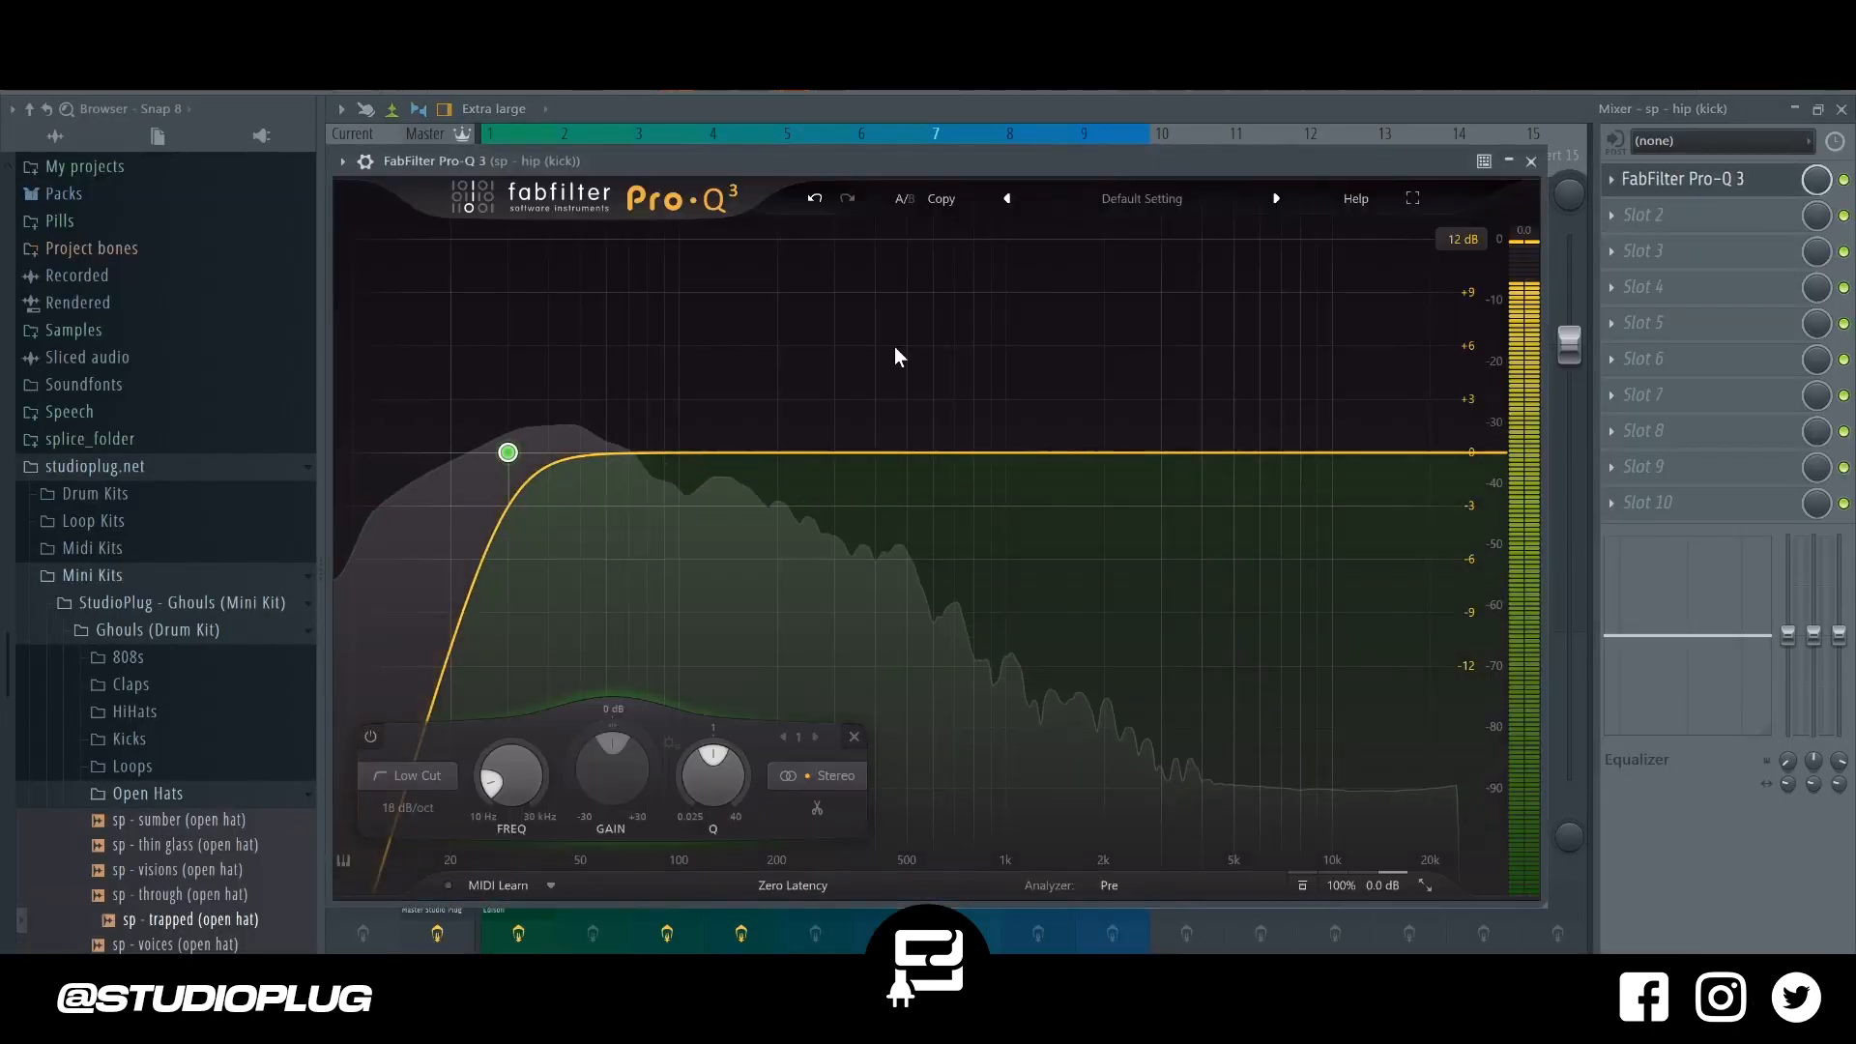
Set the kick's low-cut frequency to 40 Hz and raise the kick track's level to -9.5 dB.
double_click(517, 779)
type("40")
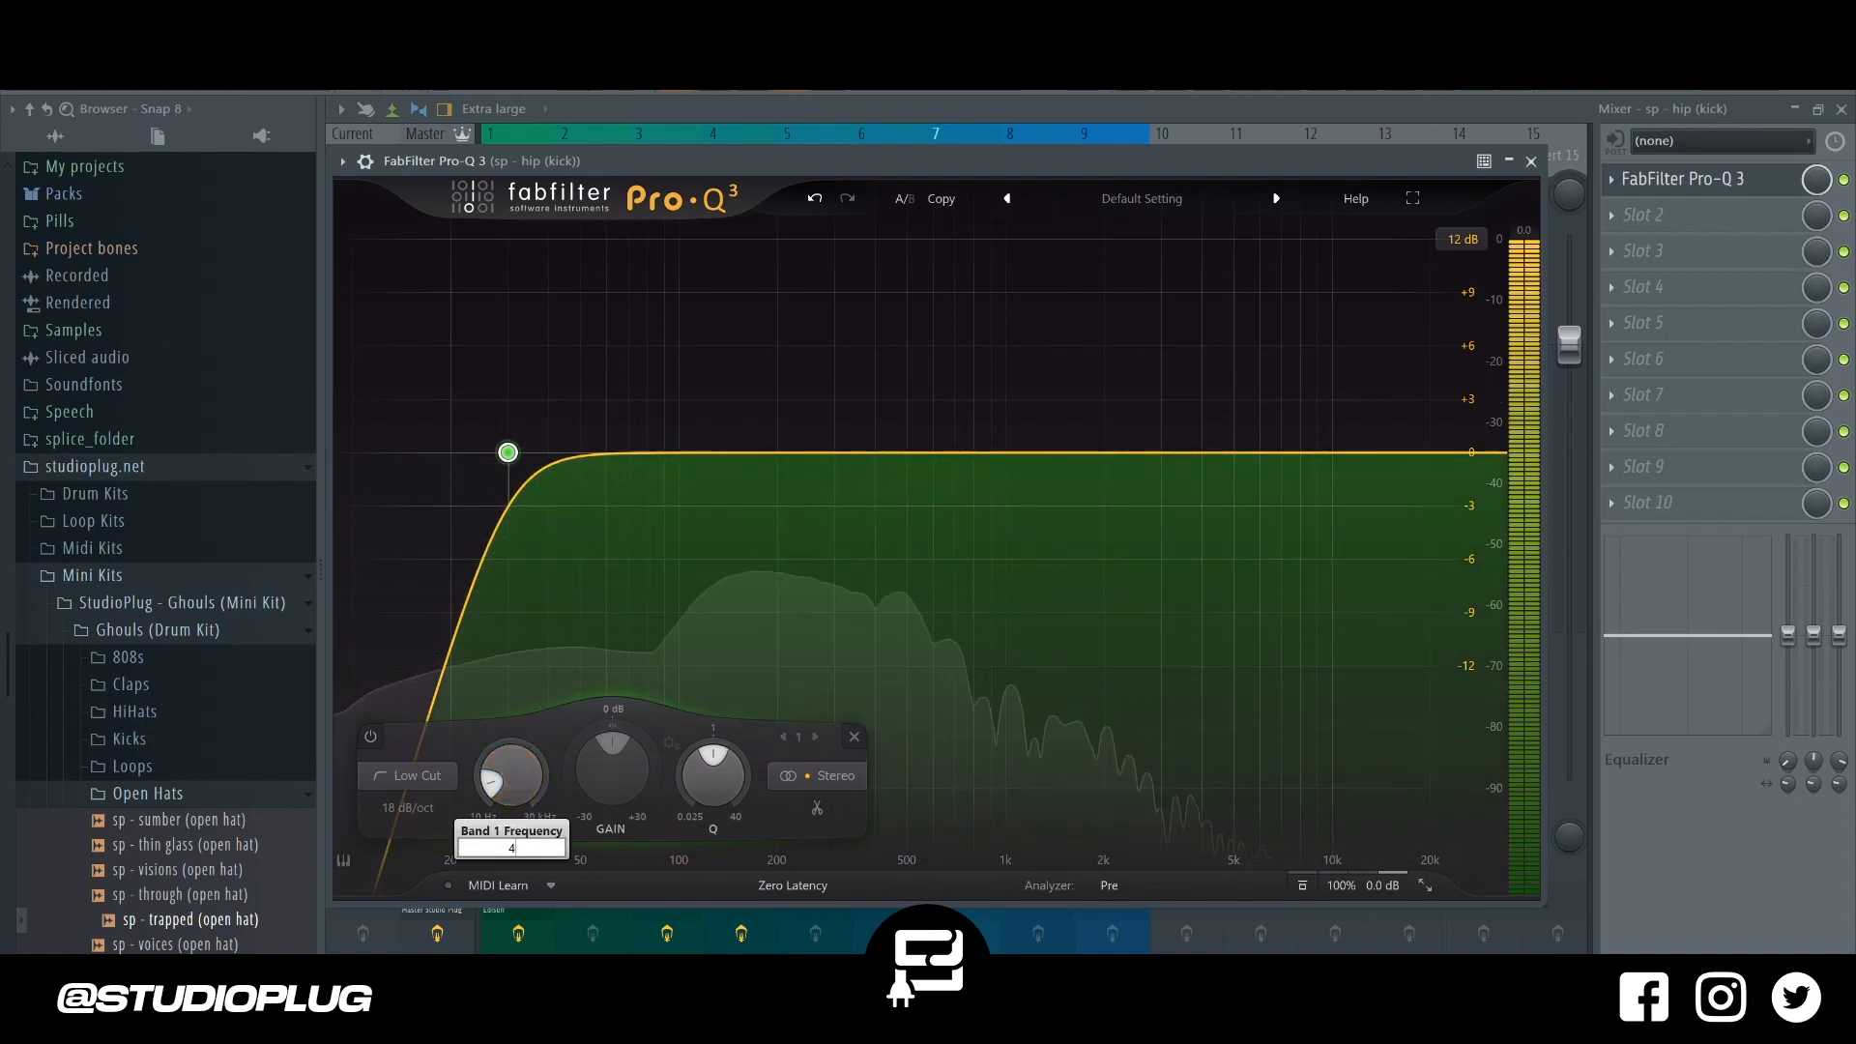
key("Return")
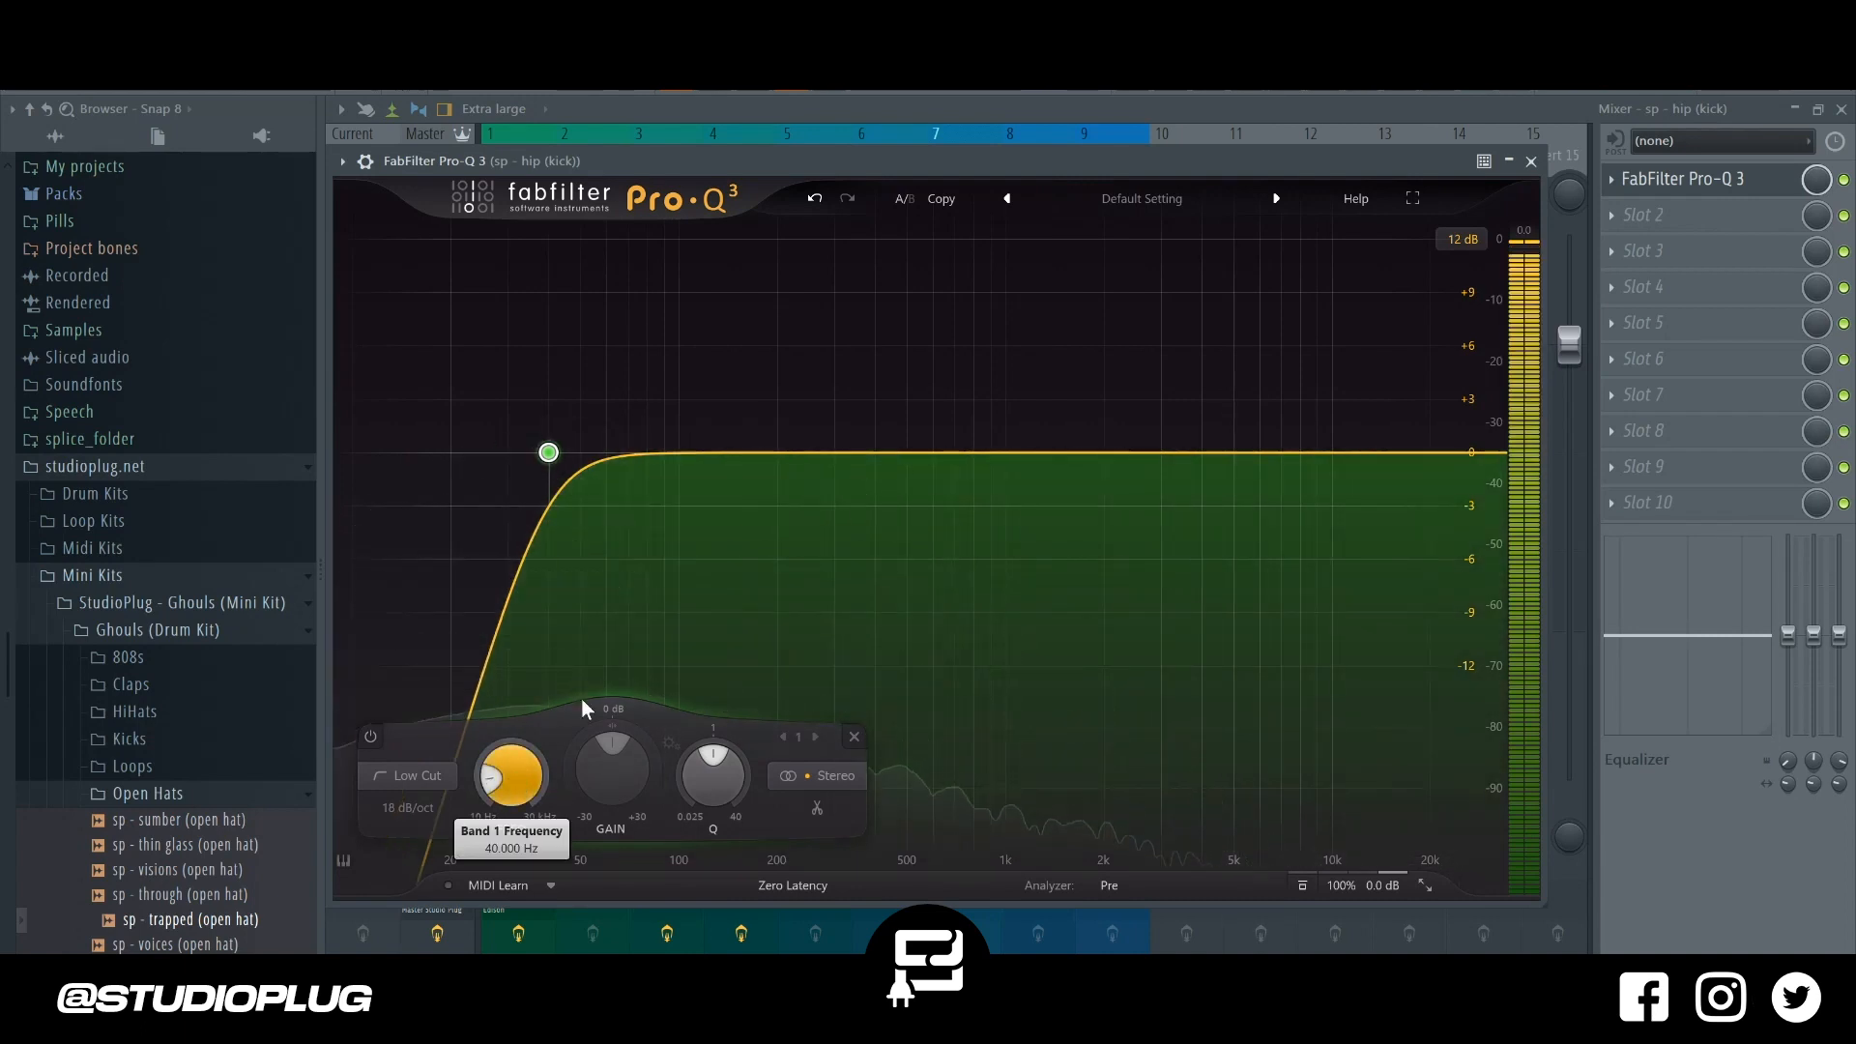
left_click(1056, 114)
left_click_drag(975, 575, 976, 513)
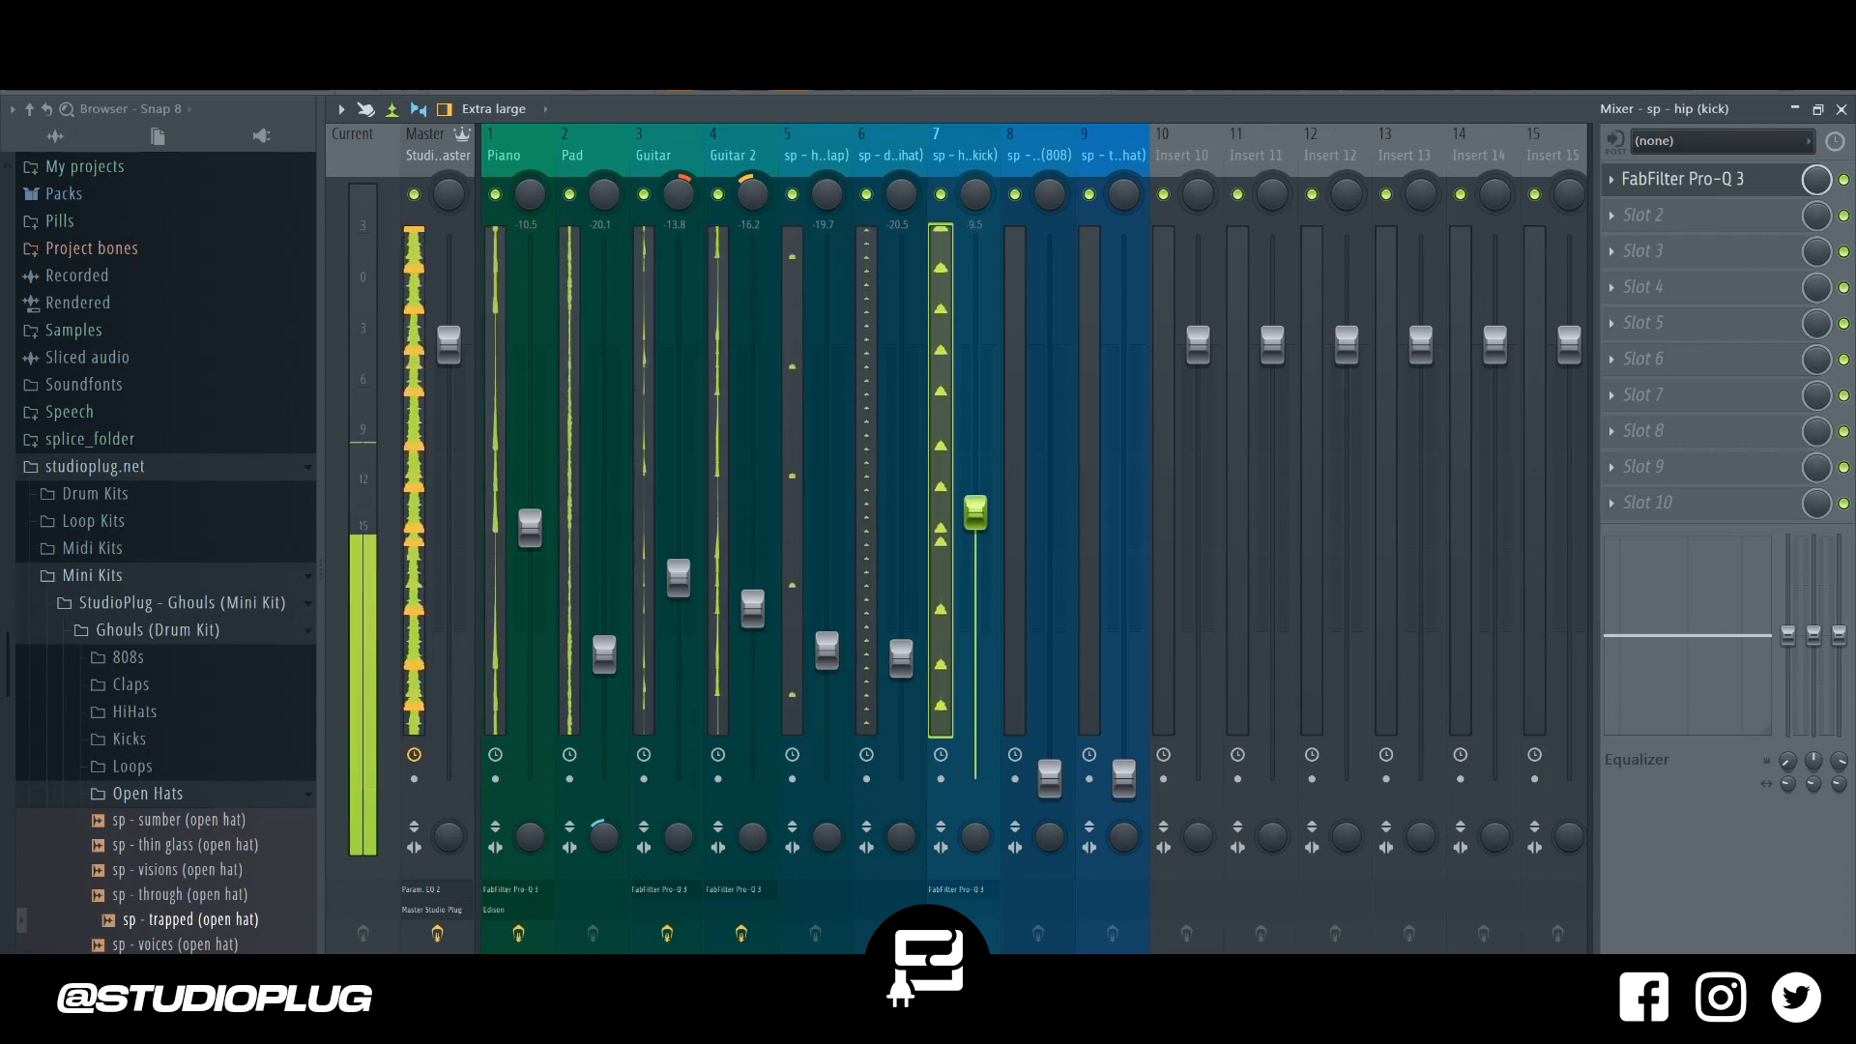
Set the 808 track's level to -12.2 dB and the Piano track's level to -10.3 dB.
left_click_drag(1050, 778, 1050, 553)
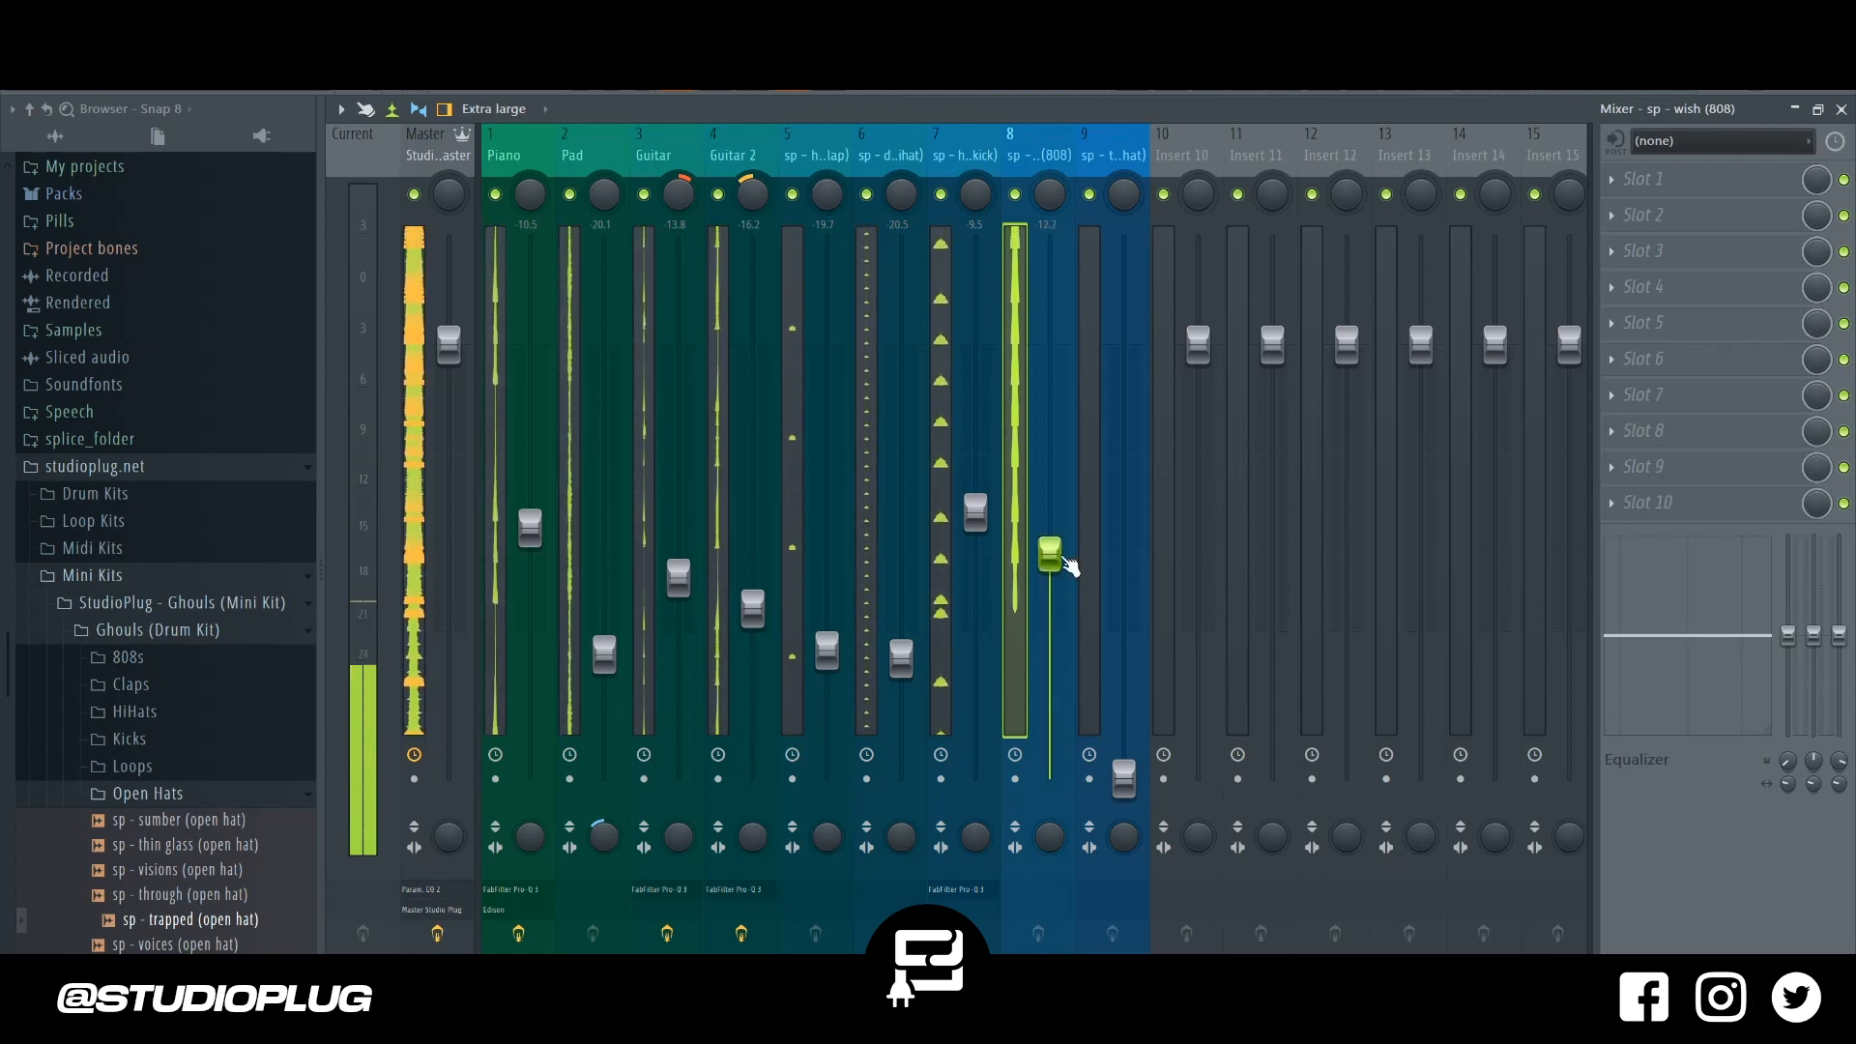
left_click(507, 150)
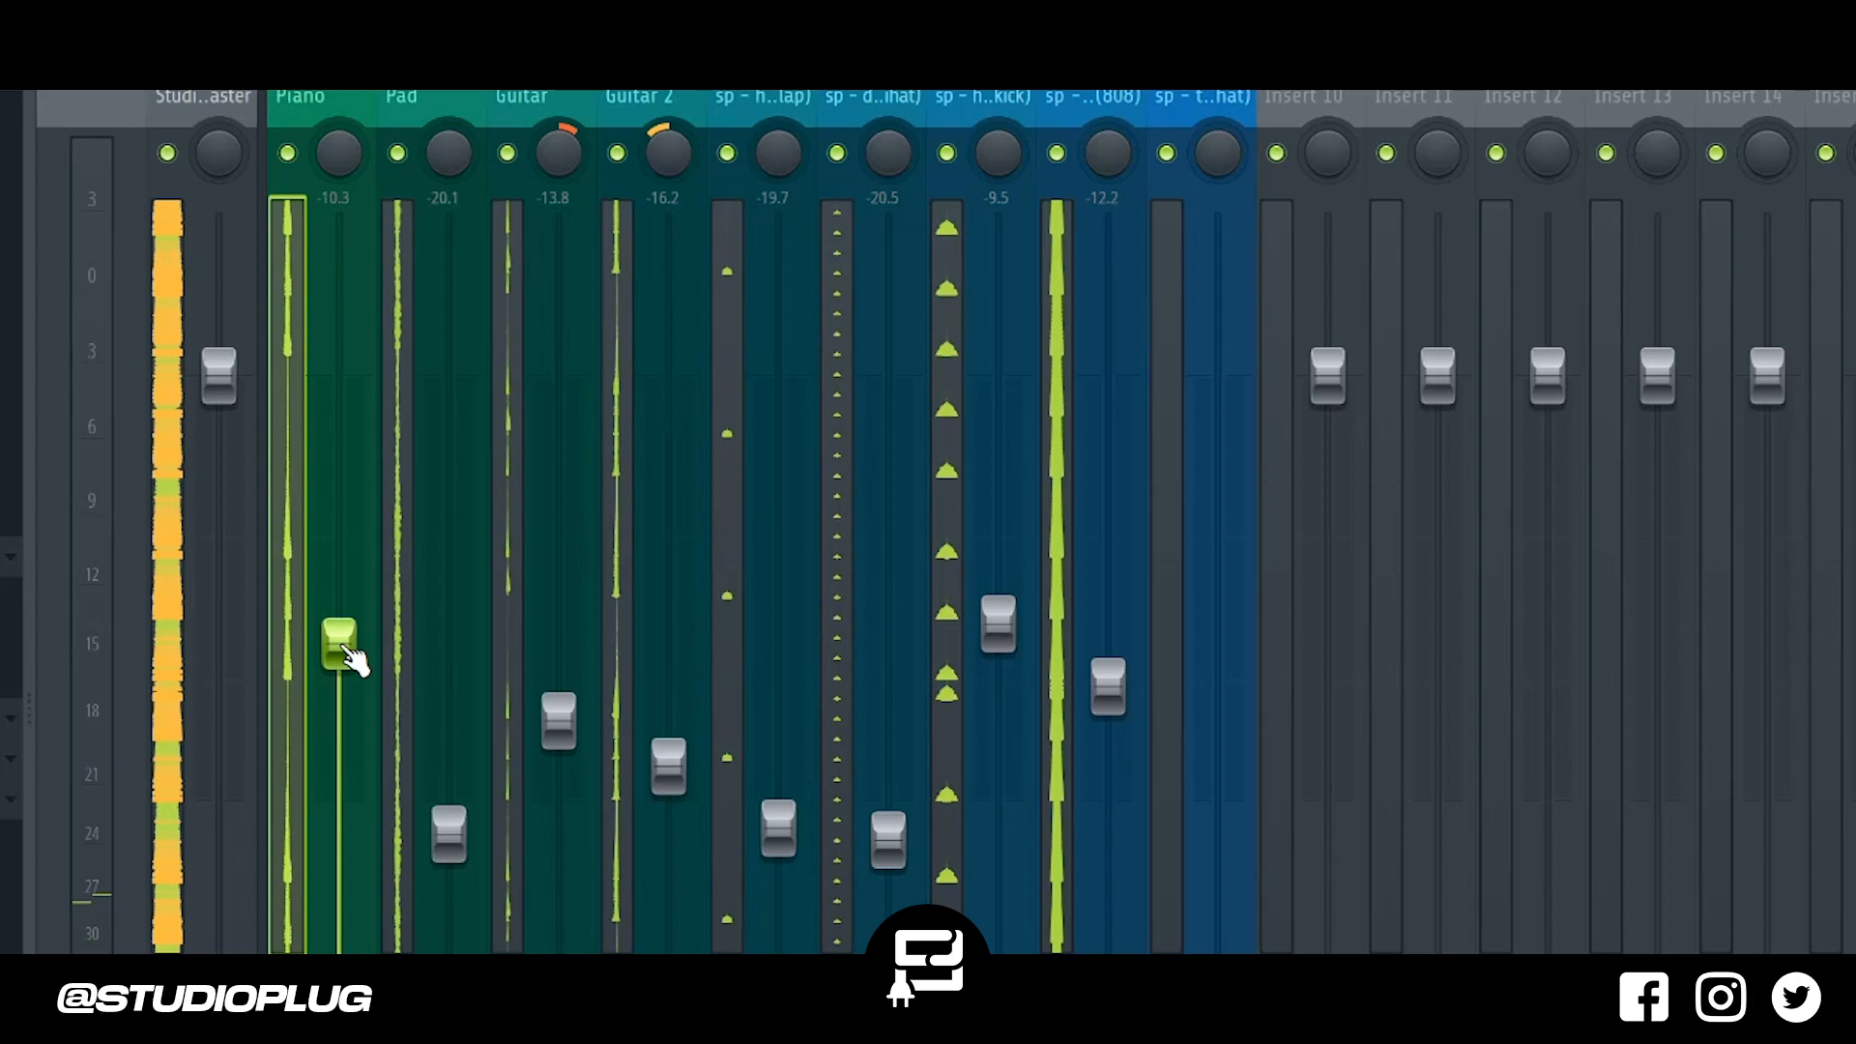
Mute the Pad and both guitar tracks, and raise the open hat track's level to -14.2 dB.
left_click(397, 153)
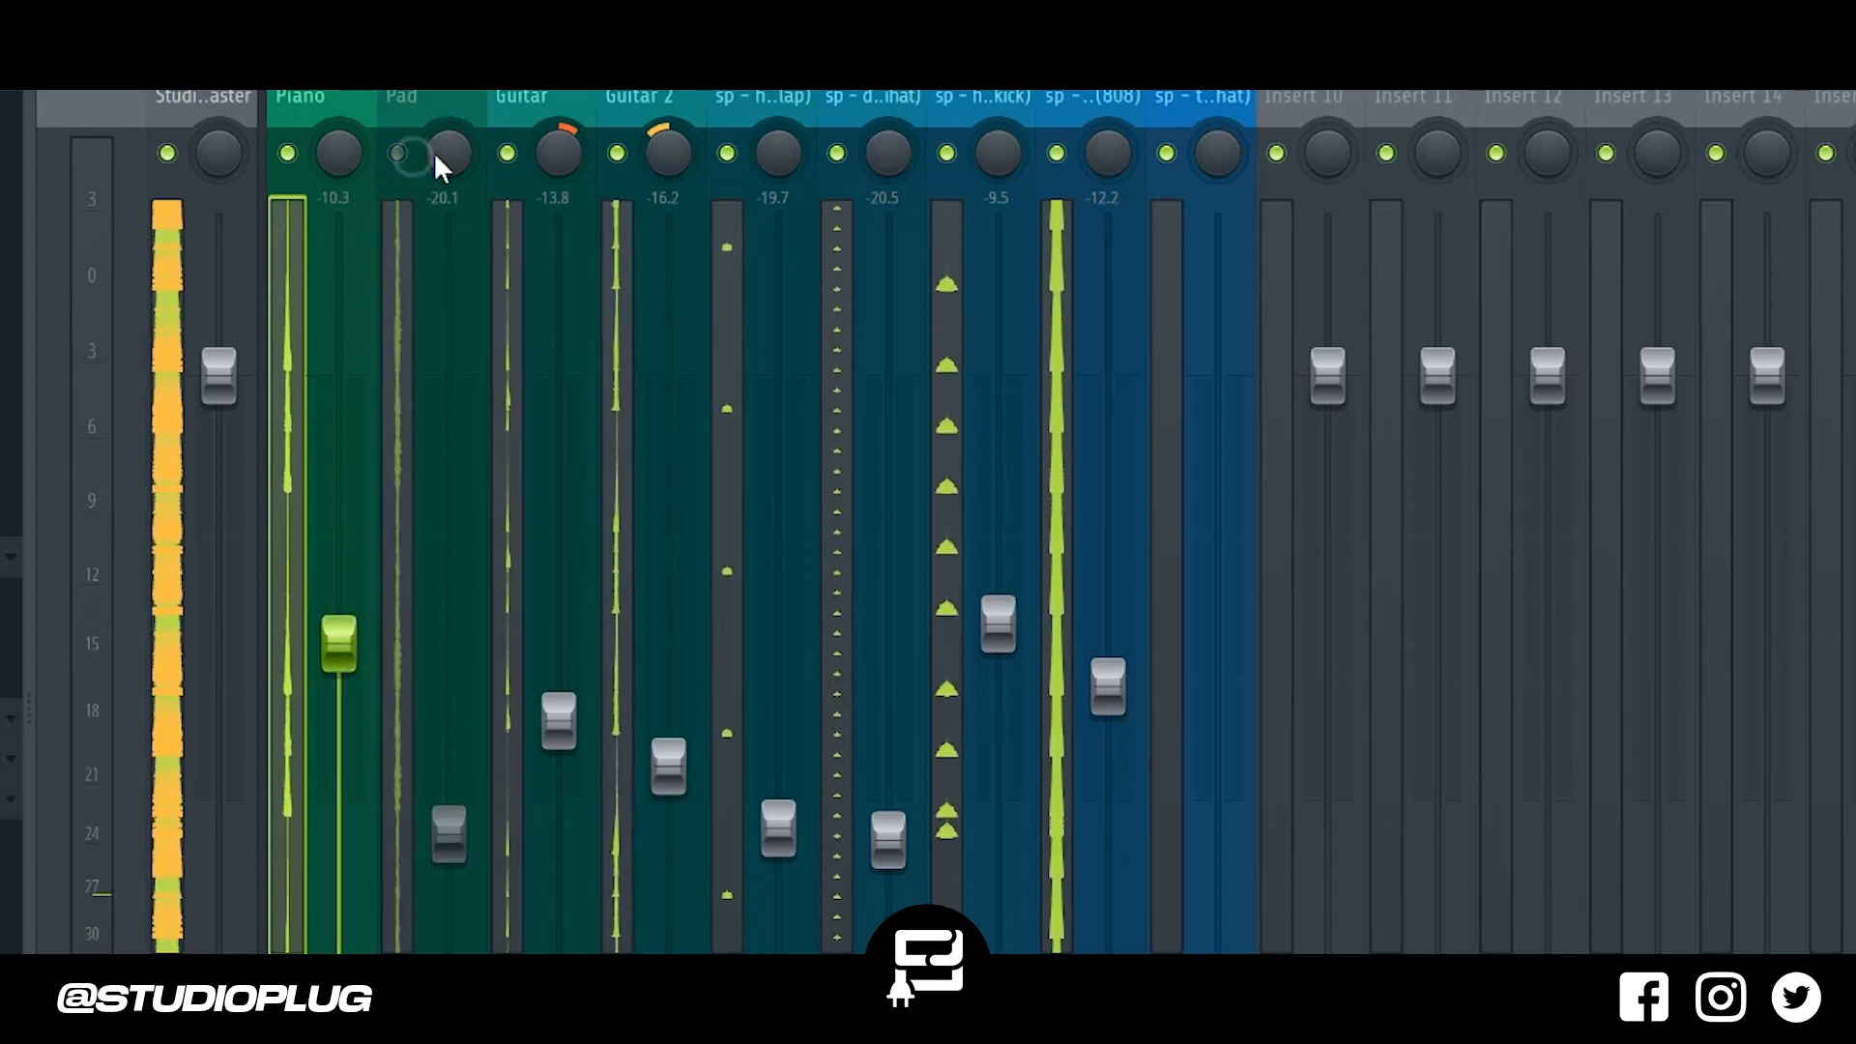
left_click(507, 153)
left_click(619, 153)
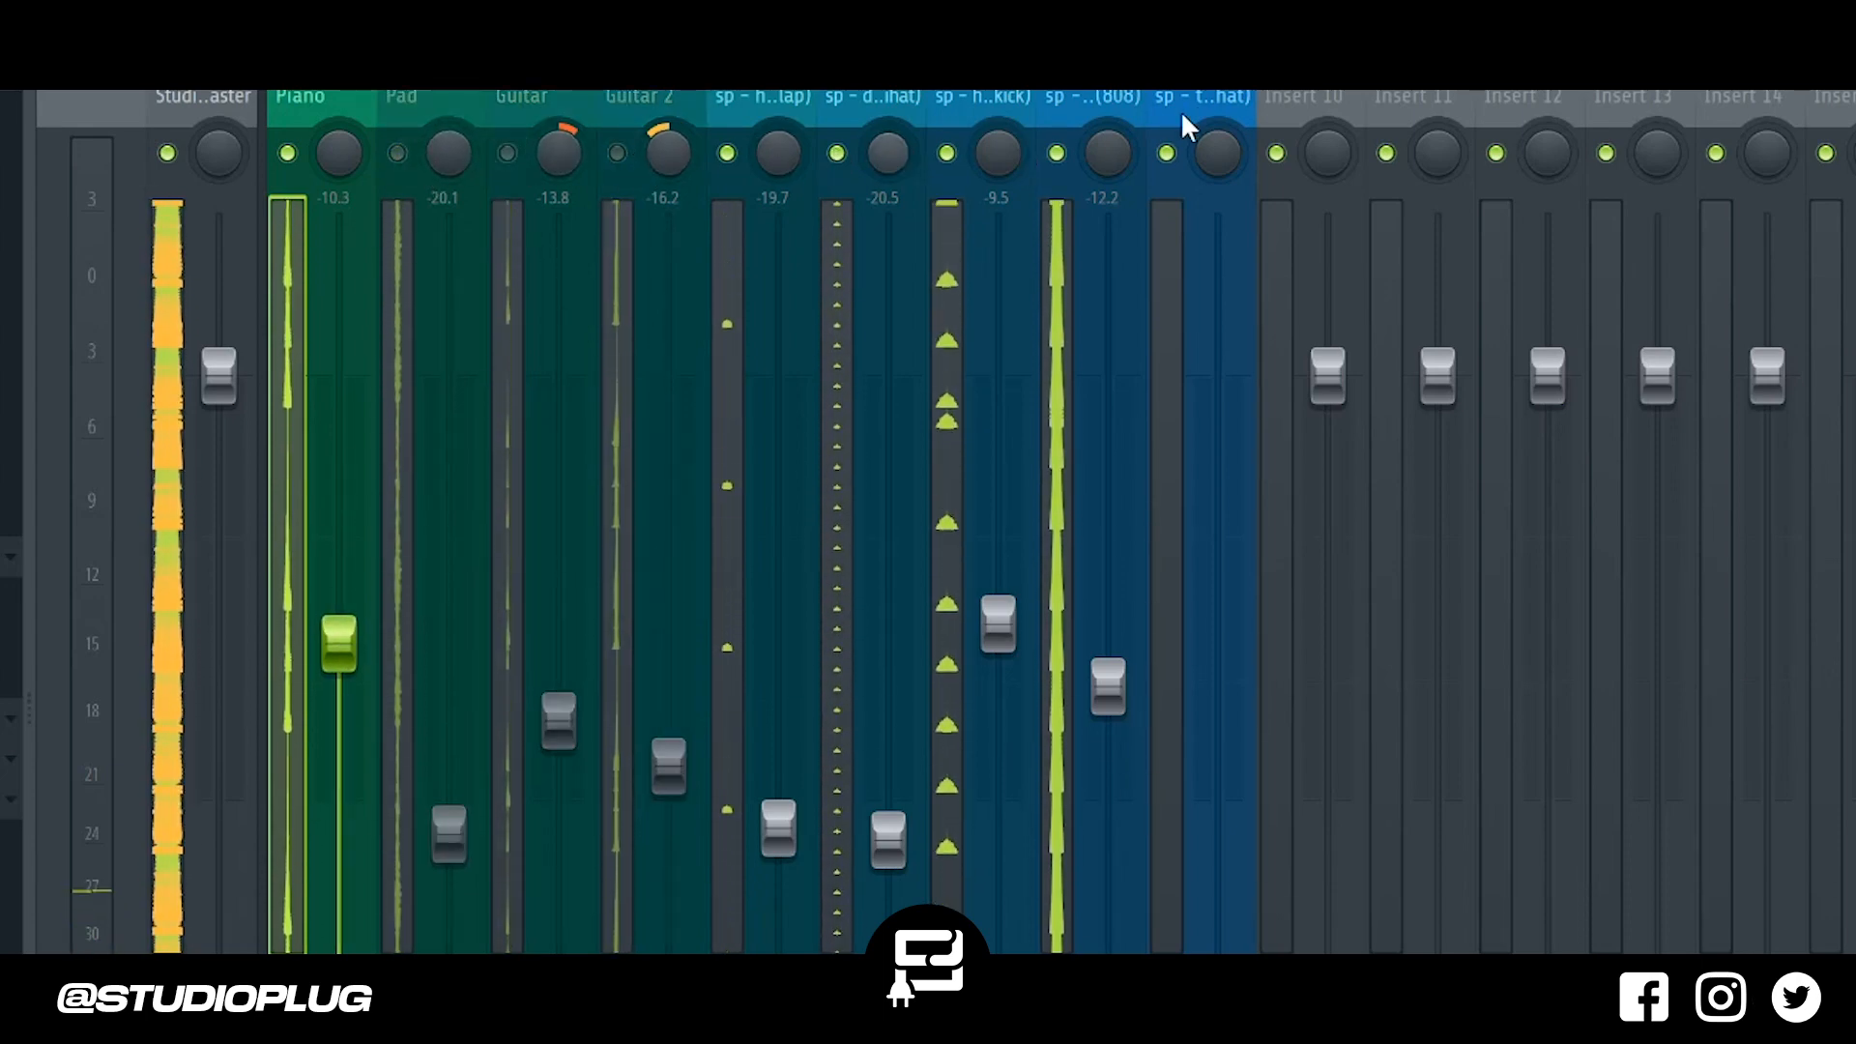
left_click(1209, 92)
left_click_drag(1191, 556, 1195, 464)
left_click_drag(1218, 857, 1218, 727)
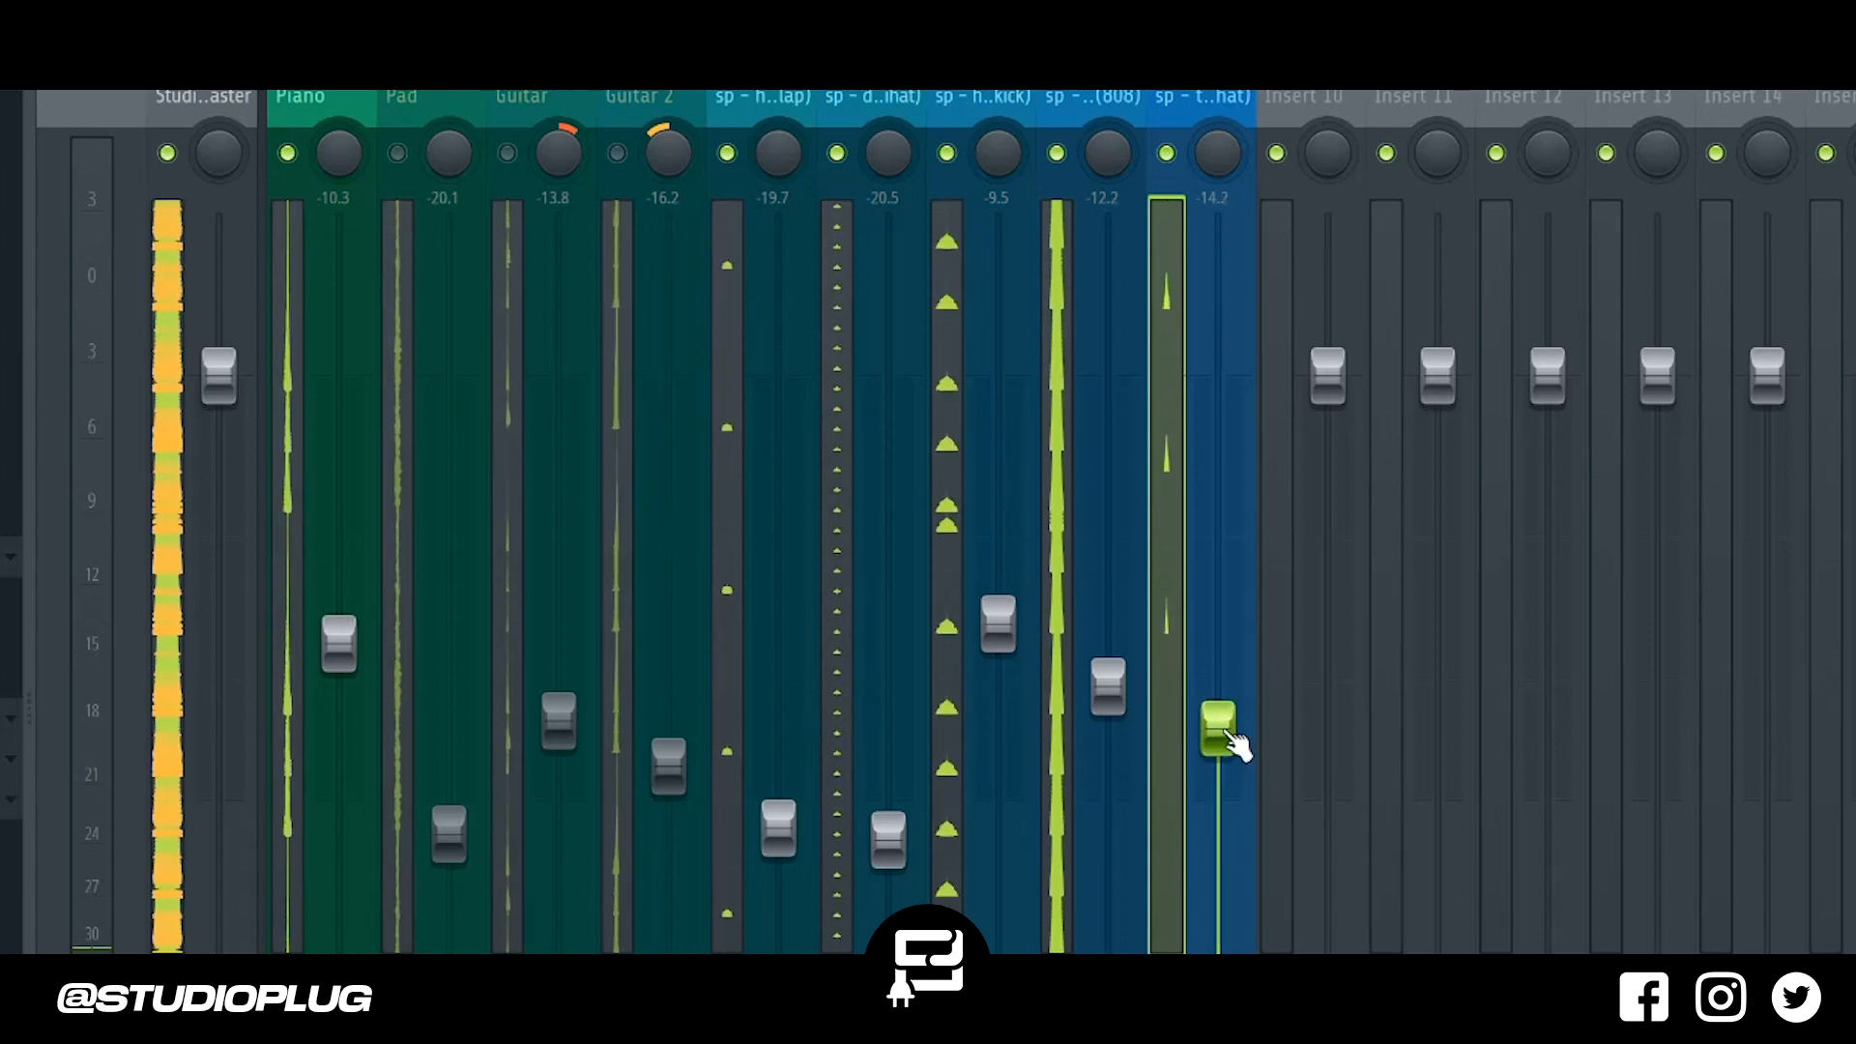
Rebalance the kick against the 808 by lowering the kick track's level to -11.9 dB.
left_click(1103, 93)
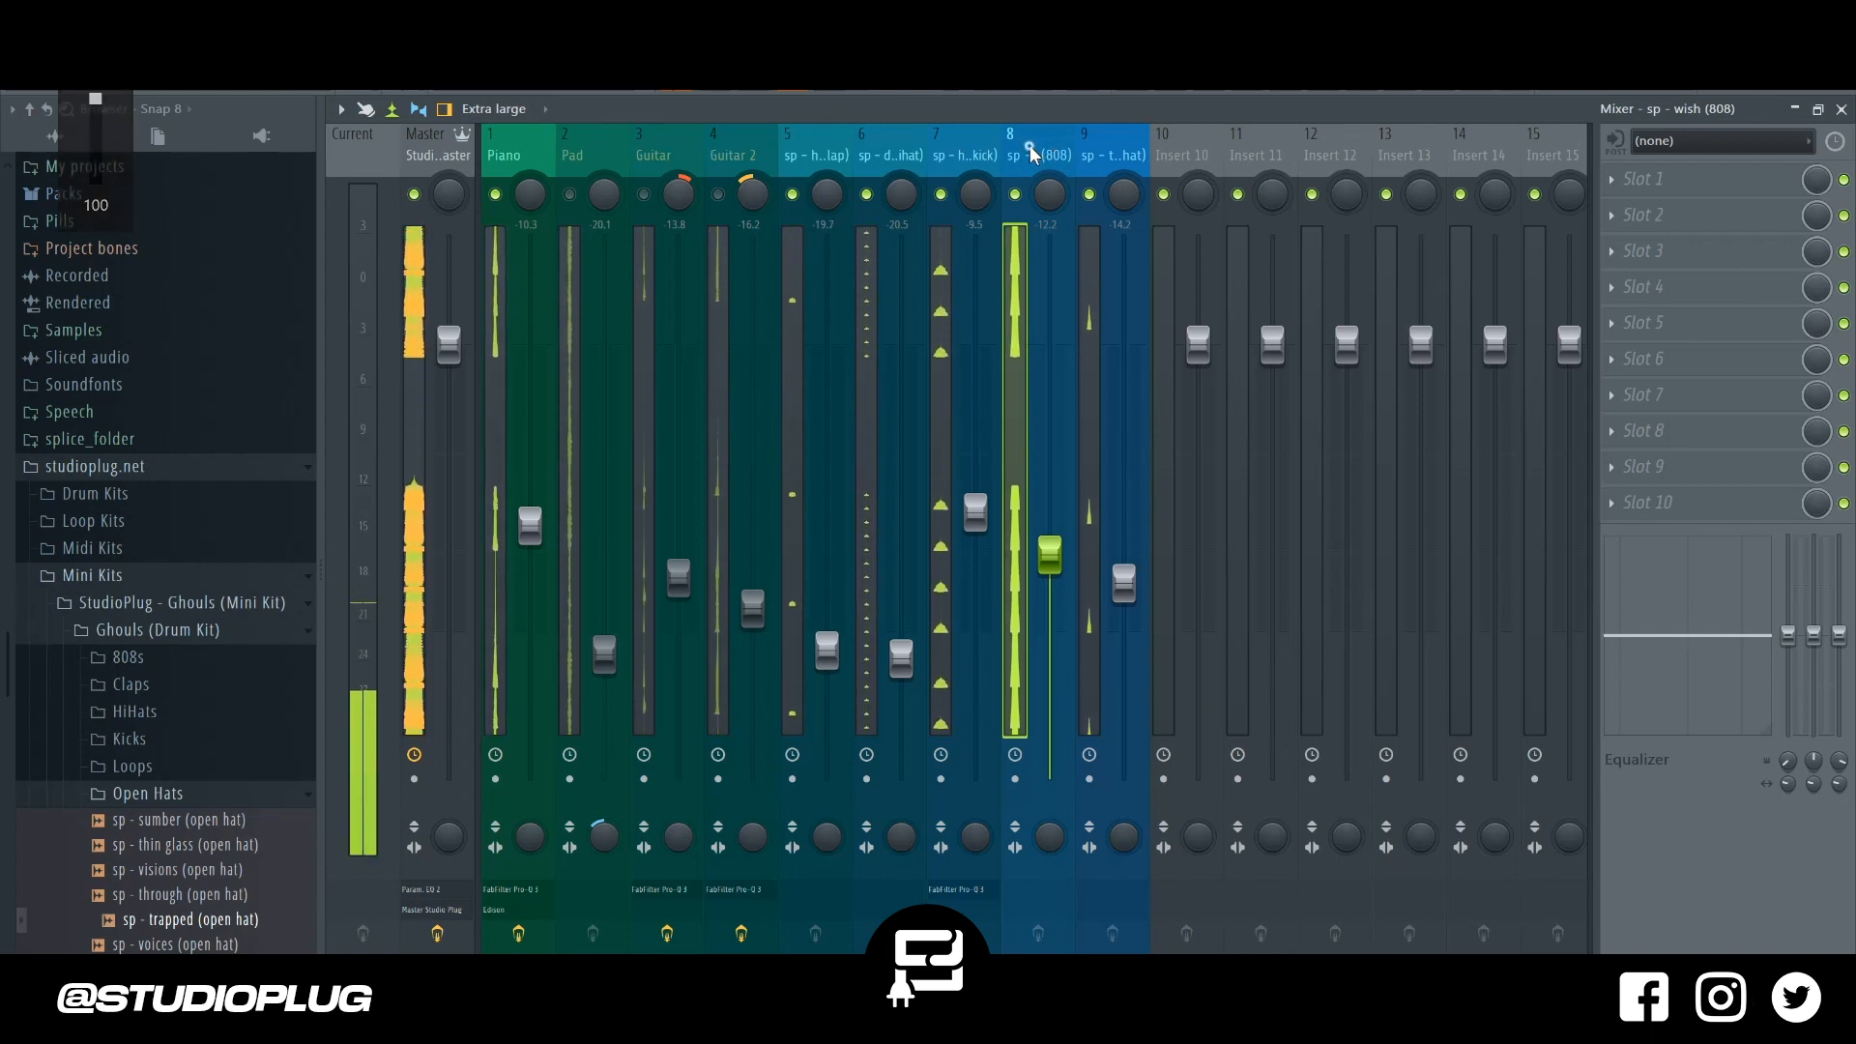
left_click(952, 156)
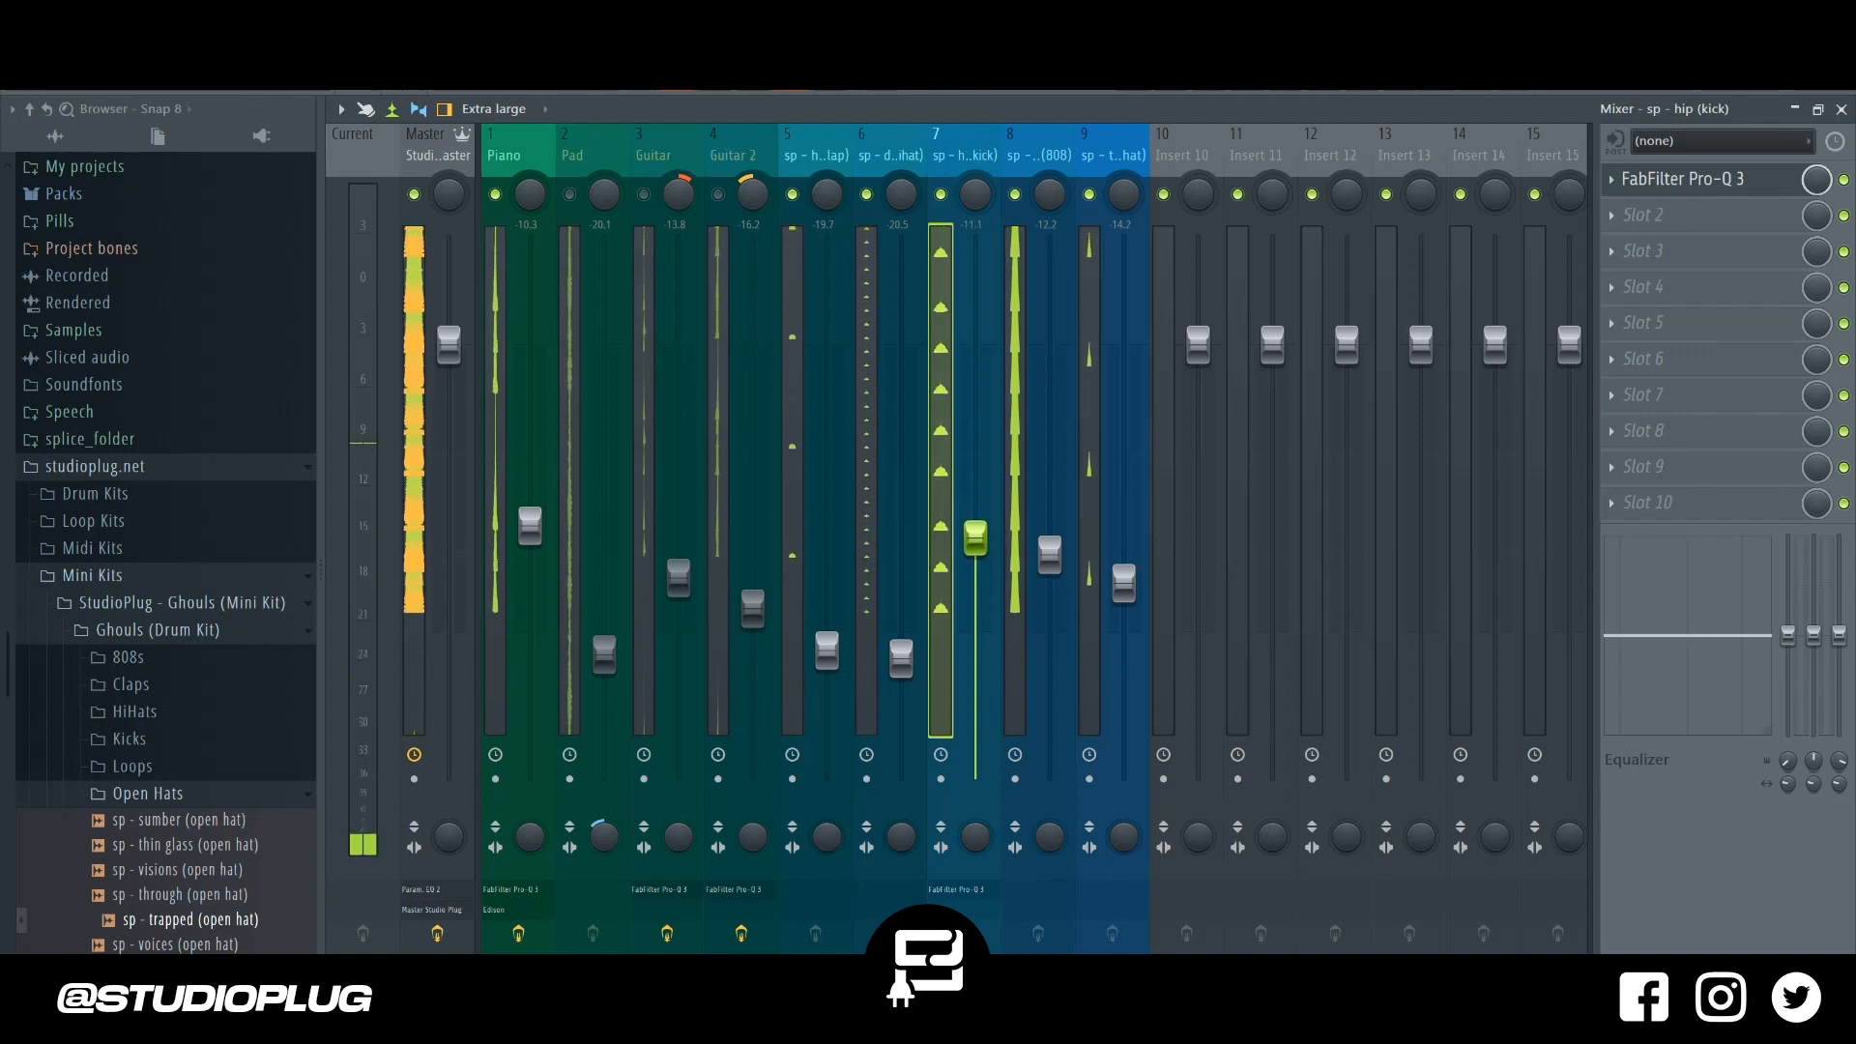
left_click_drag(975, 542, 975, 550)
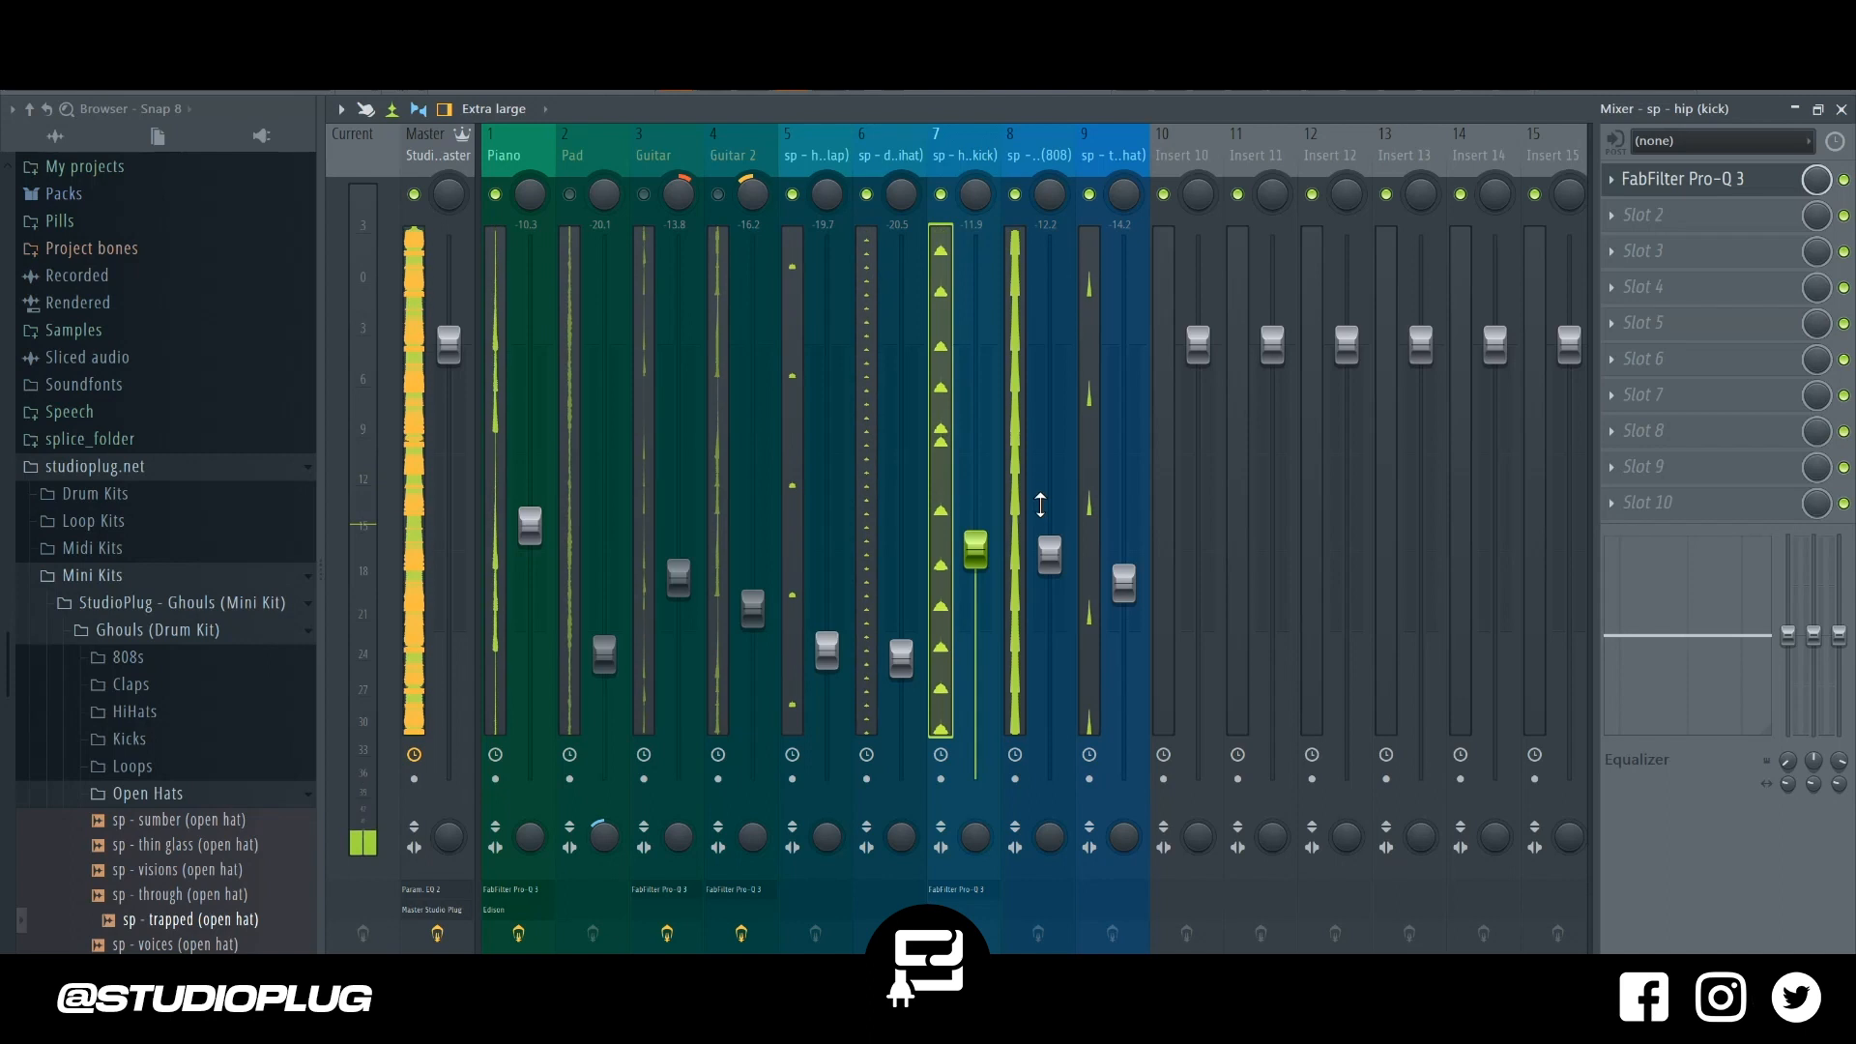
Copy the 808 track's volume value and load Fruity Peak Controller on the kick track below the EQ.
right_click(1050, 569)
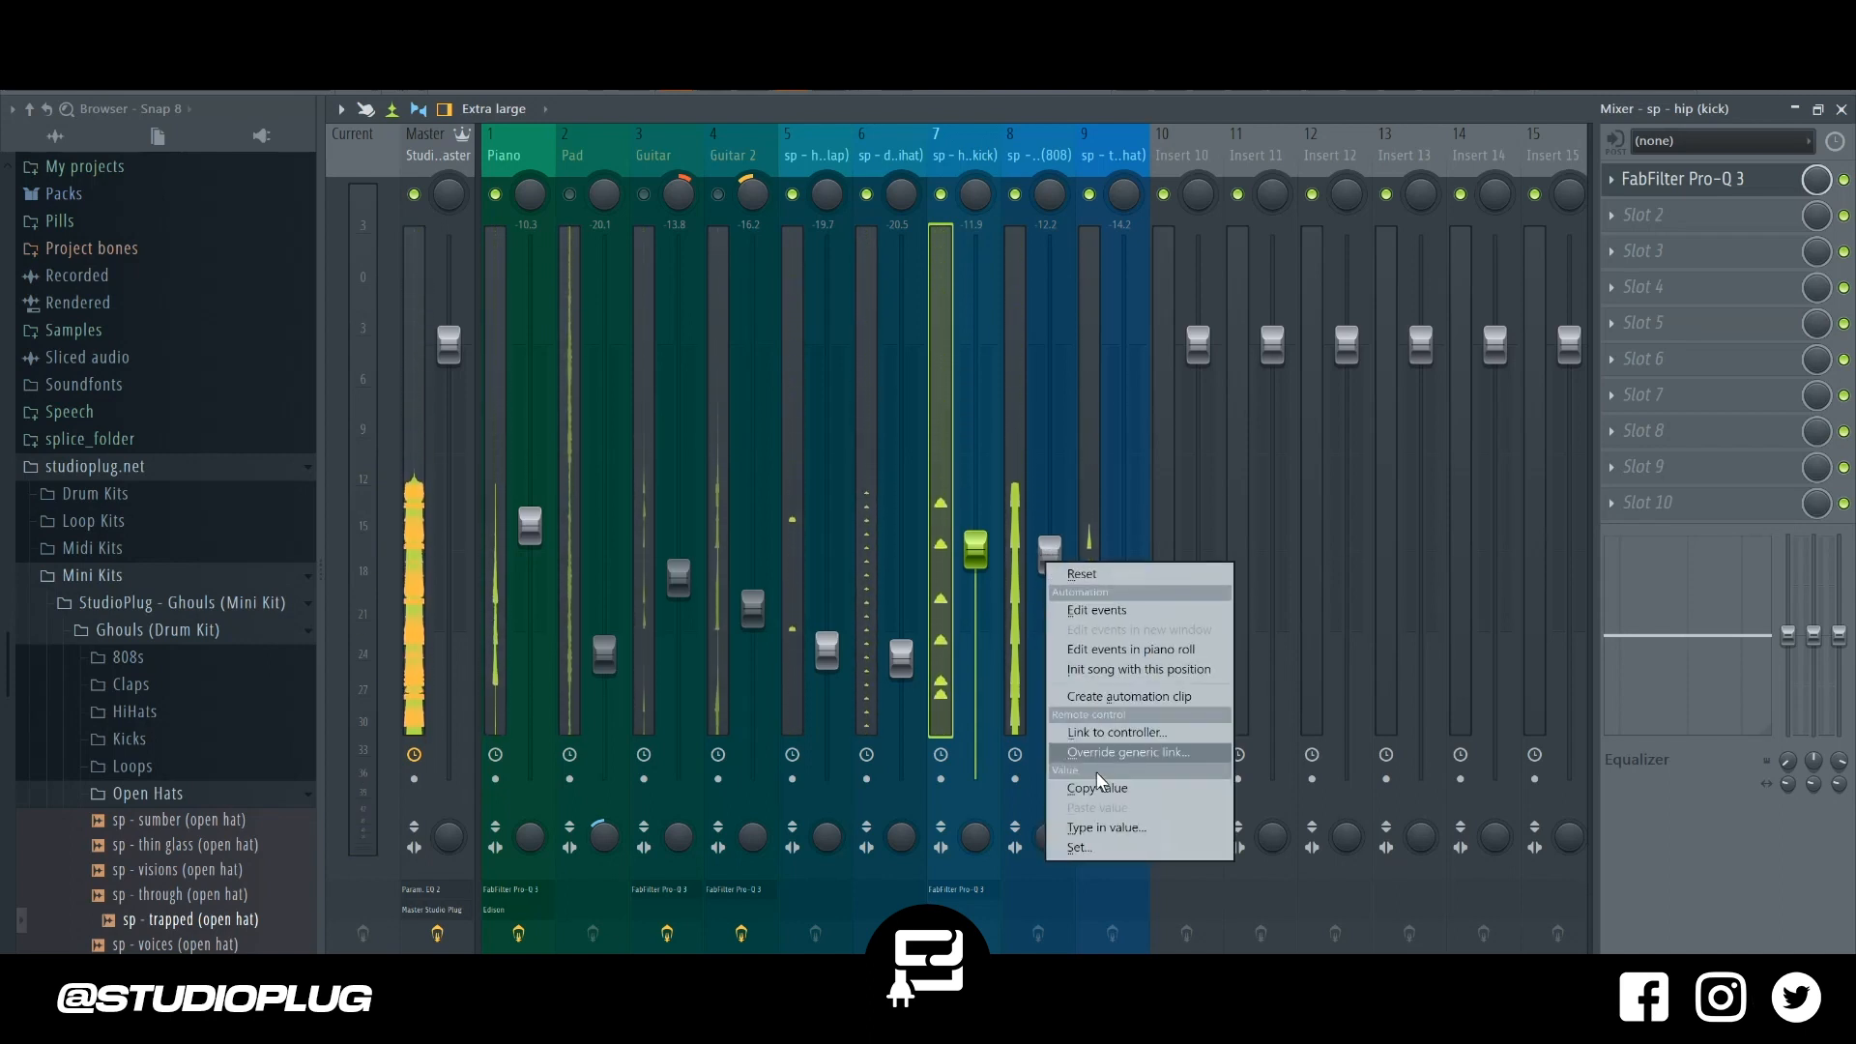
left_click(1094, 785)
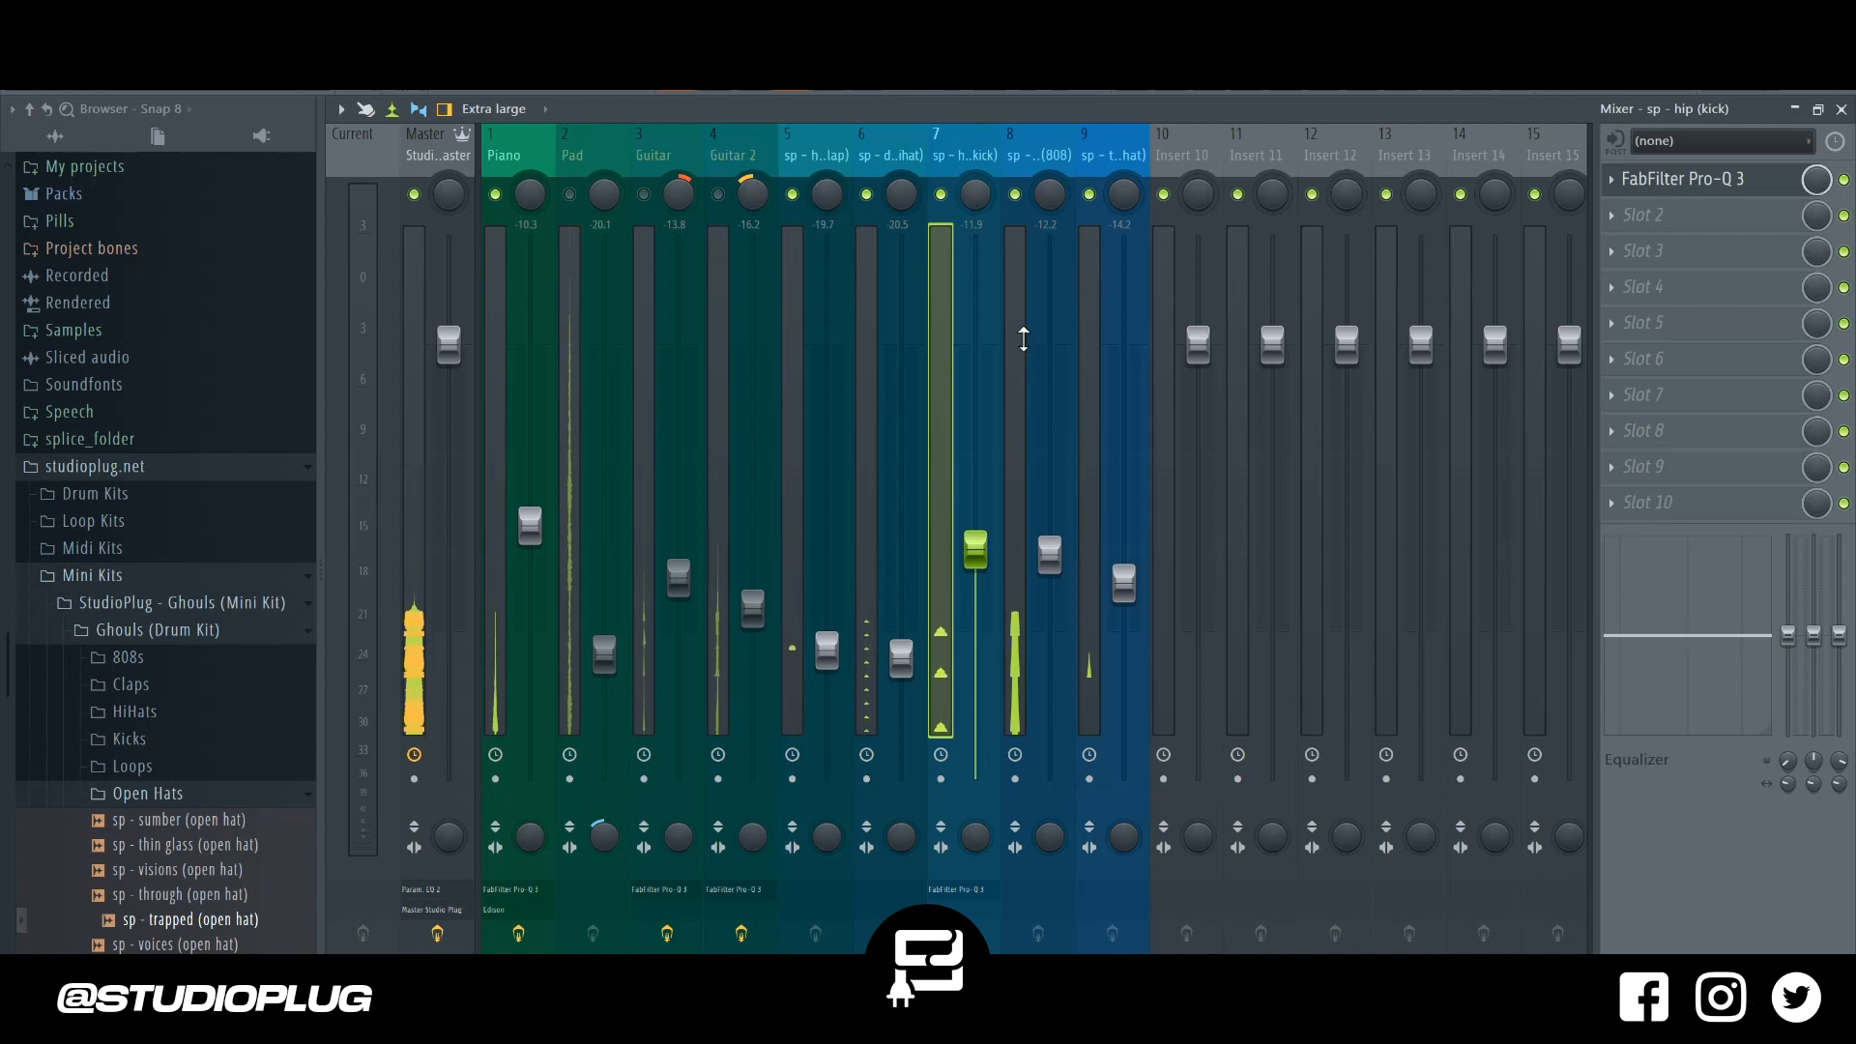
left_click(1672, 217)
mouse_move(1503, 271)
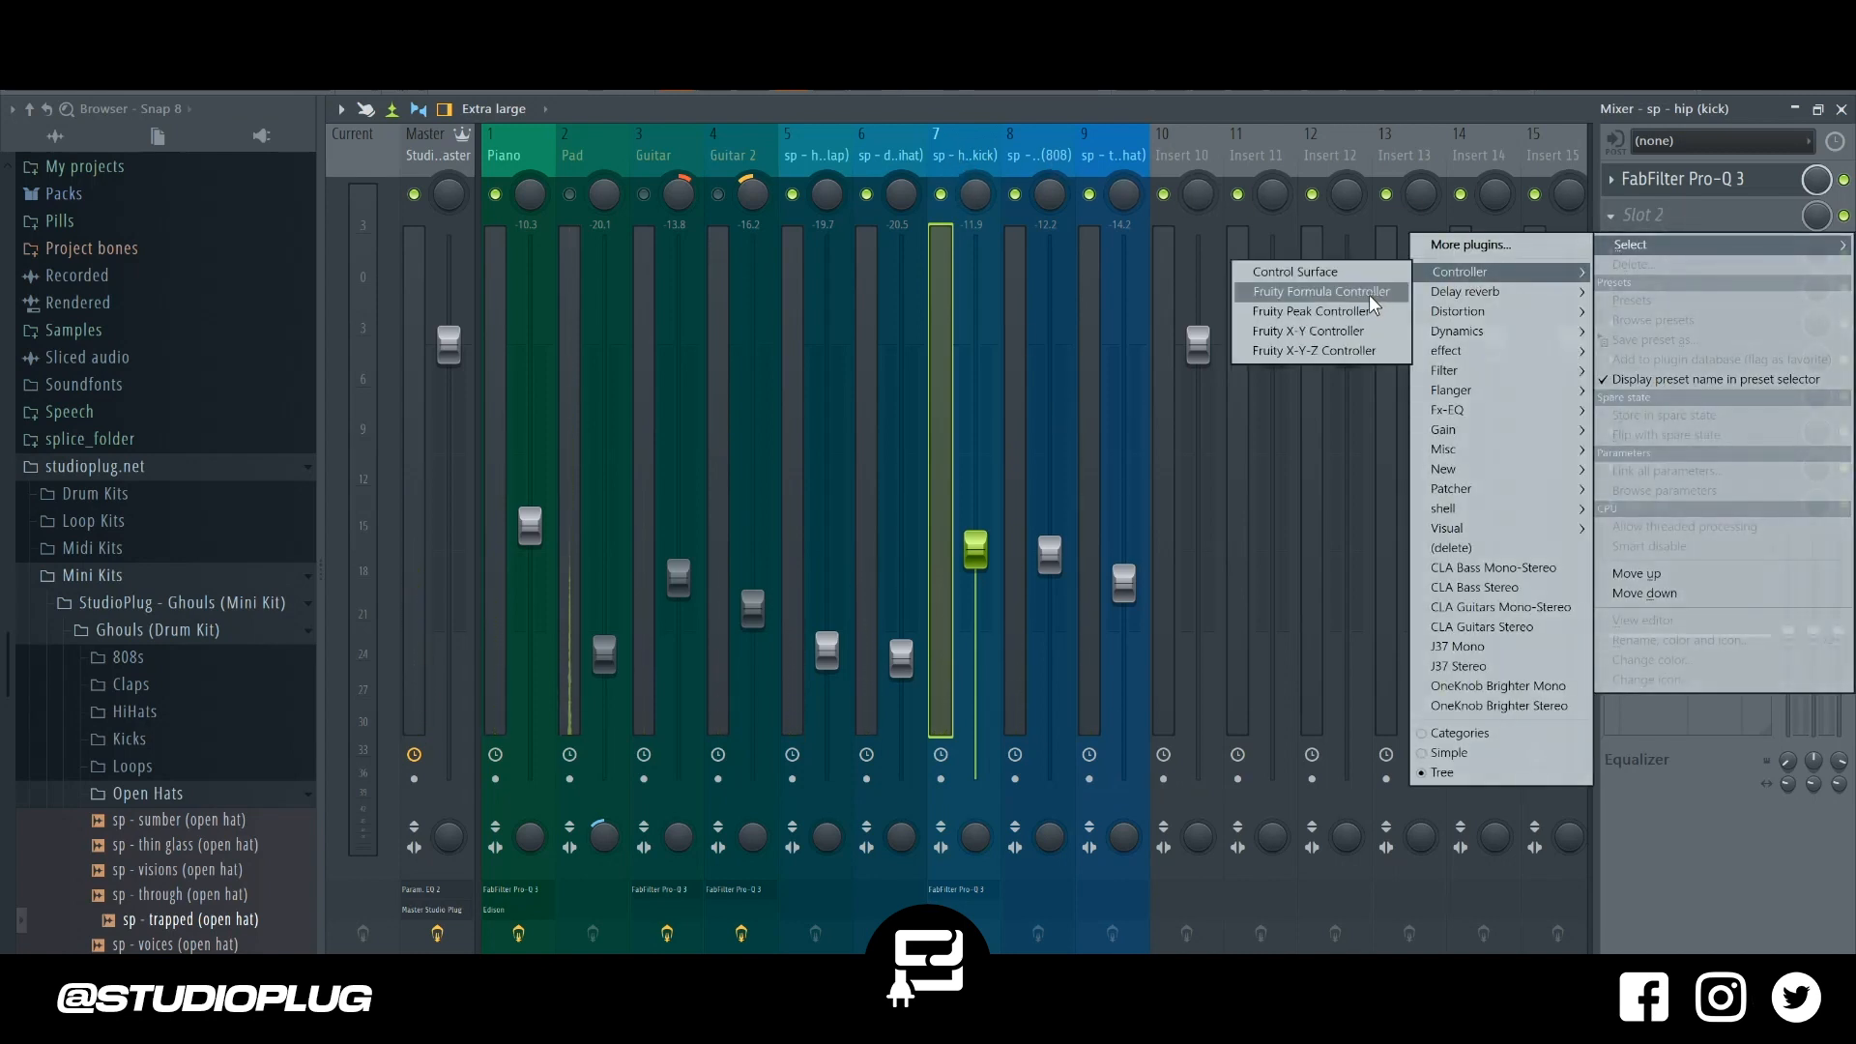
left_click(1346, 316)
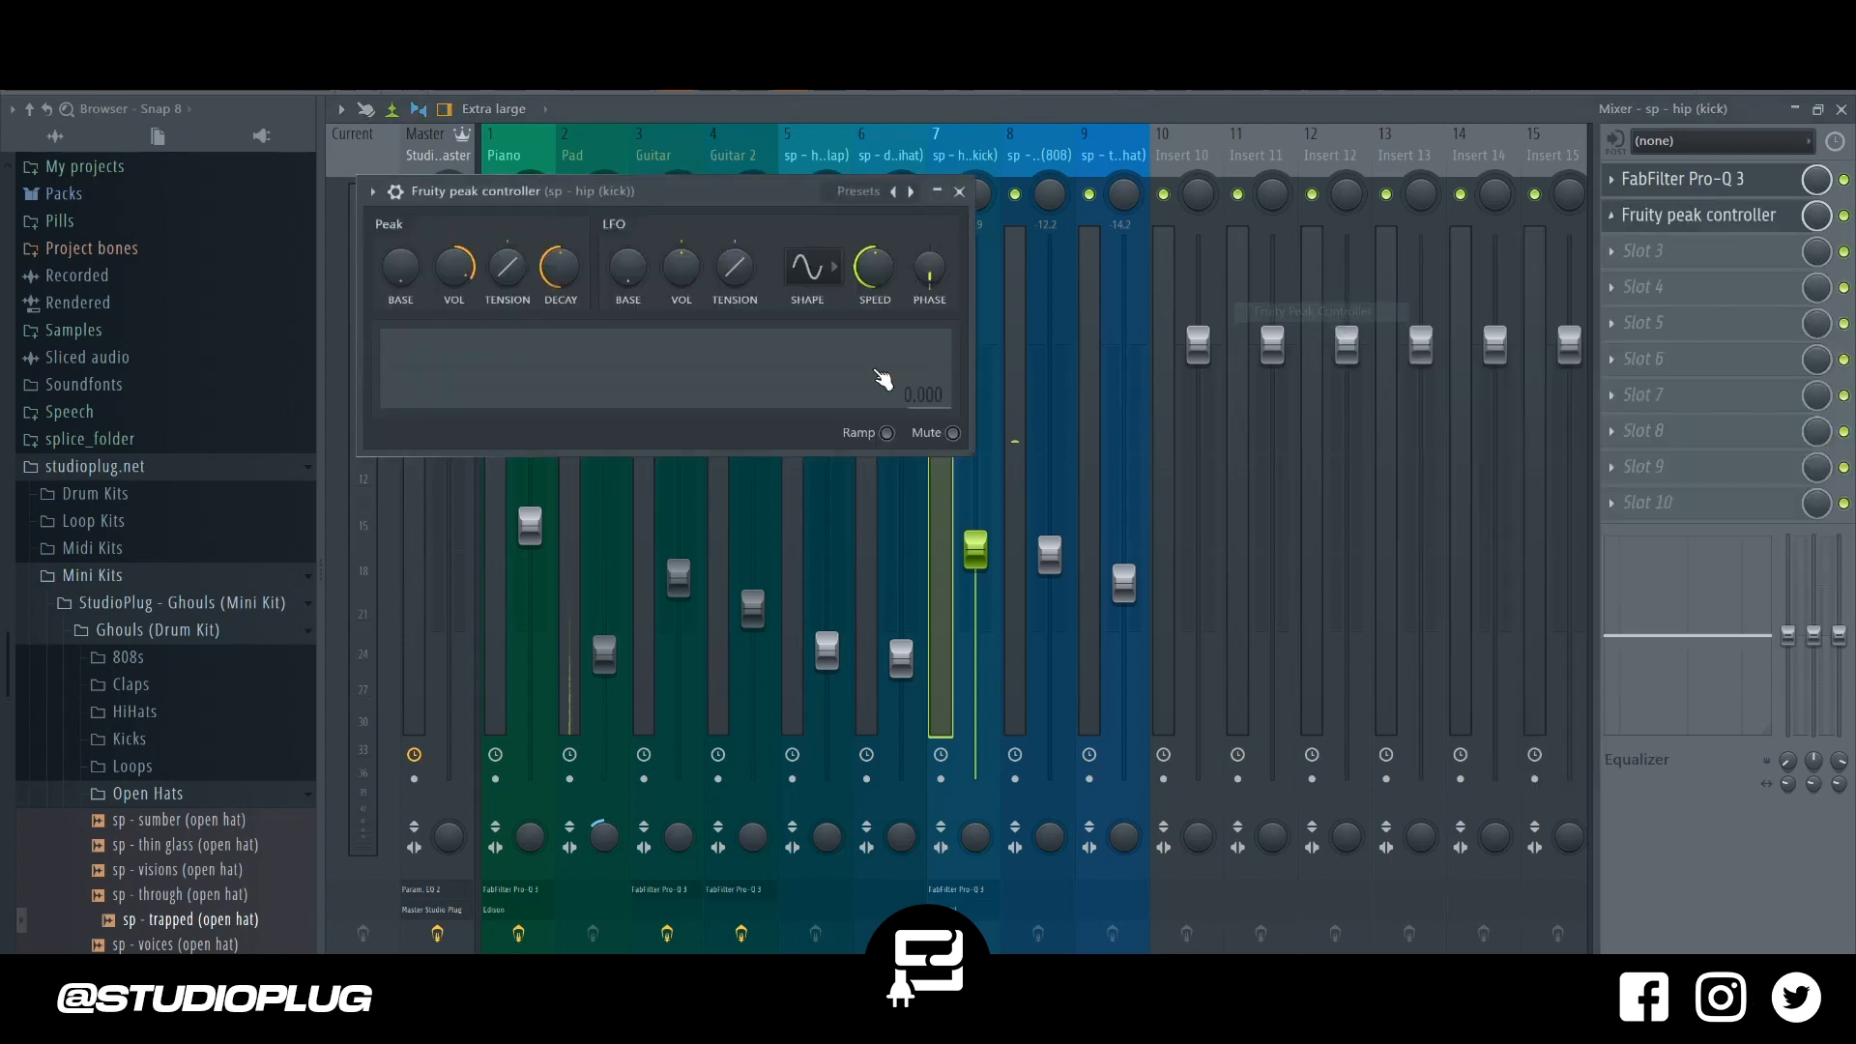
Paste the copied 808 volume into the peak controller's Peak Base, and turn its Peak Vol and Tension below centre.
right_click(406, 282)
left_click(476, 532)
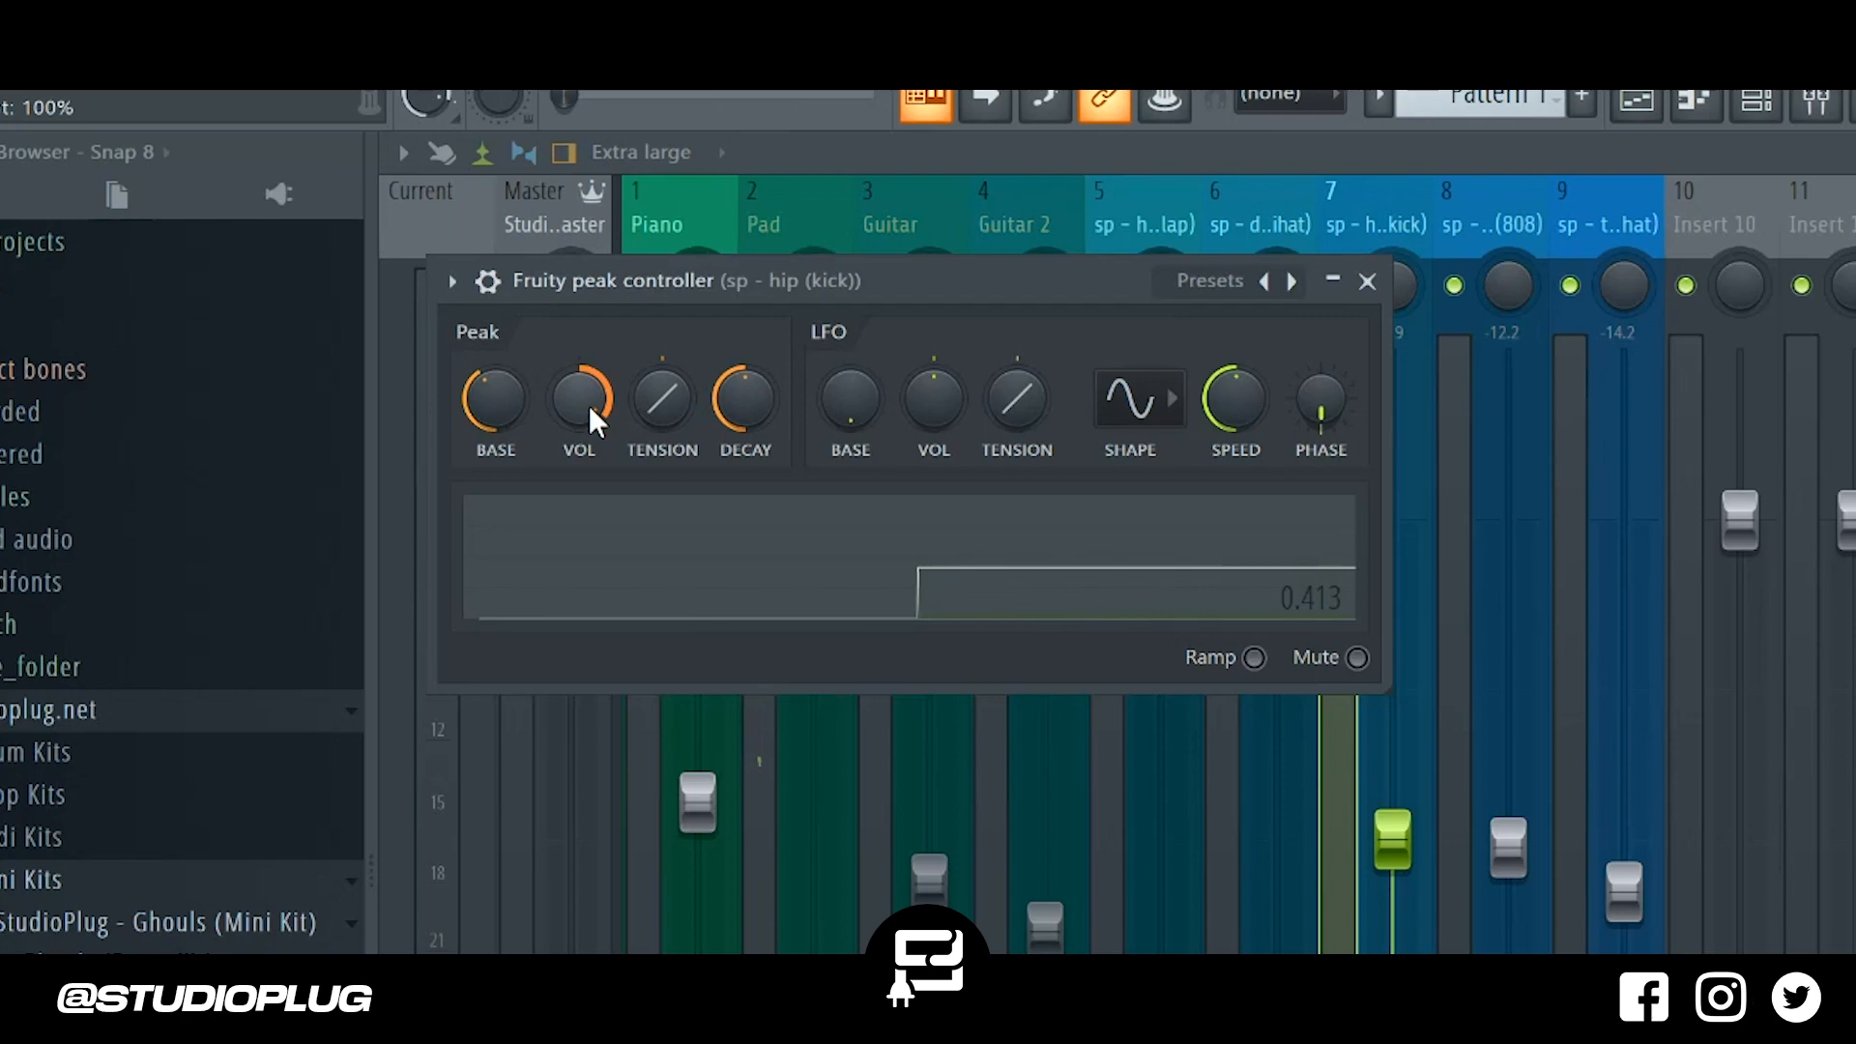
left_click_drag(589, 408, 588, 542)
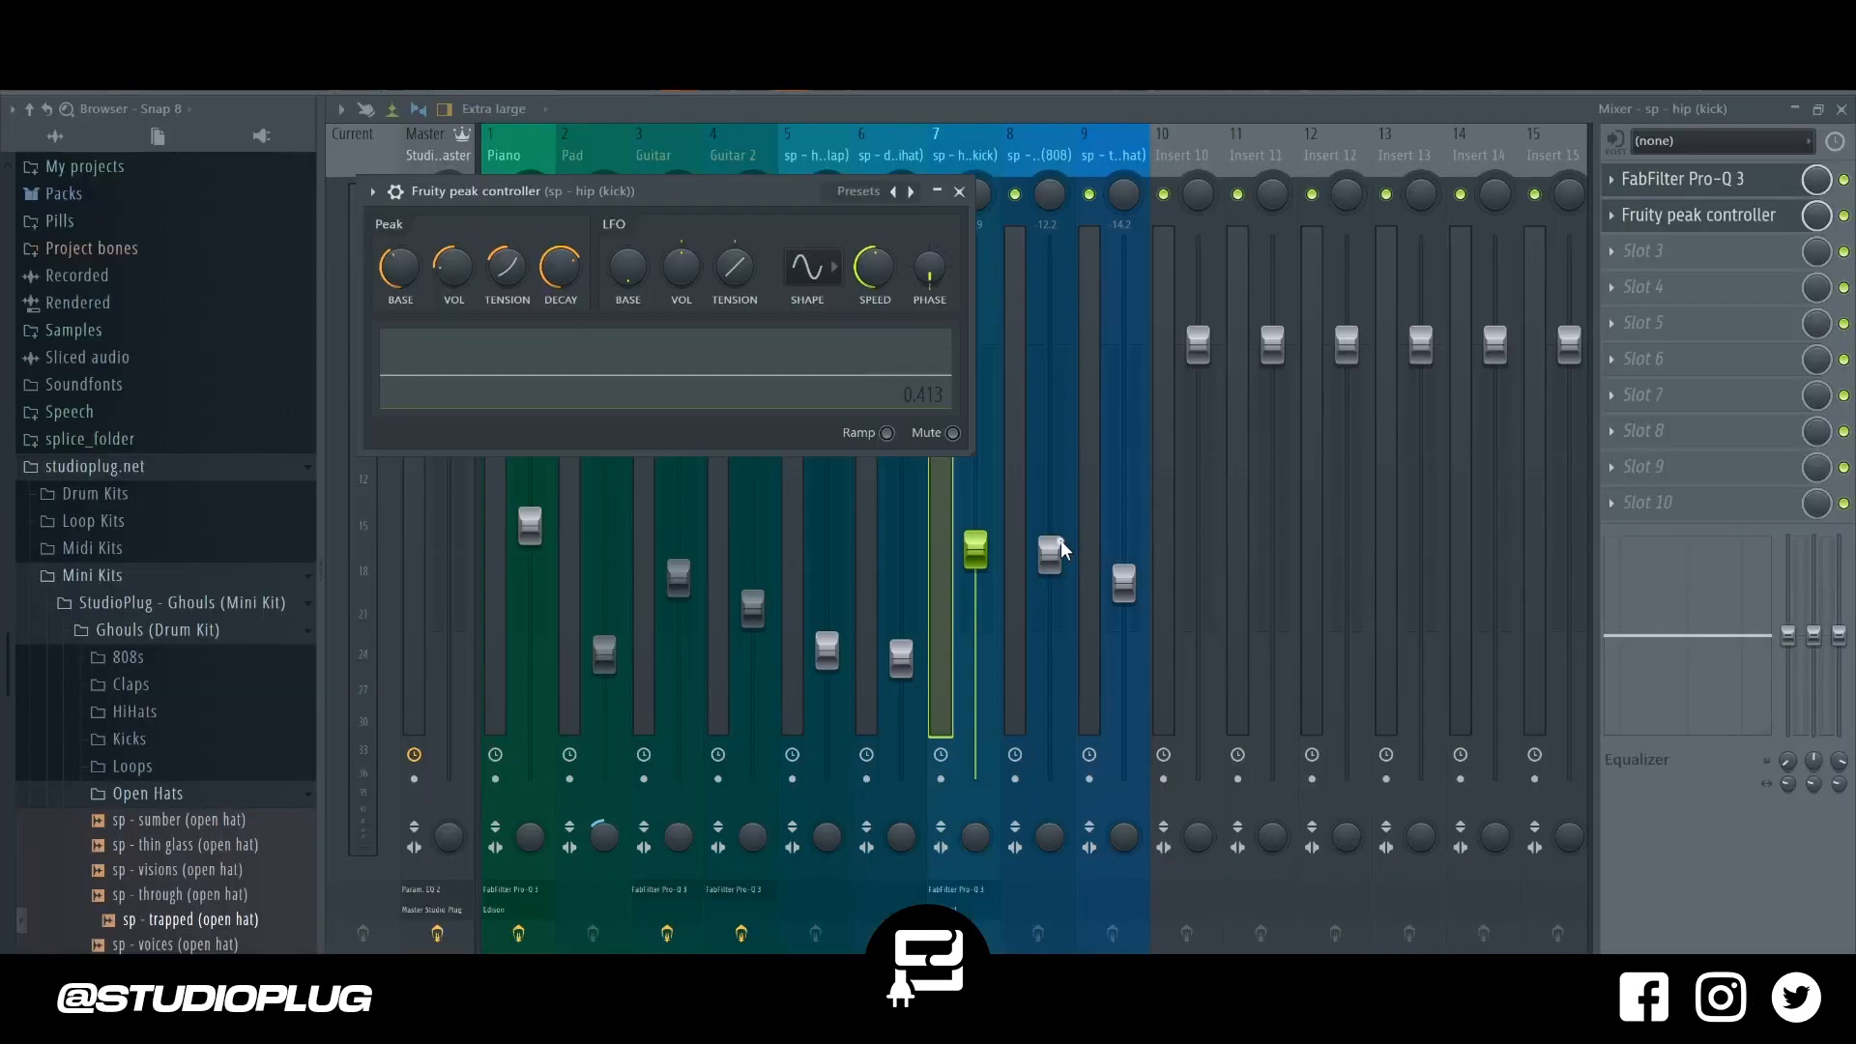
Link the 808 track's volume to the kick's Peak ctrl - Peak internal controller.
right_click(1523, 827)
left_click(1665, 1043)
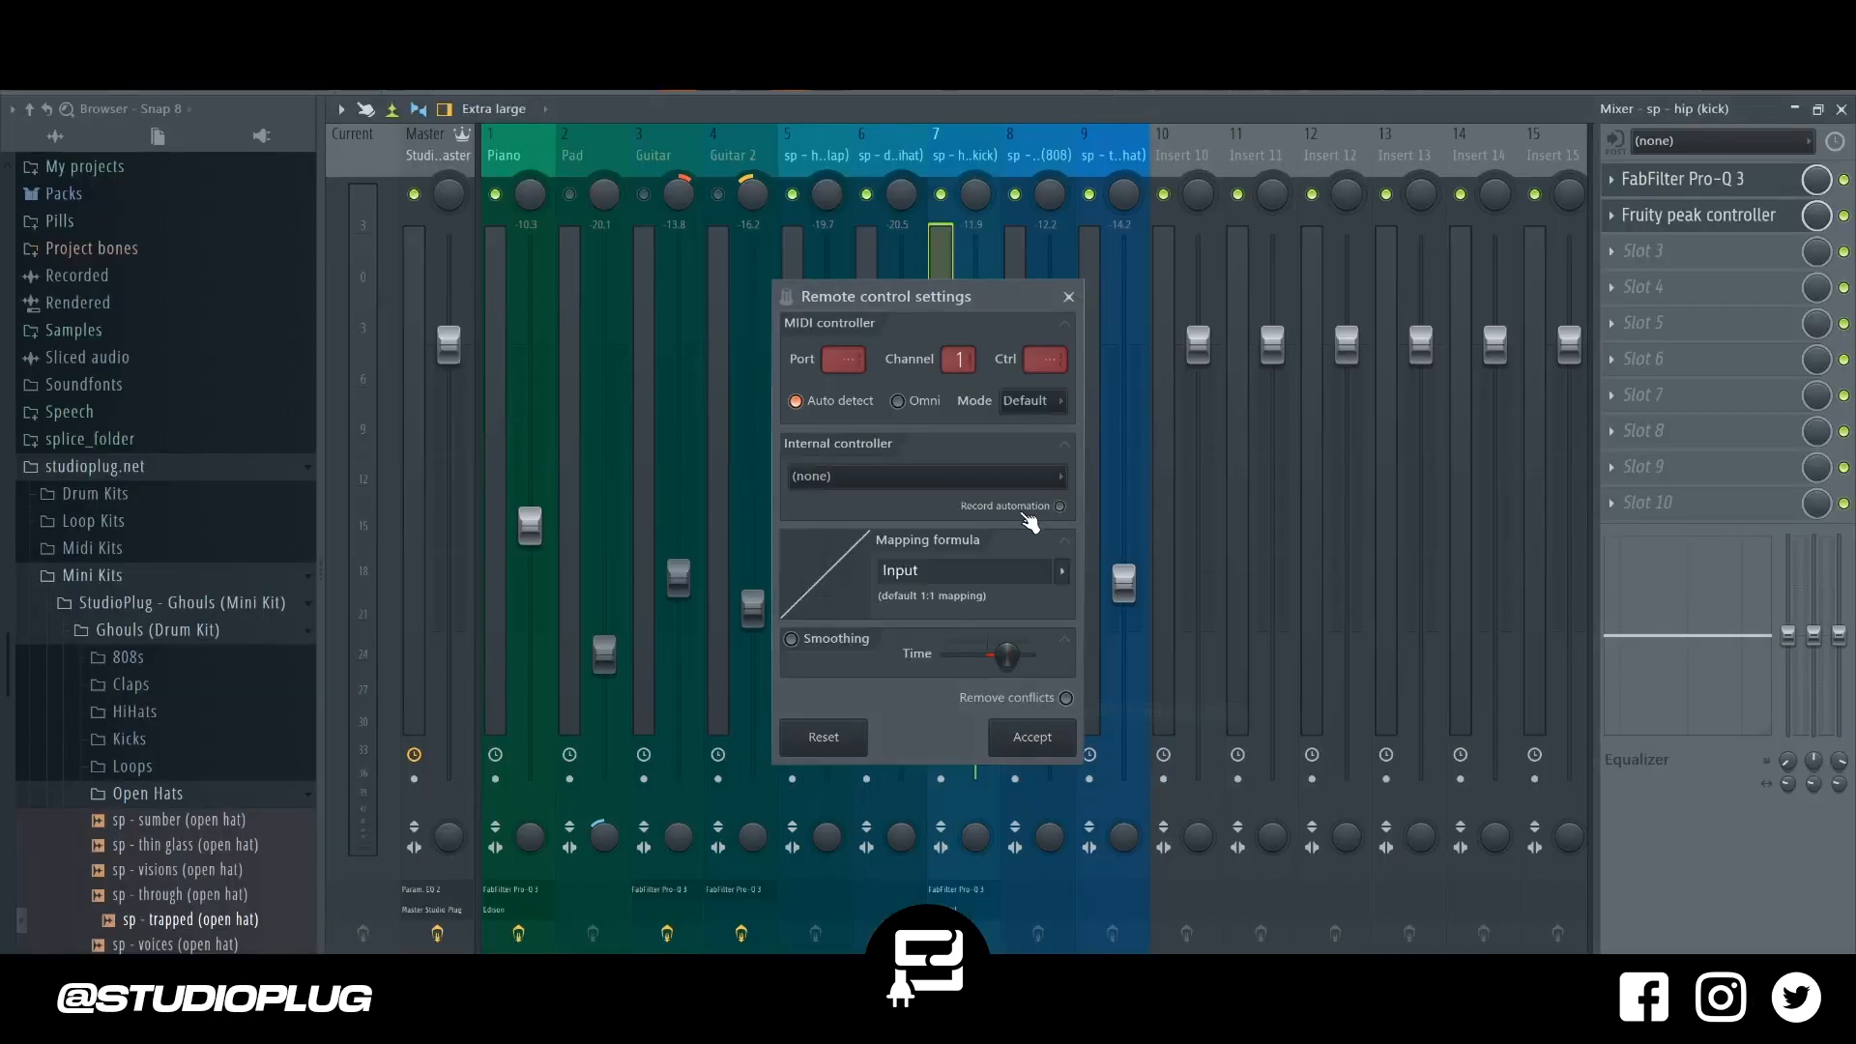
left_click(1000, 476)
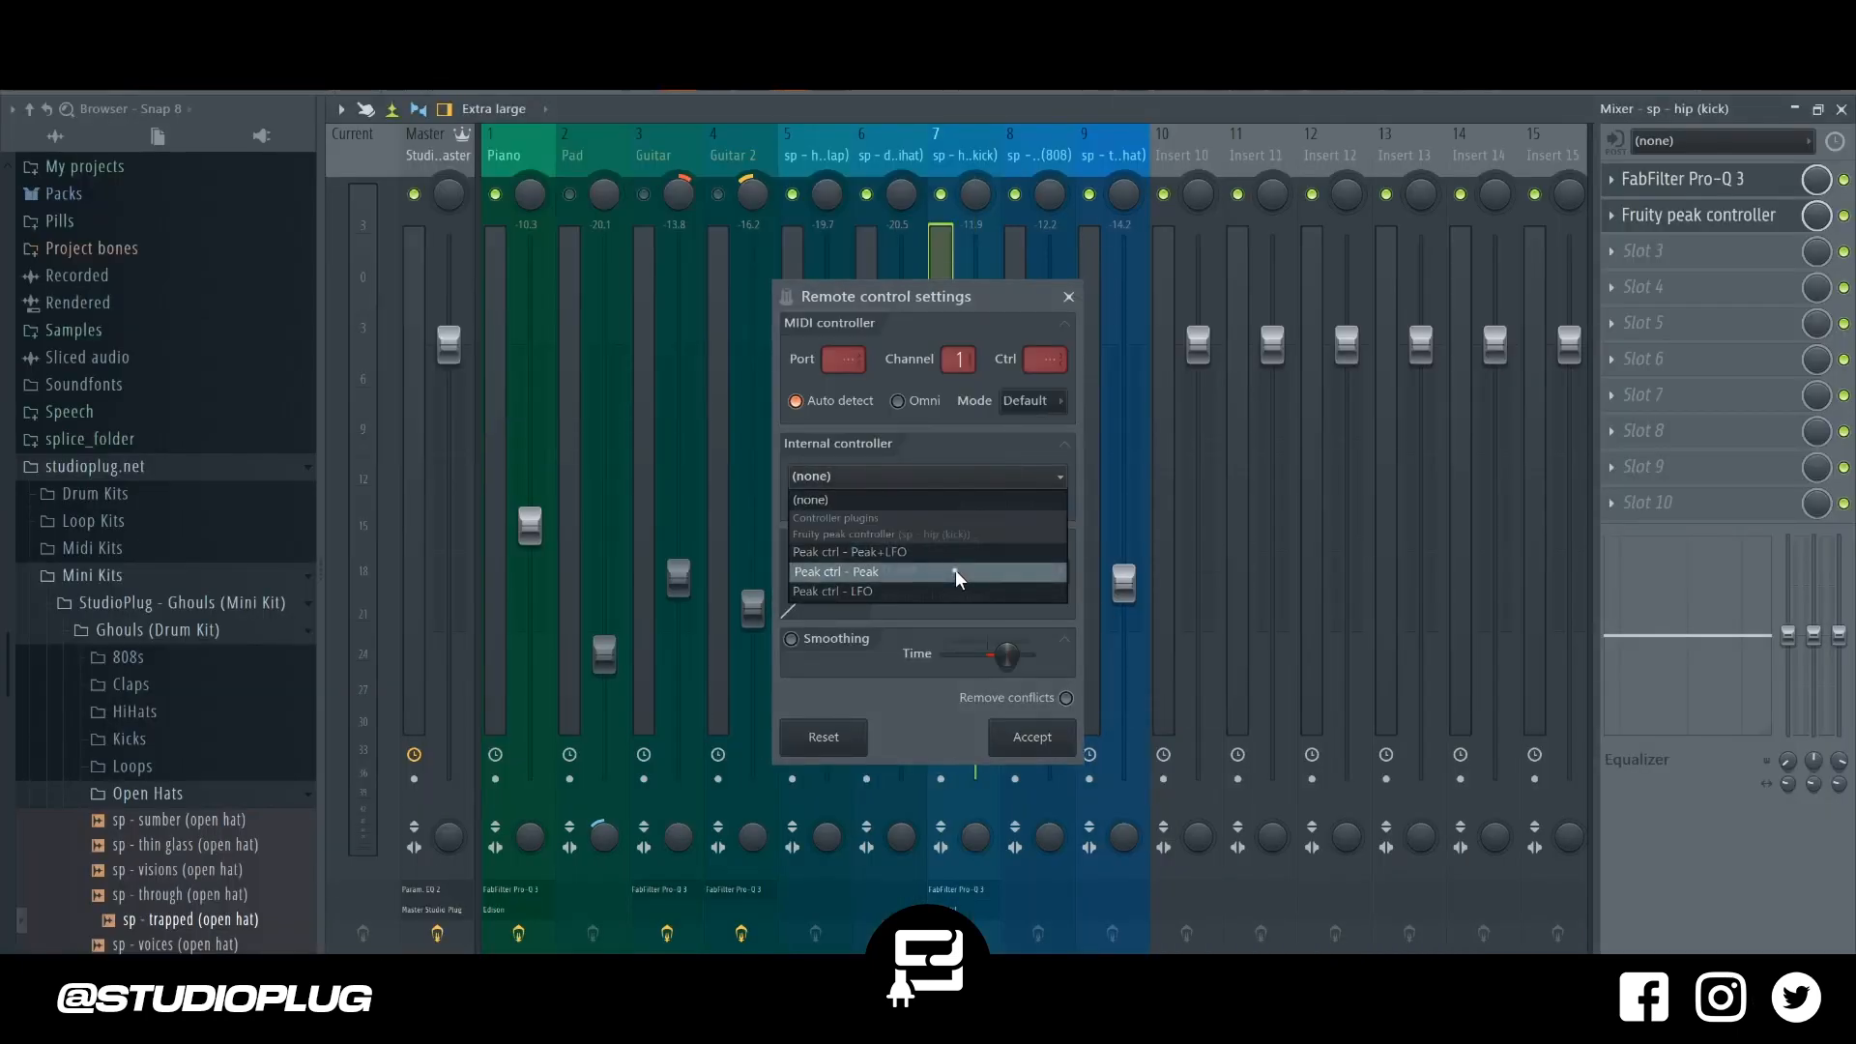
left_click(955, 570)
left_click(1031, 737)
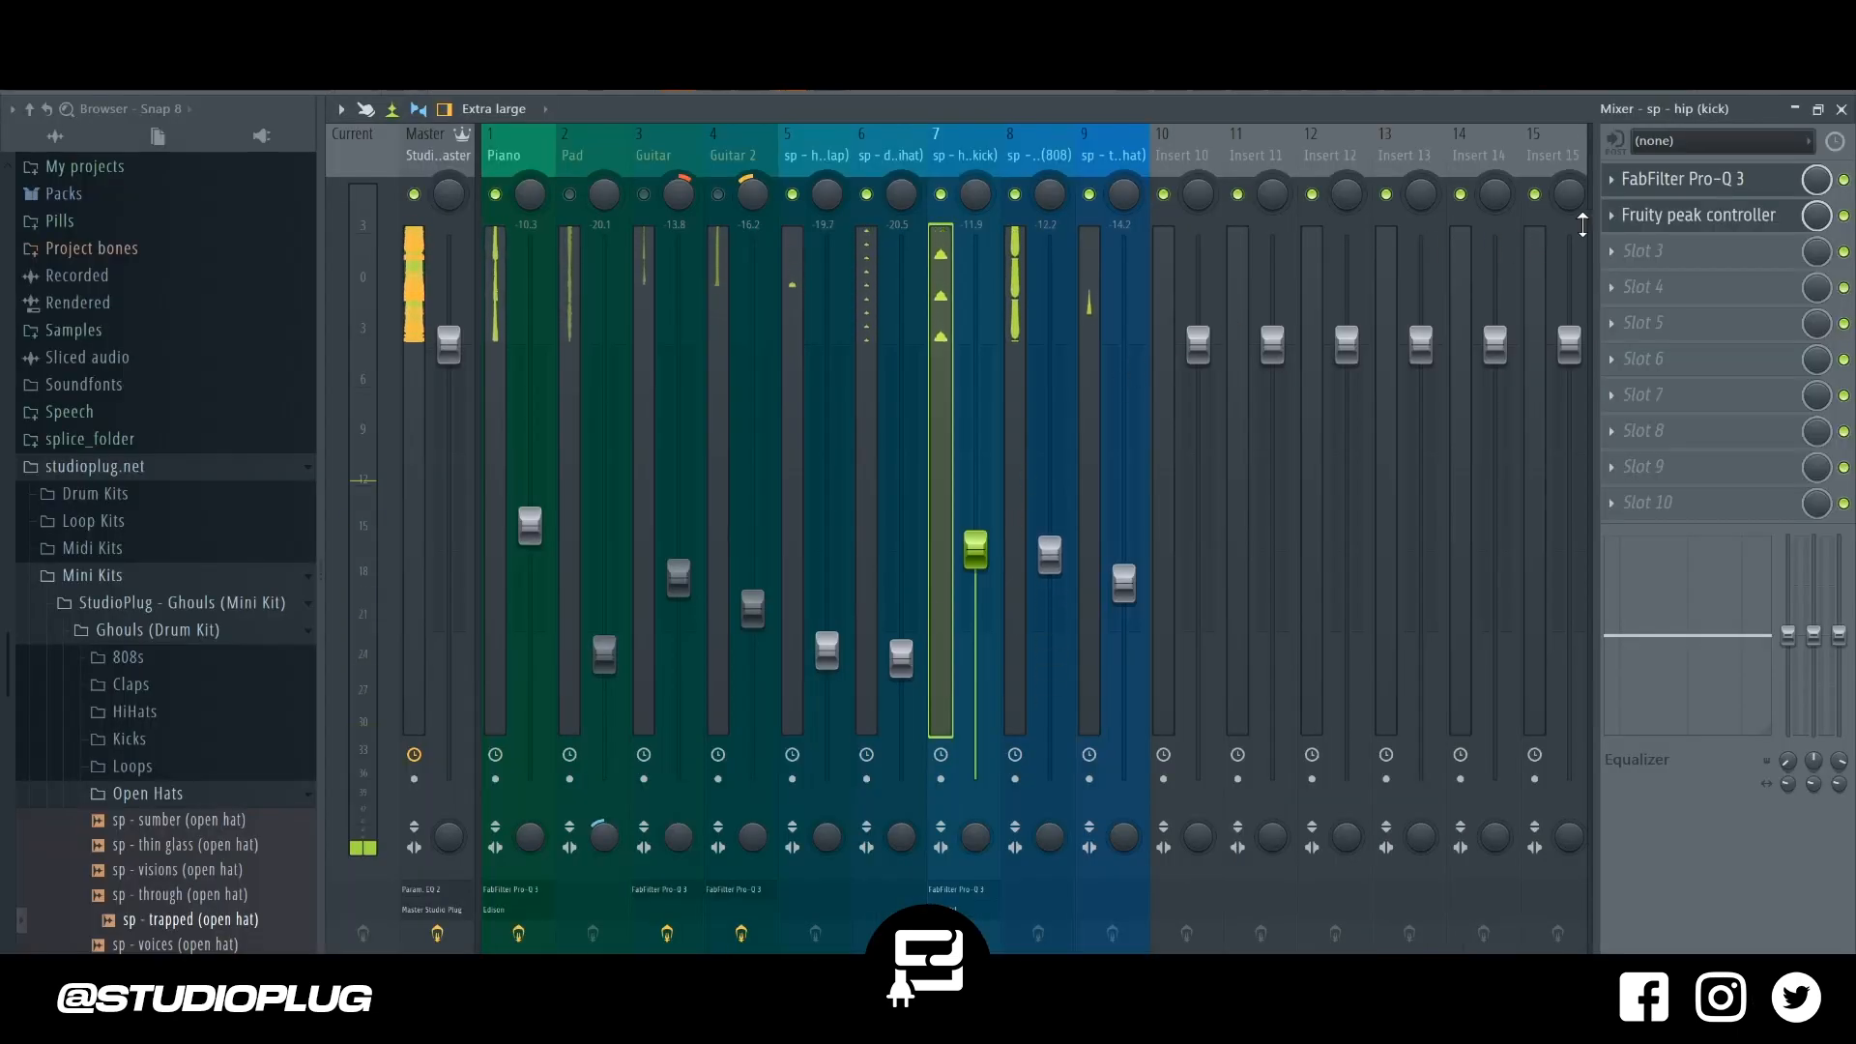
Fine-tune the kick peak controller's Peak Vol and Decay to shape how the 808 ducks.
left_click(1681, 219)
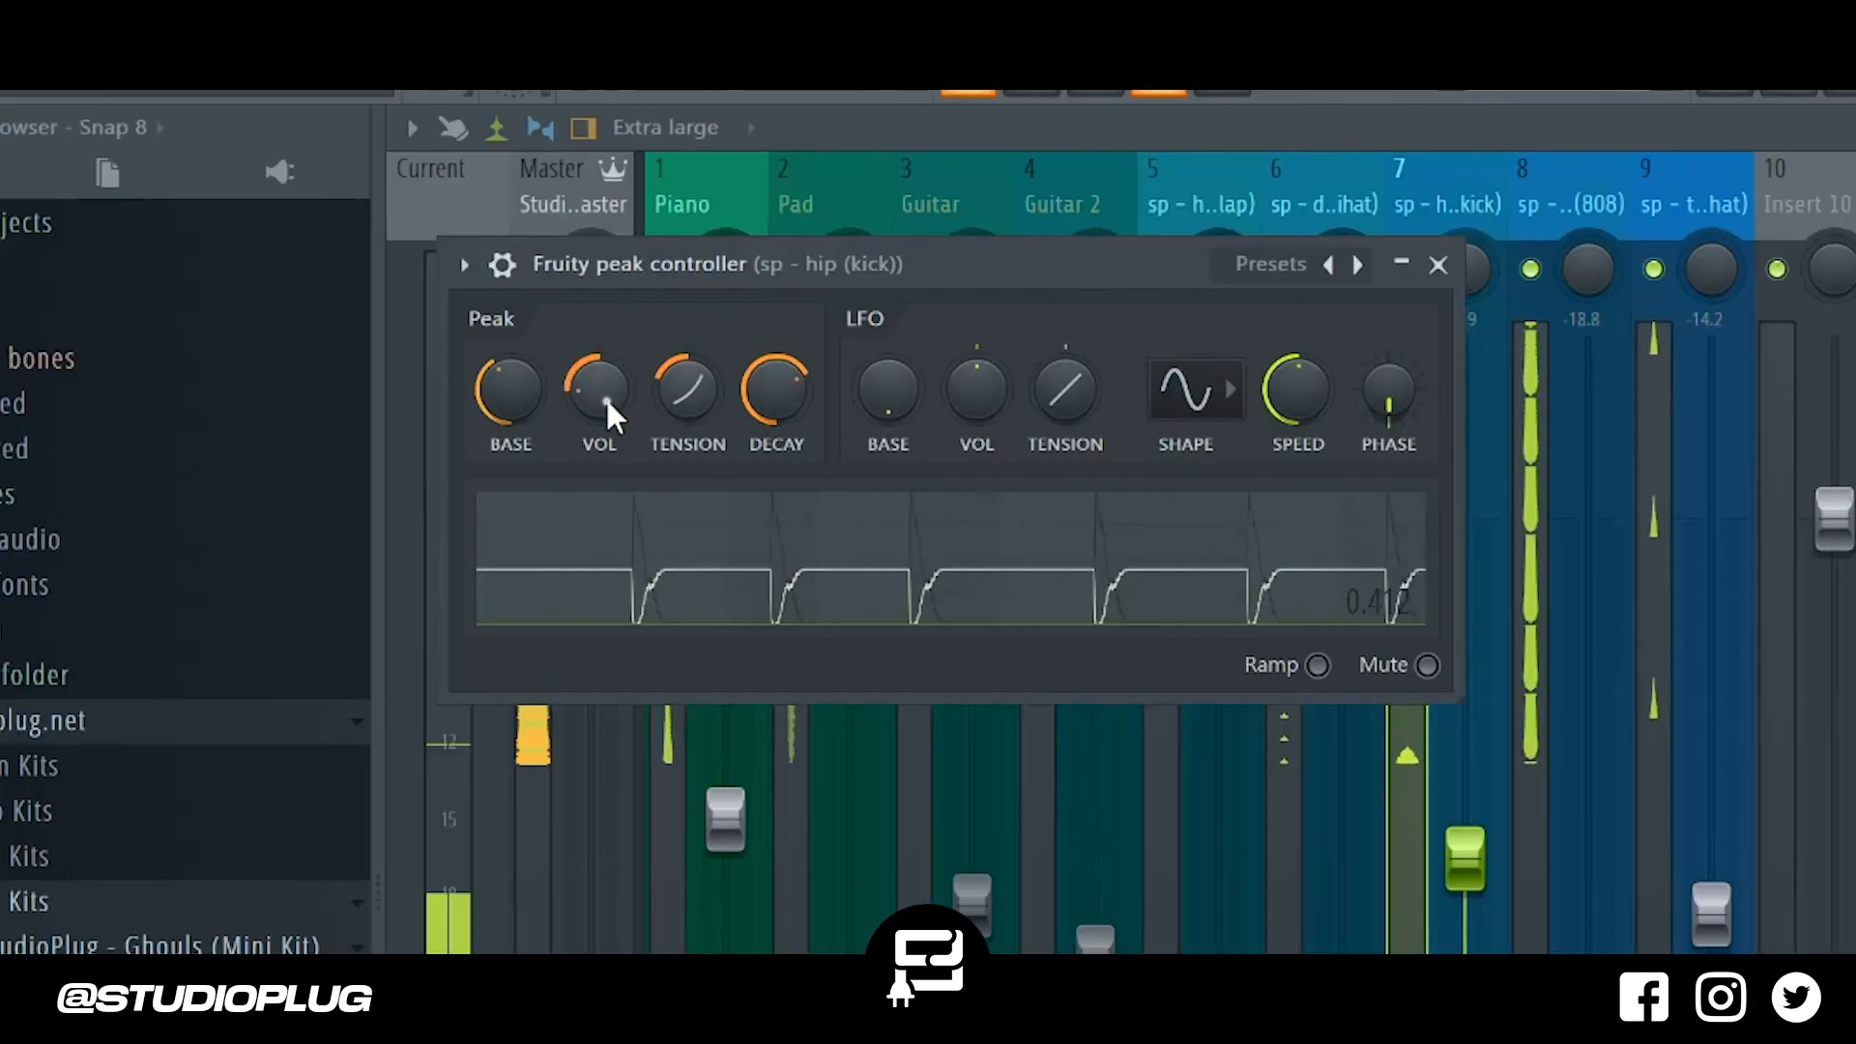
left_click_drag(457, 271, 457, 262)
left_click_drag(613, 402, 613, 402)
left_click_drag(763, 404, 763, 404)
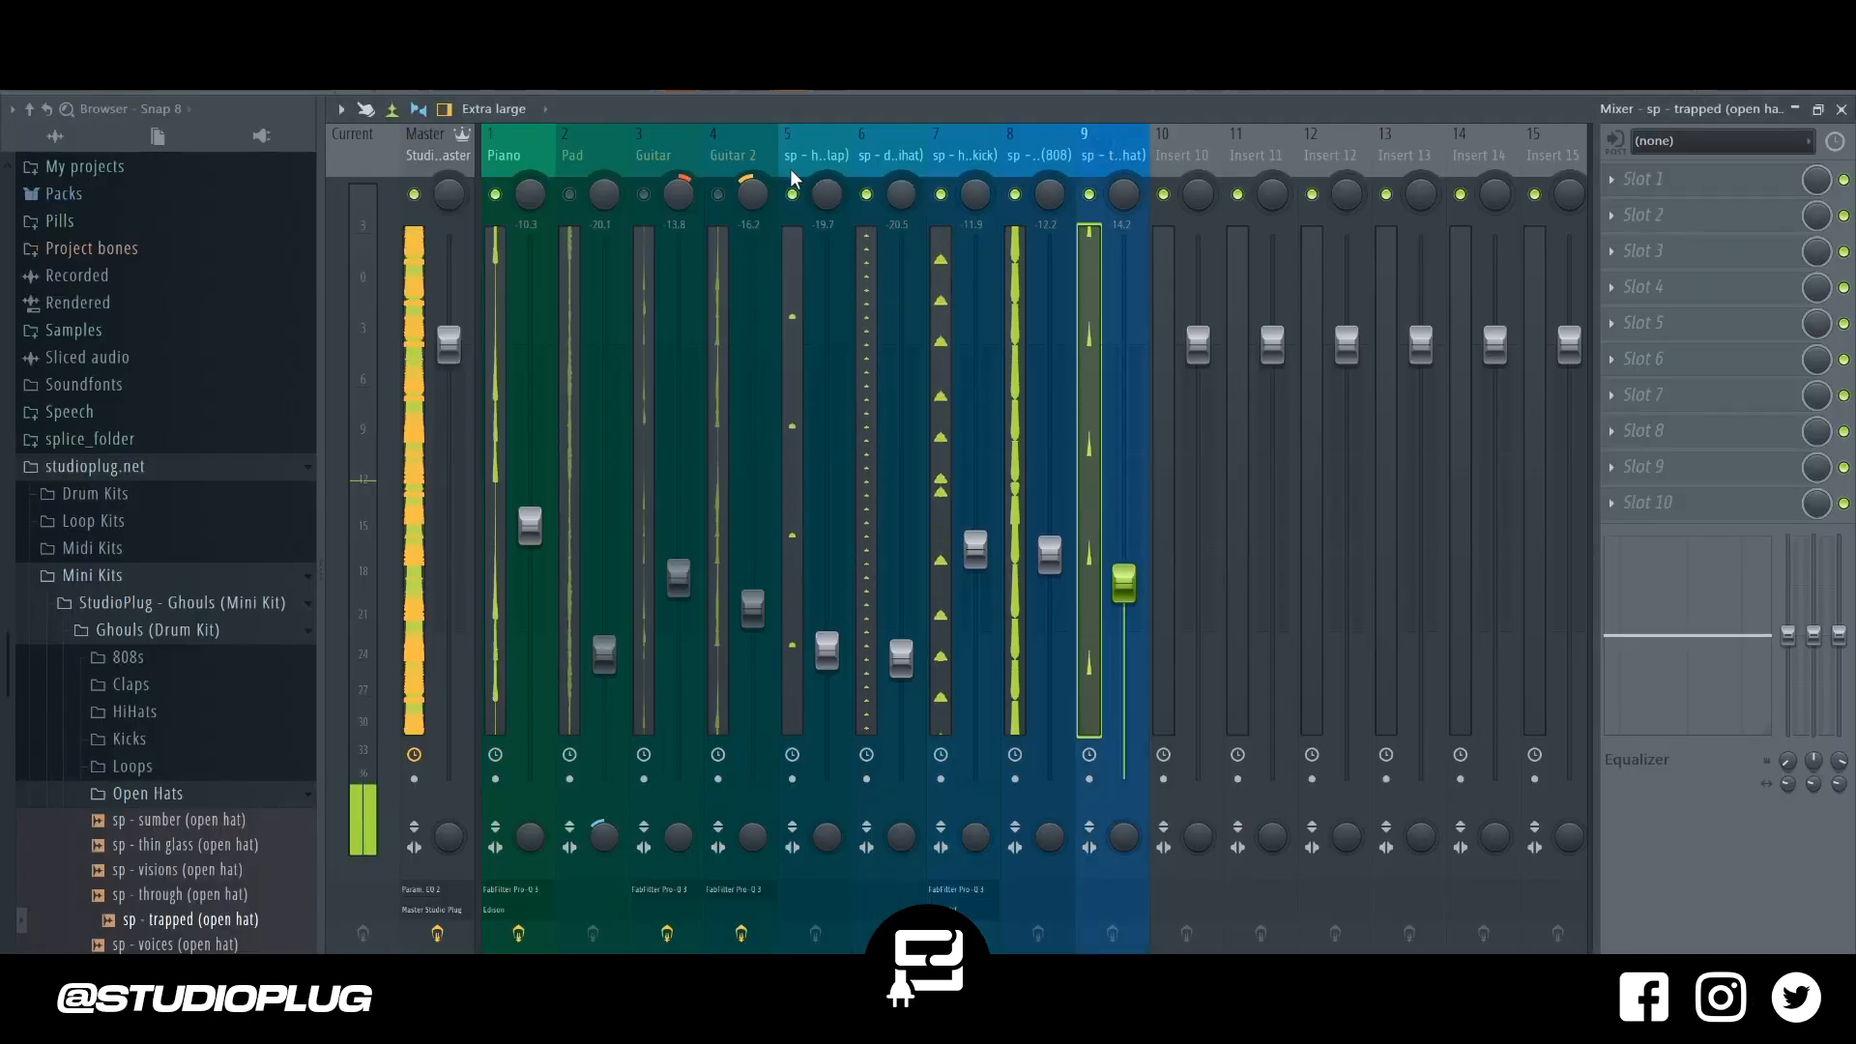
Unmute the Pad track and lower its level to -20.9 dB.
left_click(570, 194)
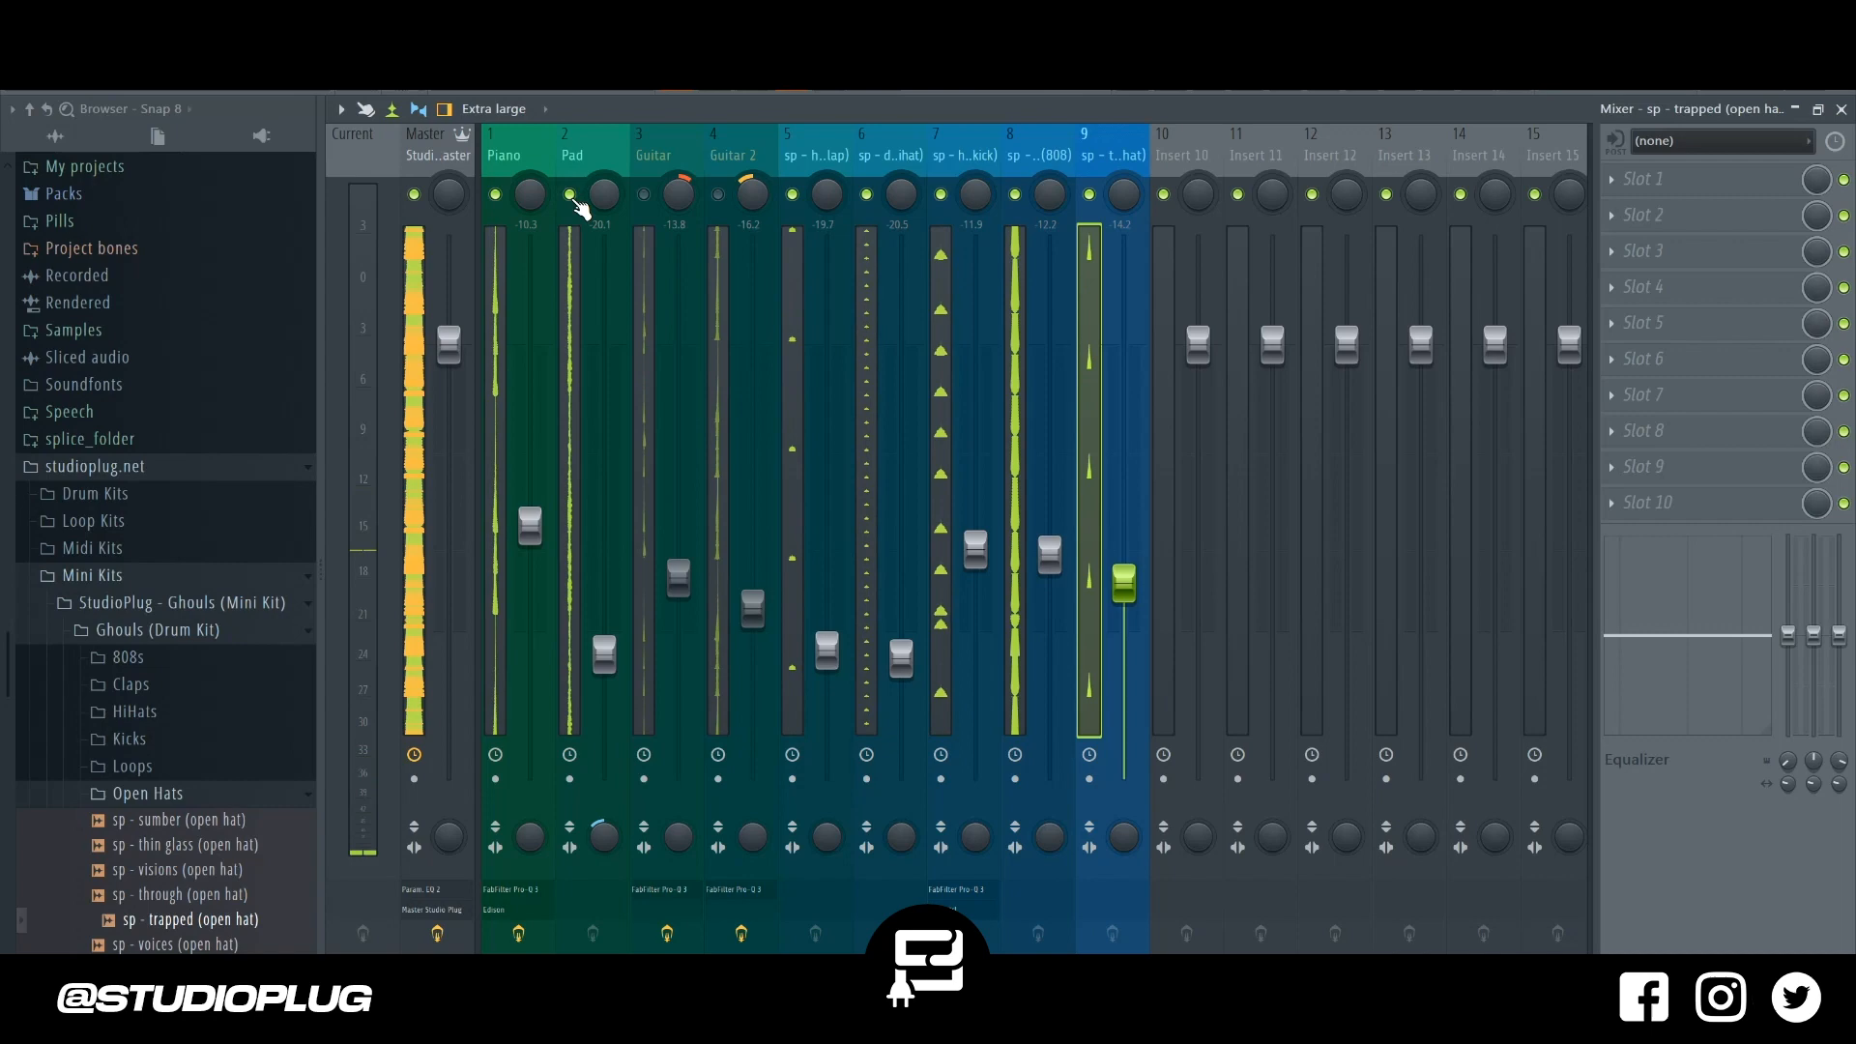
left_click(609, 403)
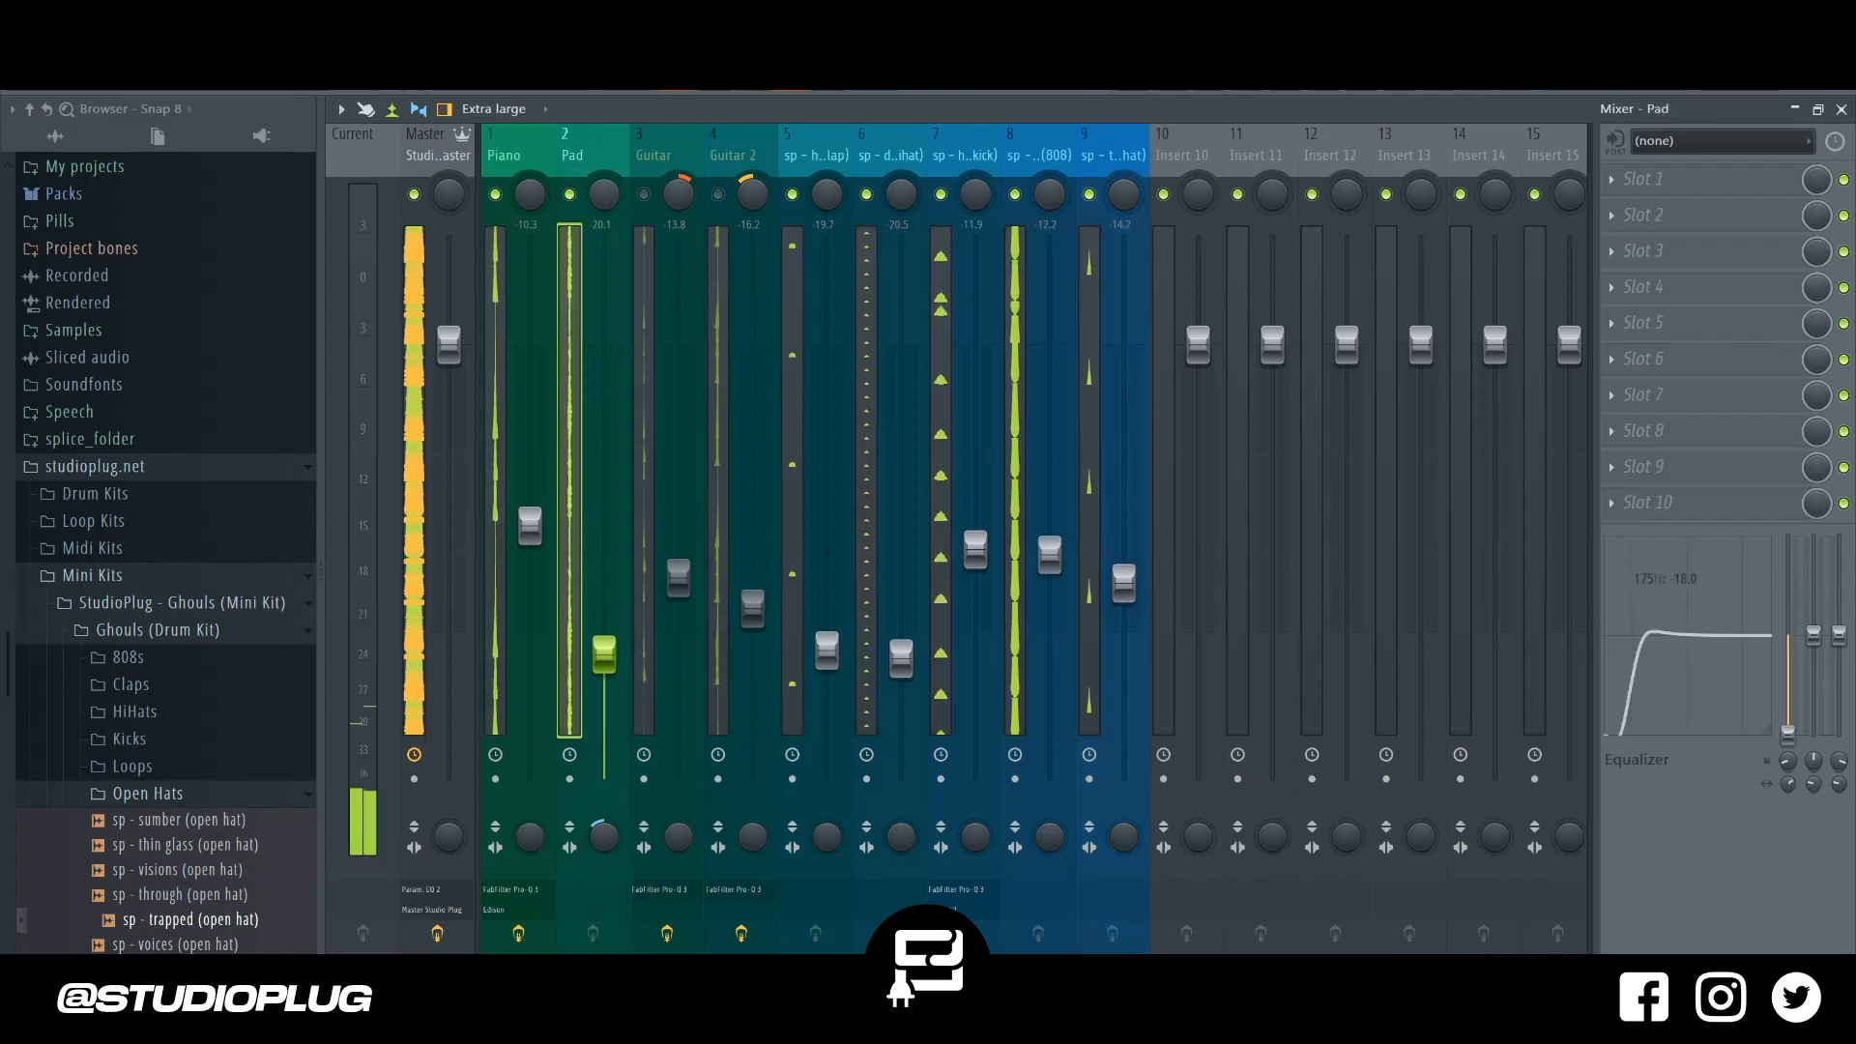
left_click(893, 158)
Solo the original Piano instrument channel and open its chords in the piano roll.
key("F6")
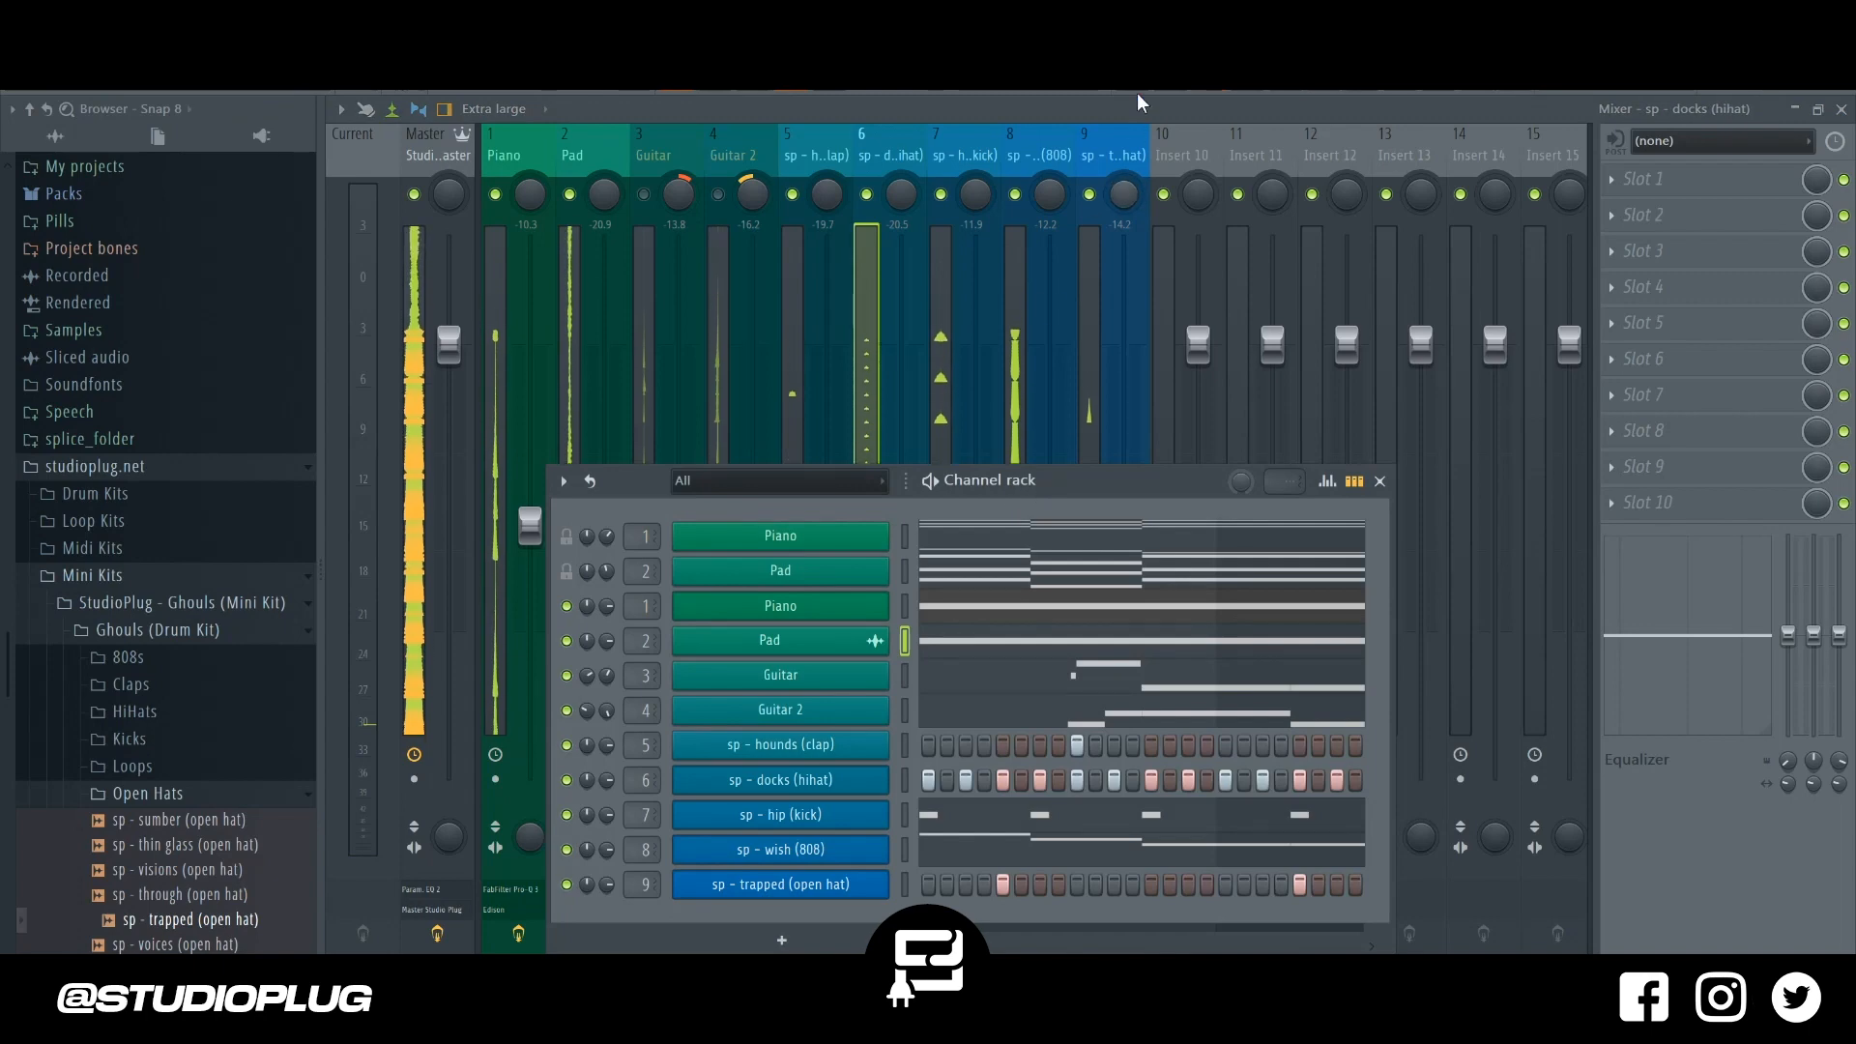
key("F5")
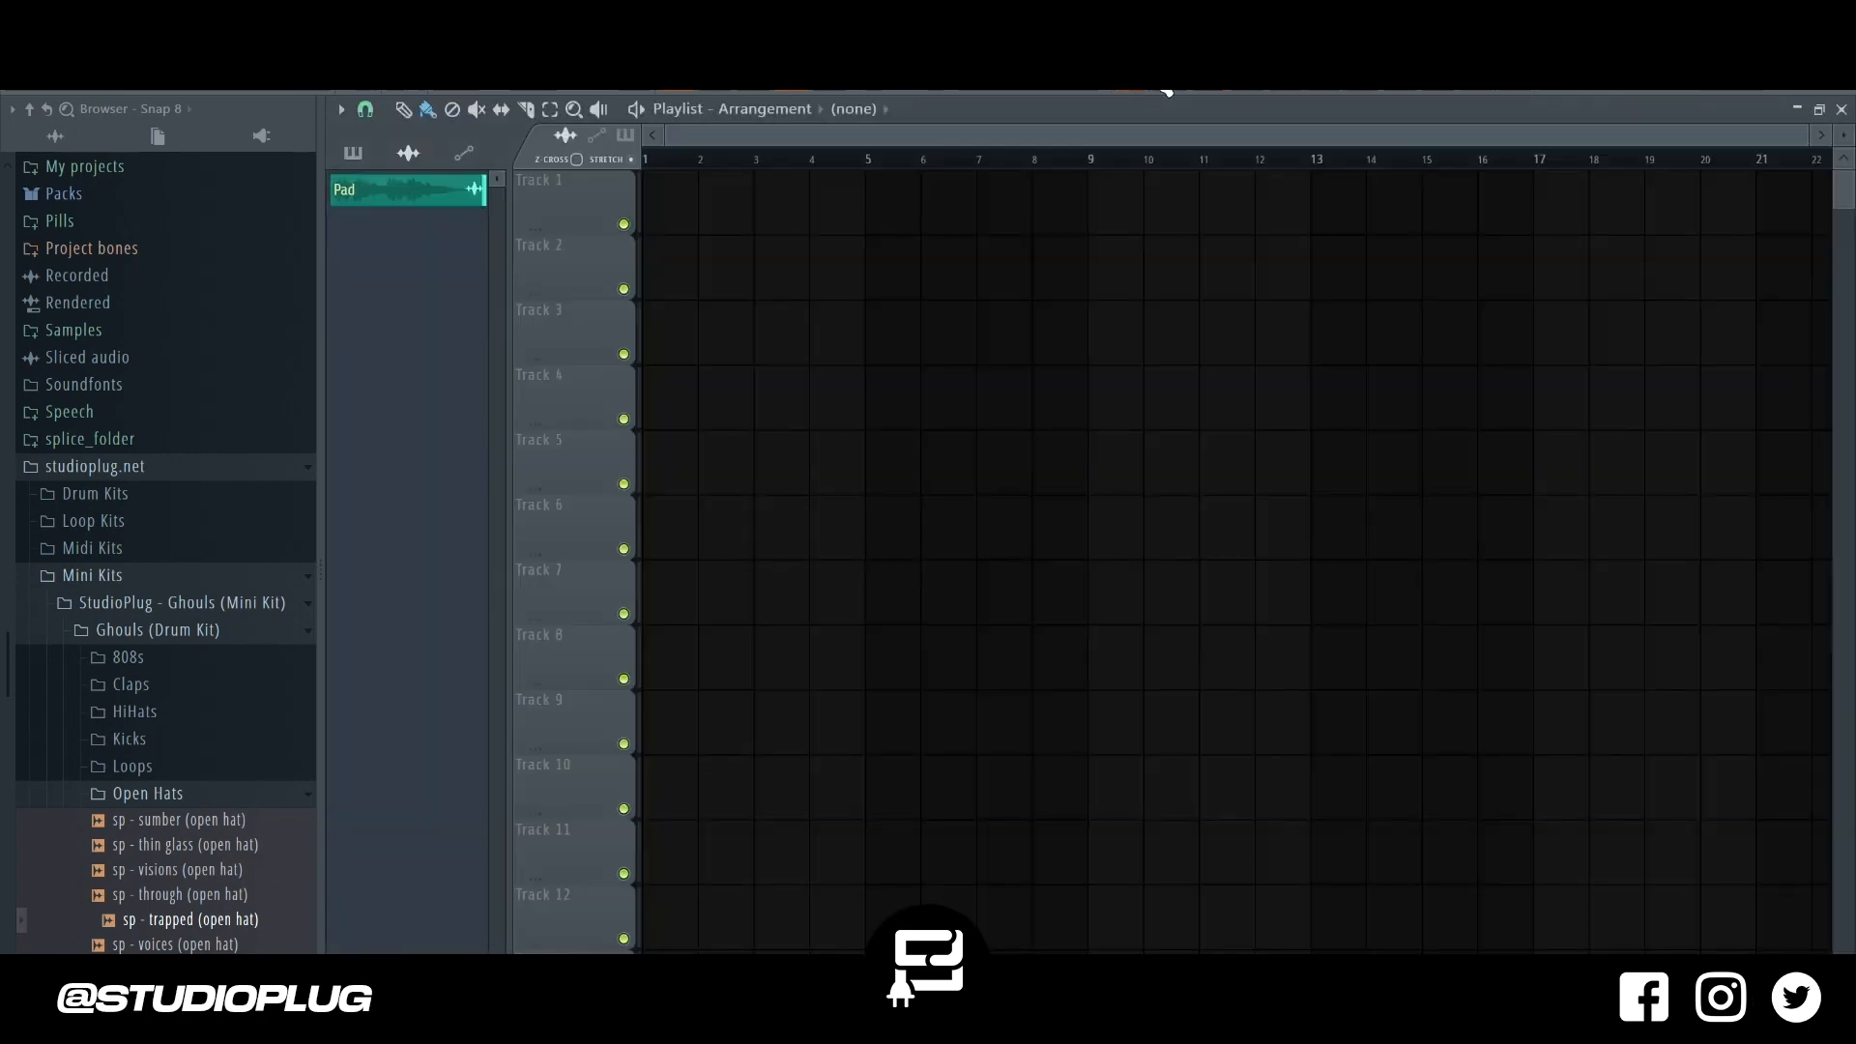
key("F6")
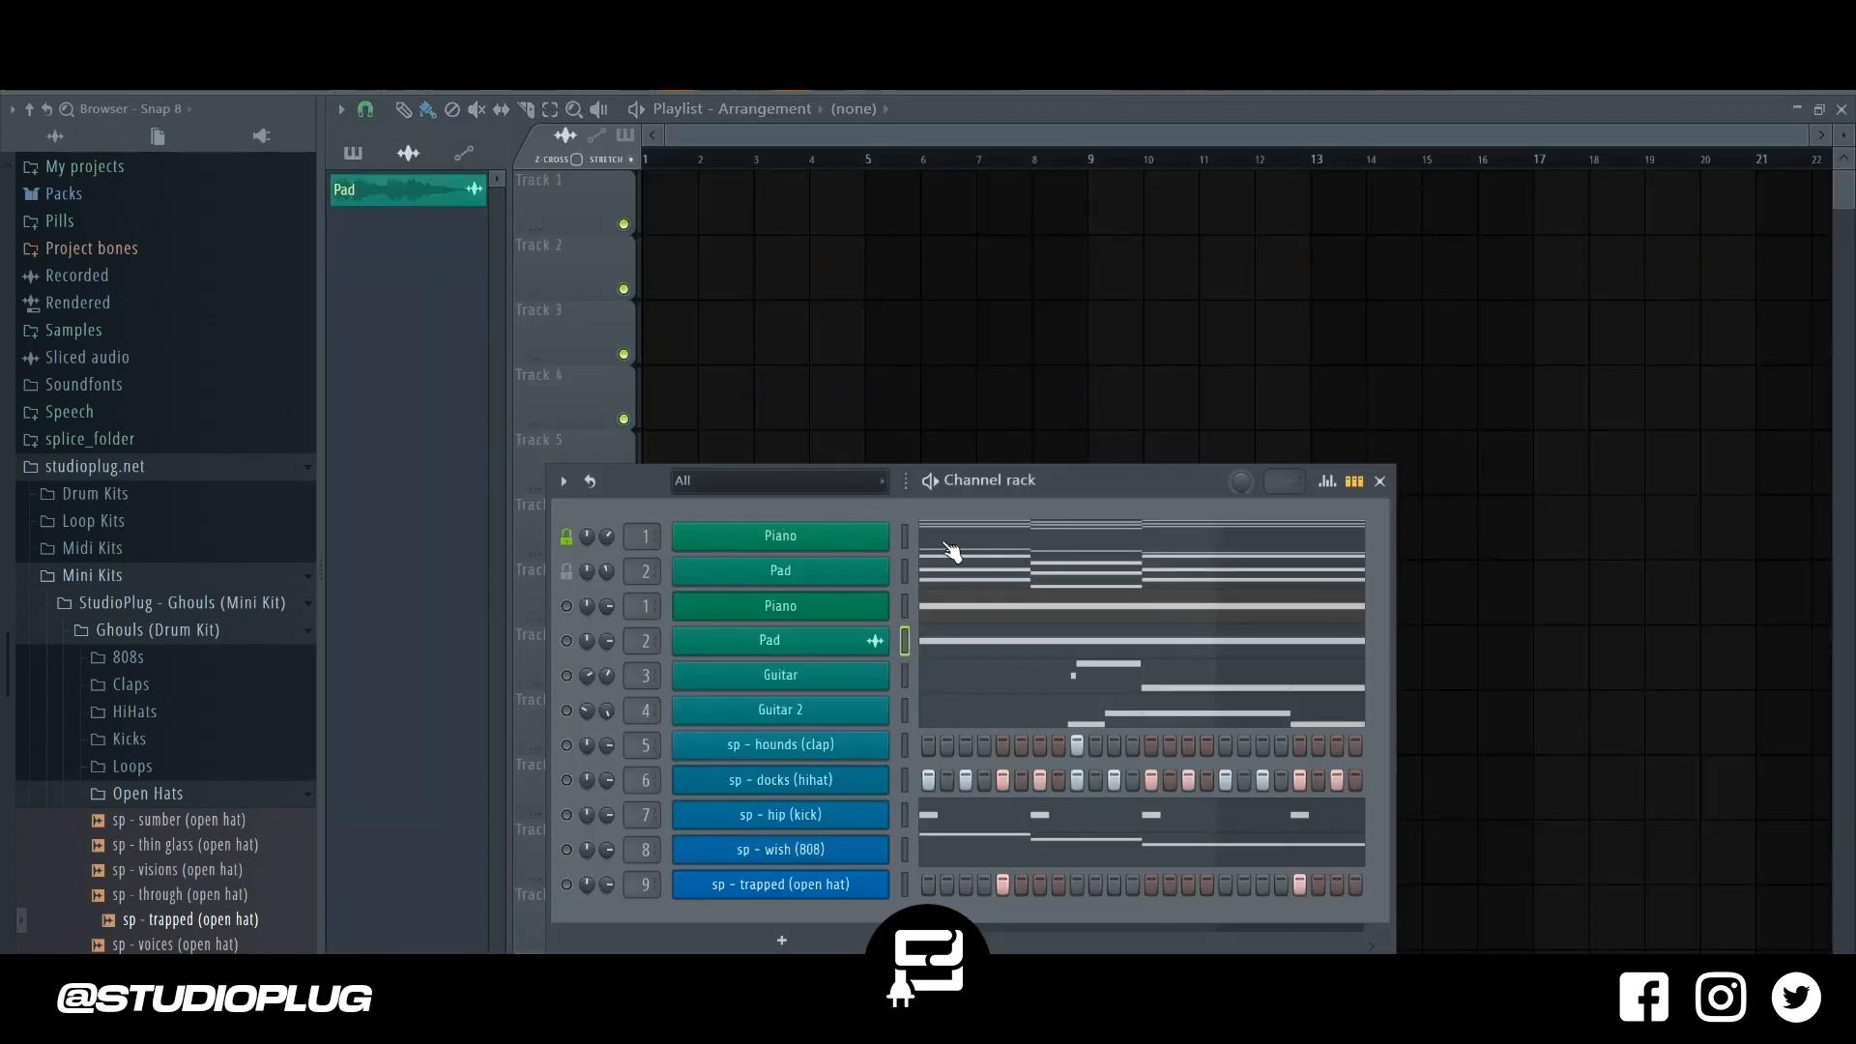
left_click(952, 551)
scroll(846, 608, "down", 3)
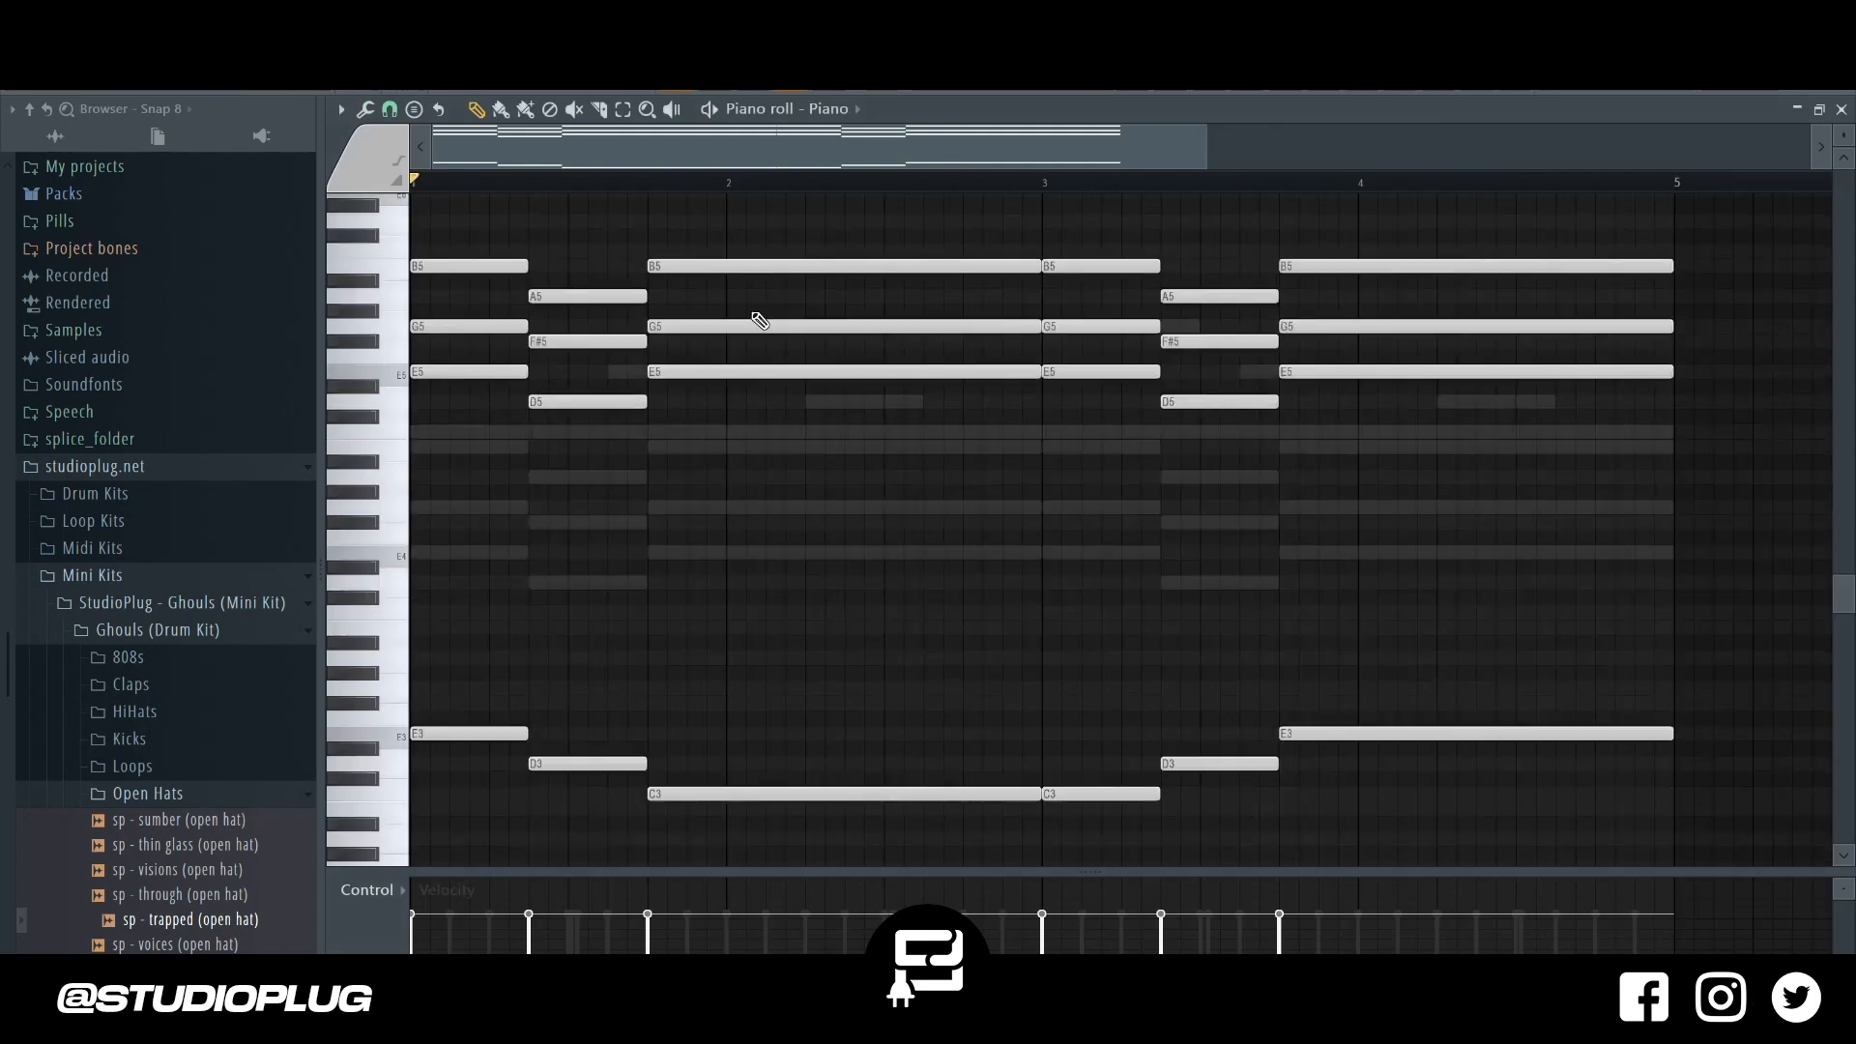
scroll(753, 315, "up", 3)
Record a high piano melody between G6 and D7 over the existing chords.
key("space")
key("space")
key("F6")
key("F6")
scroll(986, 236, "up", 1)
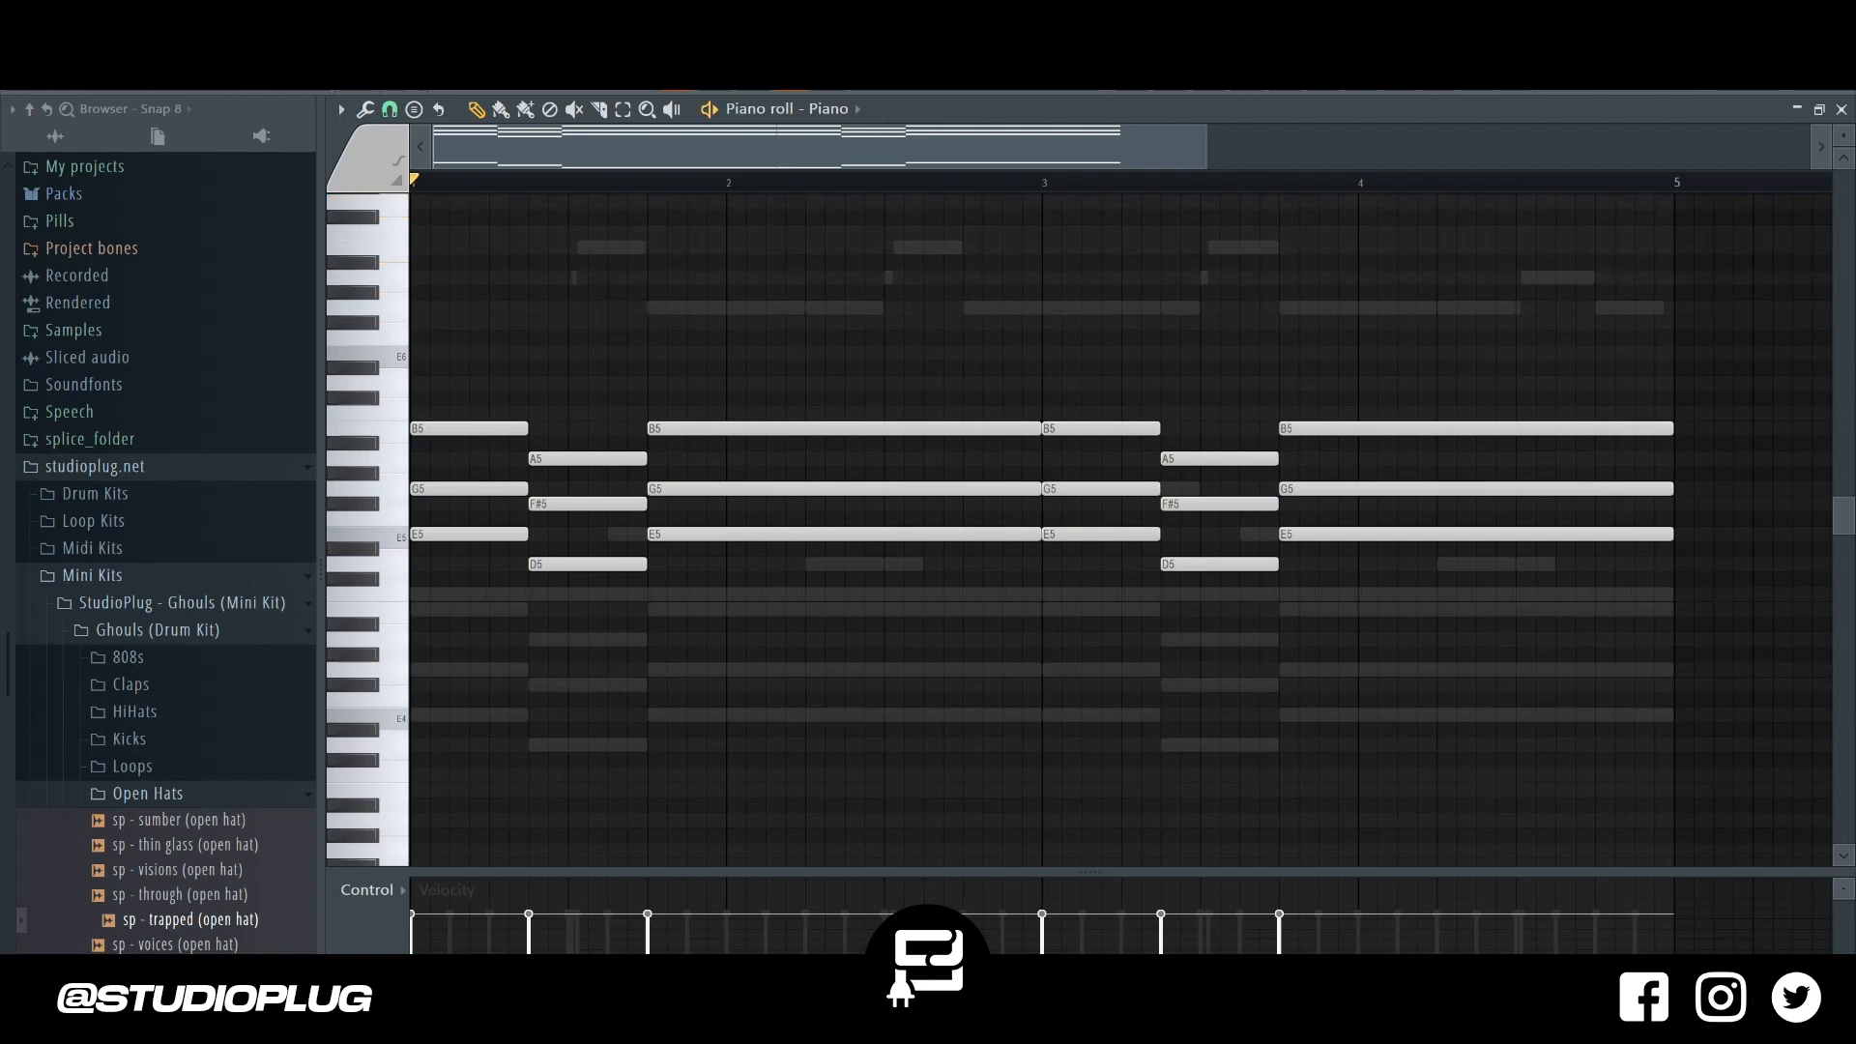
key("space")
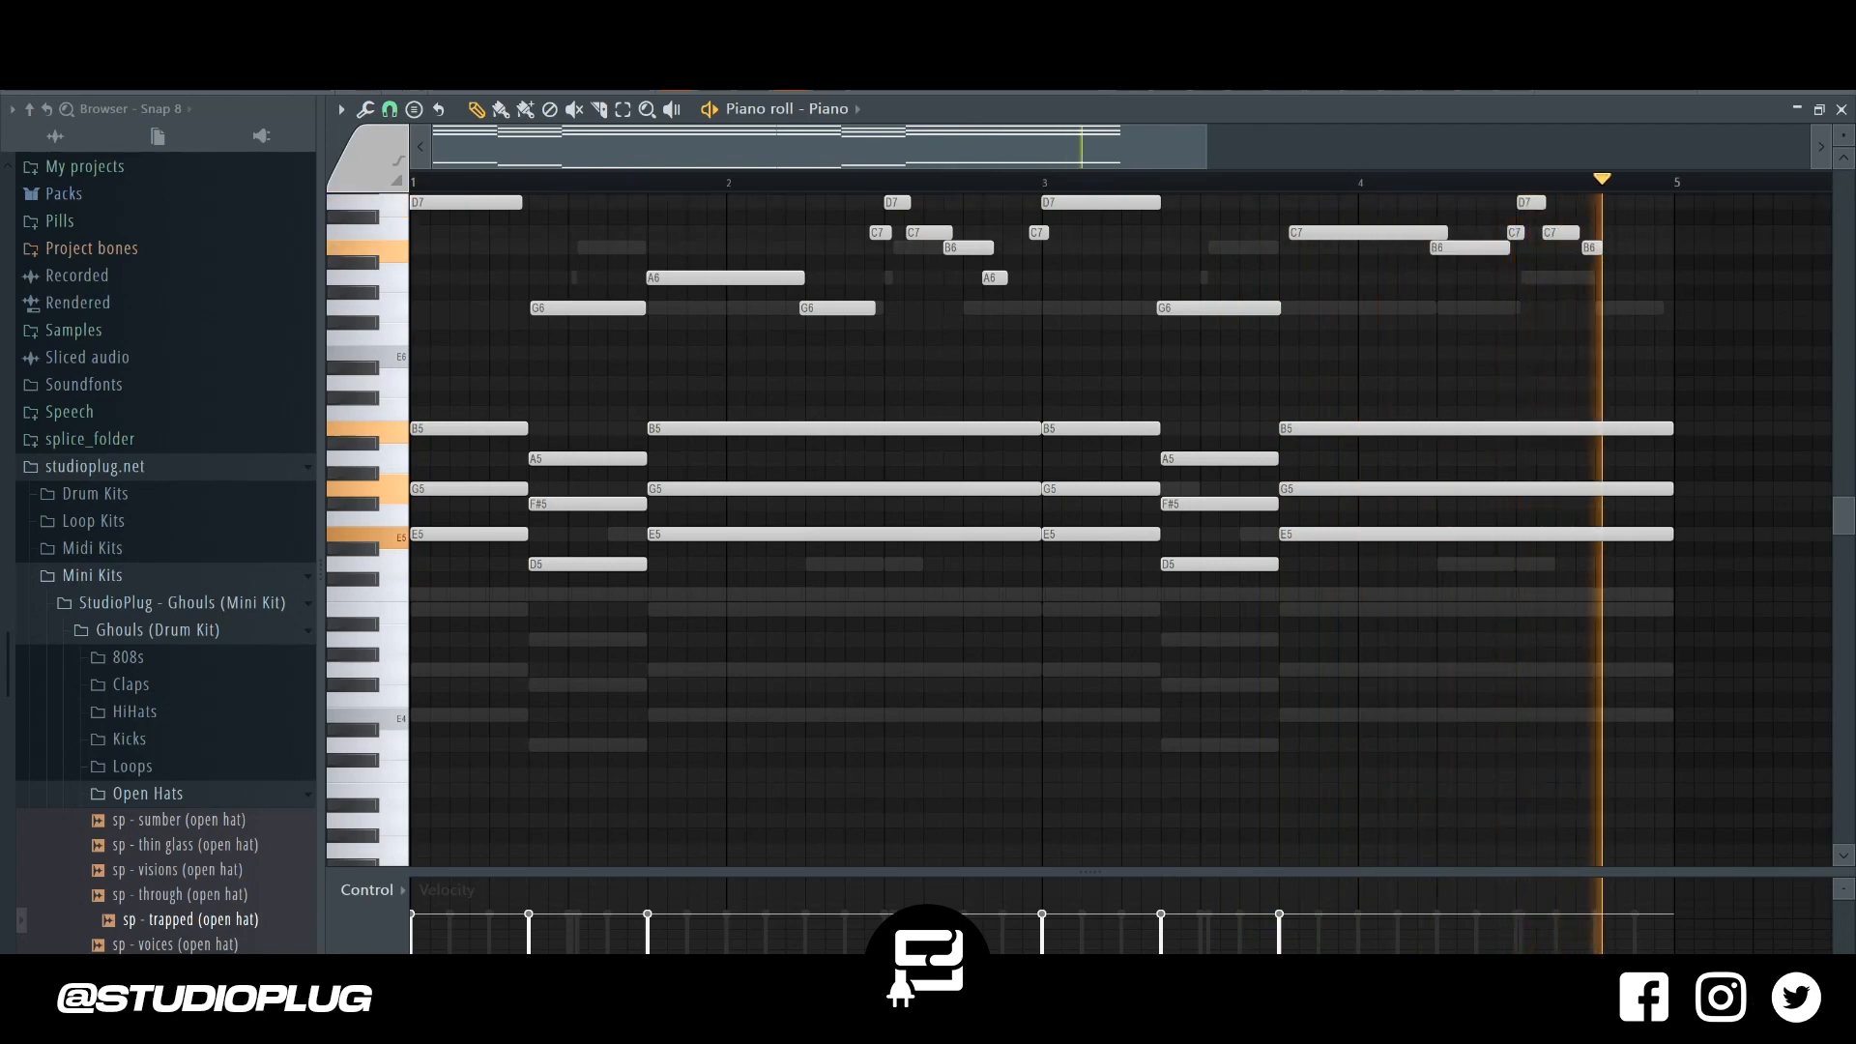
key("space")
Delete the recorded melody notes in bars 3 and 4, leaving the chords in place.
scroll(1041, 447, "down", 2)
left_click_drag(1061, 224, 1653, 375)
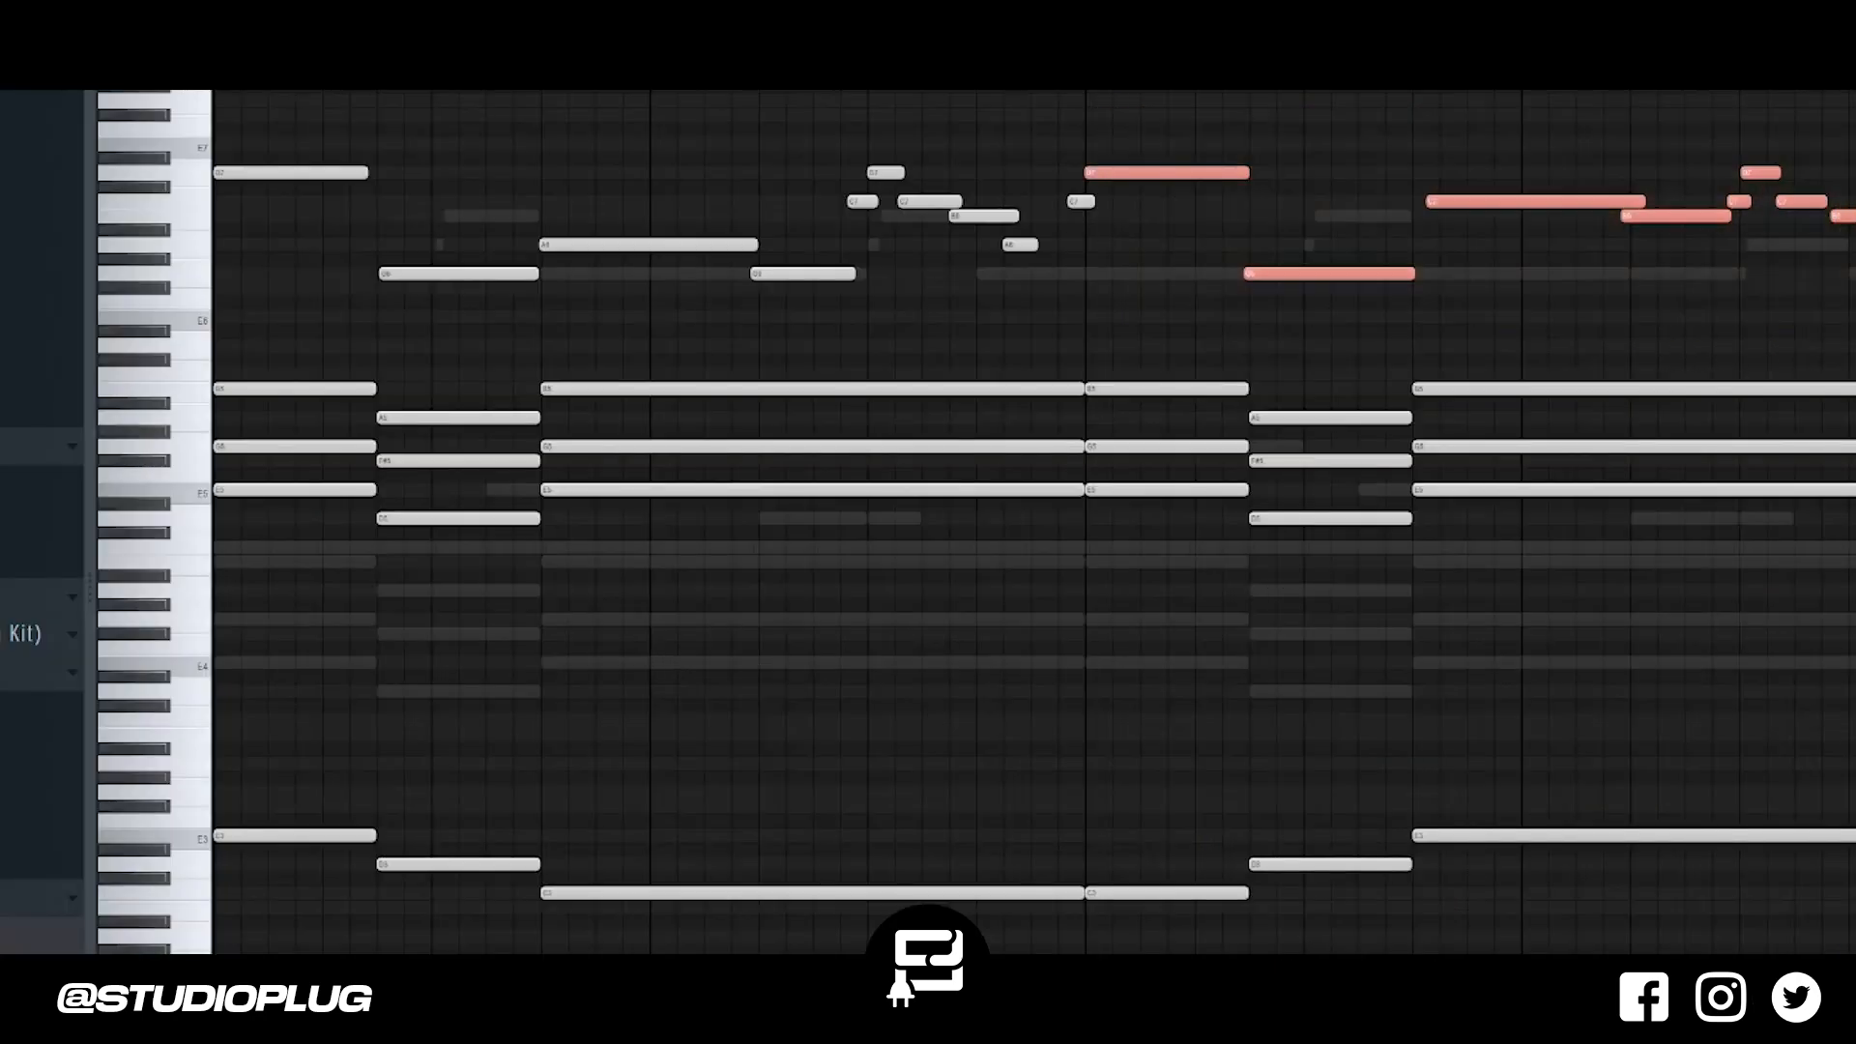
key("Delete")
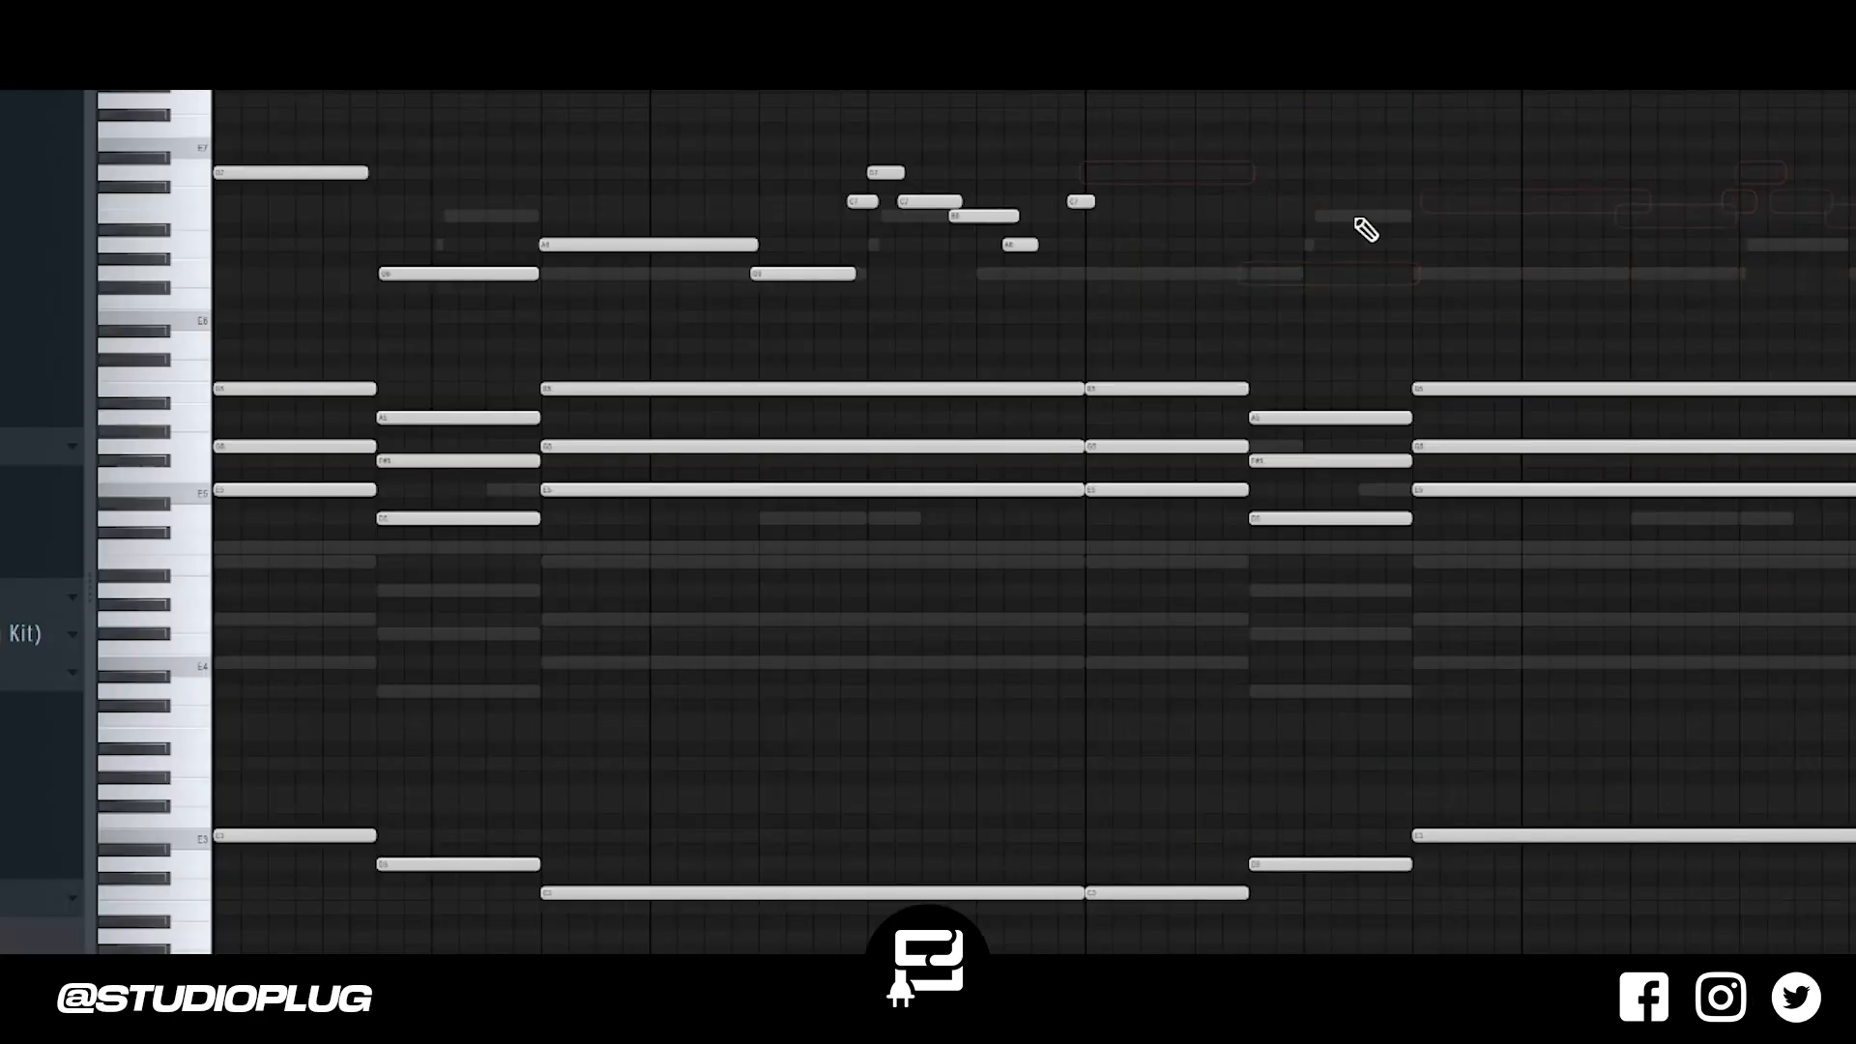
Quantize the remaining recorded melody notes in the first two bars to the grid.
left_click_drag(1172, 96, 217, 387)
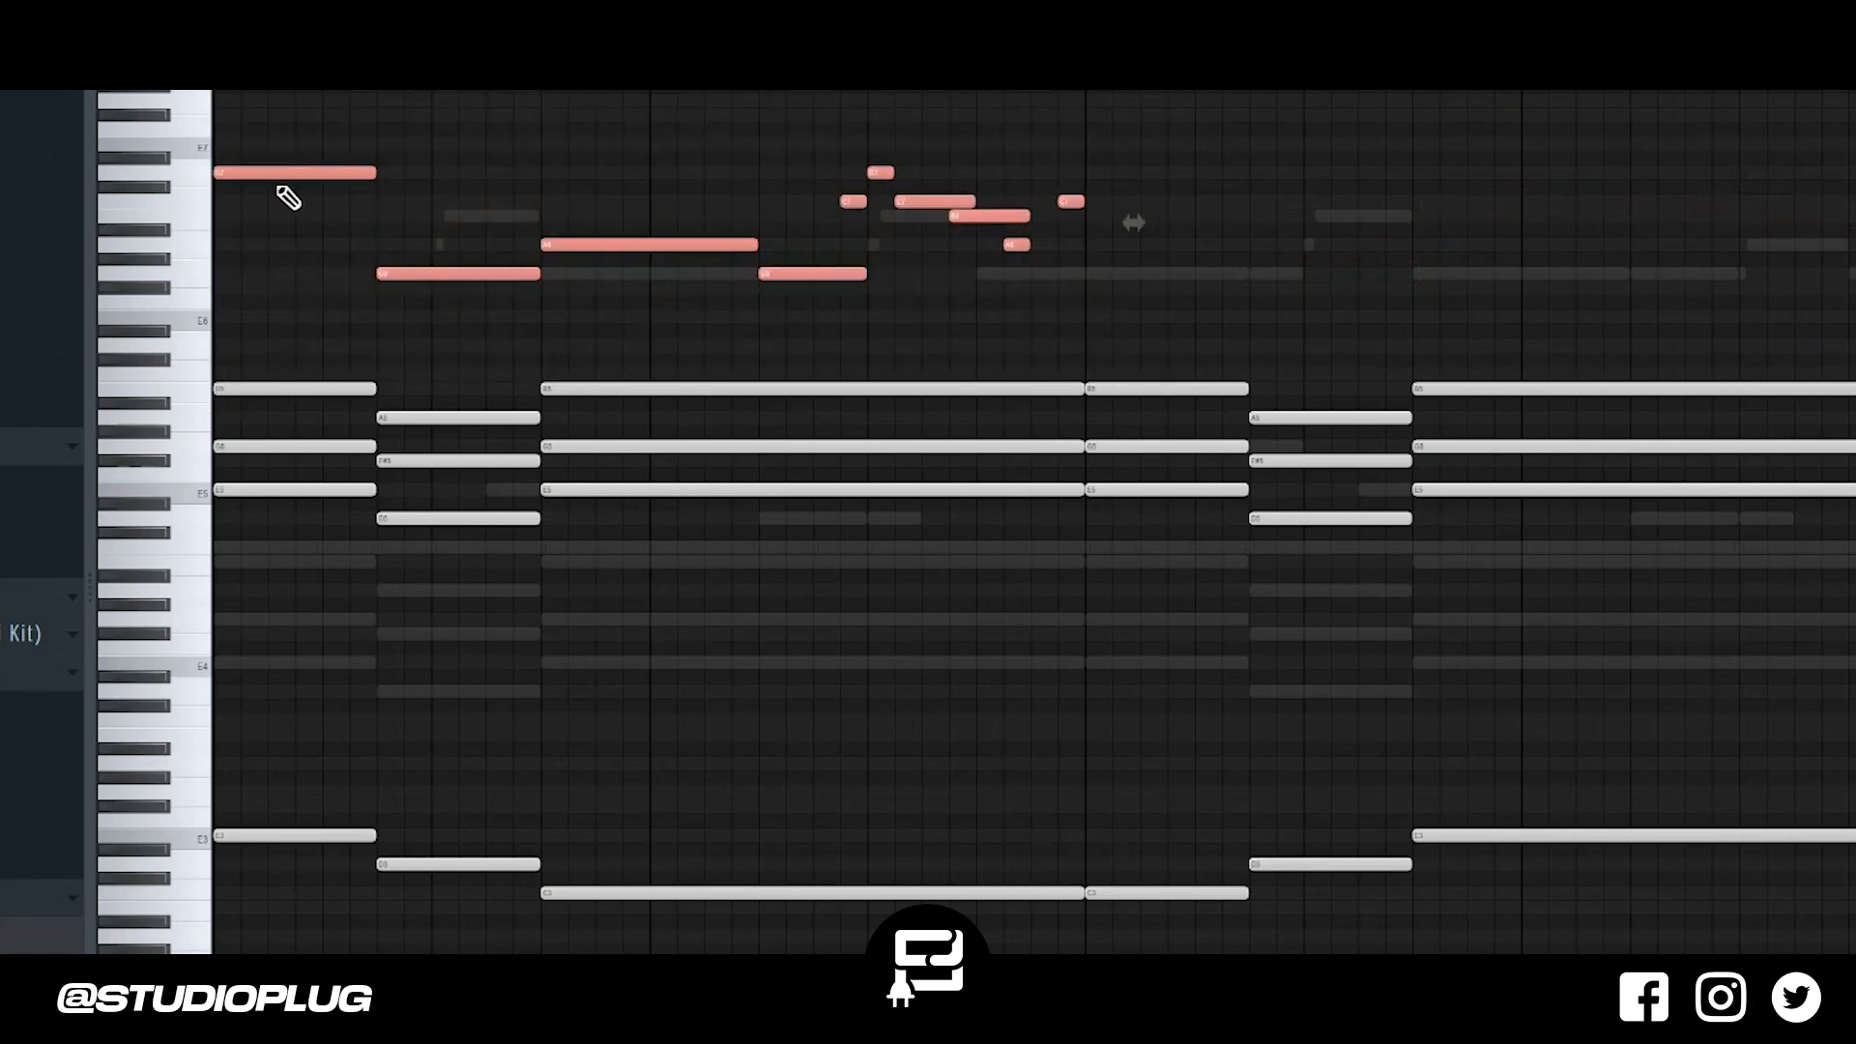
left_click(391, 112)
left_click(503, 187)
key("space")
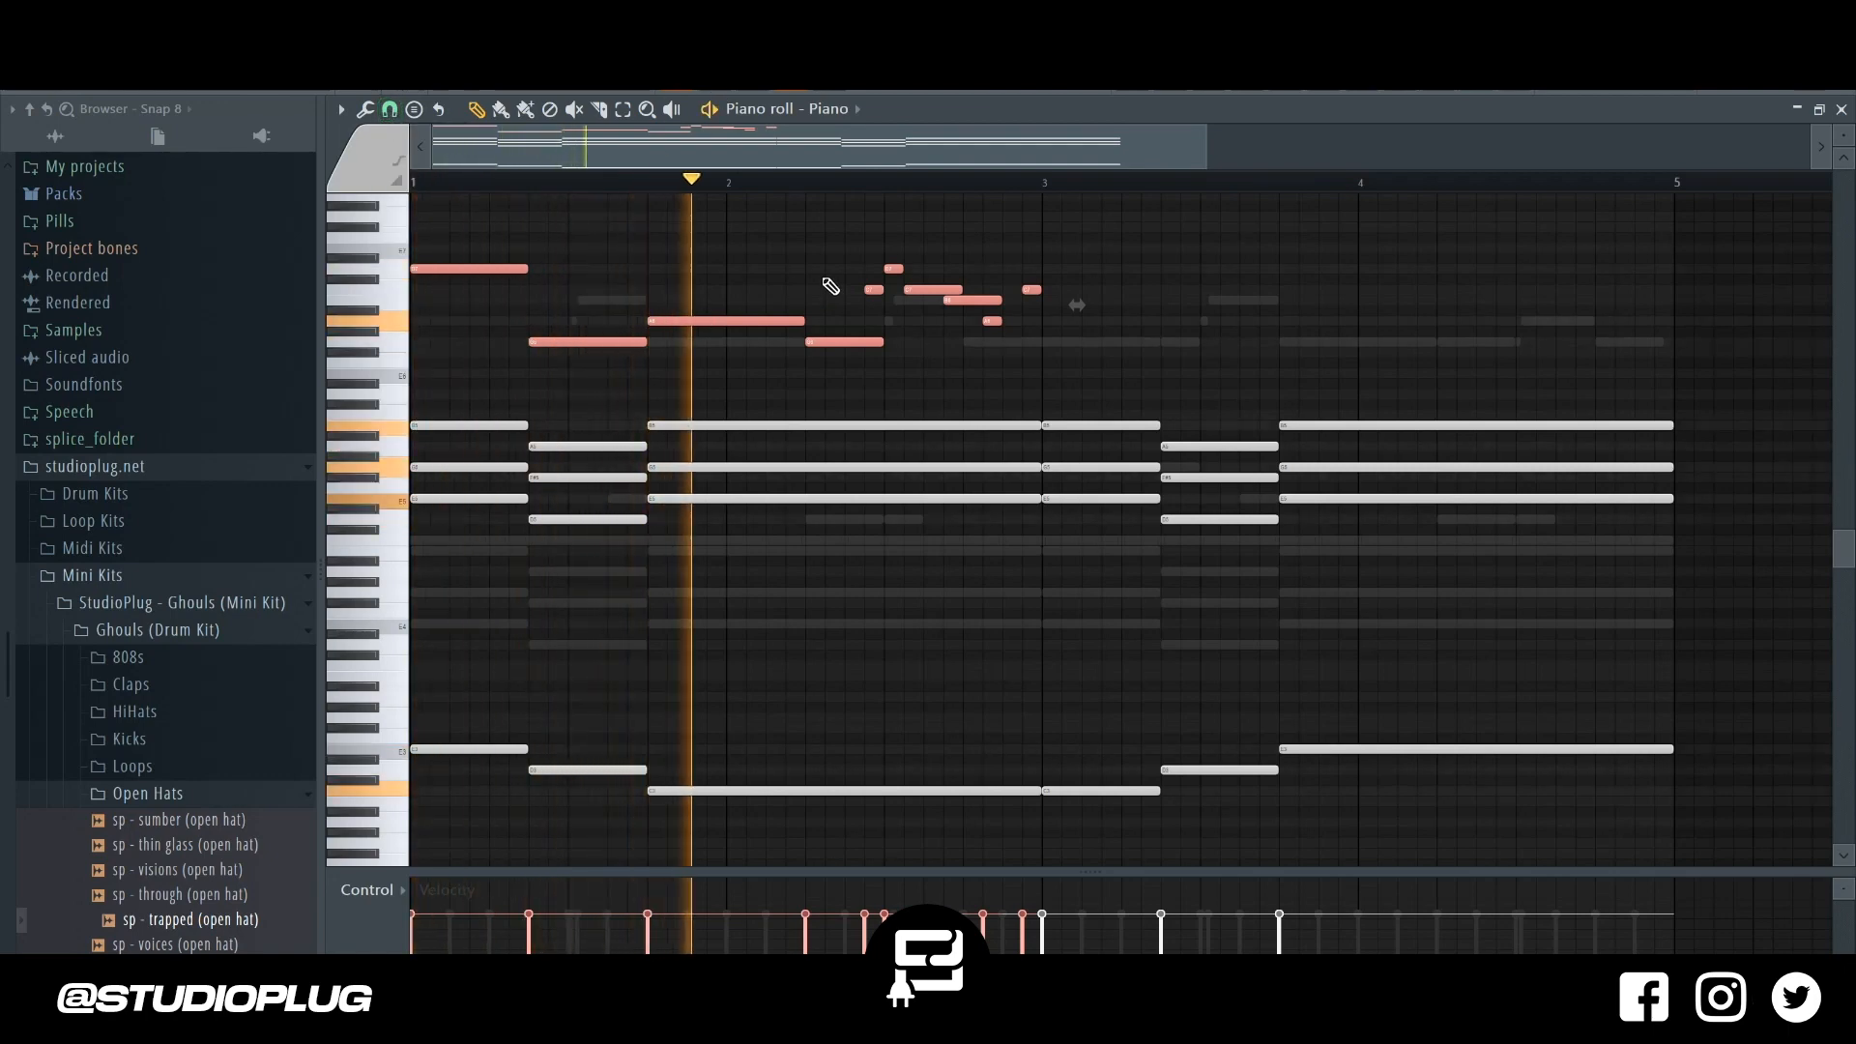
Clean up the quick melody run late in bar 2: shift the first C7 slightly later and shorten the longer C7 and B6 notes.
left_click(1111, 321)
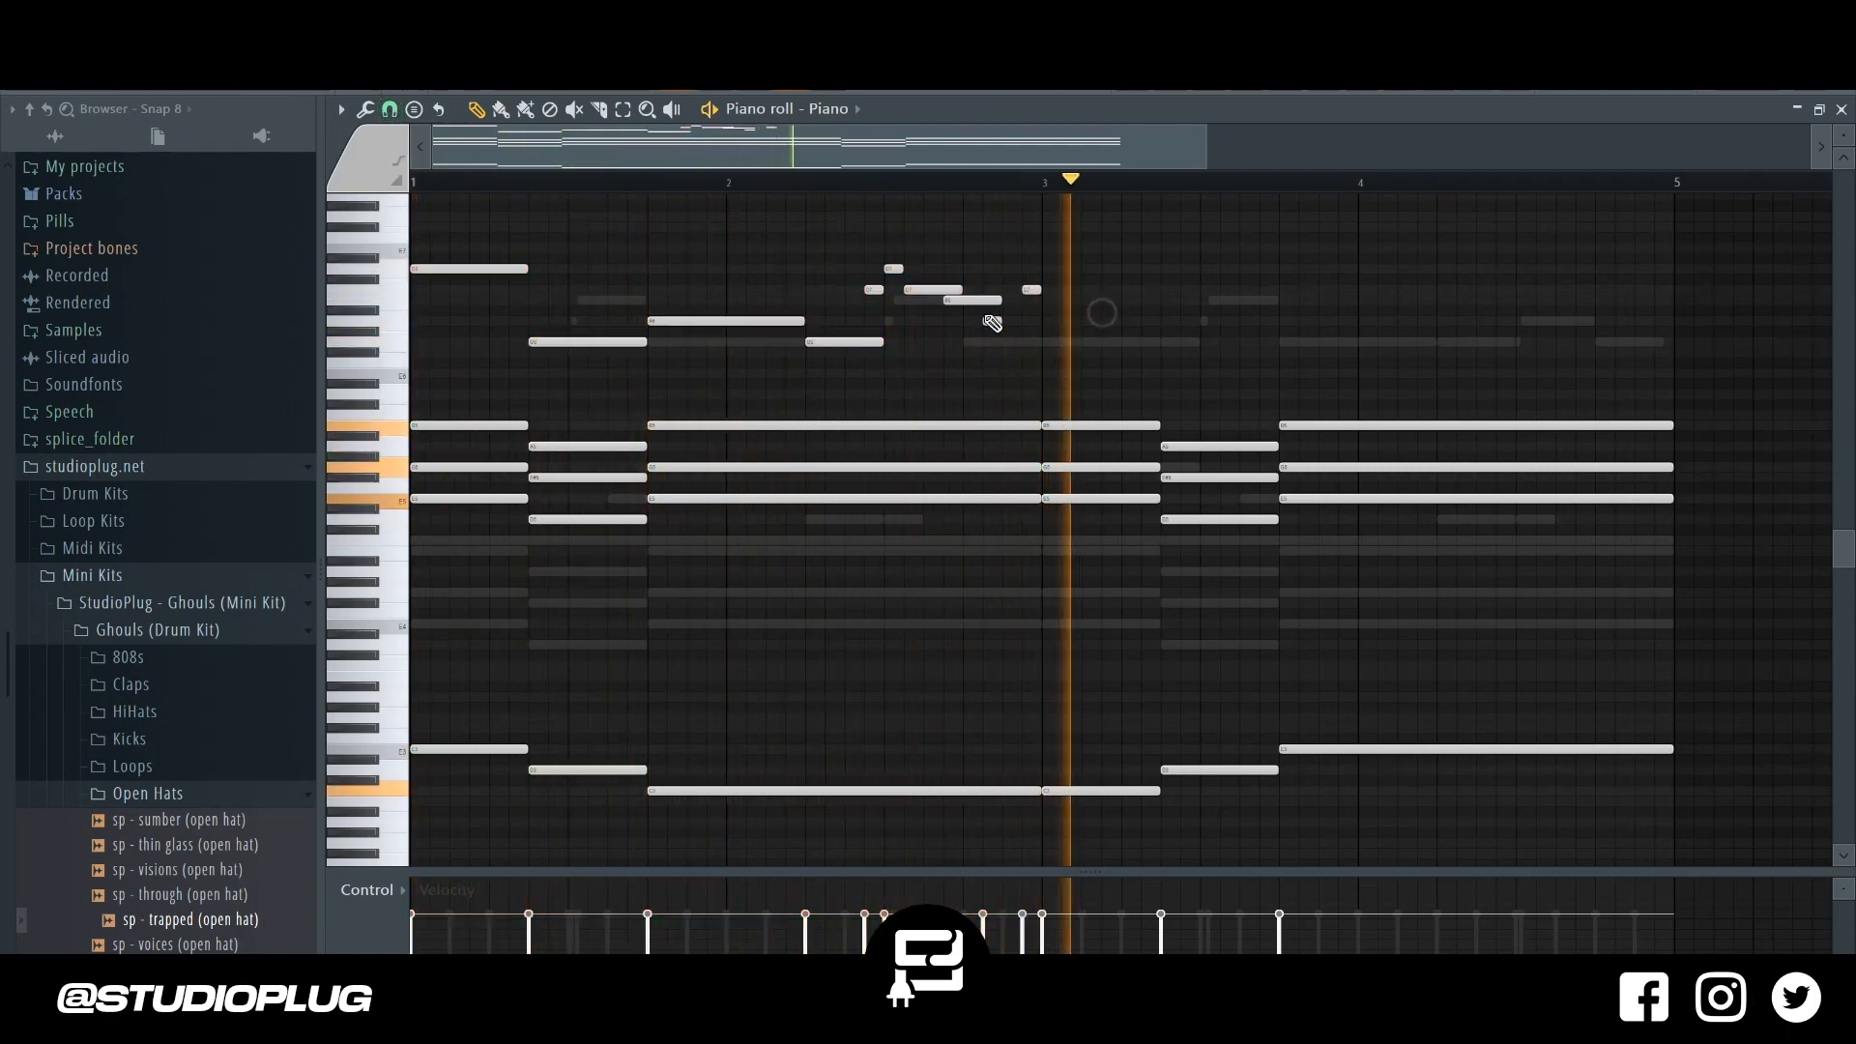
left_click_drag(948, 283, 927, 284)
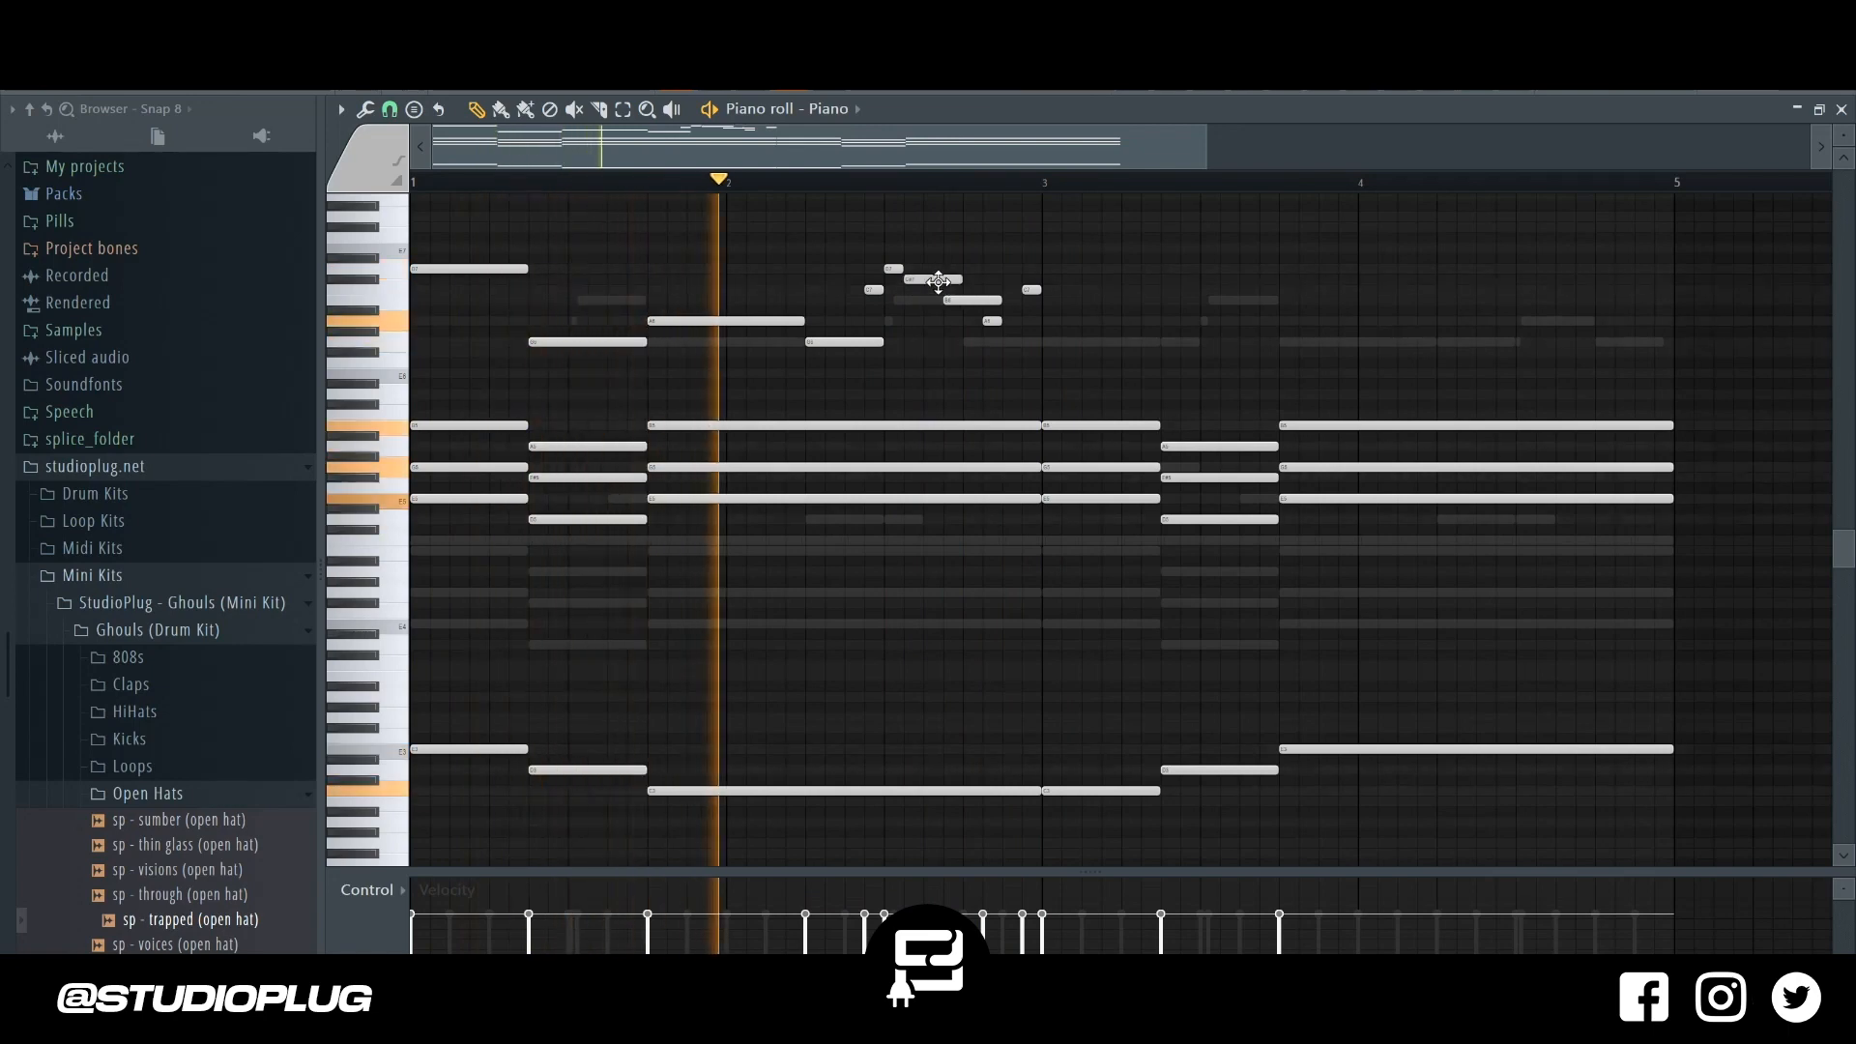
key("space")
key("space")
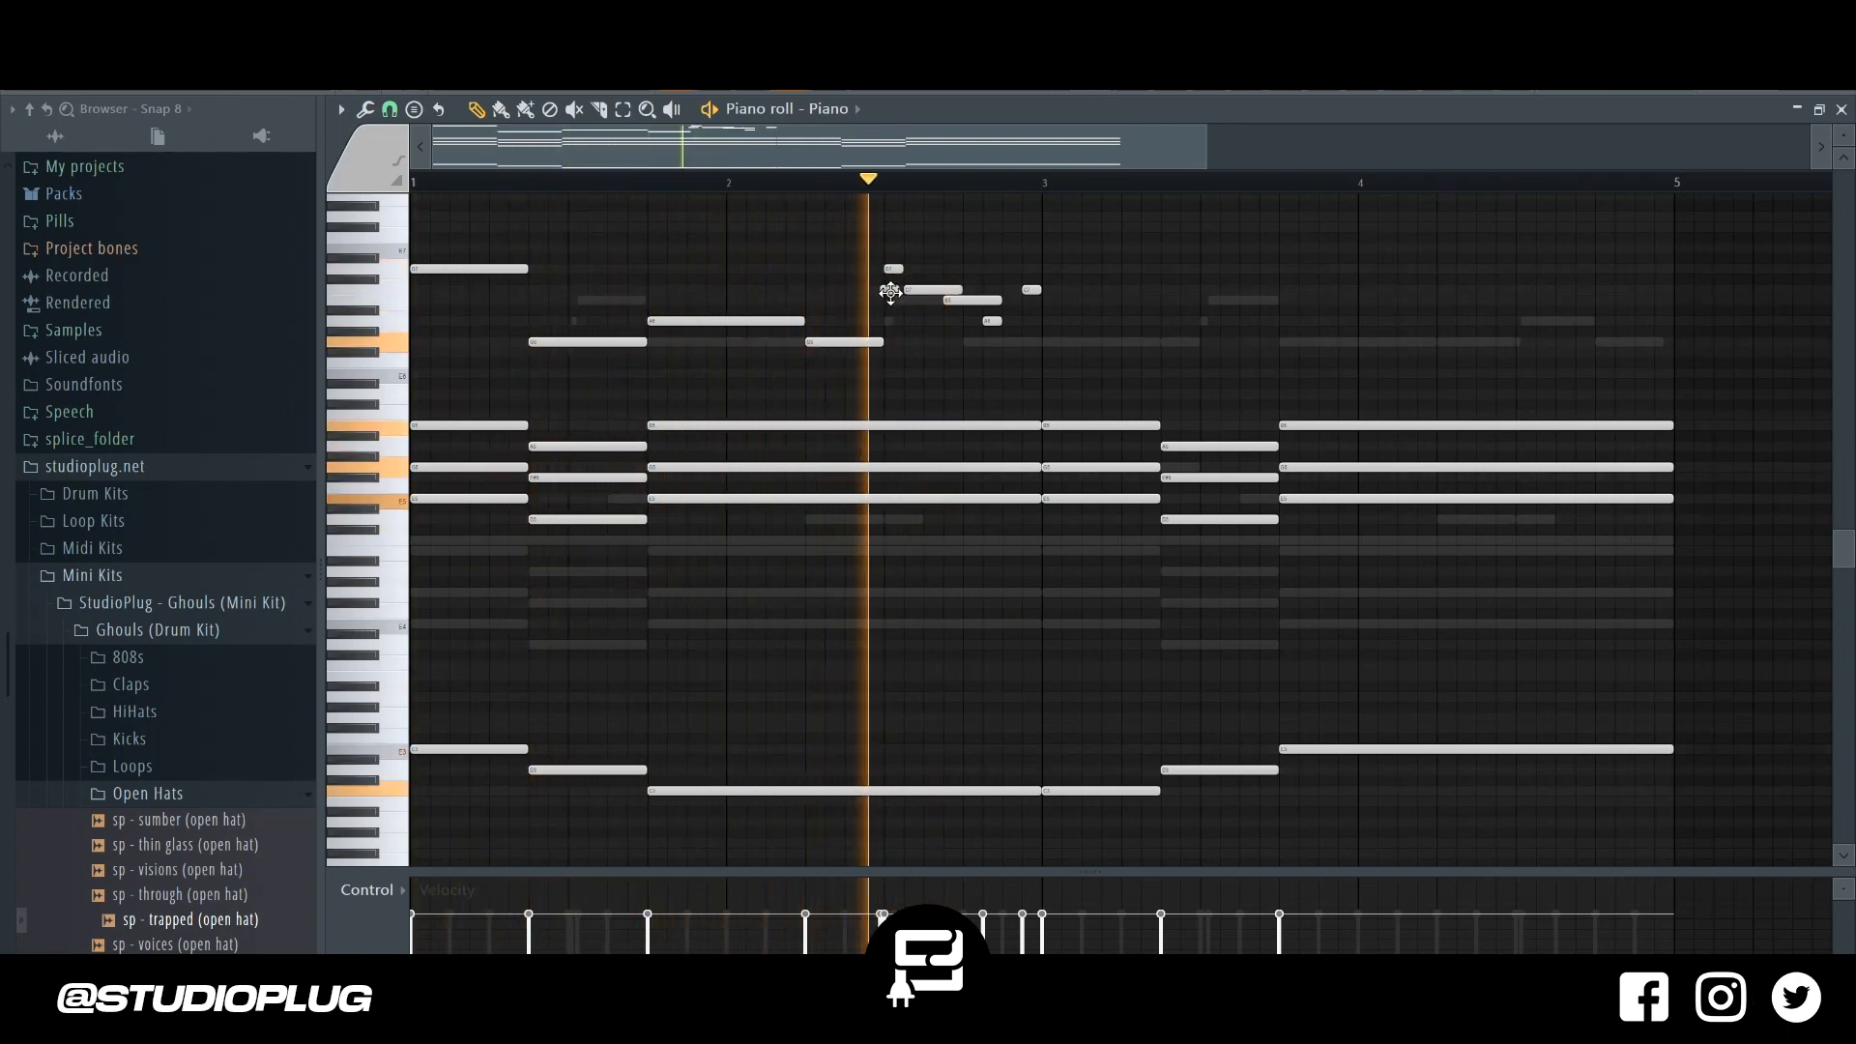
left_click_drag(920, 290, 941, 293)
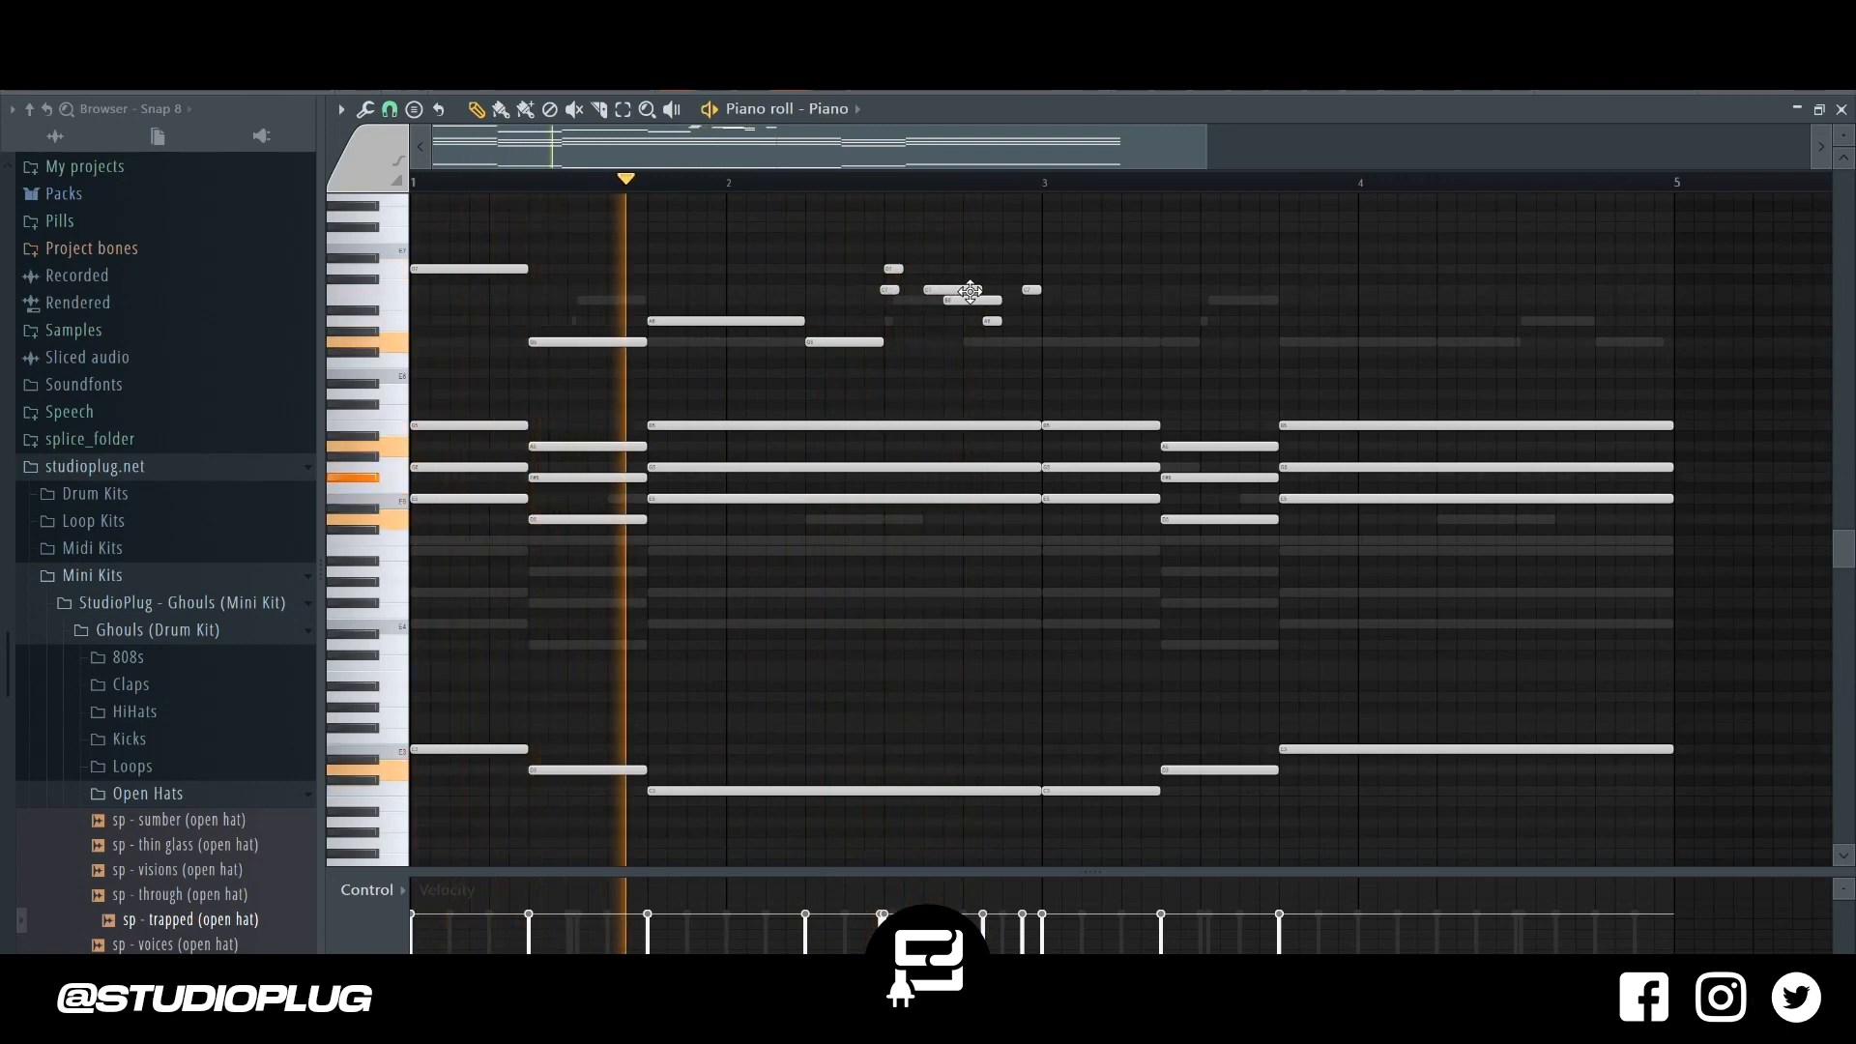
left_click_drag(959, 300, 978, 300)
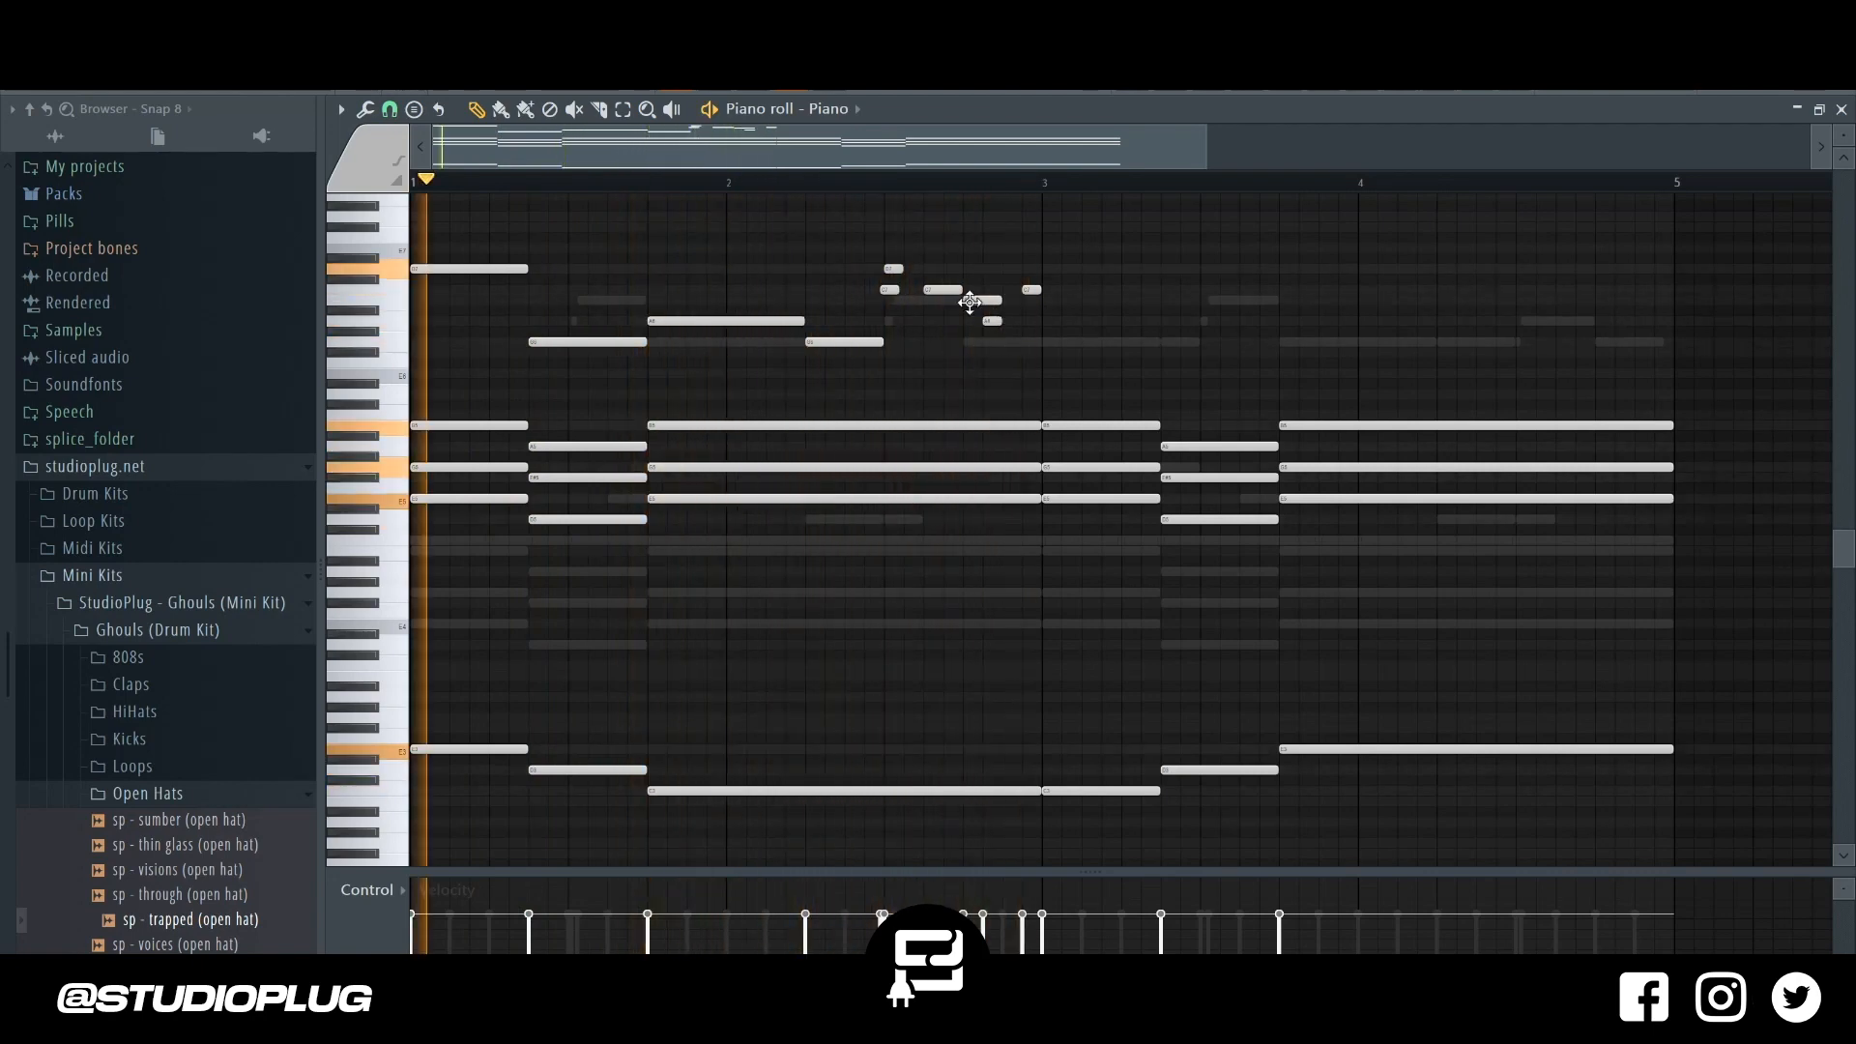
left_click_drag(947, 289, 927, 290)
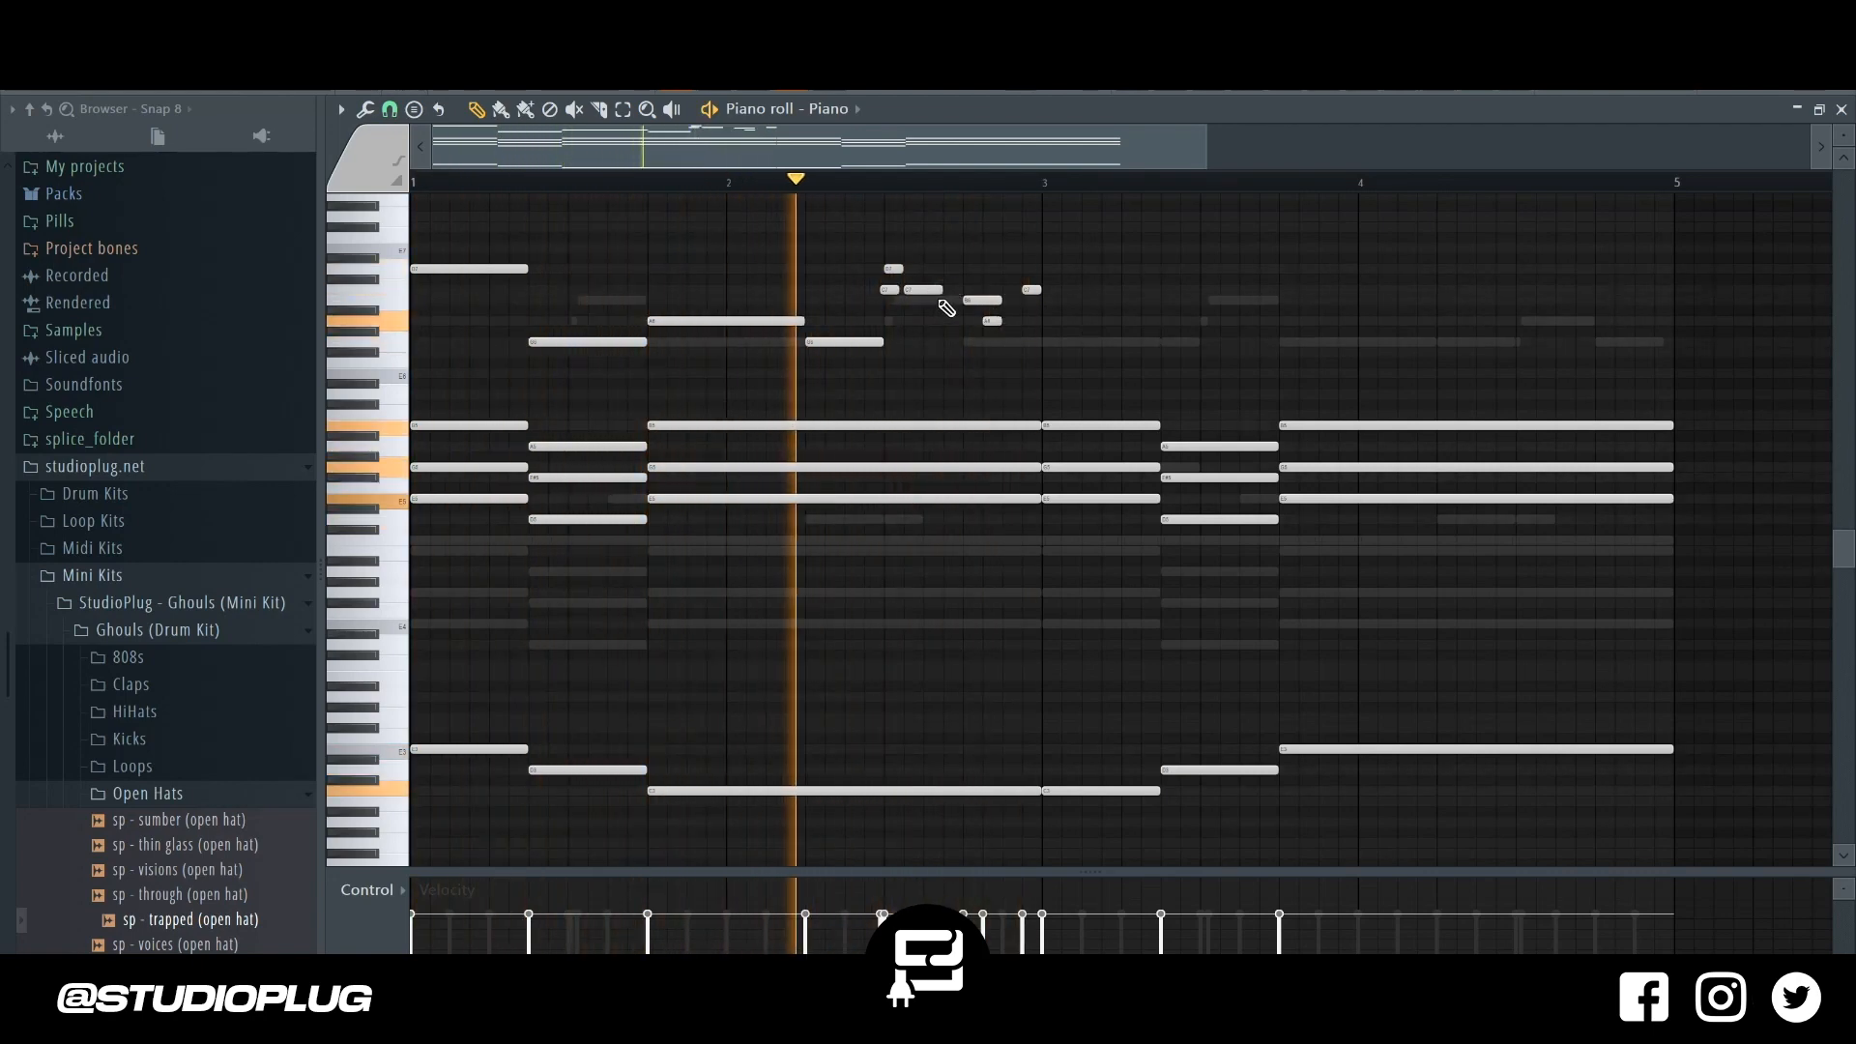
key("space")
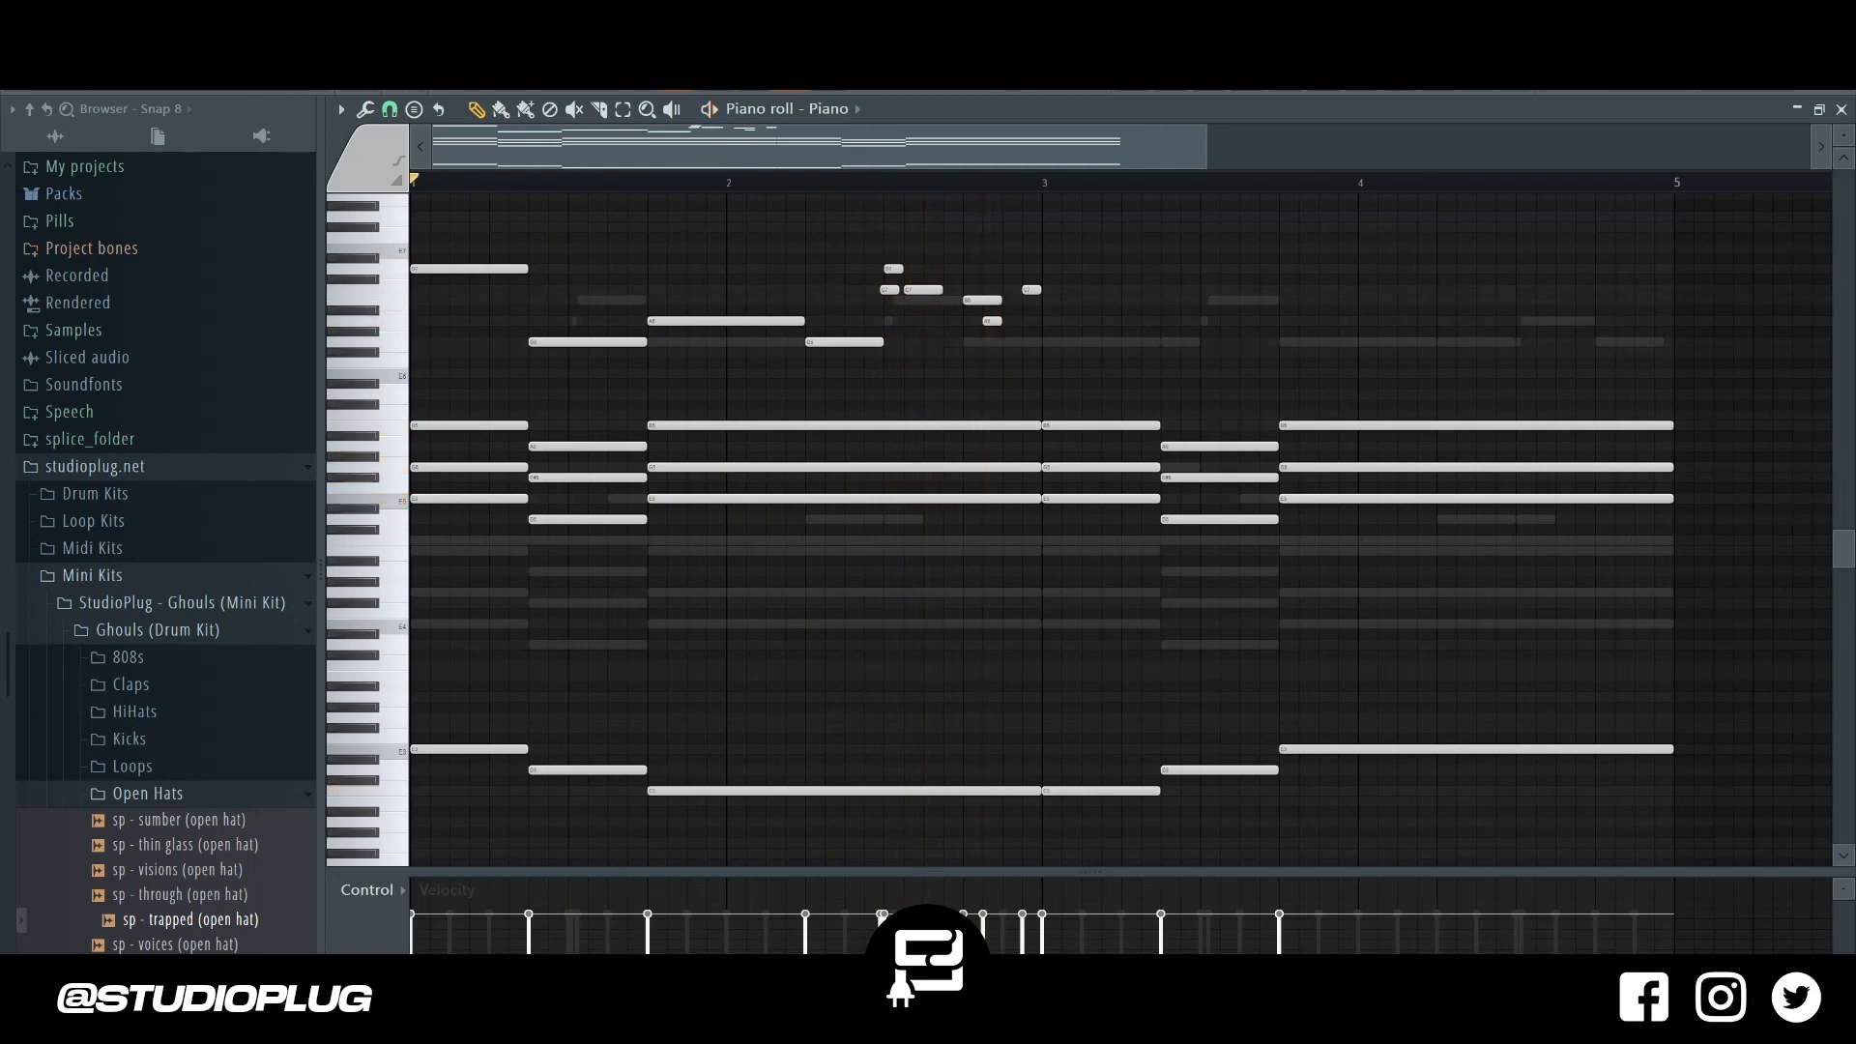
Bypass the master track's effects in the mixer and replay the piano part.
key("F9")
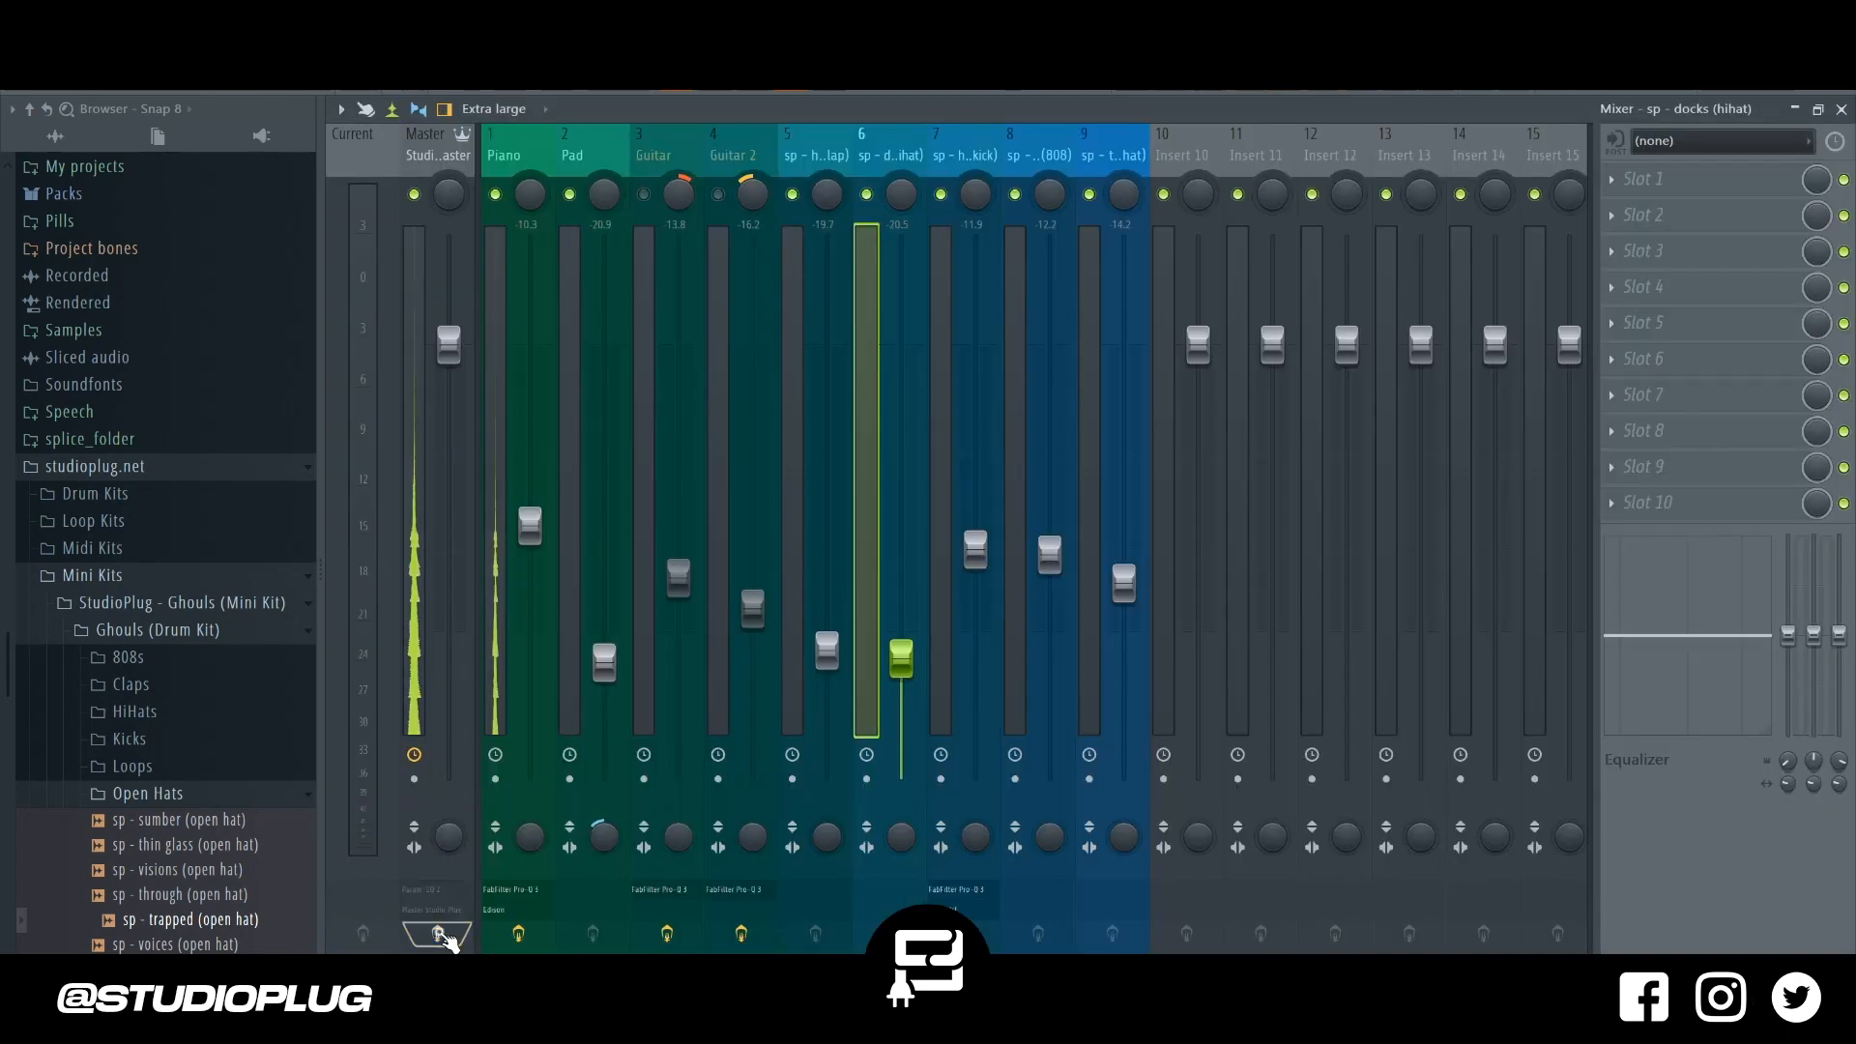
key("F6")
key("space")
key("F6")
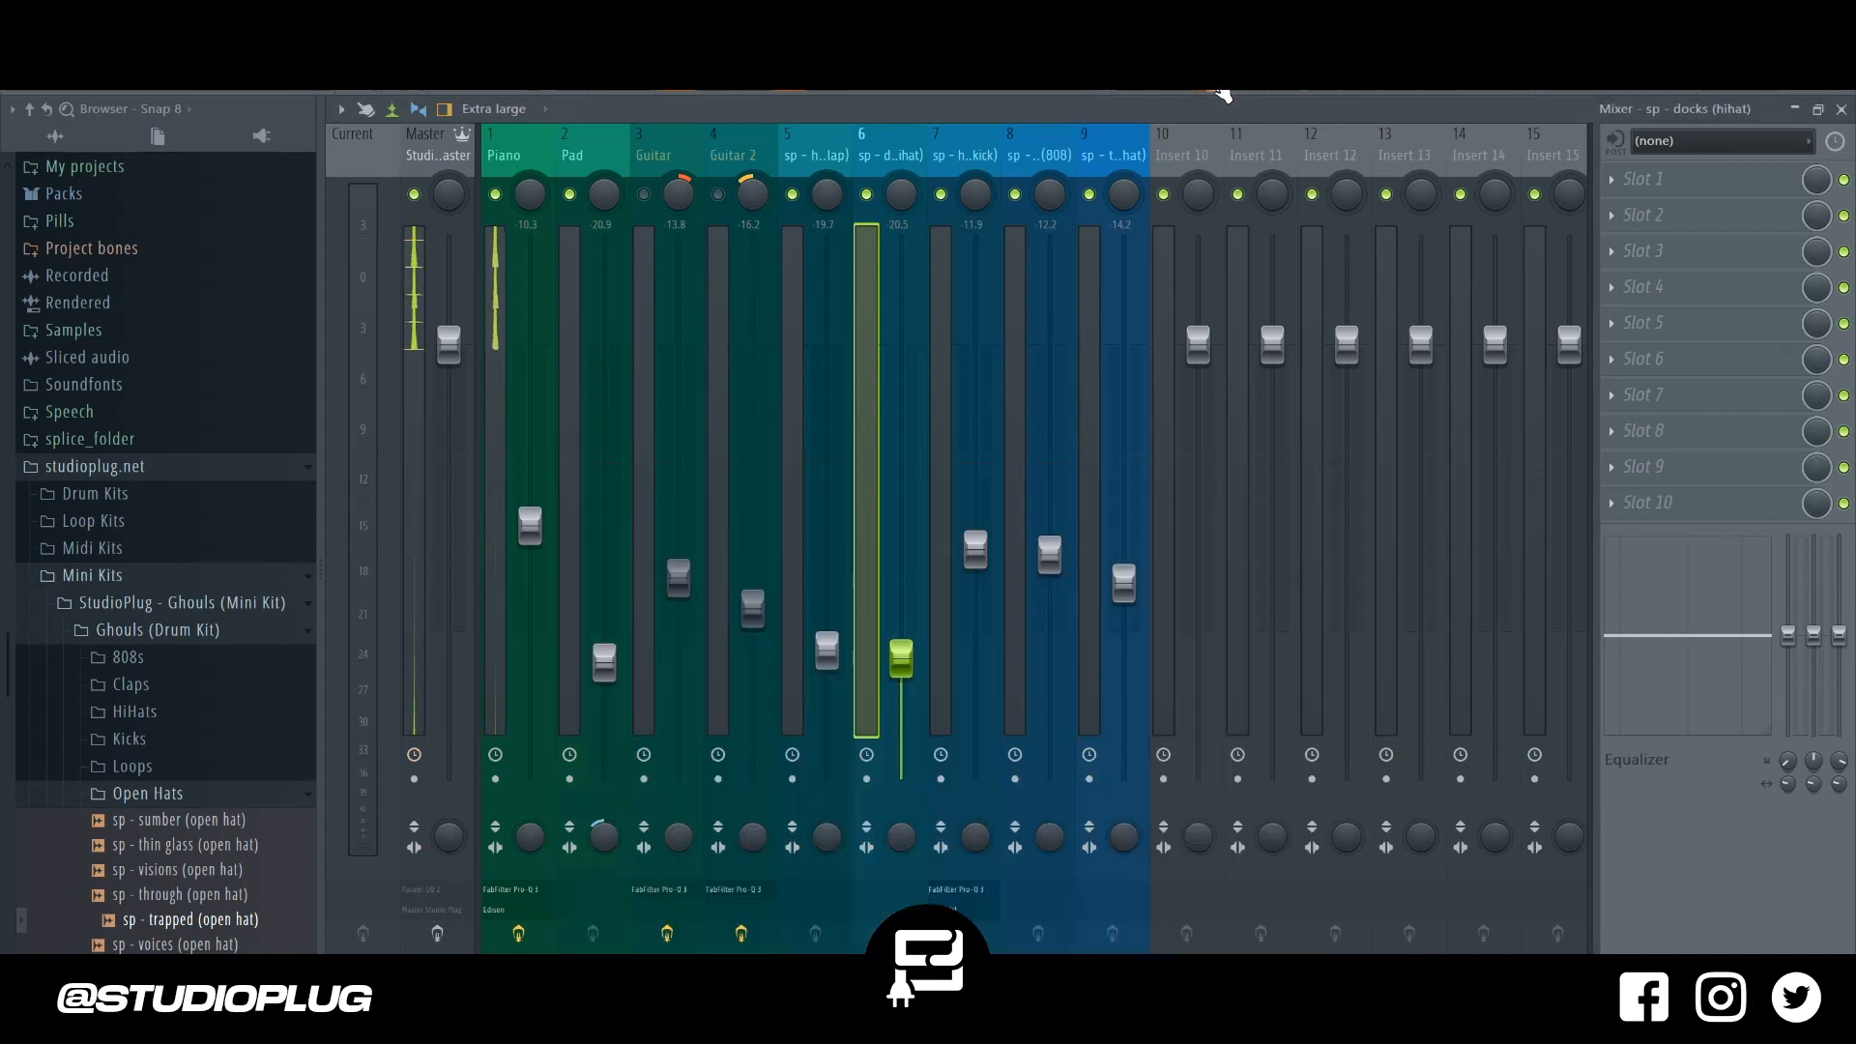
key("F6")
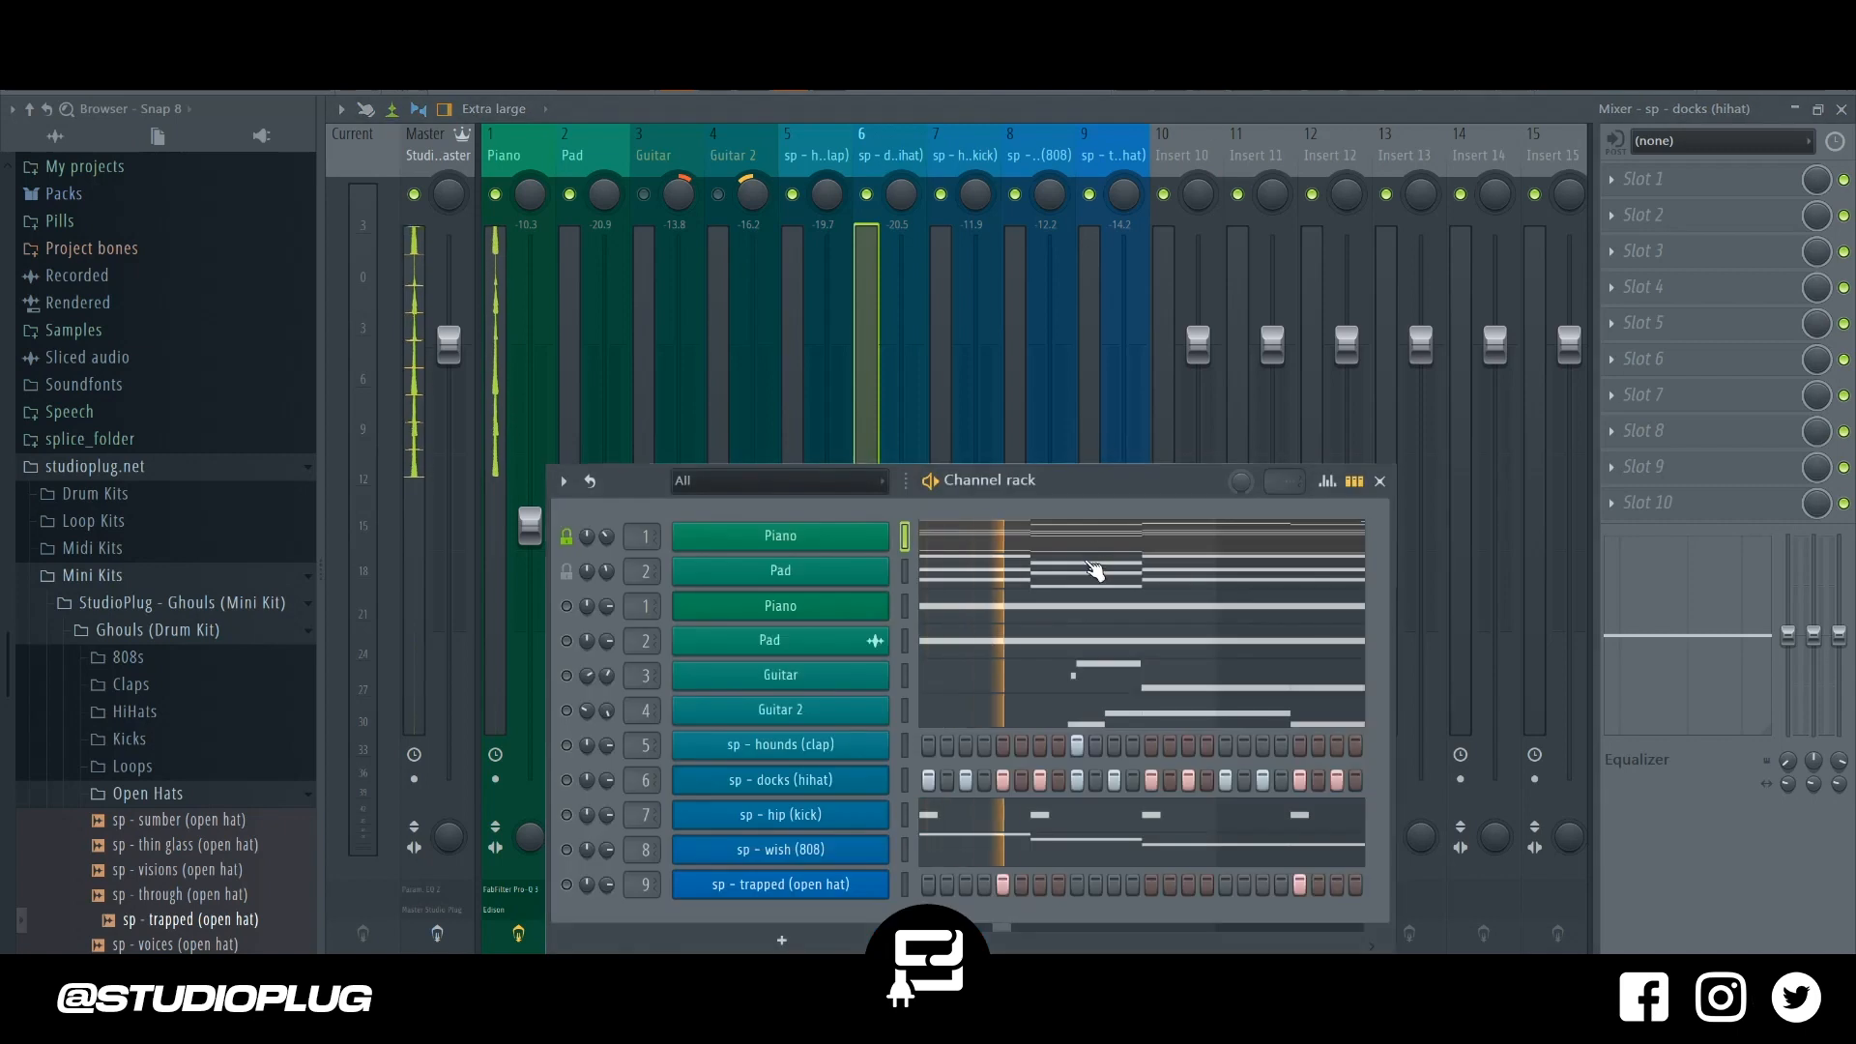
Refine the bar 2 run: lengthen D7, shift the following C7 later, remove the last C7, and move A6 later and extend it to bar 3.
key("F7")
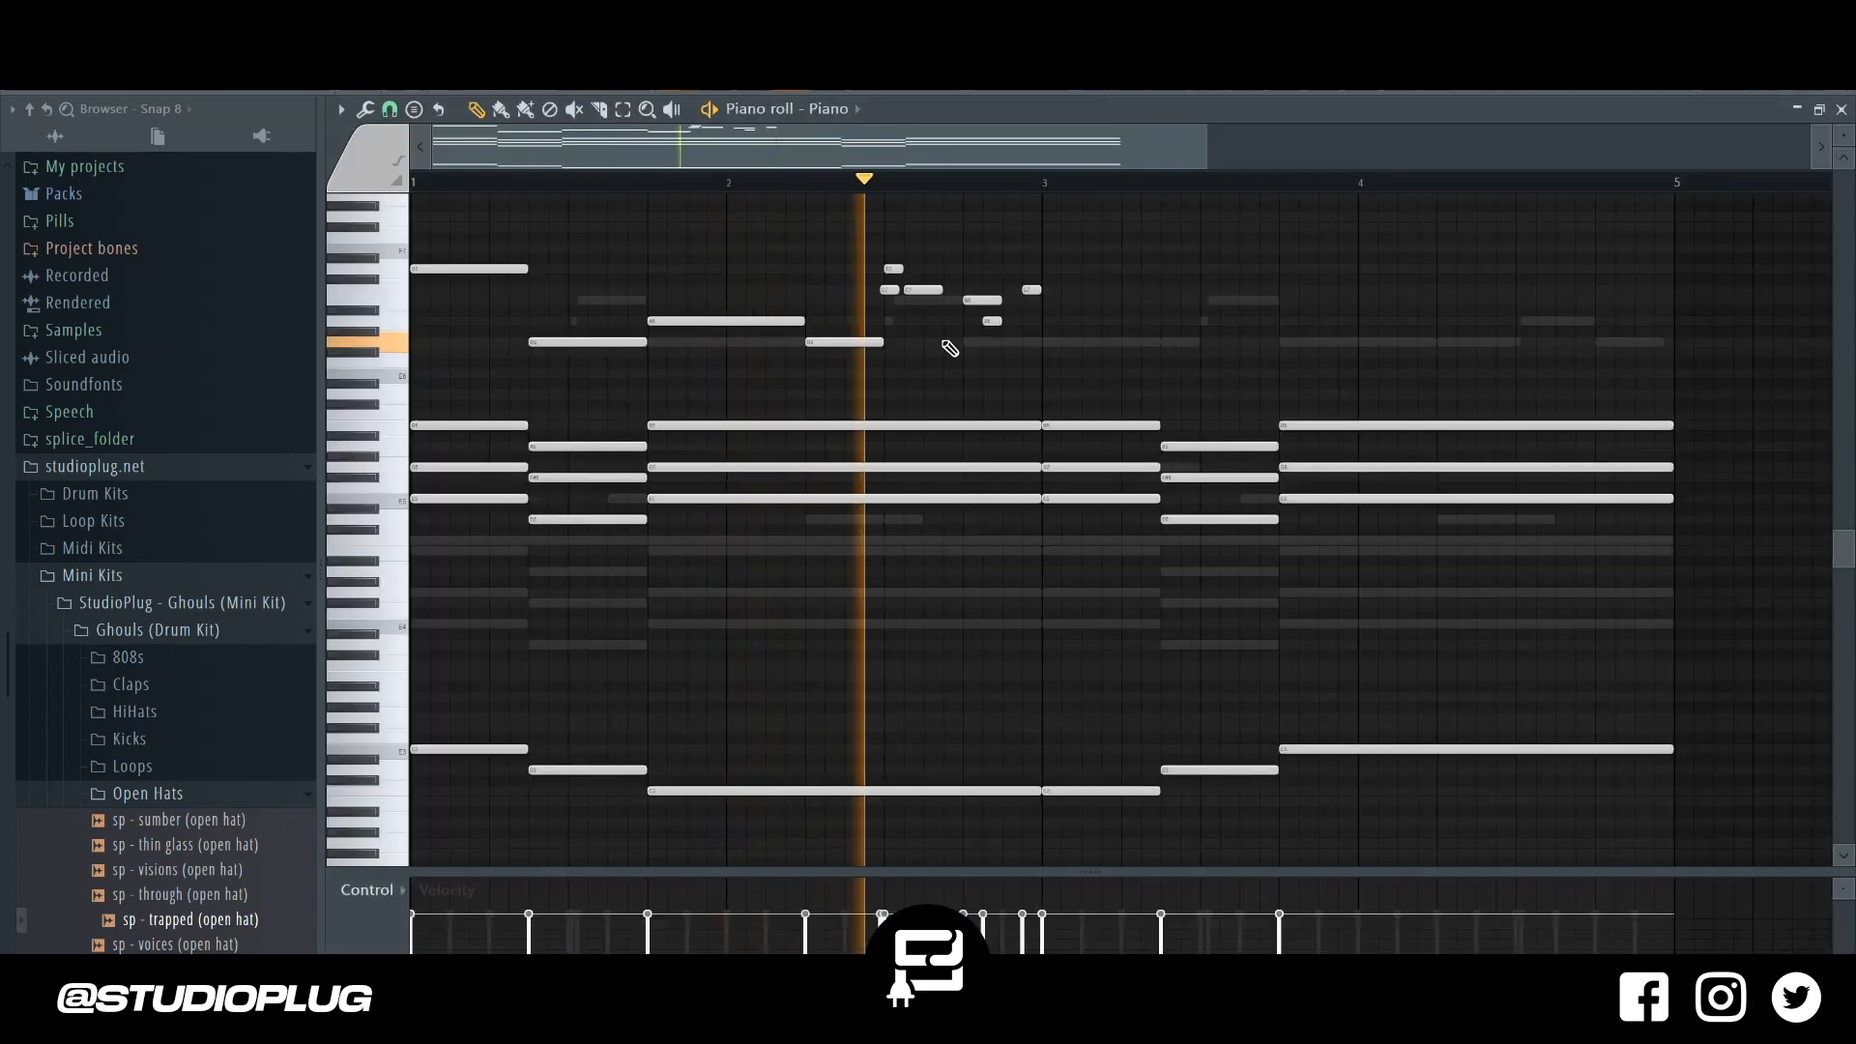
mouse_move(932, 291)
left_mouse_down()
mouse_move(951, 291)
mouse_move(923, 269)
left_mouse_up()
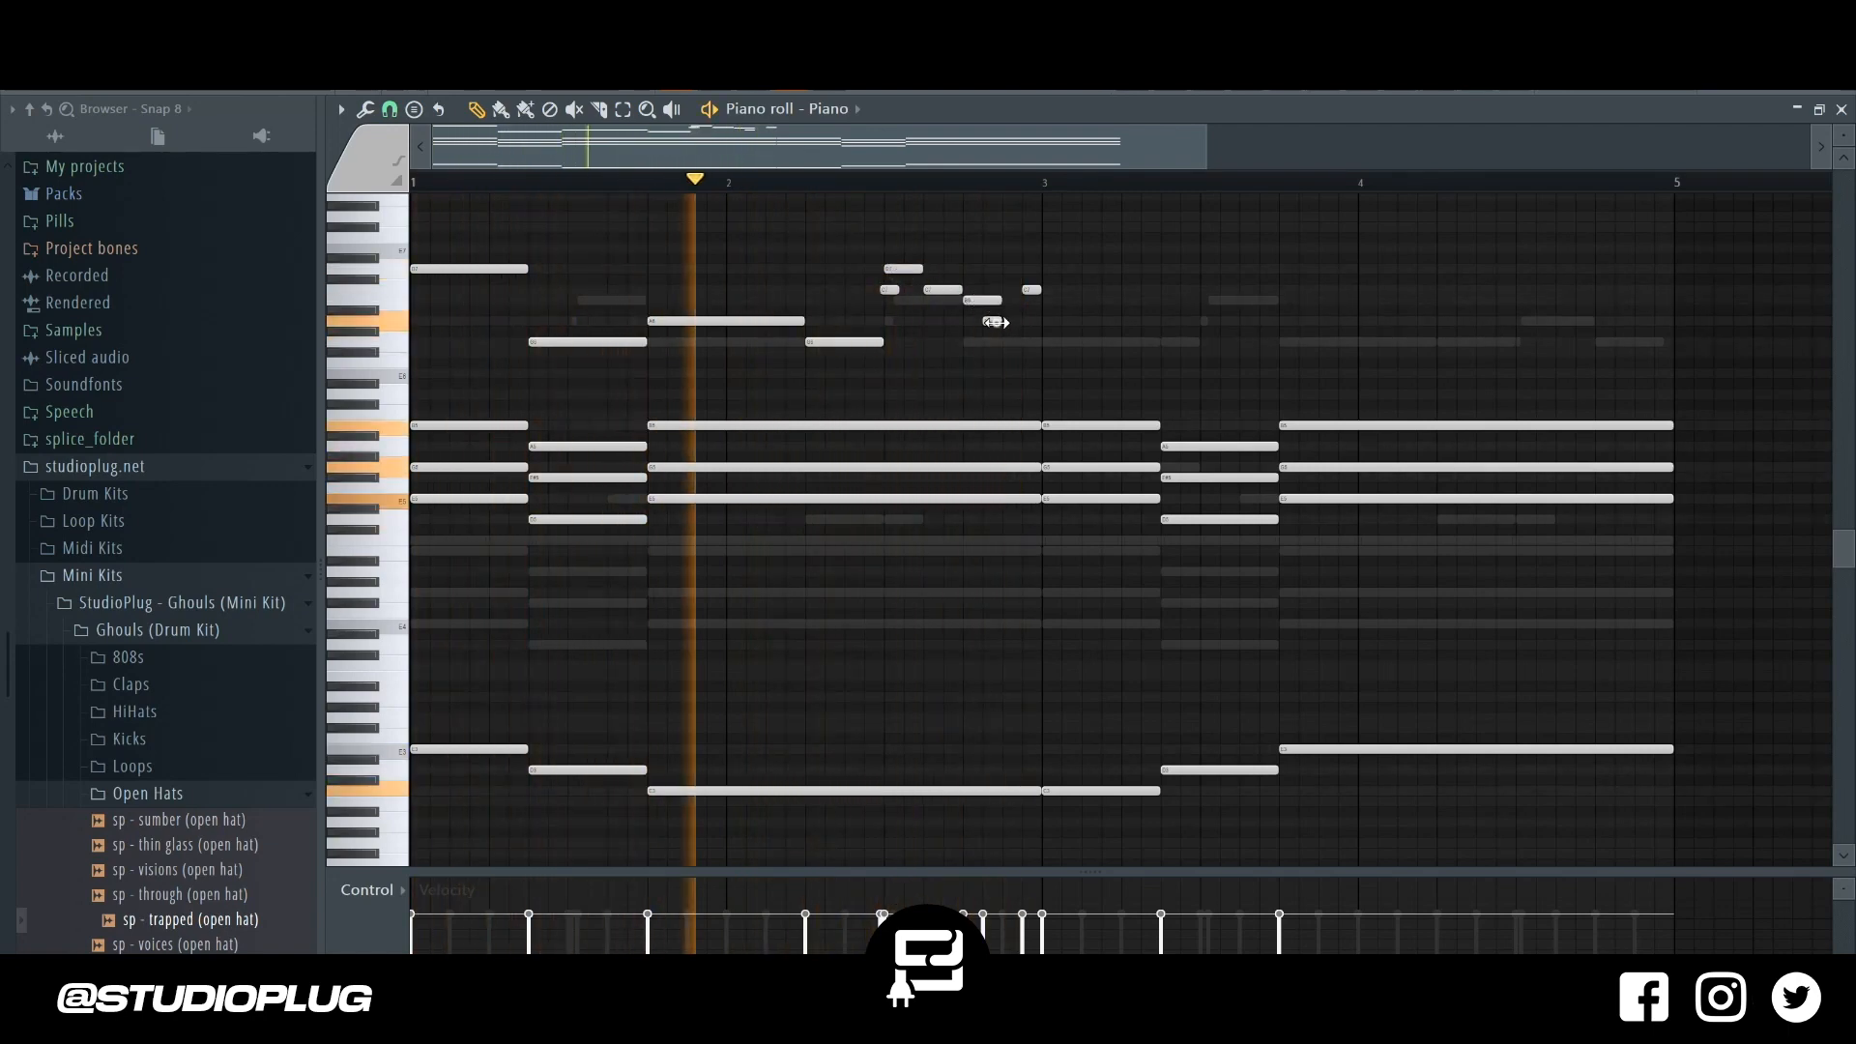
left_click_drag(986, 320, 1005, 321)
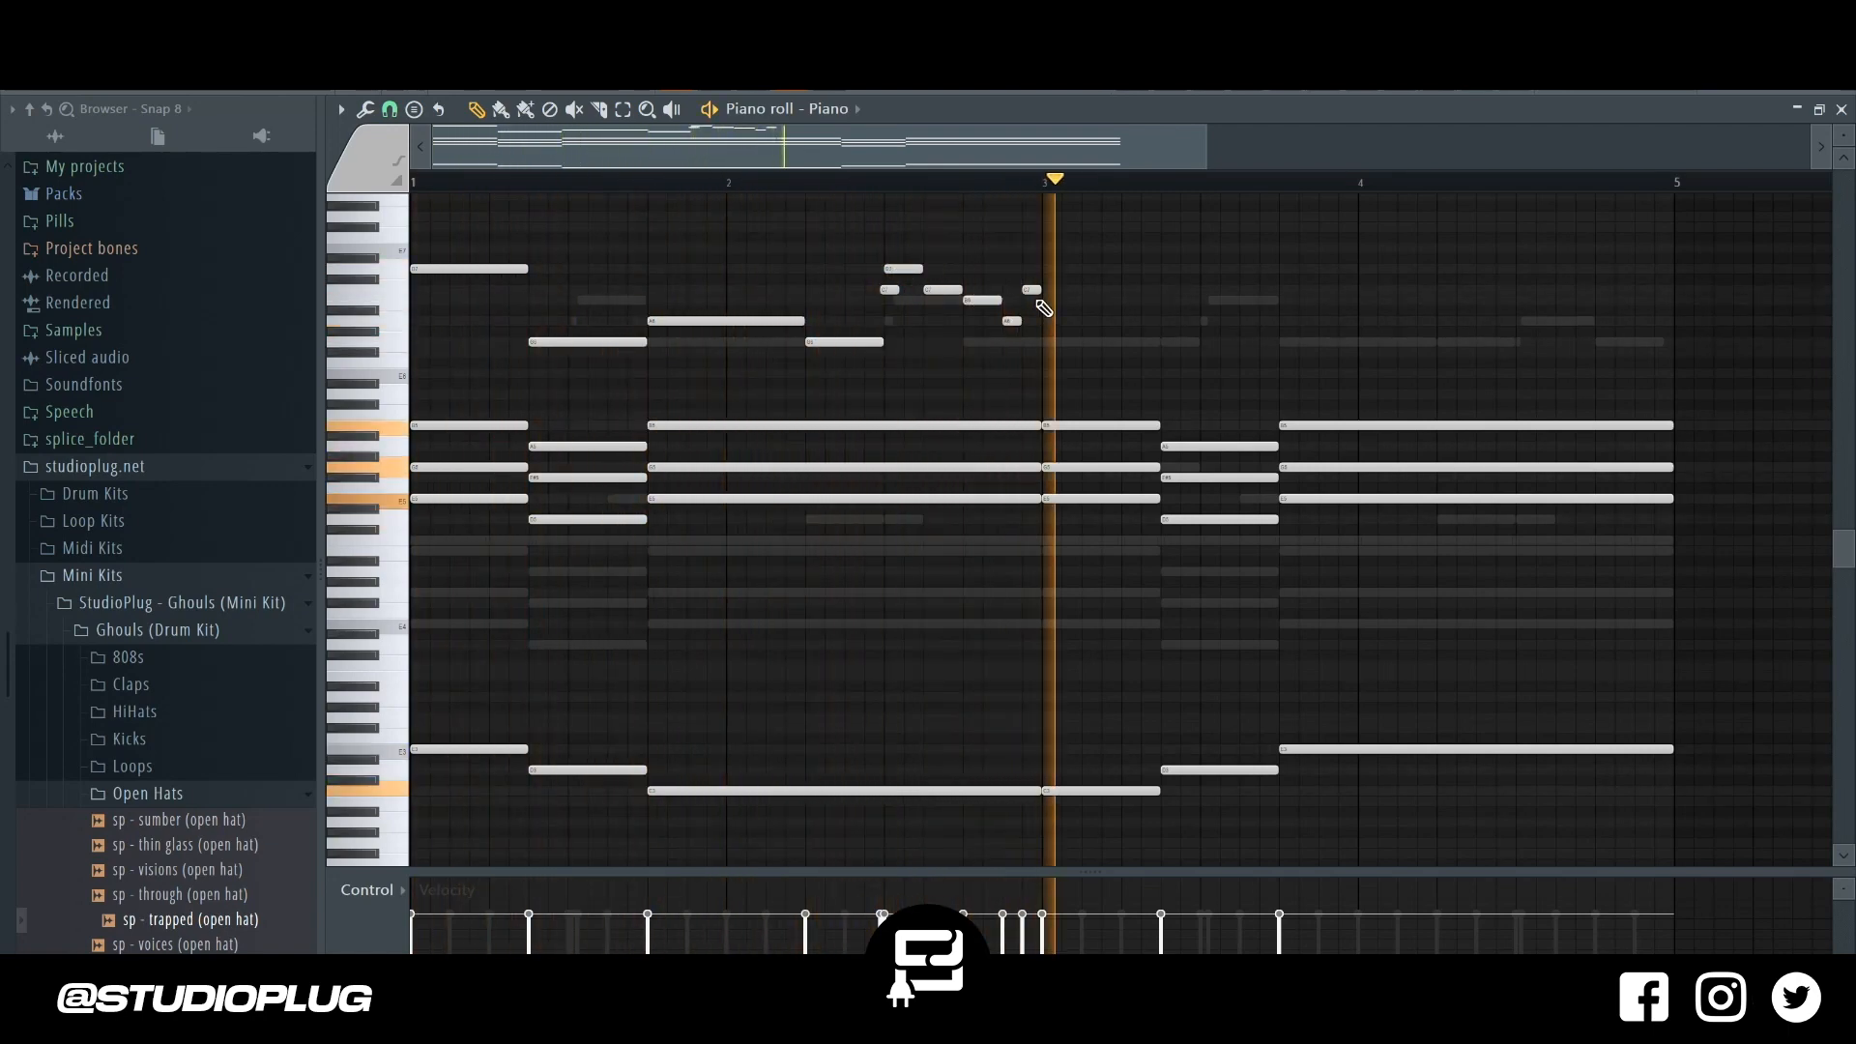
left_click_drag(1016, 321, 1036, 321)
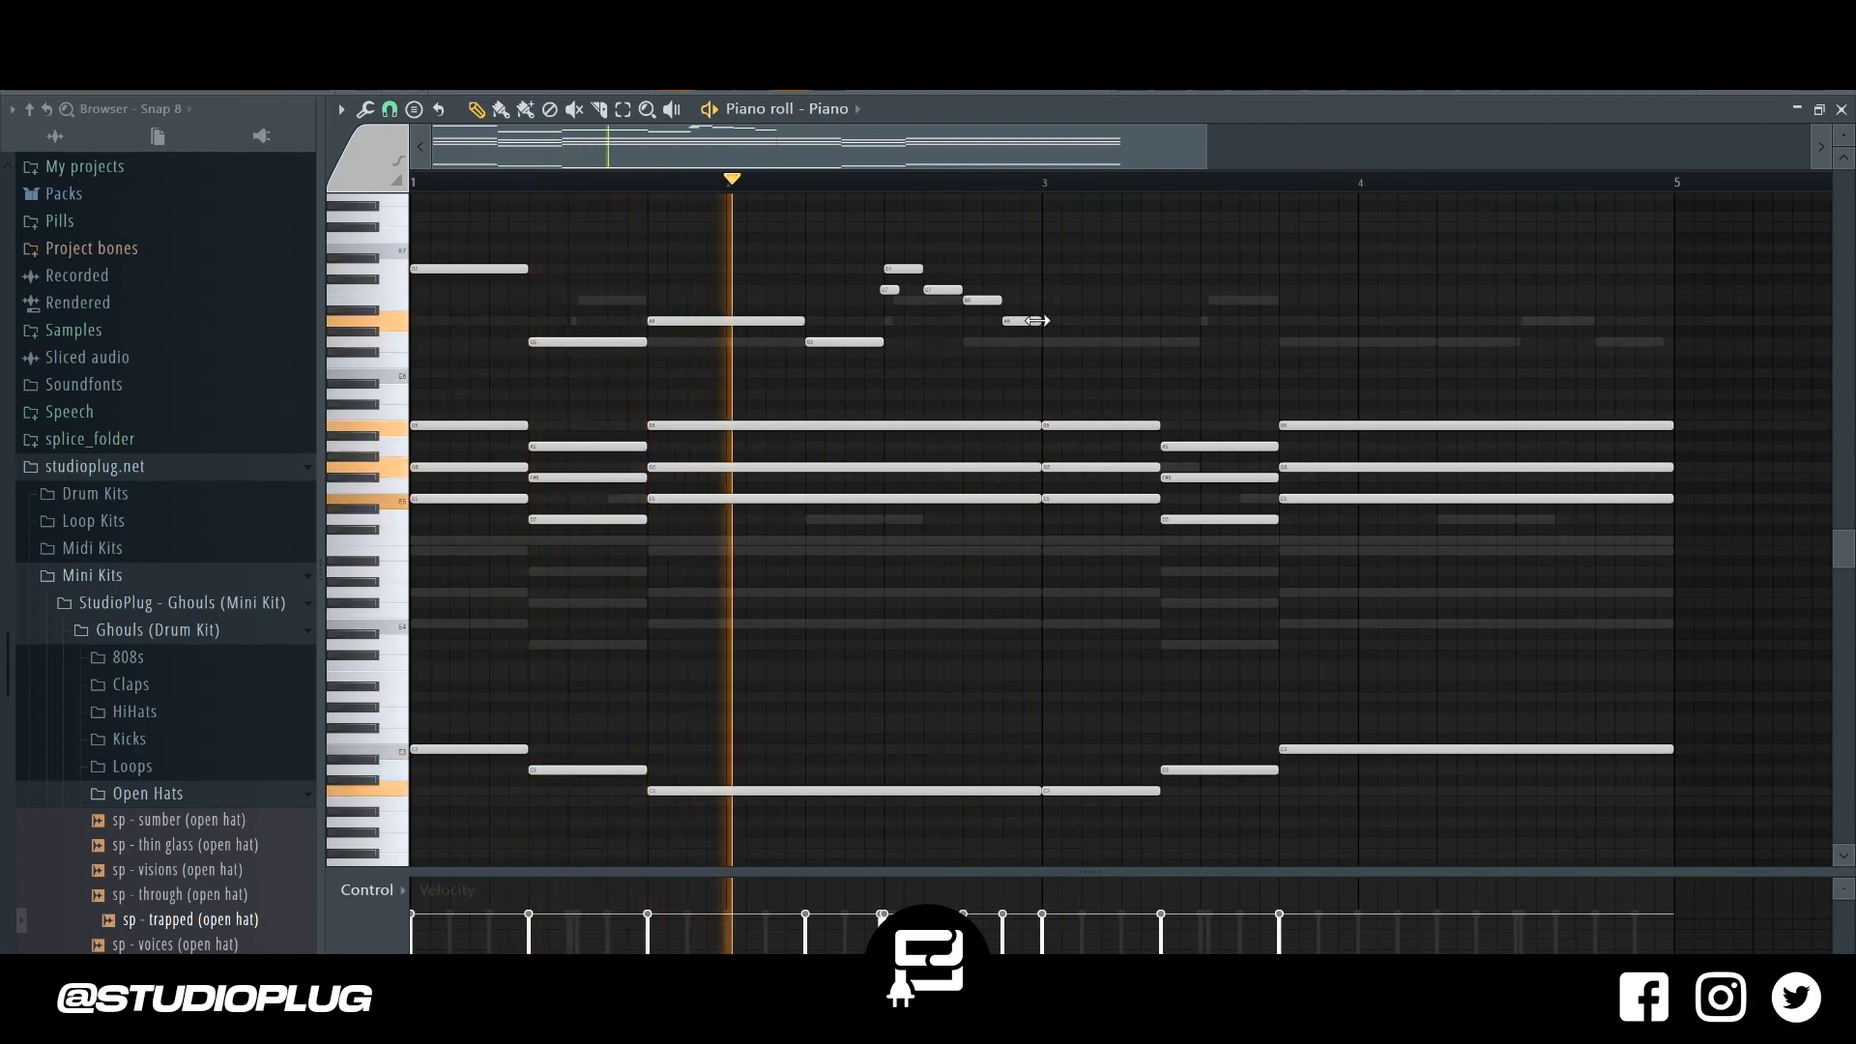
Duplicate the two-bar melody into bars 3 and 4 and delete all the chord and bass notes beneath it.
left_click_drag(1053, 216, 429, 400)
key("ctrl+b")
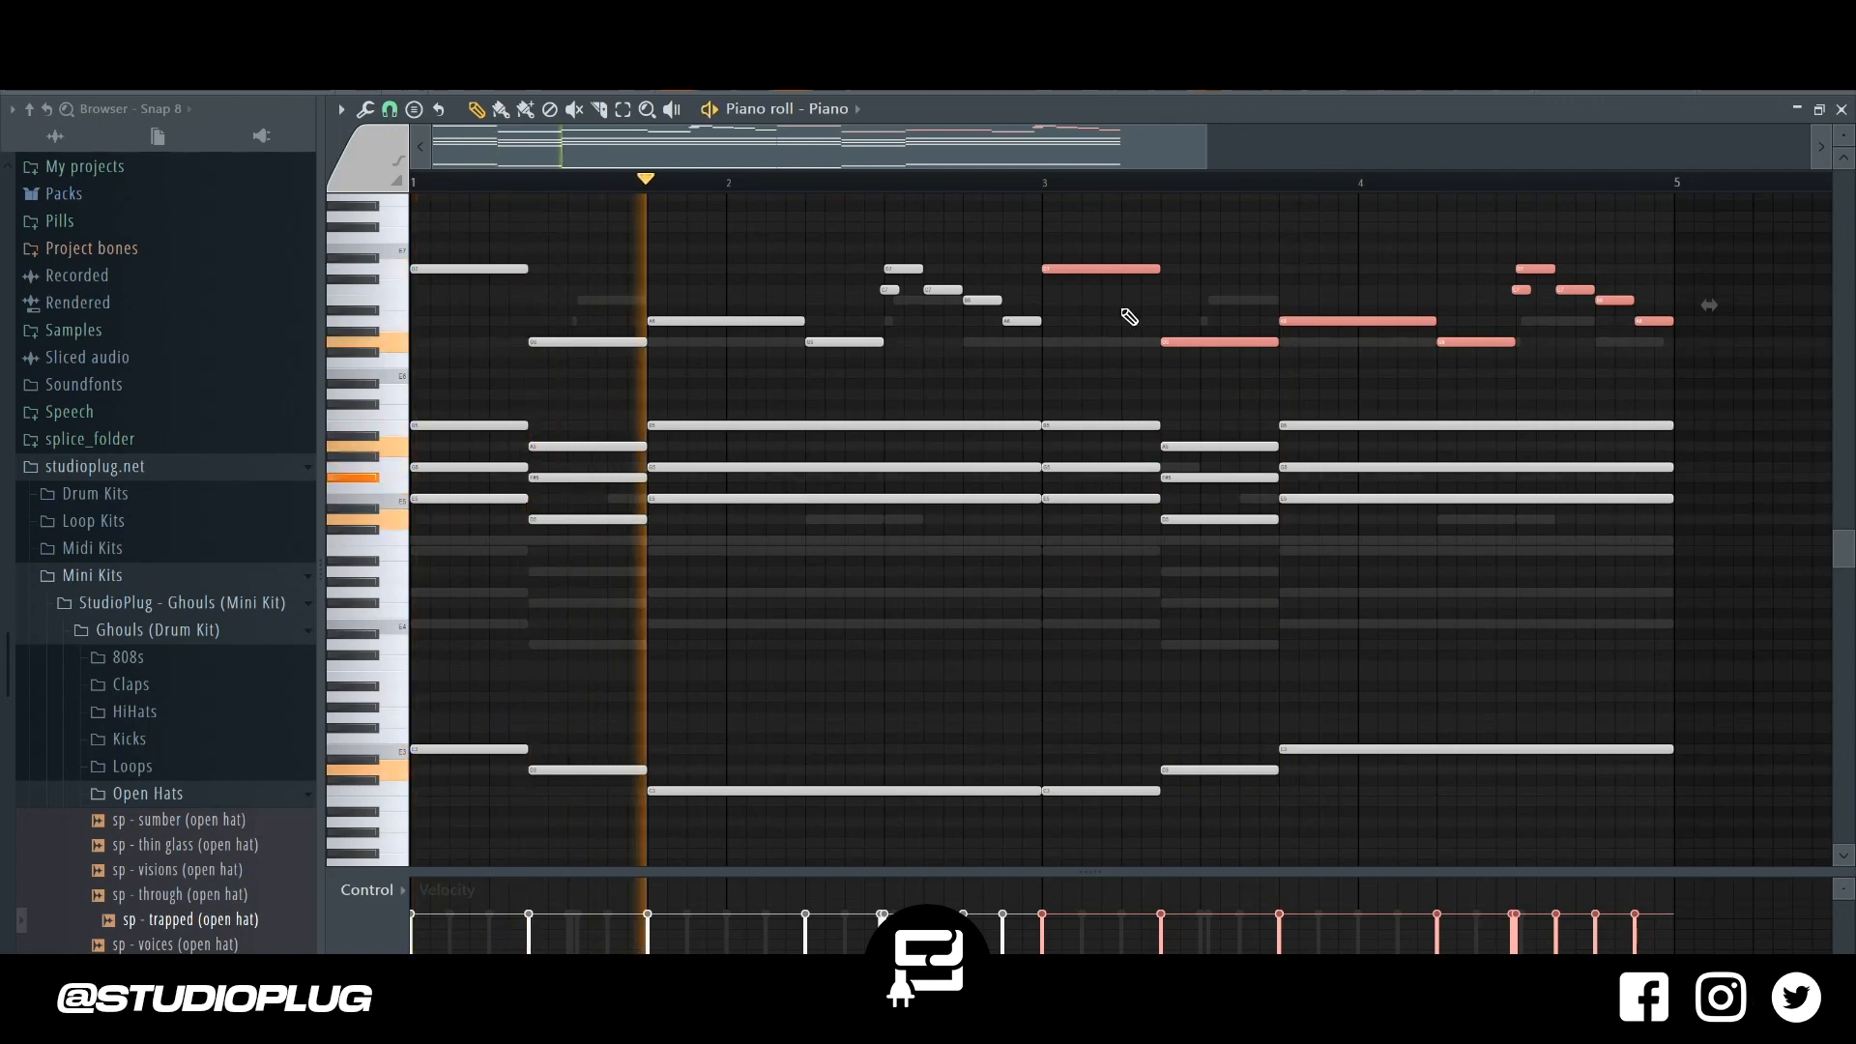
left_click_drag(394, 424, 505, 935)
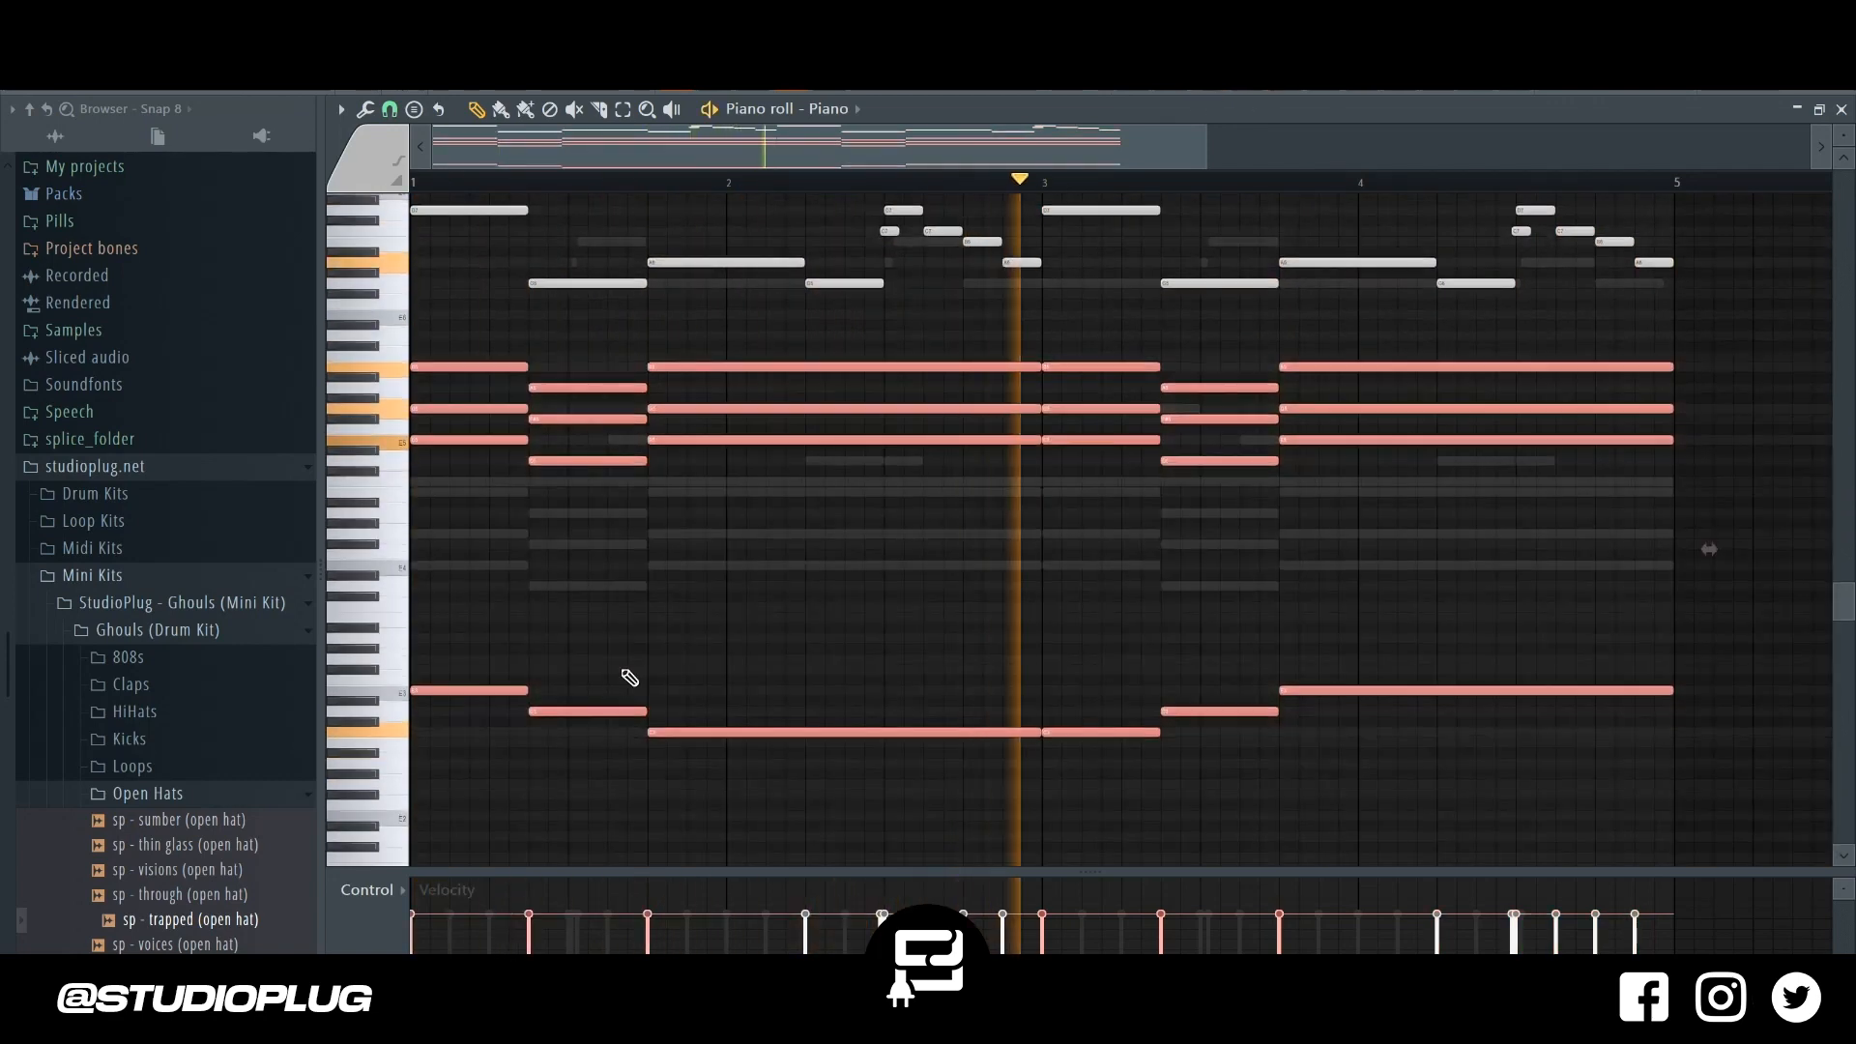
key("Delete")
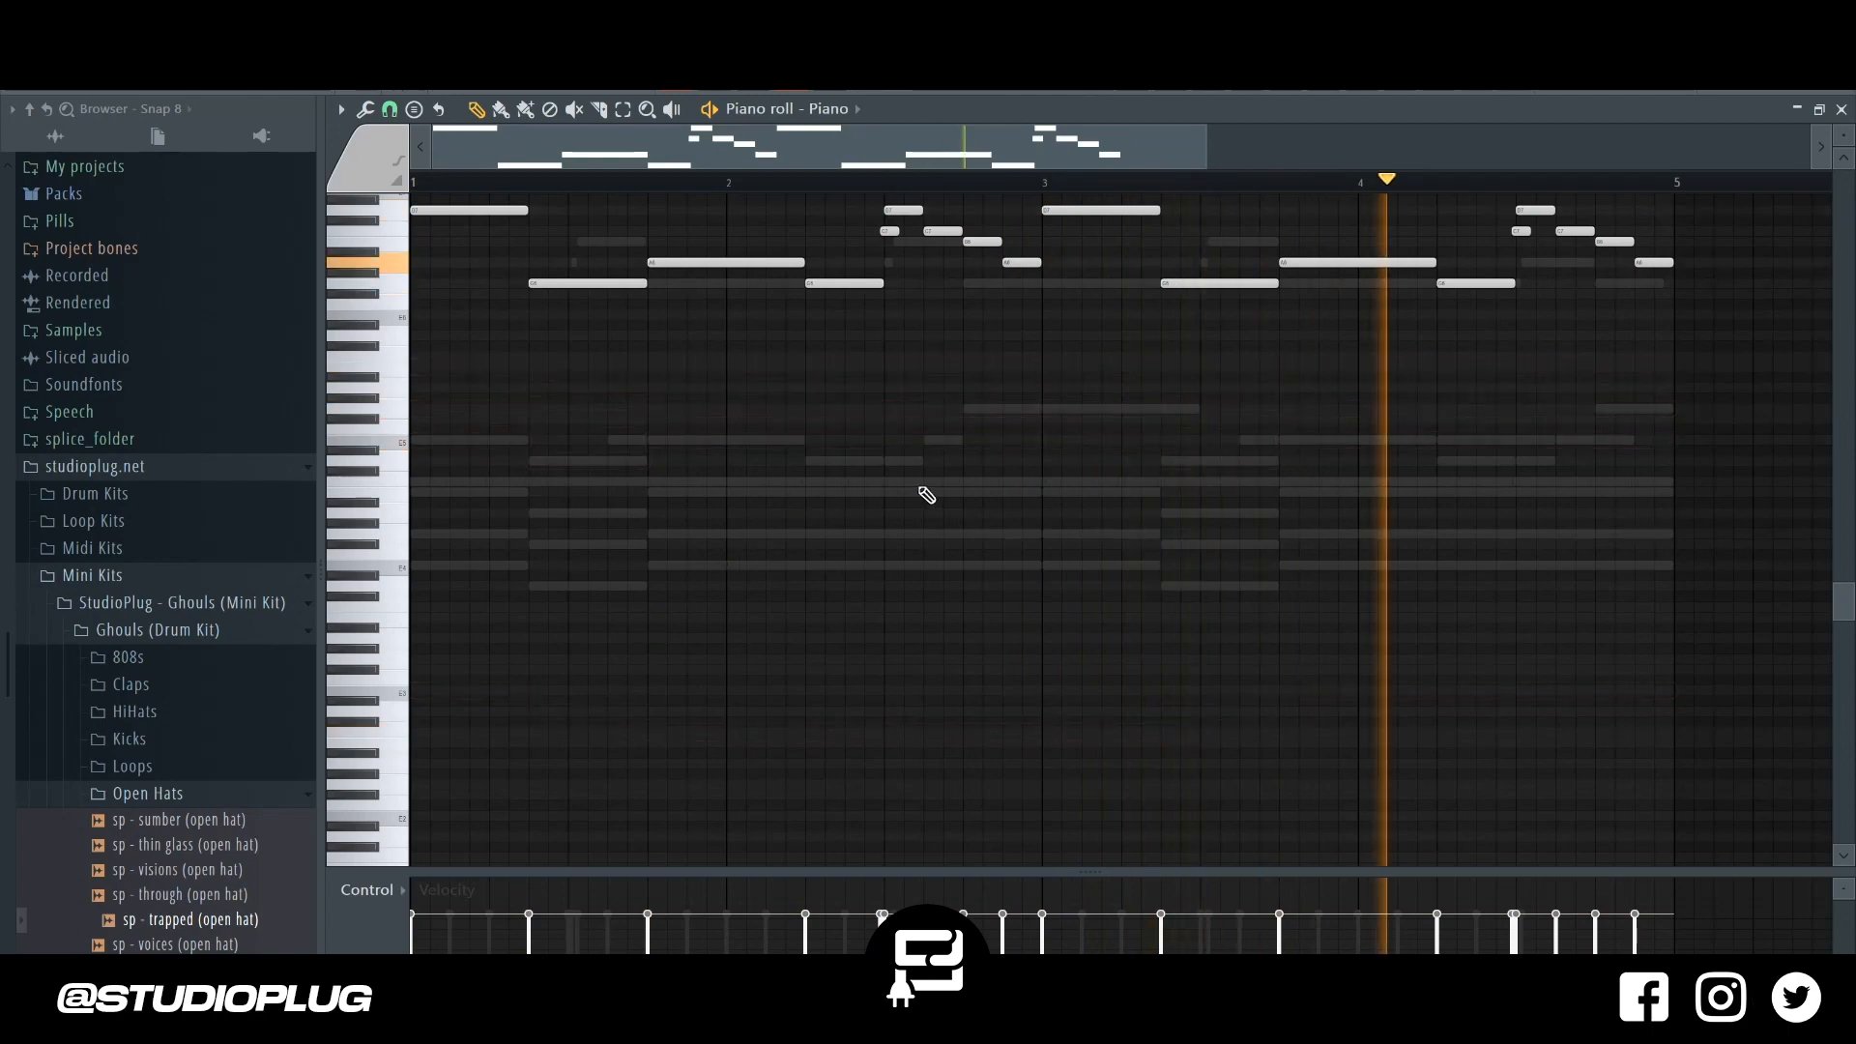
scroll(1036, 423, "up", 3)
Play the melody with the rendered Piano channel, adjust the melody channel's volume, and switch the master track's effects back on.
key("F6")
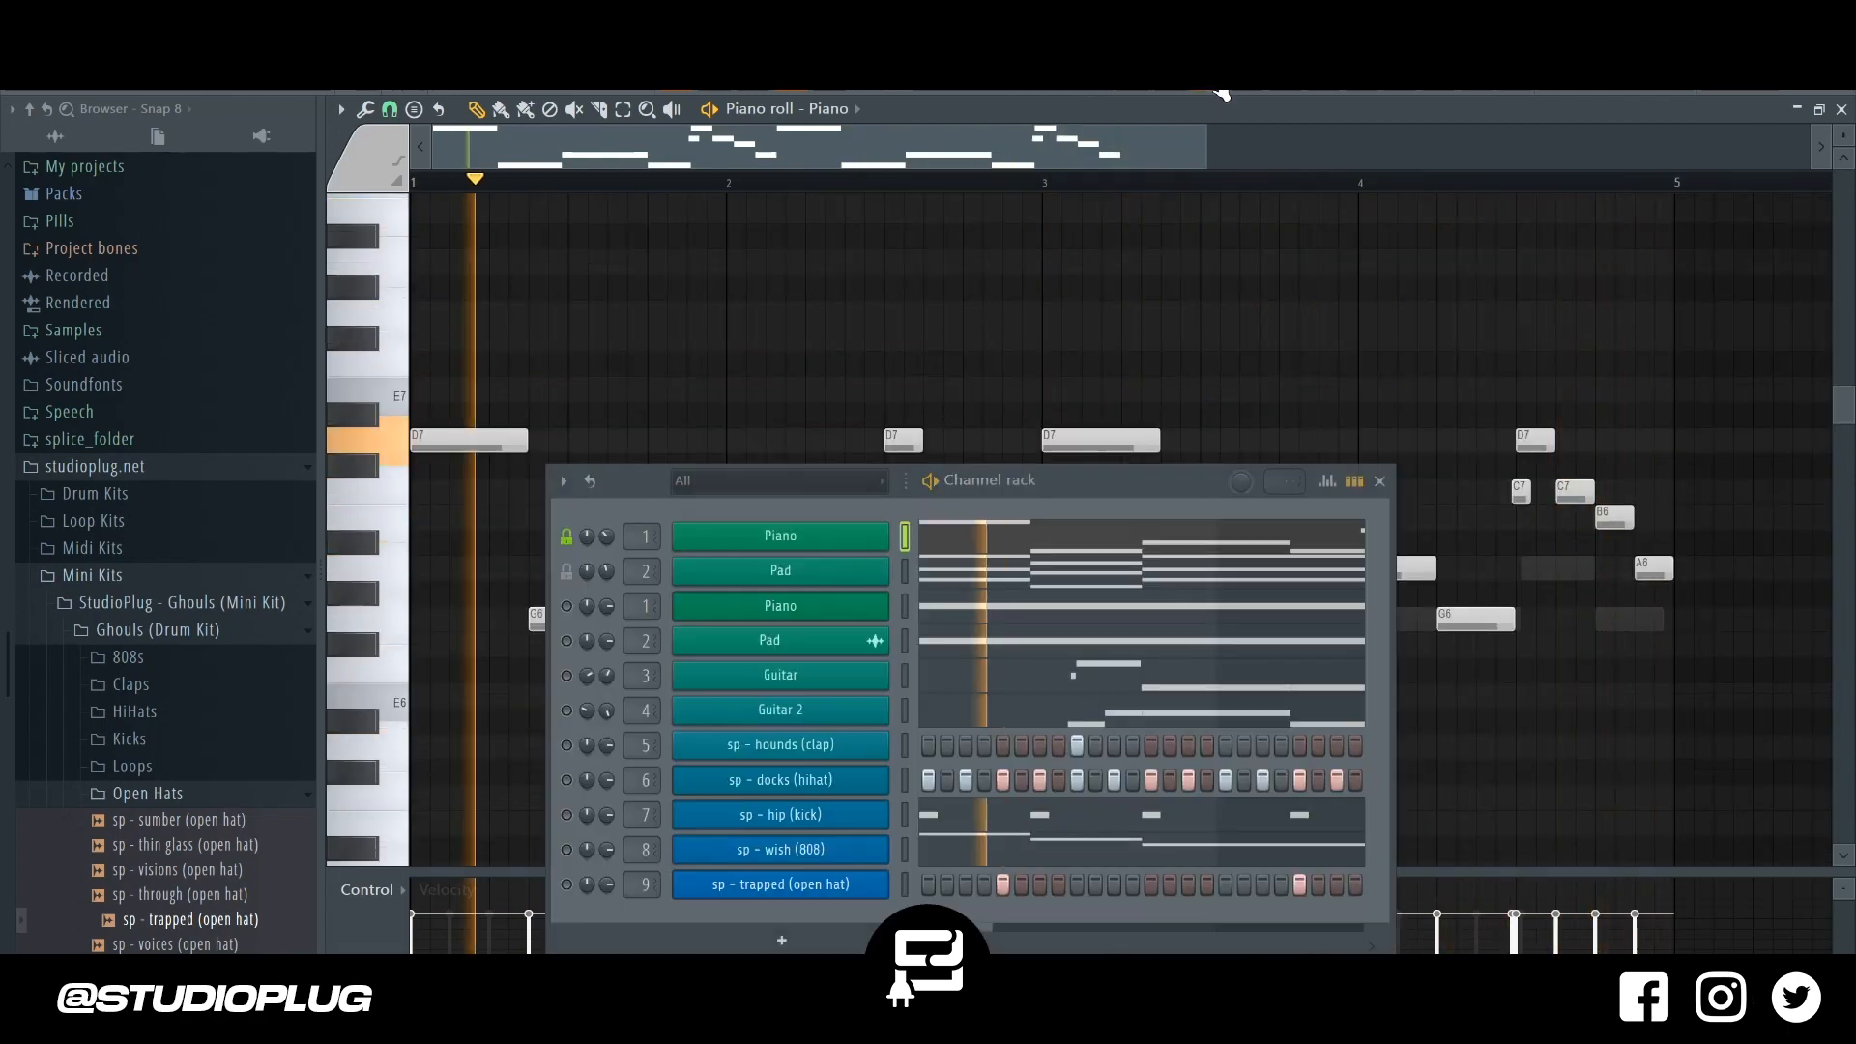
key("space")
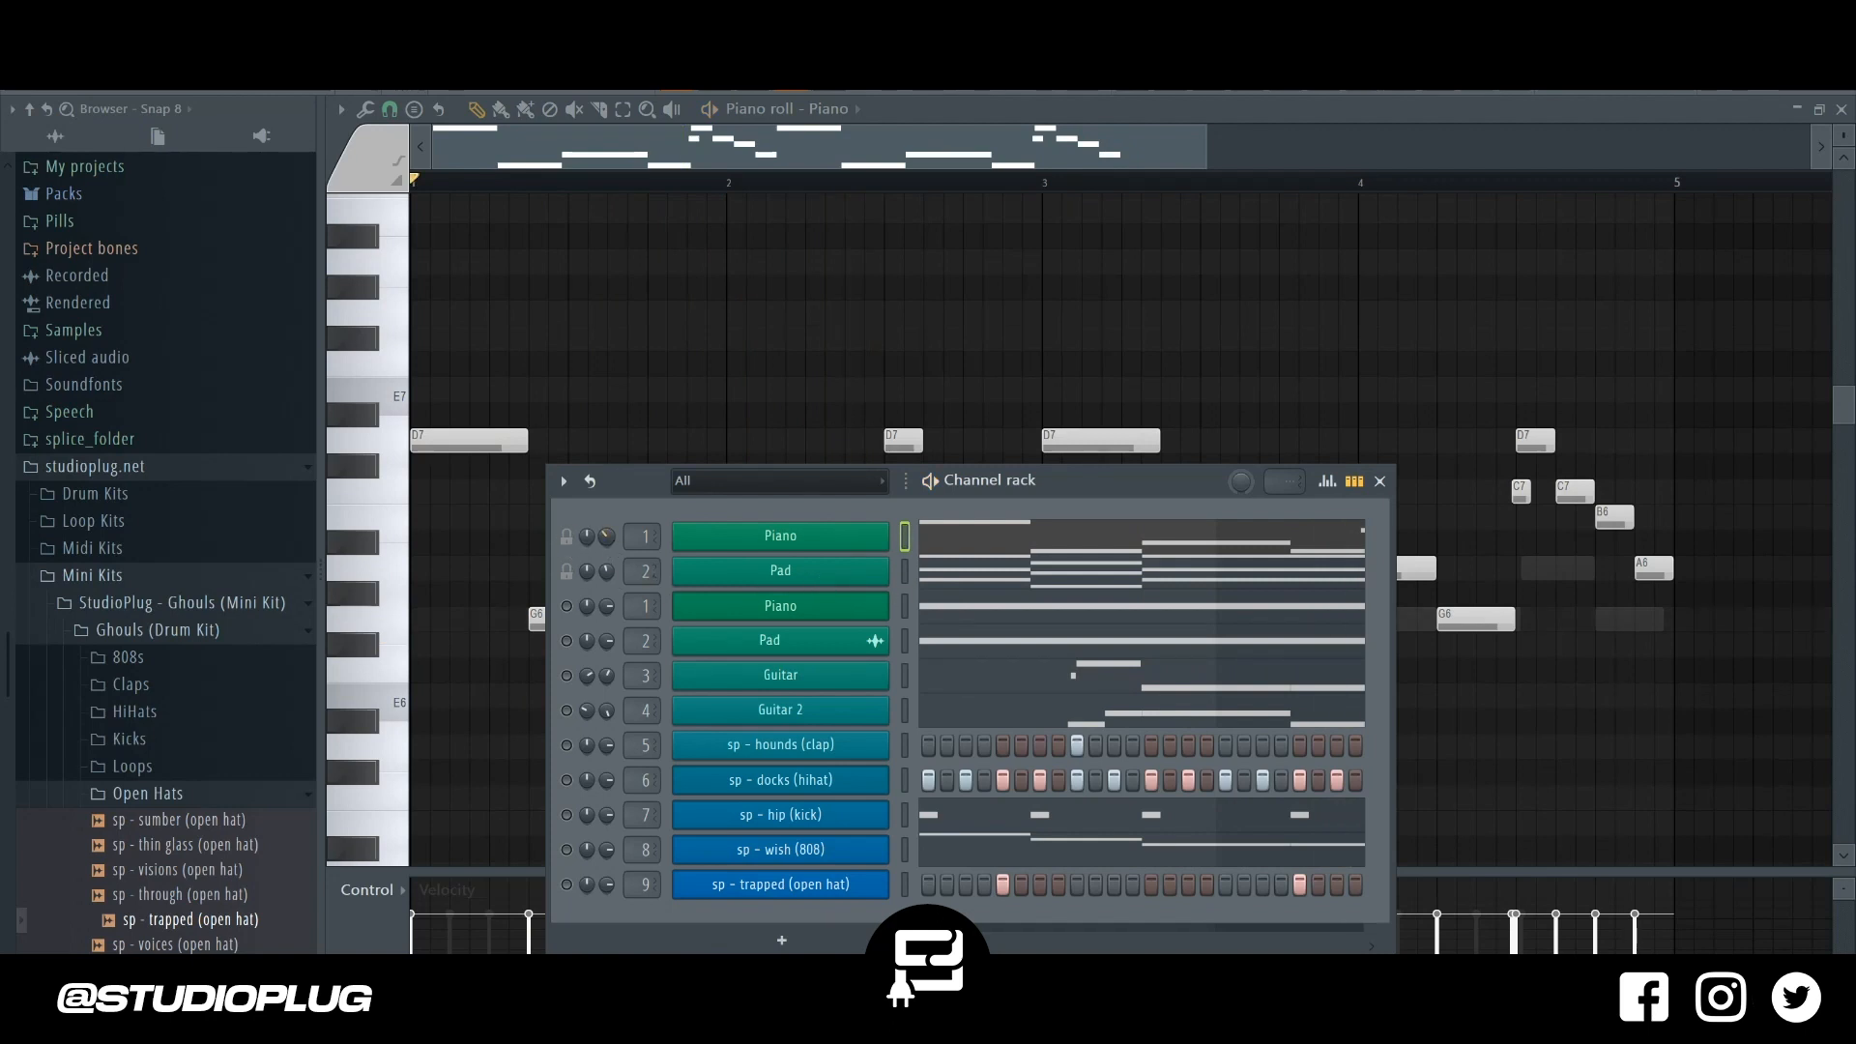
key("space")
left_click(568, 536)
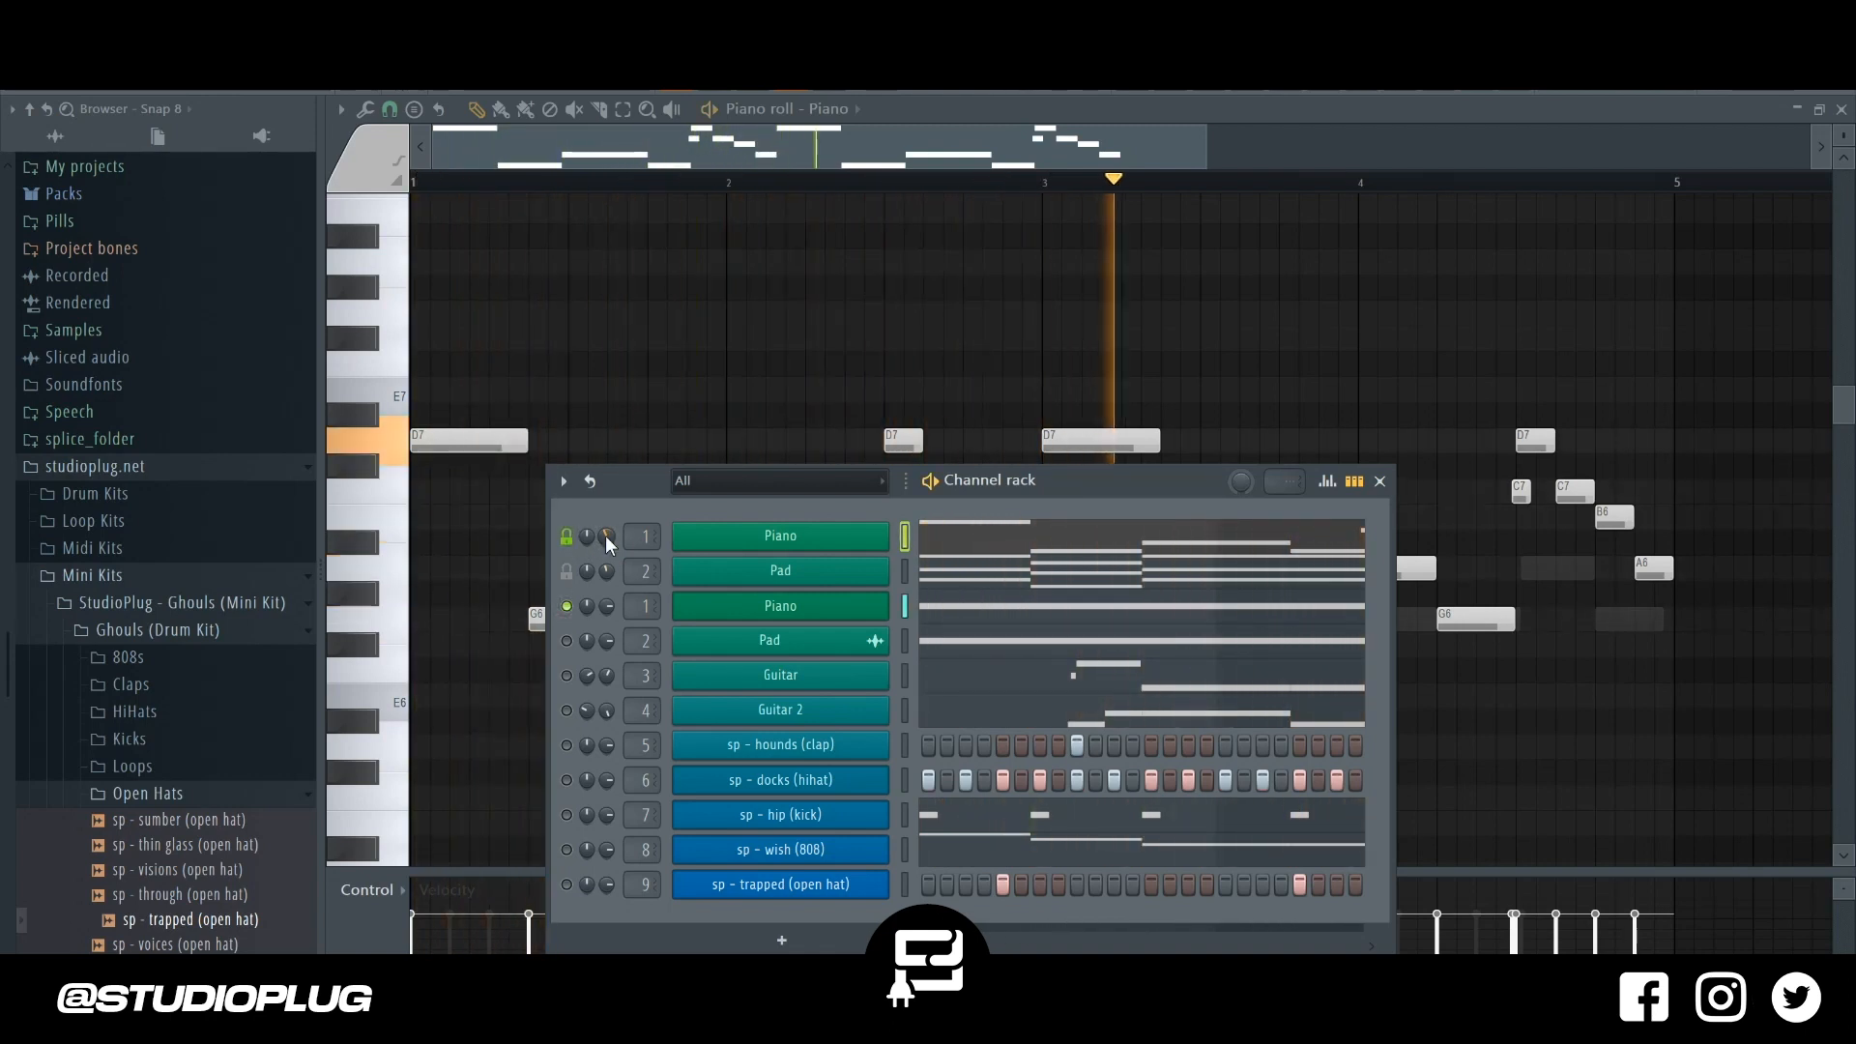
key("F9")
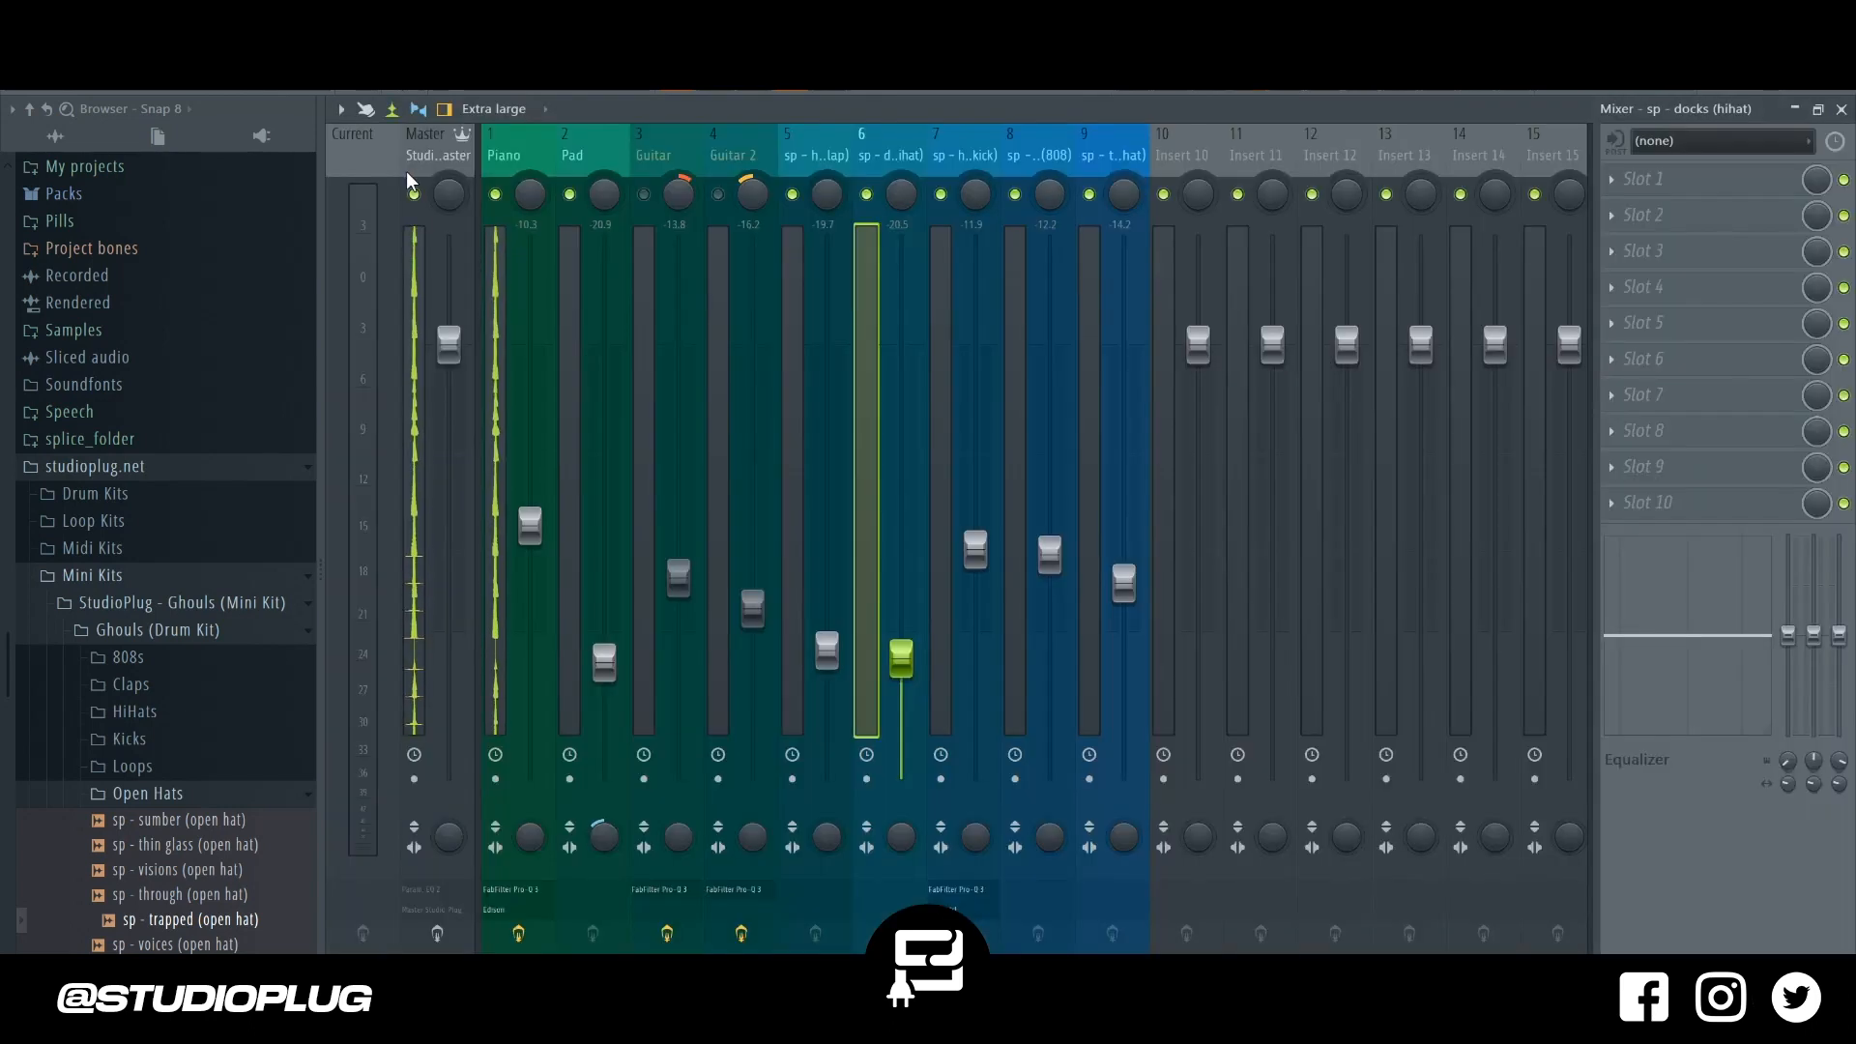
left_click(402, 528)
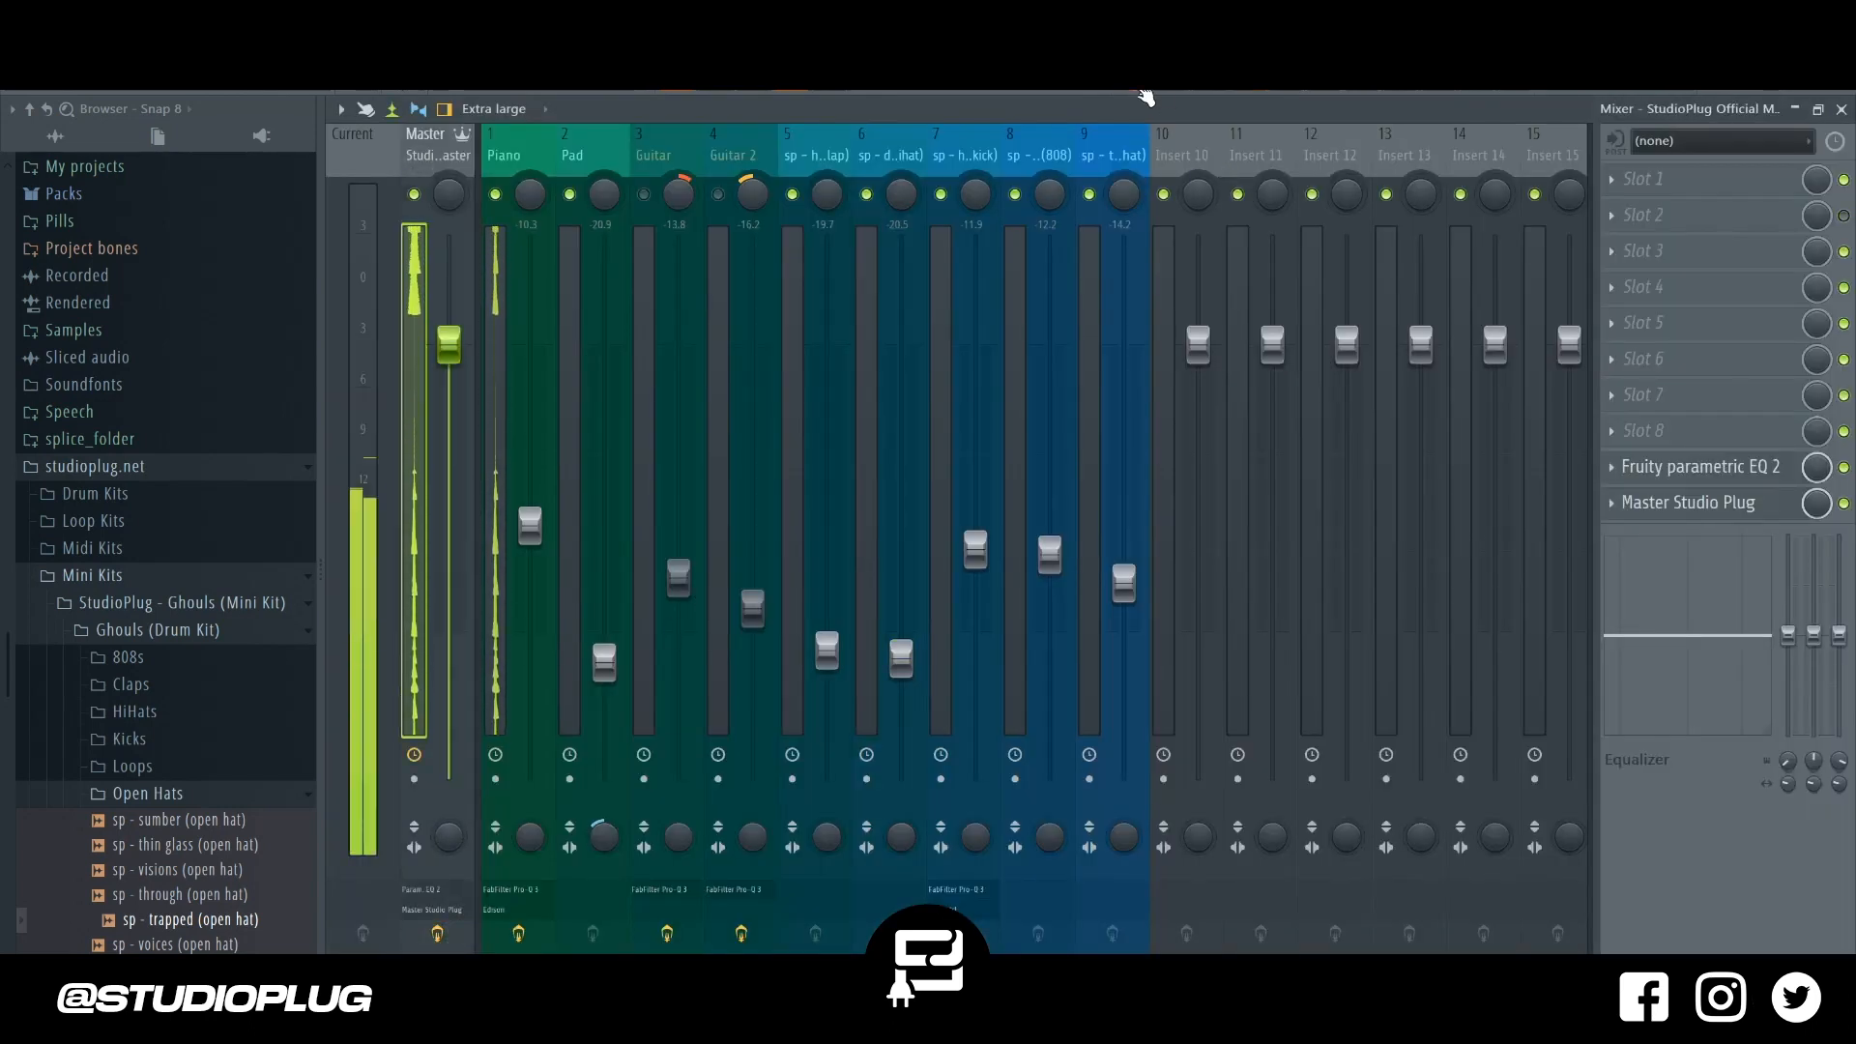
Show the pattern list in the playlist and split Pattern 1 by channel.
key("F5")
key("F6")
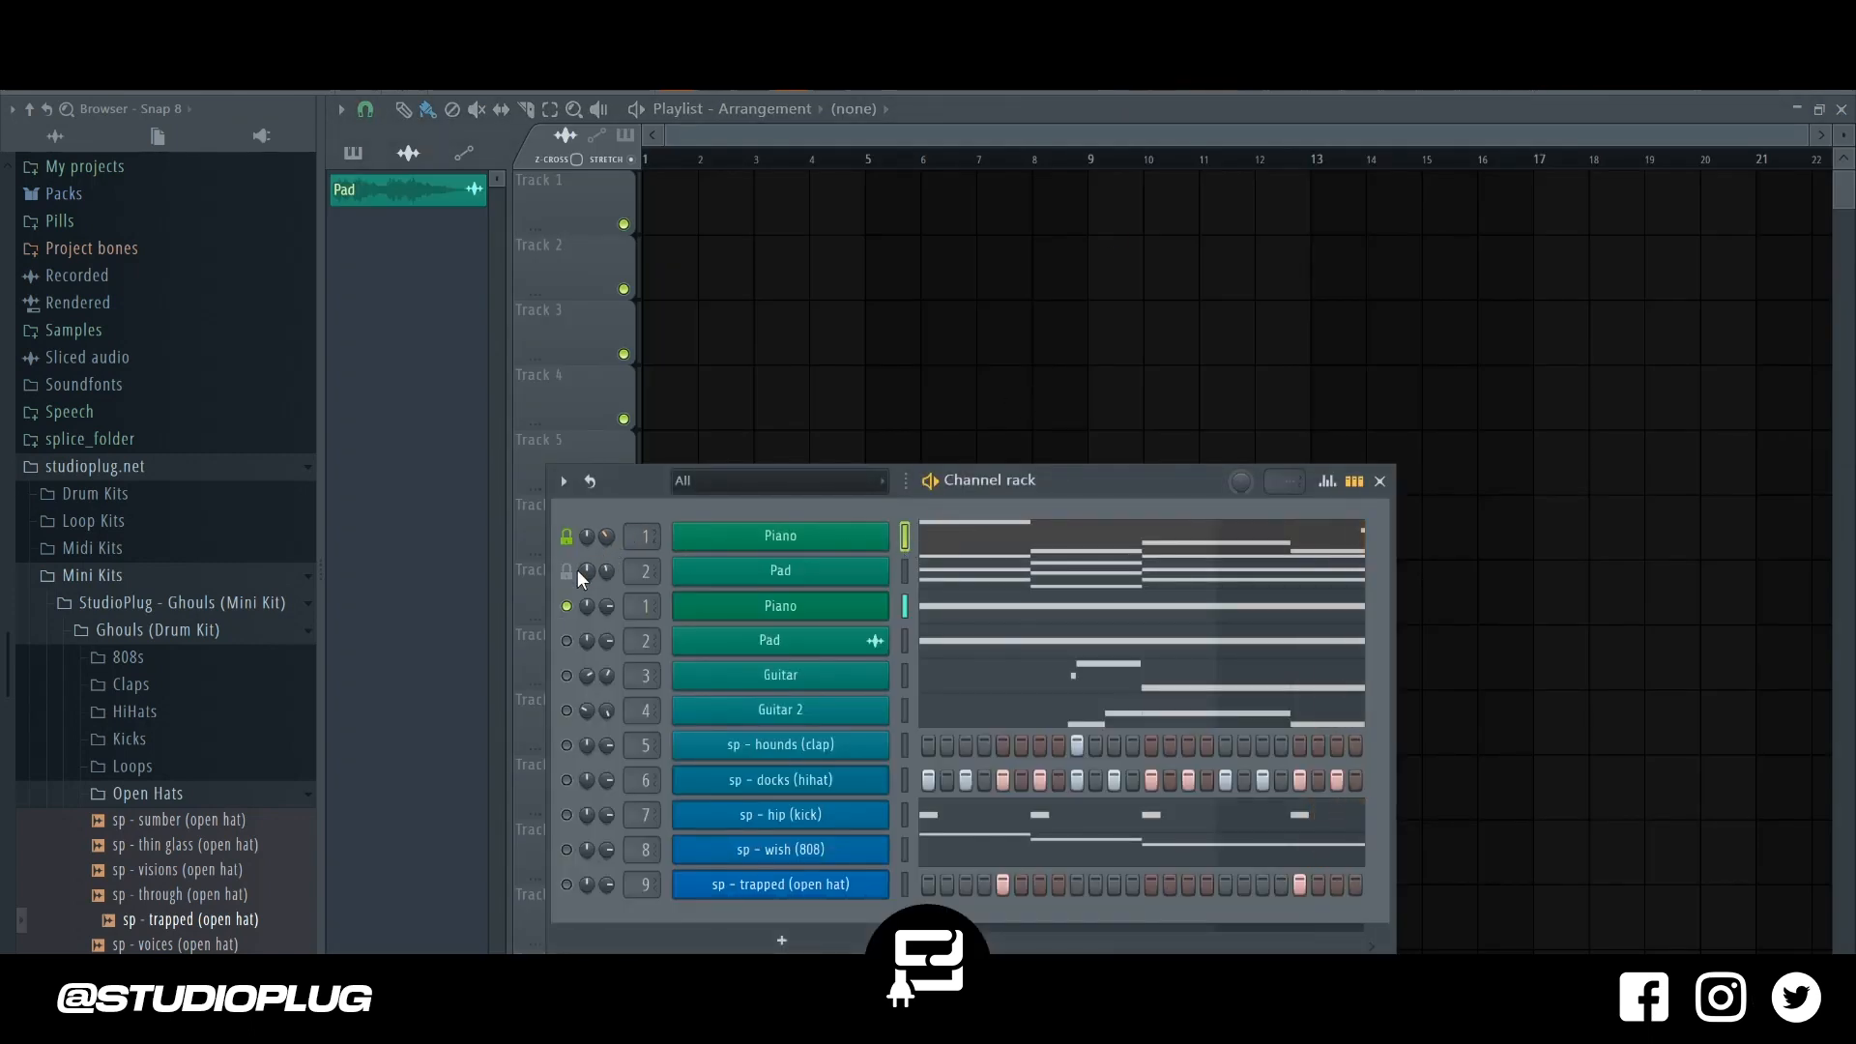
key("space")
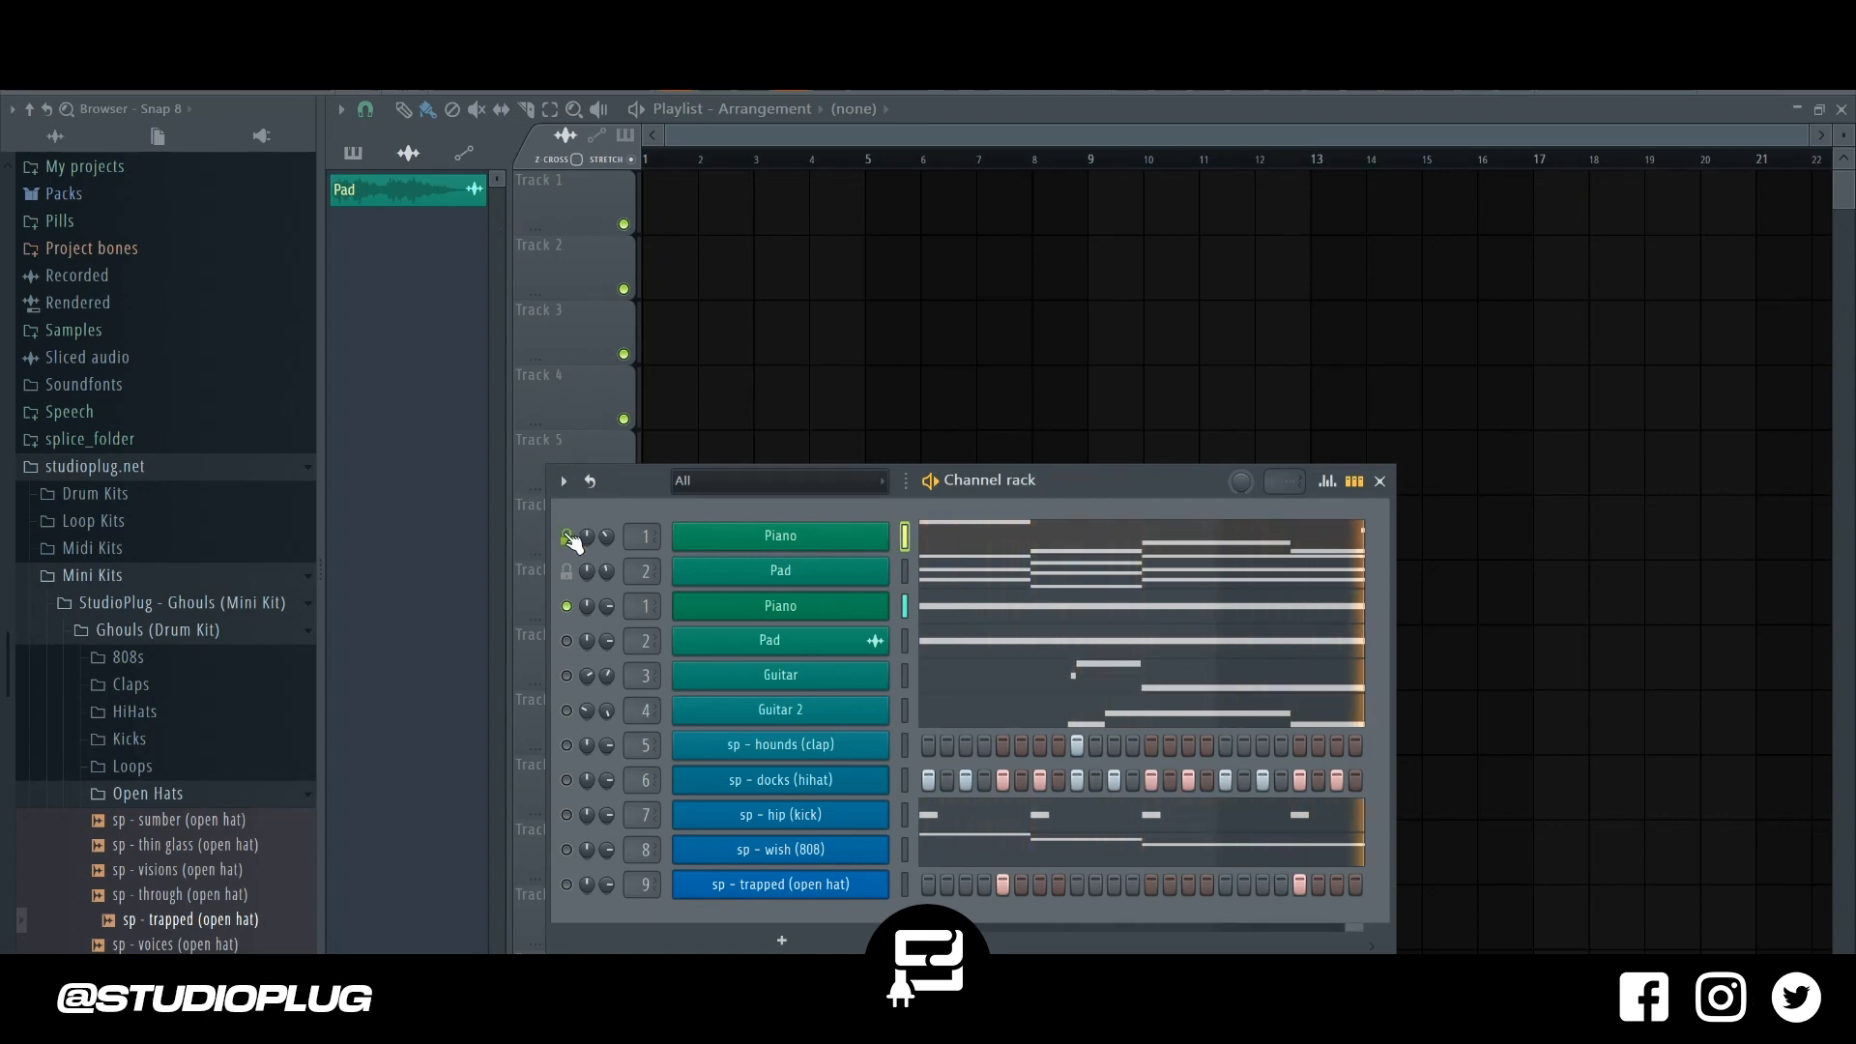
left_click(369, 157)
key("F6")
right_click(389, 195)
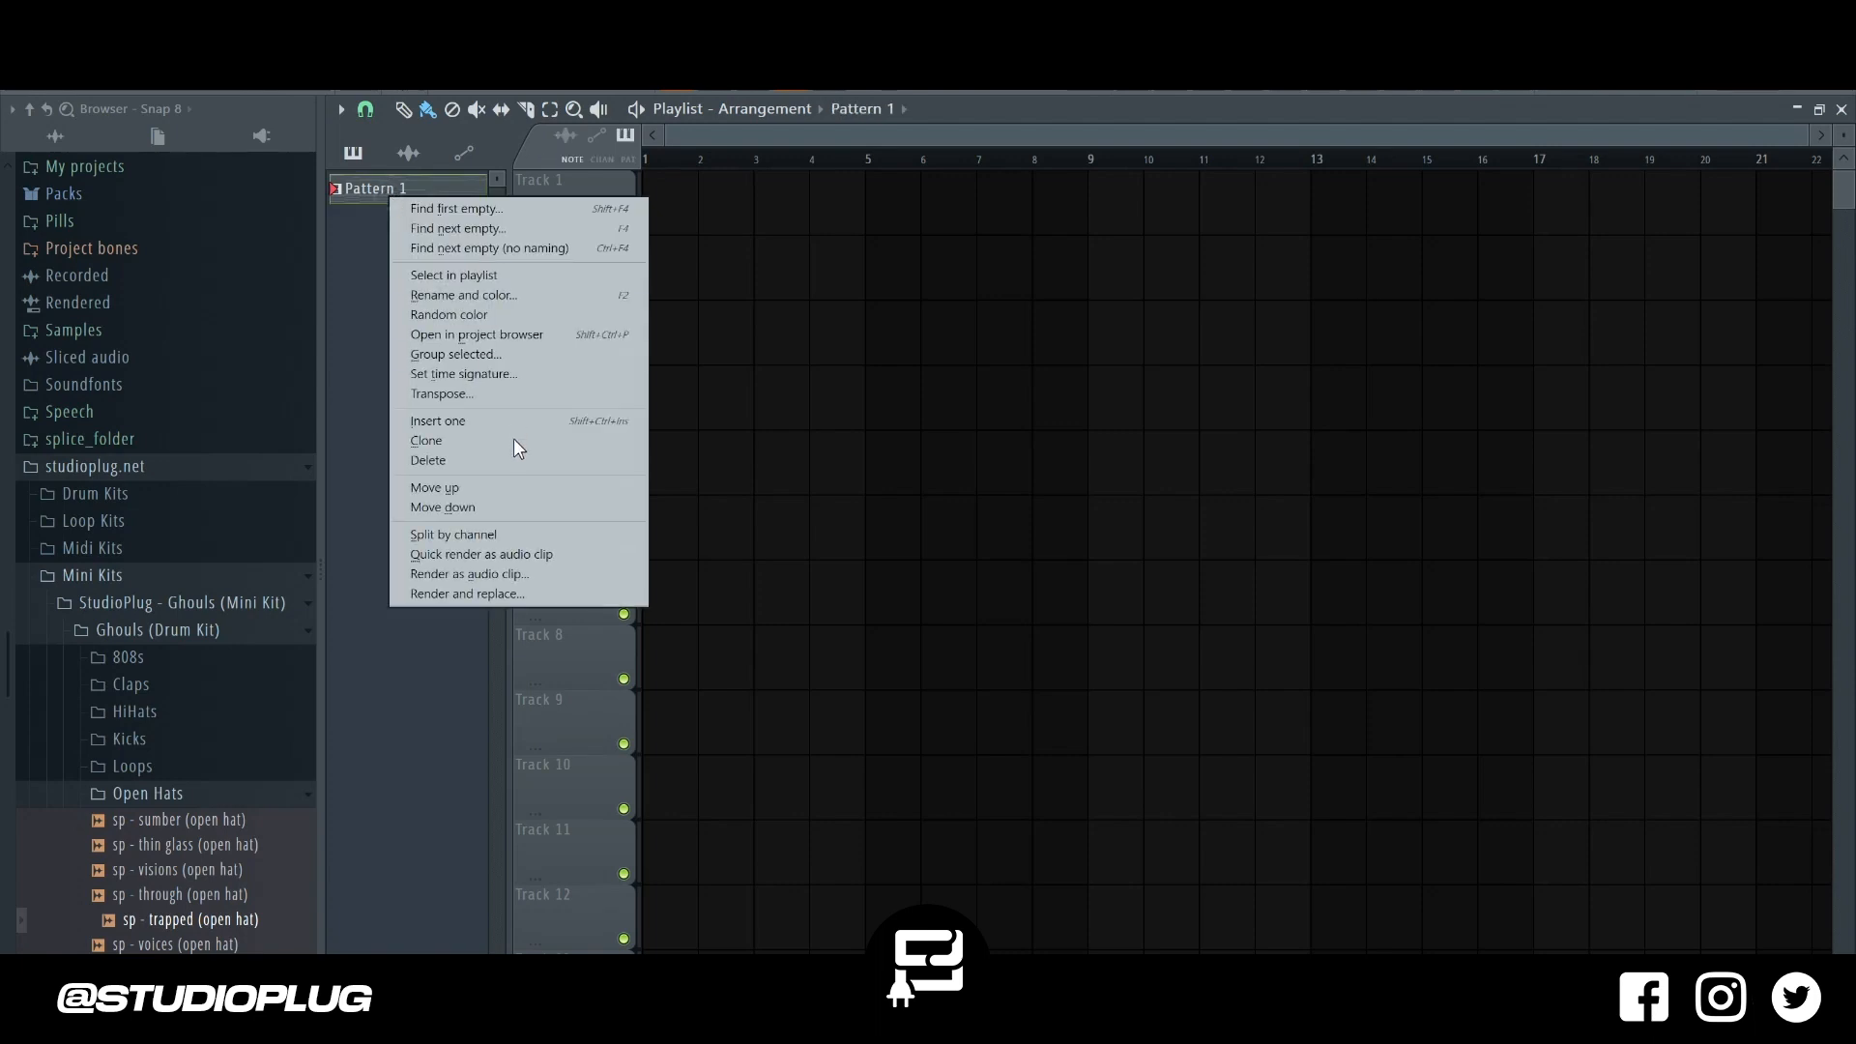
left_click(520, 535)
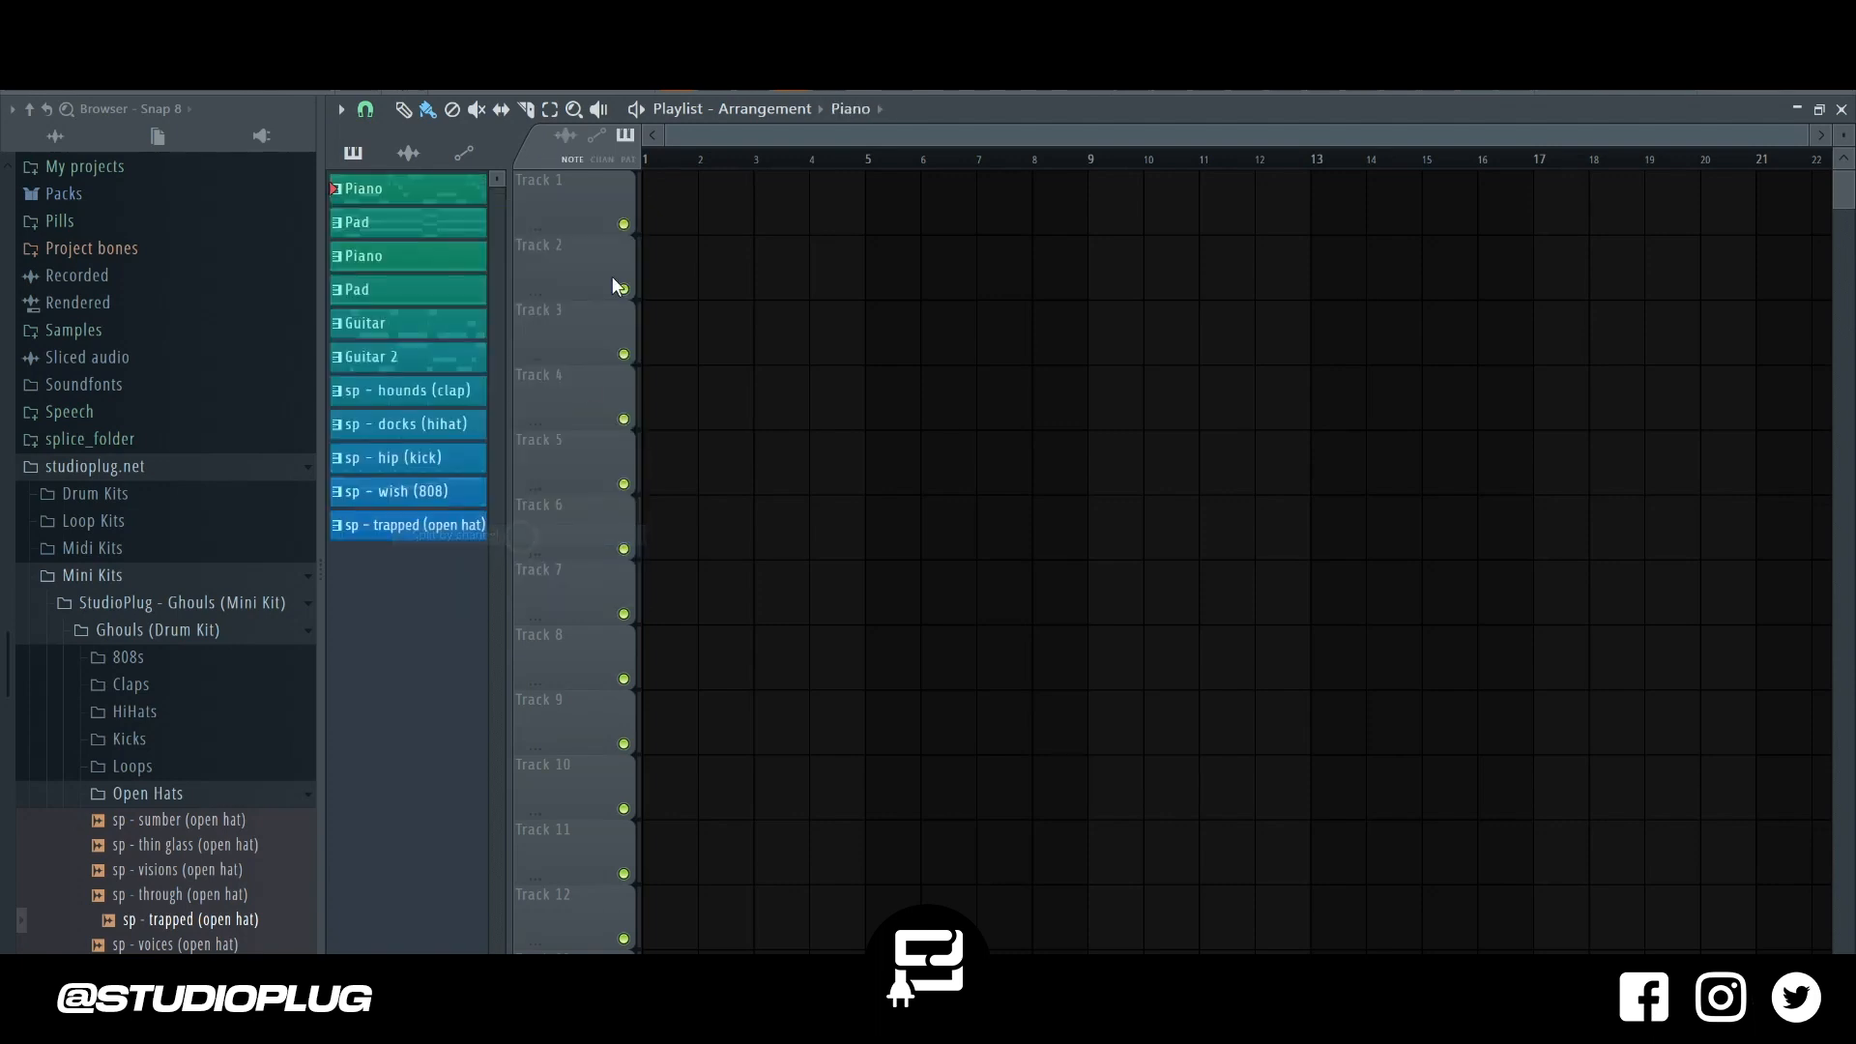
Place every split pattern except the first Pad on its own playlist track and repeat the four-bar block through bar 68.
left_click(416, 530)
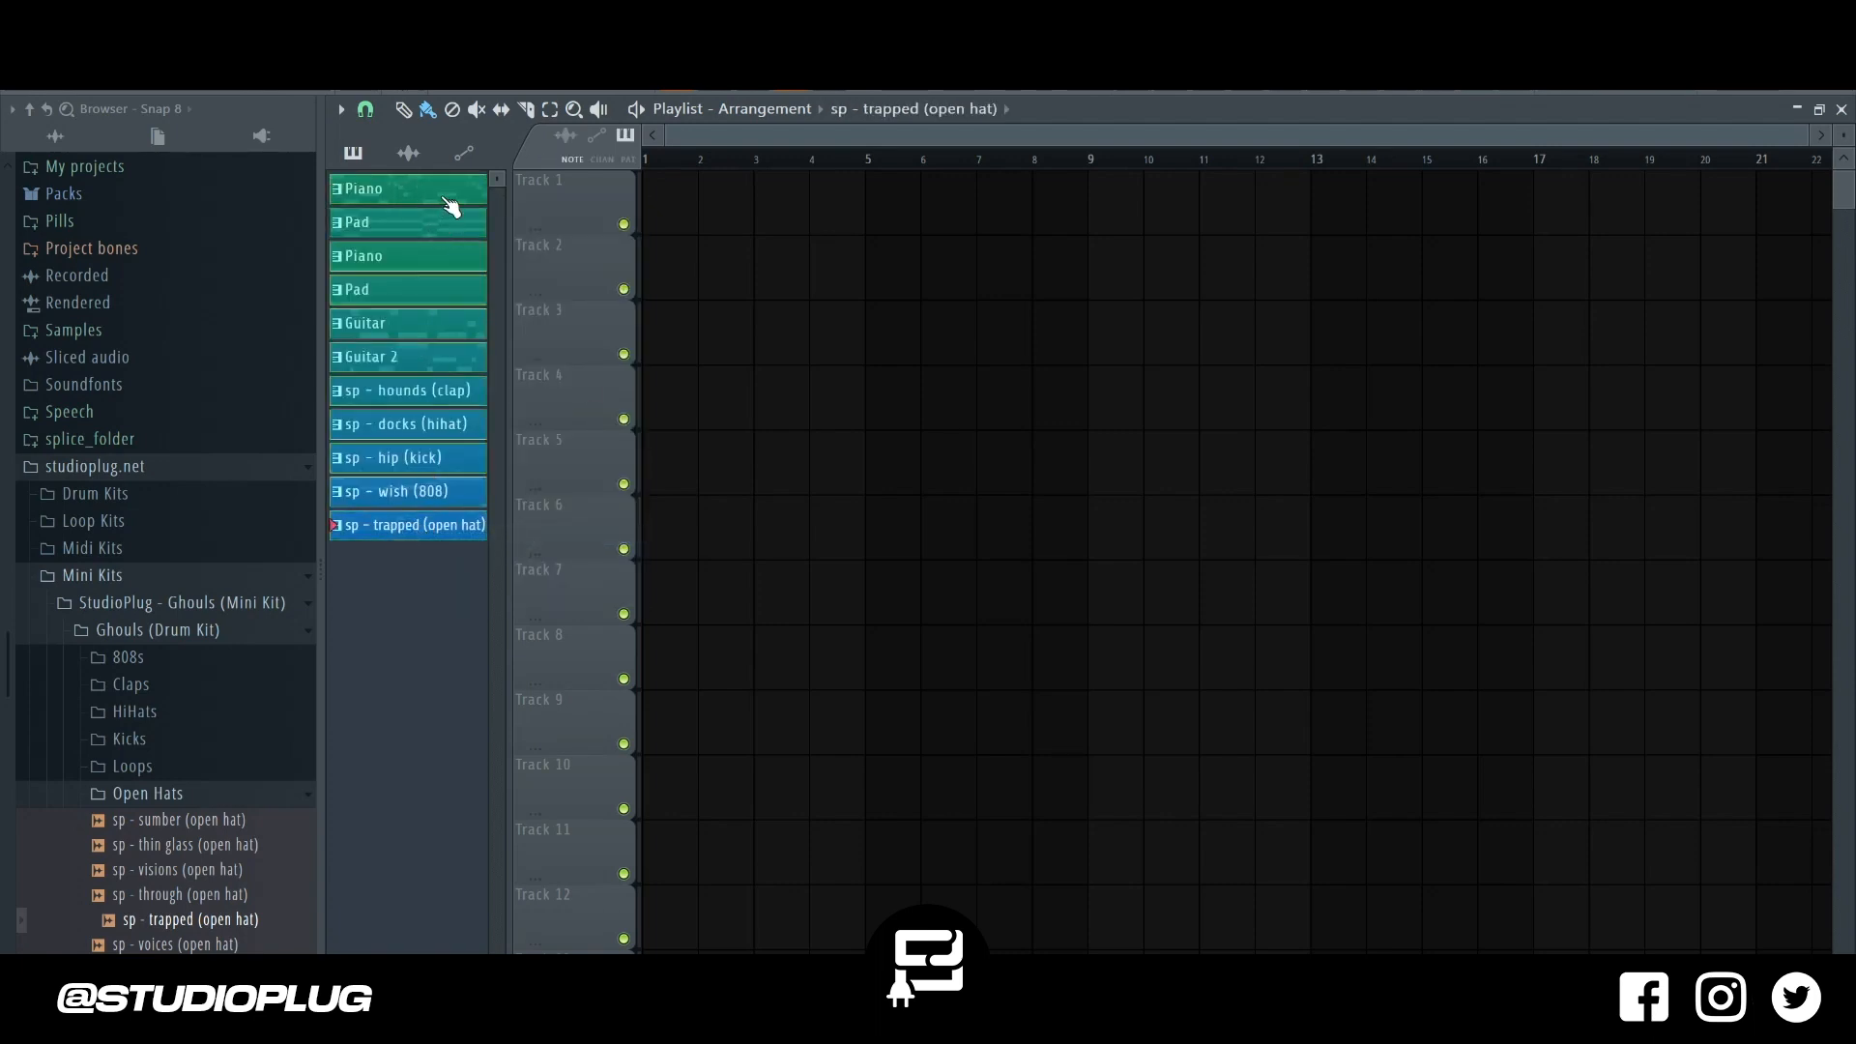
left_click_drag(576, 186, 577, 186)
key("ctrl+b")
key("ctrl+b")
key("ctrl+b")
key("ctrl+b")
key("ctrl+b")
key("ctrl+b")
key("ctrl+b")
key("ctrl+b")
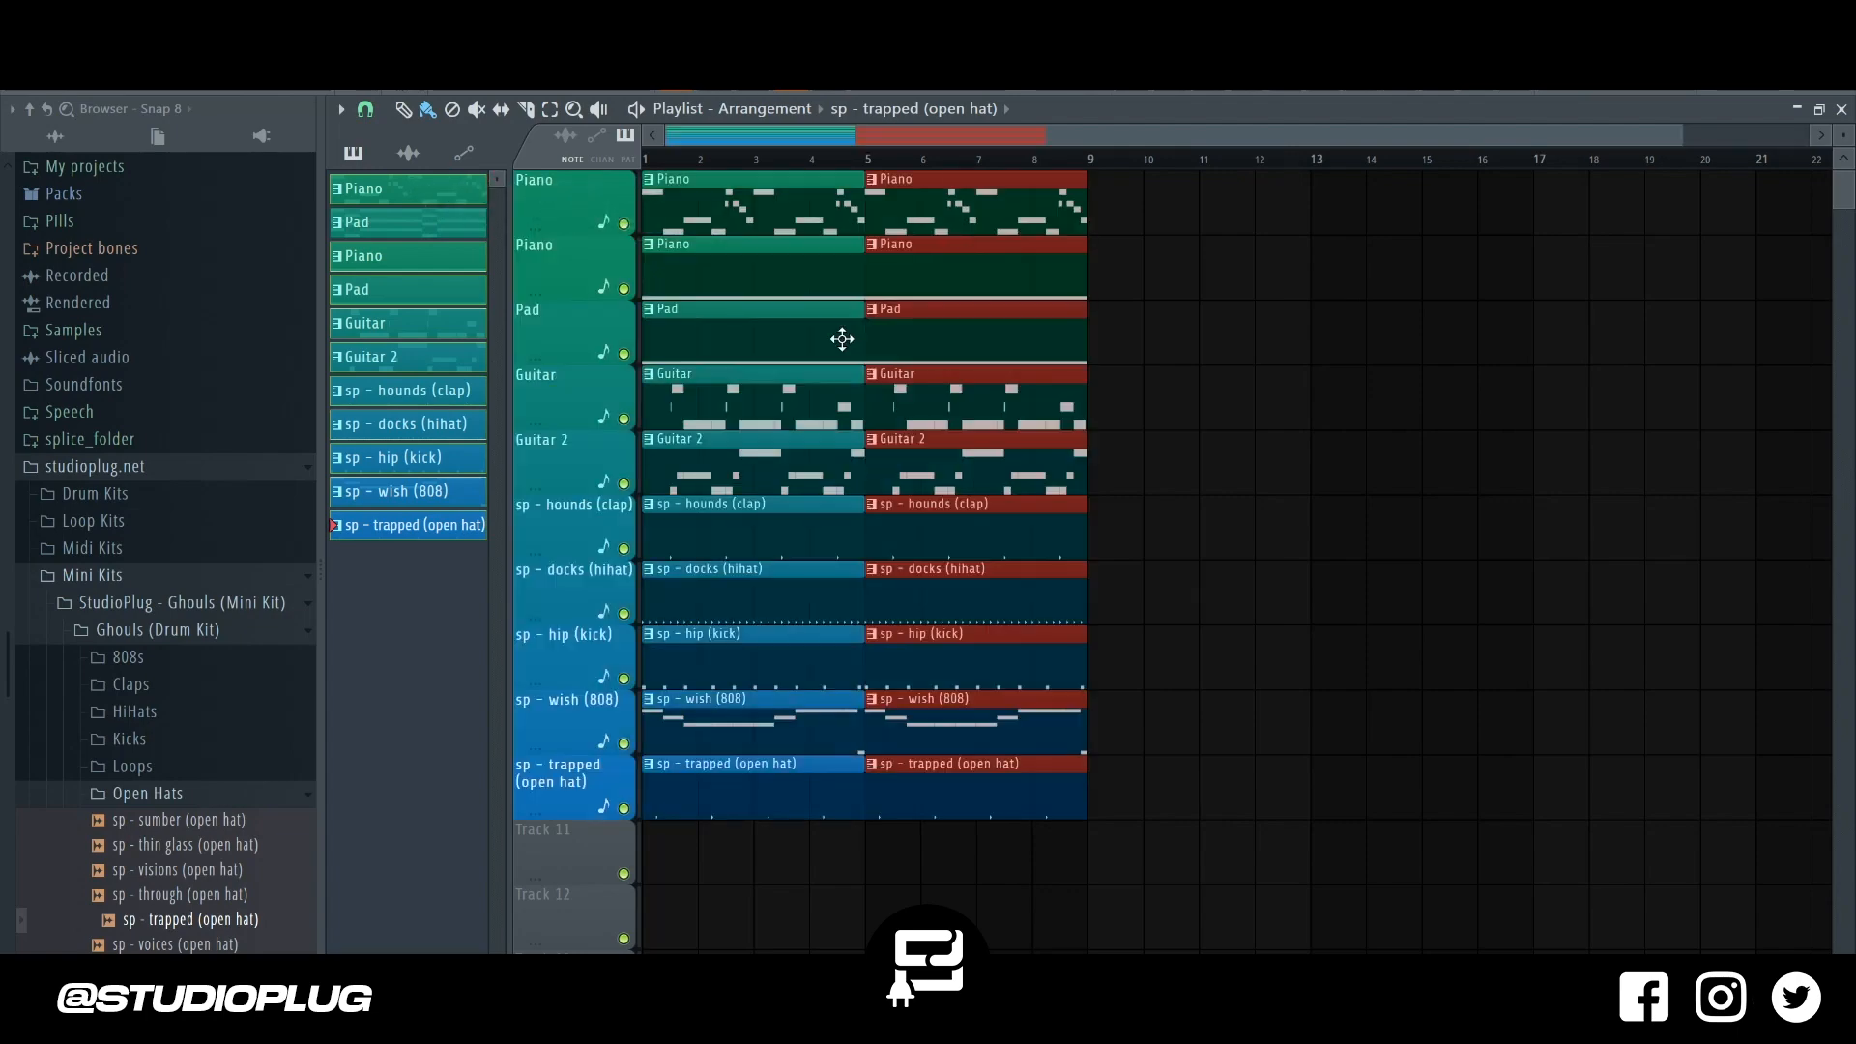
key("ctrl+b")
key("ctrl+b")
key("ctrl+b")
key("ctrl+b")
key("ctrl+b")
key("ctrl+b")
key("ctrl+b")
key("ctrl+b")
right_click(844, 343, "ctrl")
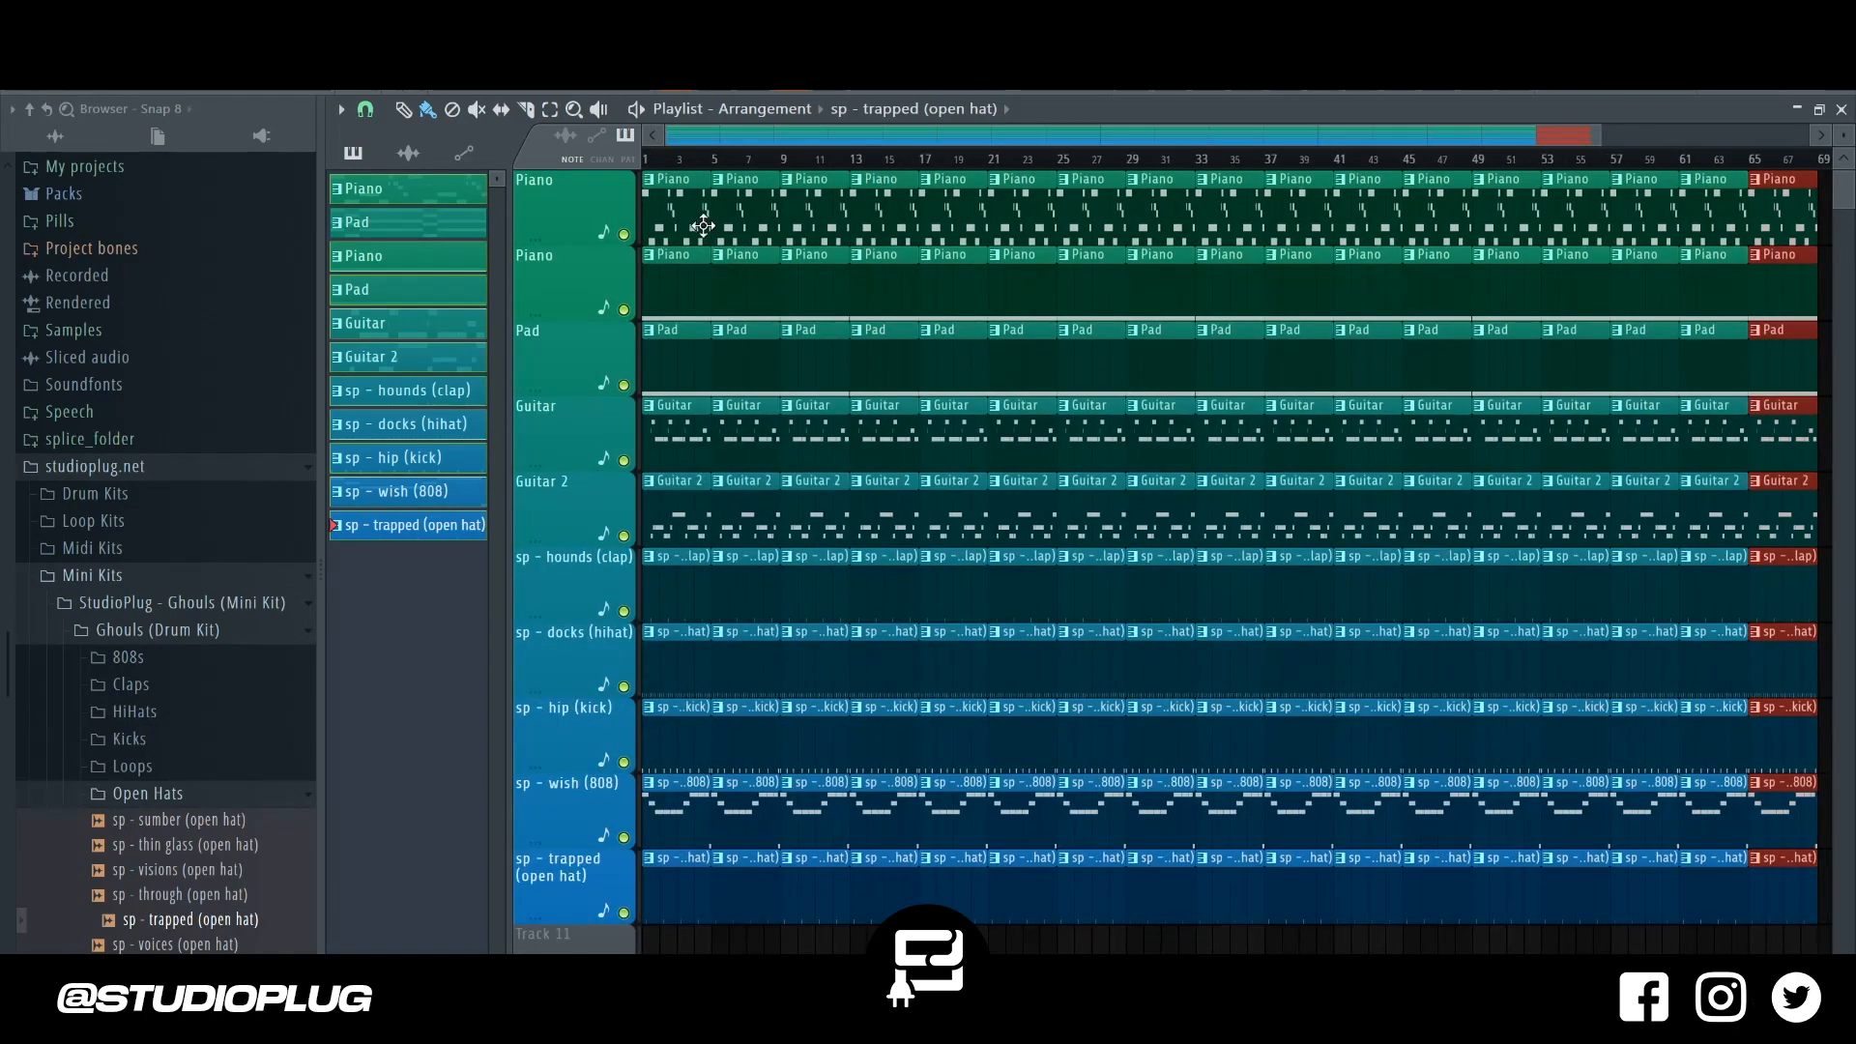
Delete every clip in bars 1 to 4 except the second Piano track's clip and play the arrangement.
left_click_drag(694, 336, 605, 884)
key("Delete")
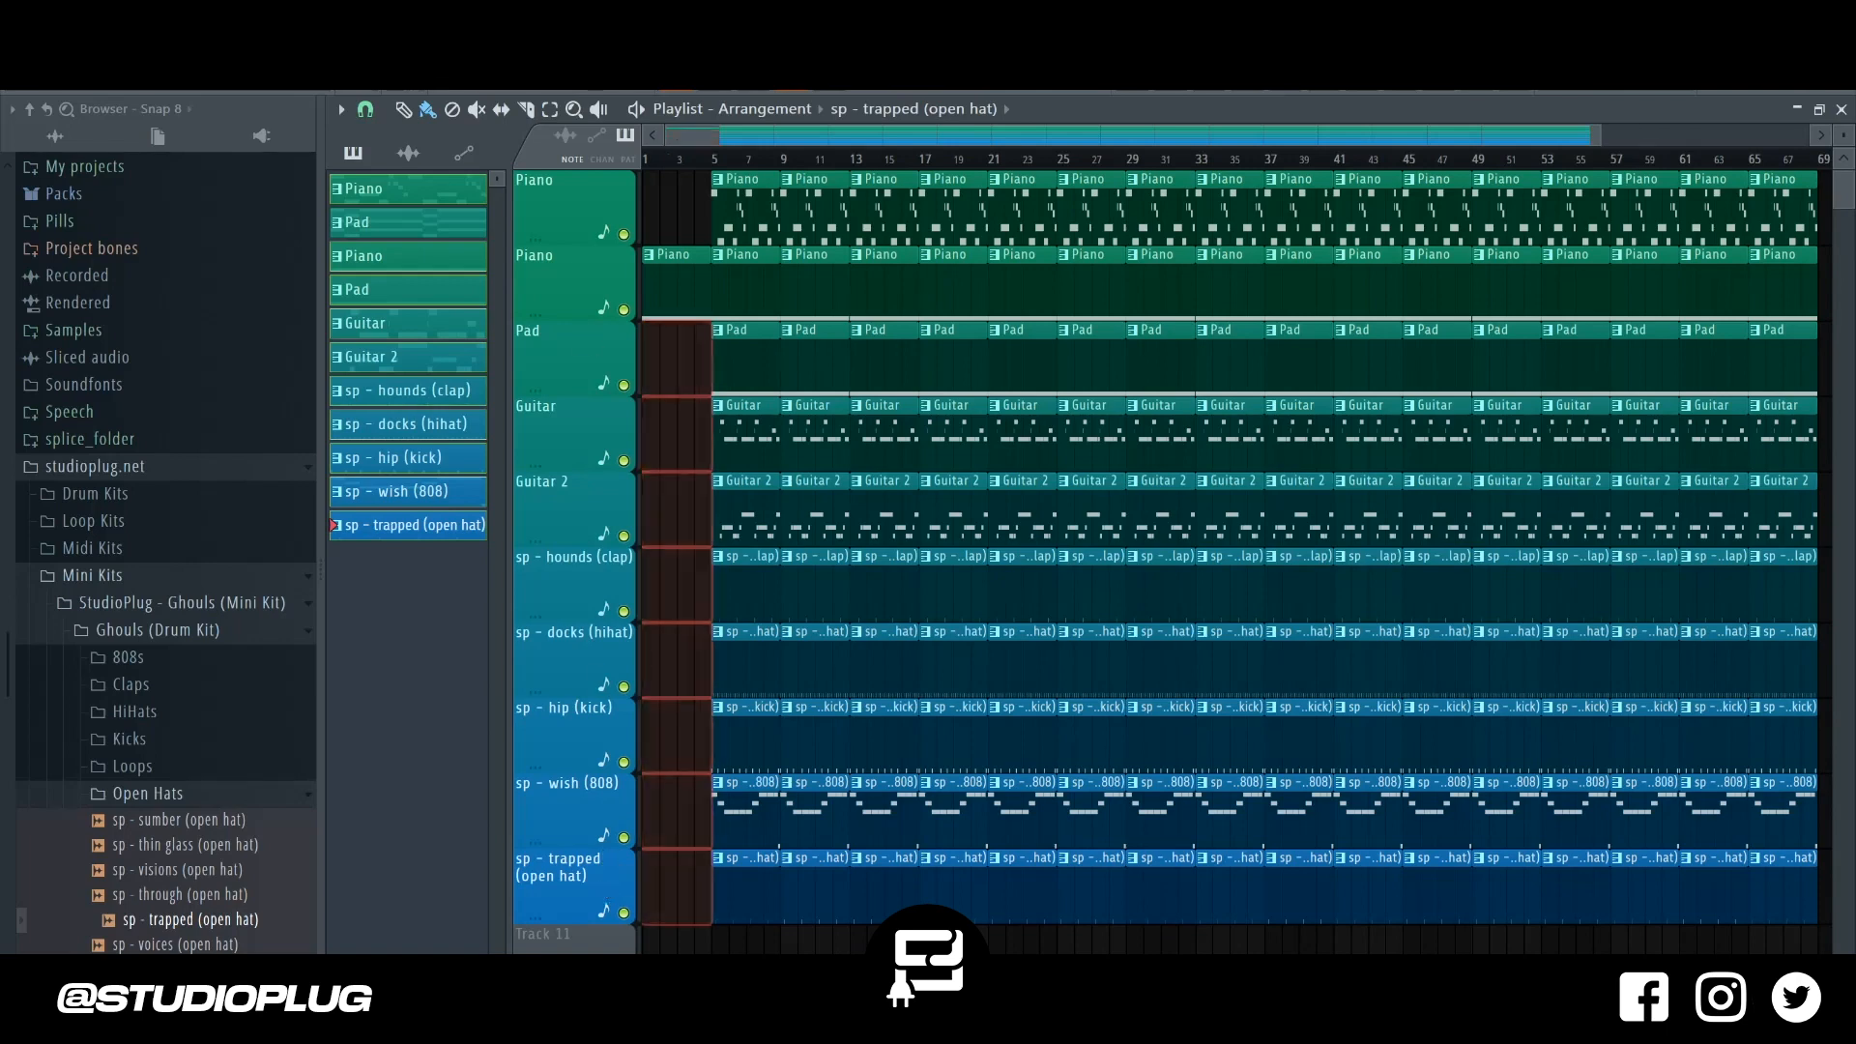
key("space")
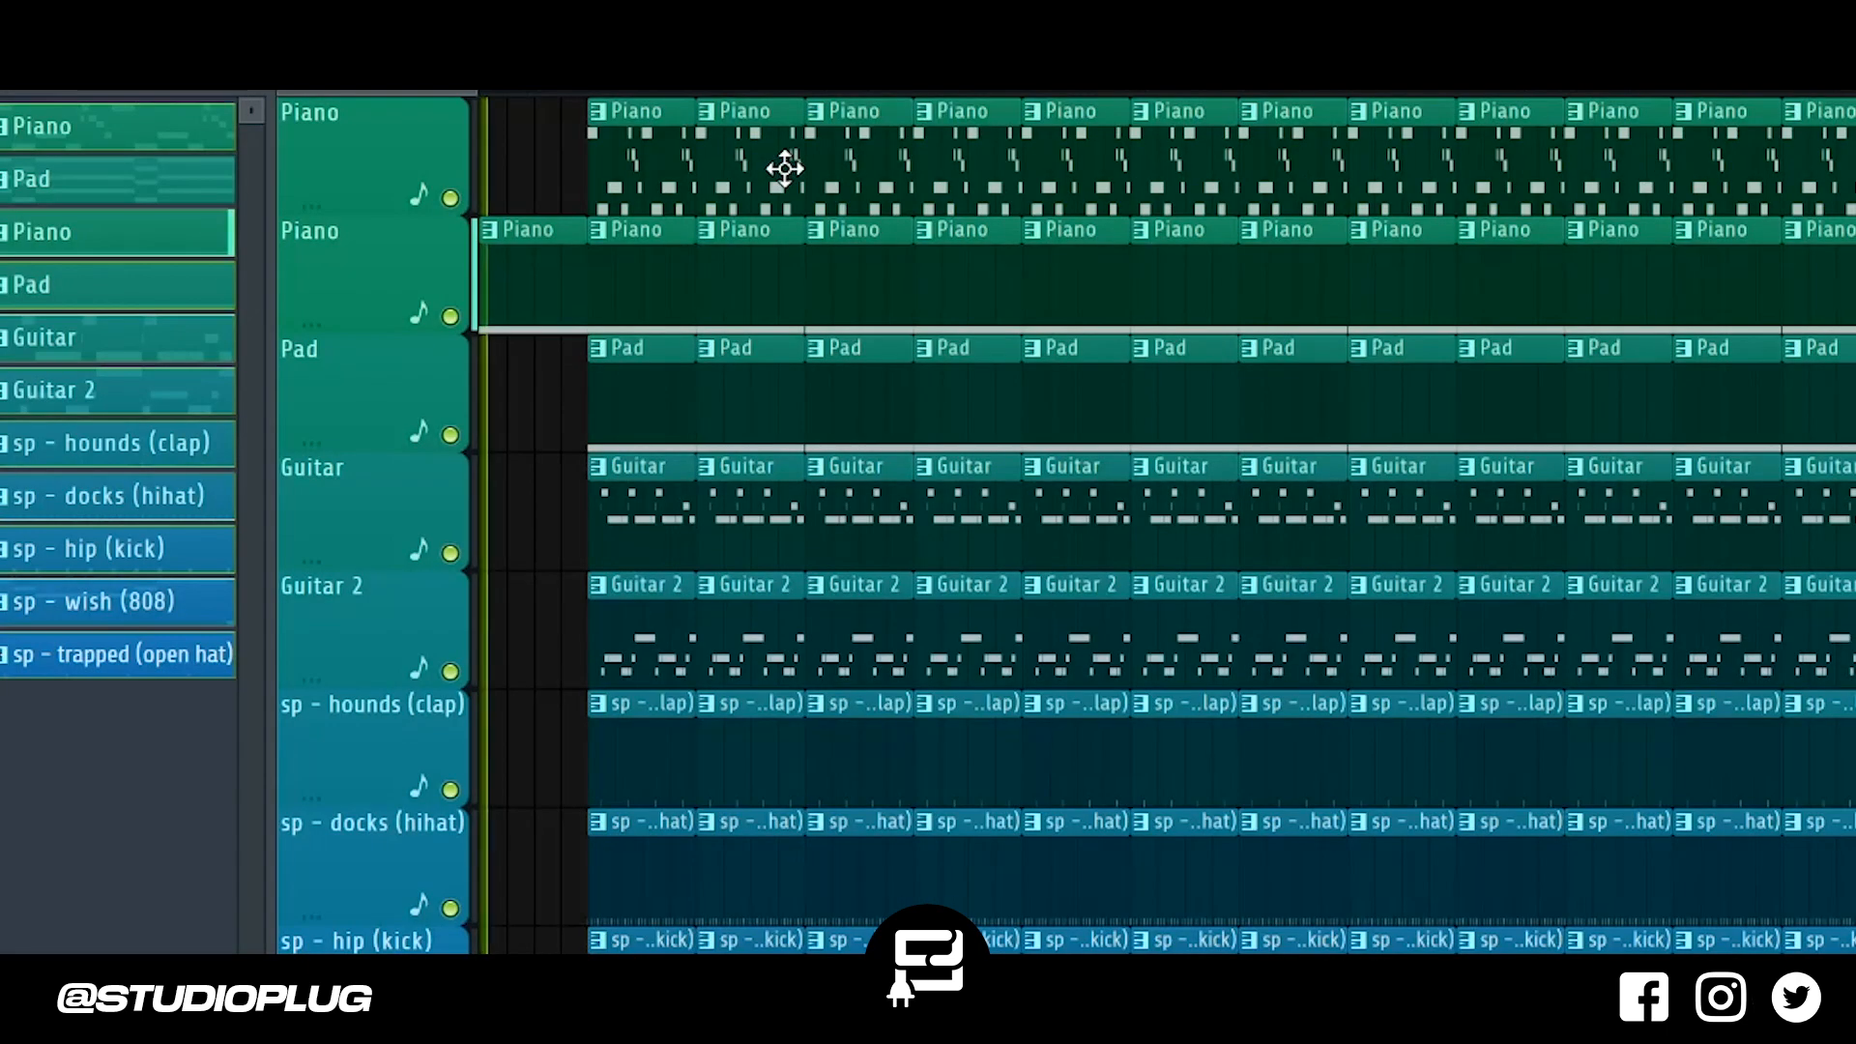
Remove the melody Piano, Pad, both Guitar and all drum clips from bars 5 to 8, keeping the second Piano track's clip.
right_click(603, 178)
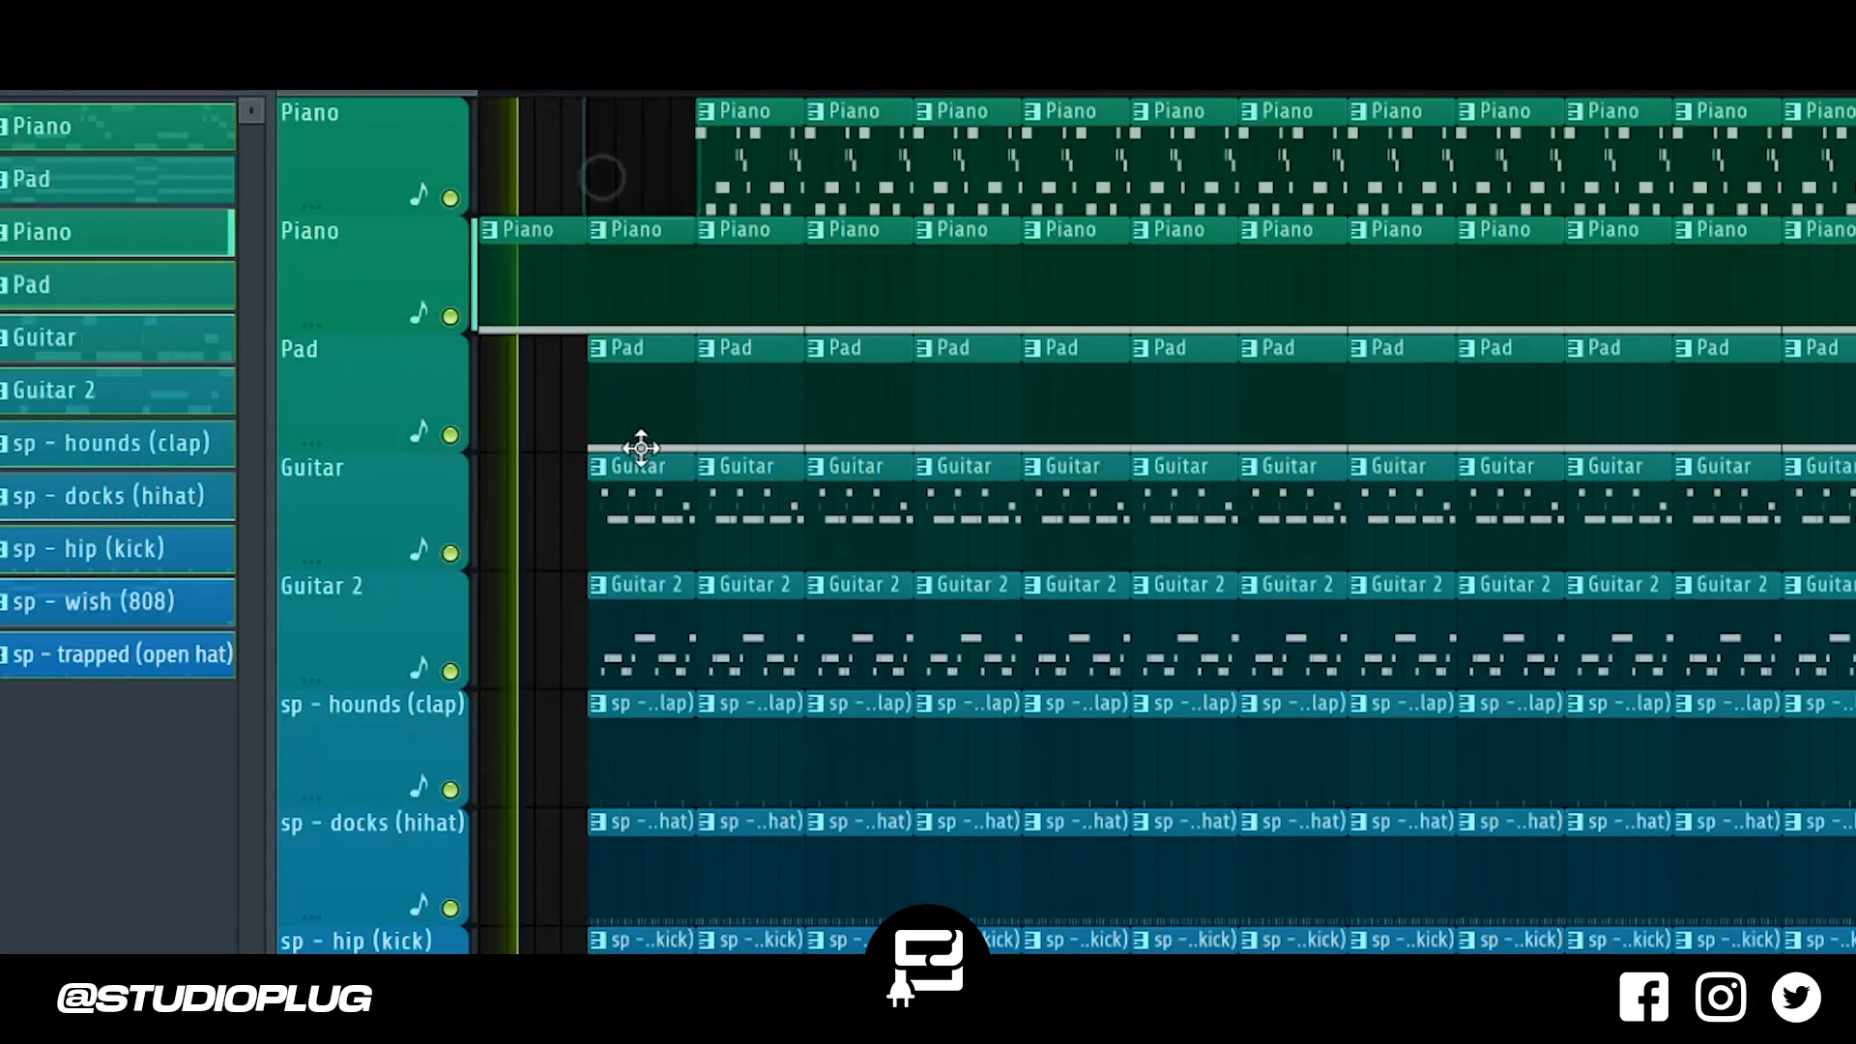
right_click(662, 389)
left_click_drag(644, 752, 597, 951)
key("Delete")
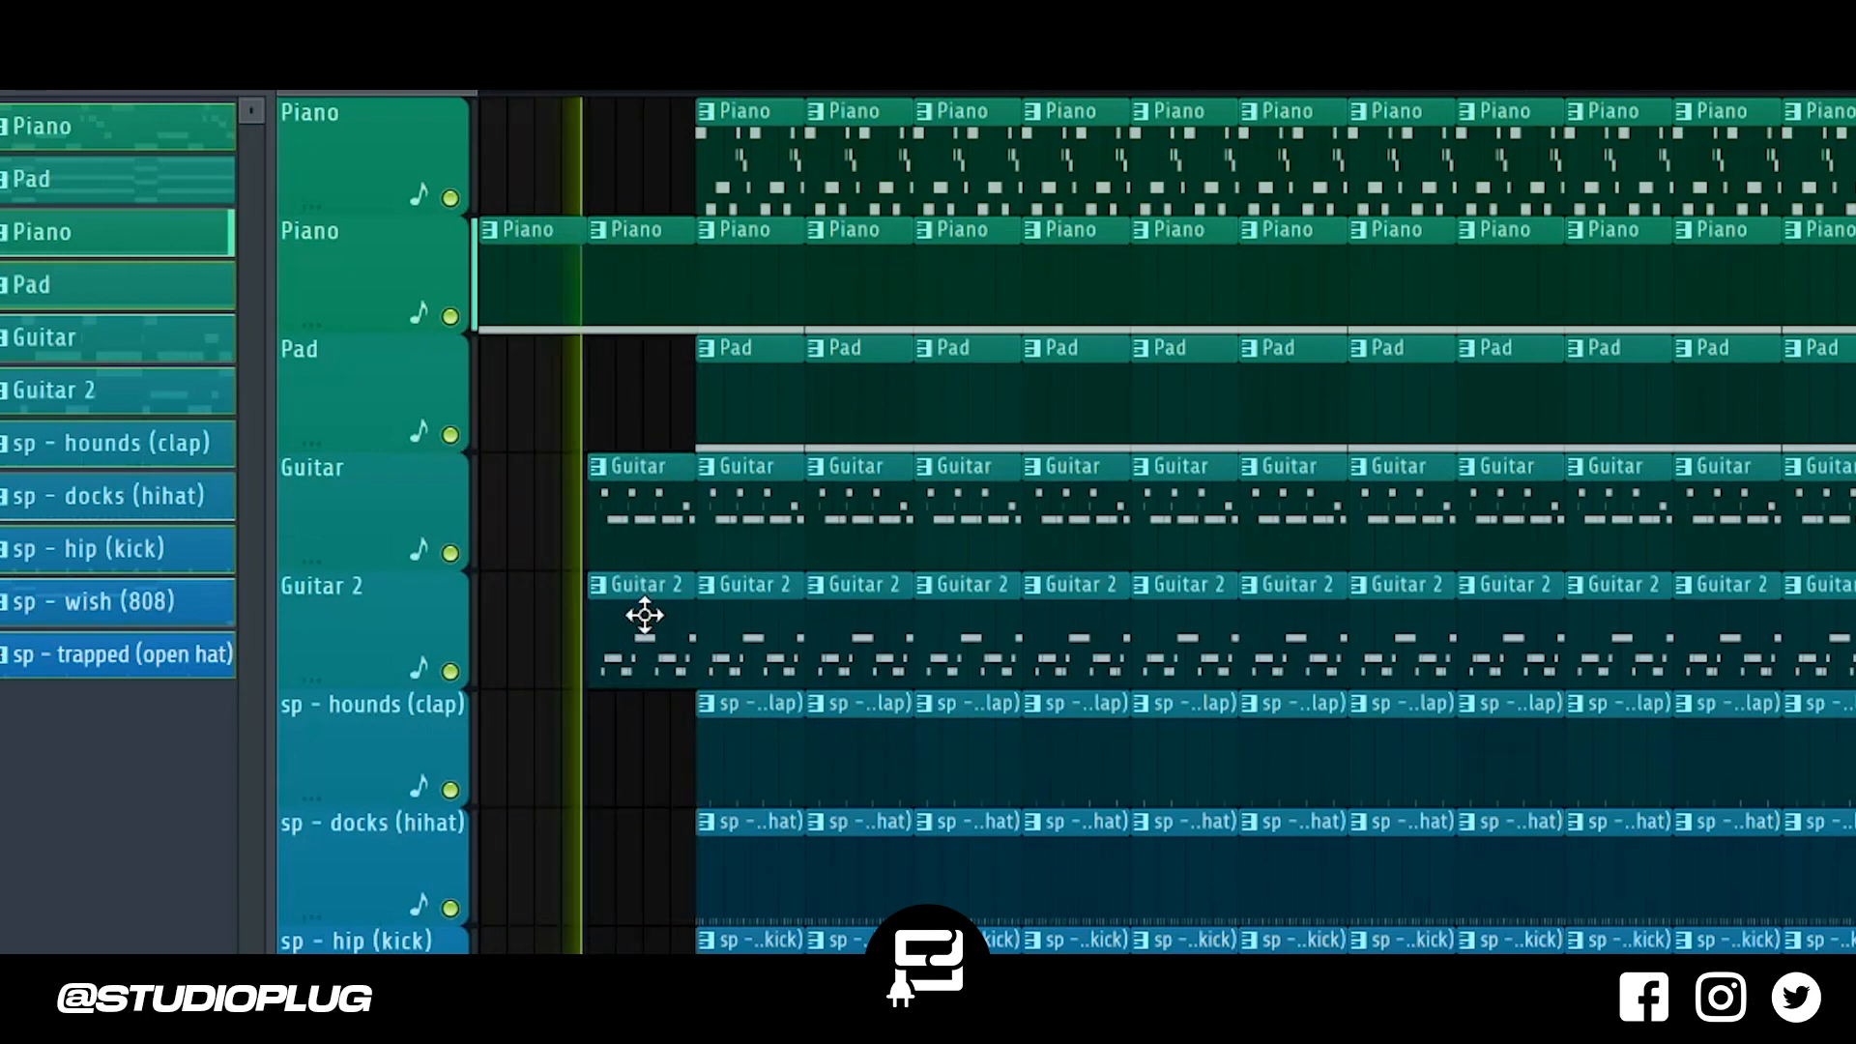
left_click_drag(648, 604, 636, 875)
key("Delete")
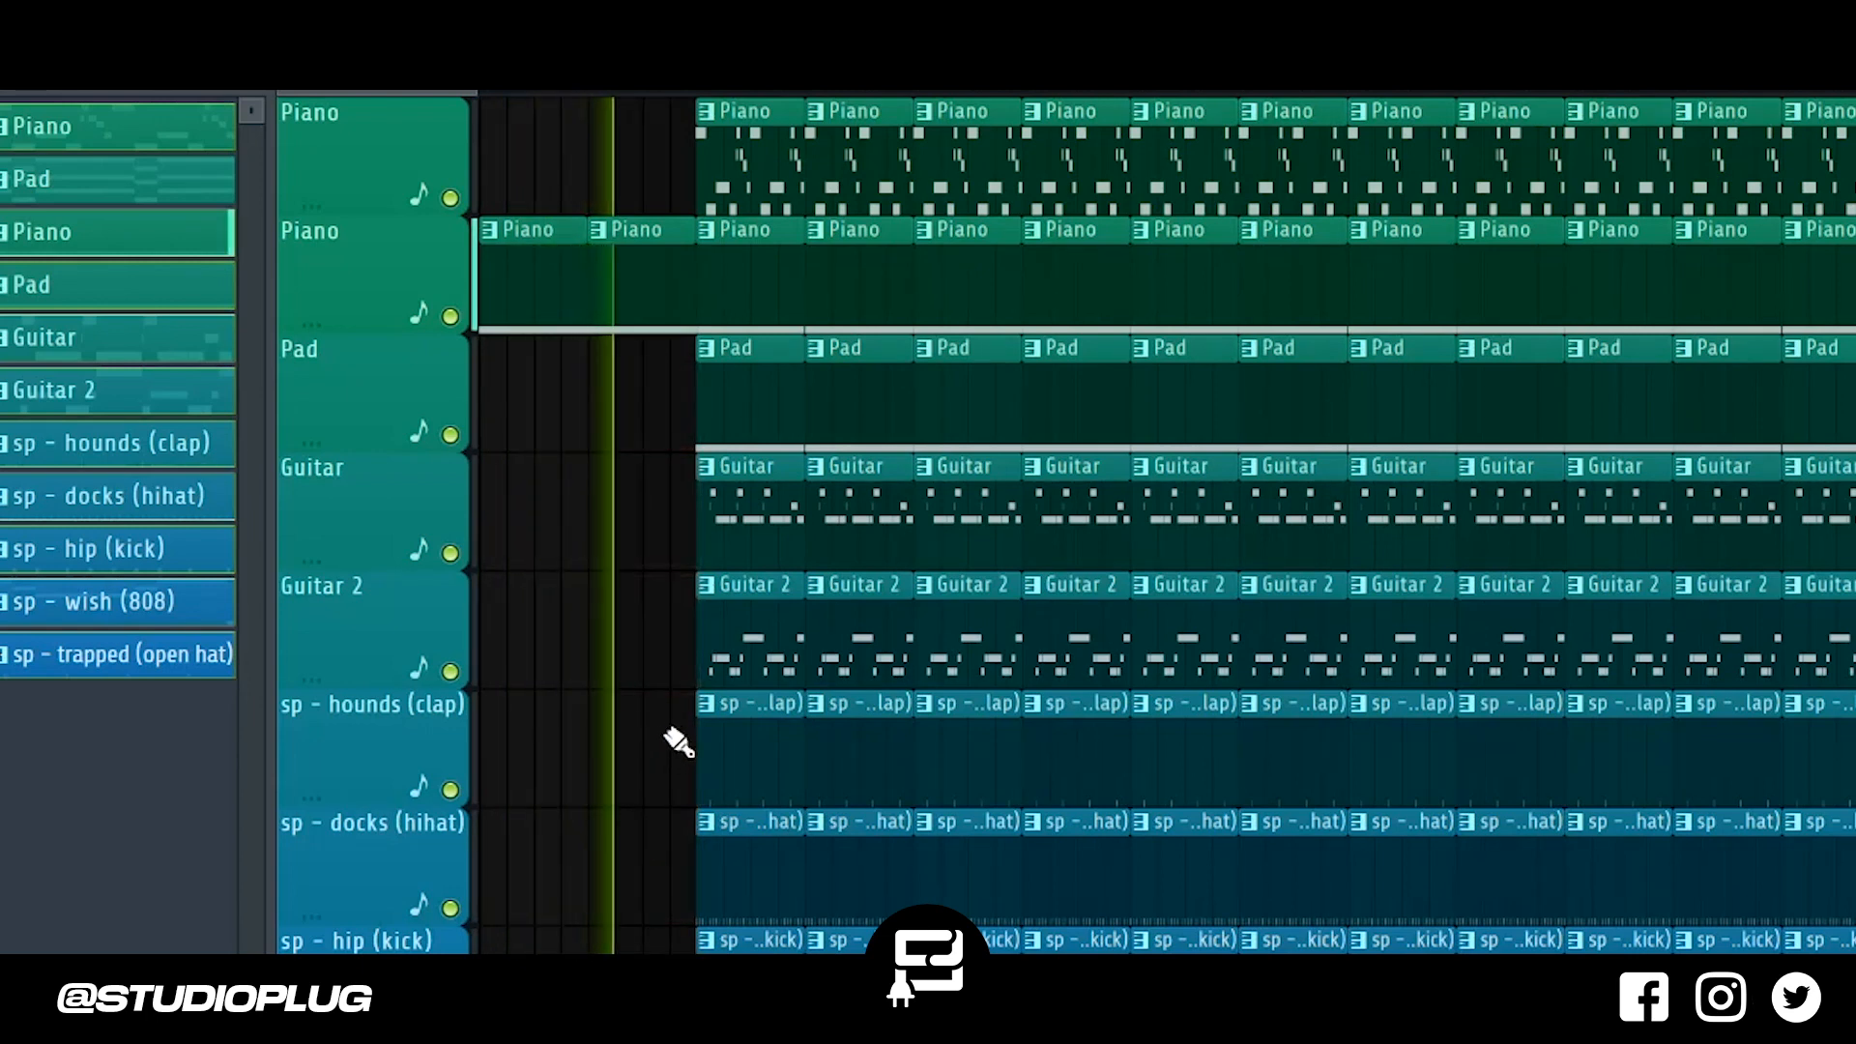
Remove the melody Piano clip from bars 9 to 12 and the 808 clips from bars 9 to 16, checking by playback.
left_click_drag(757, 506, 845, 606)
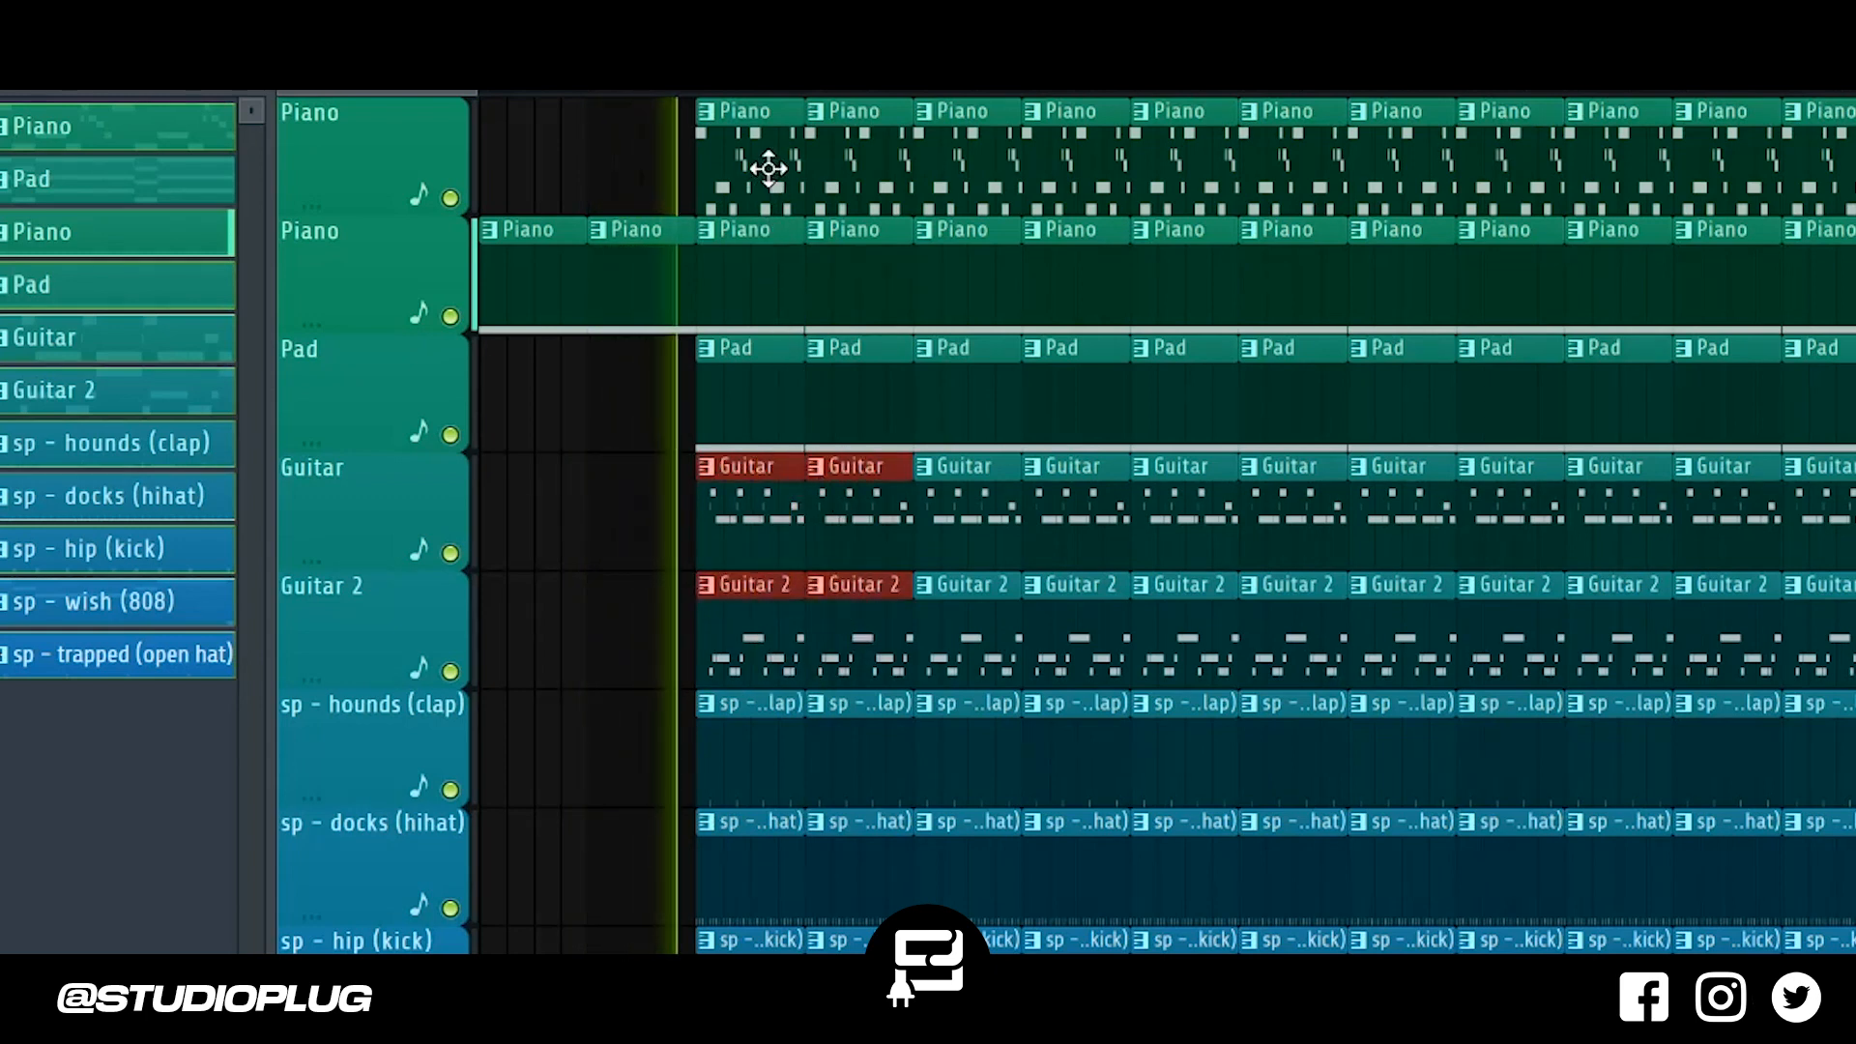
right_click(766, 170)
key("space")
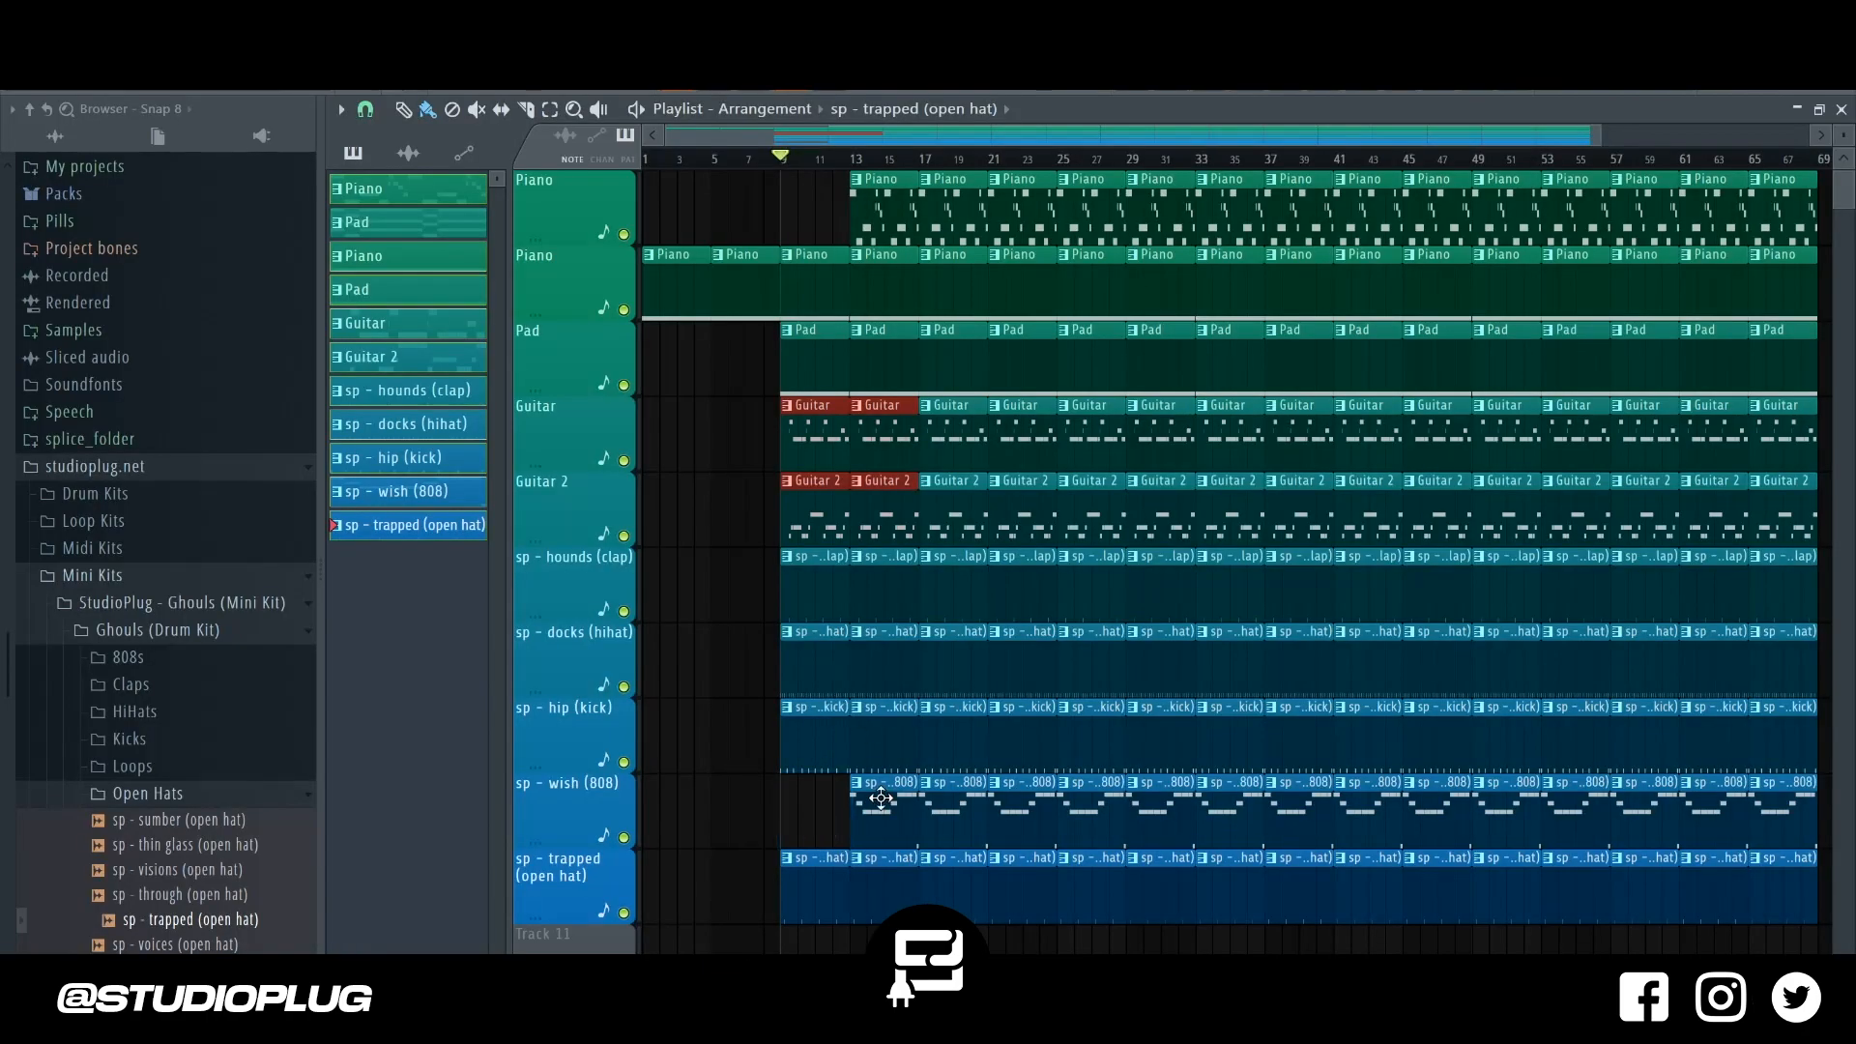
right_click(879, 798)
key("space")
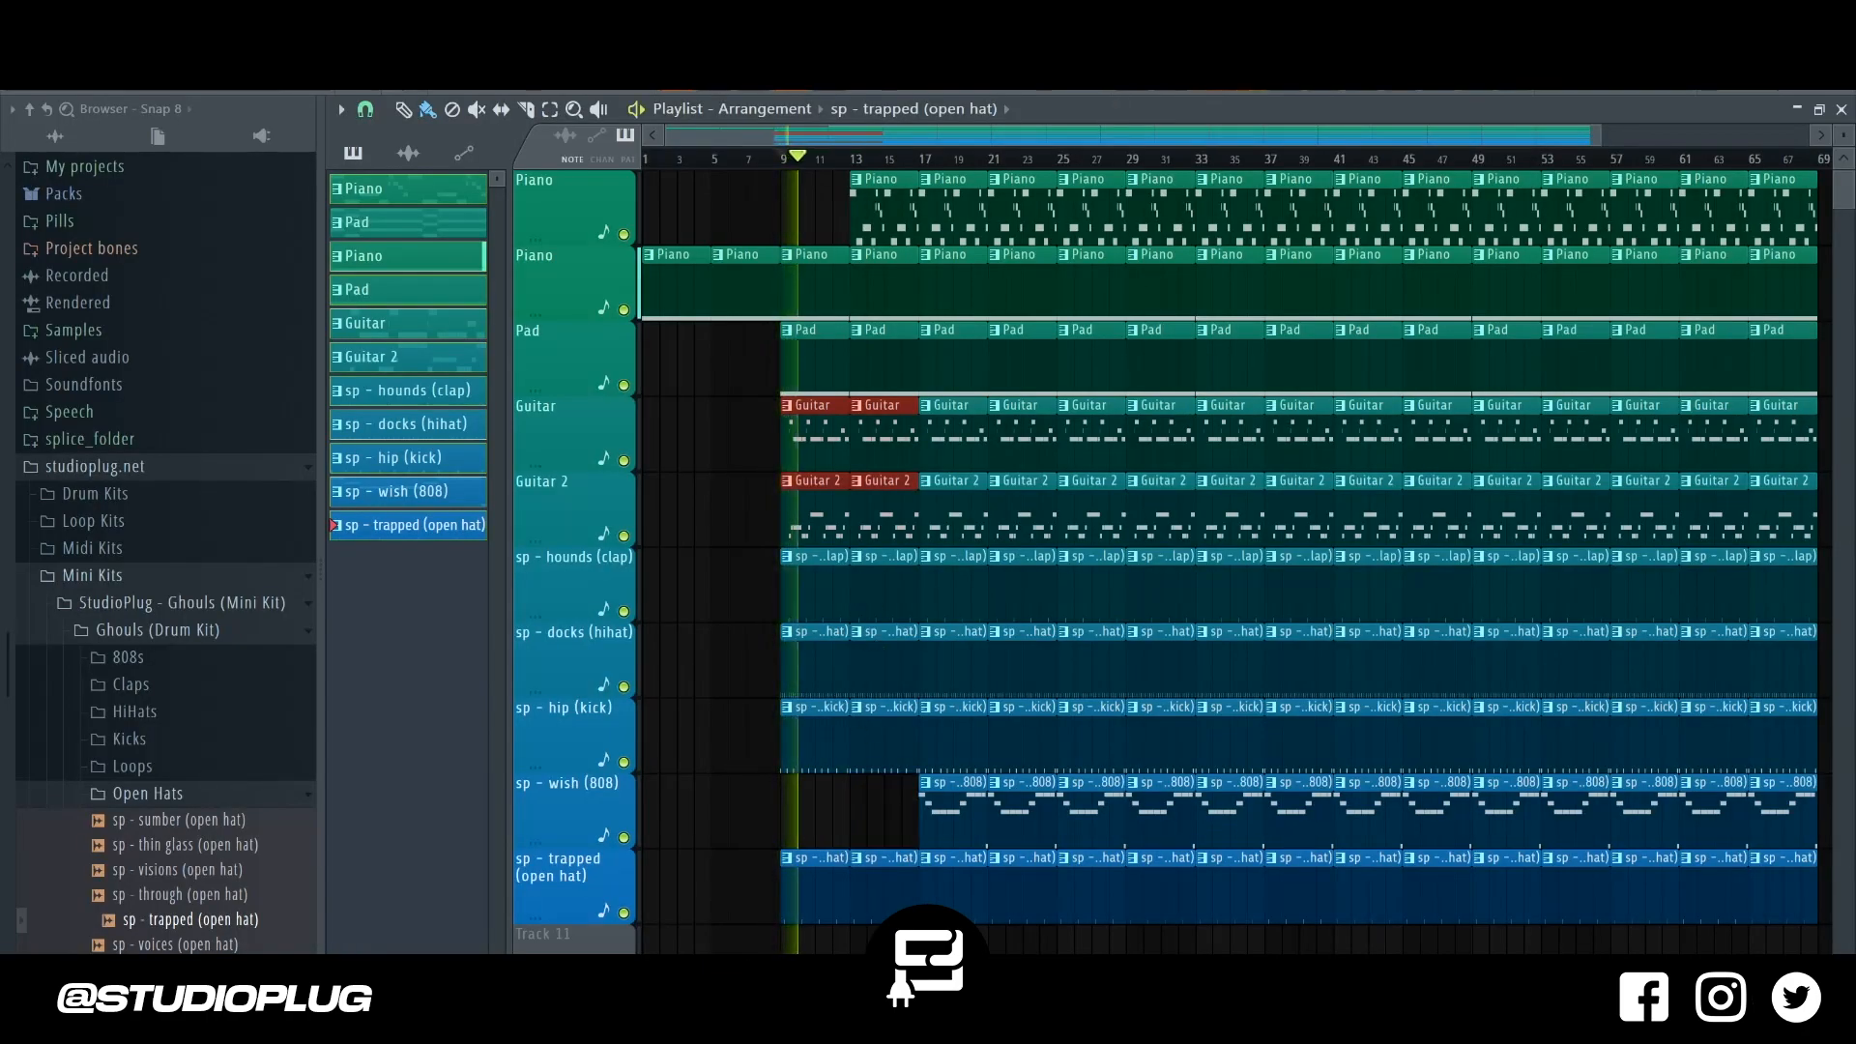
Solo and unsolo the clap track in the mixer, check the channel rack during playback and return to the playlist.
key("F9")
right_click(794, 193)
right_click(793, 193)
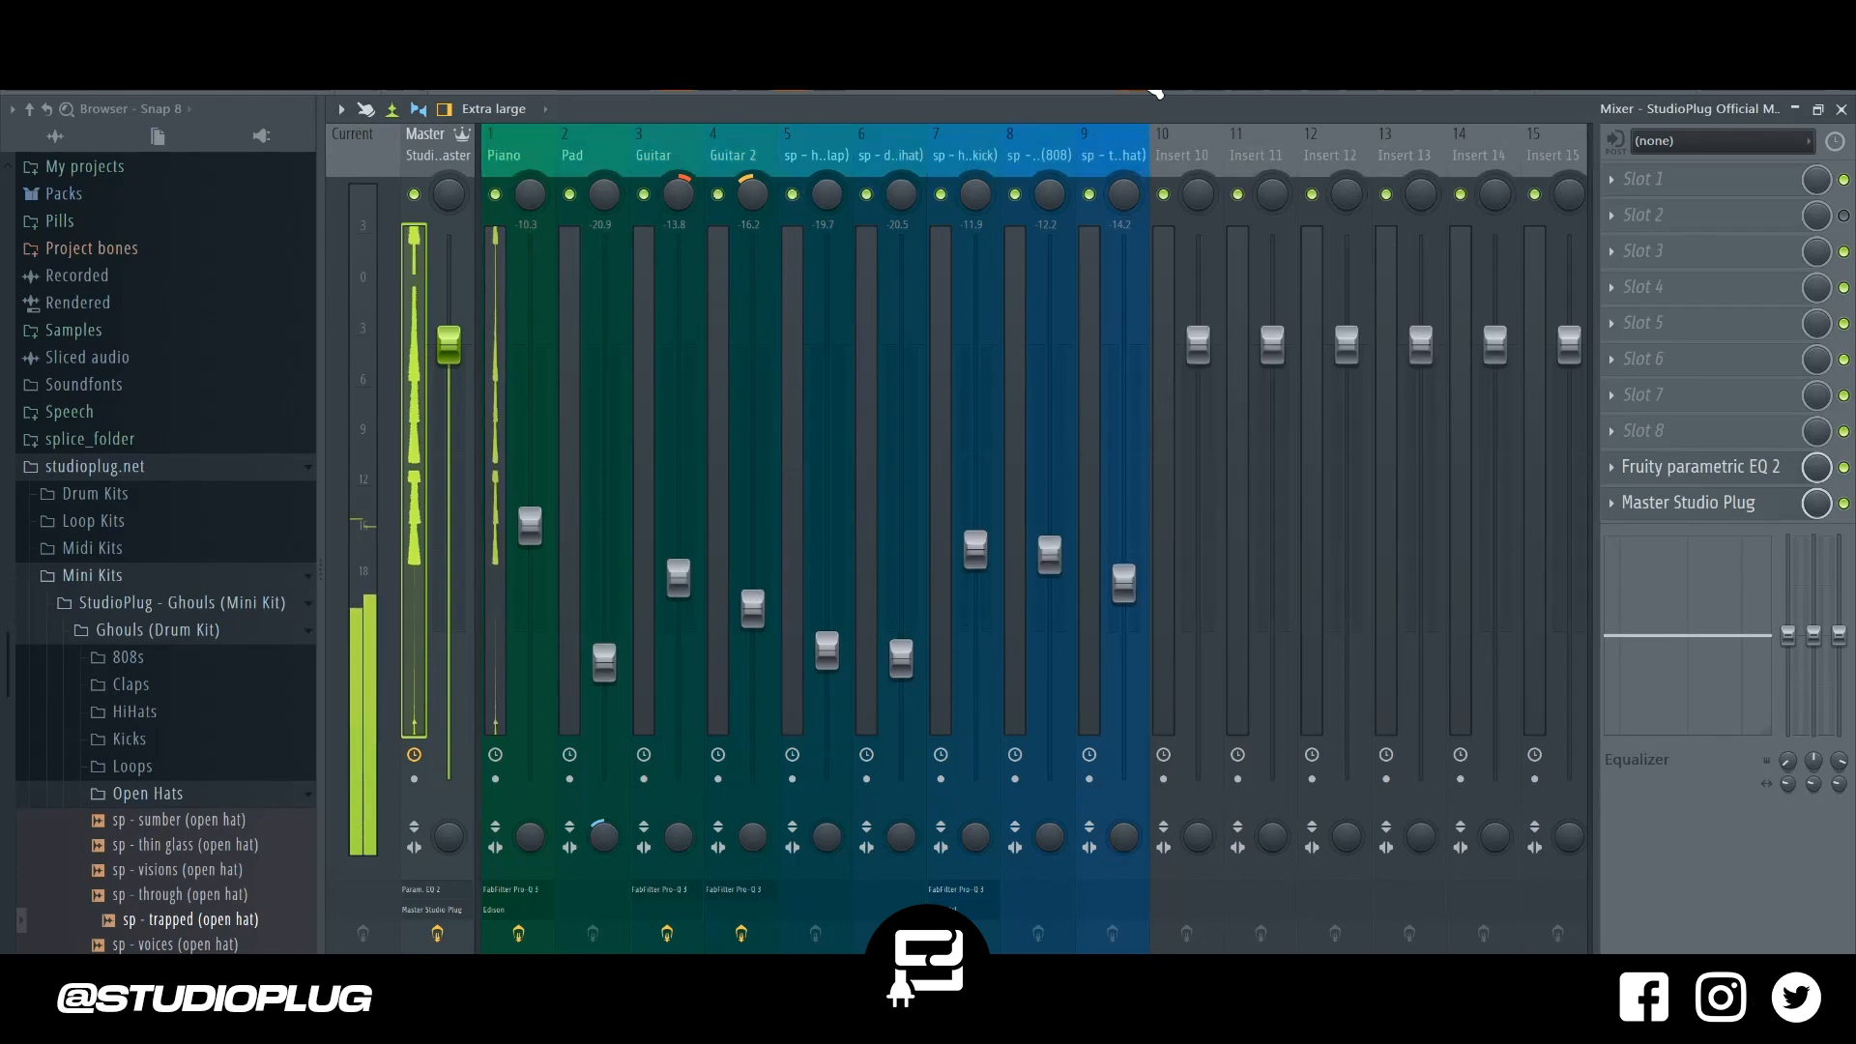
key("F6")
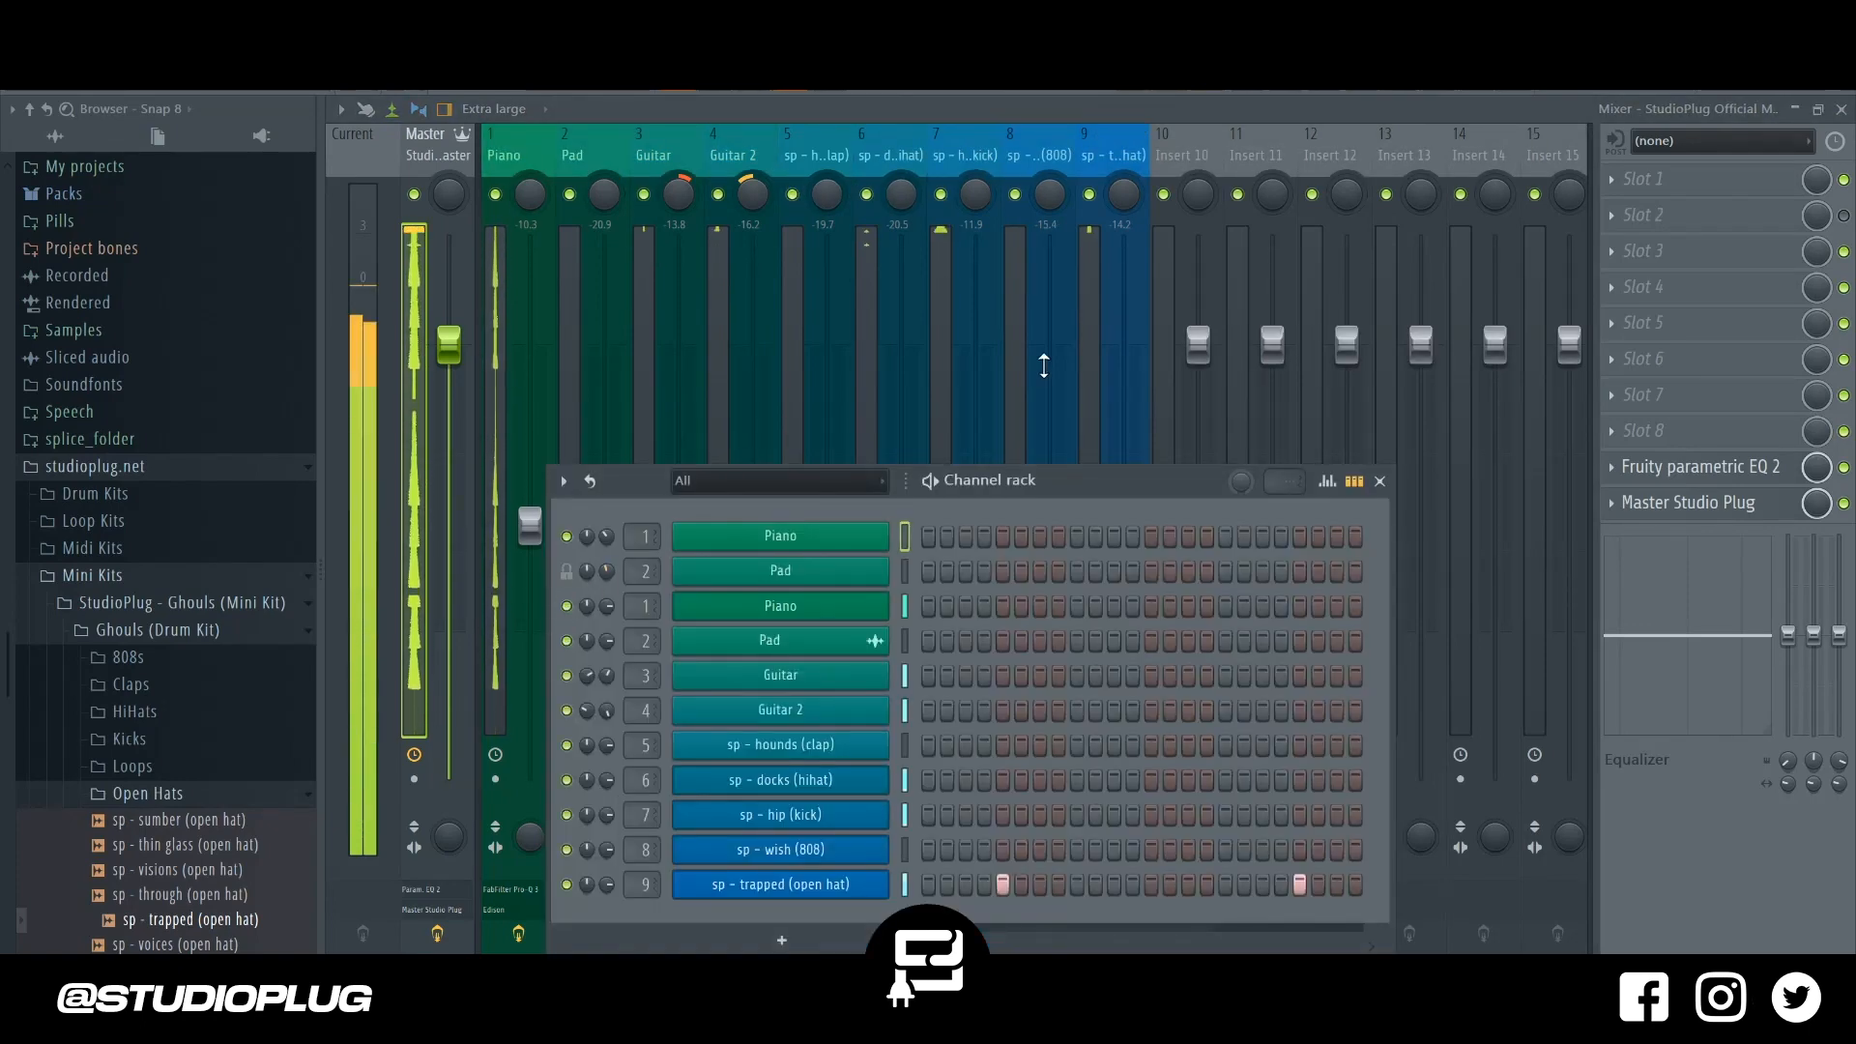
key("F5")
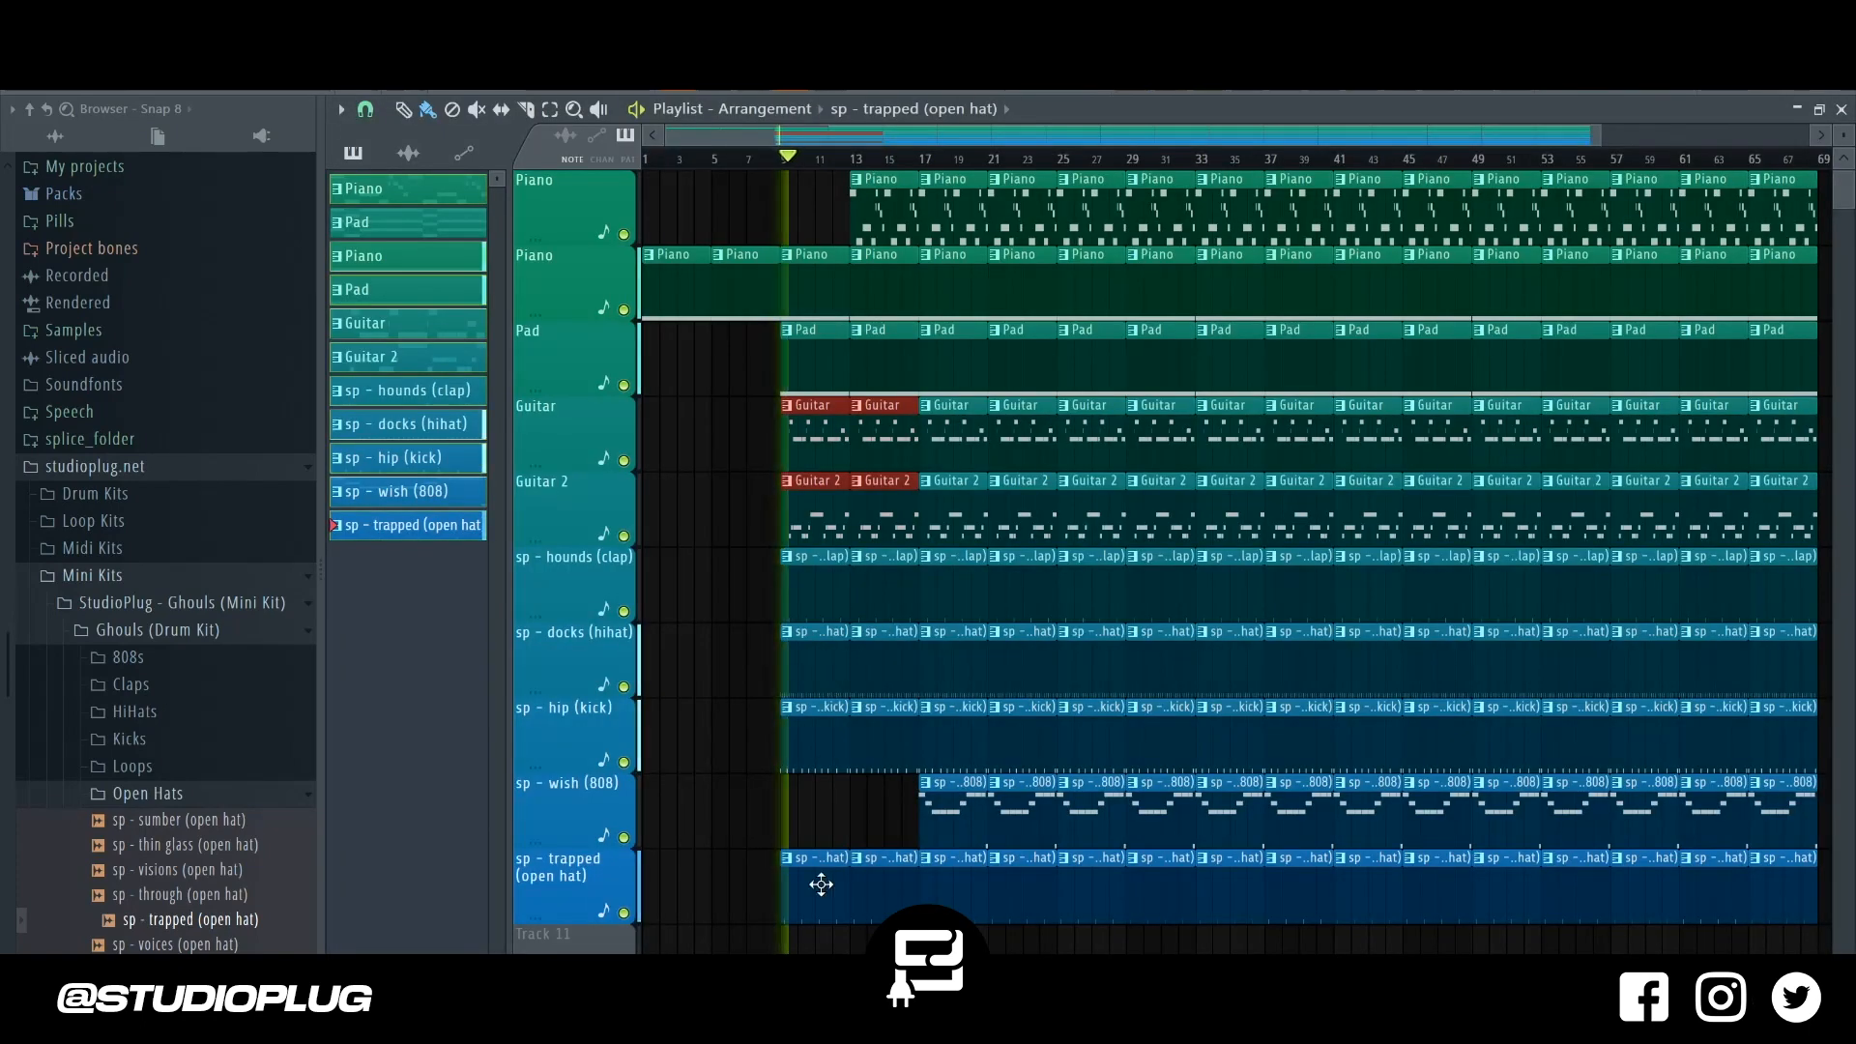
Remove the kick clips from bars 9 to 16 and the melody Piano clip from bars 13 to 16.
right_click(821, 737)
right_click(869, 737)
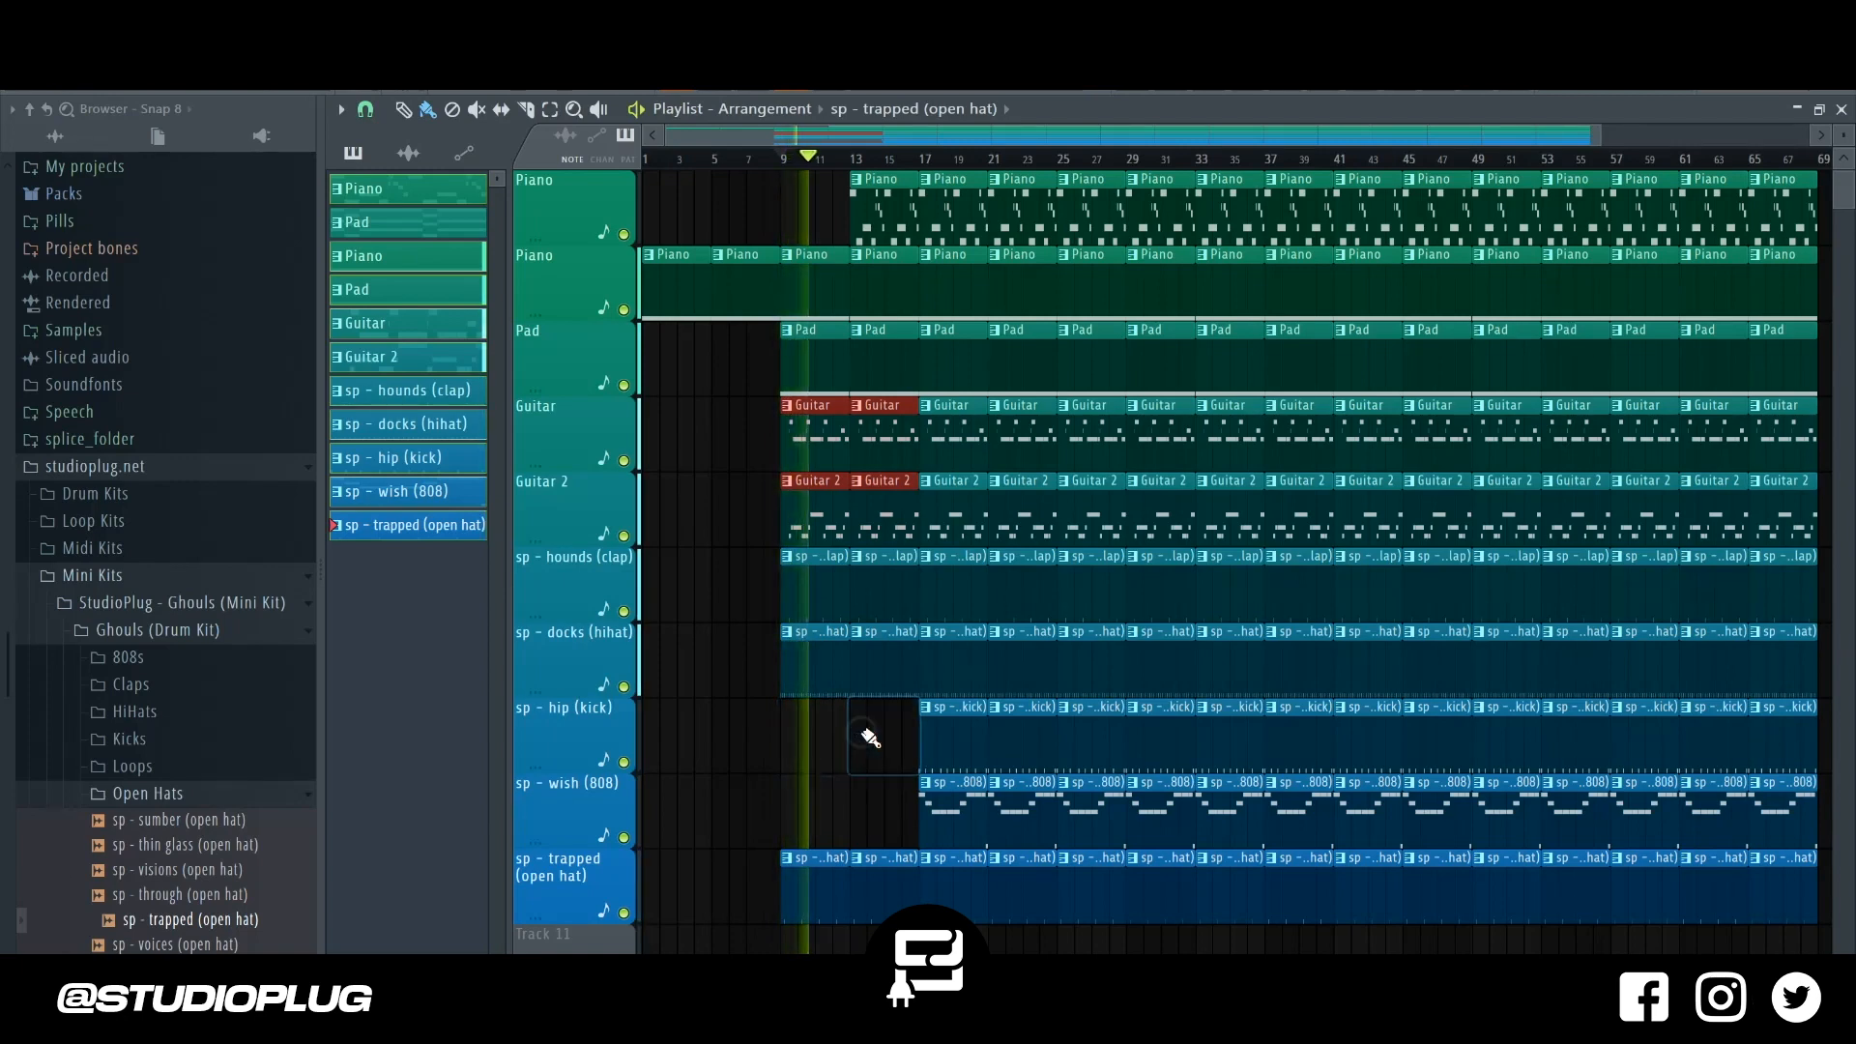
right_click(889, 234)
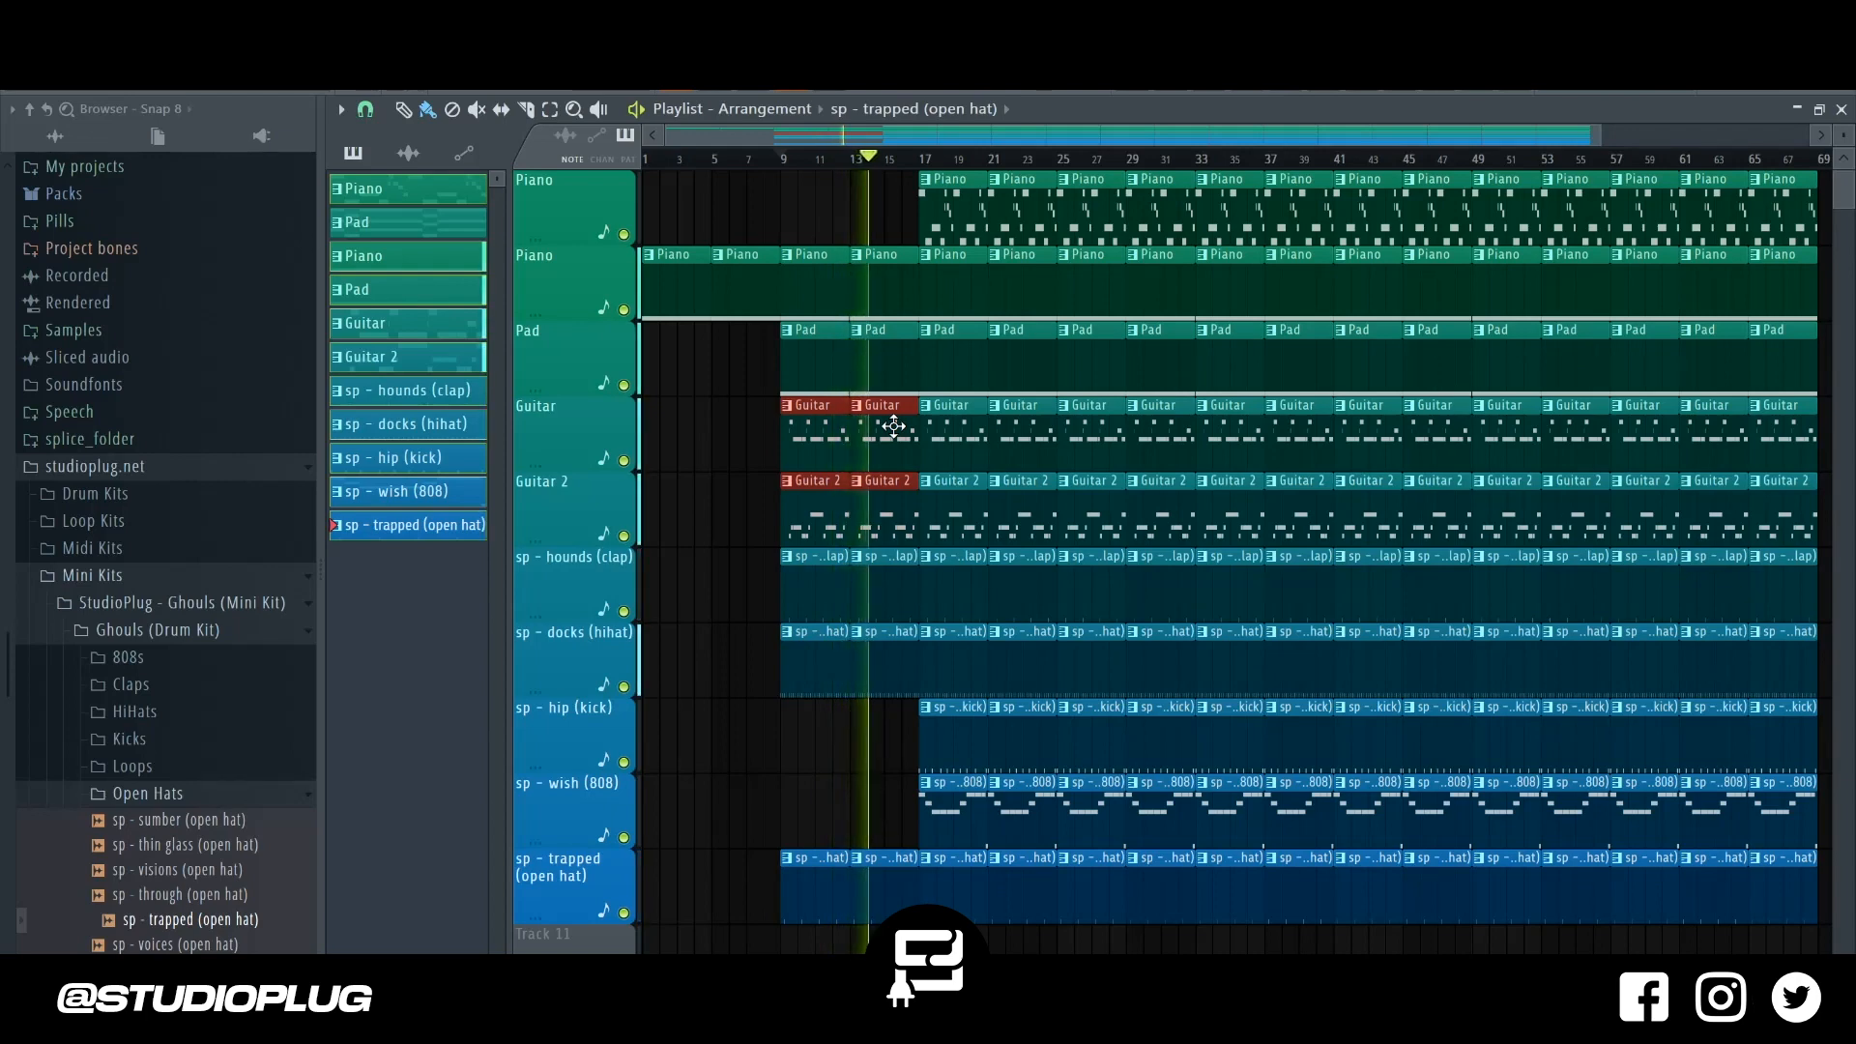
Delete the Guitar and Guitar 2 clips from bars 17 to 20 and replay the arrangement from bar 9.
left_click_drag(949, 437, 952, 506)
right_click(952, 507)
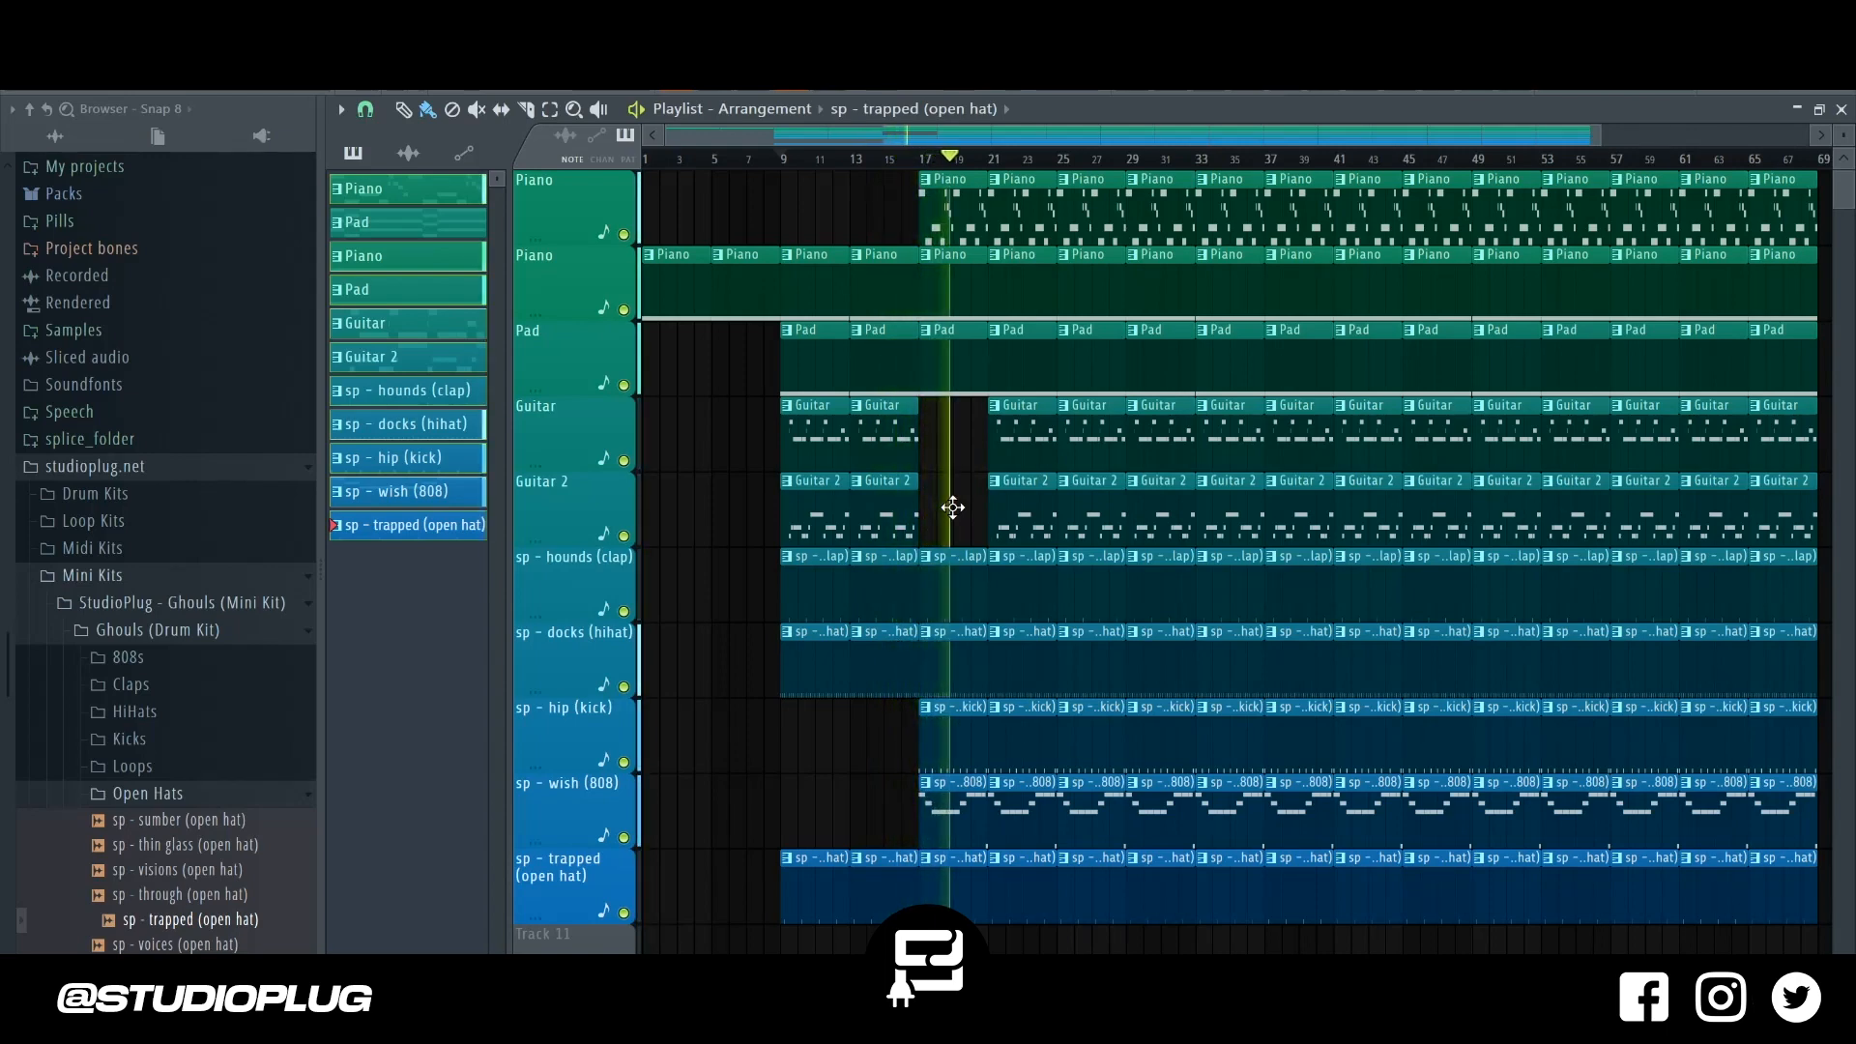
left_click_drag(1039, 454, 1024, 495)
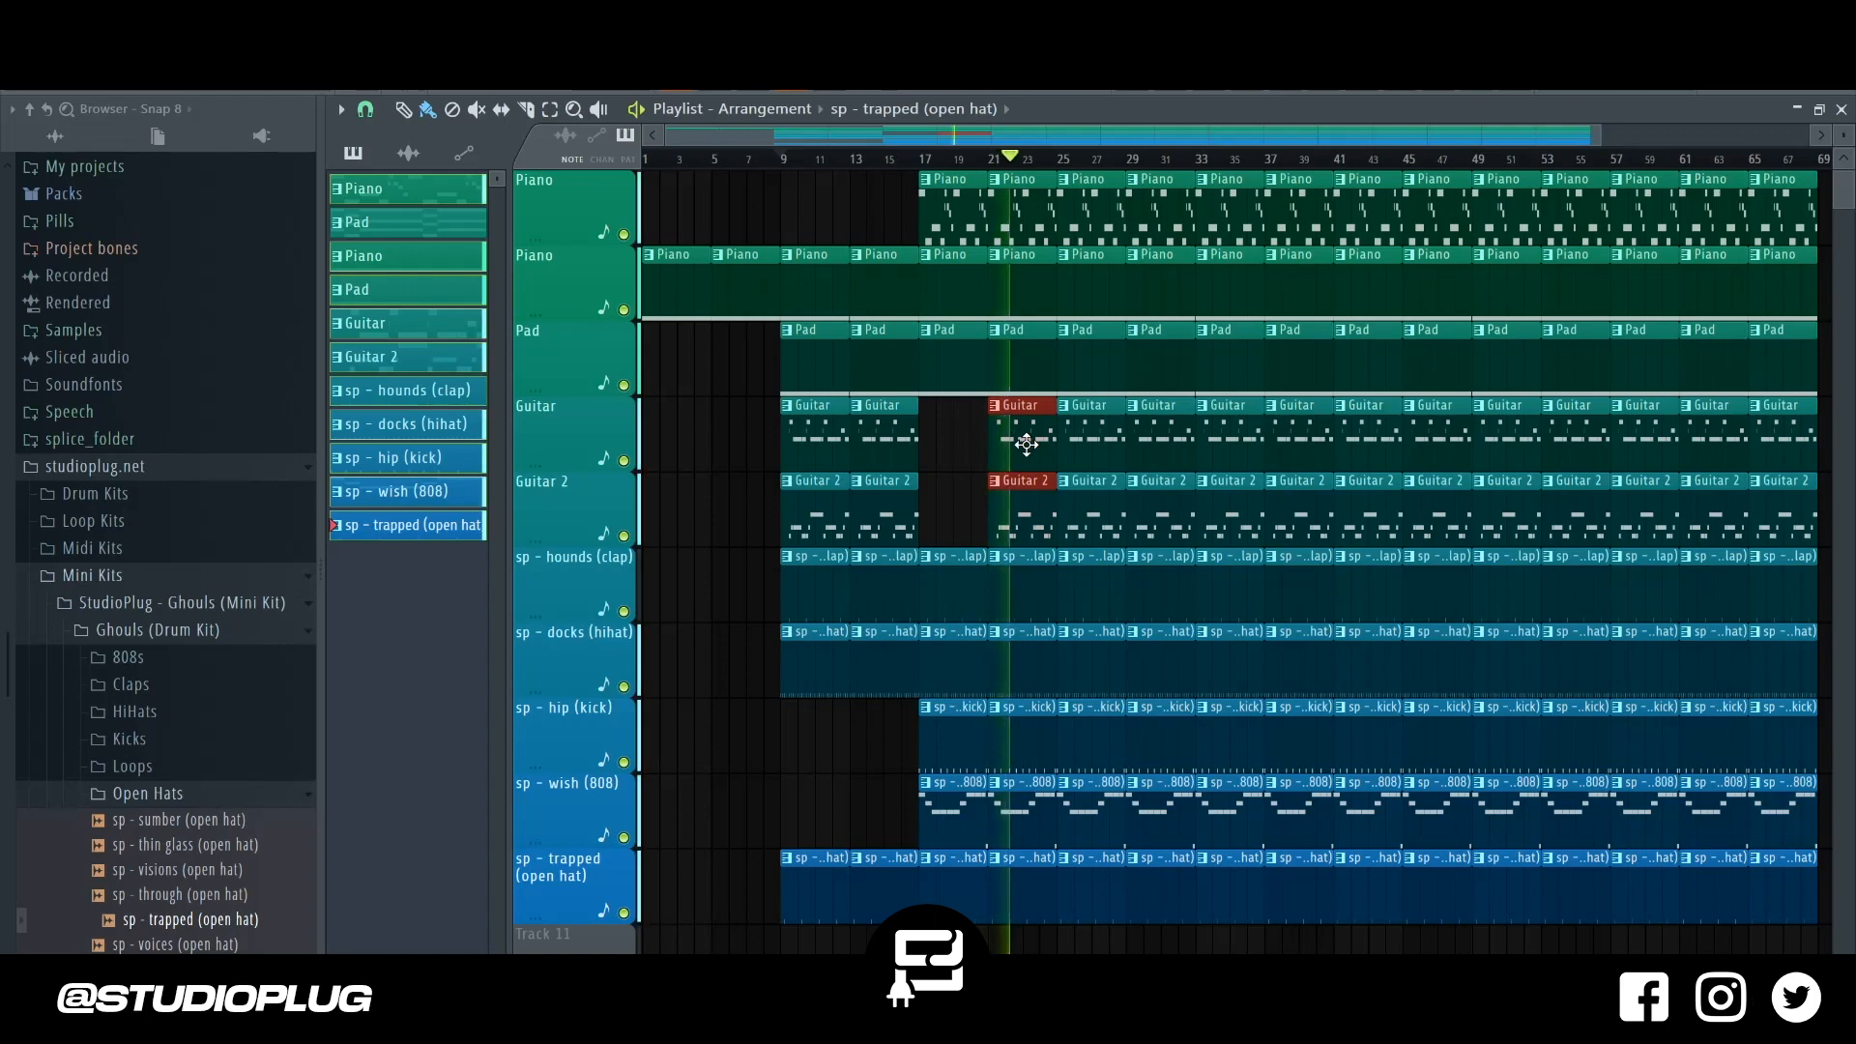
key("space")
key("space")
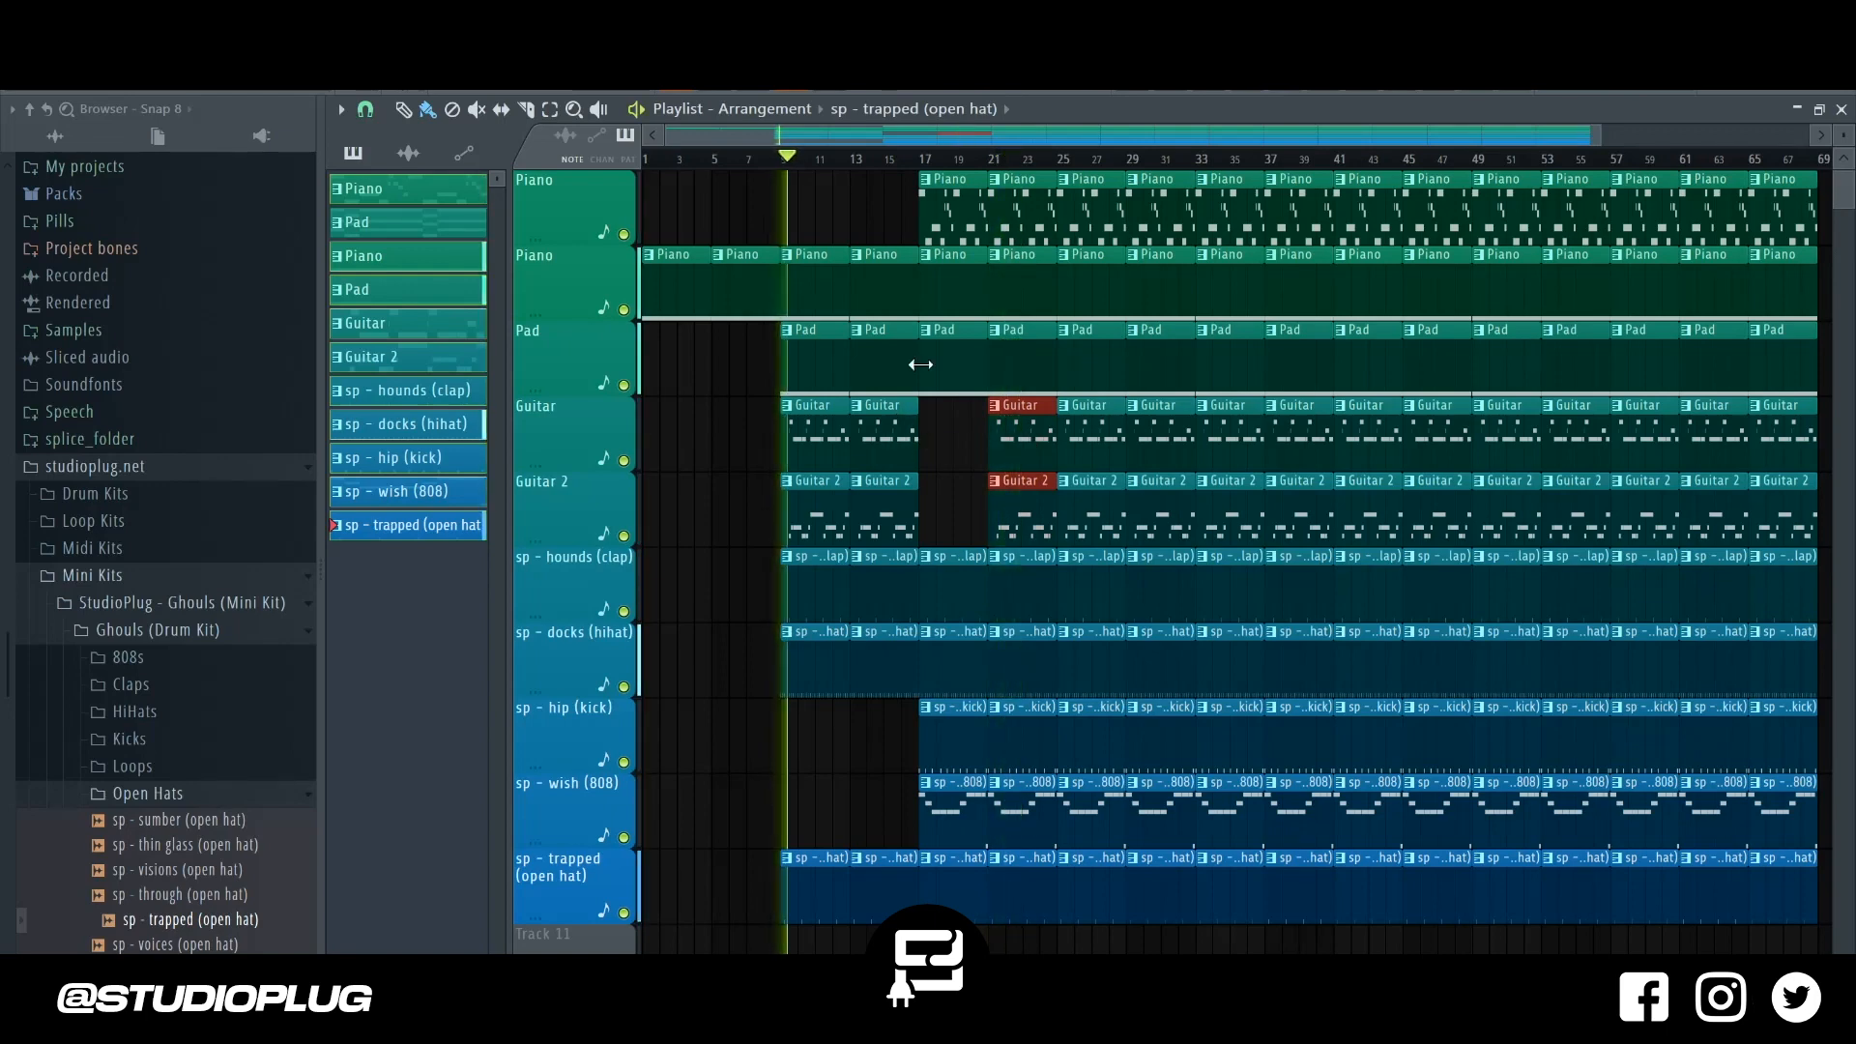
Delete the Guitar 2 clips from bars 9 to 16, keeping the Guitar clips there.
left_click_drag(908, 435, 795, 485)
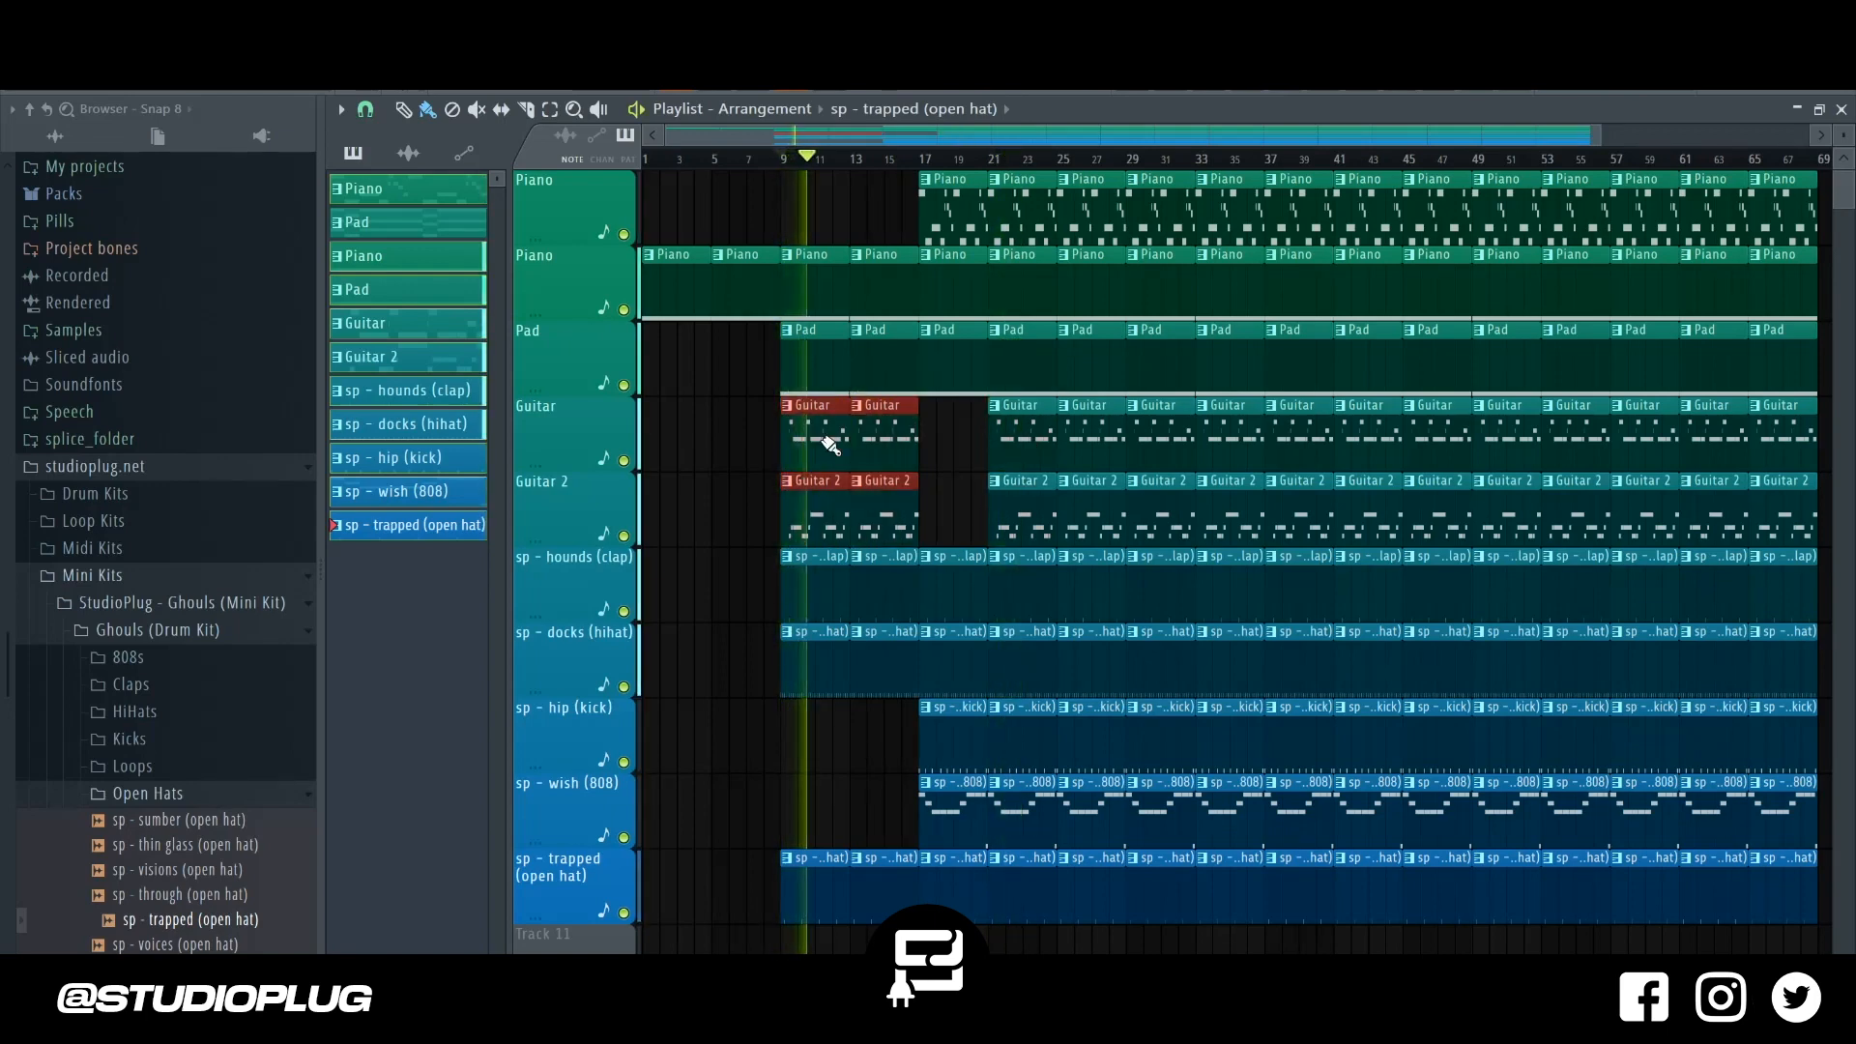
key("Delete")
left_click_drag(1021, 203, 947, 227)
left_click_drag(1026, 441, 870, 466)
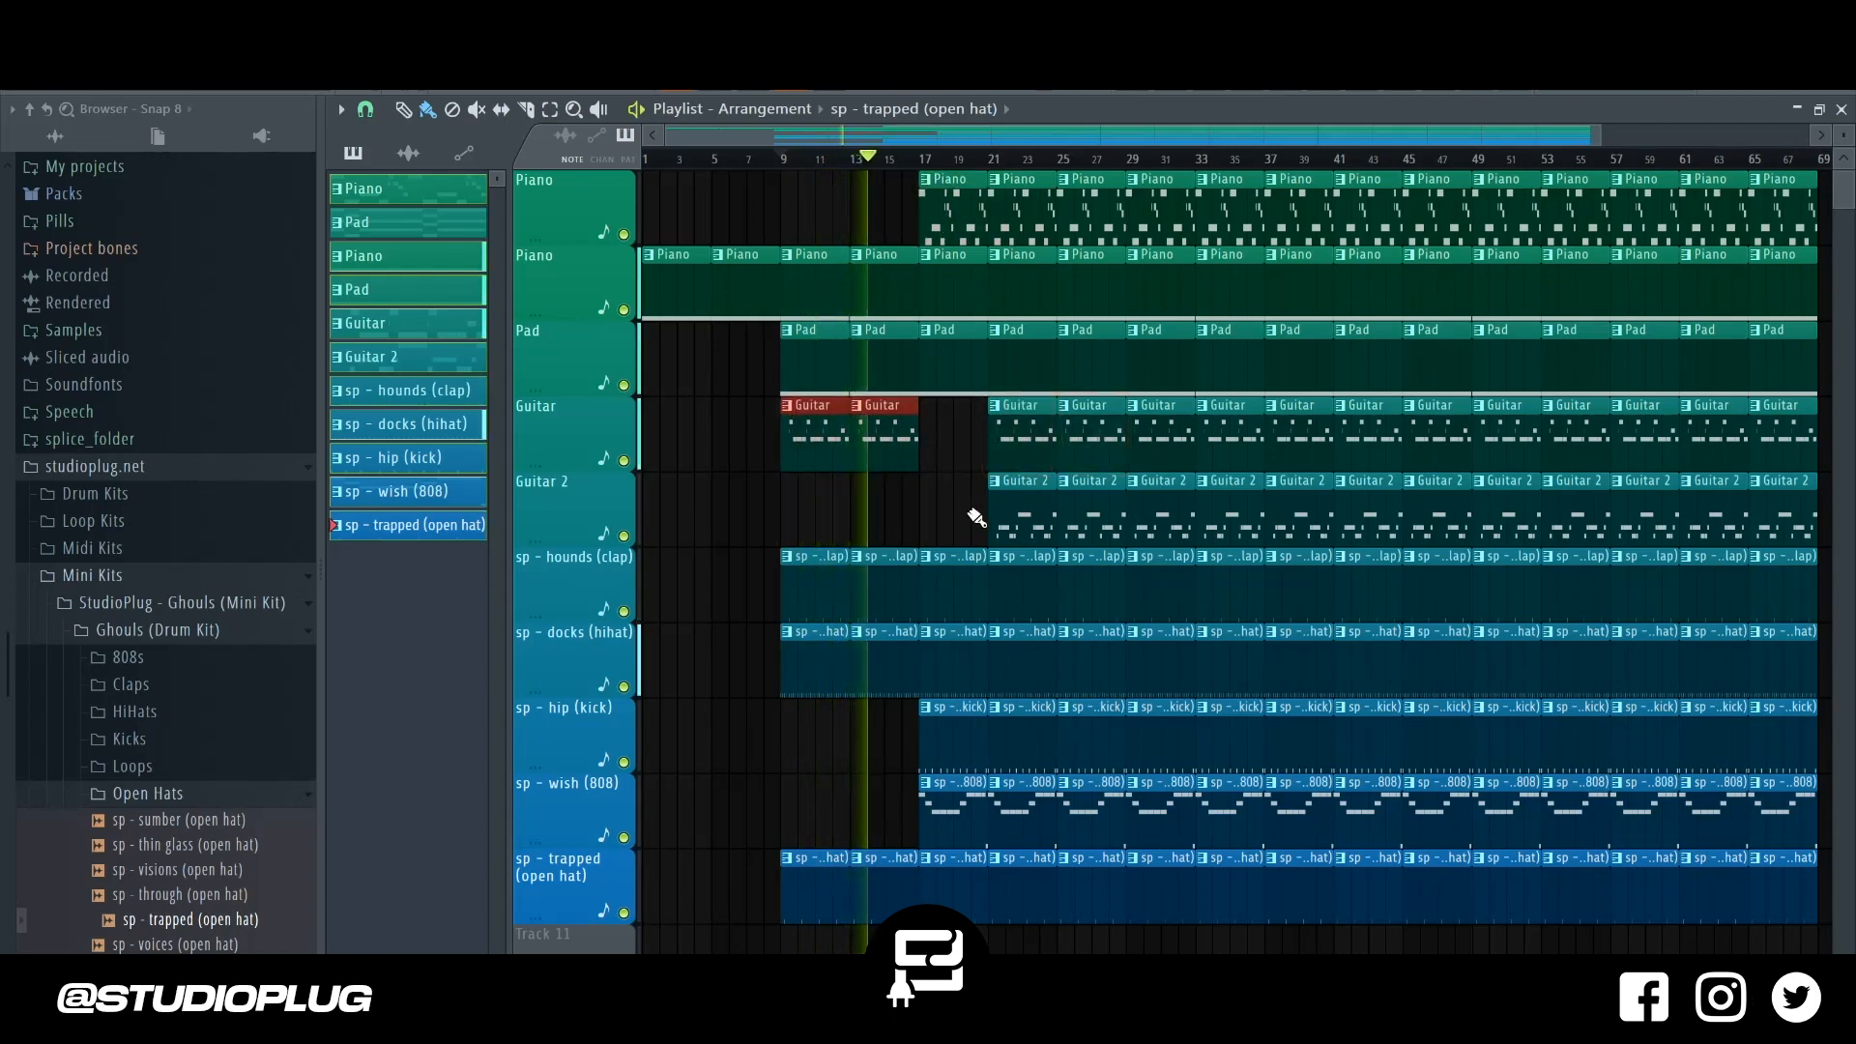
Place a Guitar 2 clip in bars 17 to 20 and delete the Guitar clip from bars 21 to 24.
left_click(942, 473)
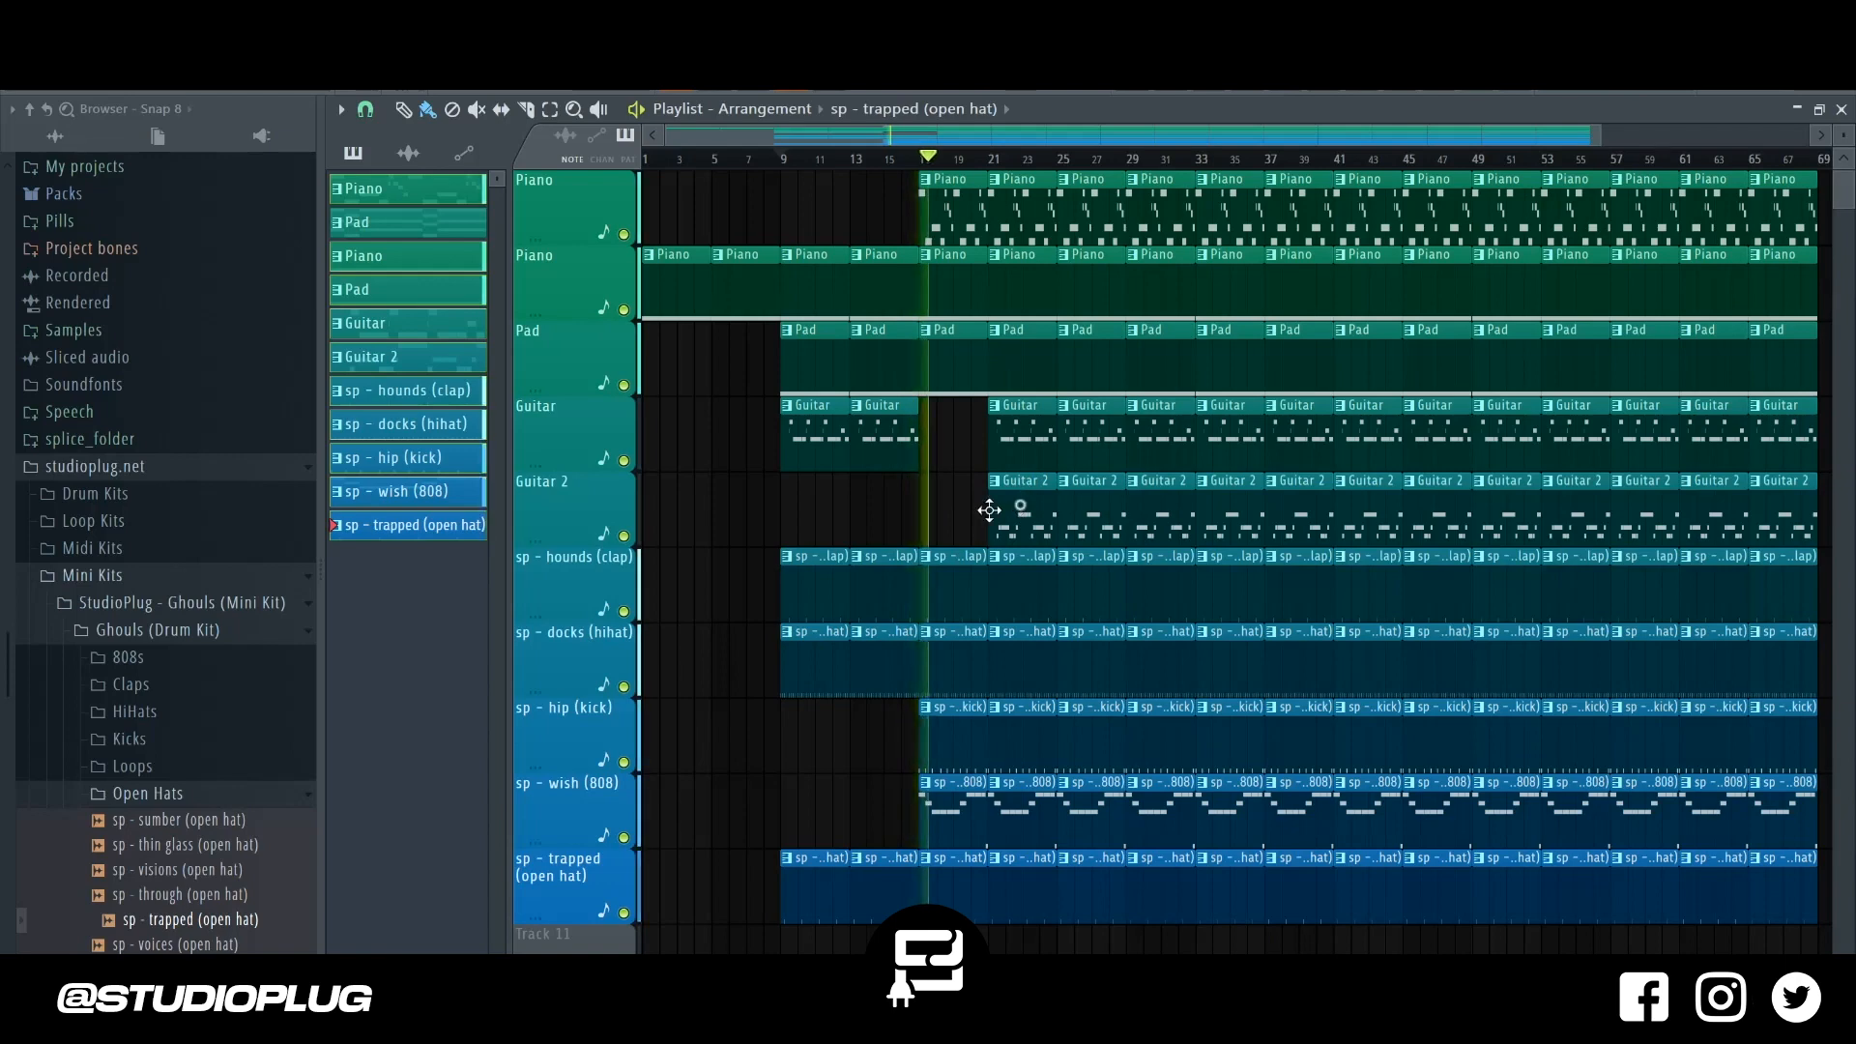
left_click_drag(989, 510, 954, 514)
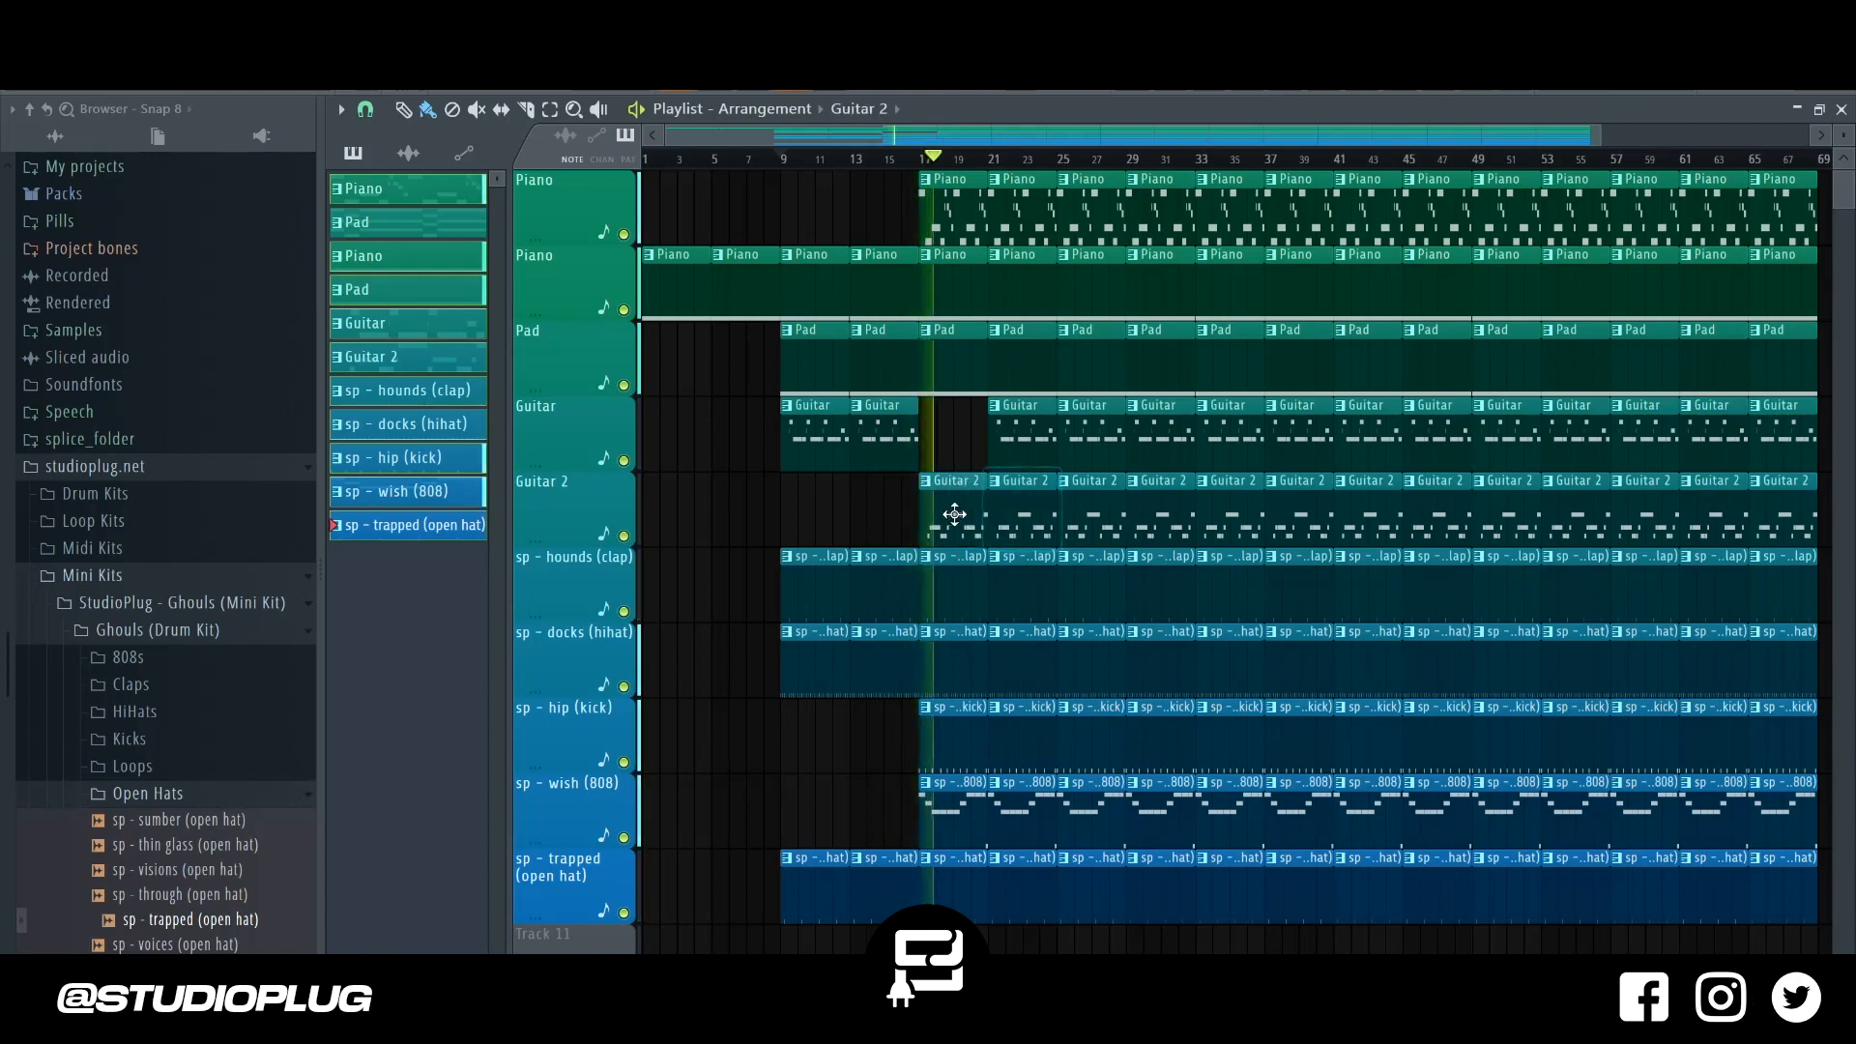
right_click(1029, 451)
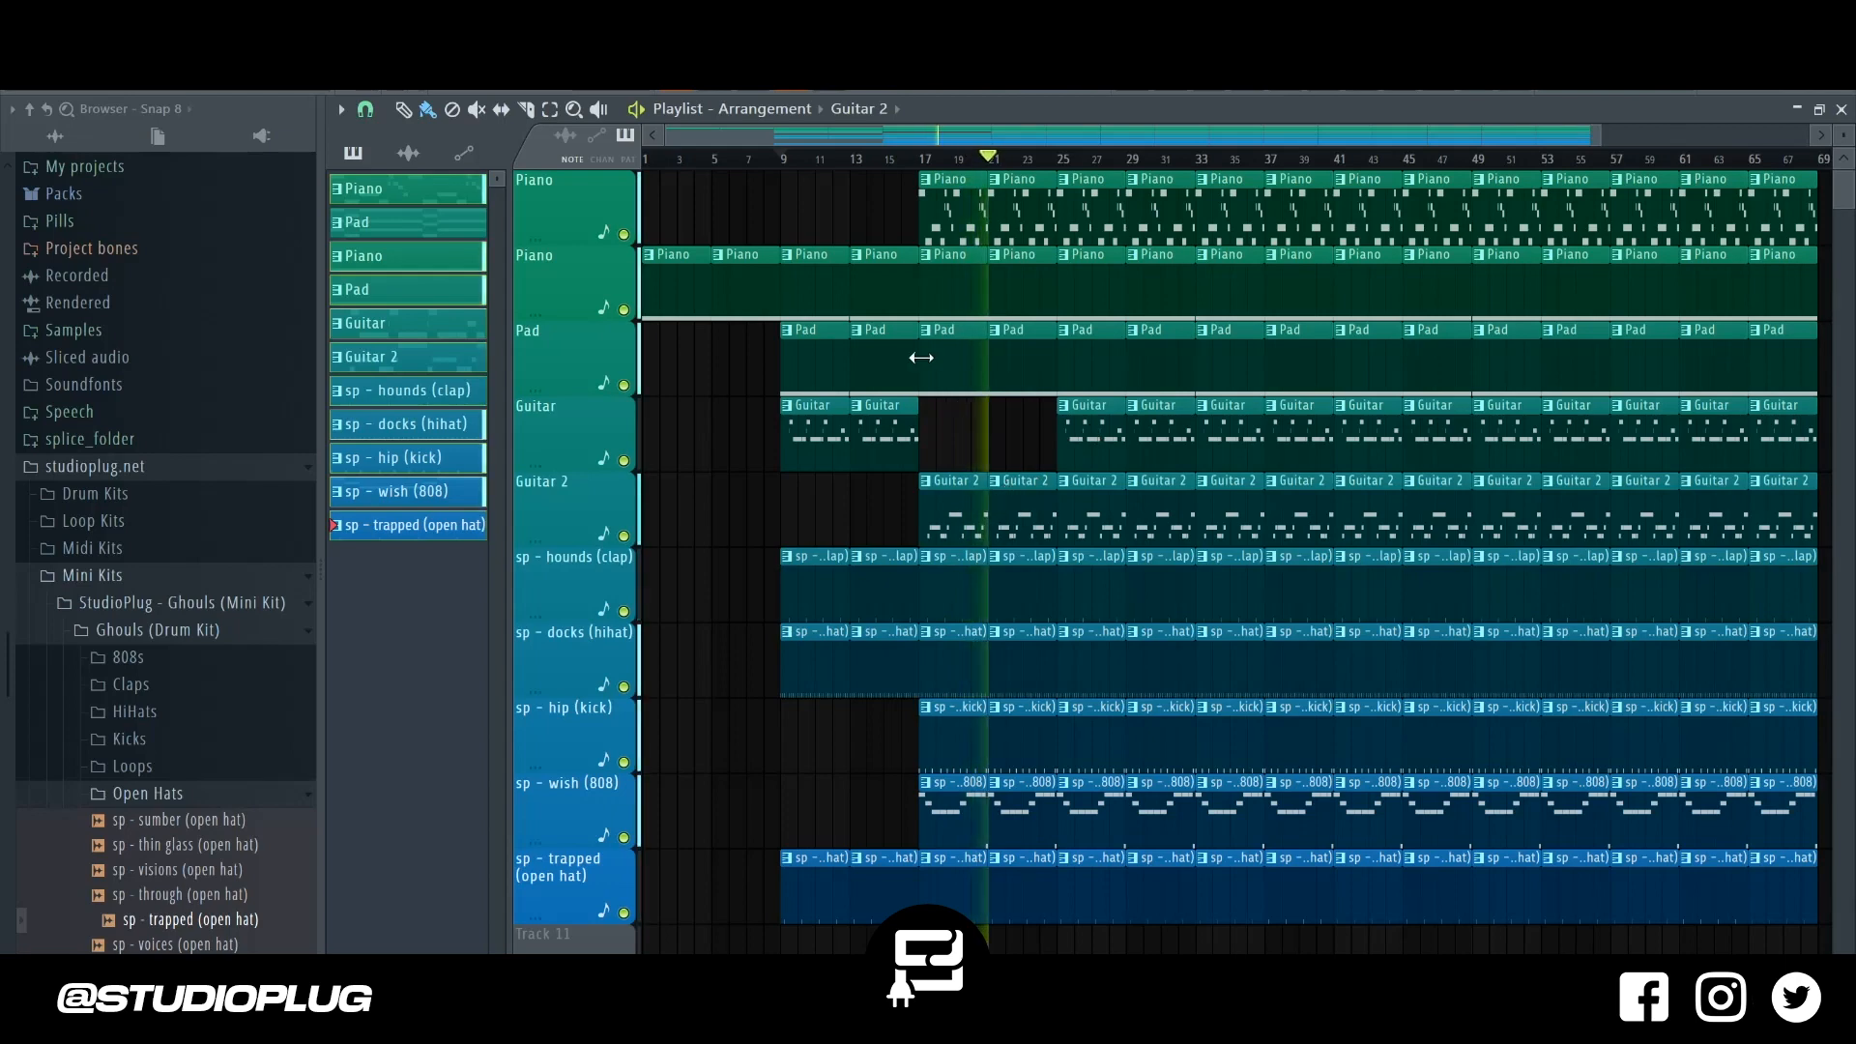
Restart playback from bar 9 and remove the Pad clips from bars 9 to 16.
left_click(789, 164)
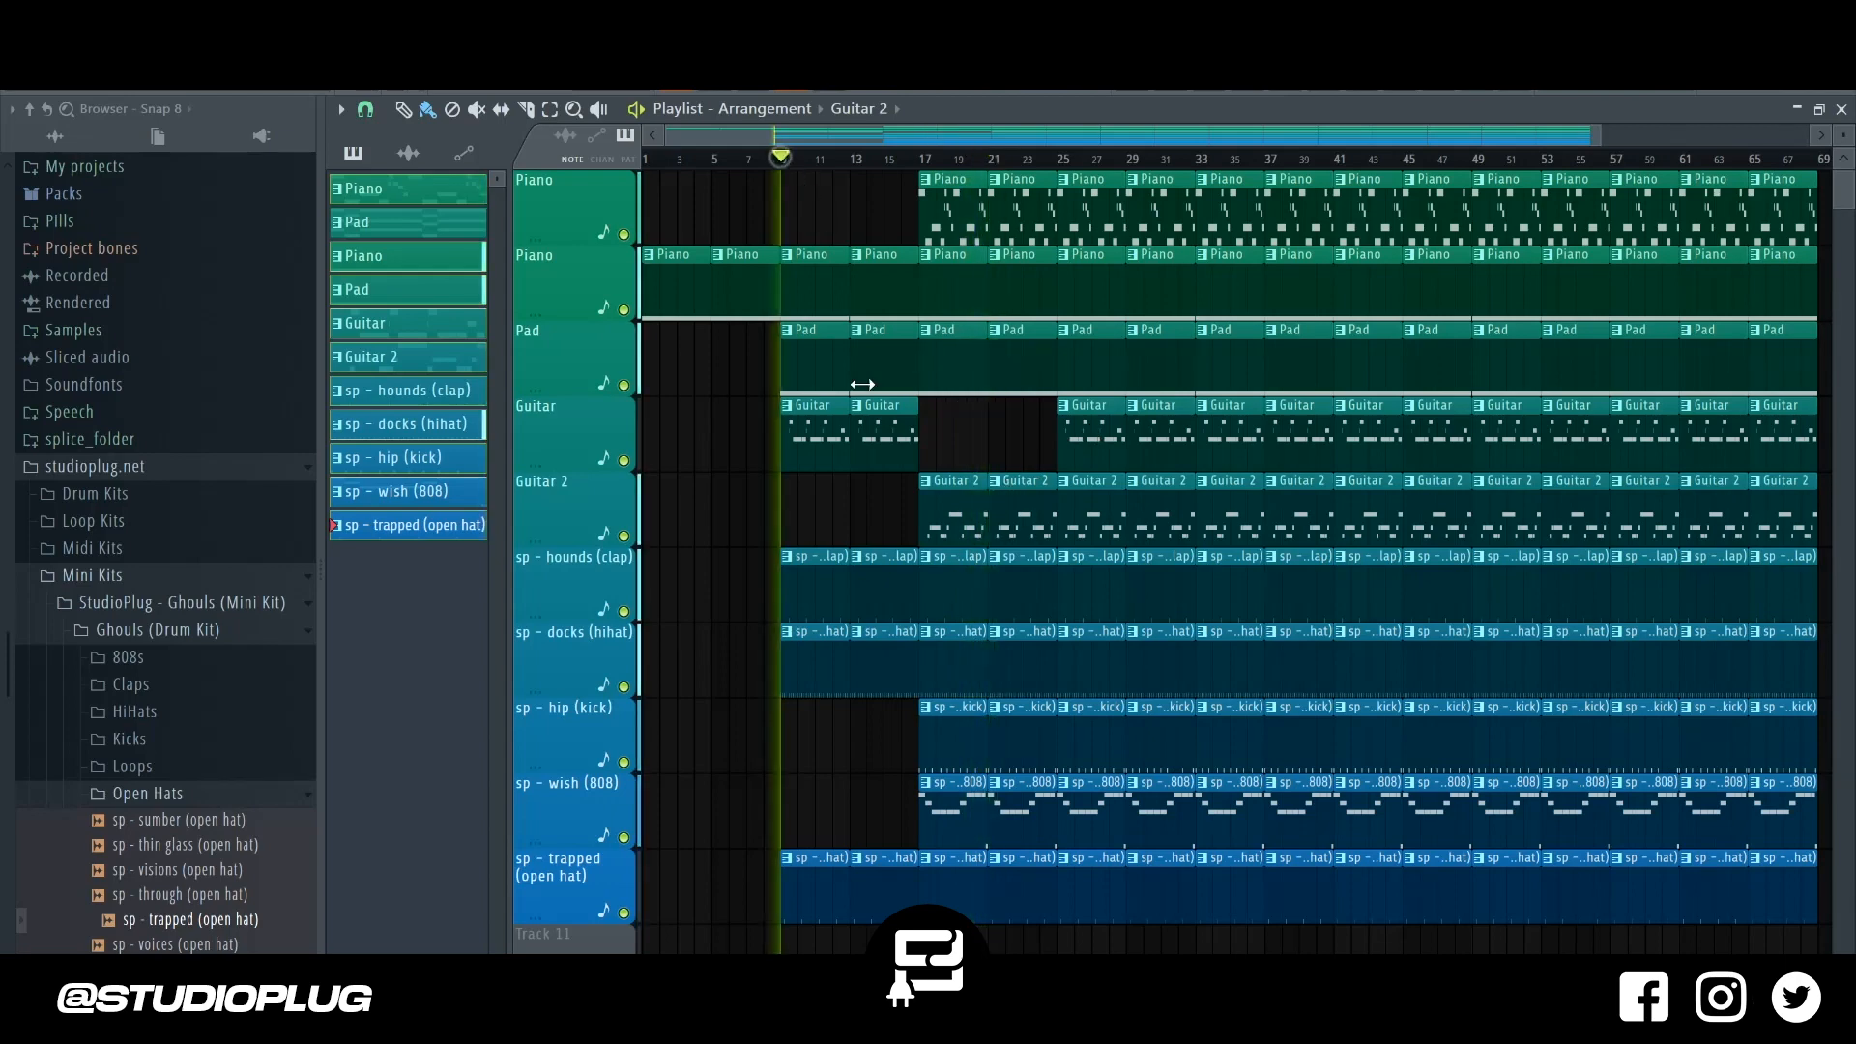
right_click(817, 364)
right_click(885, 362)
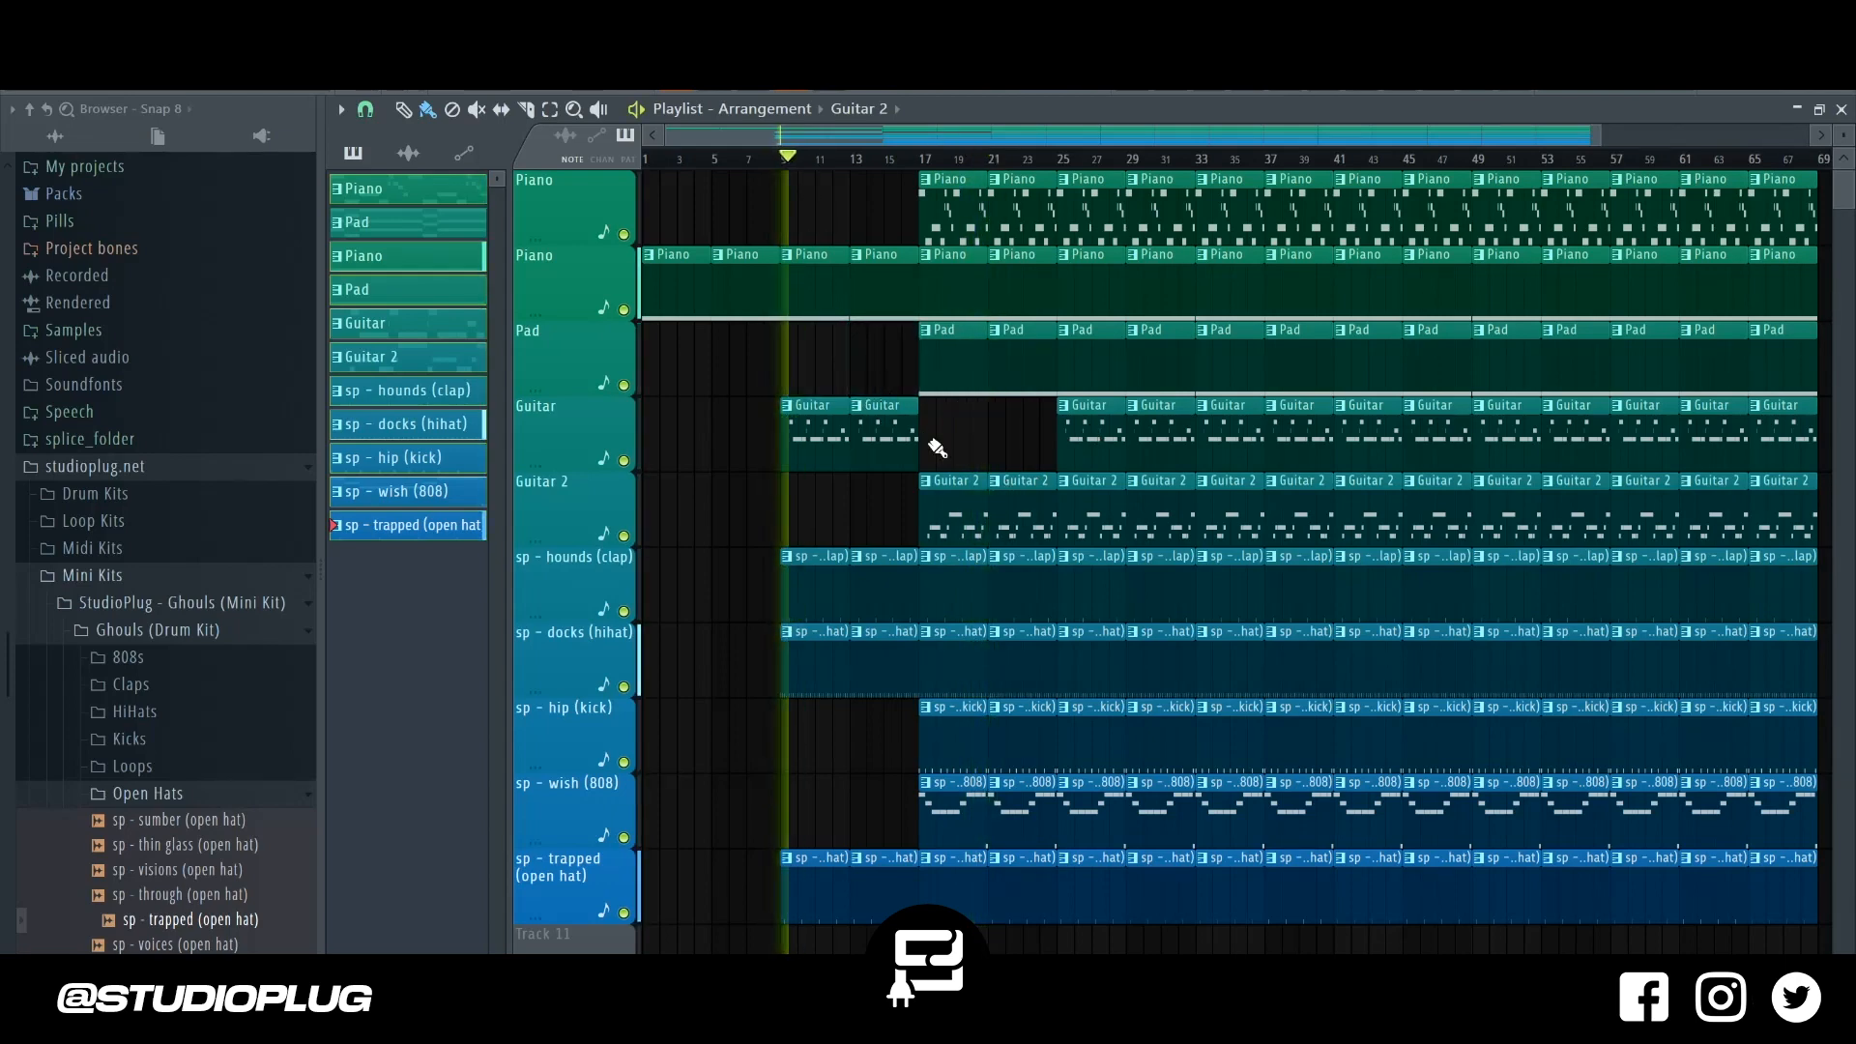
Copy the two Guitar 2 clips from bars 17 to 24 into bars 9 to 16, then delete the originals.
left_click(1020, 513, "ctrl")
left_click_drag(964, 523, 1001, 529)
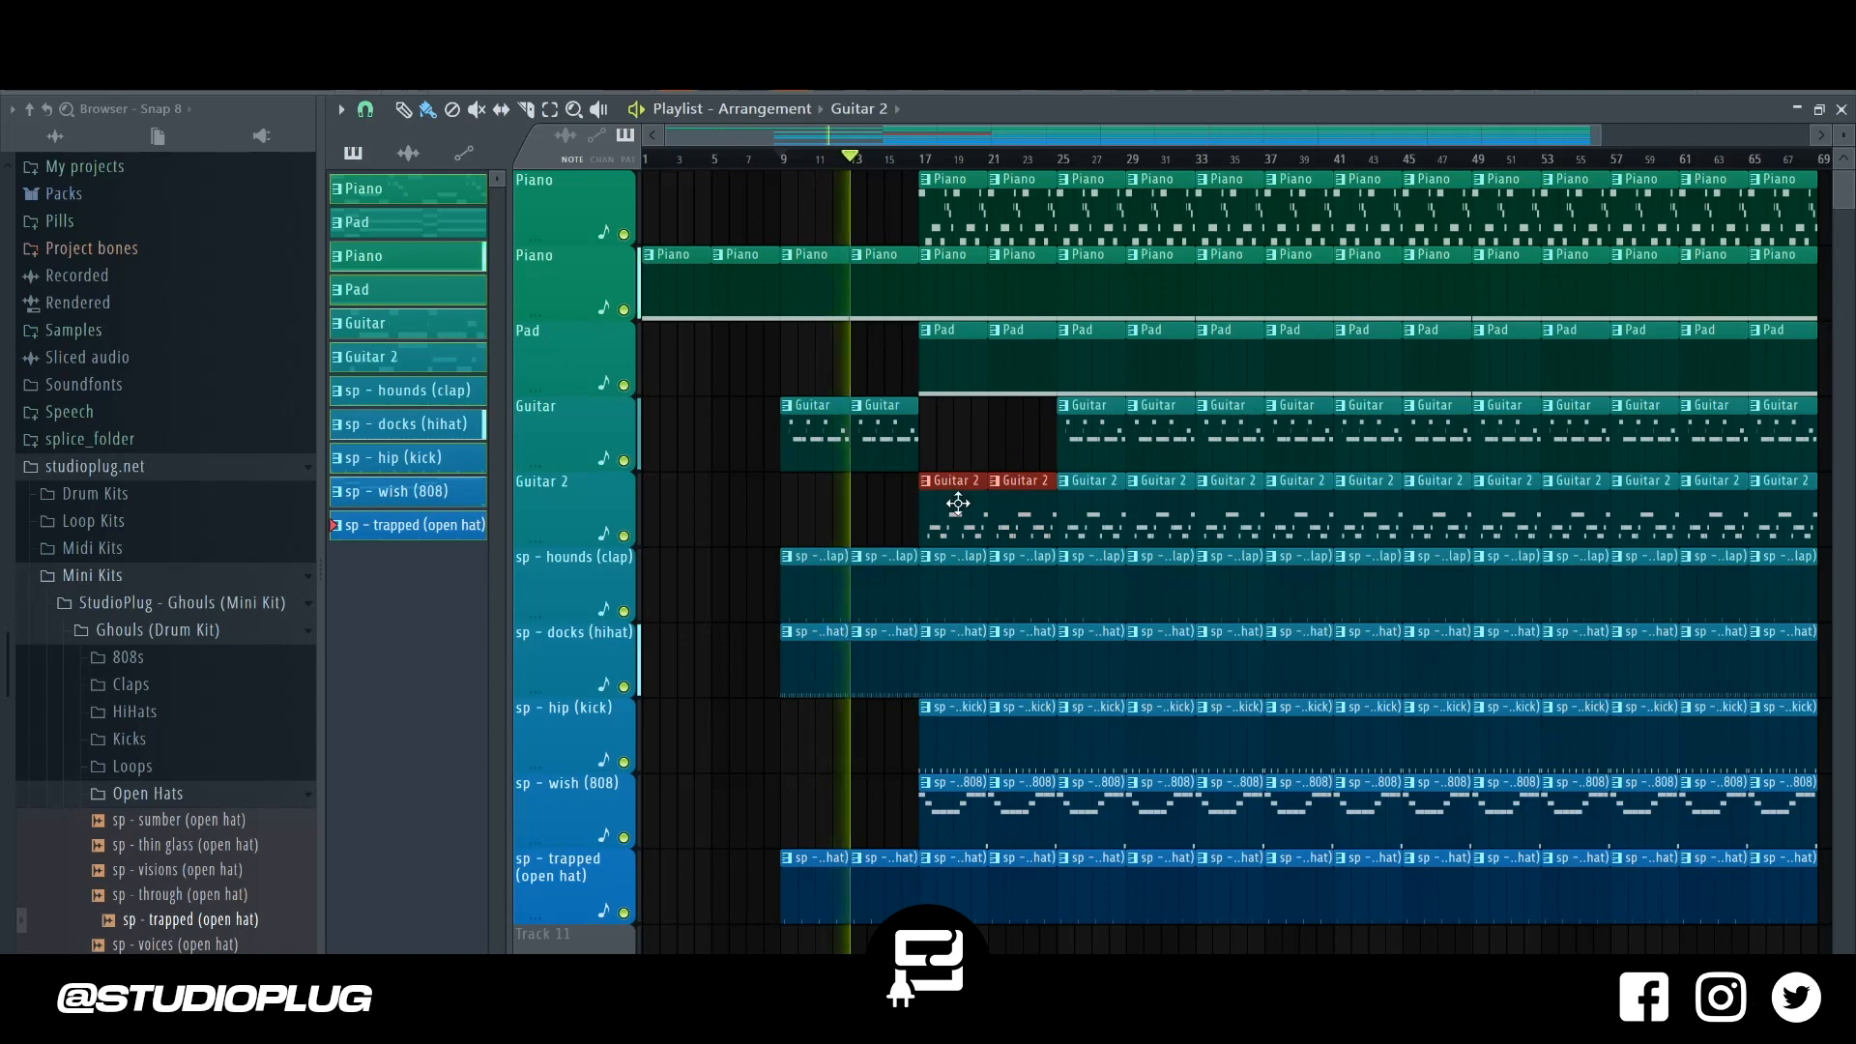
key("space")
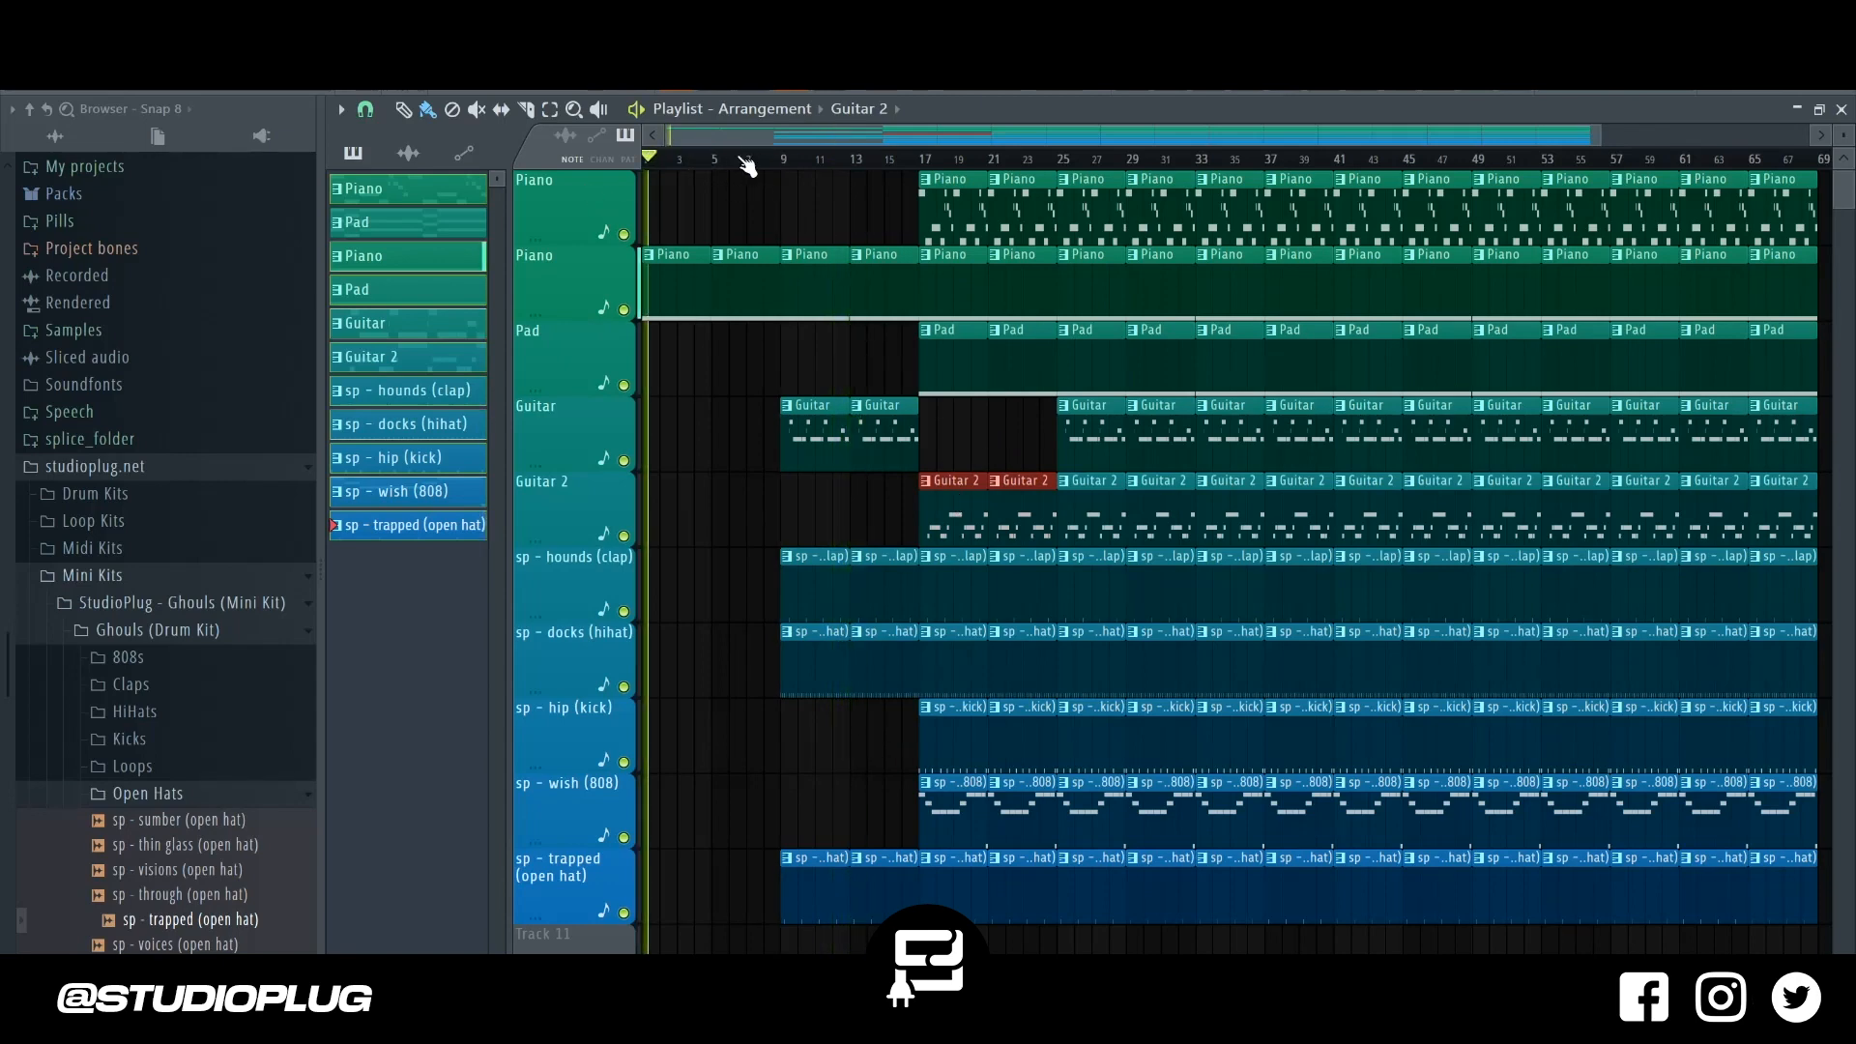
left_click(712, 161)
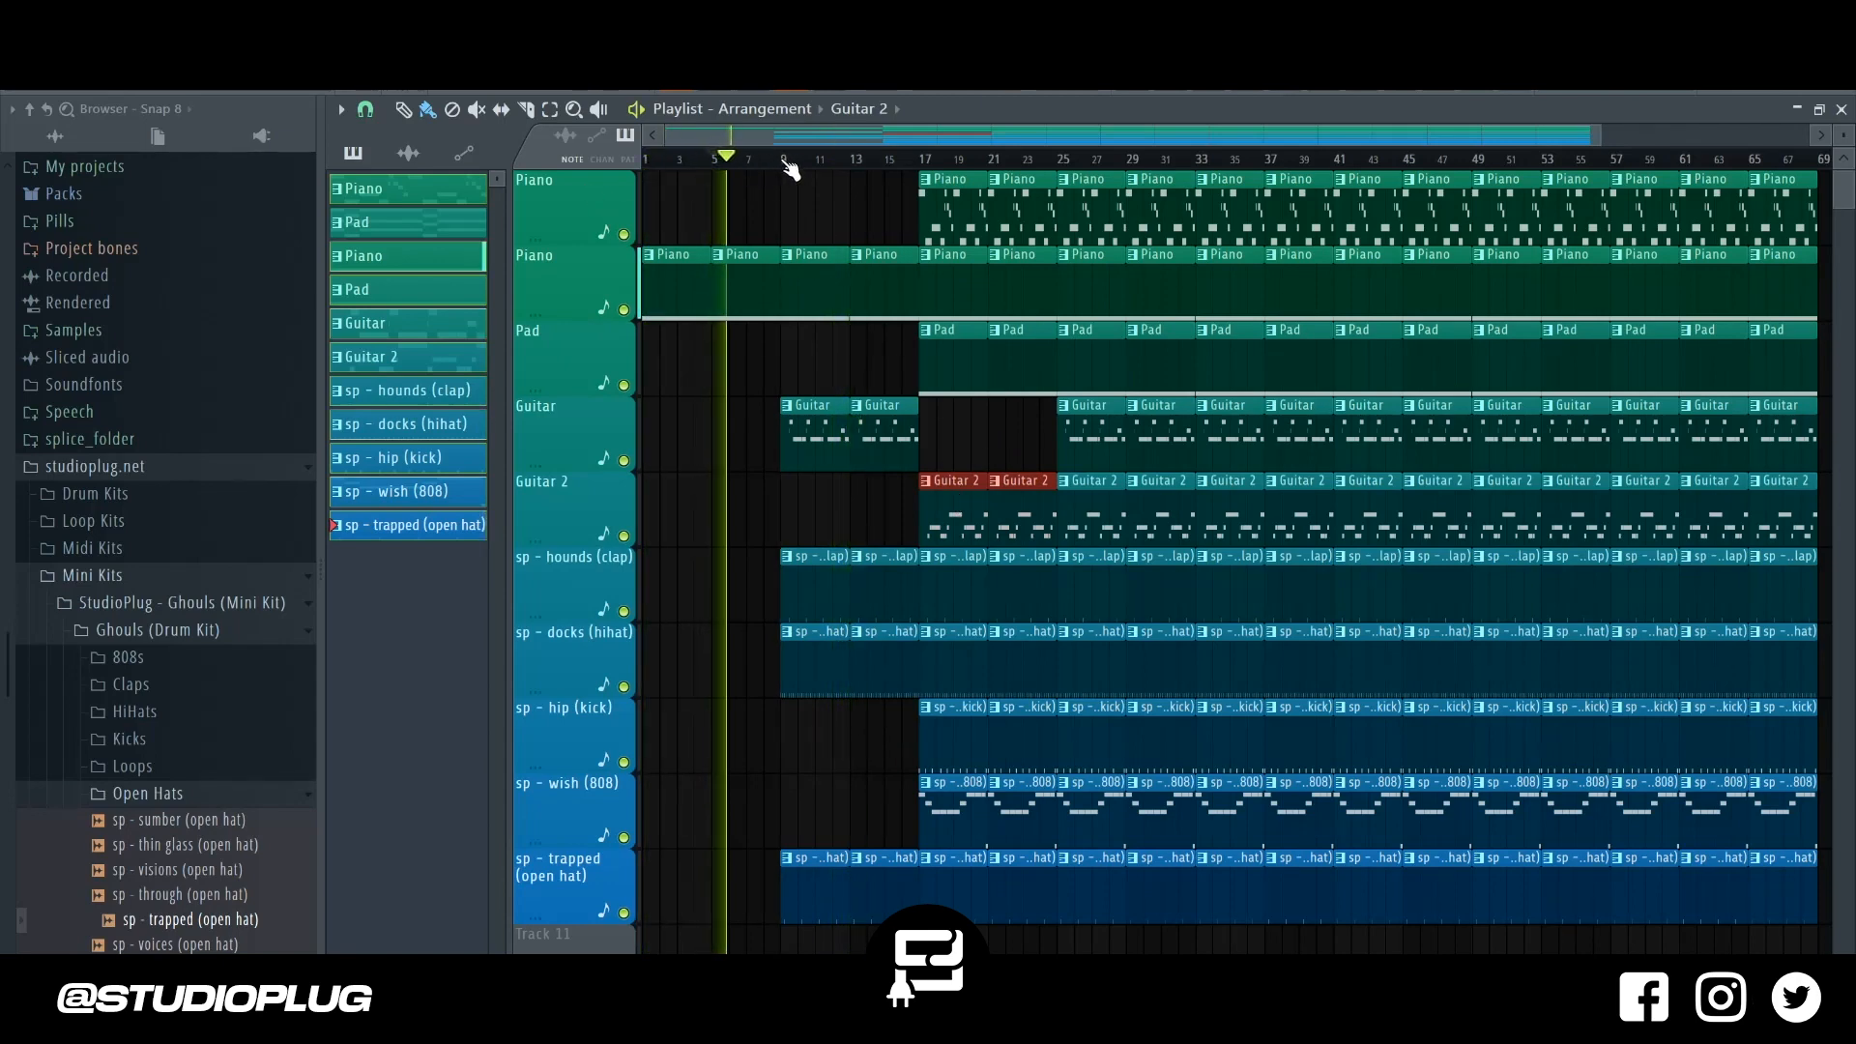
left_click(783, 162)
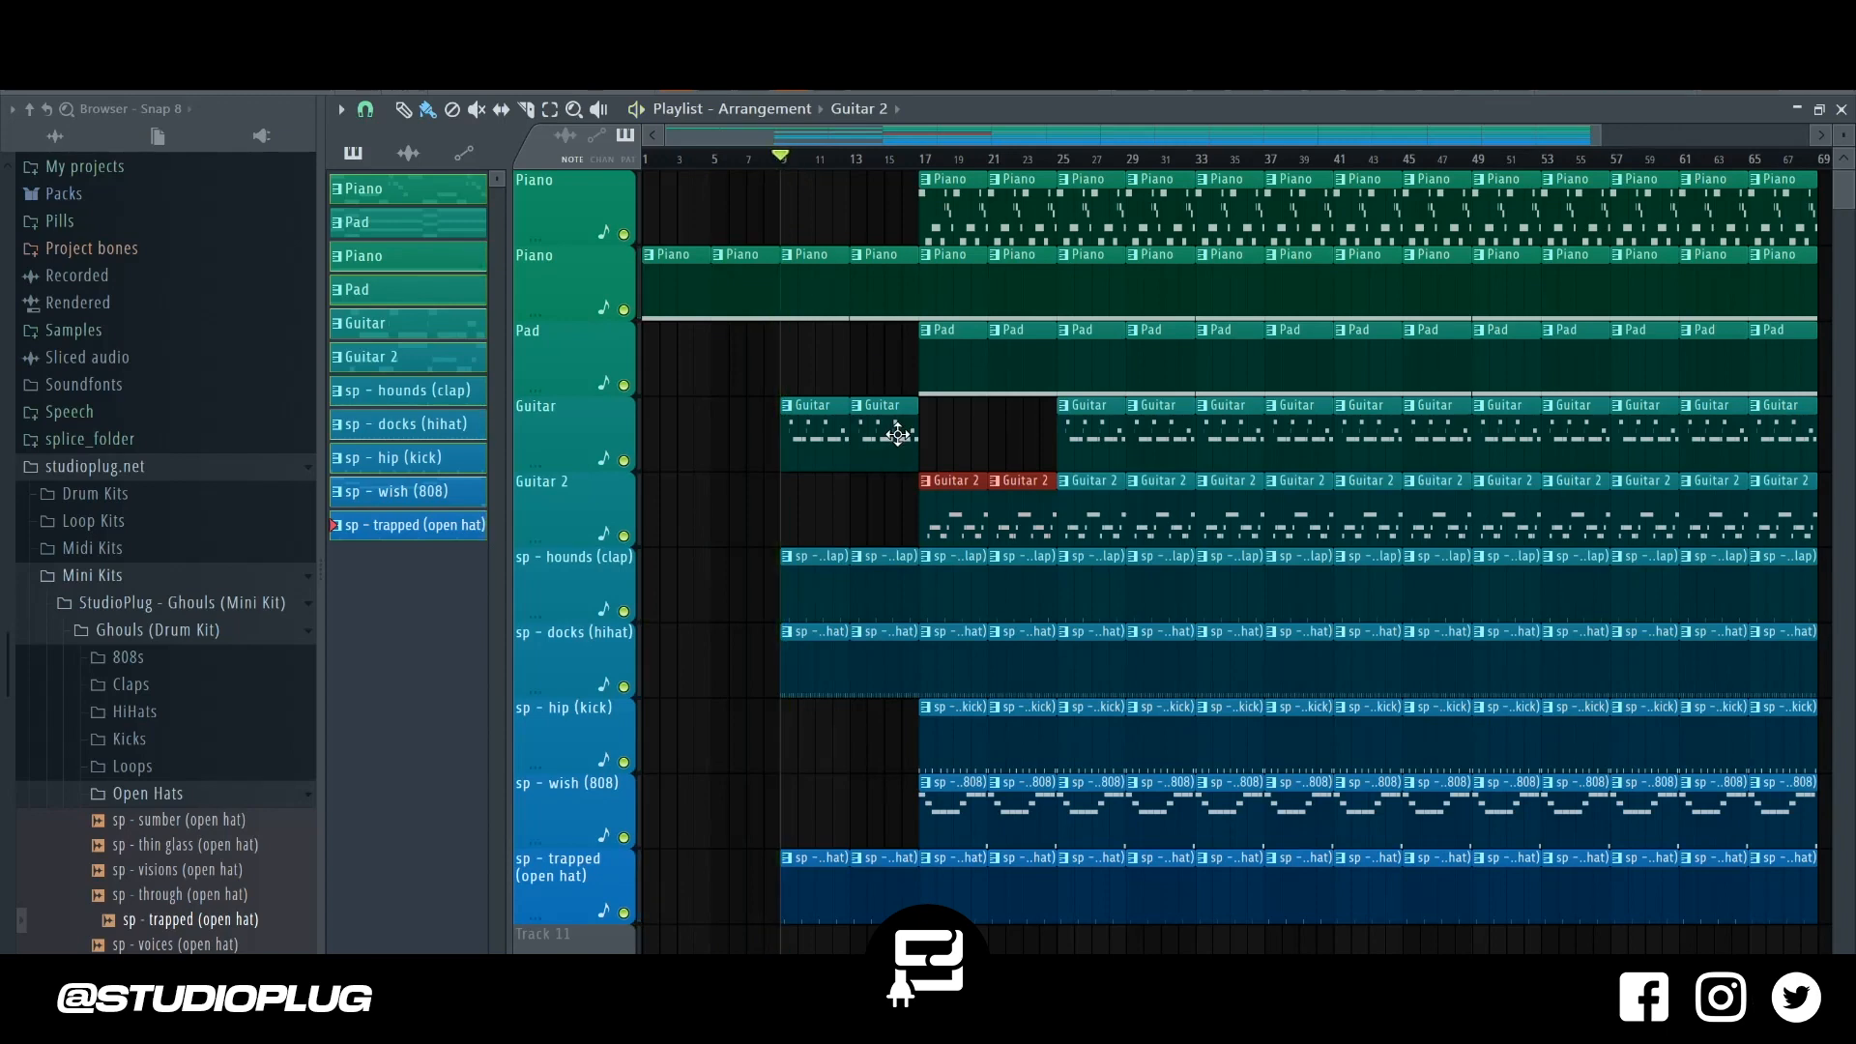
key("space")
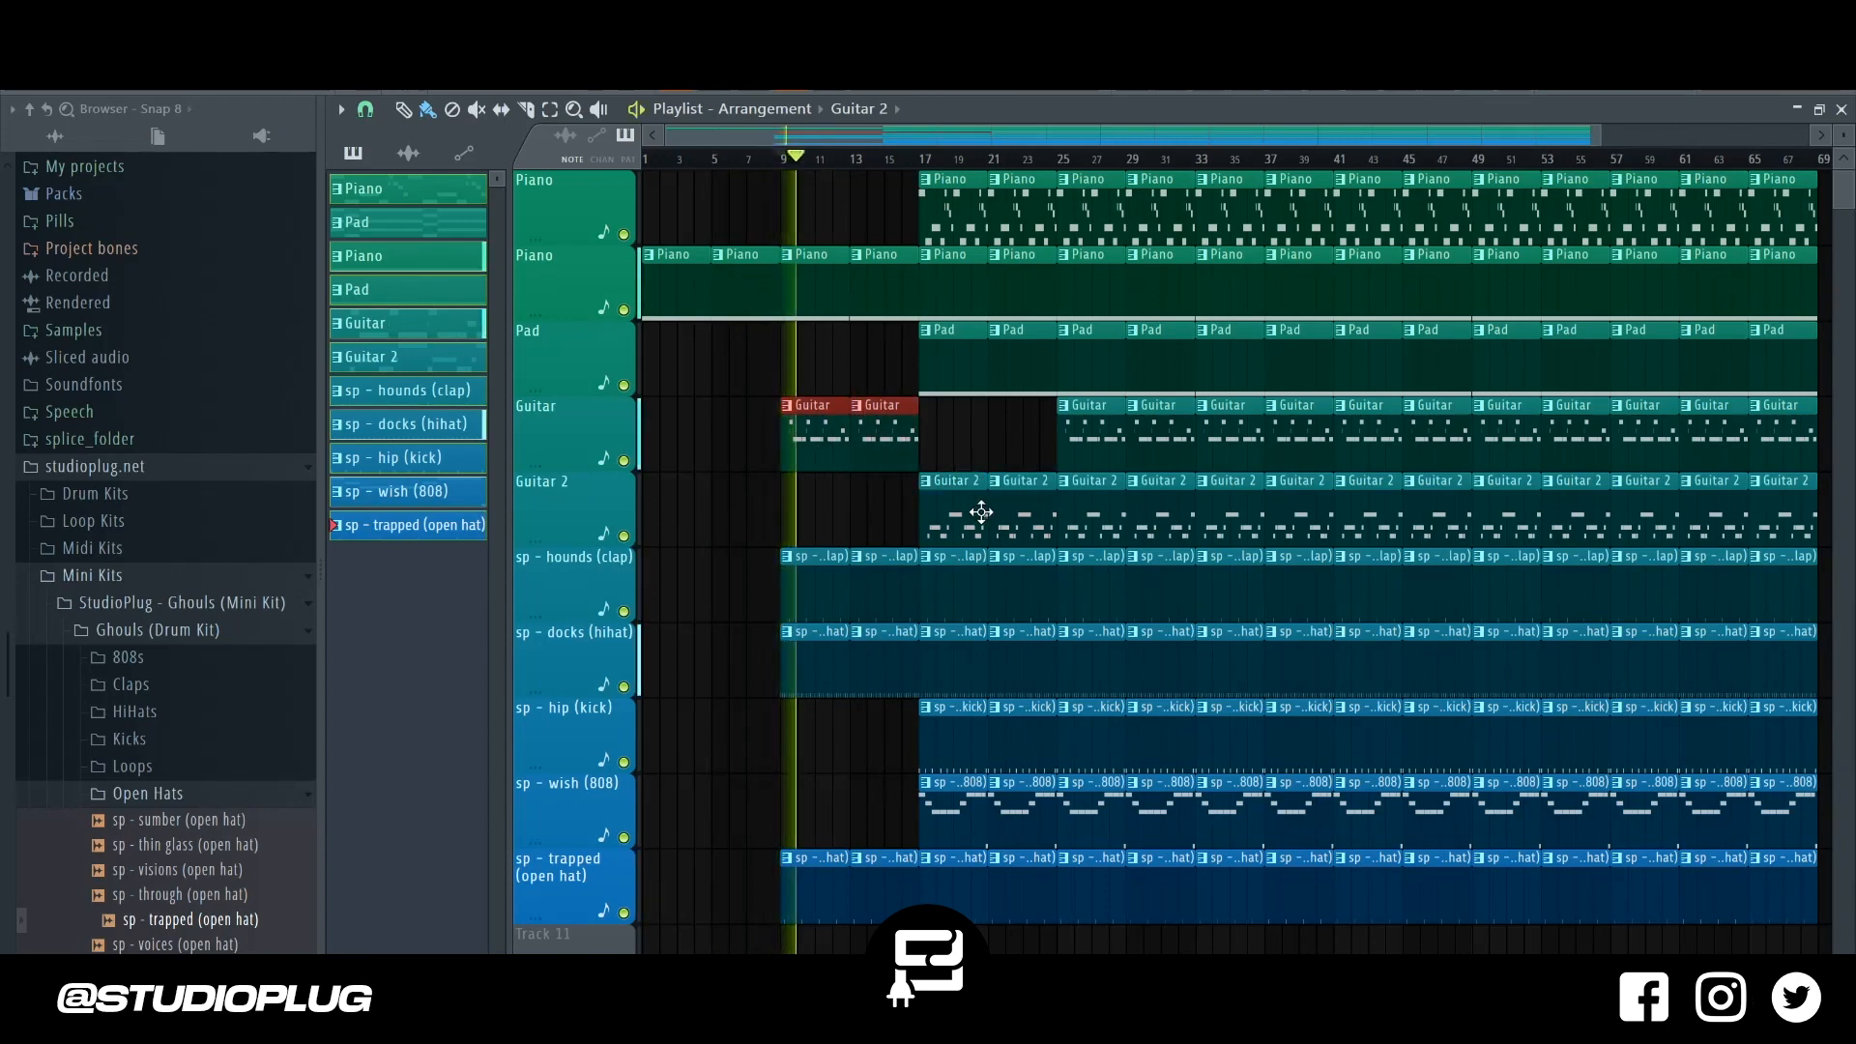
left_click_drag(1013, 512, 815, 526)
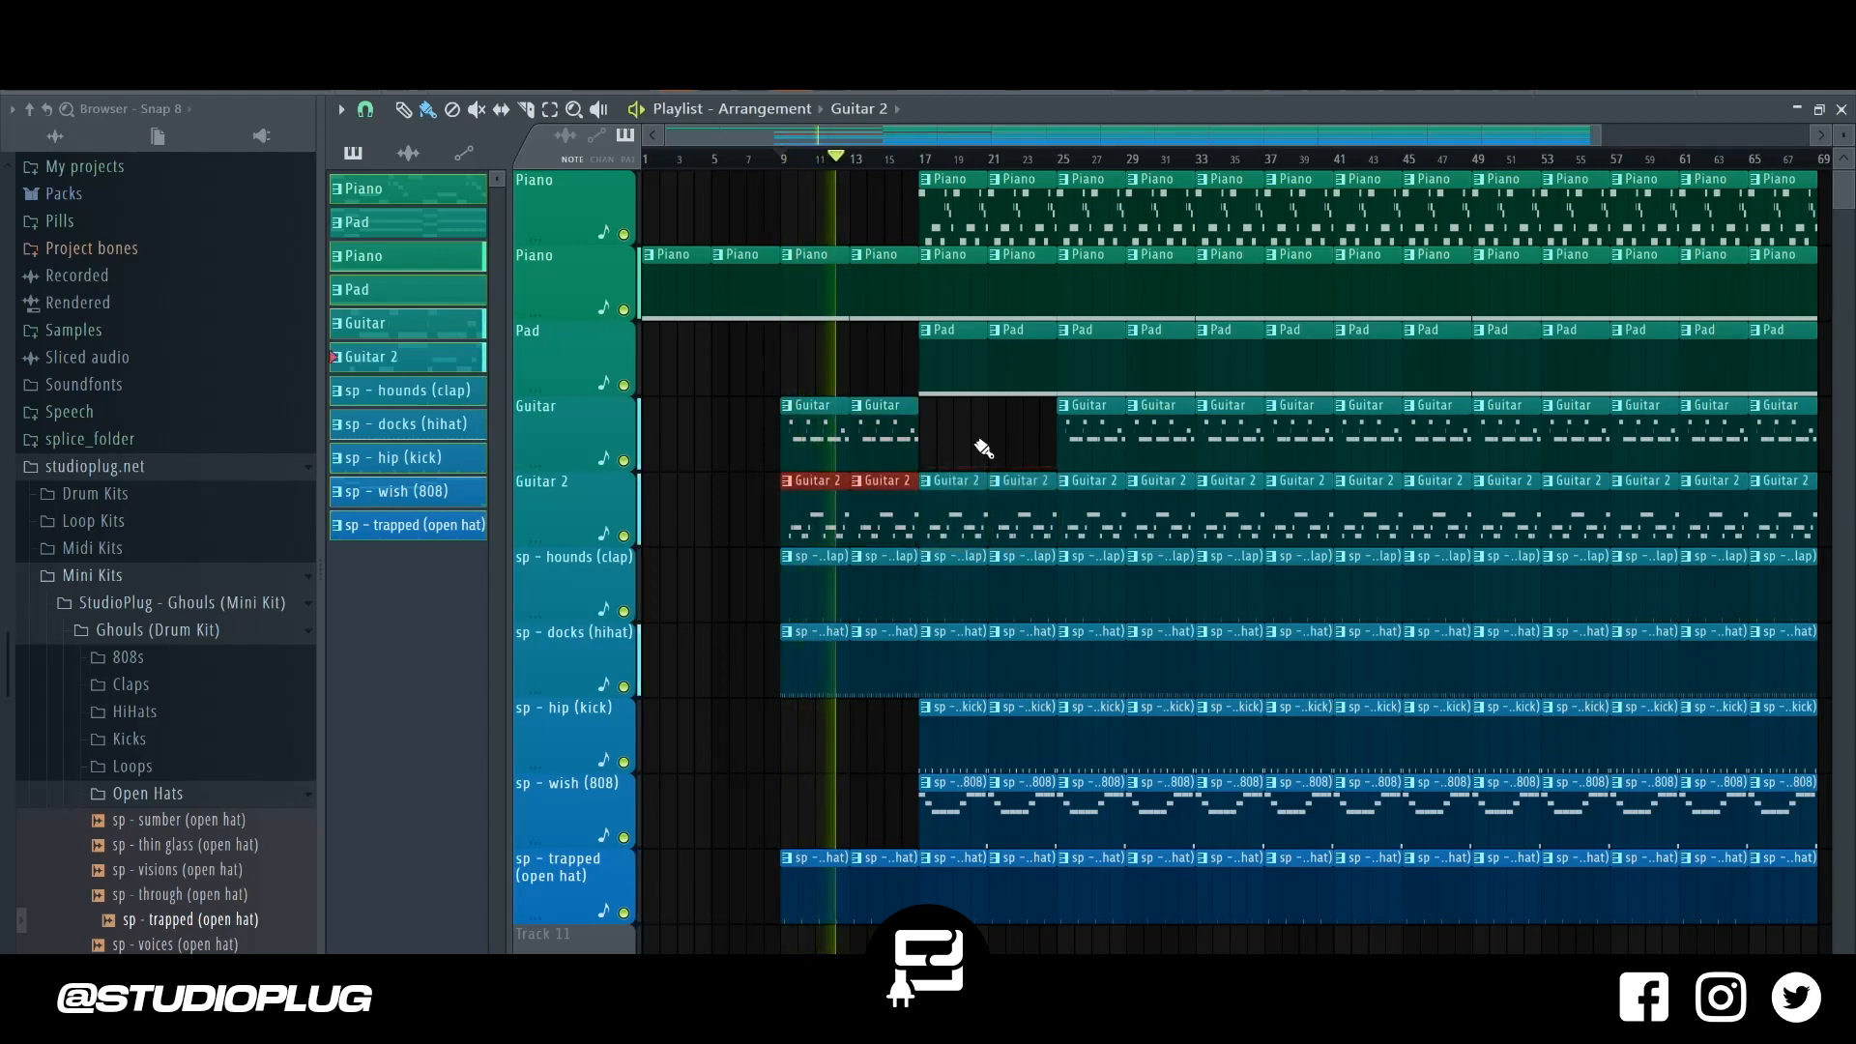
left_click_drag(958, 495, 1020, 509)
key("Delete")
Inspect the Guitar mixer track and its FabFilter Pro-Q 3 slot during playback, then return to the playlist.
key("F9")
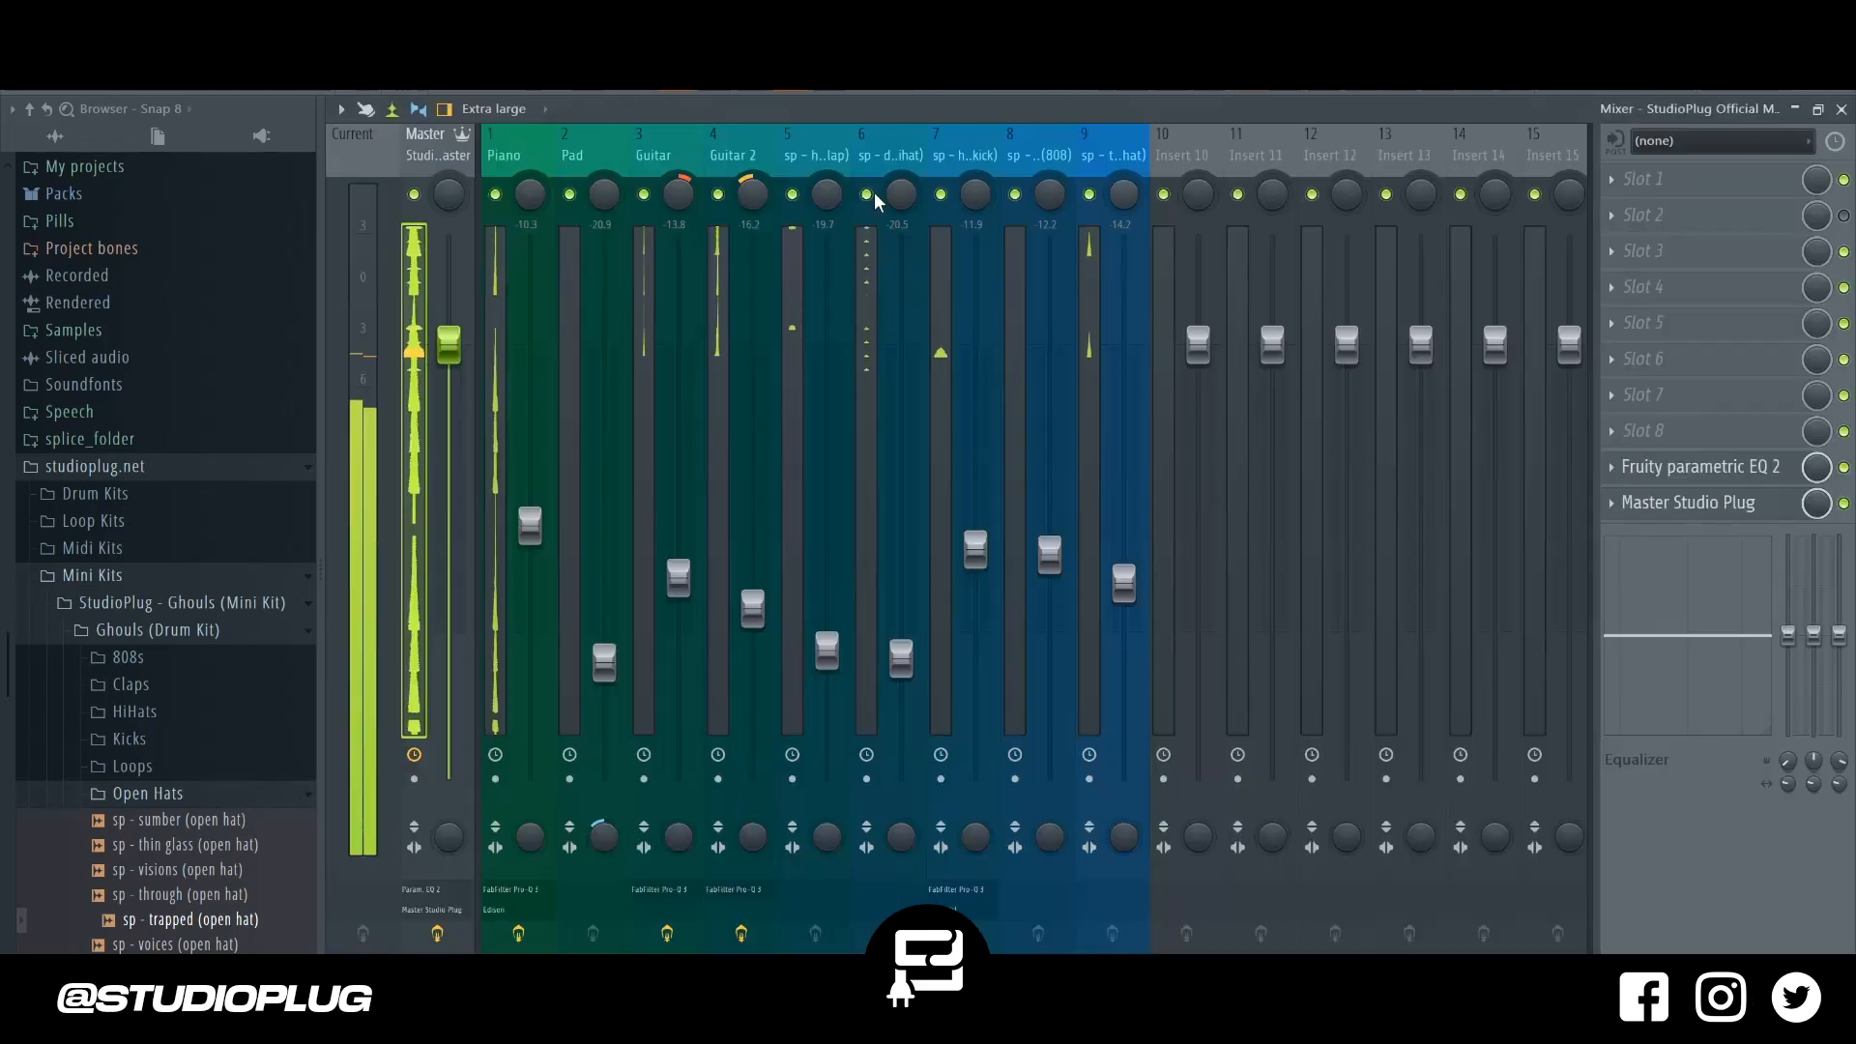
left_click(741, 143)
left_click(1700, 175)
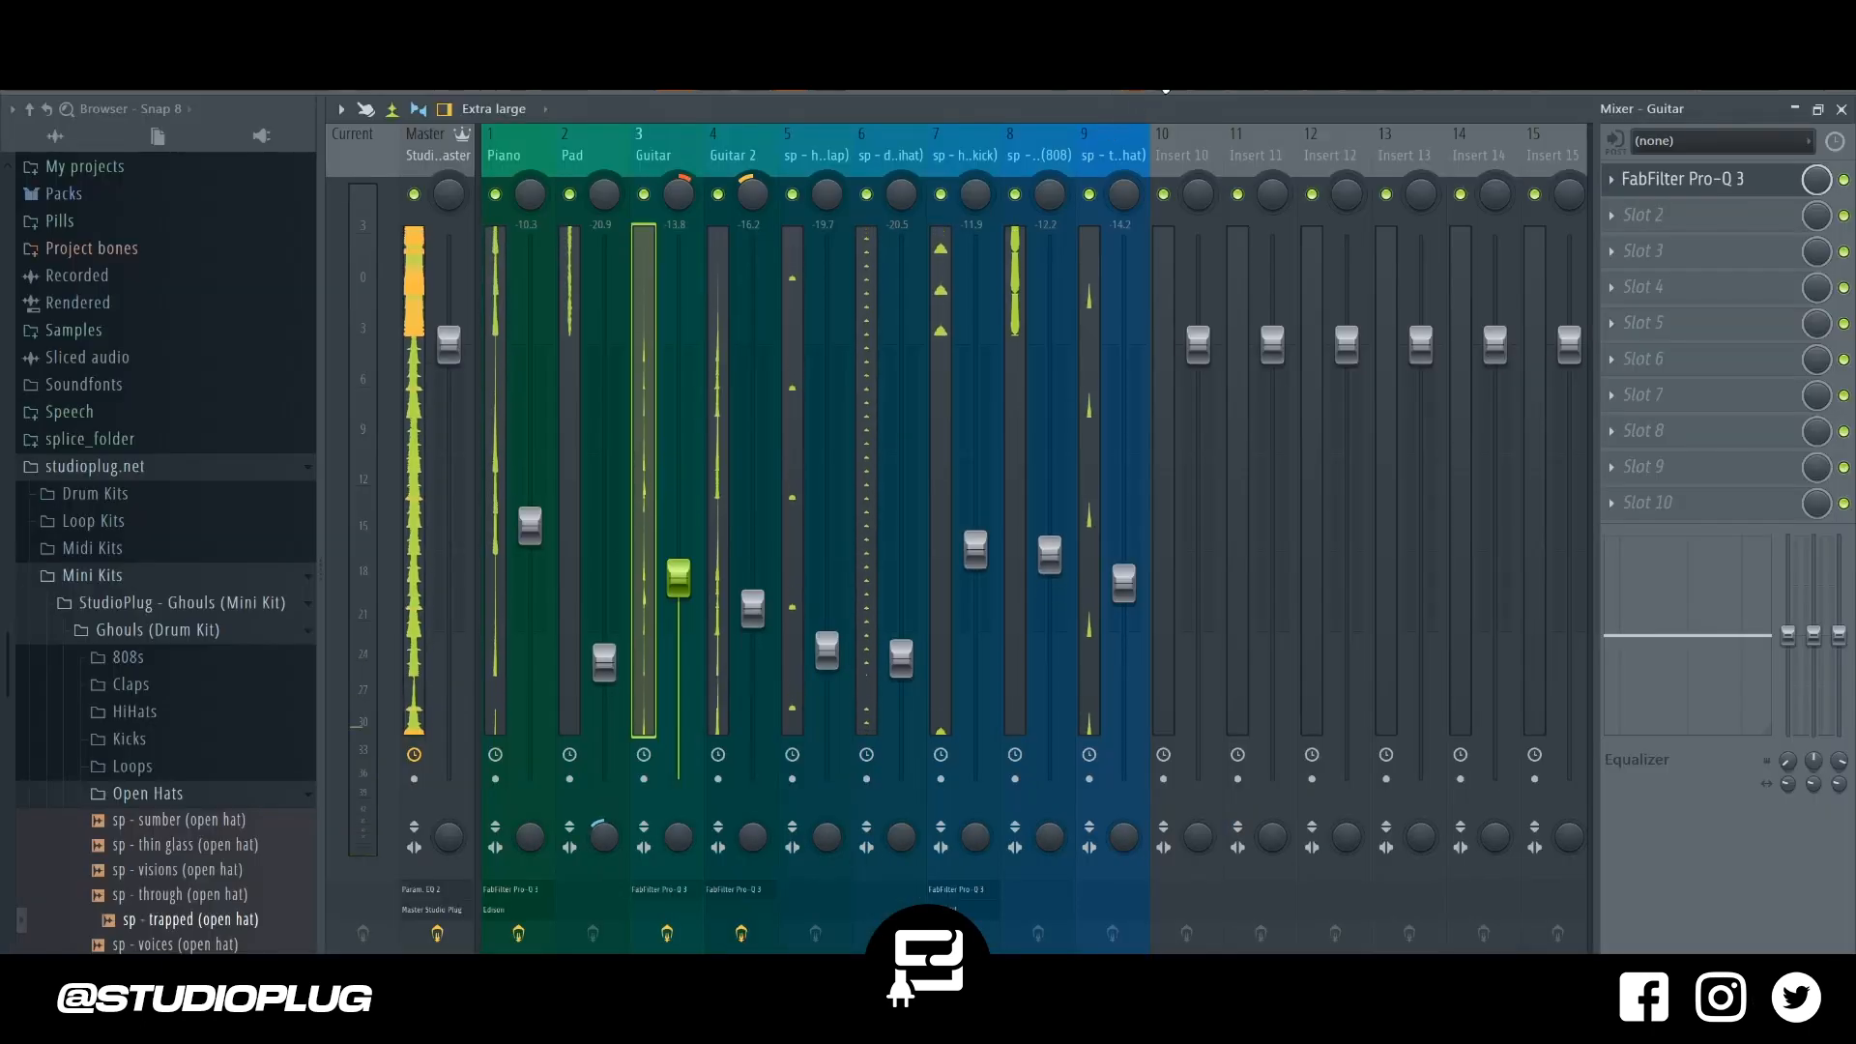
key("F9")
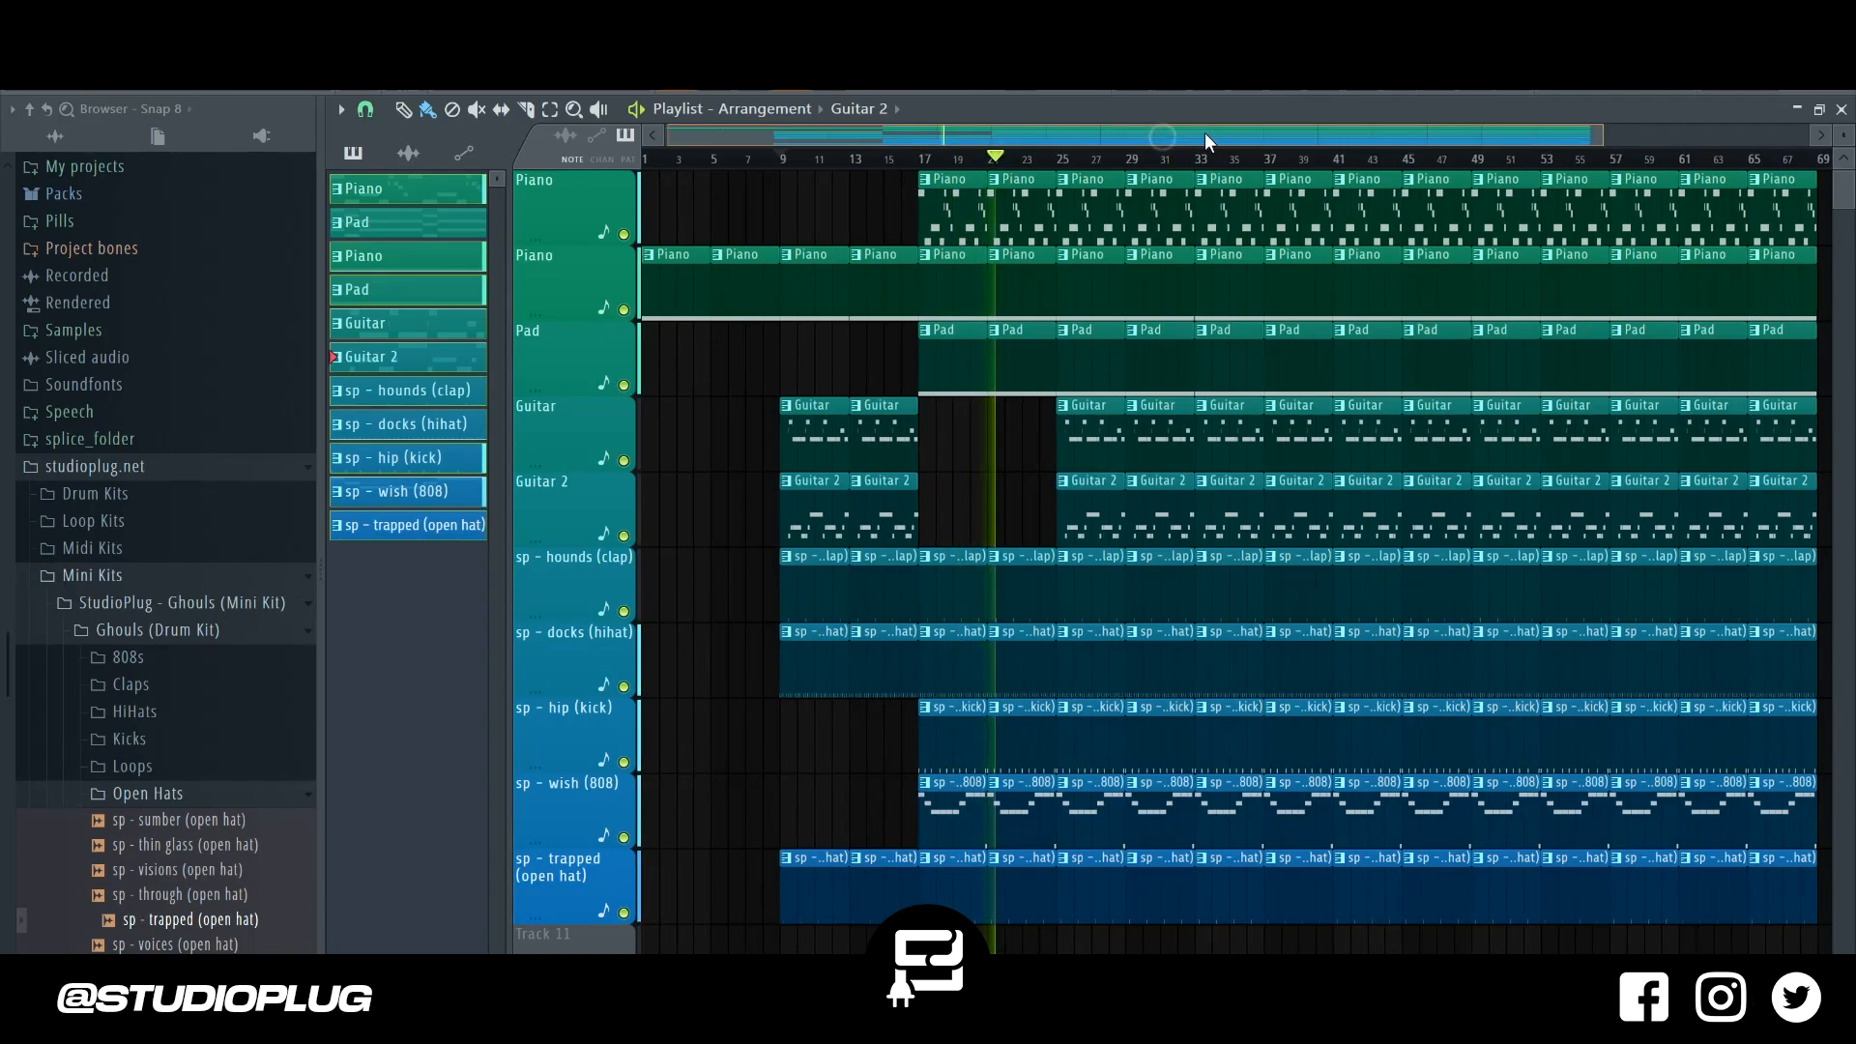
Delete the two Guitar clips from bars 25 to 32, keeping the Guitar 2 clips there.
scroll(1205, 131, "right", 2)
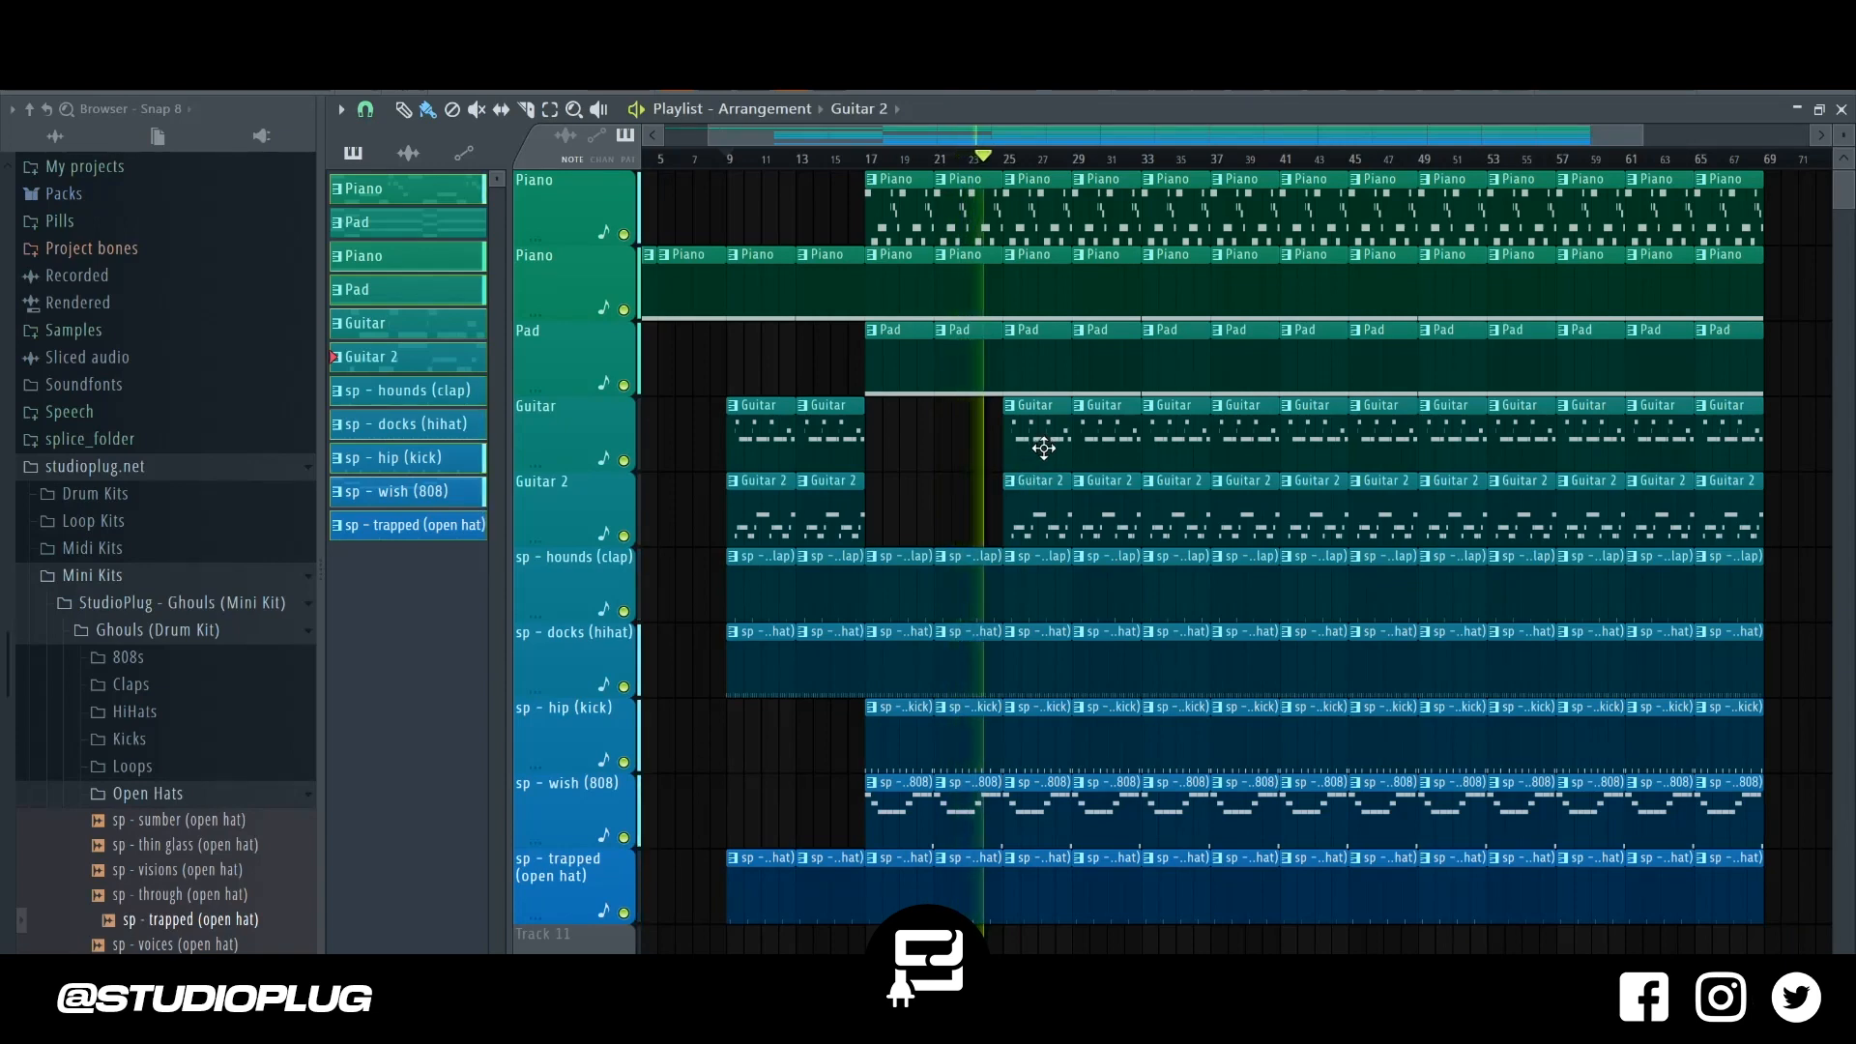
key("space")
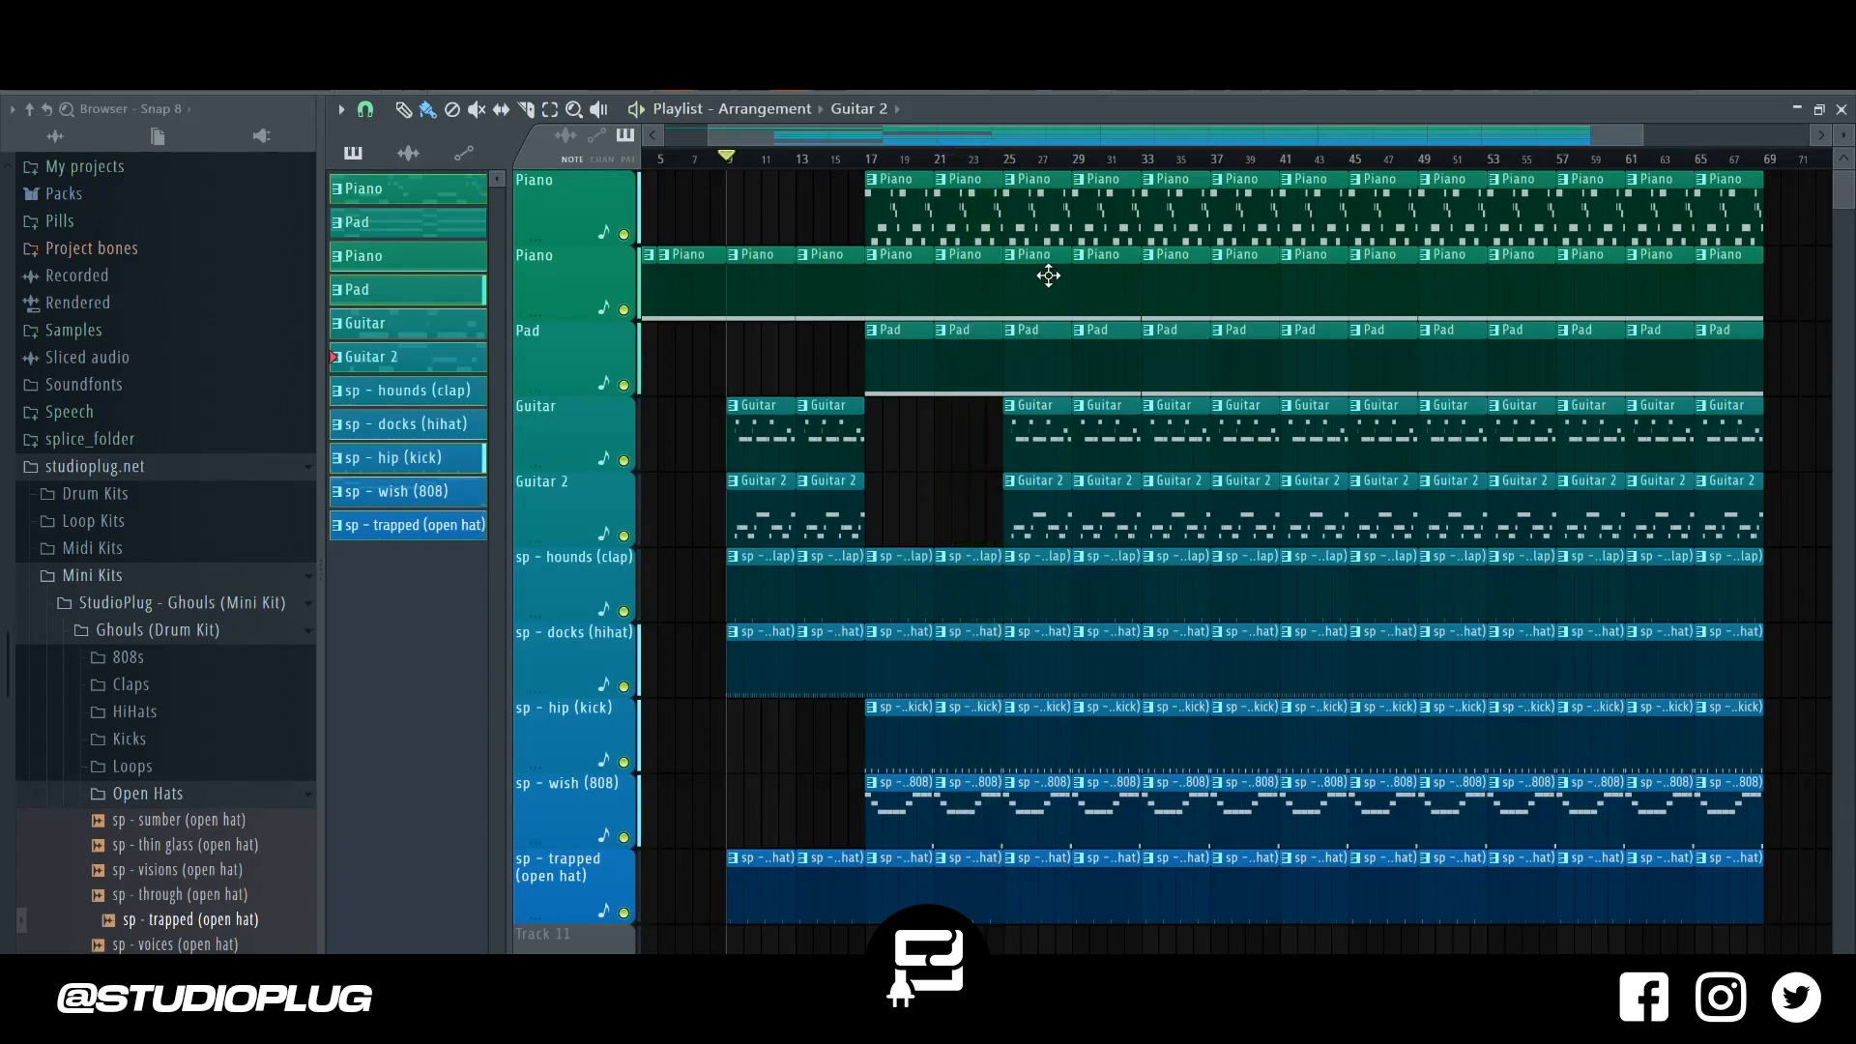
right_click(1097, 221)
key("space")
left_click_drag(938, 211, 890, 213)
key("ctrl+b")
left_click_drag(1085, 427, 1031, 435)
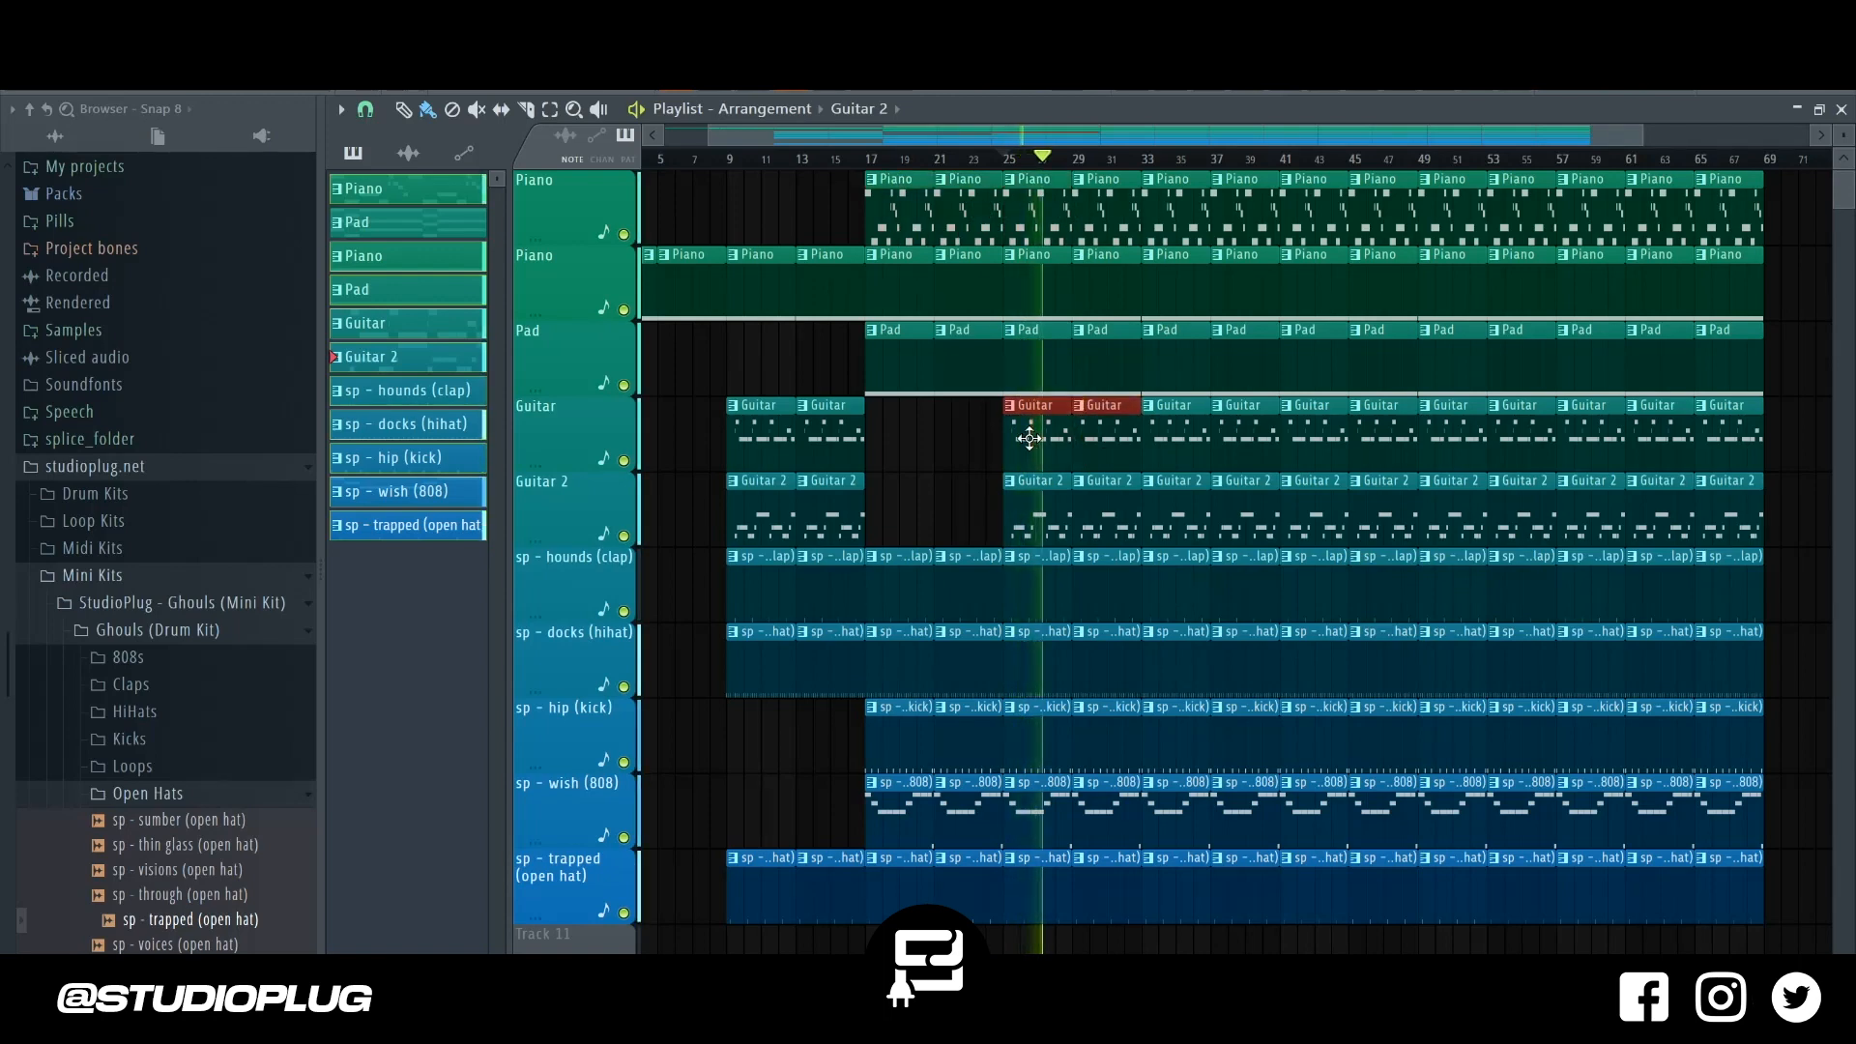
key("Delete")
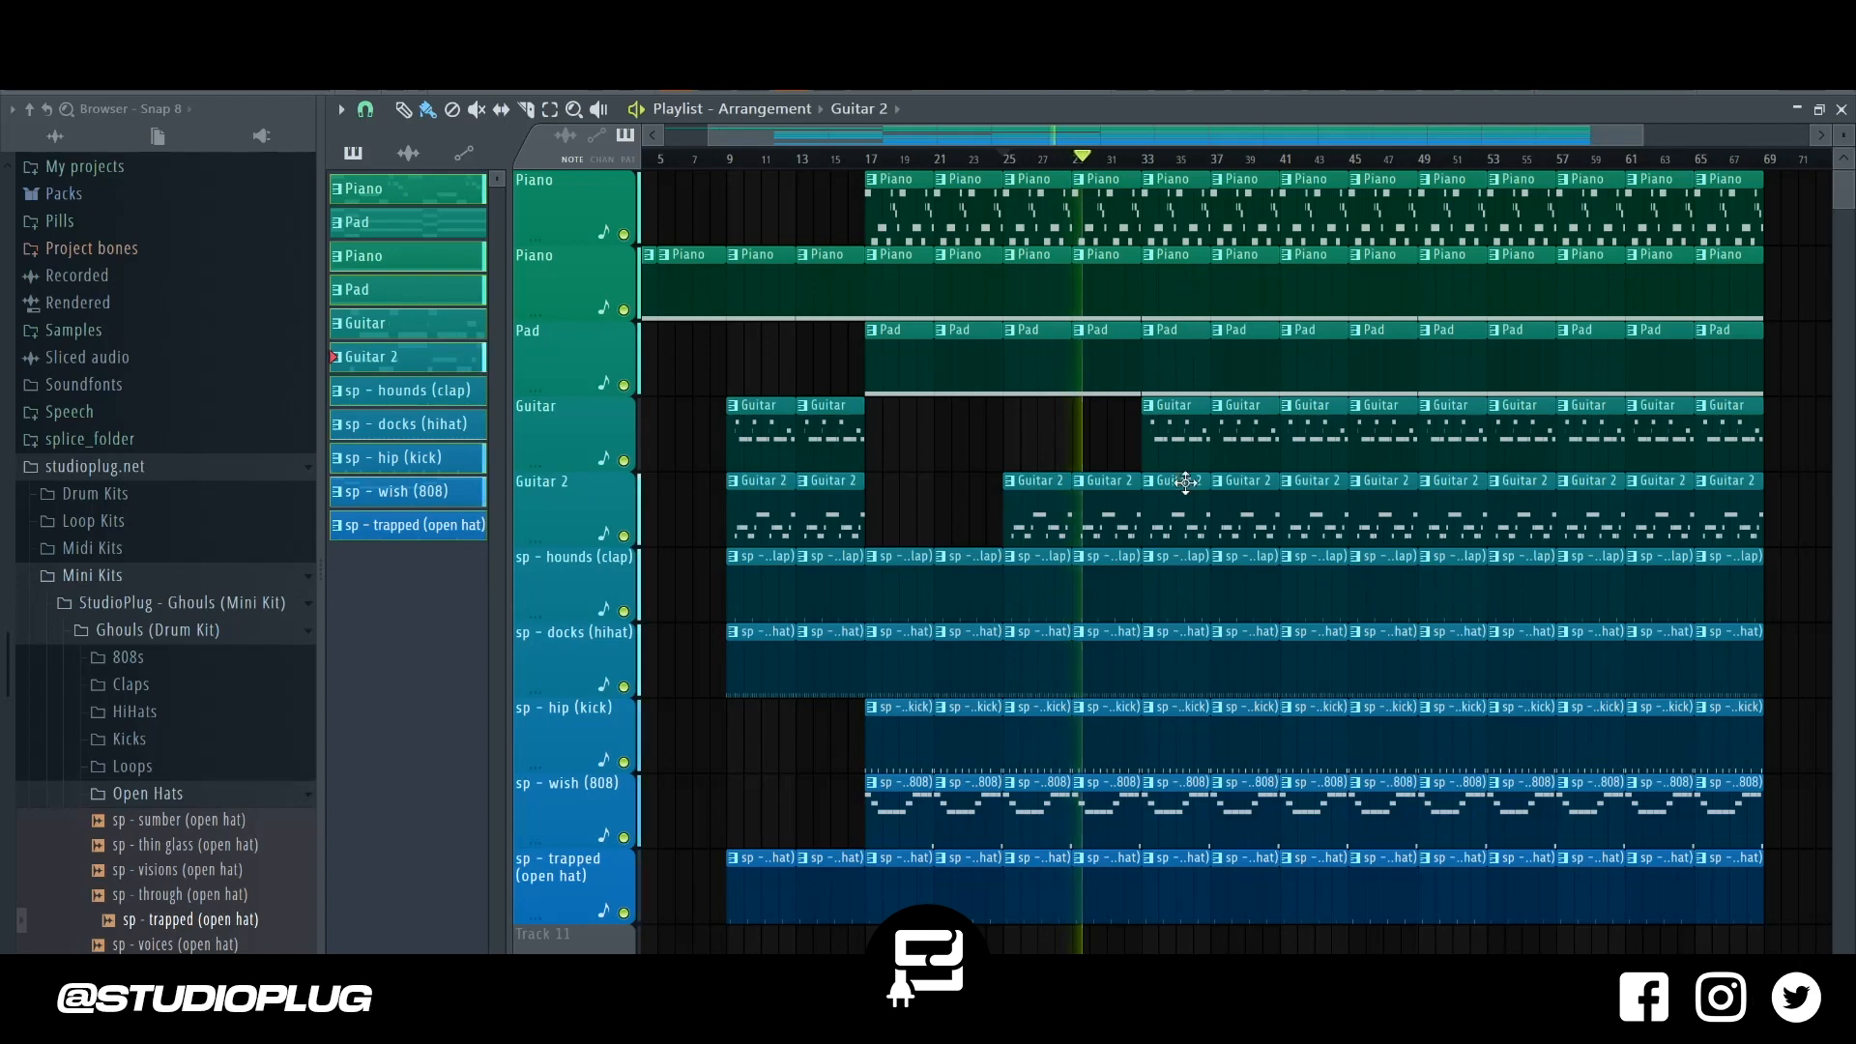
Remove the kick and 808 clips from bars 33 to 40.
right_click(1173, 787)
right_click(1242, 790)
key("Delete")
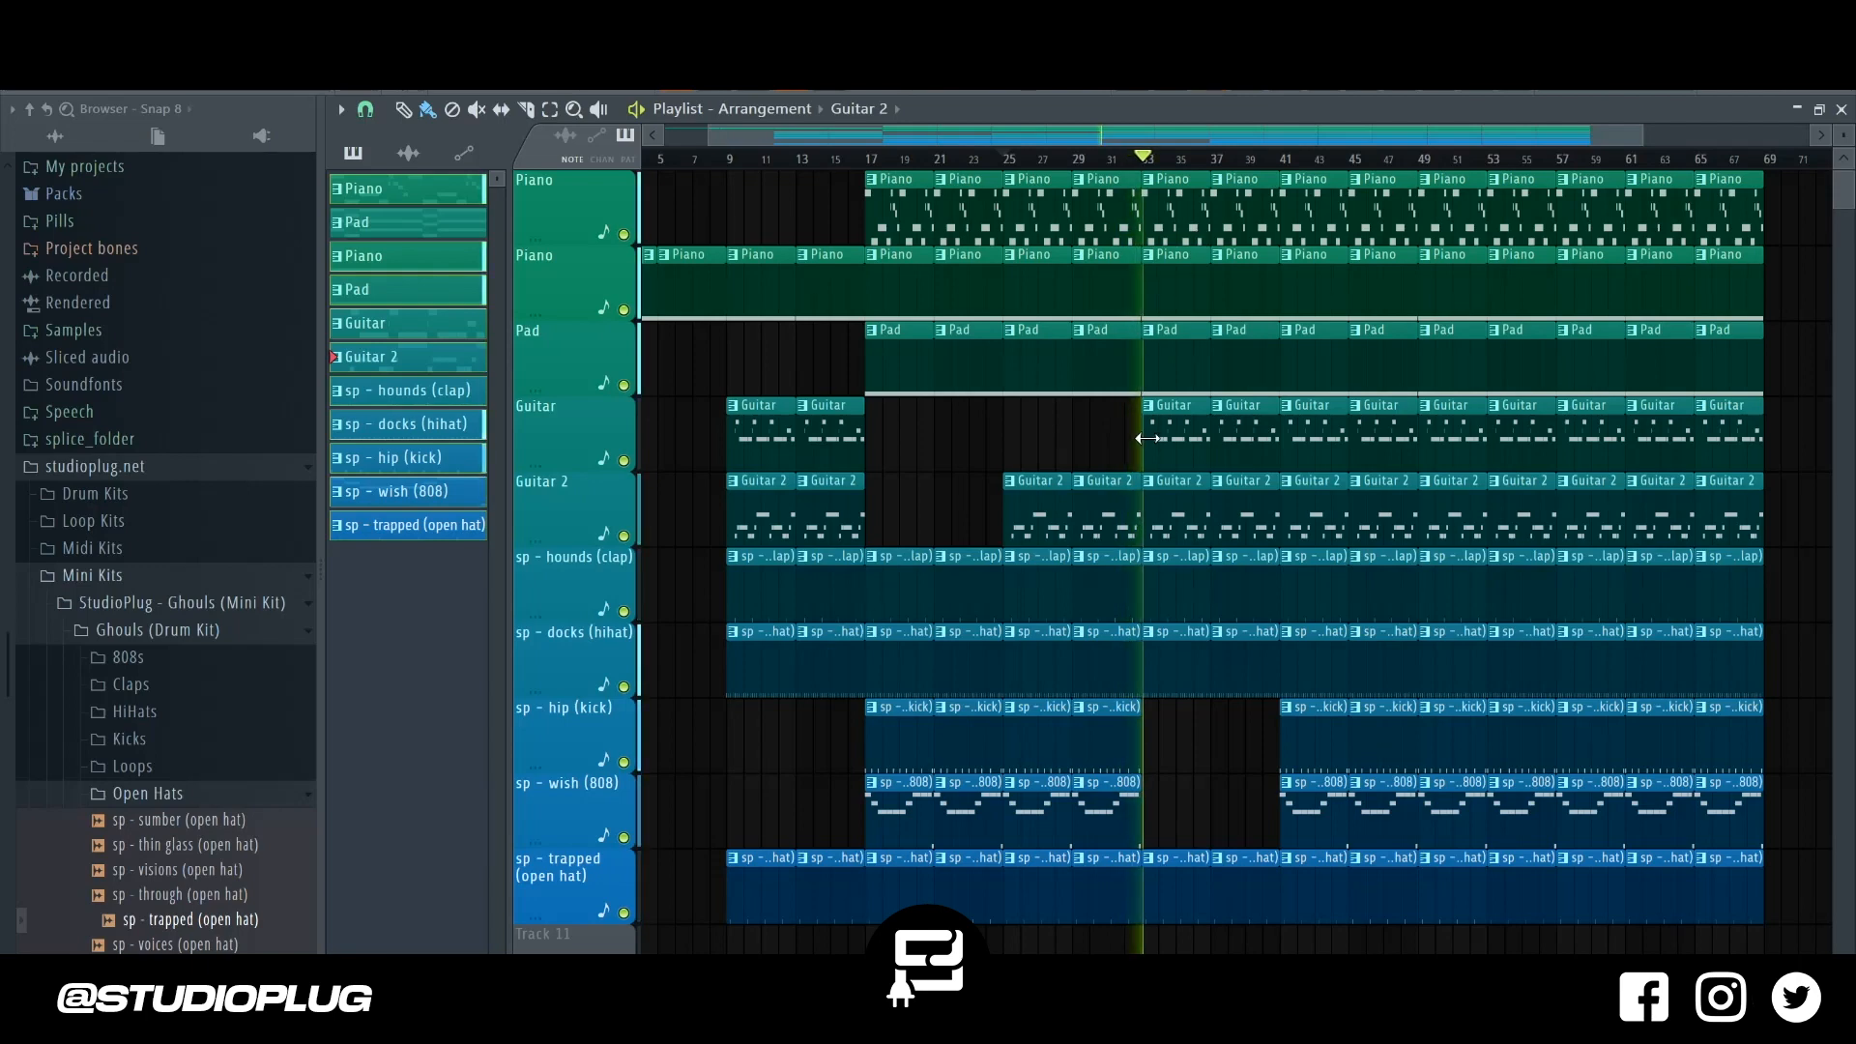
Remove the Guitar and Guitar 2 clips from bars 33 to 40 and check the section by playback.
right_click(1179, 430)
right_click(1198, 497)
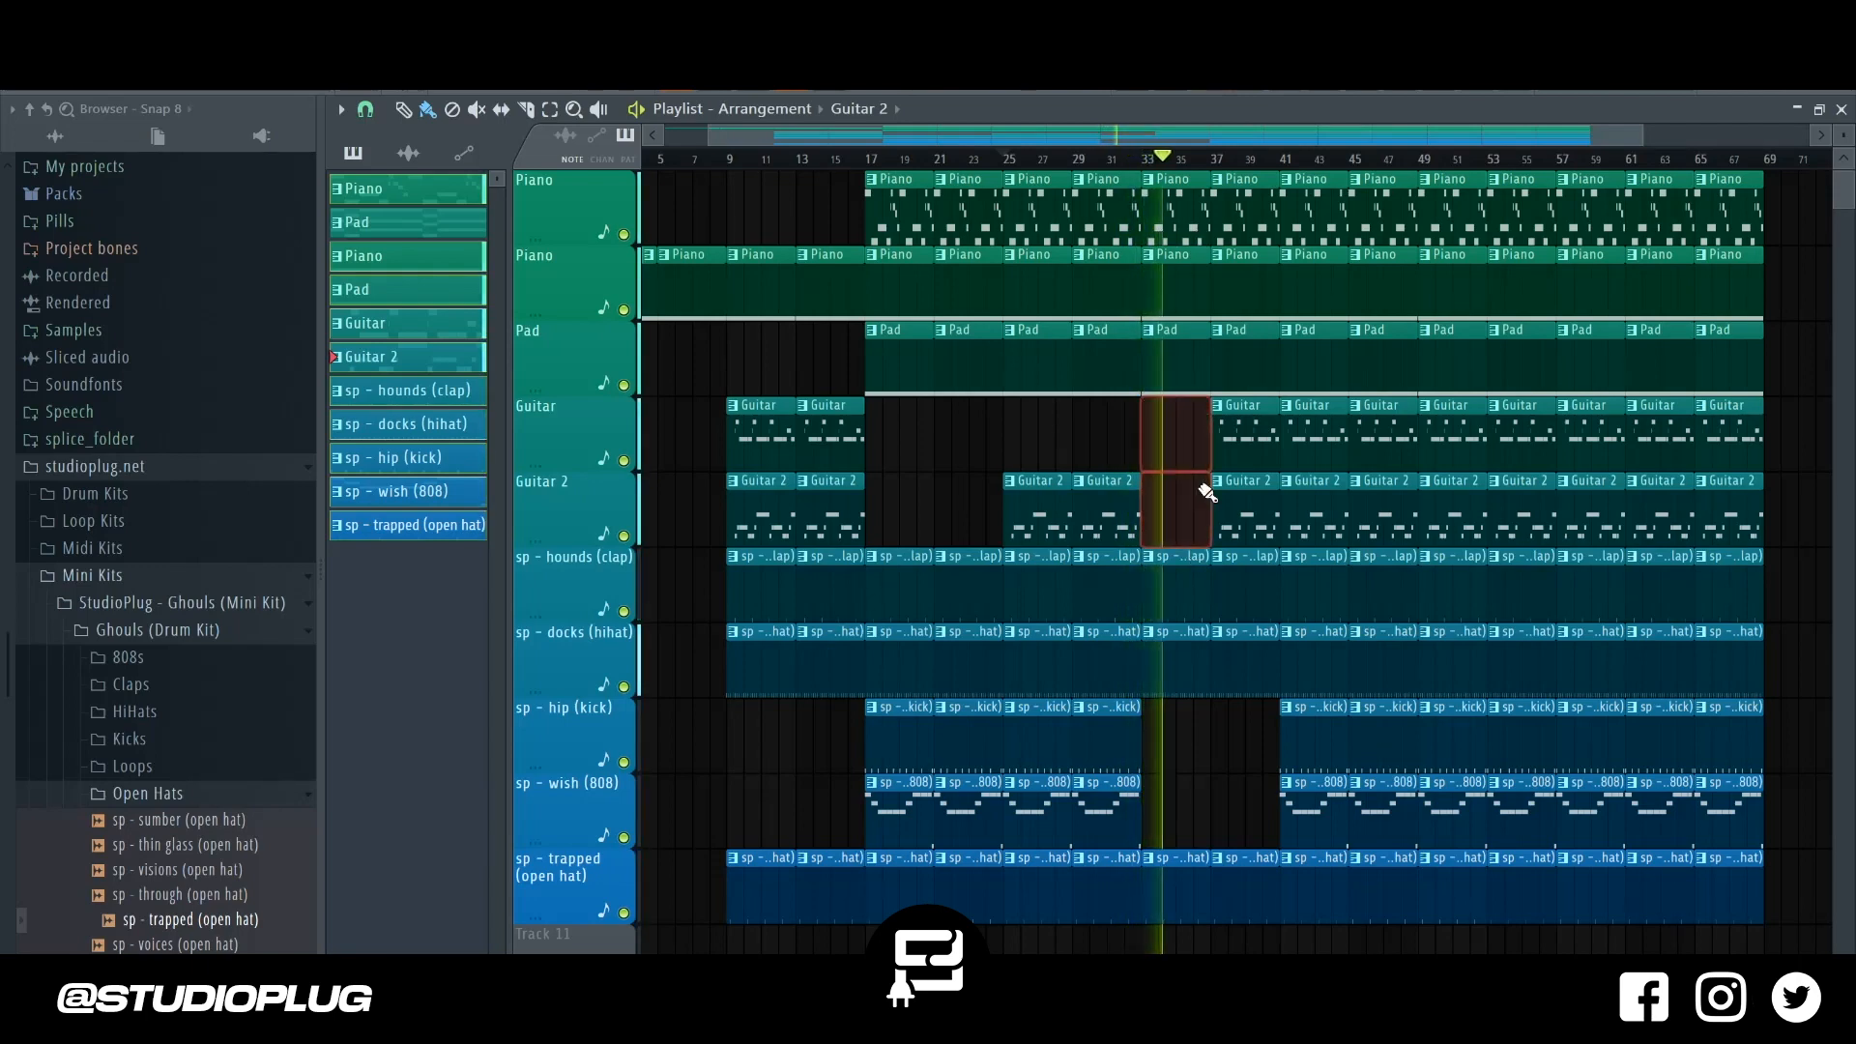
right_click(1243, 442)
right_click(1243, 501)
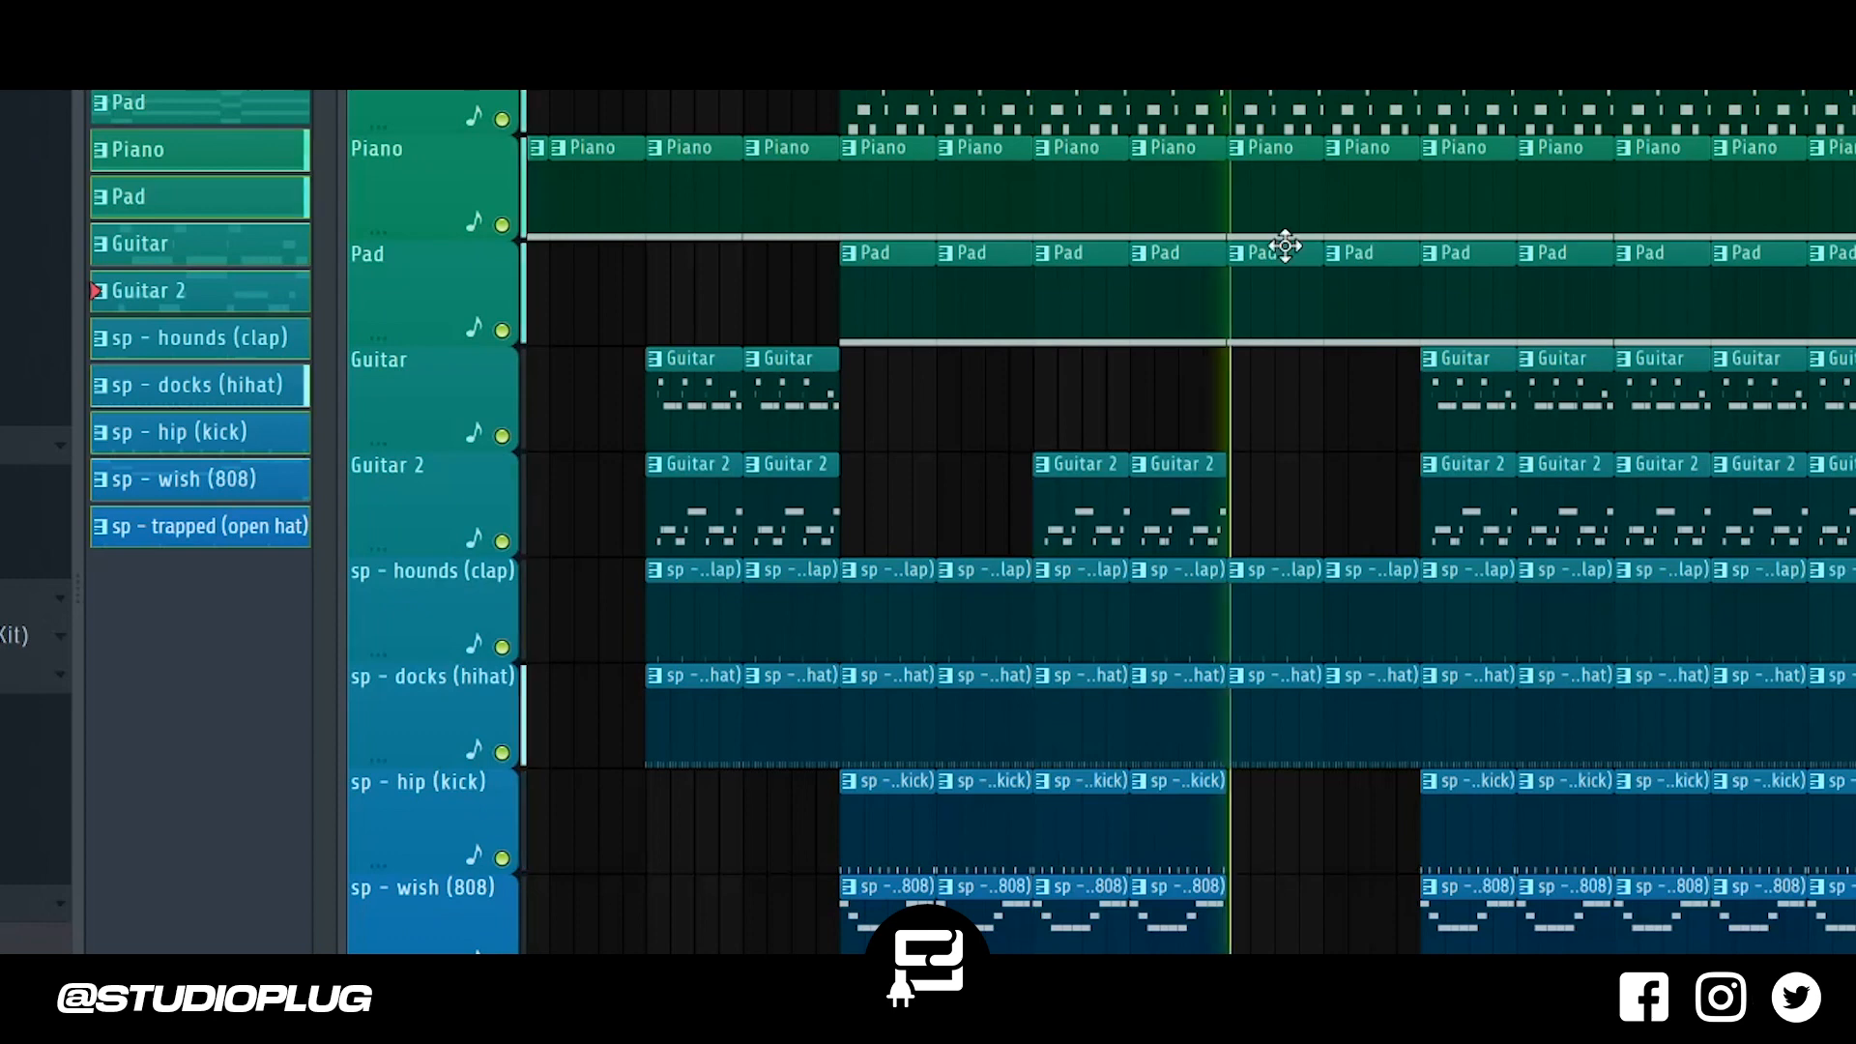
key("space")
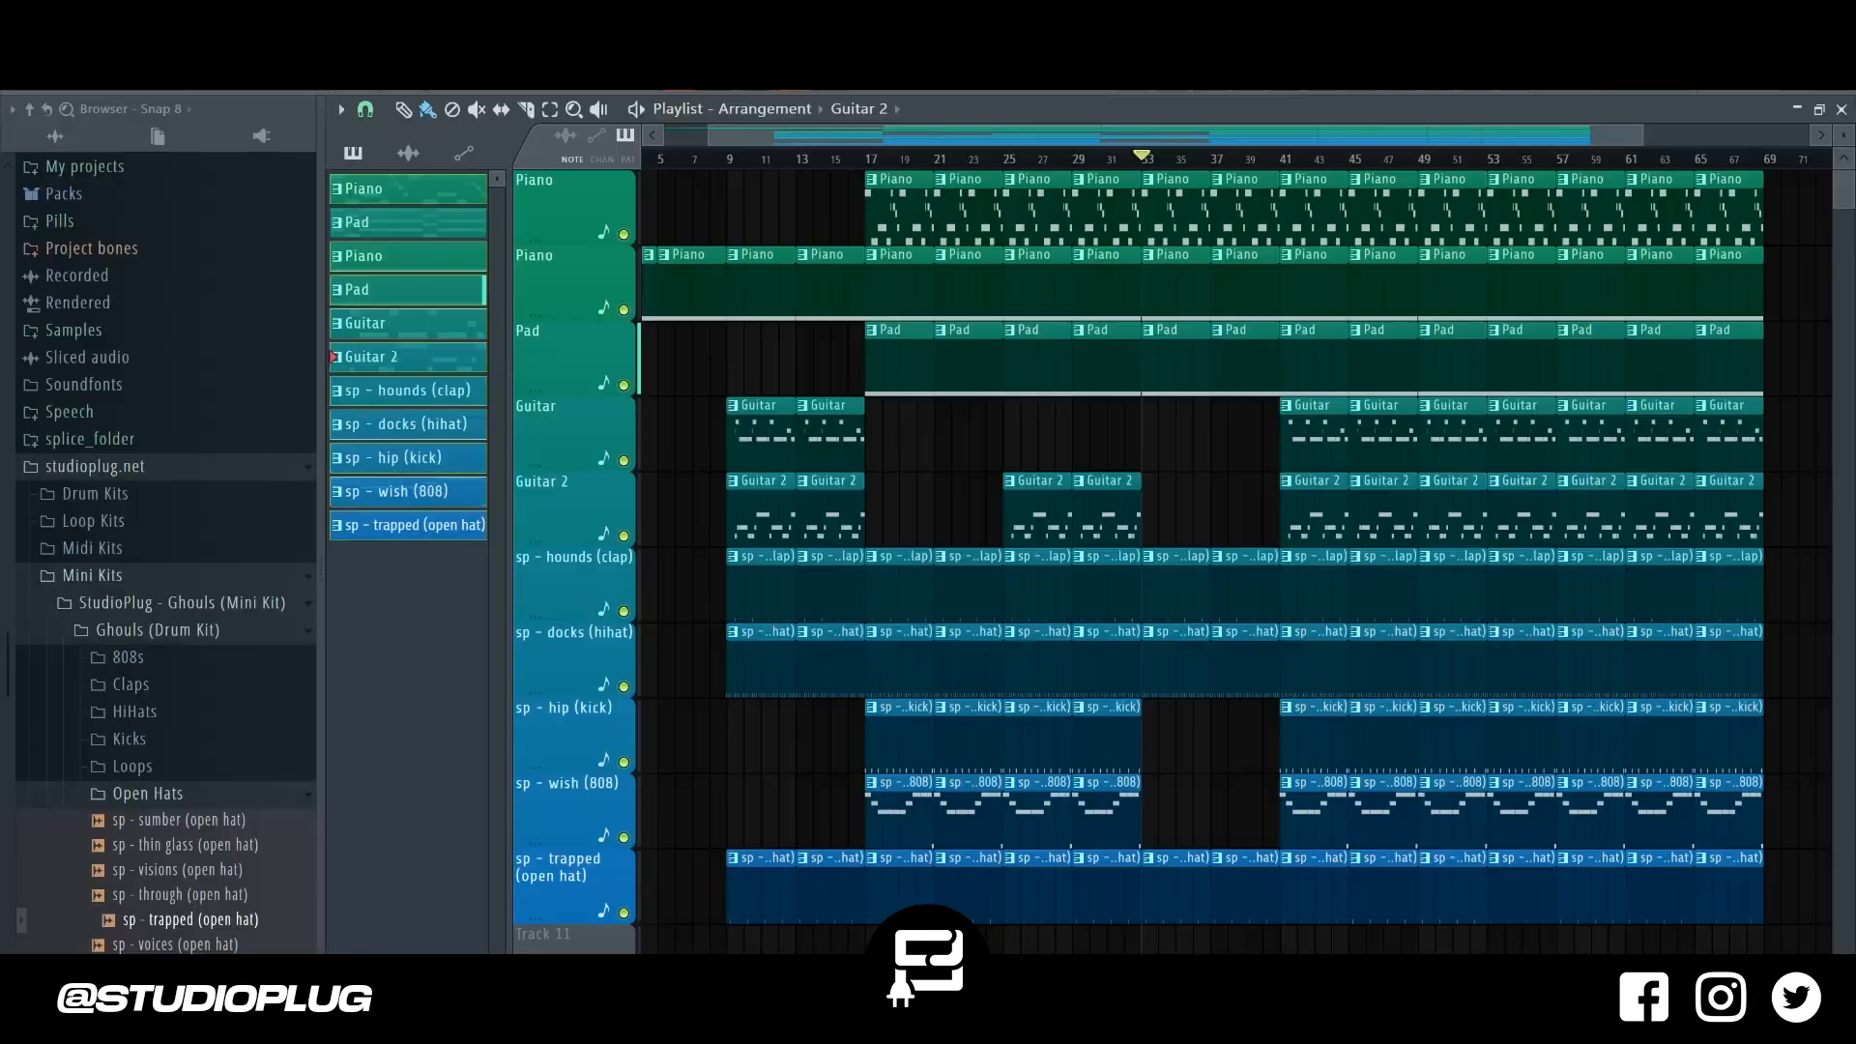
Run the macro that switches smart disable for all plugins and resume playback from bar 33.
left_click(391, 91)
mouse_move(518, 94)
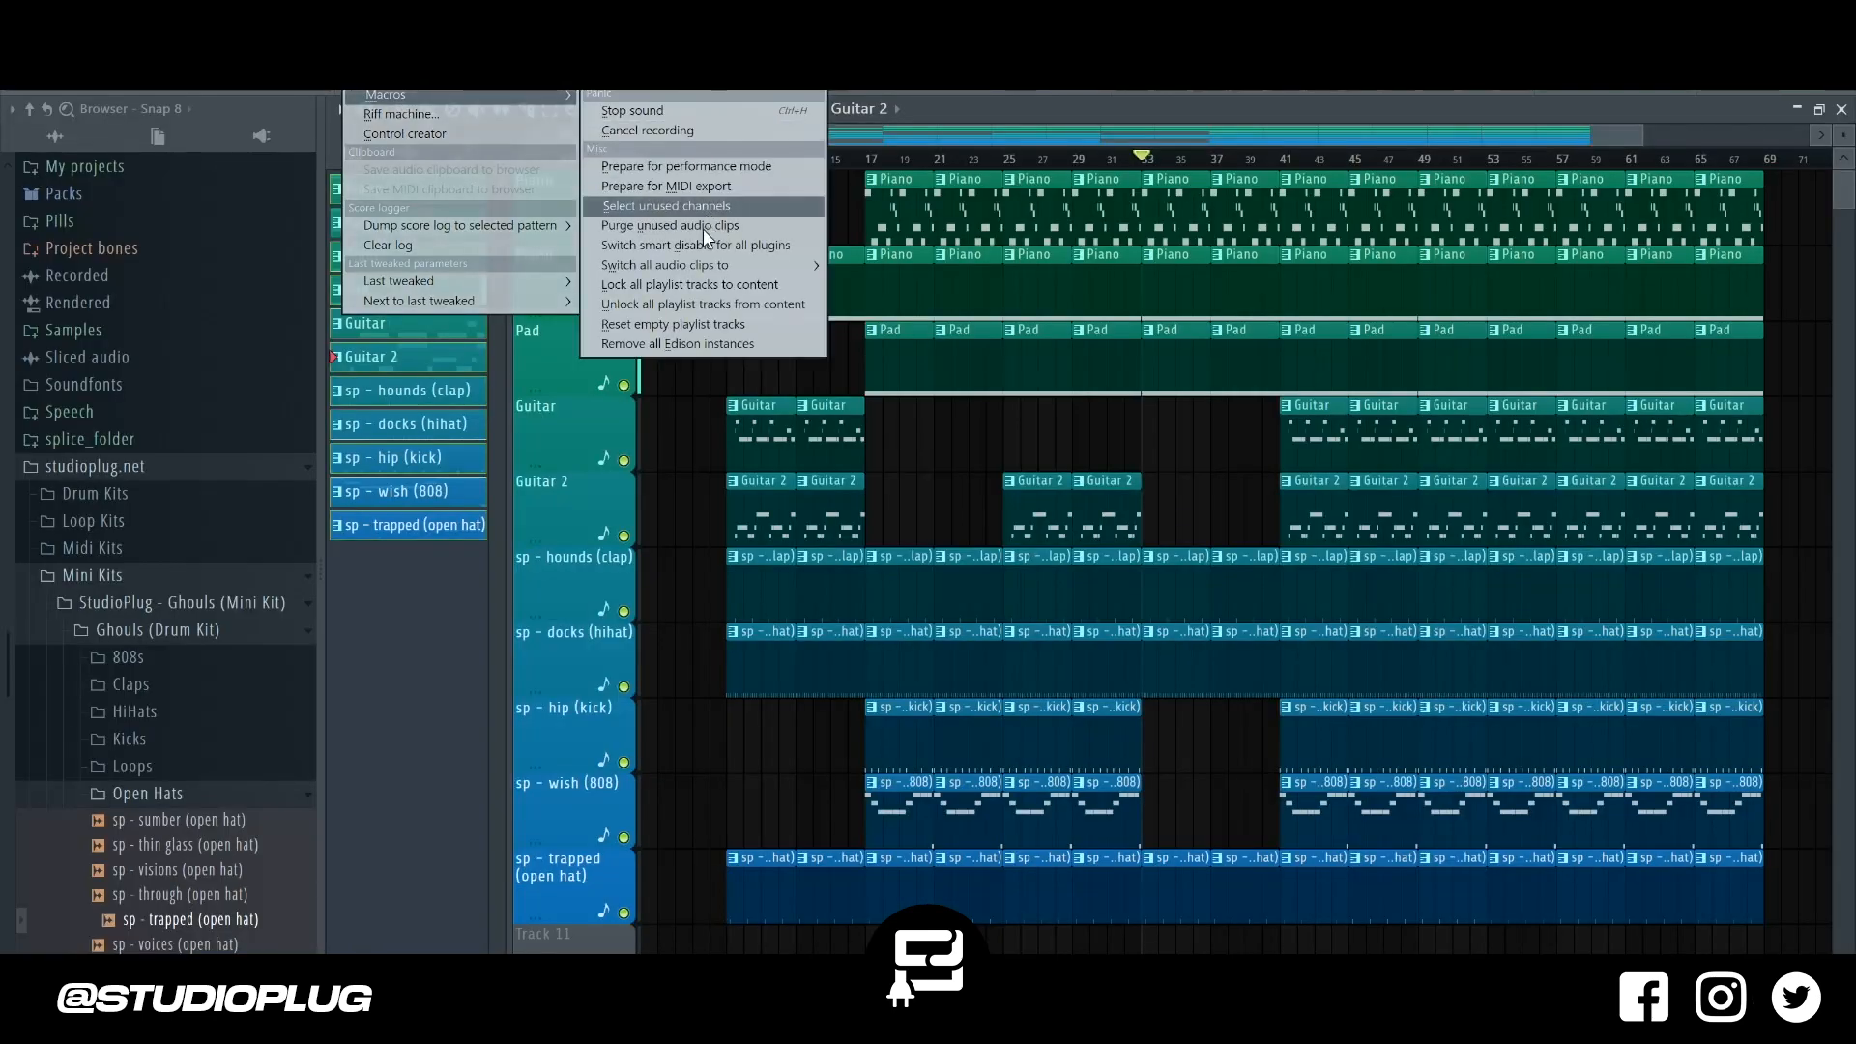
left_click(704, 247)
key("space")
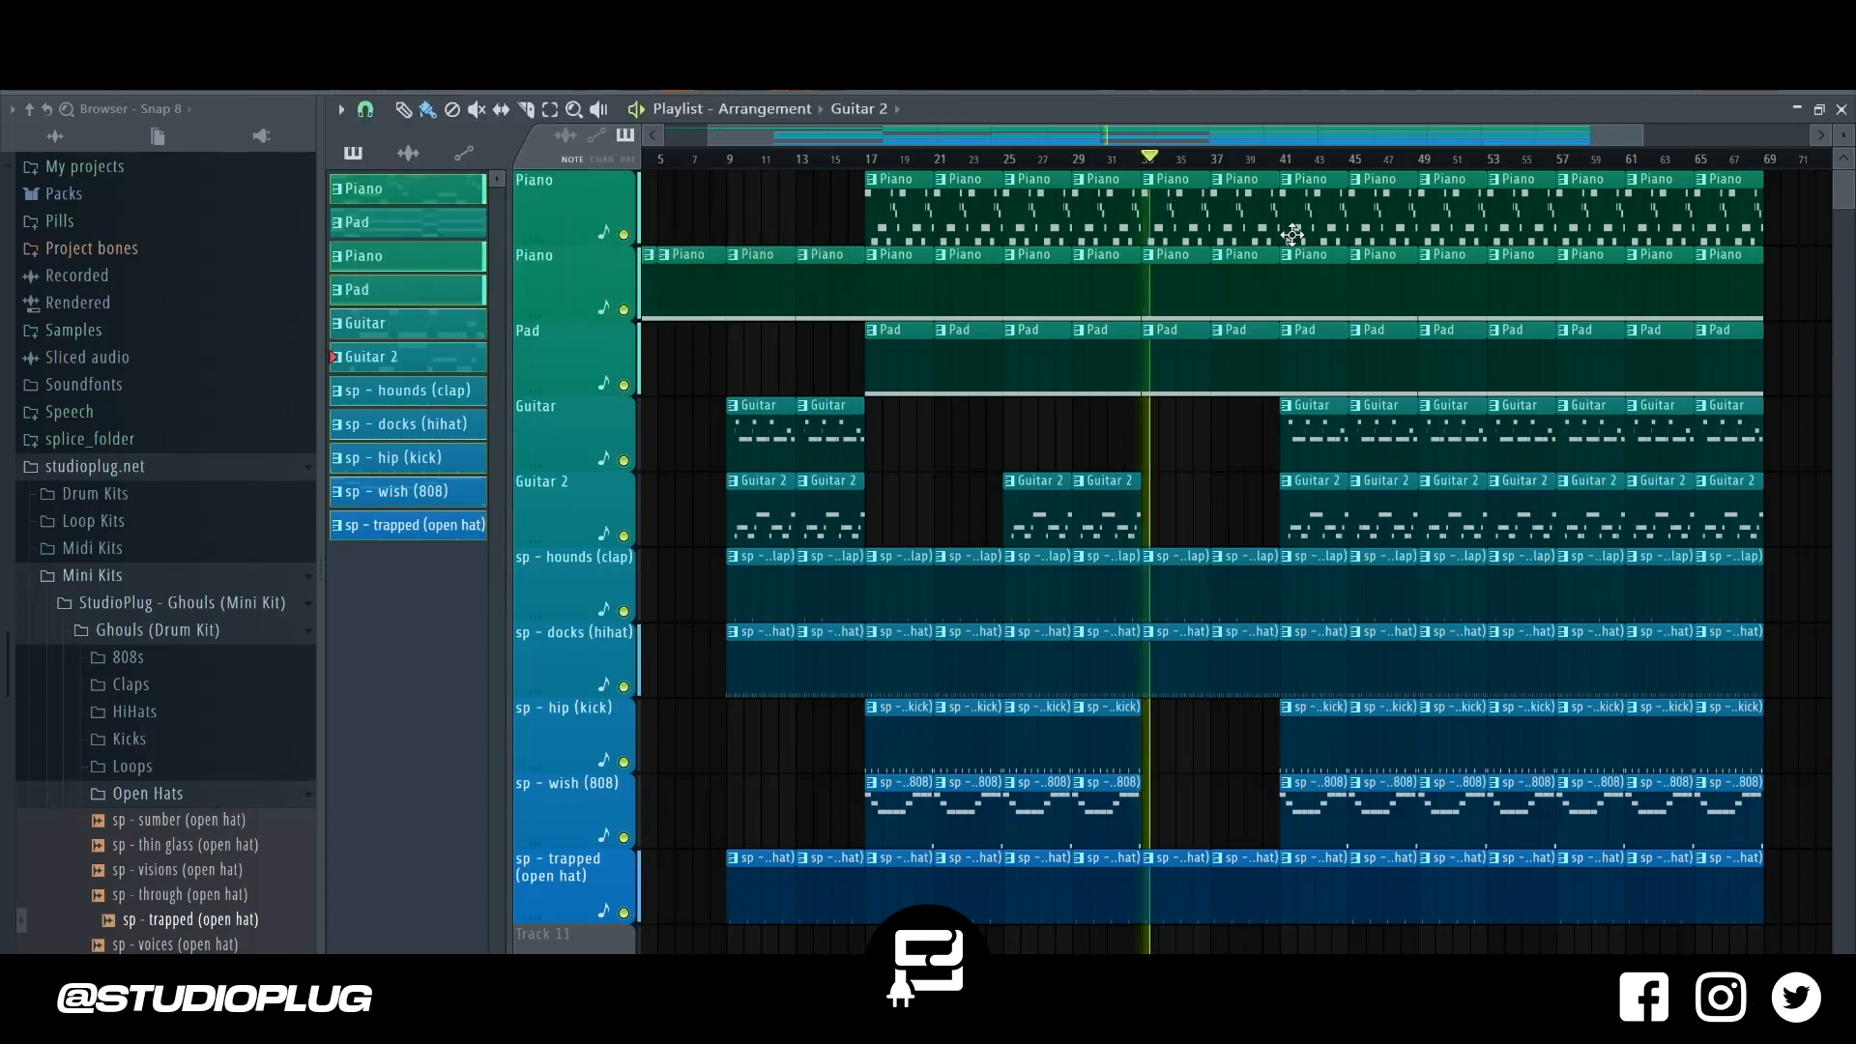
Delete the upper Piano, Guitar and Guitar 2 clips at bars 41 to 44.
left_click_drag(1388, 131, 1473, 129)
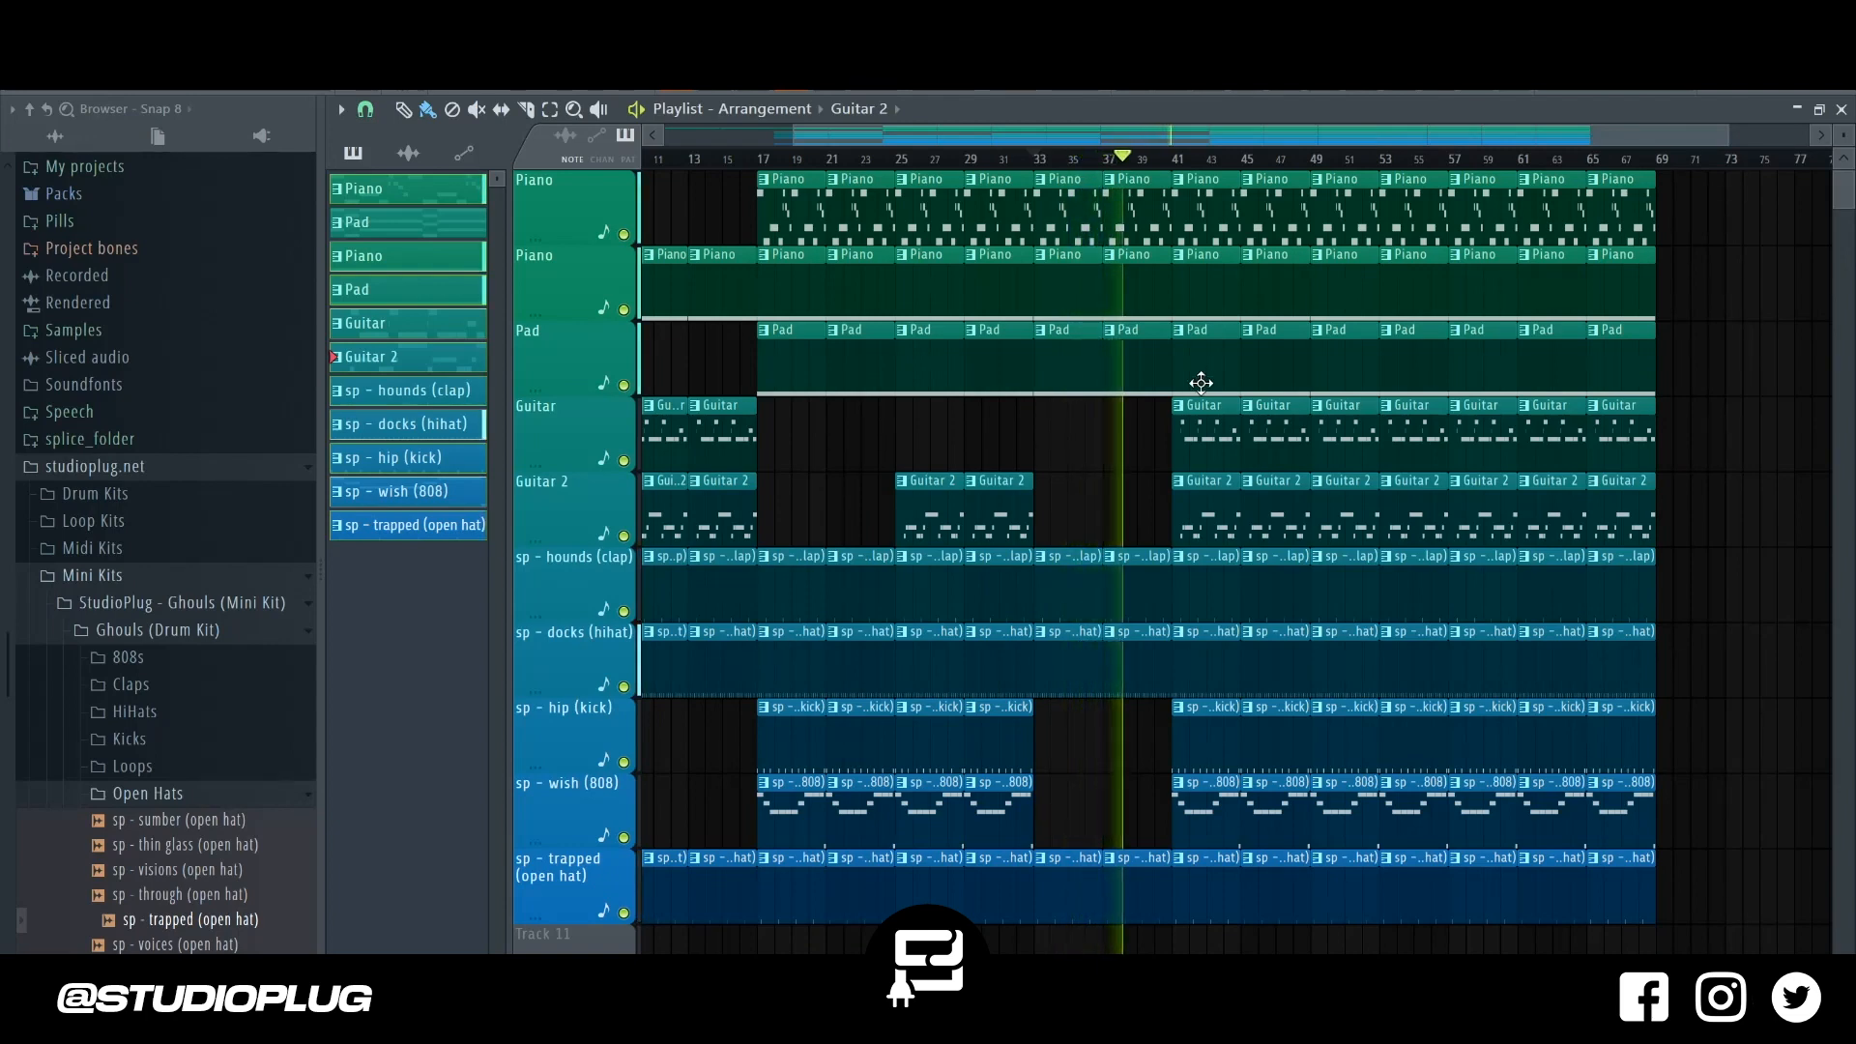
right_click(1210, 228)
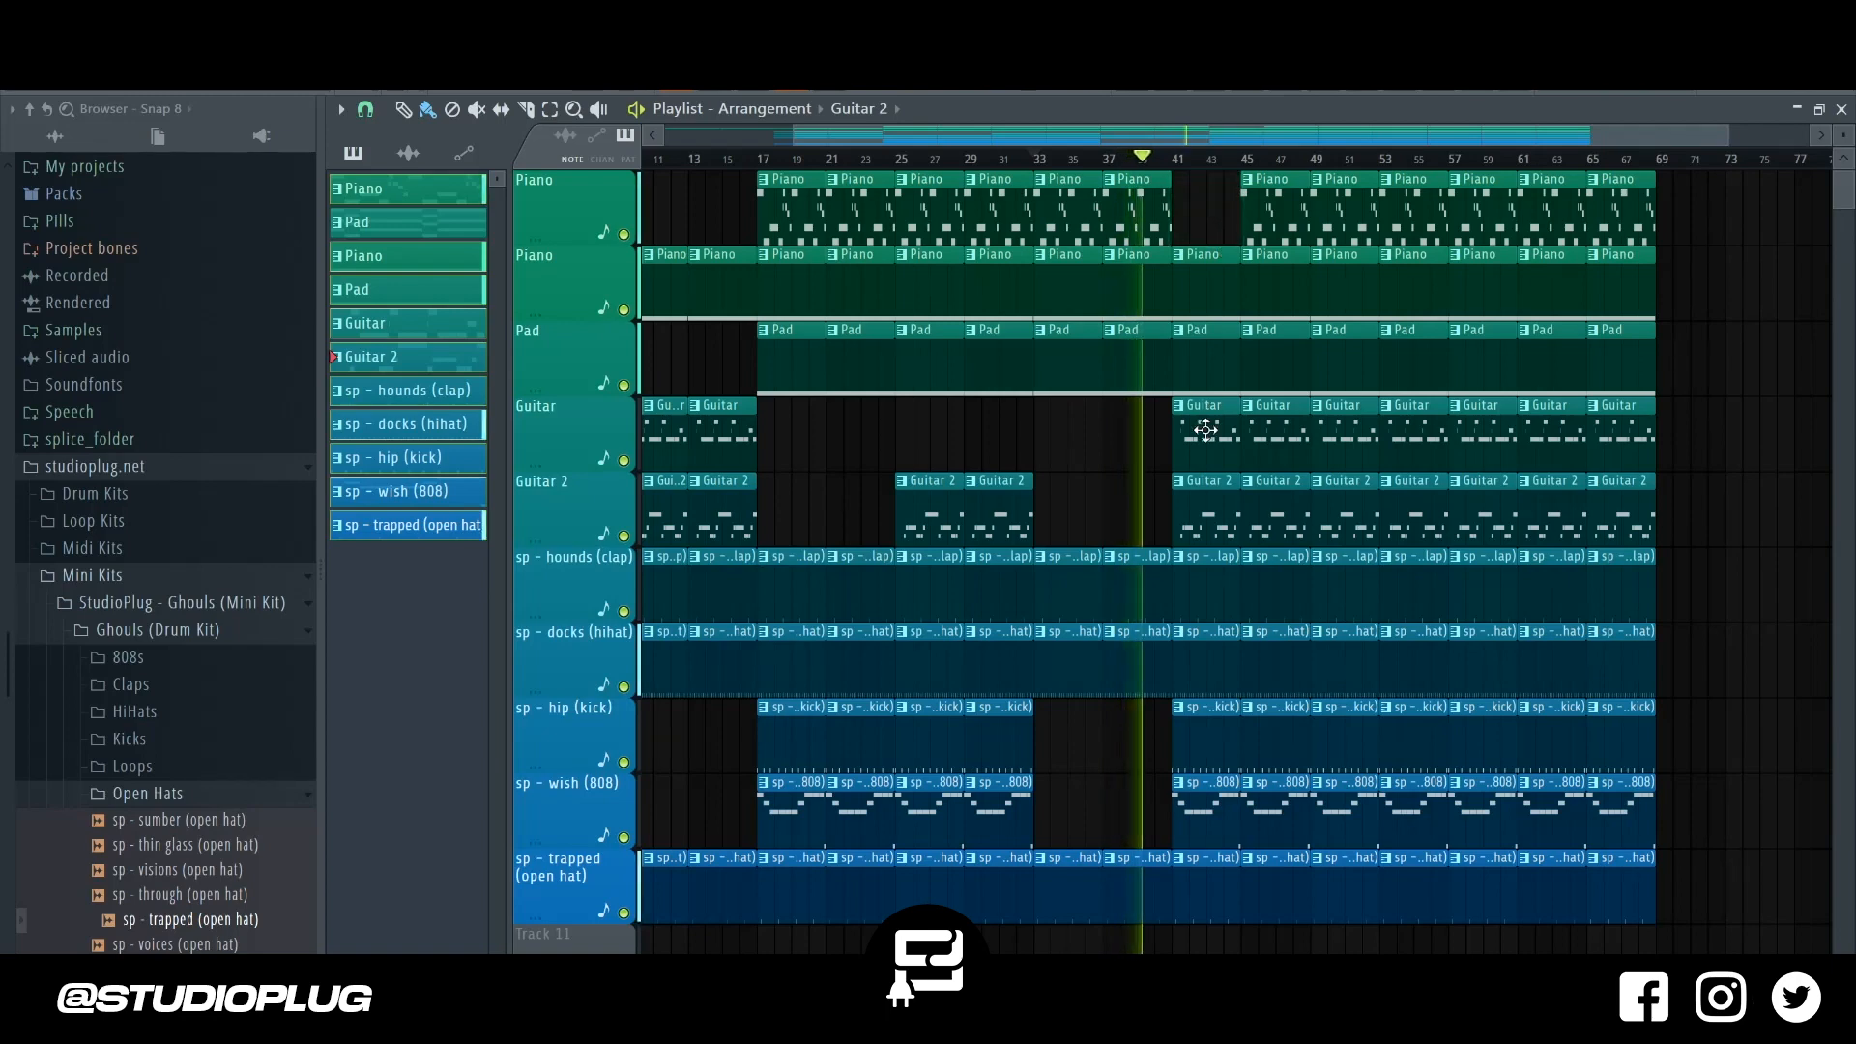
left_click_drag(1204, 428, 1205, 512)
key("Delete")
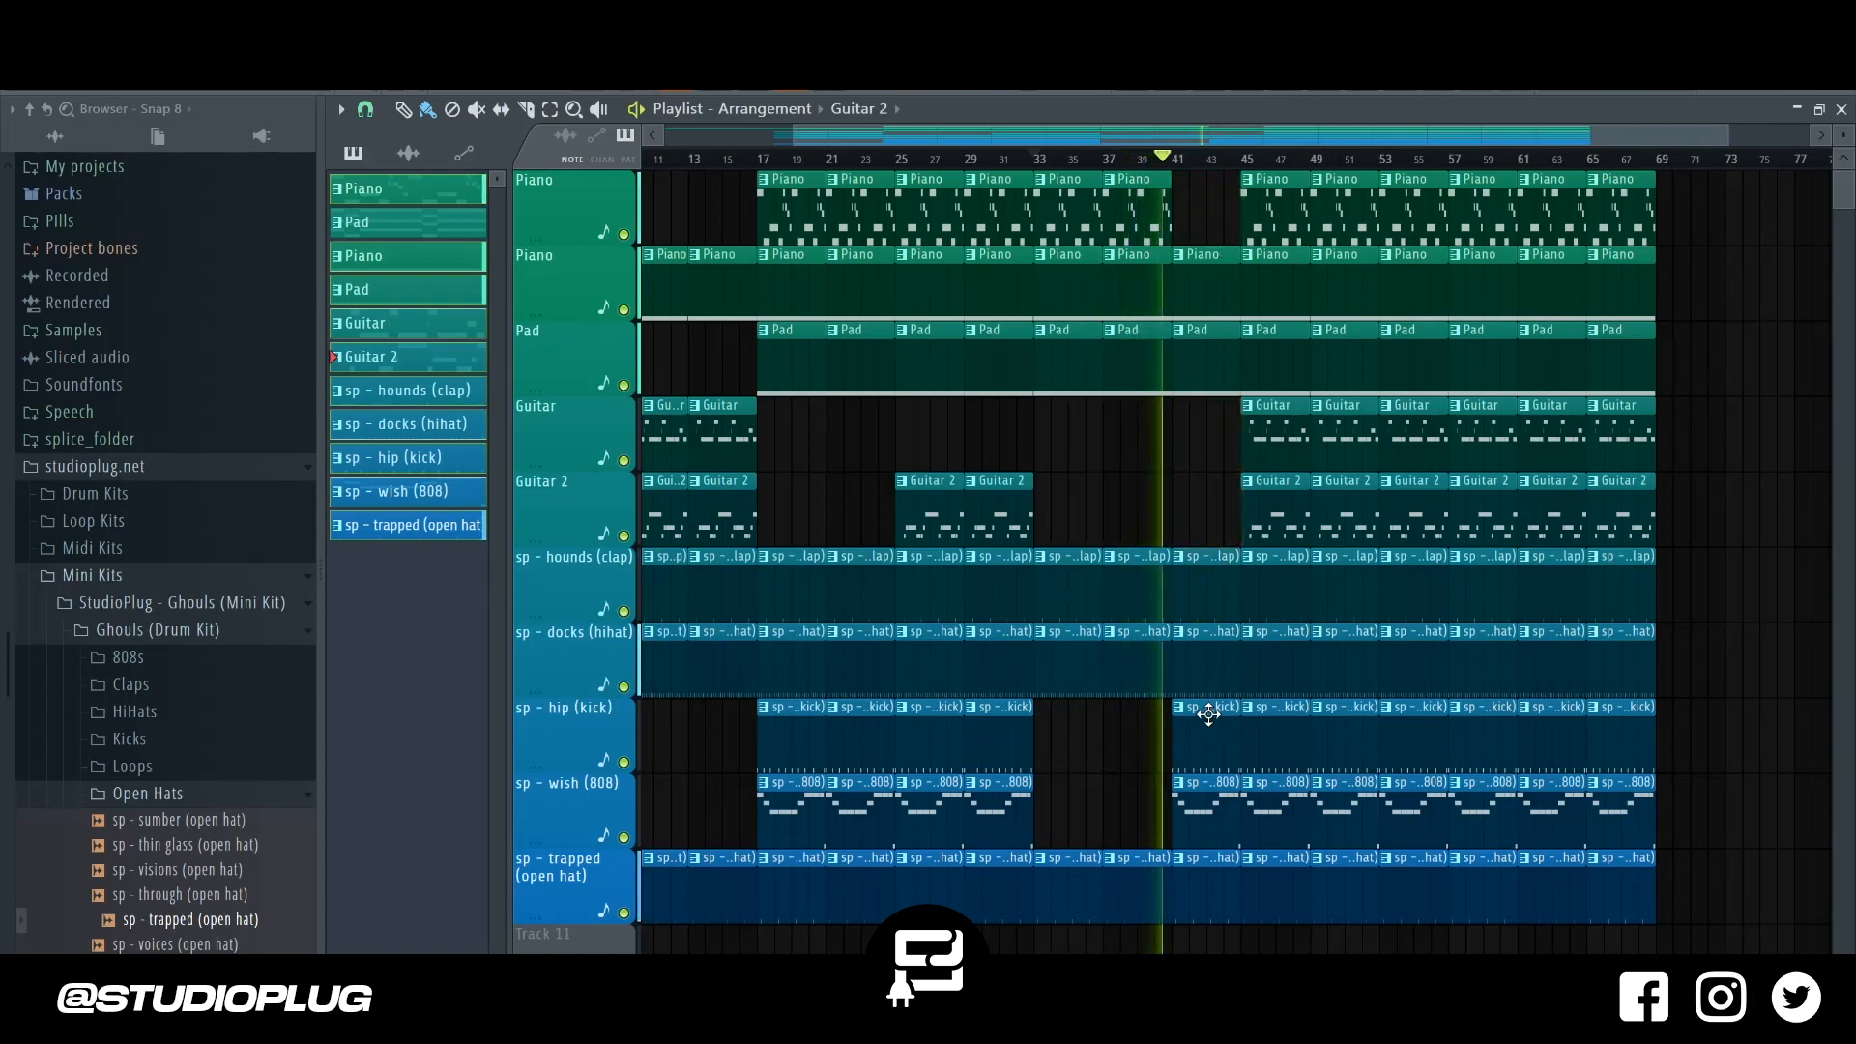
key("space")
Make the hi-hat clip at bar 33 a unique pattern and use that copy for bars 33 to 40.
left_click_drag(1000, 130, 866, 136)
left_click(1207, 638)
left_click(1213, 647)
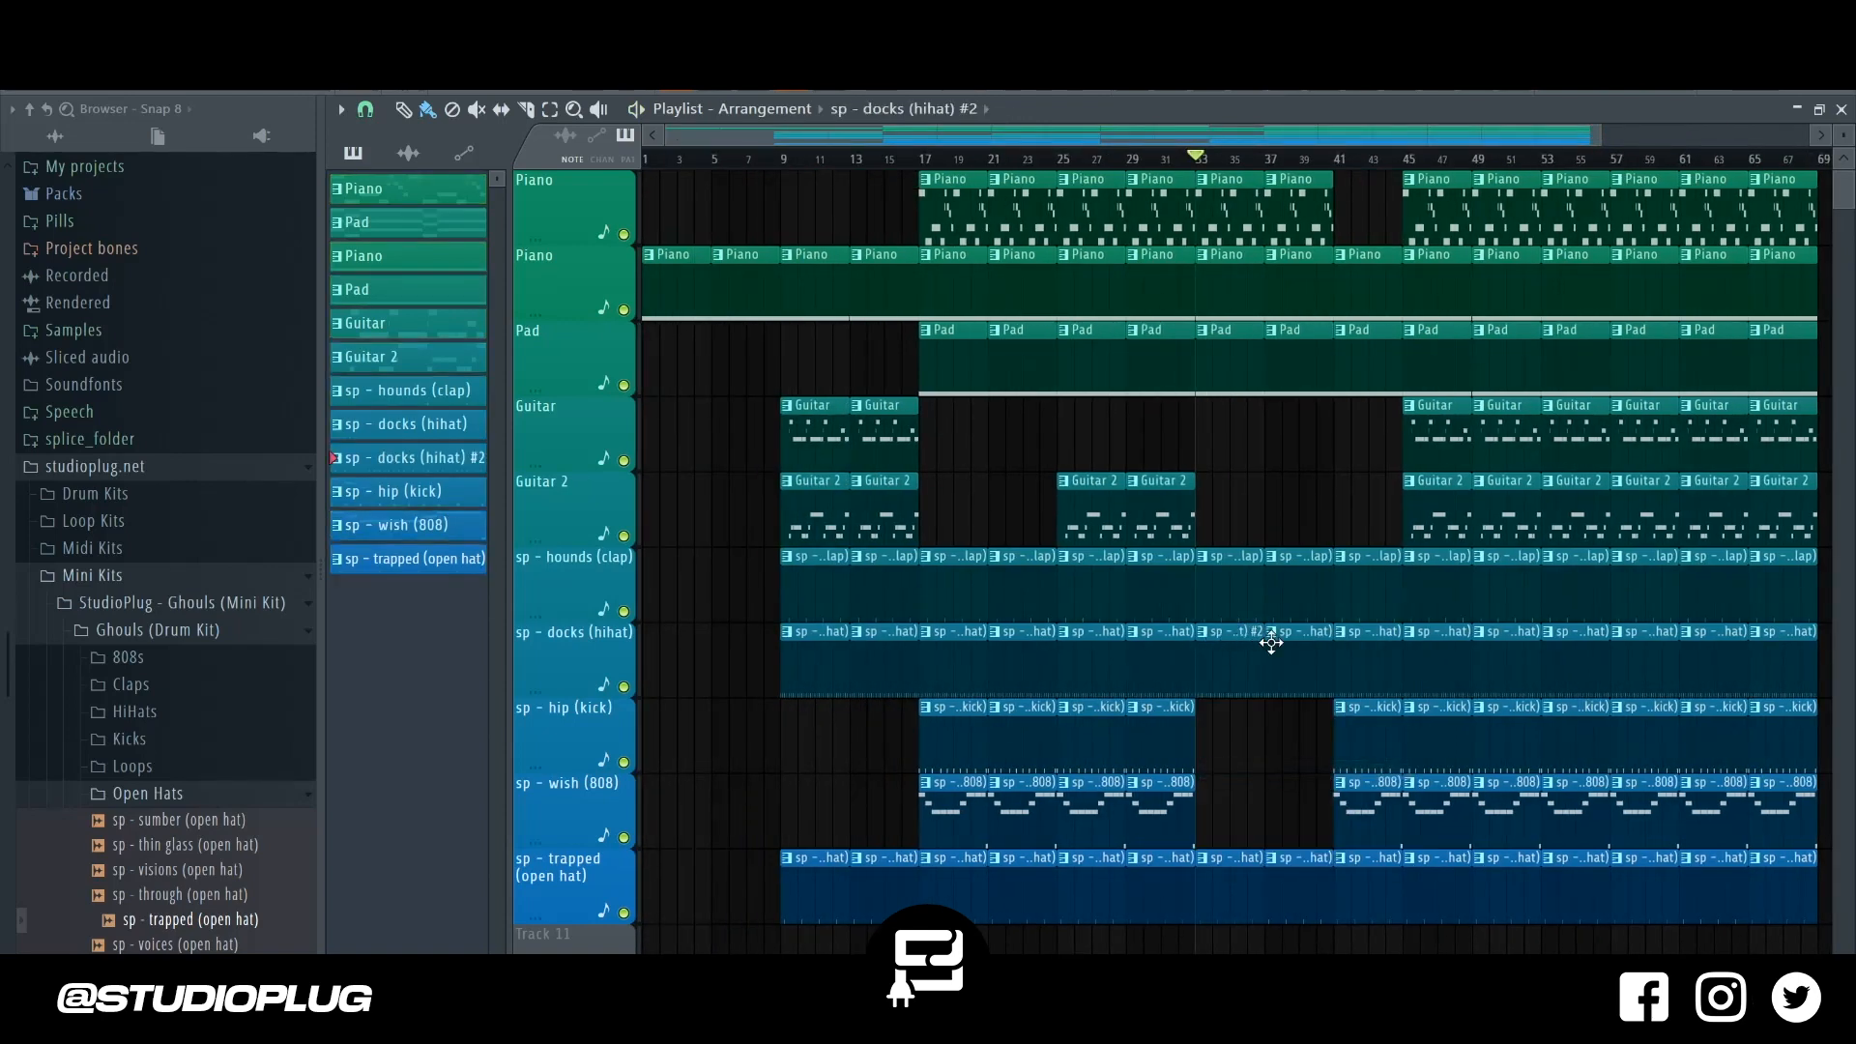
left_click(1225, 663)
key("ctrl+b")
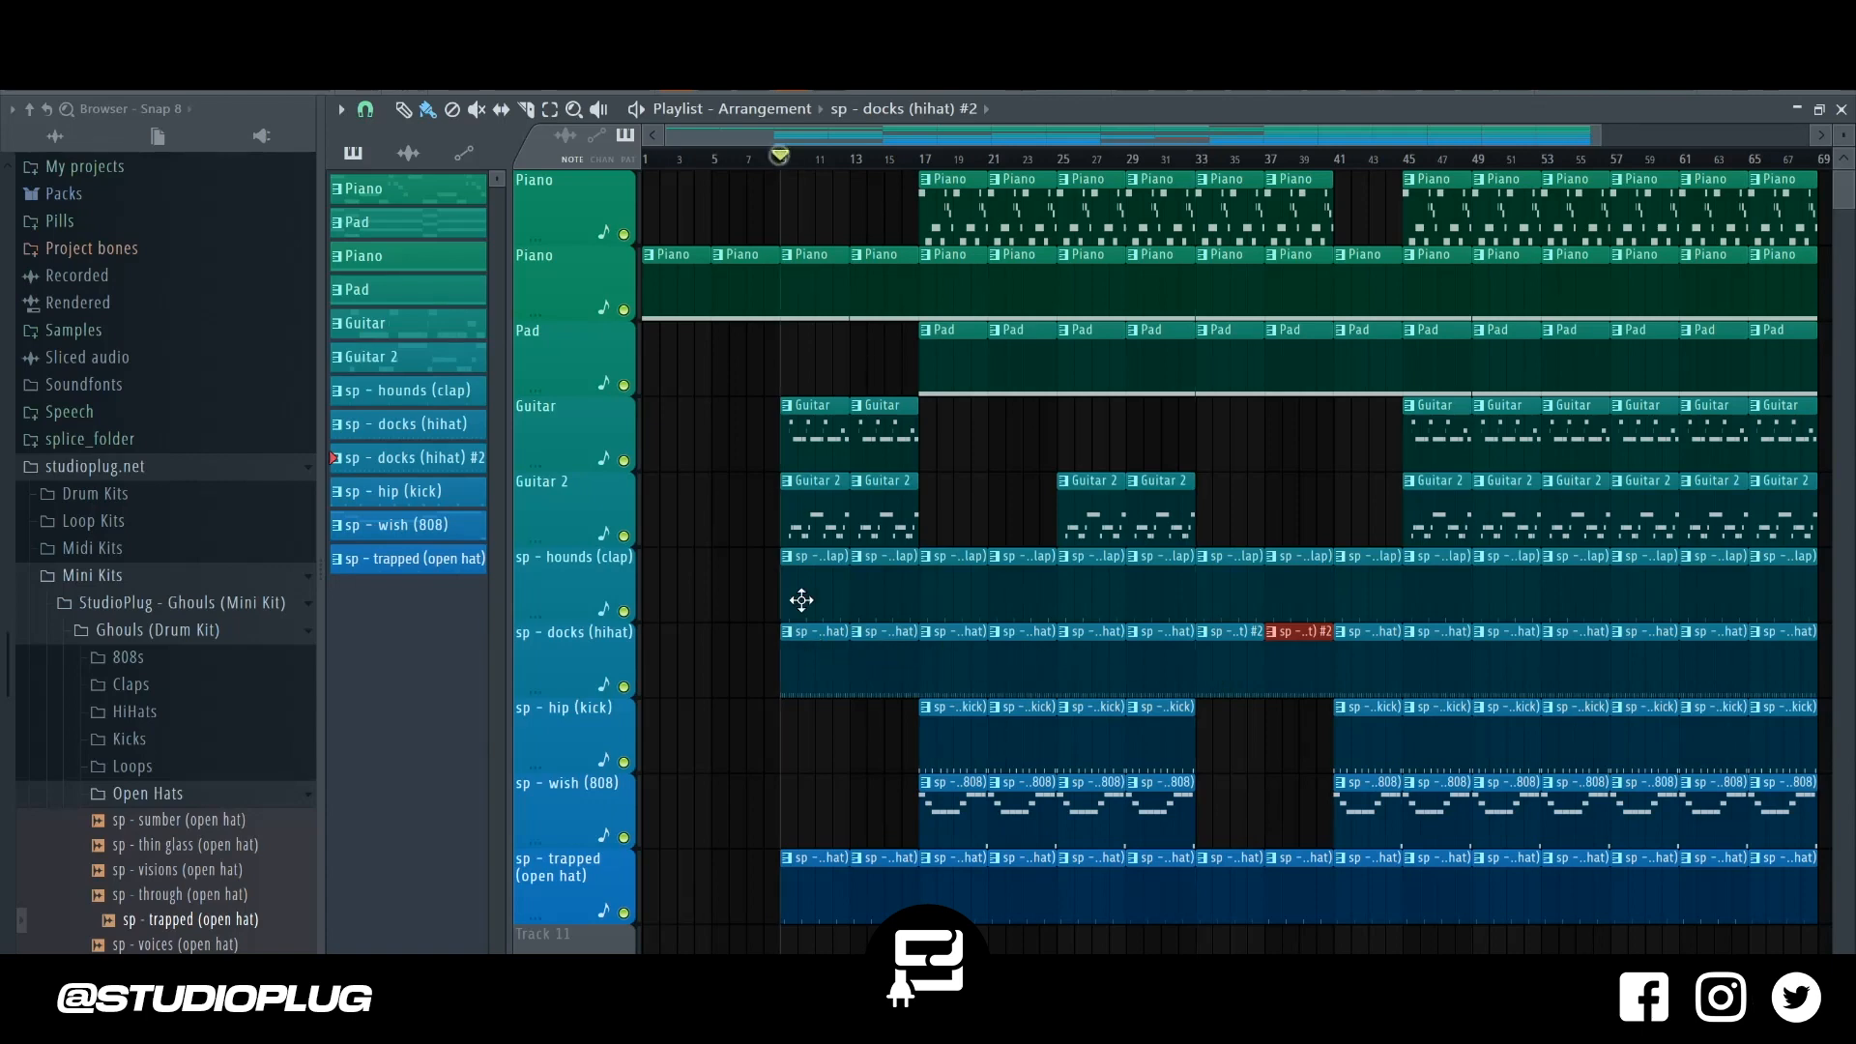
Open the original hi-hat pattern, set its snap to 1/2 step and add a higher three-hit roll on beat 3 of bar 1.
left_click(795, 638)
left_click(814, 661)
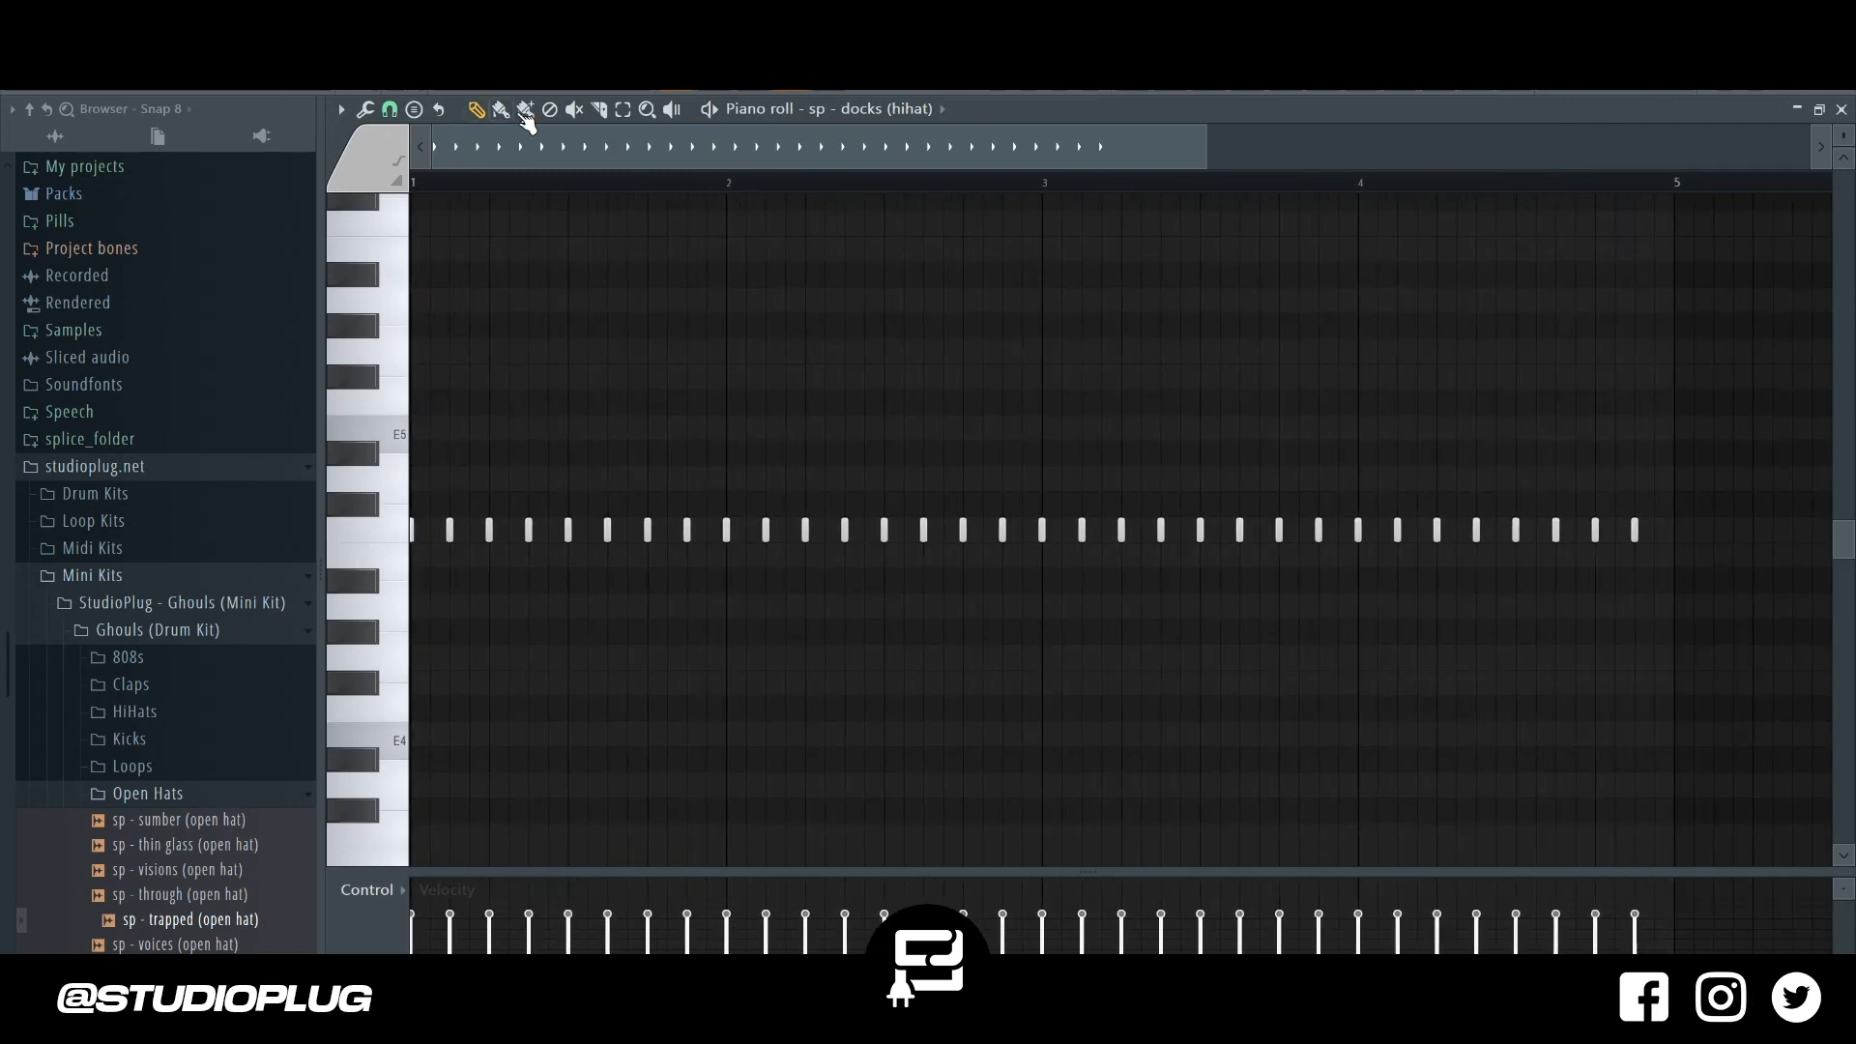
left_click(389, 112)
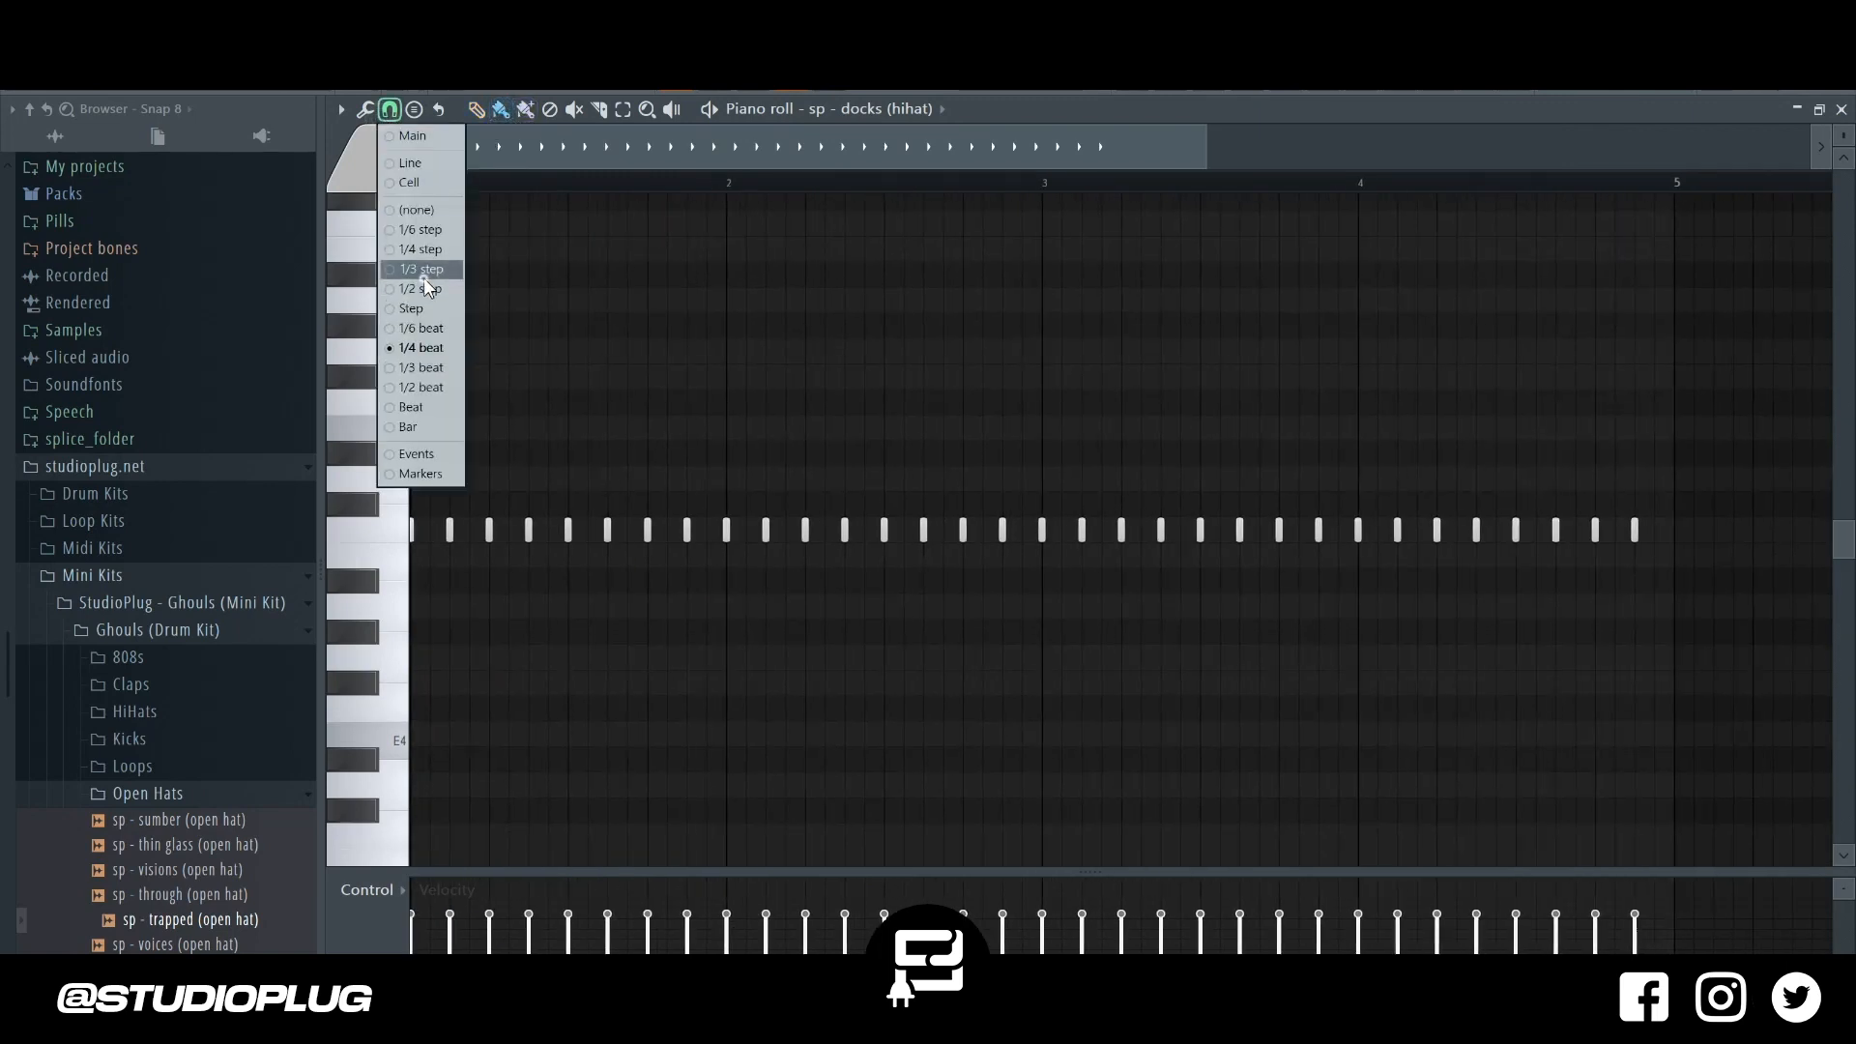
left_click(424, 294)
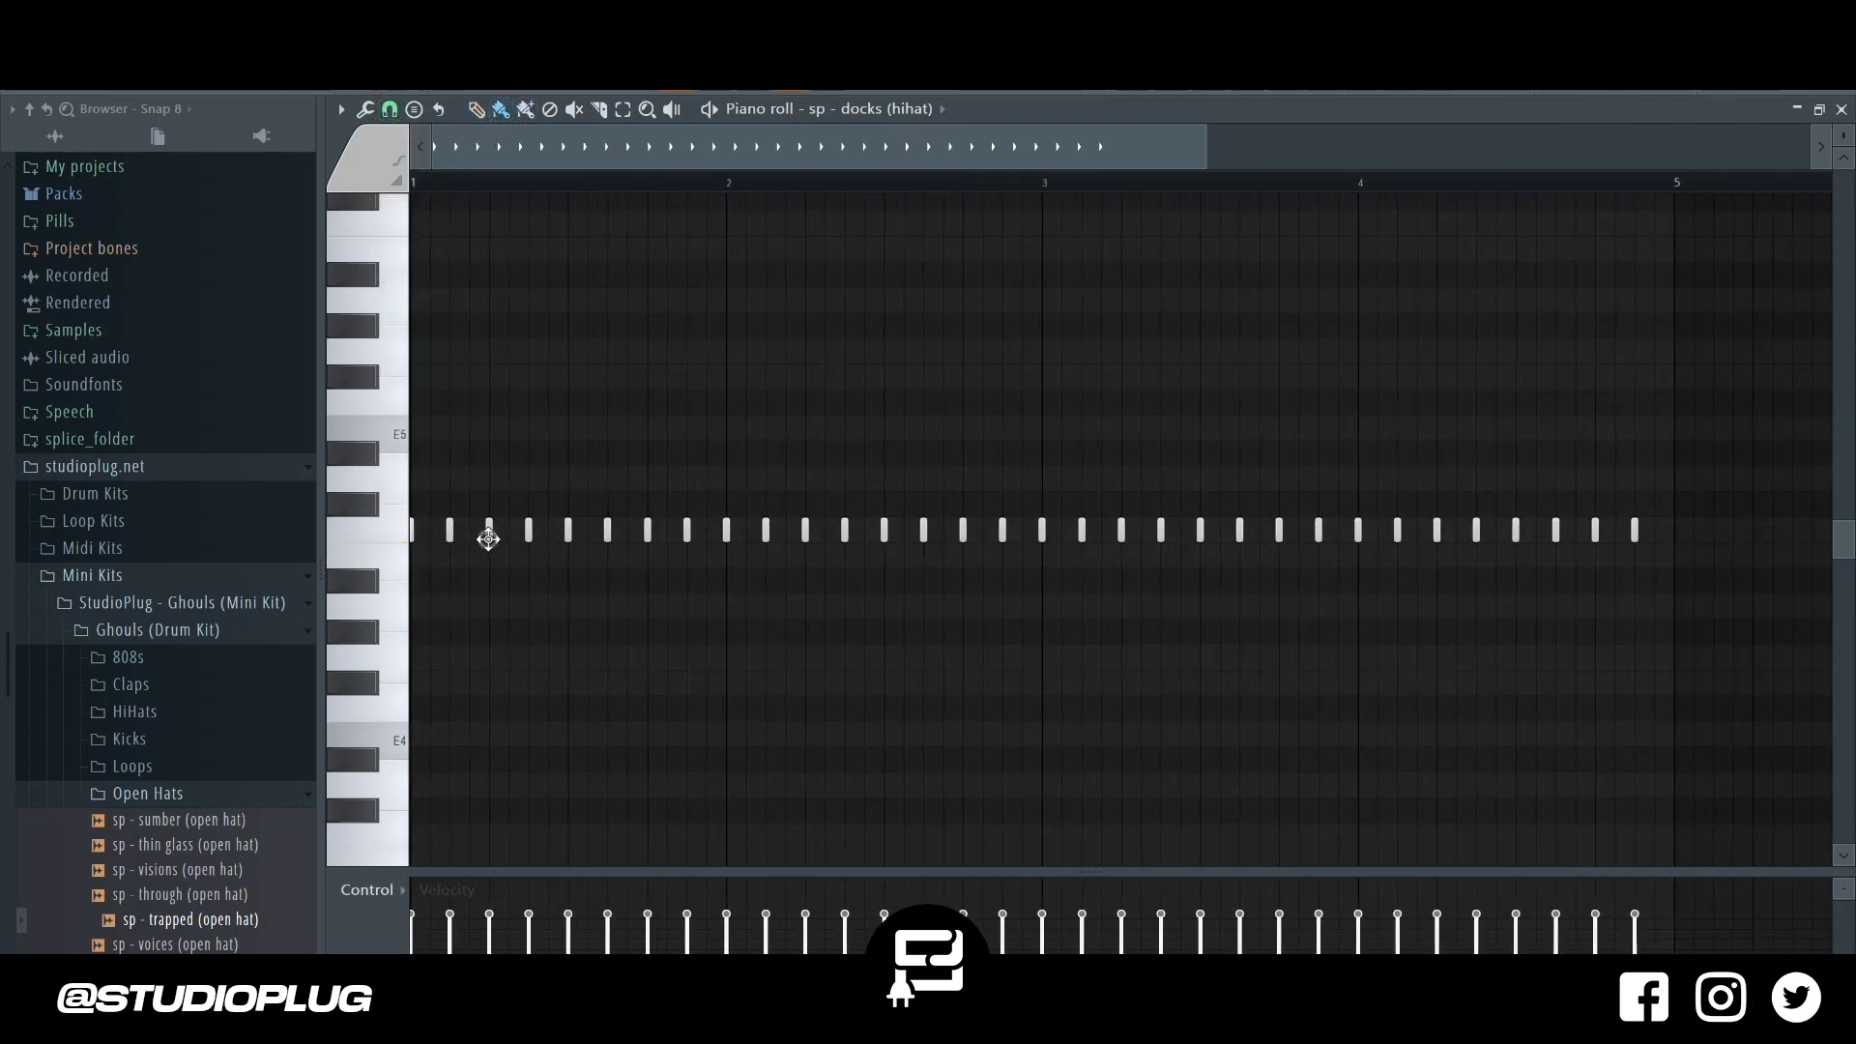
key("space")
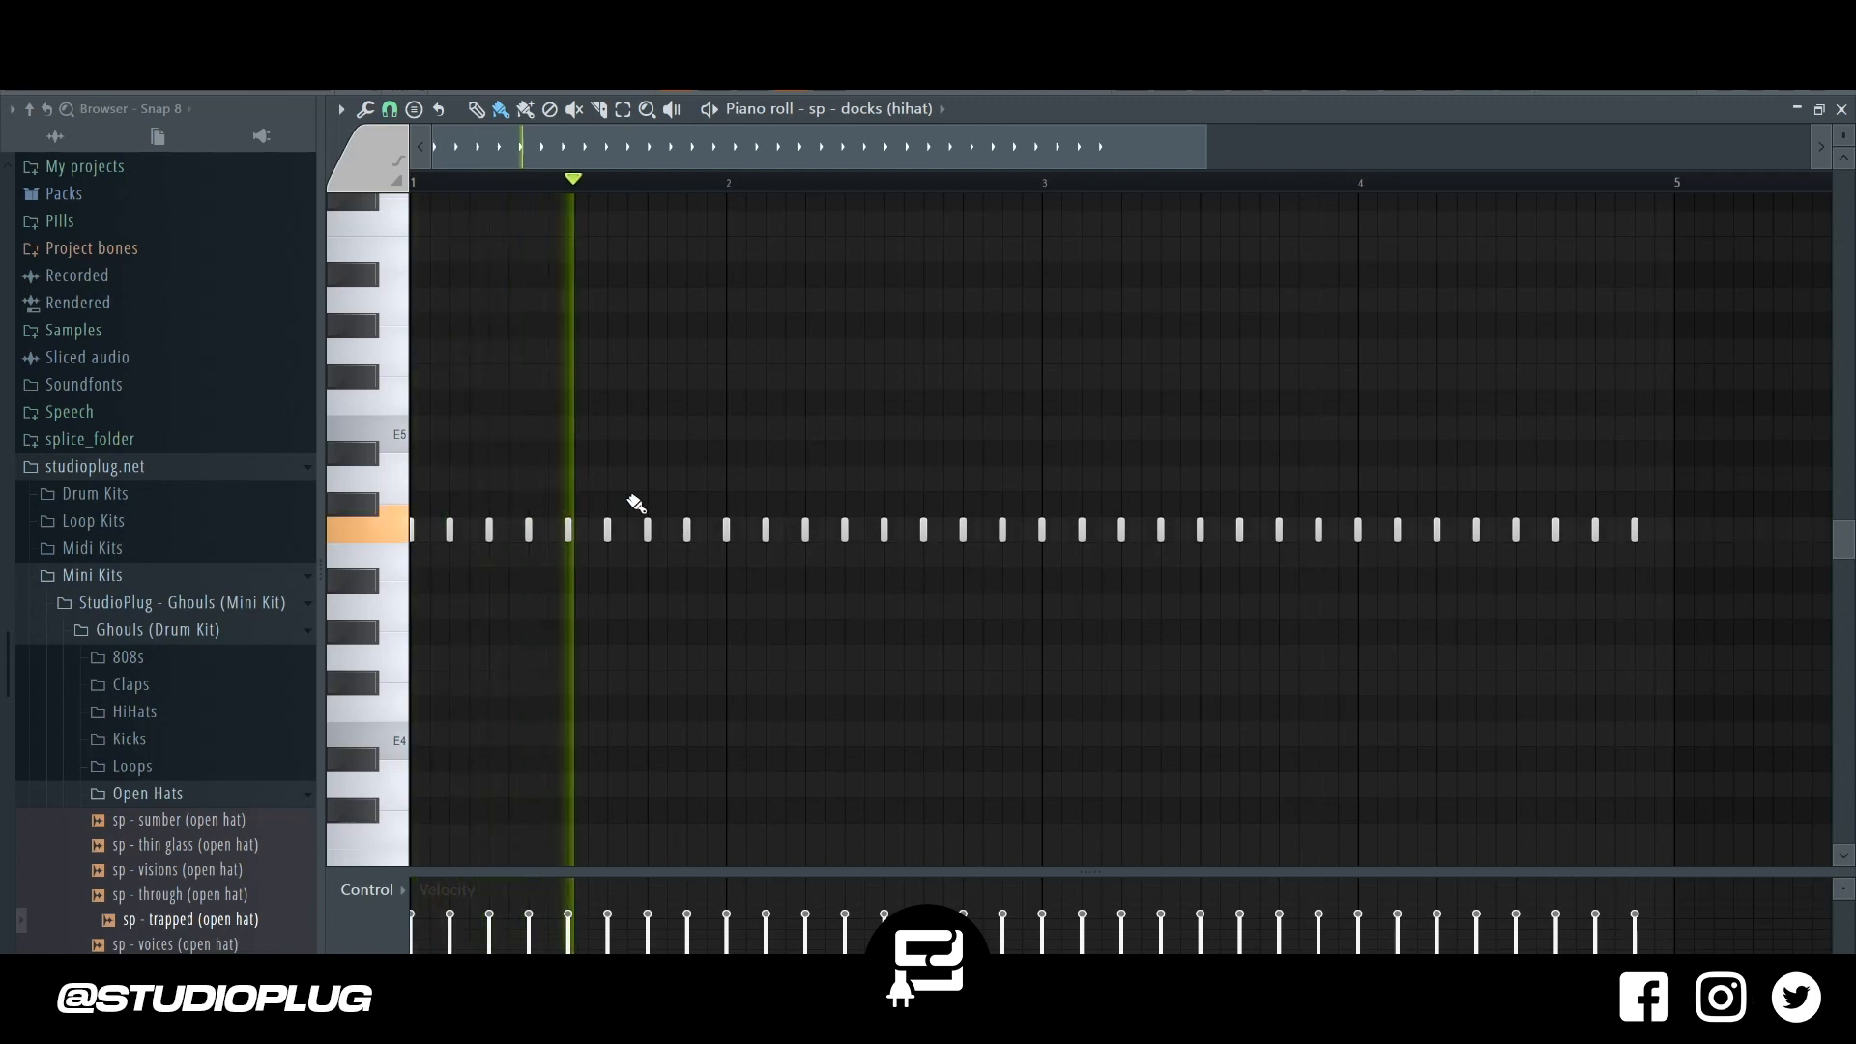
left_click(569, 480)
left_click_drag(568, 479, 589, 481)
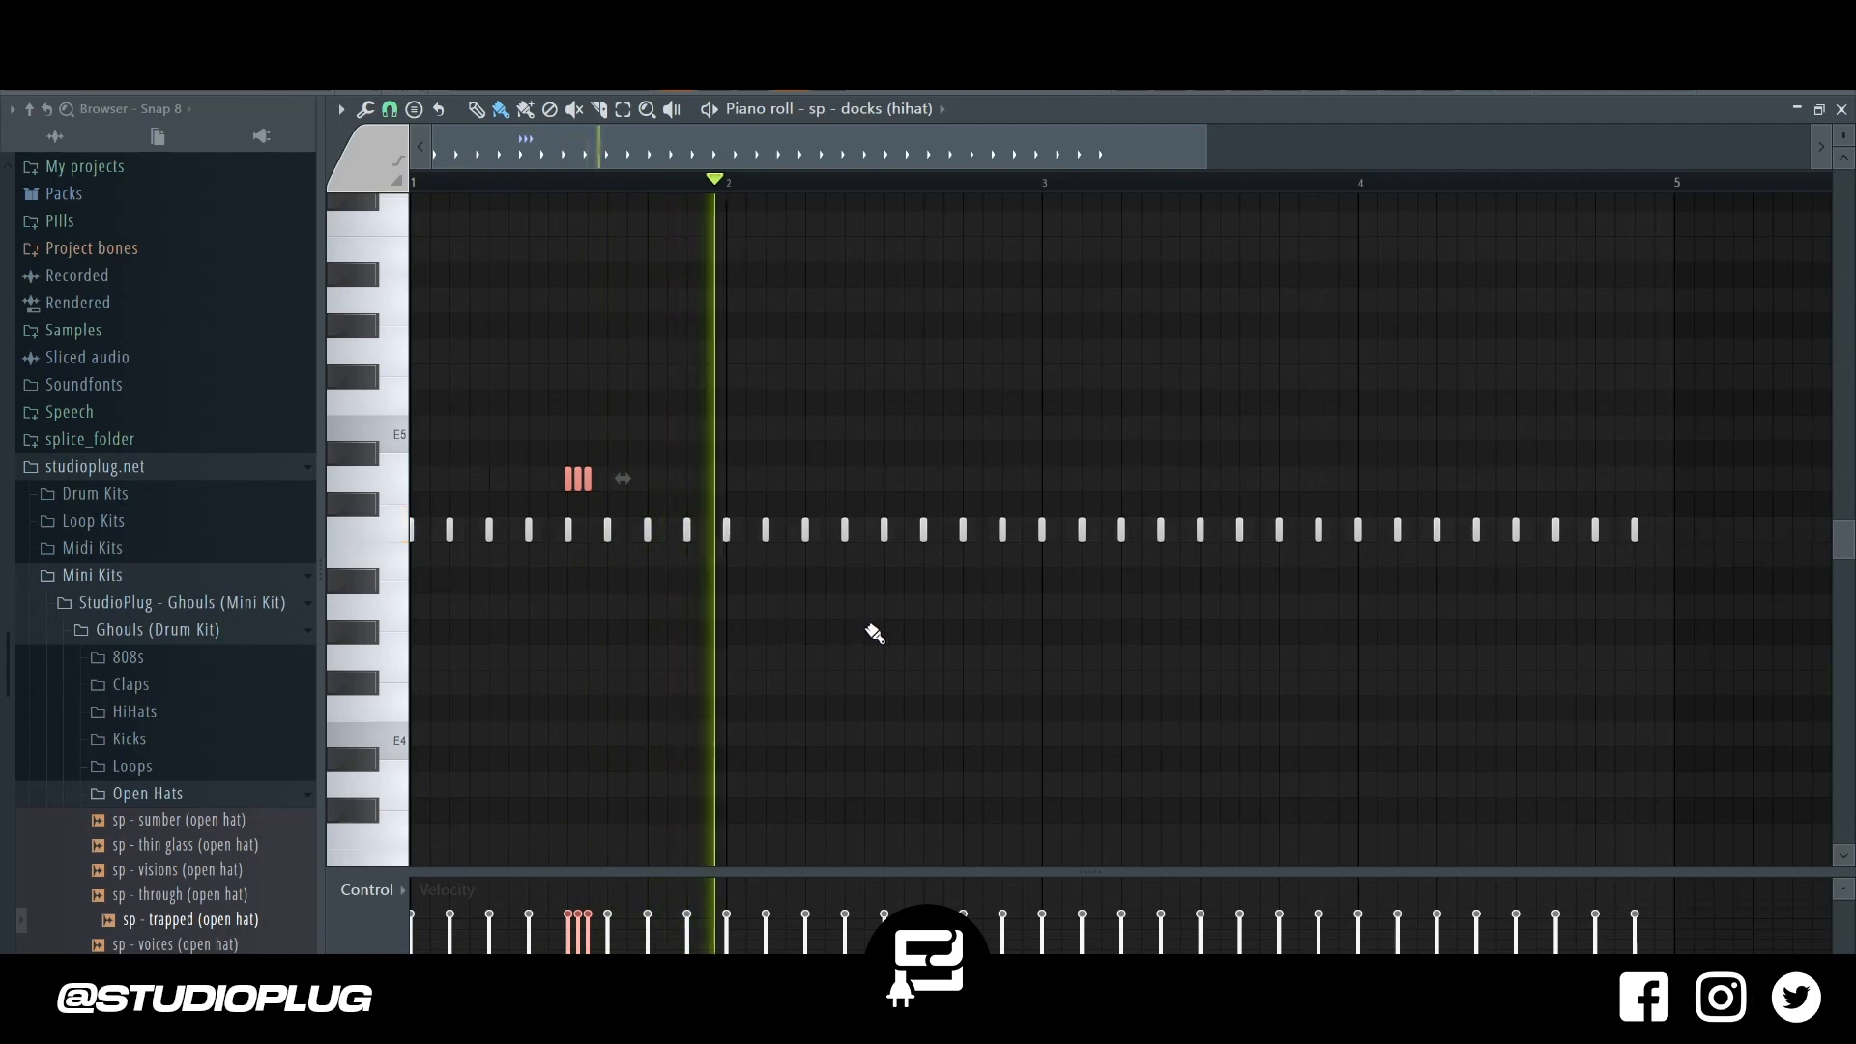
Add two low hi-hat notes on beat 2 of bar 2, lower them two semitones and check by playback.
left_click(808, 610)
left_click(845, 608)
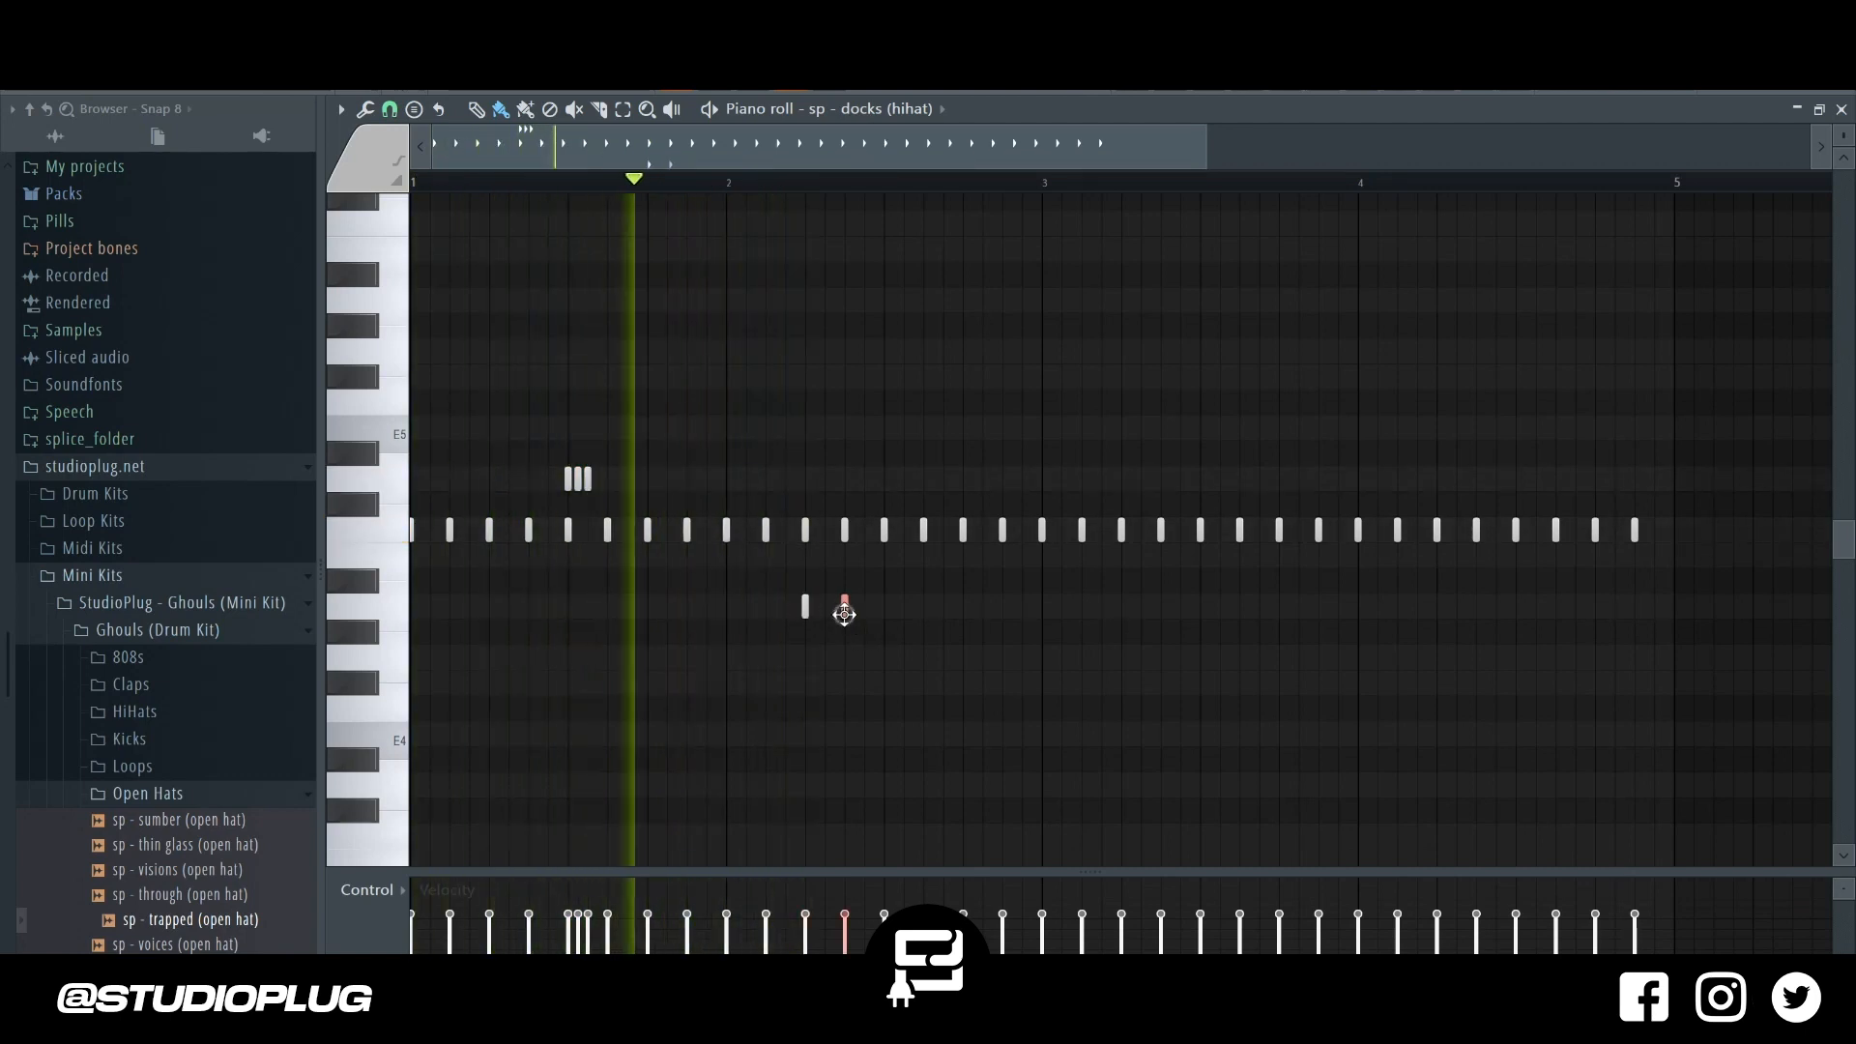
left_click_drag(757, 594, 1006, 627)
key("shift+Down")
key("shift+Down")
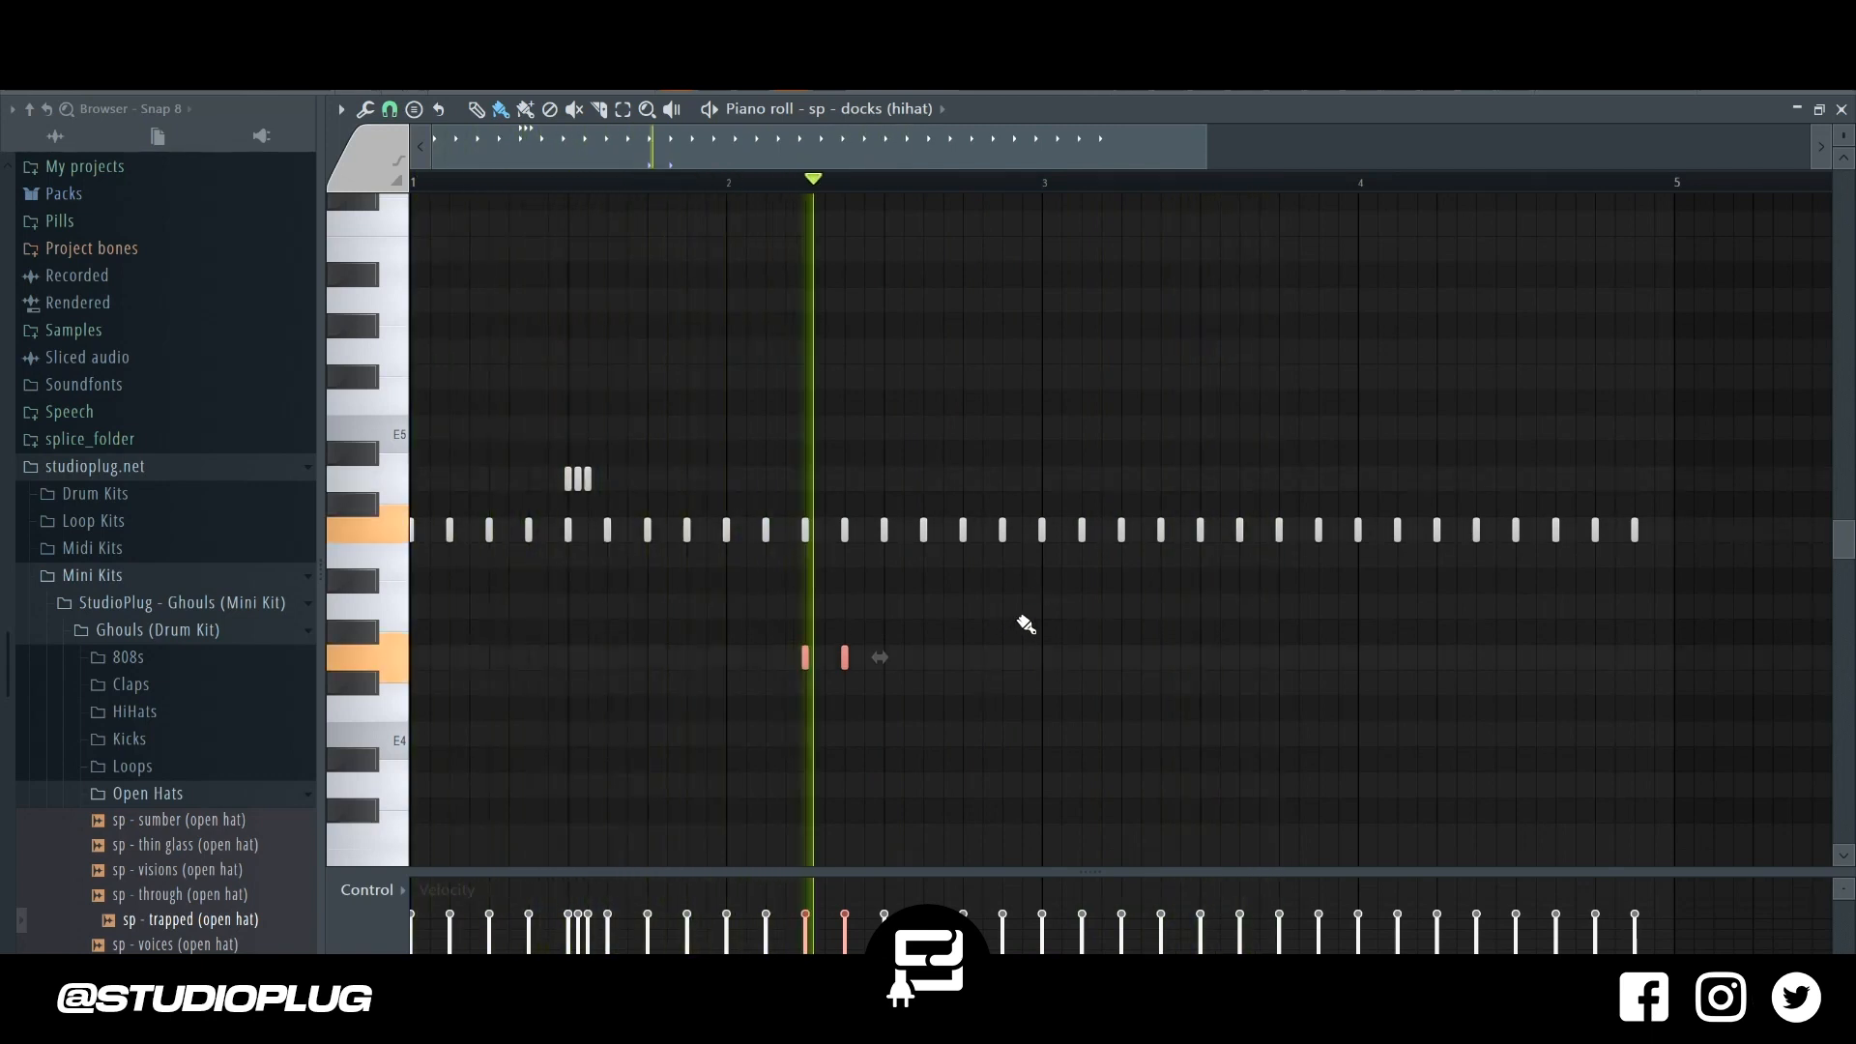
key("space")
key("space")
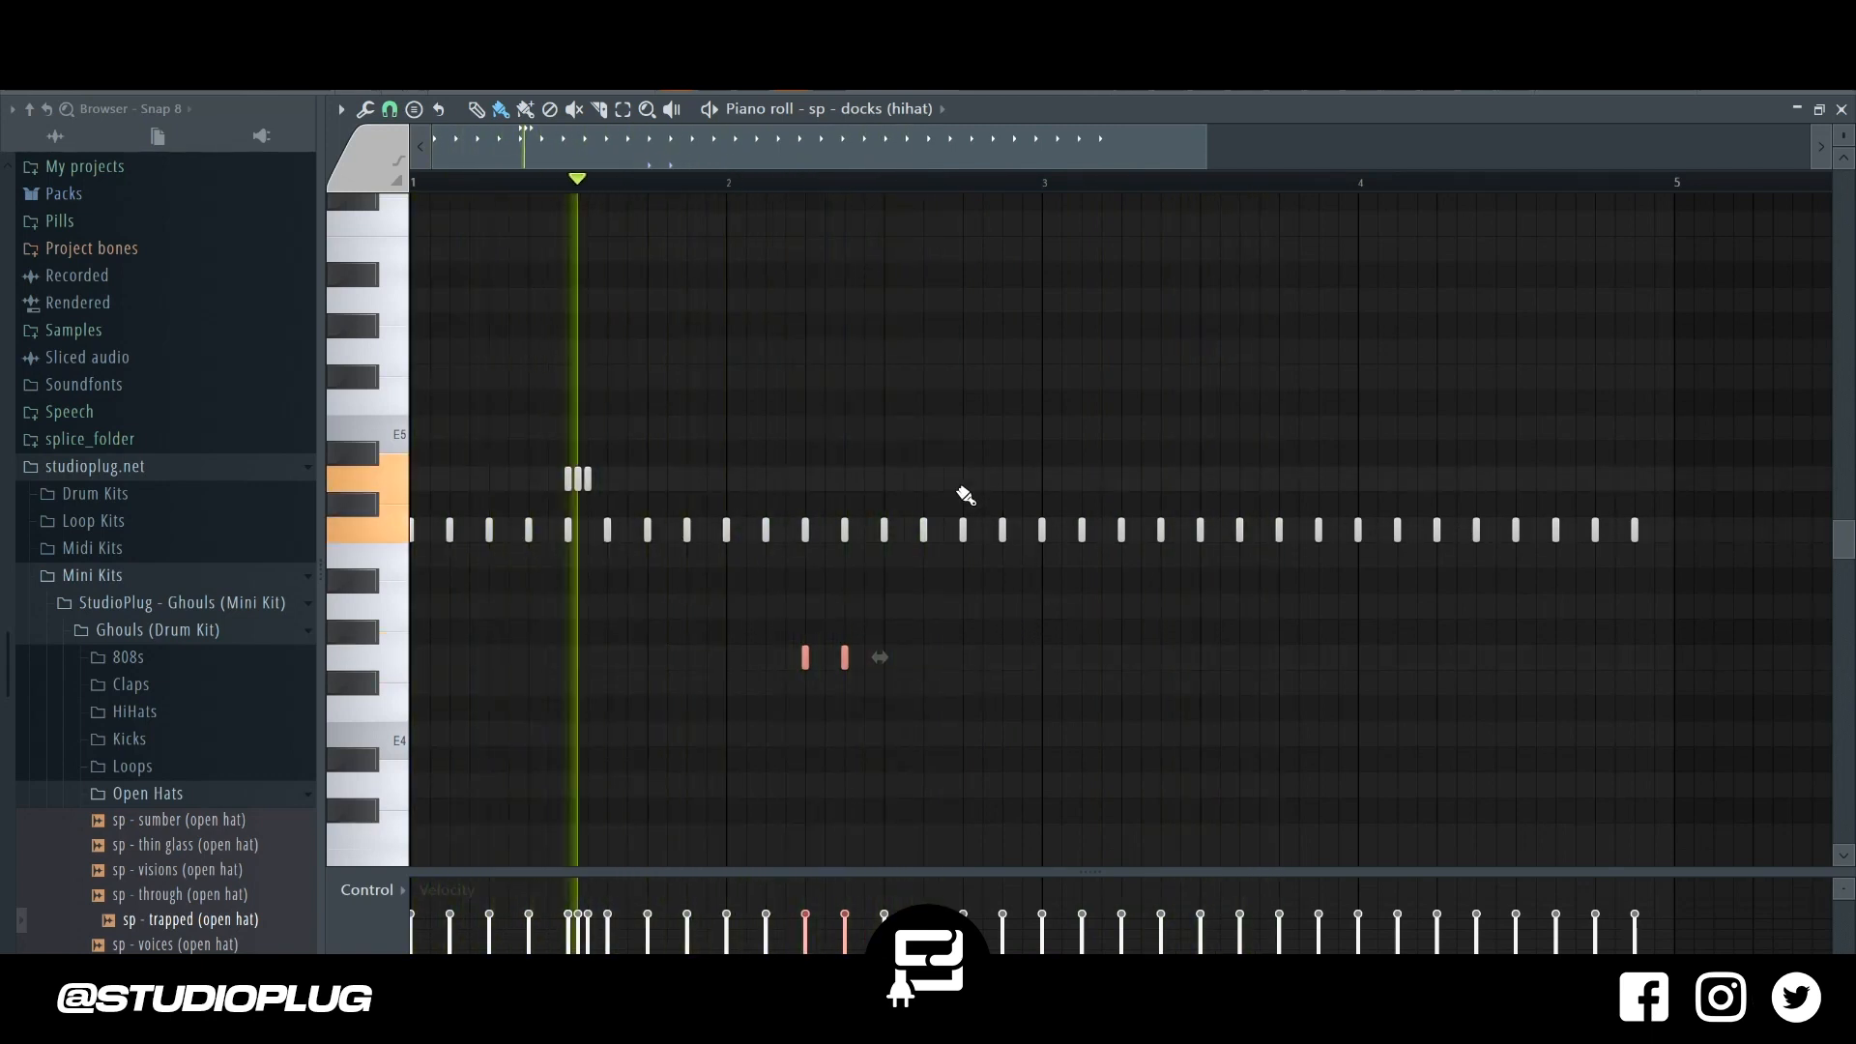
Add matching three-hit hi-hat rolls on beat 3 of bars 2, 3 and 4.
left_click_drag(883, 479, 909, 488)
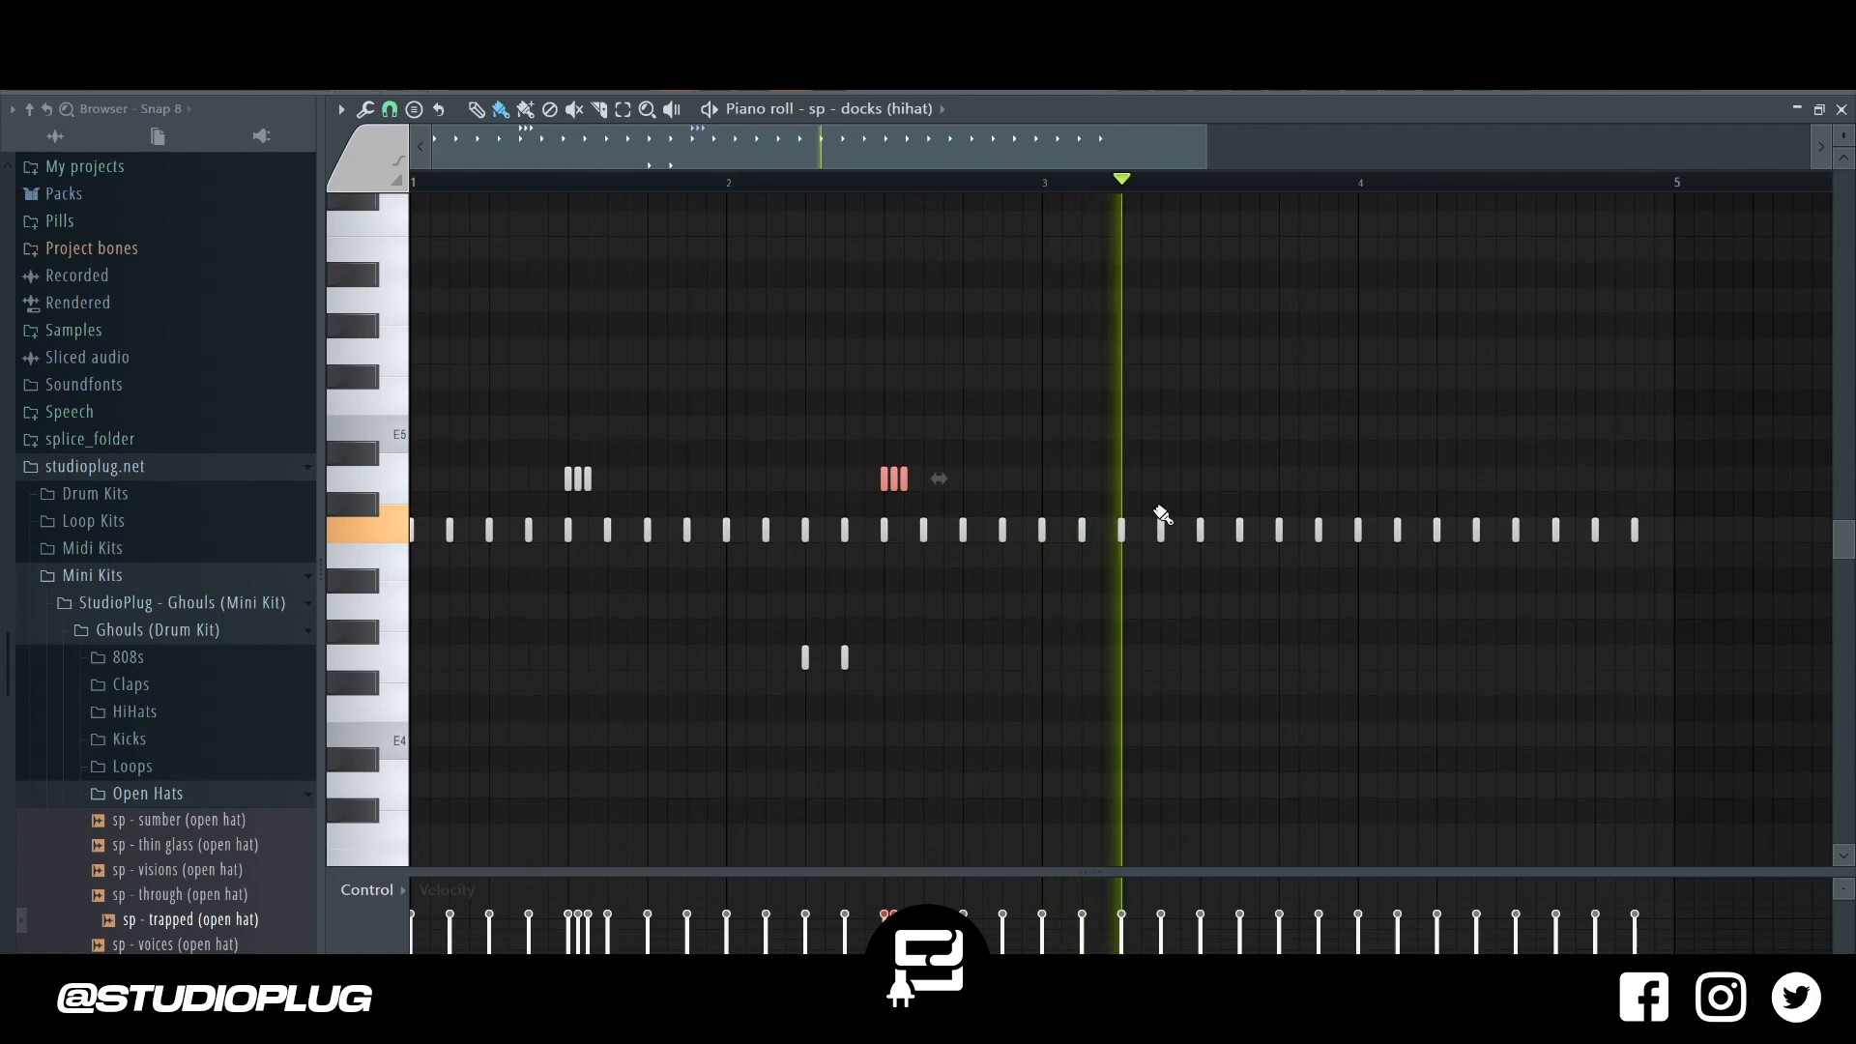
left_click(1204, 480)
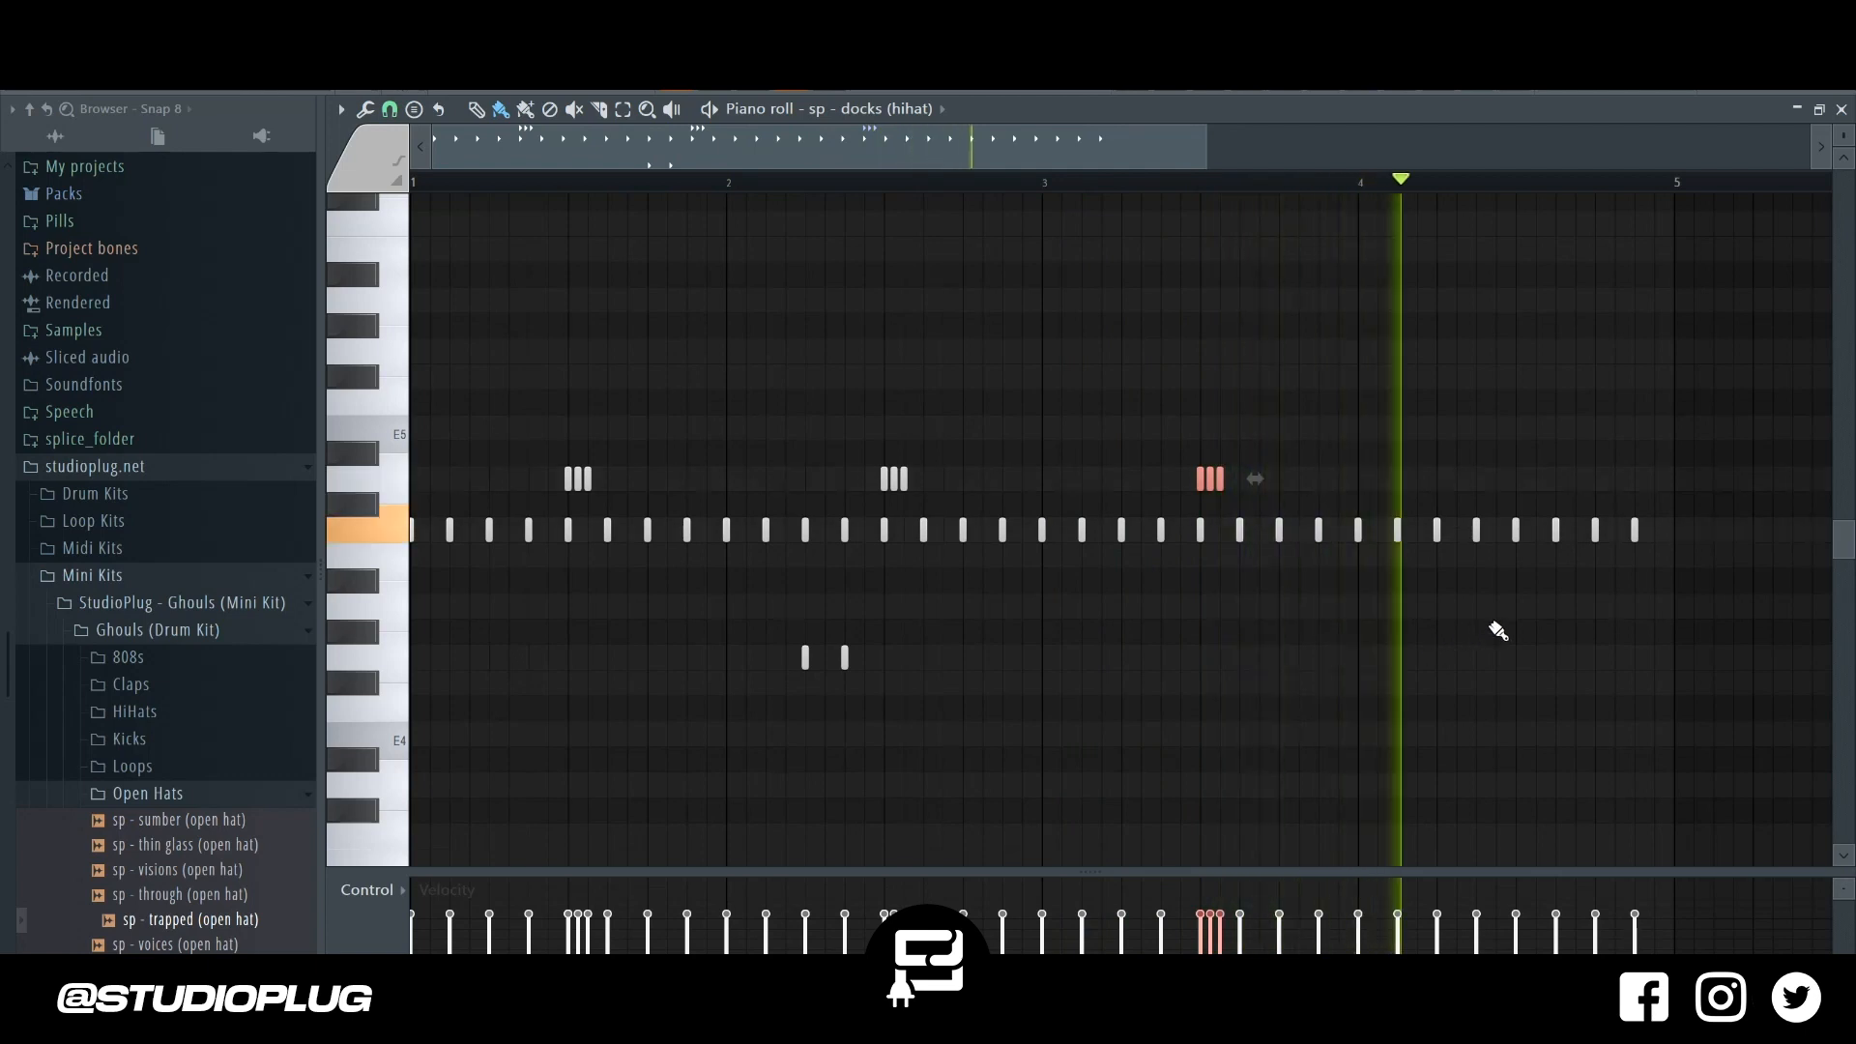
key("space")
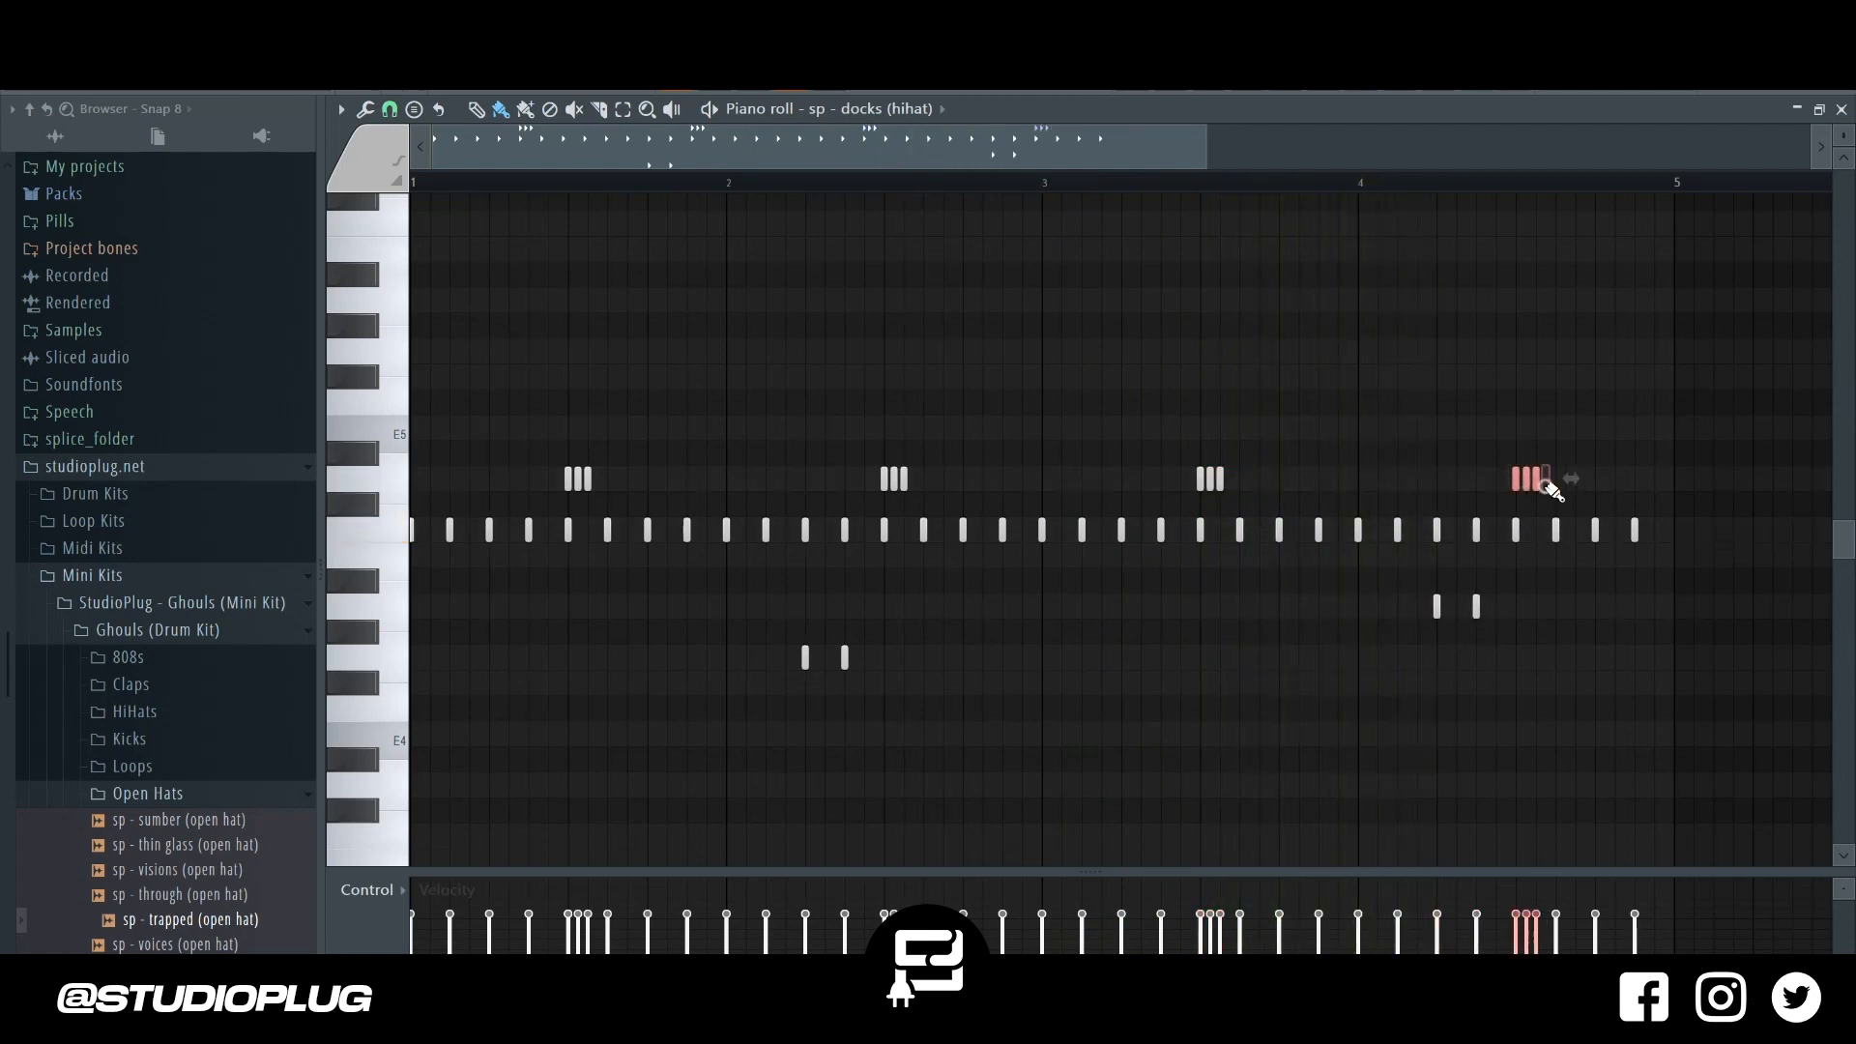
Complete the low hi-hat notes on beats 2 and 4 of bar 4 and lower all four by two semitones.
left_click(1634, 606)
key("space")
left_click_drag(1414, 593, 1656, 620)
key("shift+Down")
key("shift+Down")
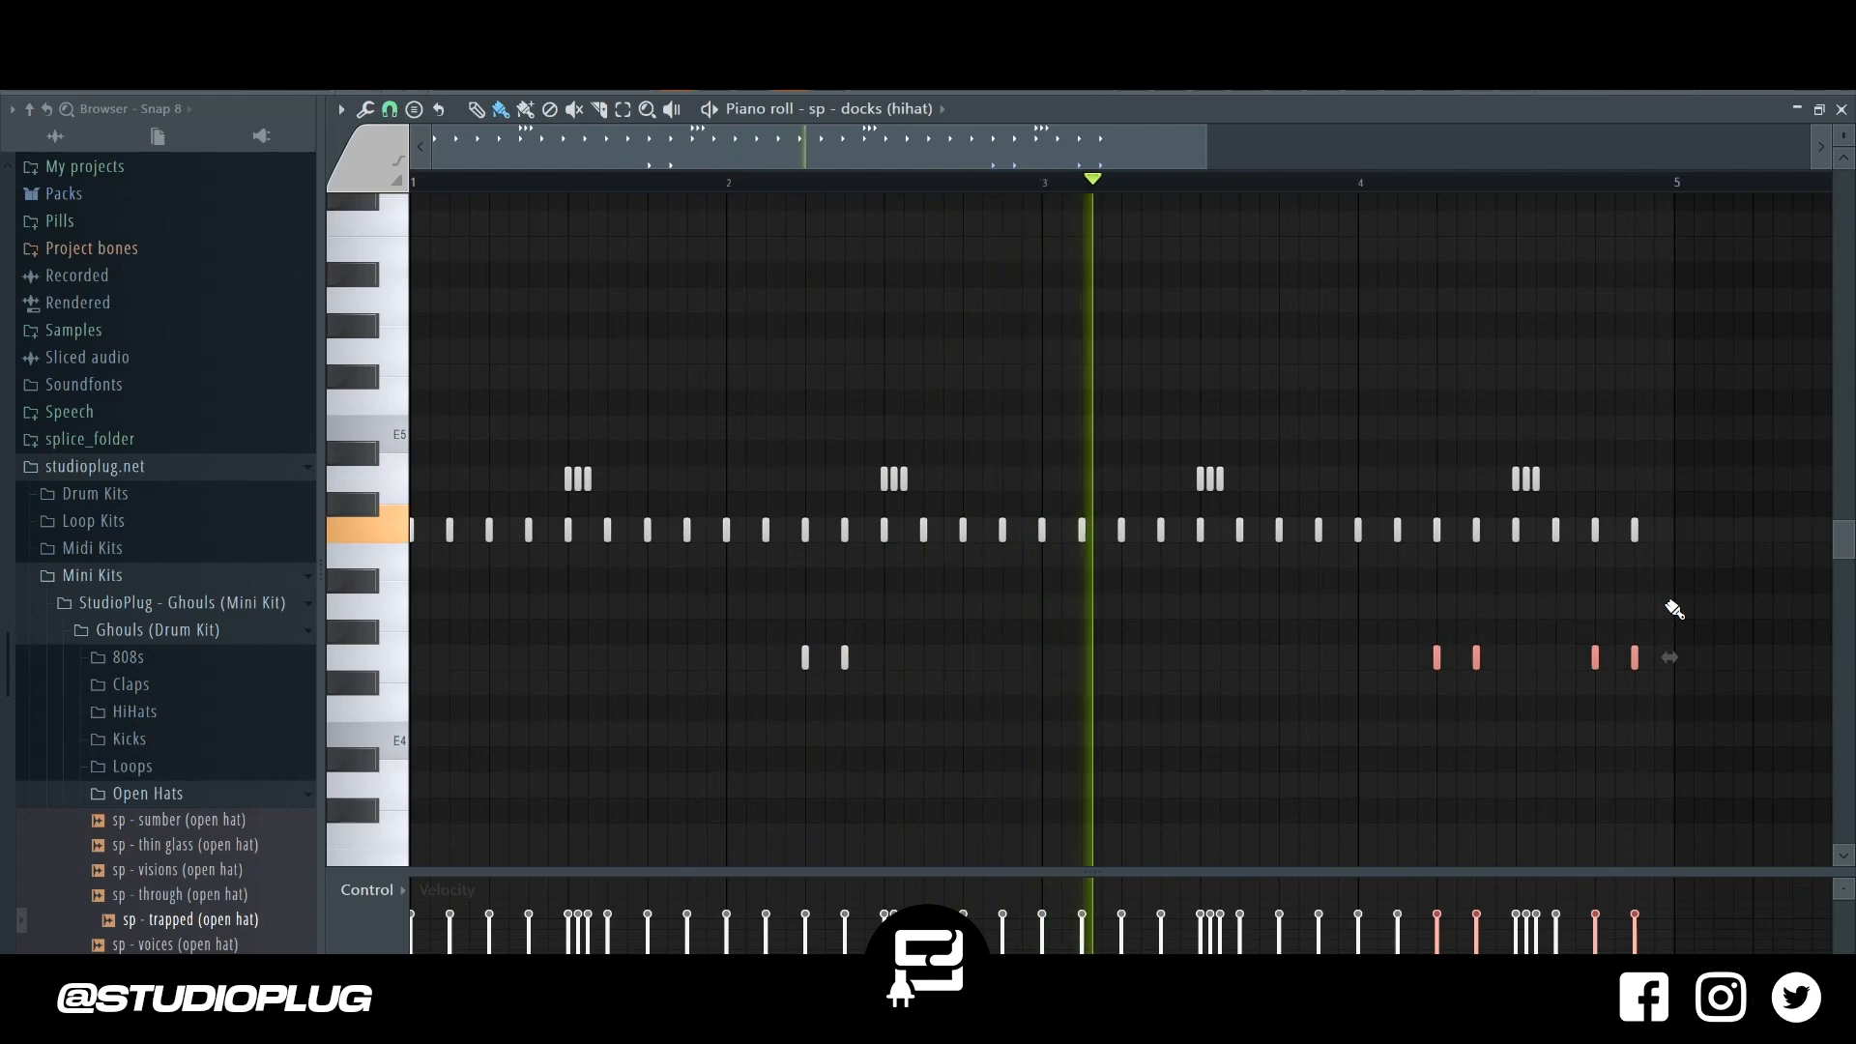
left_click(1372, 604, "ctrl")
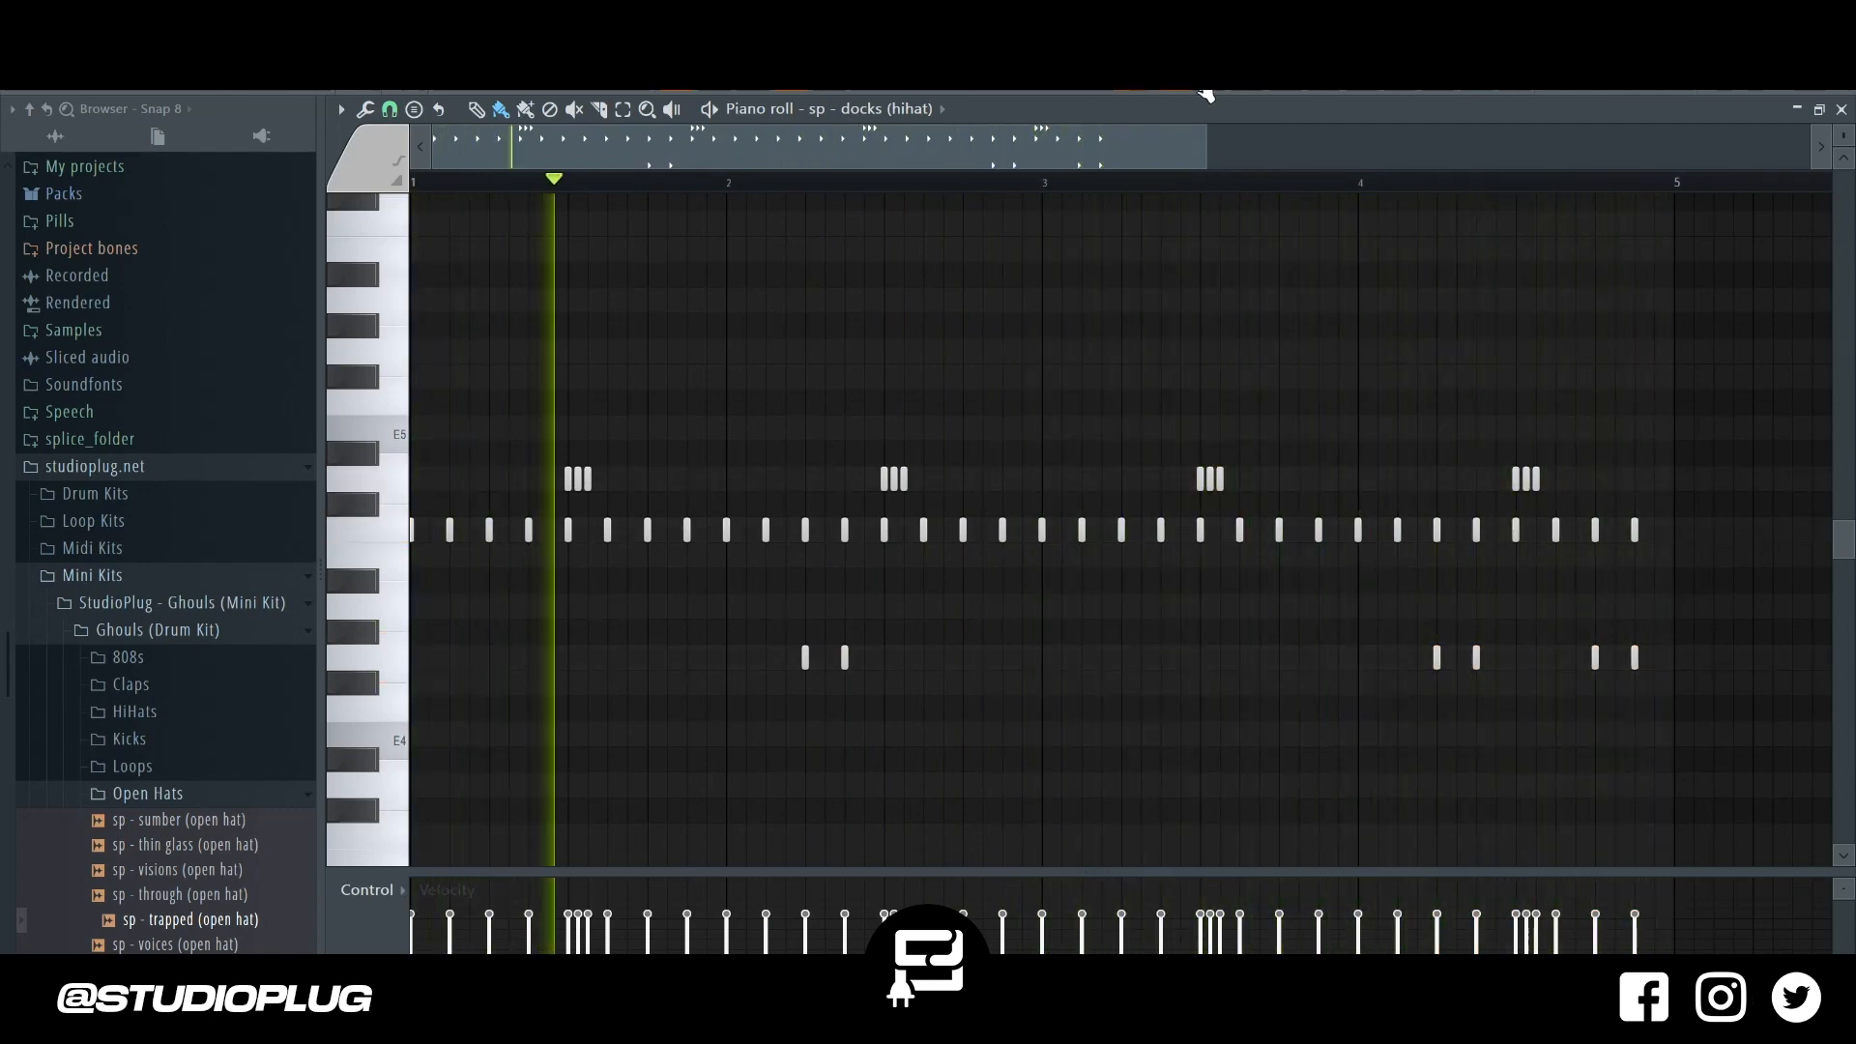
Return to the playlist and listen to the arrangement from bar 41.
key("F5")
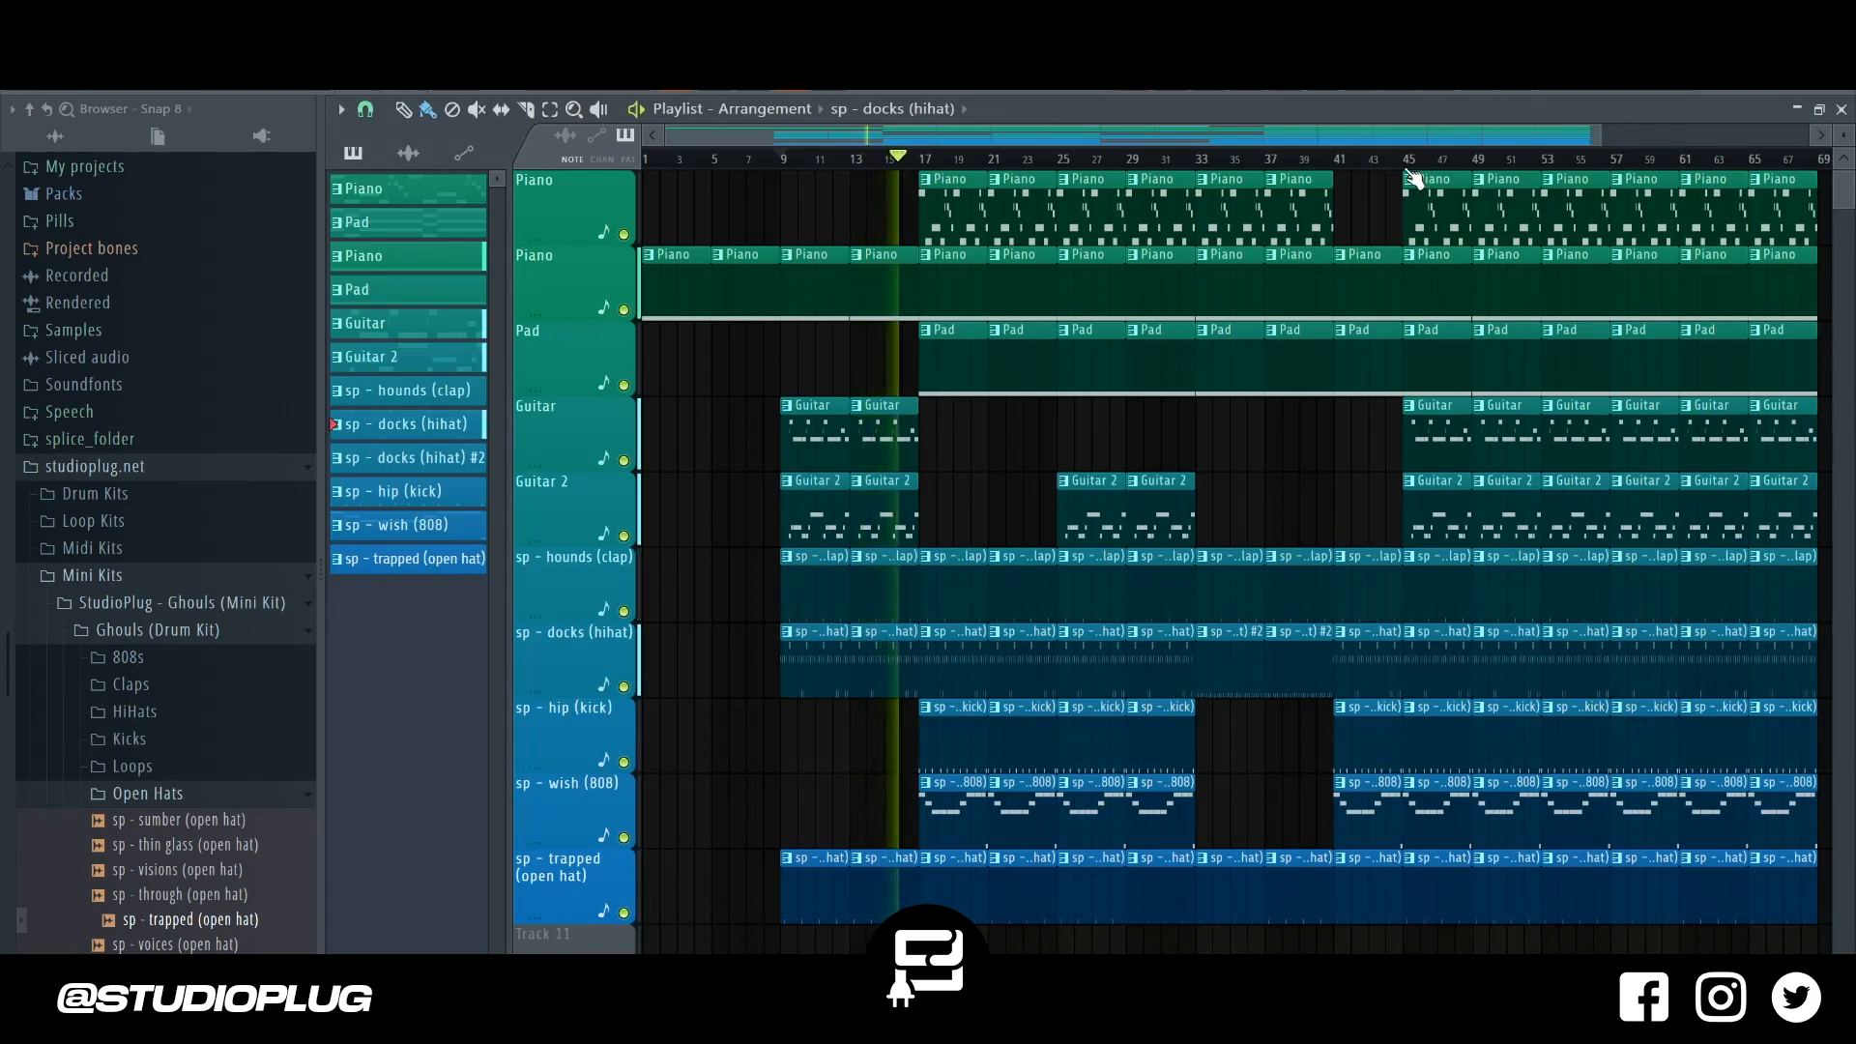
left_click(1293, 160)
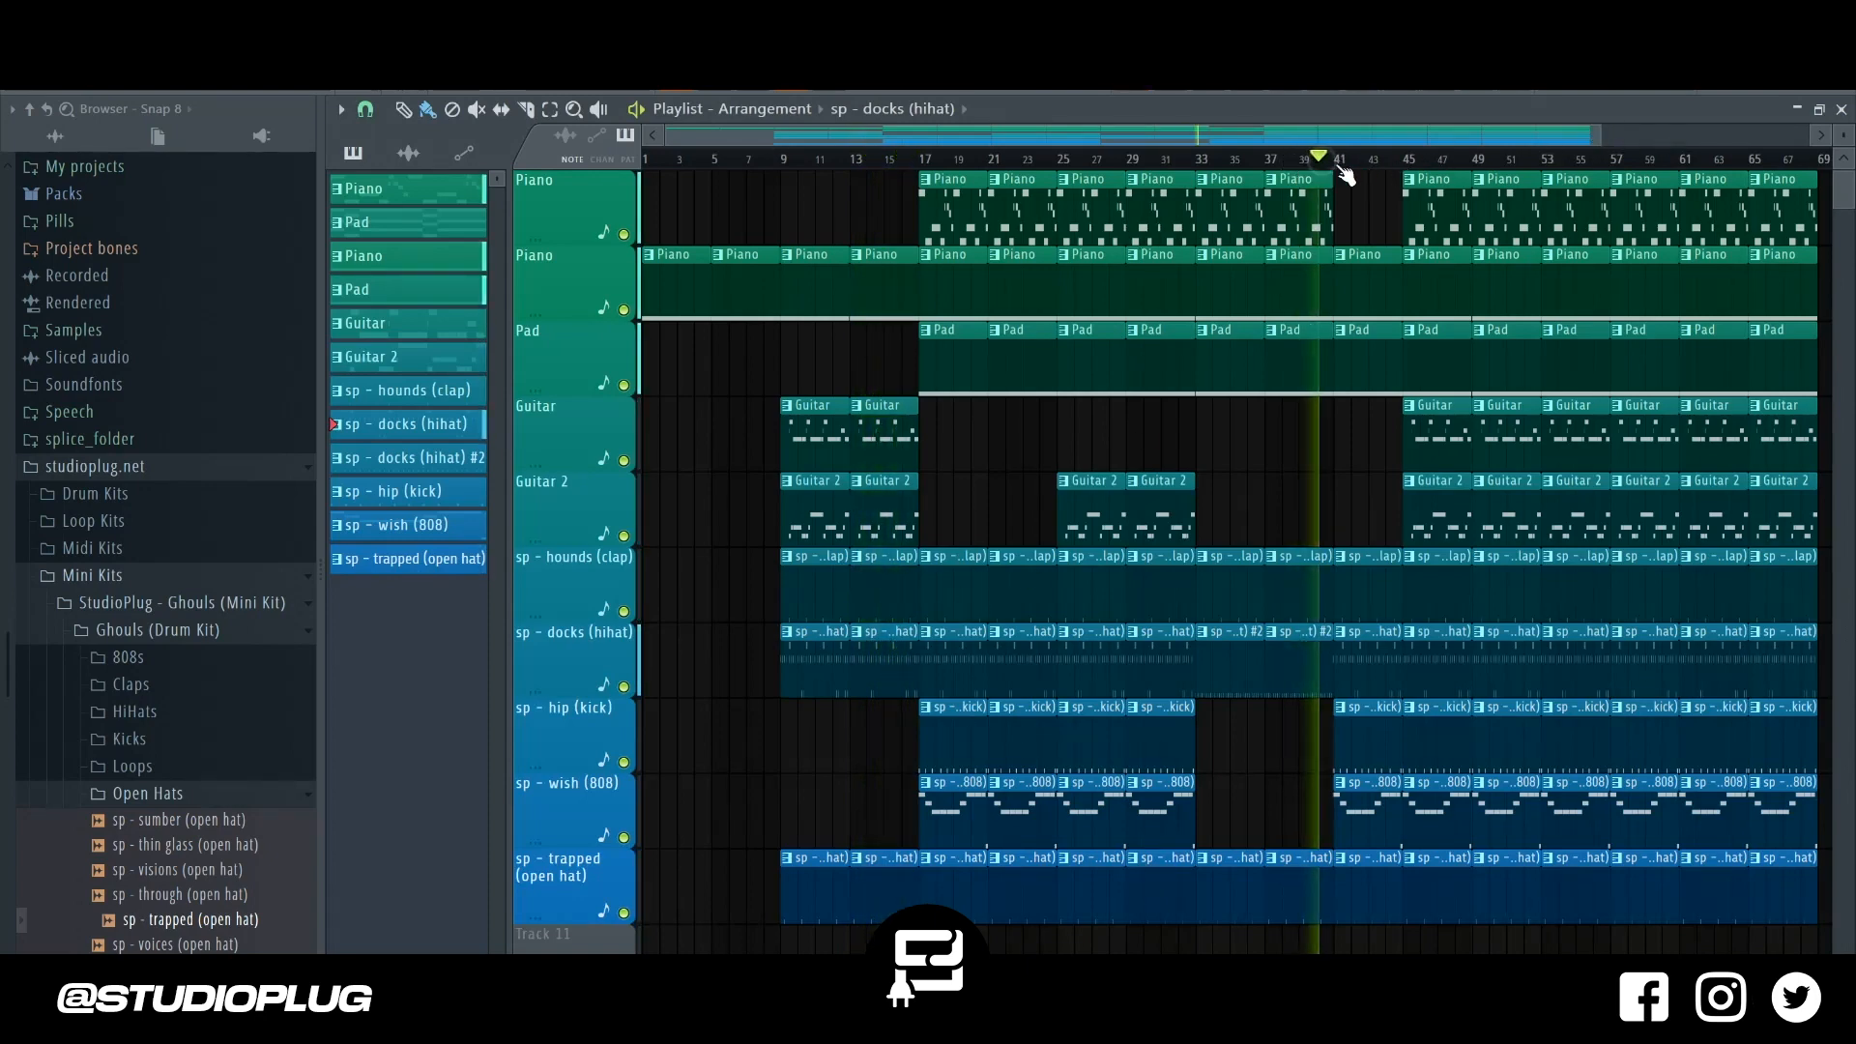
left_click_drag(1396, 135, 1529, 130)
left_click(1163, 162)
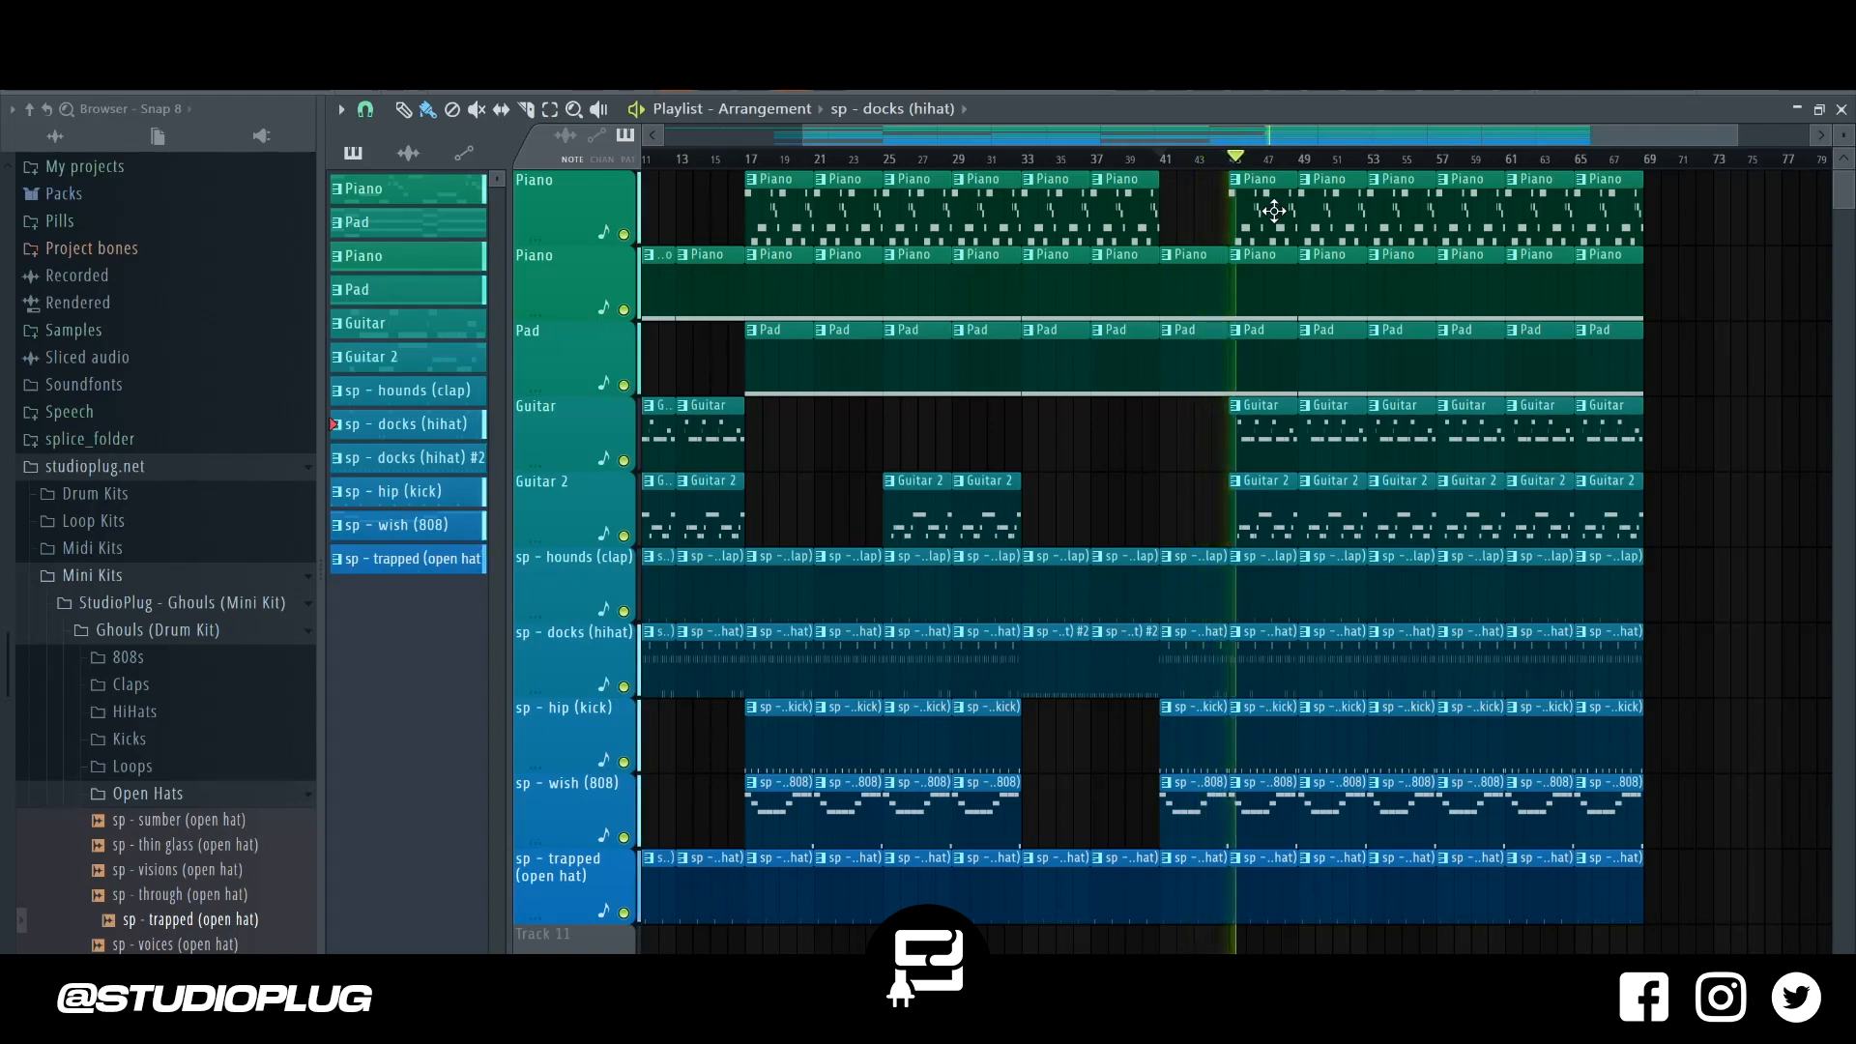
Delete the Guitar clip at bars 45 to 48, the Guitar 2 clips at bars 45 to 56 and both Piano clips at bars 49 to 52.
right_click(1261, 422)
right_click(1266, 489)
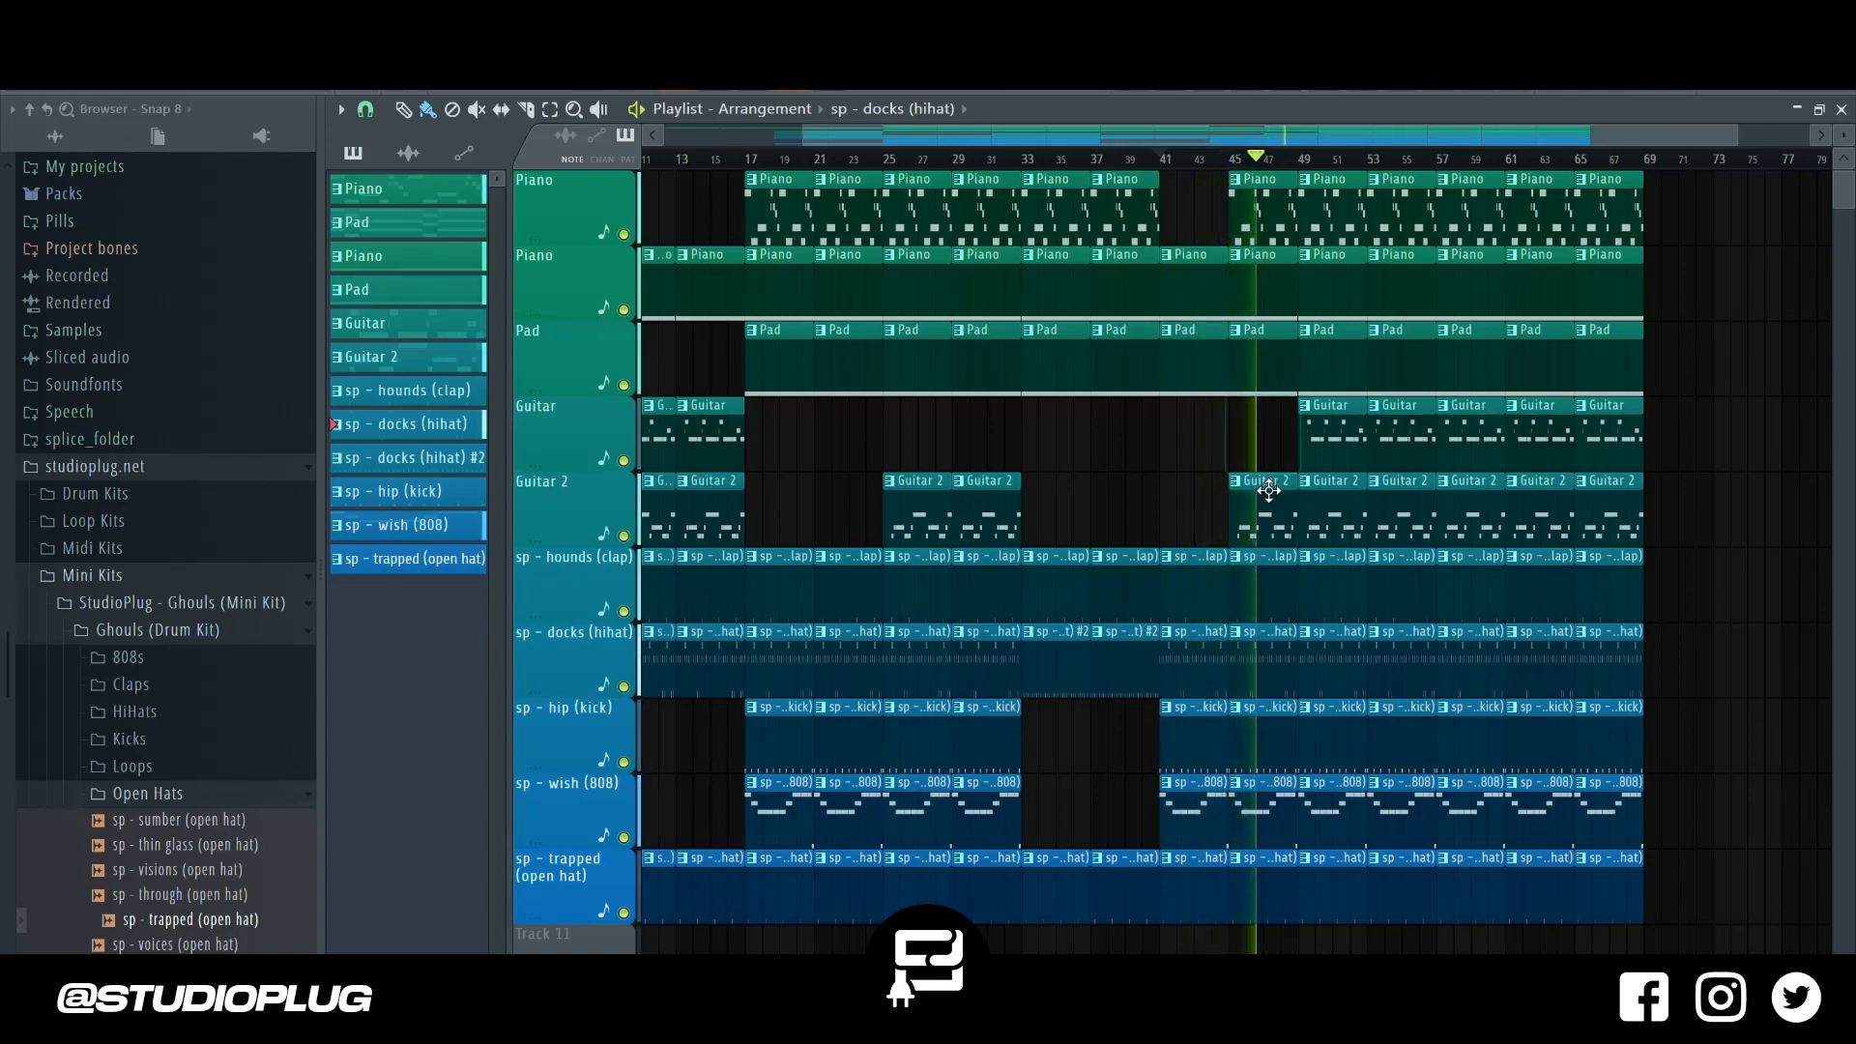
right_click(1329, 266)
right_click(1335, 224)
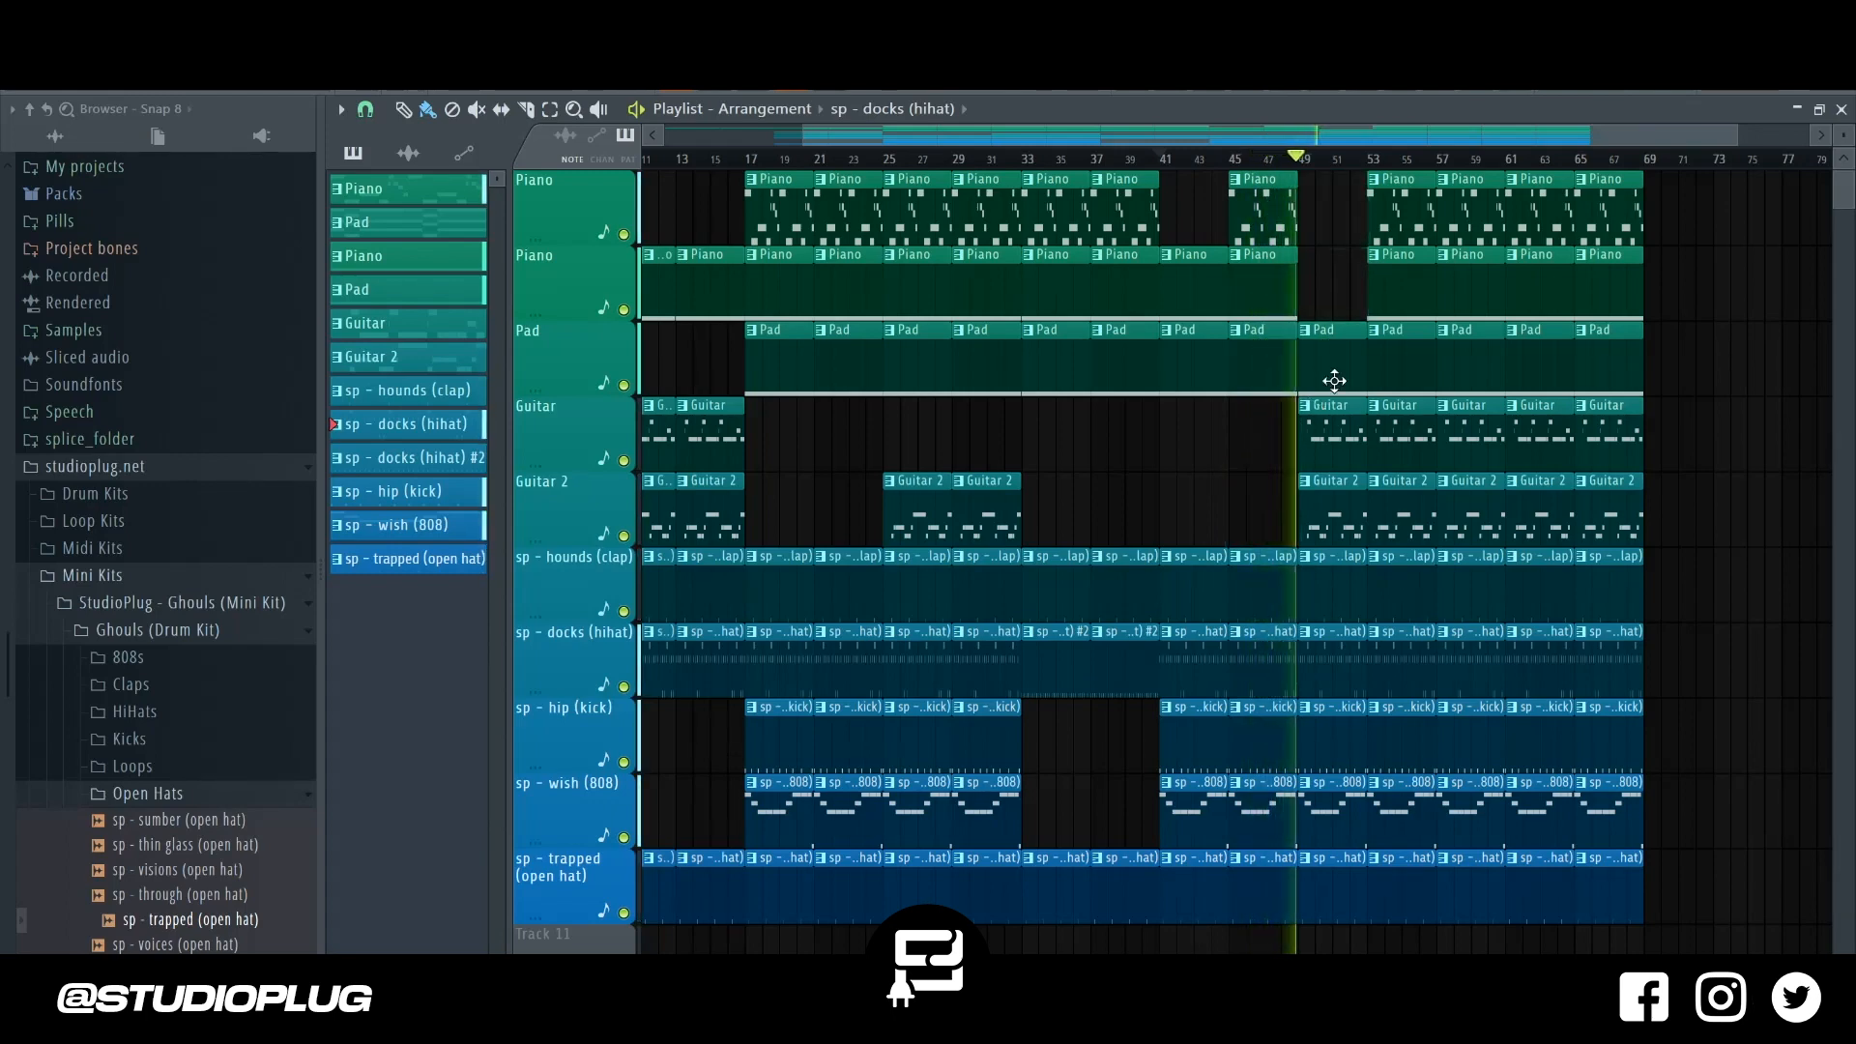
right_click(1328, 513)
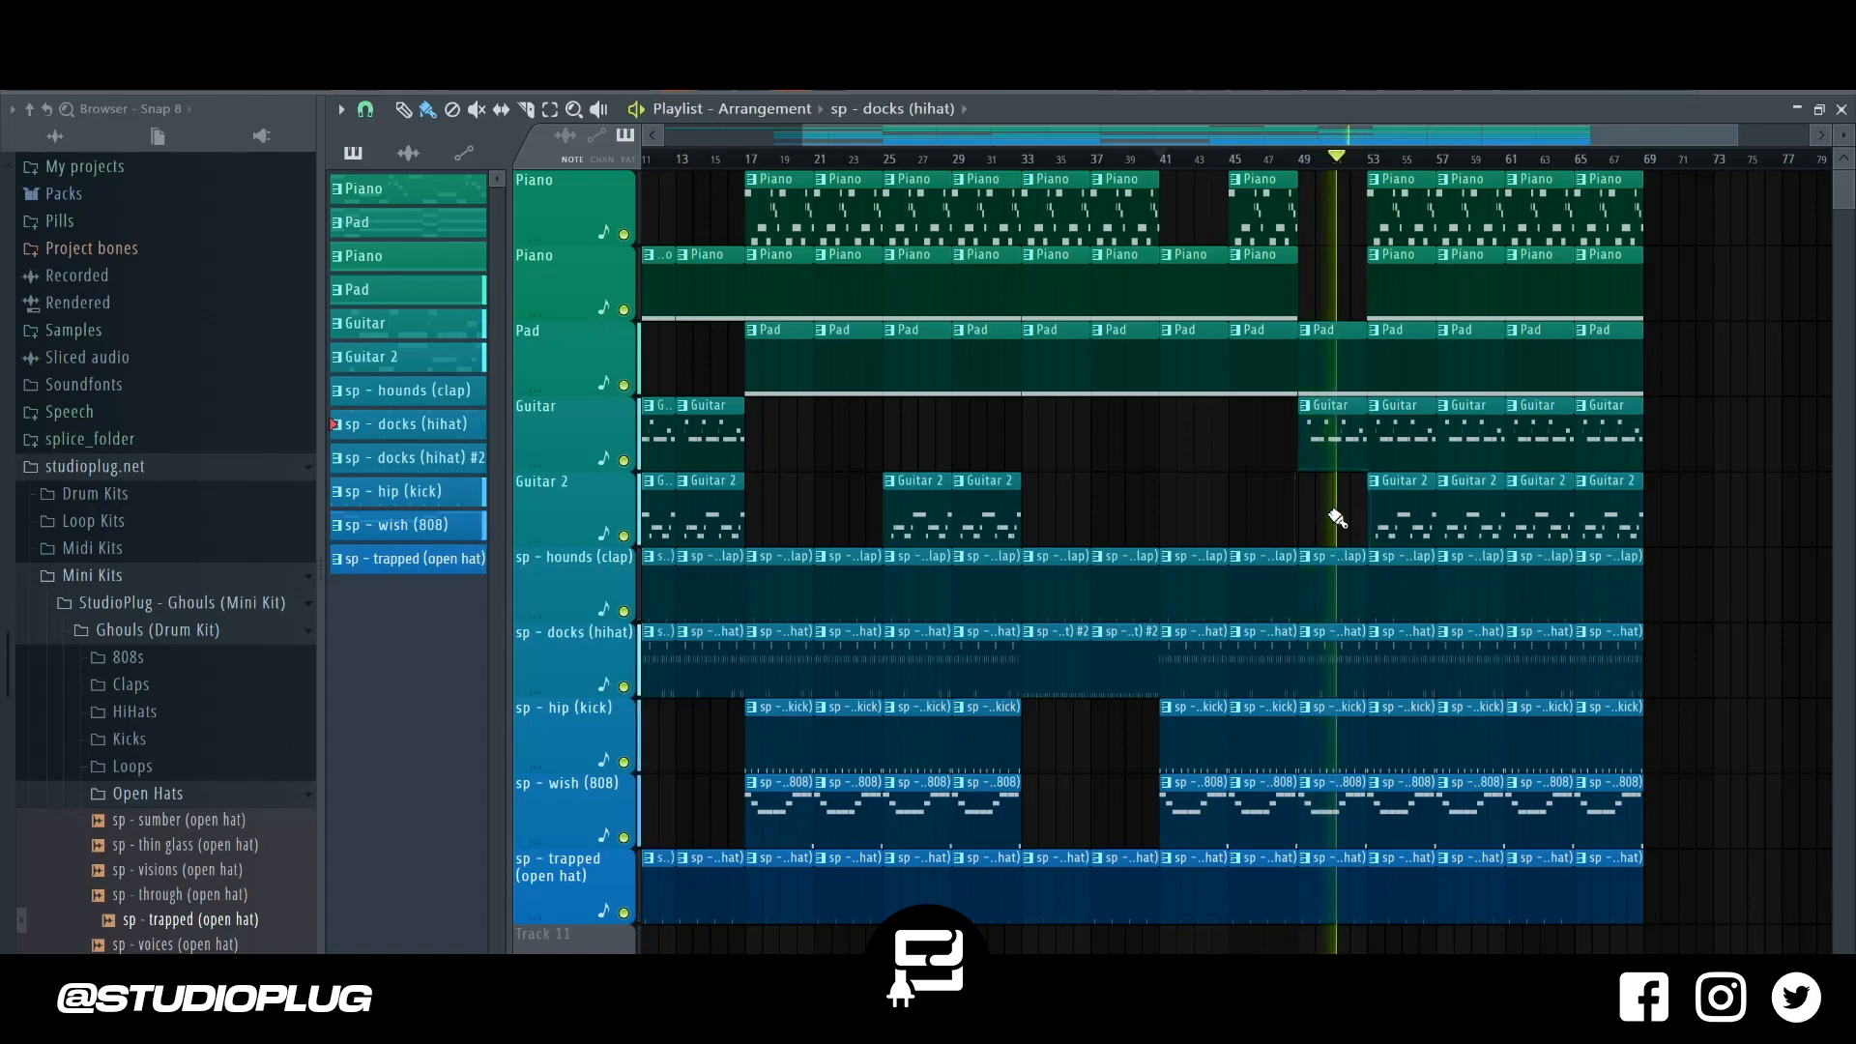
right_click(1409, 502)
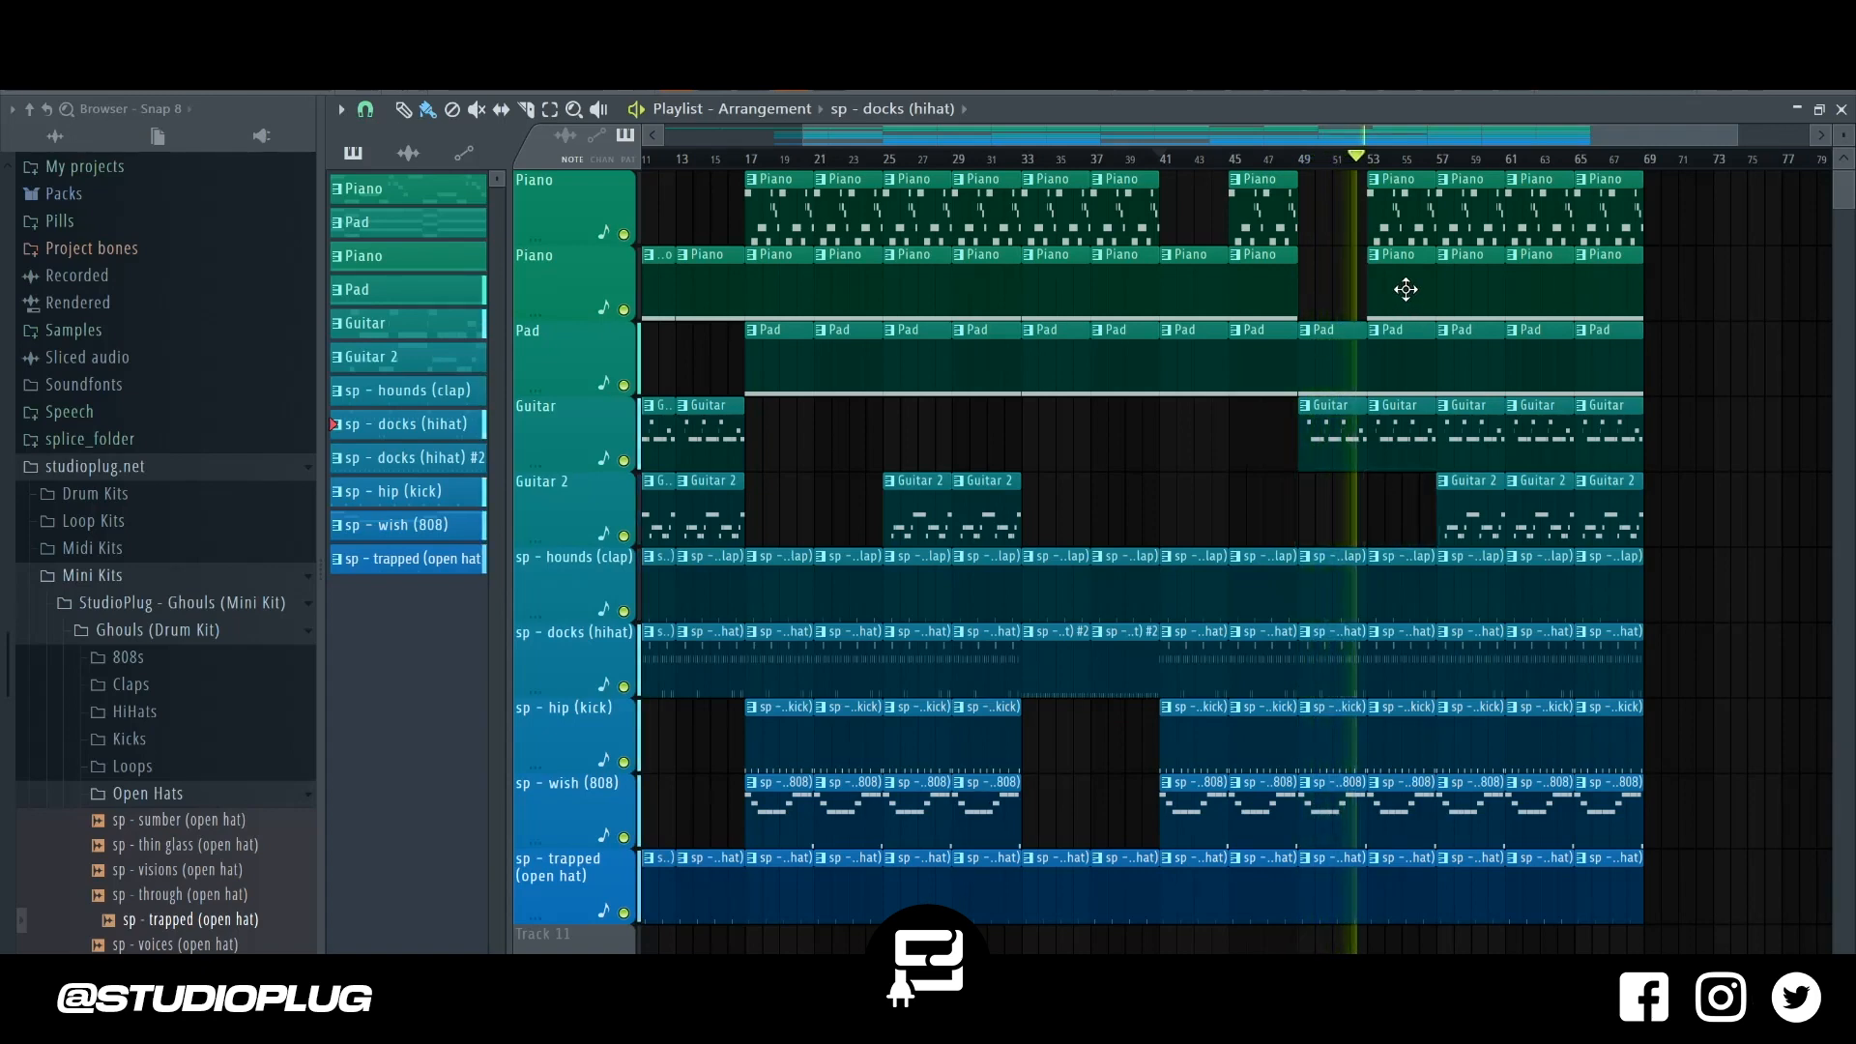
Delete the upper Piano clips from bars 53 to 68 and fill the lower Piano track's gap at bars 49 to 52.
right_click(1404, 205)
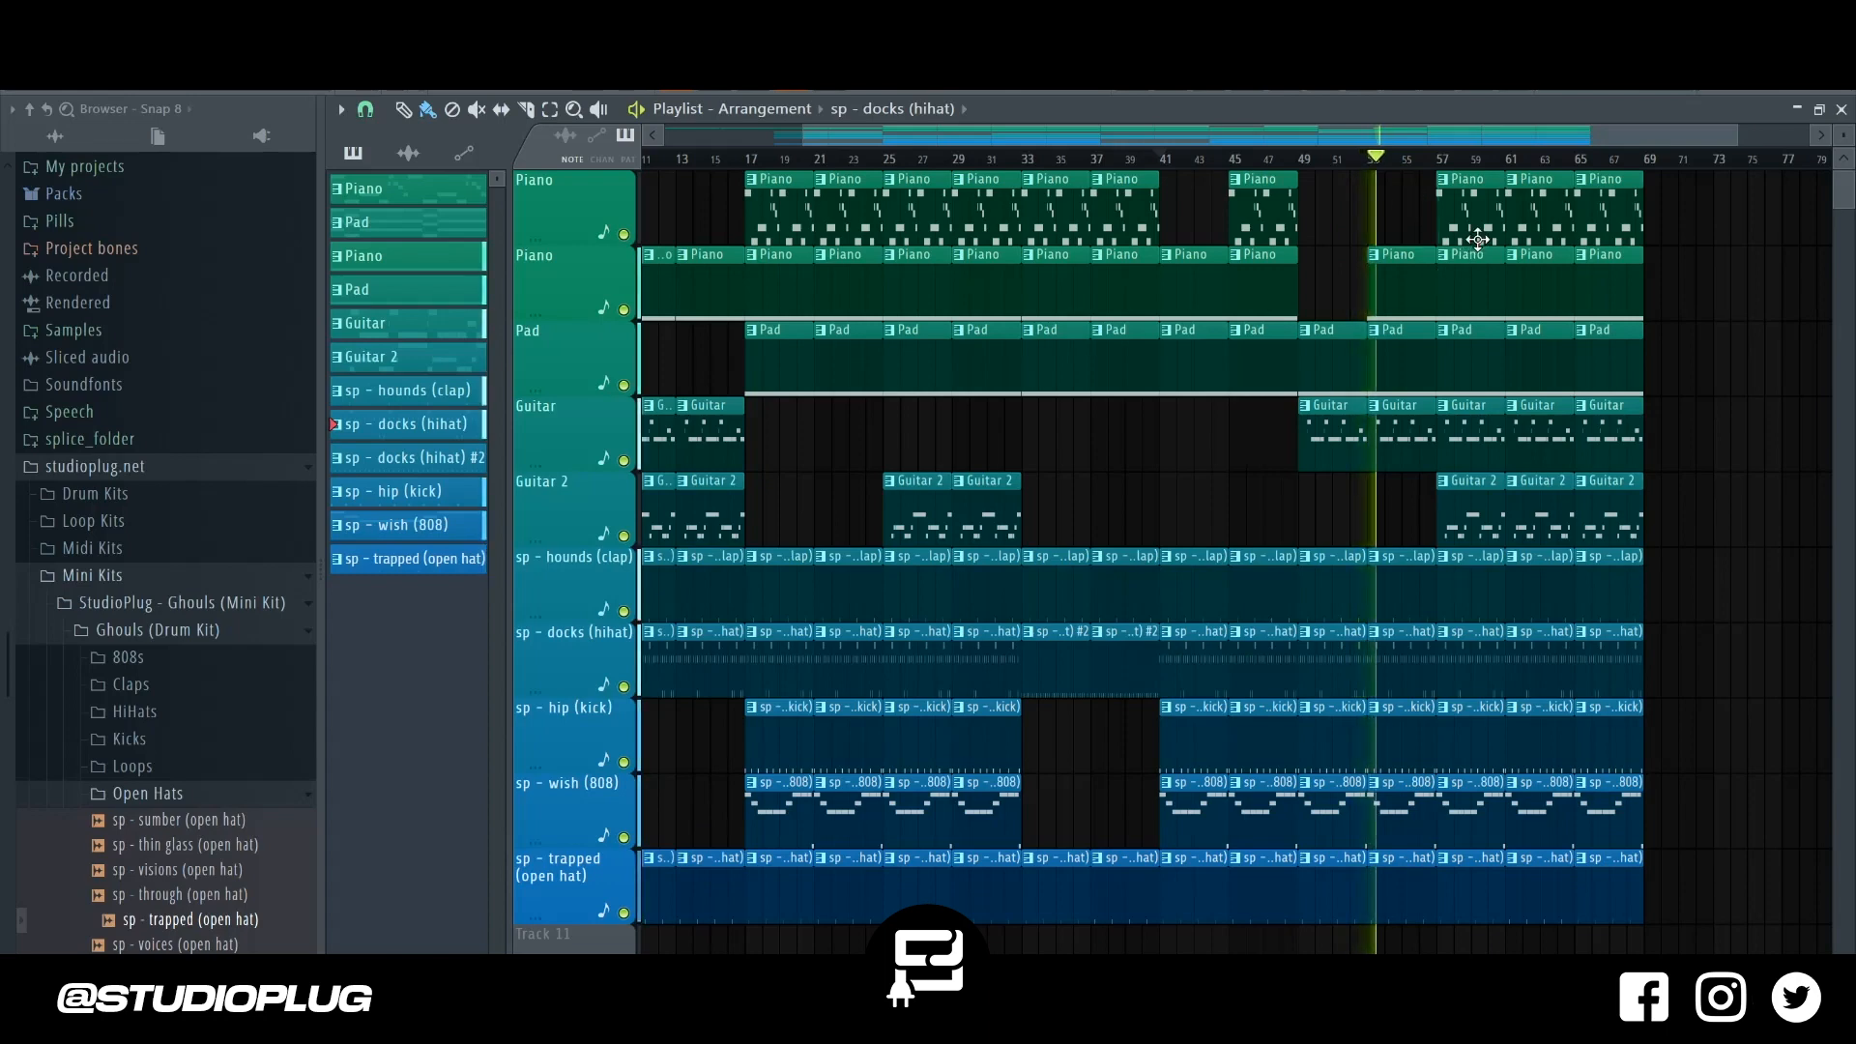
left_click_drag(1473, 232, 1647, 228)
key("Delete")
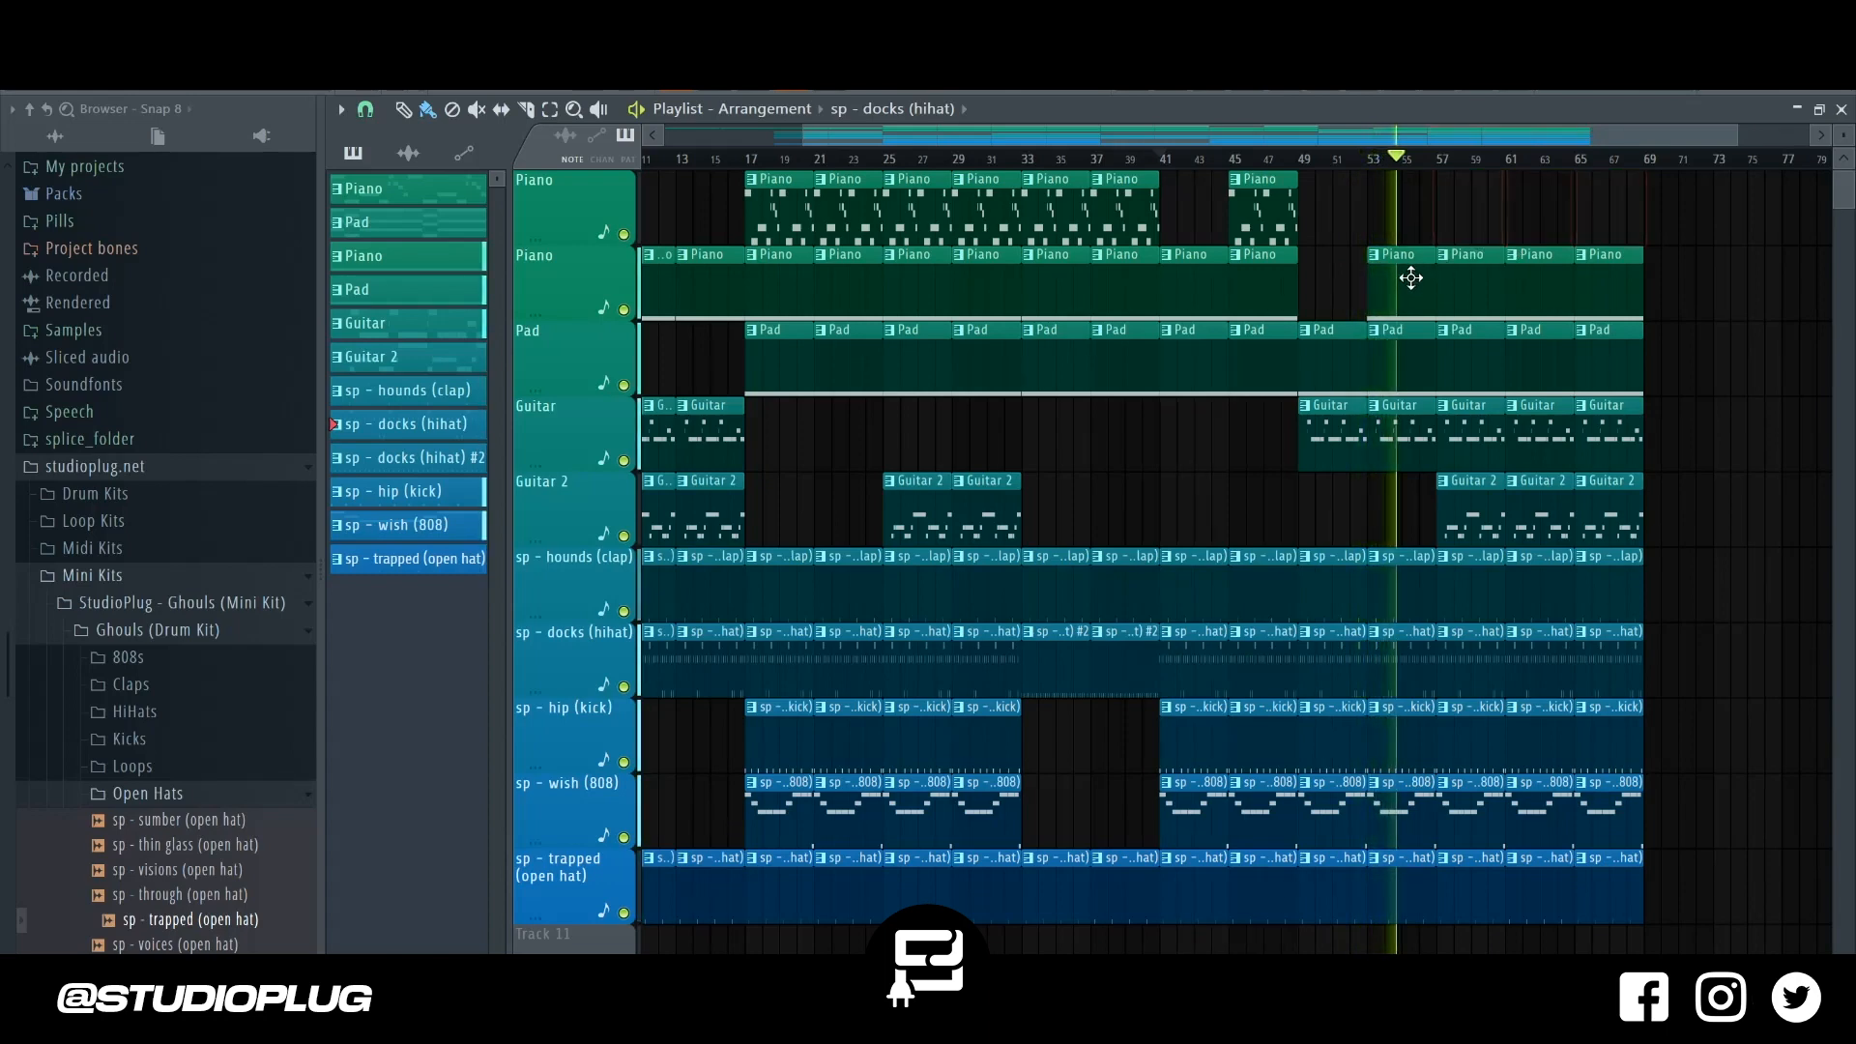
left_click_drag(1411, 279, 1341, 297)
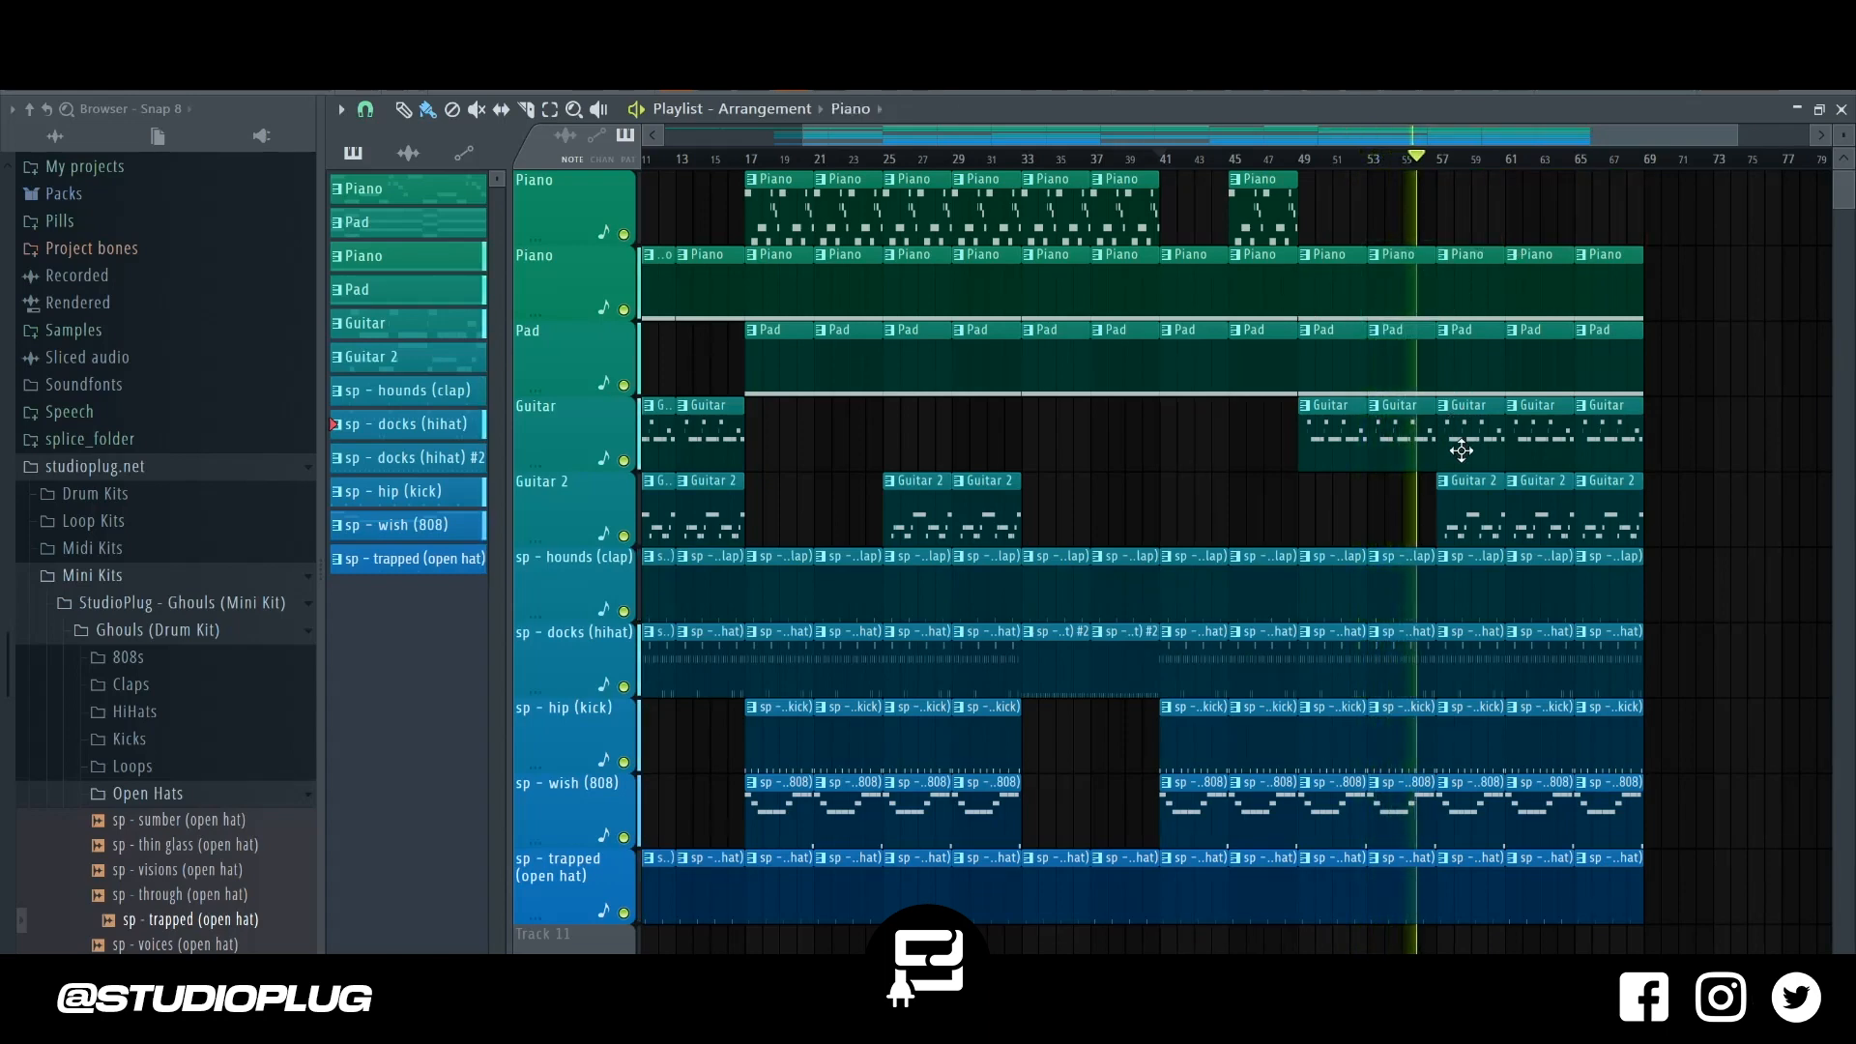
Delete the kick and 808 clips from bars 57 to 64 and all clips from bars 65 to 68.
right_click(1477, 784)
right_click(1479, 758)
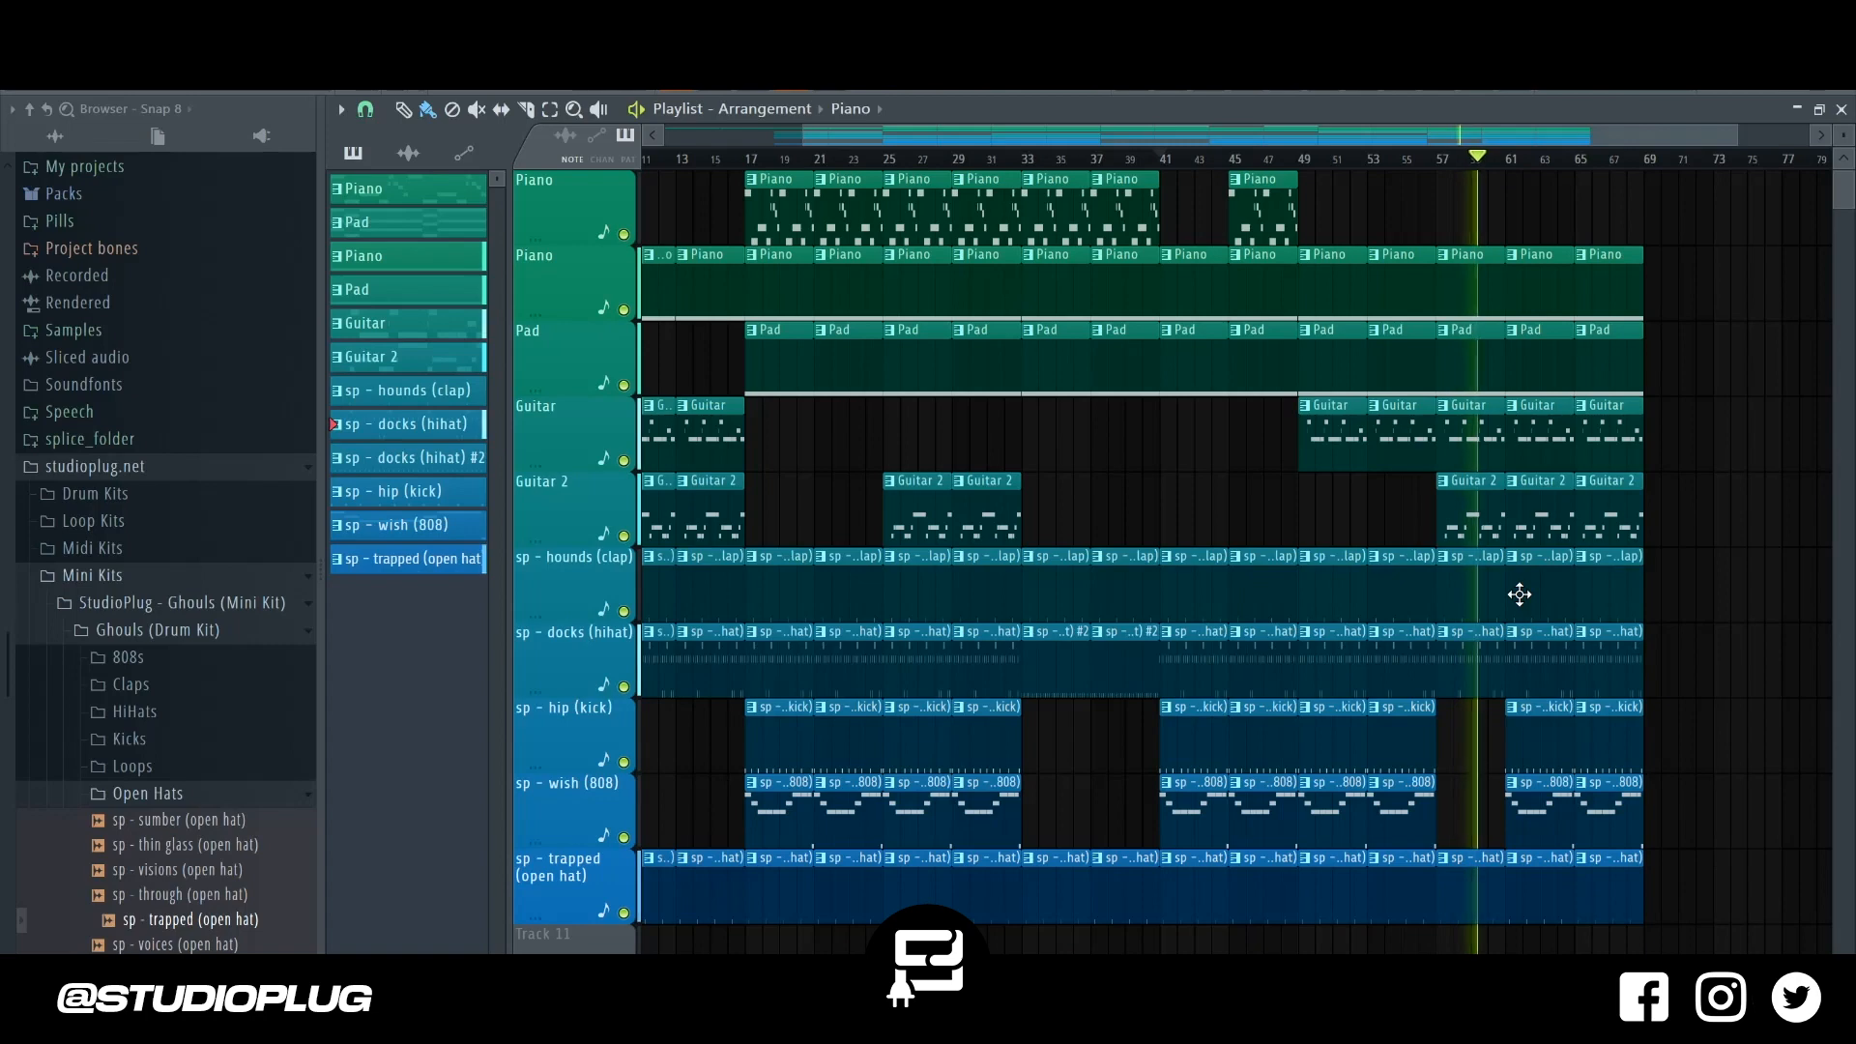
right_click(1531, 749)
right_click(1540, 799)
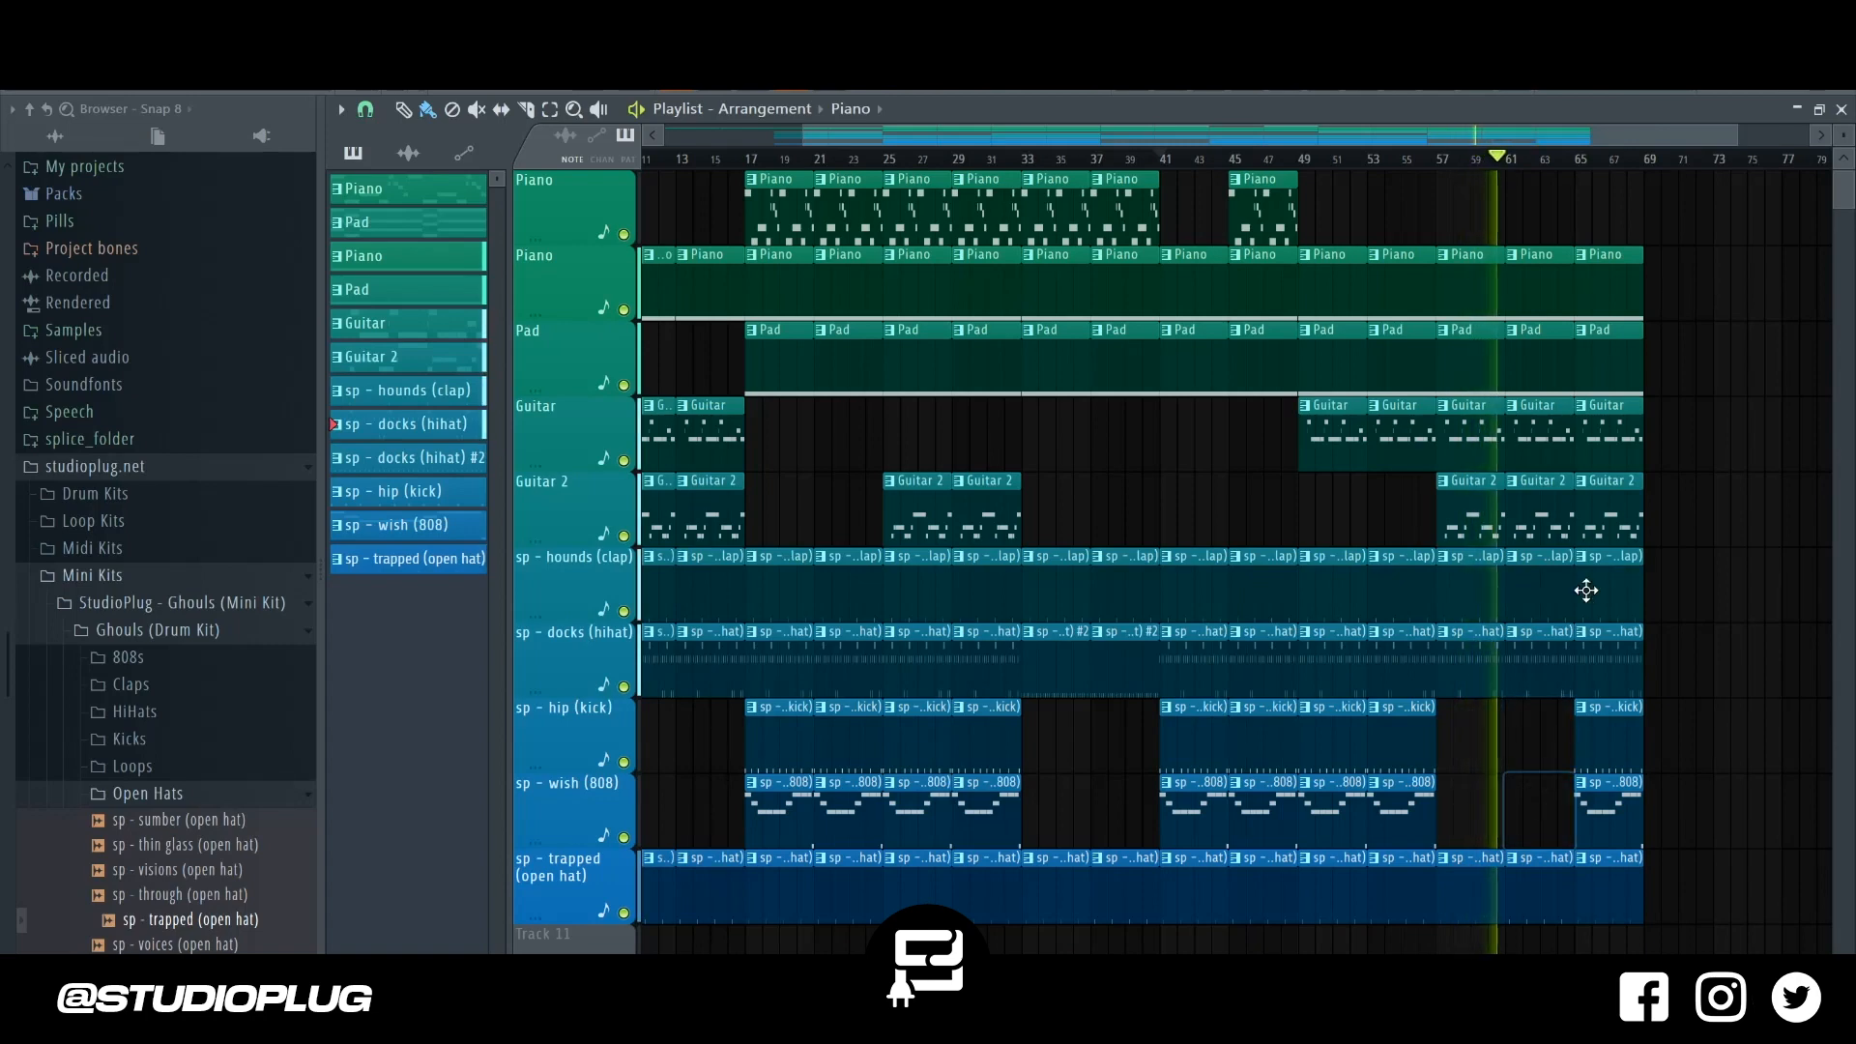
left_click_drag(1606, 259, 1698, 940)
key("Delete")
Duplicate all clips of bars 17 to 64 directly after the section, filling bars 65 to 112.
right_click(1567, 750, "ctrl")
left_click_drag(959, 200, 1817, 899)
key("ctrl+b")
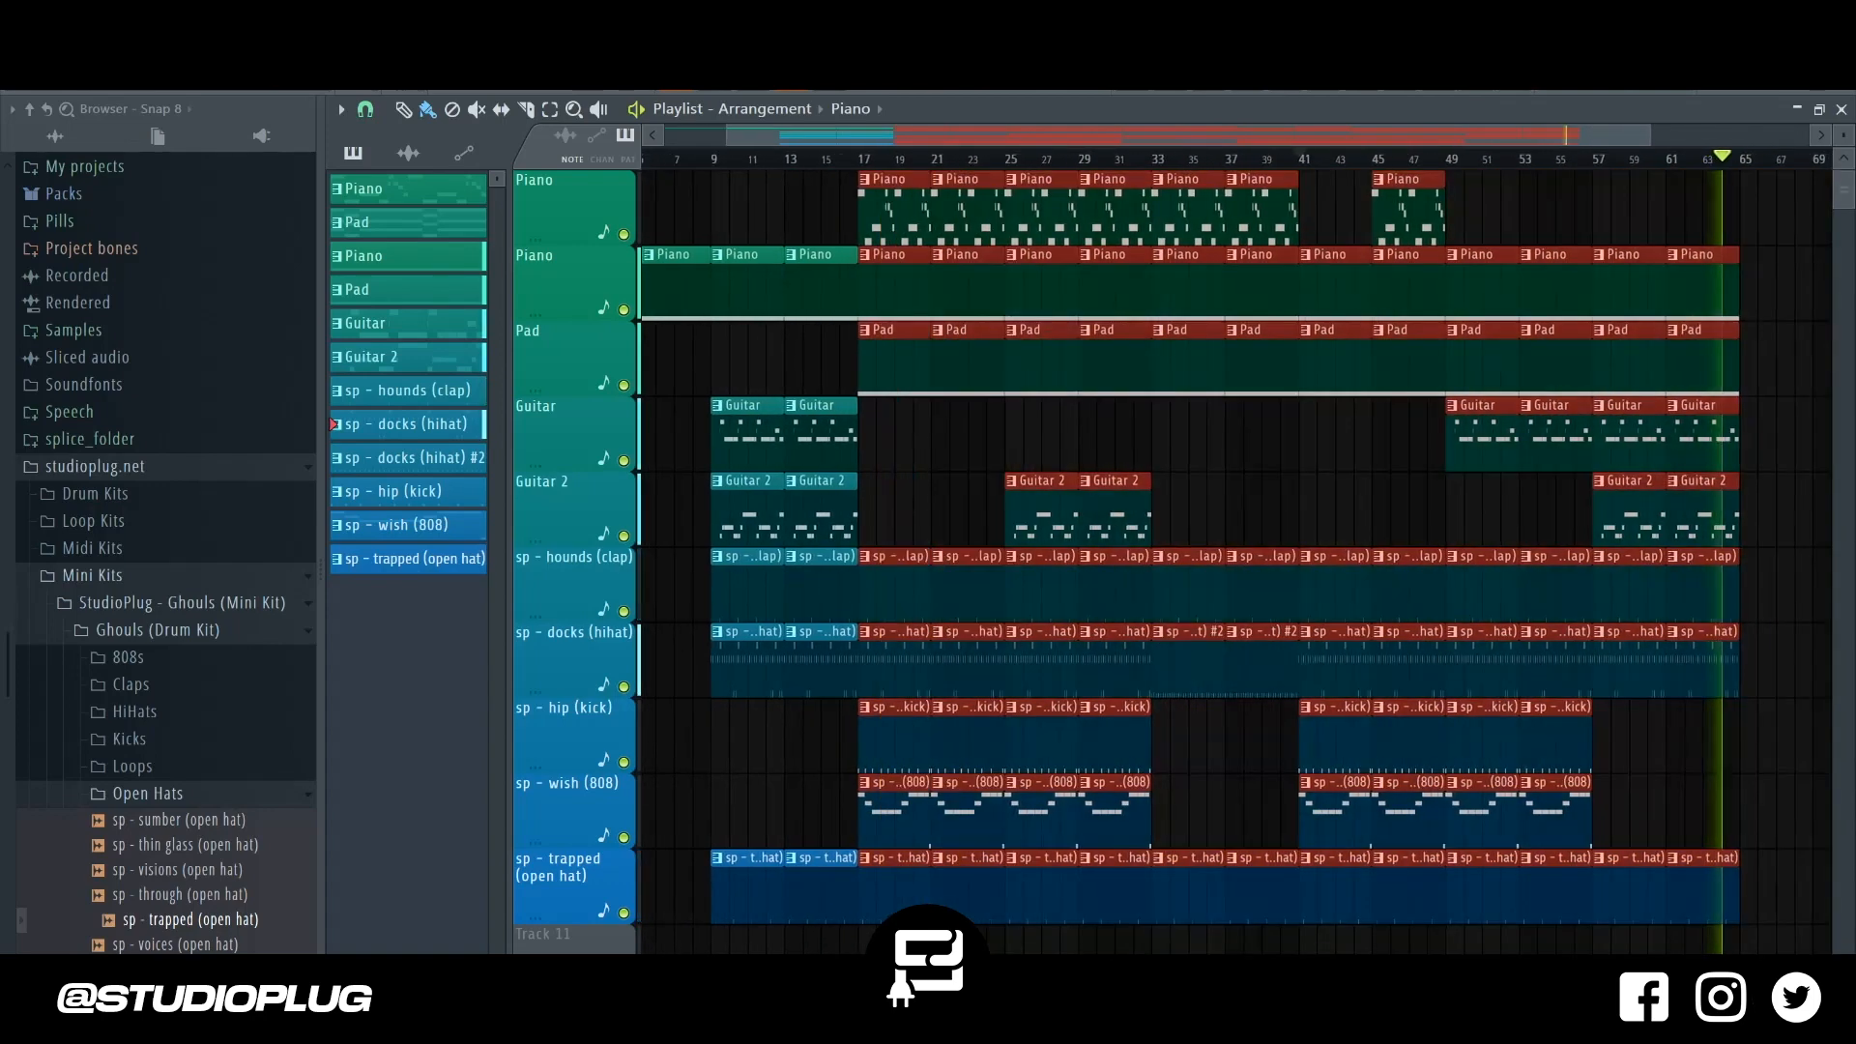
right_click(1619, 843, "ctrl")
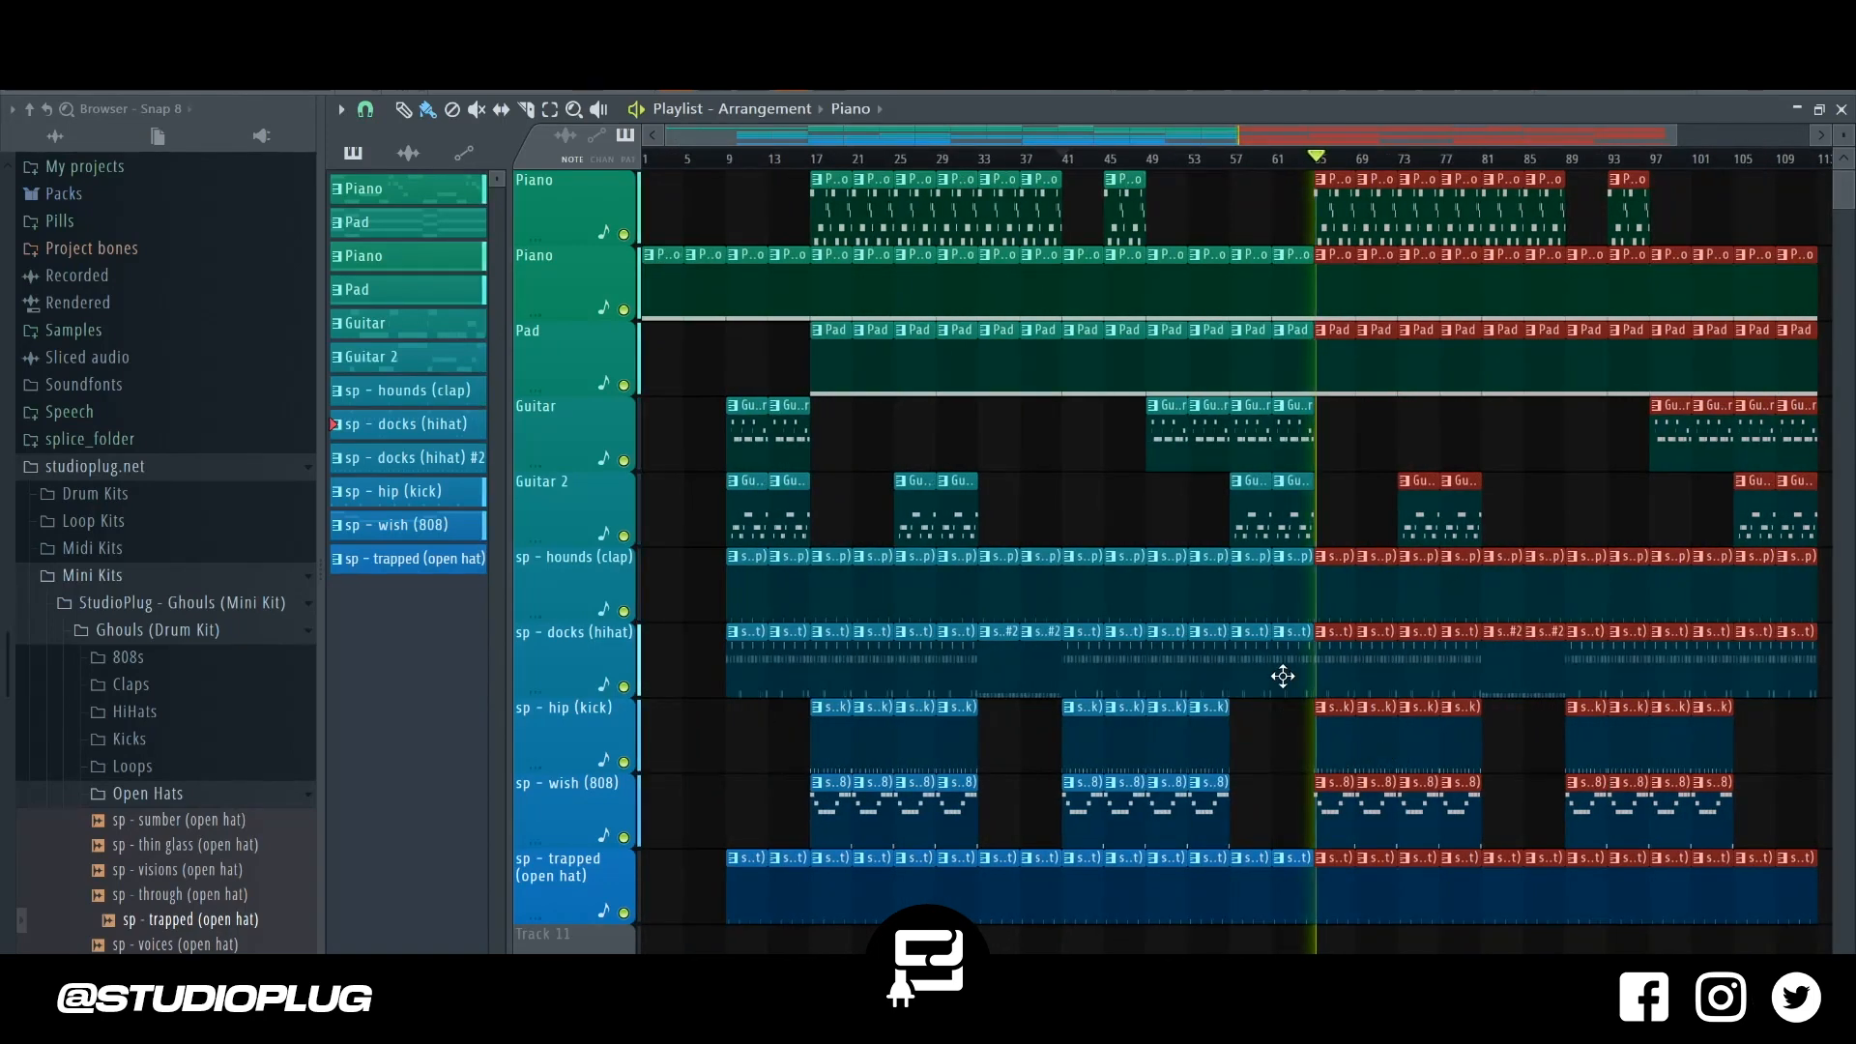
Replace the hi-hat clips in bars 57 to 64 and 105 to 112 with the sp - docks (hihat) #2 pattern.
left_click(1282, 674, "ctrl")
key("Delete")
left_click_drag(1006, 663, 1251, 670)
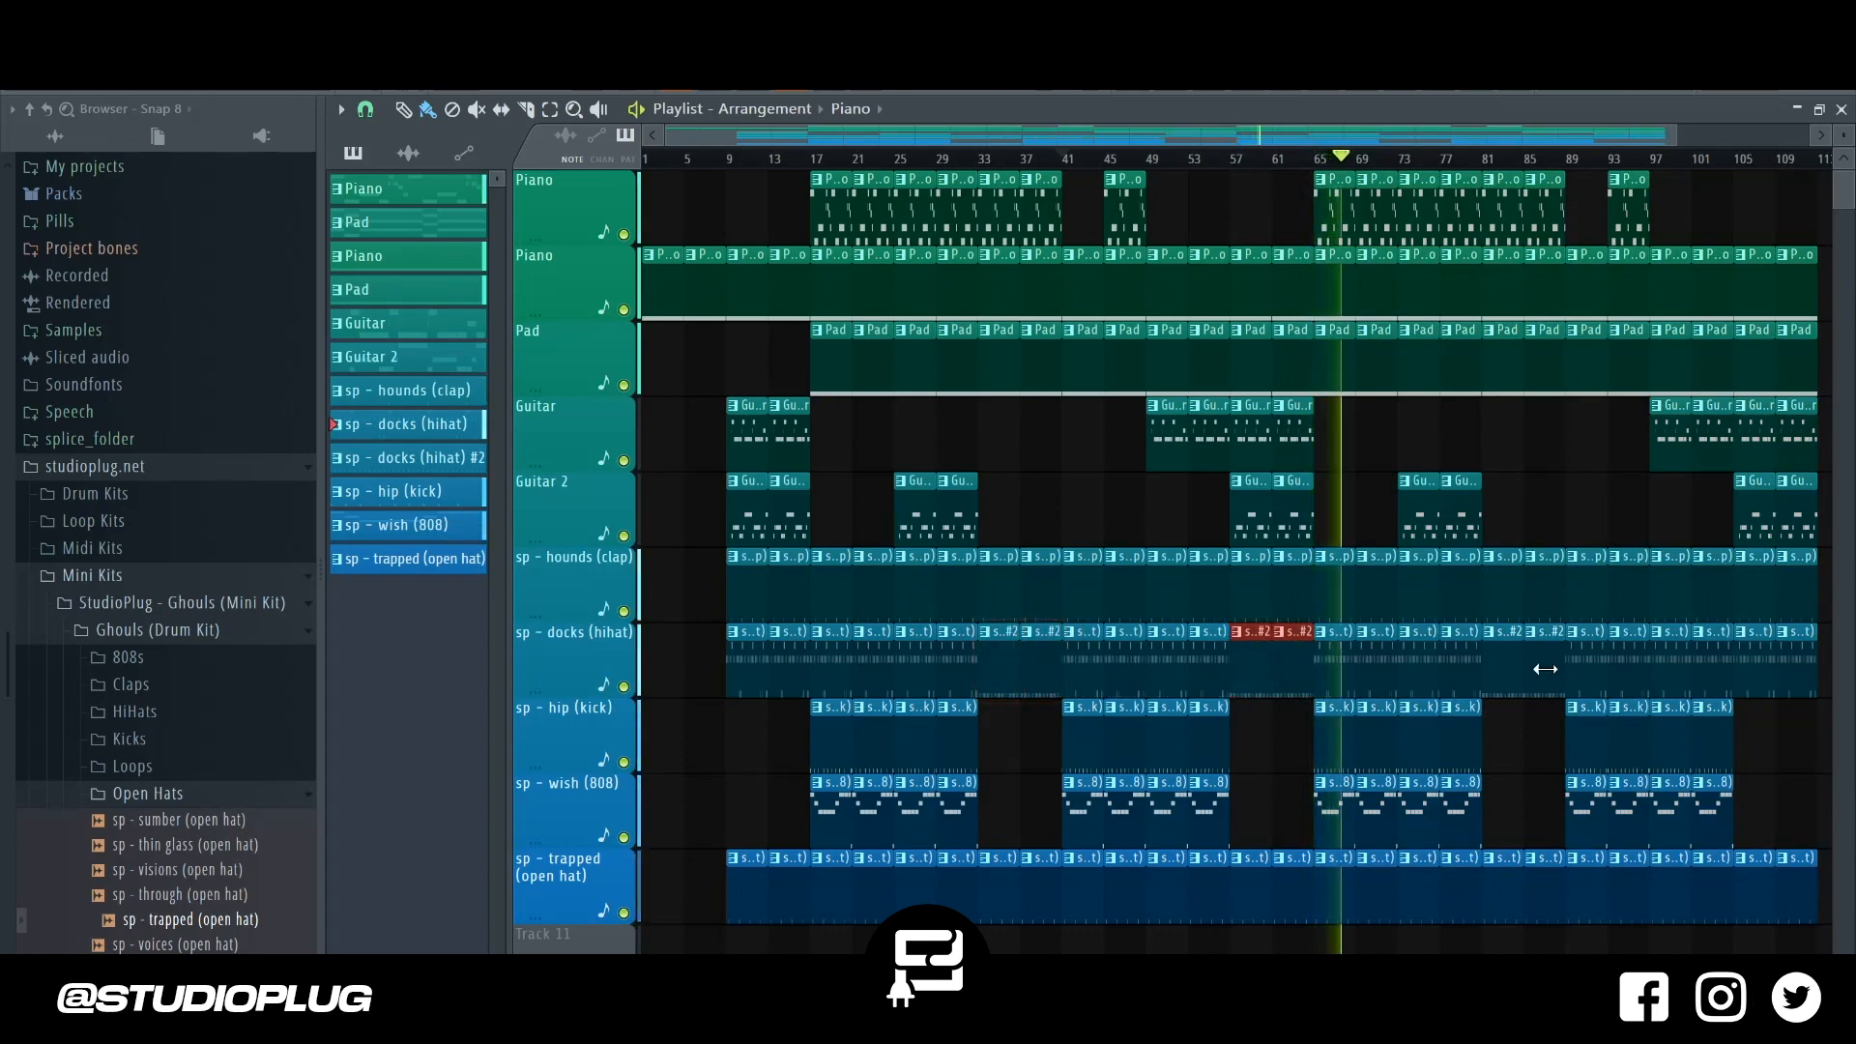
left_click_drag(1745, 681, 1836, 710)
key("Delete")
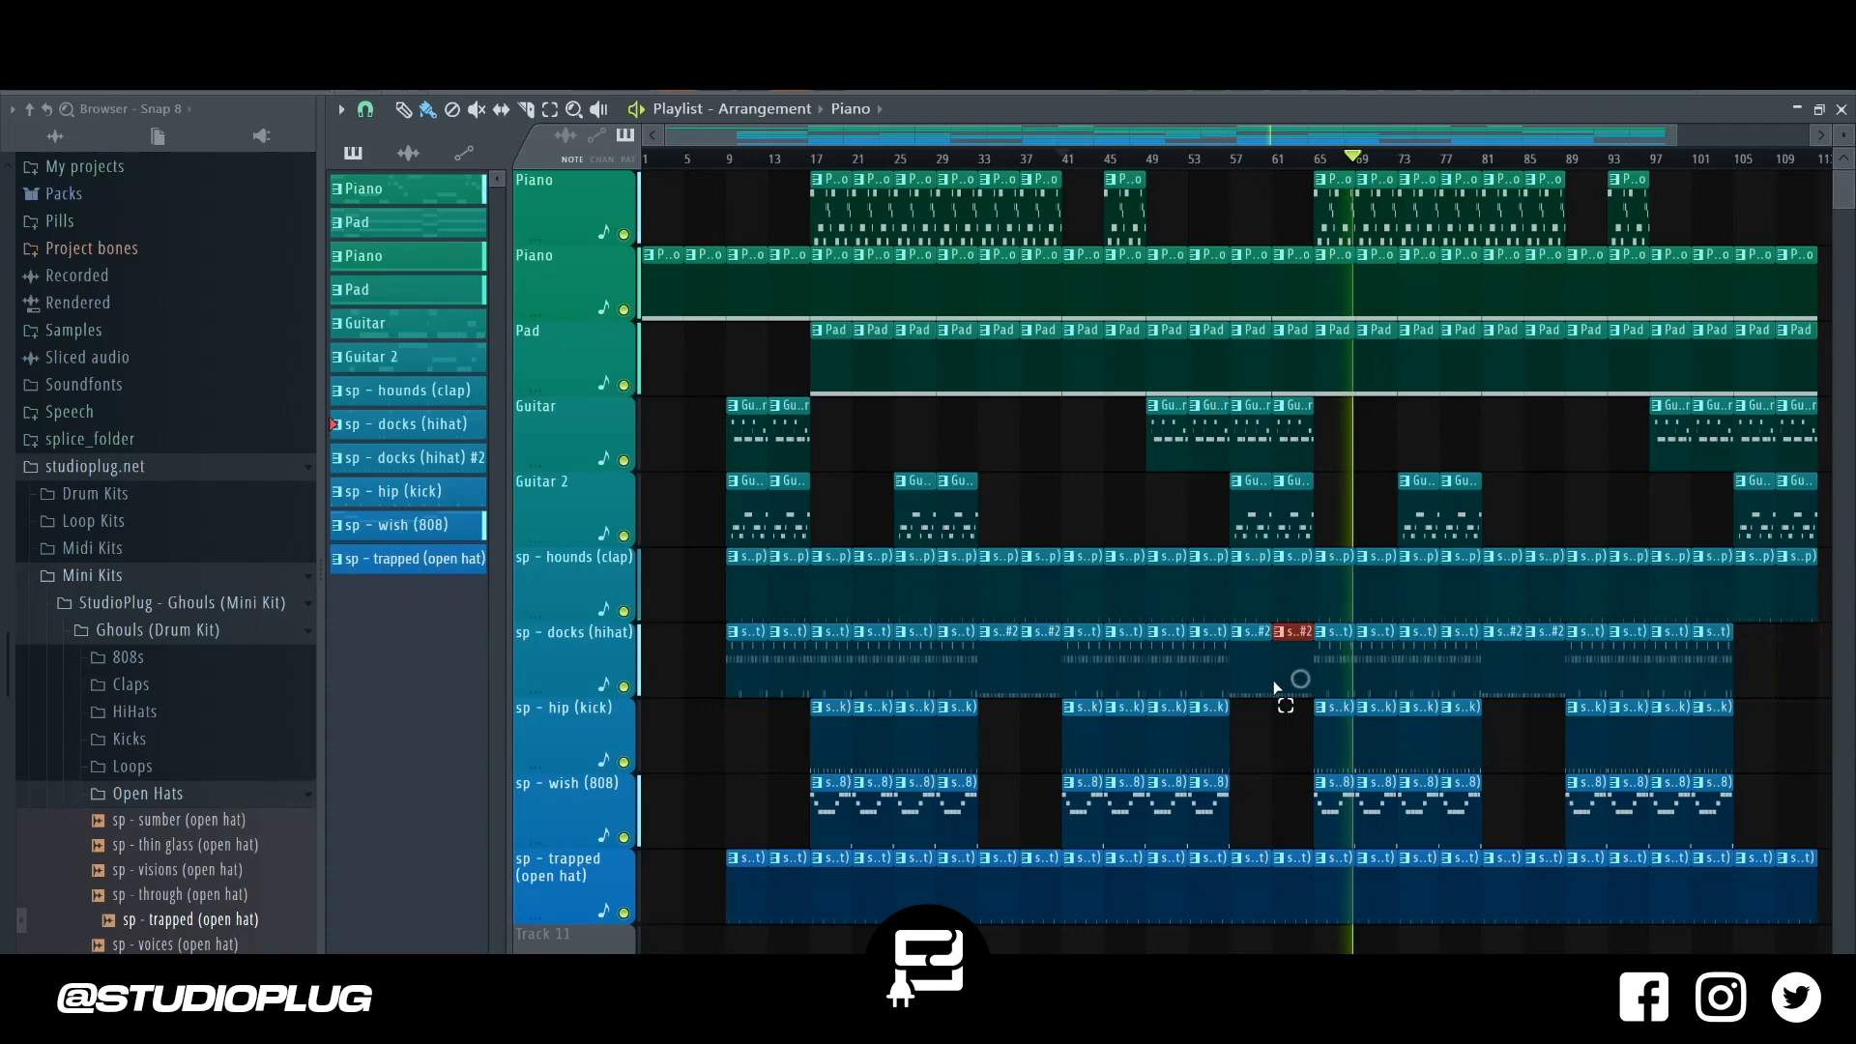
left_click_drag(1252, 683, 1752, 679)
key("space")
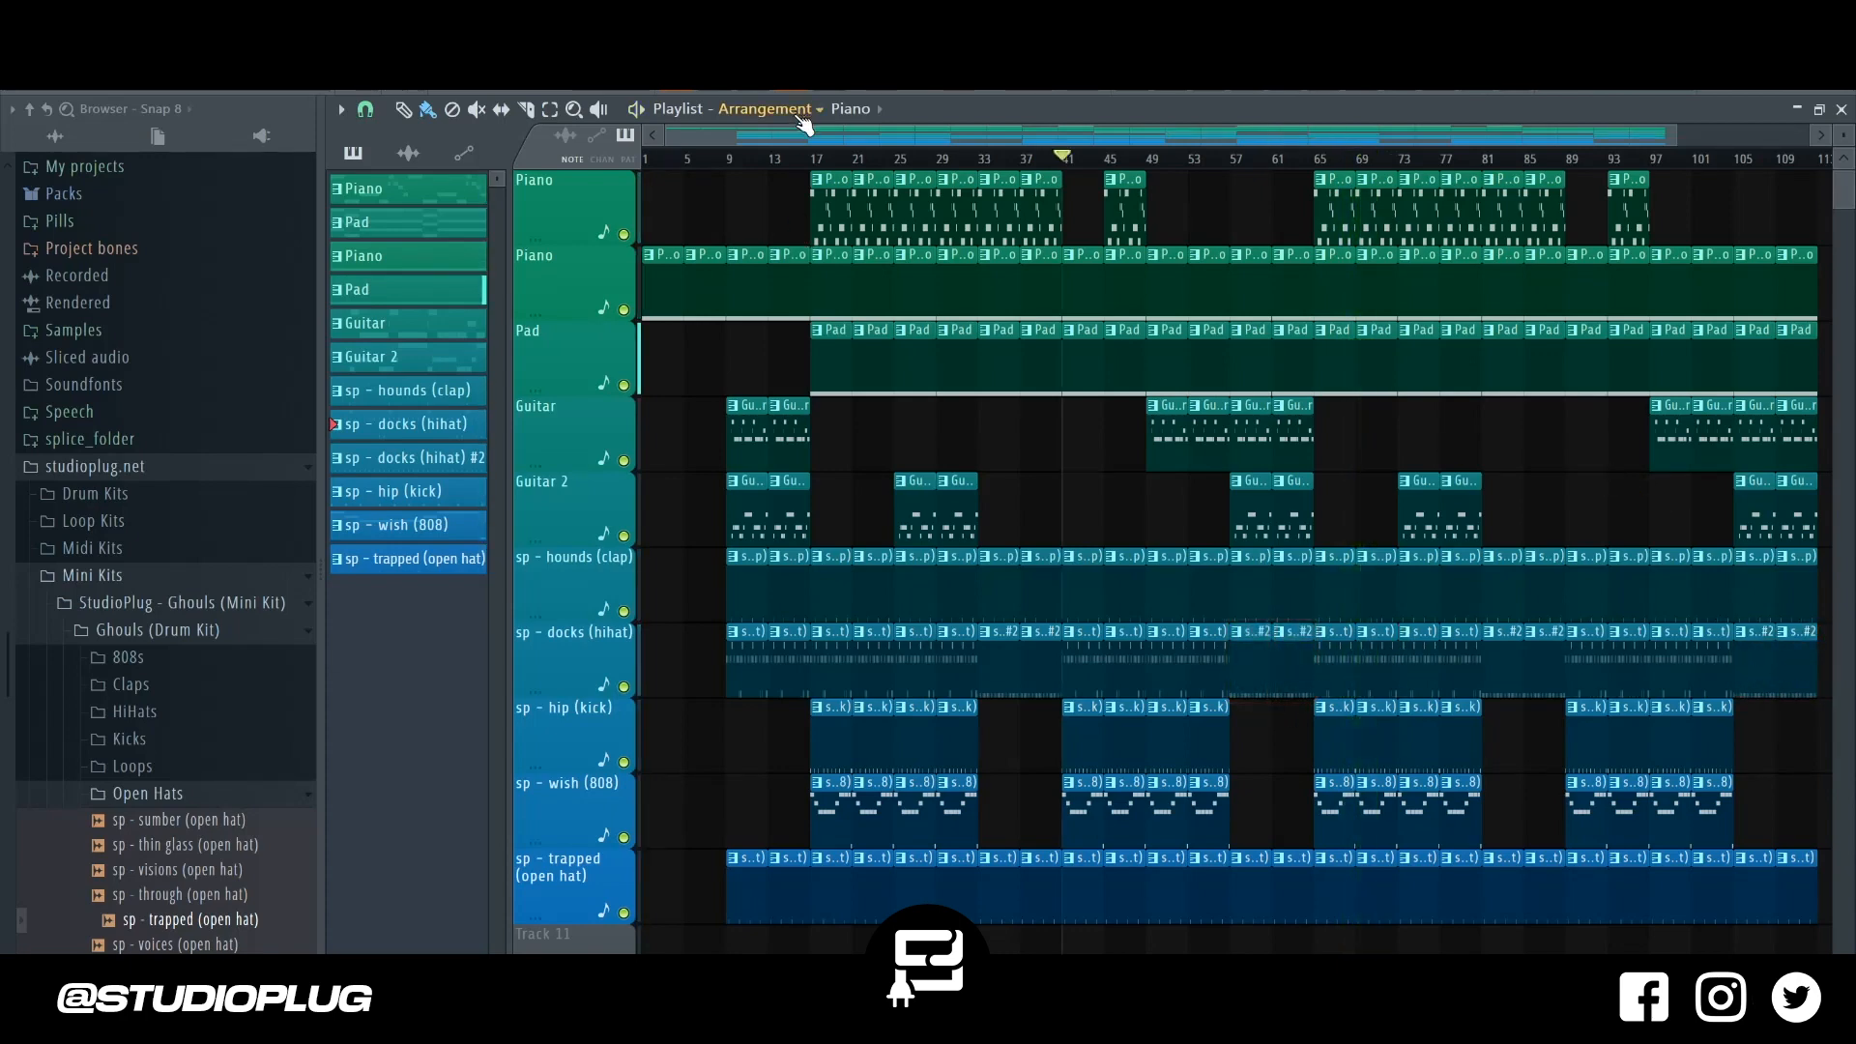